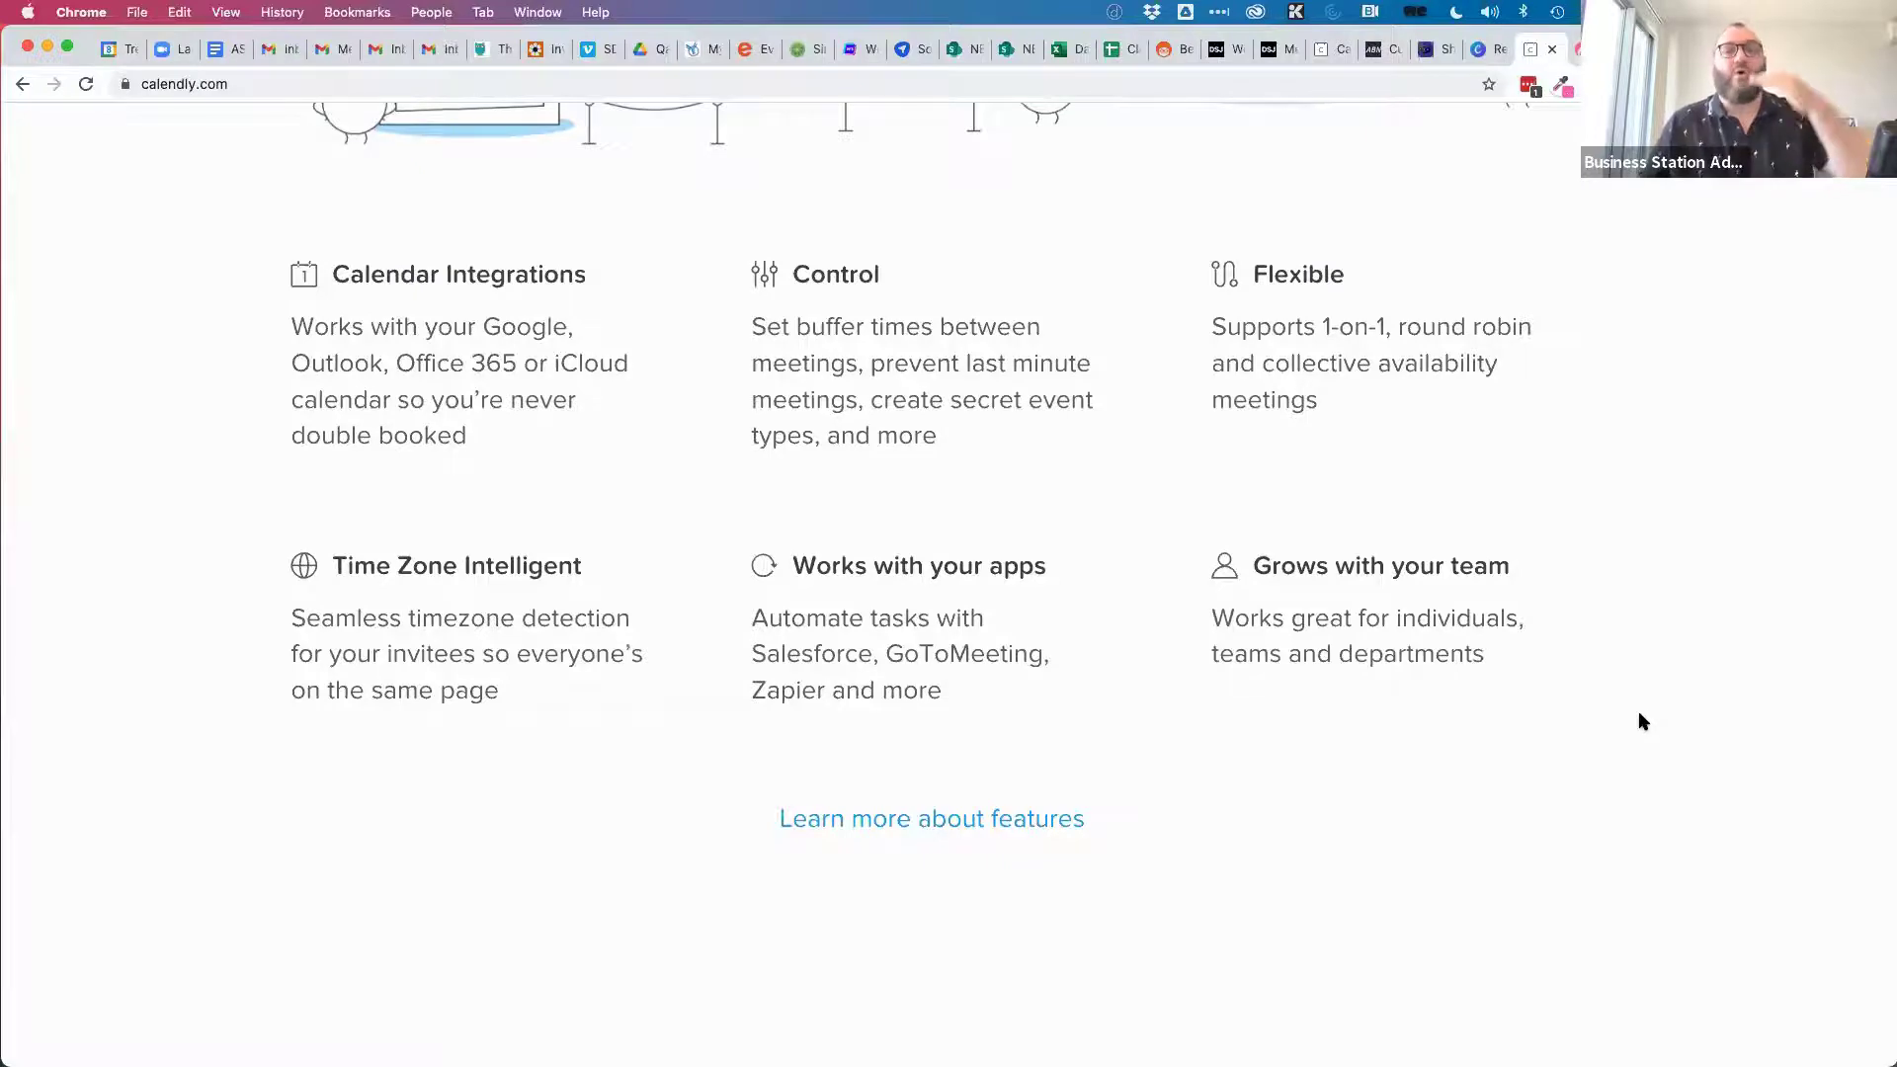
Open the My Account event types list and load all ten event cards with Show more.
scroll(1619, 519, up, 10)
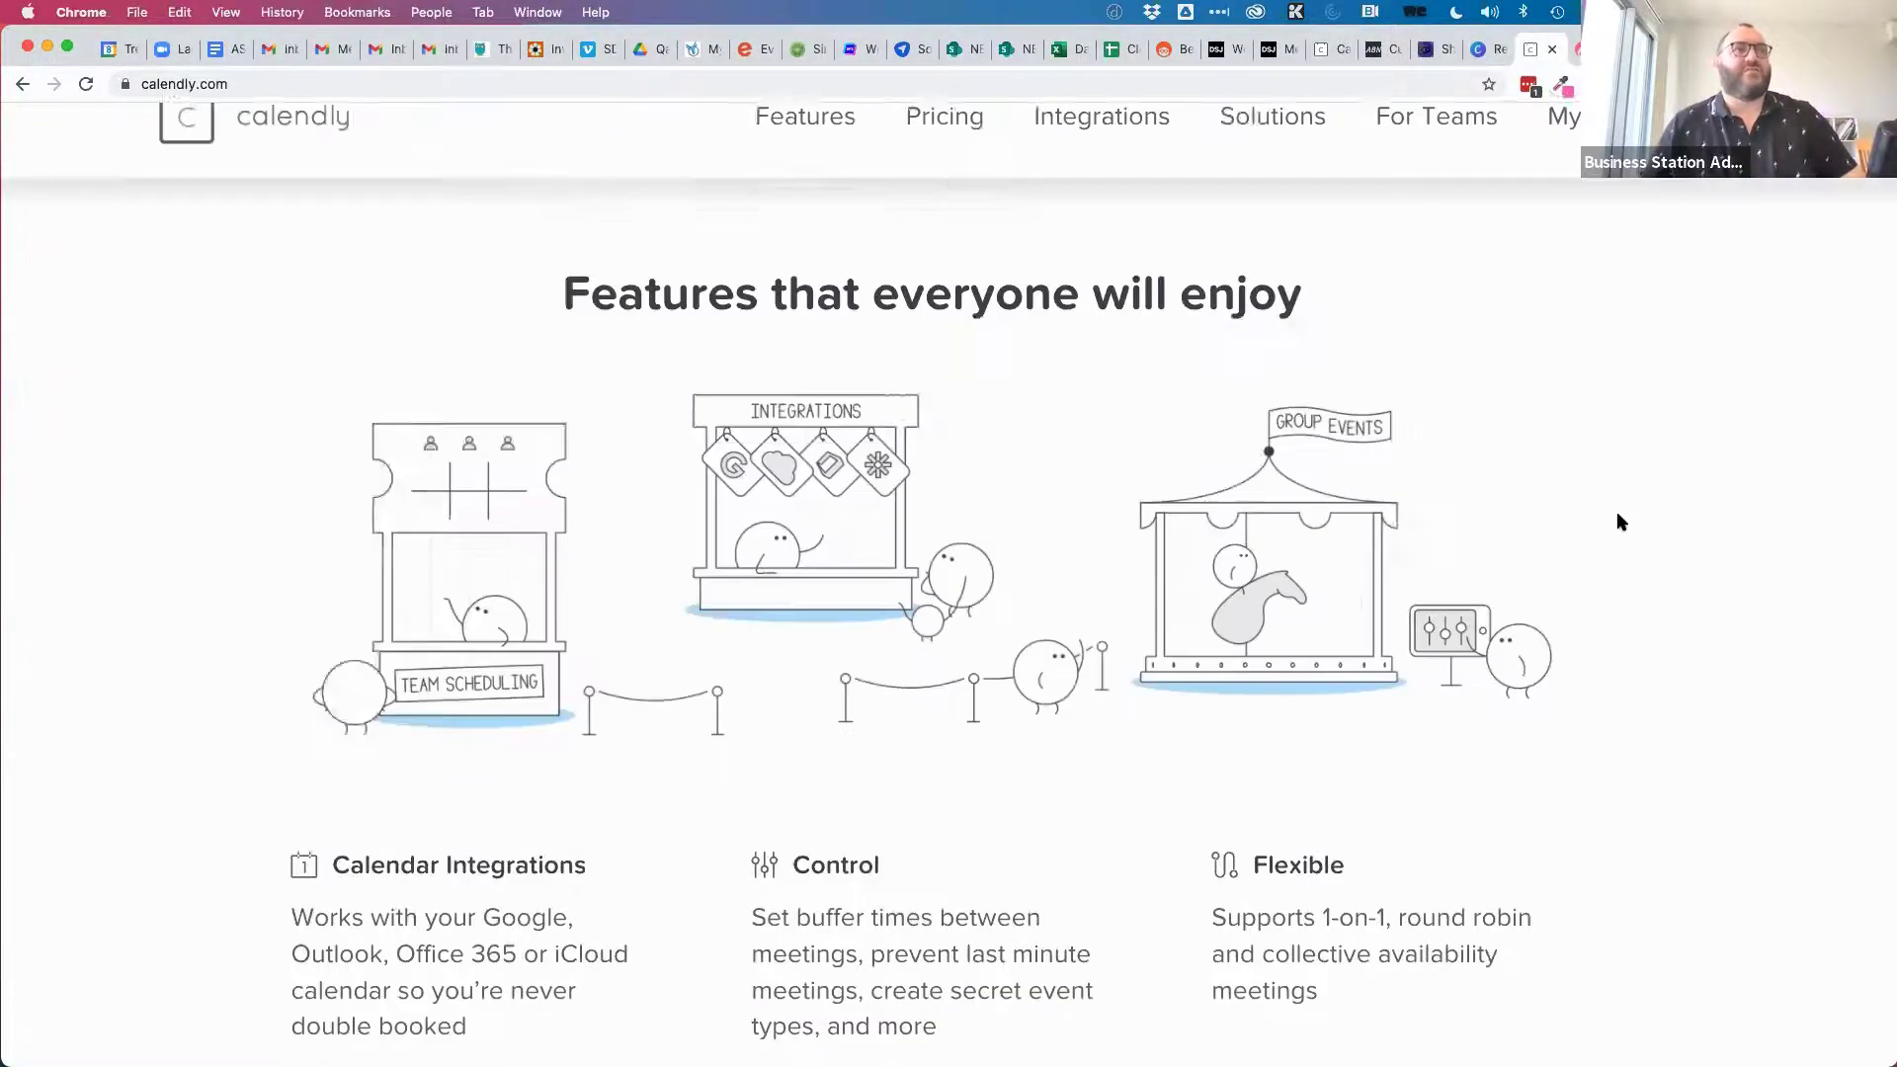
scroll(1618, 521, up, 6)
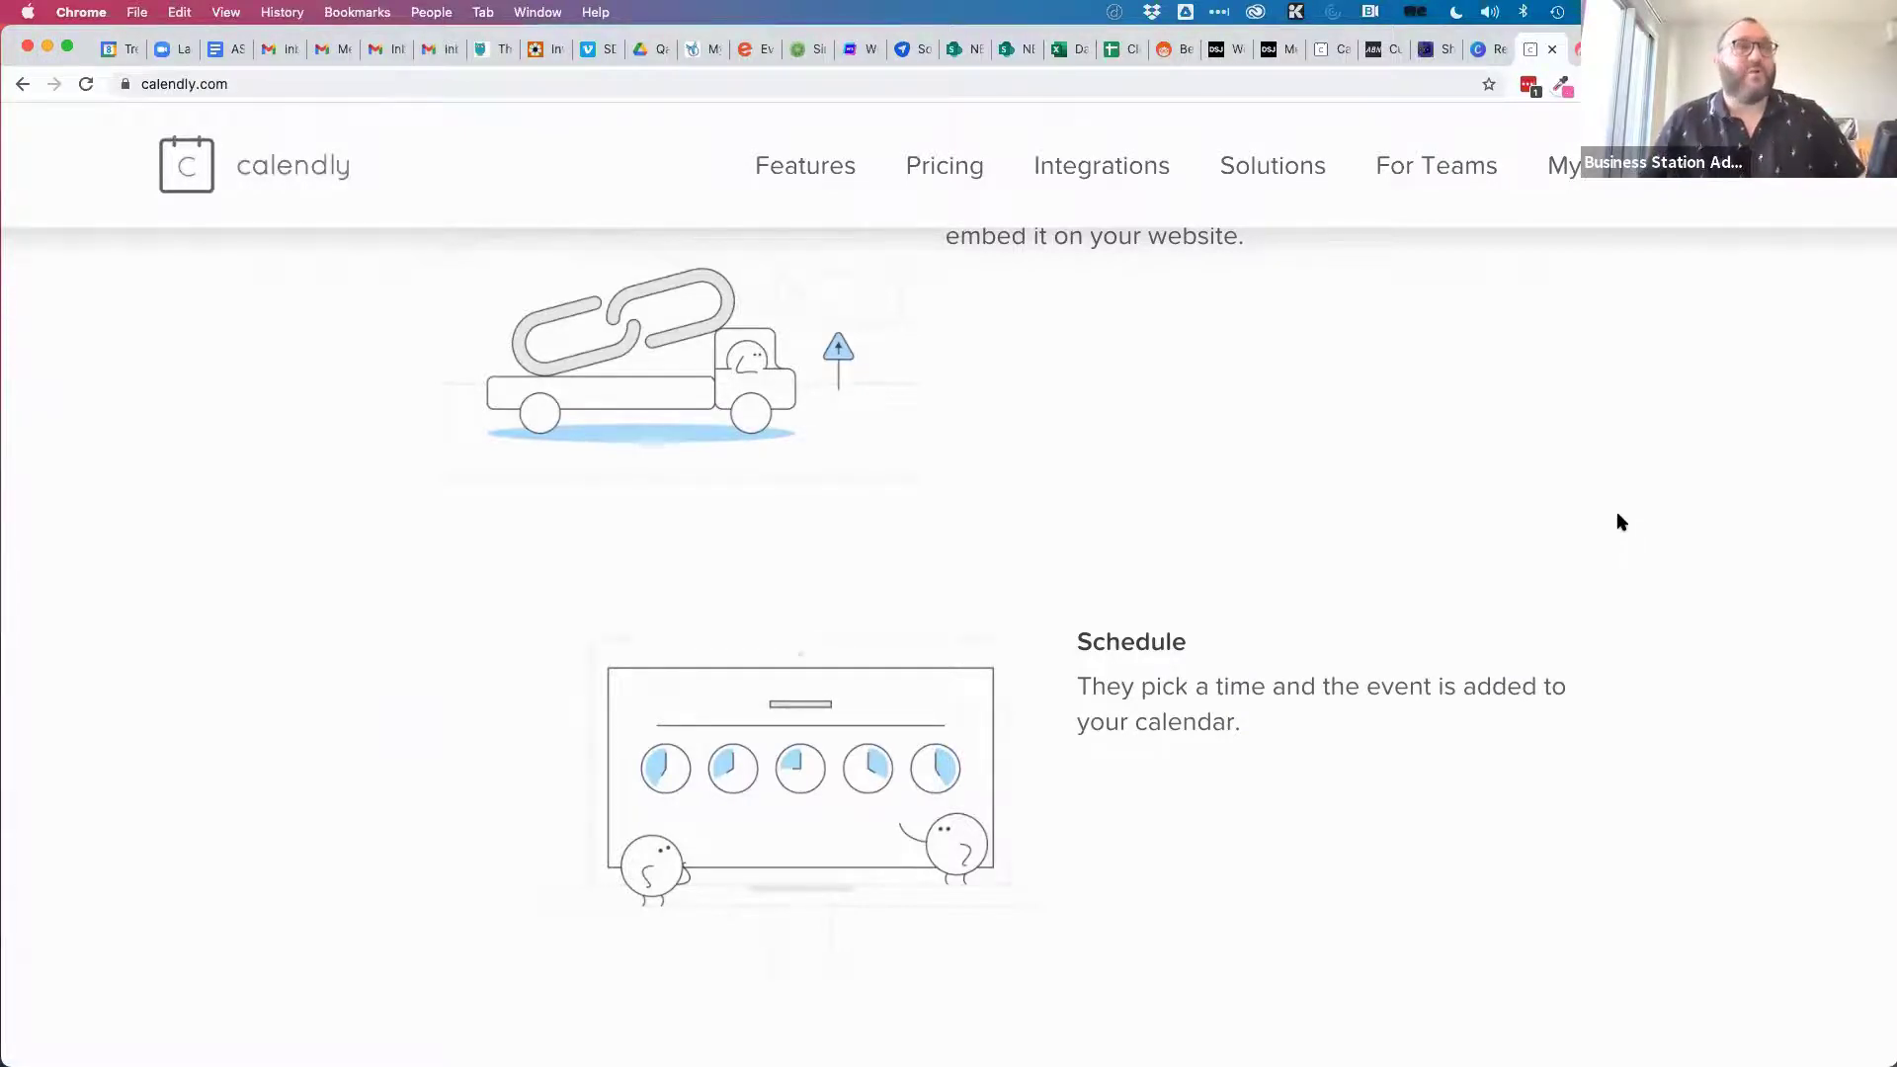
scroll(1217, 282, up, 15)
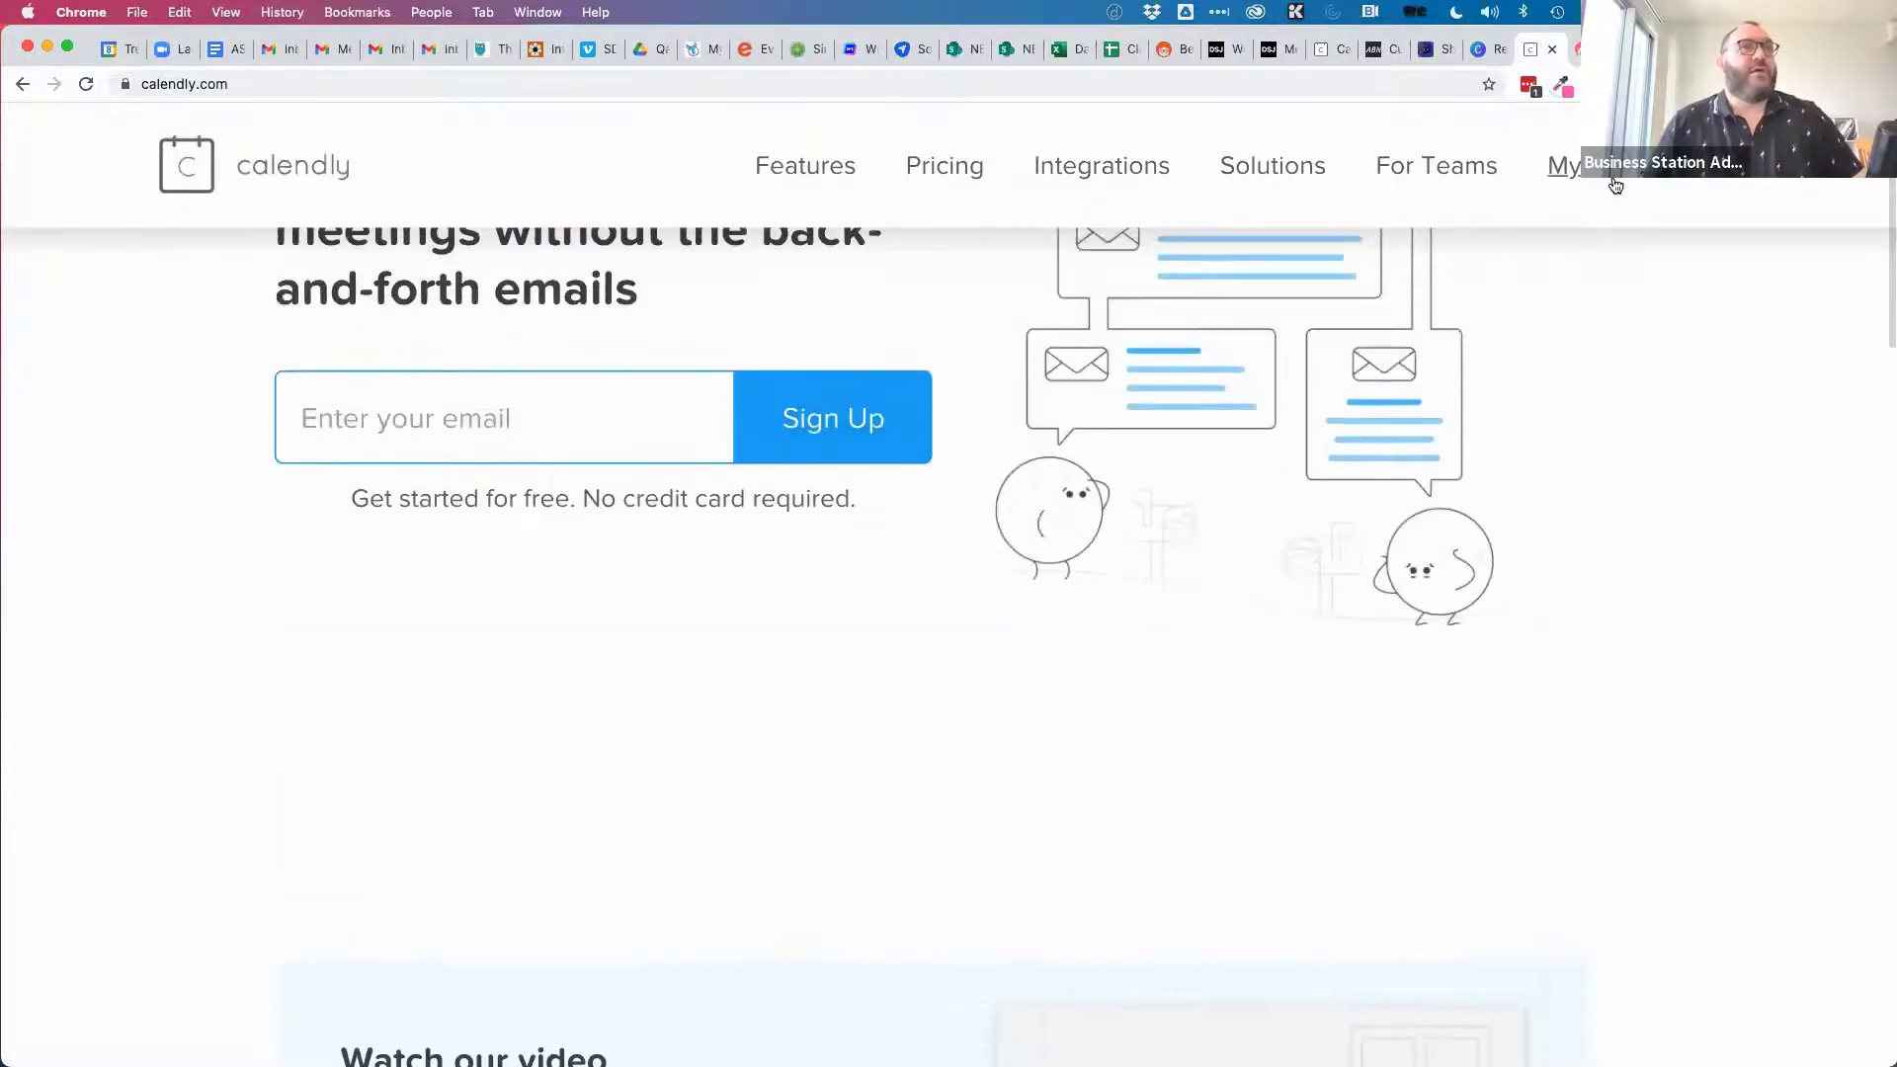
click(1615, 184)
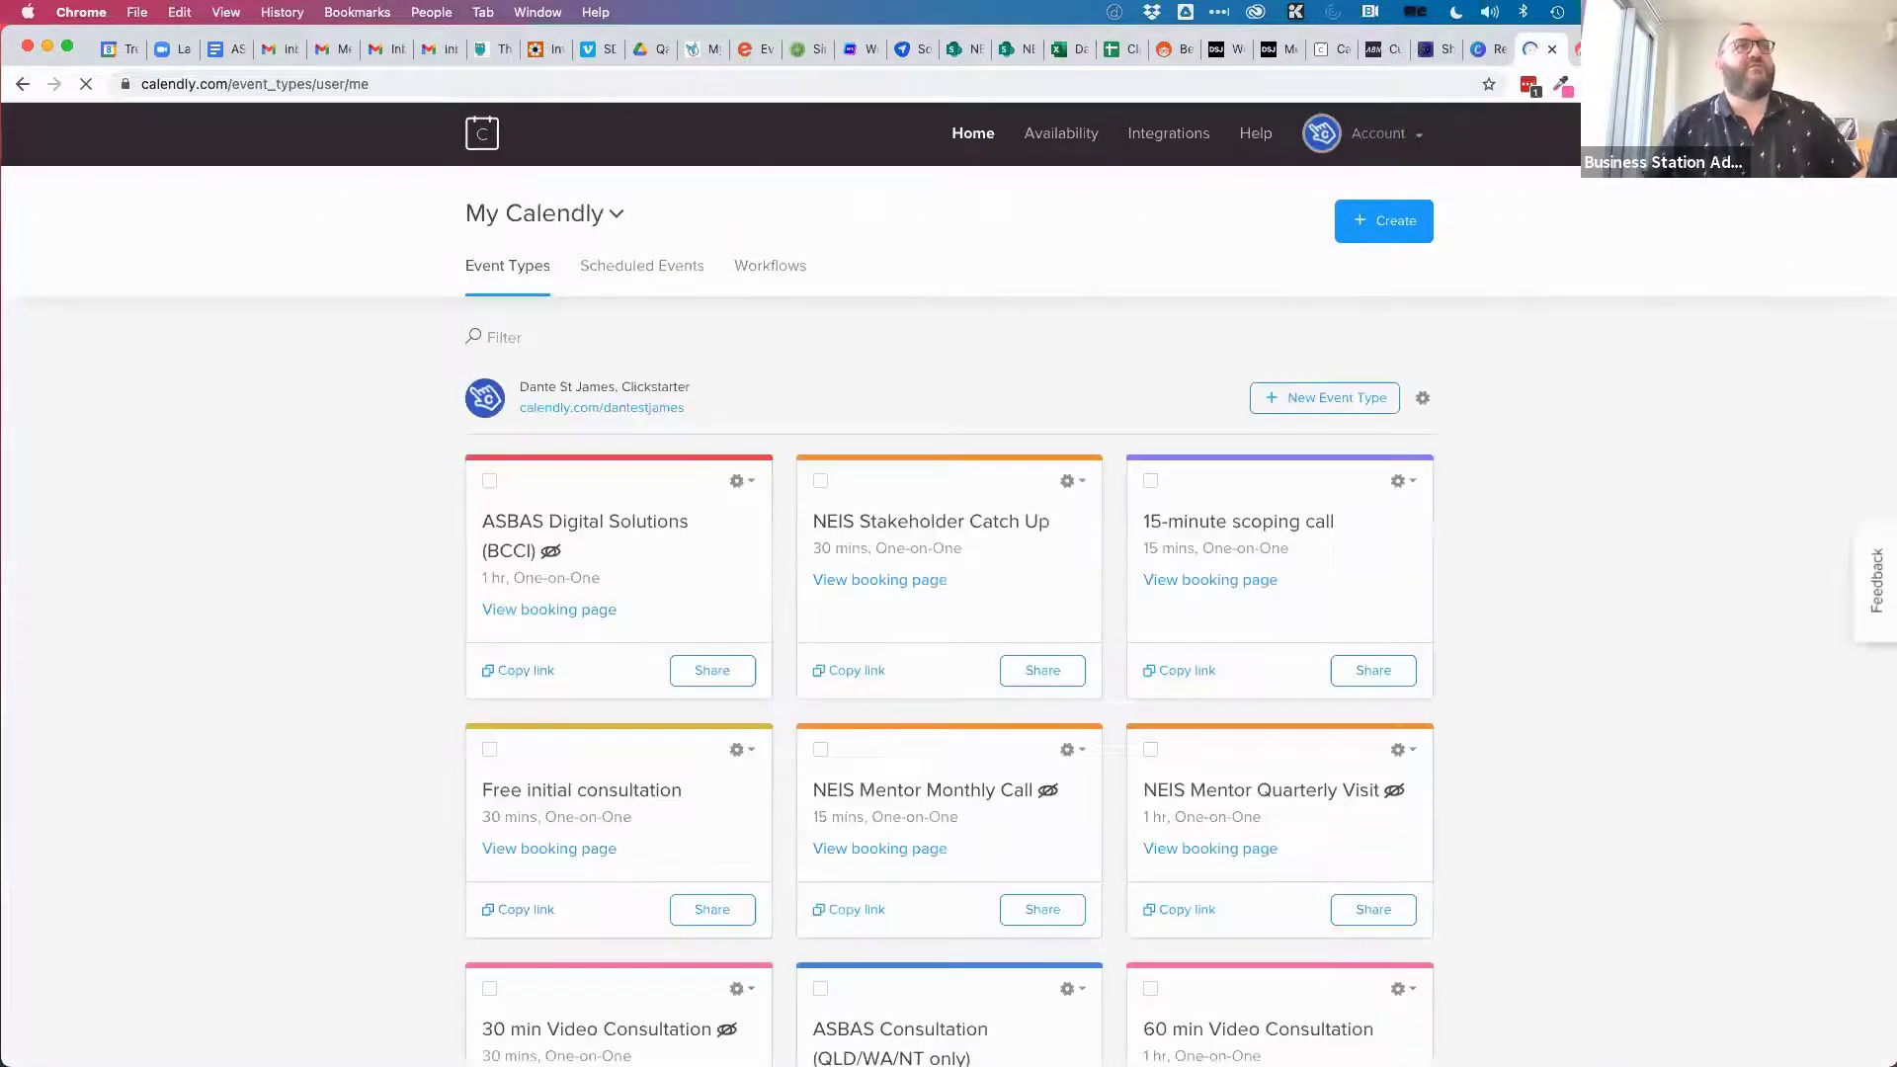
scroll(1600, 732, down, 5)
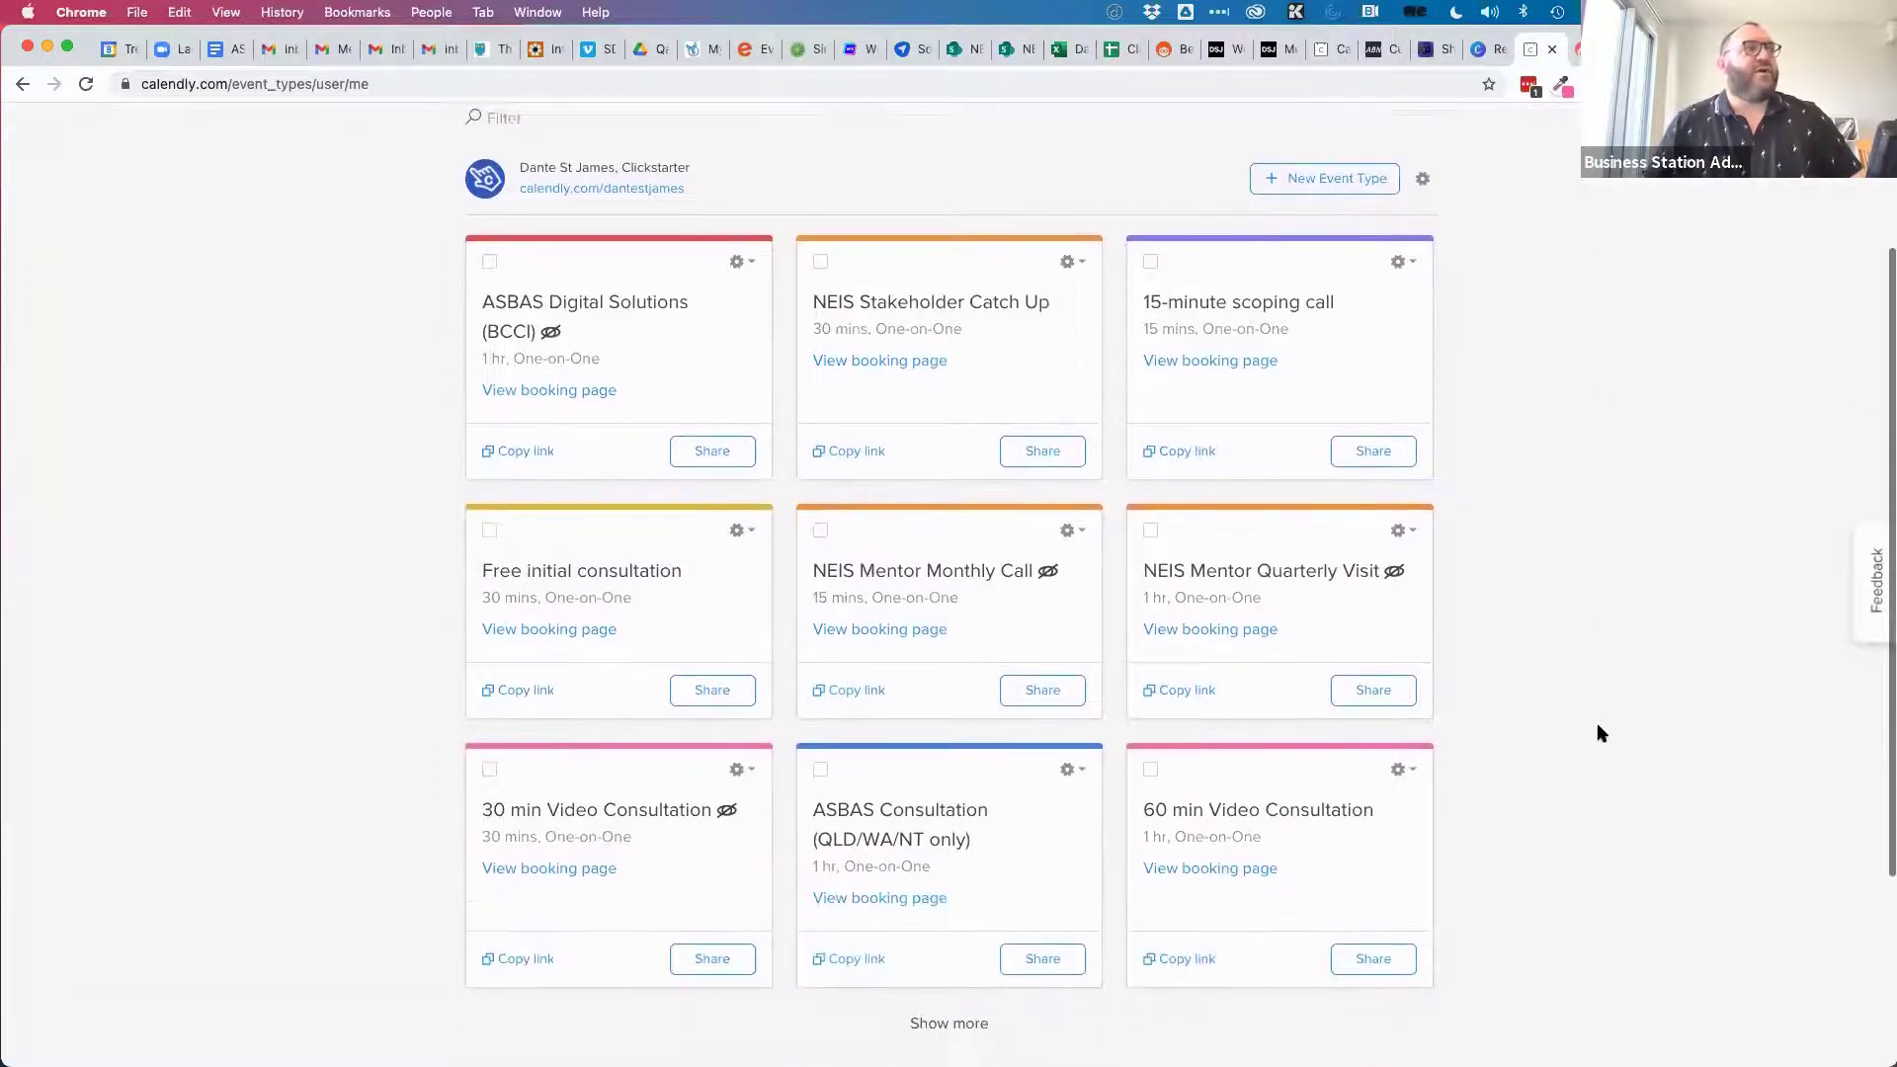
click(949, 972)
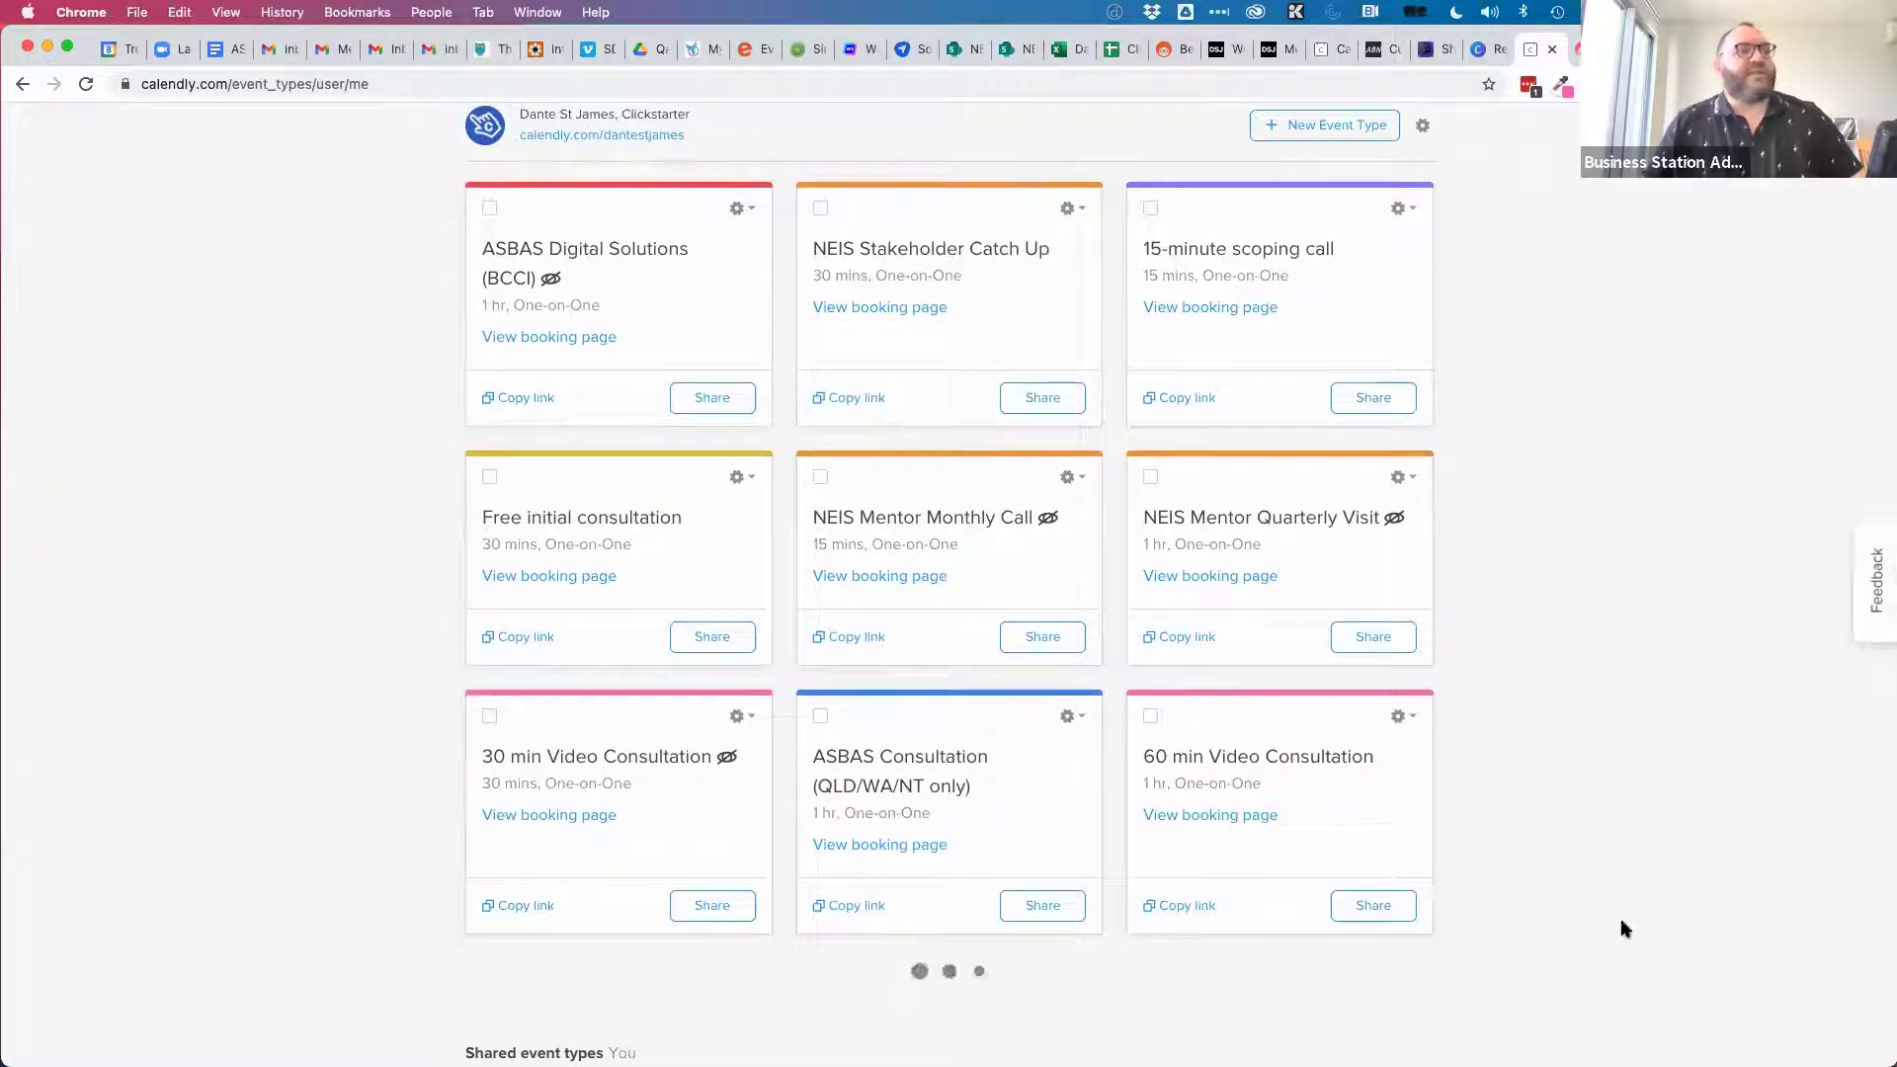
scroll(1610, 827, down, 1)
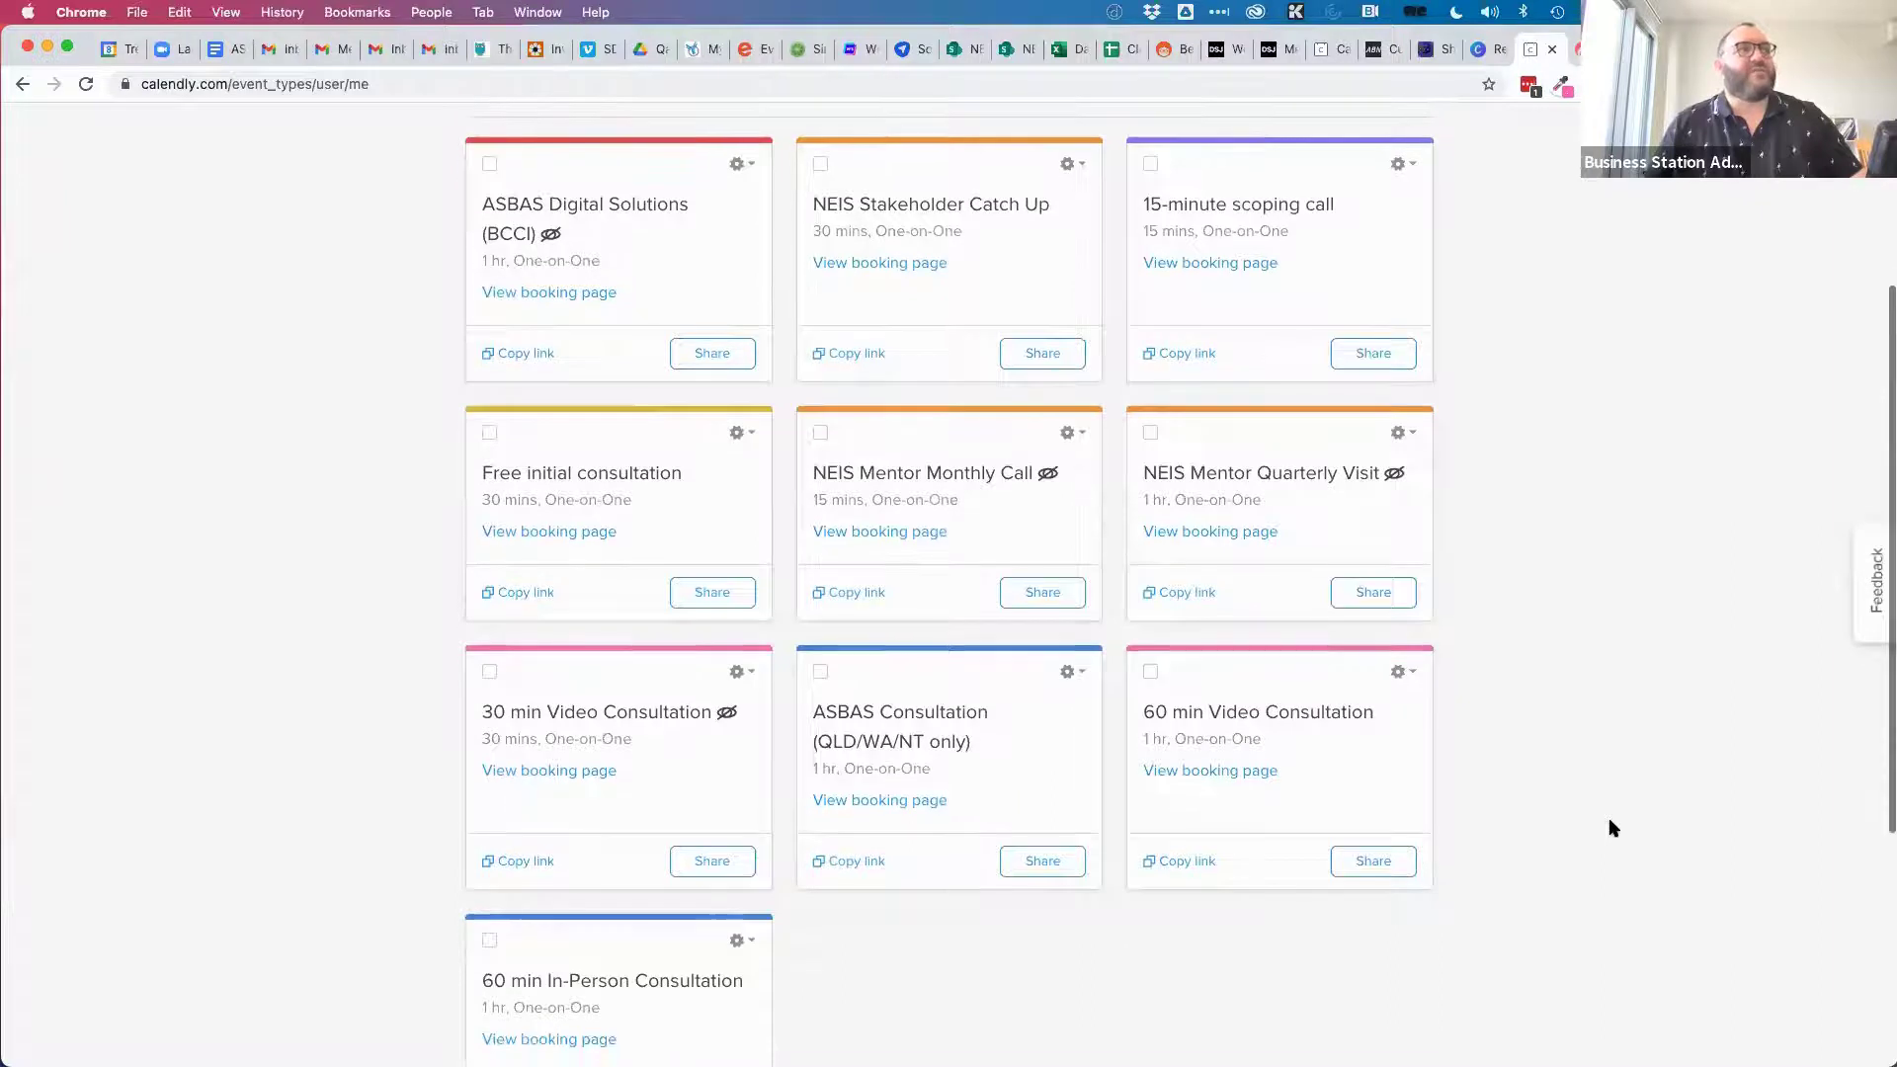
scroll(1612, 827, down, 2)
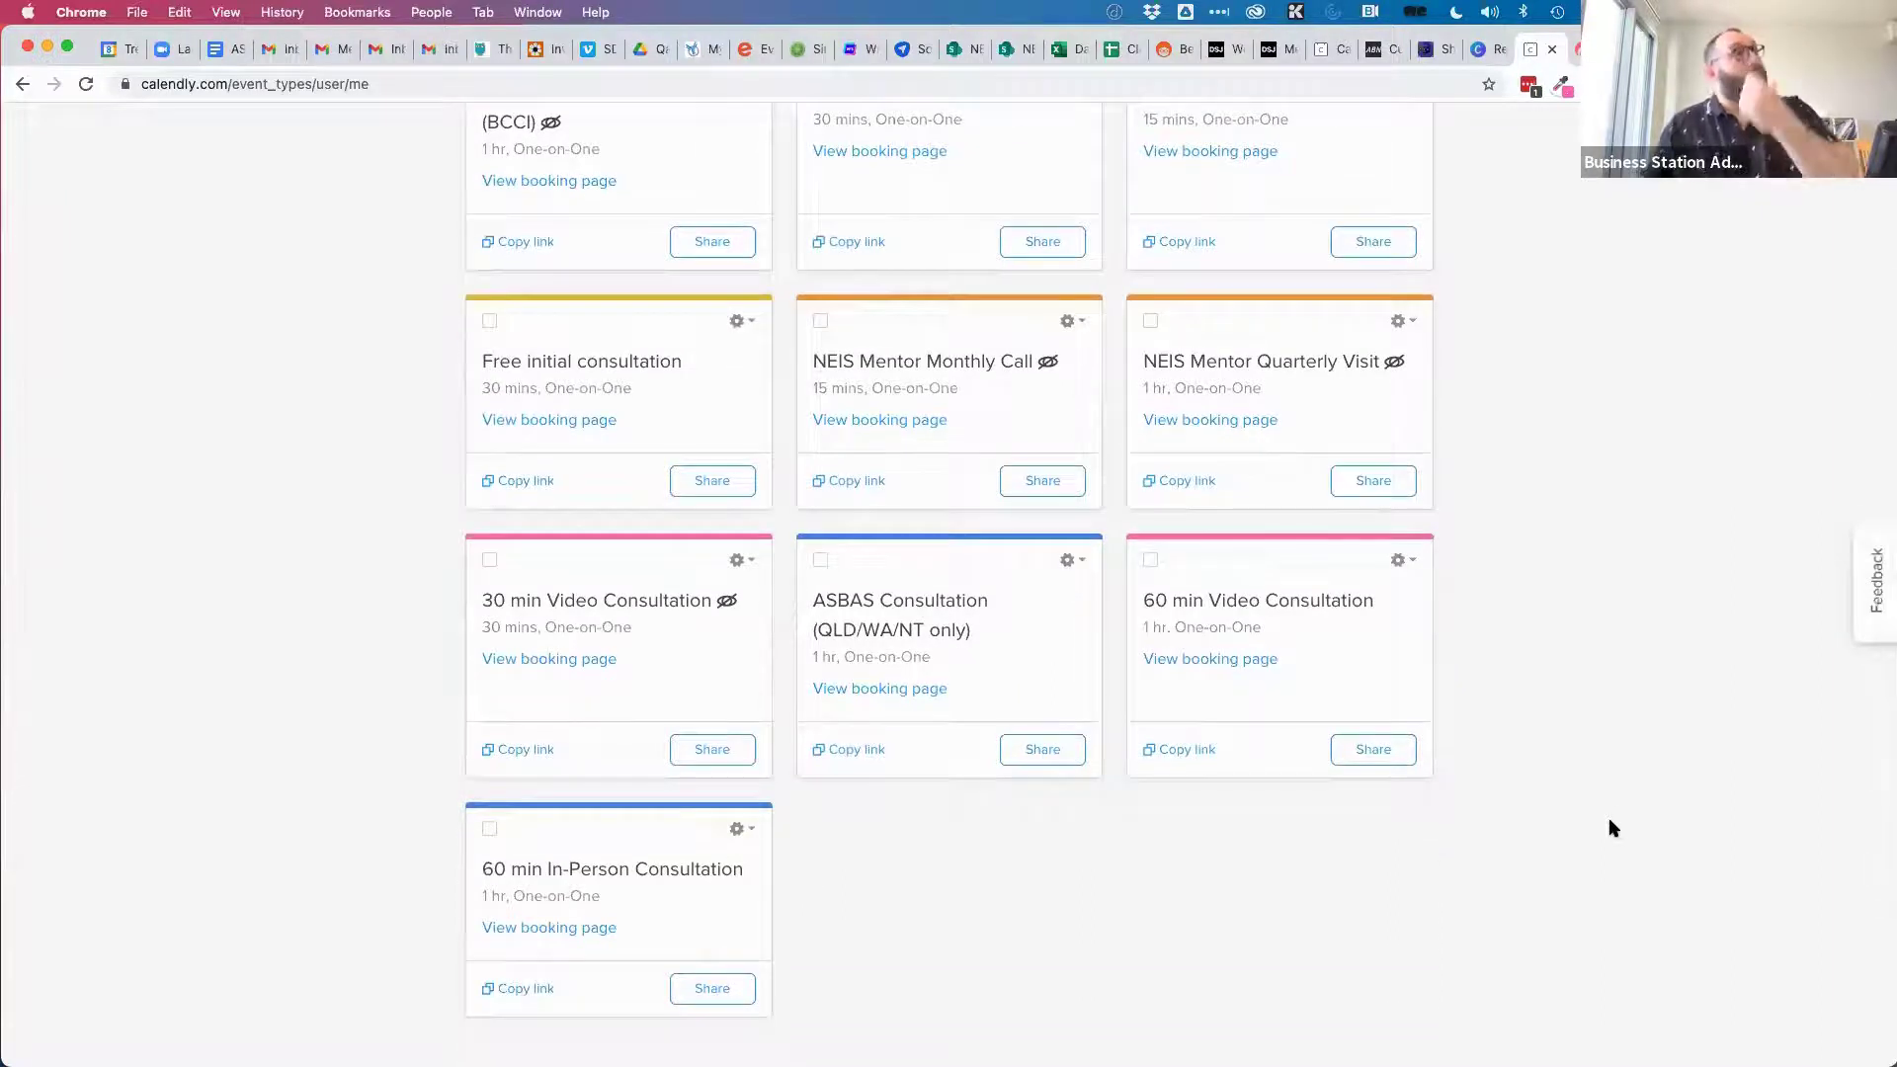
scroll(1571, 682, up, 2)
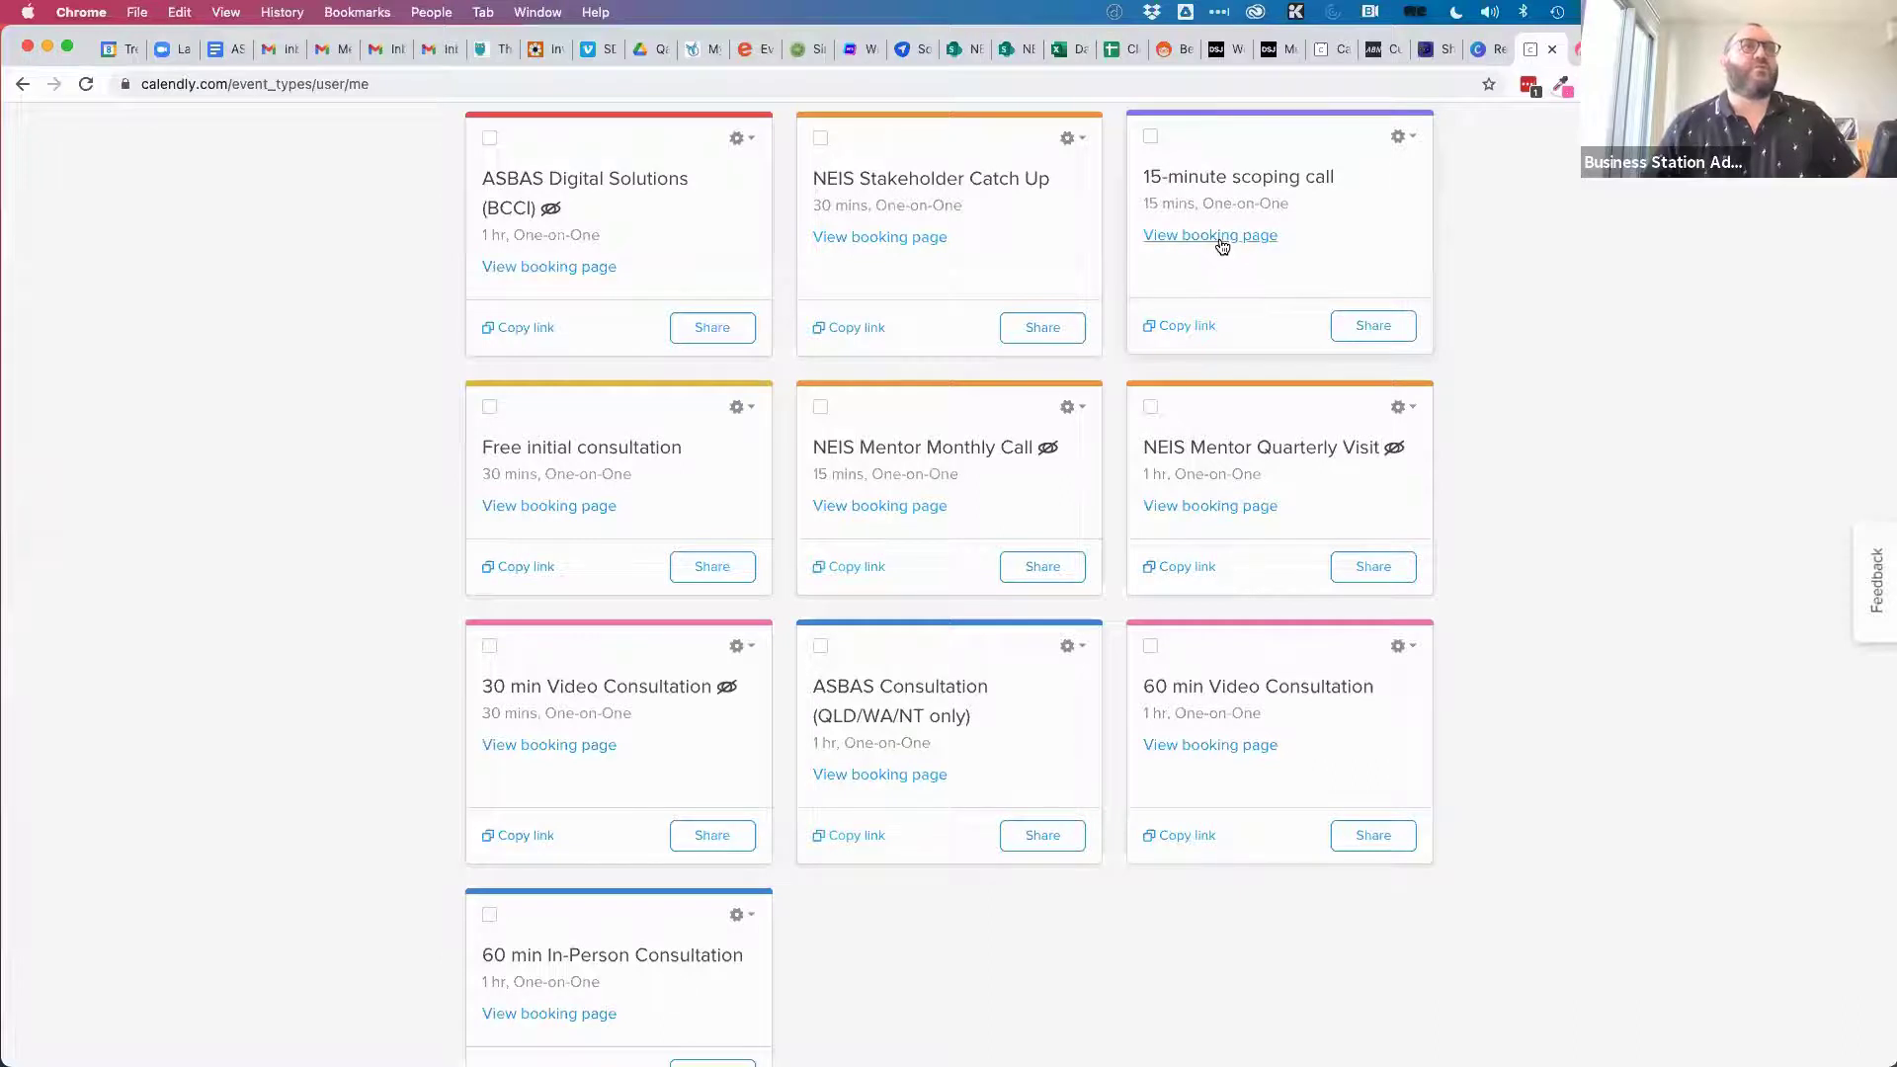
Preview the 15-minute scoping call booking page and check available dates from April 13 to 27.
click(1221, 244)
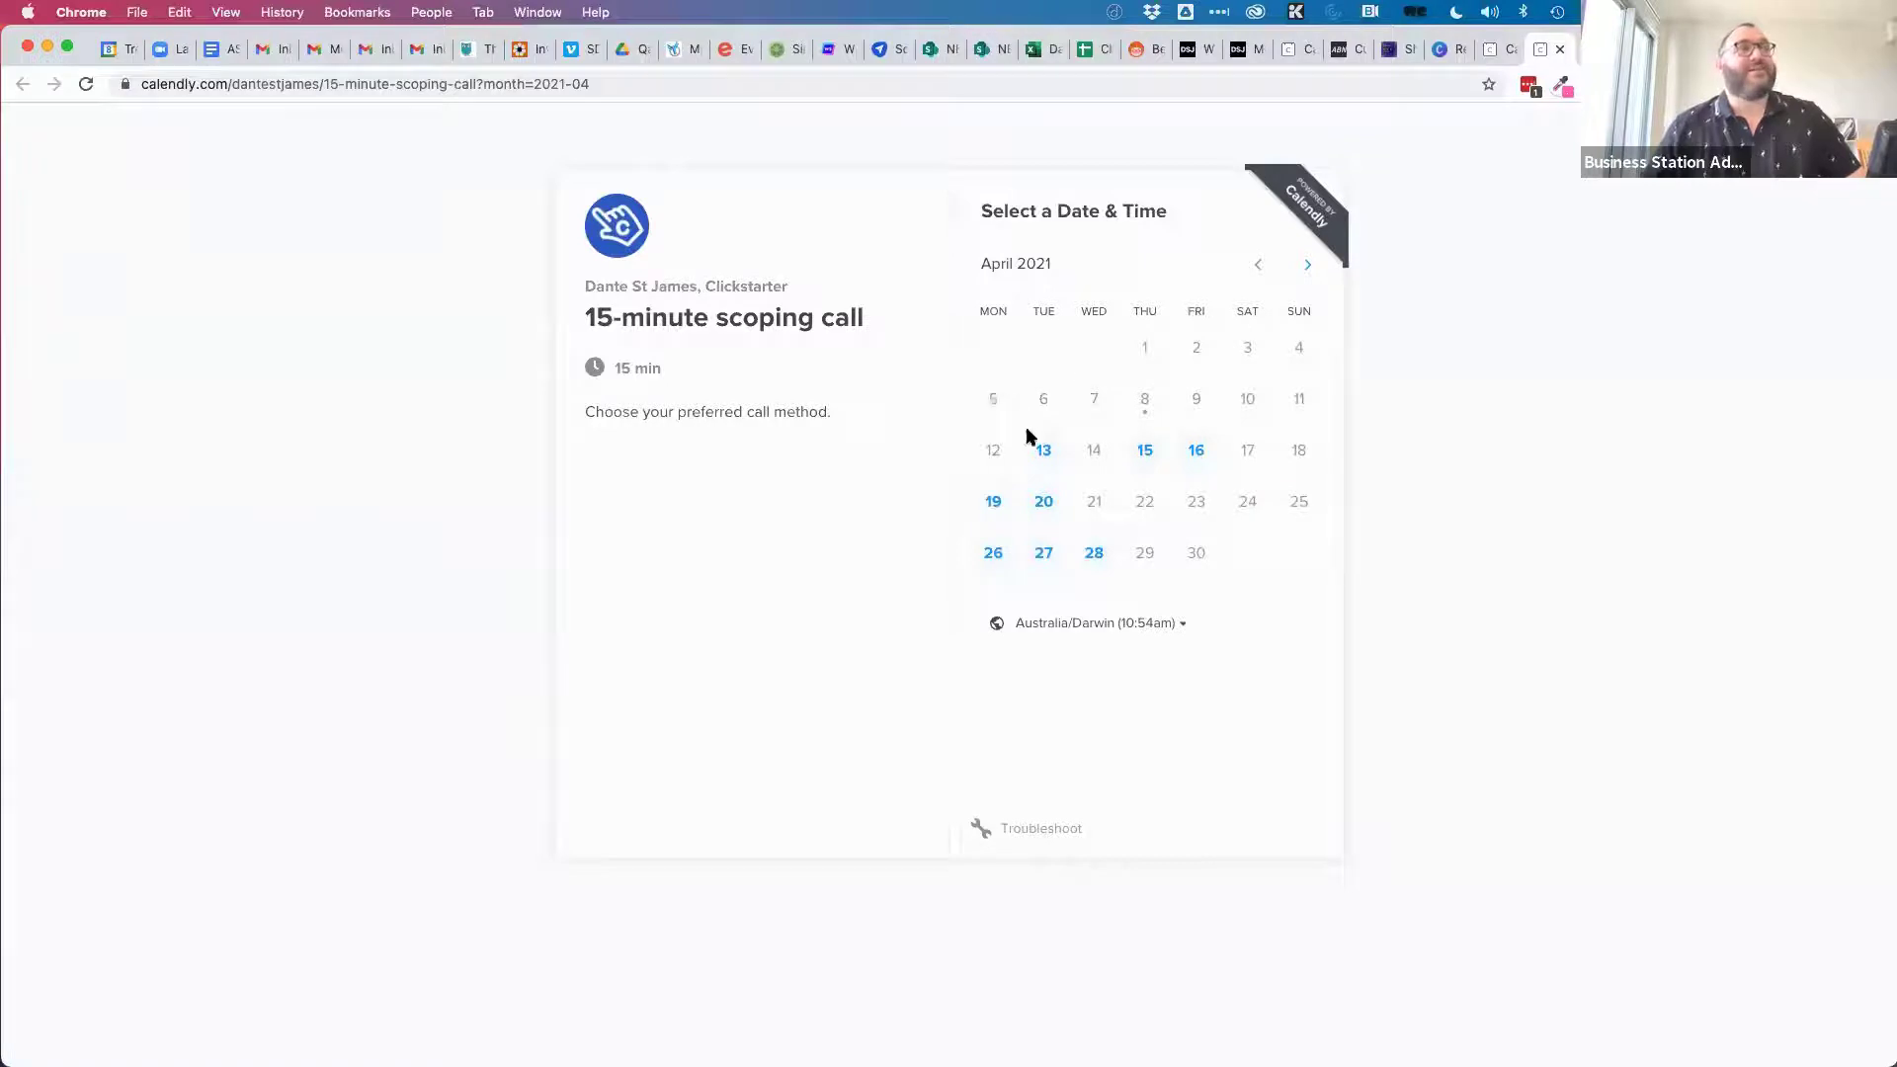
click(1044, 454)
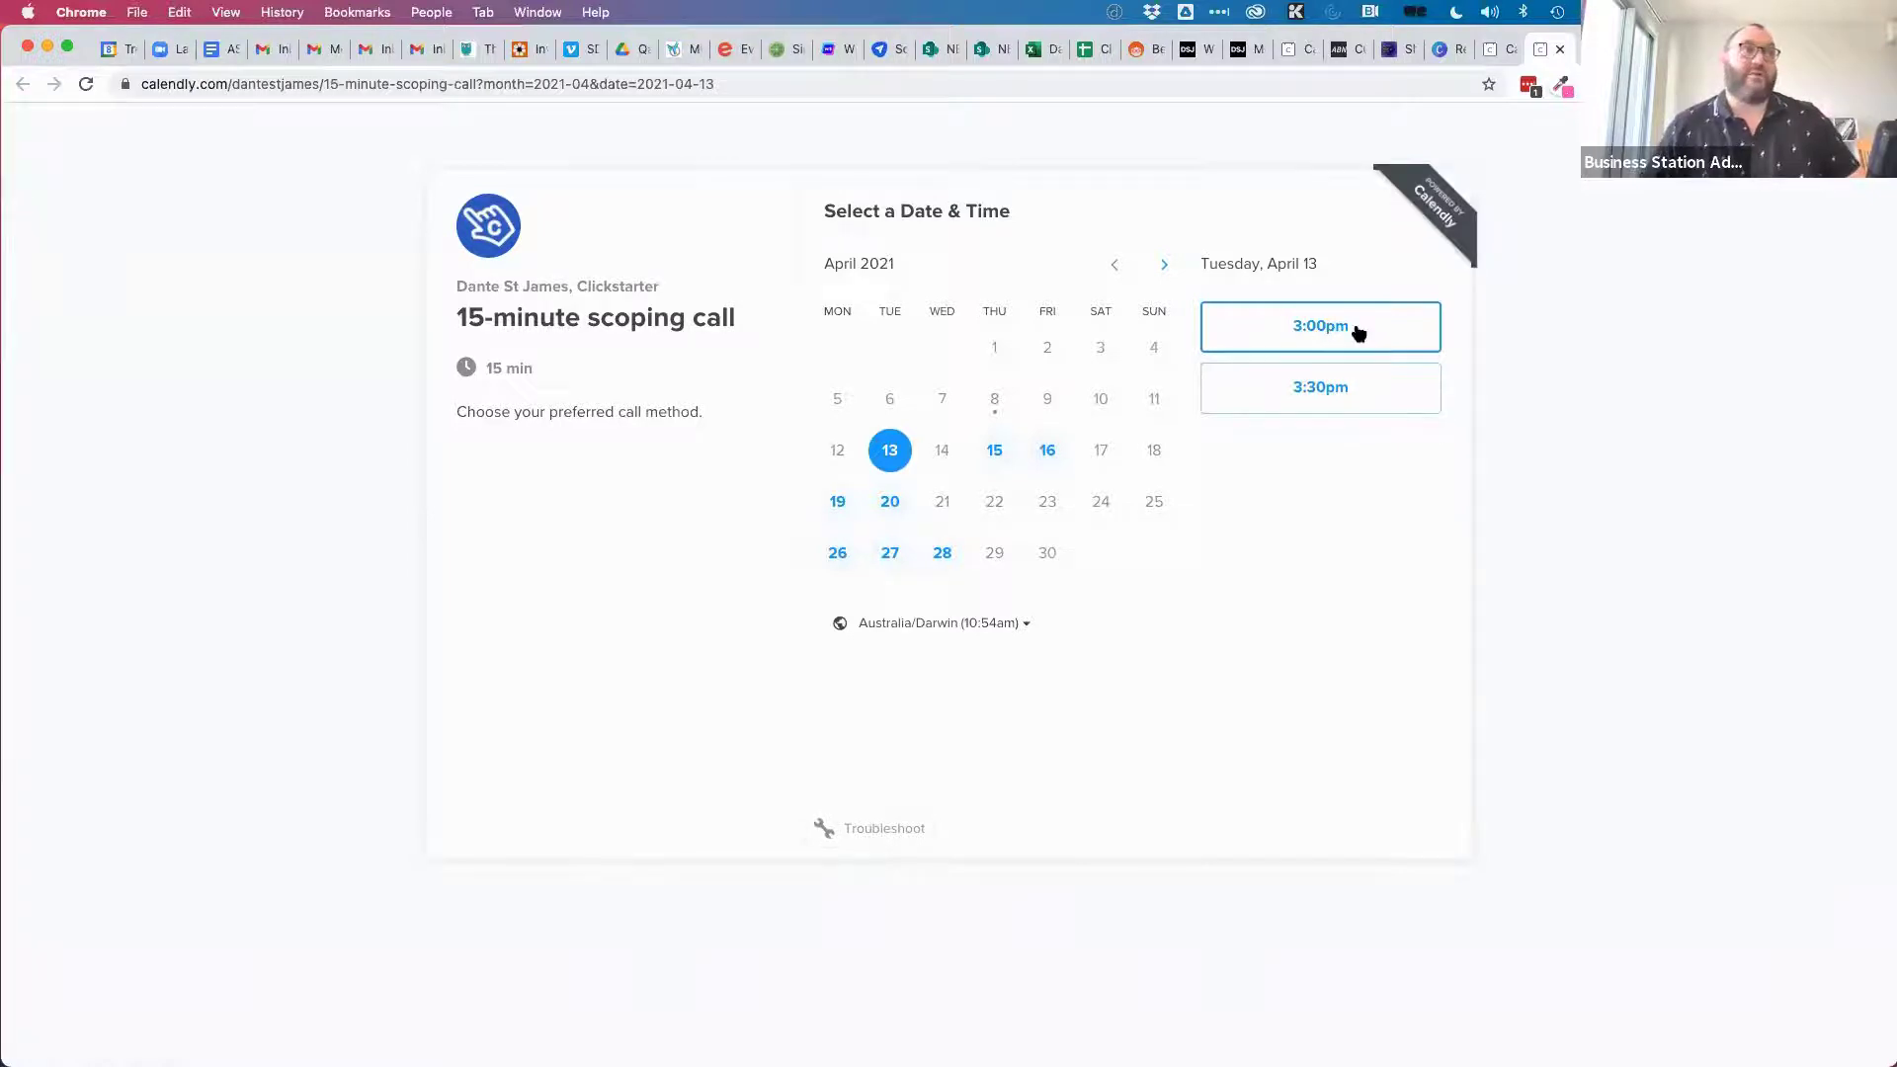
click(993, 451)
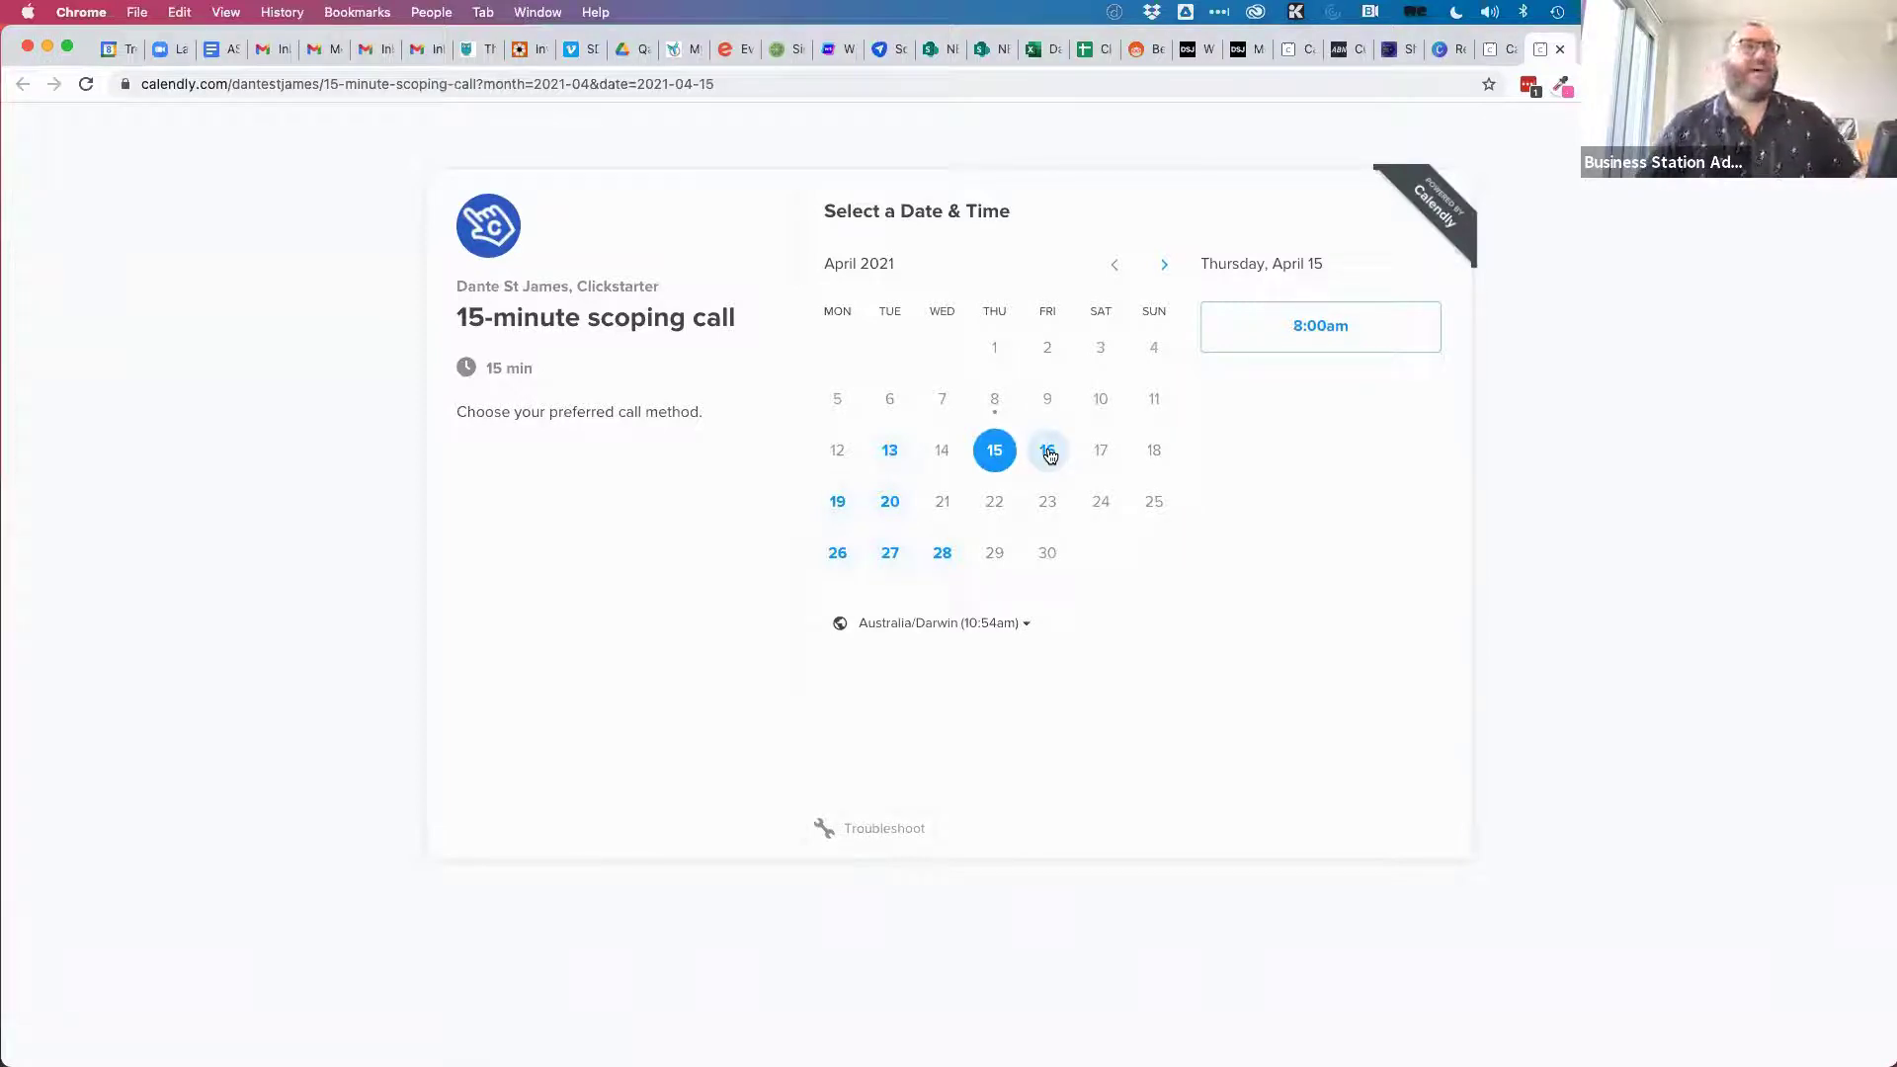
click(1049, 454)
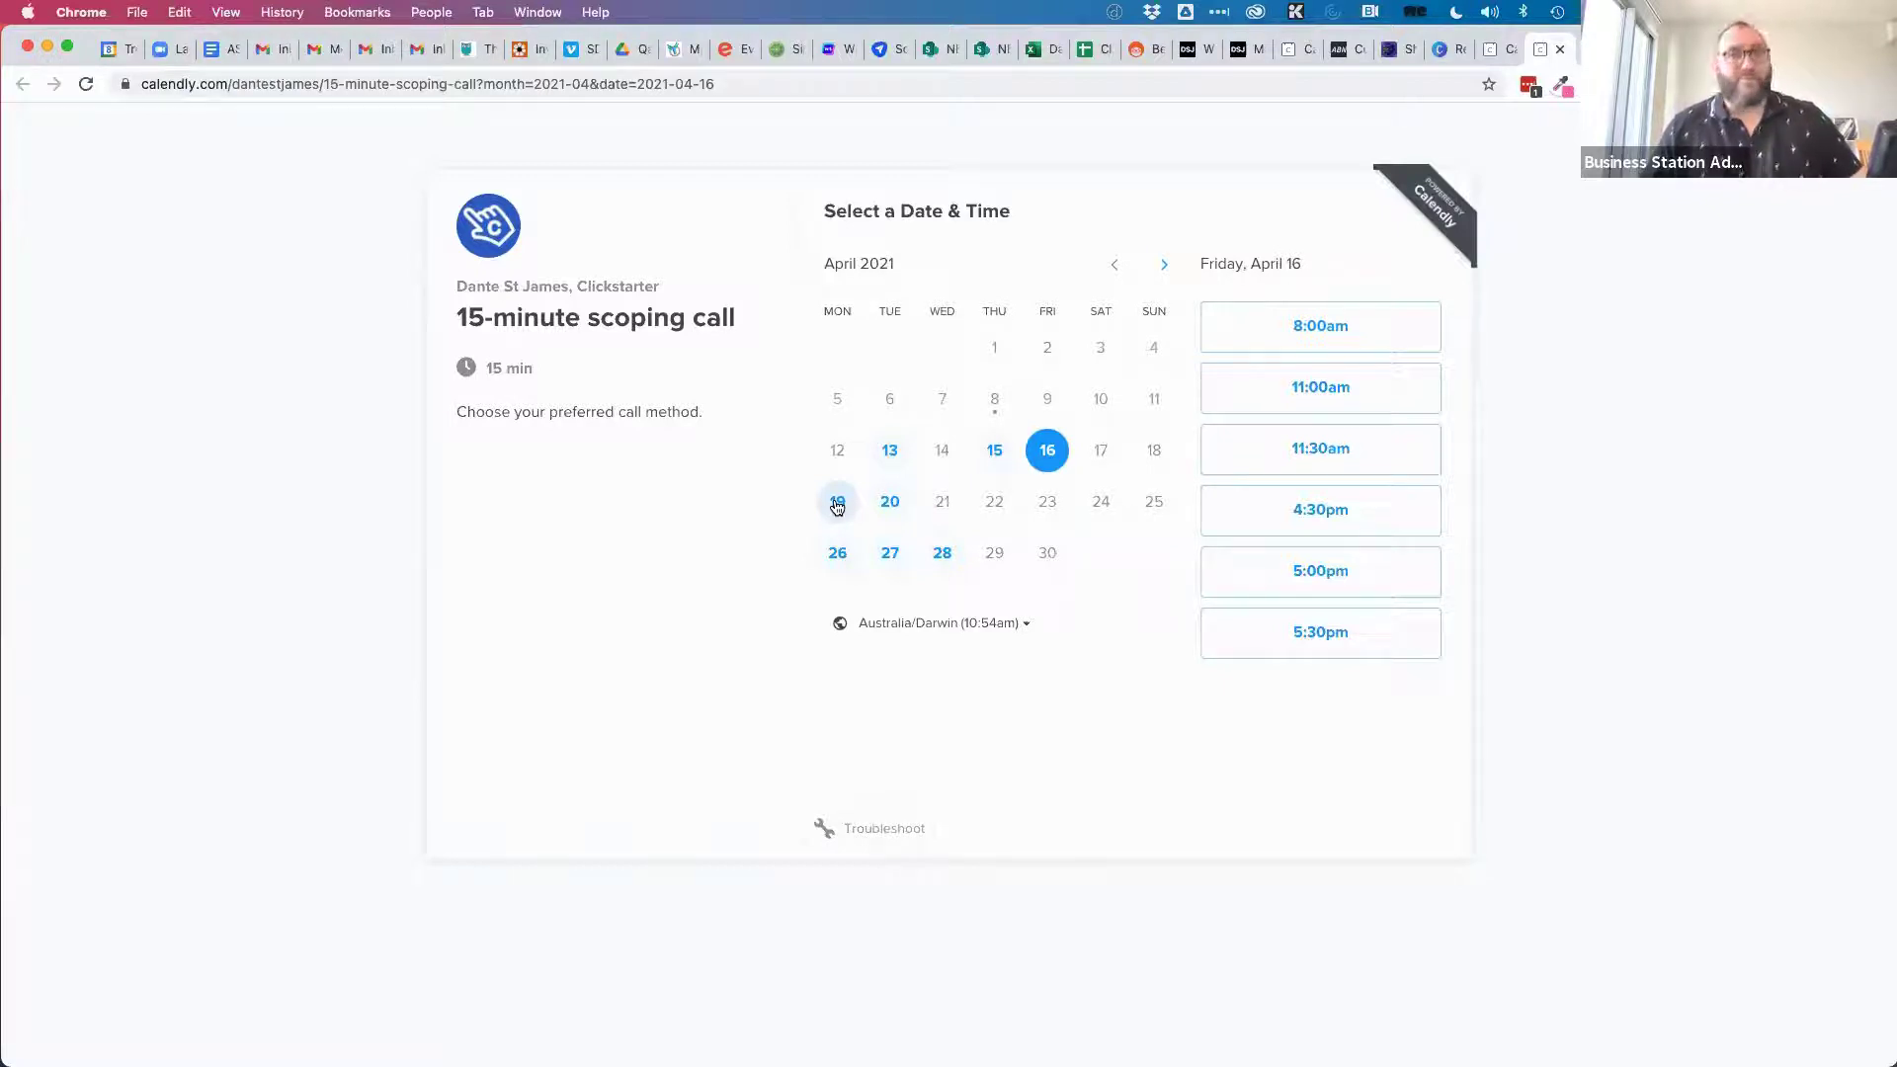
click(900, 509)
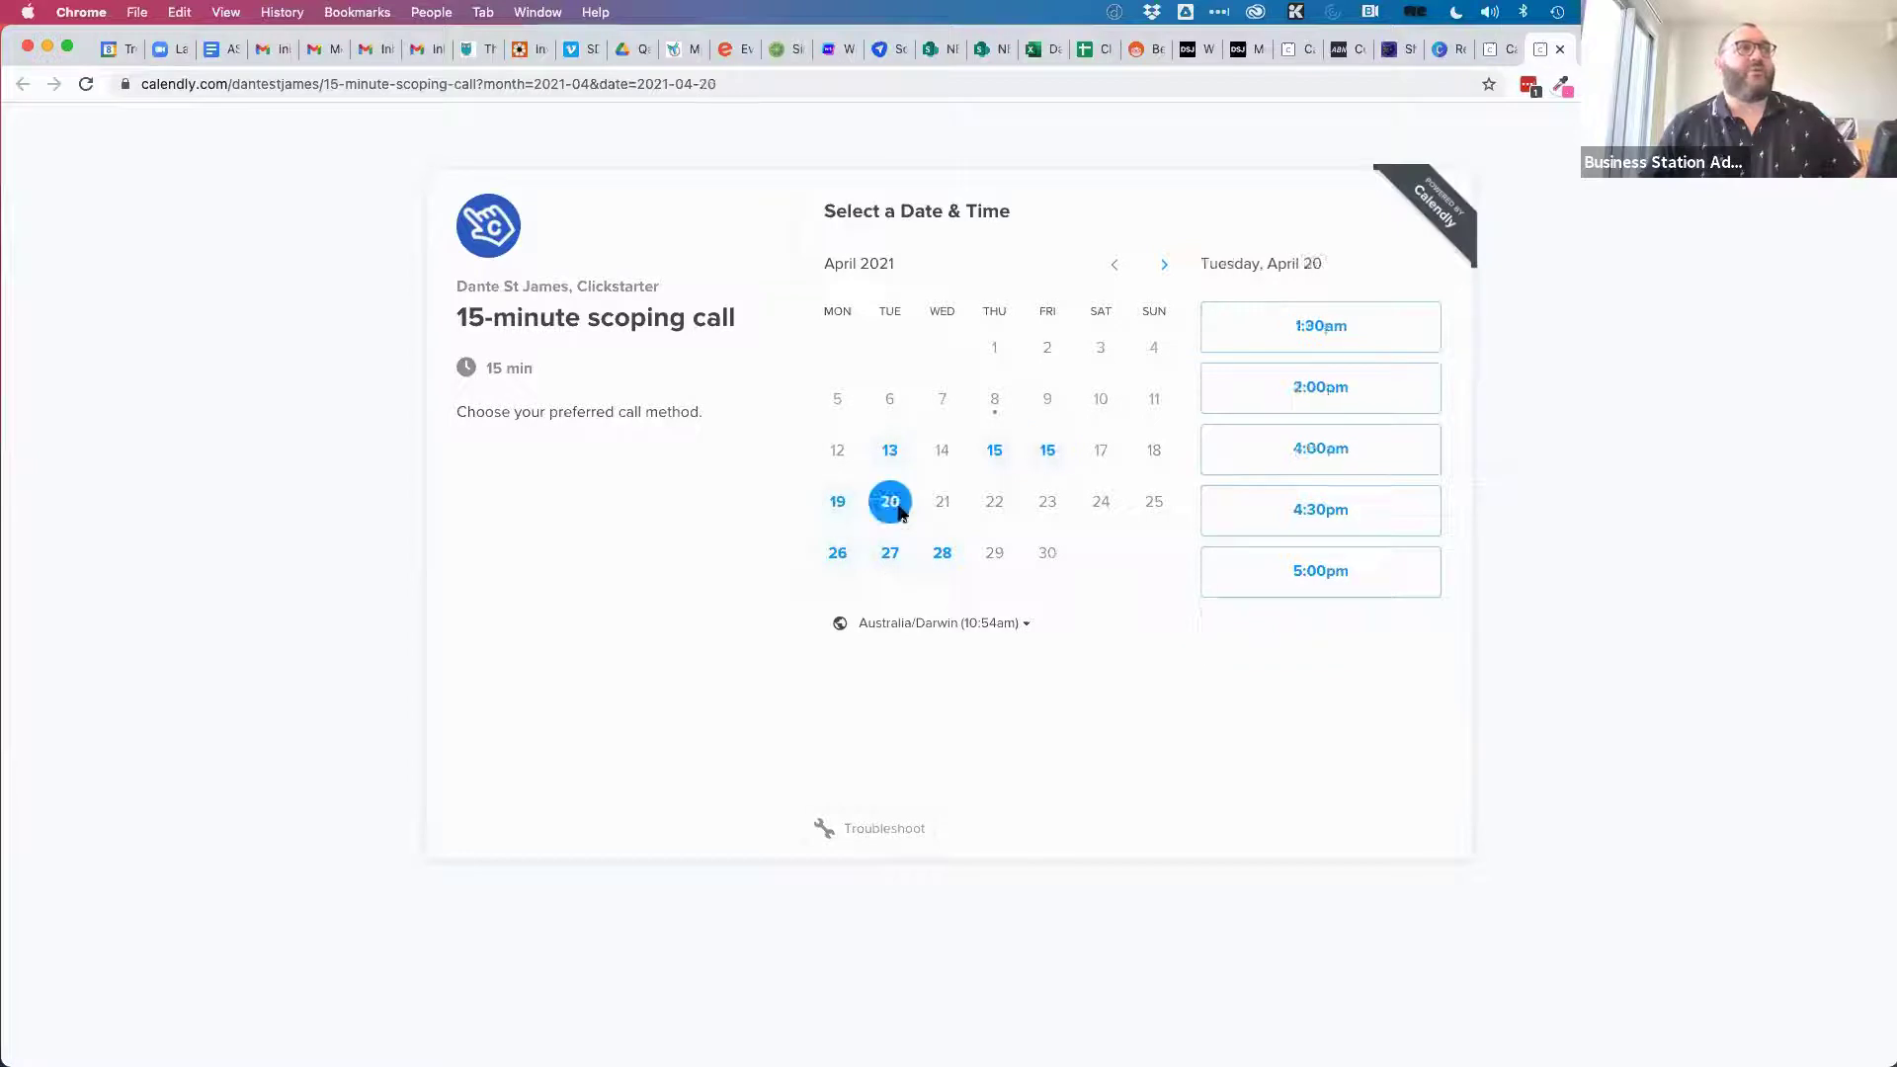
click(833, 556)
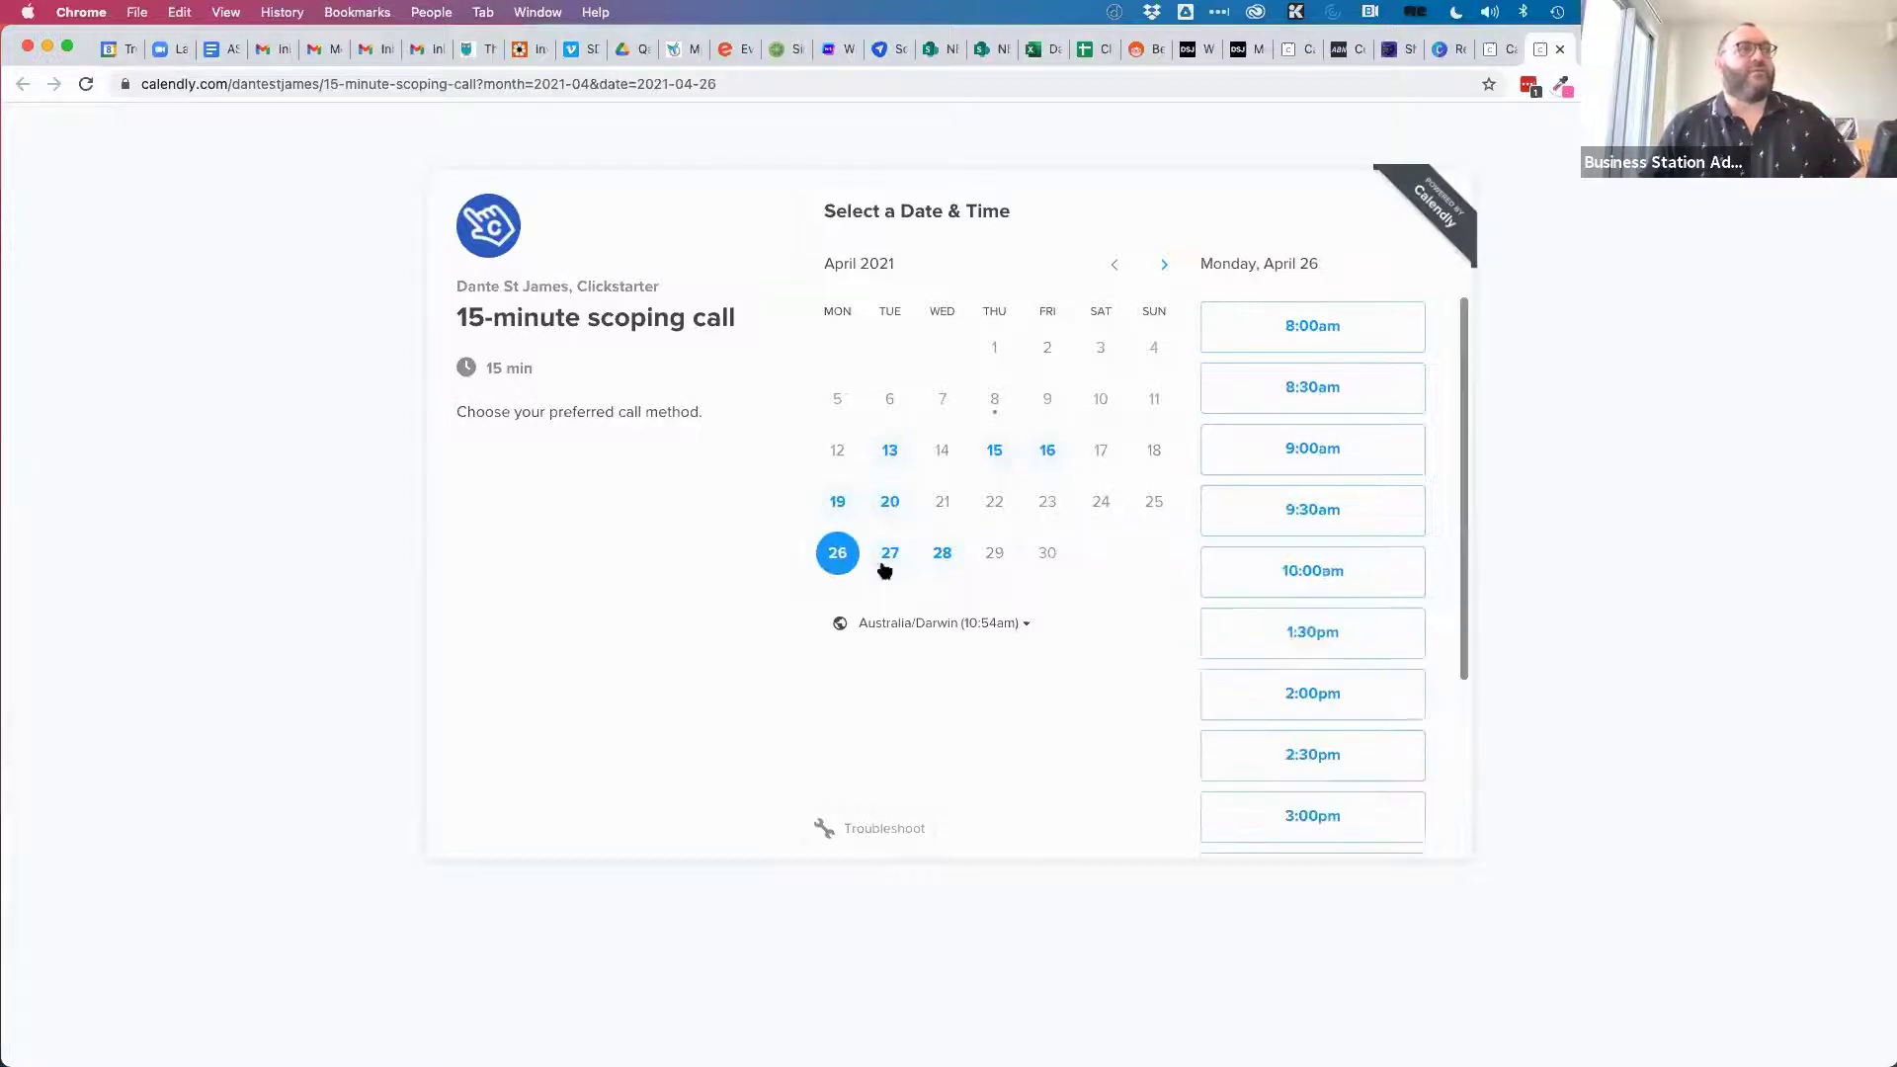
click(886, 561)
click(836, 553)
Reserve the 8:30am slot on Monday, April 26 and confirm it.
scroll(1291, 698, down, 3)
scroll(1289, 700, up, 3)
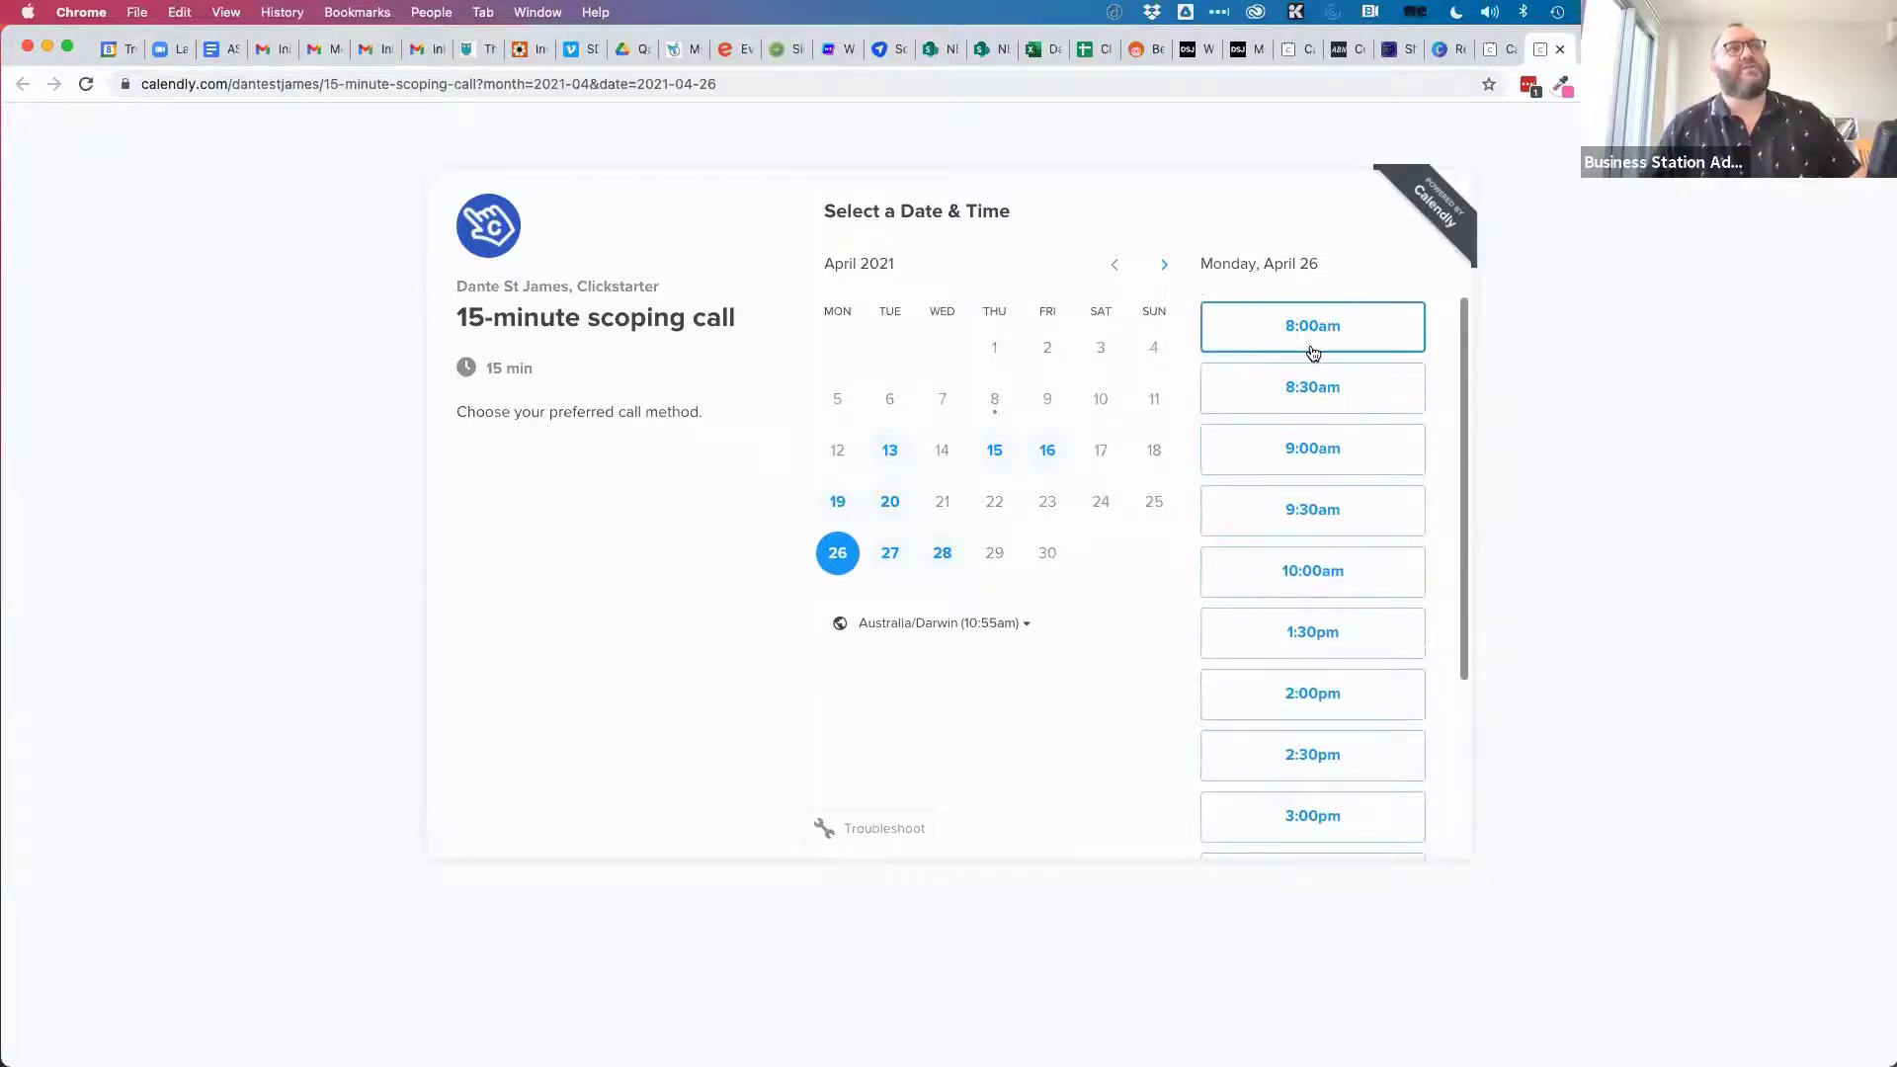
click(1309, 396)
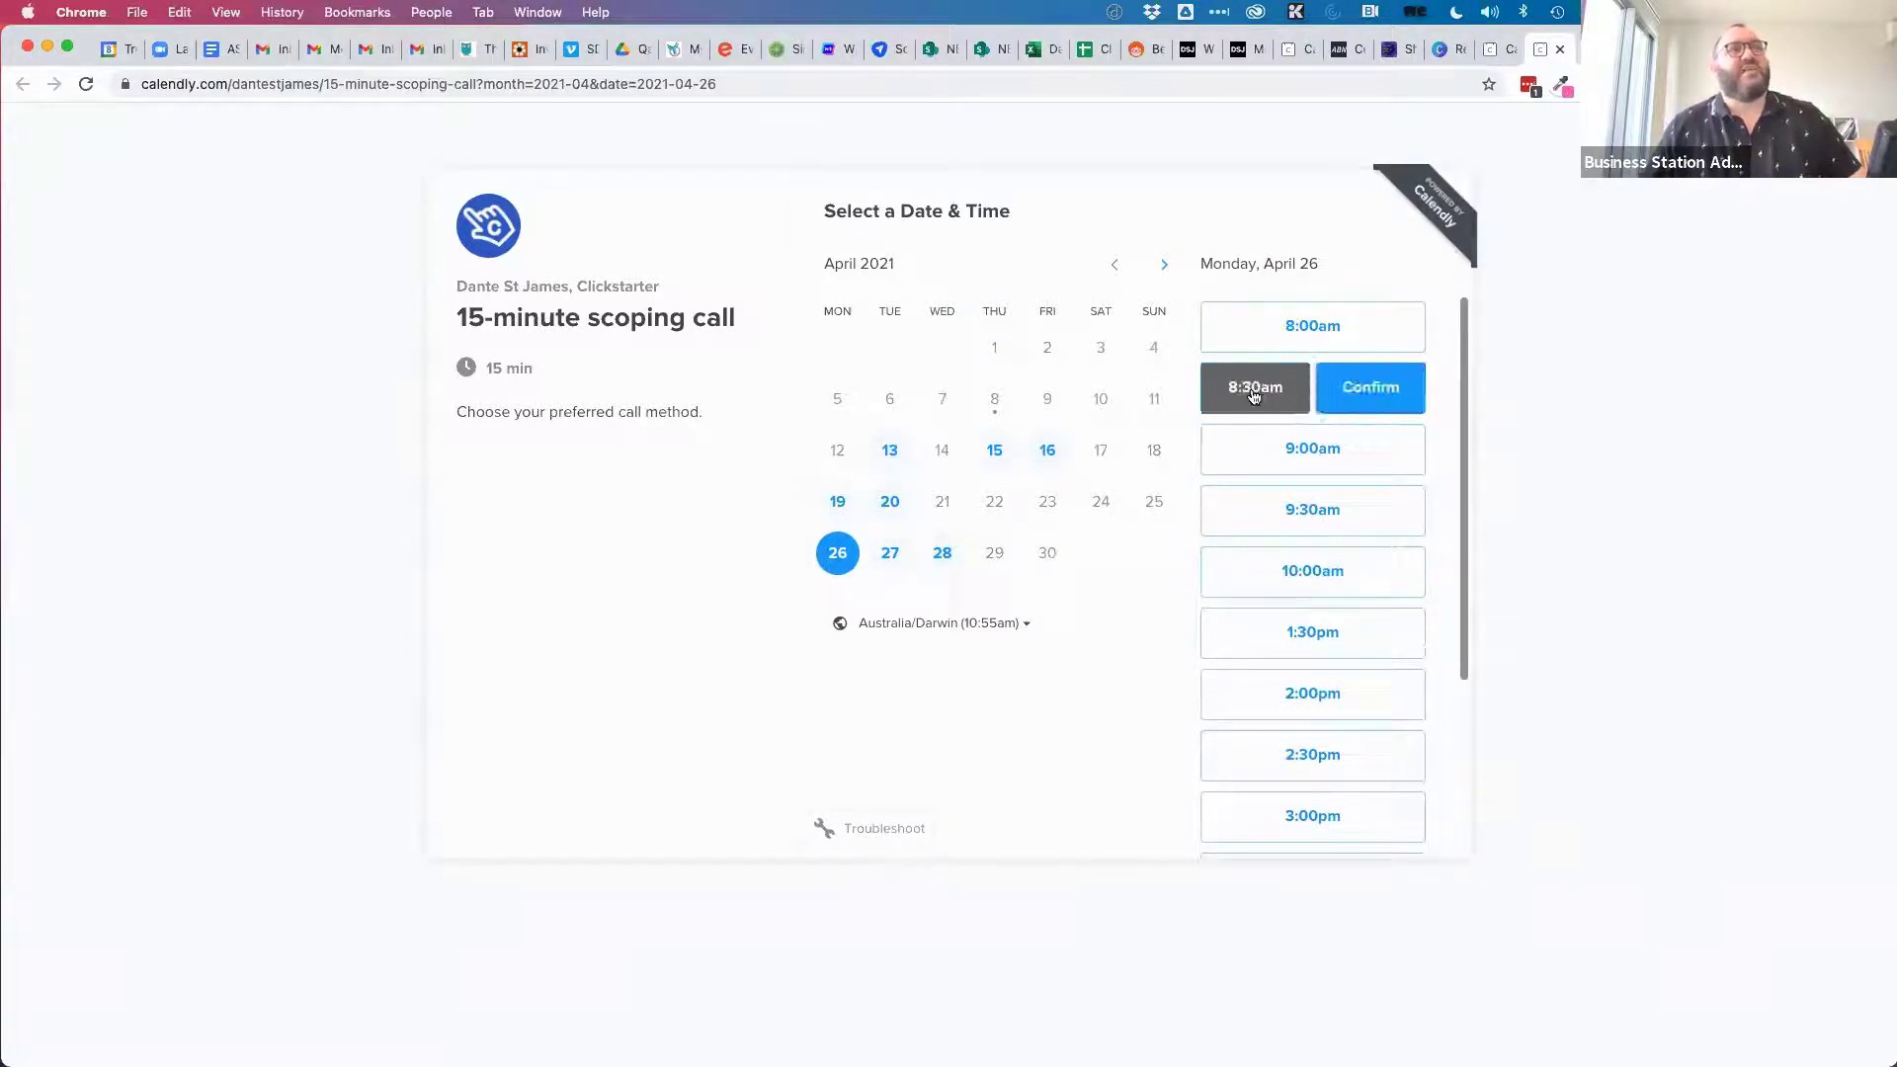
click(1379, 391)
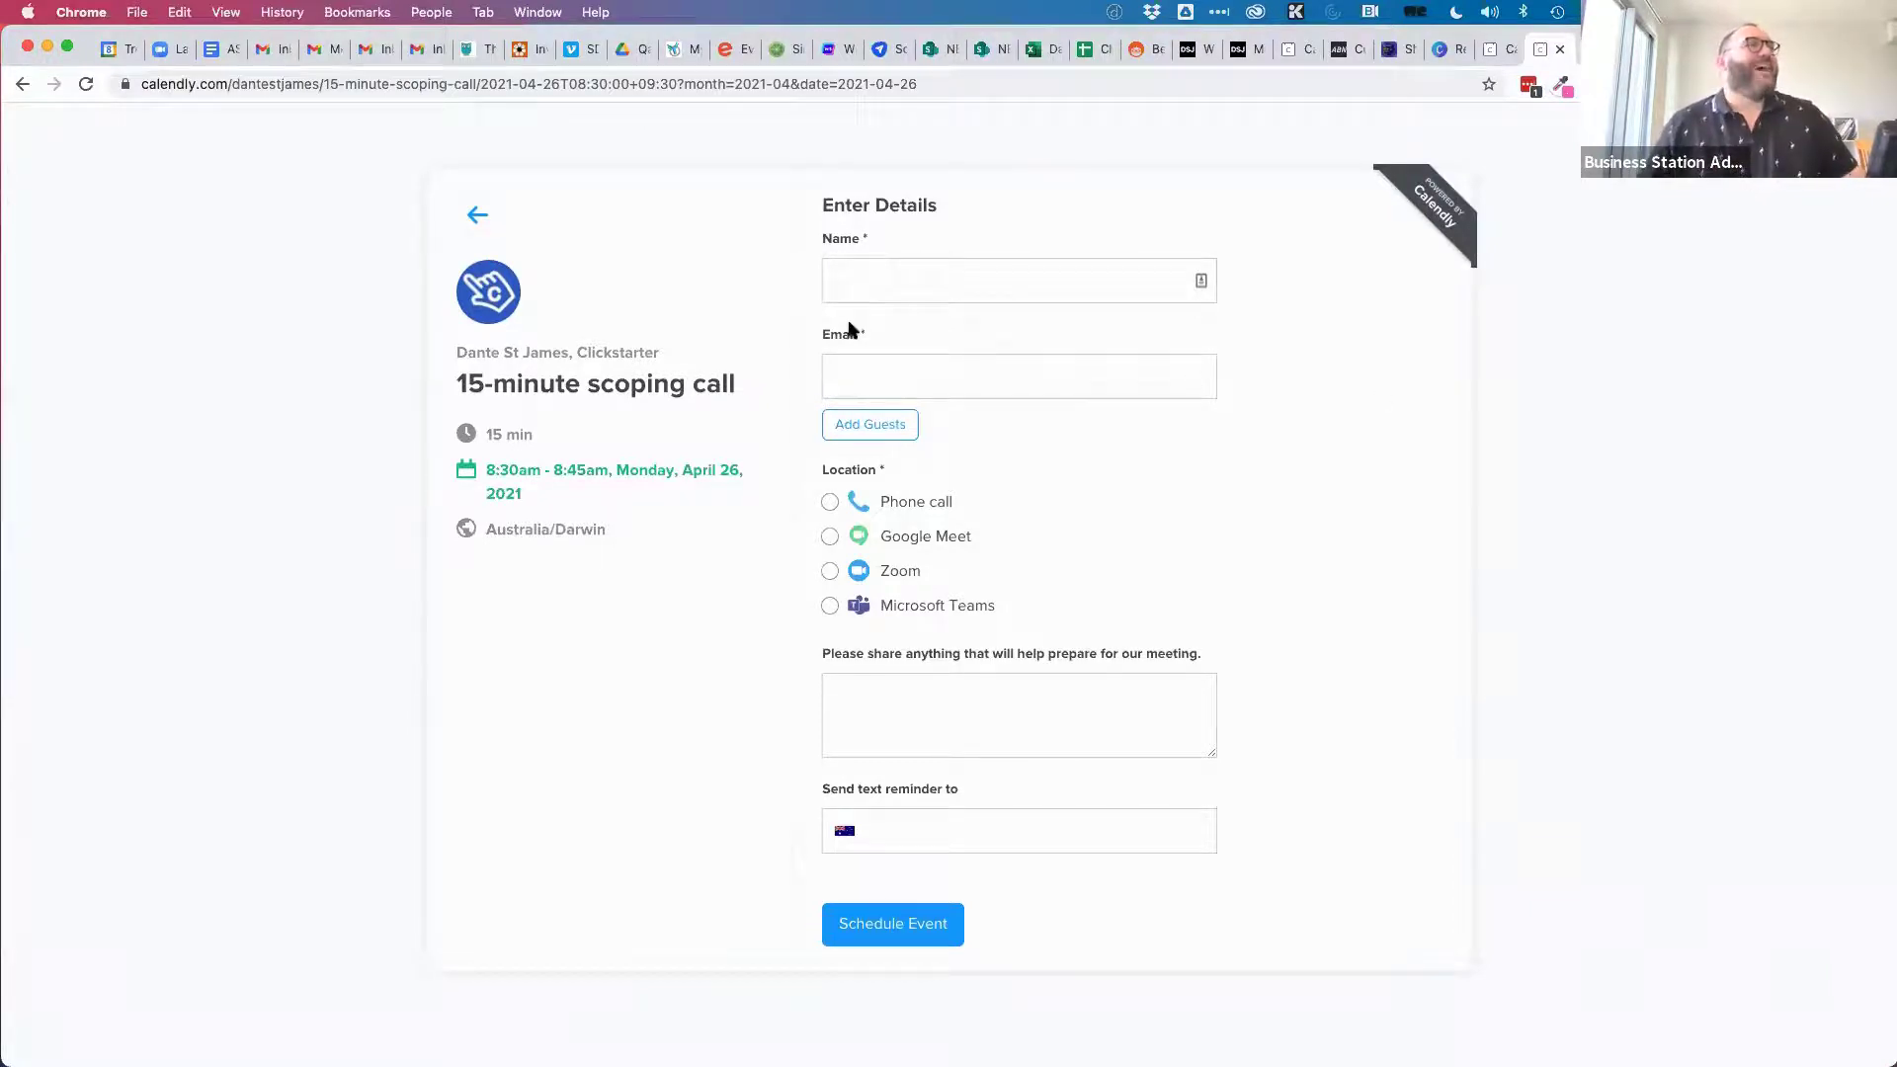
Try the booking form's Name, Email and notes fields and the Add Guests option.
click(905, 274)
click(931, 366)
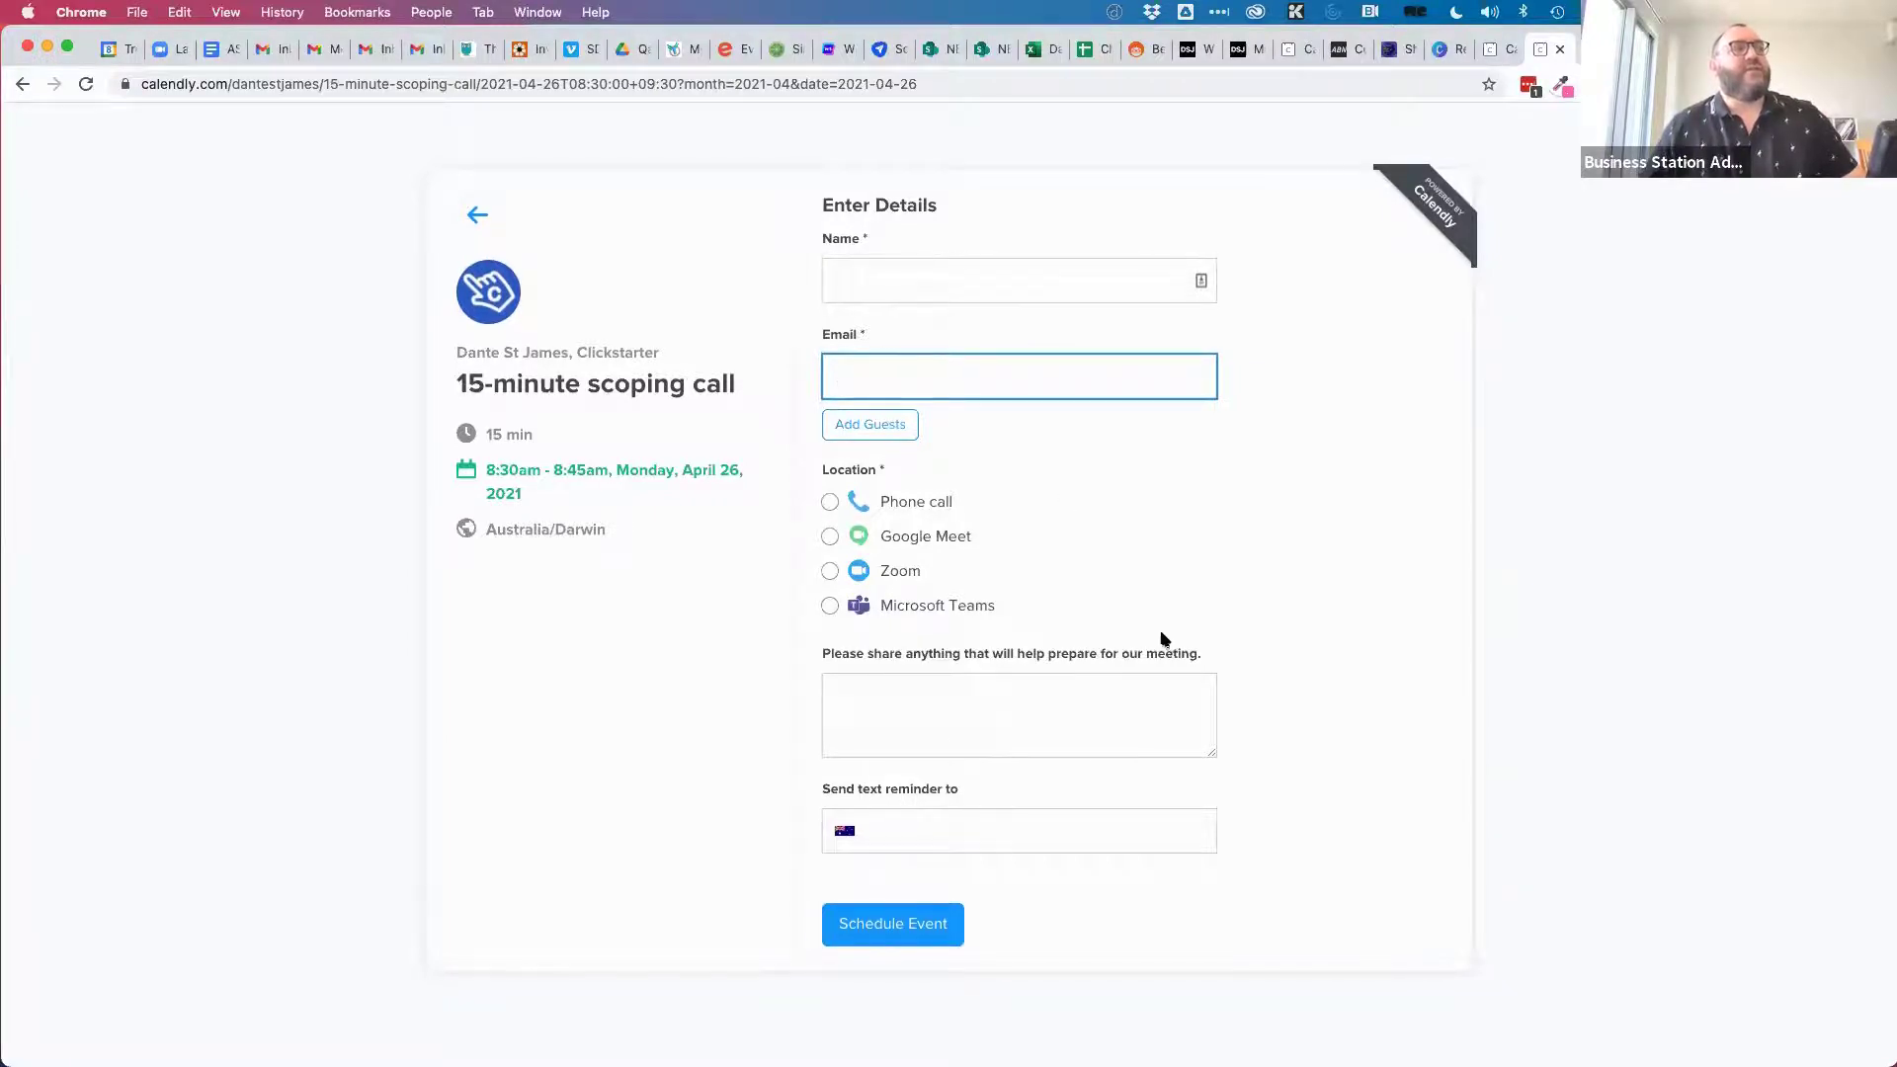
click(877, 694)
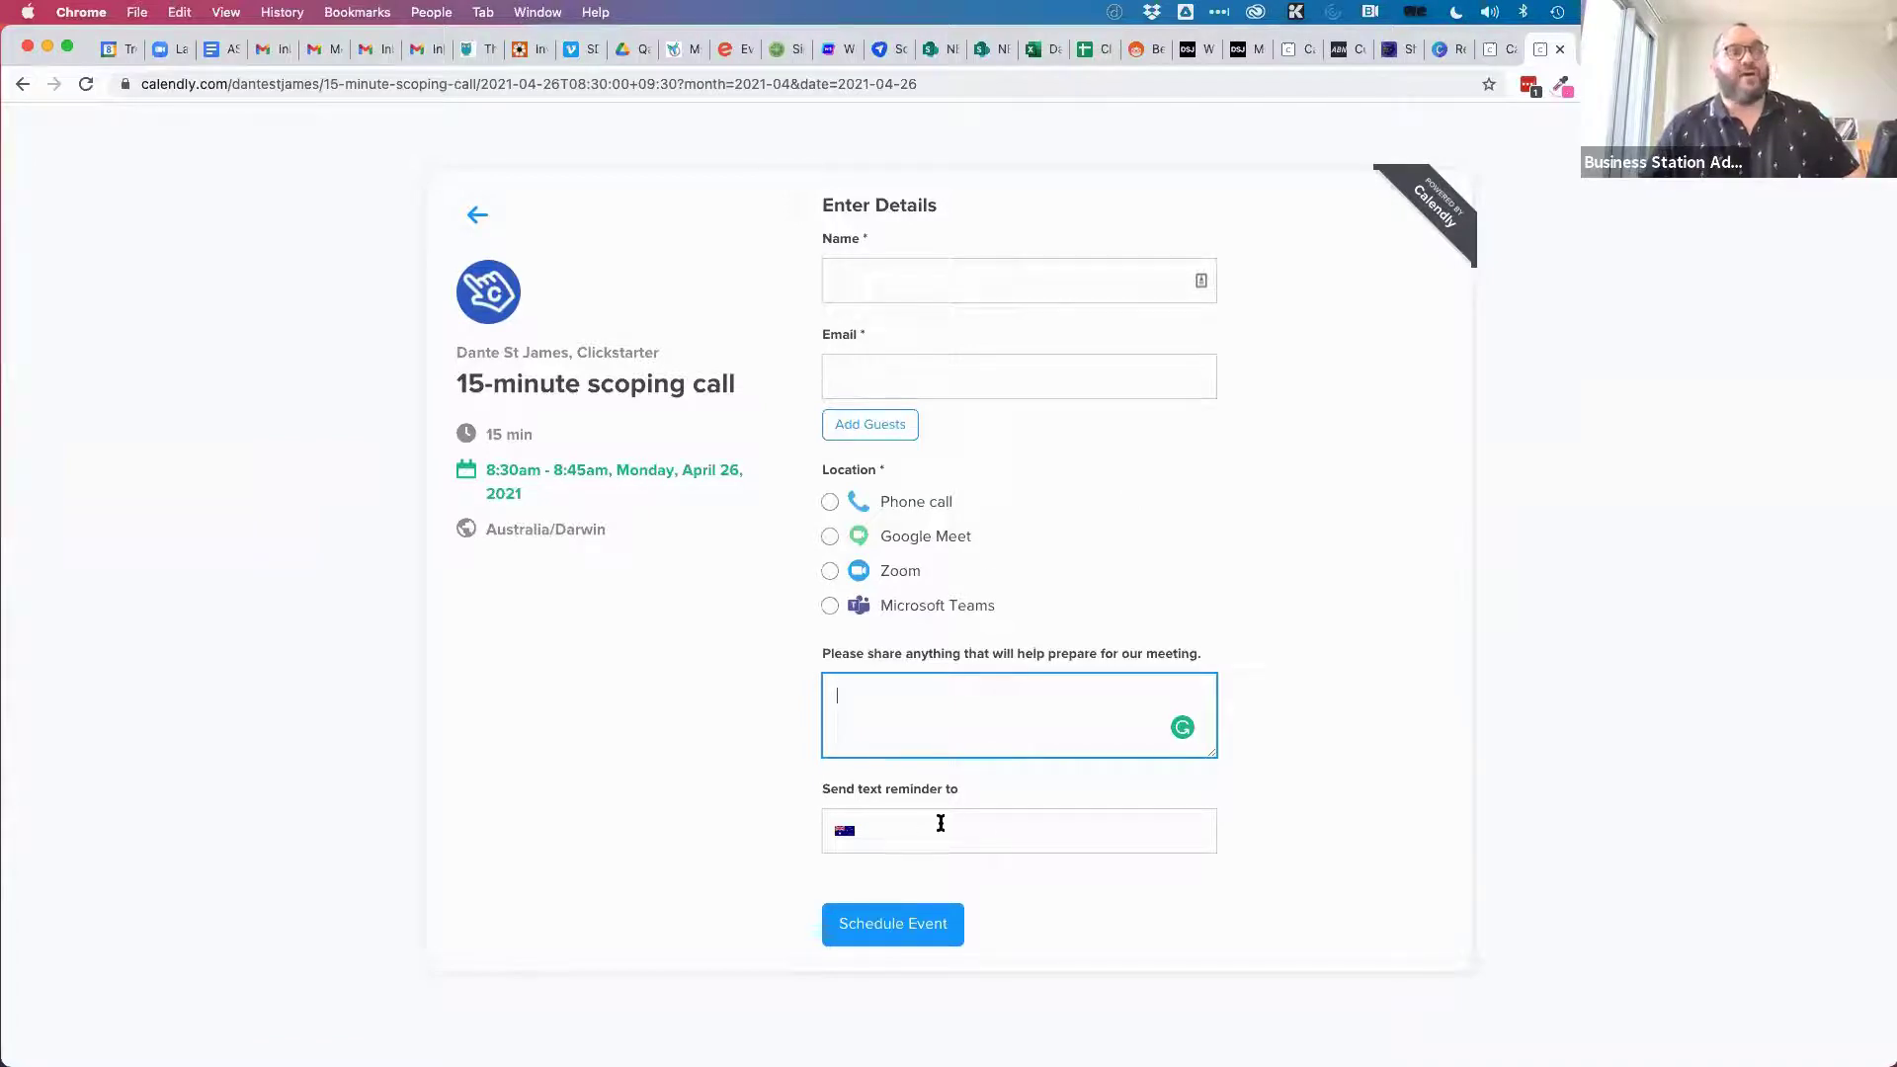
click(884, 430)
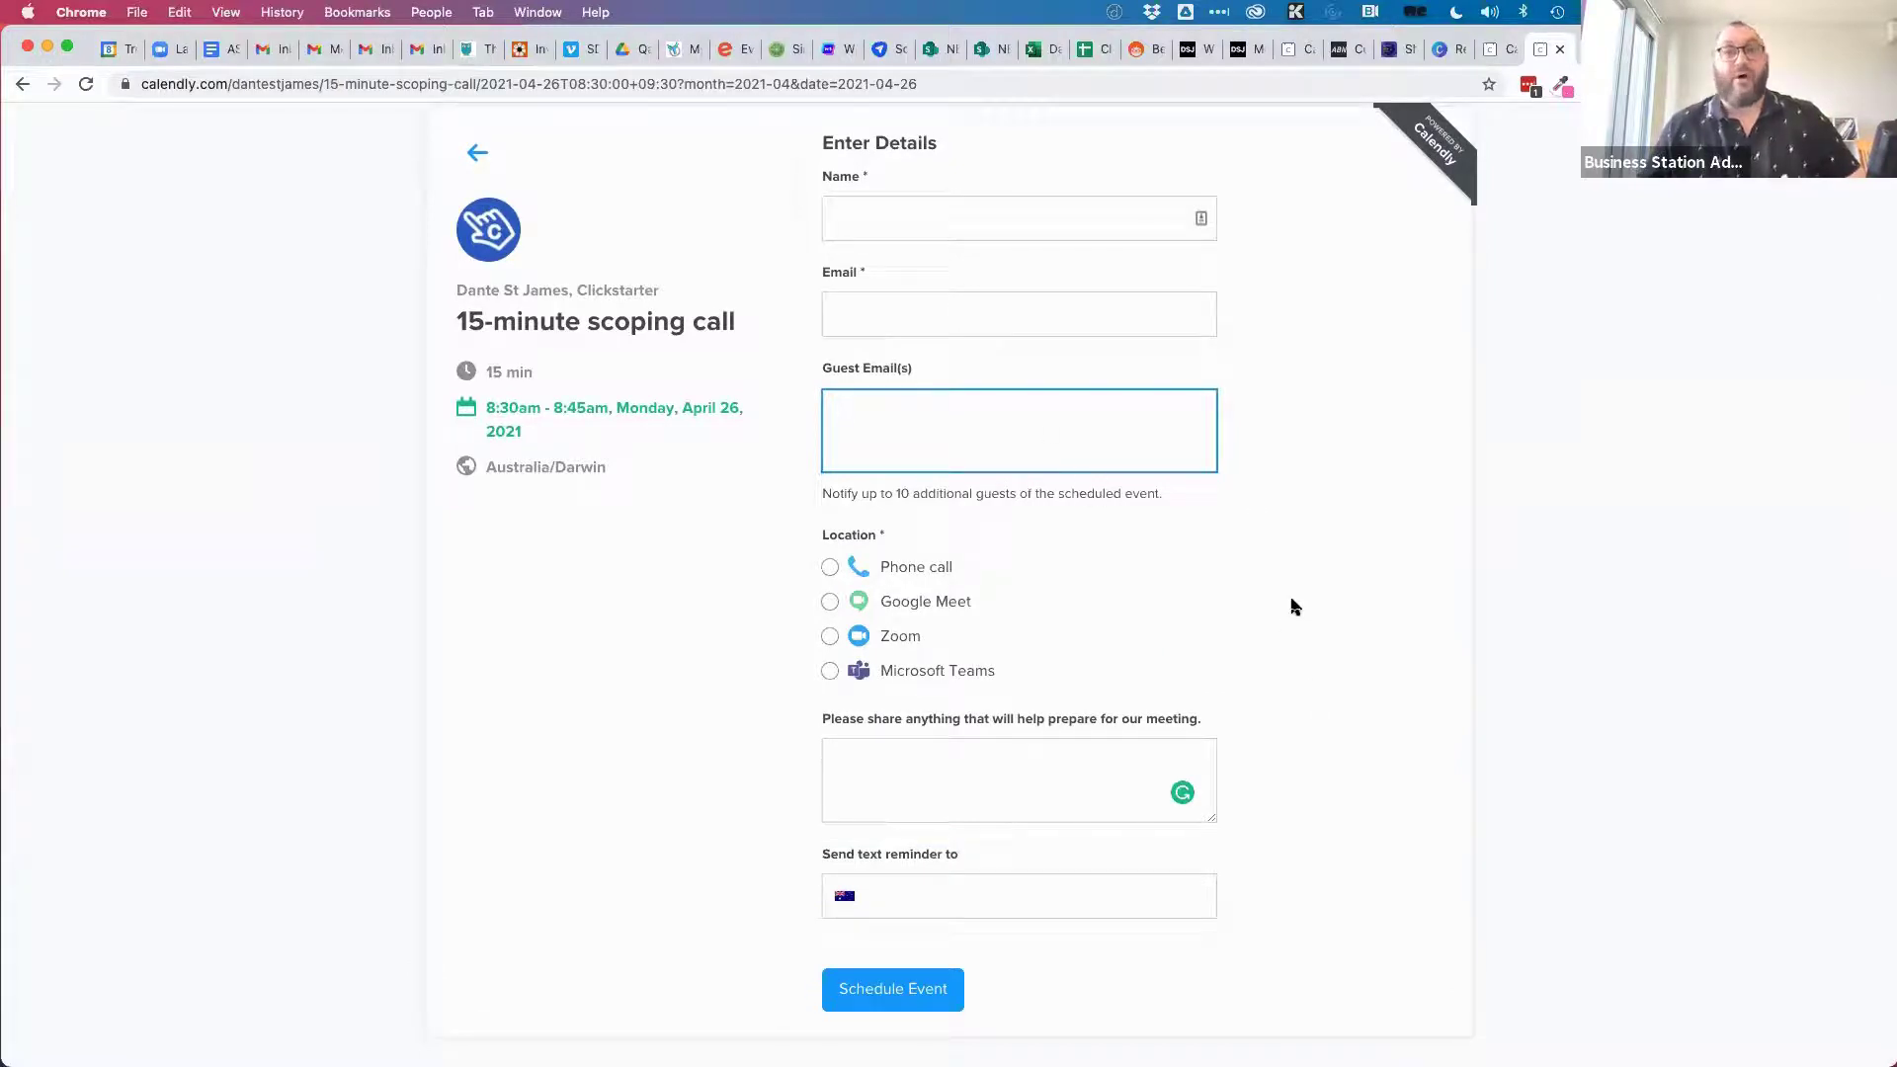
Try the Zoom, Teams, Google Meet and Phone call locations, then go back to the date picker.
scroll(1294, 606, up, 1)
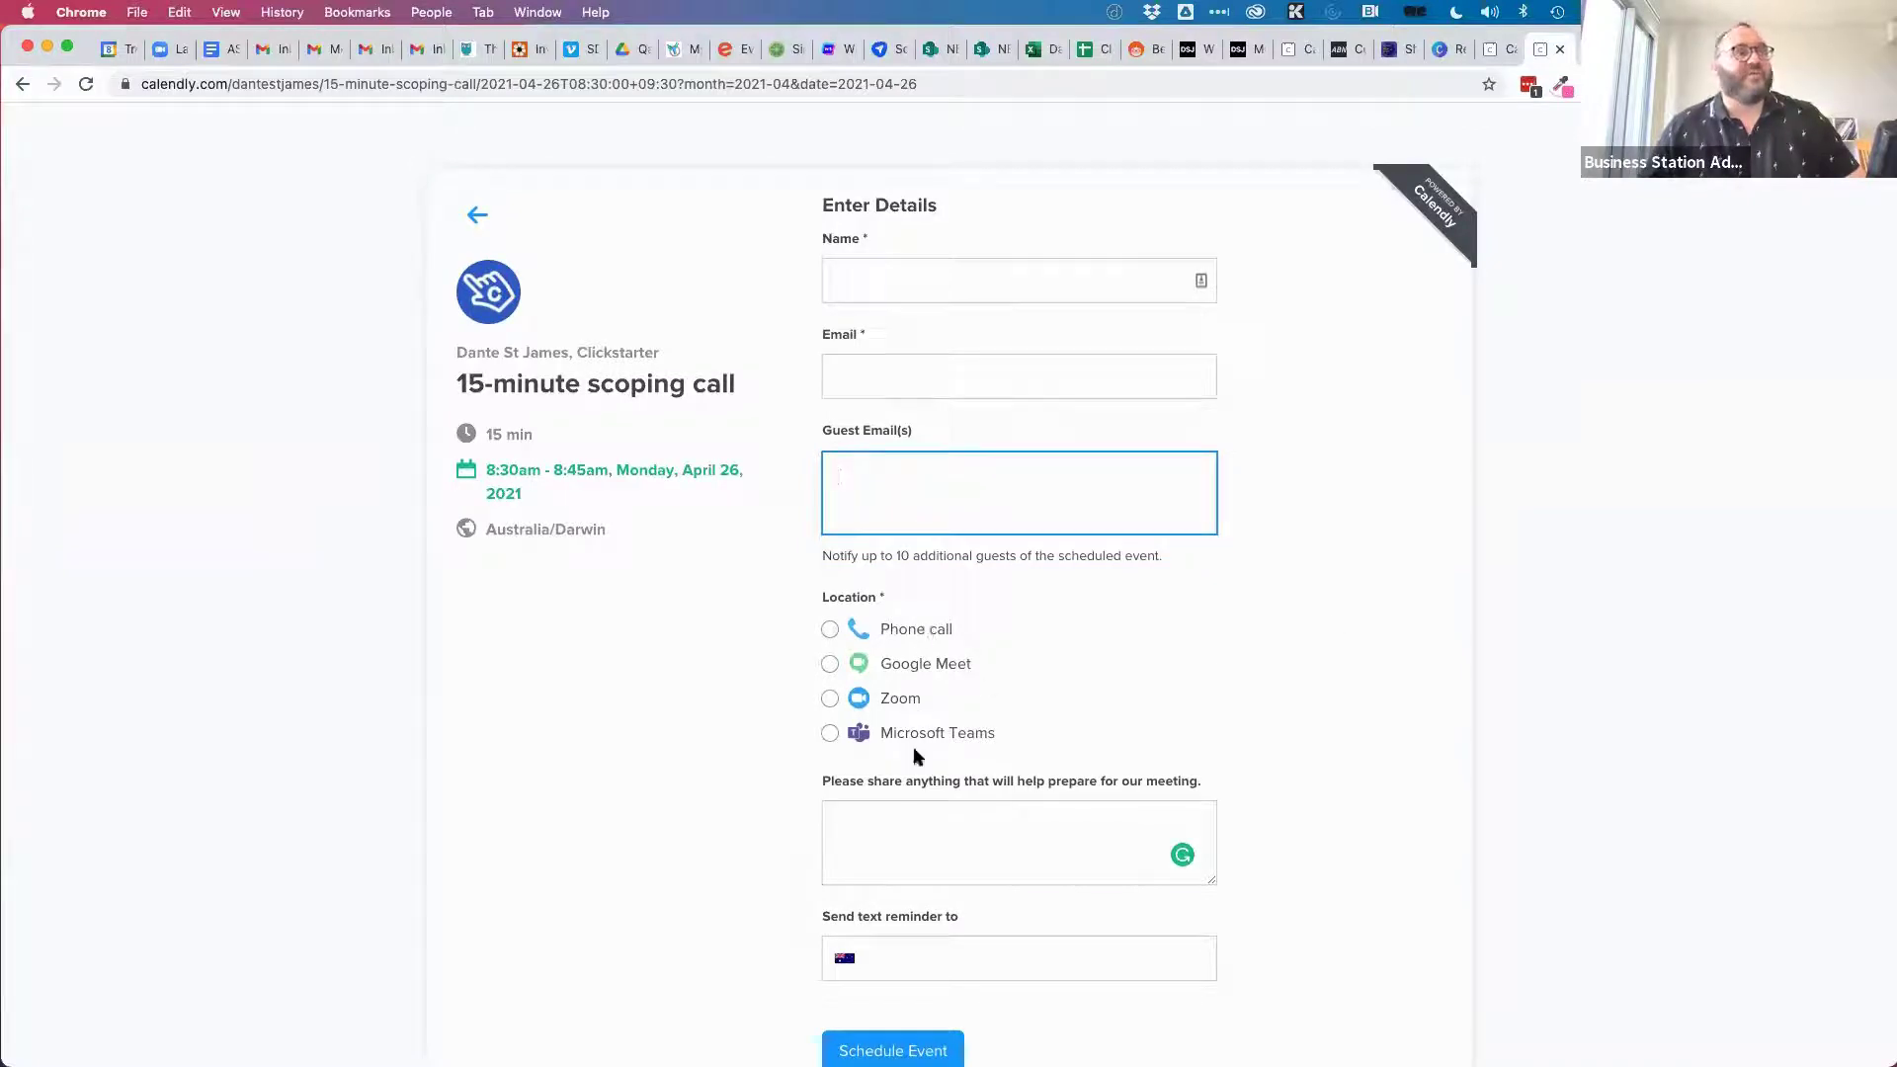
click(829, 702)
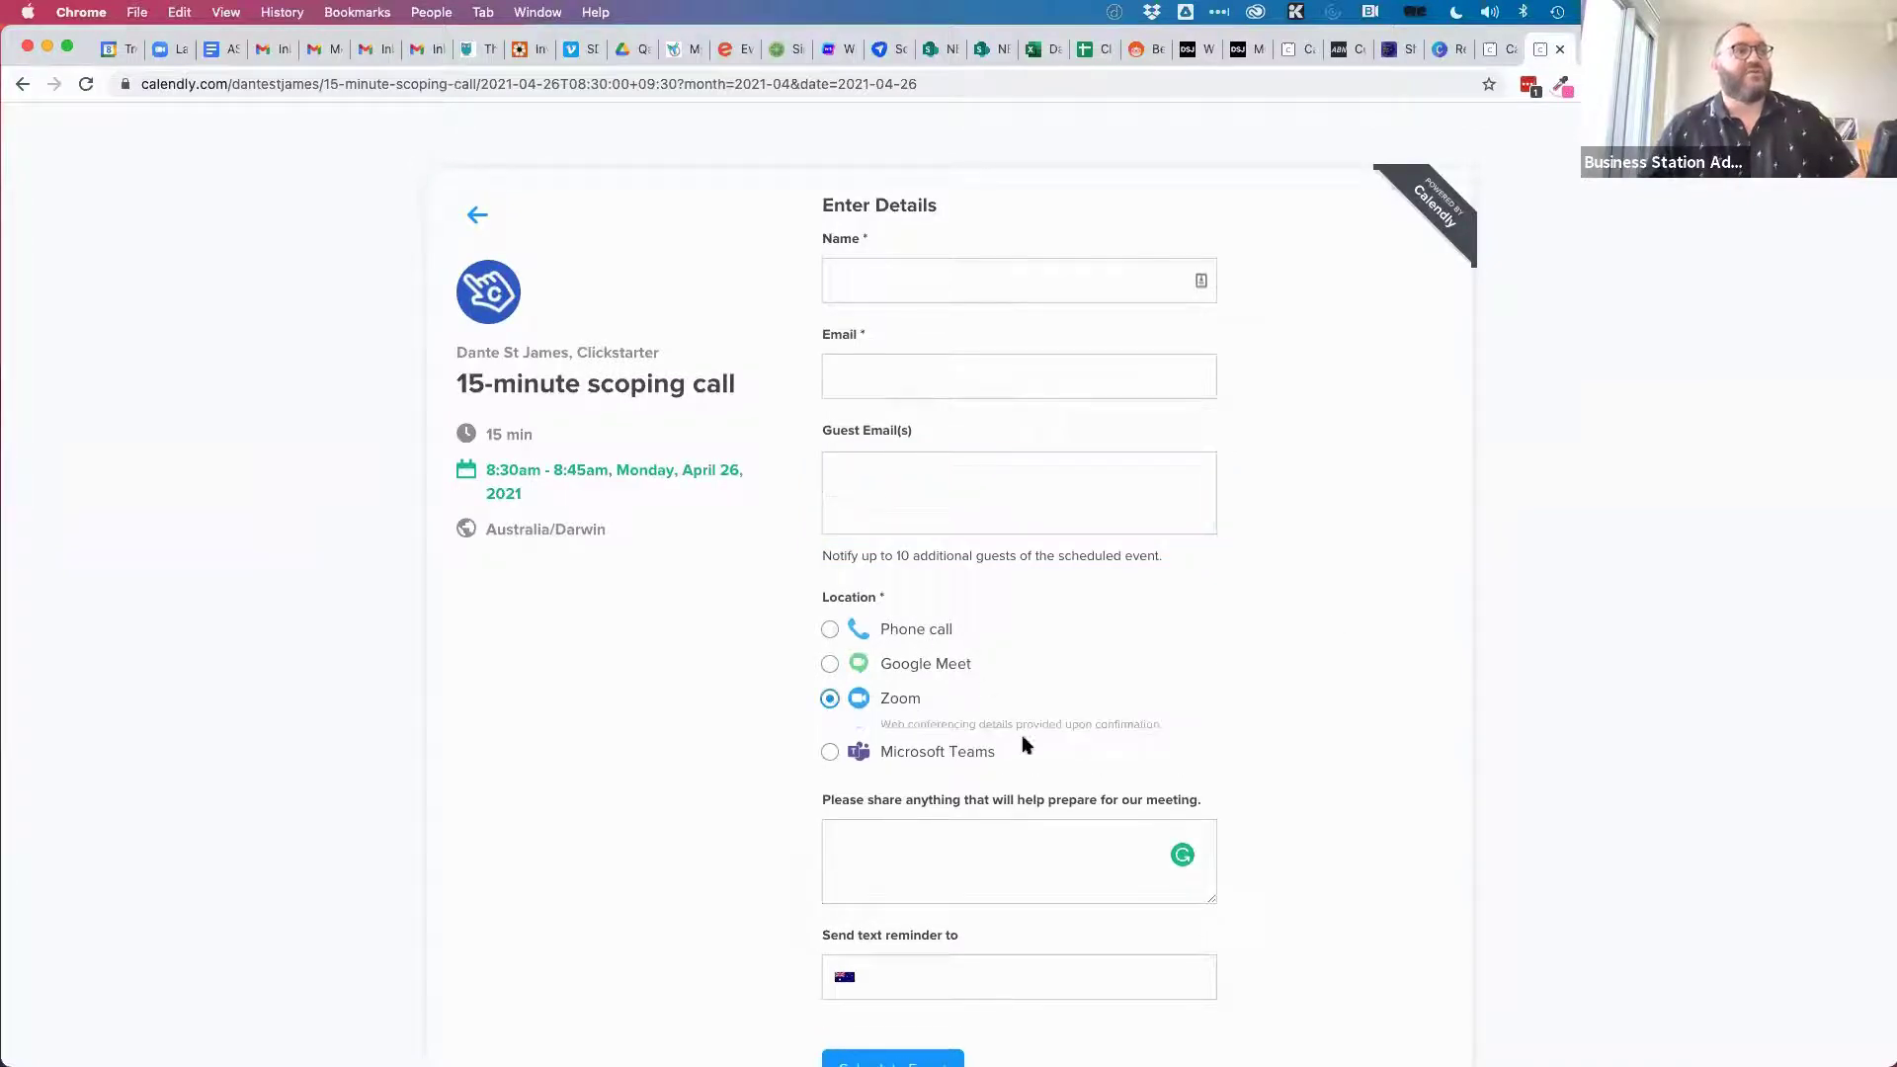
click(830, 750)
click(829, 664)
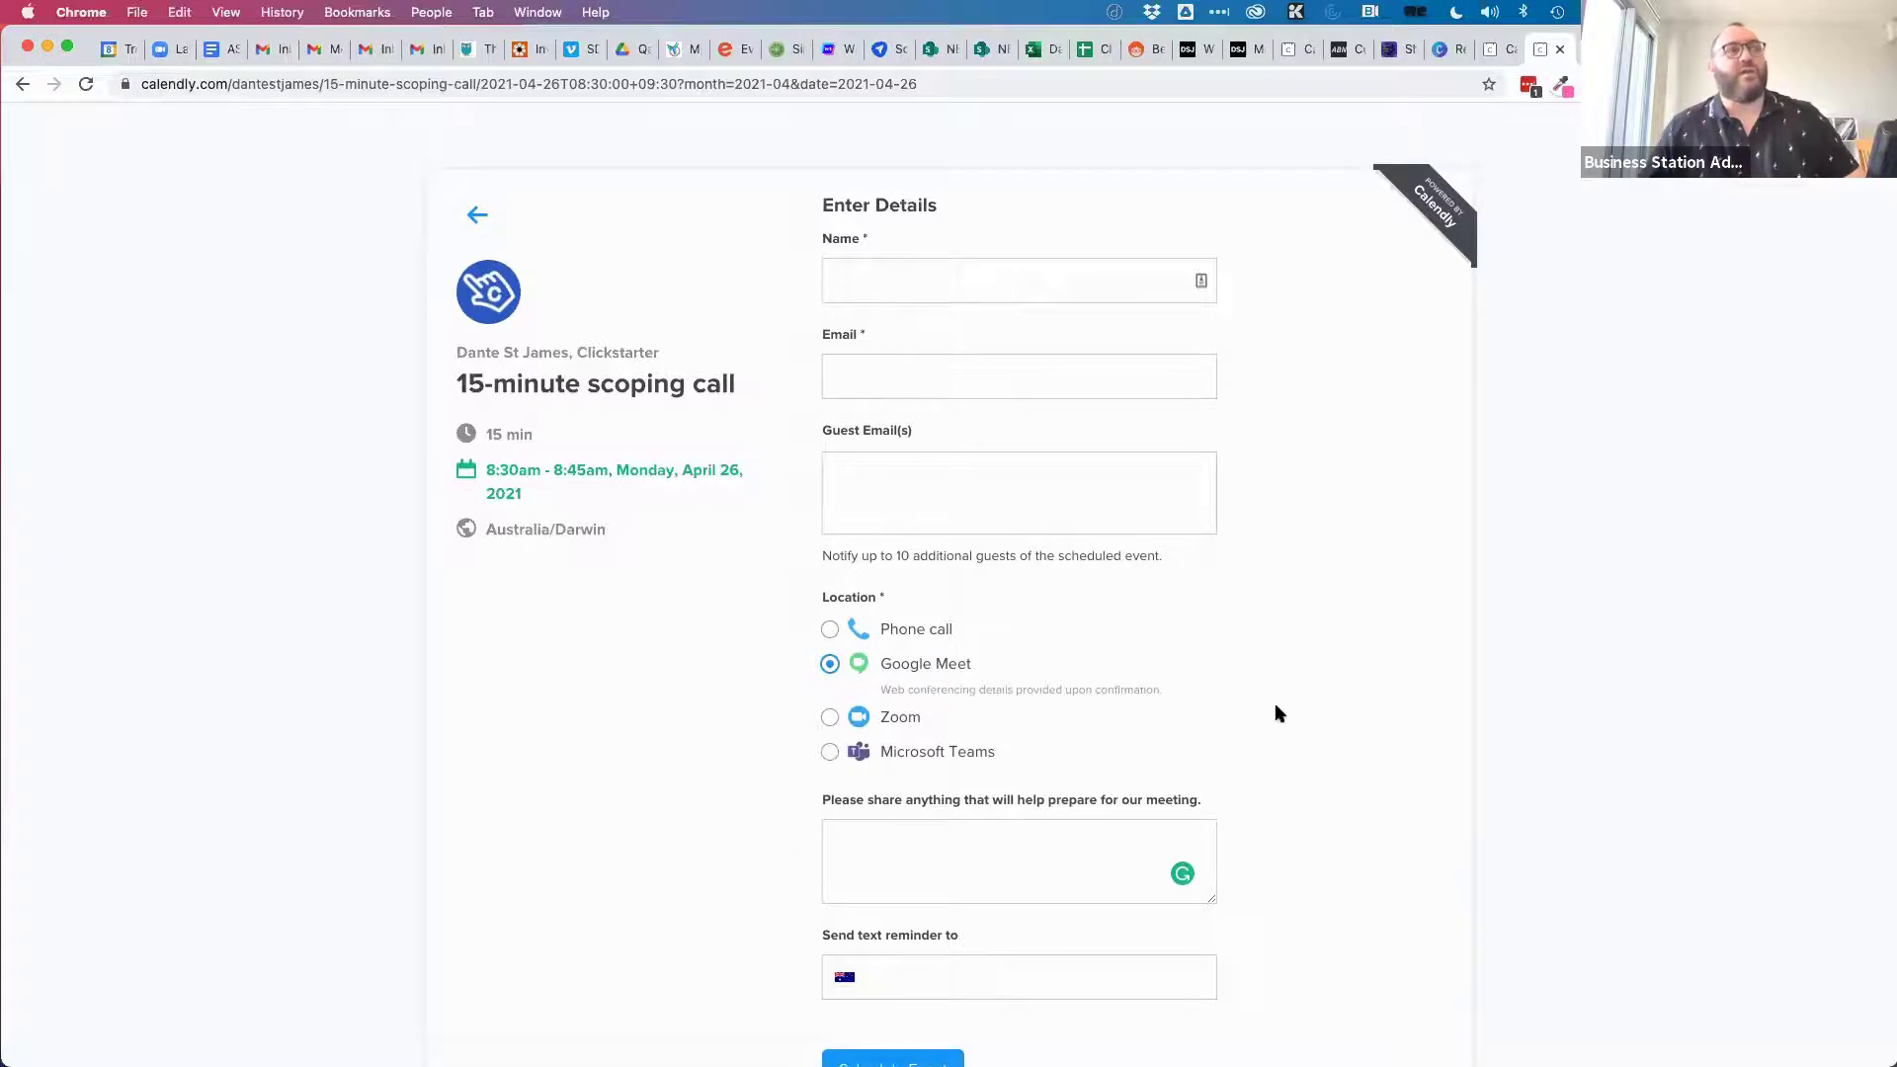
scroll(1274, 702, down, 1)
click(830, 547)
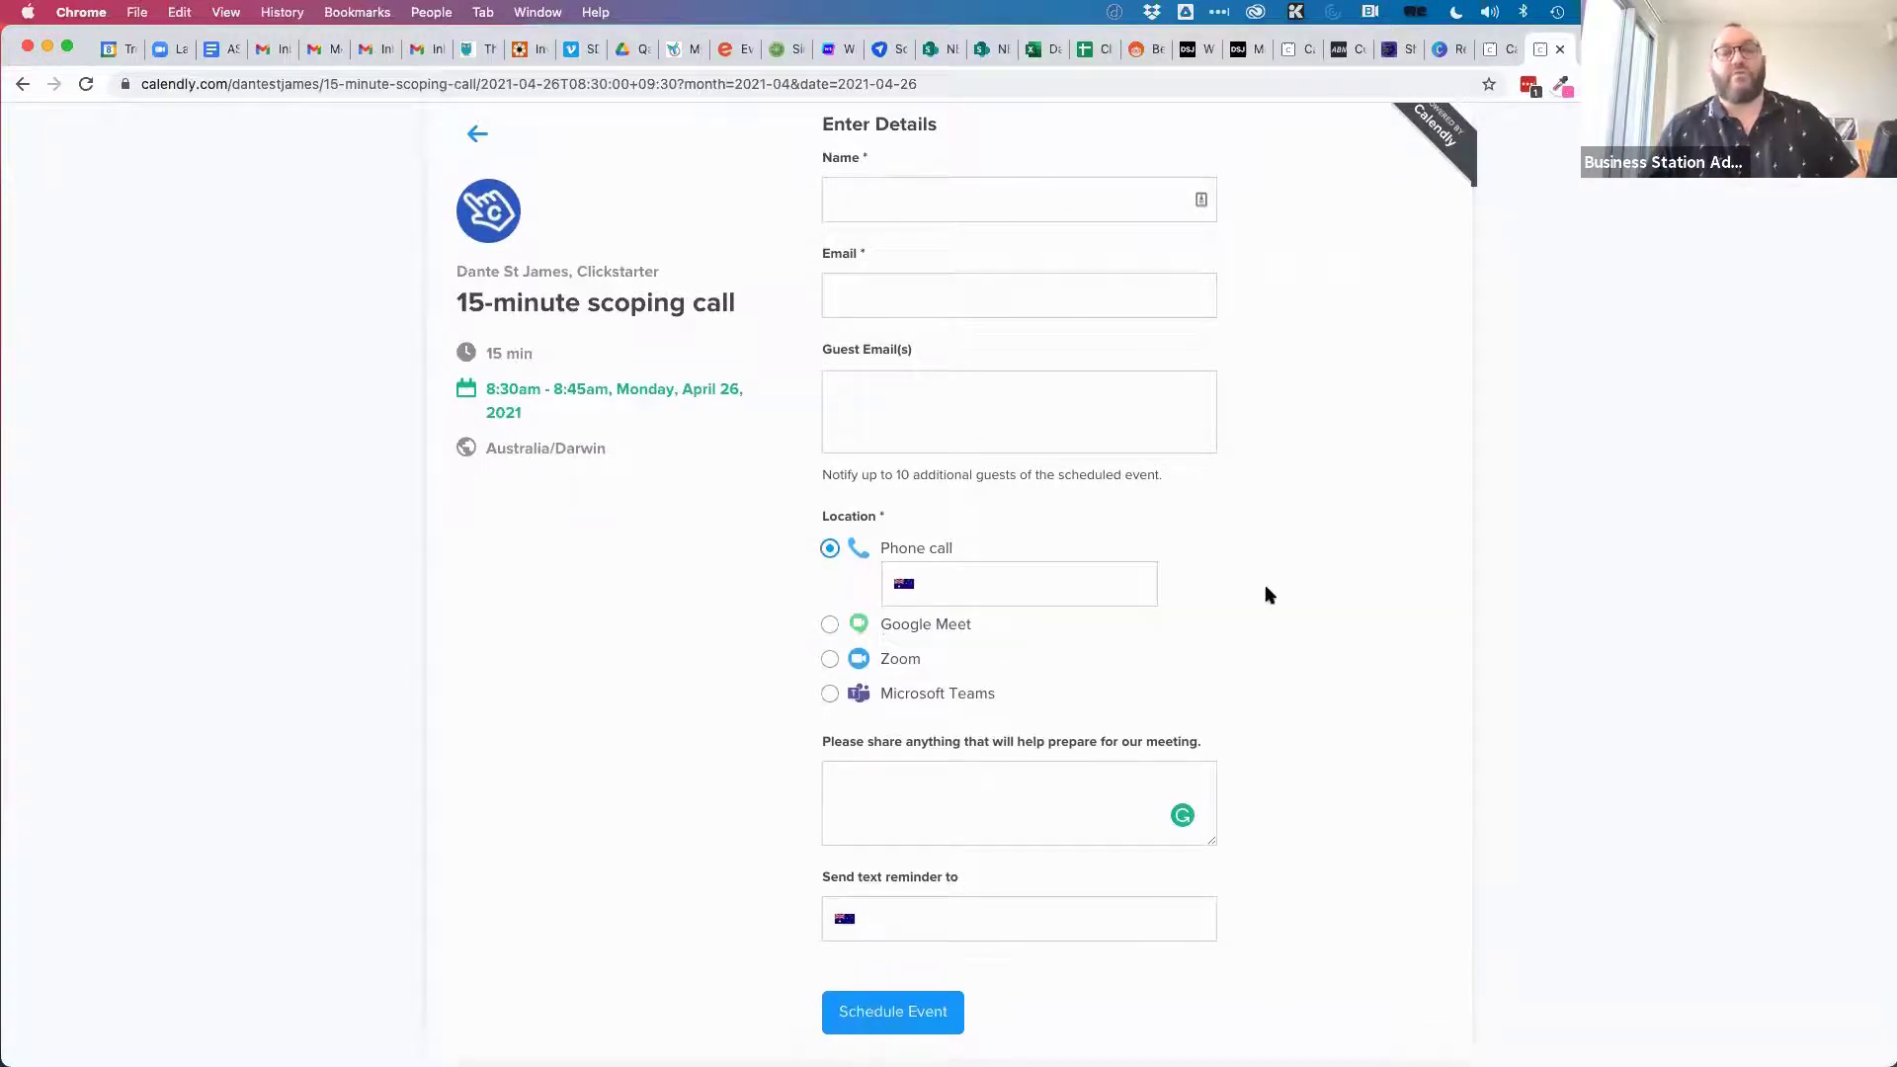
scroll(1320, 722, down, 1)
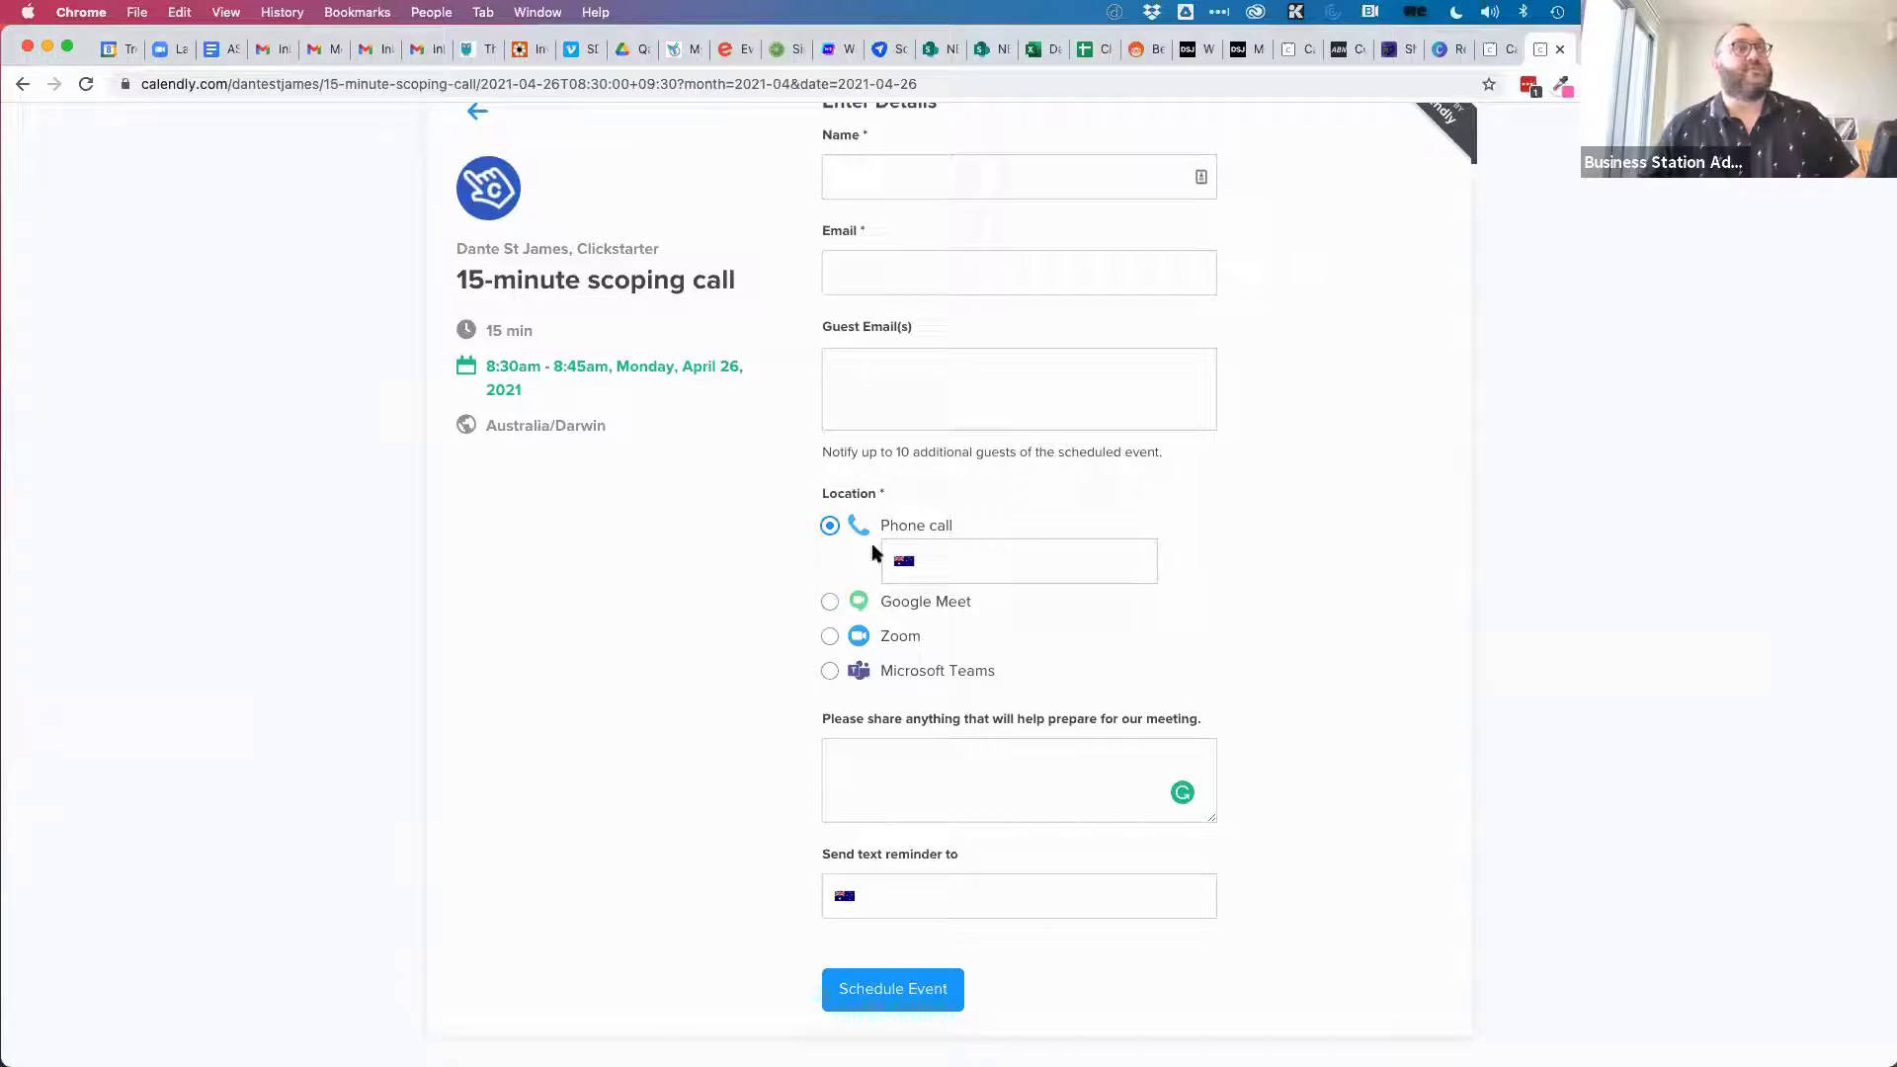
click(988, 561)
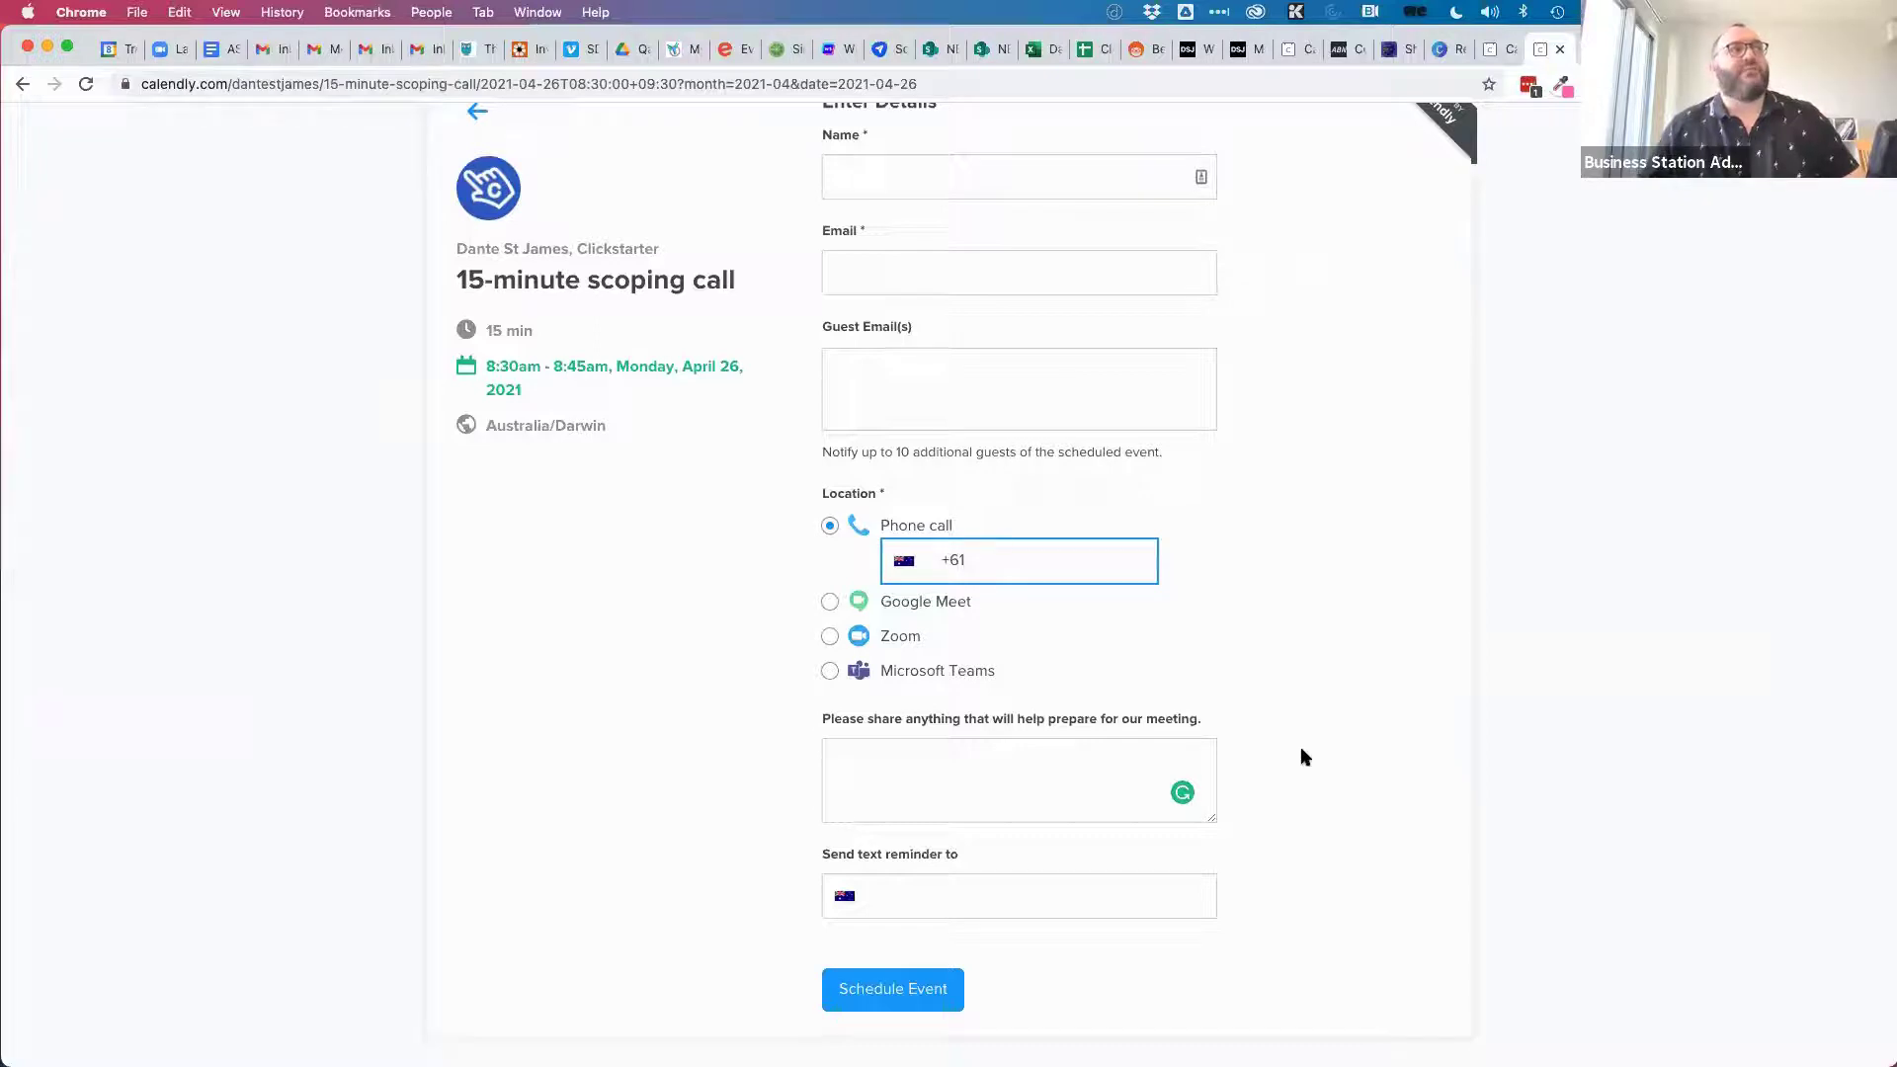
scroll(1304, 756, up, 2)
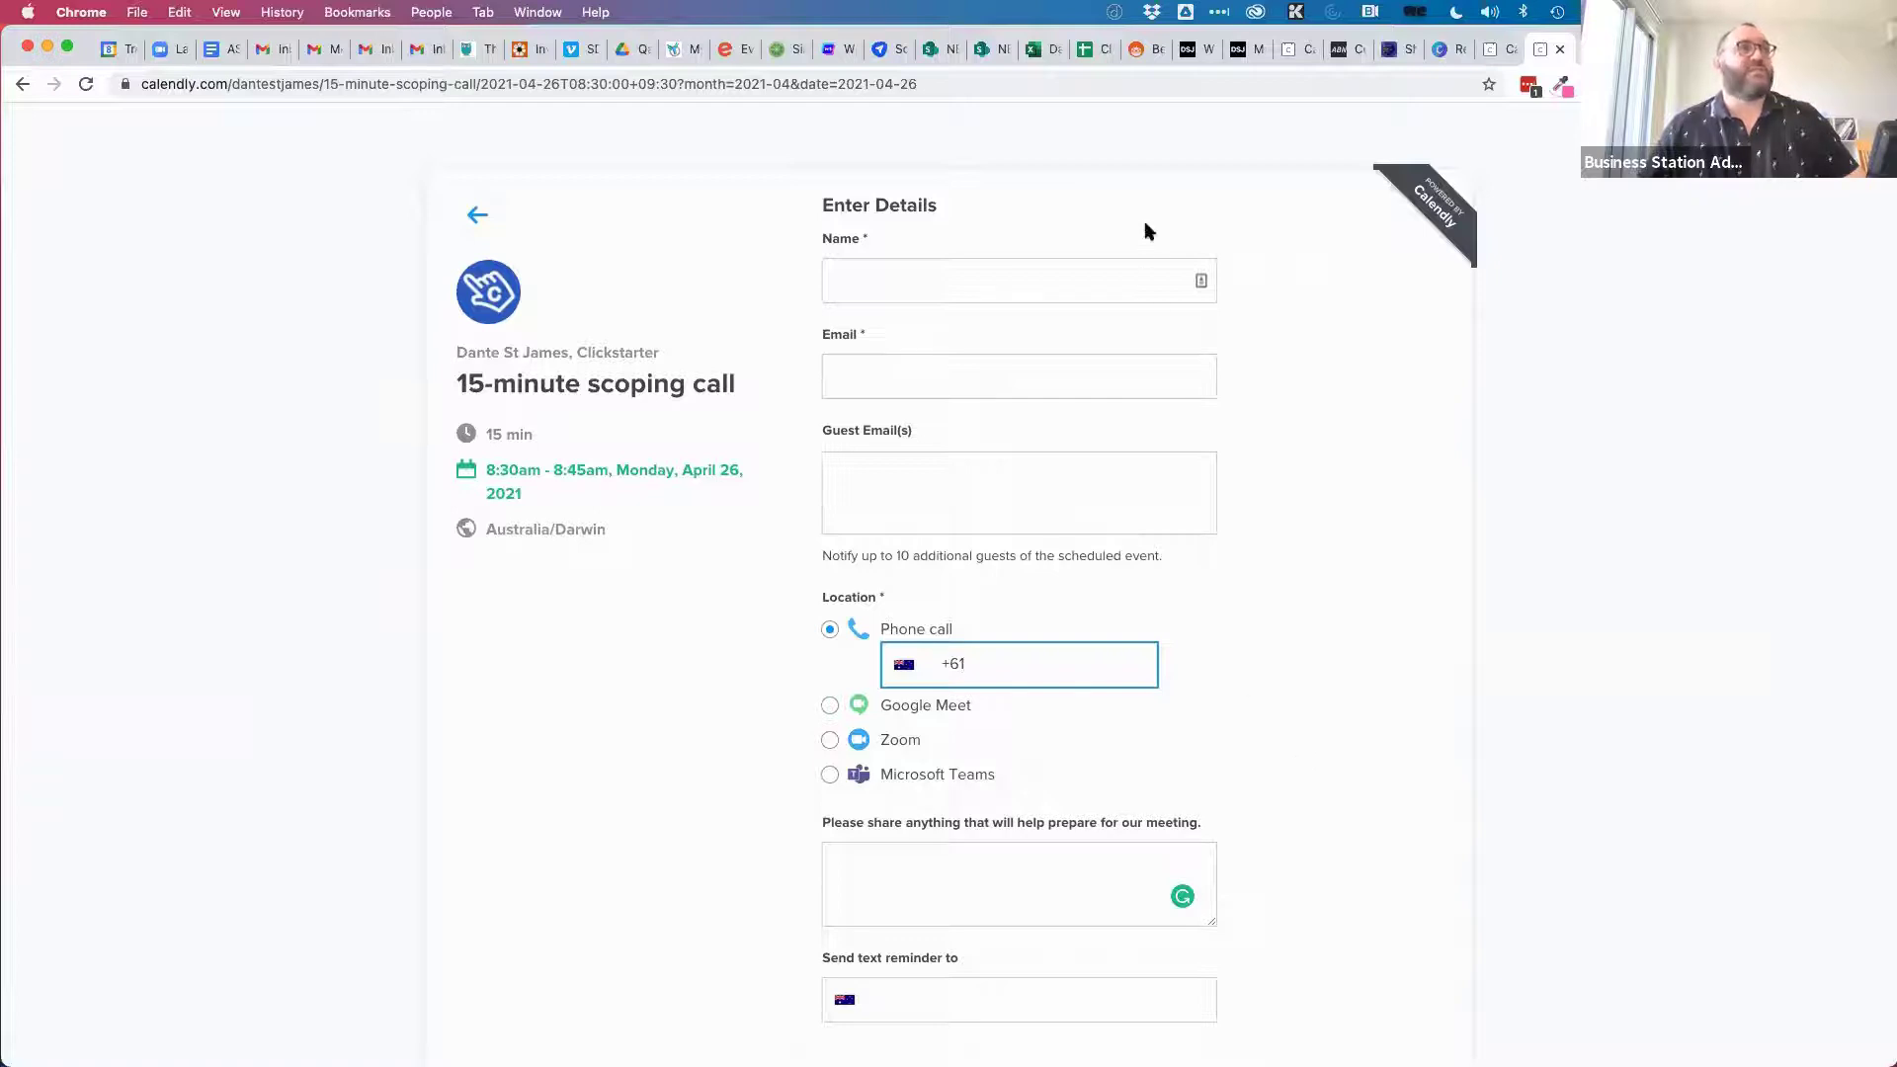
click(477, 215)
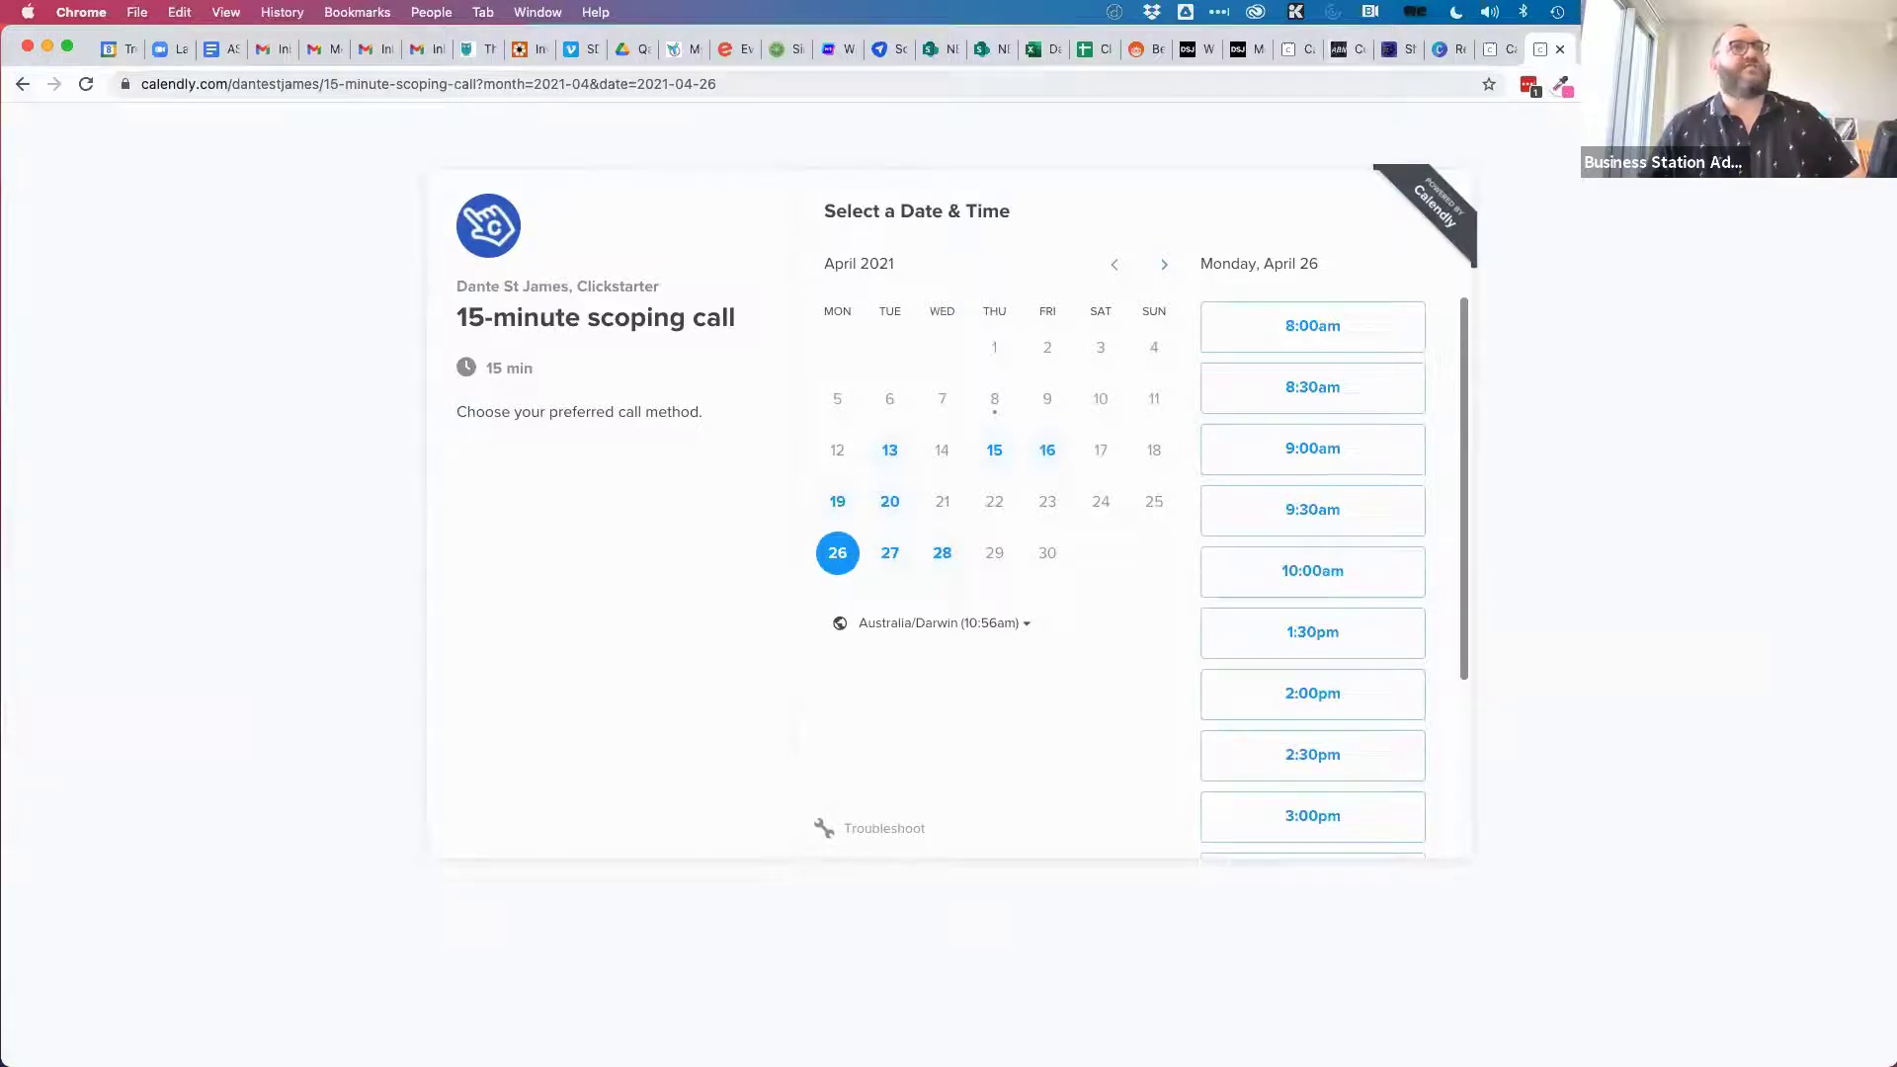
Close the booking preview and open the 60 min In-Person Consultation for editing.
click(1561, 51)
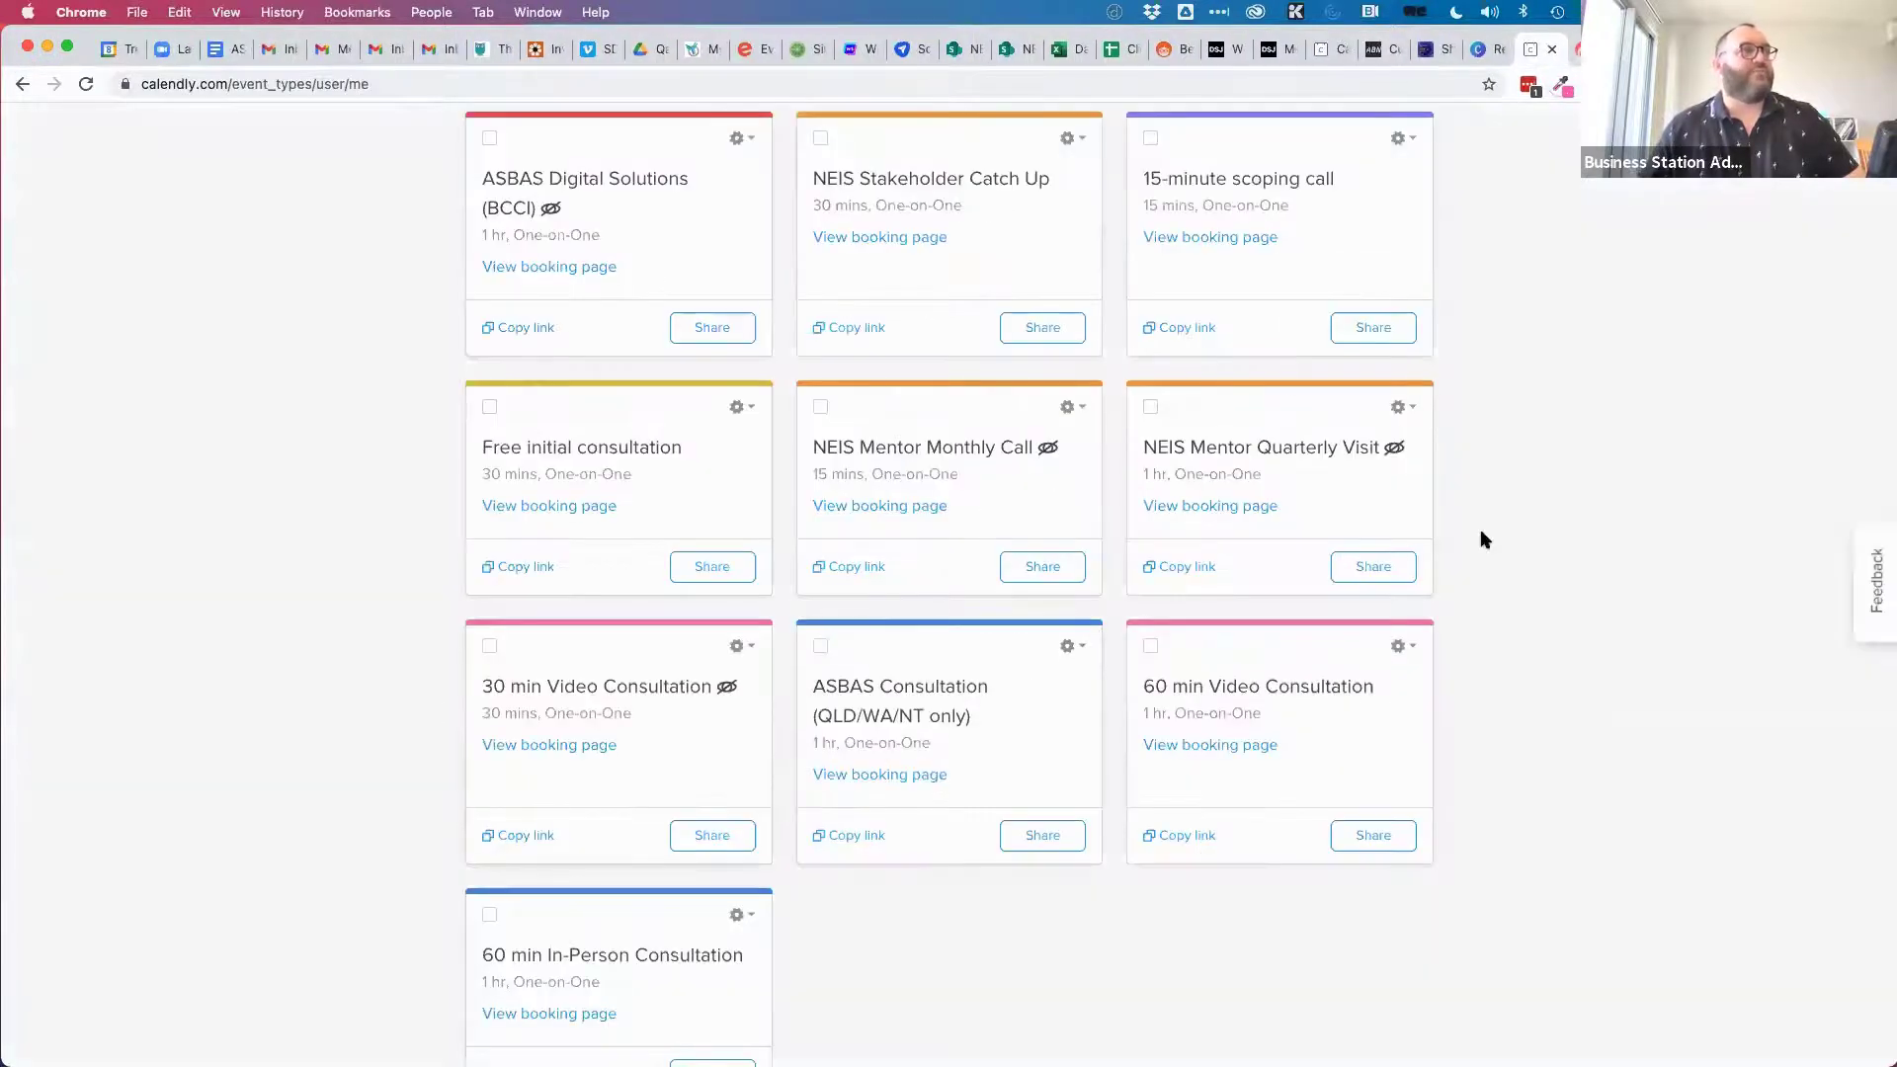
scroll(964, 939, down, 3)
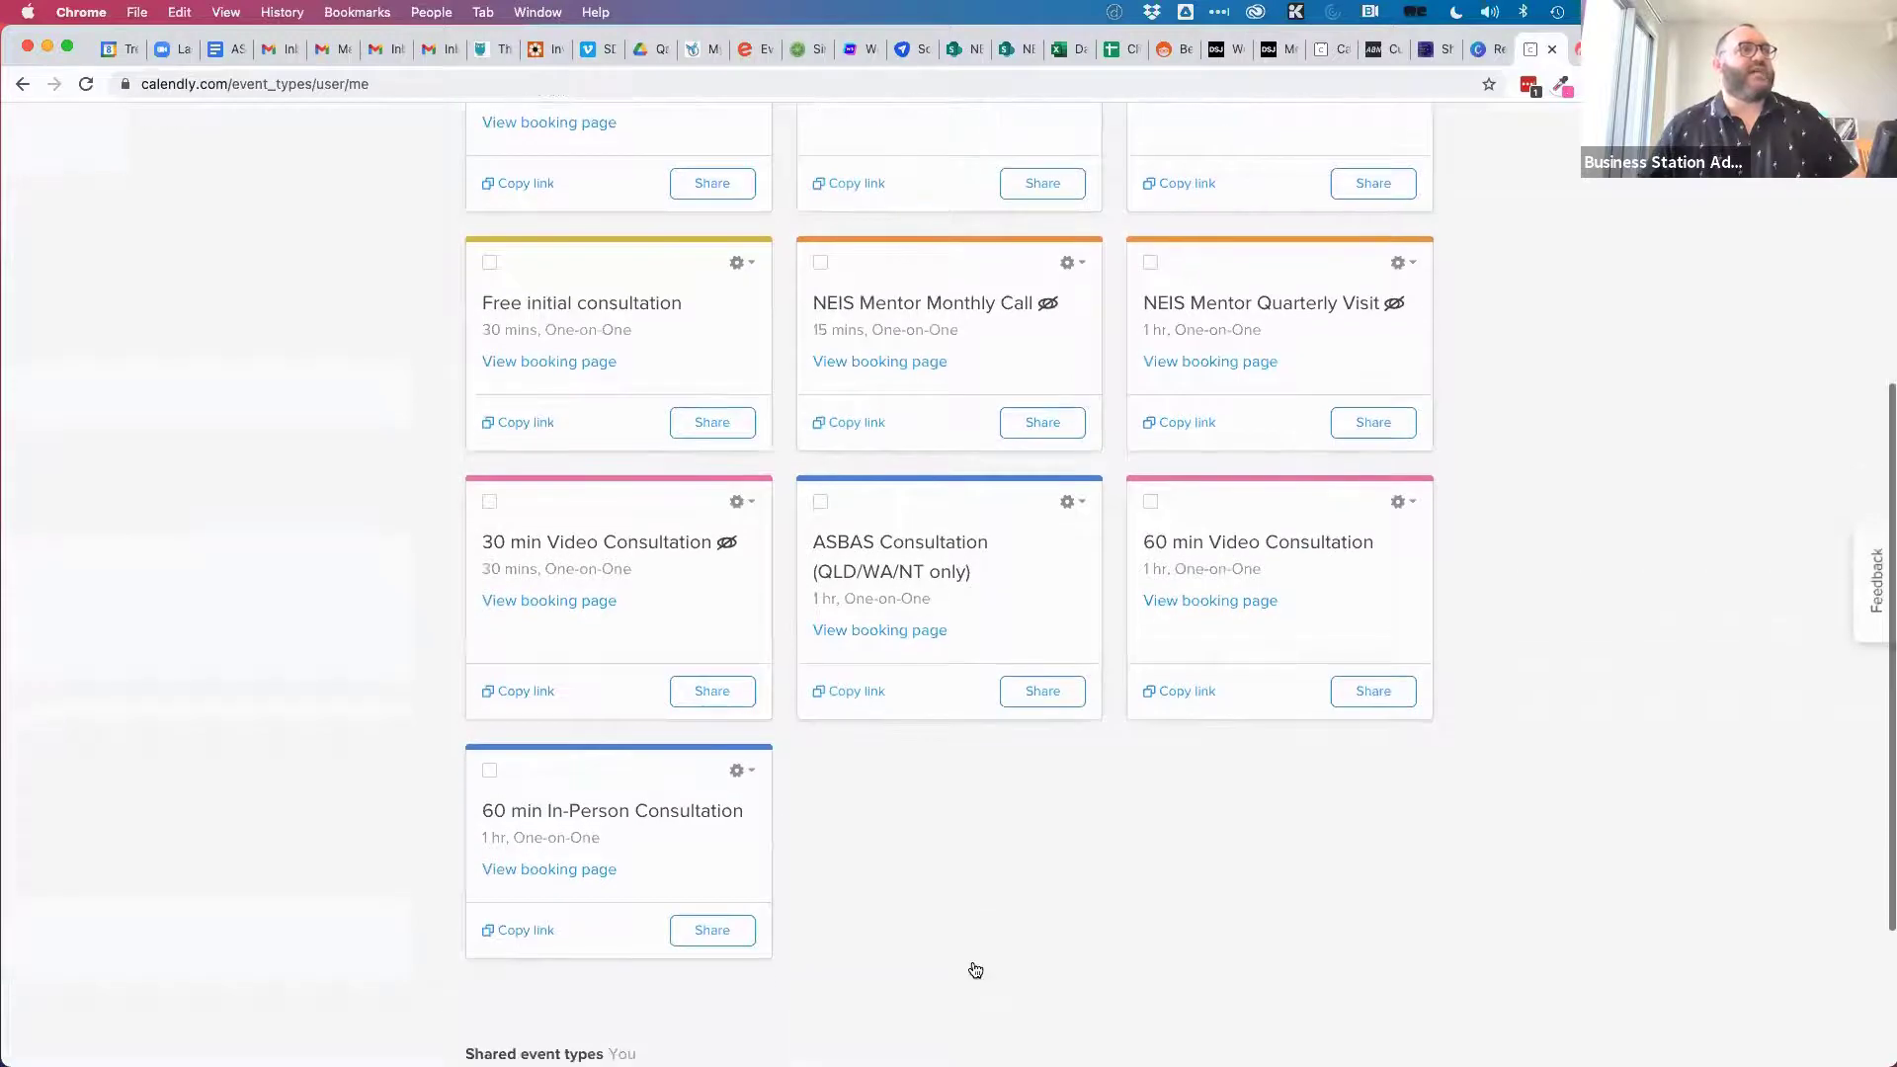
click(609, 816)
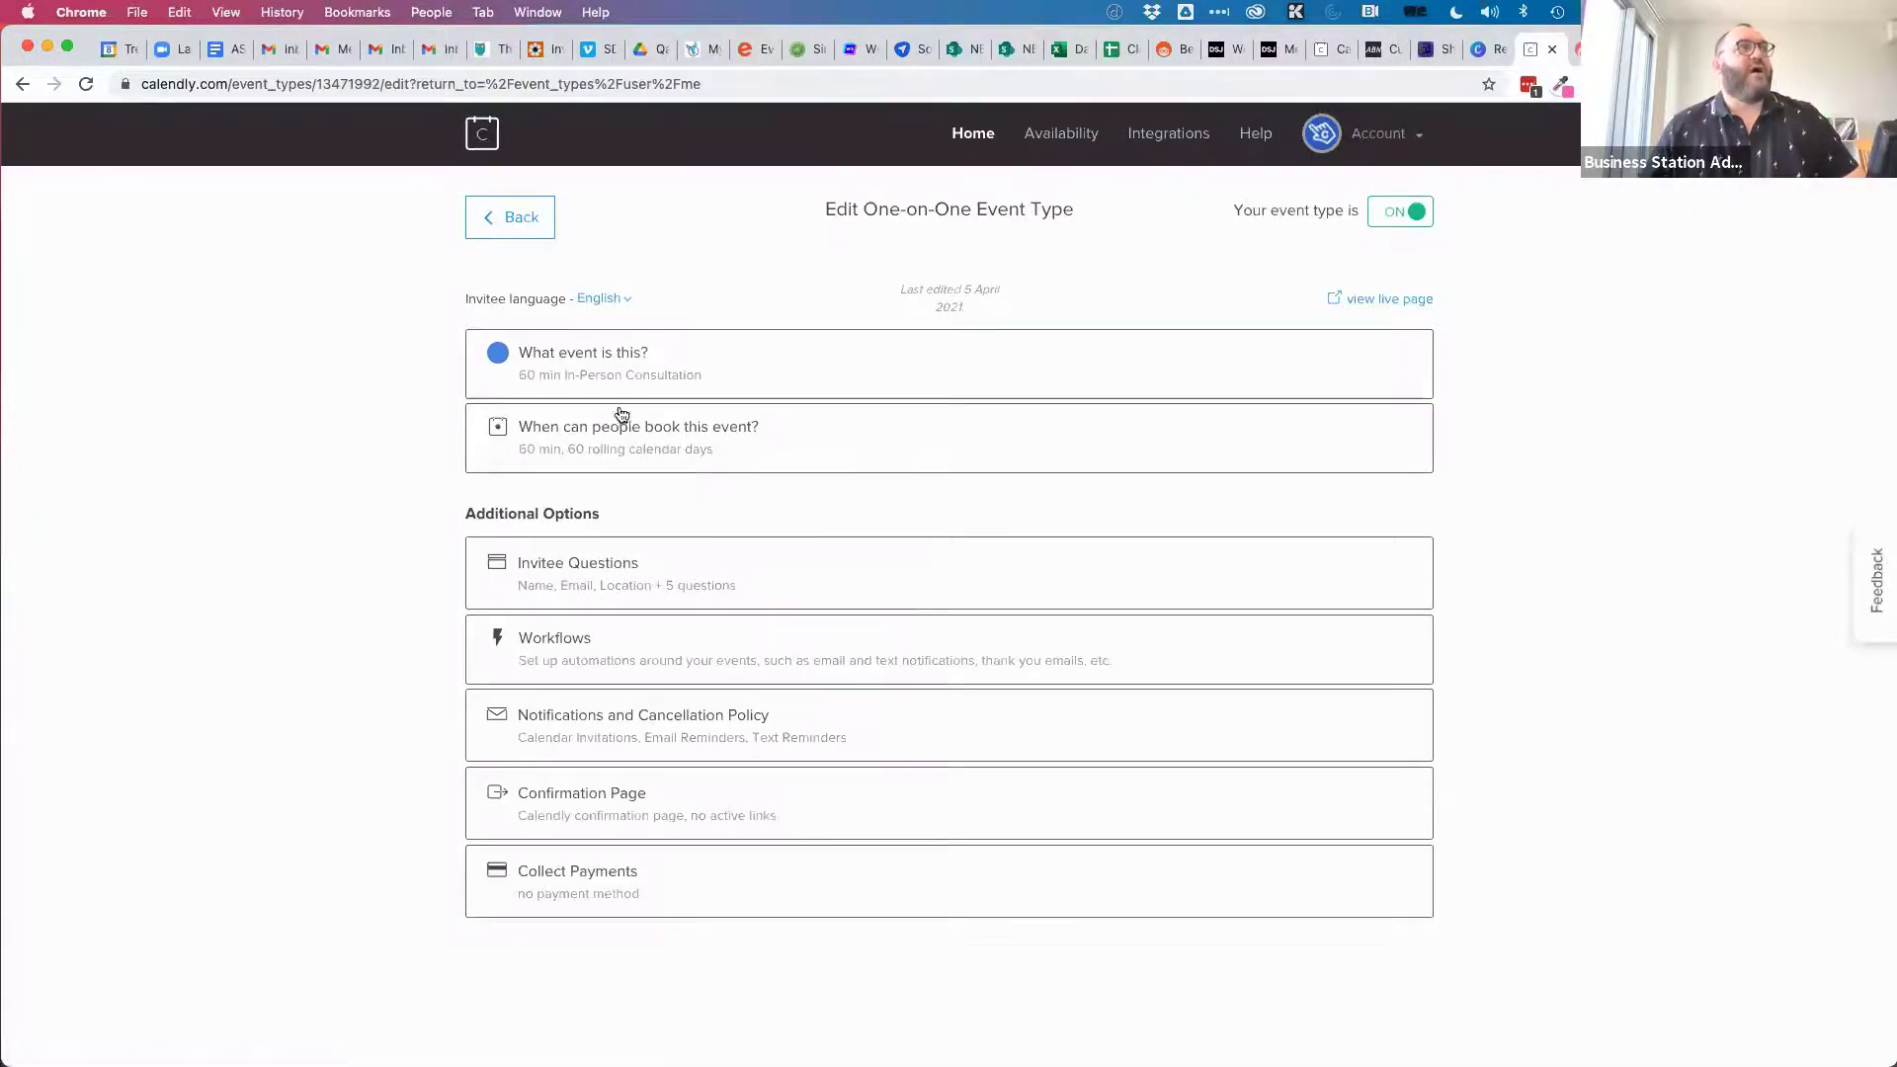
Preview its live page, book Tuesday, April 20 at 4:00pm, then return to the editor.
click(1393, 298)
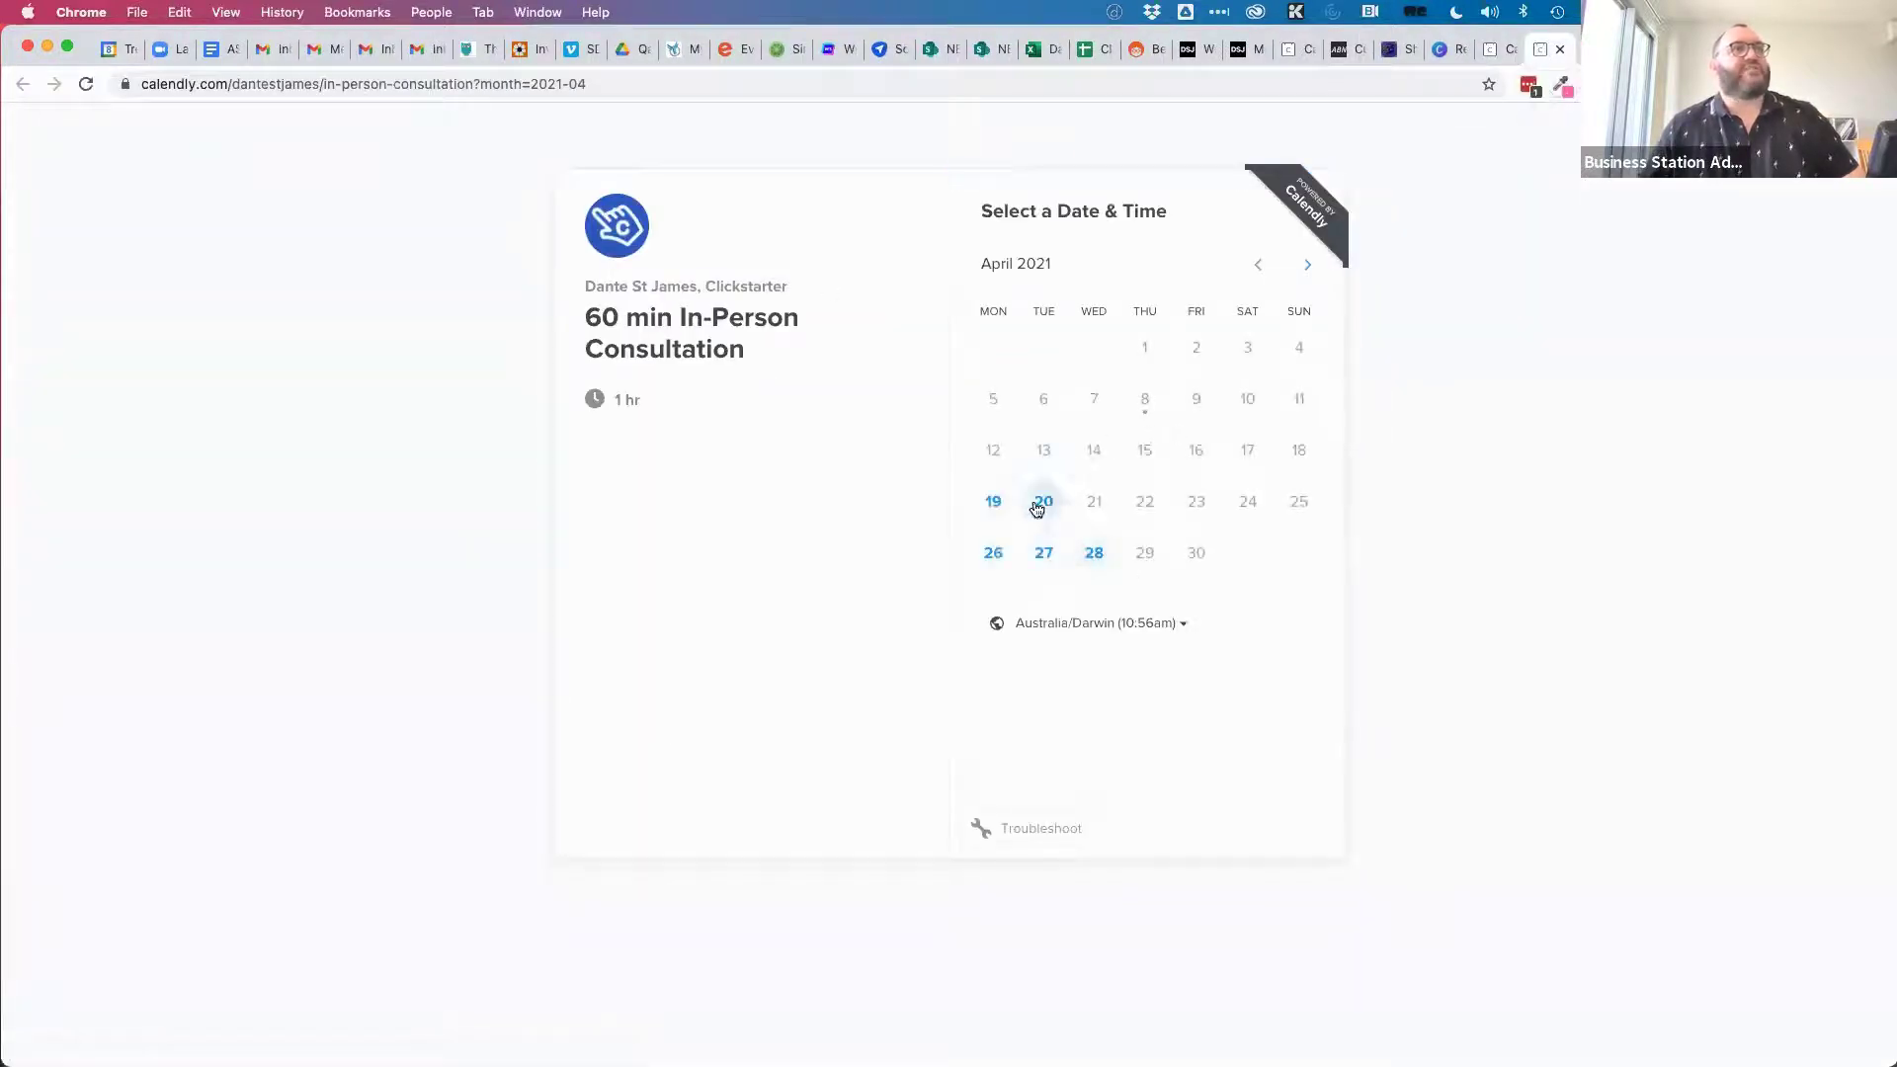
click(1041, 506)
click(1344, 331)
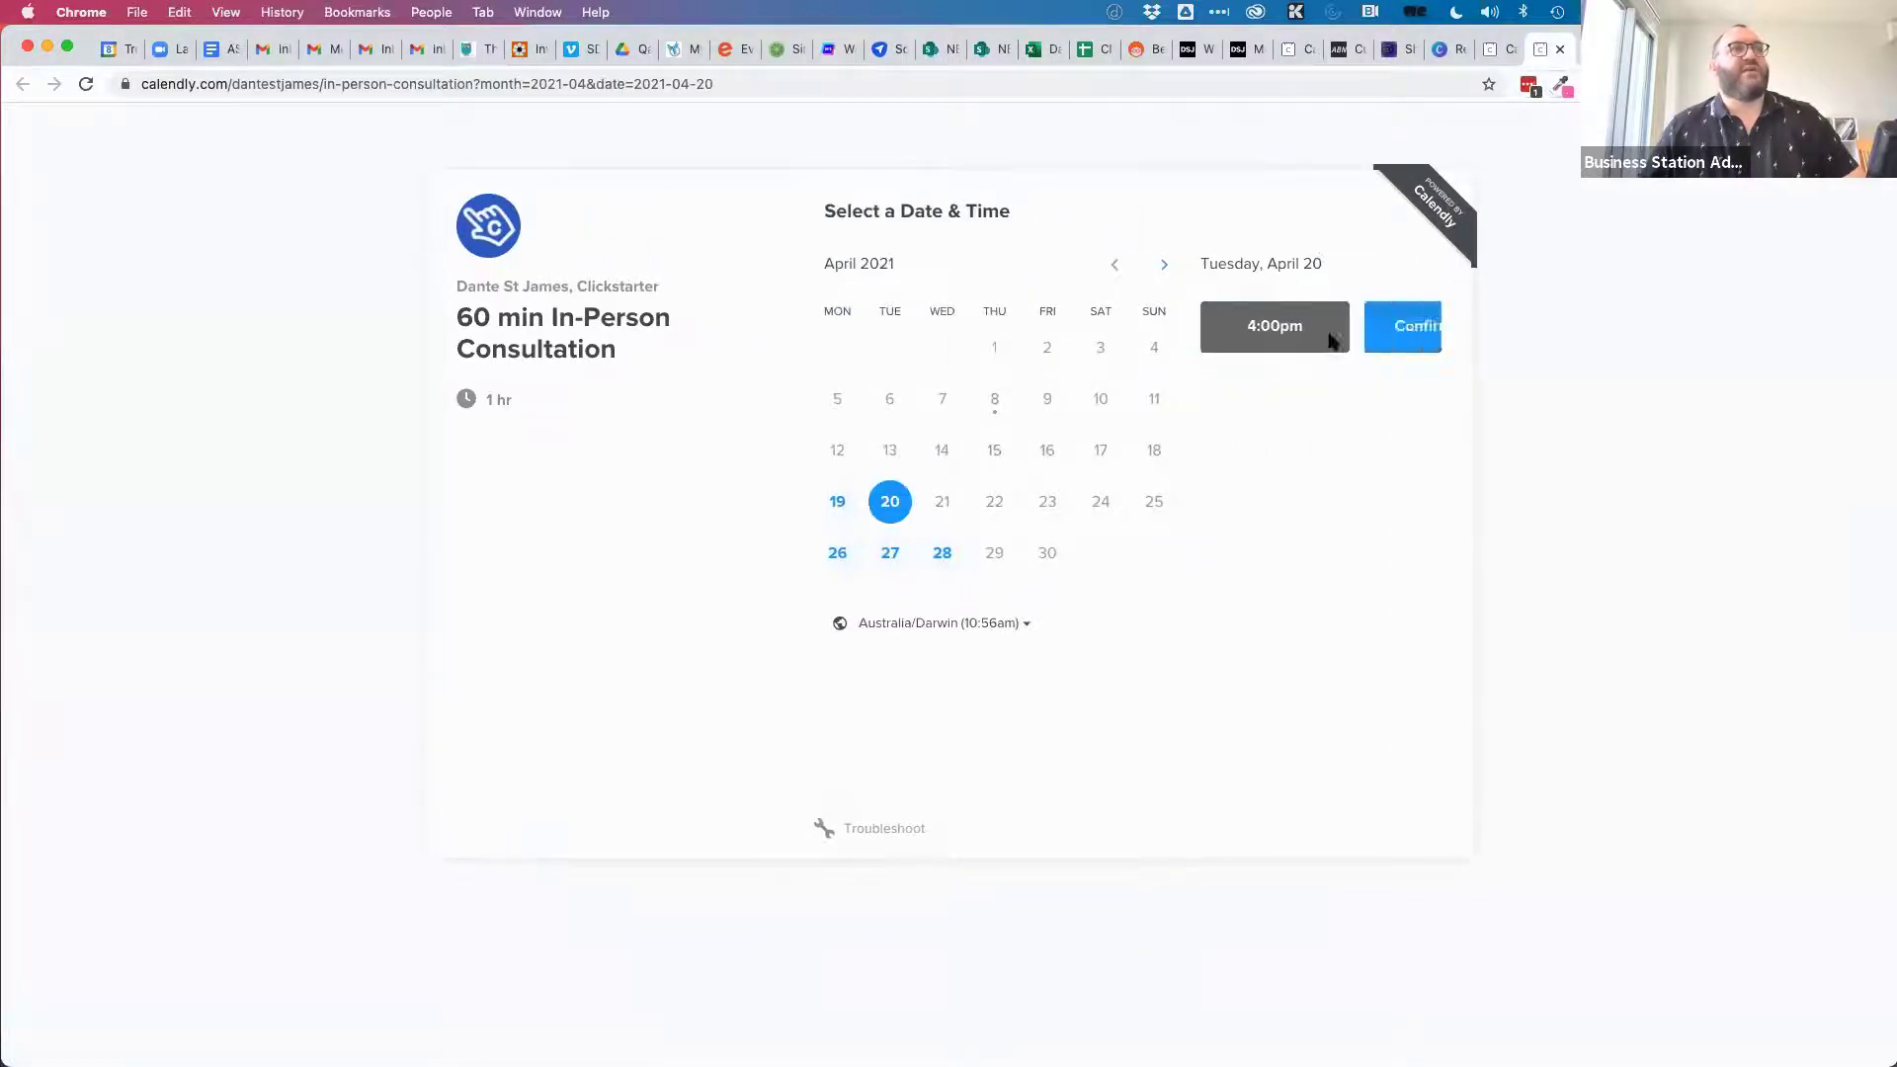
click(1388, 322)
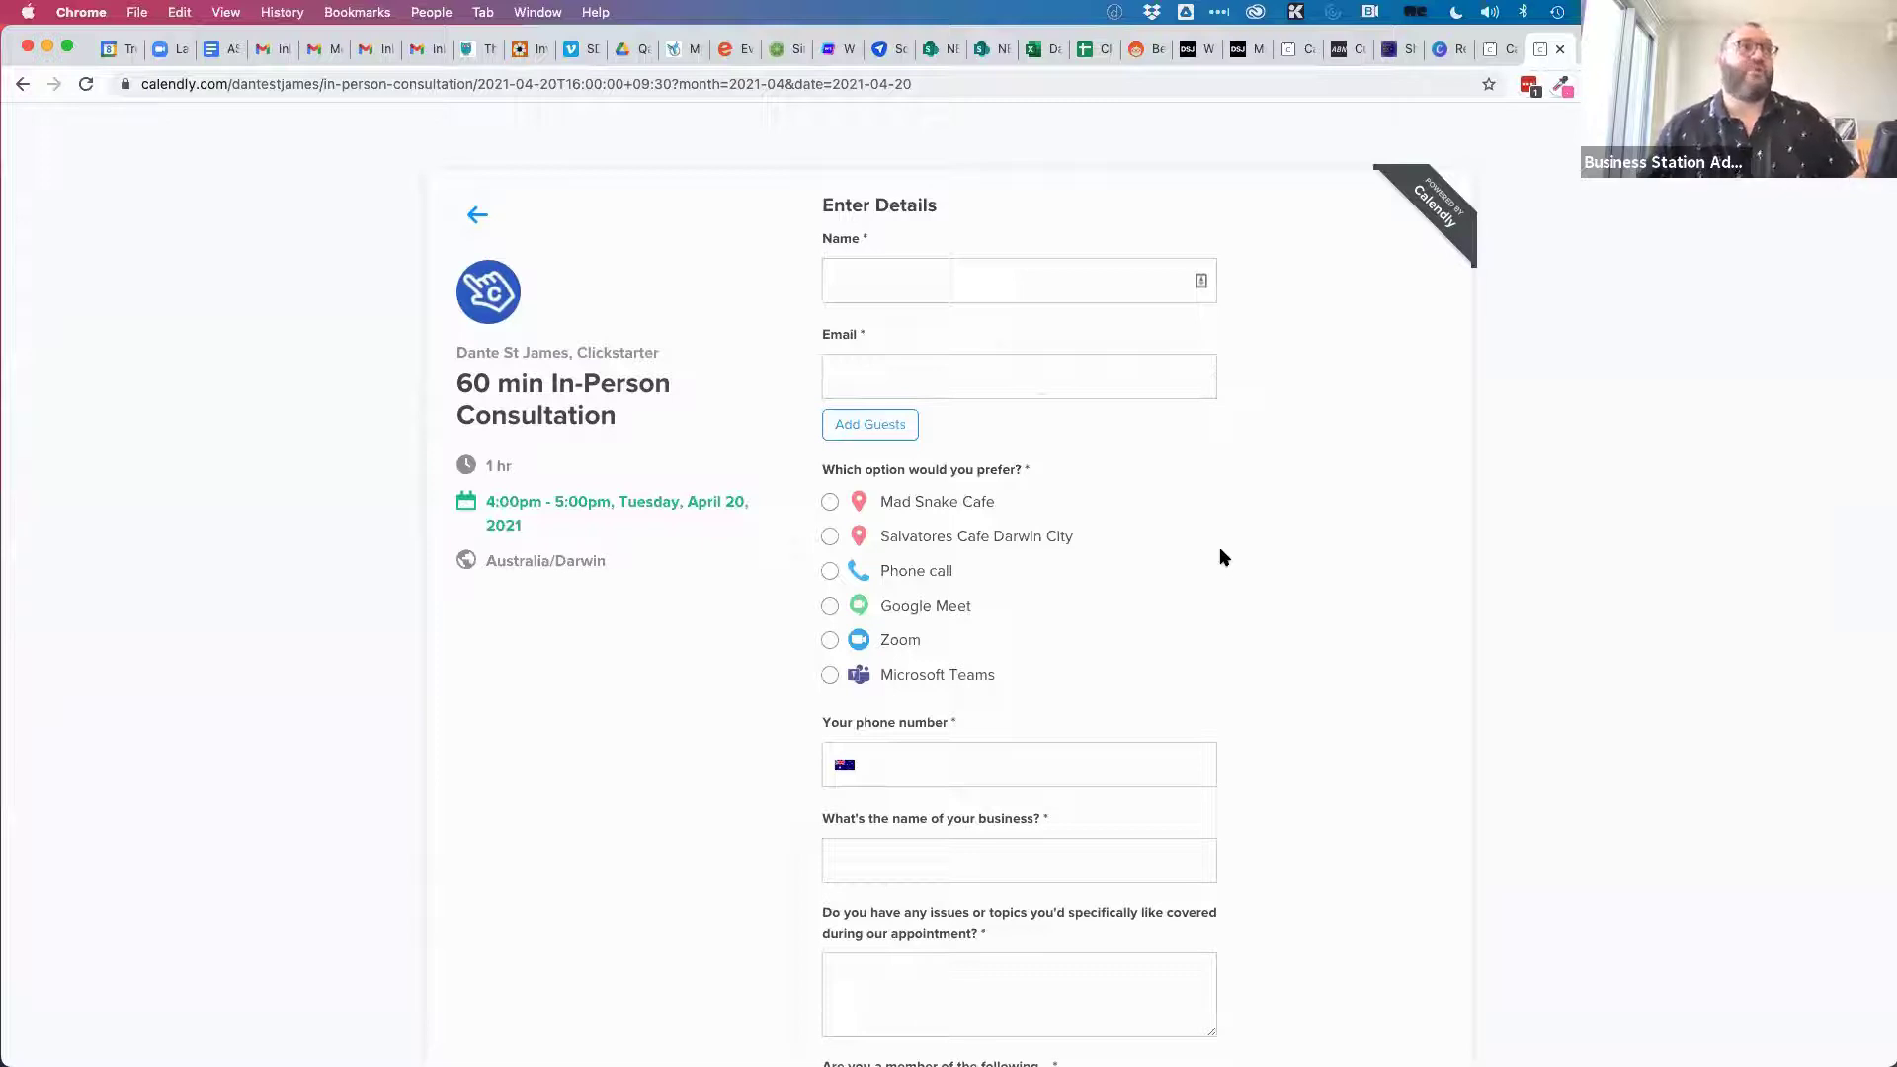
click(1497, 49)
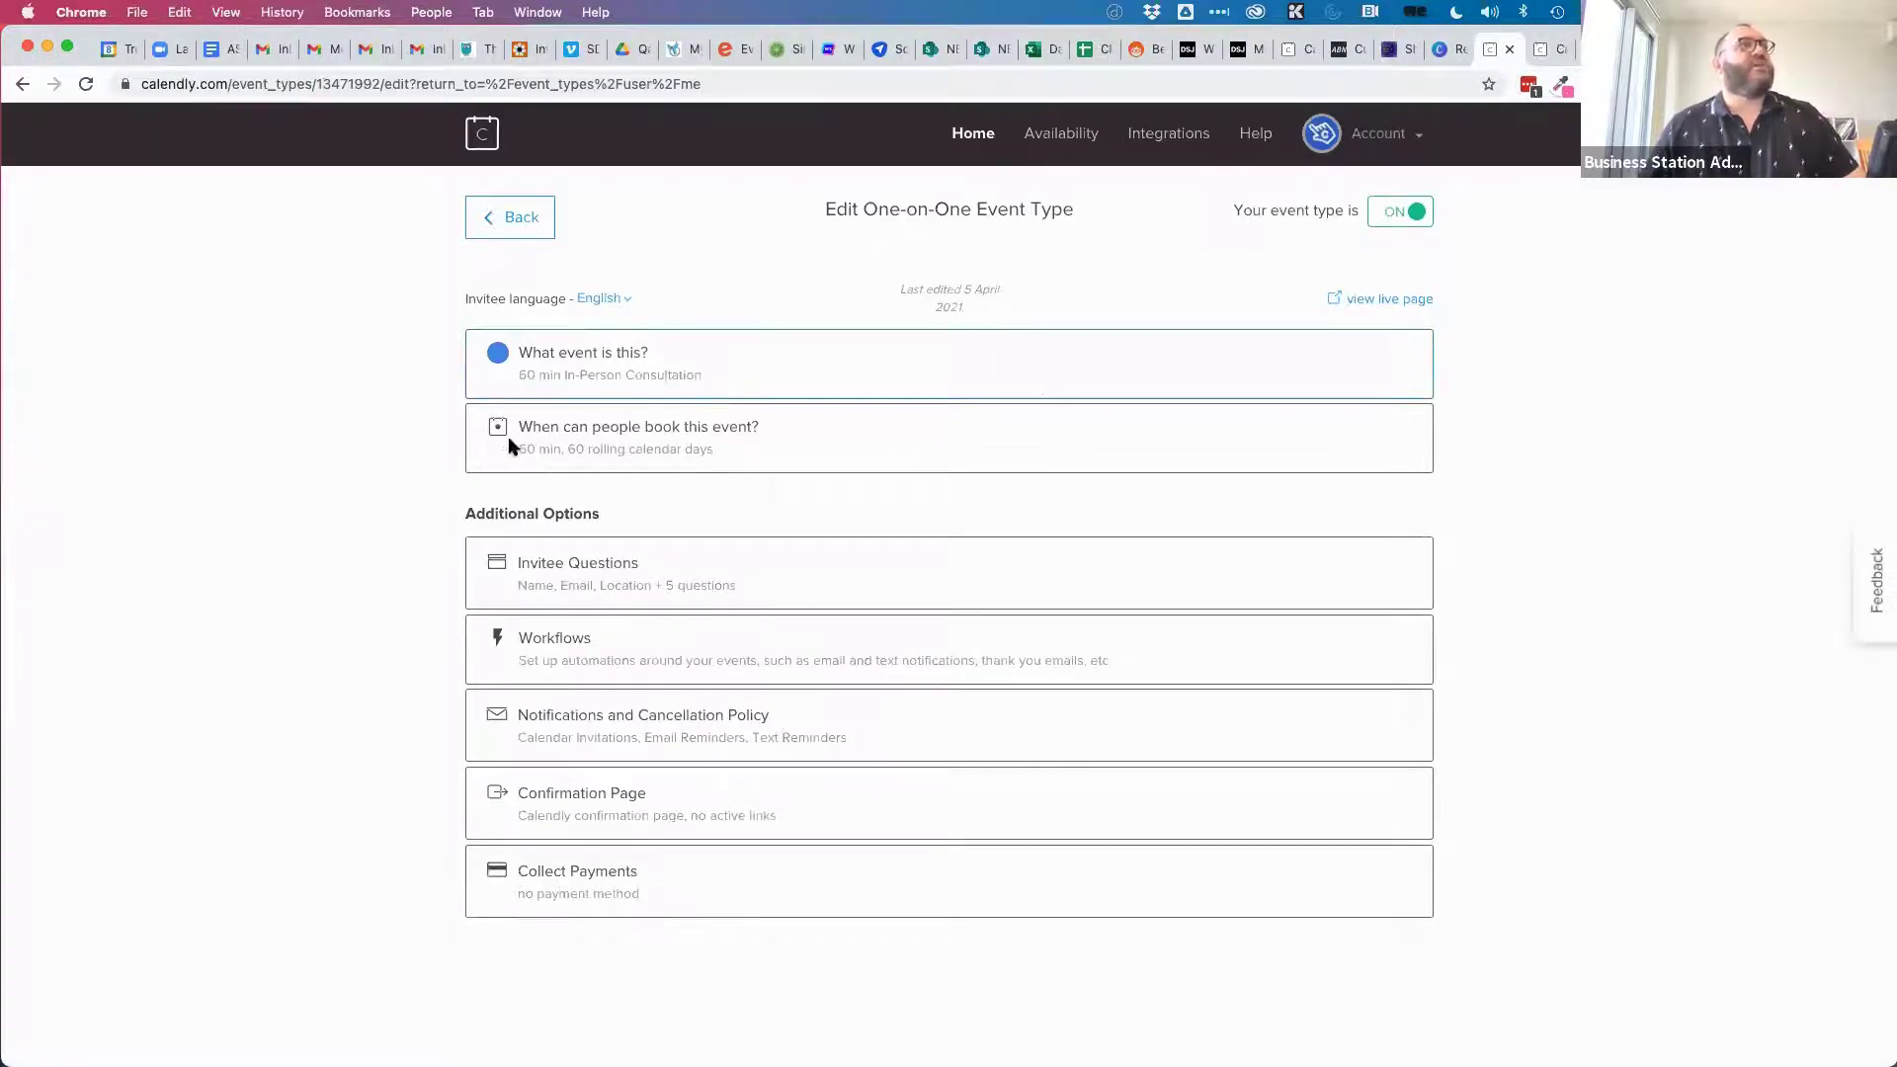
Add an Ask invitee location to the event, view its settings, then remove it again.
click(640, 362)
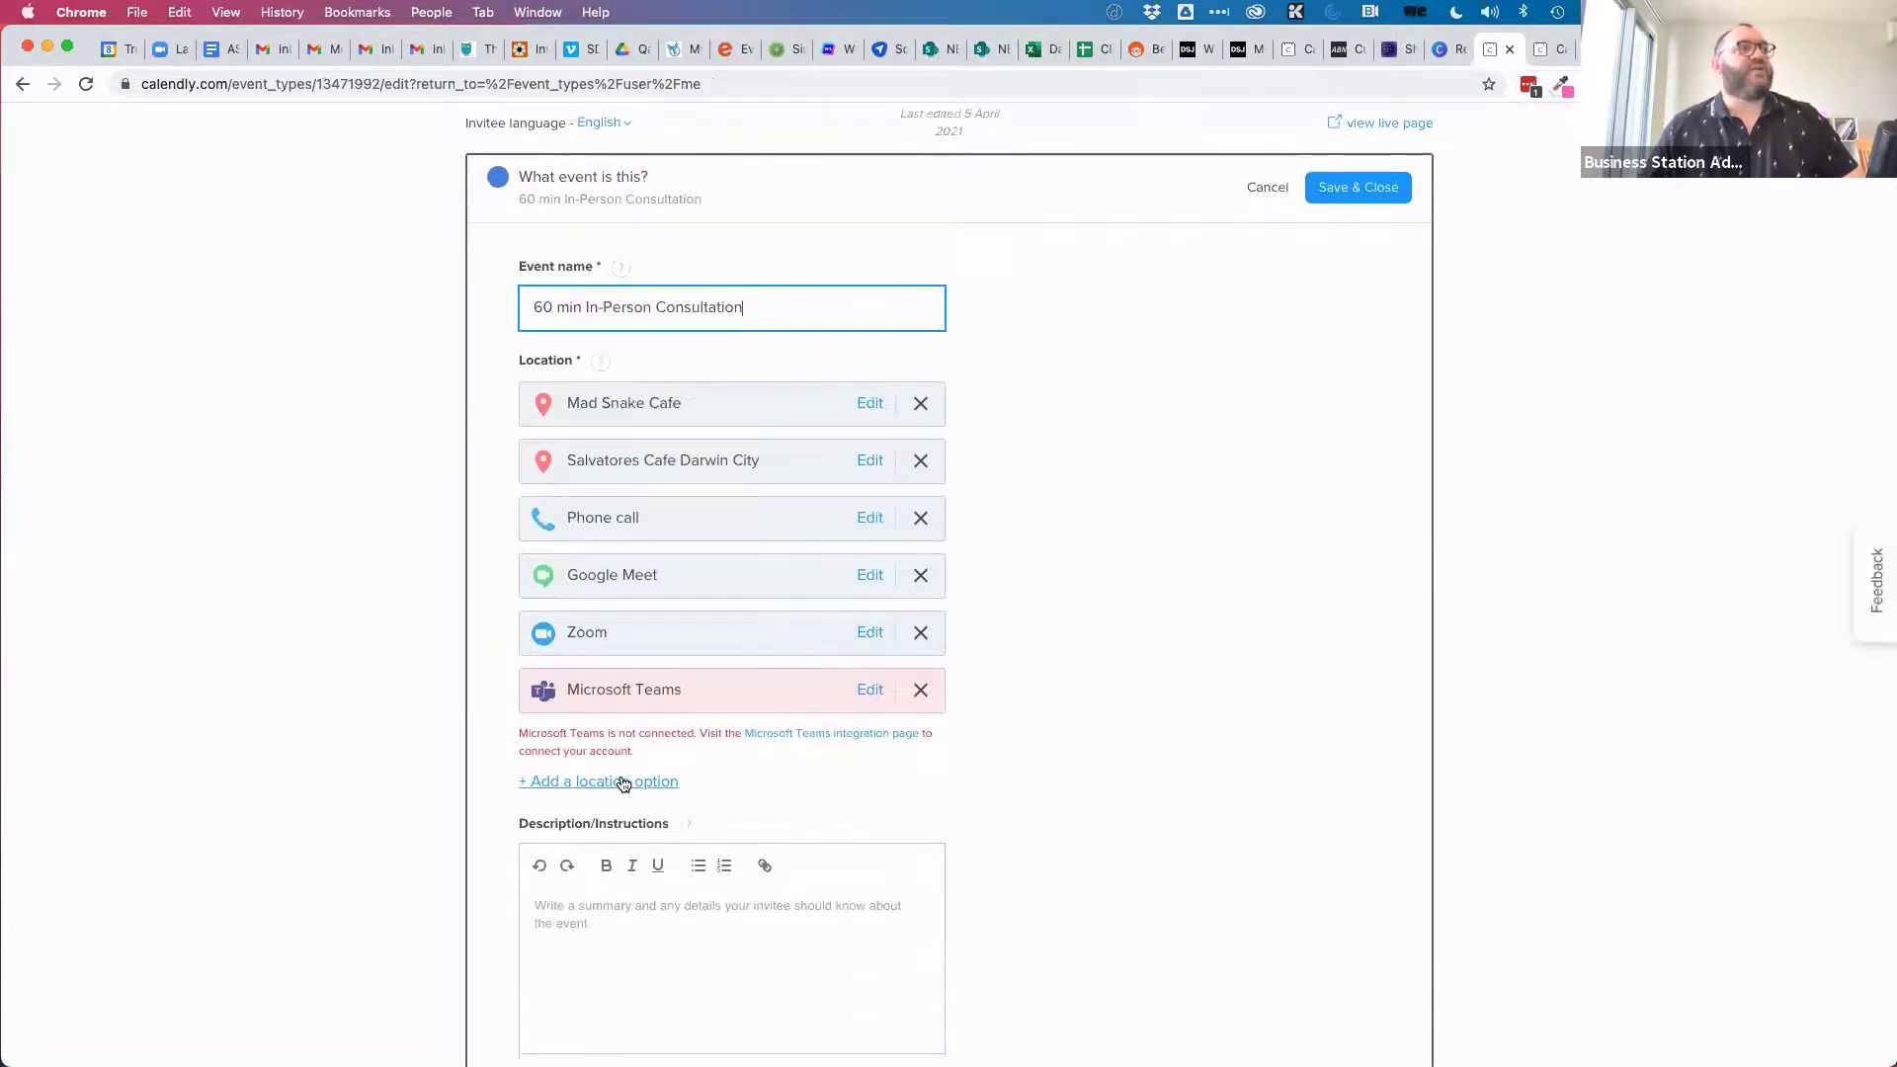
click(622, 783)
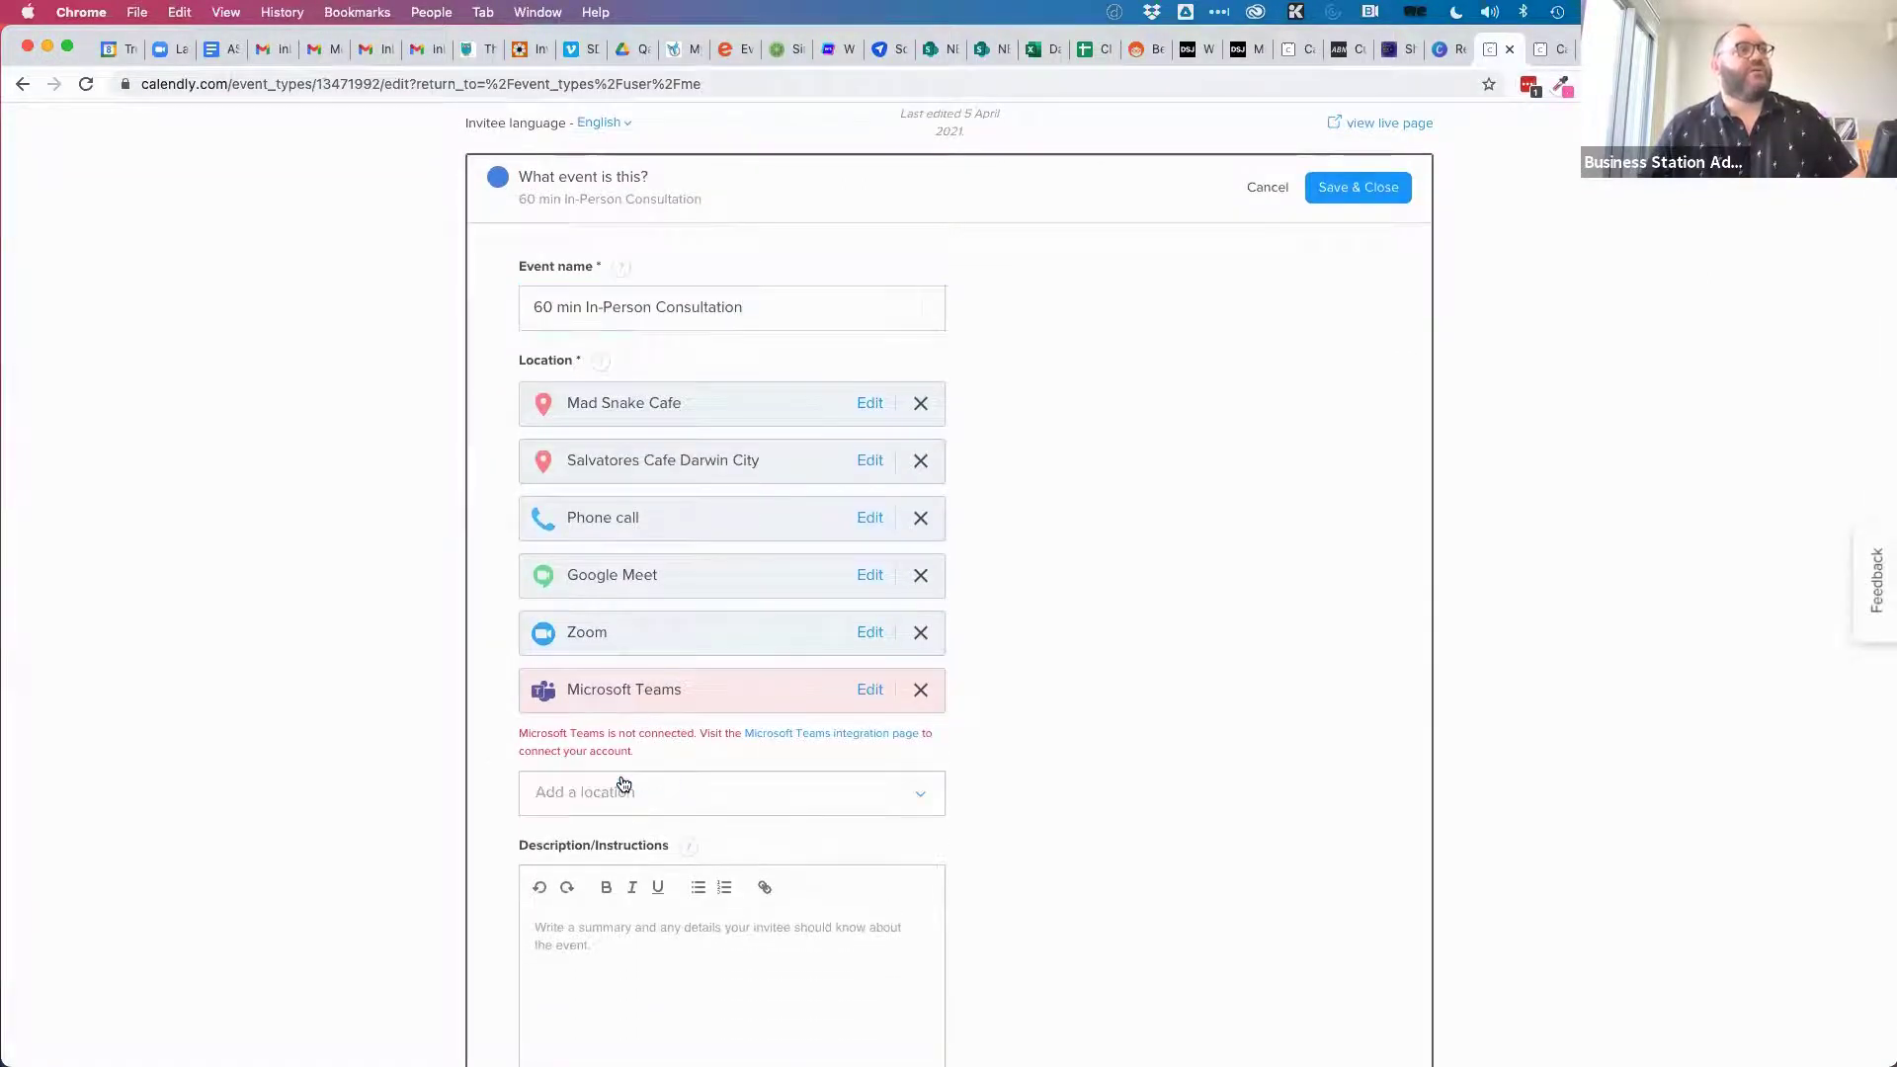
click(932, 792)
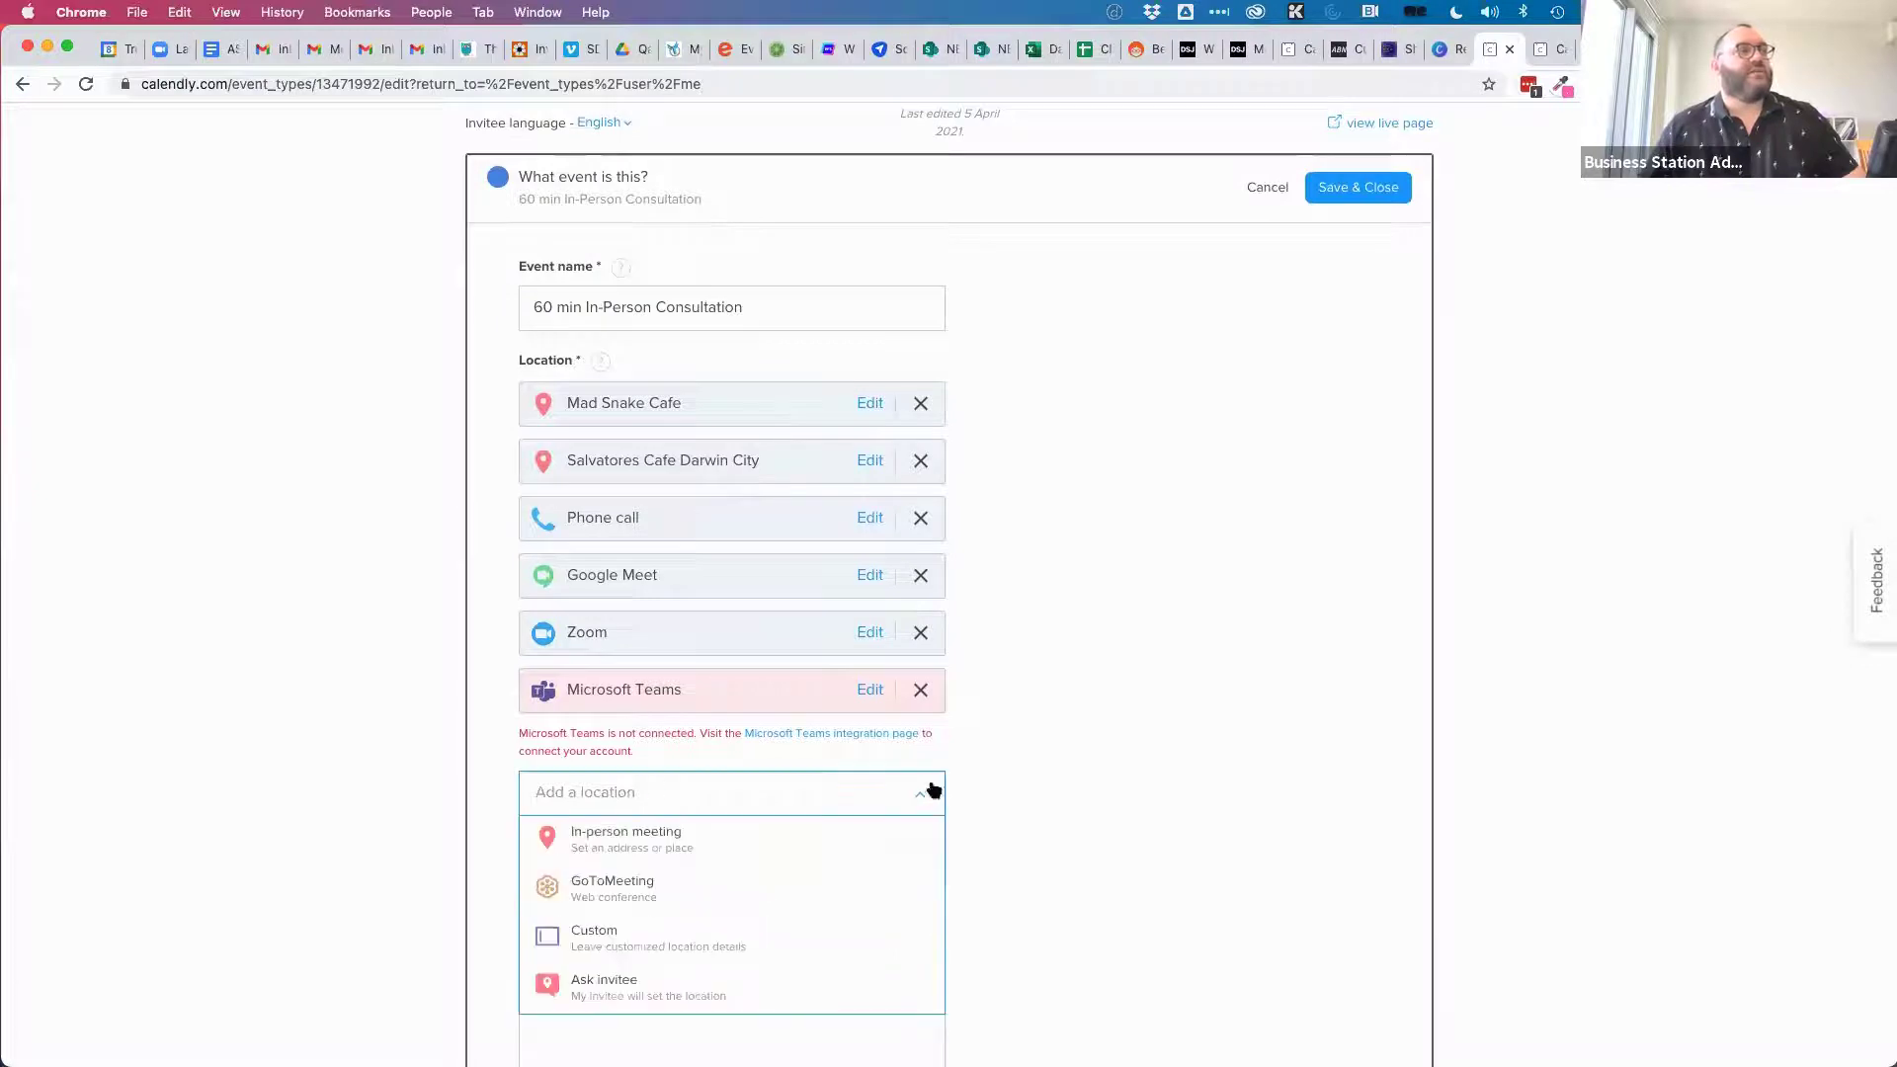
click(722, 990)
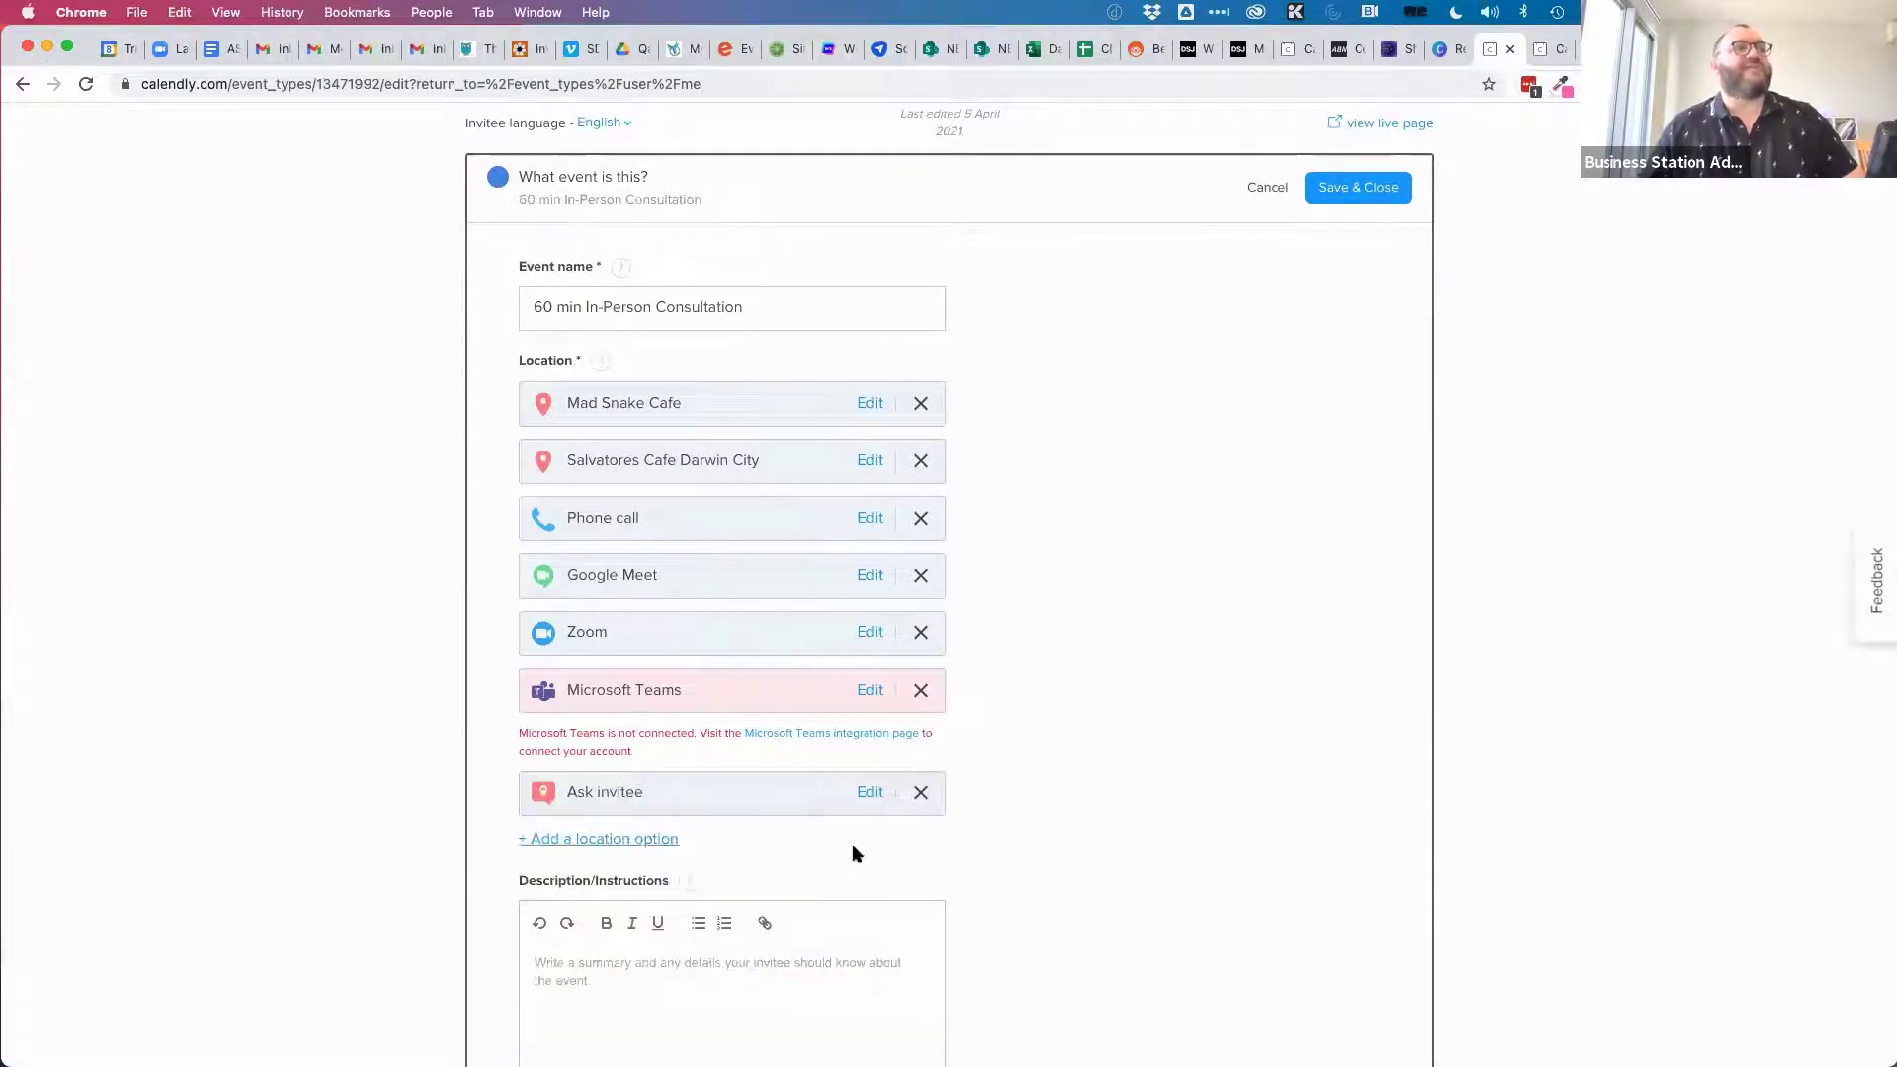
click(867, 795)
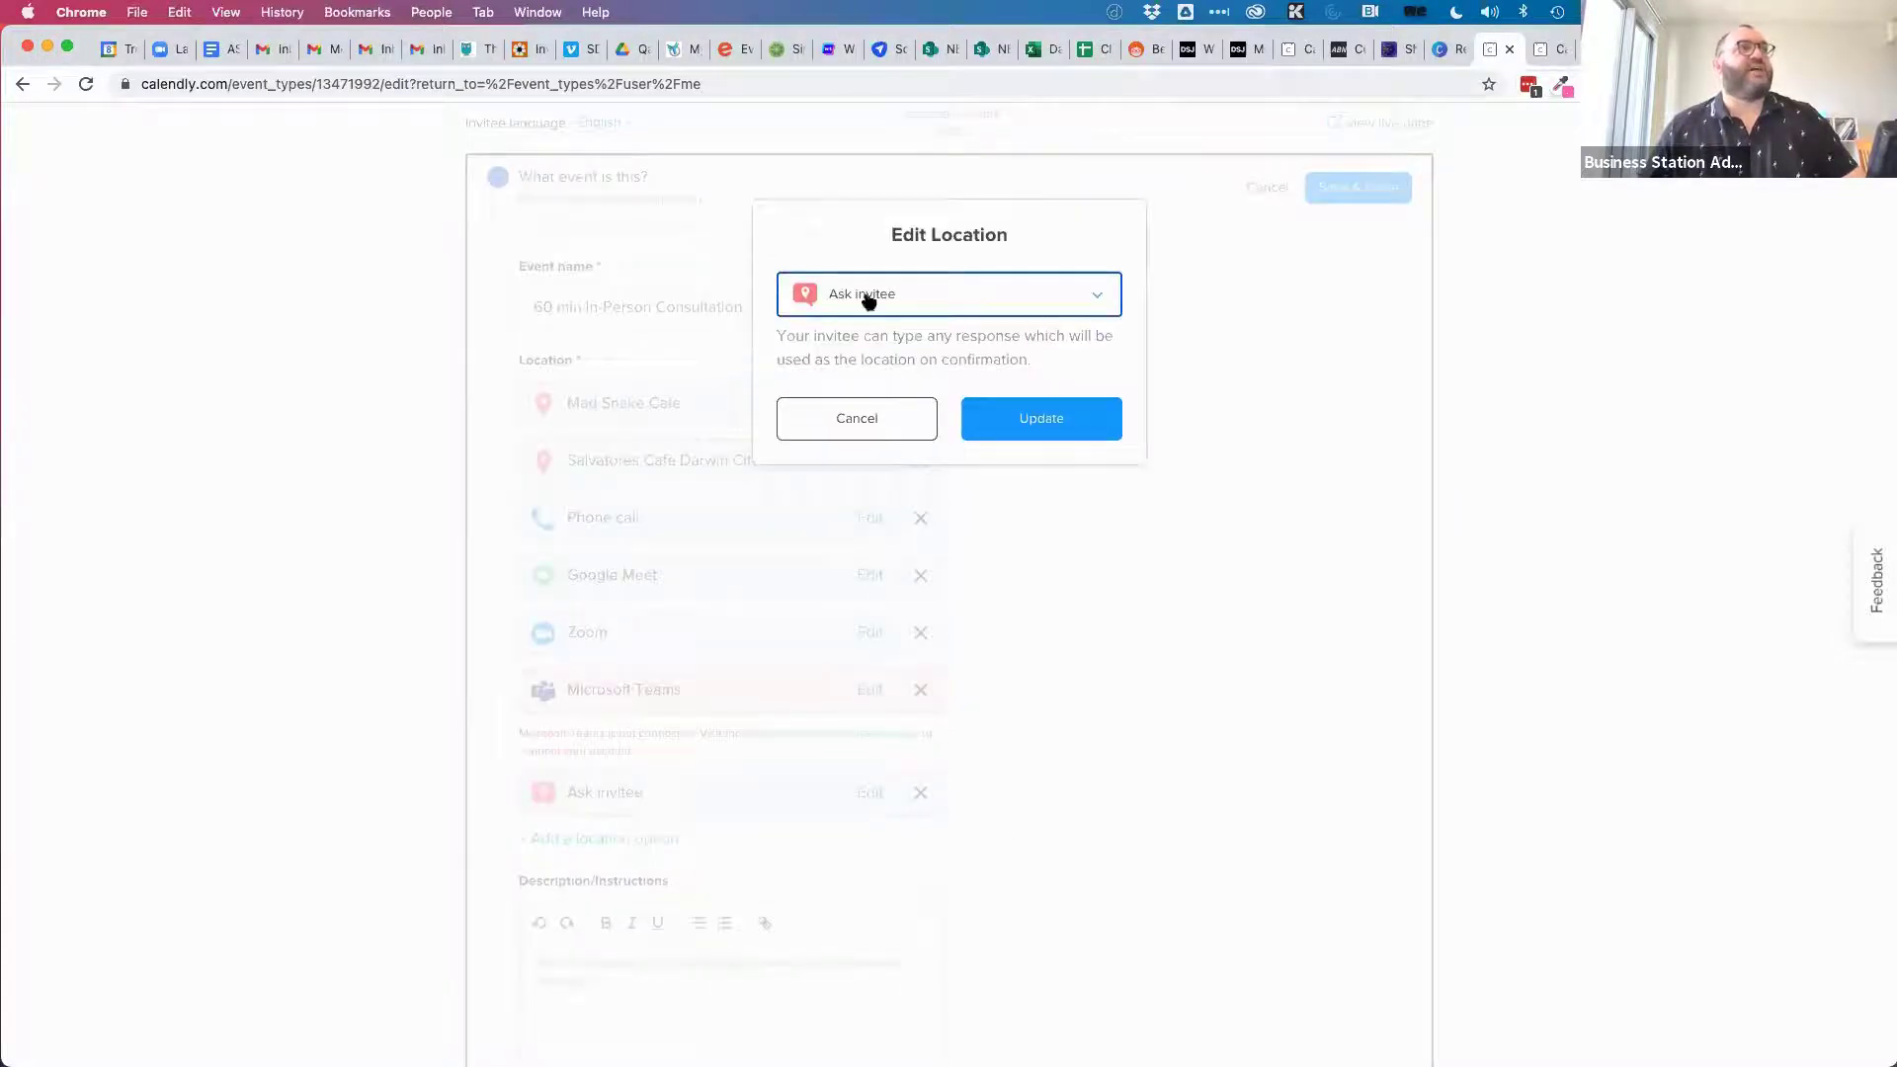
click(857, 420)
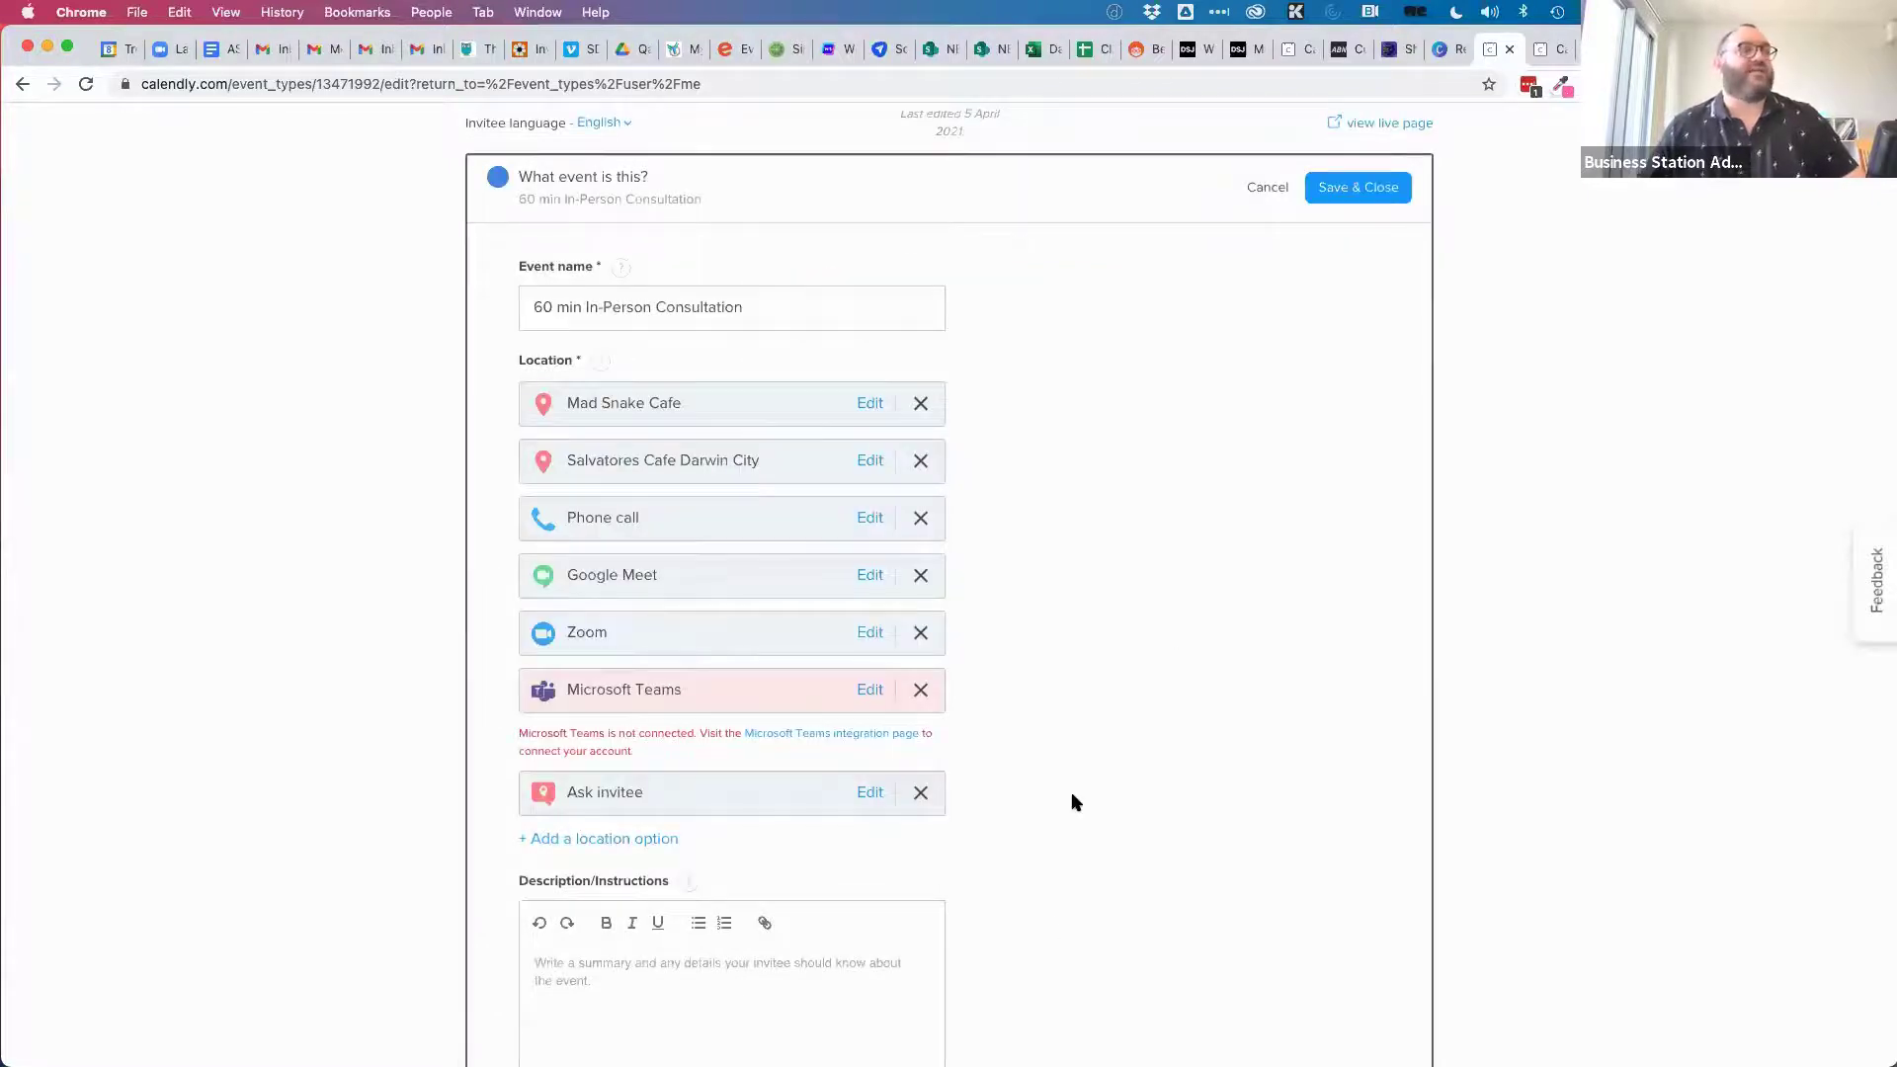
scroll(1131, 857, down, 3)
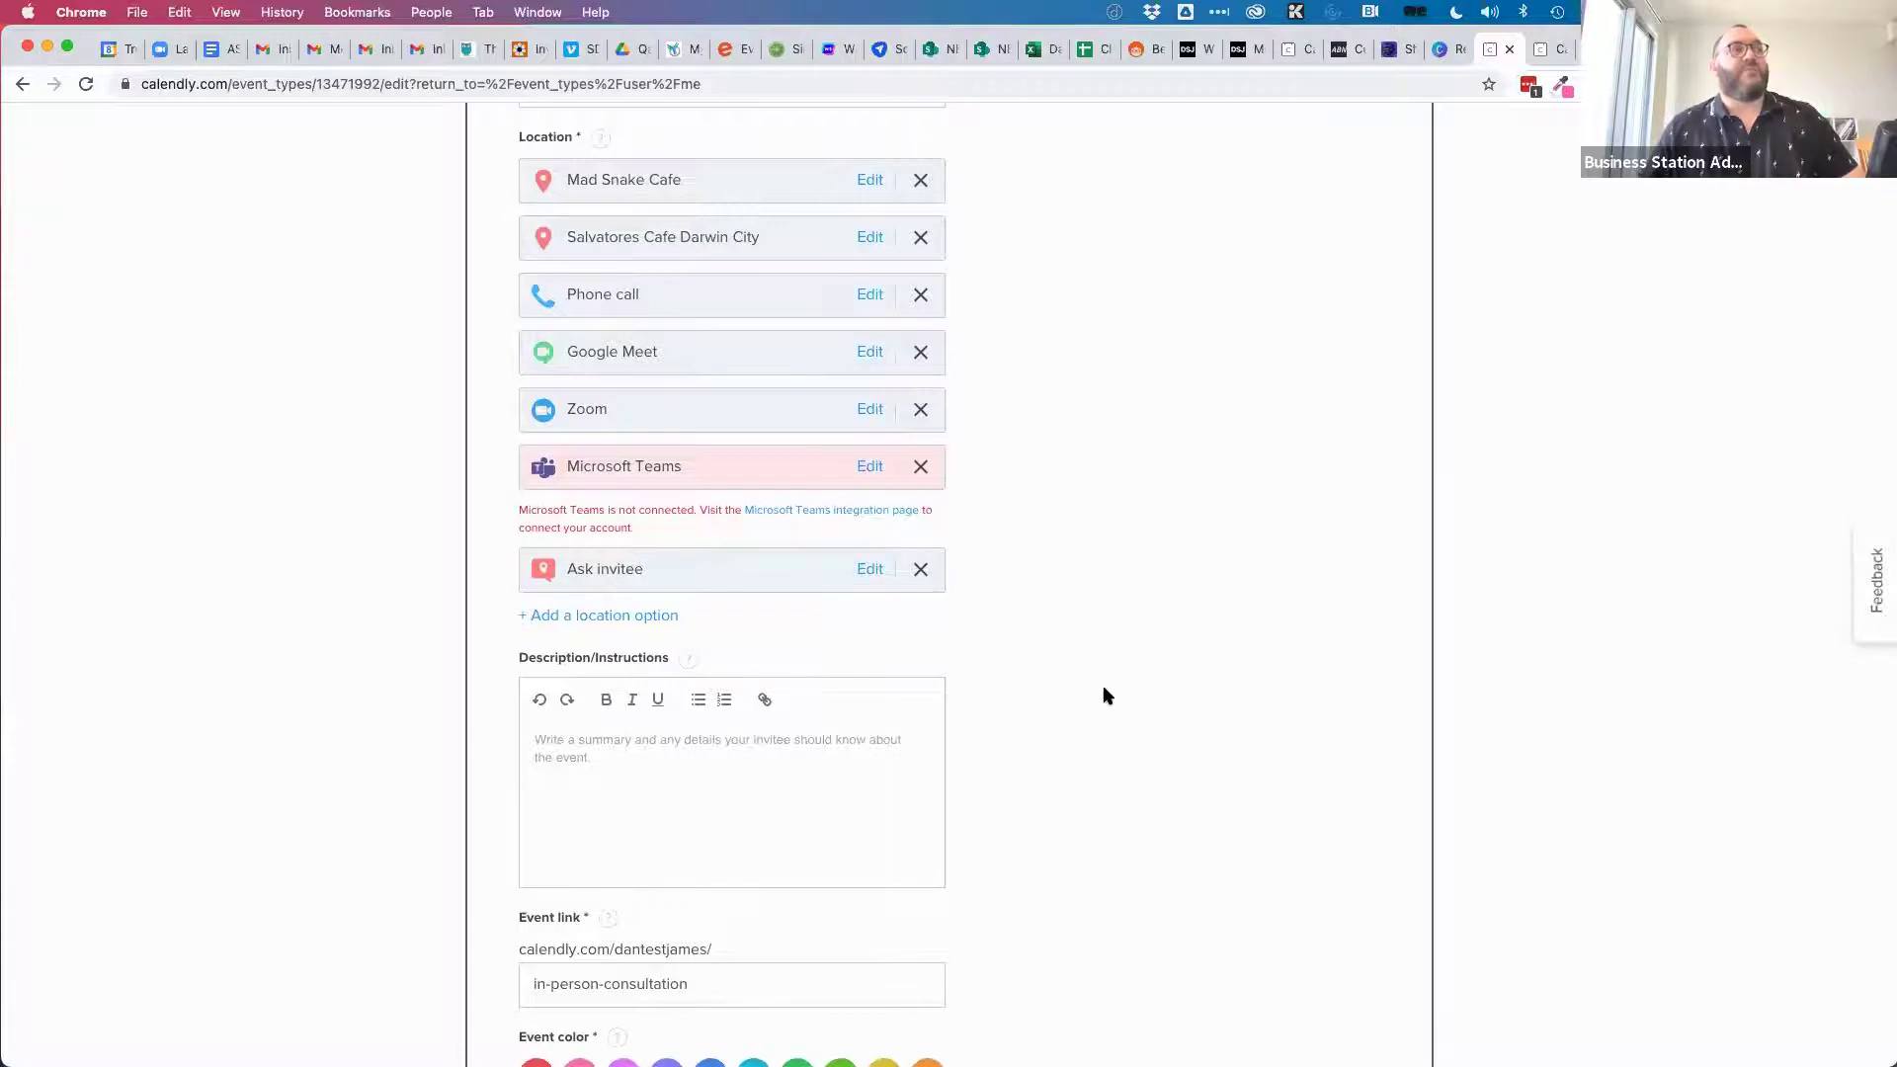
scroll(1106, 696, up, 2)
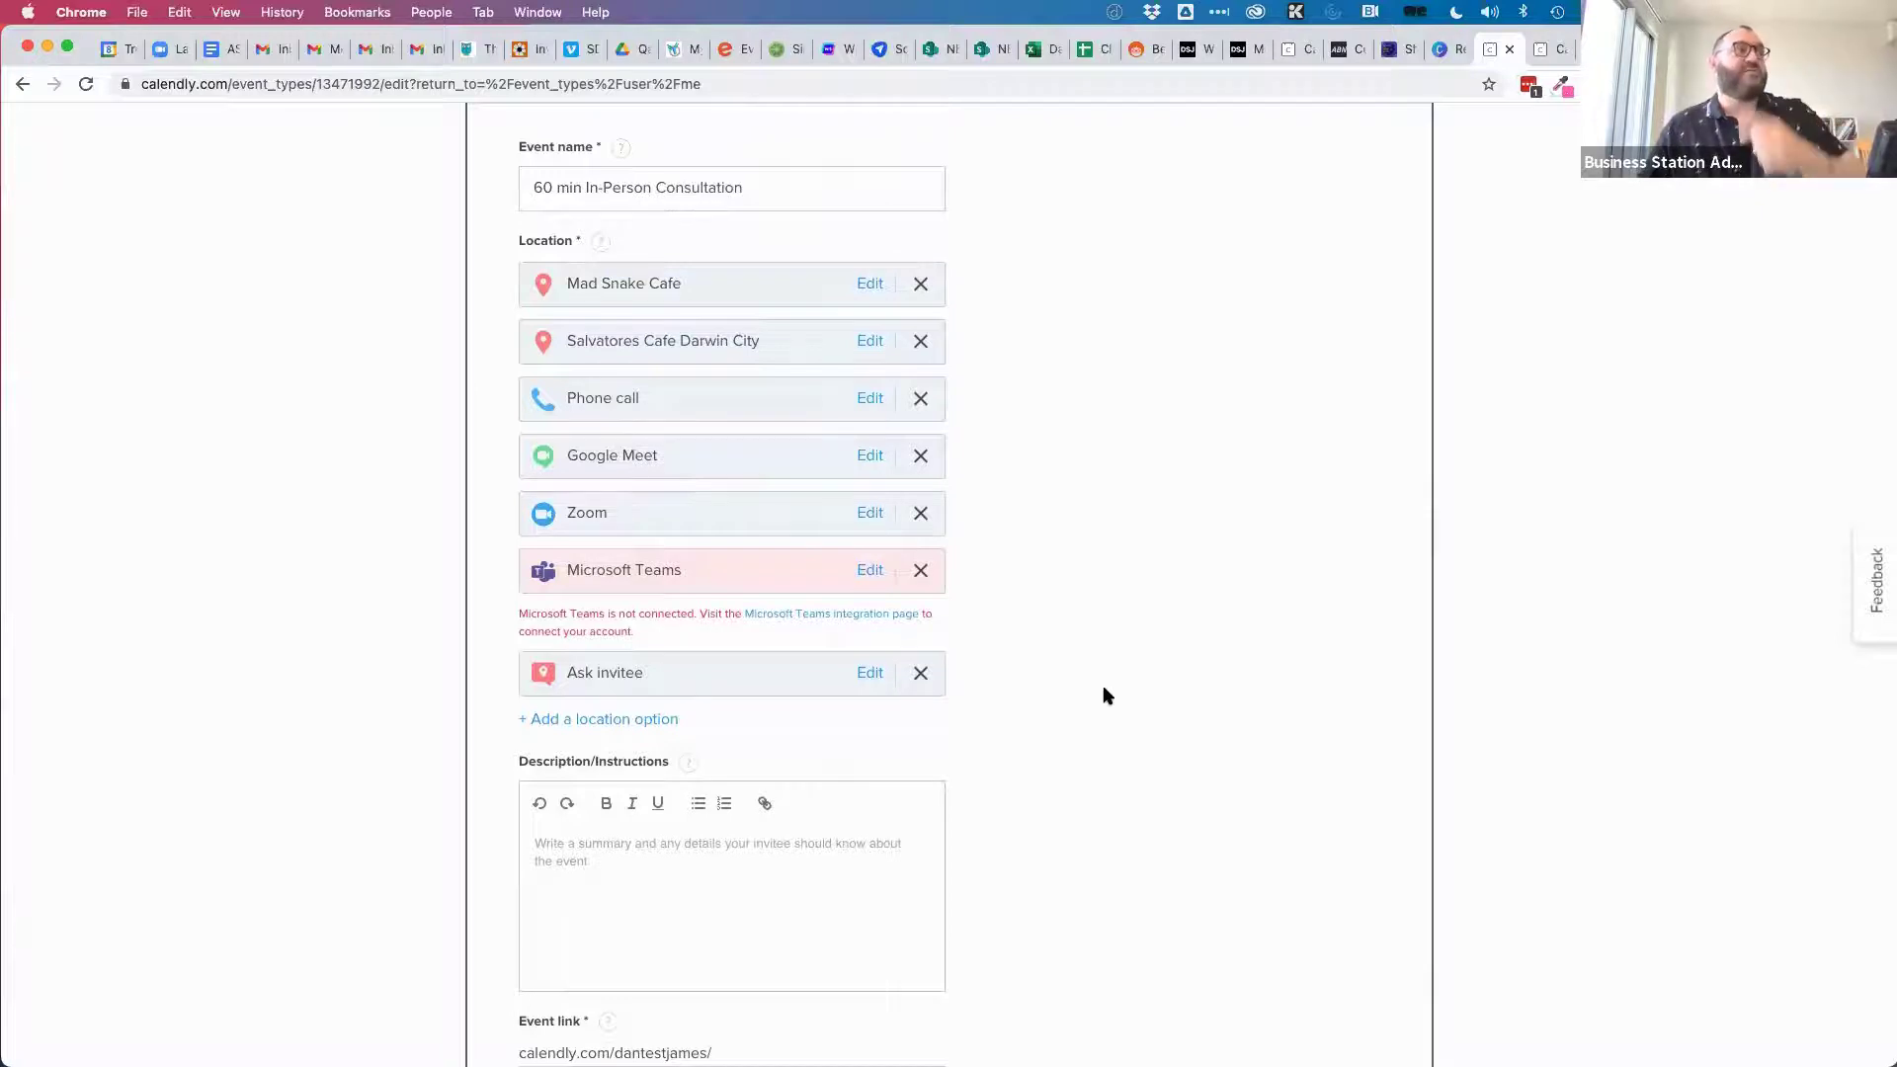
scroll(1027, 826, down, 4)
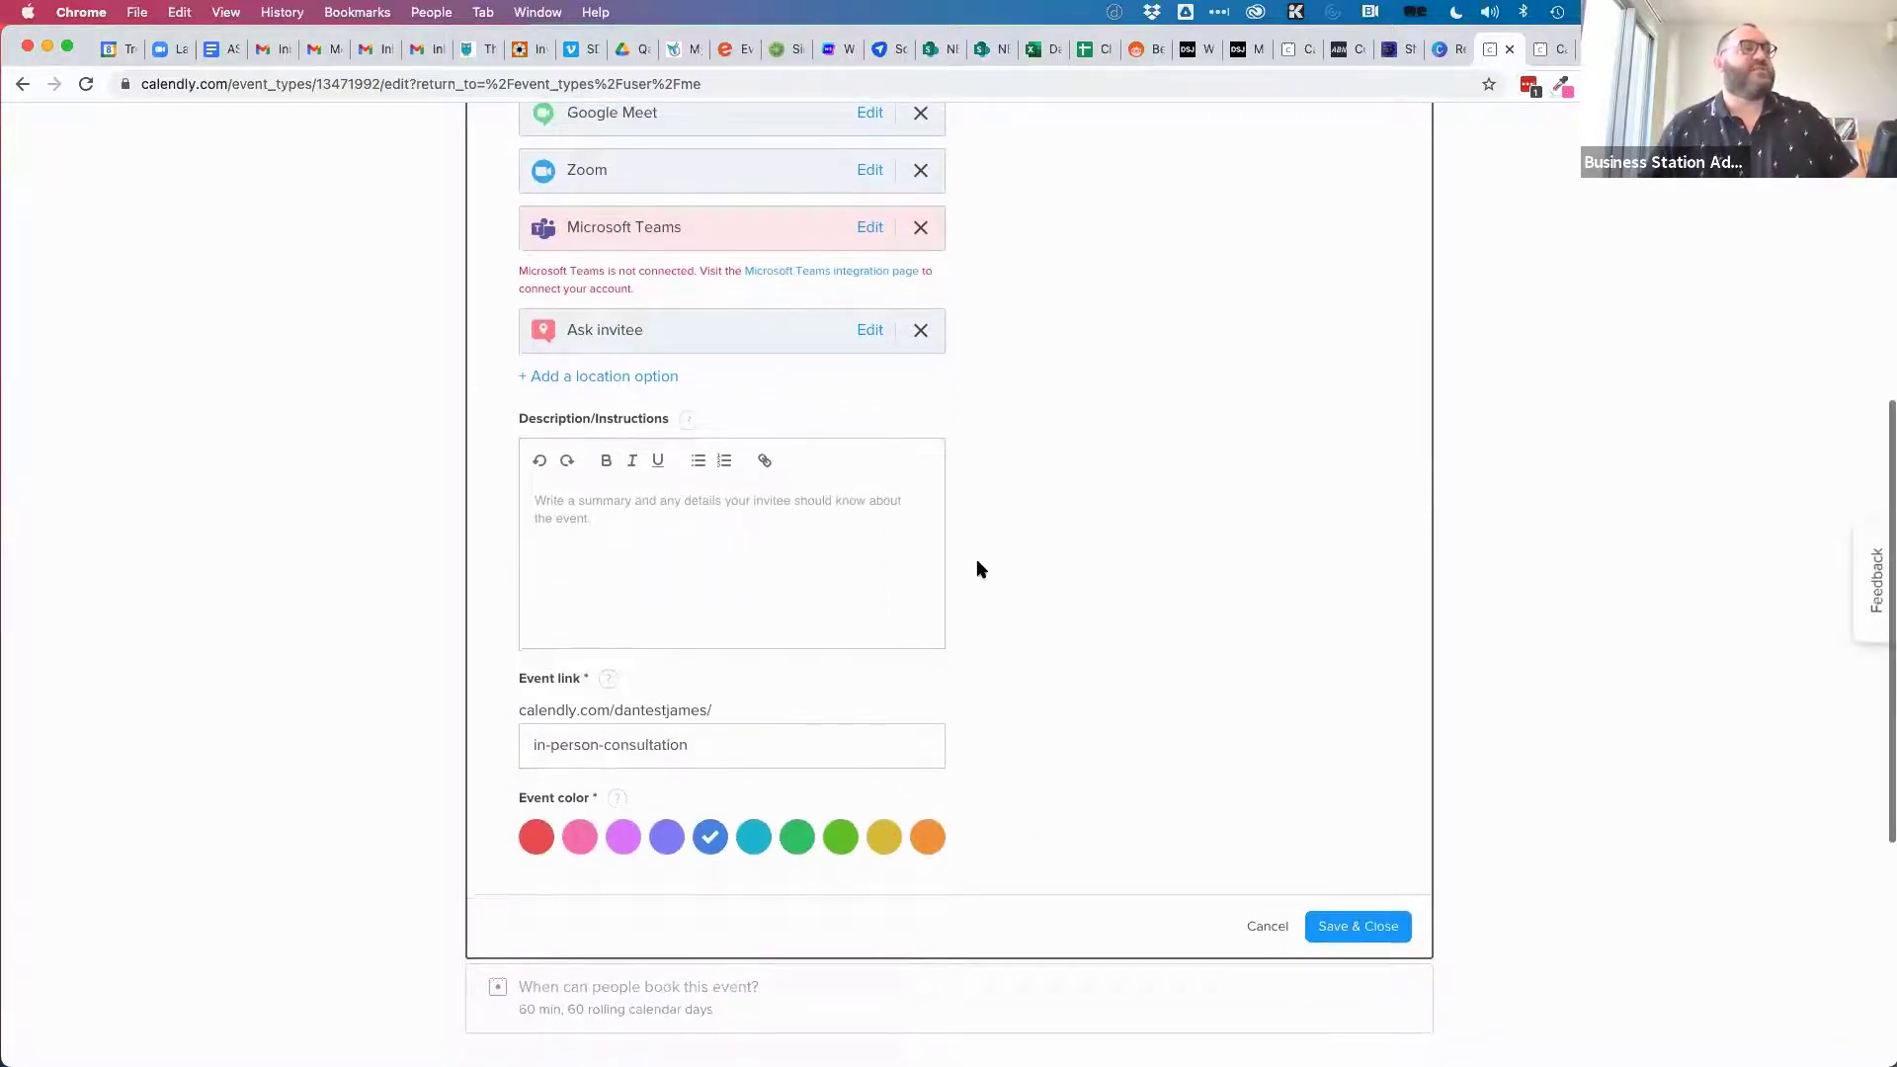
scroll(978, 563, up, 3)
click(920, 657)
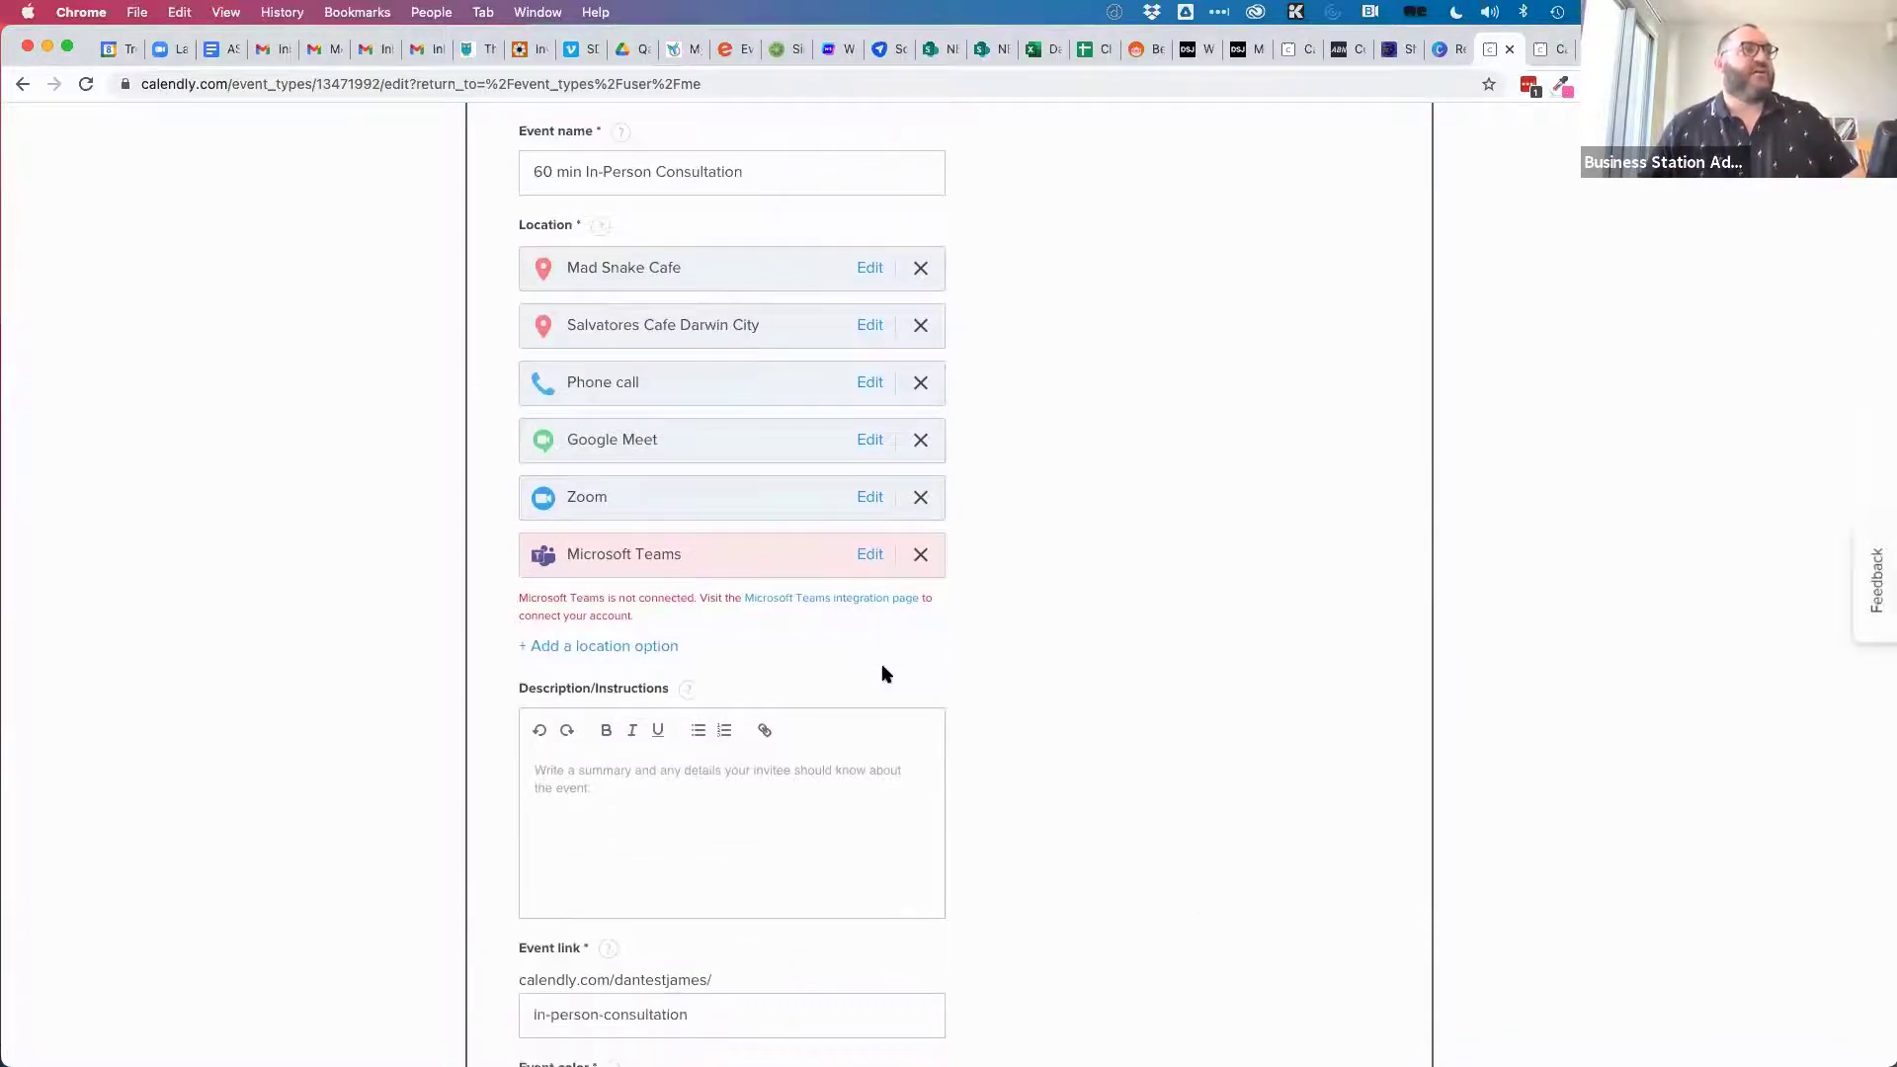
Cancel the event details edits and open the Invitee Questions settings.
scroll(889, 692, down, 5)
click(1277, 667)
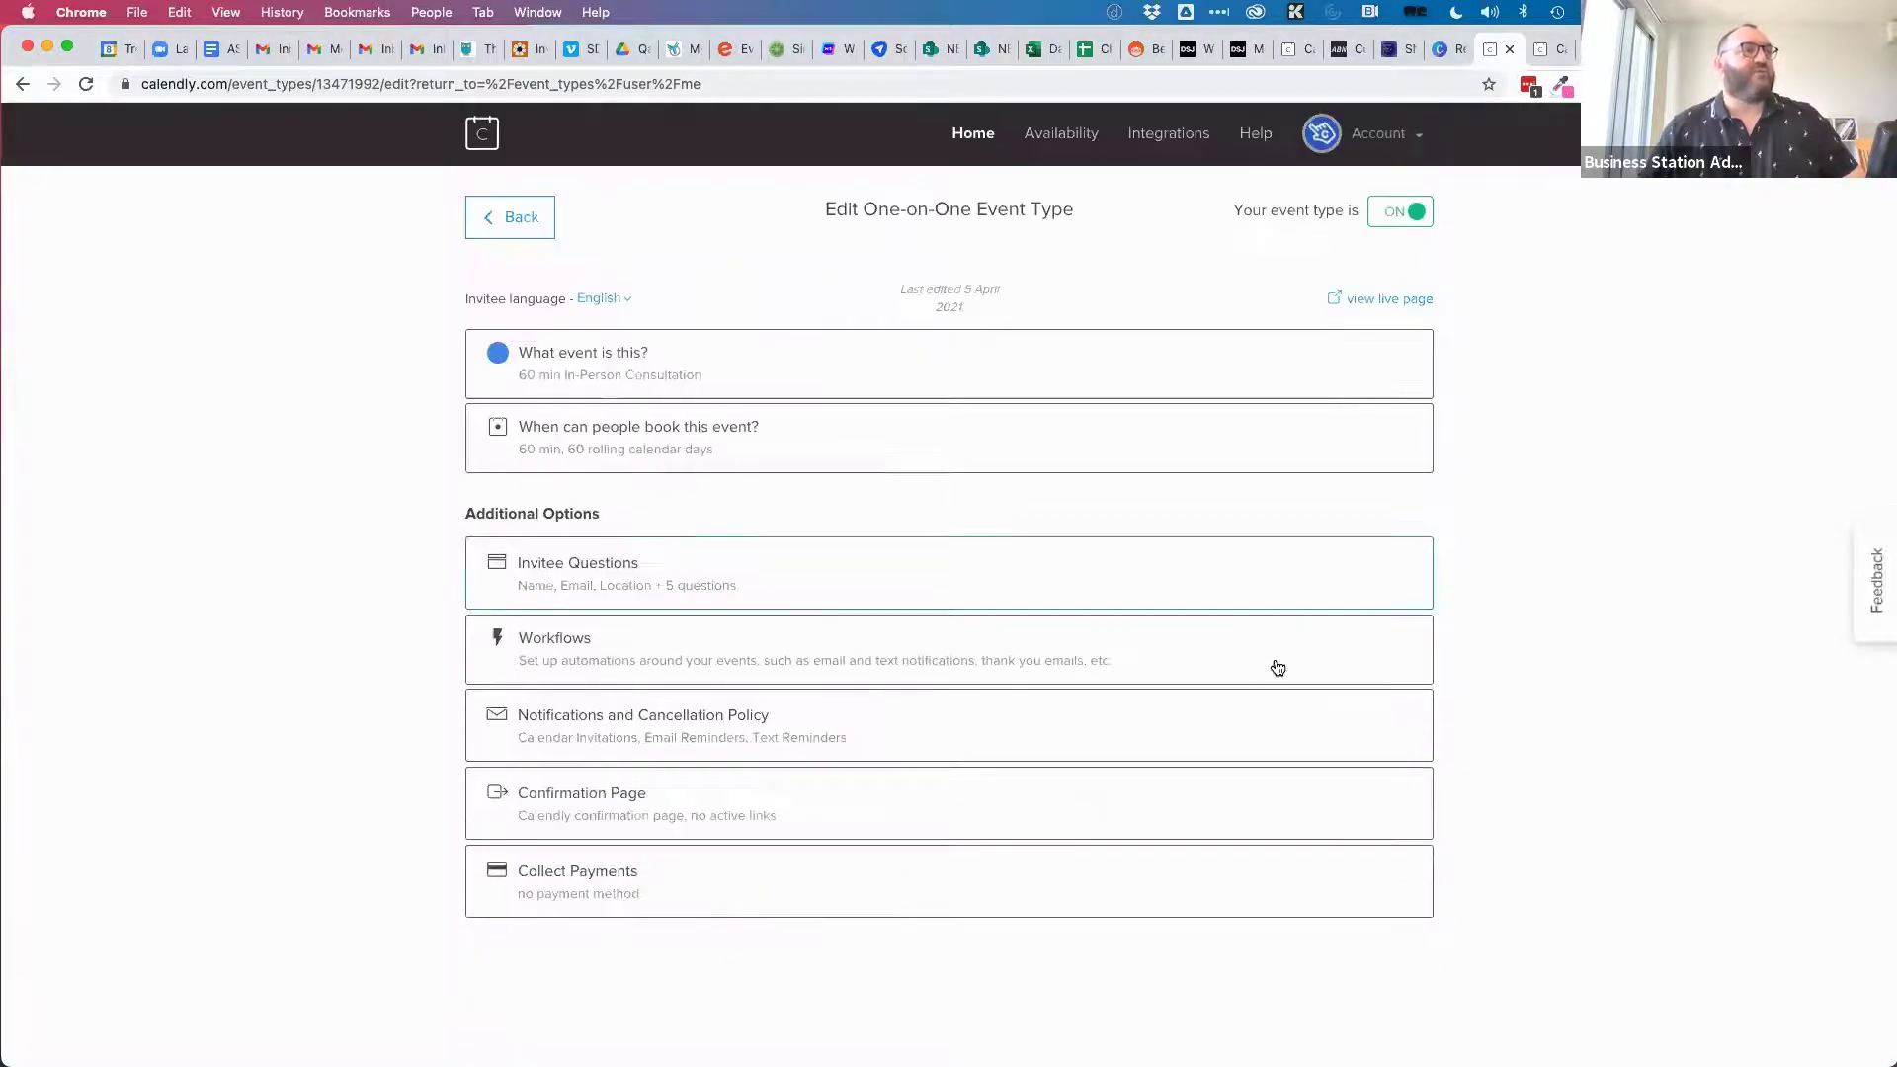
click(615, 582)
scroll(719, 586, down, 4)
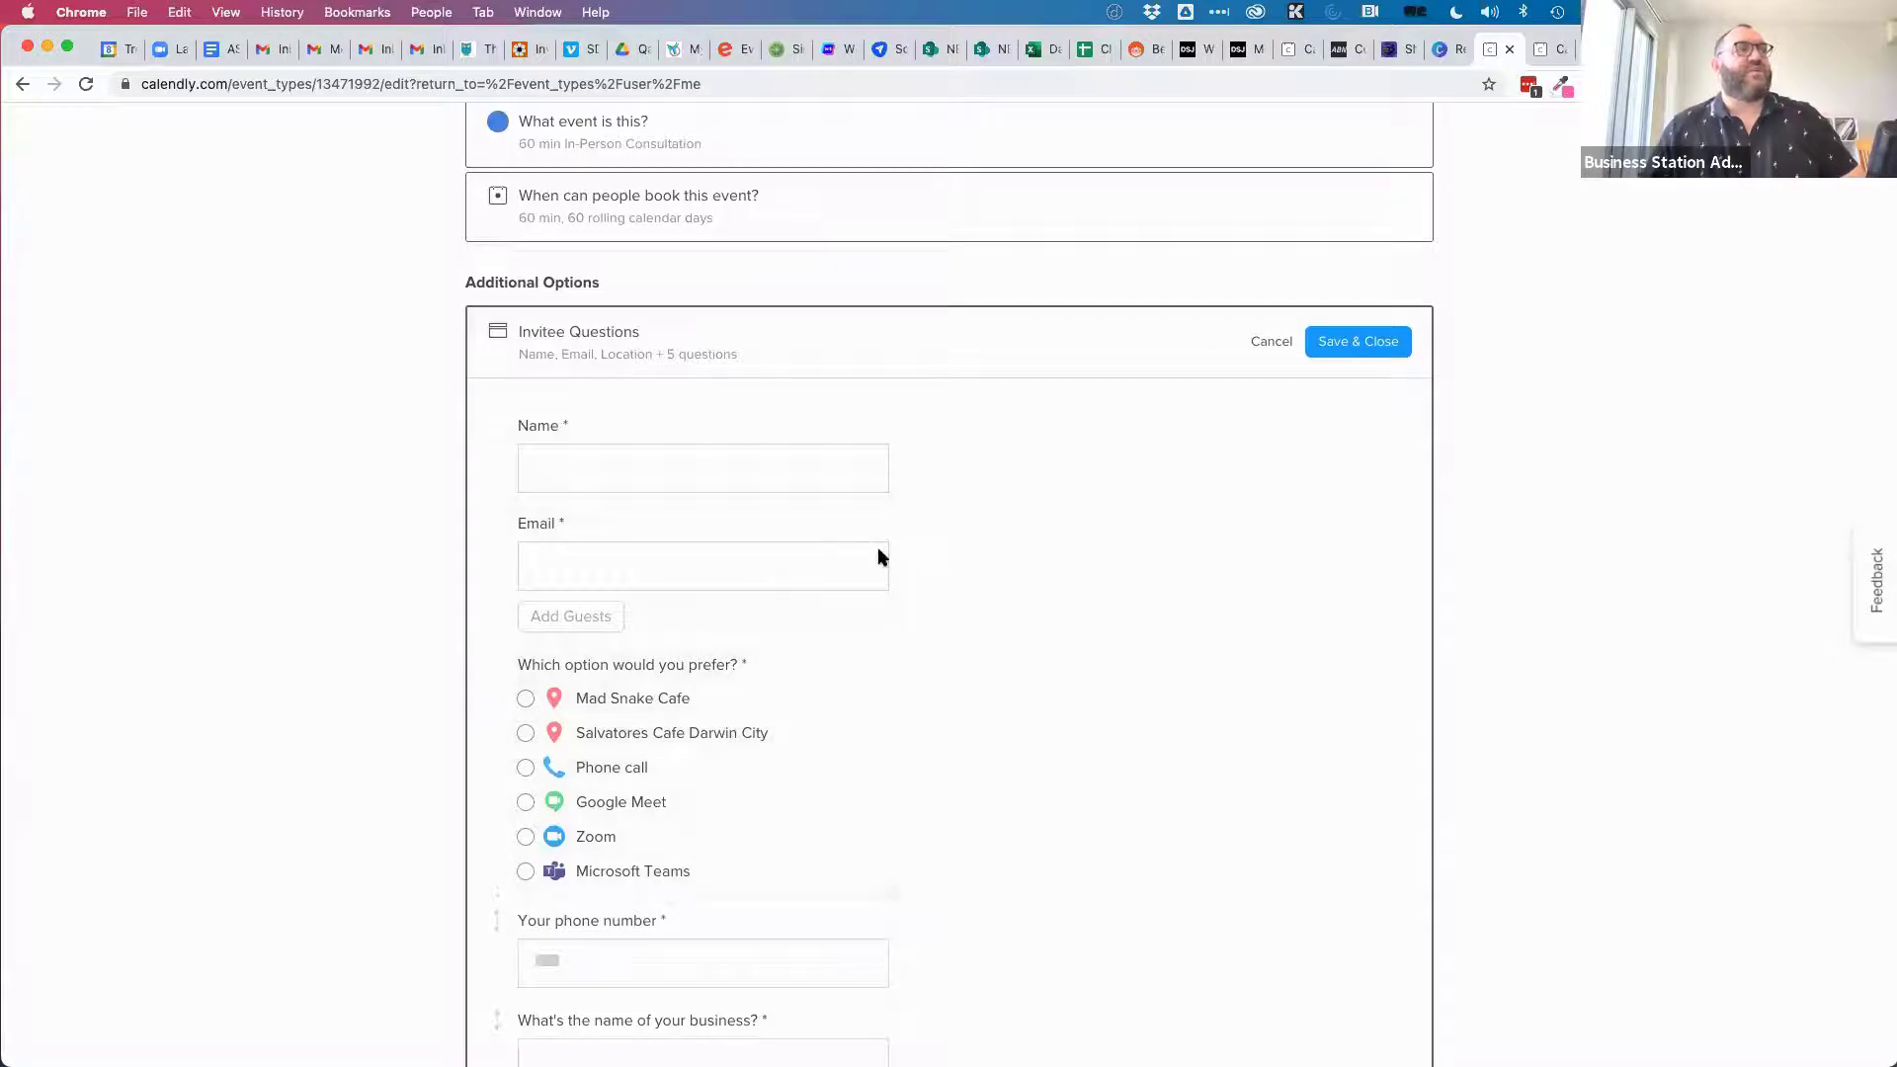
Add a required Multiple Lines invitee question titled 'Address' and save the questions.
scroll(899, 514, down, 7)
scroll(899, 518, down, 11)
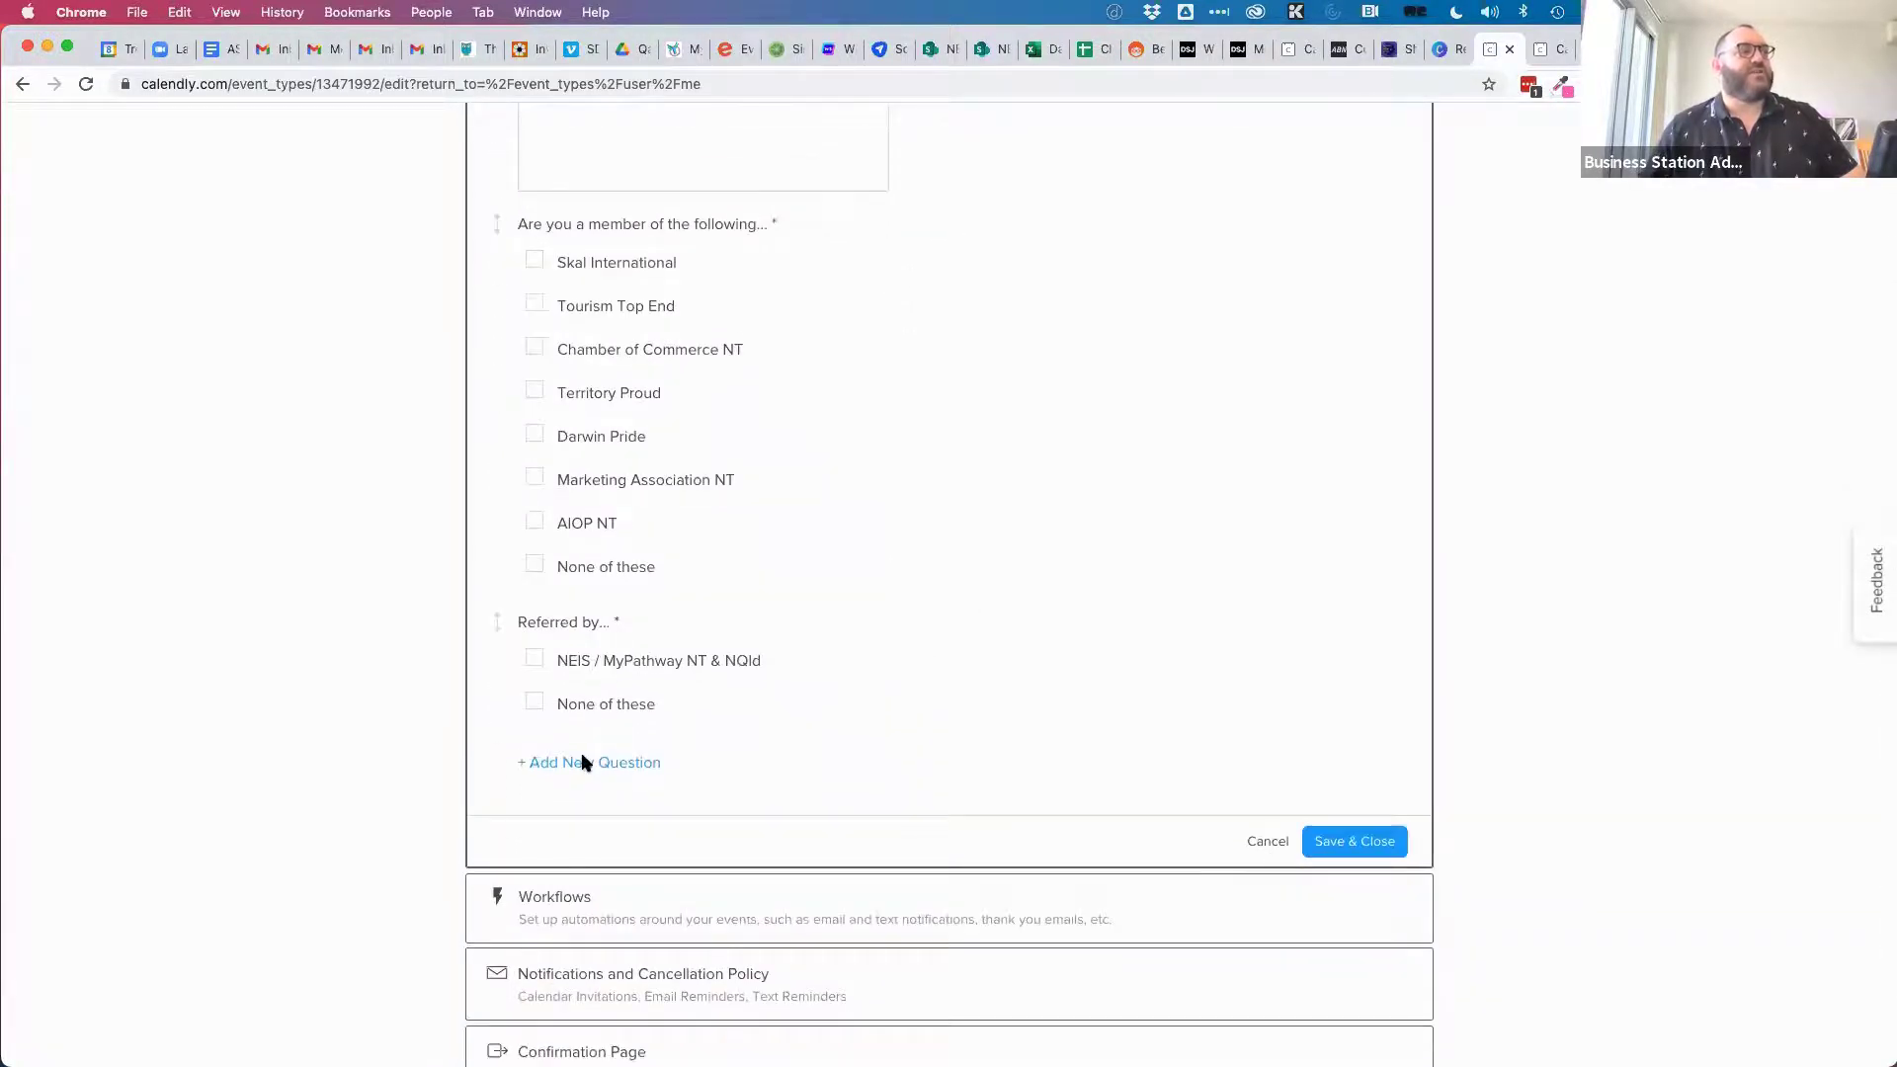
click(584, 764)
text(What is the )
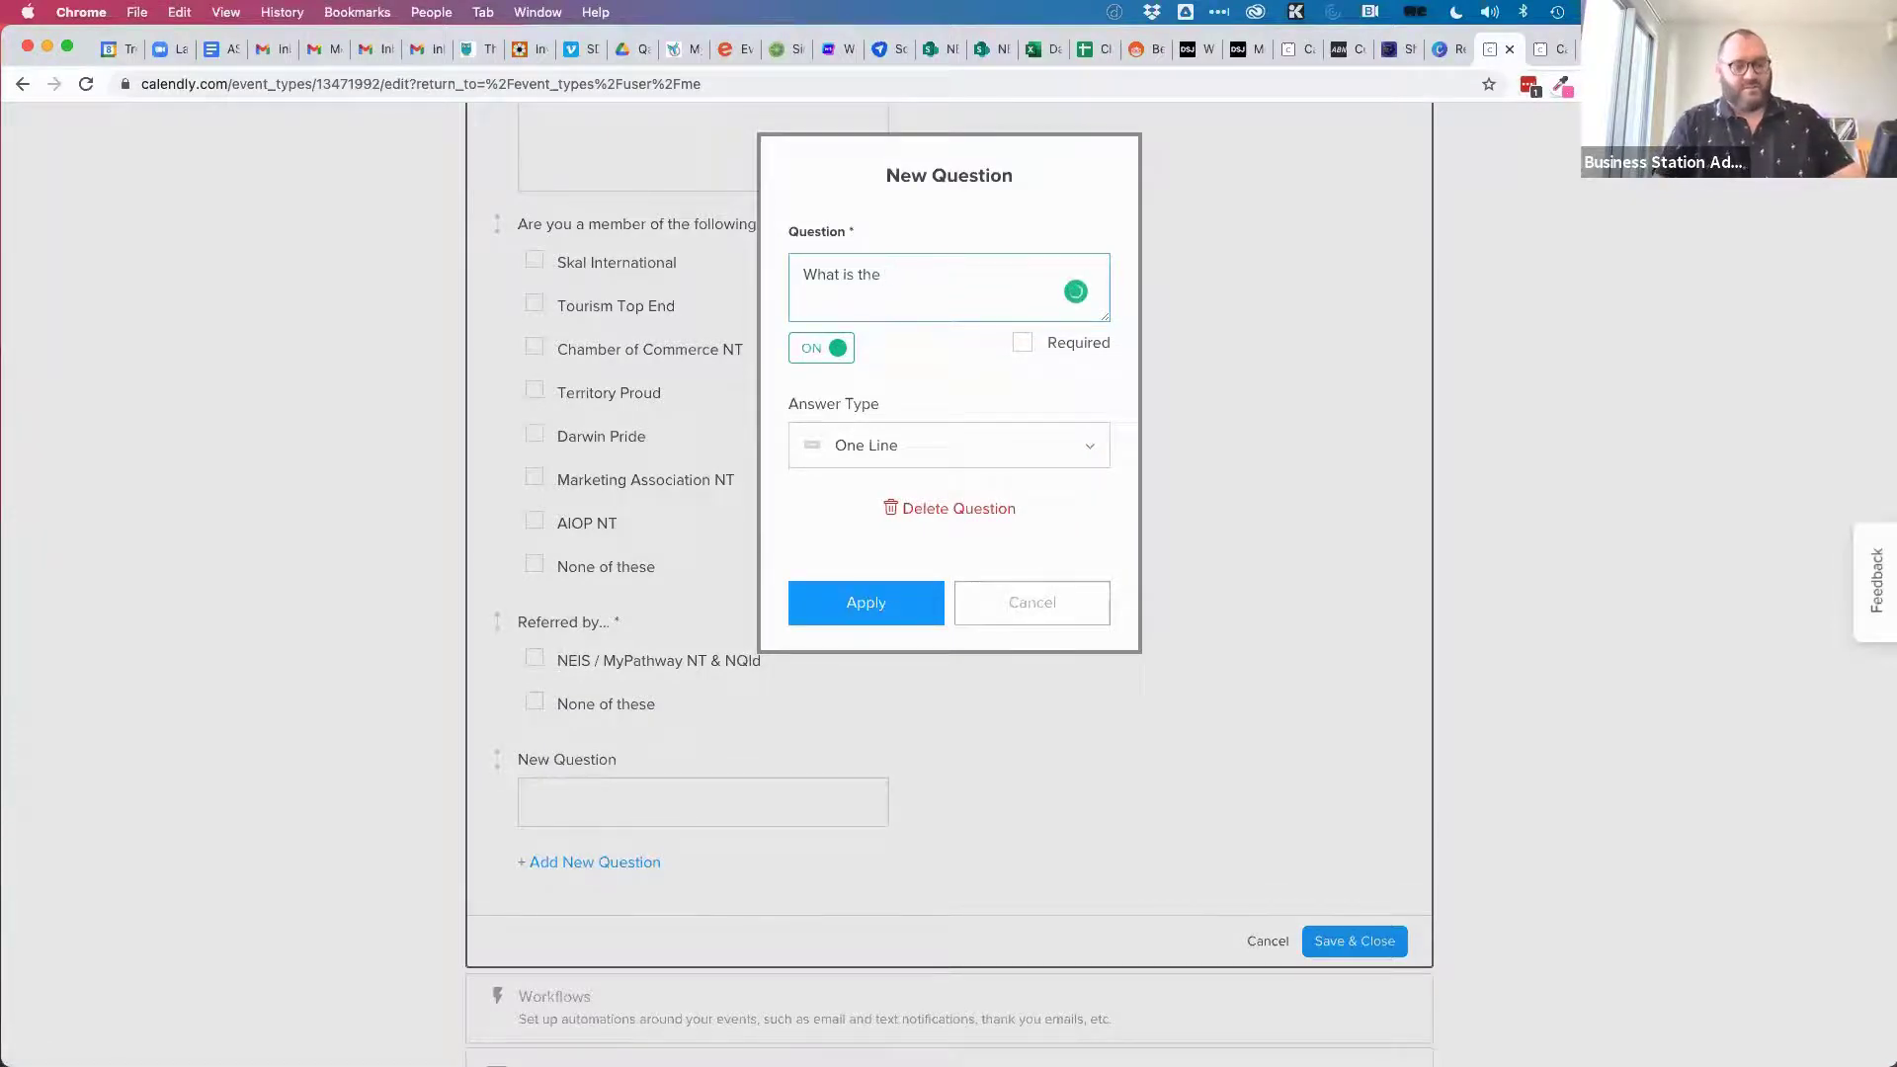
text(address of the service)
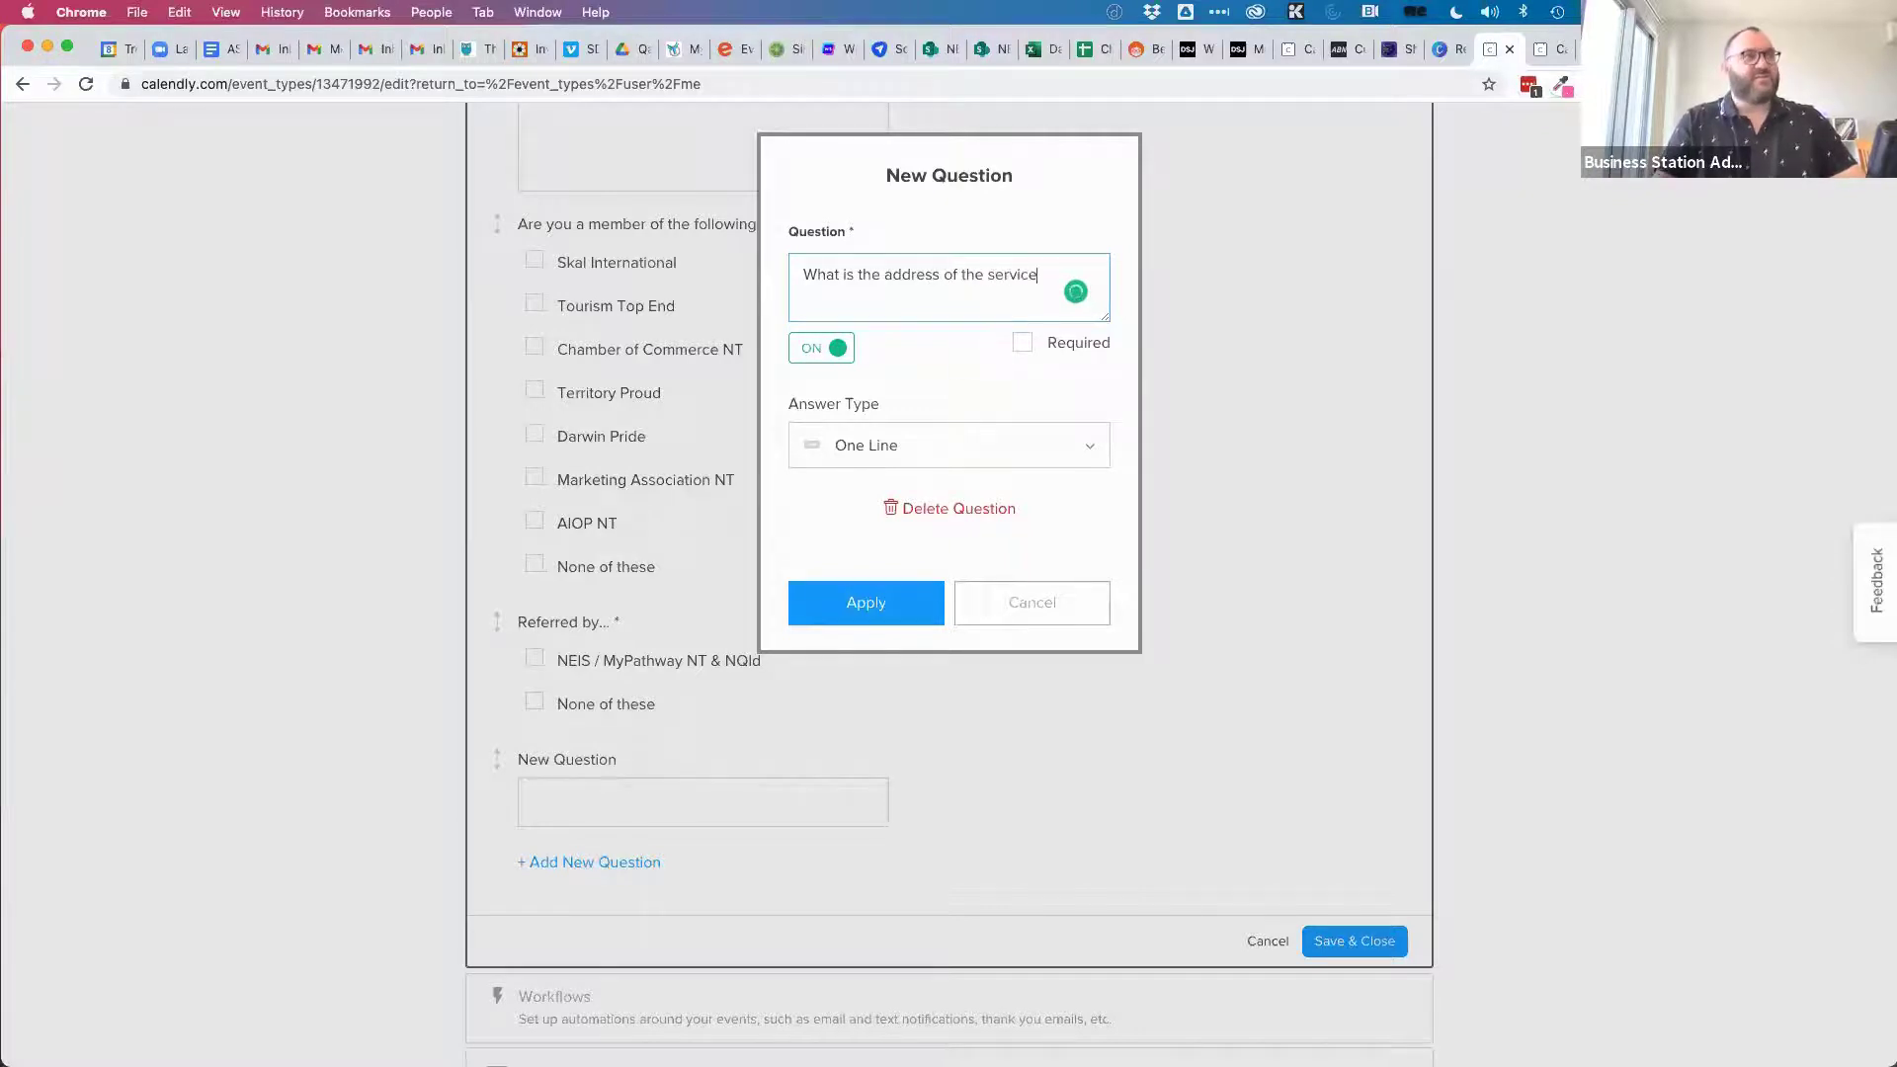
text( required?)
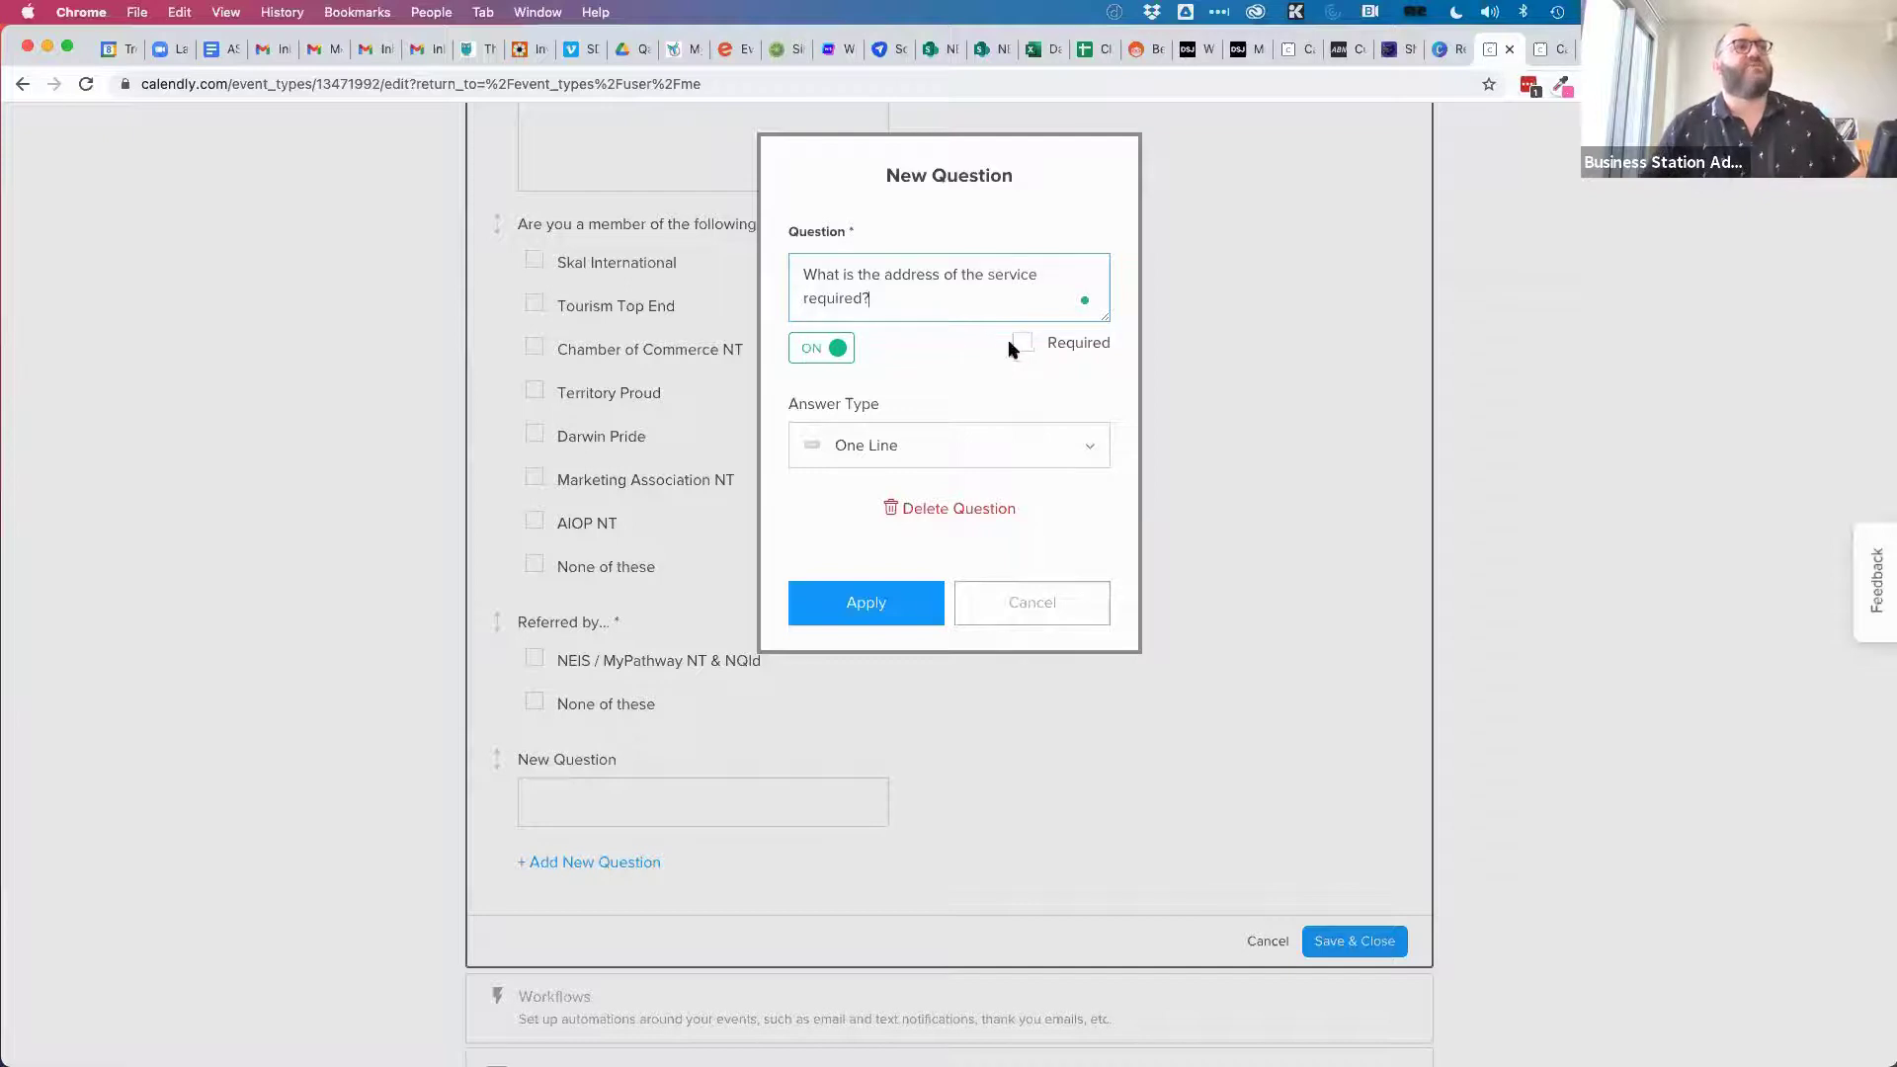
click(1018, 344)
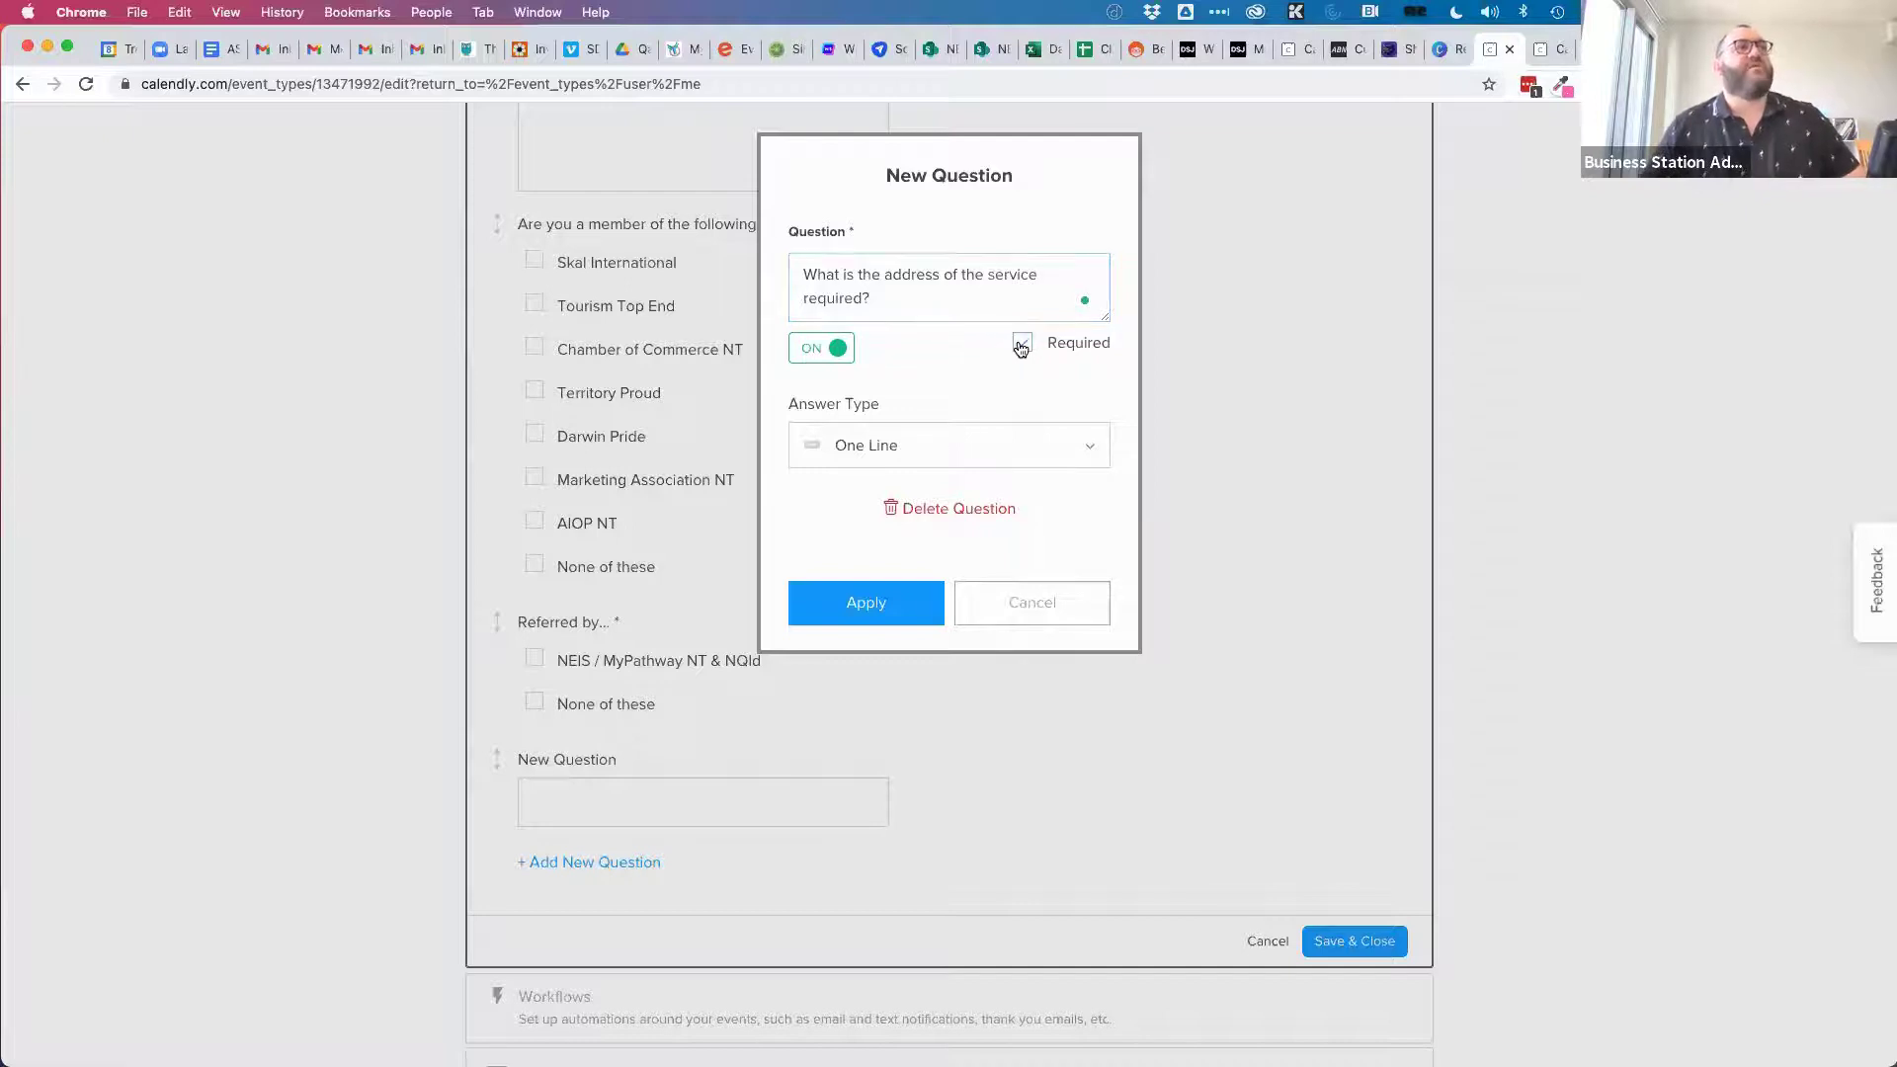
click(889, 449)
click(884, 554)
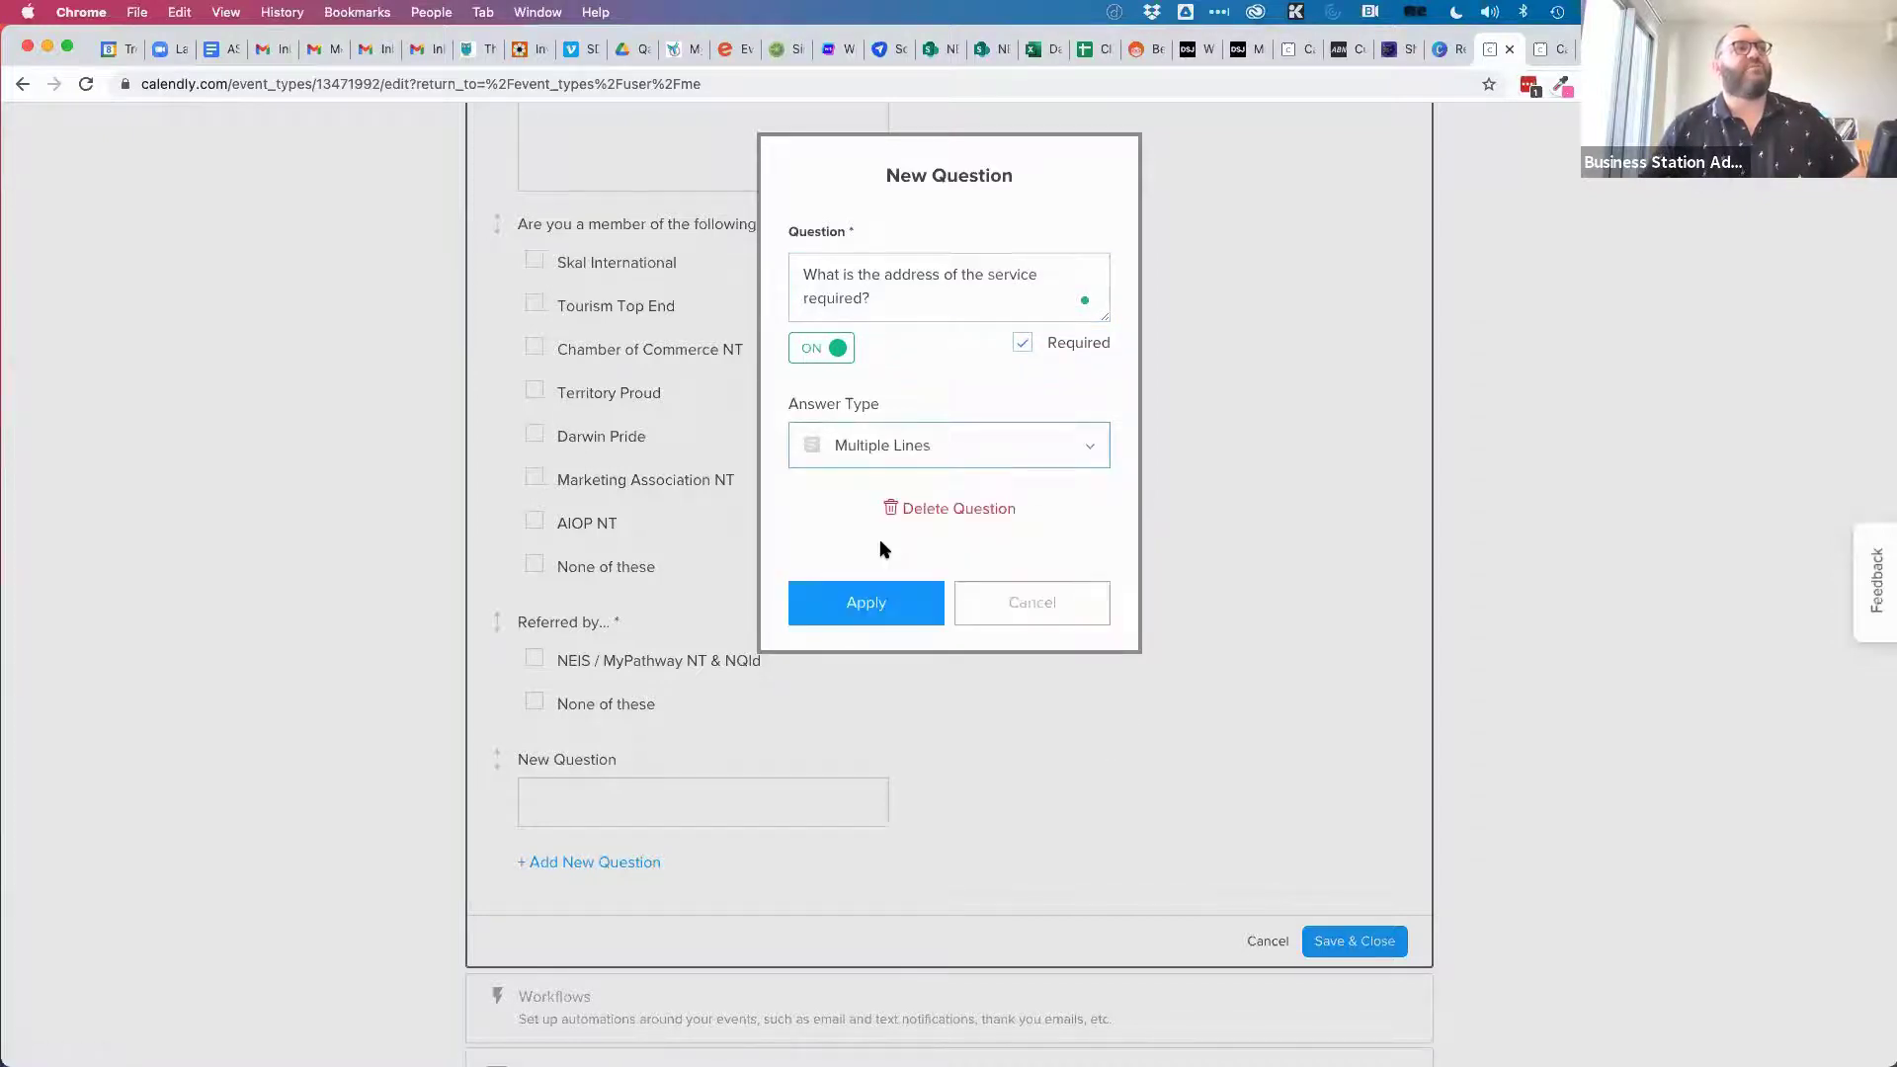
drag(882, 301, 779, 276)
text(Address)
click(869, 600)
click(1366, 991)
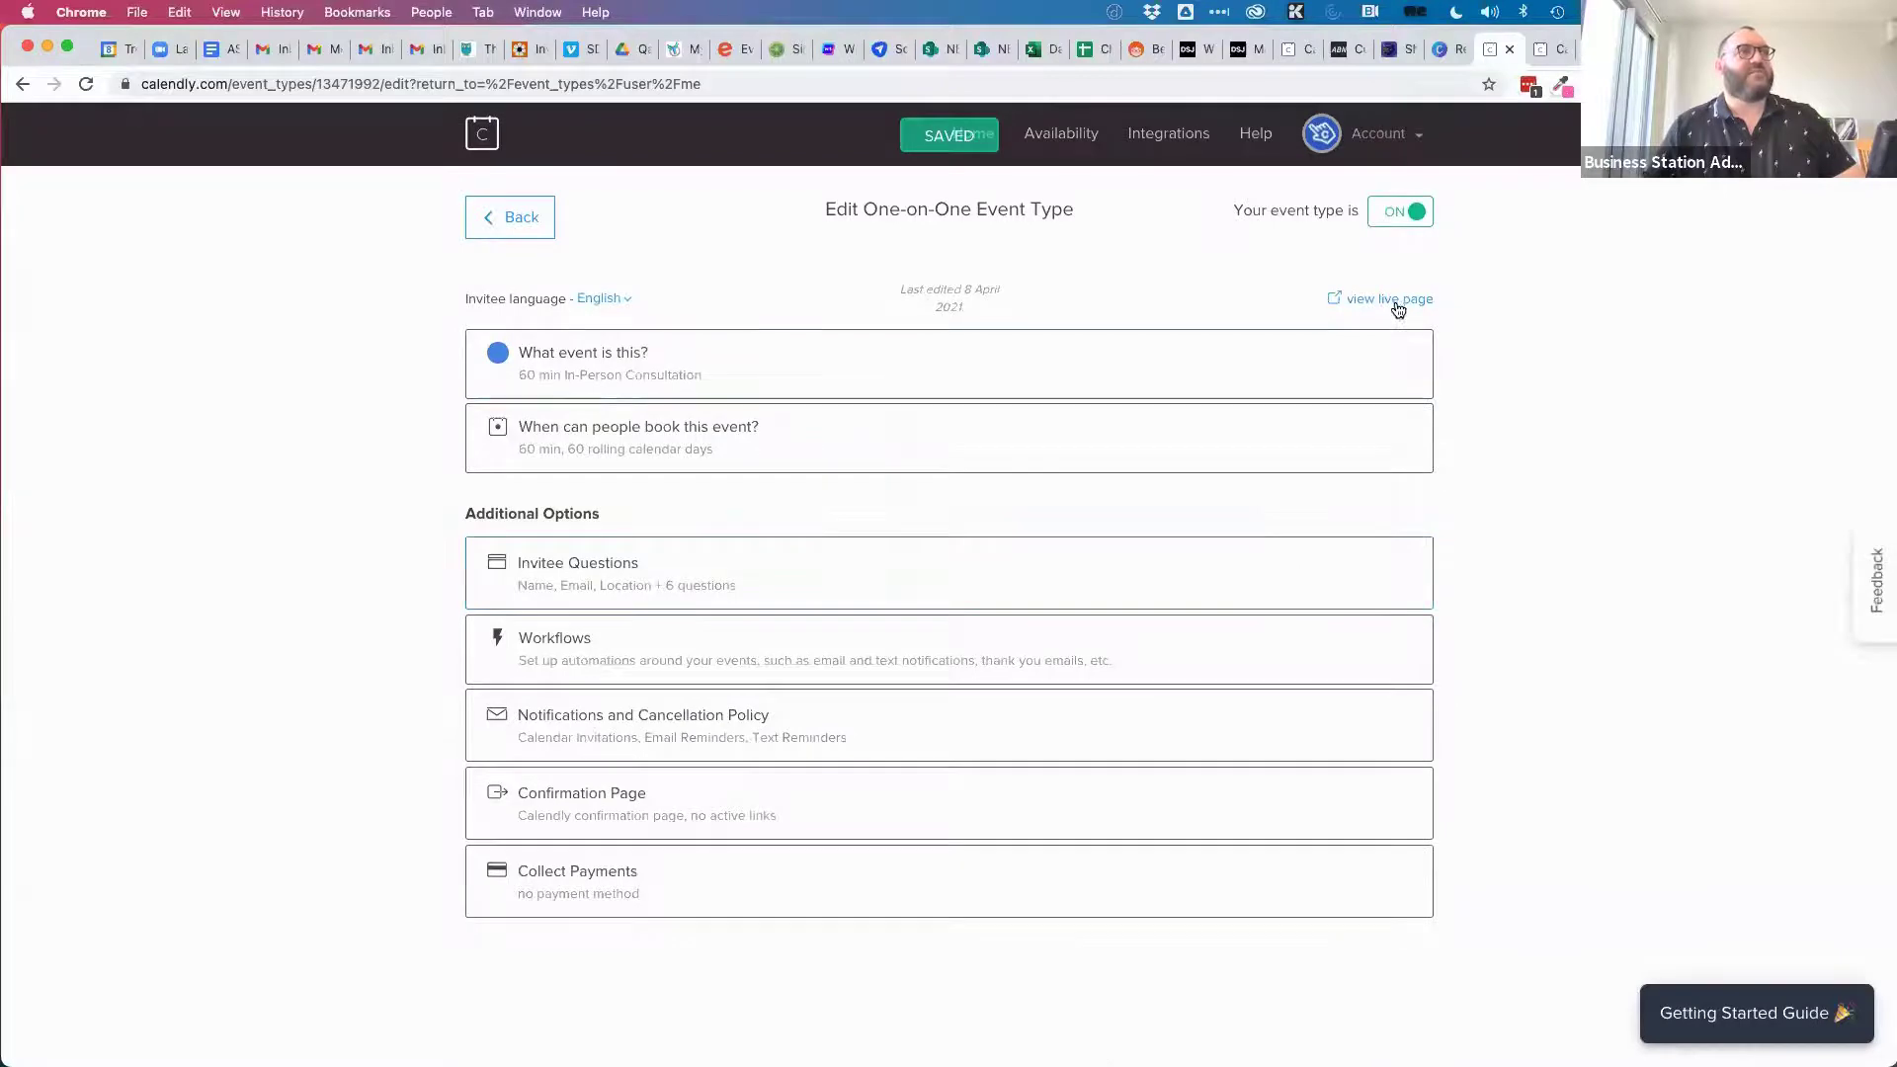
Confirm the live April 20, 4:00pm booking form shows the Address question, then close the preview.
click(1383, 299)
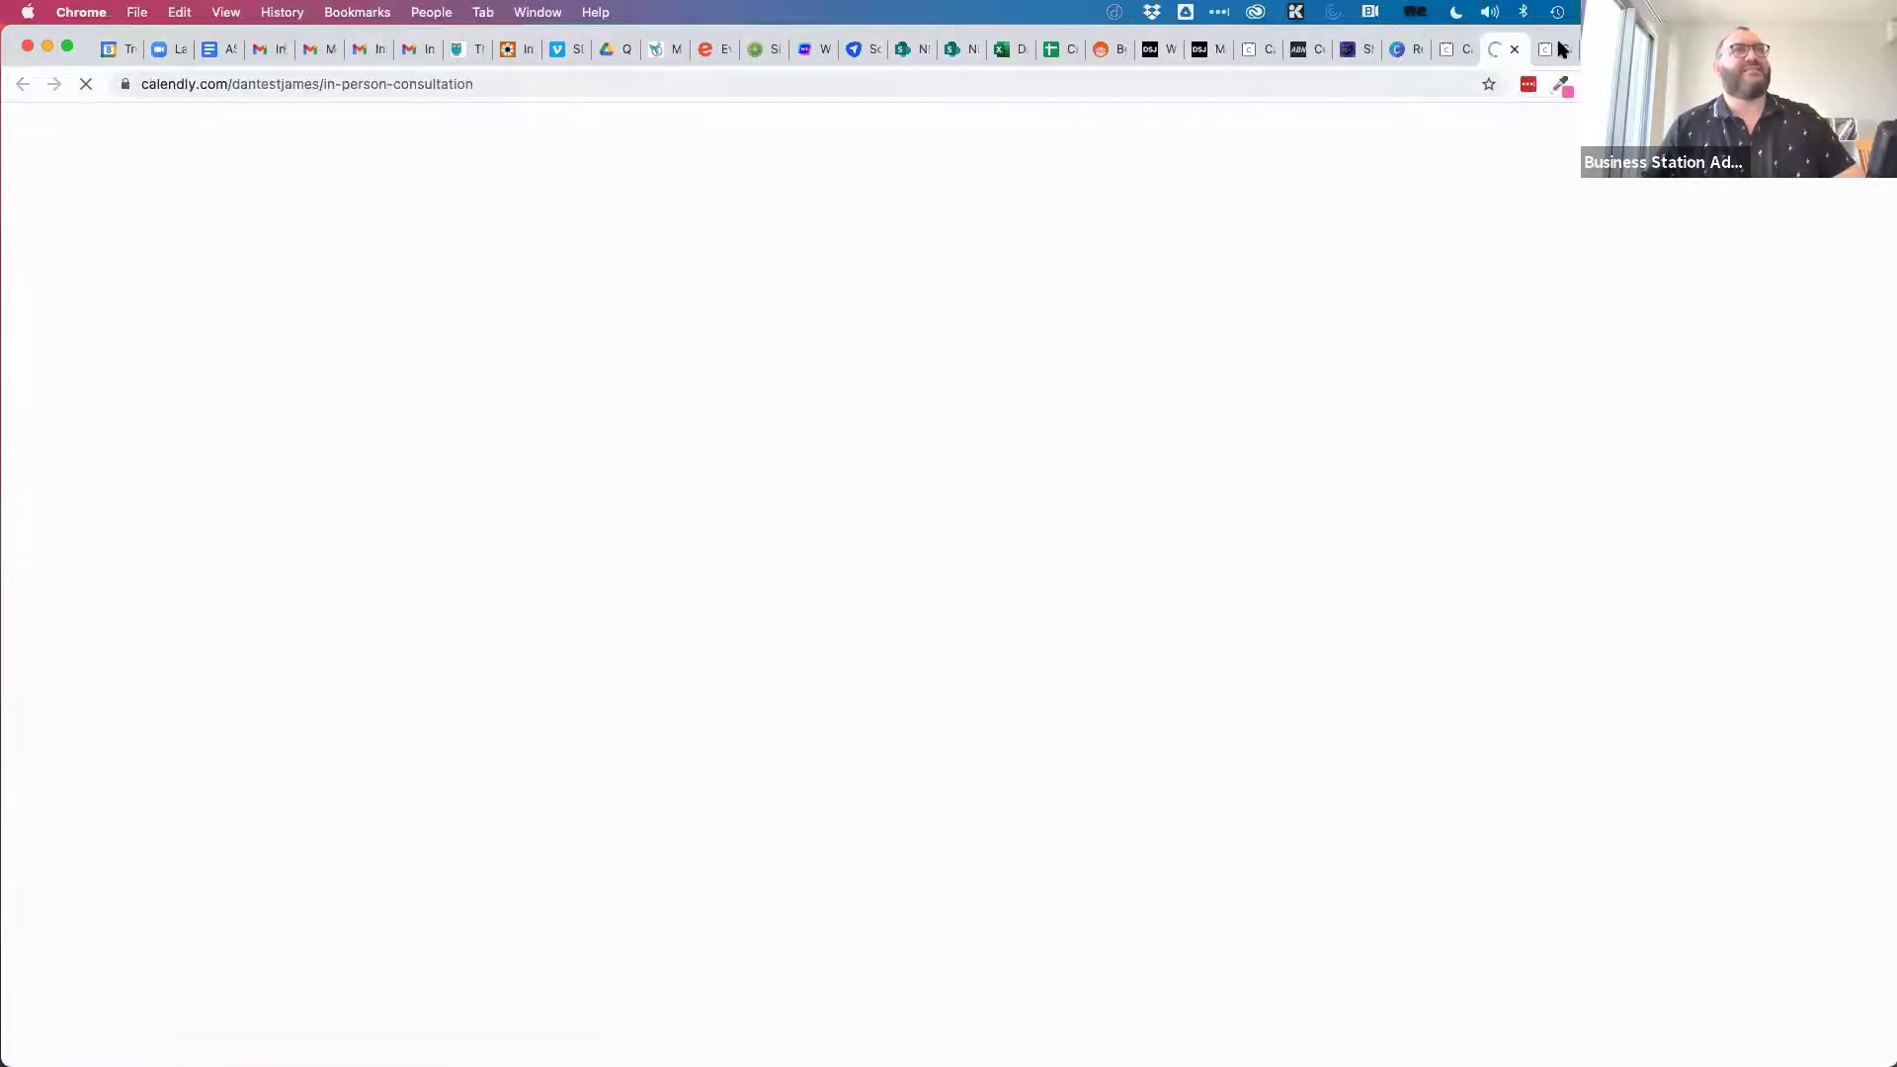
key(super+w)
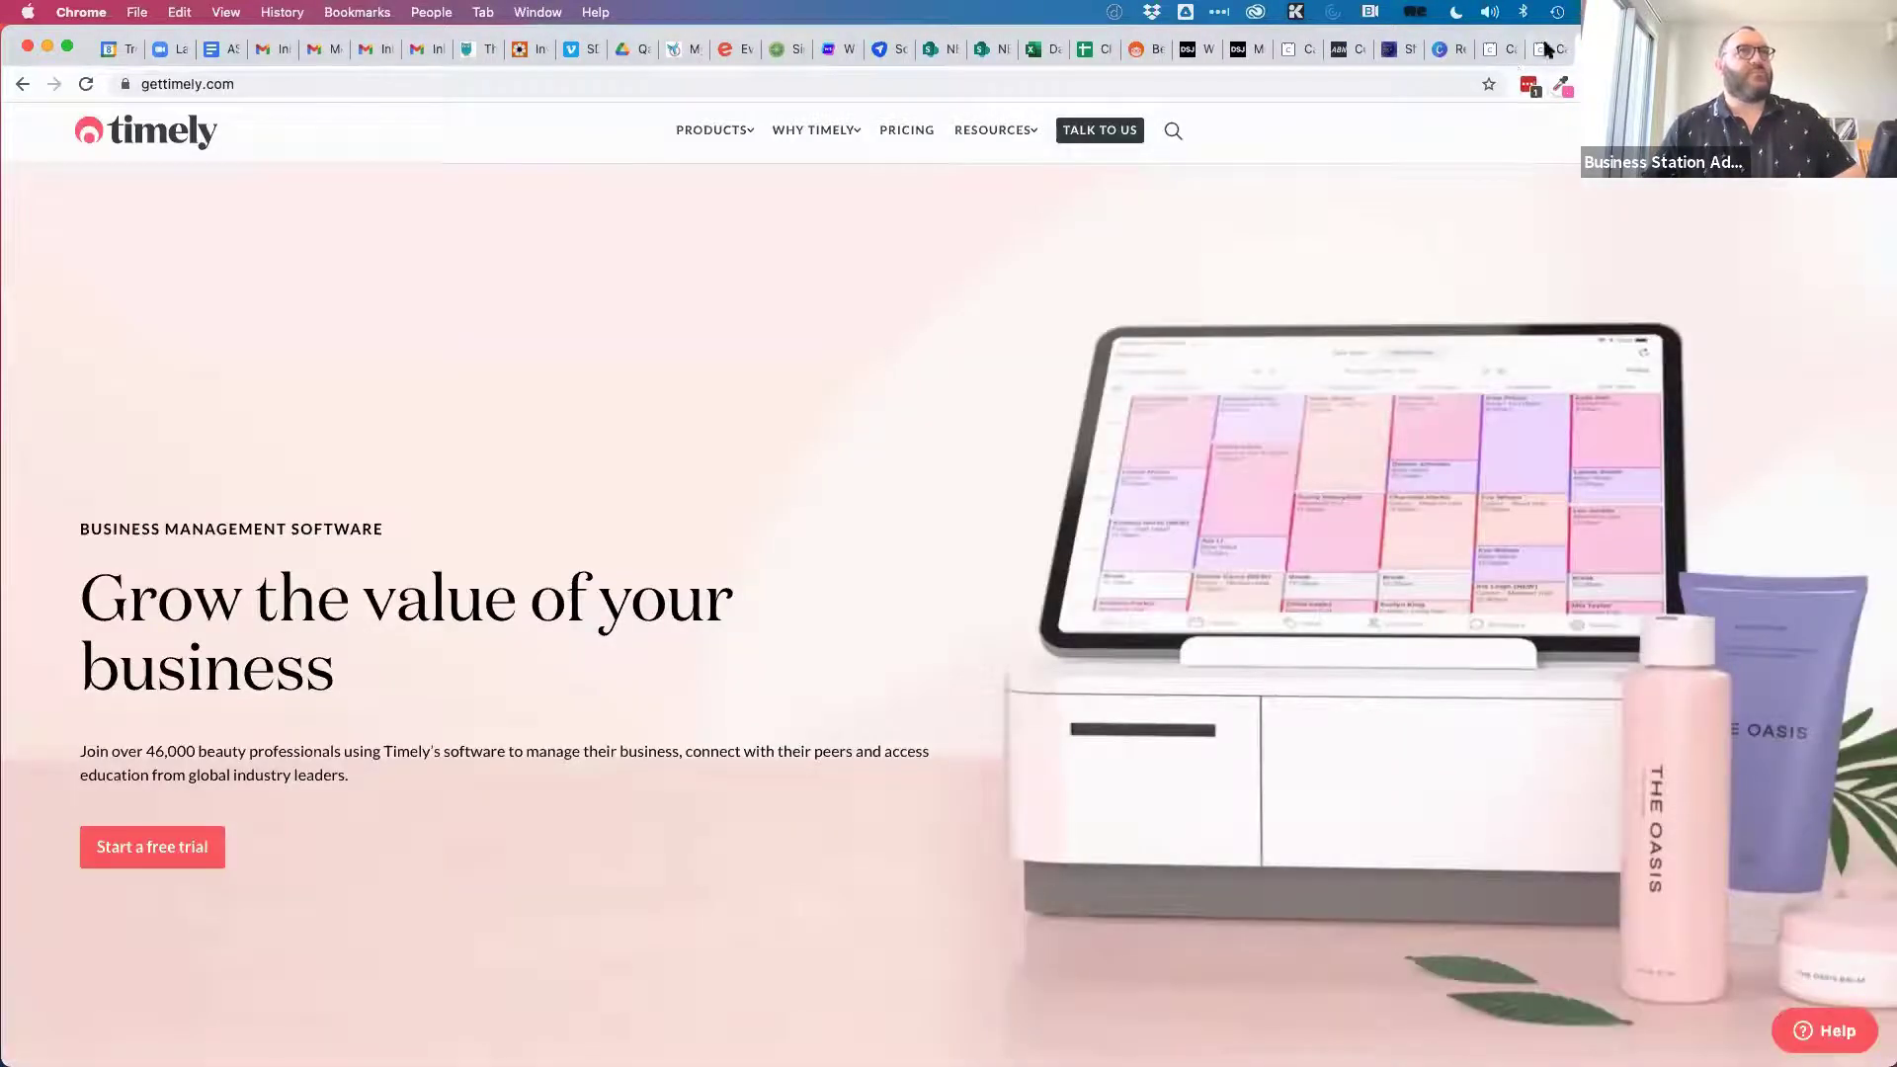
click(1548, 50)
click(1041, 500)
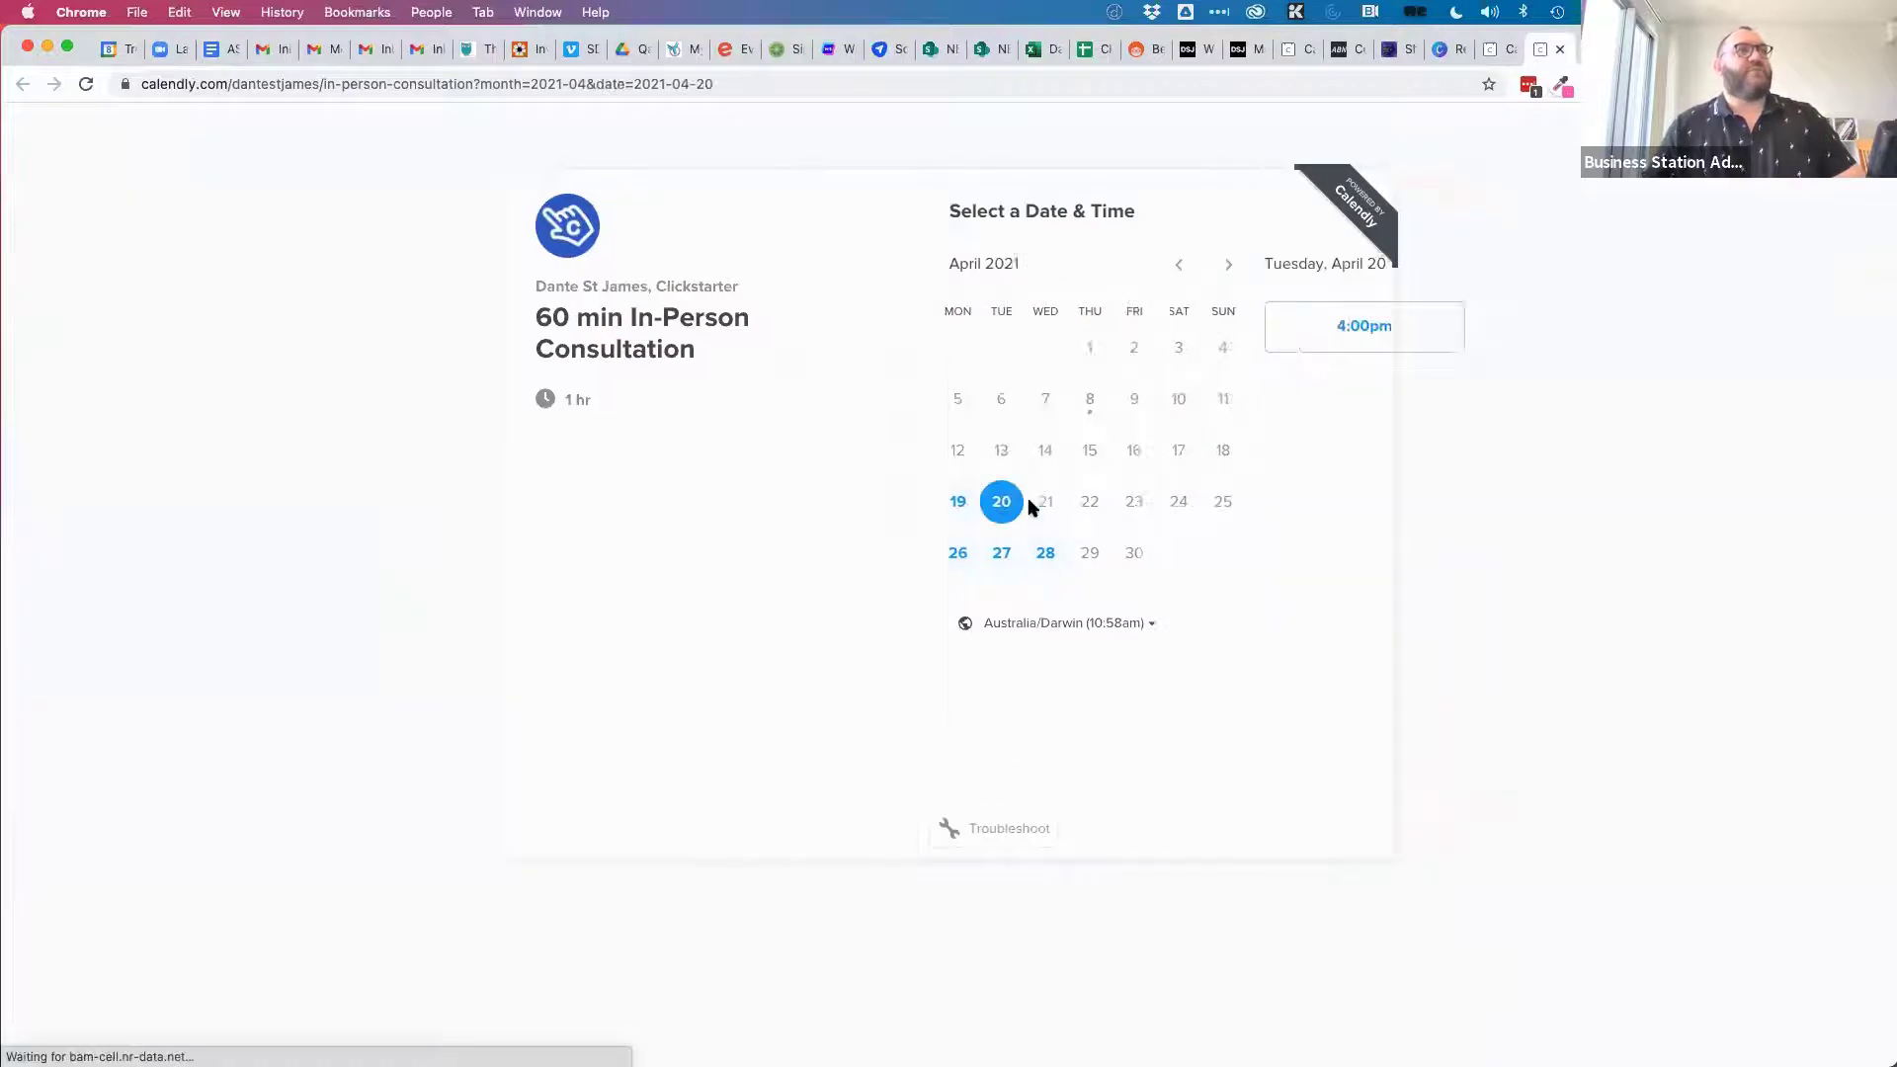
click(1368, 314)
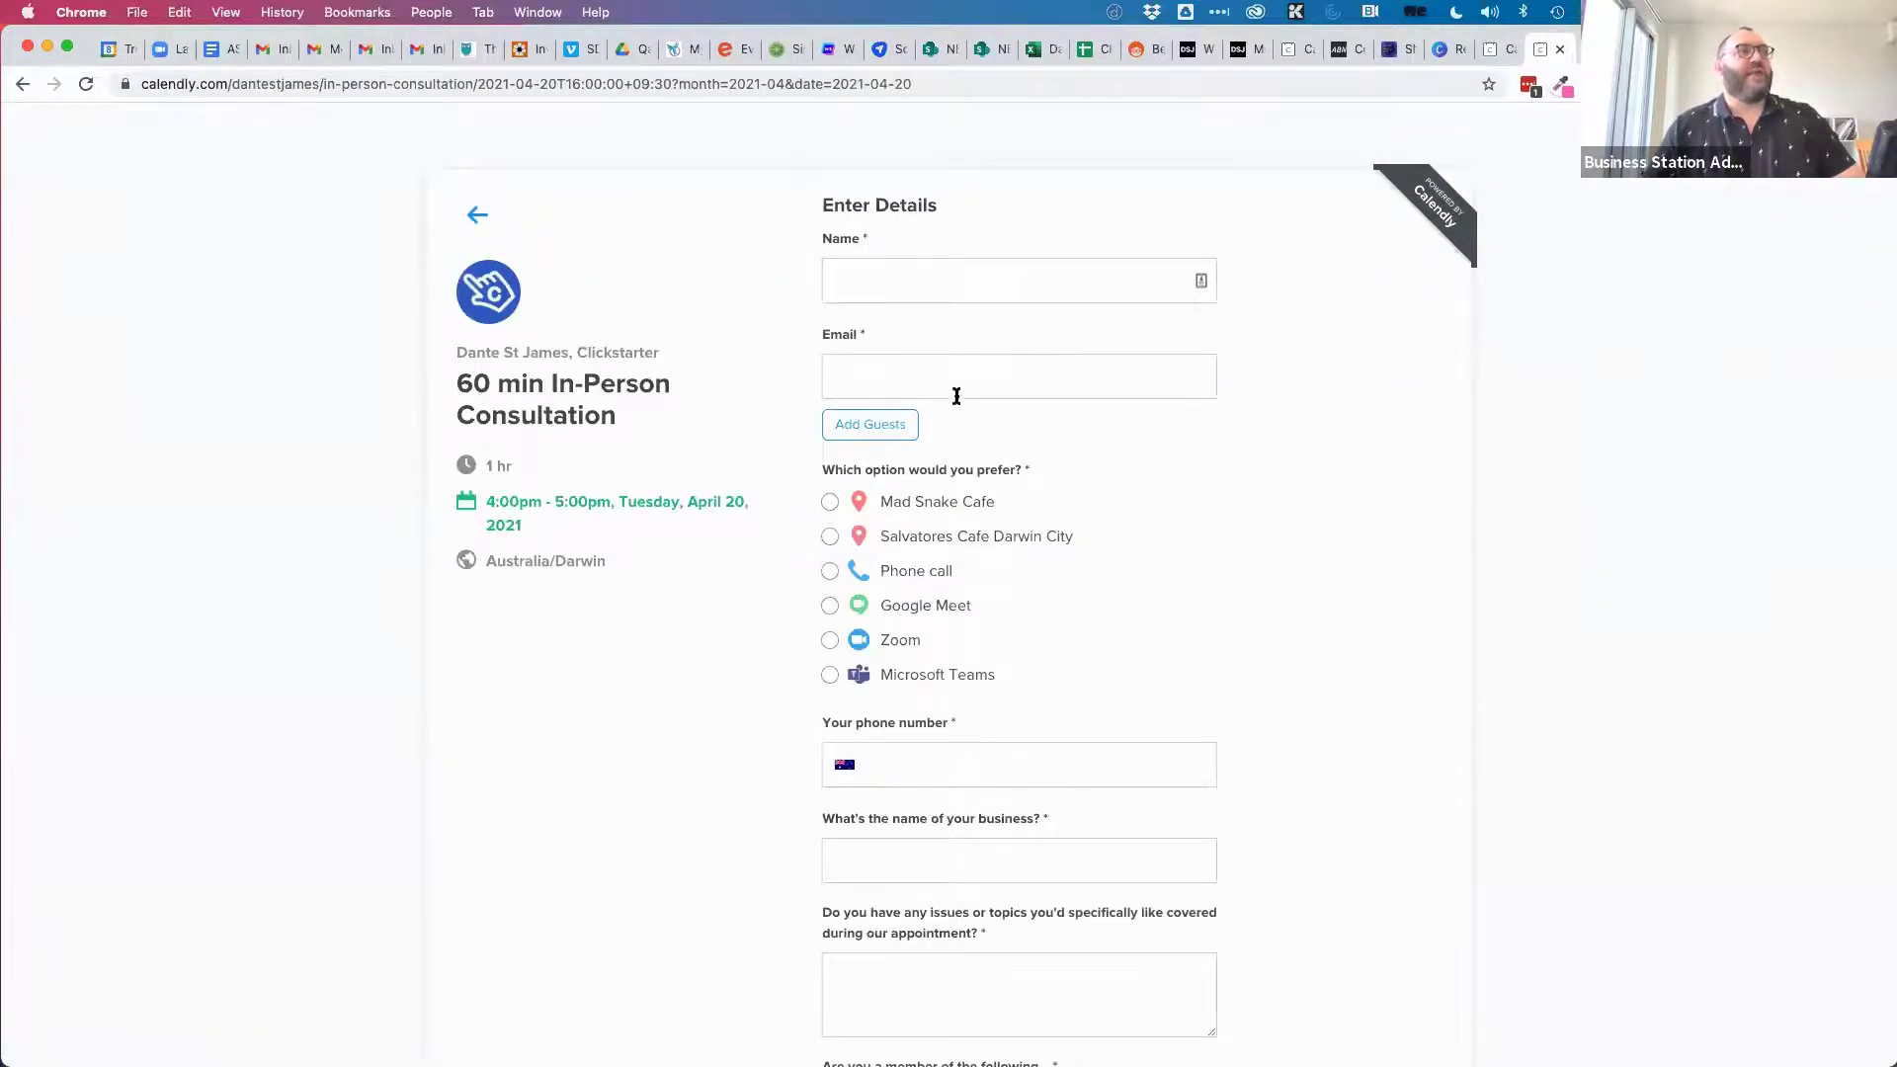
scroll(1220, 665, down, 3)
scroll(1038, 728, down, 10)
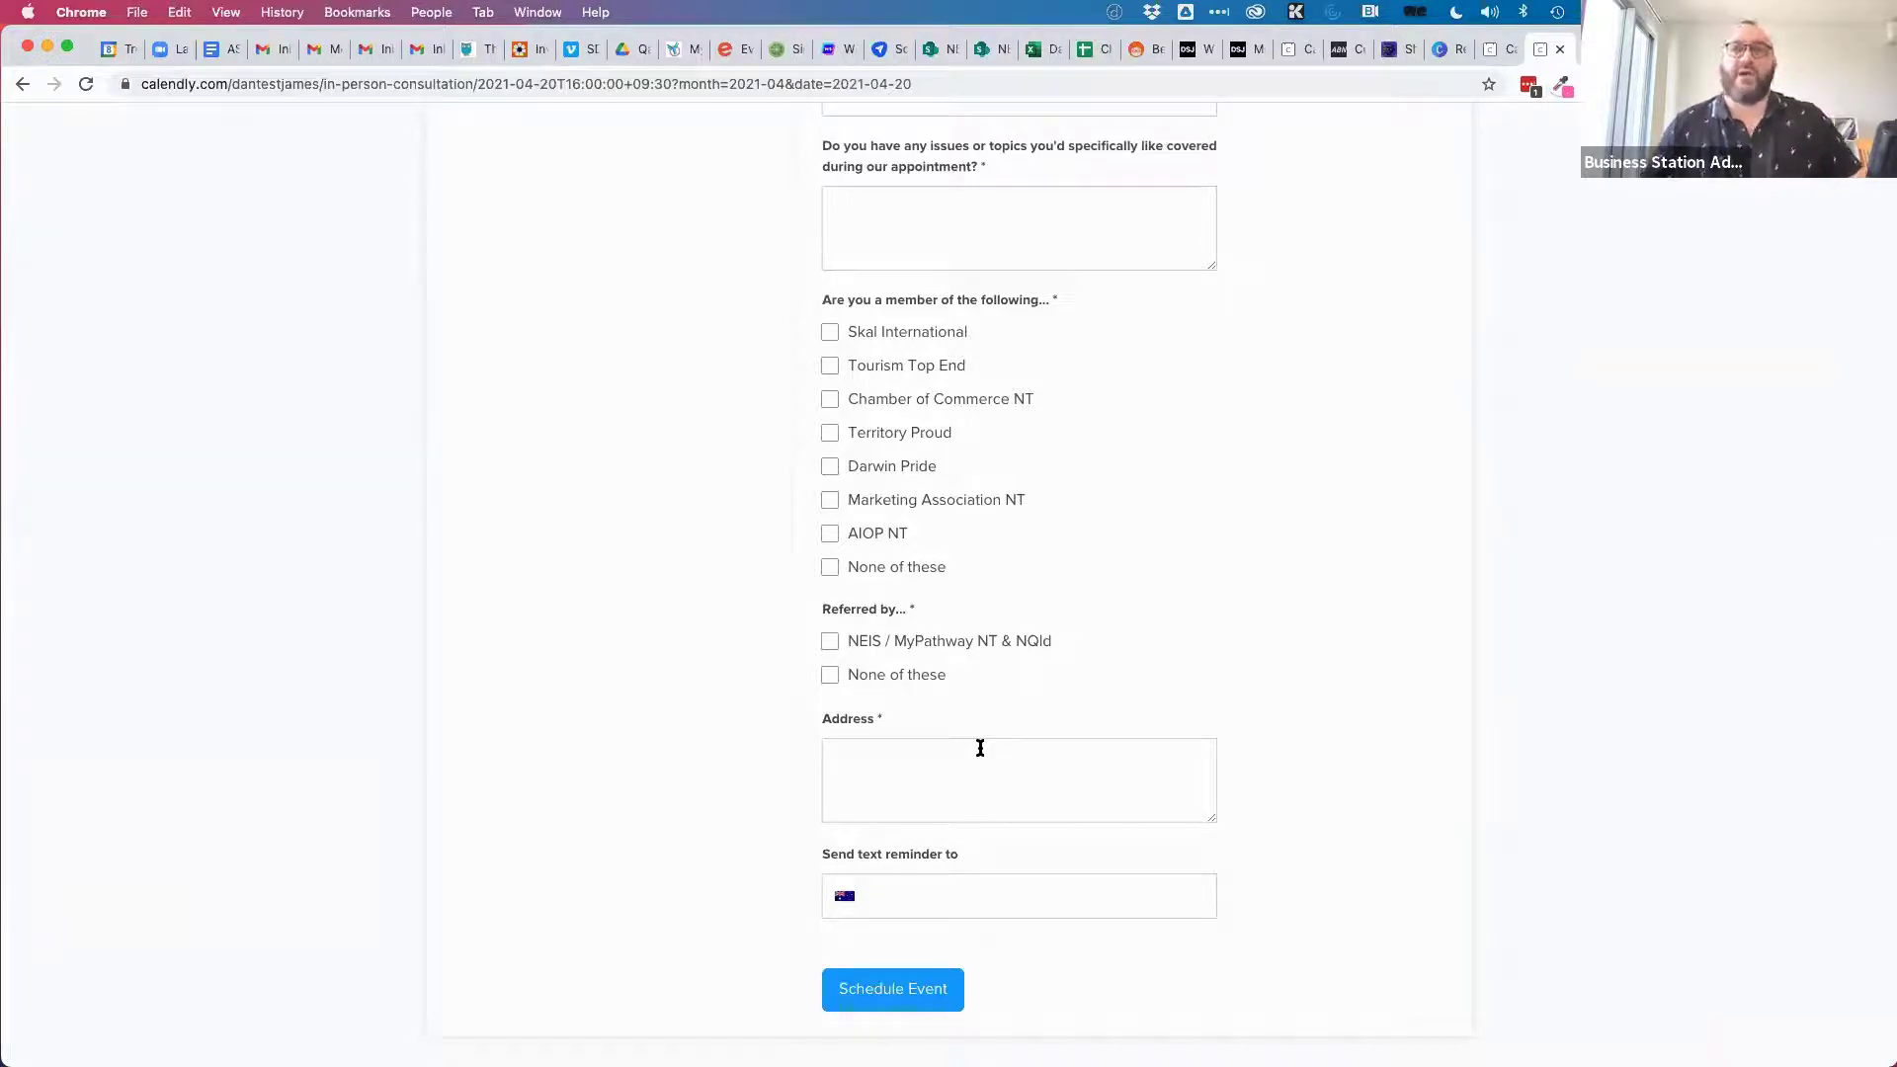
scroll(1235, 559, up, 8)
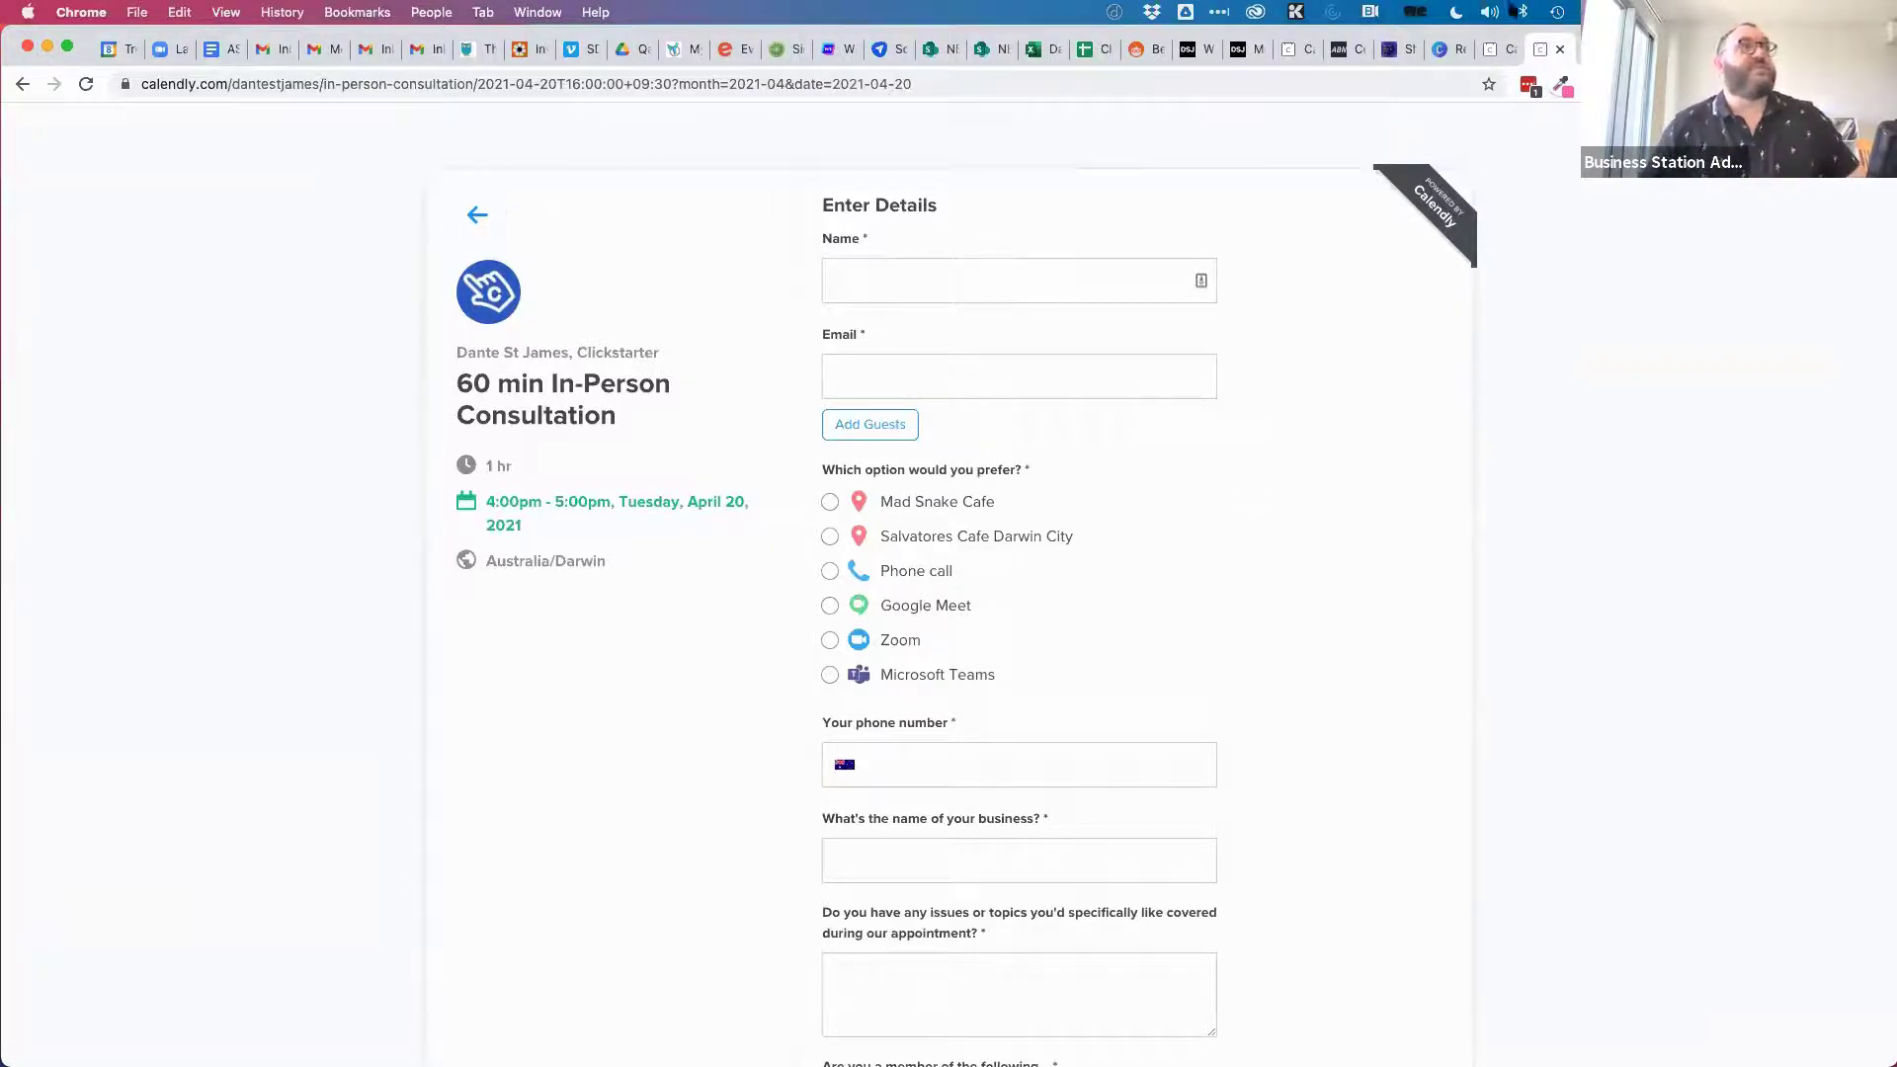
click(1501, 52)
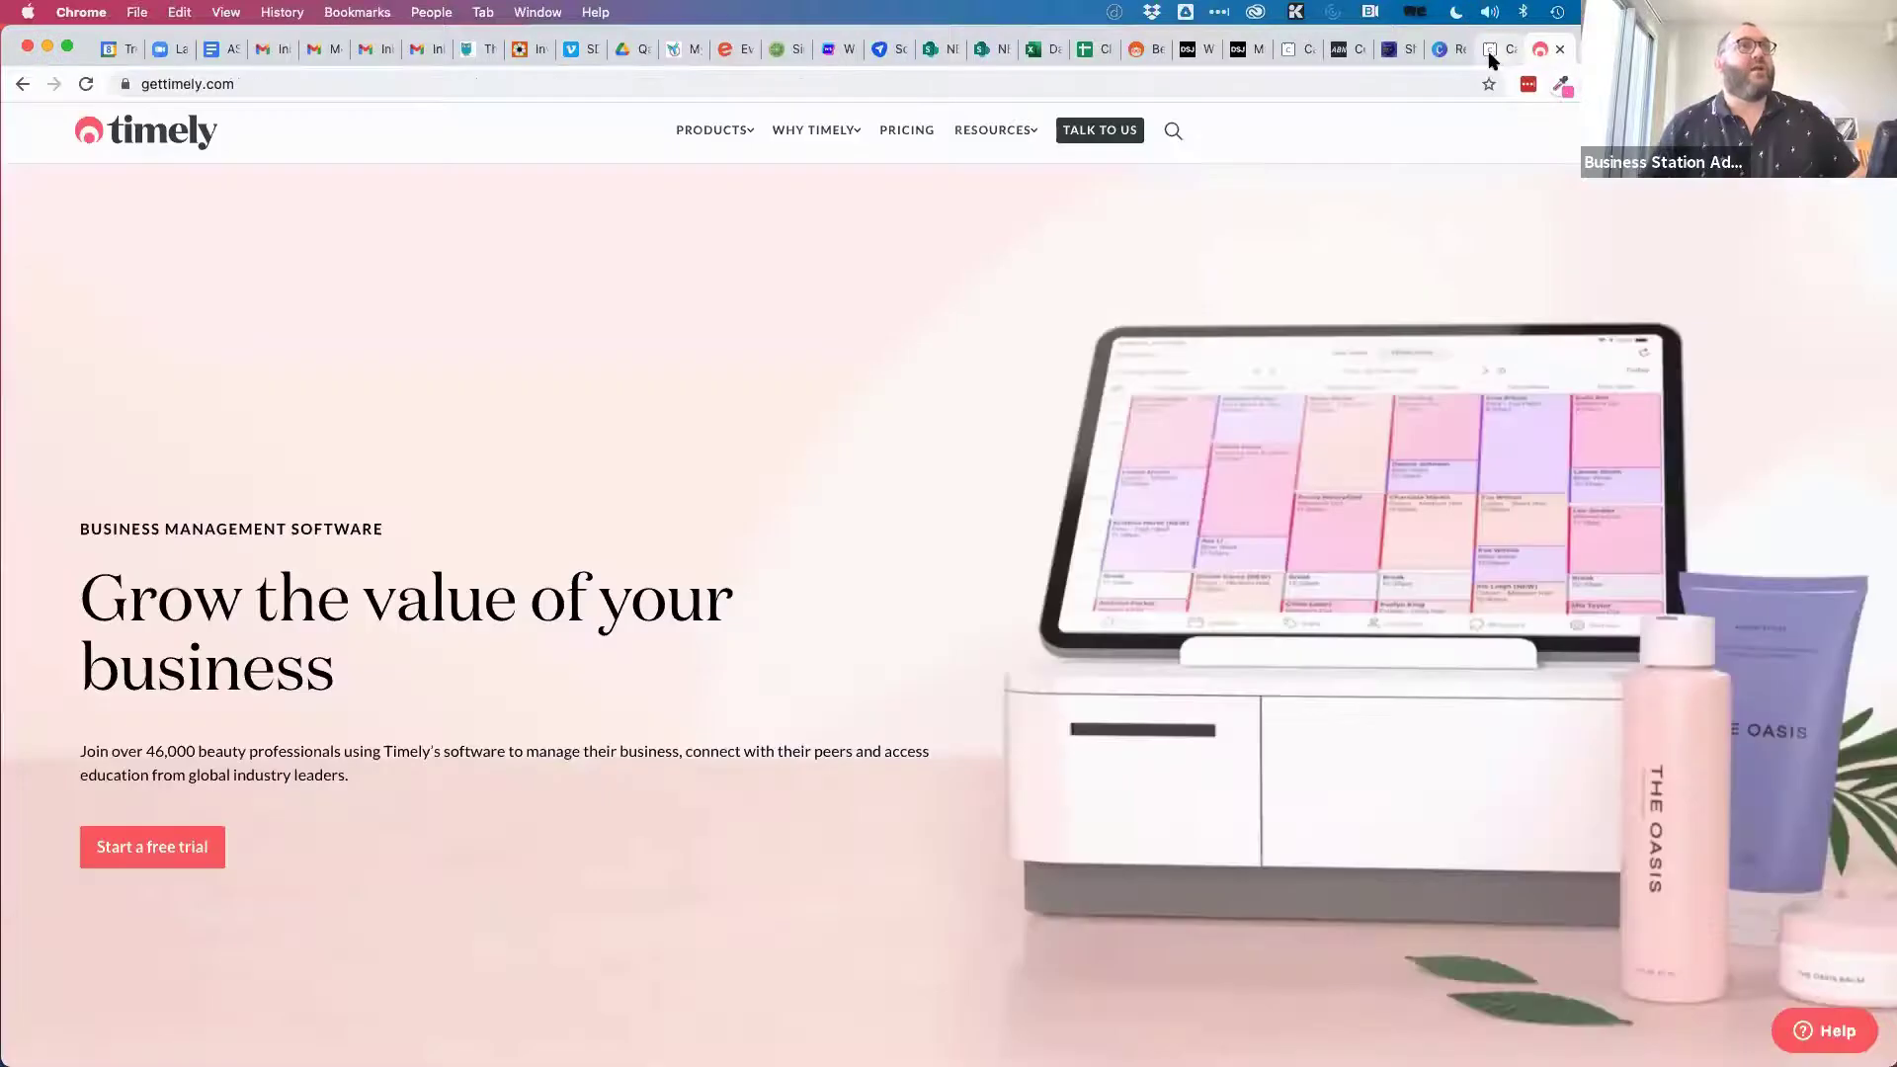
key(ctrl+w)
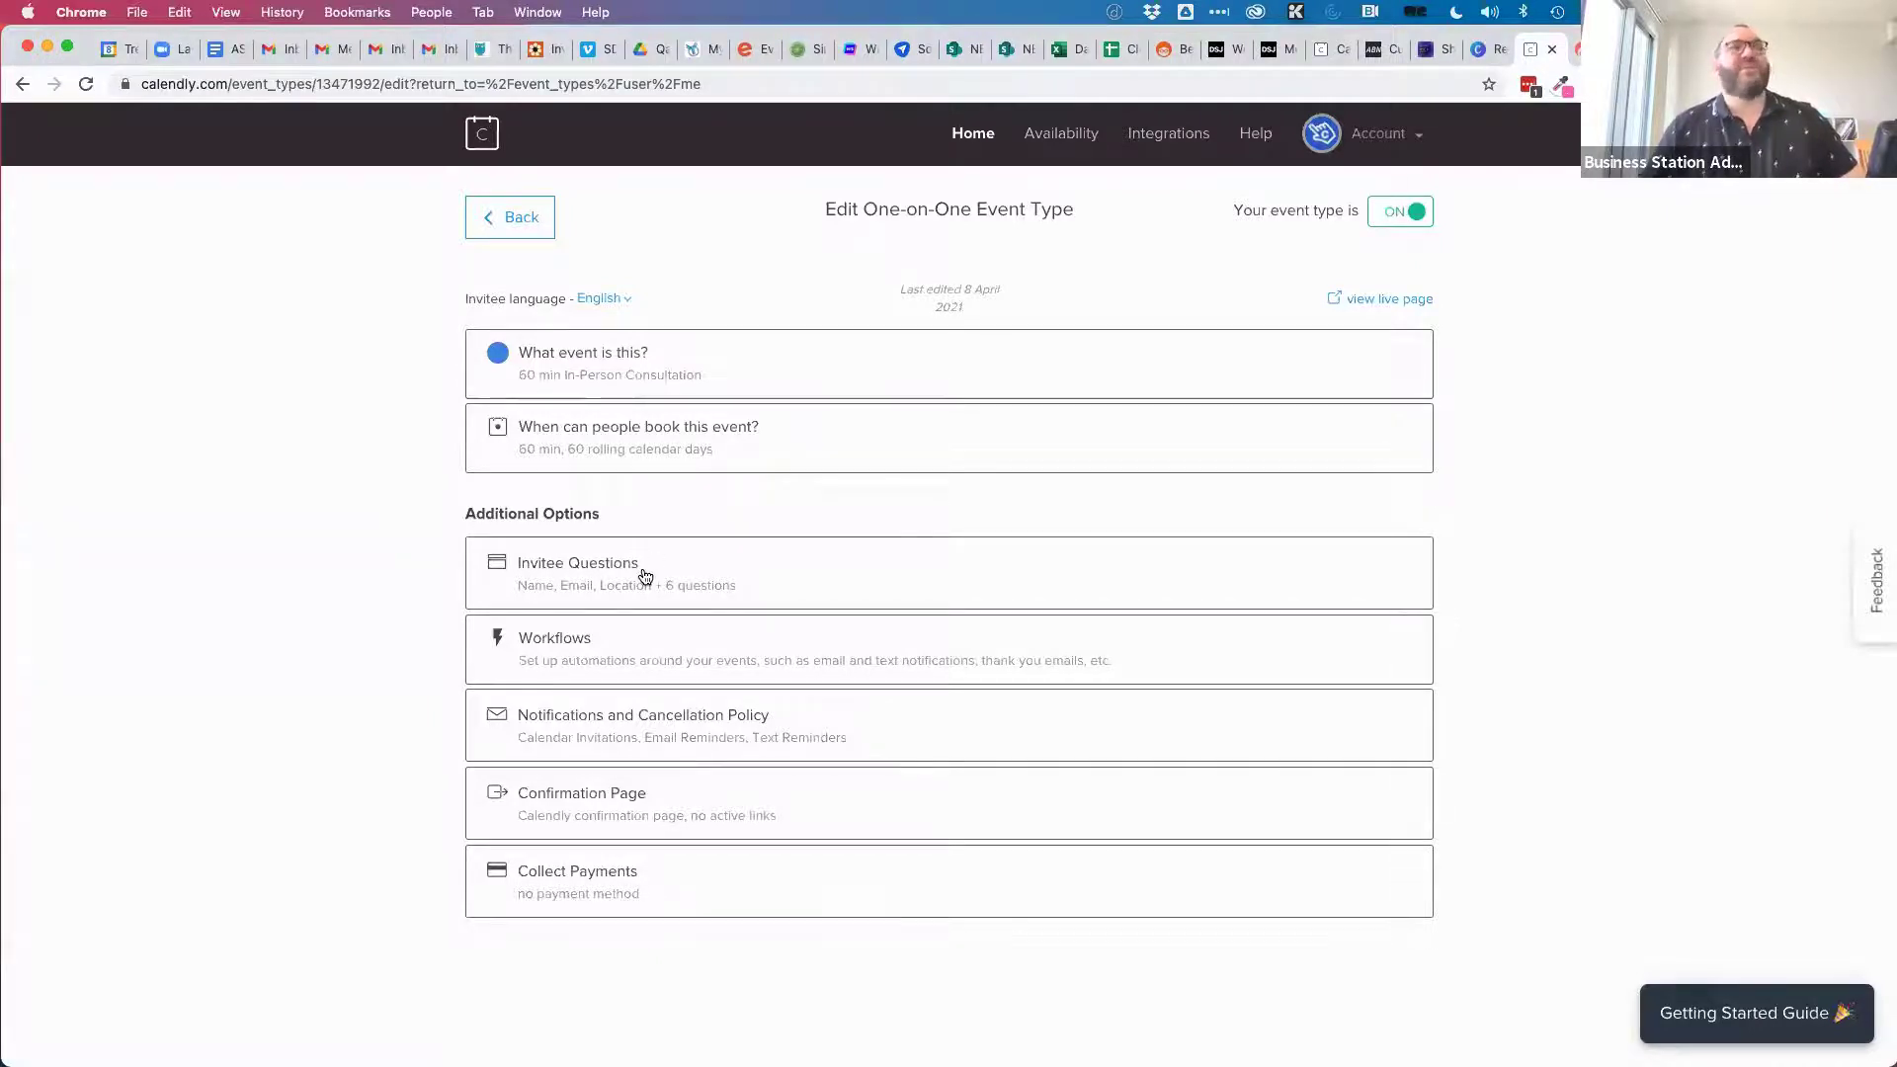
Remove the Mad Snake Cafe location from the event's locations.
click(630, 445)
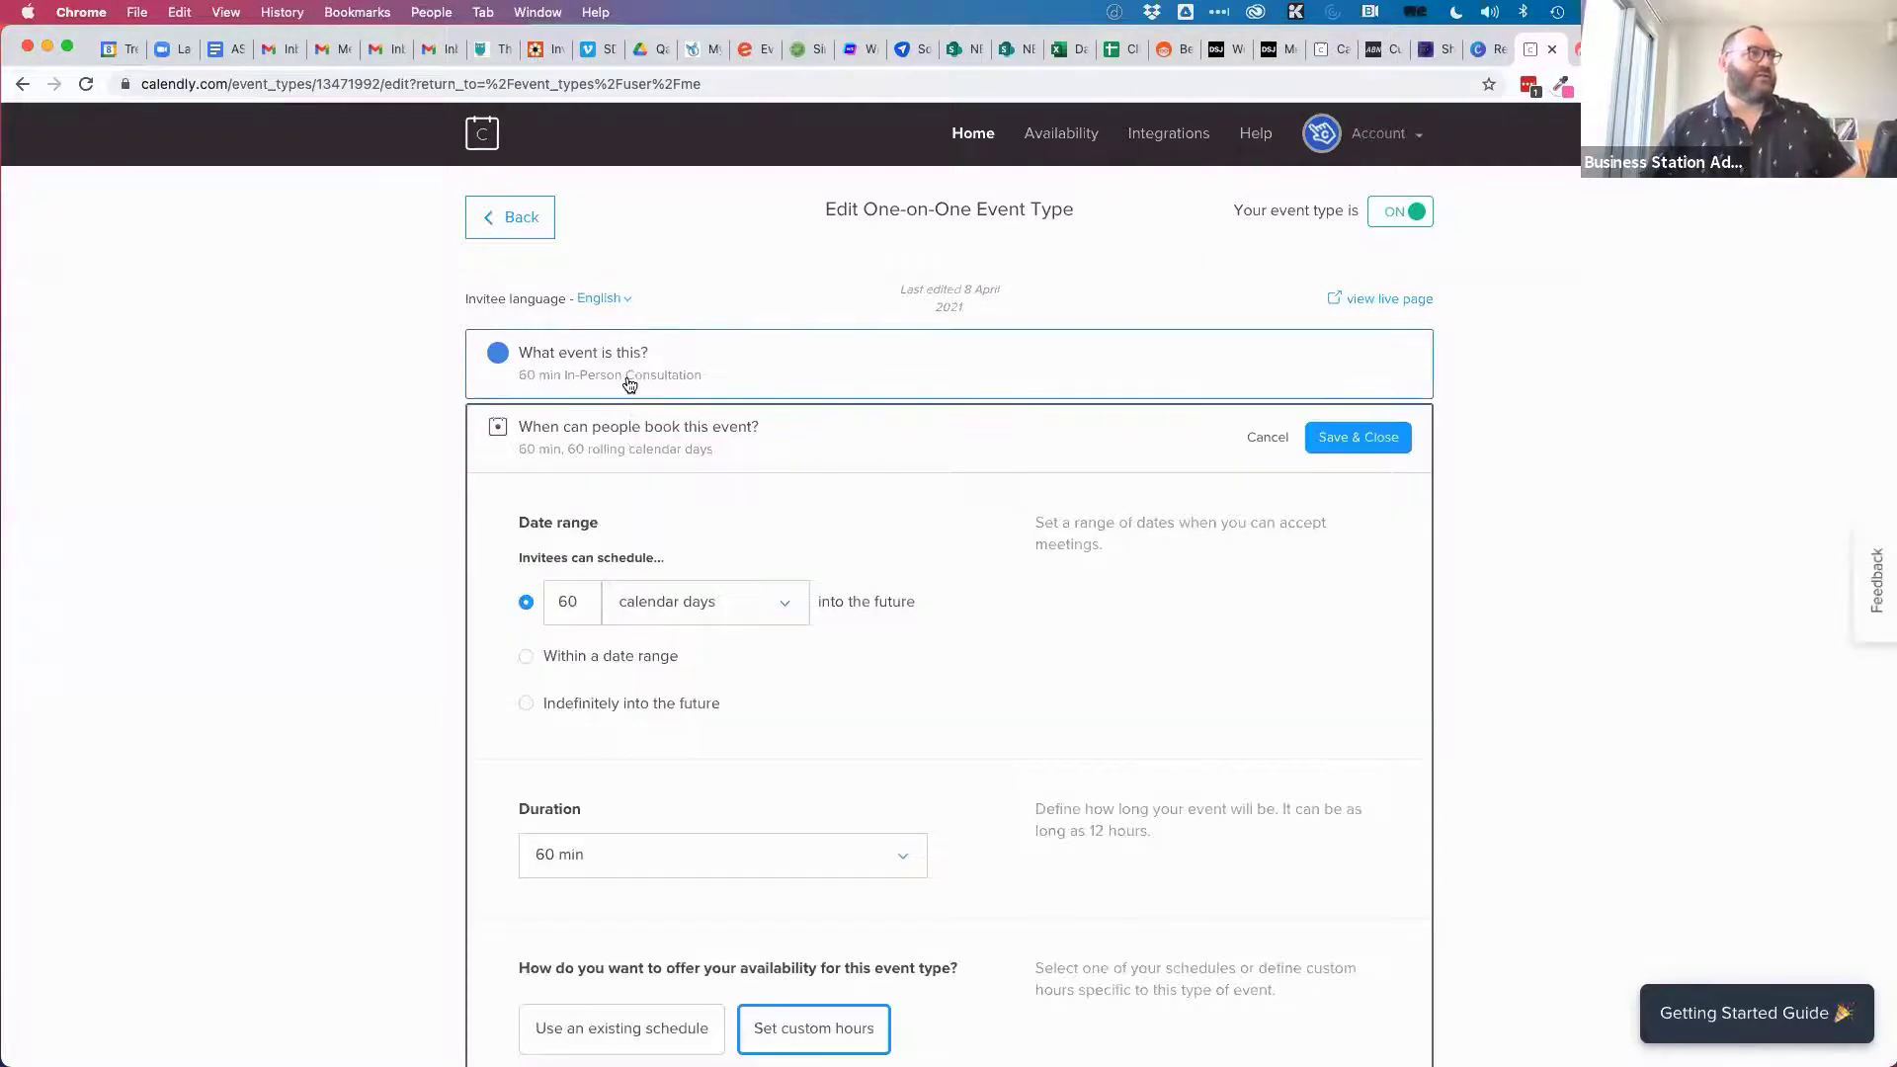
click(608, 390)
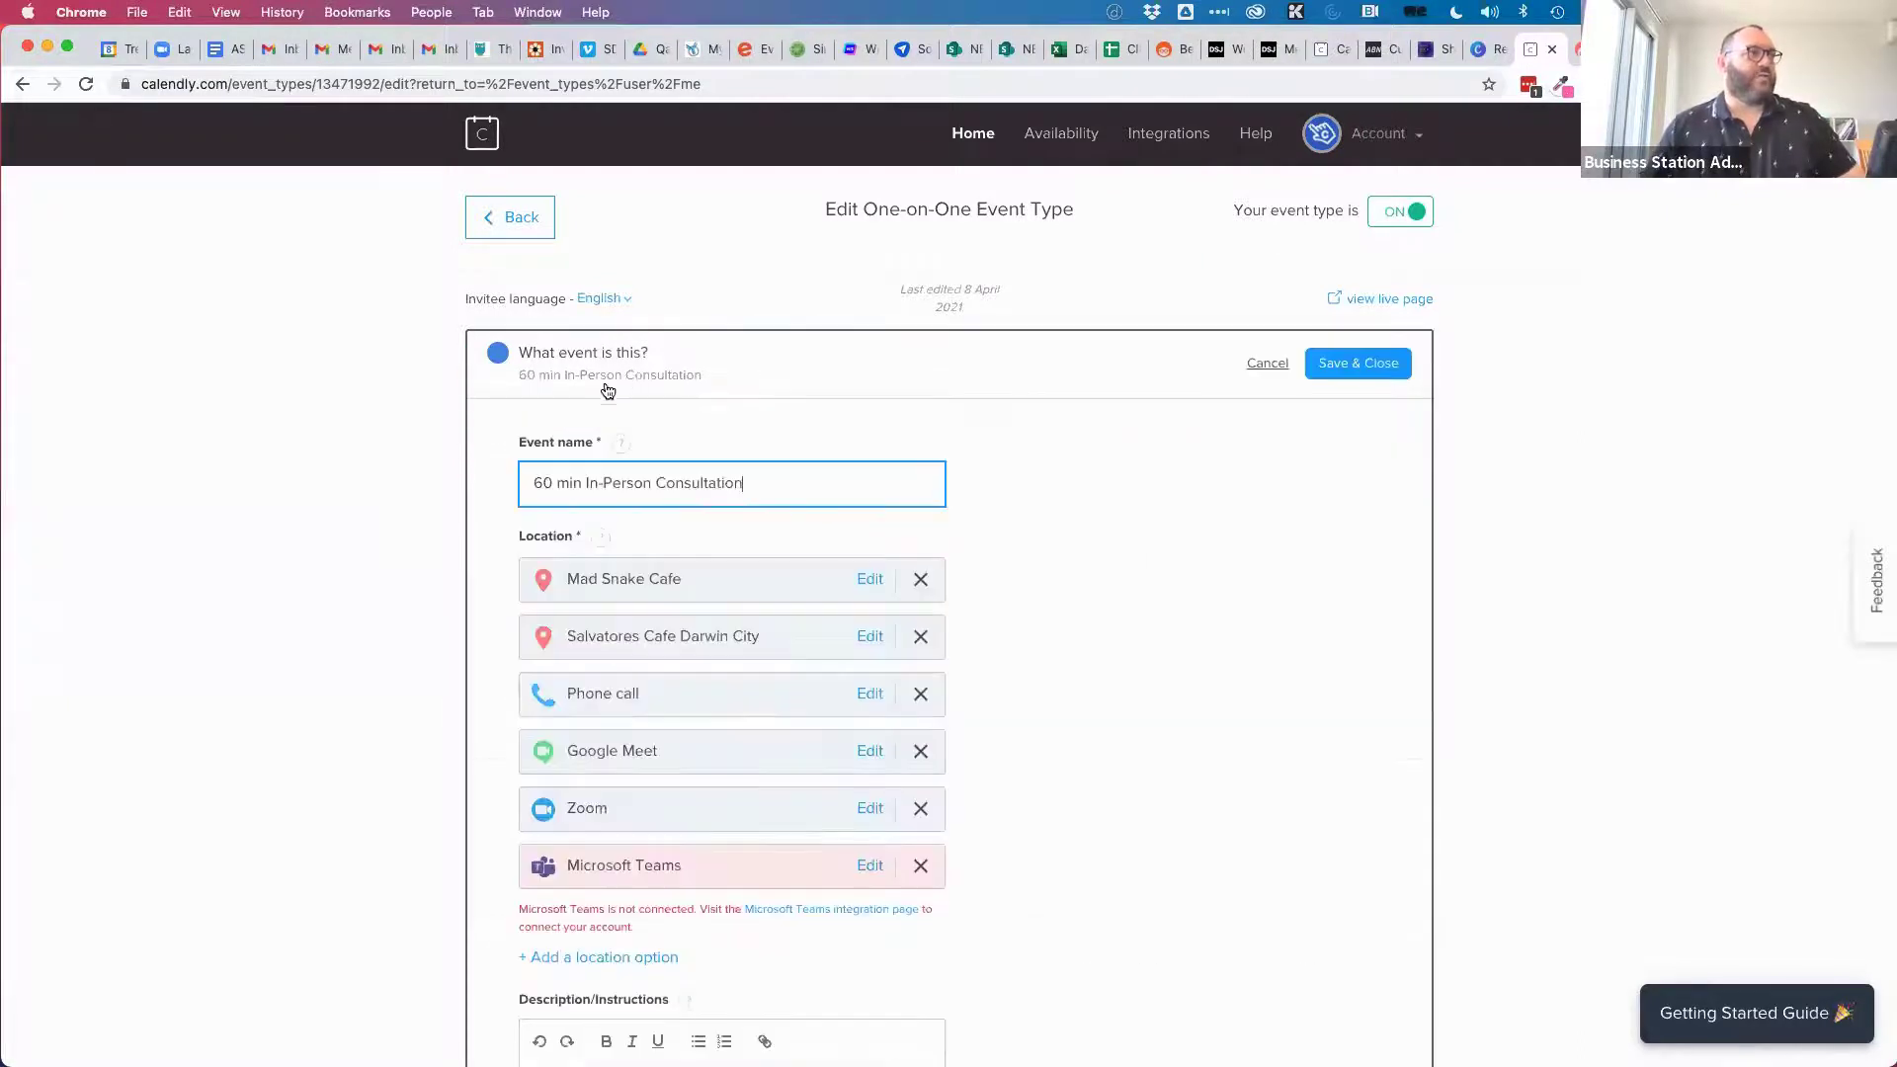
click(919, 579)
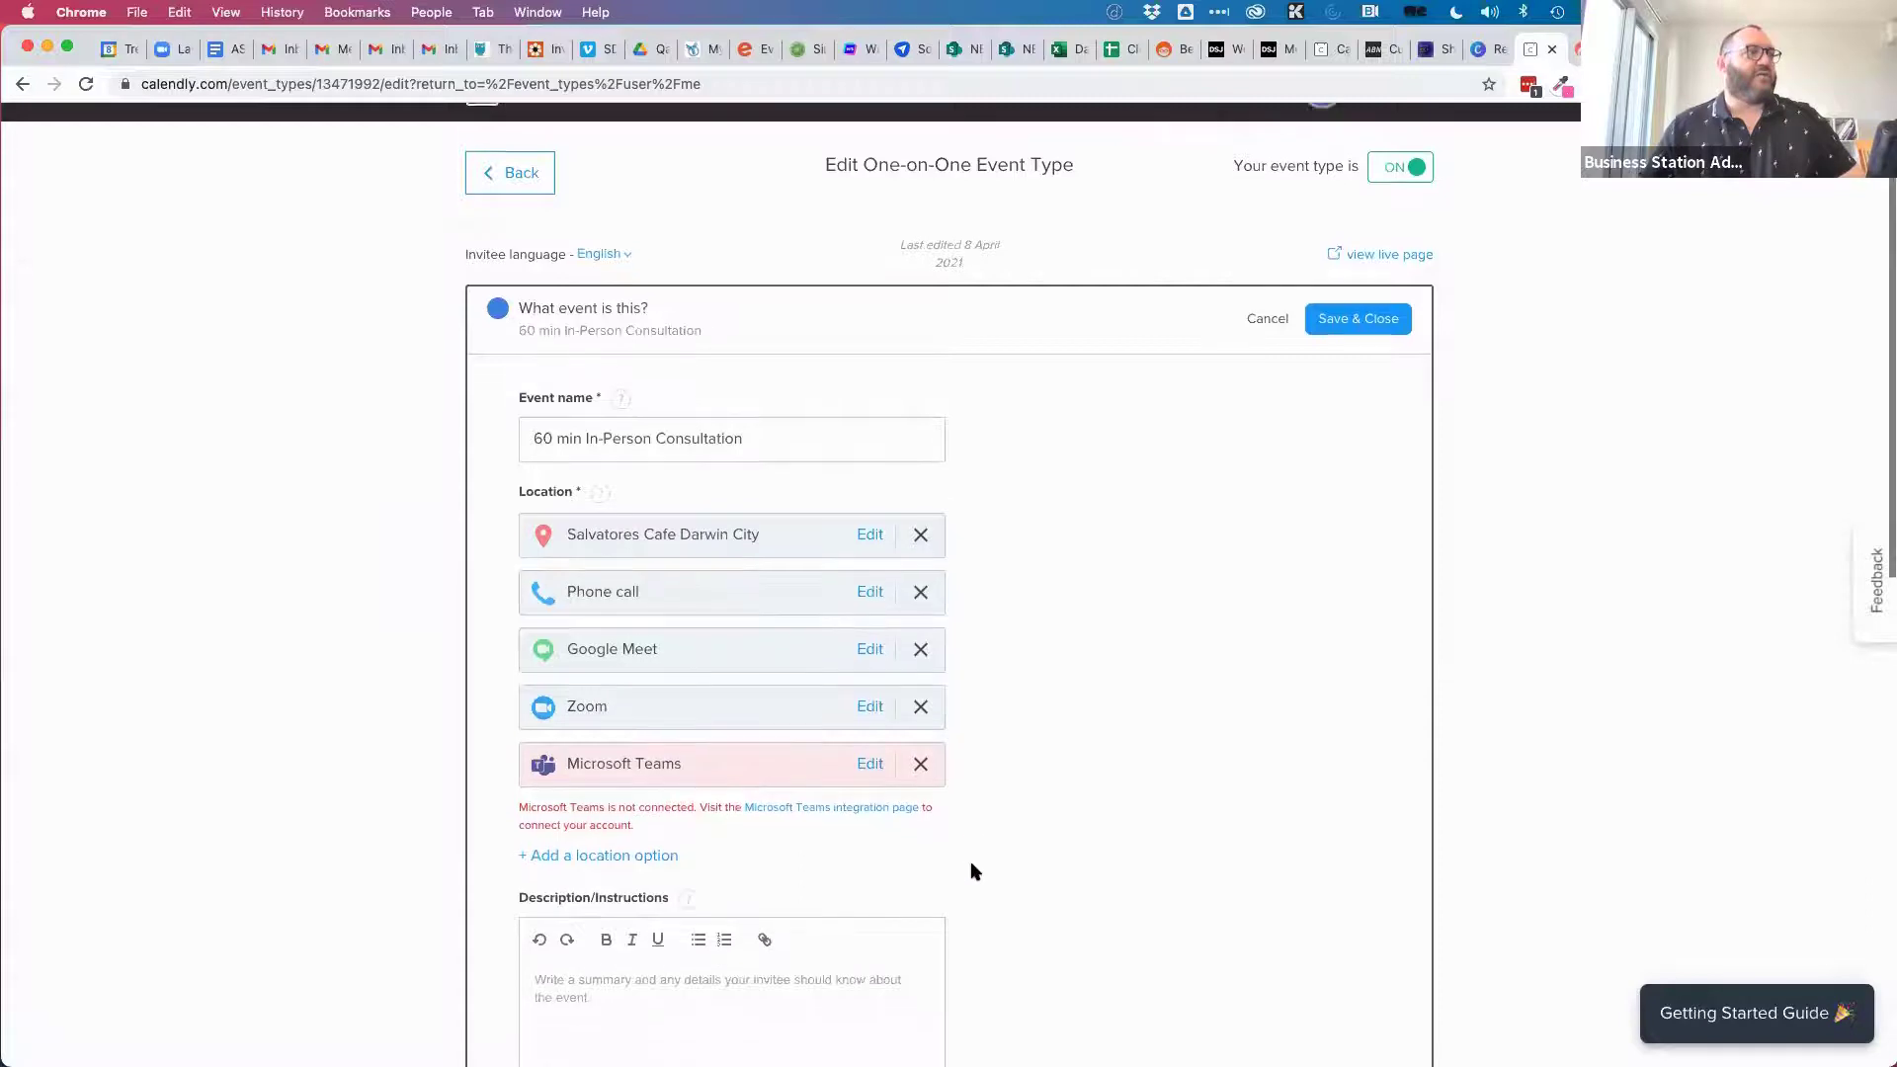
scroll(971, 869, down, 4)
Add an in-person meeting location for Sapphire Bar & Grill, Darwin City.
click(599, 718)
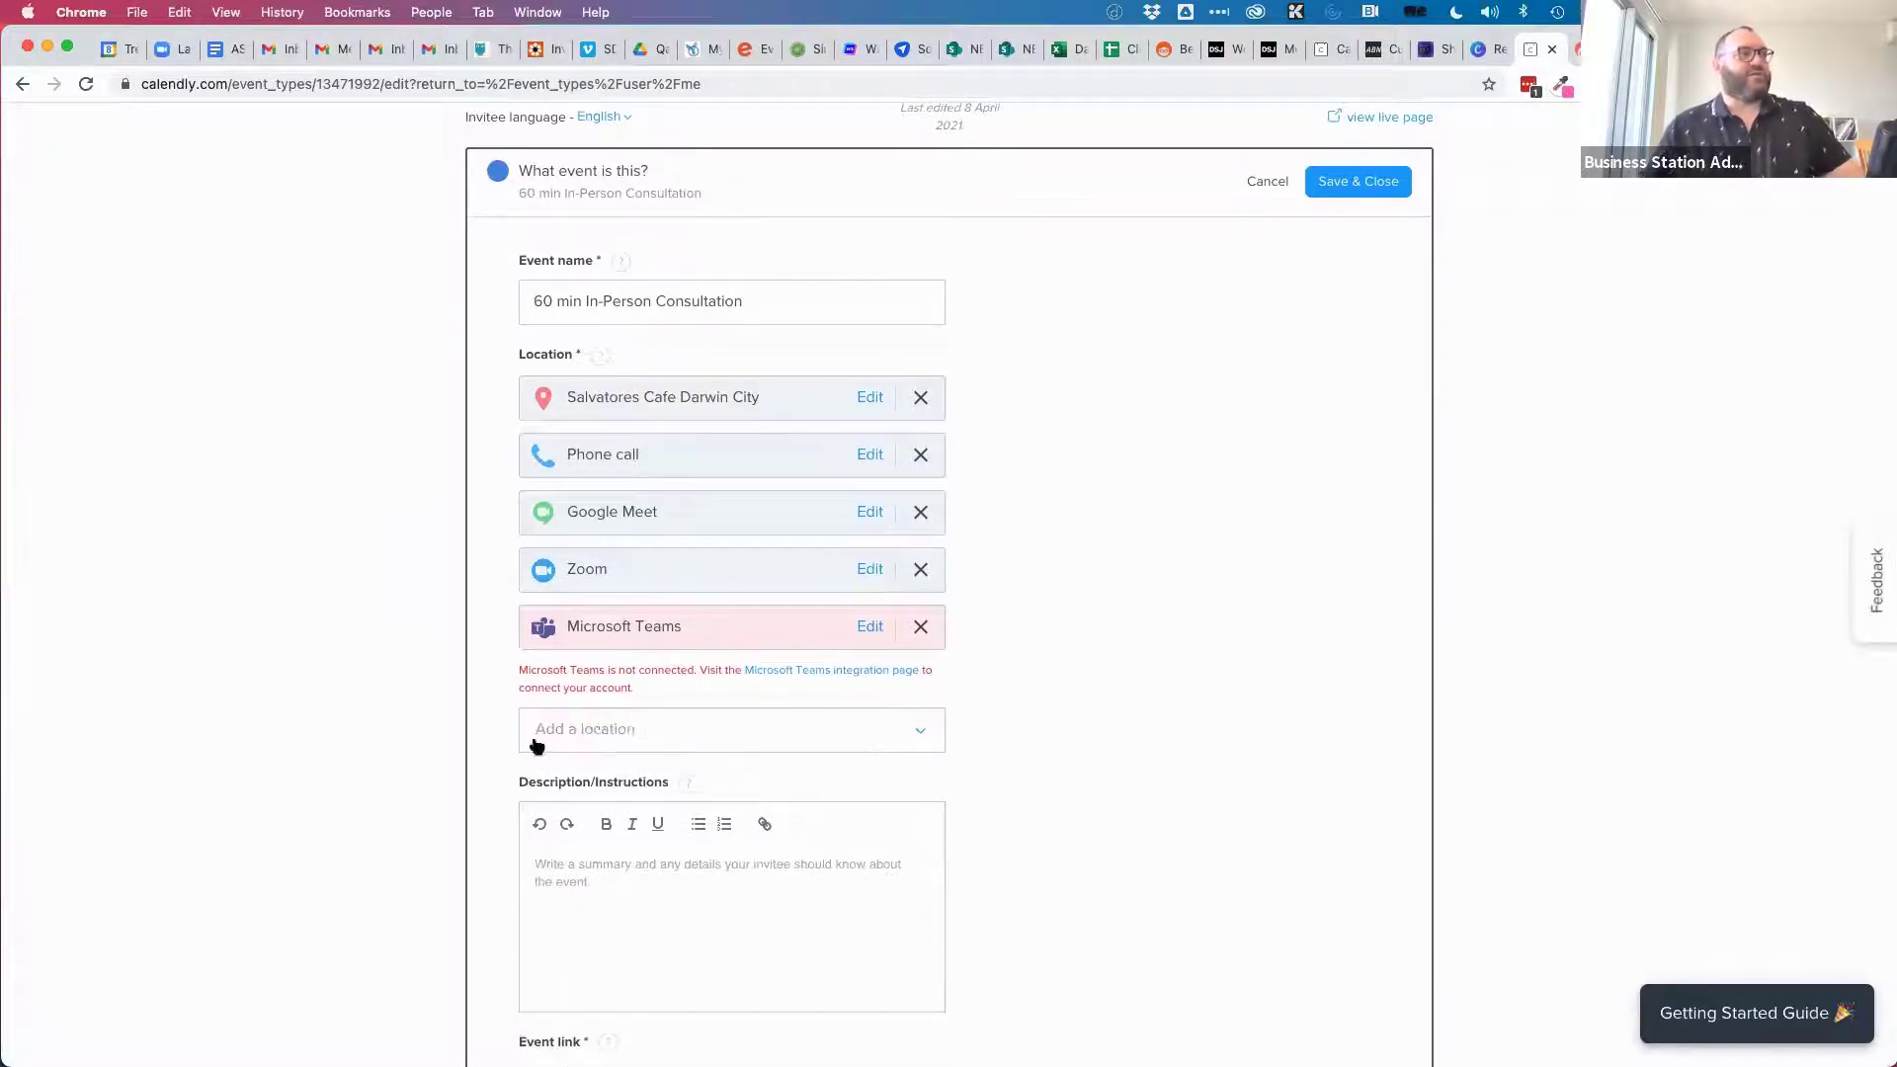
click(598, 731)
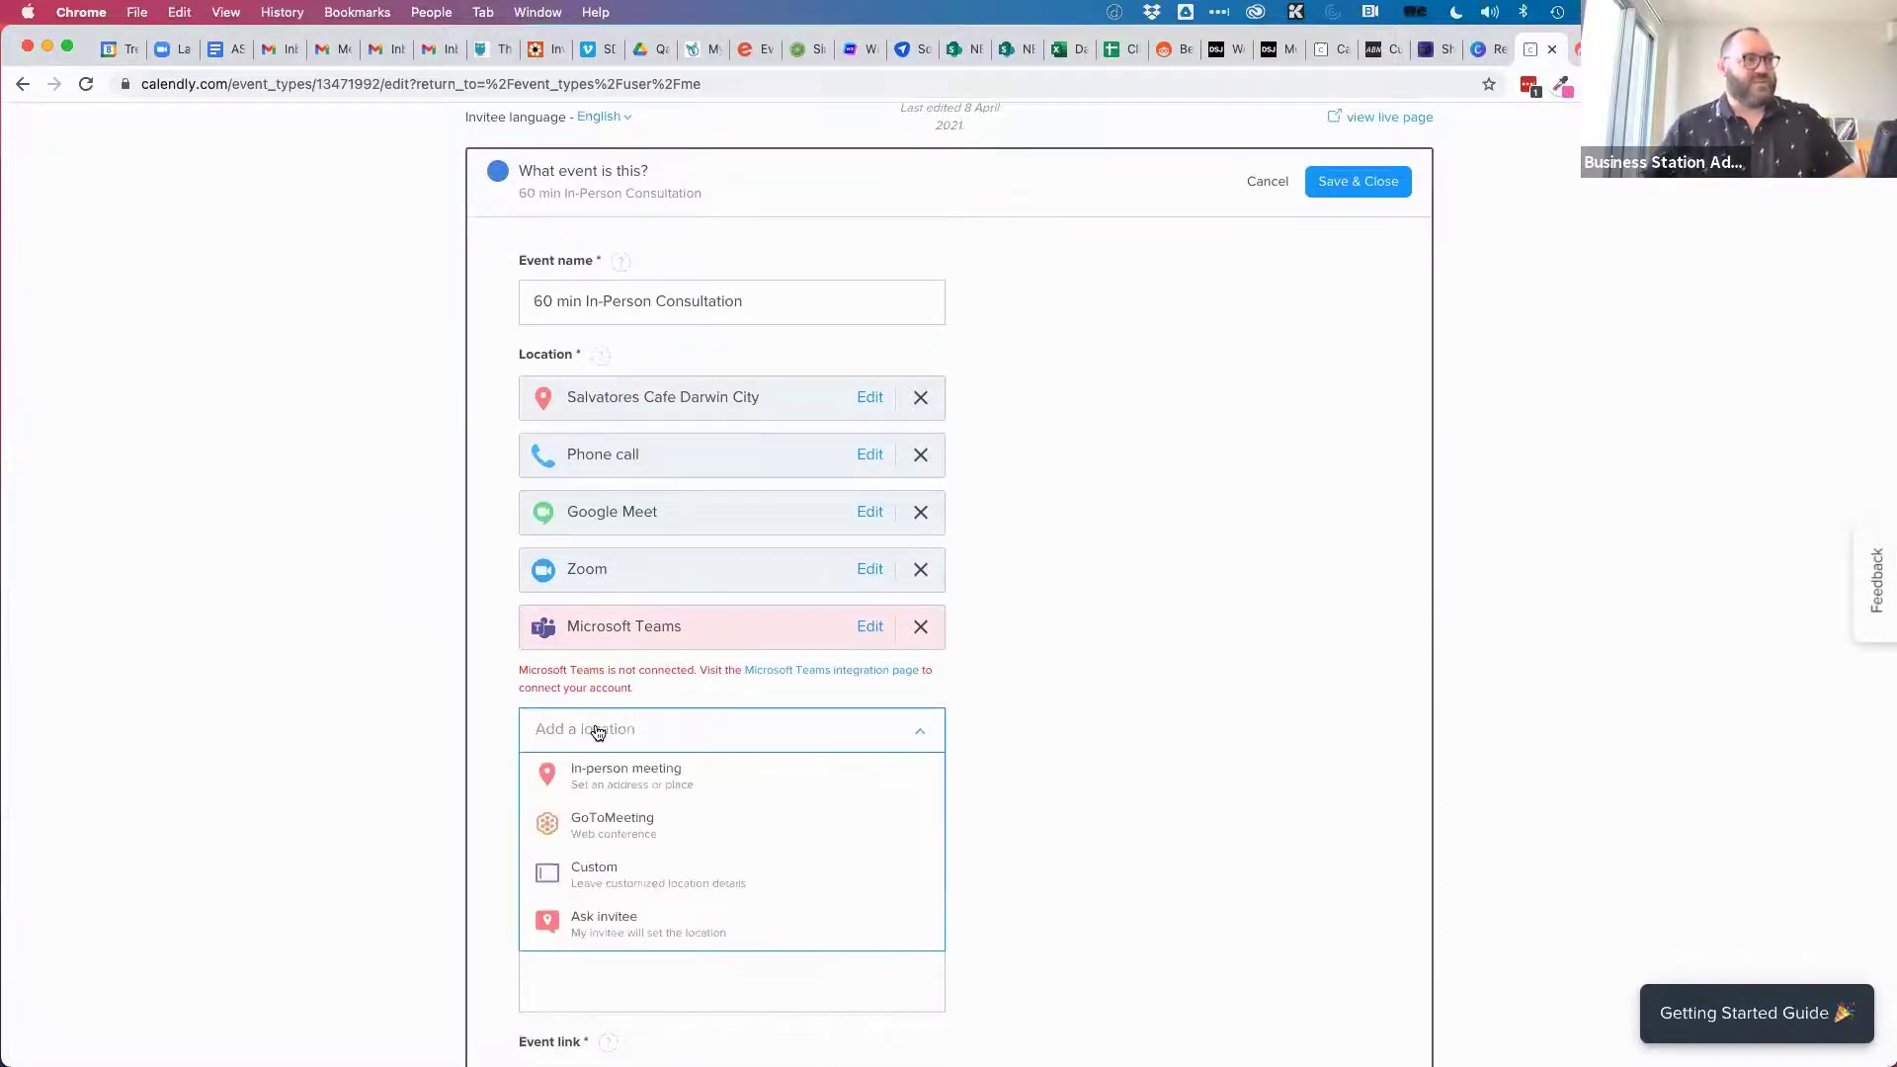
click(619, 786)
click(838, 360)
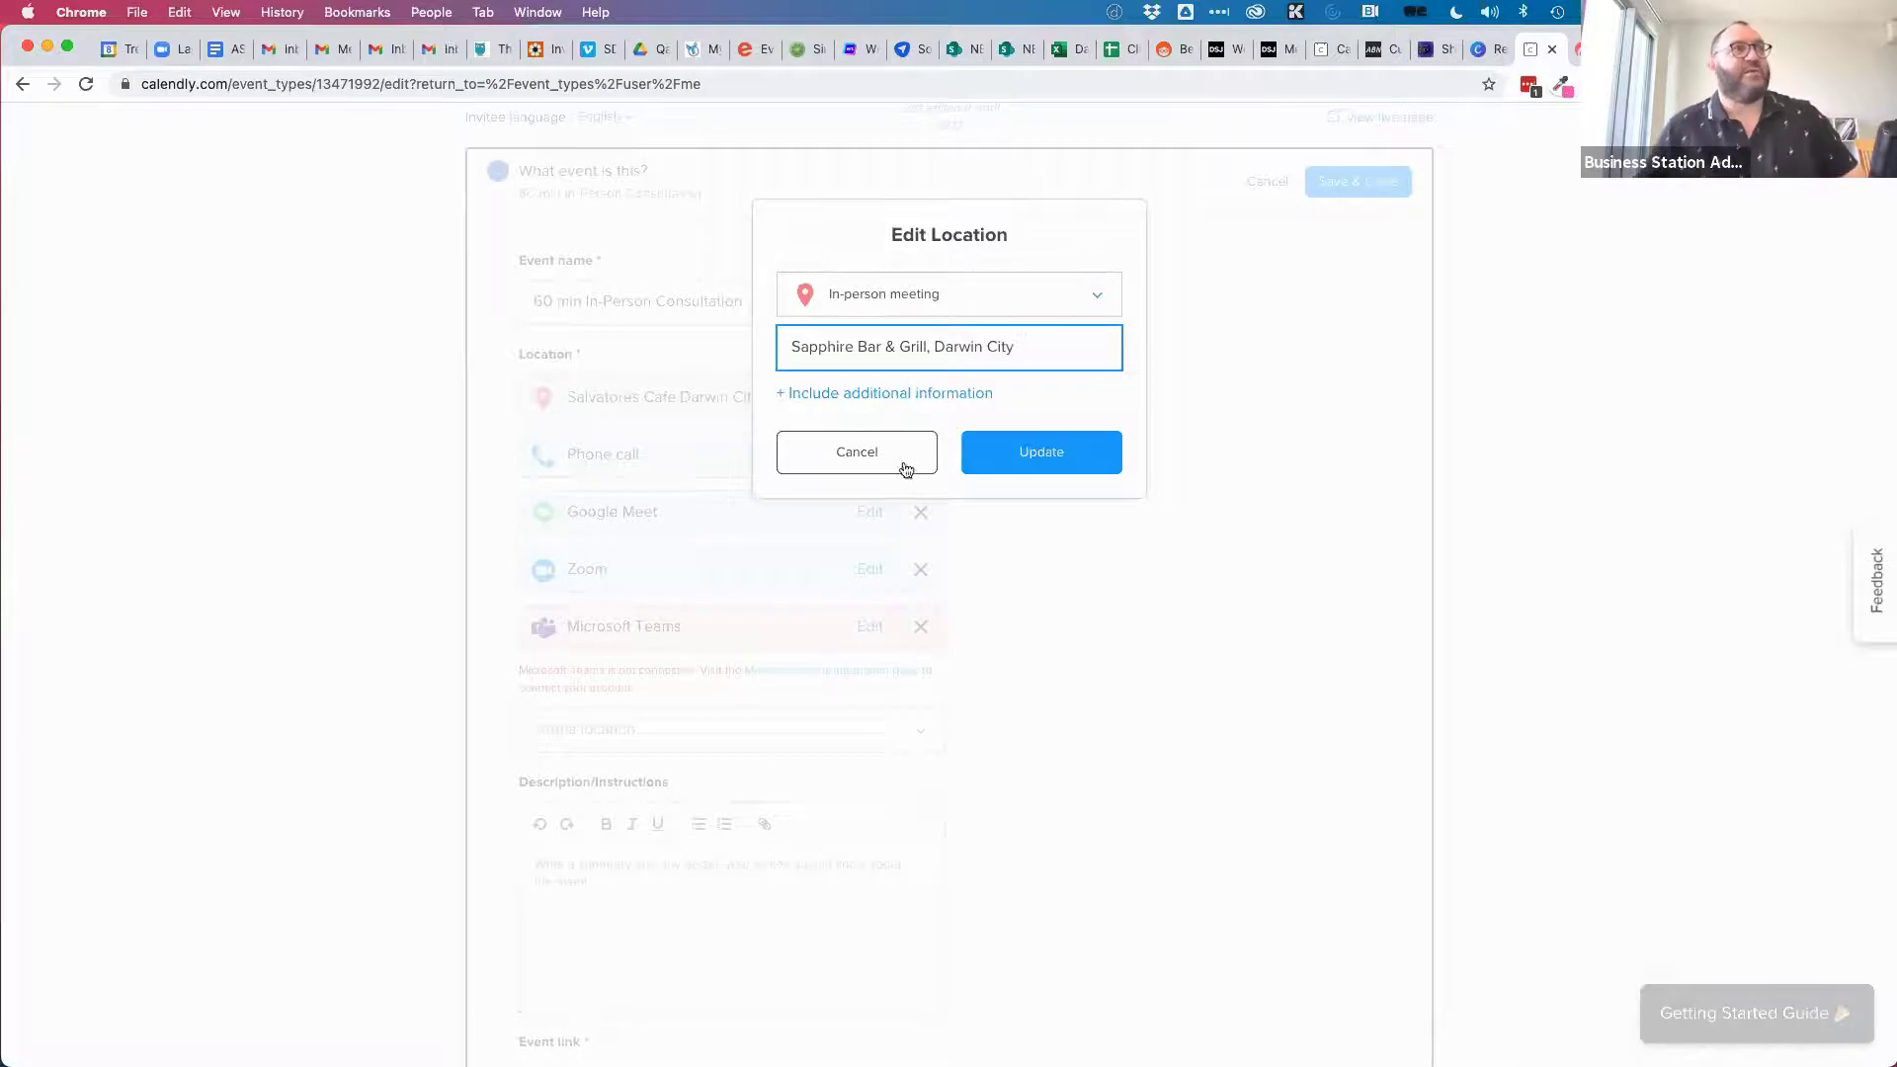
Add an additional information box and start searching 'sapphire bar' in a new tab.
click(923, 393)
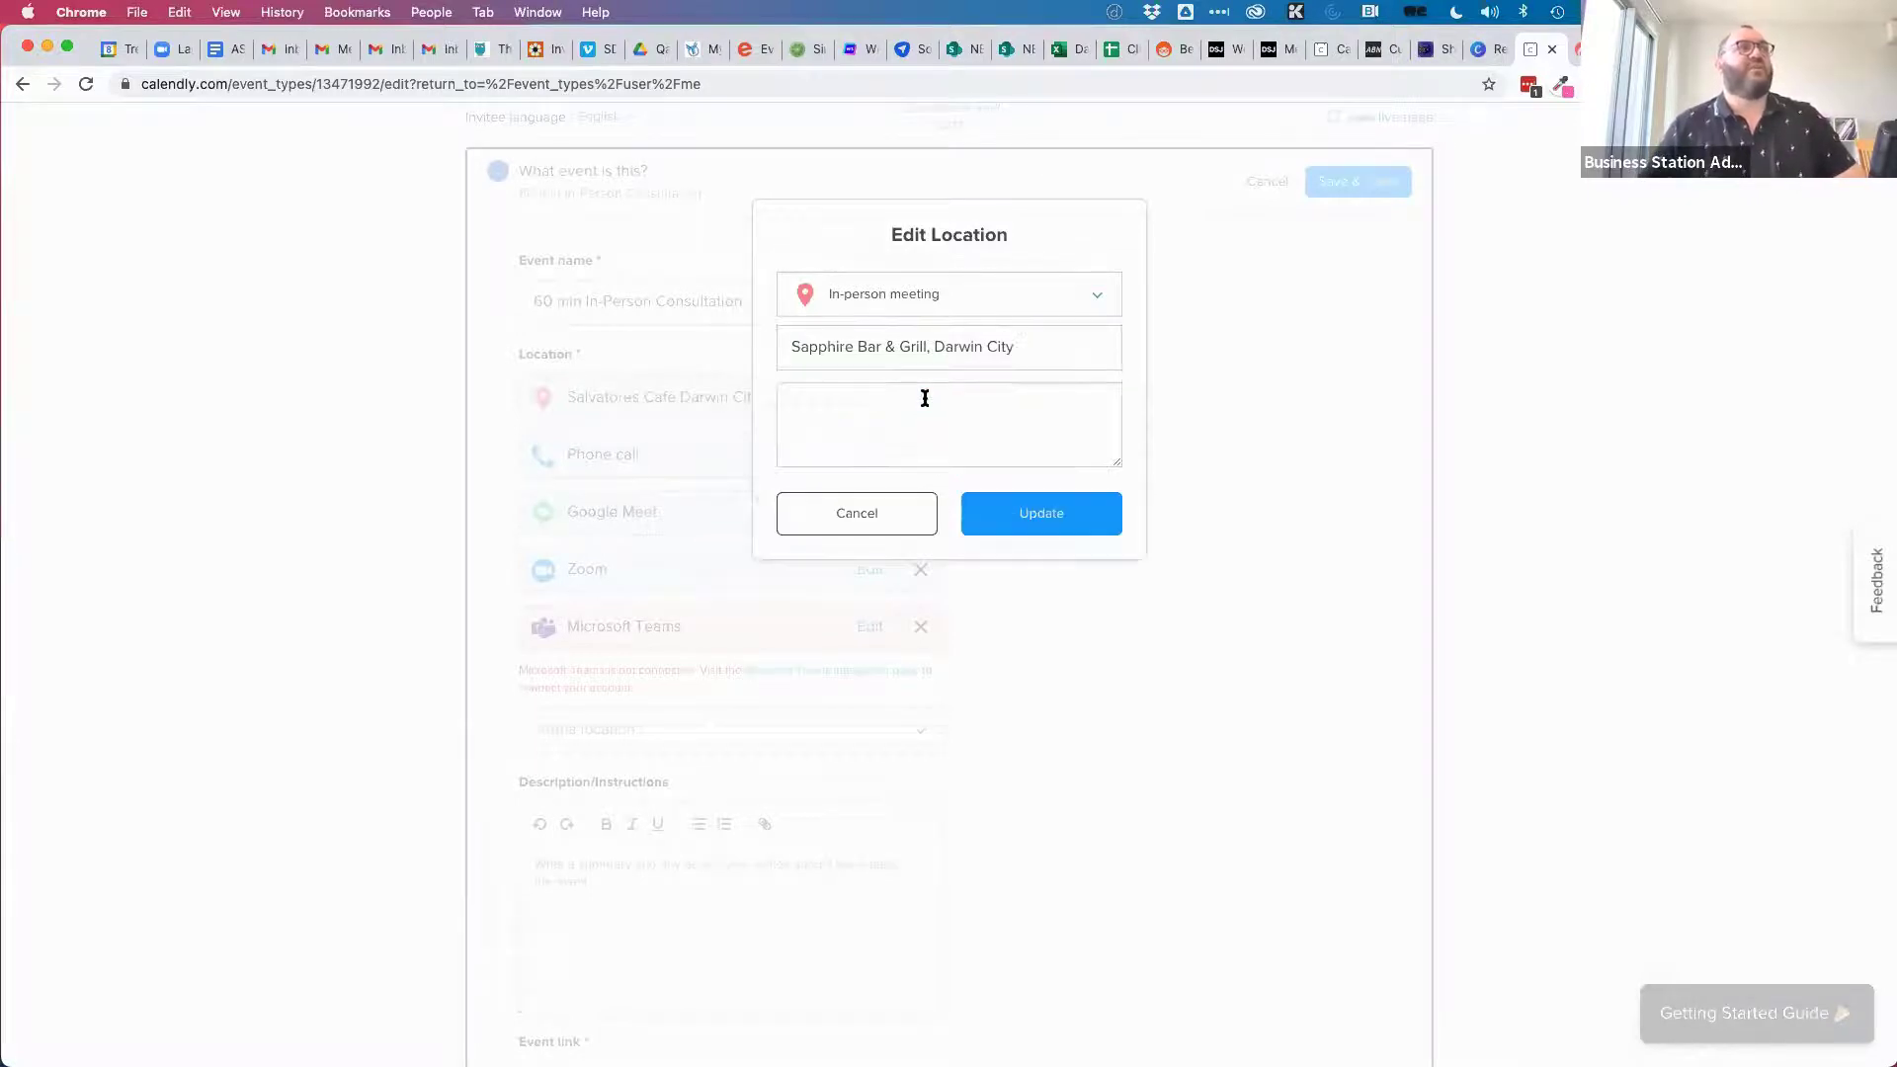
click(831, 398)
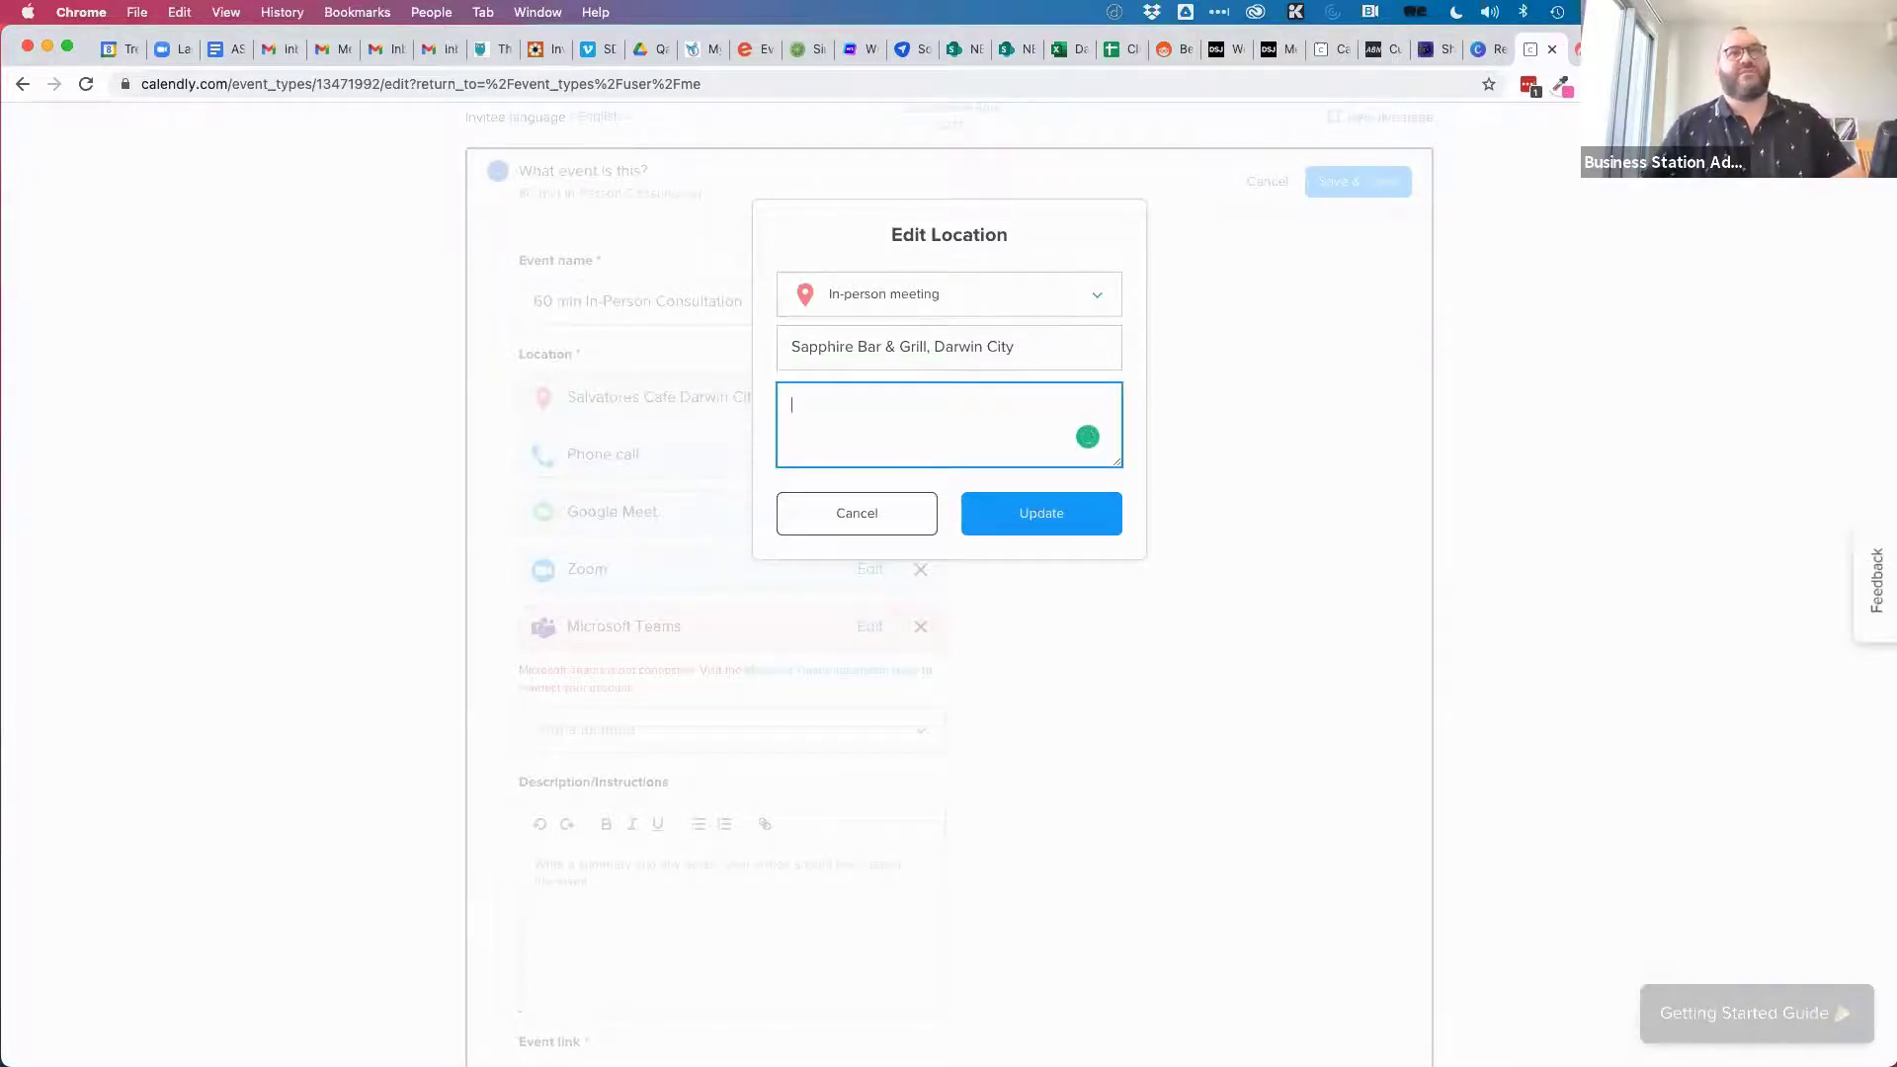
key(super+t)
text(sapphire bar)
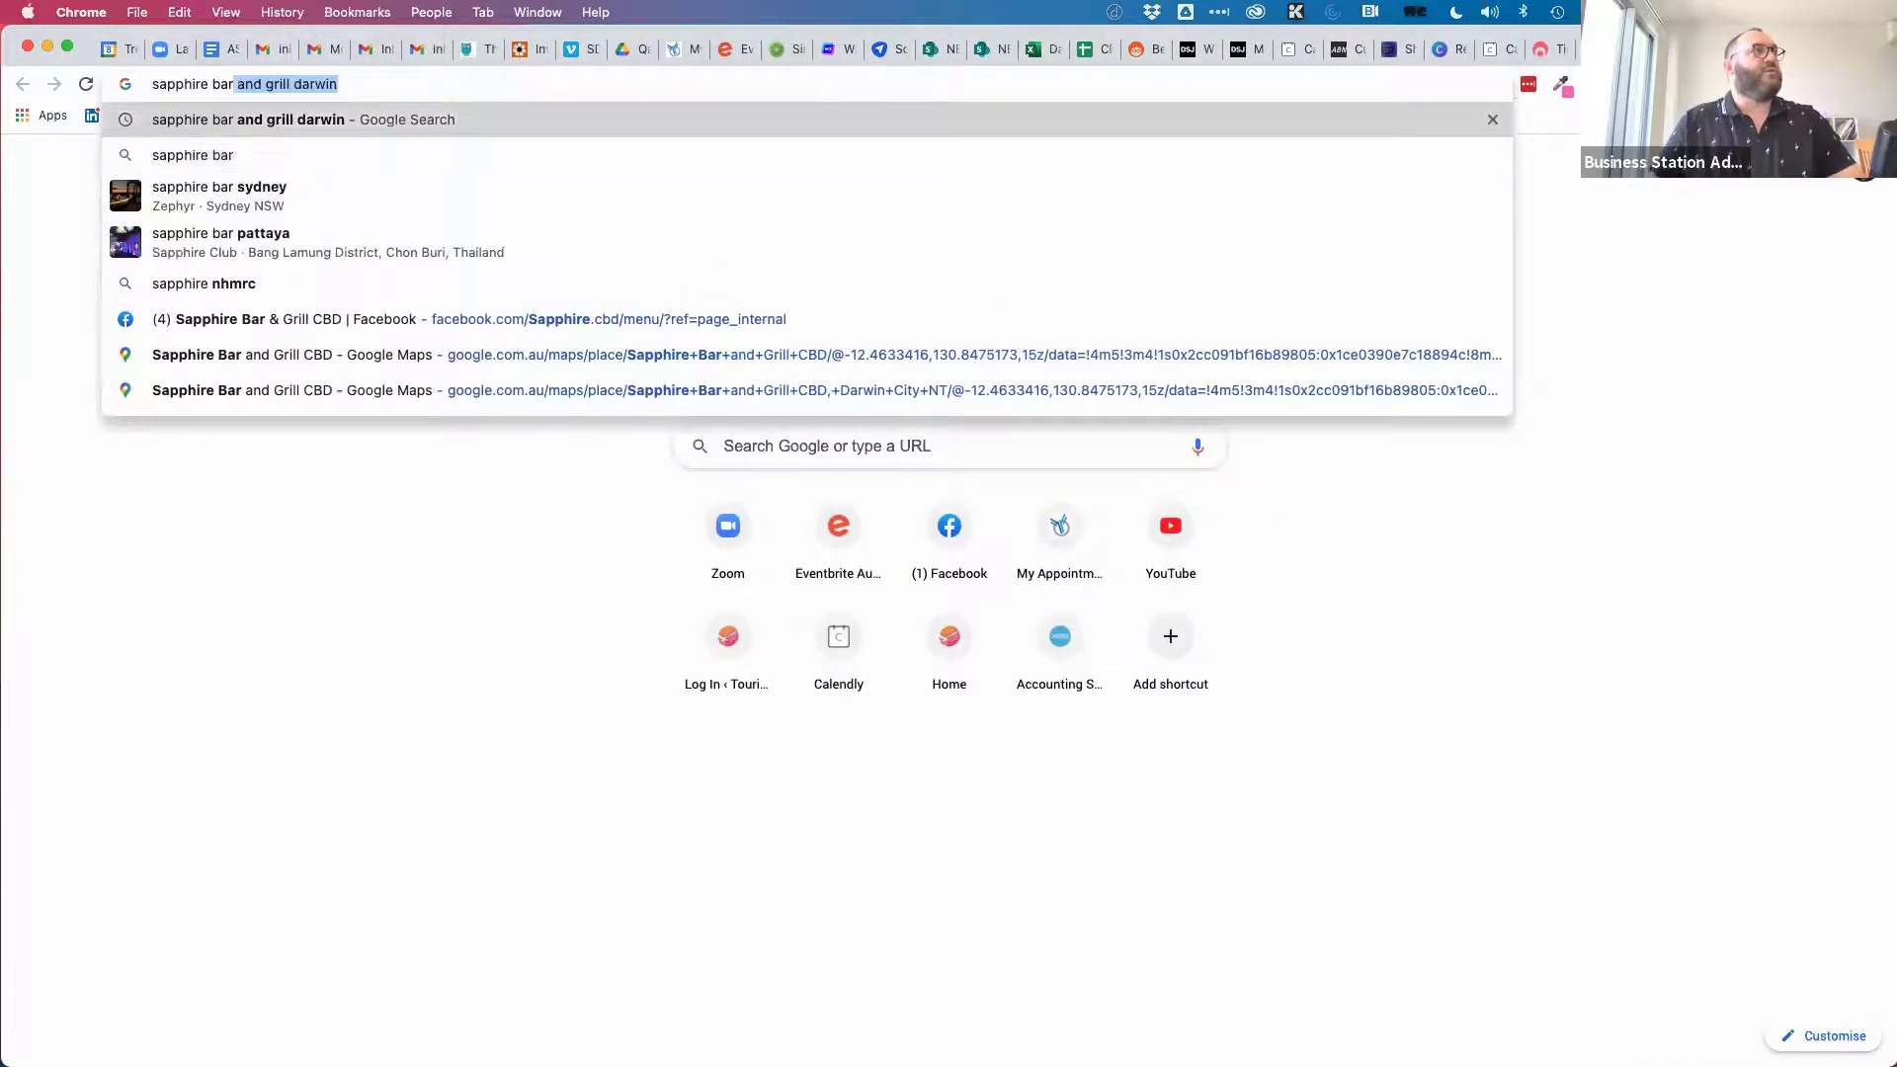
Search Google for Sapphire Bar and Grill Darwin and select its 48 - 50 Paspalis Centrepoint address.
key(Return)
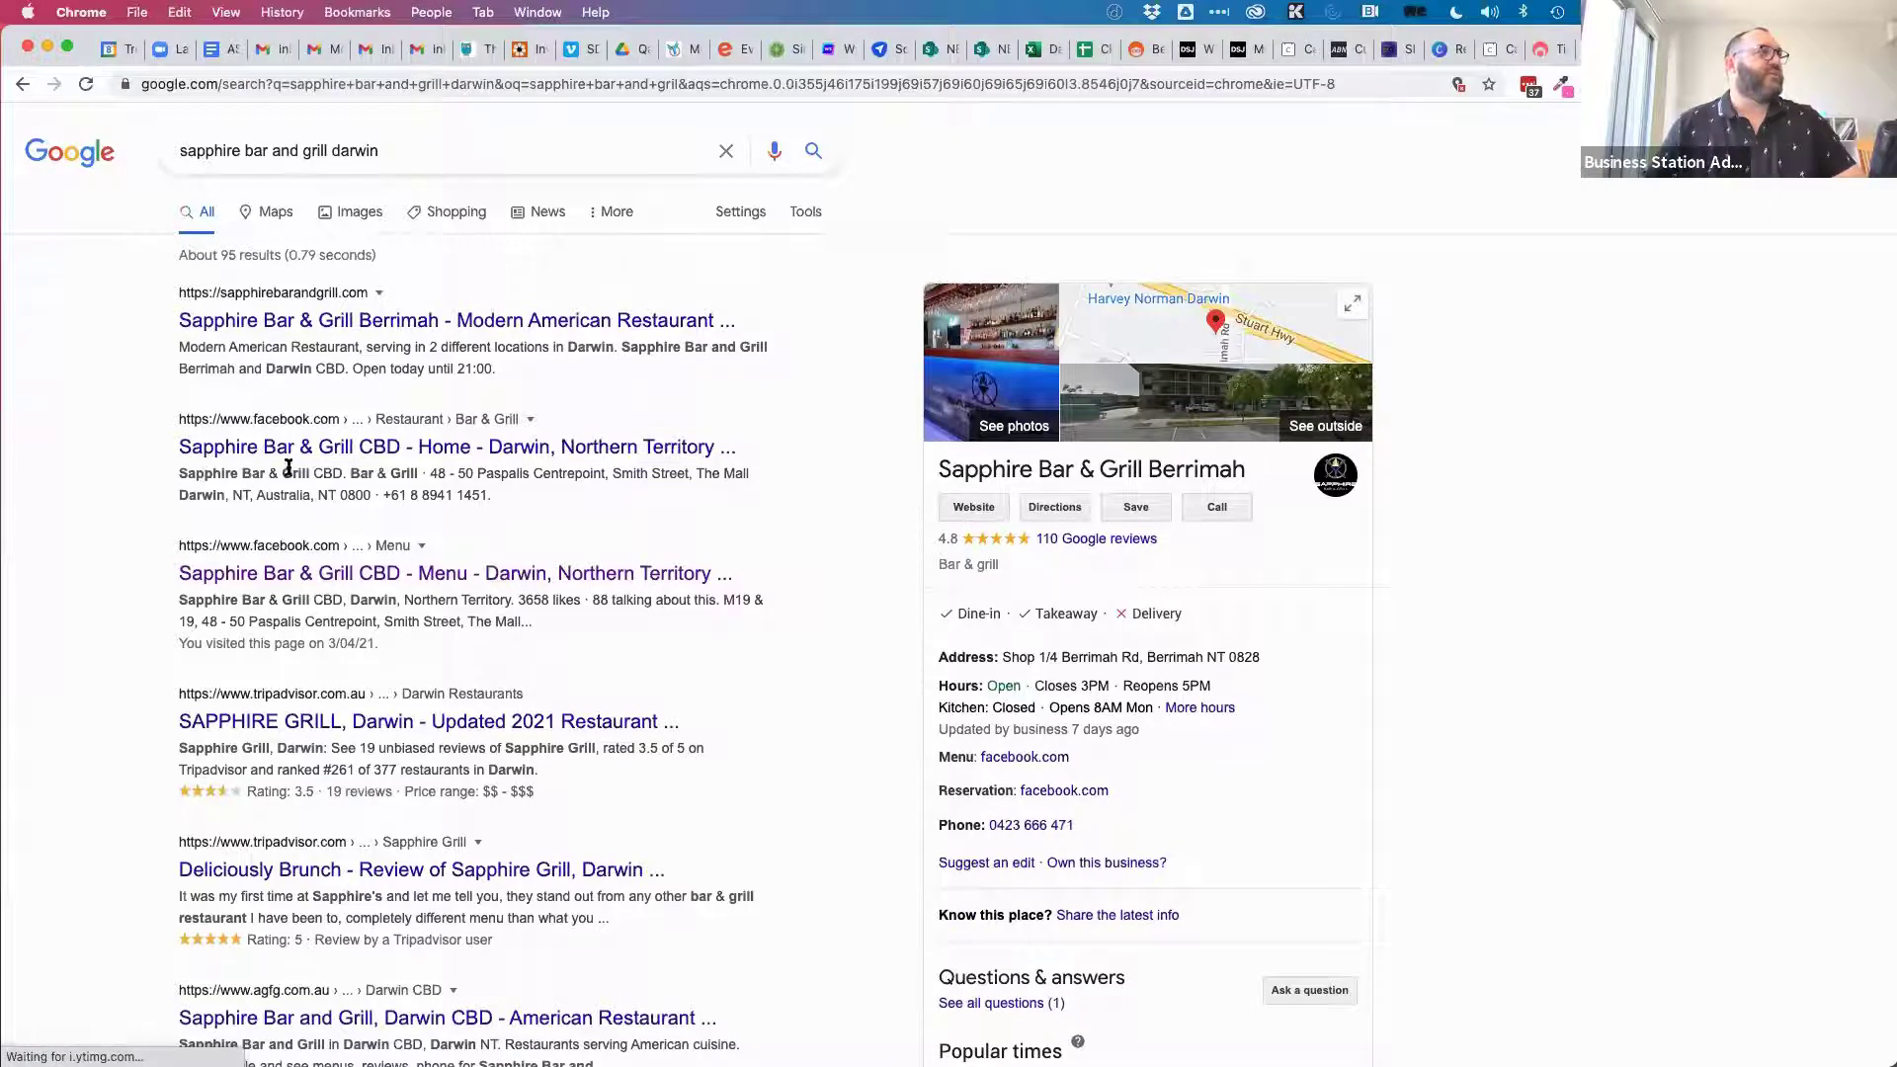
drag(429, 469, 754, 476)
key(super+c)
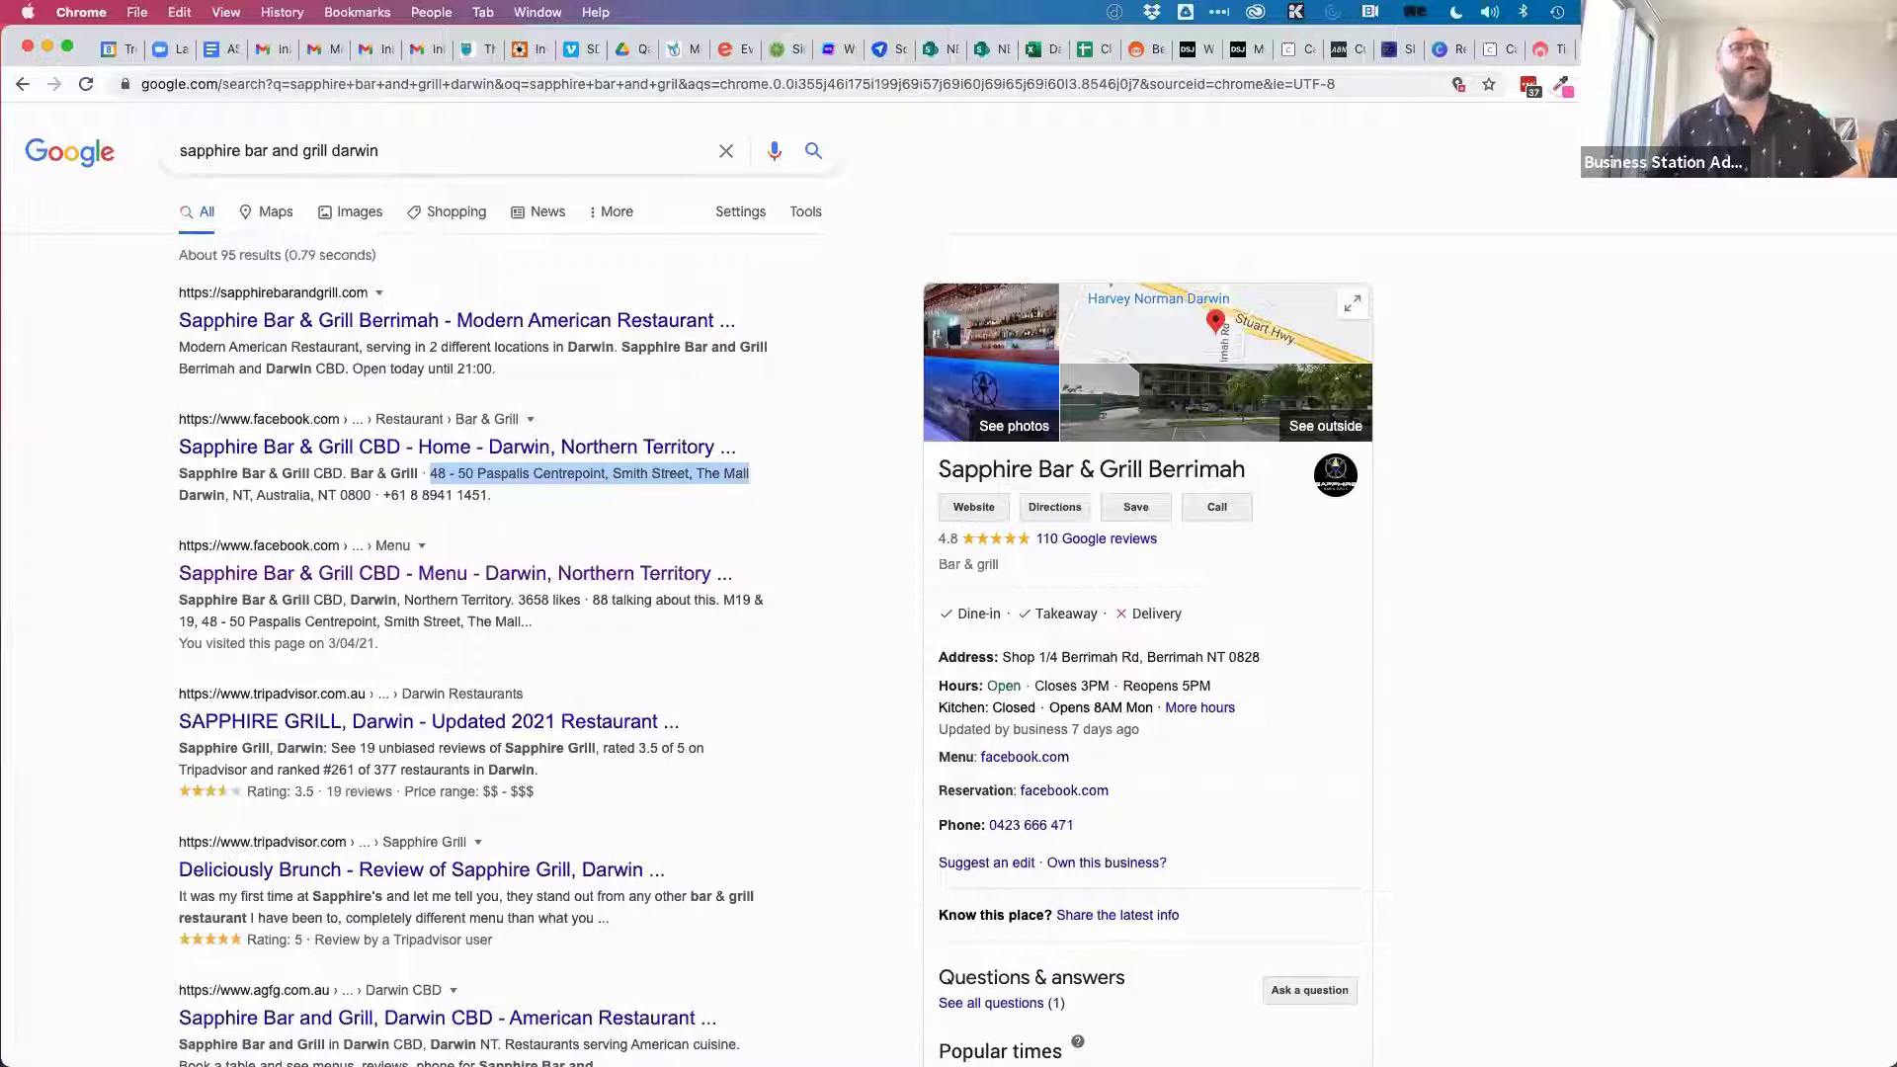
Paste the 48 - 50 Paspalis Centrepoint, Smith Street, The Mall address into the location details.
click(1494, 49)
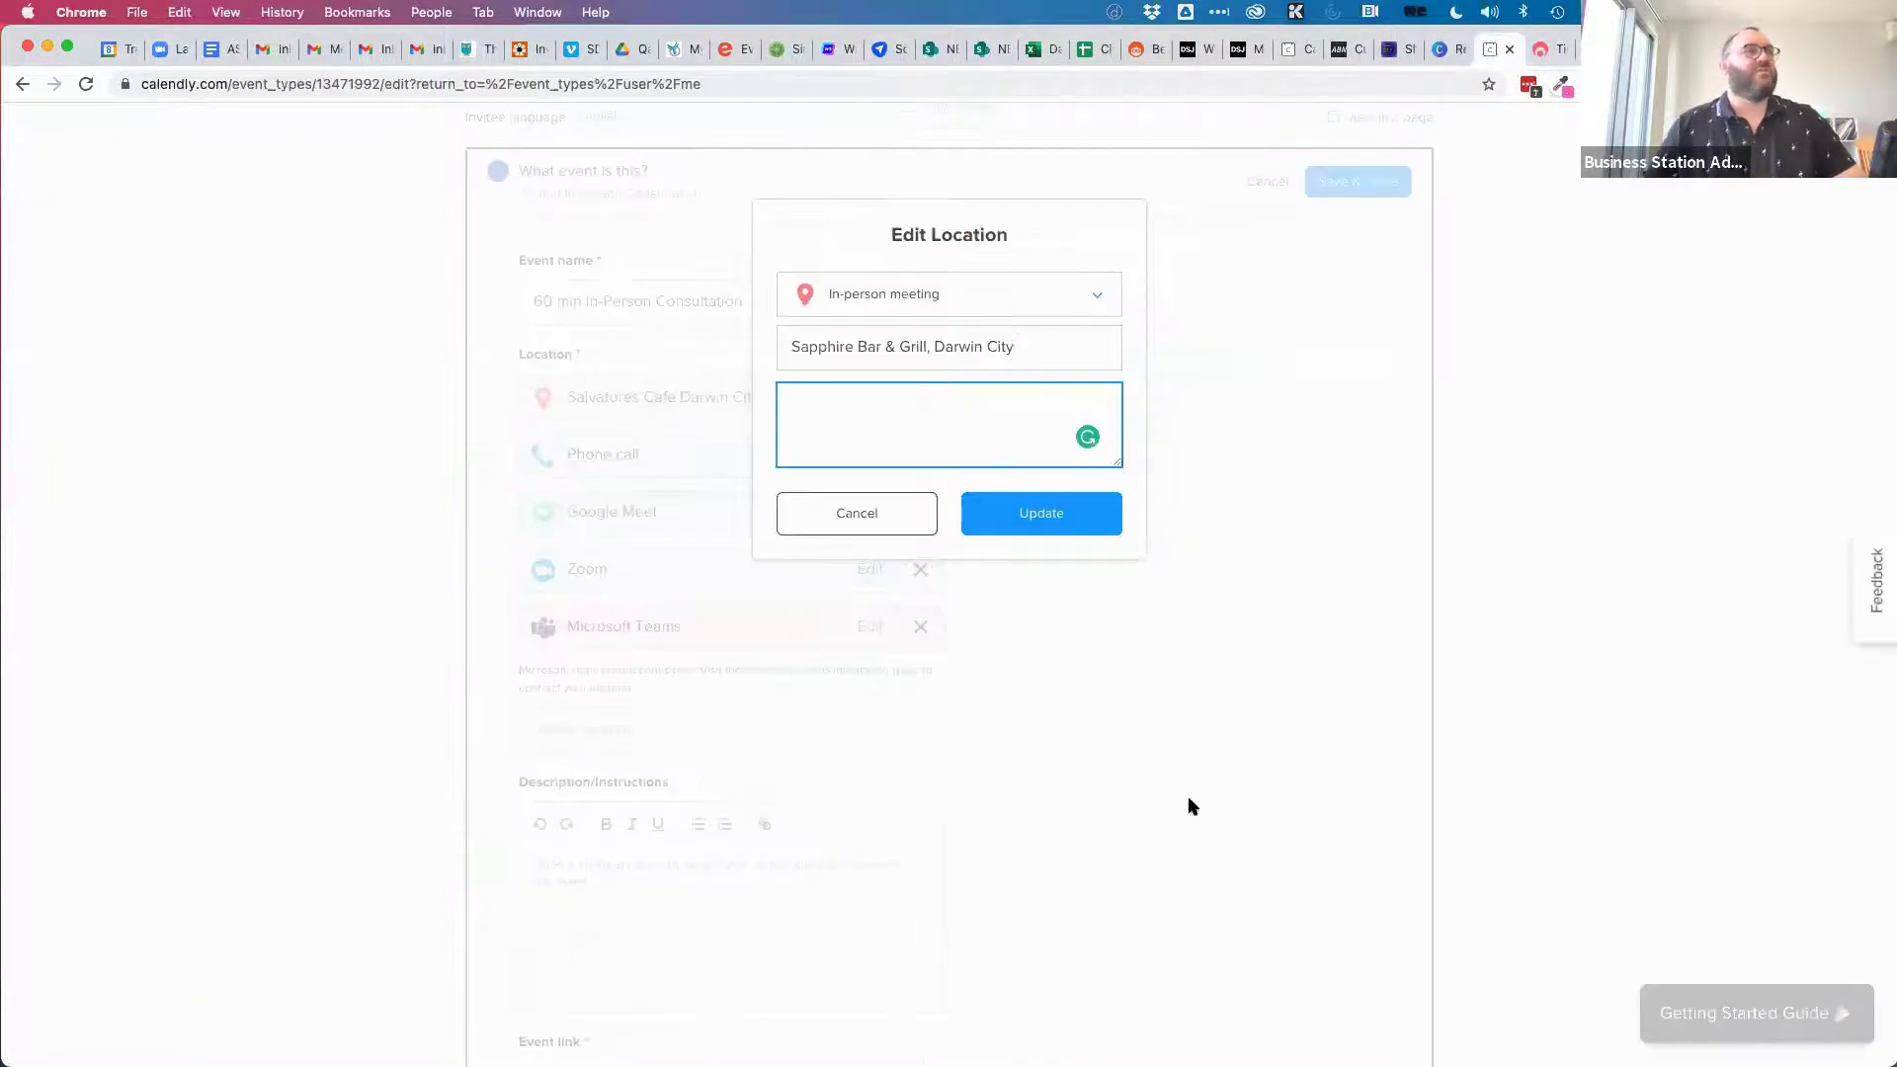
key(super+v)
text(.)
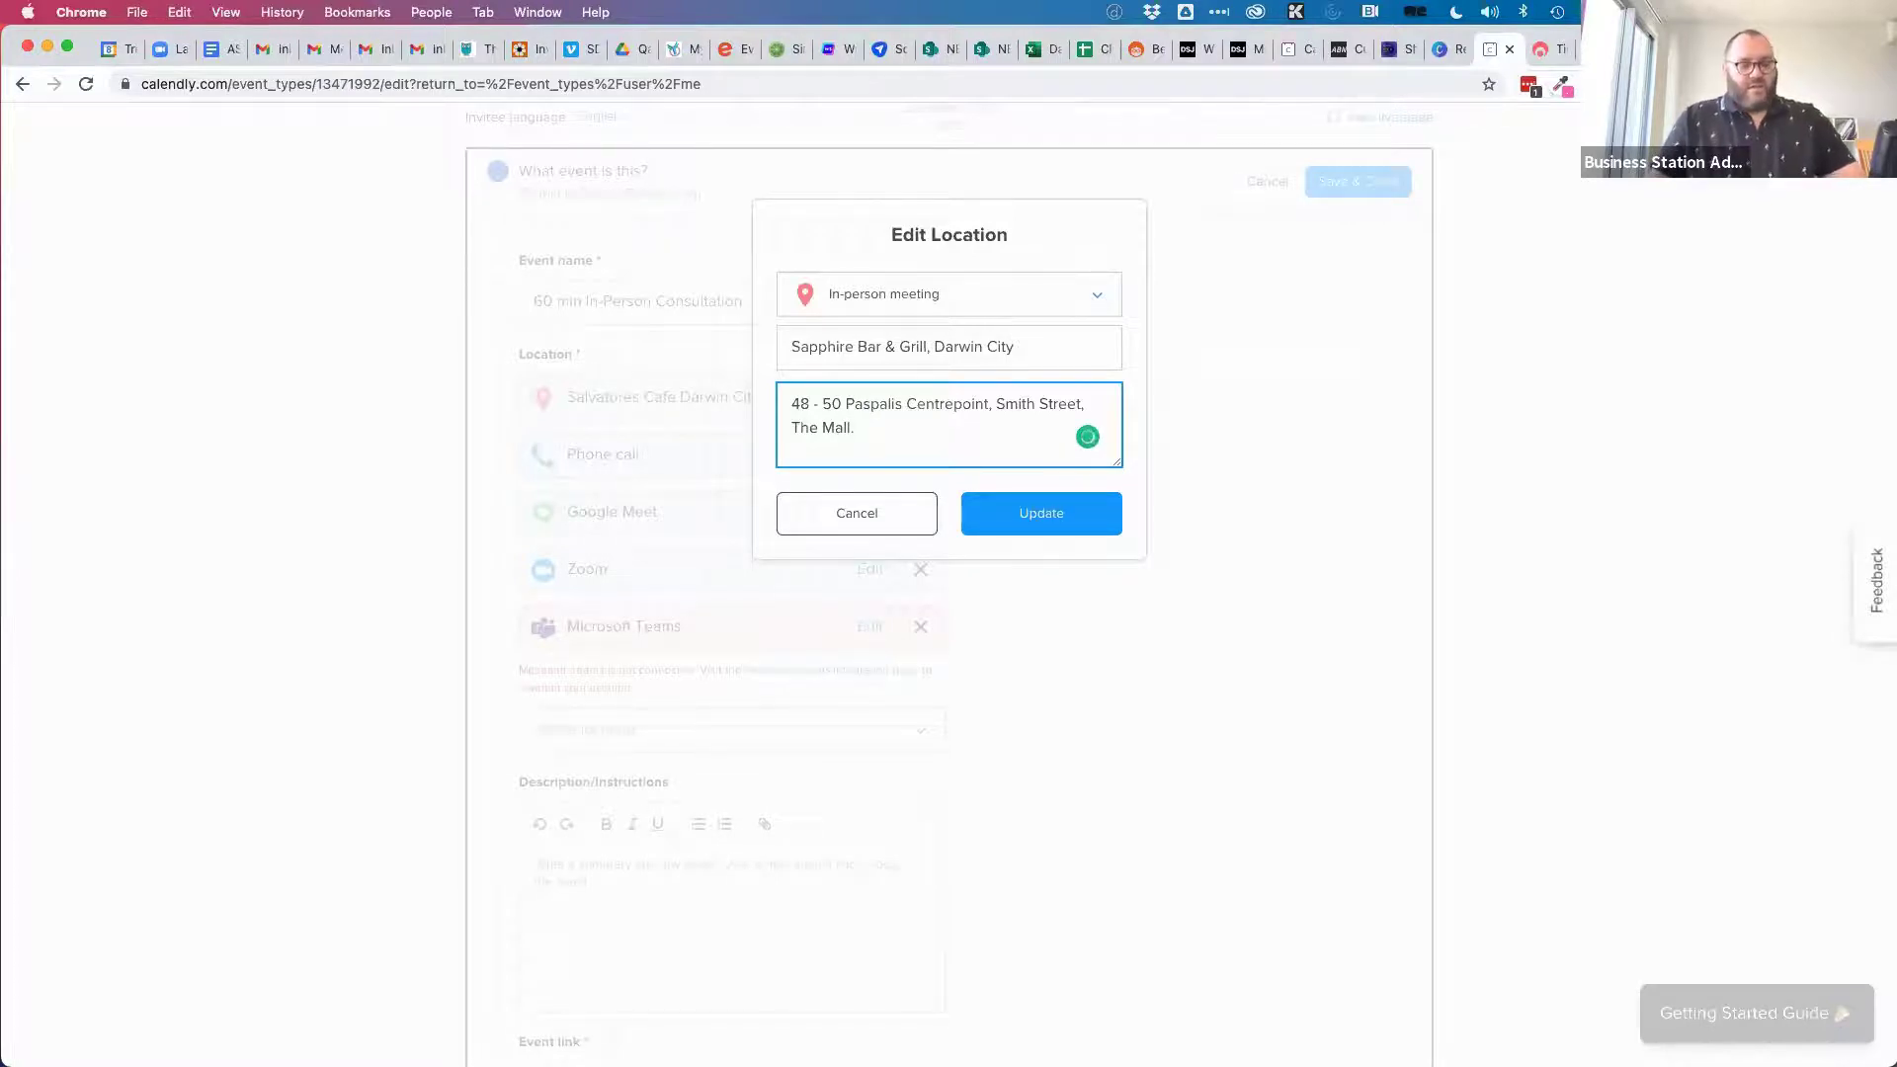
text( Underneath )
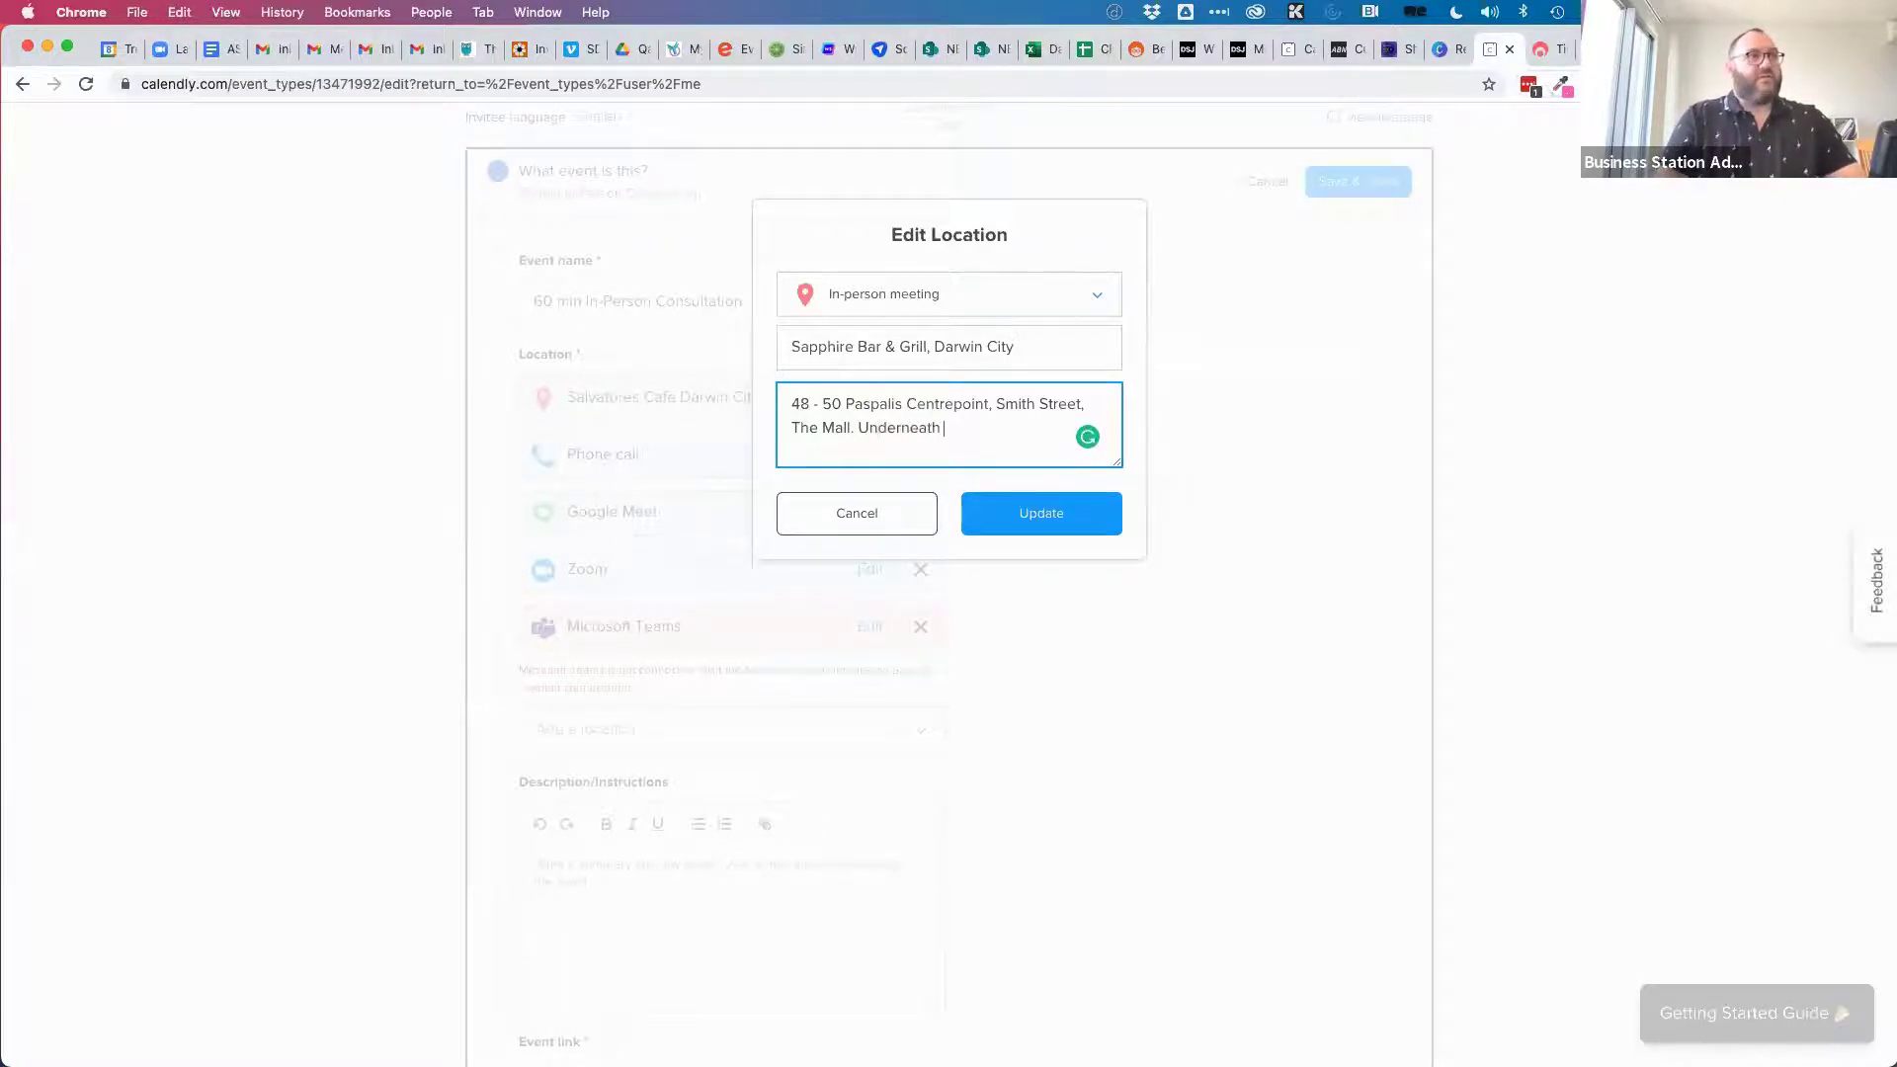
text(hehe Gra)
key(BackSpace)
key(BackSpace)
key(BackSpace)
key(BackSpace)
key(BackSpace)
key(BackSpace)
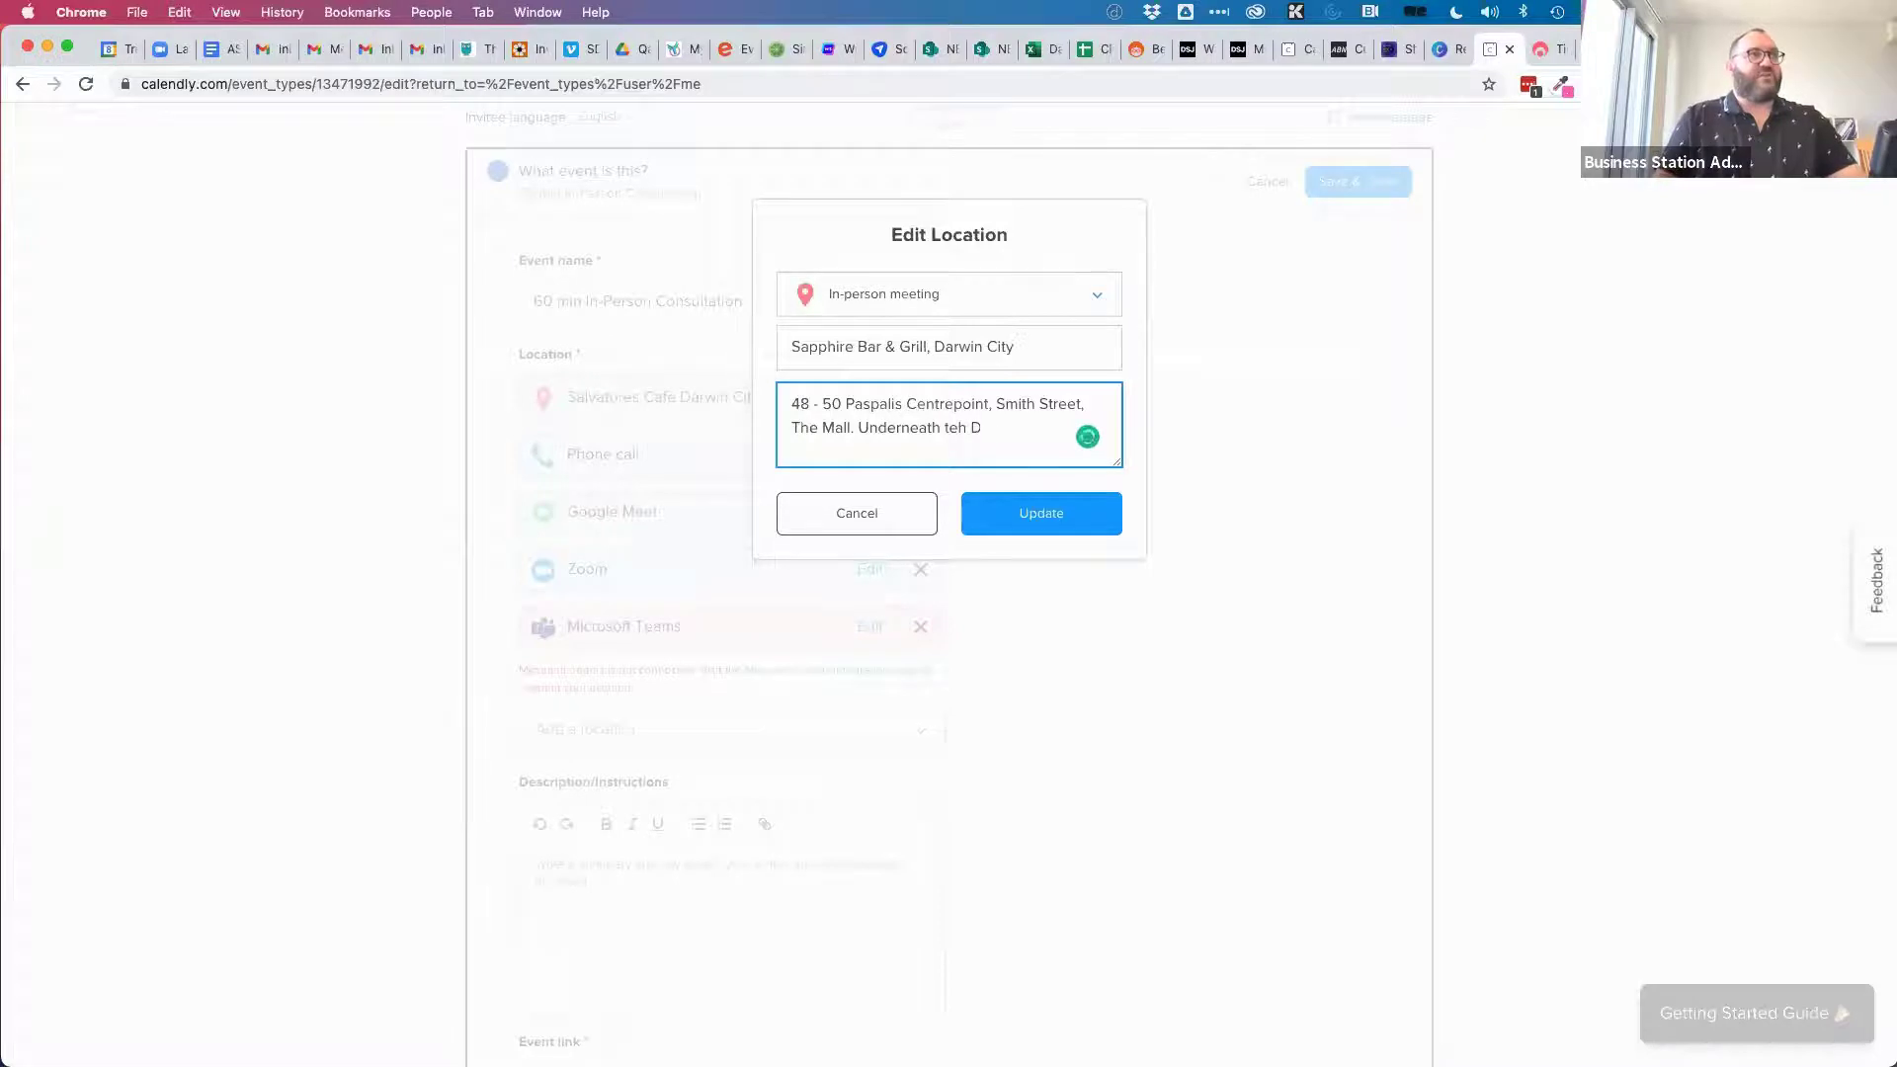
text(he)
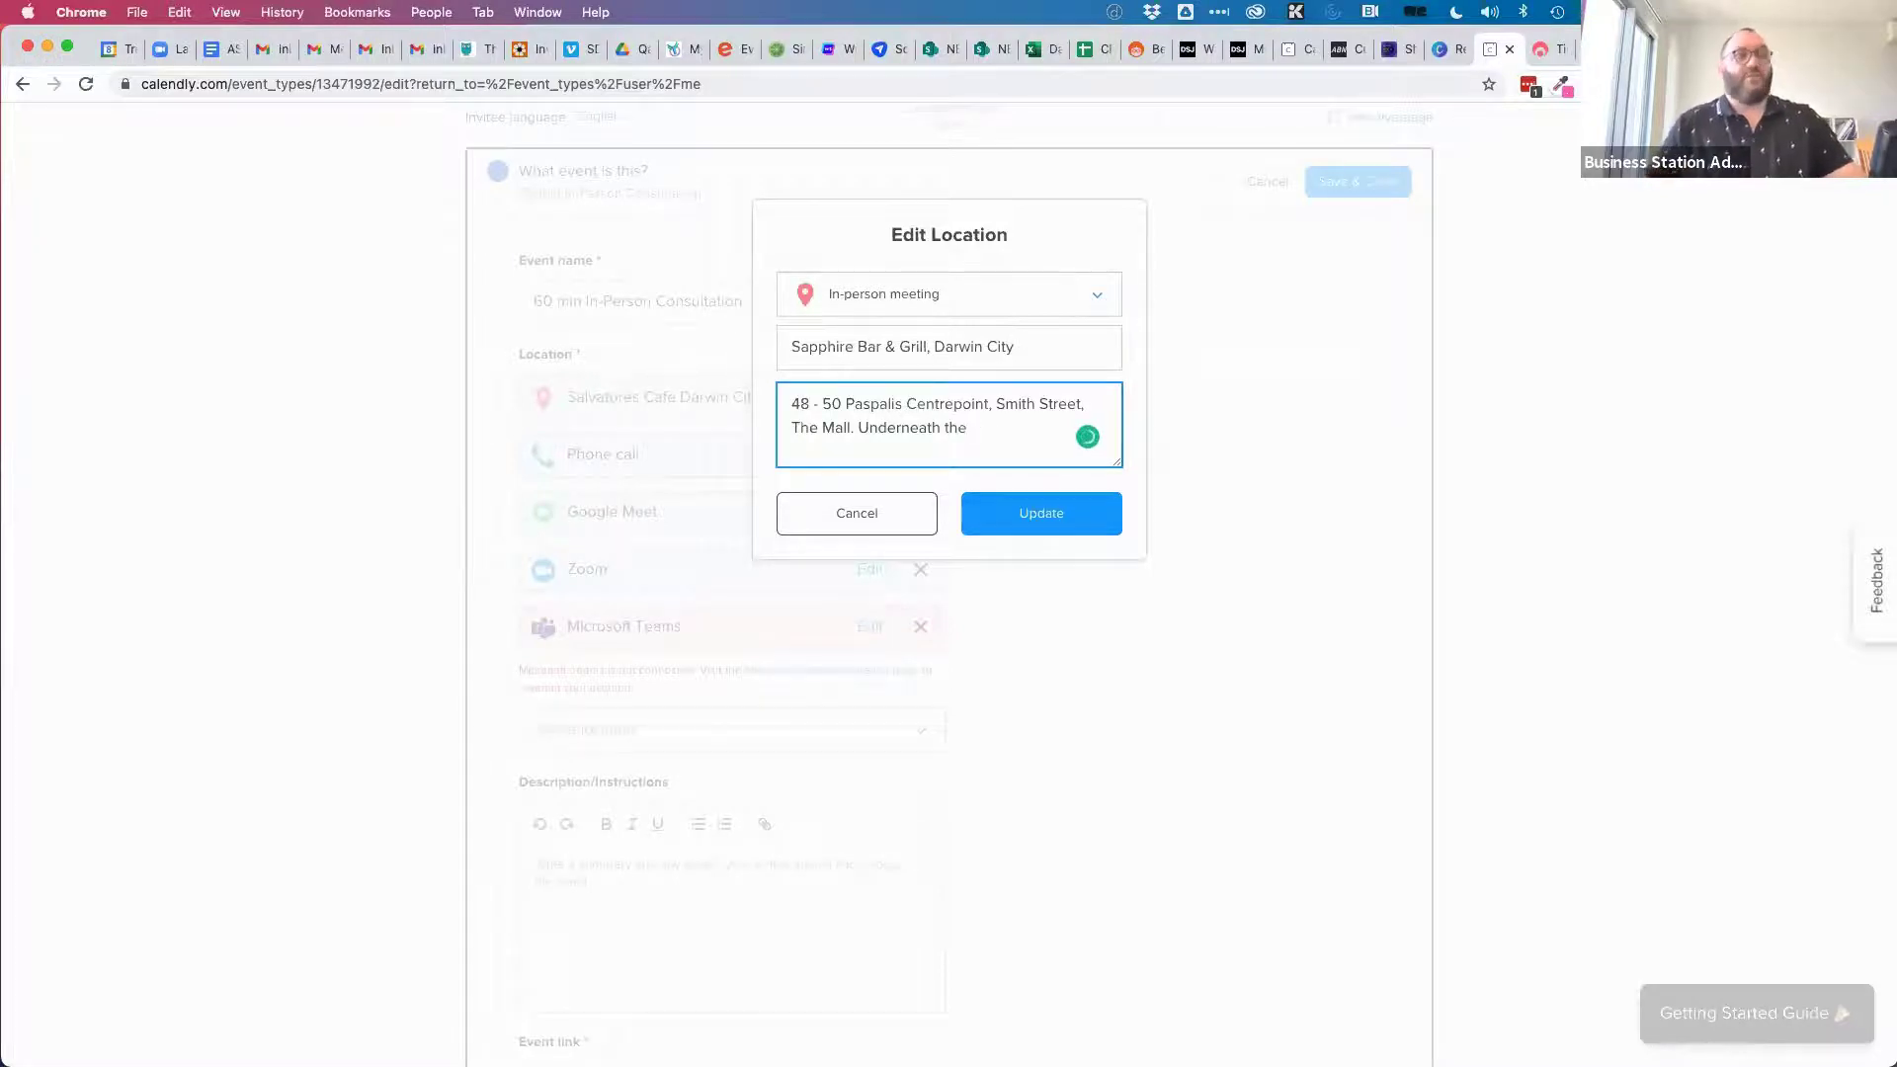
key(BackSpace)
key(BackSpace)
key(BackSpace)
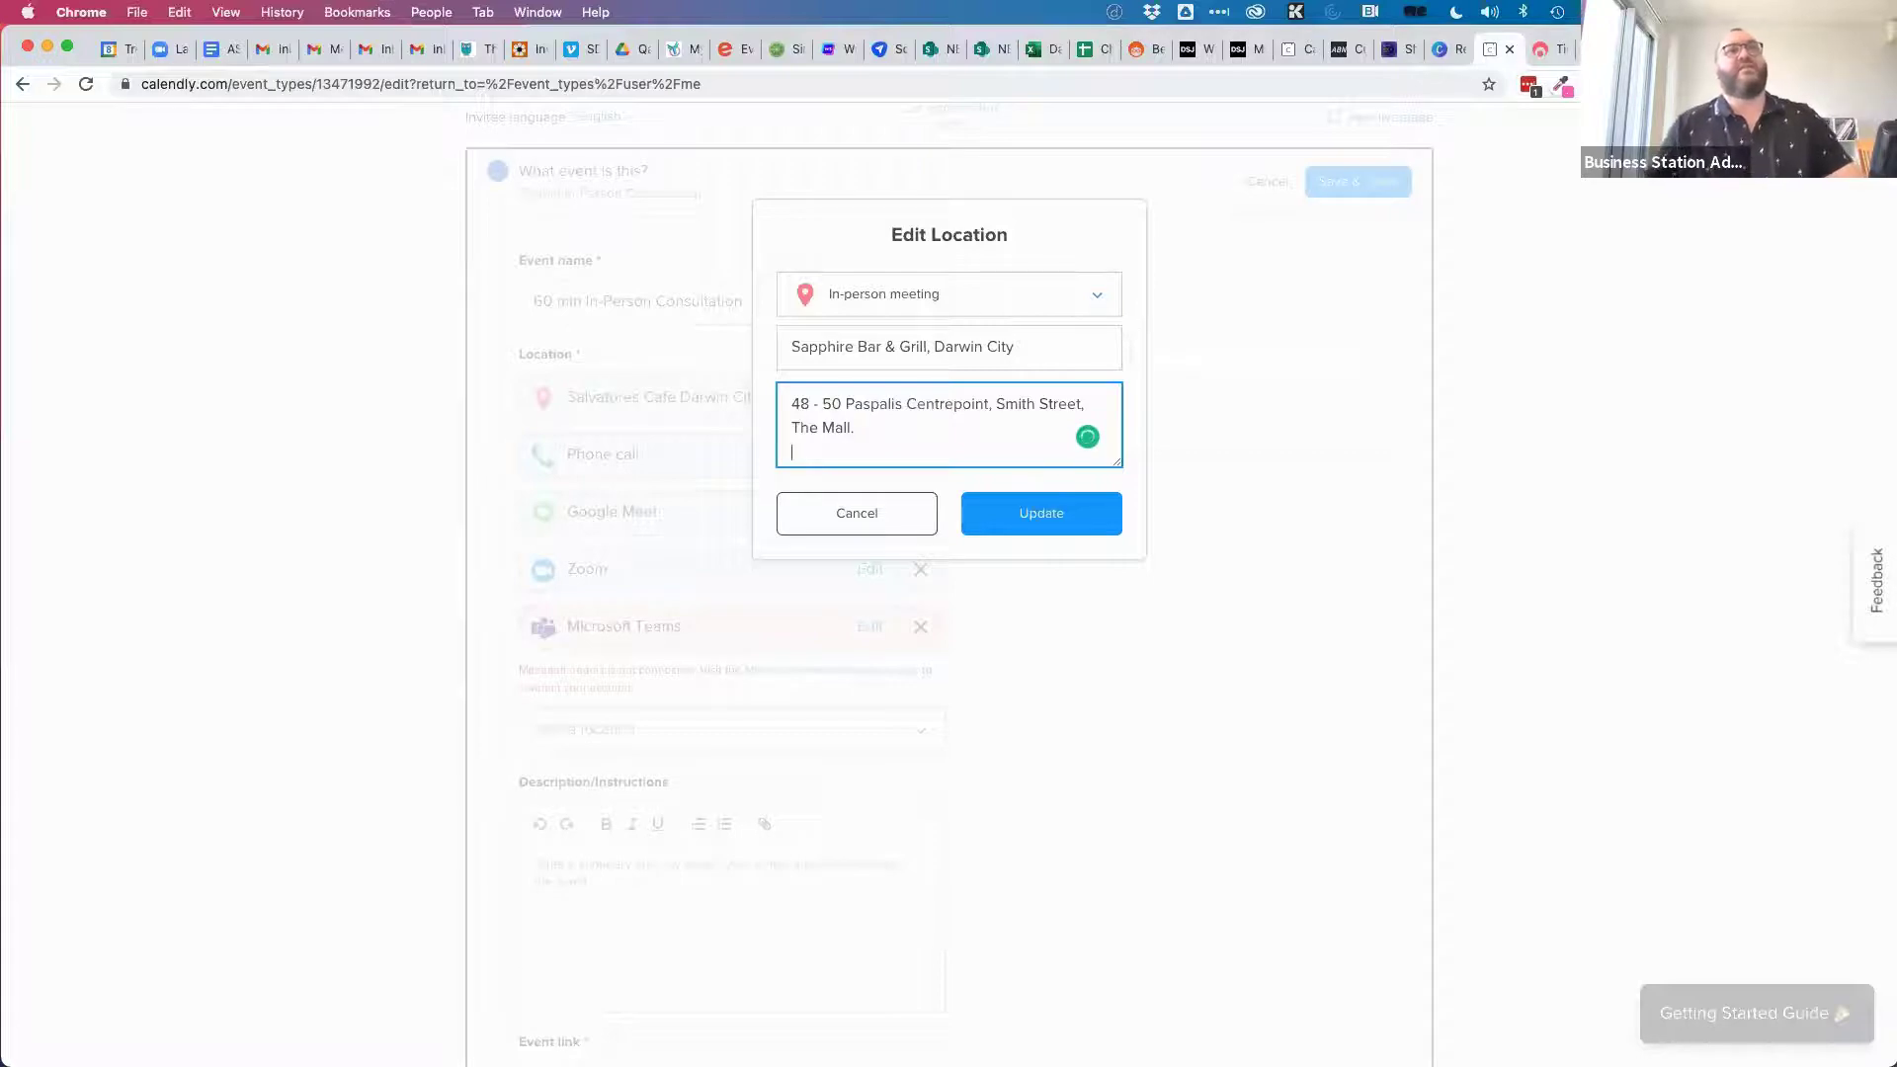
key(ctrl+Tab)
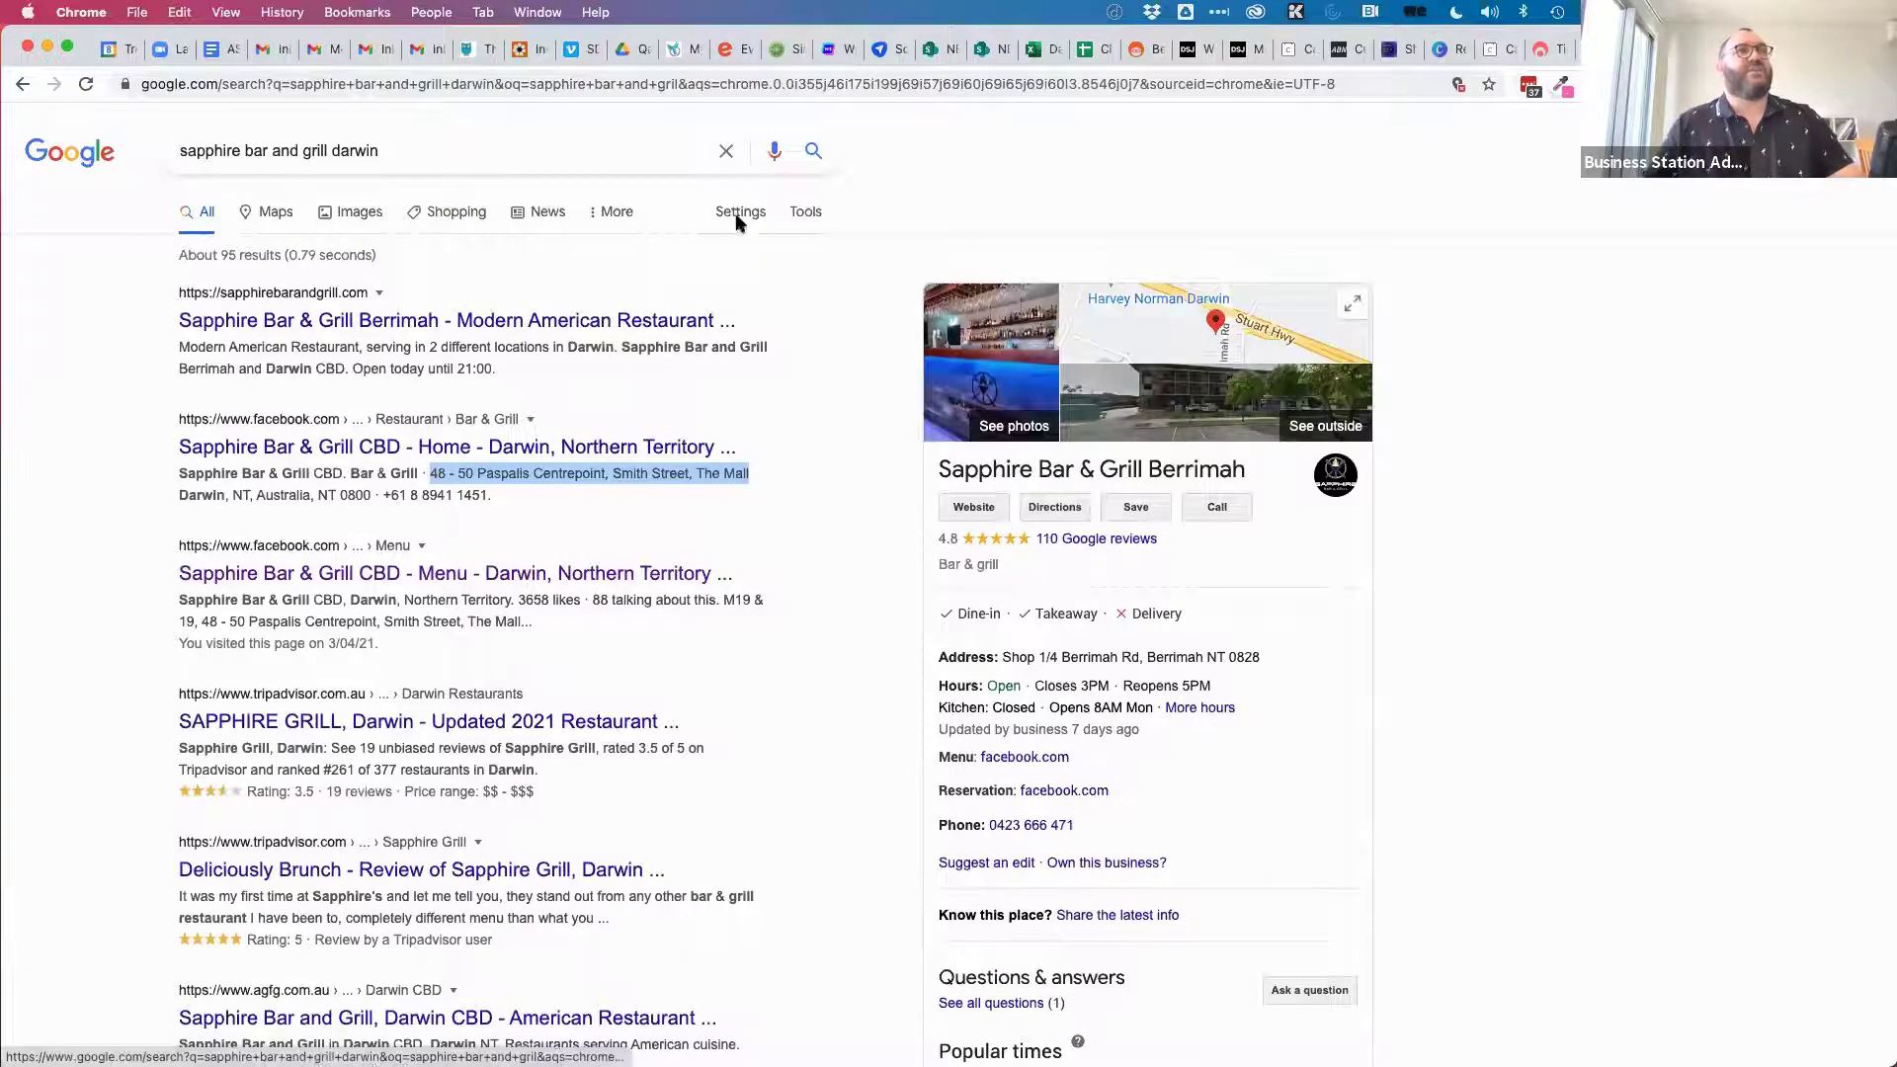
Refine the search with 'cbd' and select the Paspalis Centrepoint street address.
click(423, 155)
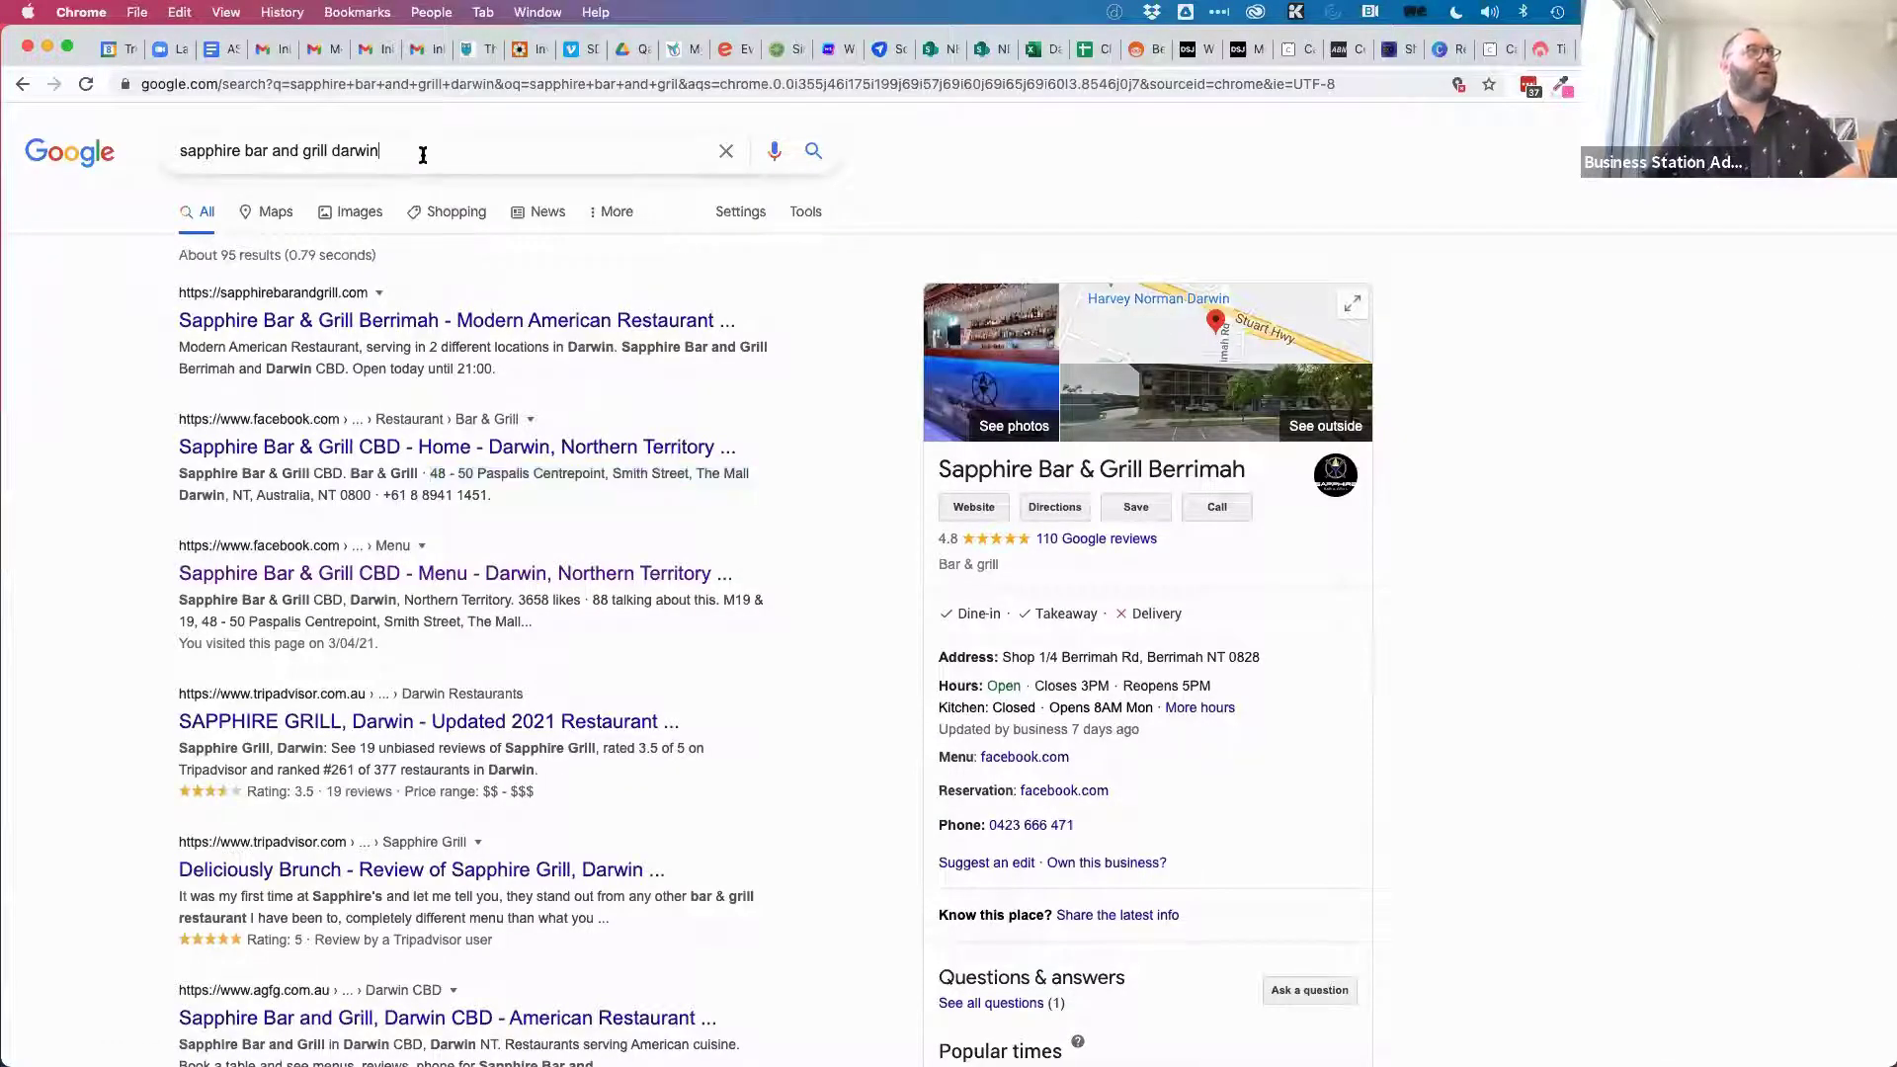
text(cbd)
key(Return)
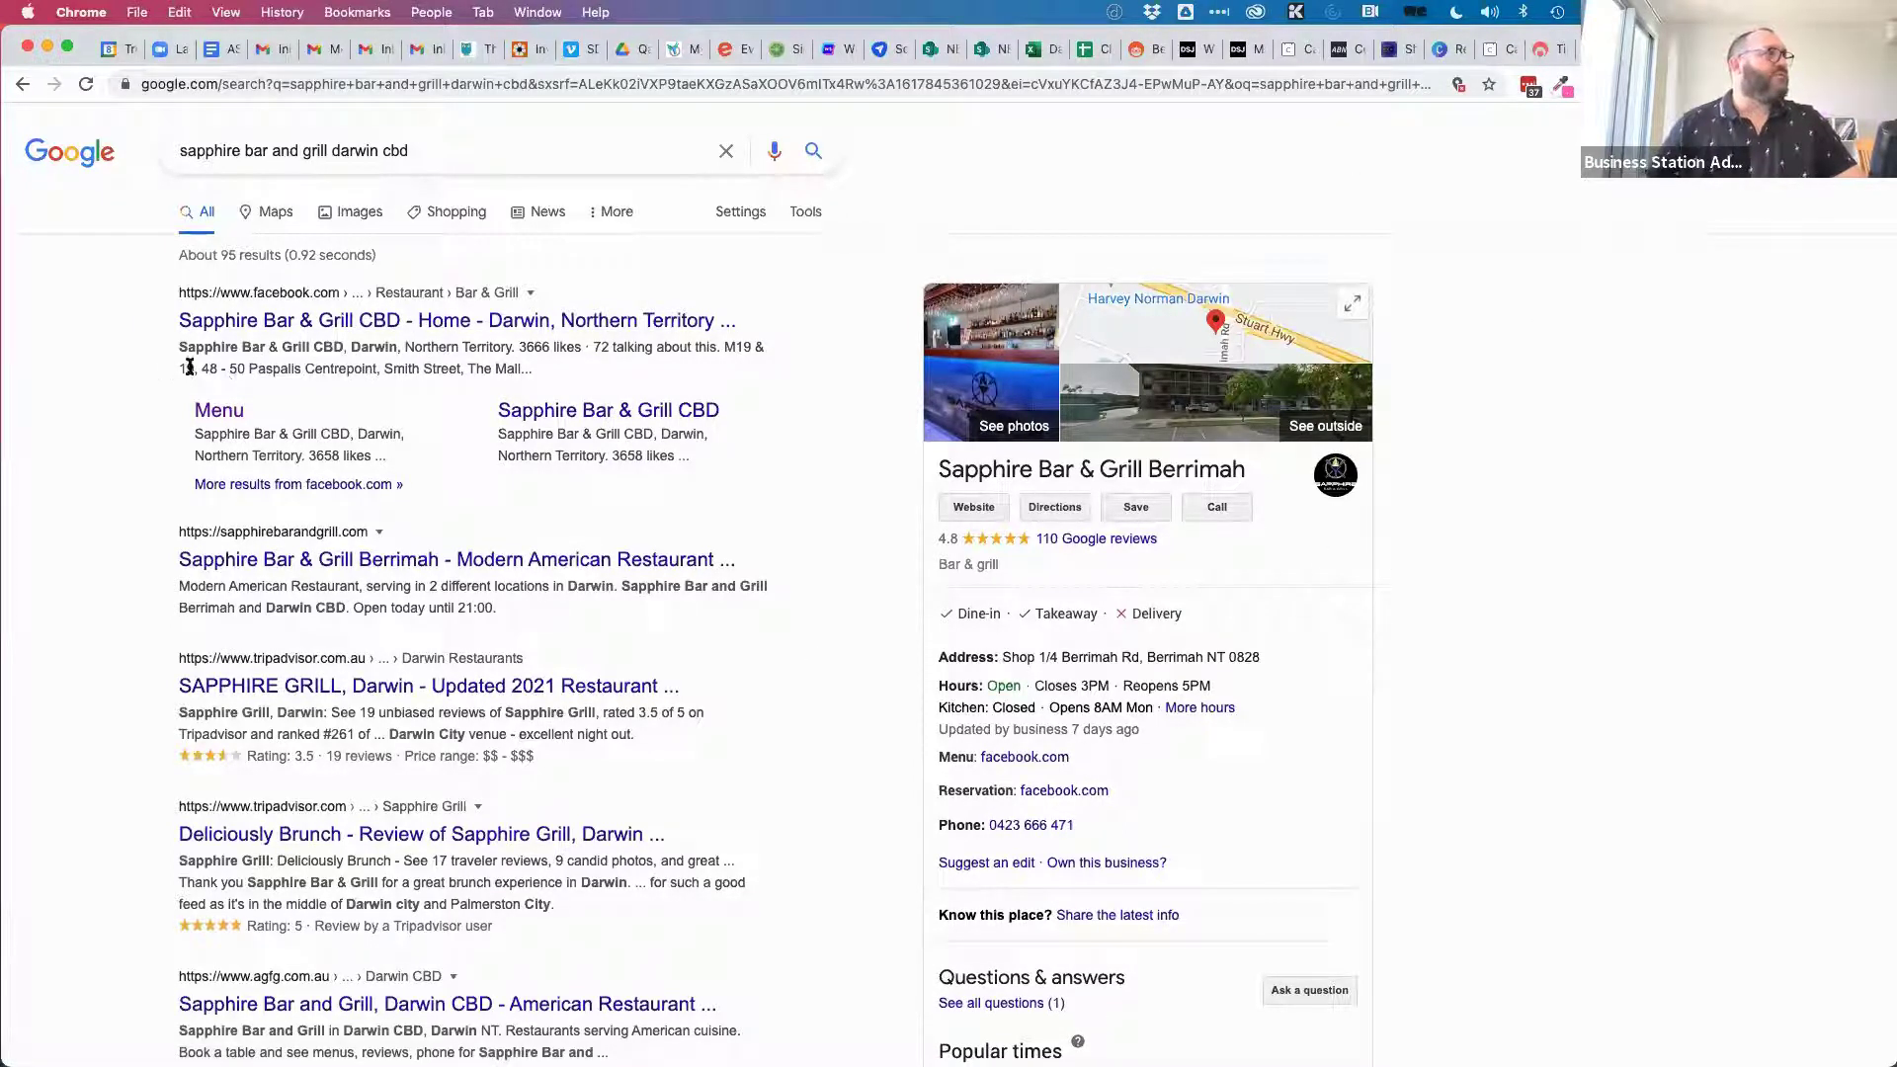
drag(201, 368, 462, 366)
key(super+c)
Look up that address on maps.google.com.au and copy the Paspalis place's share link.
click(998, 83)
text(maps.google.com.au)
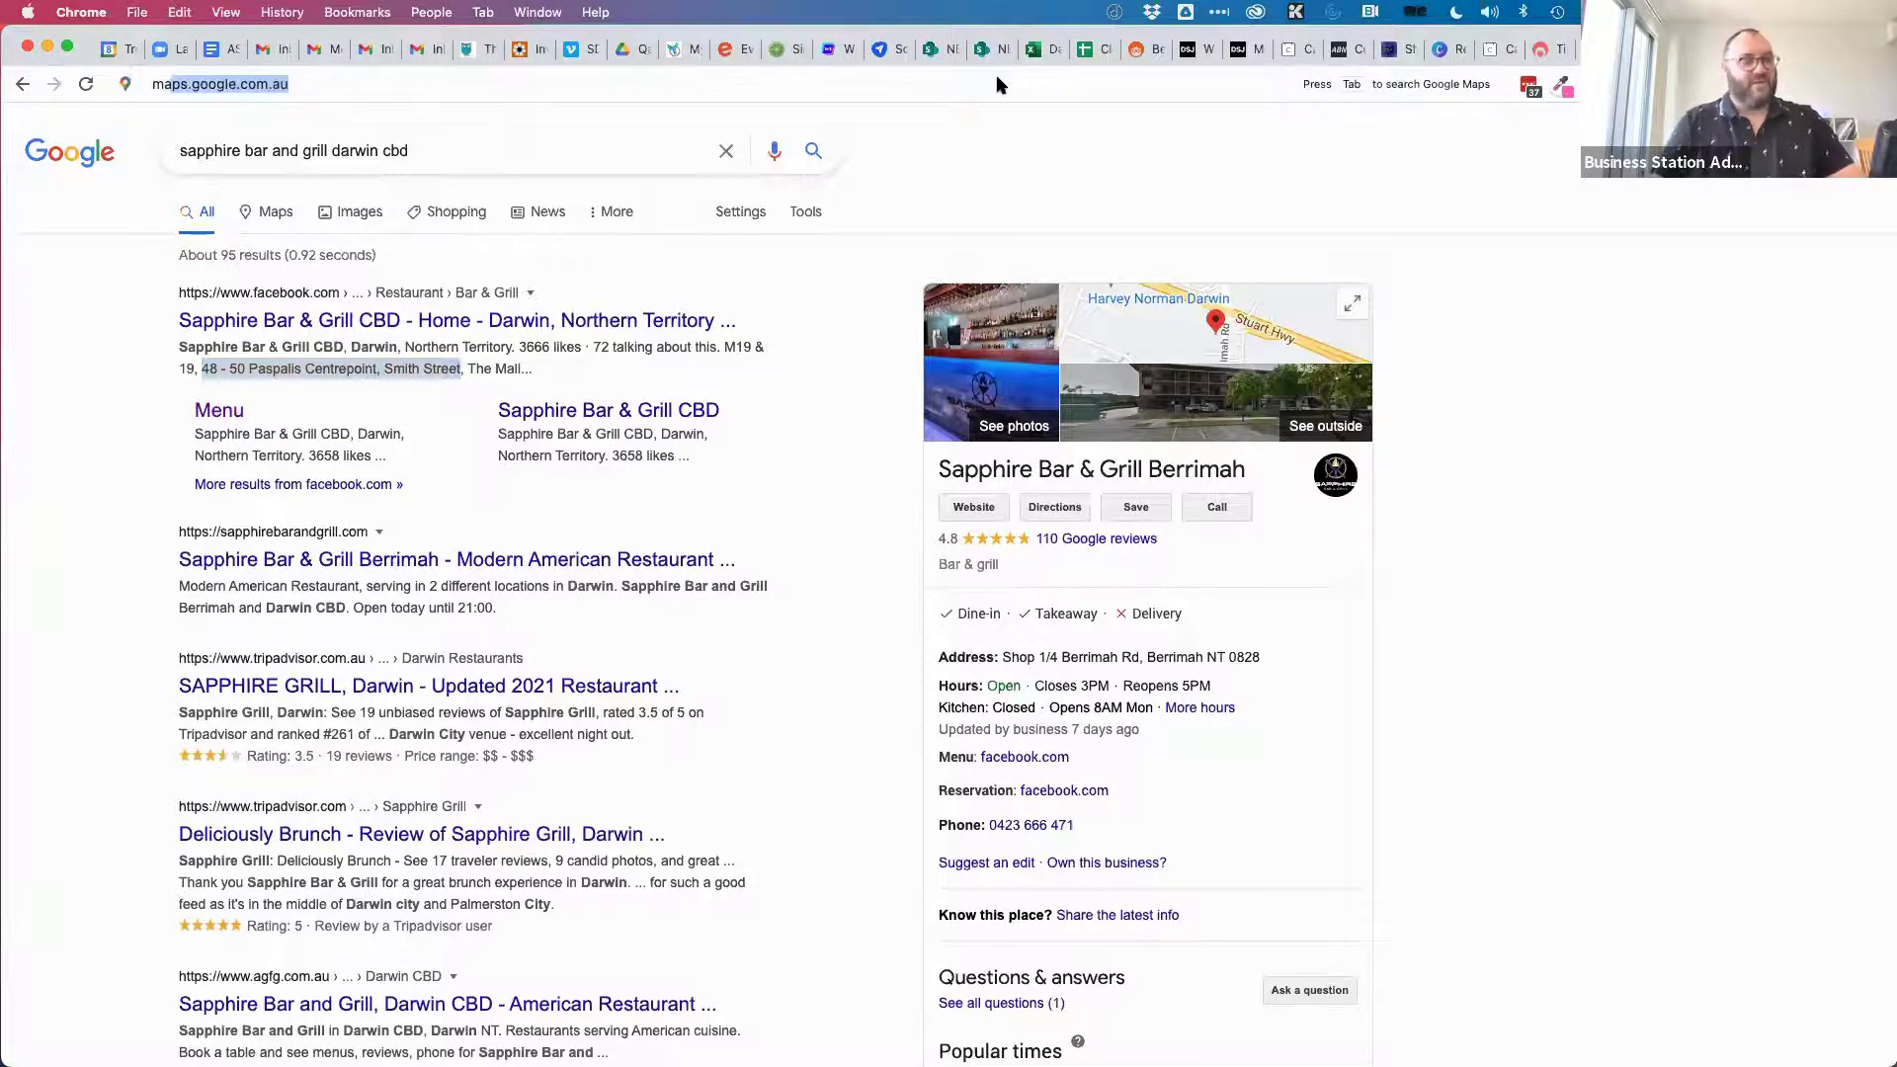
key(Return)
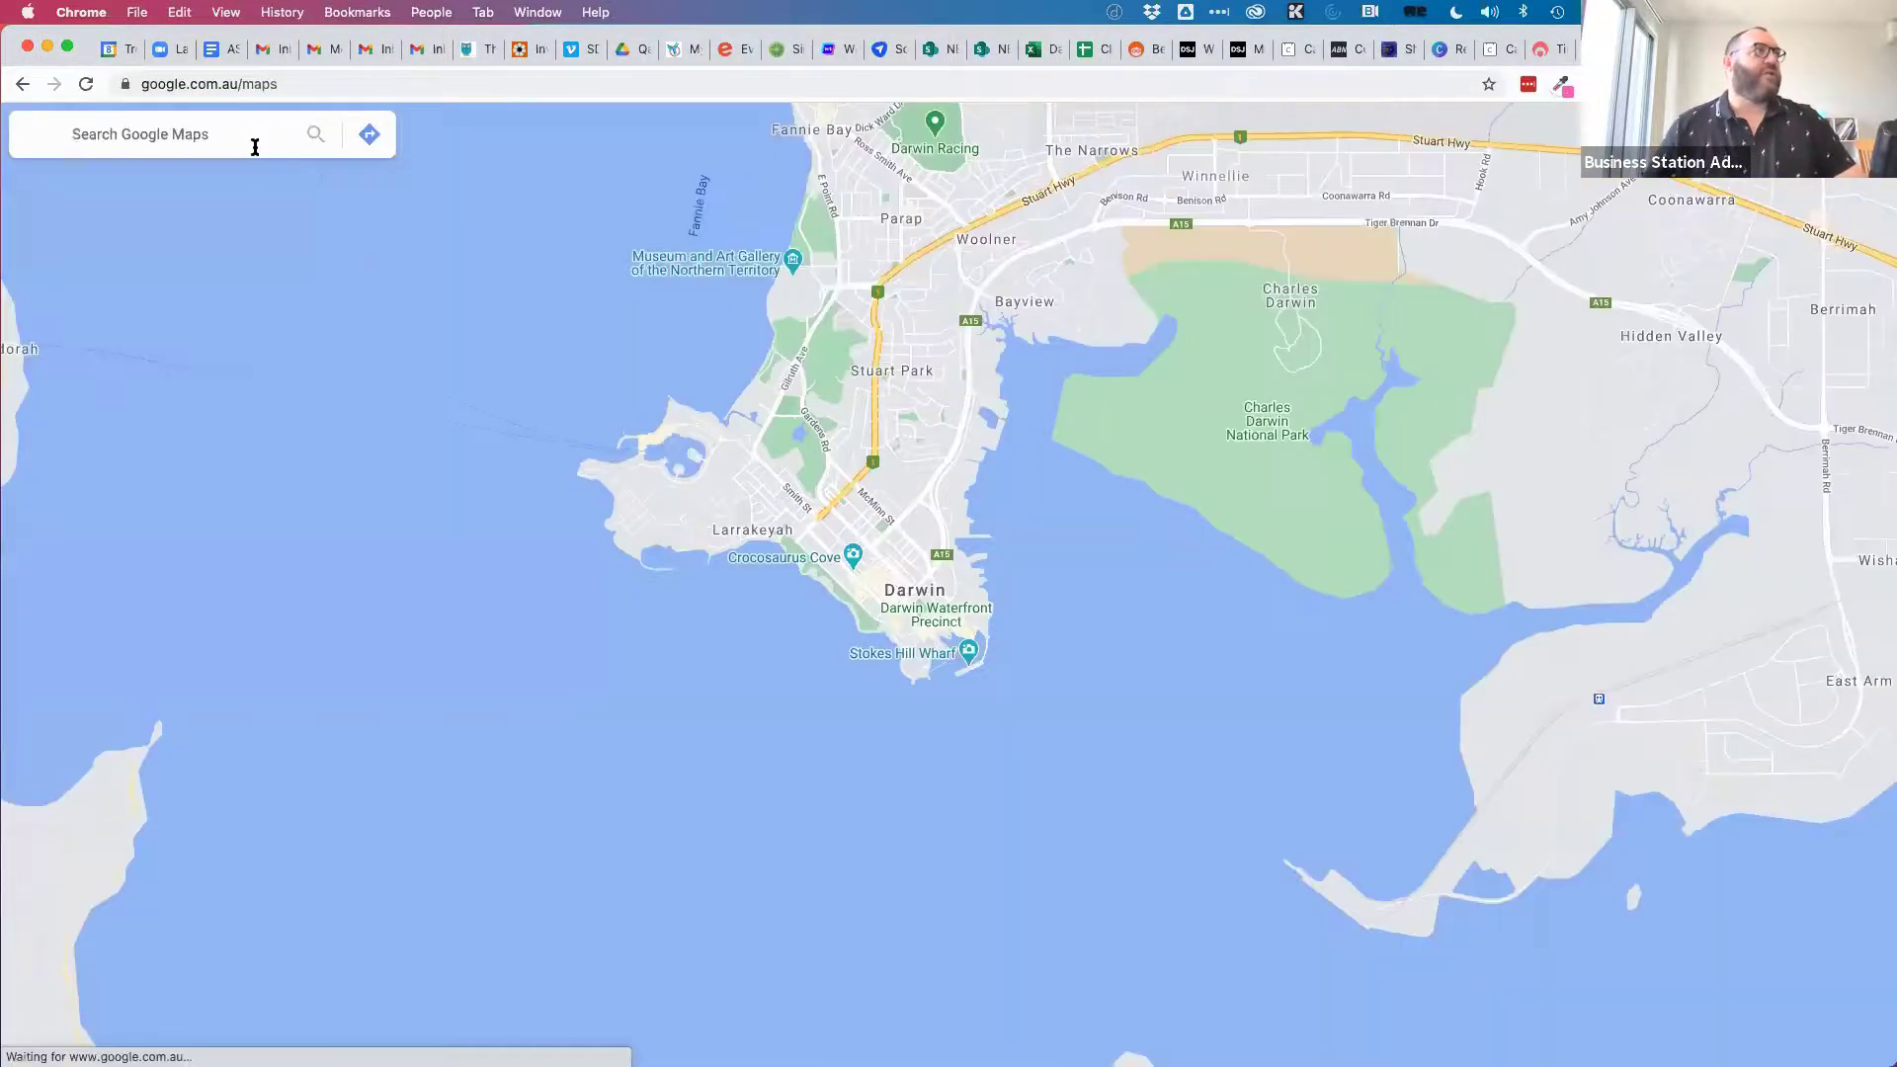
click(237, 136)
key(super+v)
key(Return)
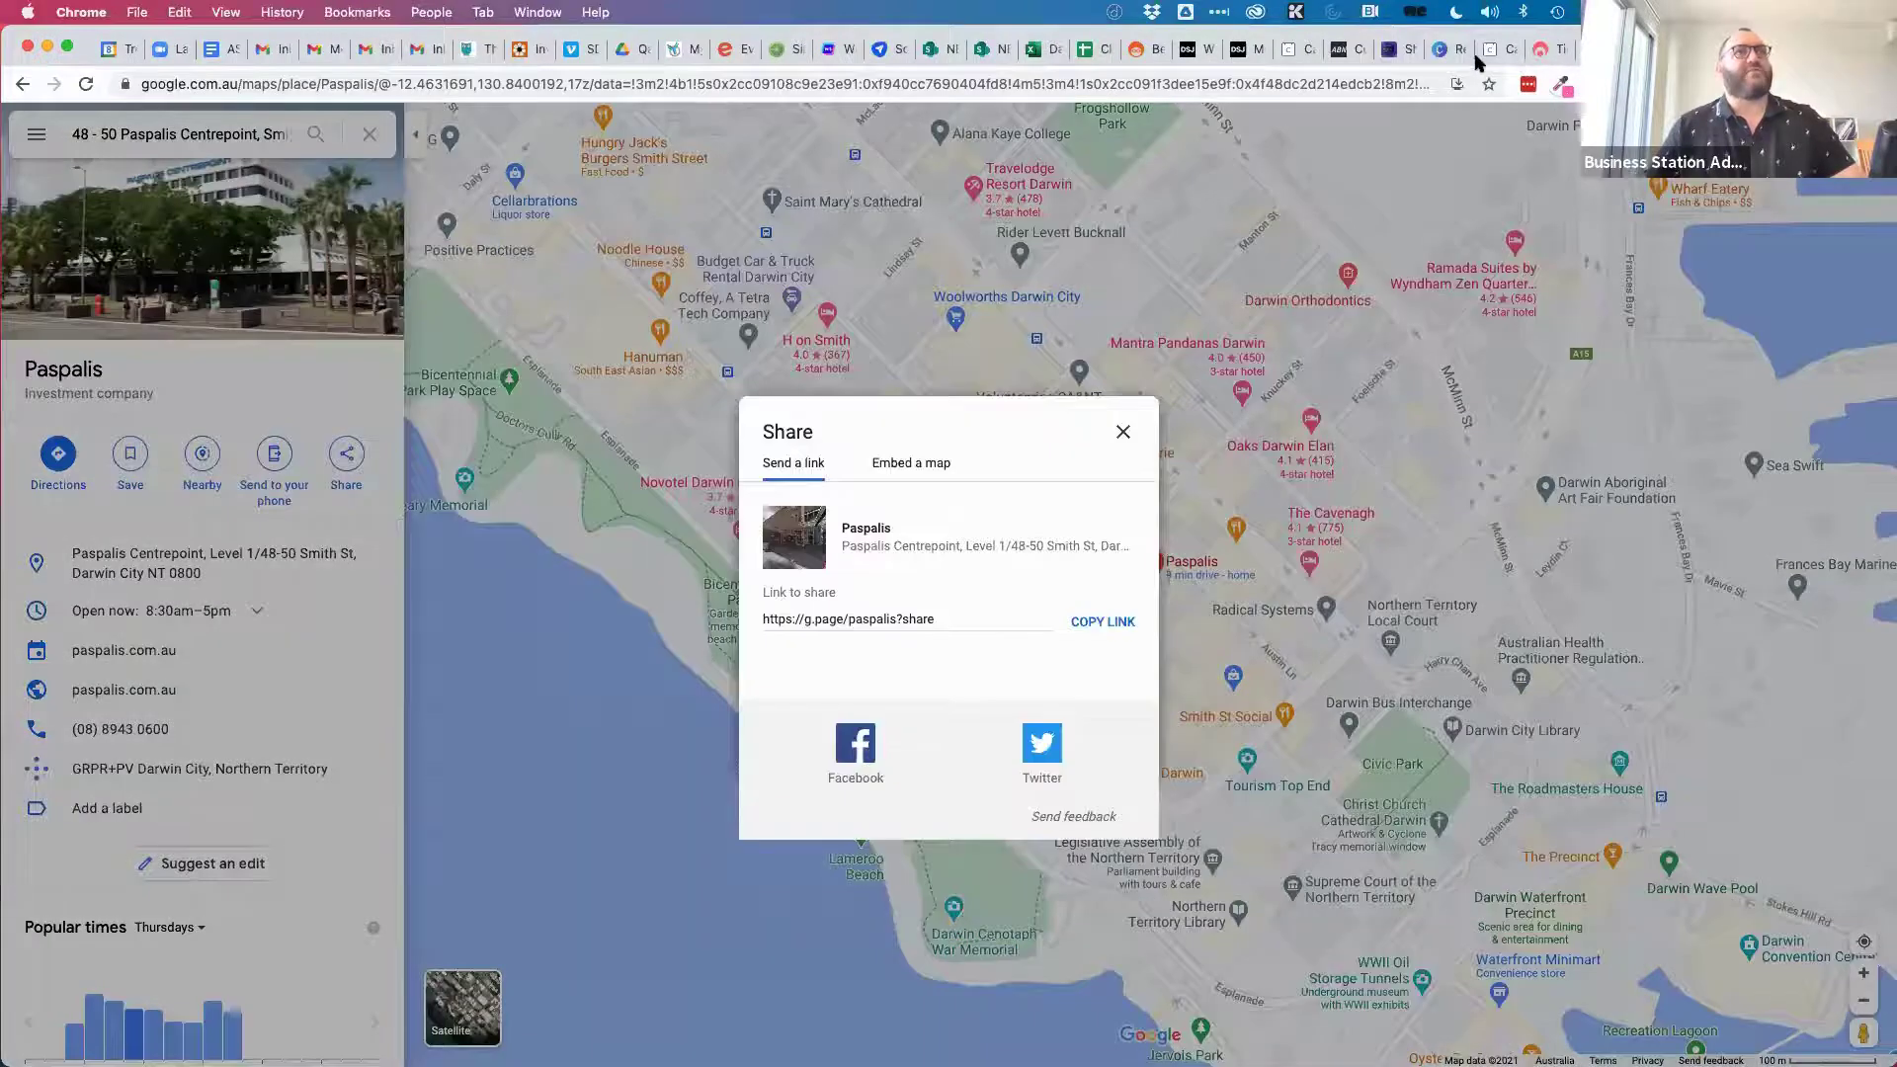
click(915, 622)
key(super+c)
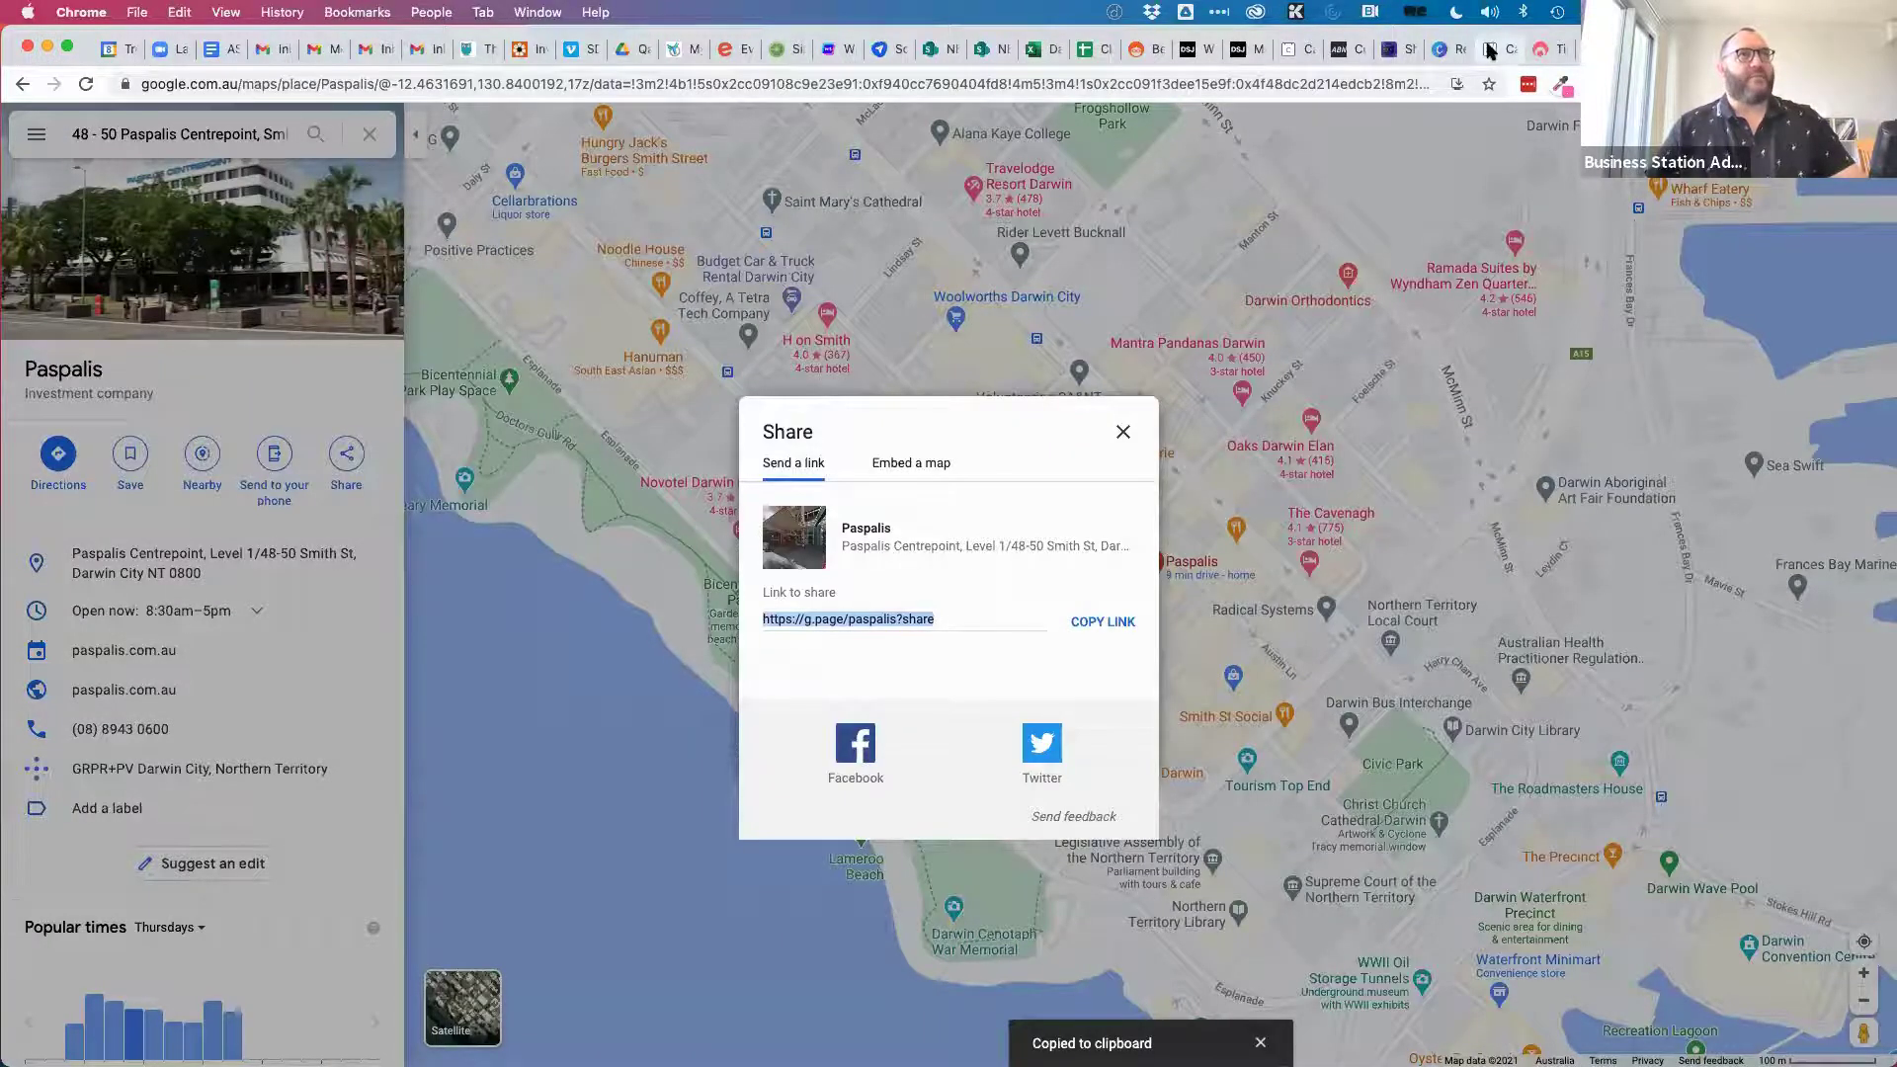
click(1491, 50)
Add a 'Google Maps location:' line with the share link to Sapphire Bar & Grill, then save the event.
text(Goo)
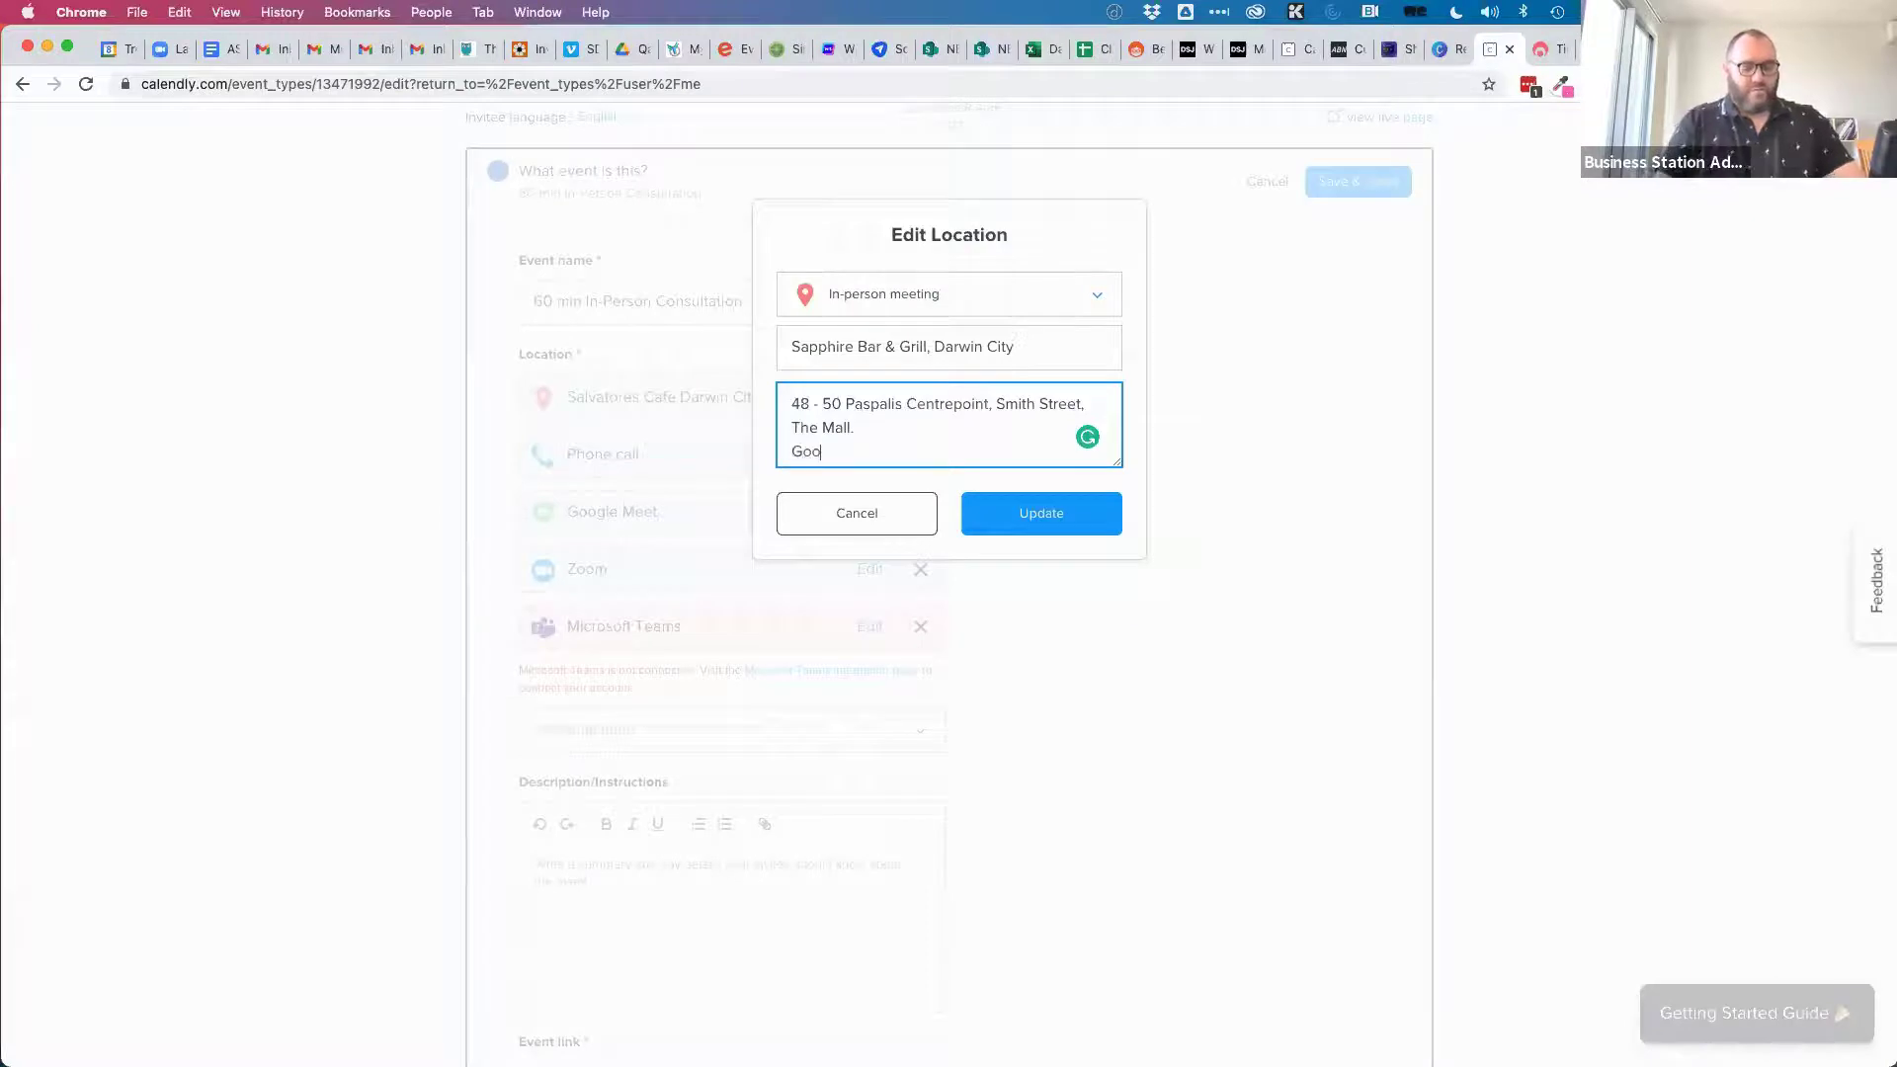
text(gle Maps loctaio)
key(BackSpace)
key(BackSpace)
key(BackSpace)
text(ation)
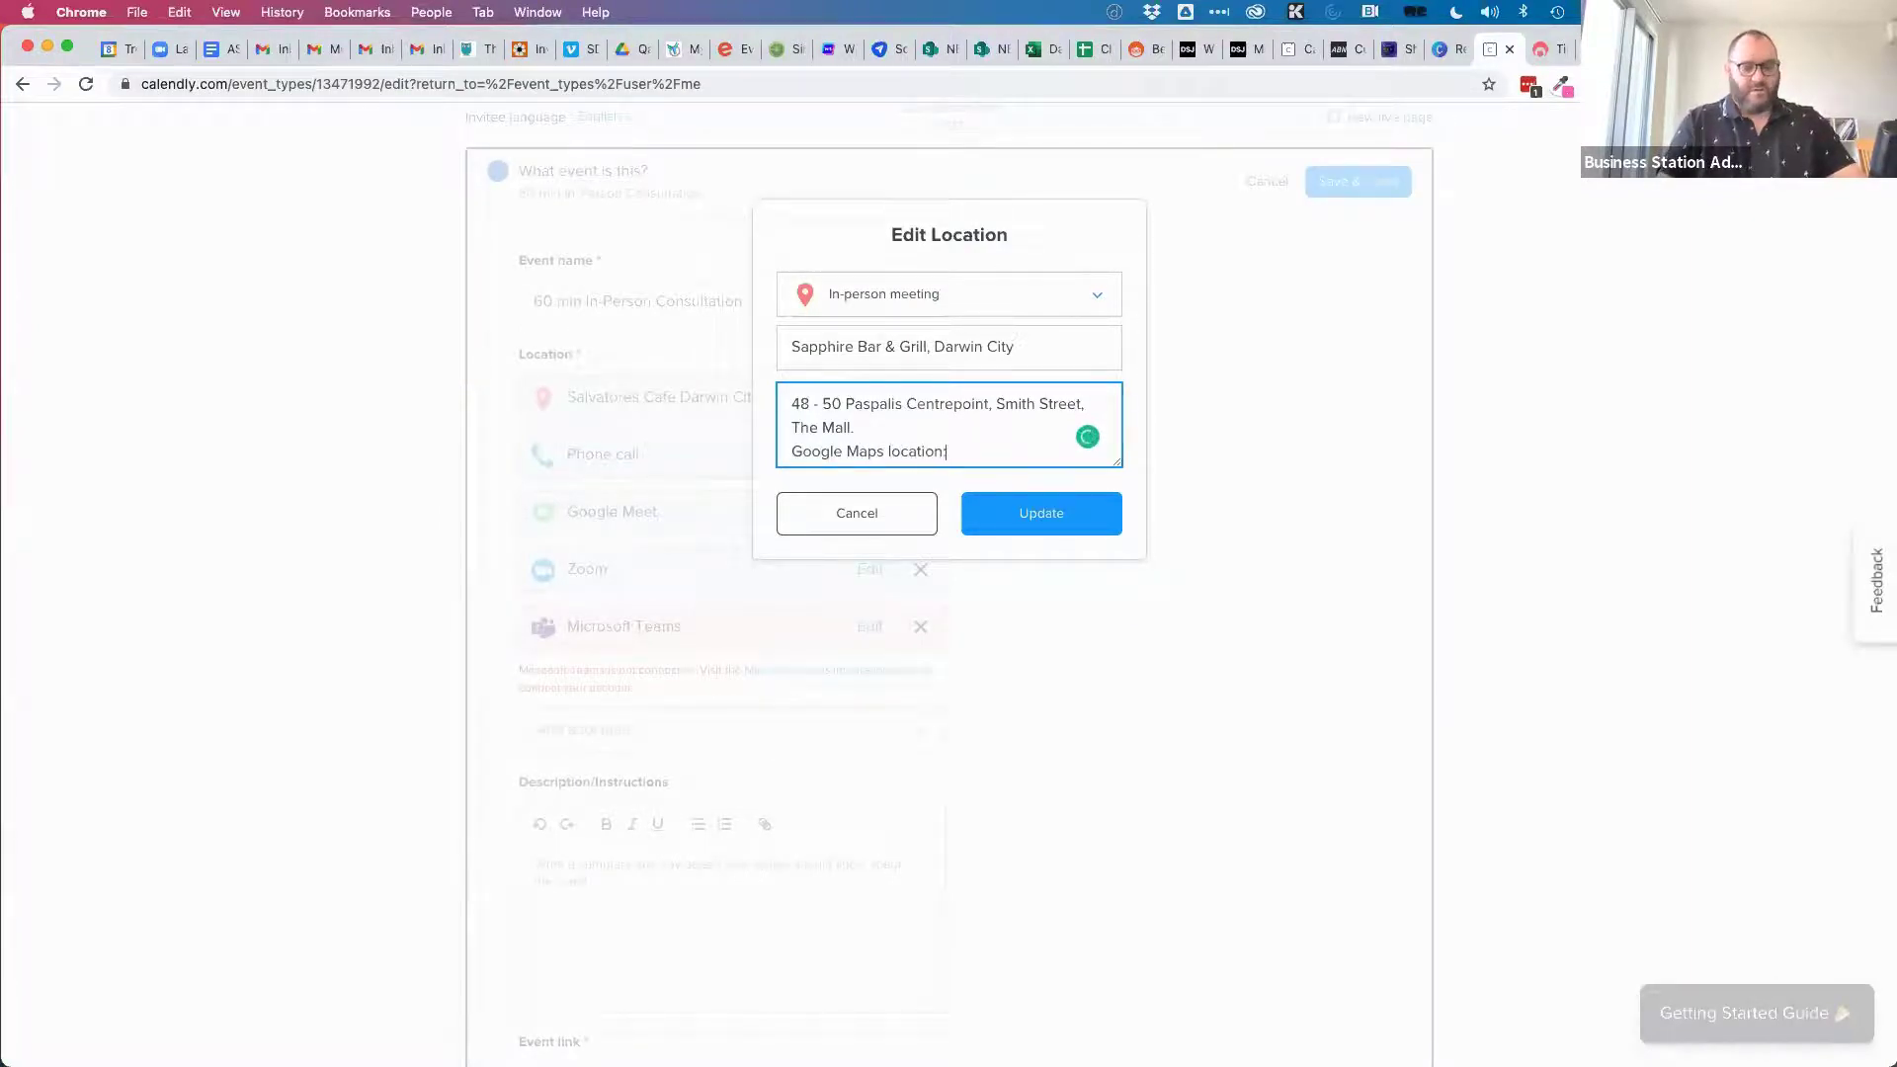
text(:)
key(super+v)
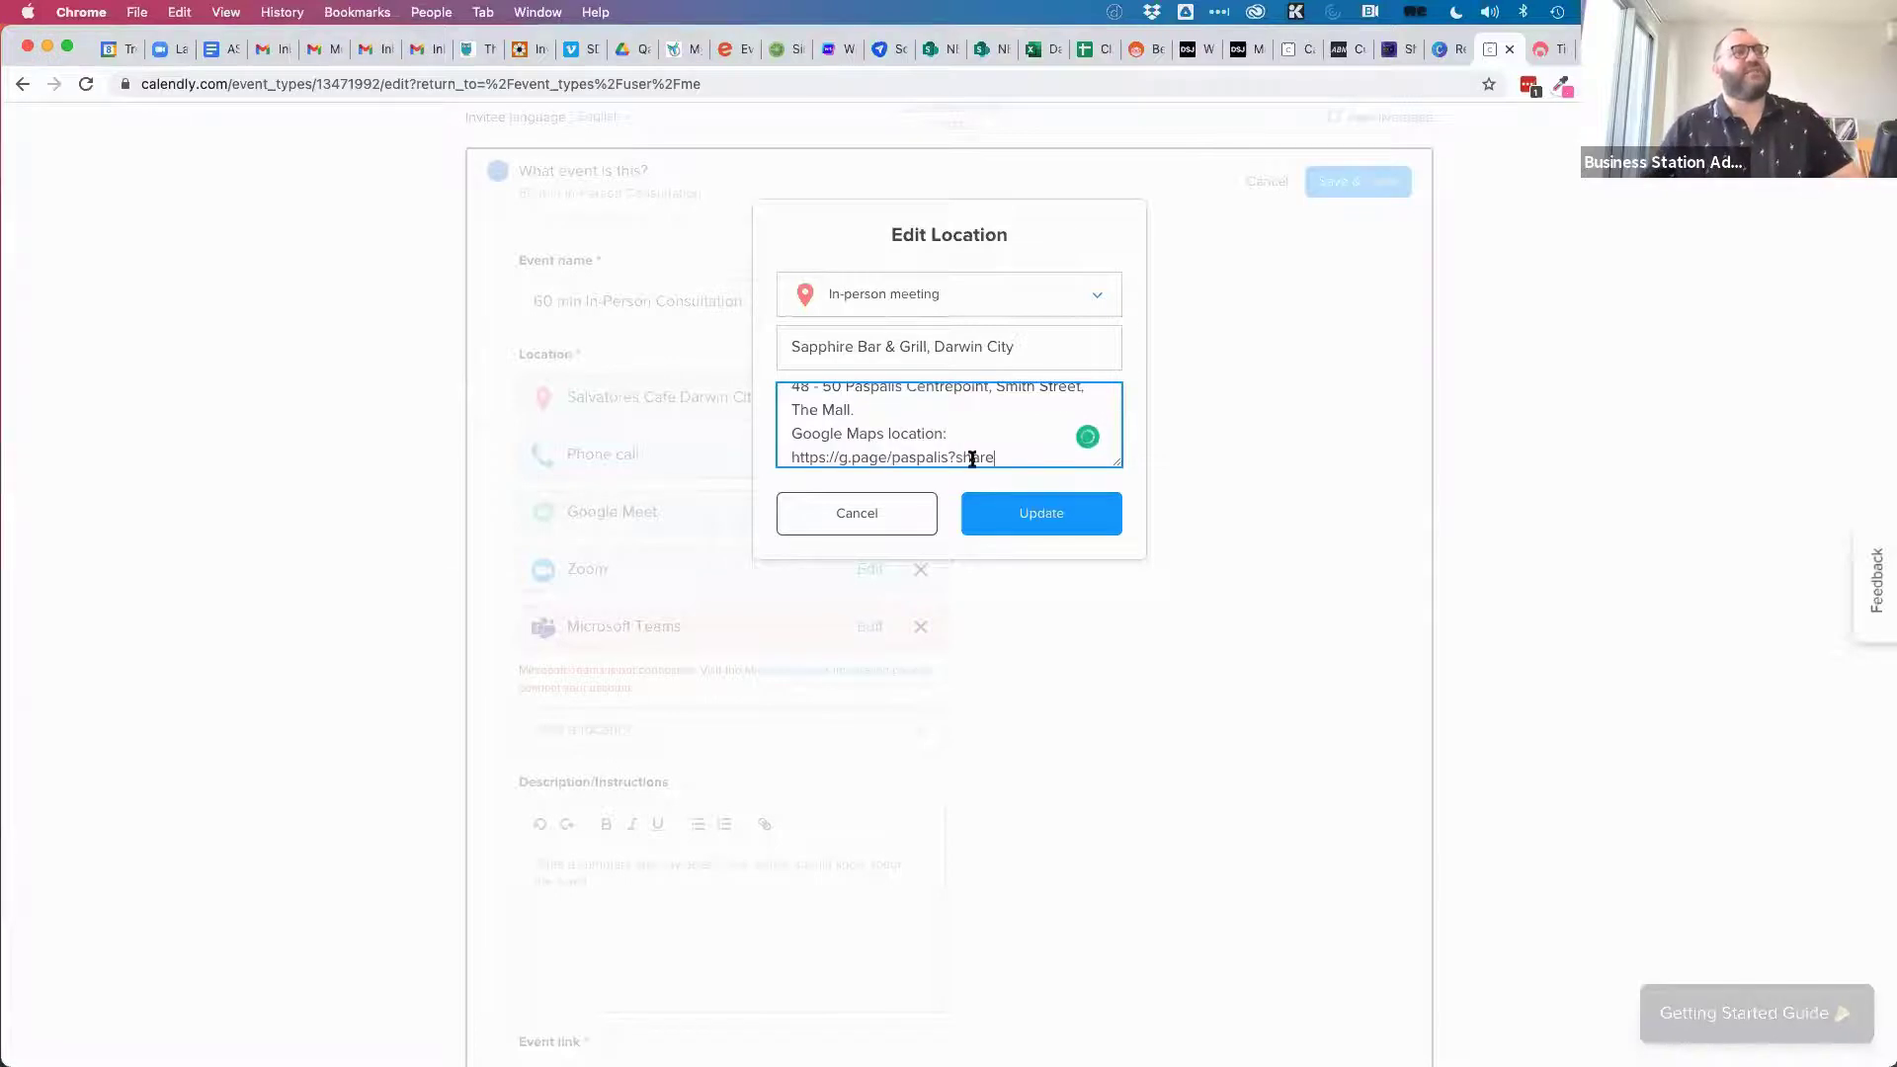
click(1040, 514)
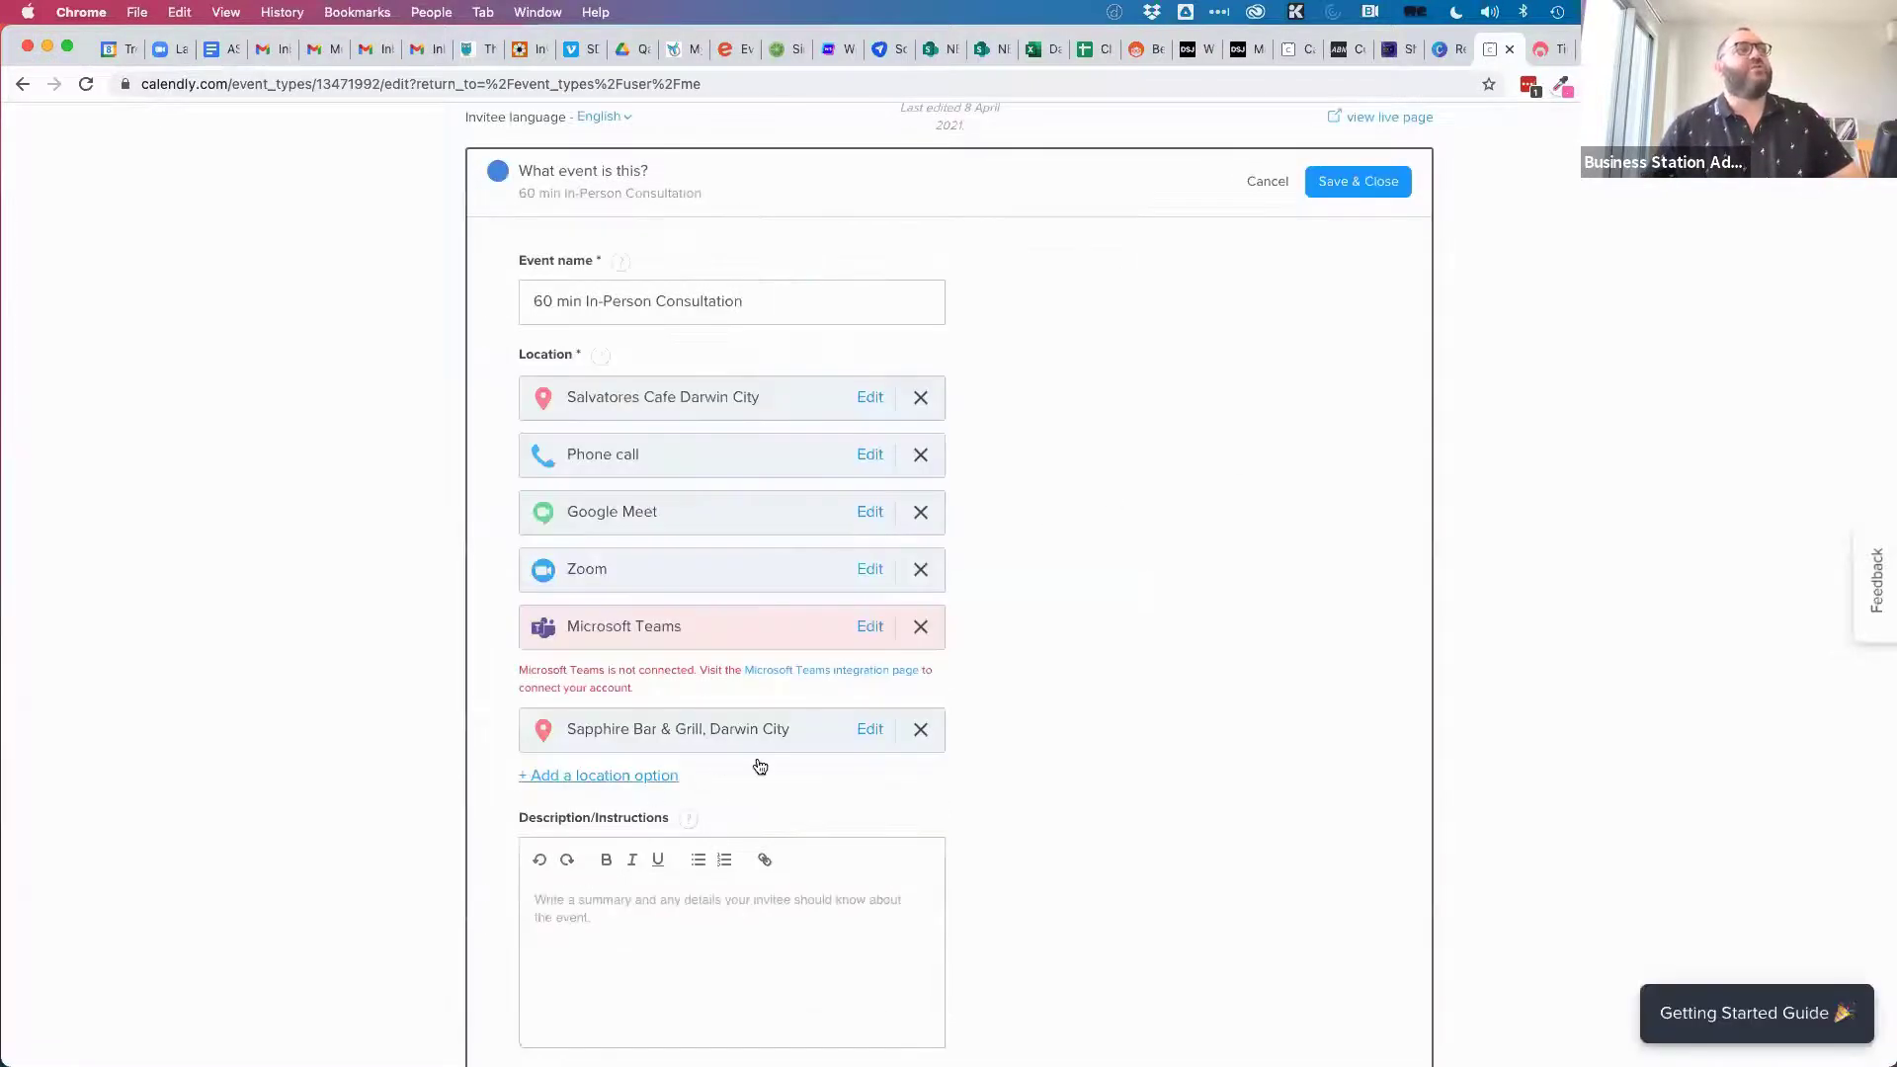
click(1349, 179)
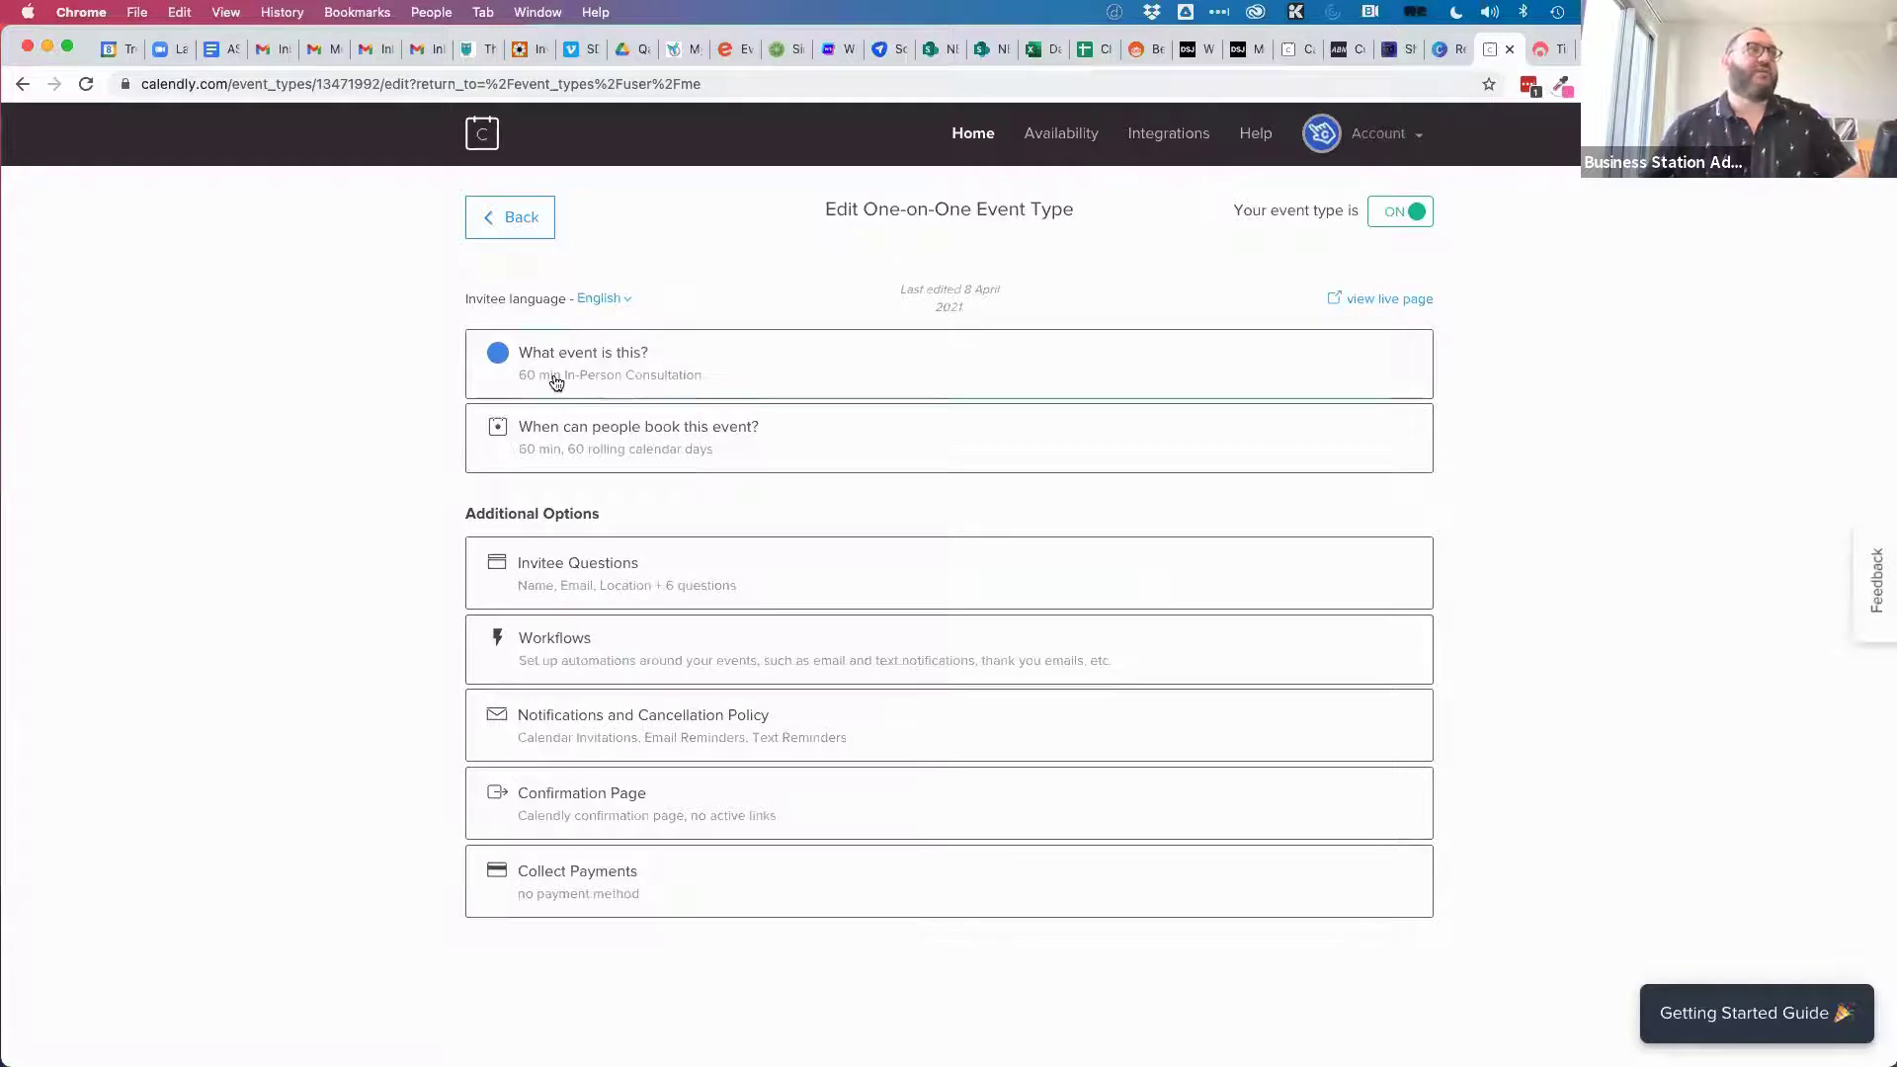
Return to the event types list and open the Create dropdown.
click(512, 222)
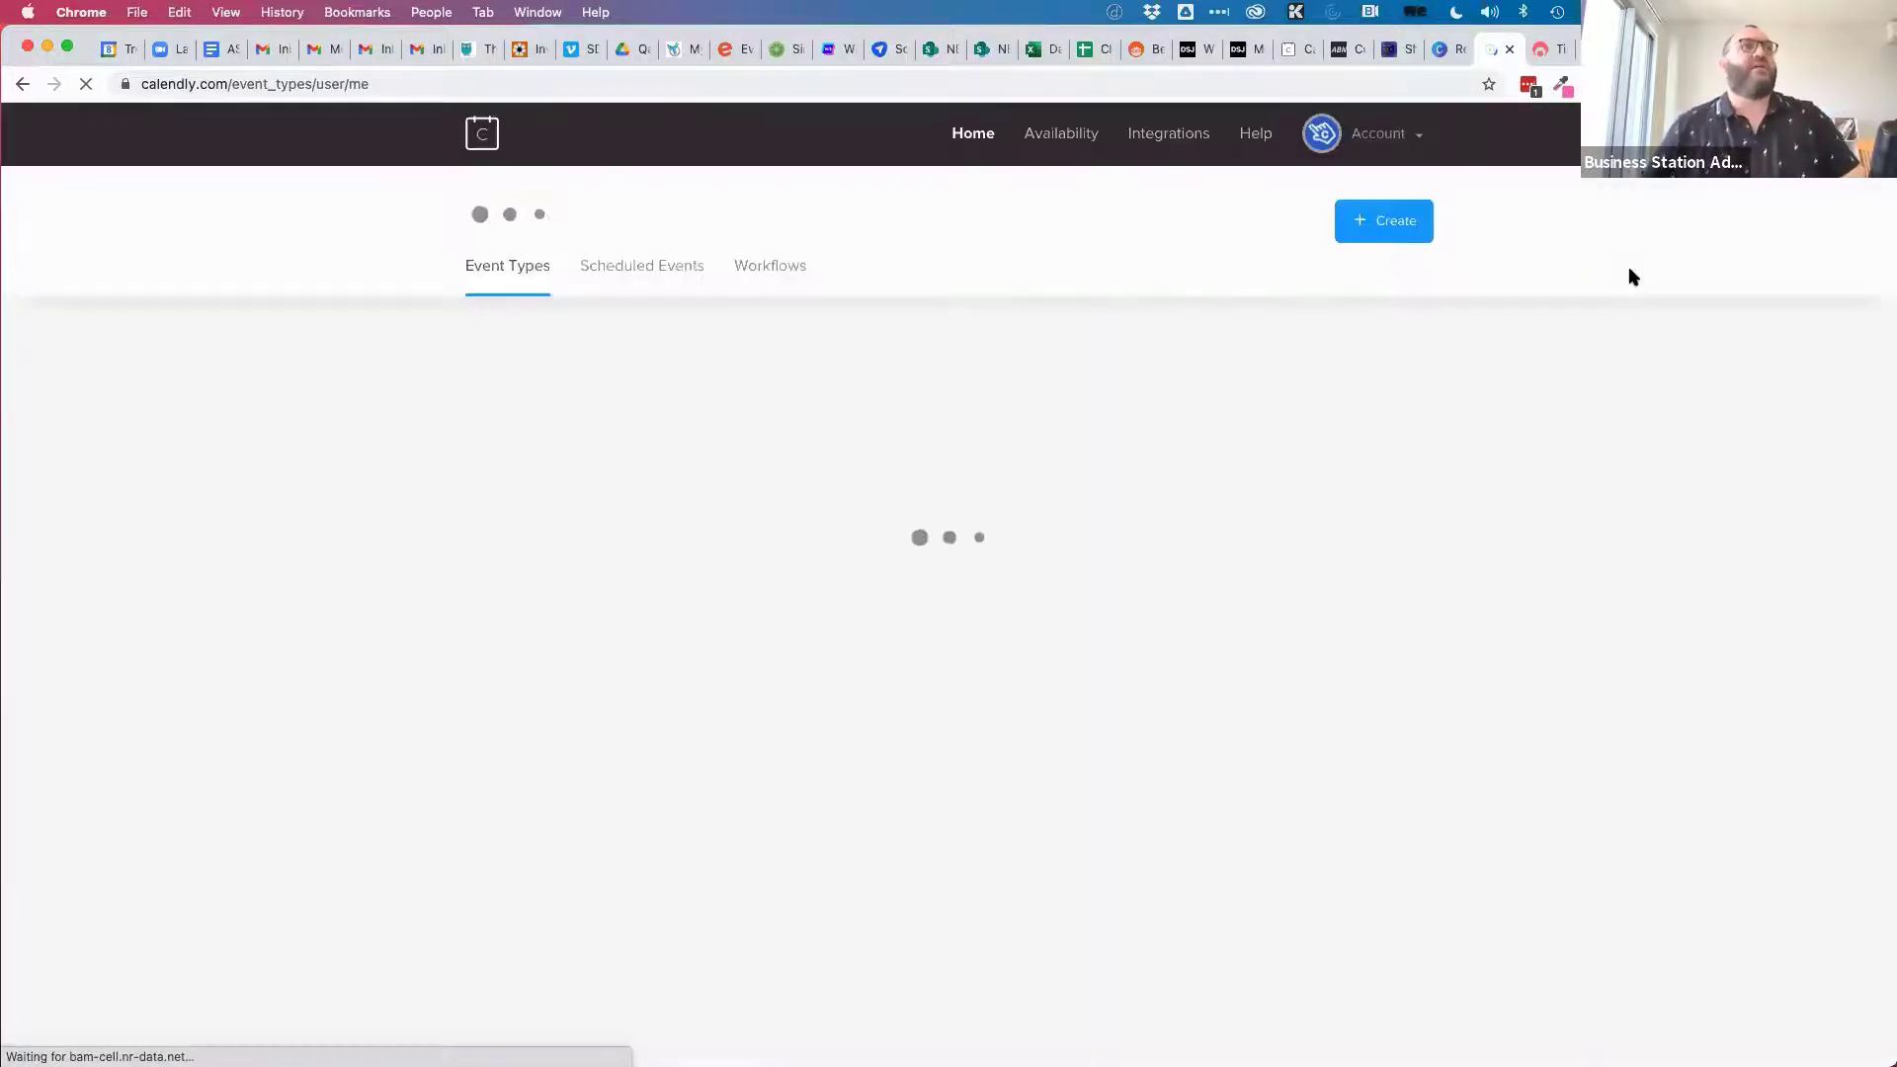
click(1387, 224)
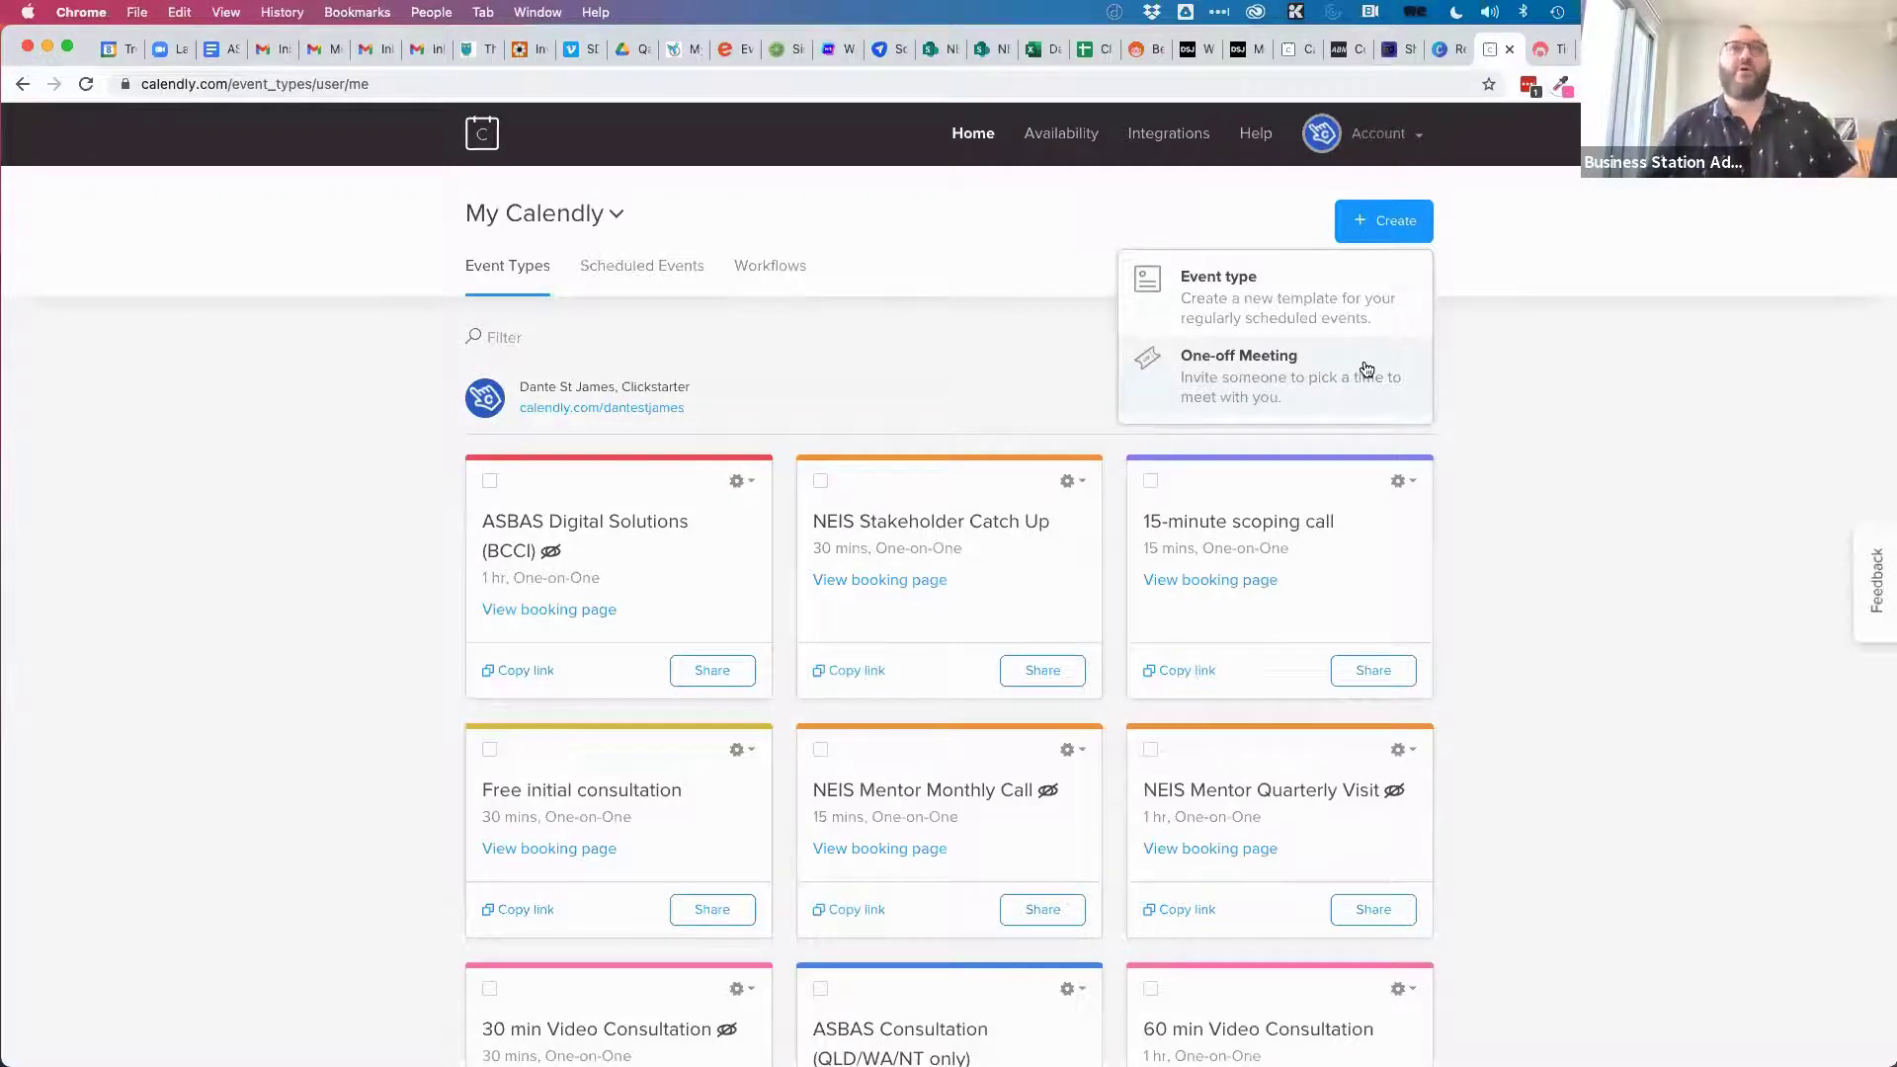
Start a new event type from the Create menu, then open the Account menu.
click(1329, 300)
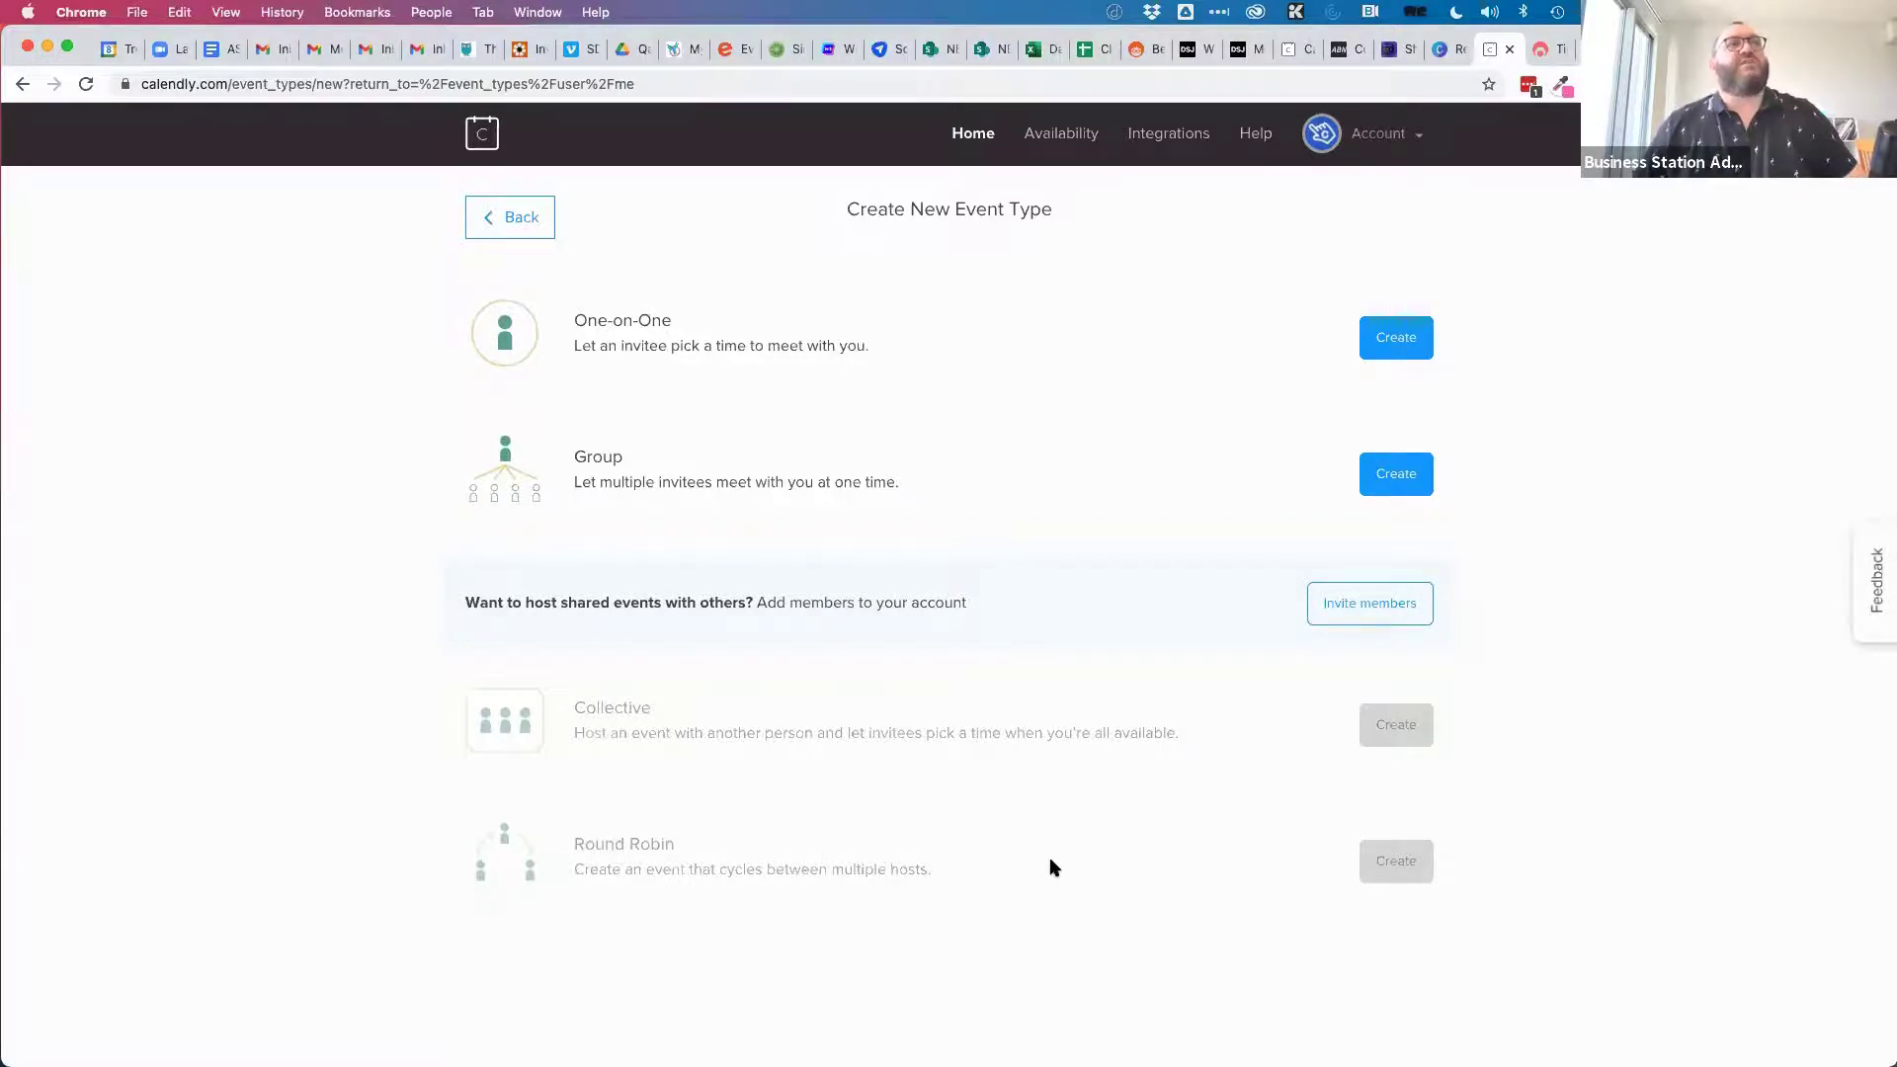
click(1382, 136)
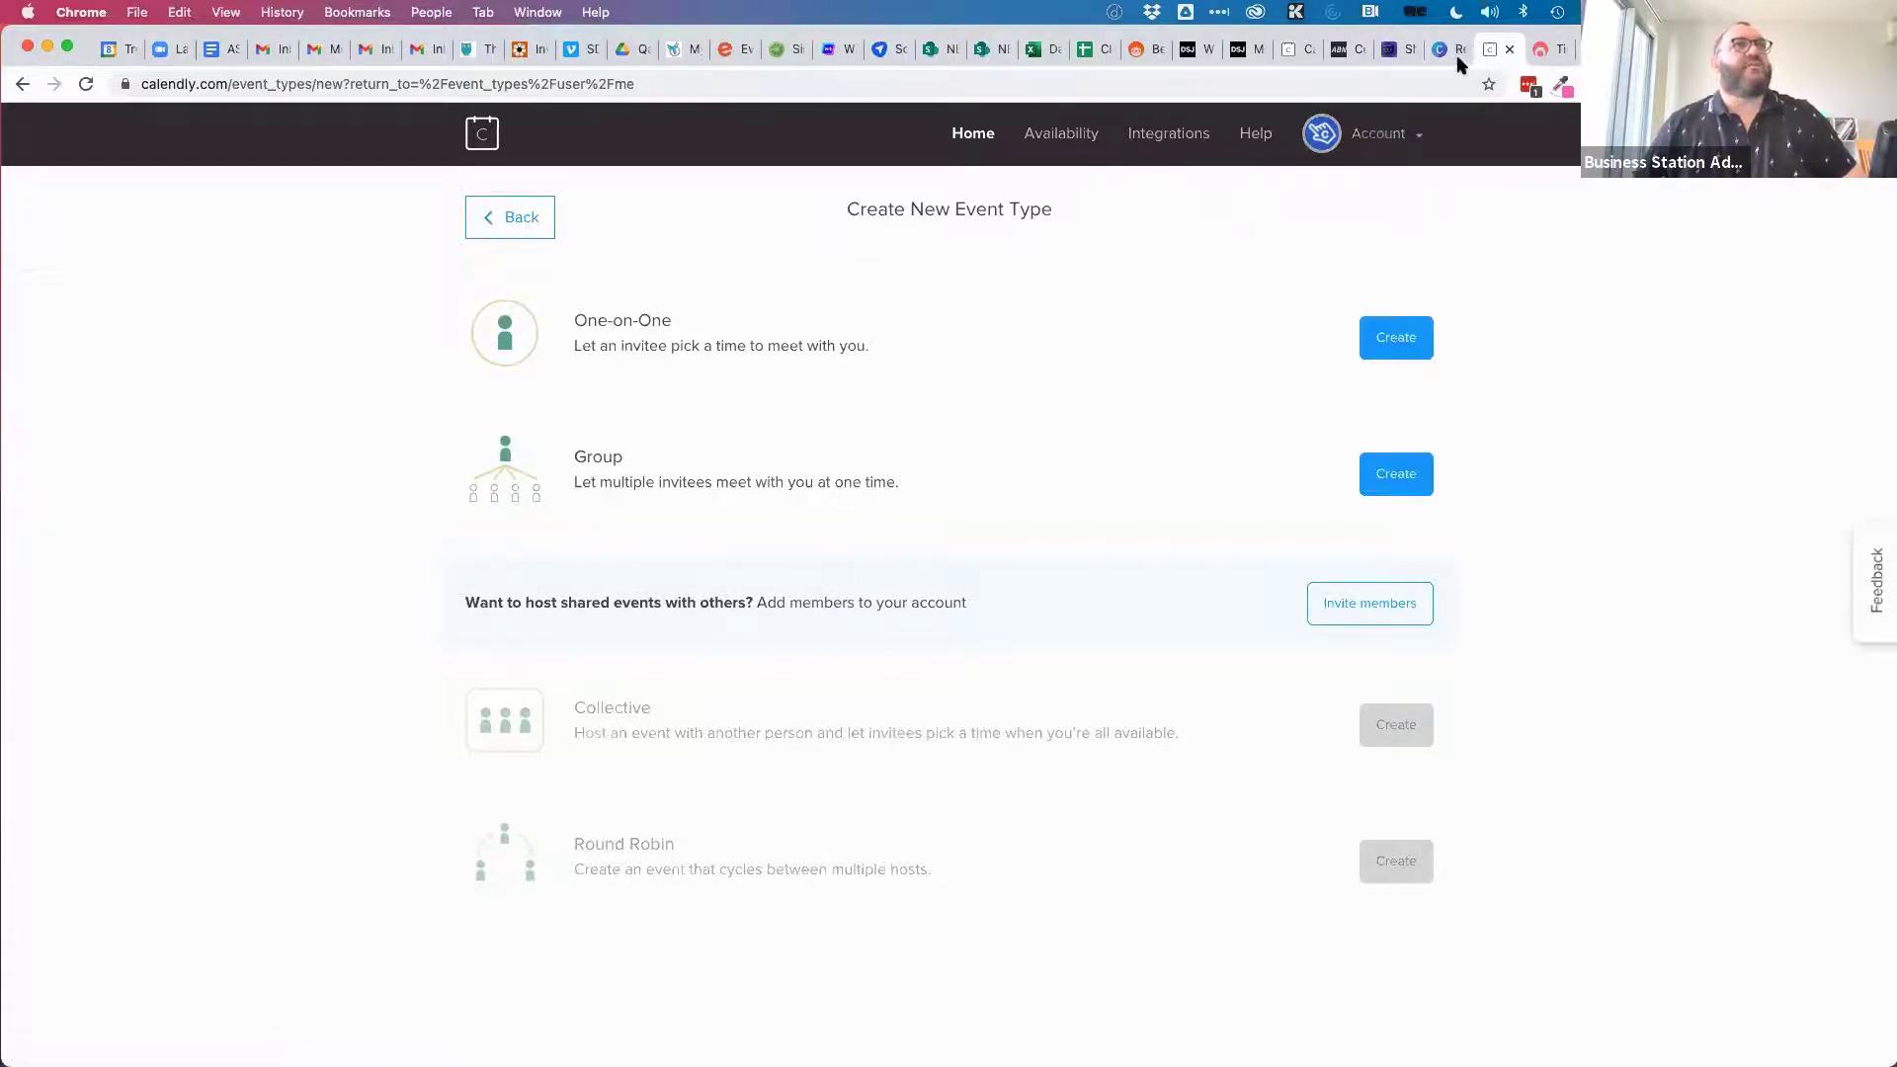
Load the Calendly site in a new tab and scroll through the Basic, Premium and Pro comparison.
key(super+t)
text(calendly)
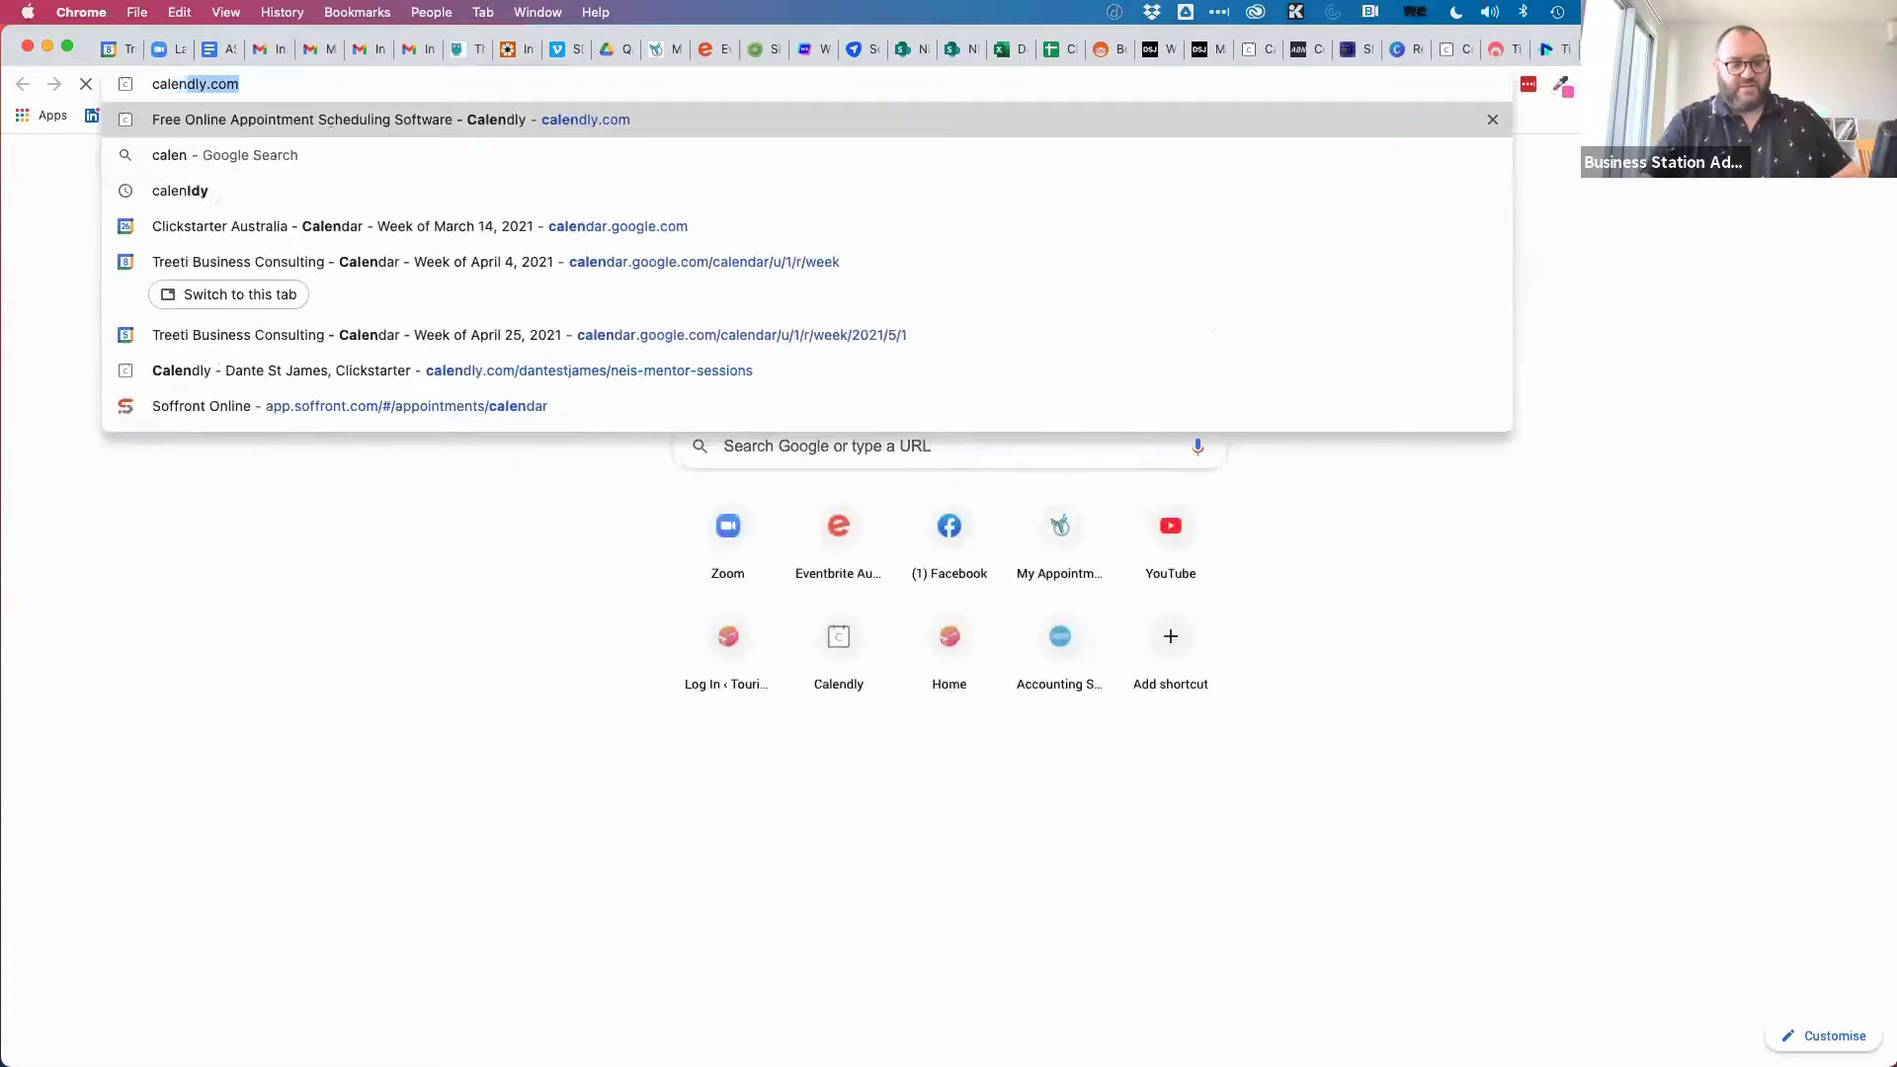
key(Return)
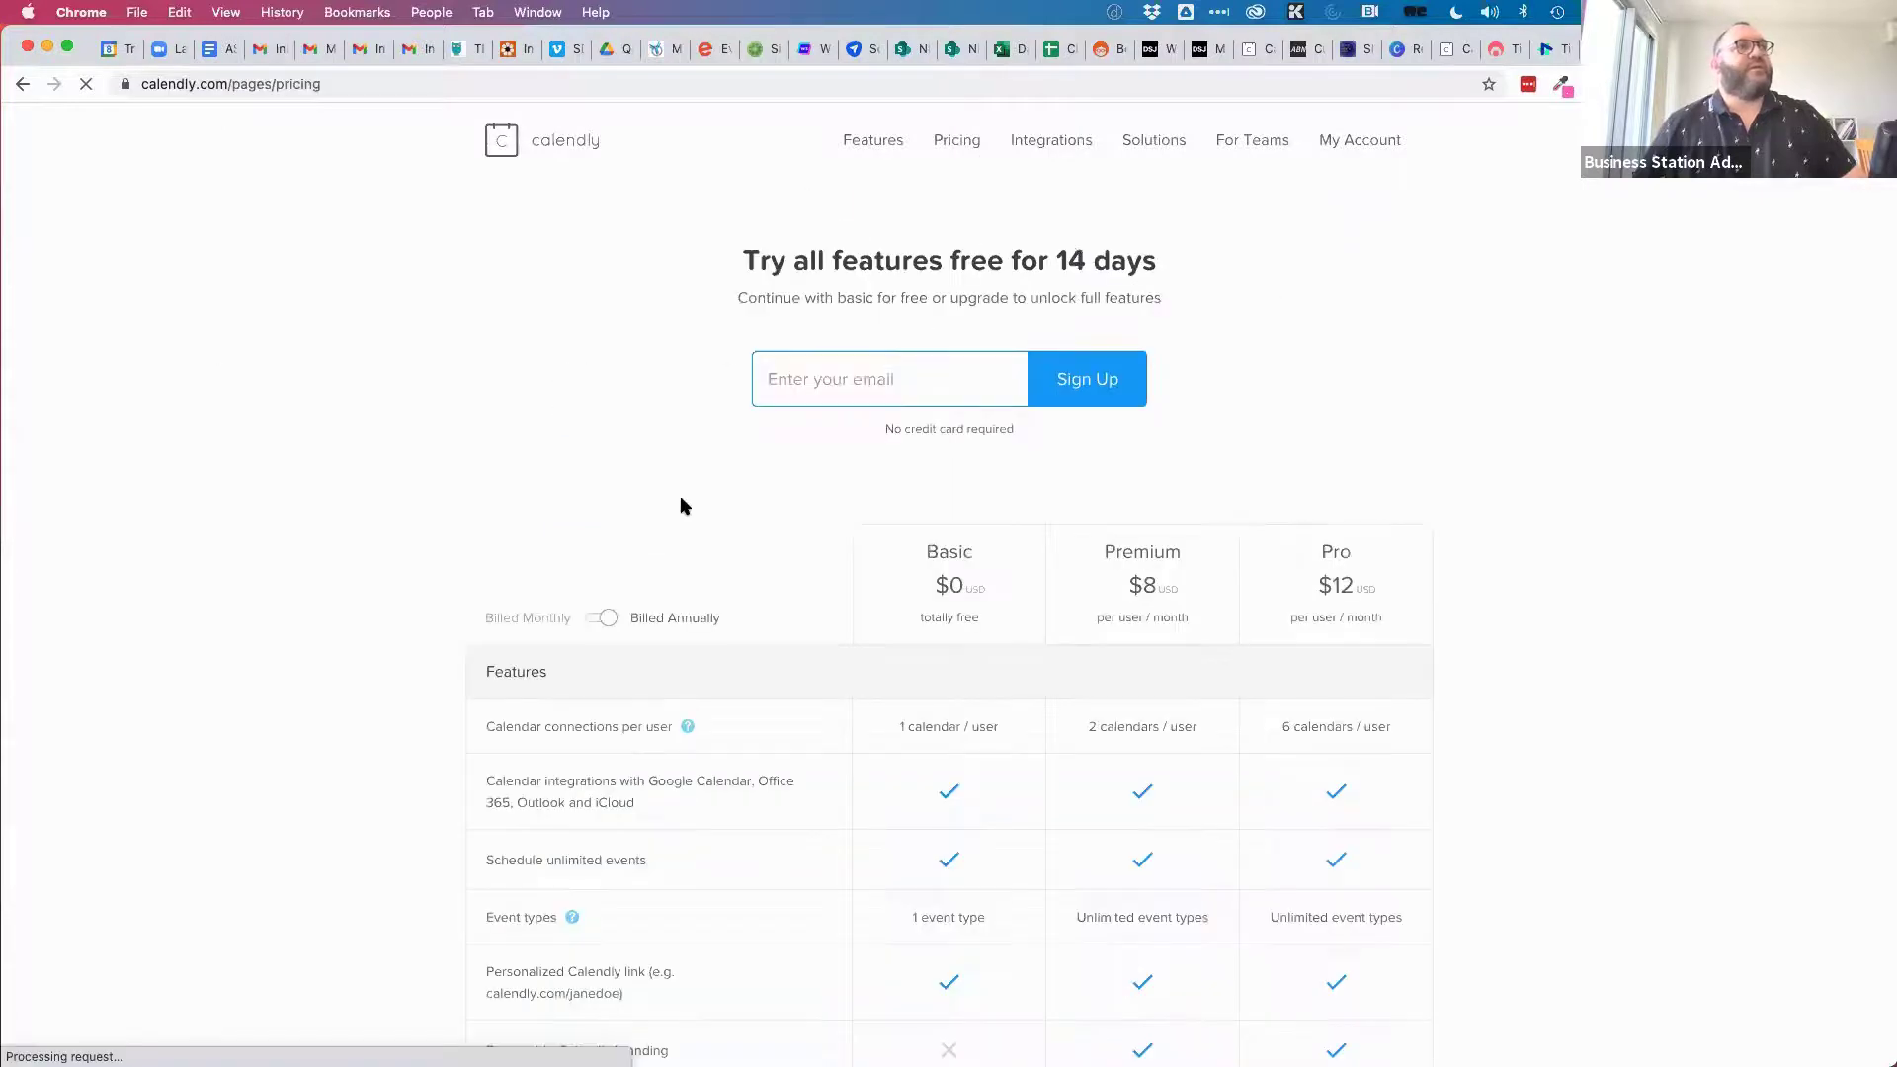
scroll(680, 506, down, 3)
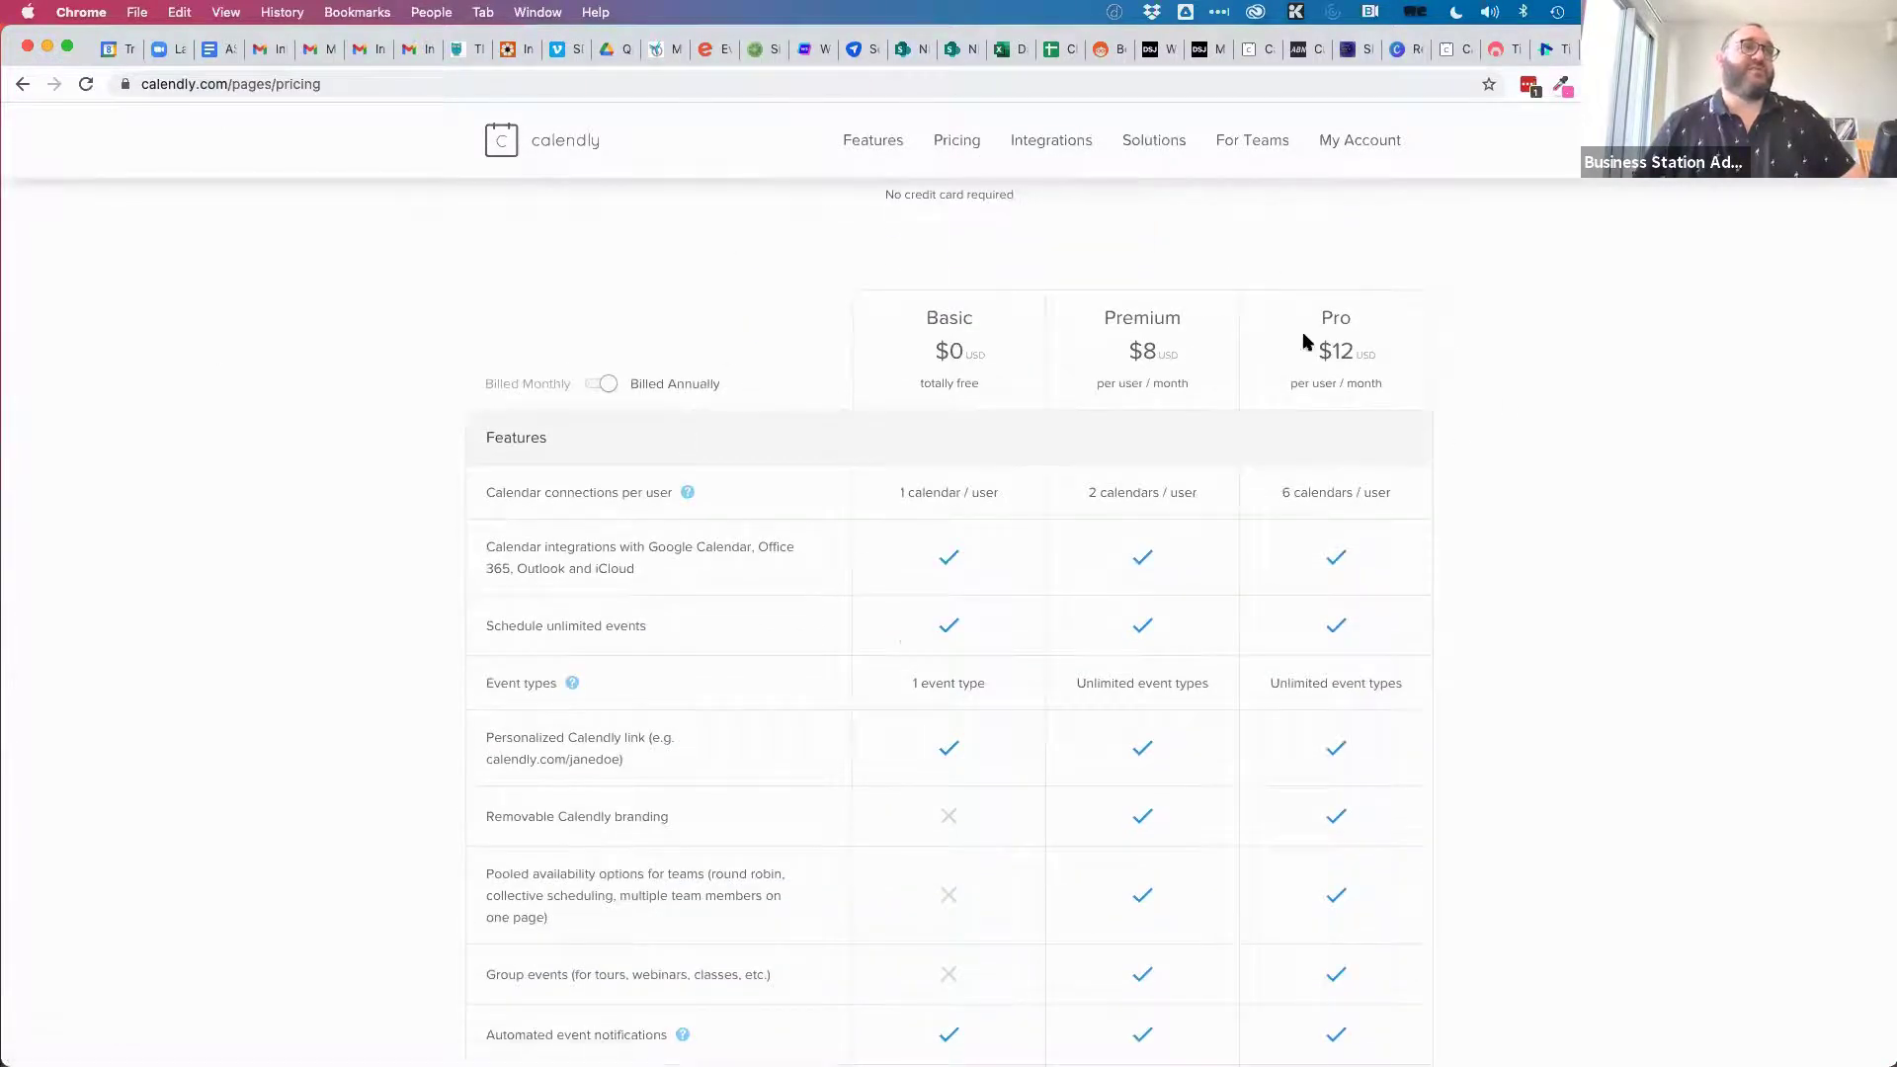
scroll(1482, 465, down, 1)
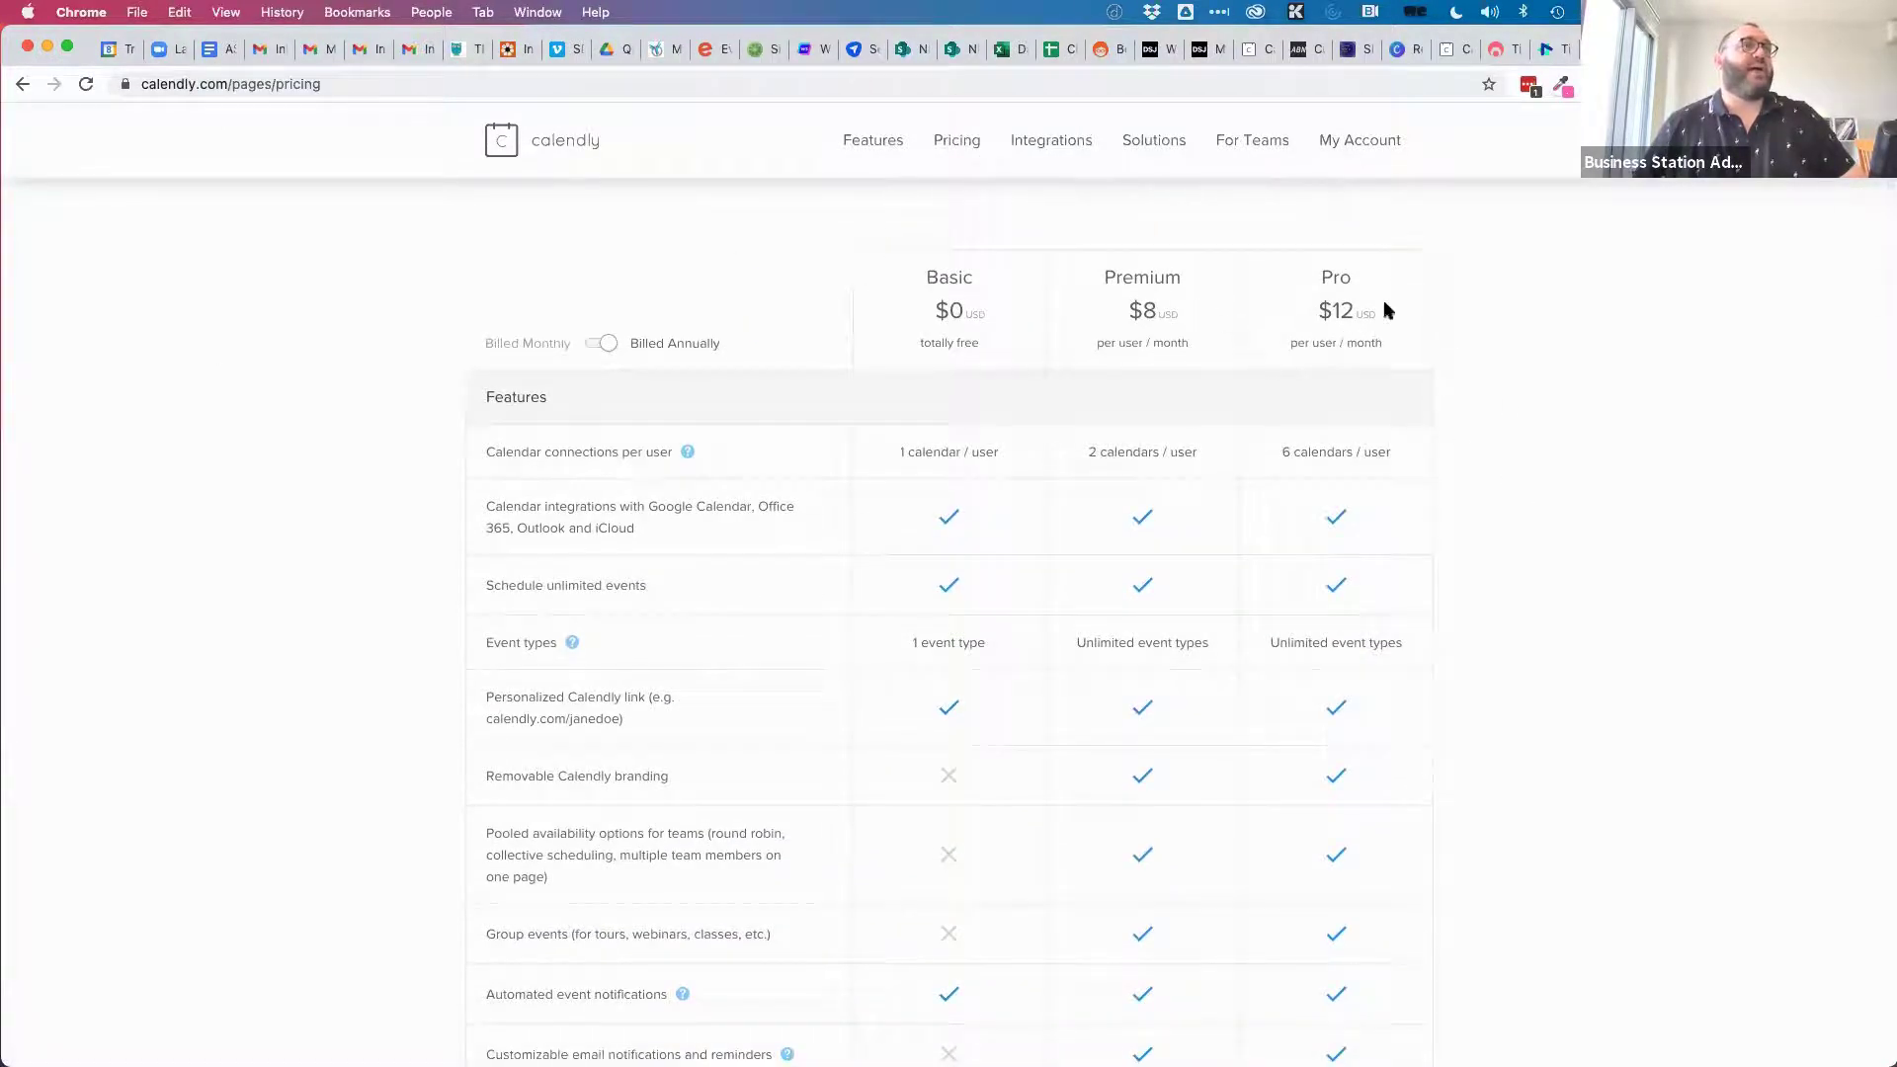
scroll(1412, 708, down, 7)
scroll(1413, 709, down, 7)
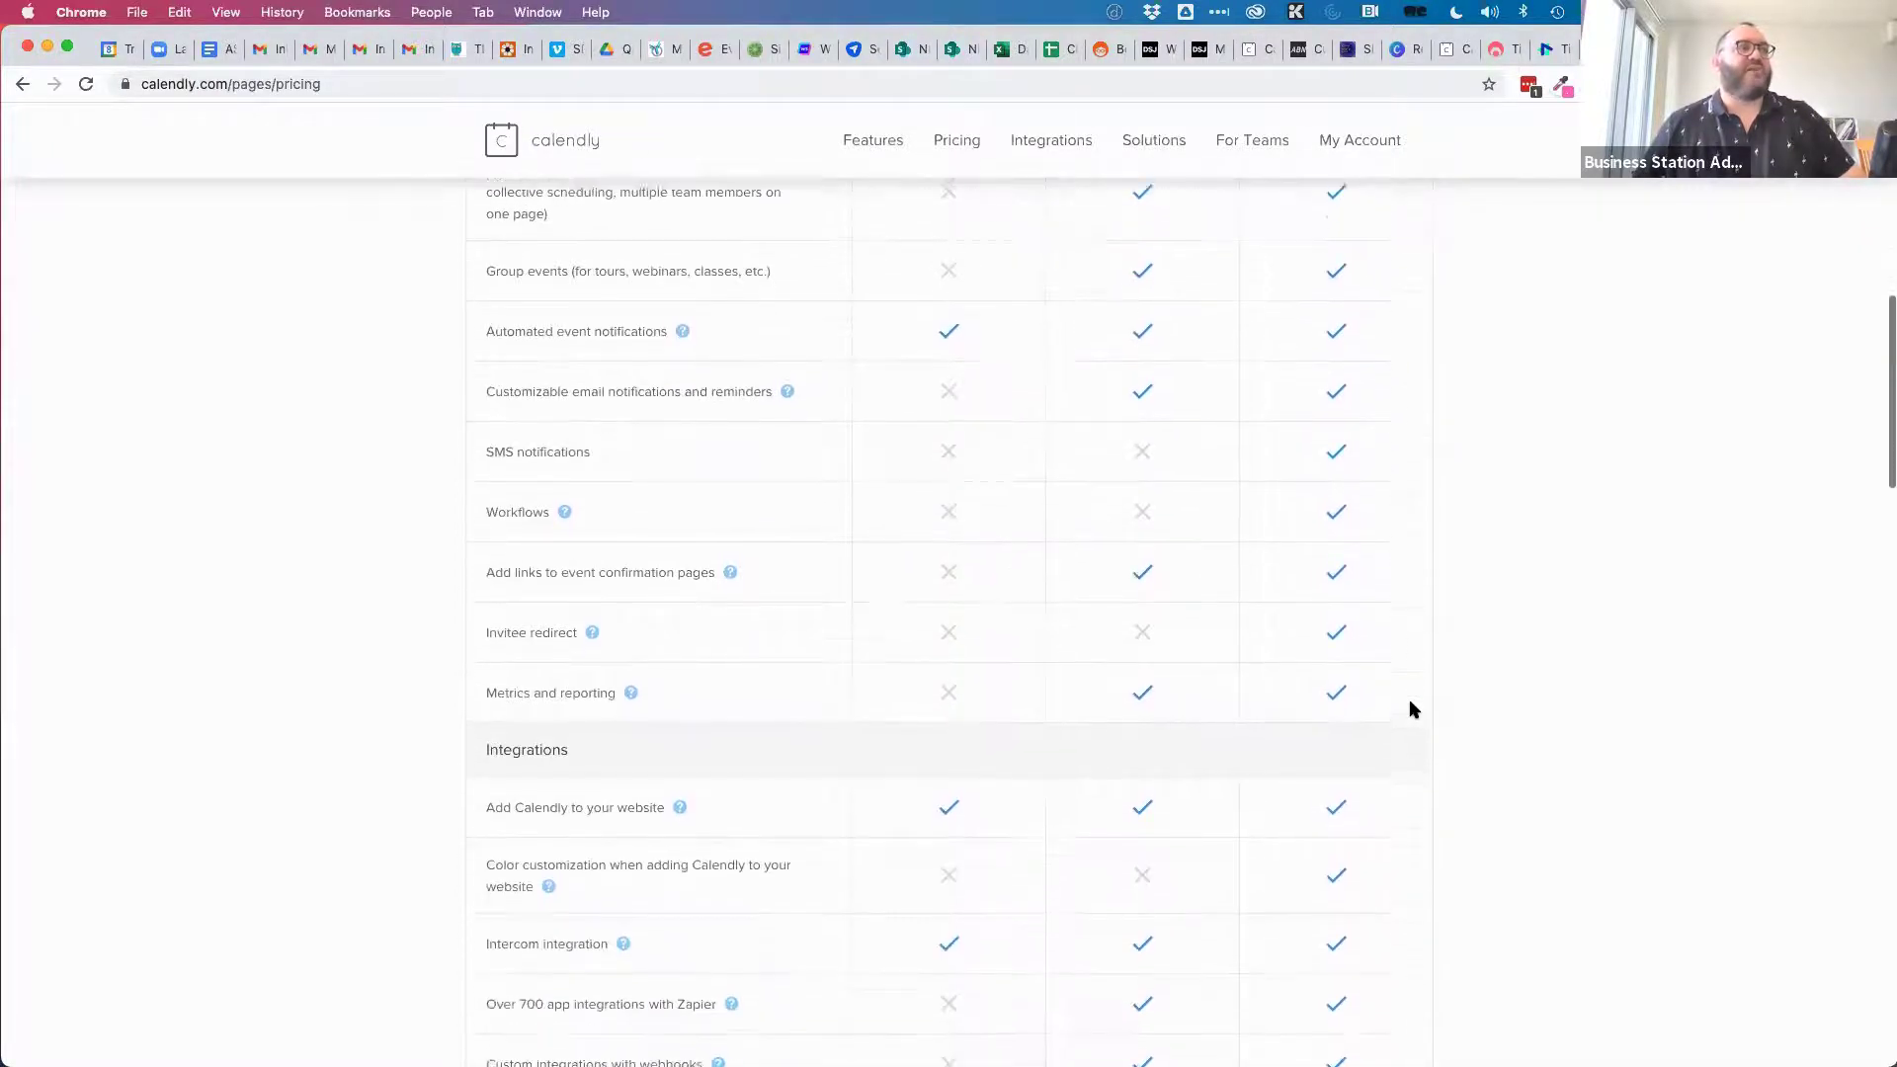
scroll(1413, 708, down, 7)
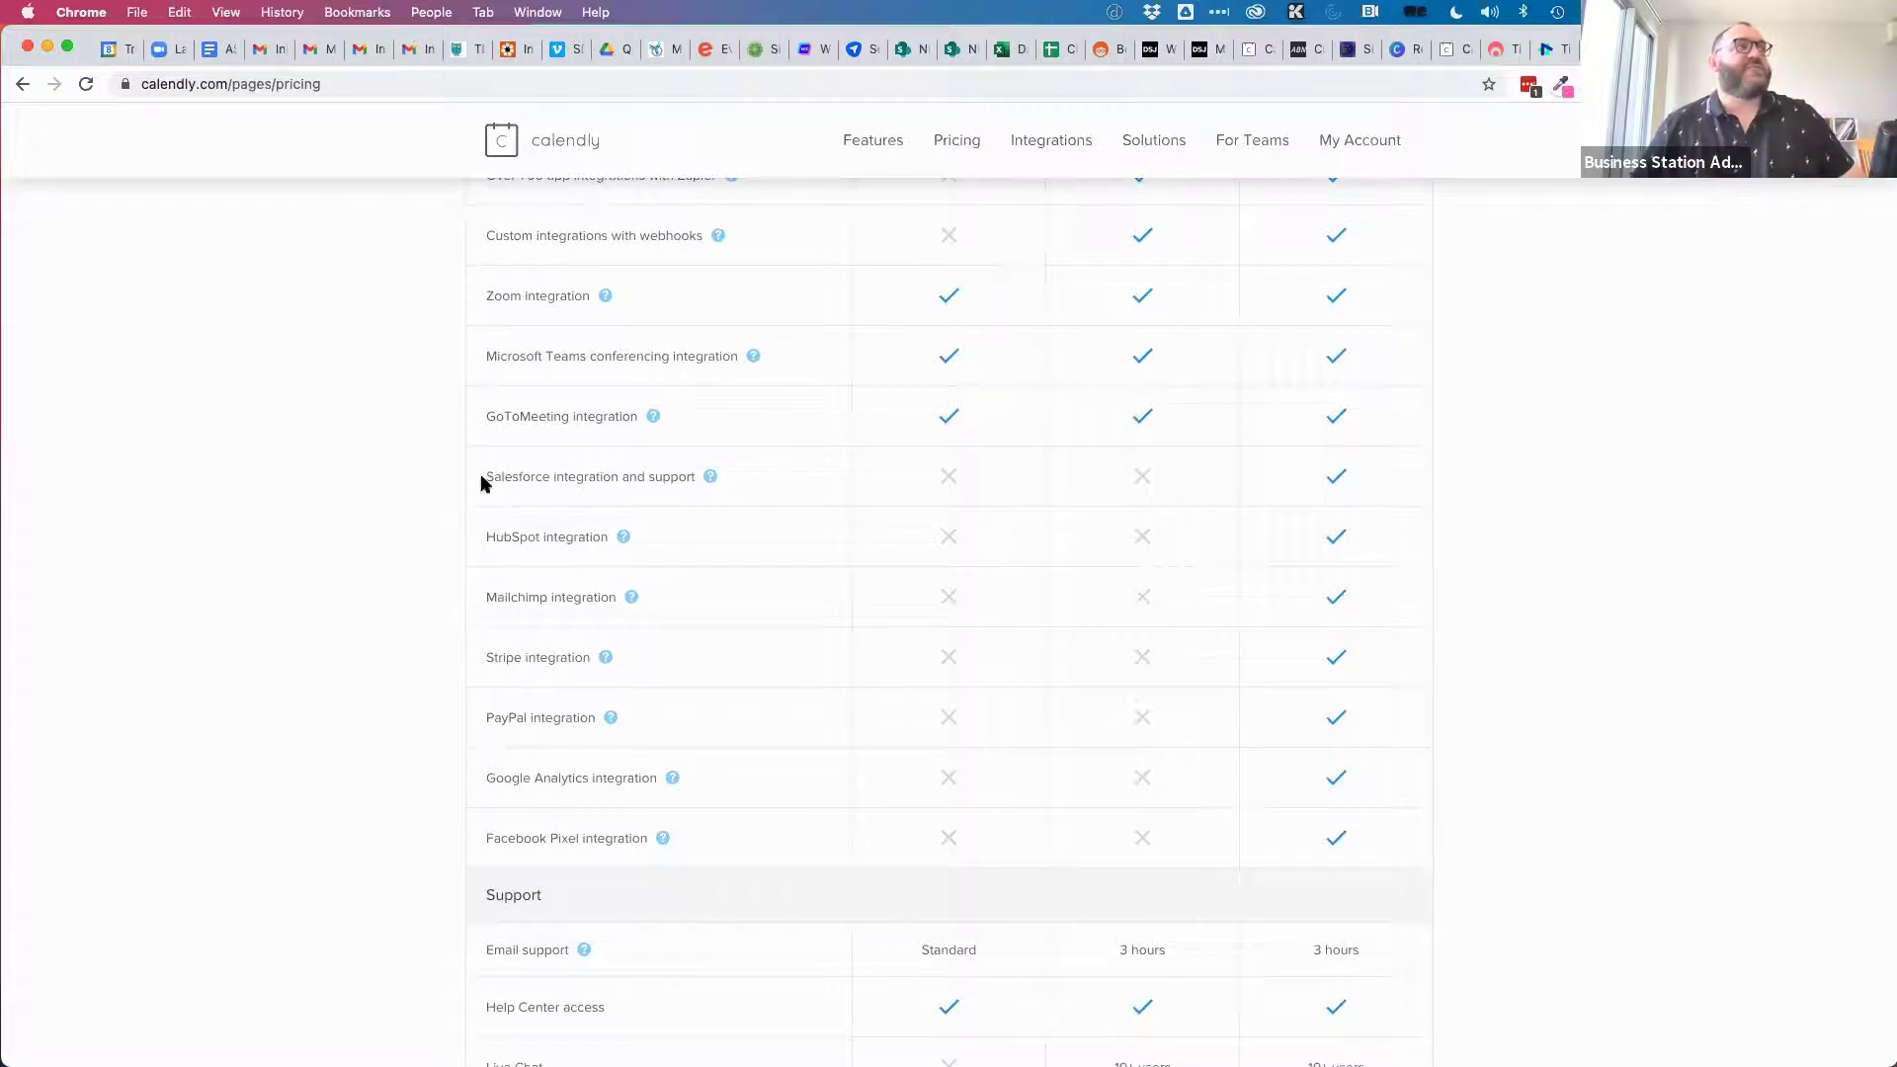
scroll(1484, 665, down, 5)
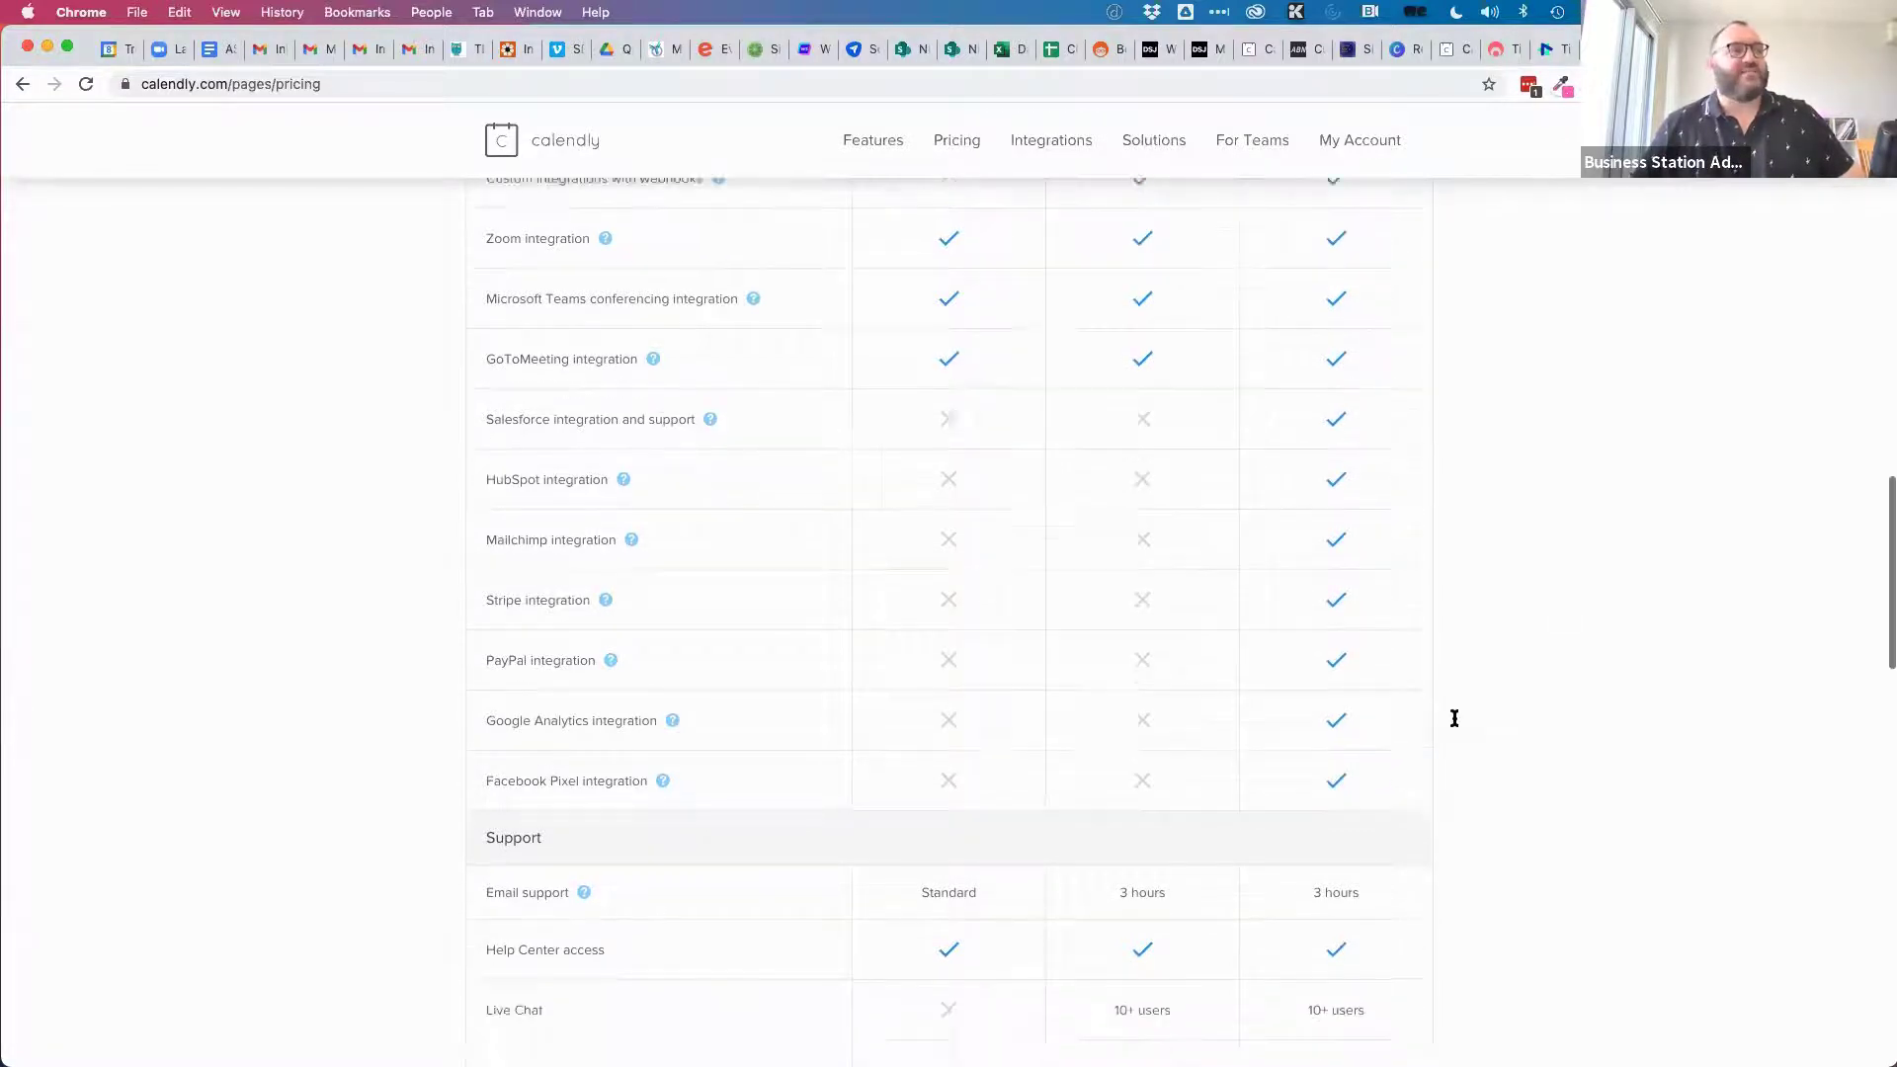
scroll(1455, 718, down, 1)
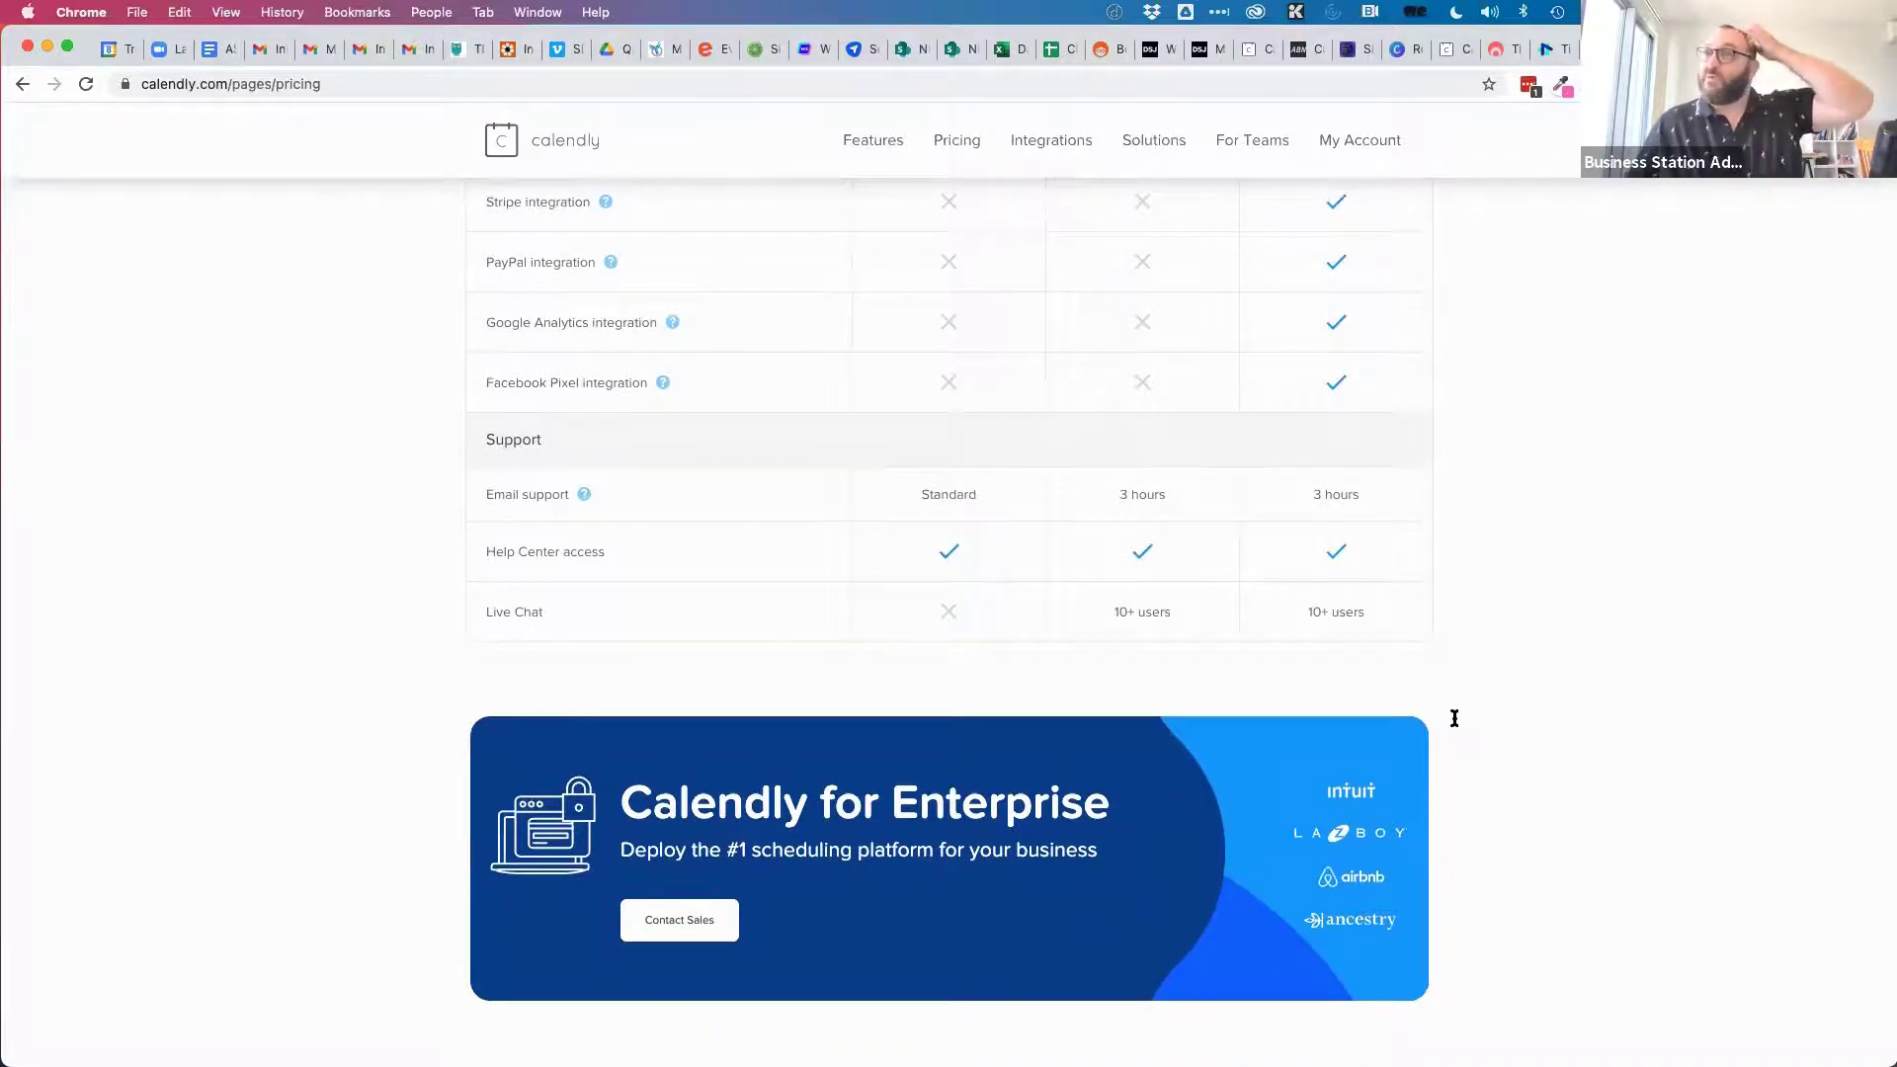
scroll(1454, 718, up, 15)
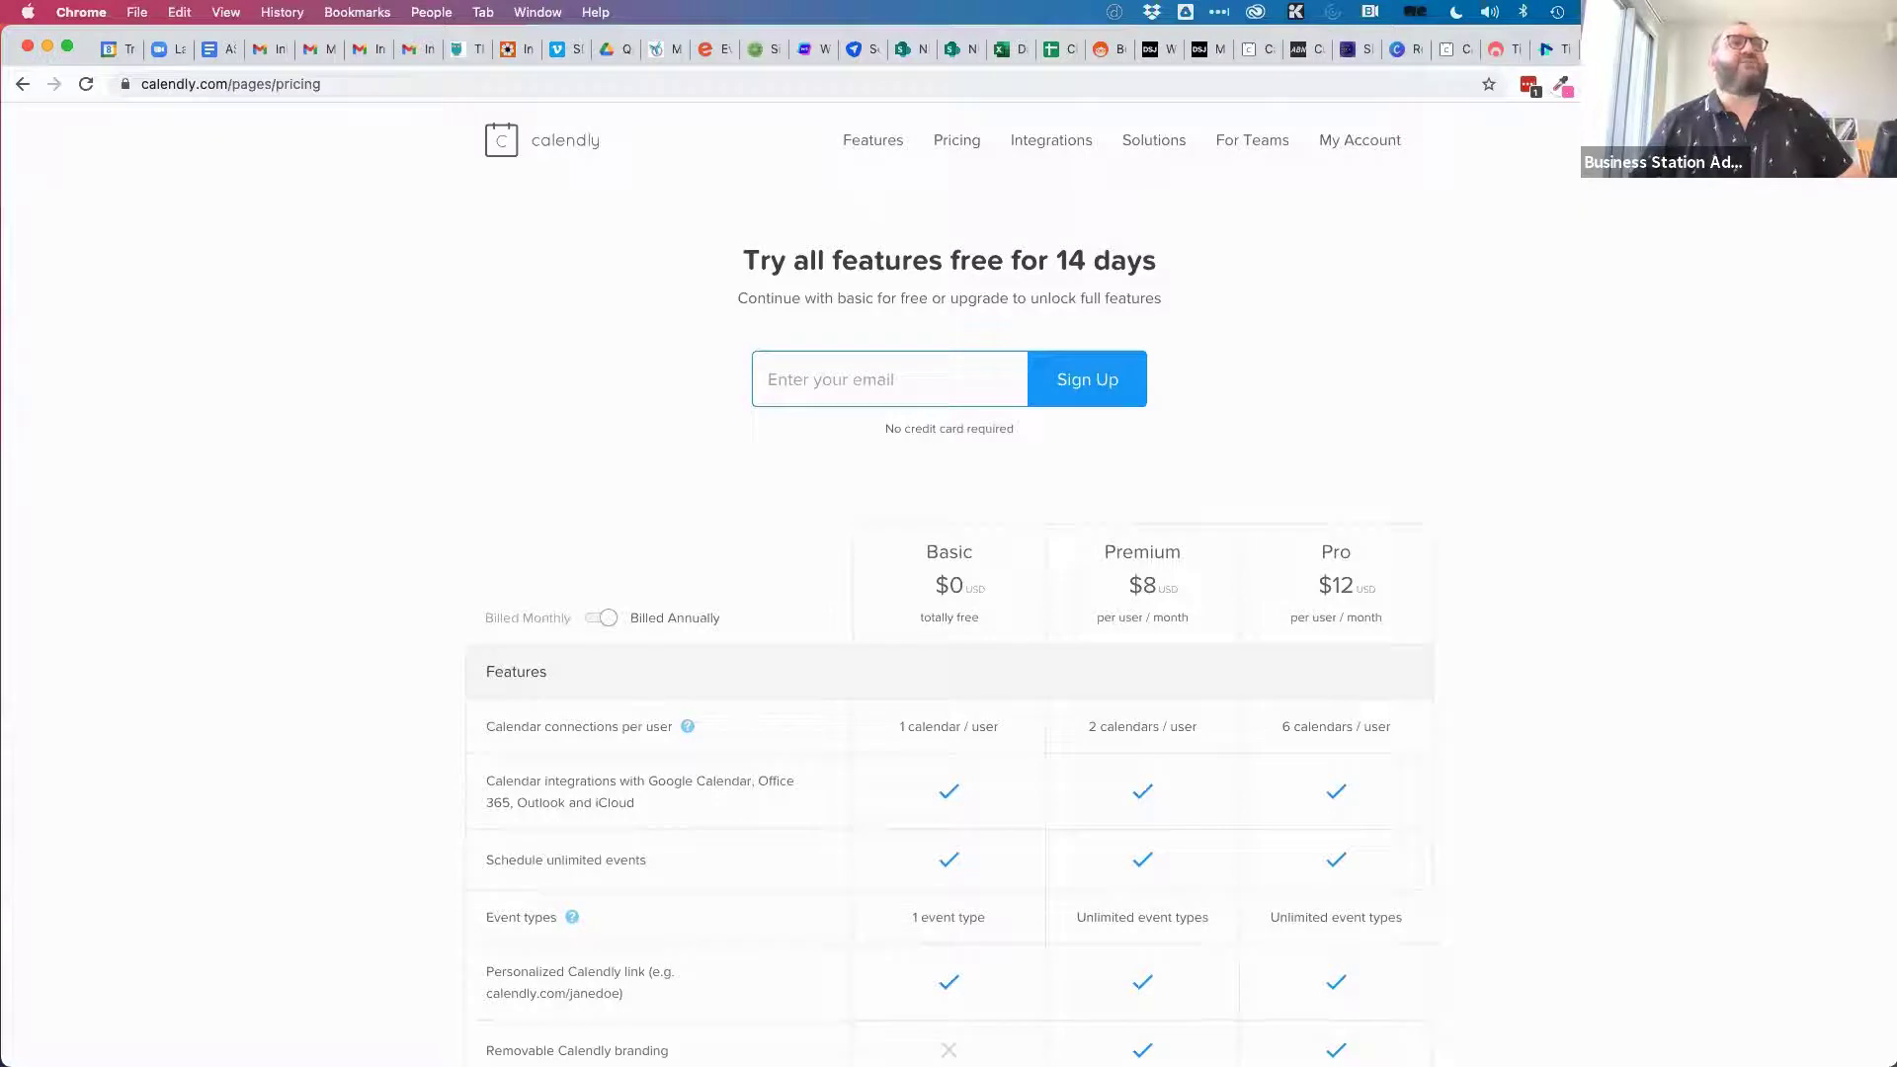
Create a One-on-One event type named '30 minute consultation'.
click(1452, 48)
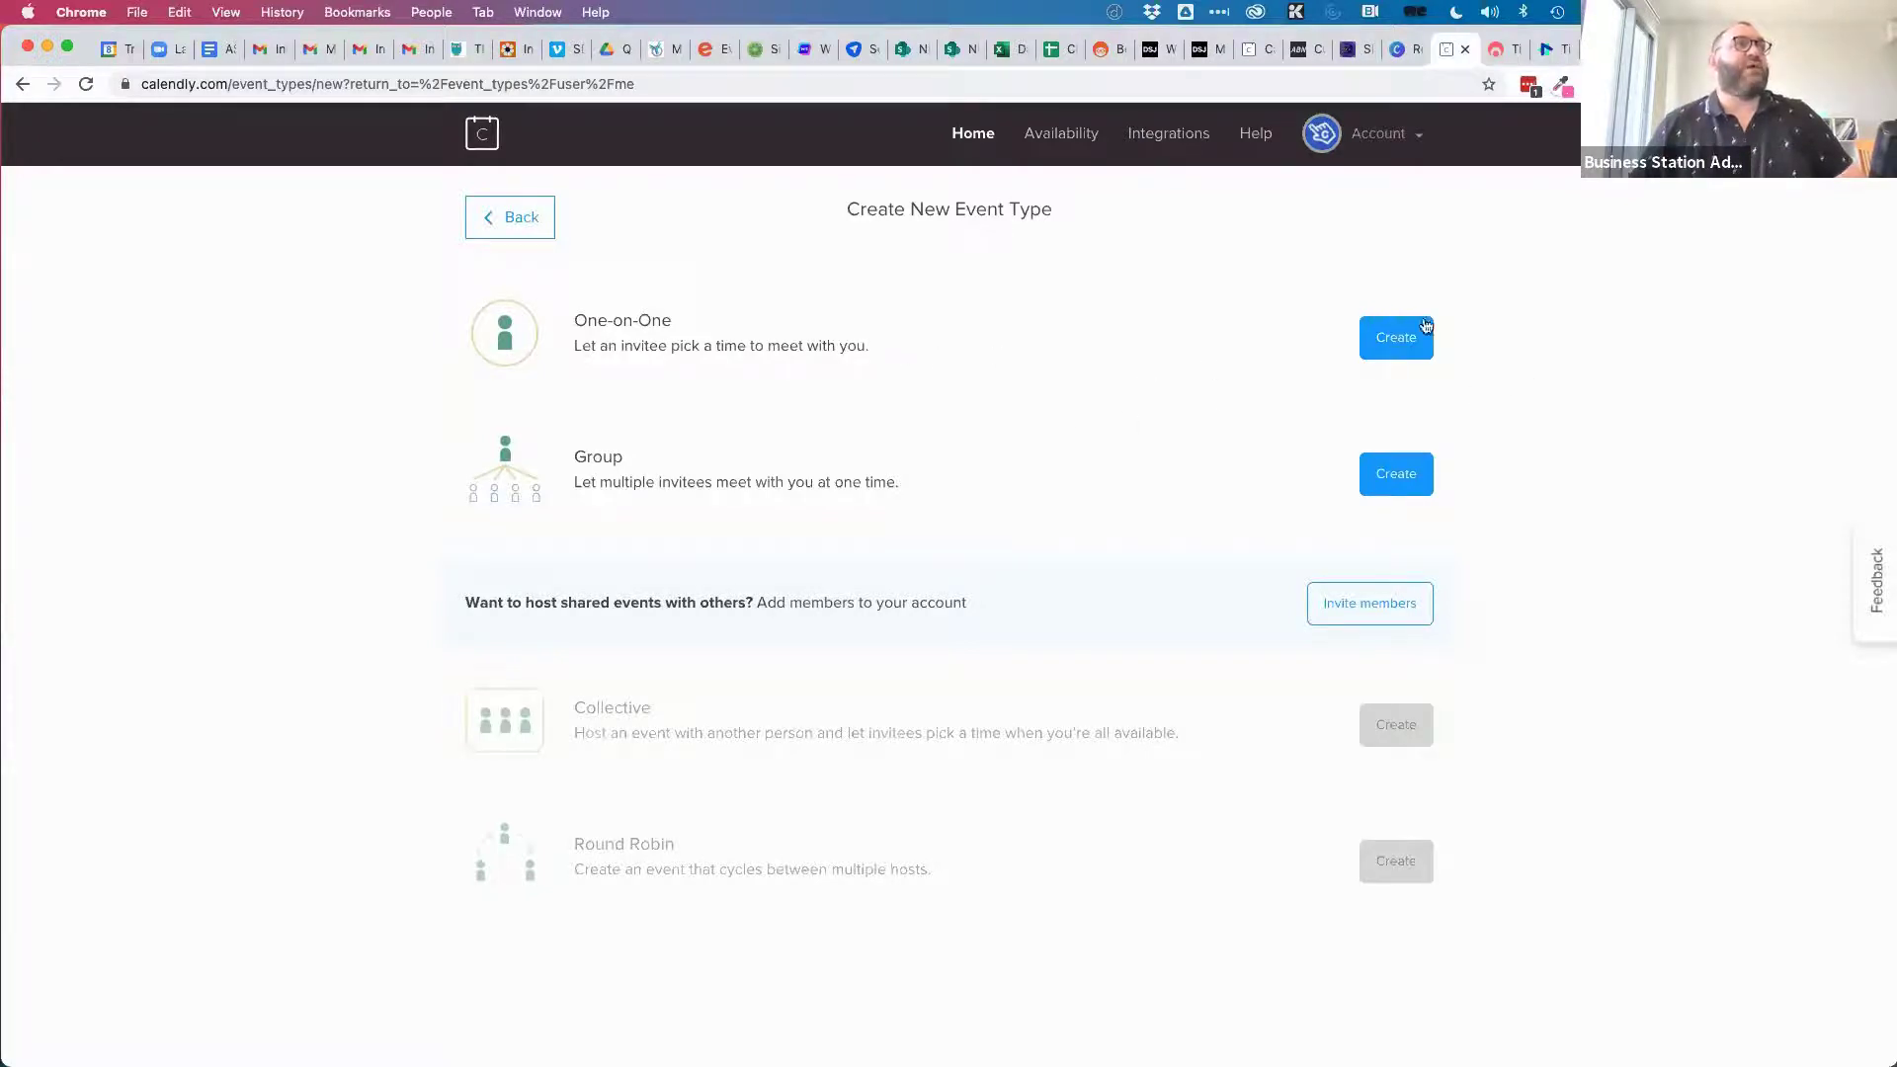
click(1407, 344)
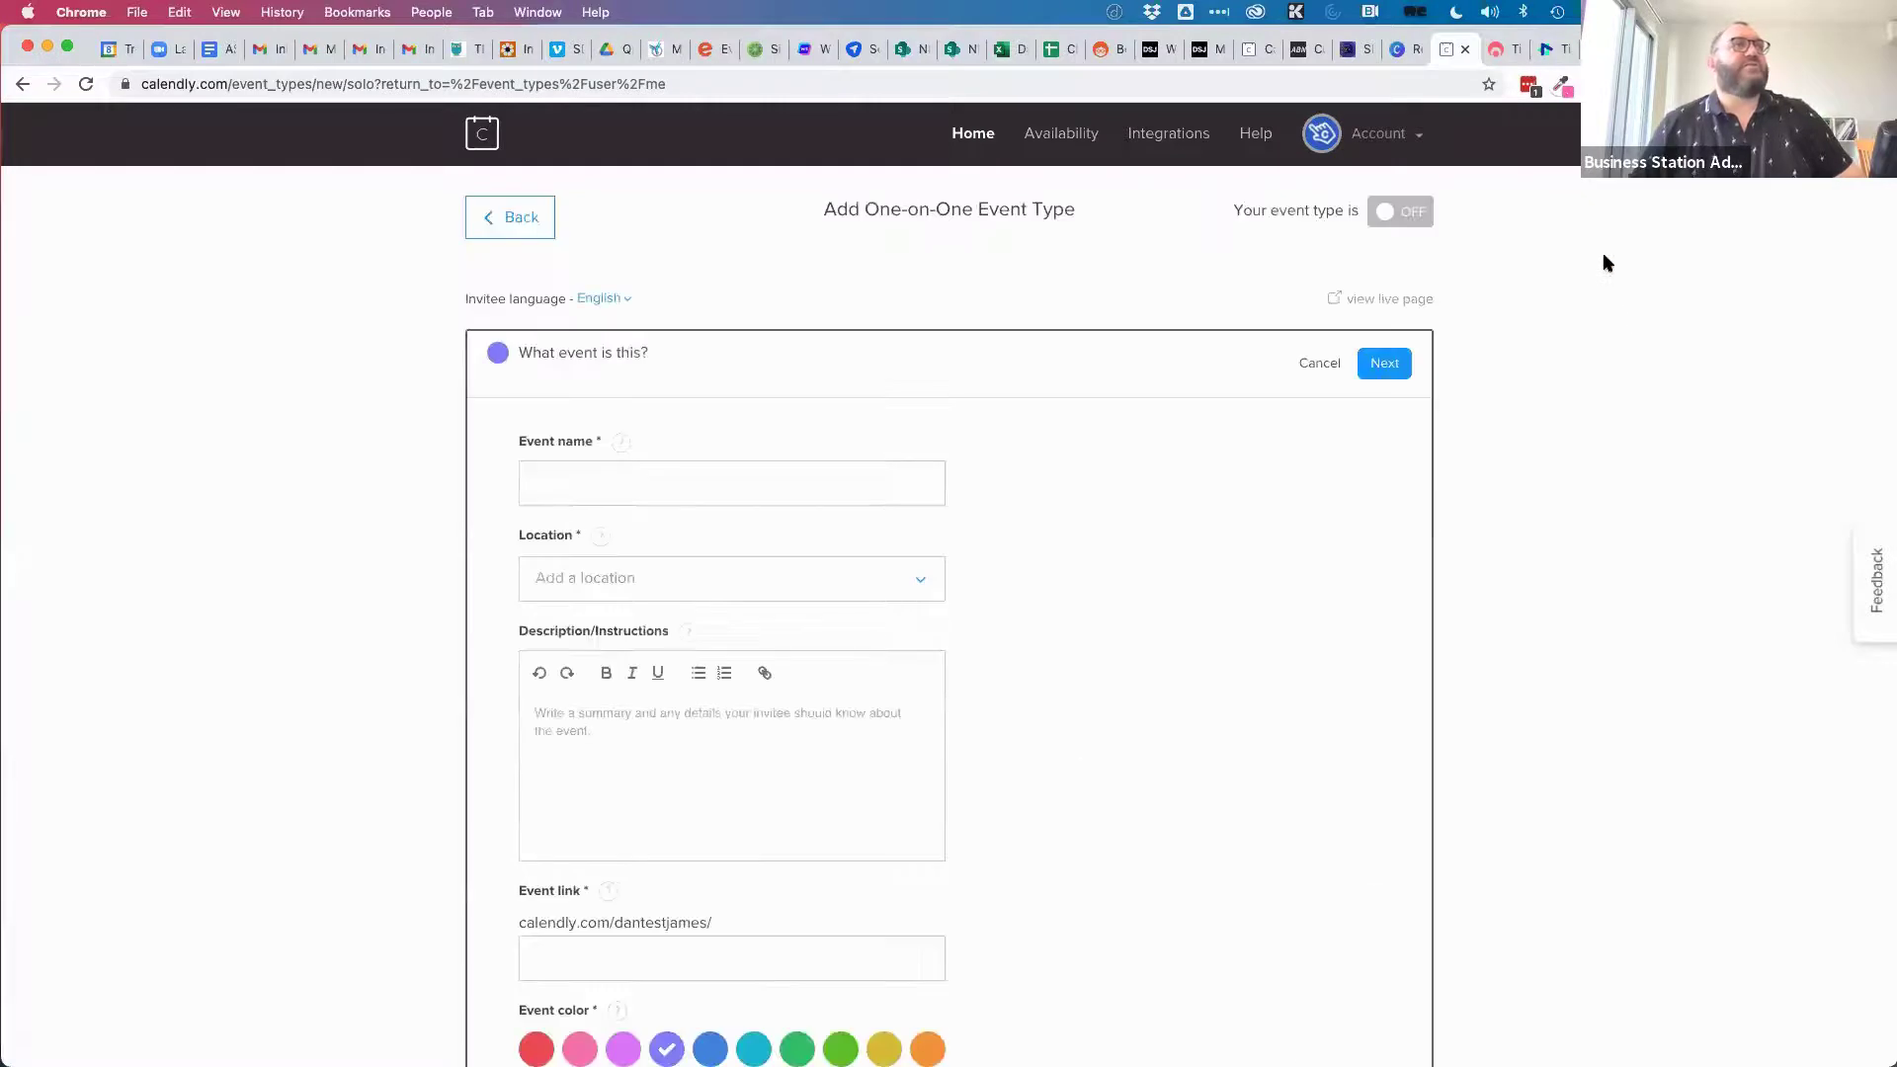
click(612, 484)
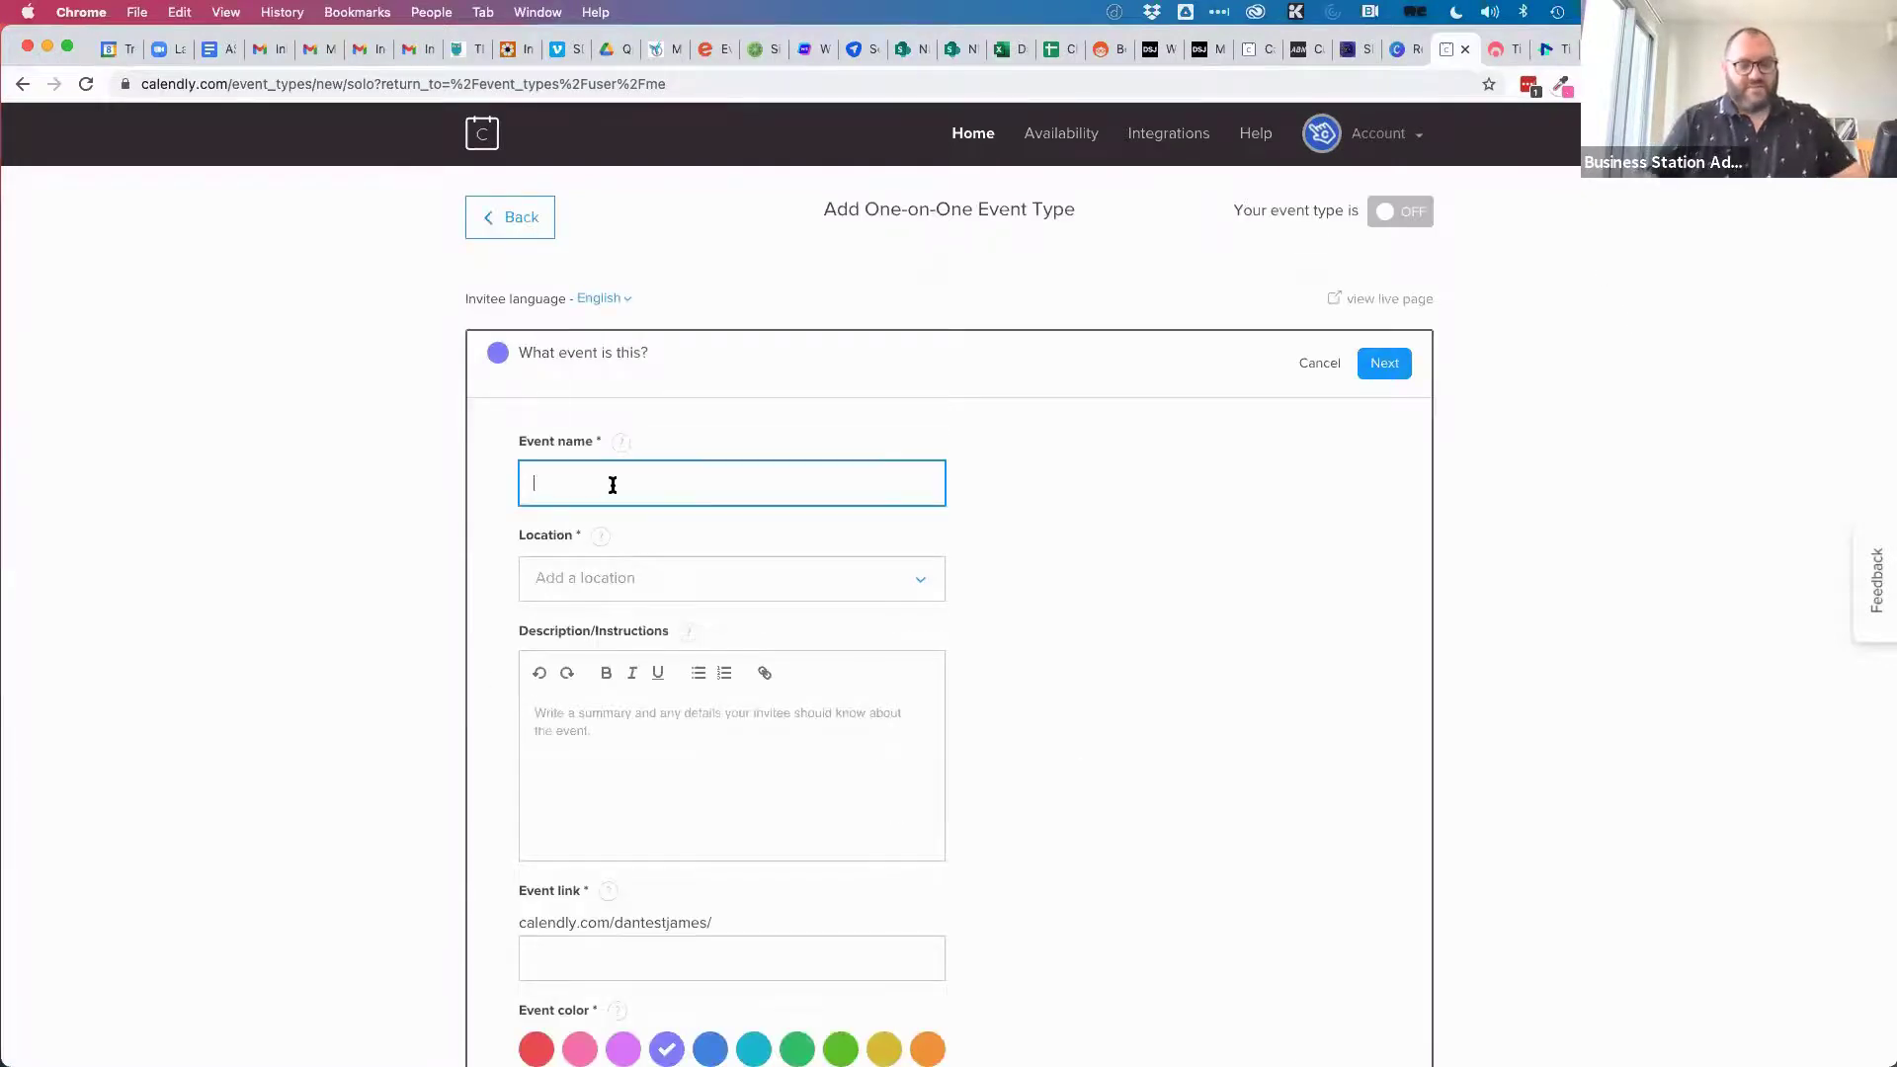
text(30 minute consultation)
click(988, 578)
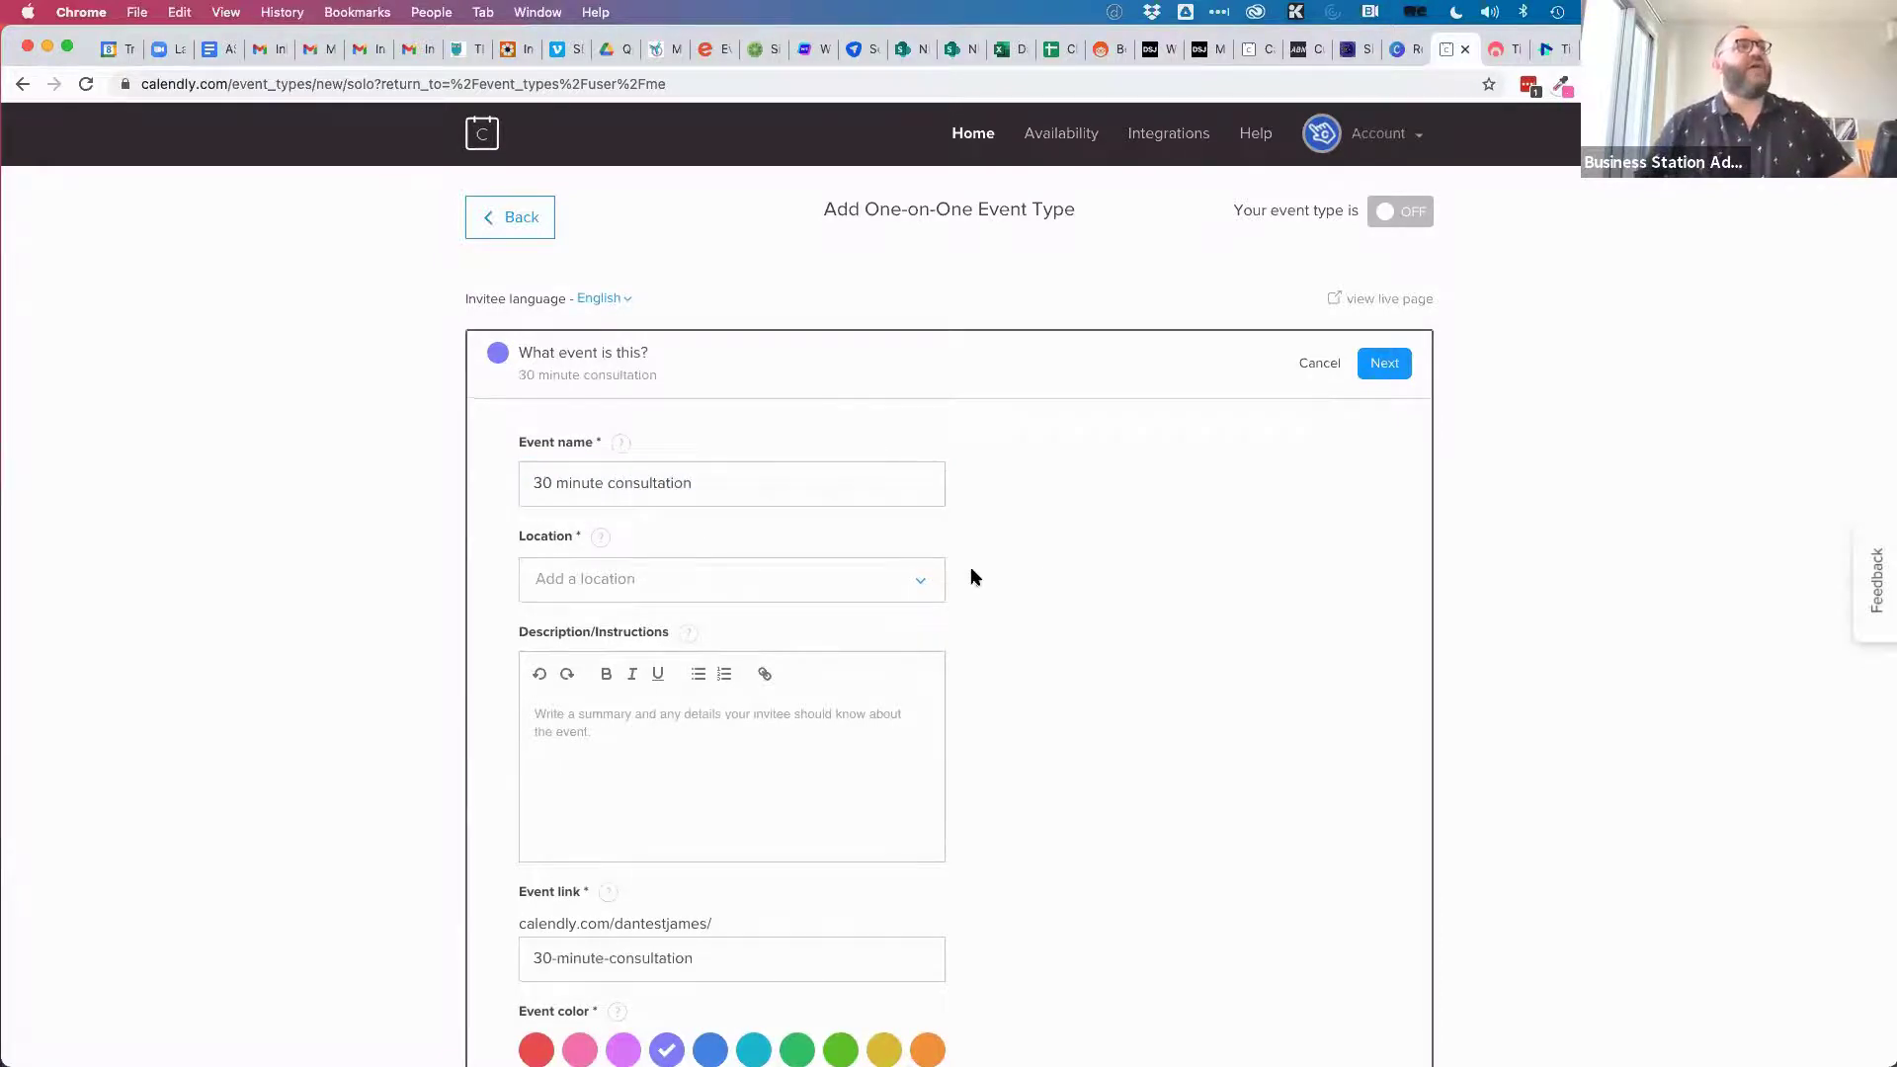
scroll(971, 567, down, 2)
Add Phone call and Google Meet as meeting locations.
click(917, 484)
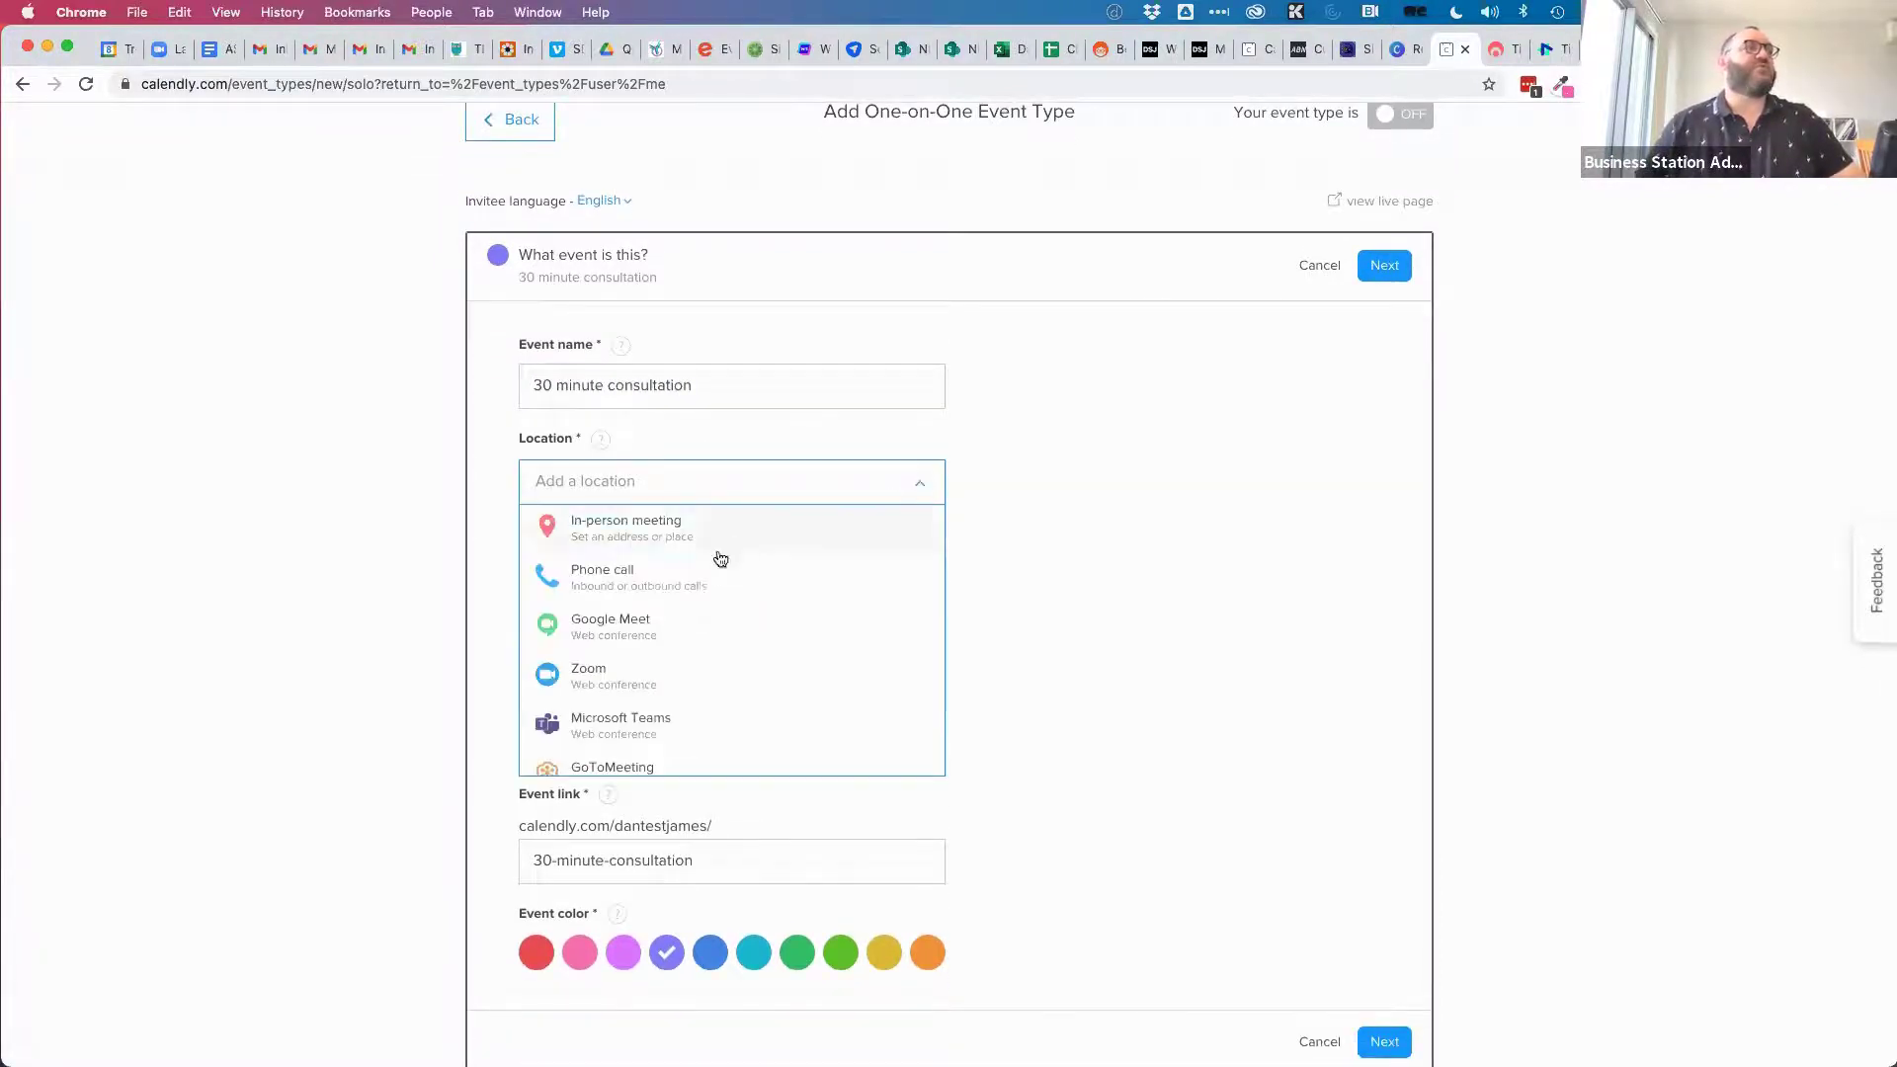
click(685, 573)
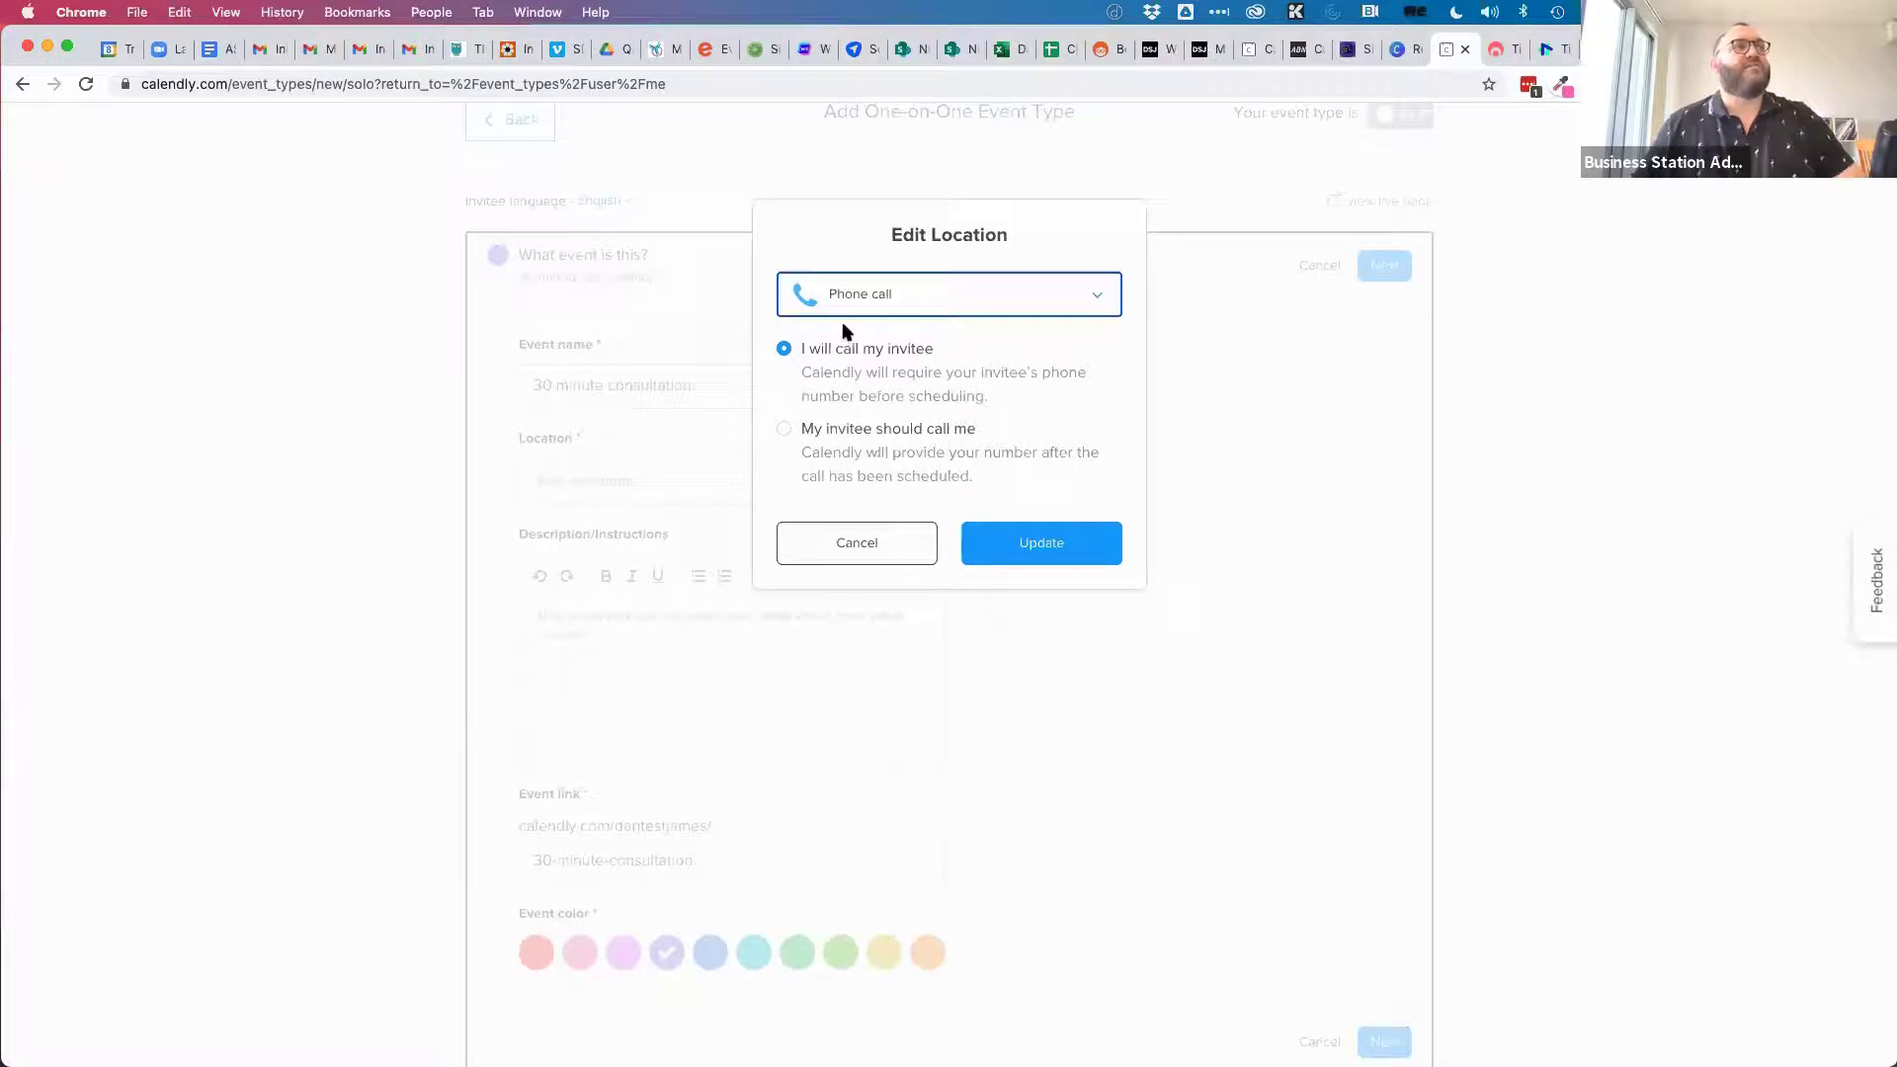
click(1050, 544)
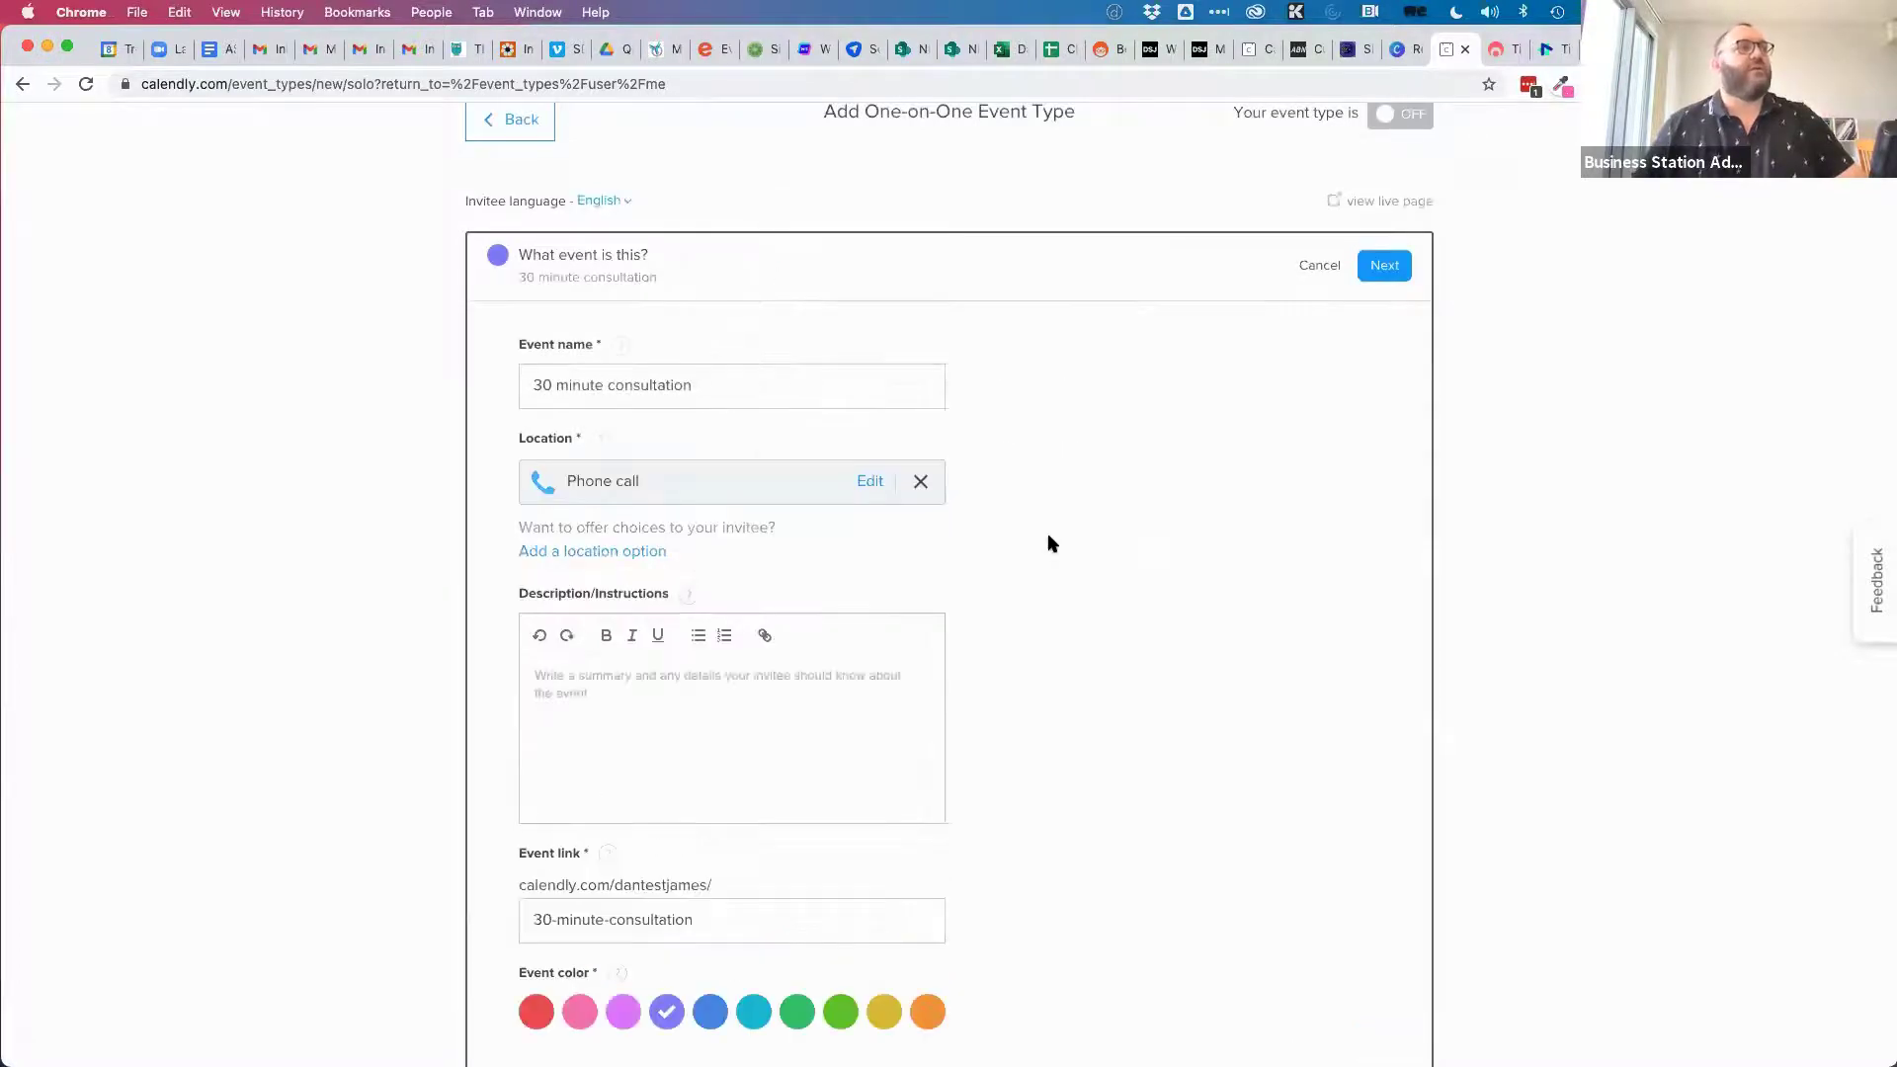
click(598, 555)
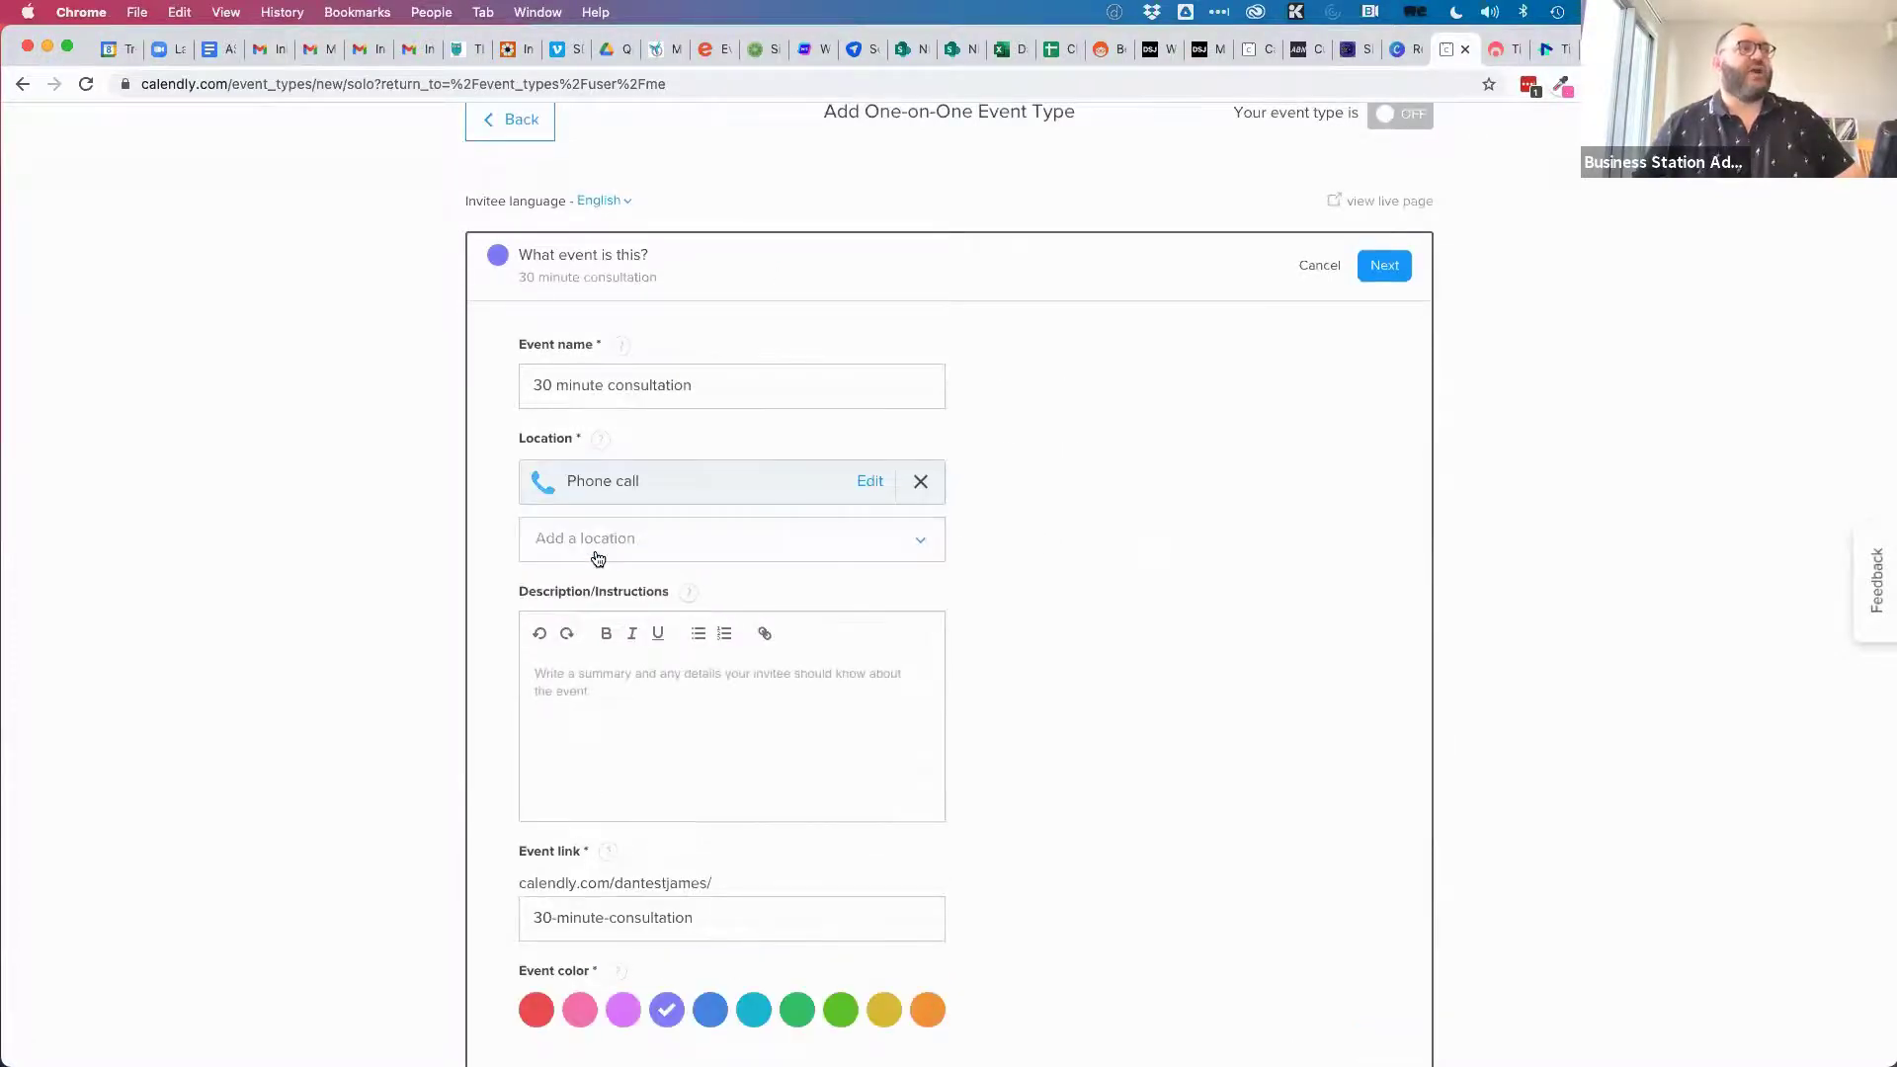
click(923, 550)
click(675, 638)
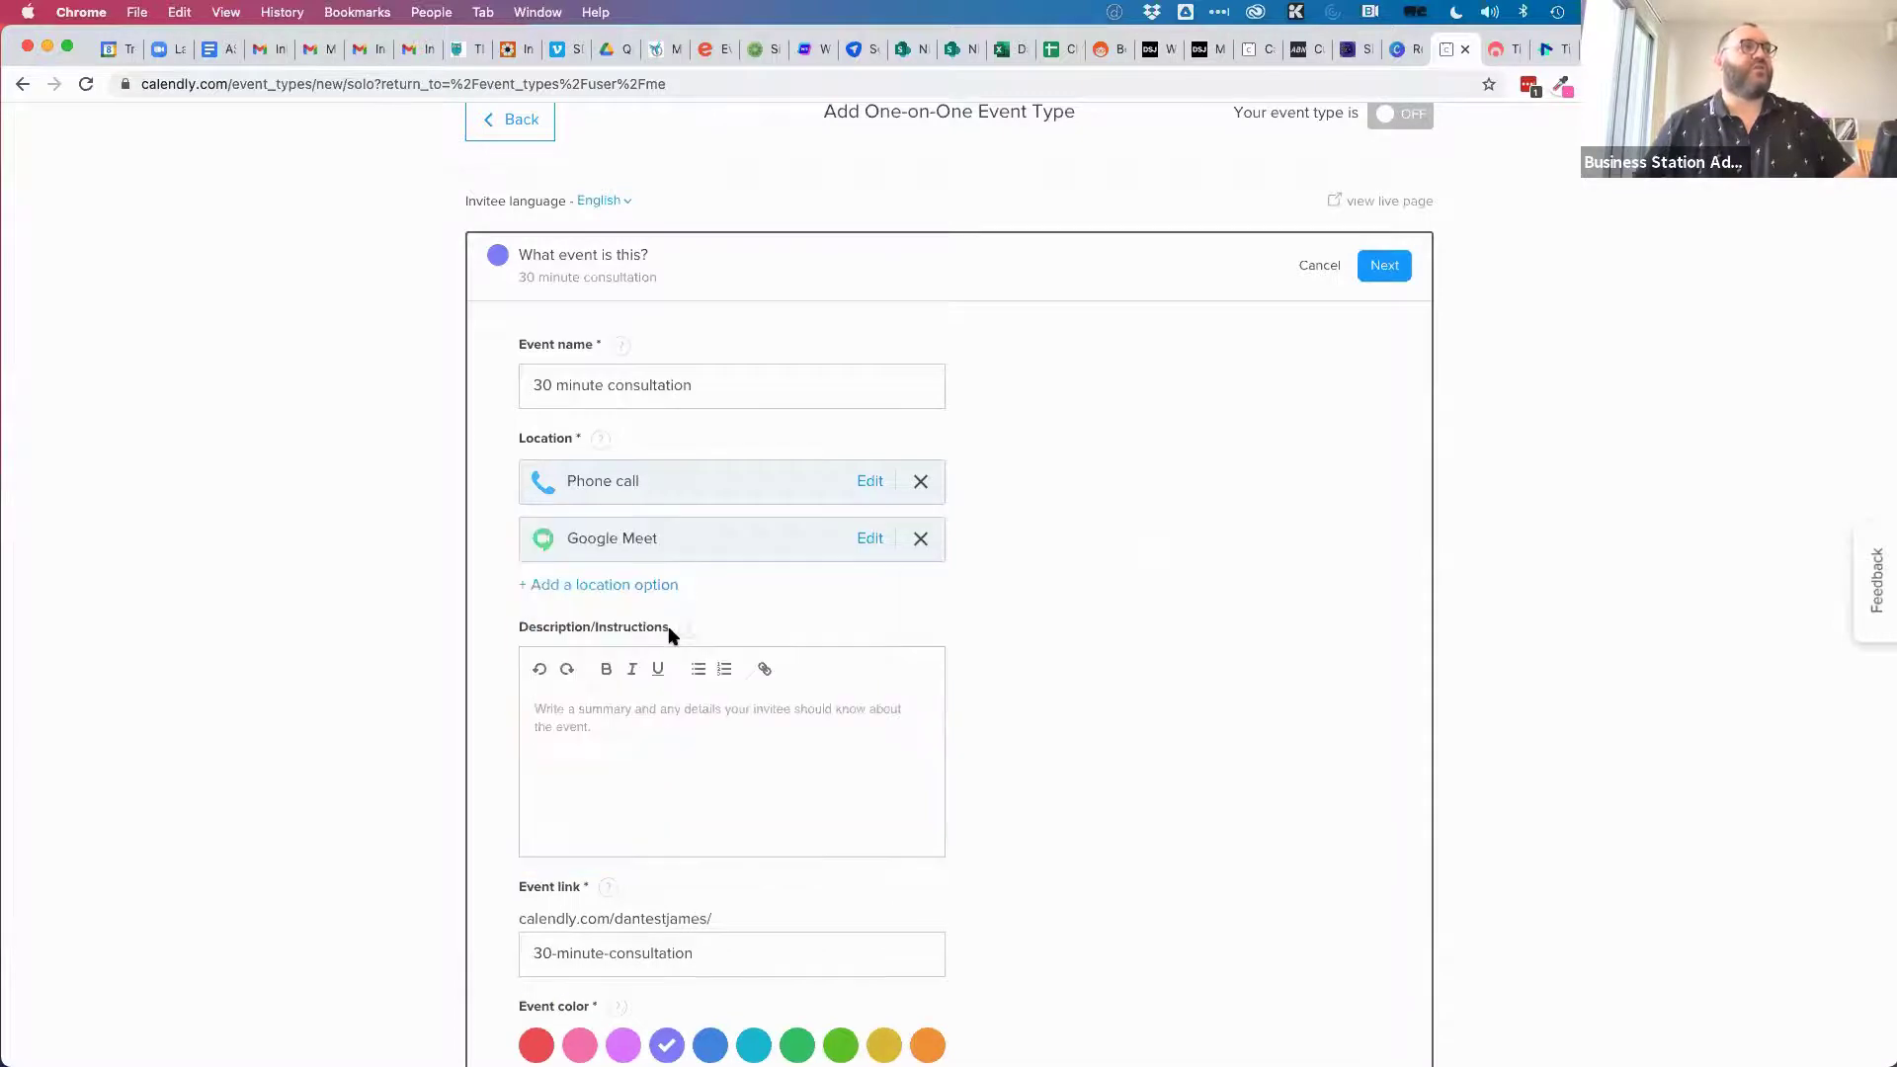
Add Microsoft Teams and Zoom as further meeting locations.
click(626, 593)
click(882, 609)
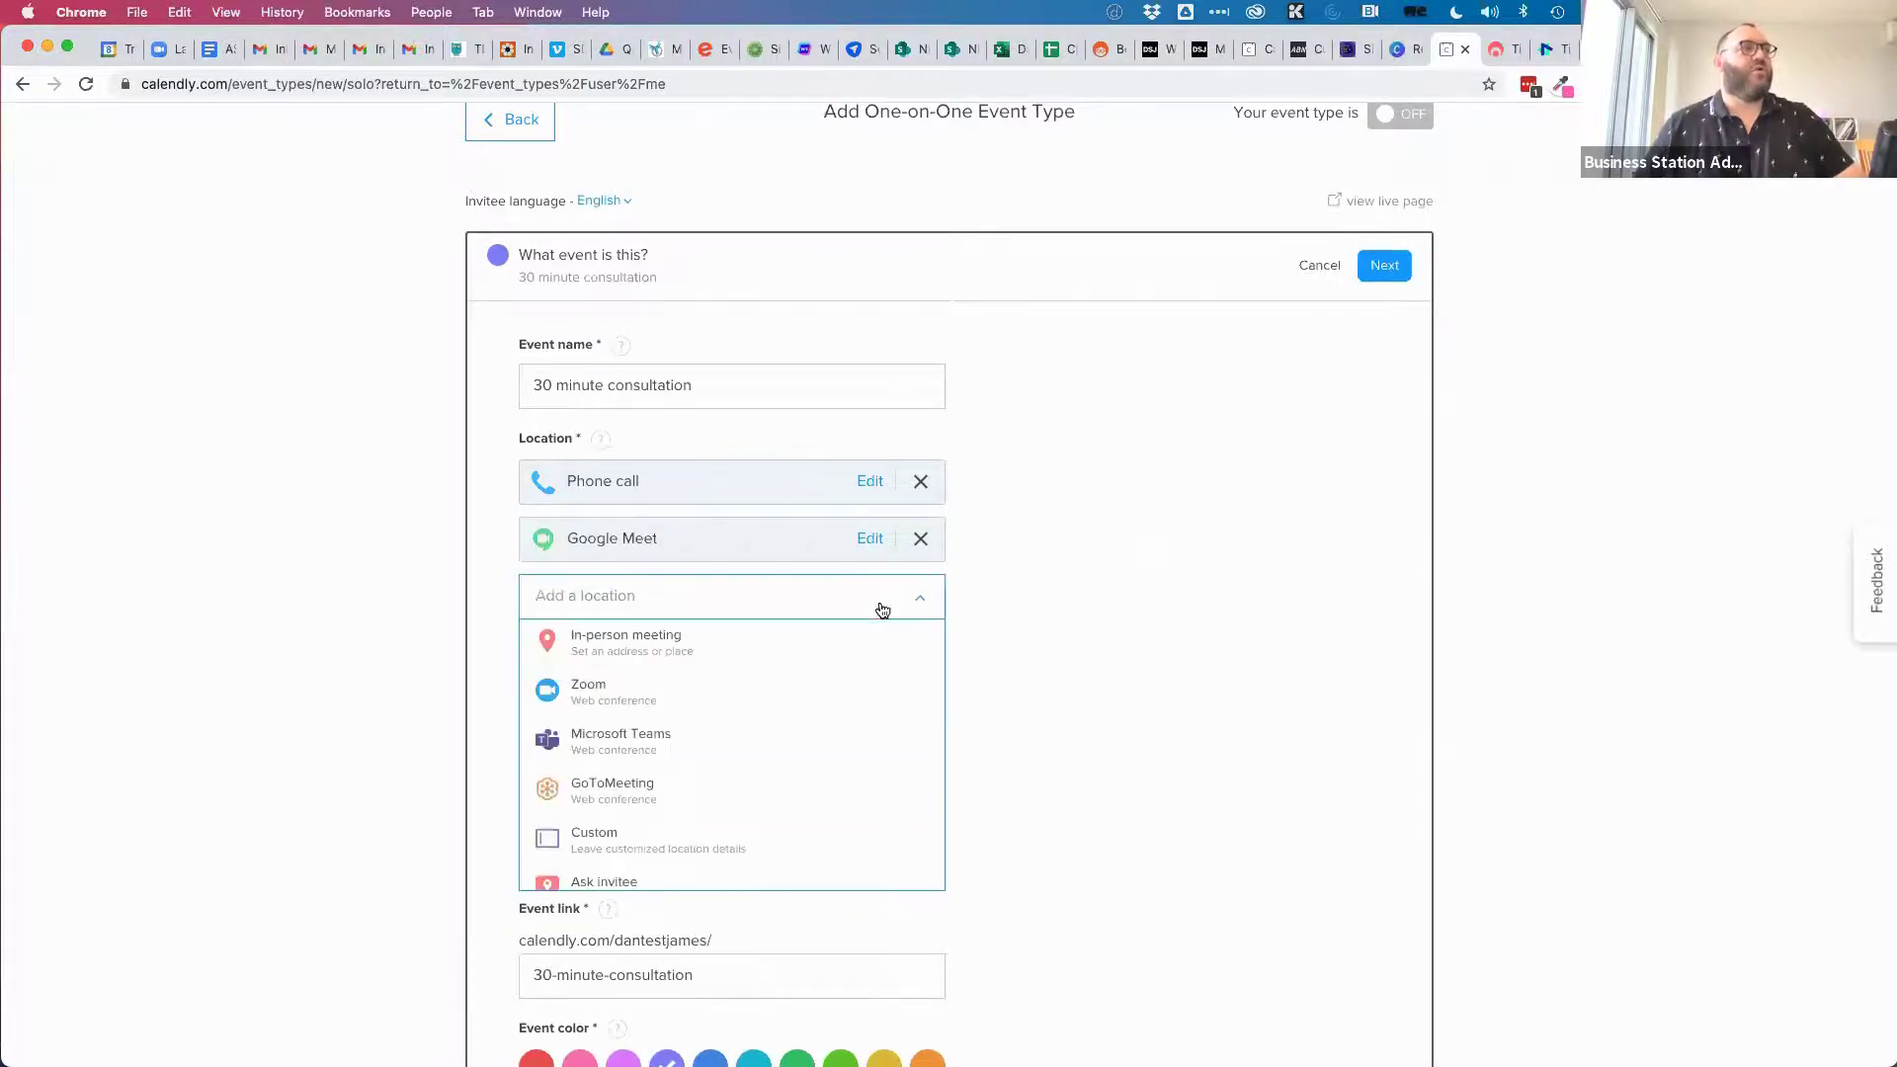
click(604, 732)
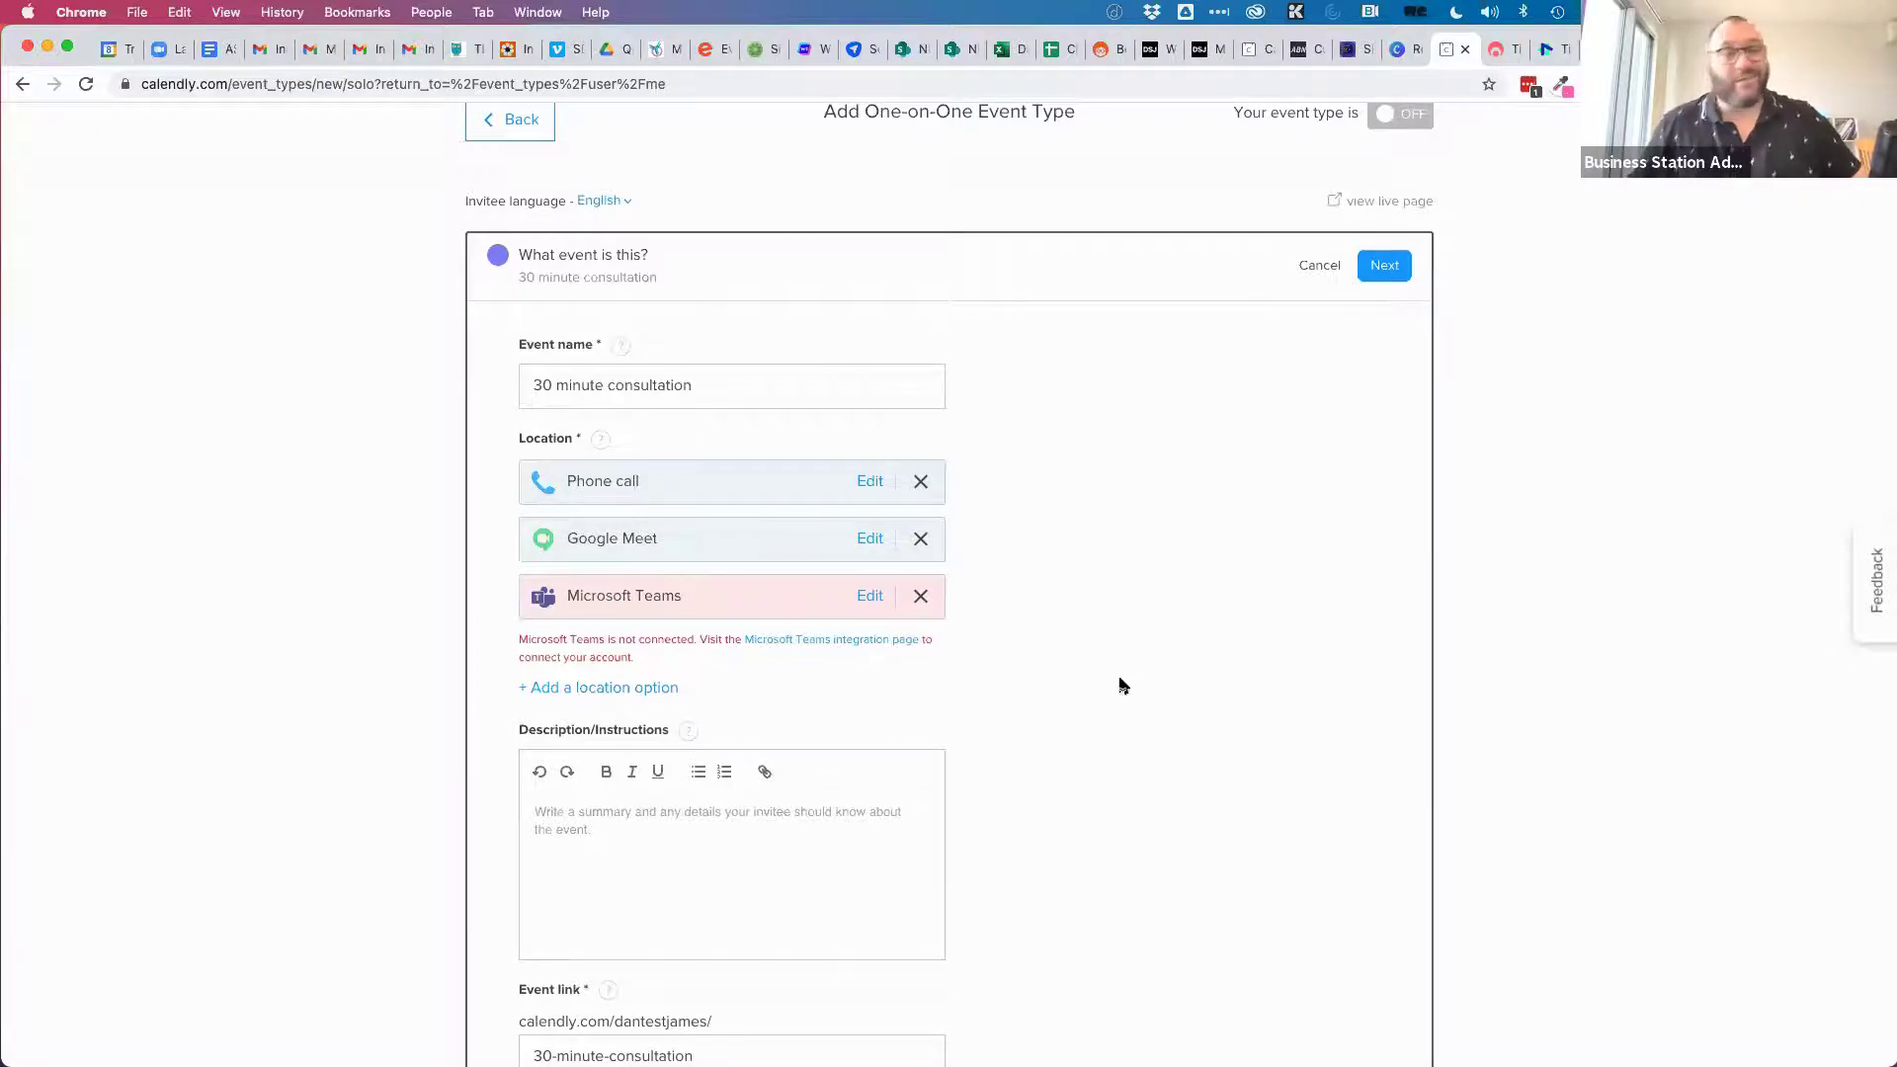
click(593, 688)
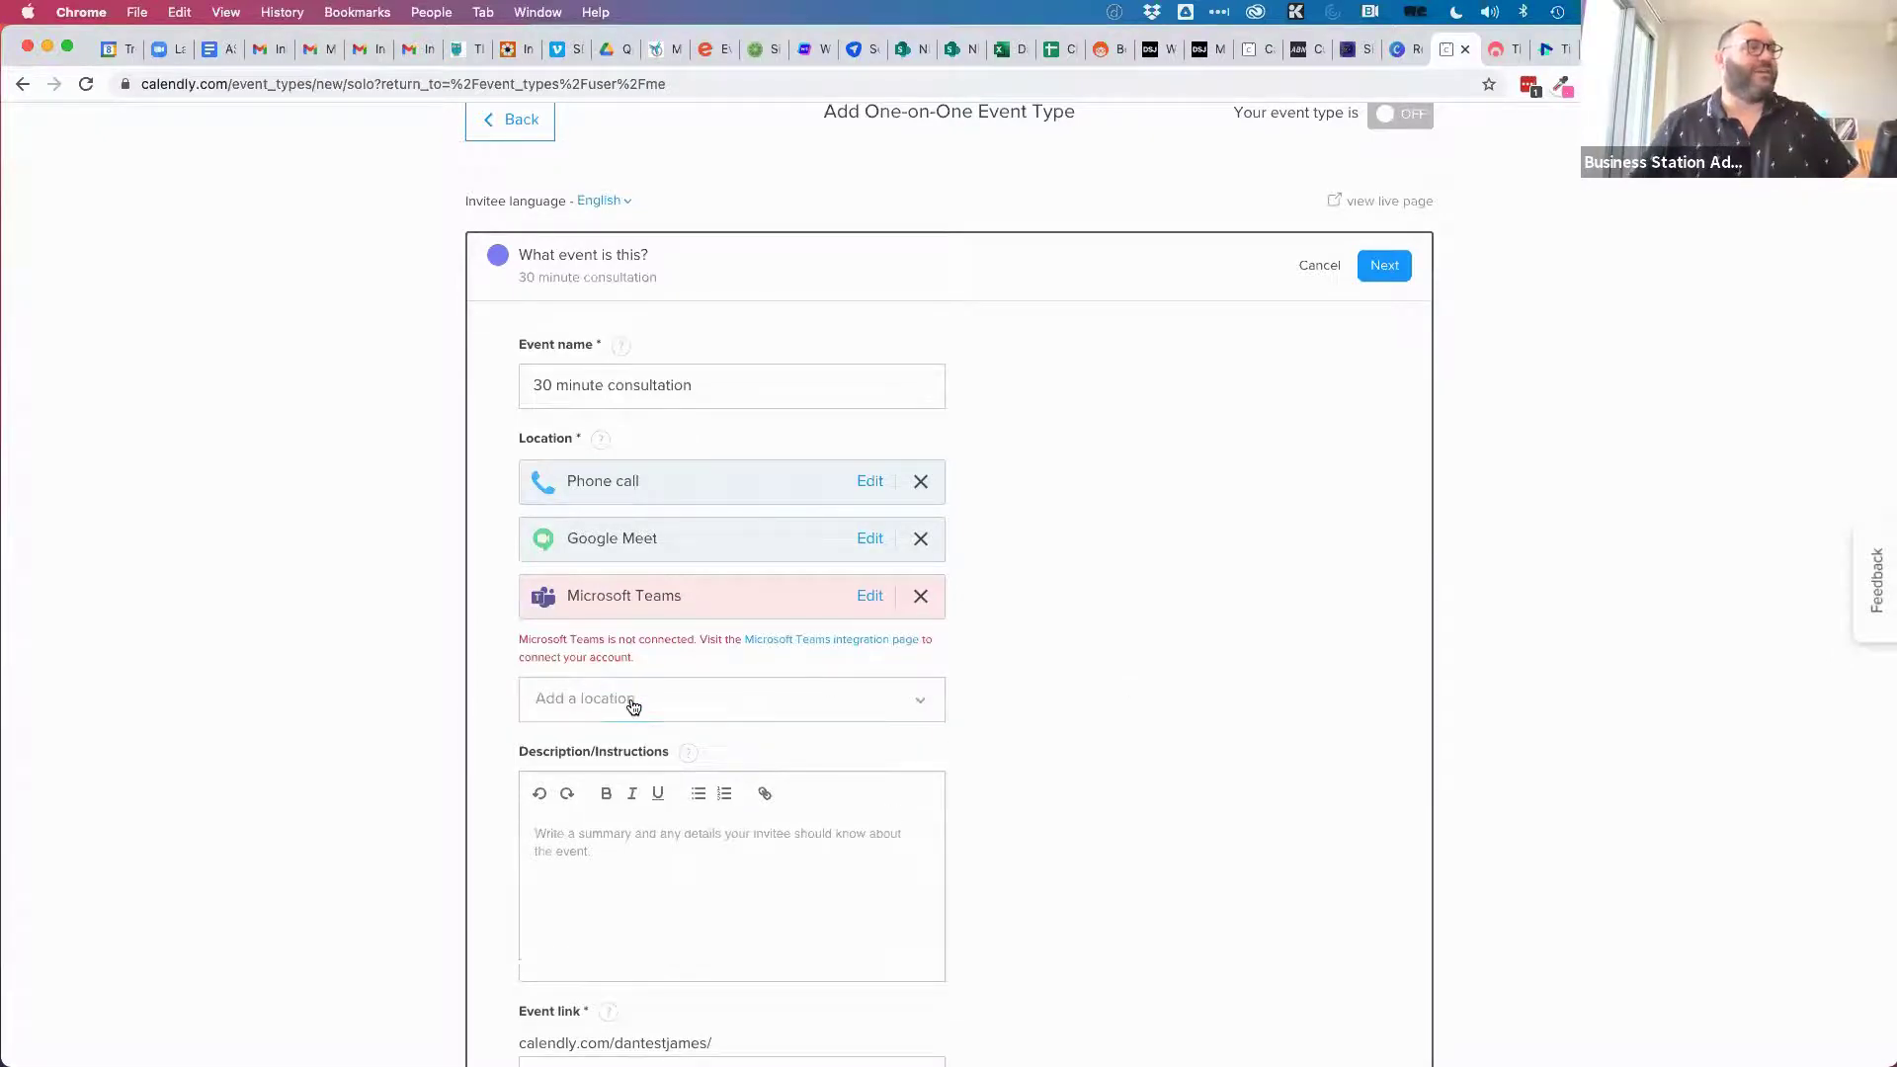
click(633, 706)
click(610, 795)
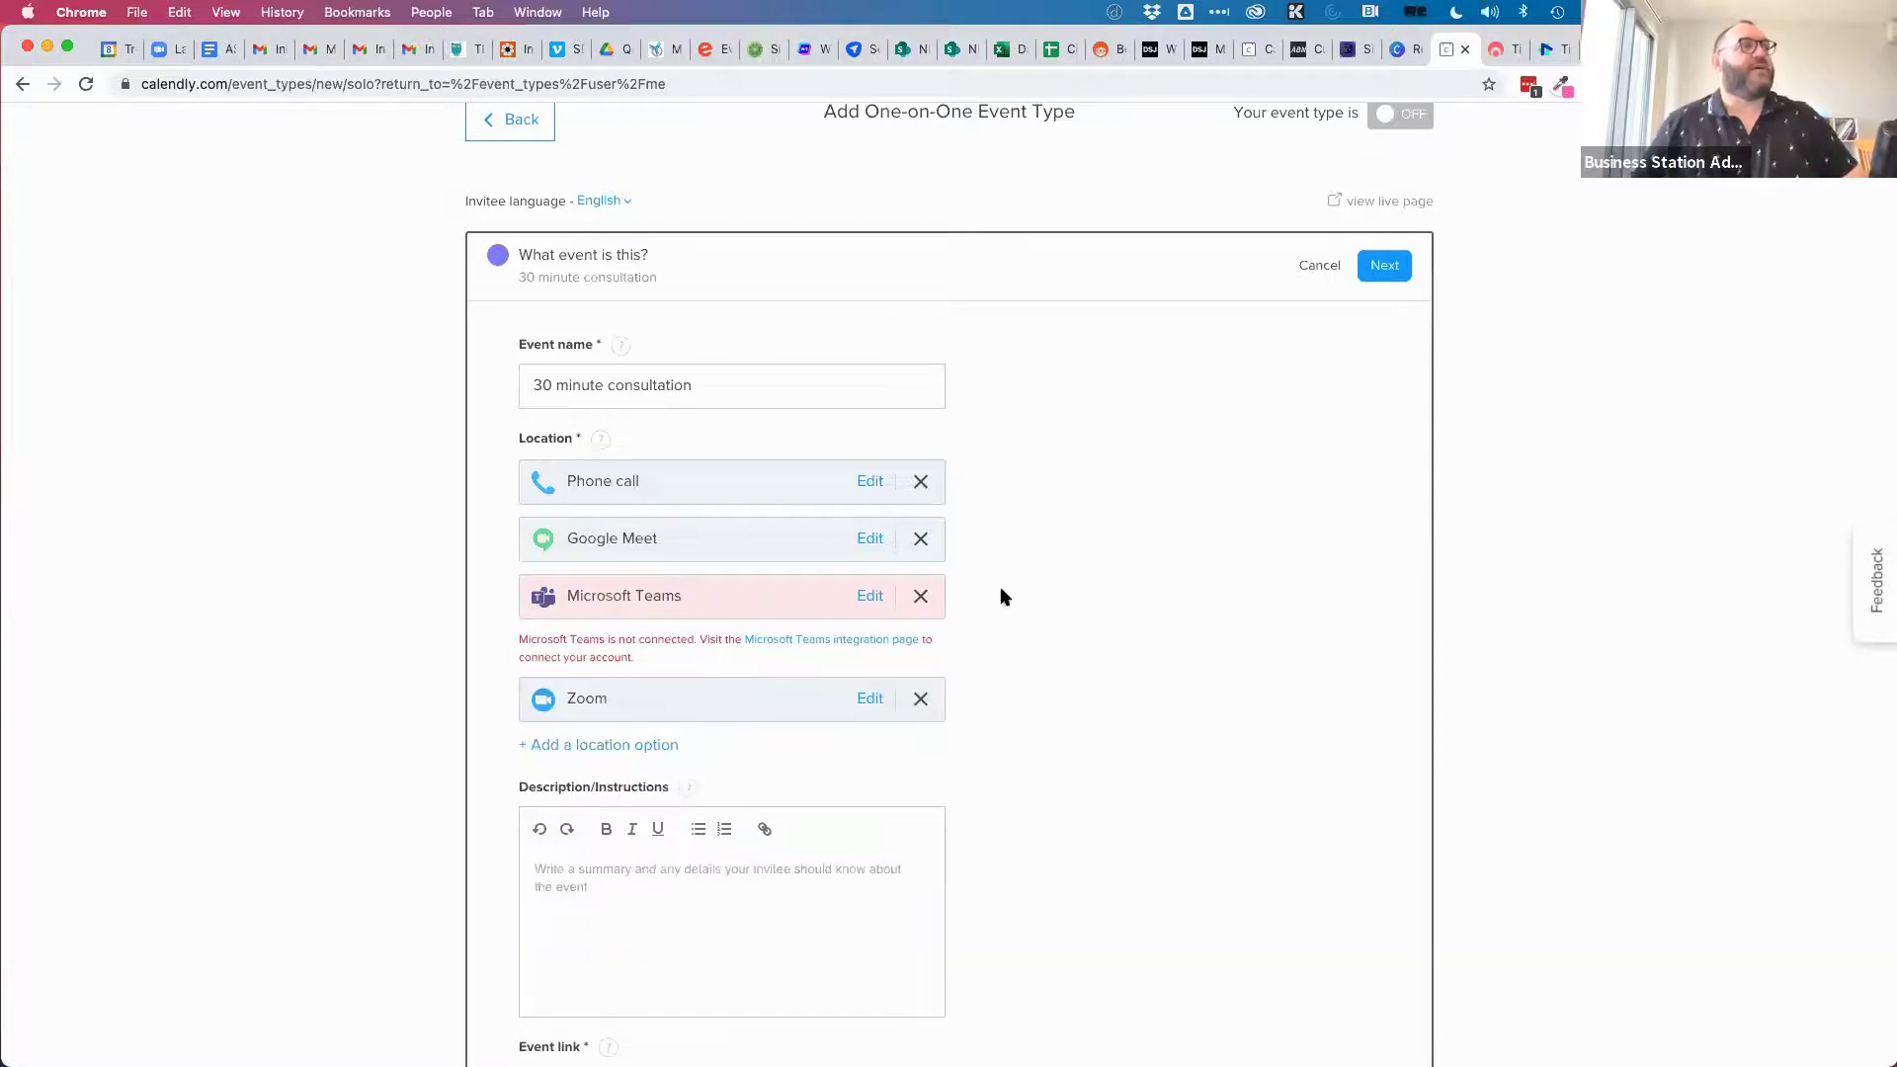
Choose In-person meeting as a fifth location.
scroll(1003, 595, down, 2)
click(619, 622)
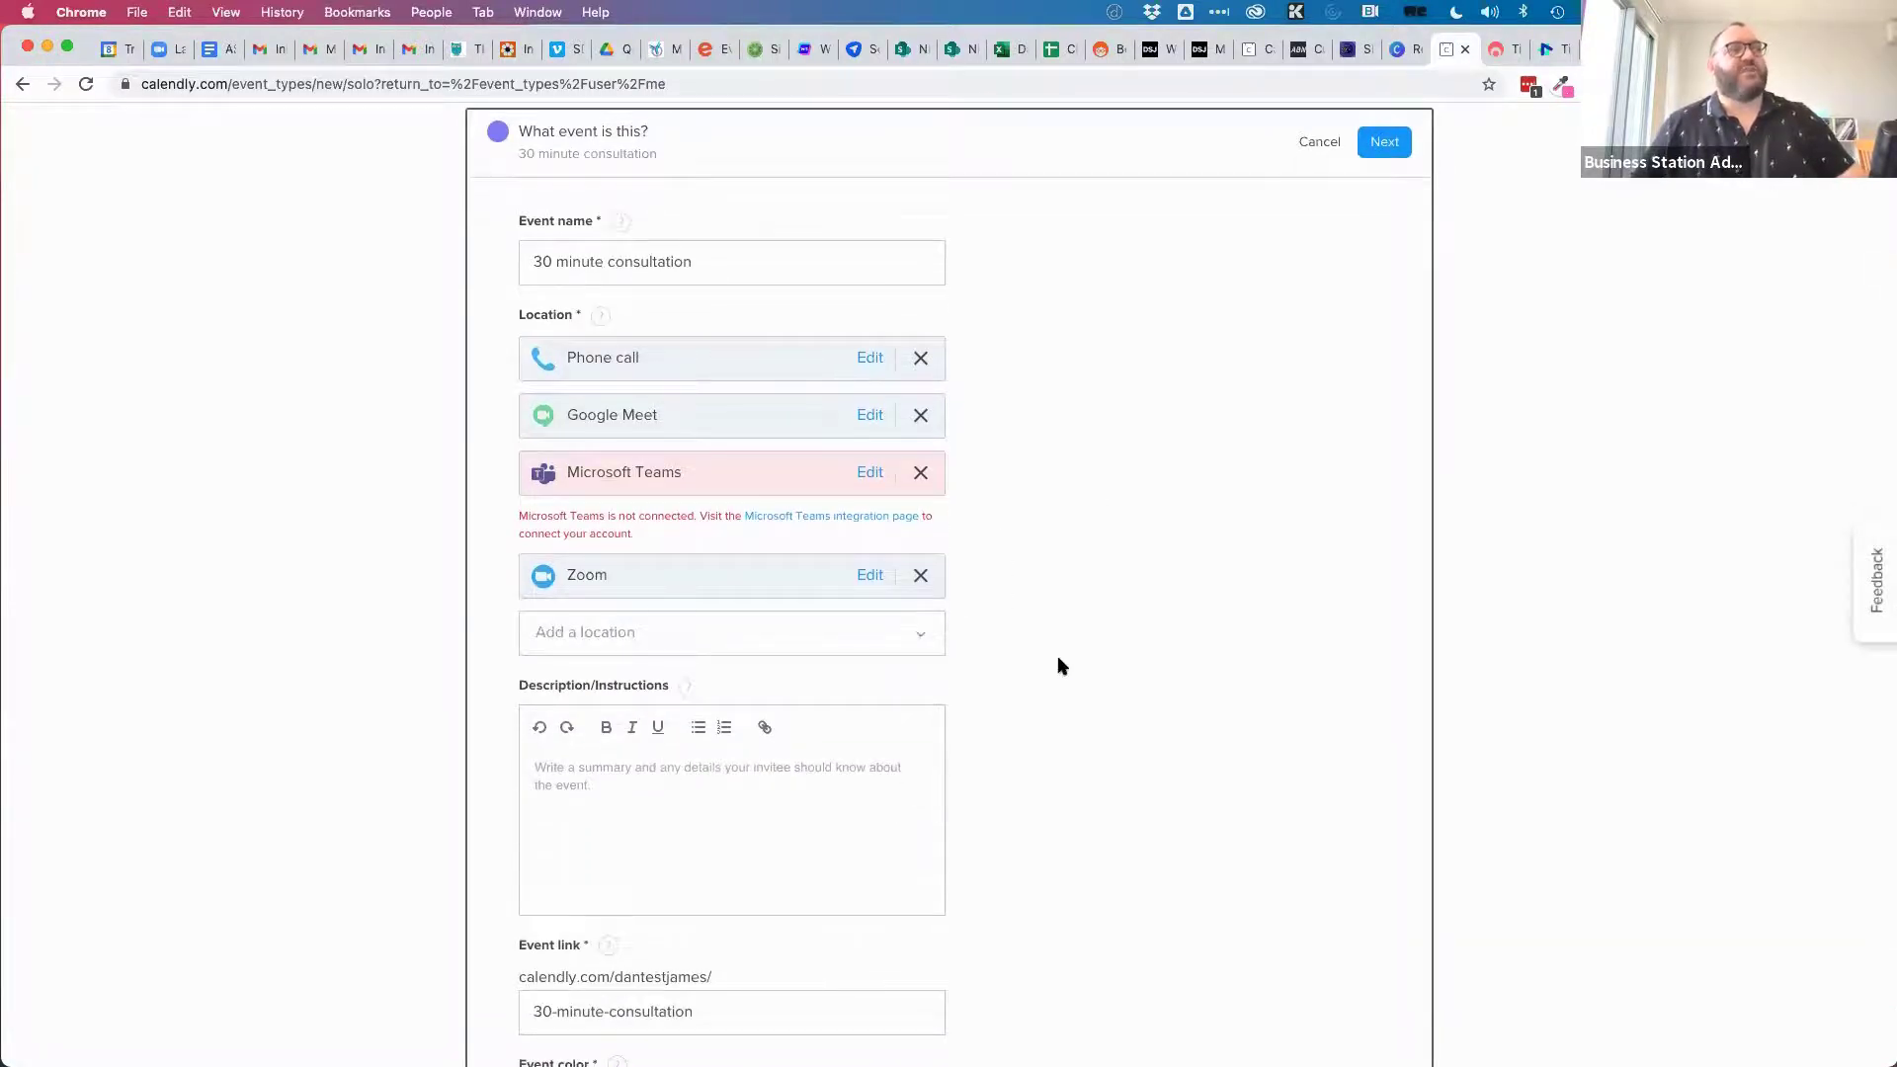
click(918, 633)
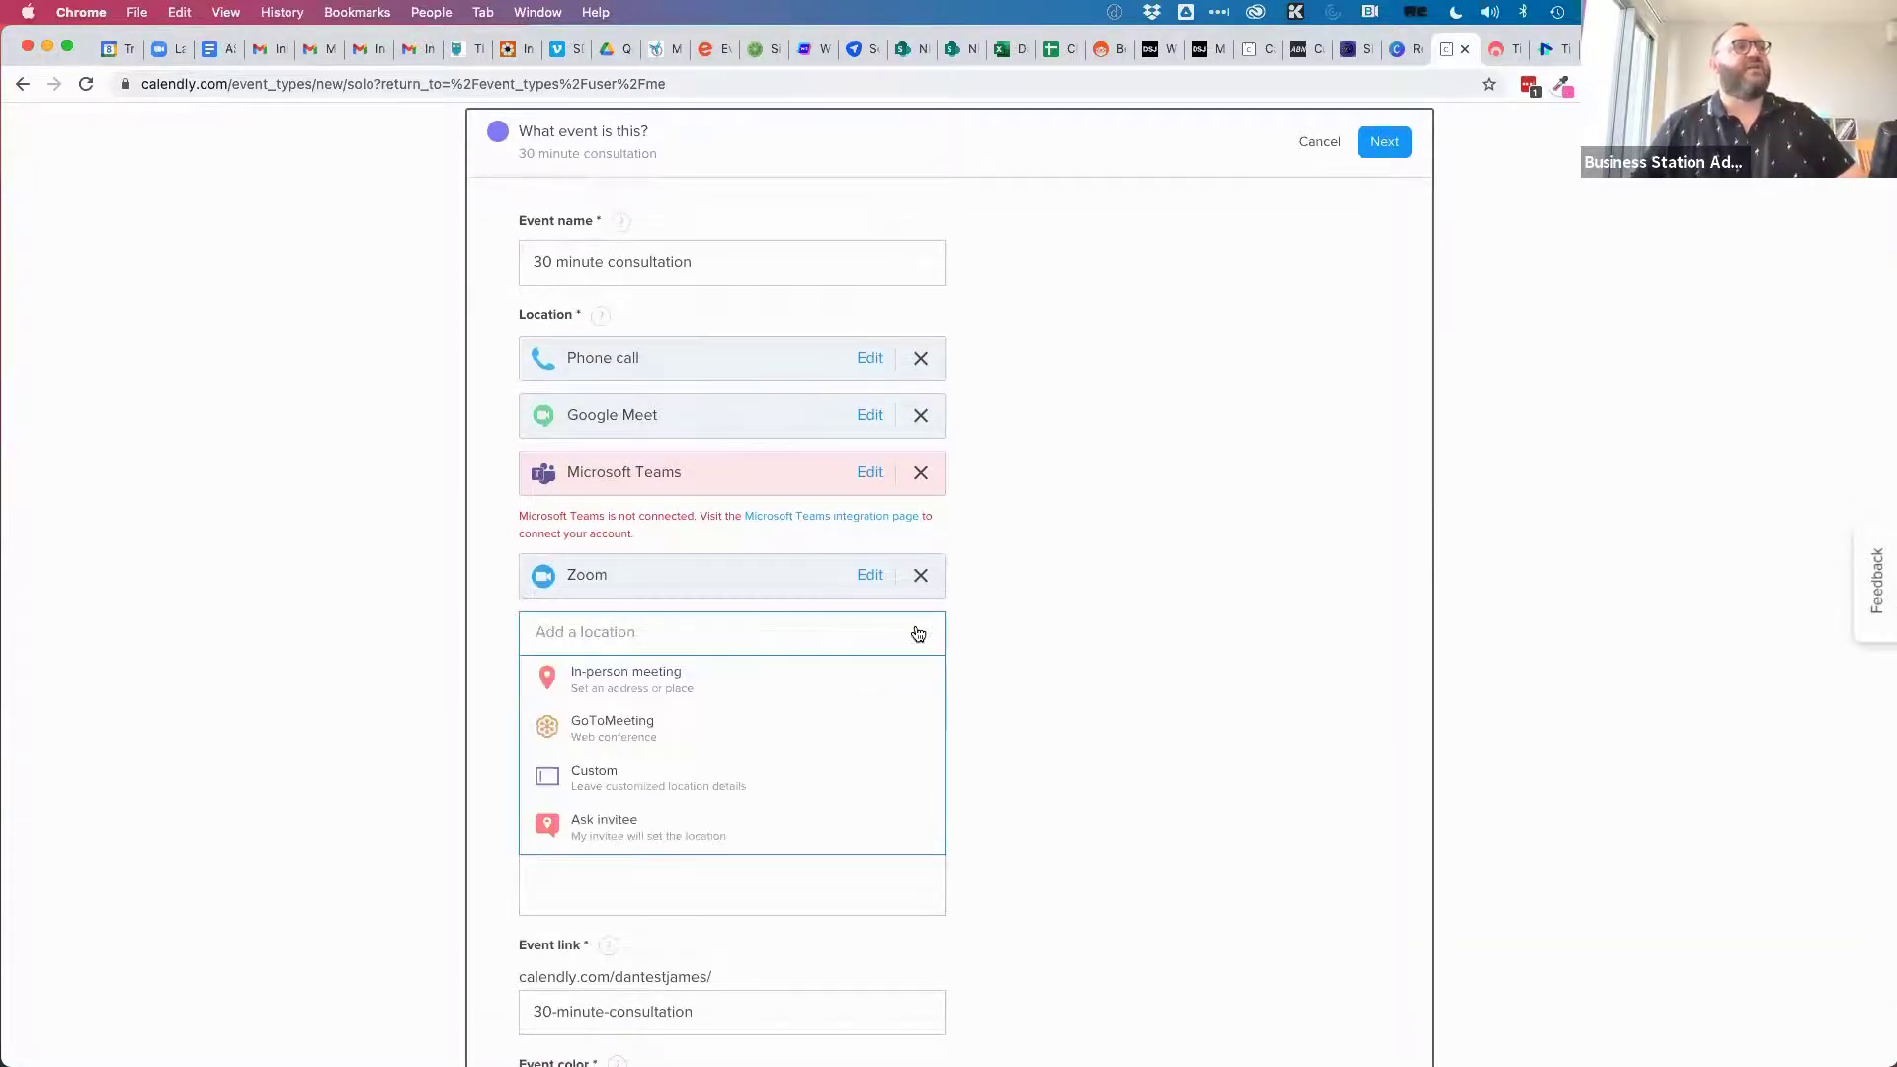
click(686, 679)
Name the in-person location 'Clickstarter Office, Darwin City'.
click(917, 351)
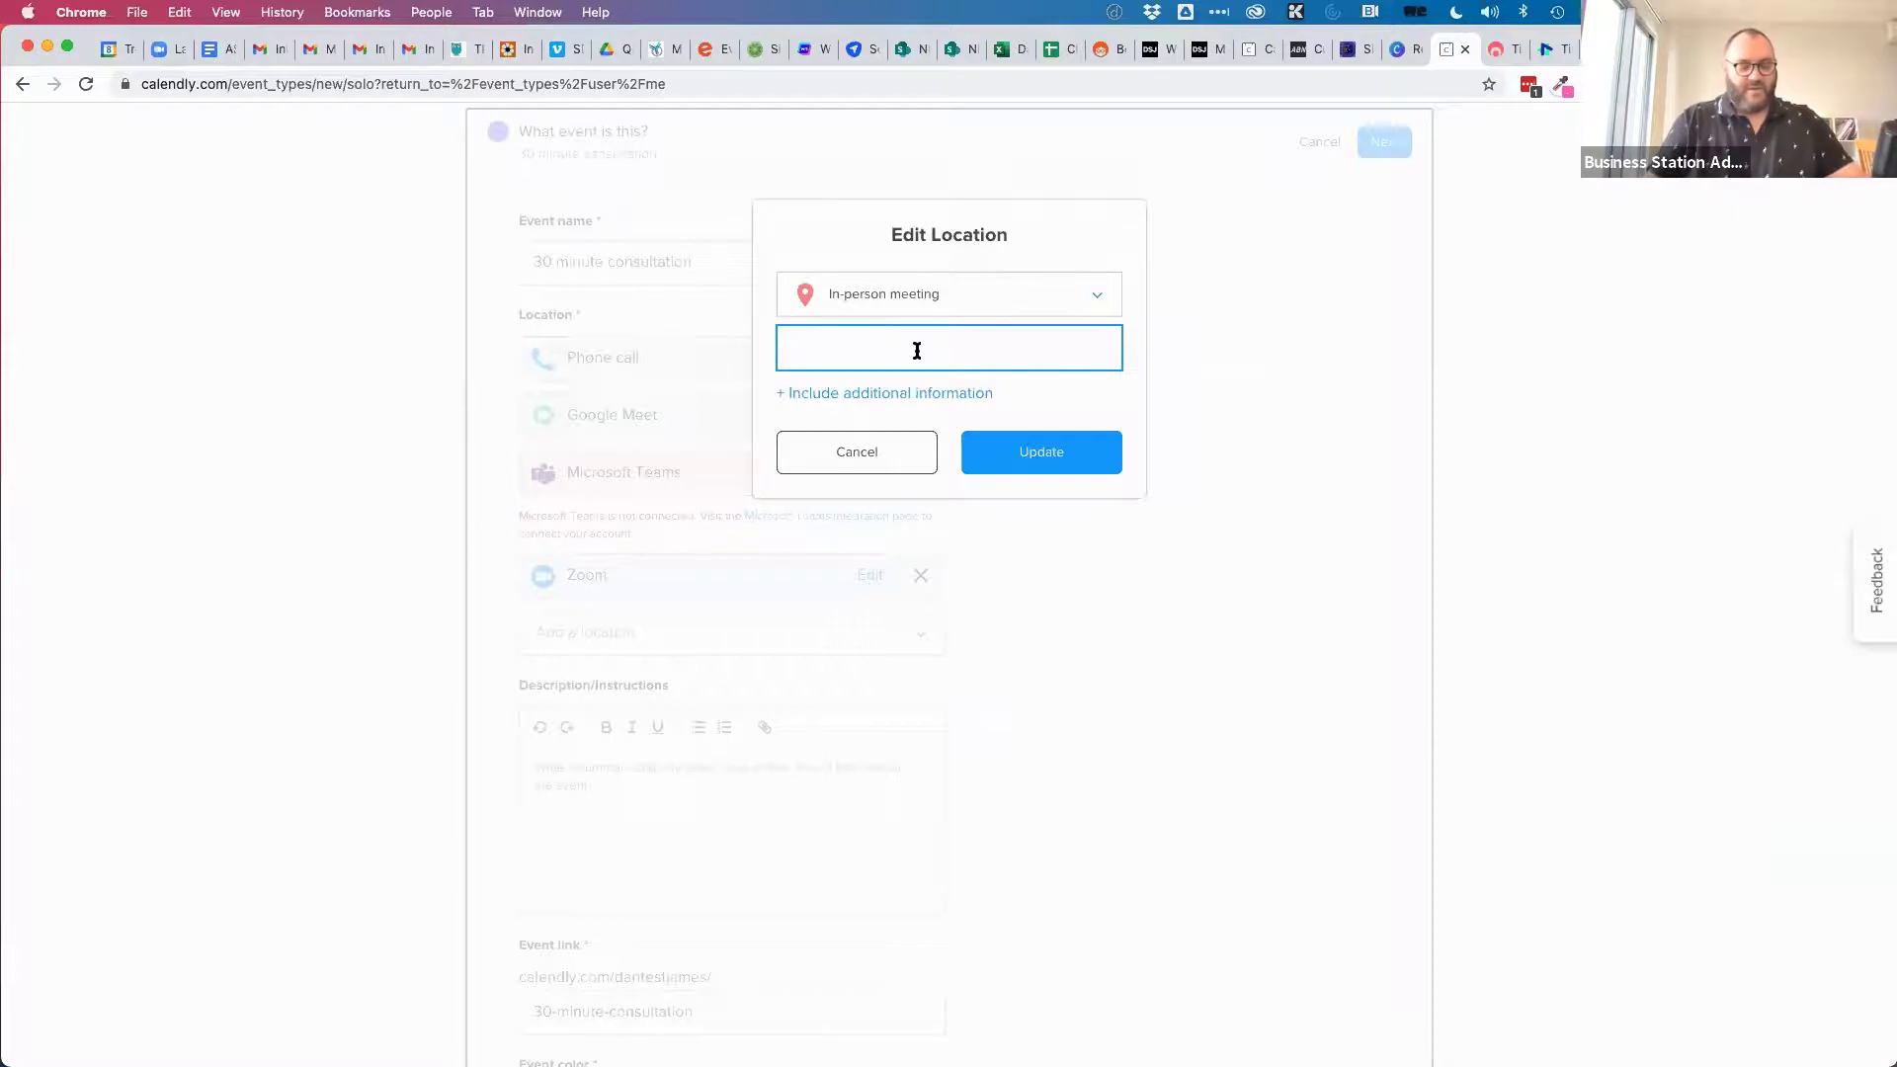
text(CLickstarter)
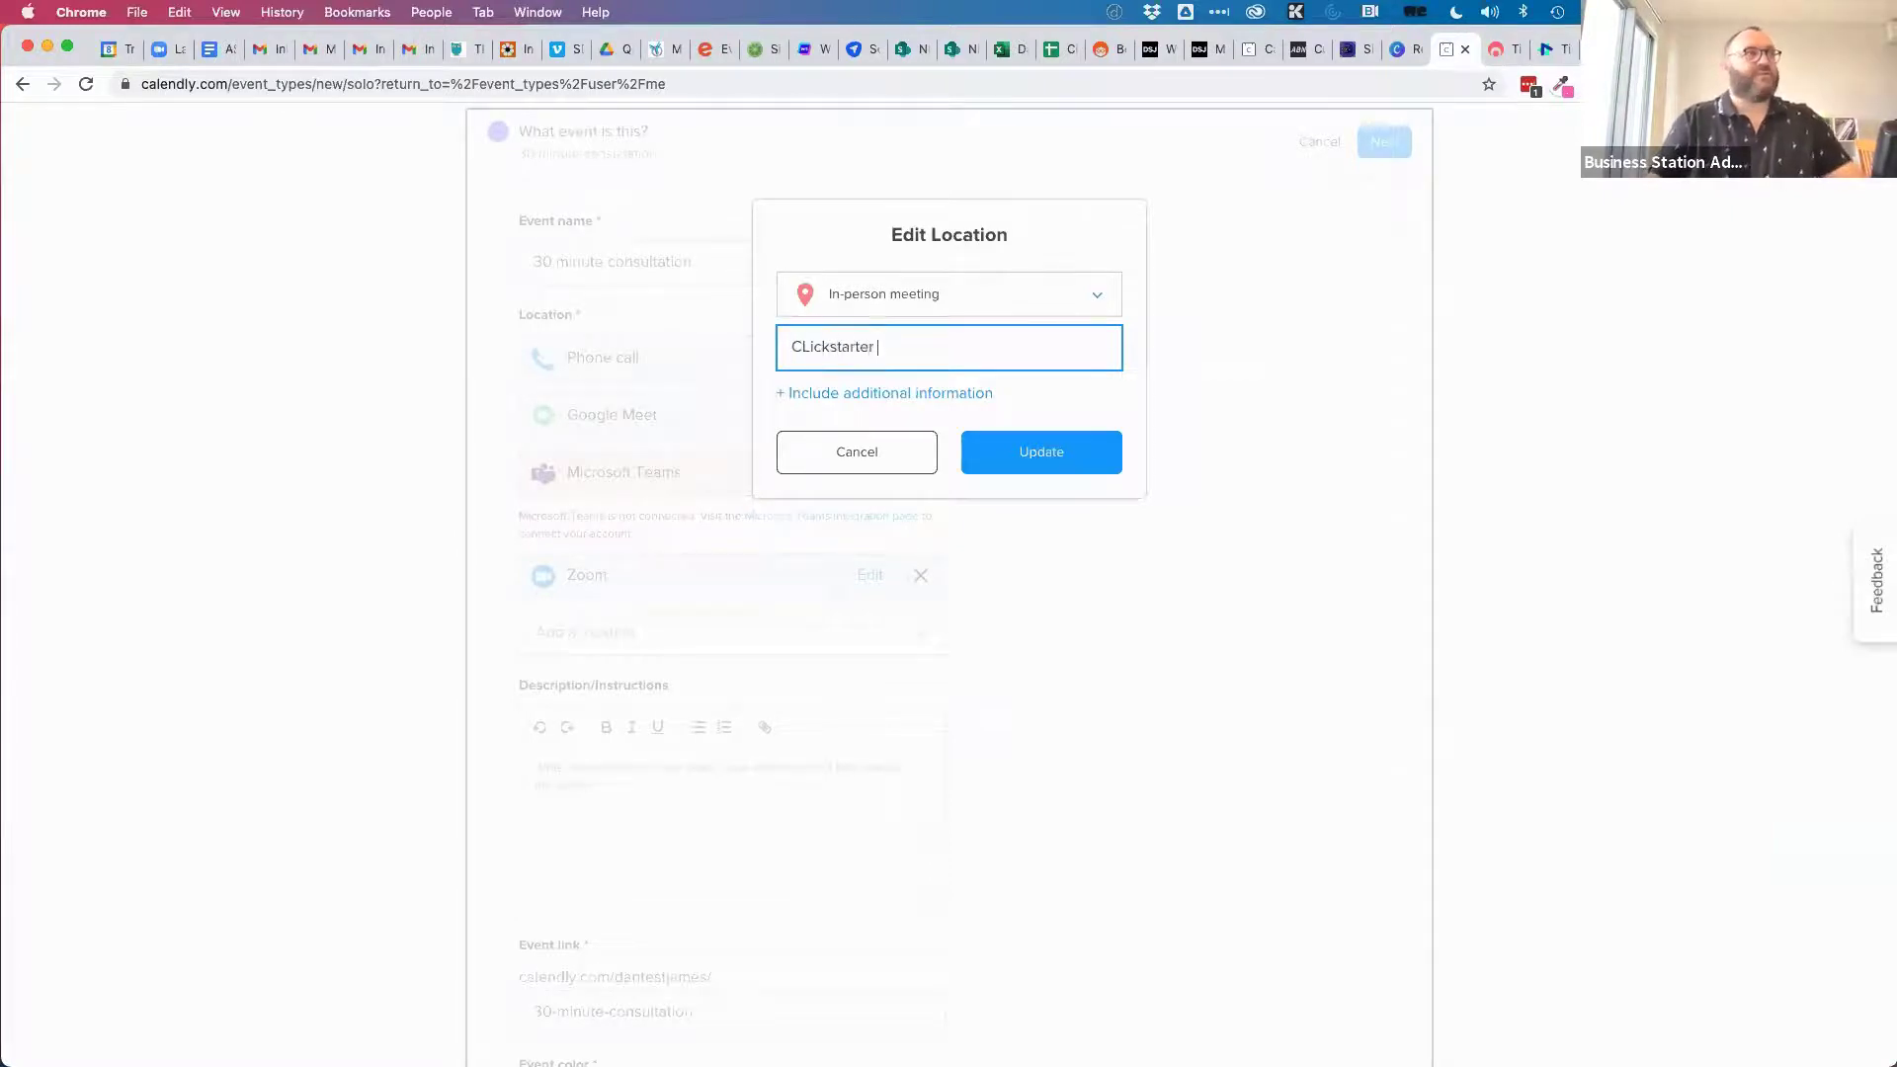
key(BackSpace)
key(BackSpace)
key(BackSpace)
key(BackSpace)
key(BackSpace)
key(BackSpace)
key(BackSpace)
key(BackSpace)
text(lickstarter)
text( Office, Arwin Cit)
key(BackSpace)
key(BackSpace)
key(BackSpace)
key(BackSpace)
key(BackSpace)
text(DArwin )
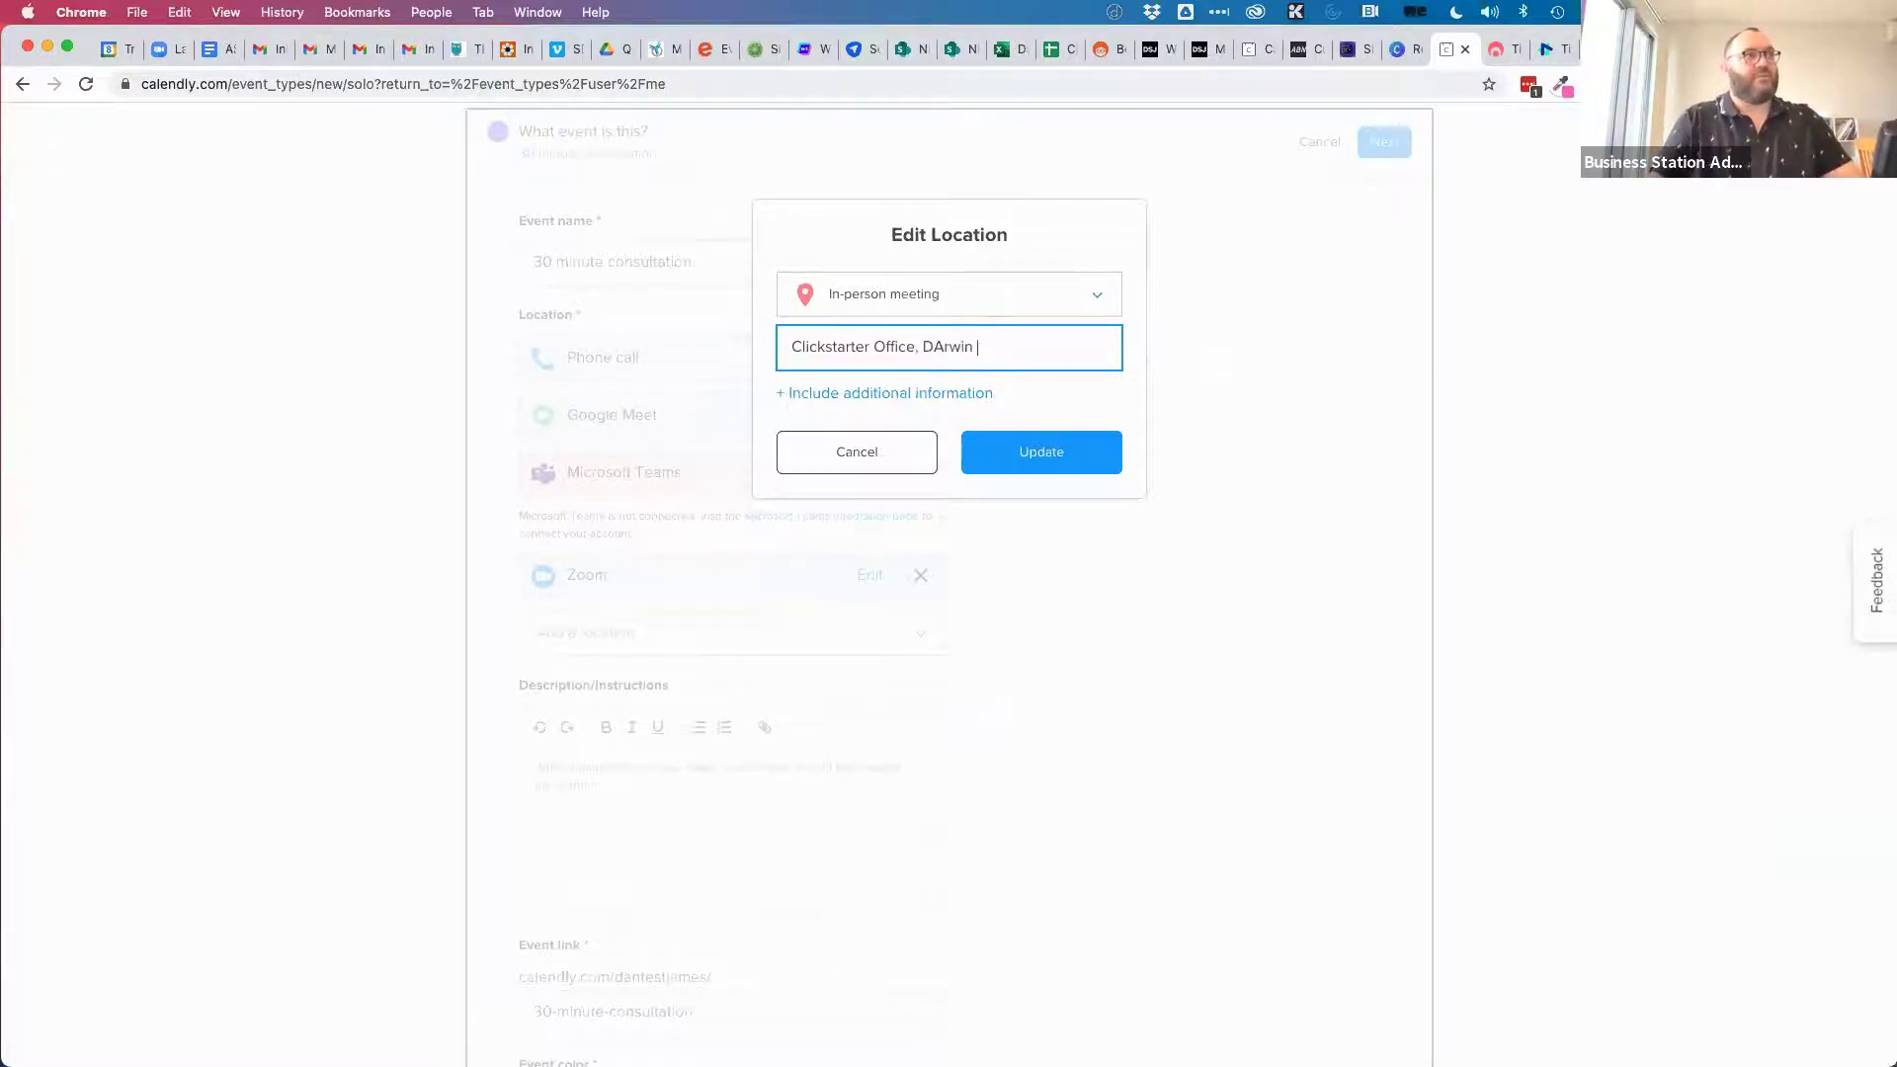
text(Cwin Cityt)
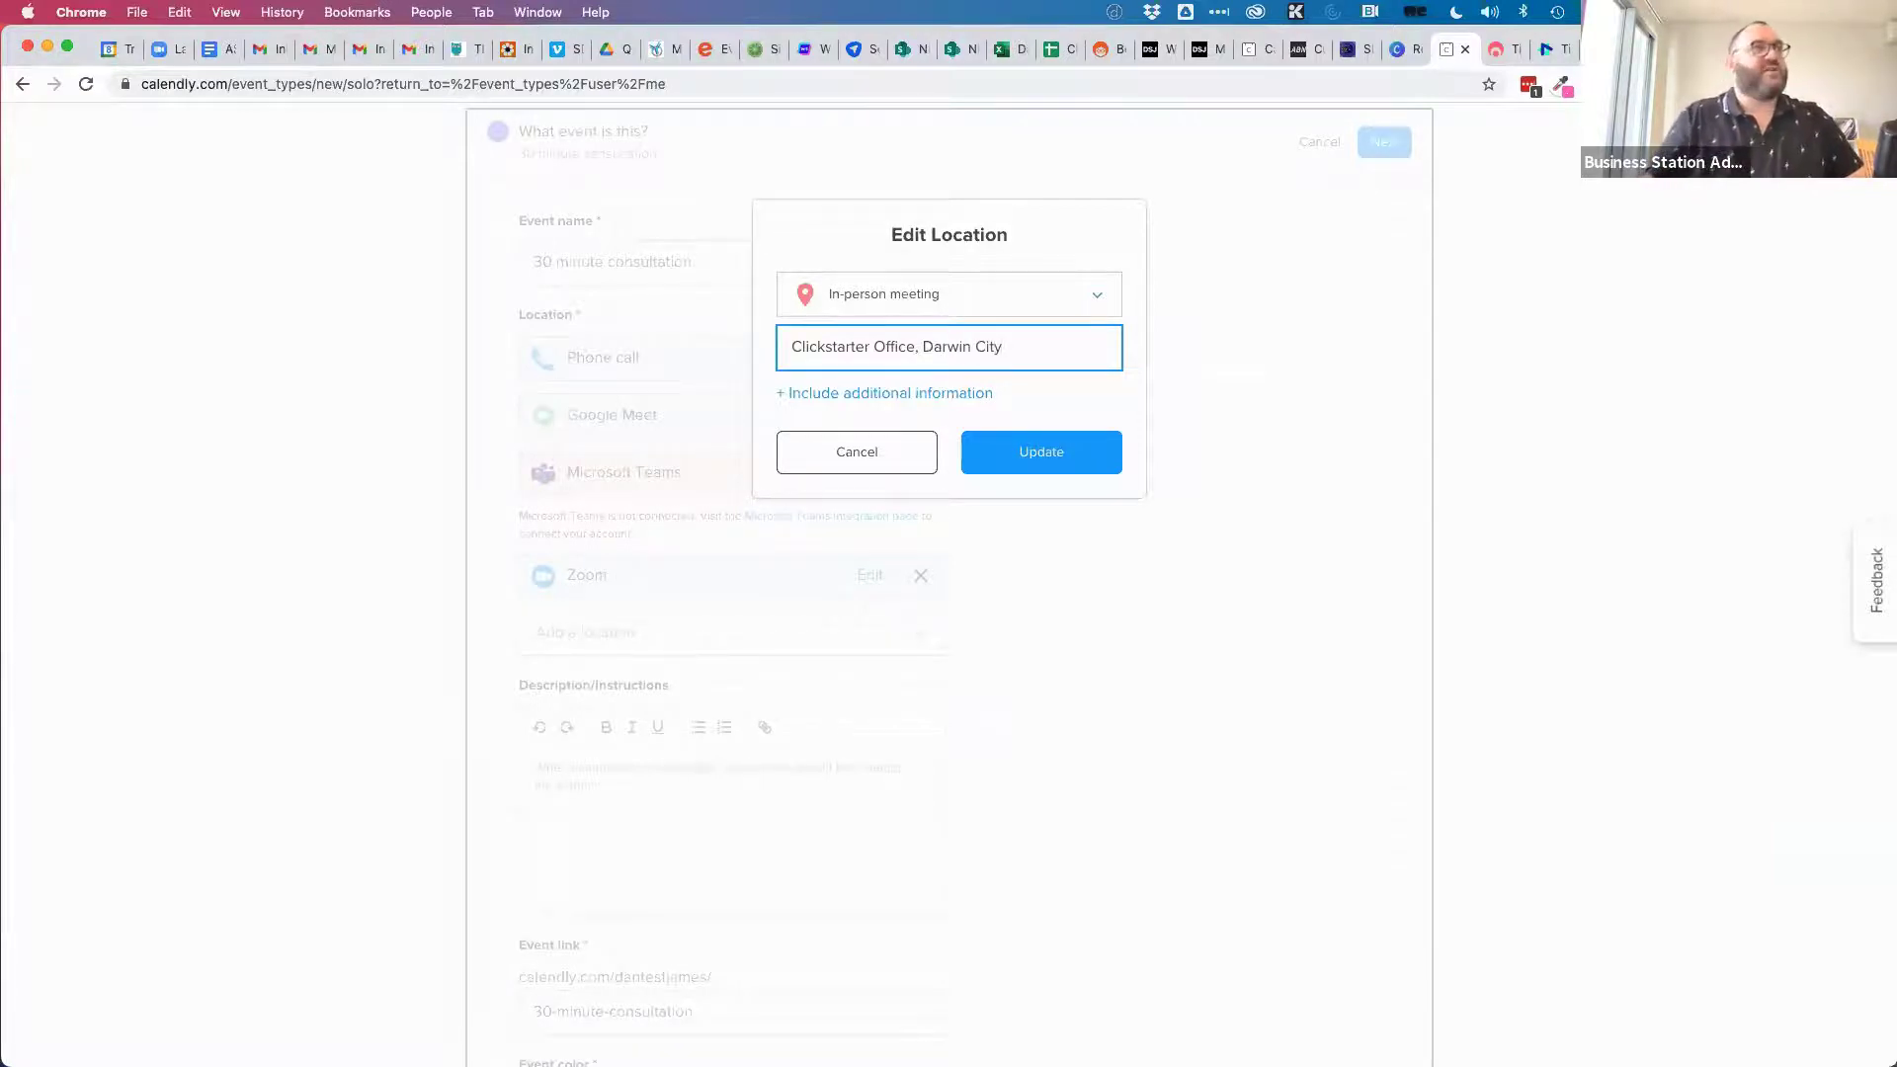
Add the address 33/39 Cavenagh Street, Darwin NT 0800 as extra location details.
click(876, 392)
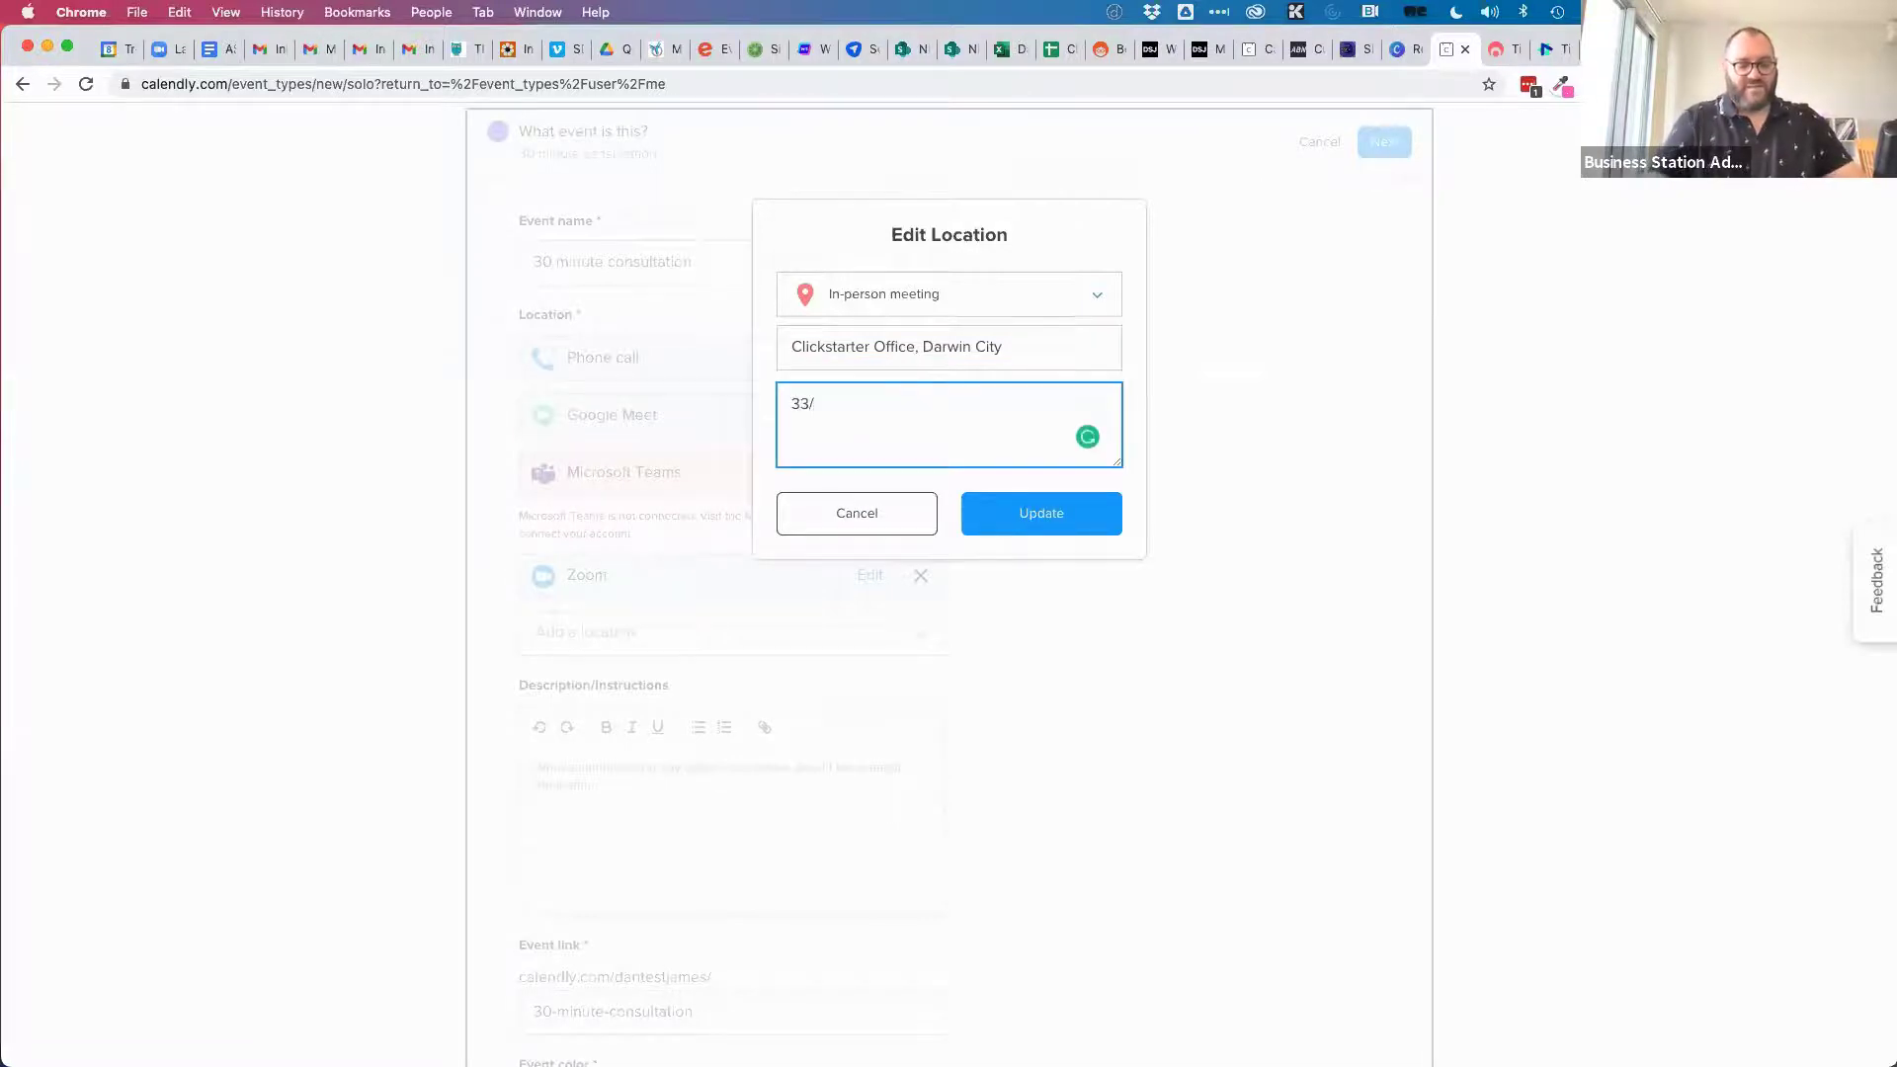
key(BackSpace)
key(BackSpace)
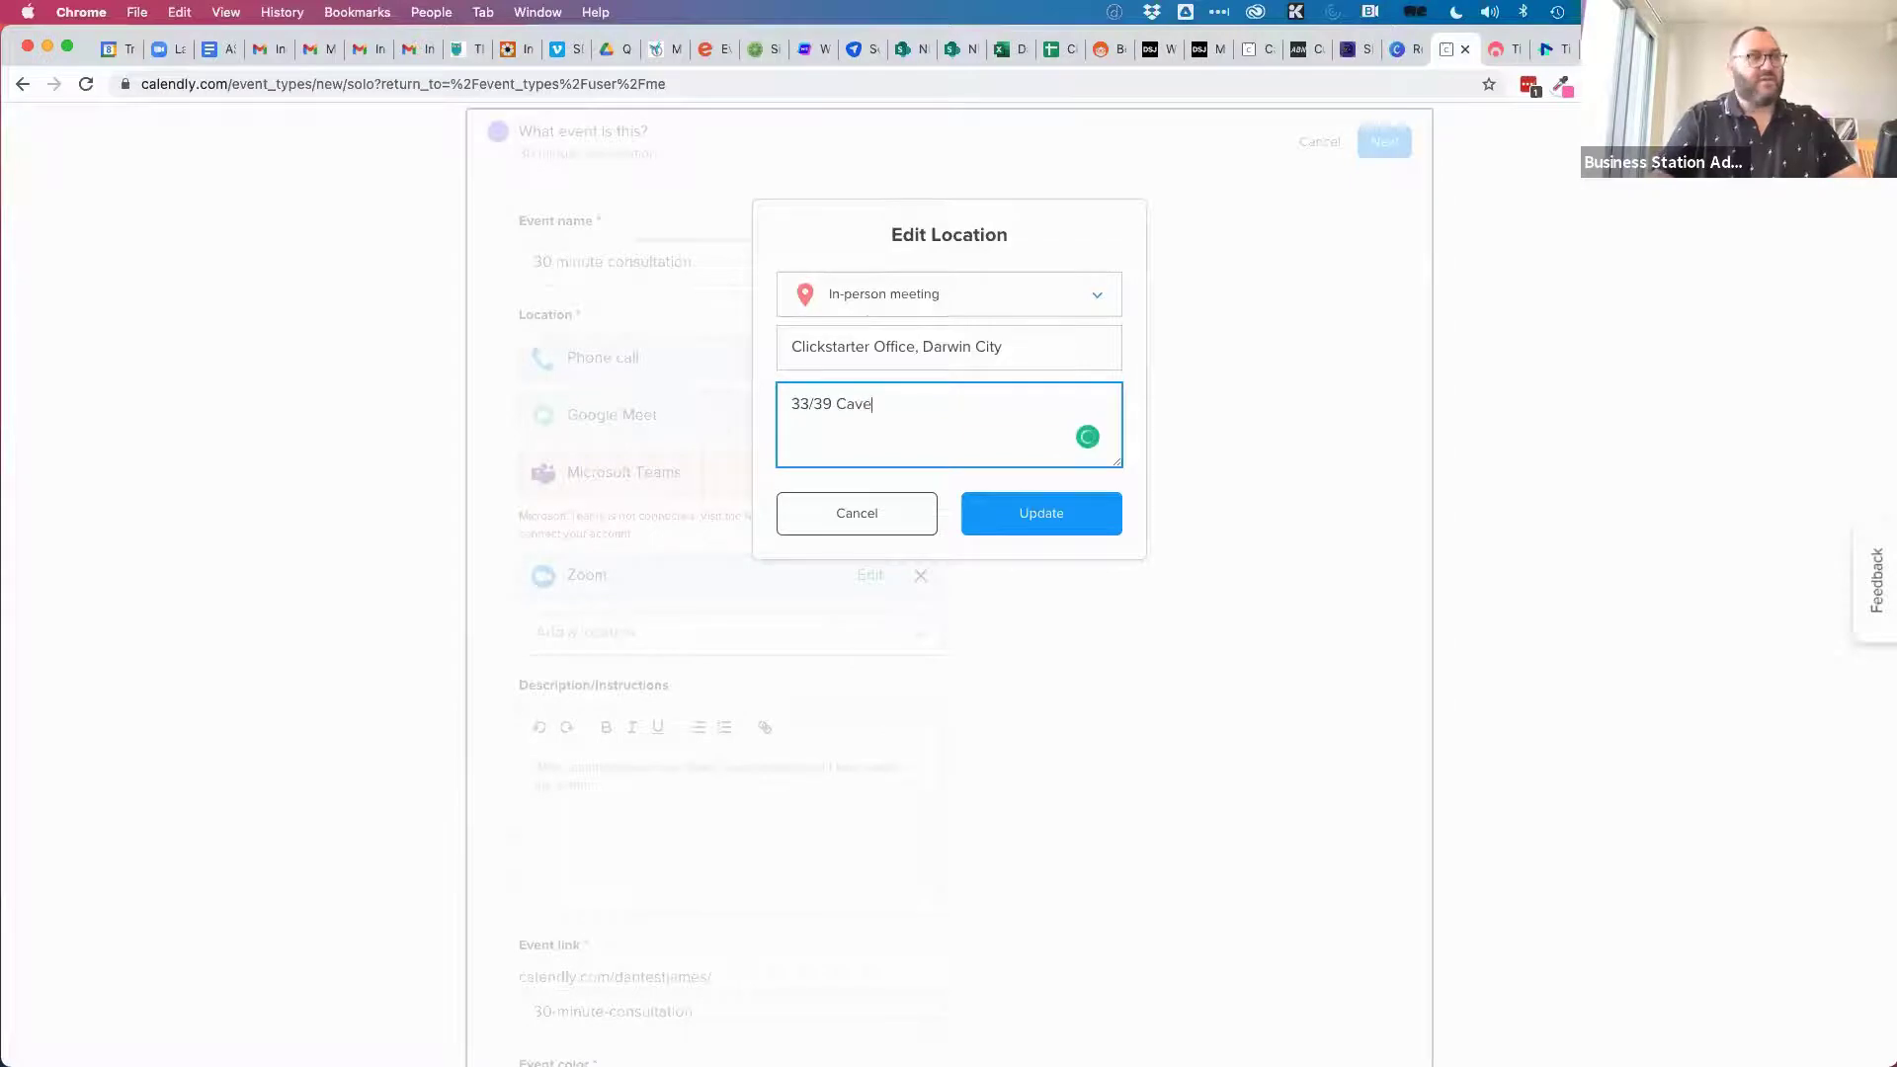
text(Cavenagh Stre)
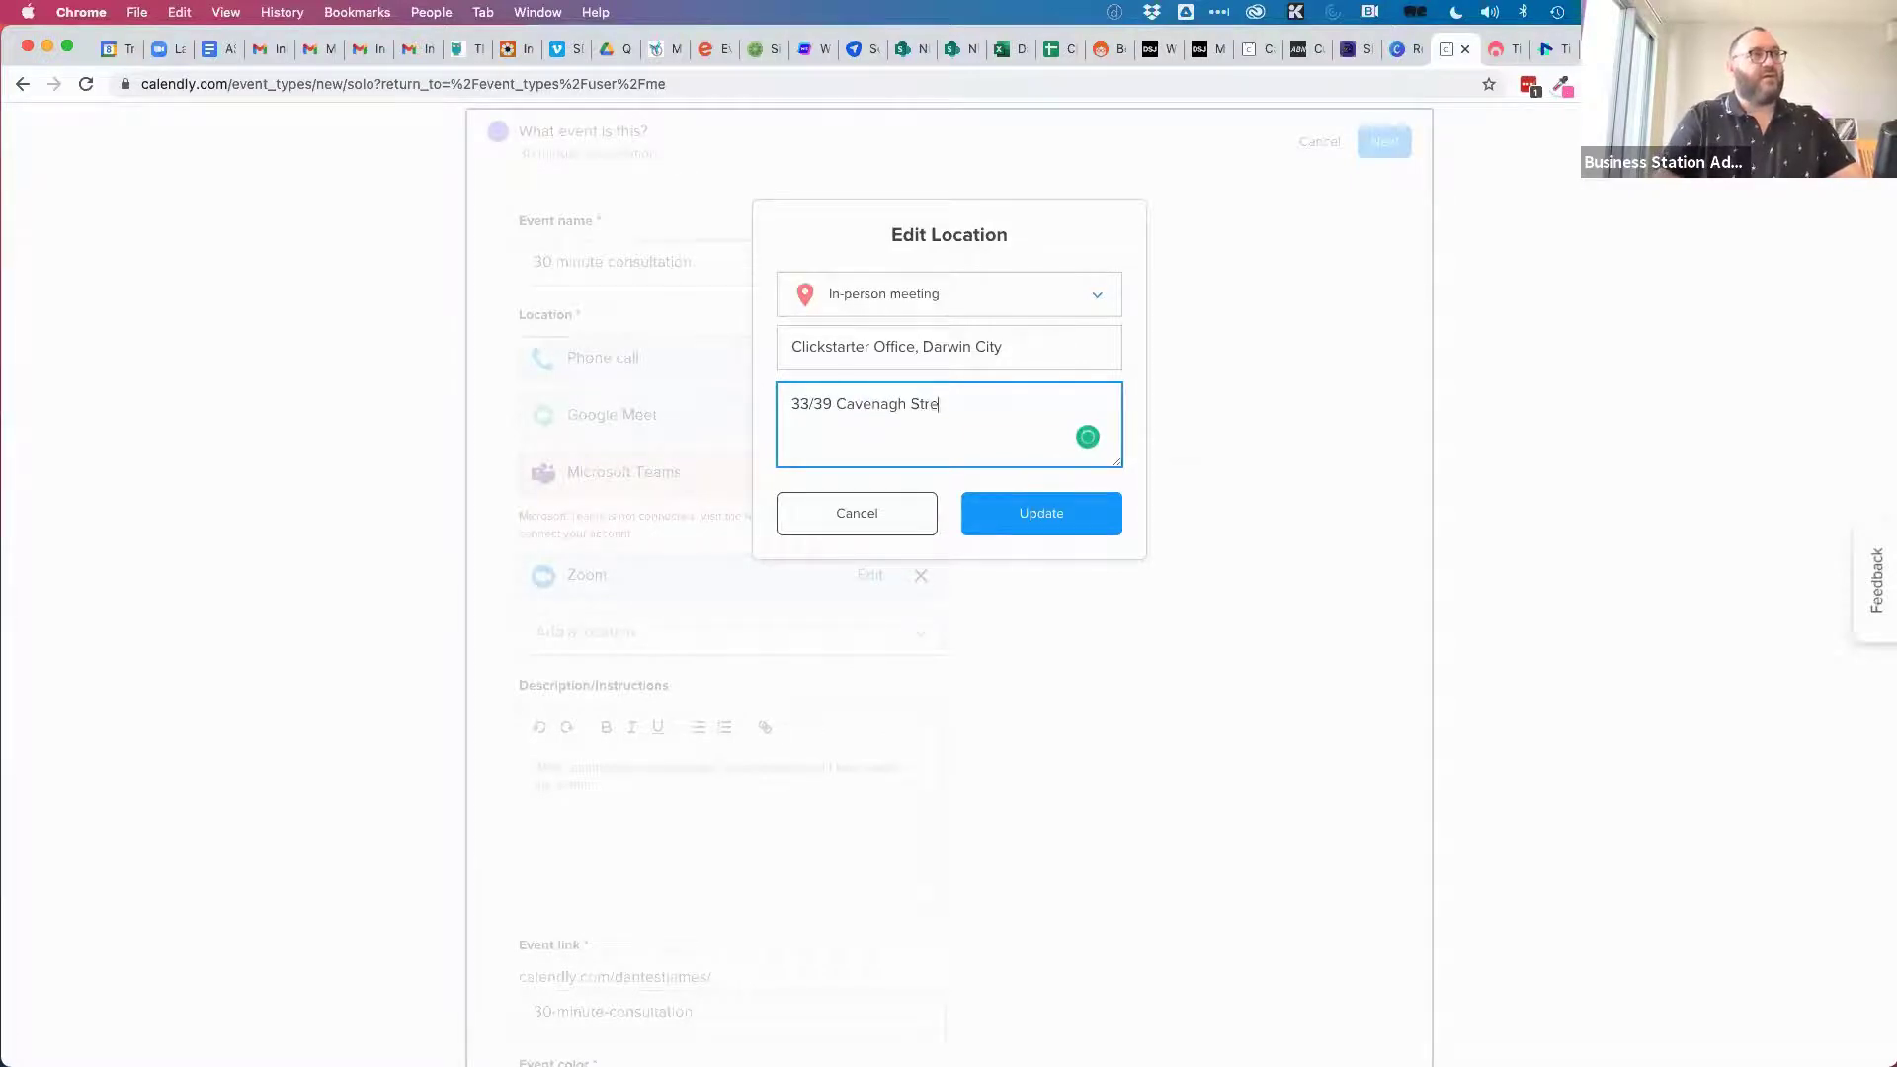
text(et, DArw)
key(BackSpace)
text(rwin NT 80800)
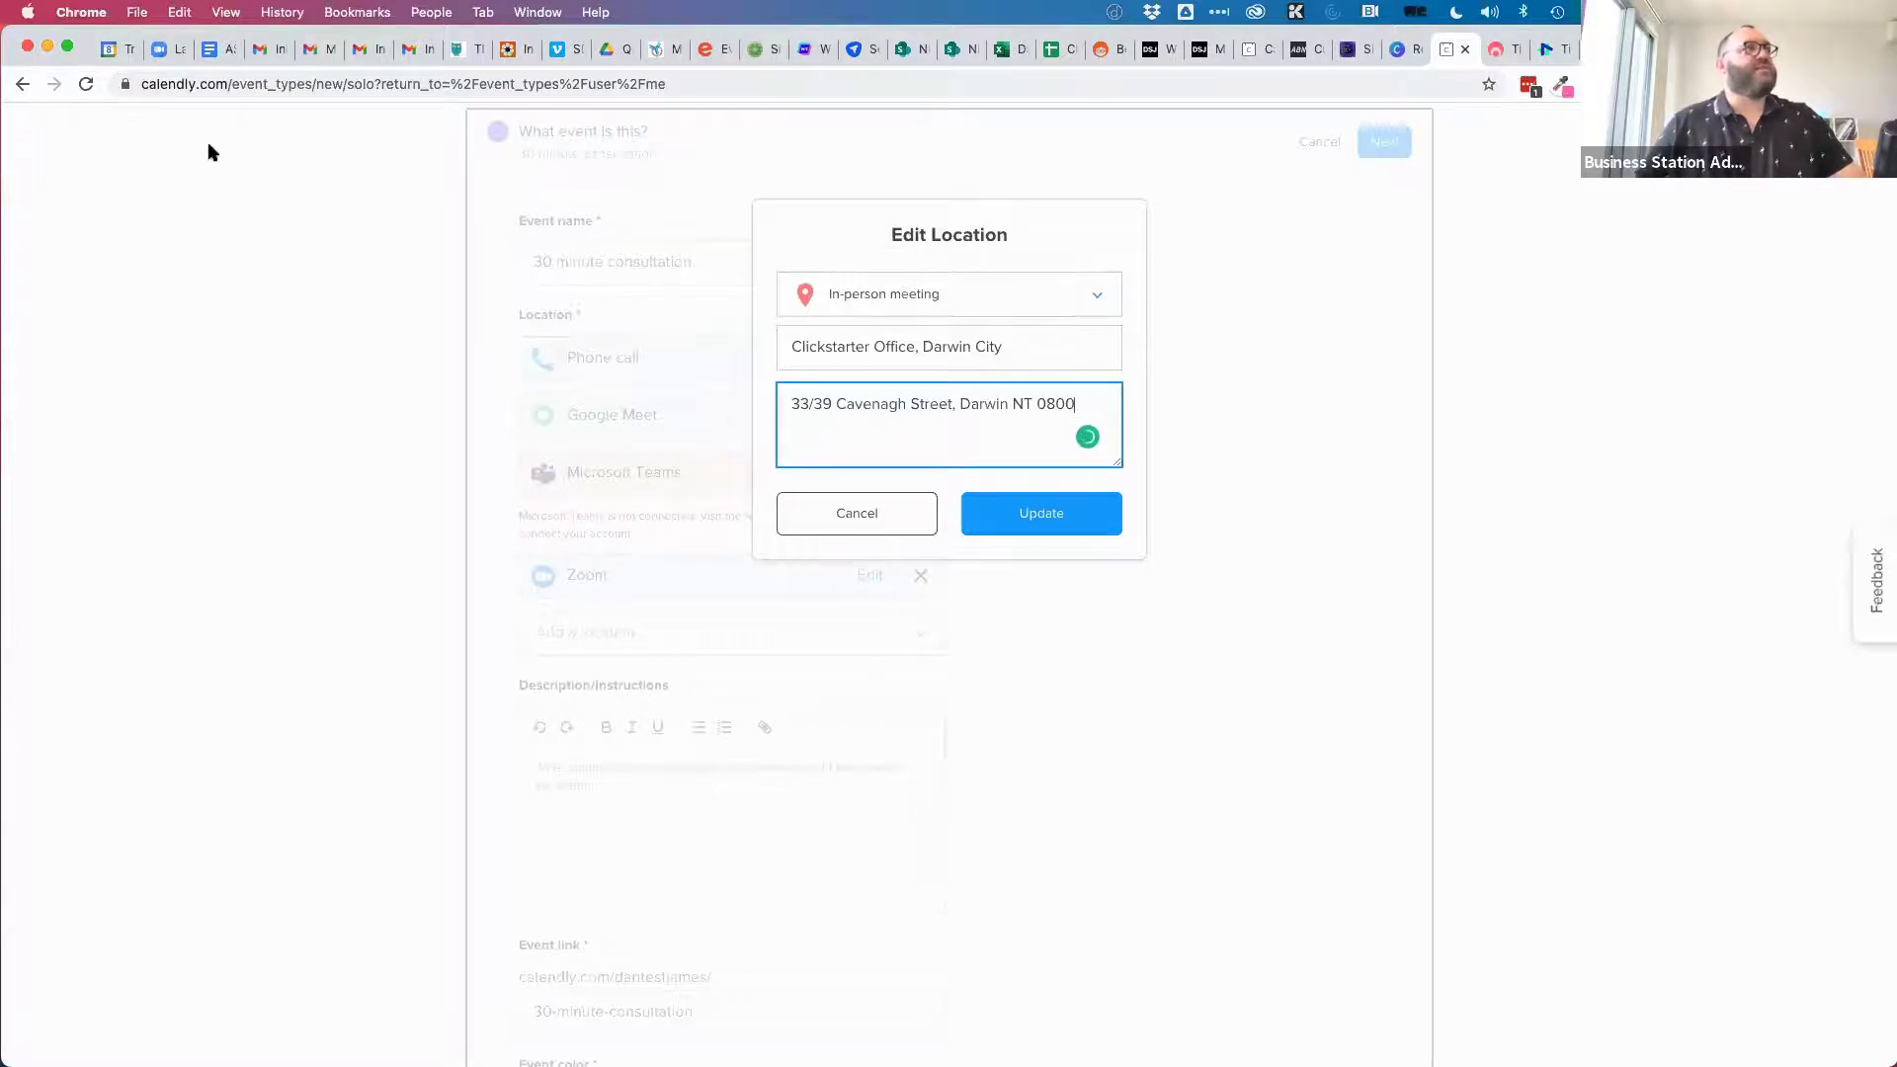
key(super+grave)
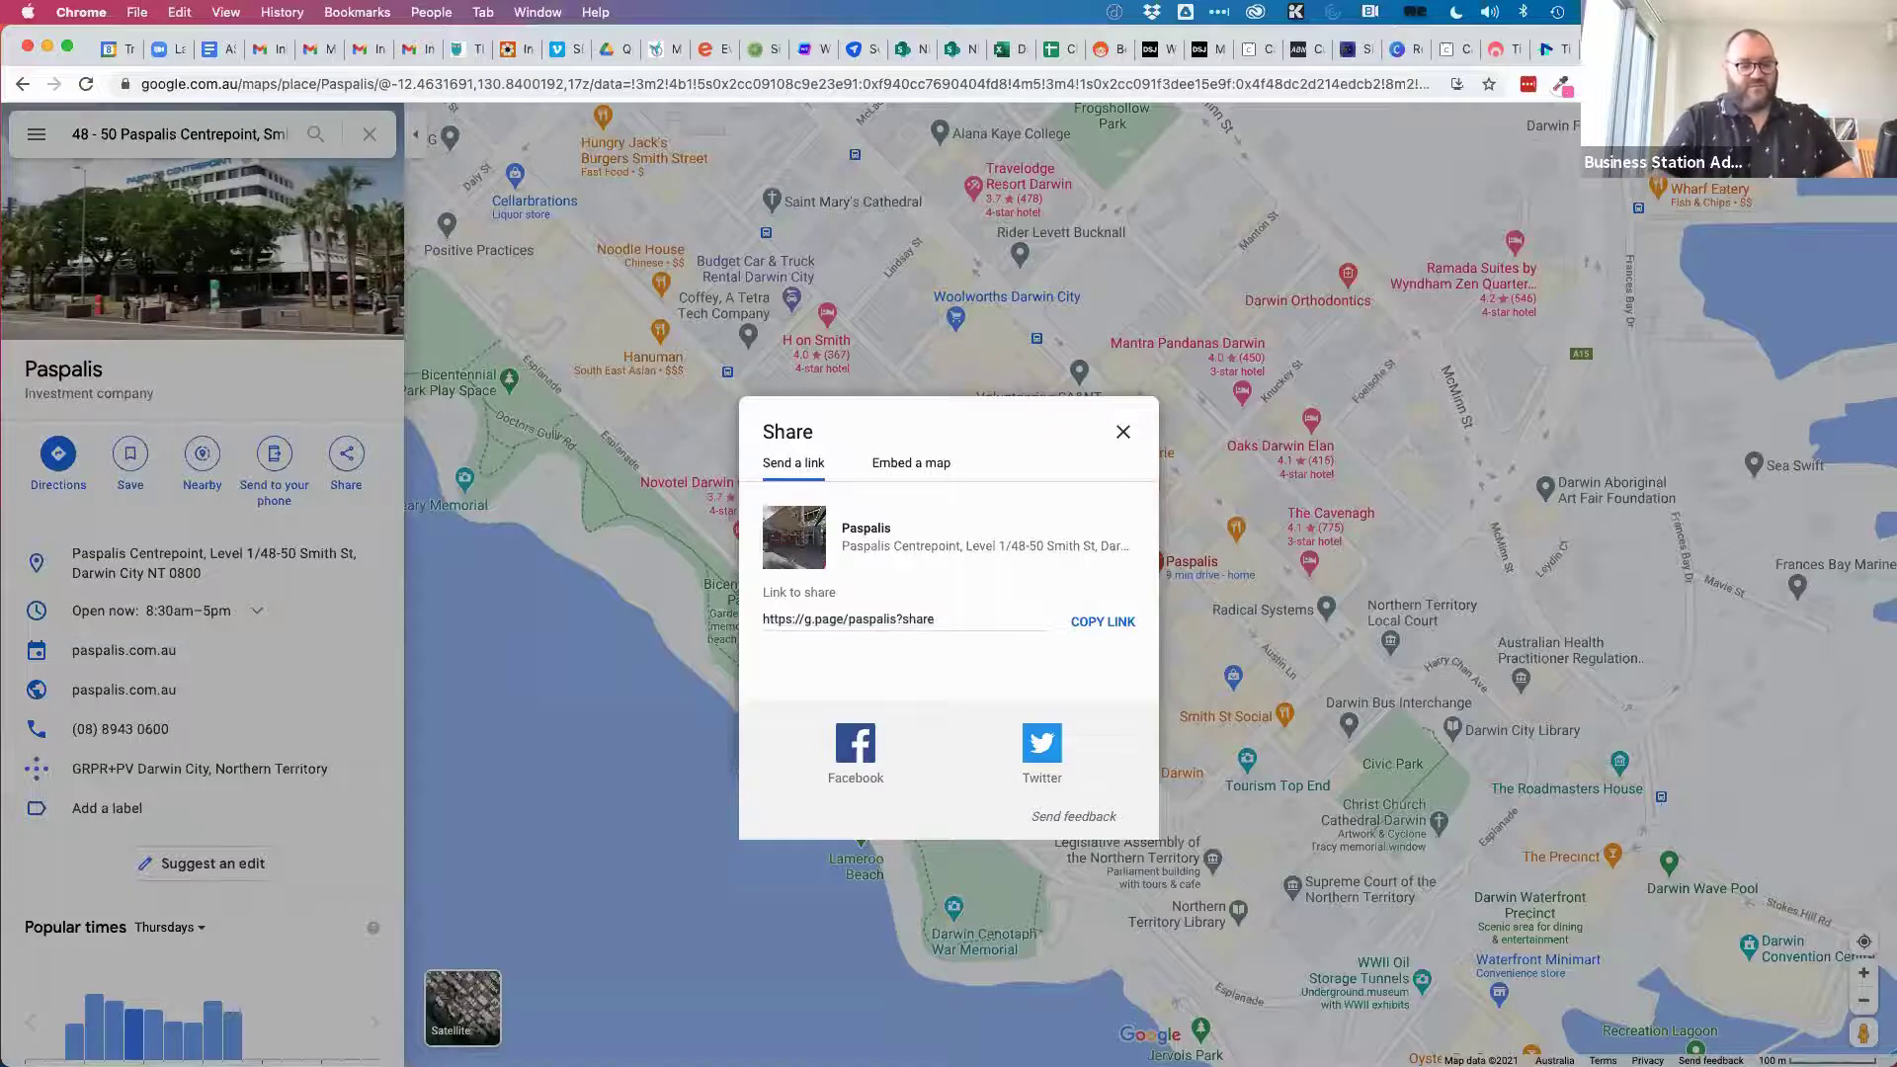
Close the Share dialog and search Google Maps for the pasted Cavenagh Street office address.
click(178, 133)
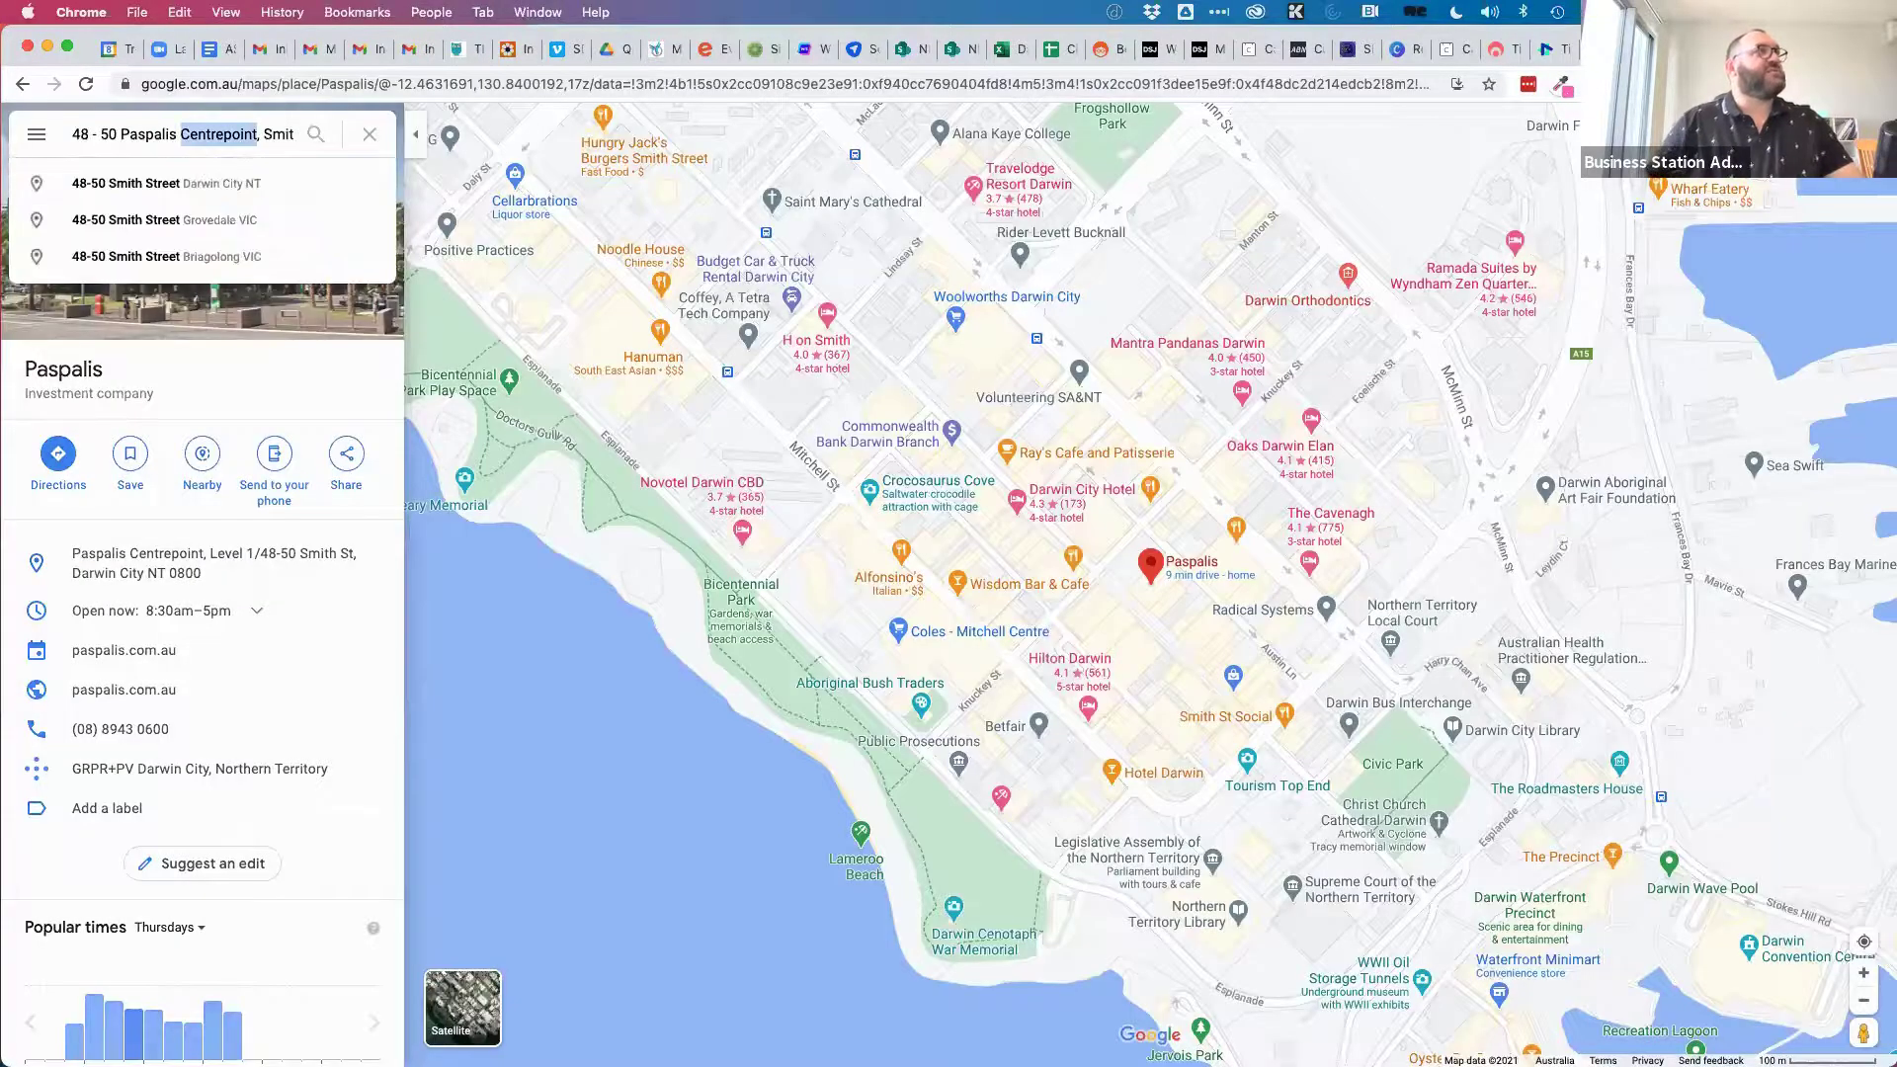
text(66/39 Cavenagh Street, Darwin City NT)
key(Return)
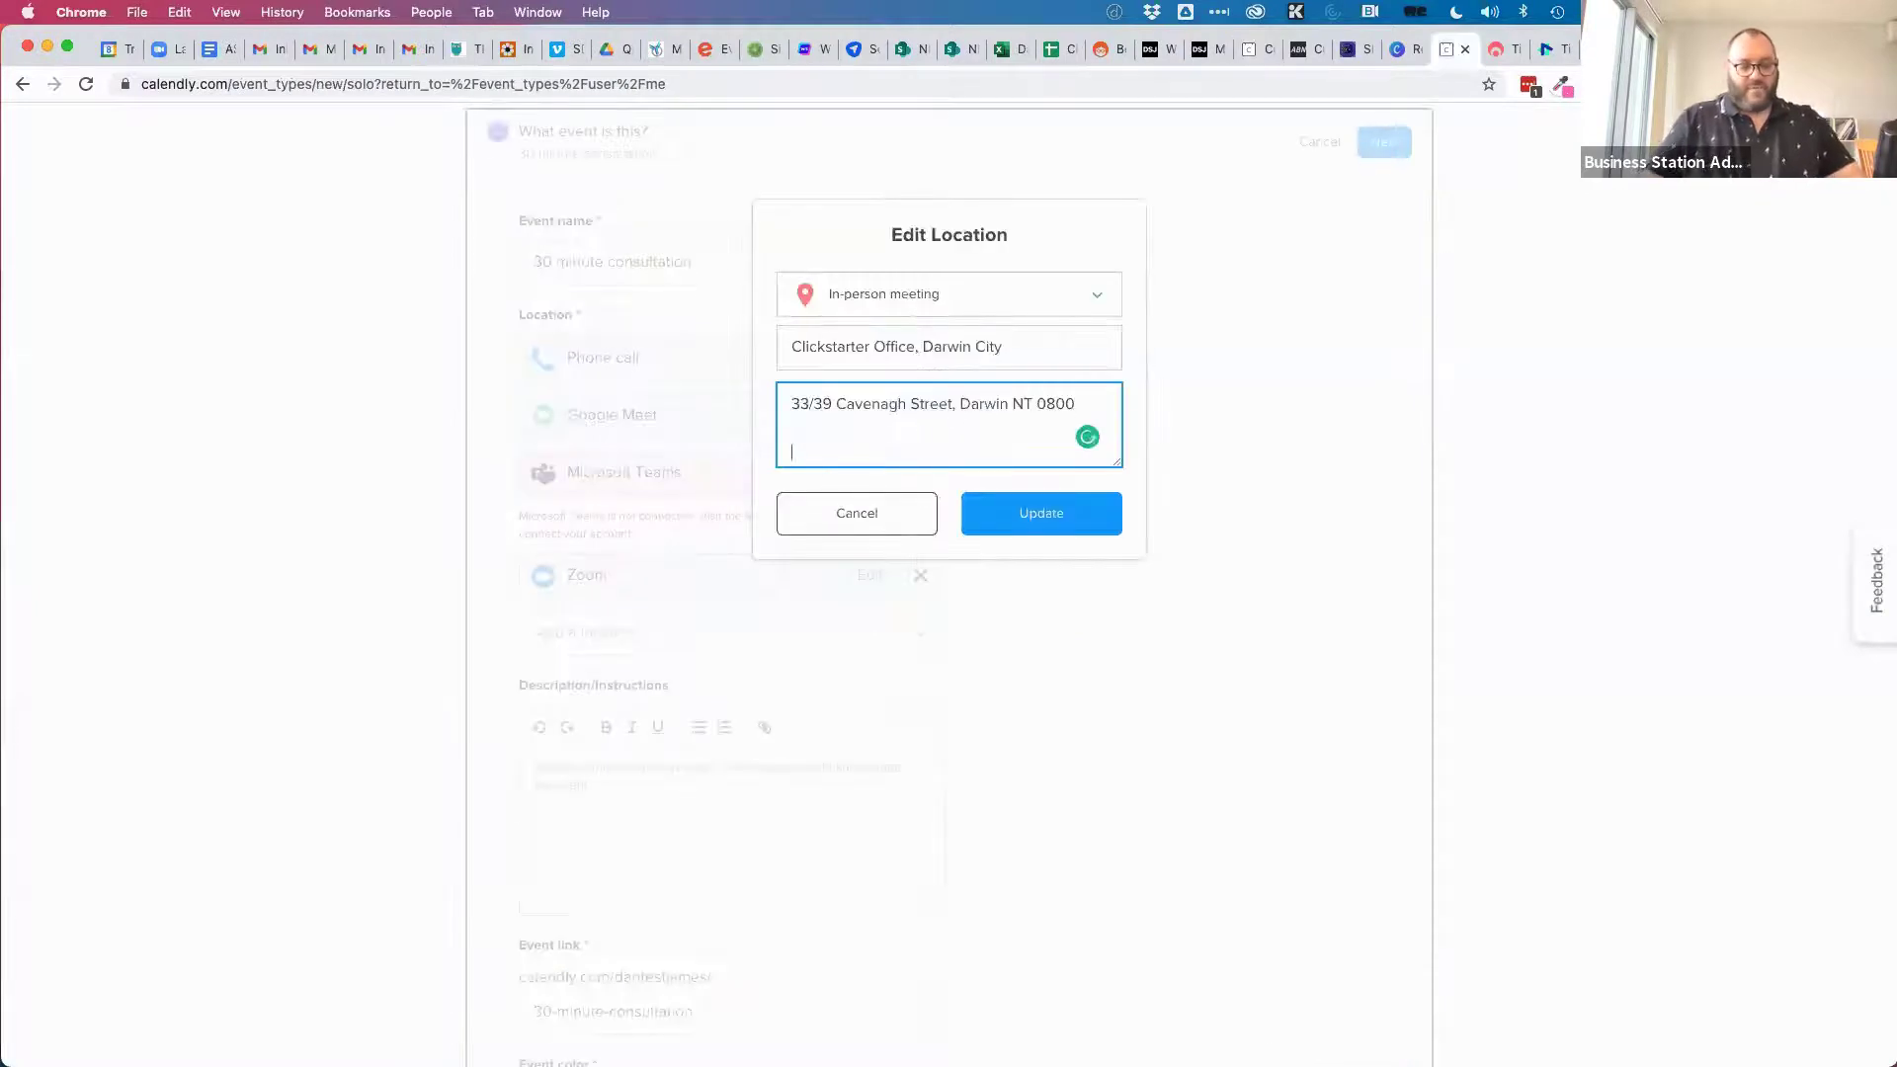
Add a 'Google Maps:' line with the pasted link to Clickstarter Office, then save and continue.
text(Googl)
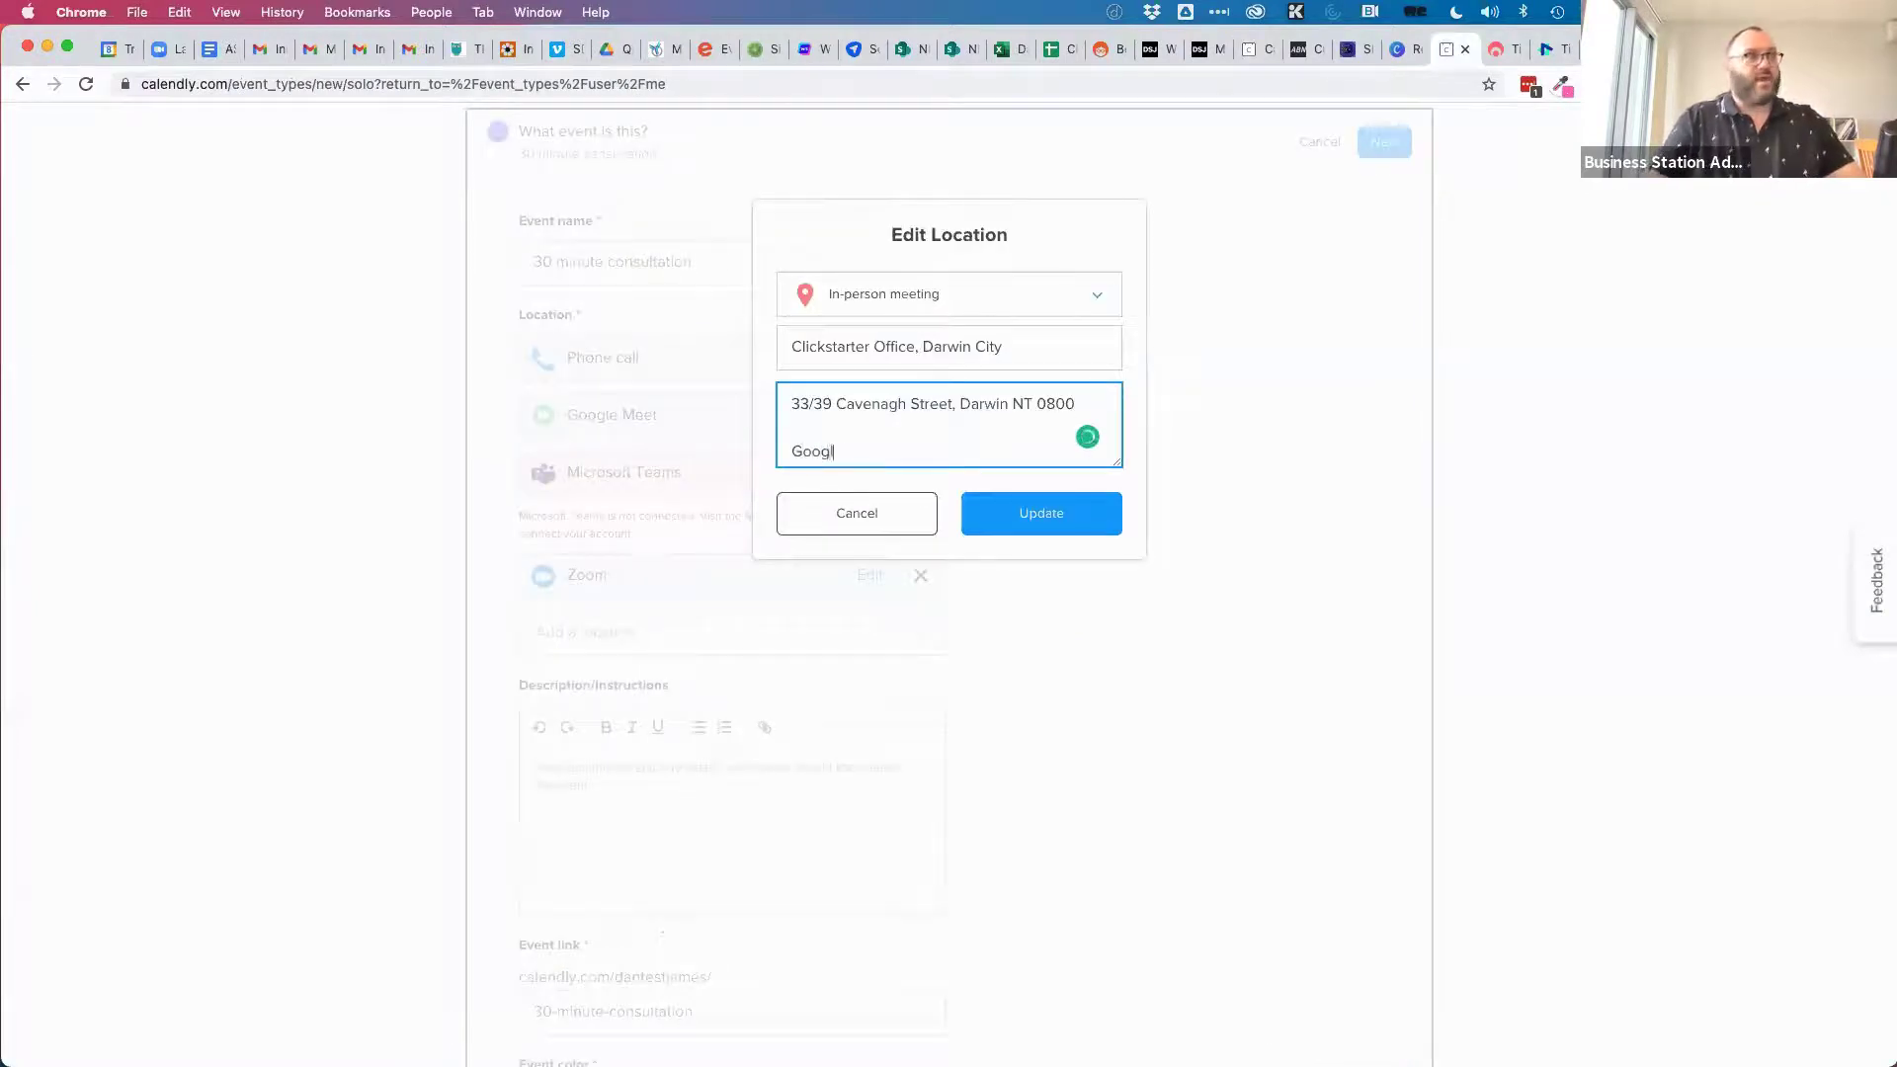
text(e MpasMaps:)
key(super+v)
click(1026, 514)
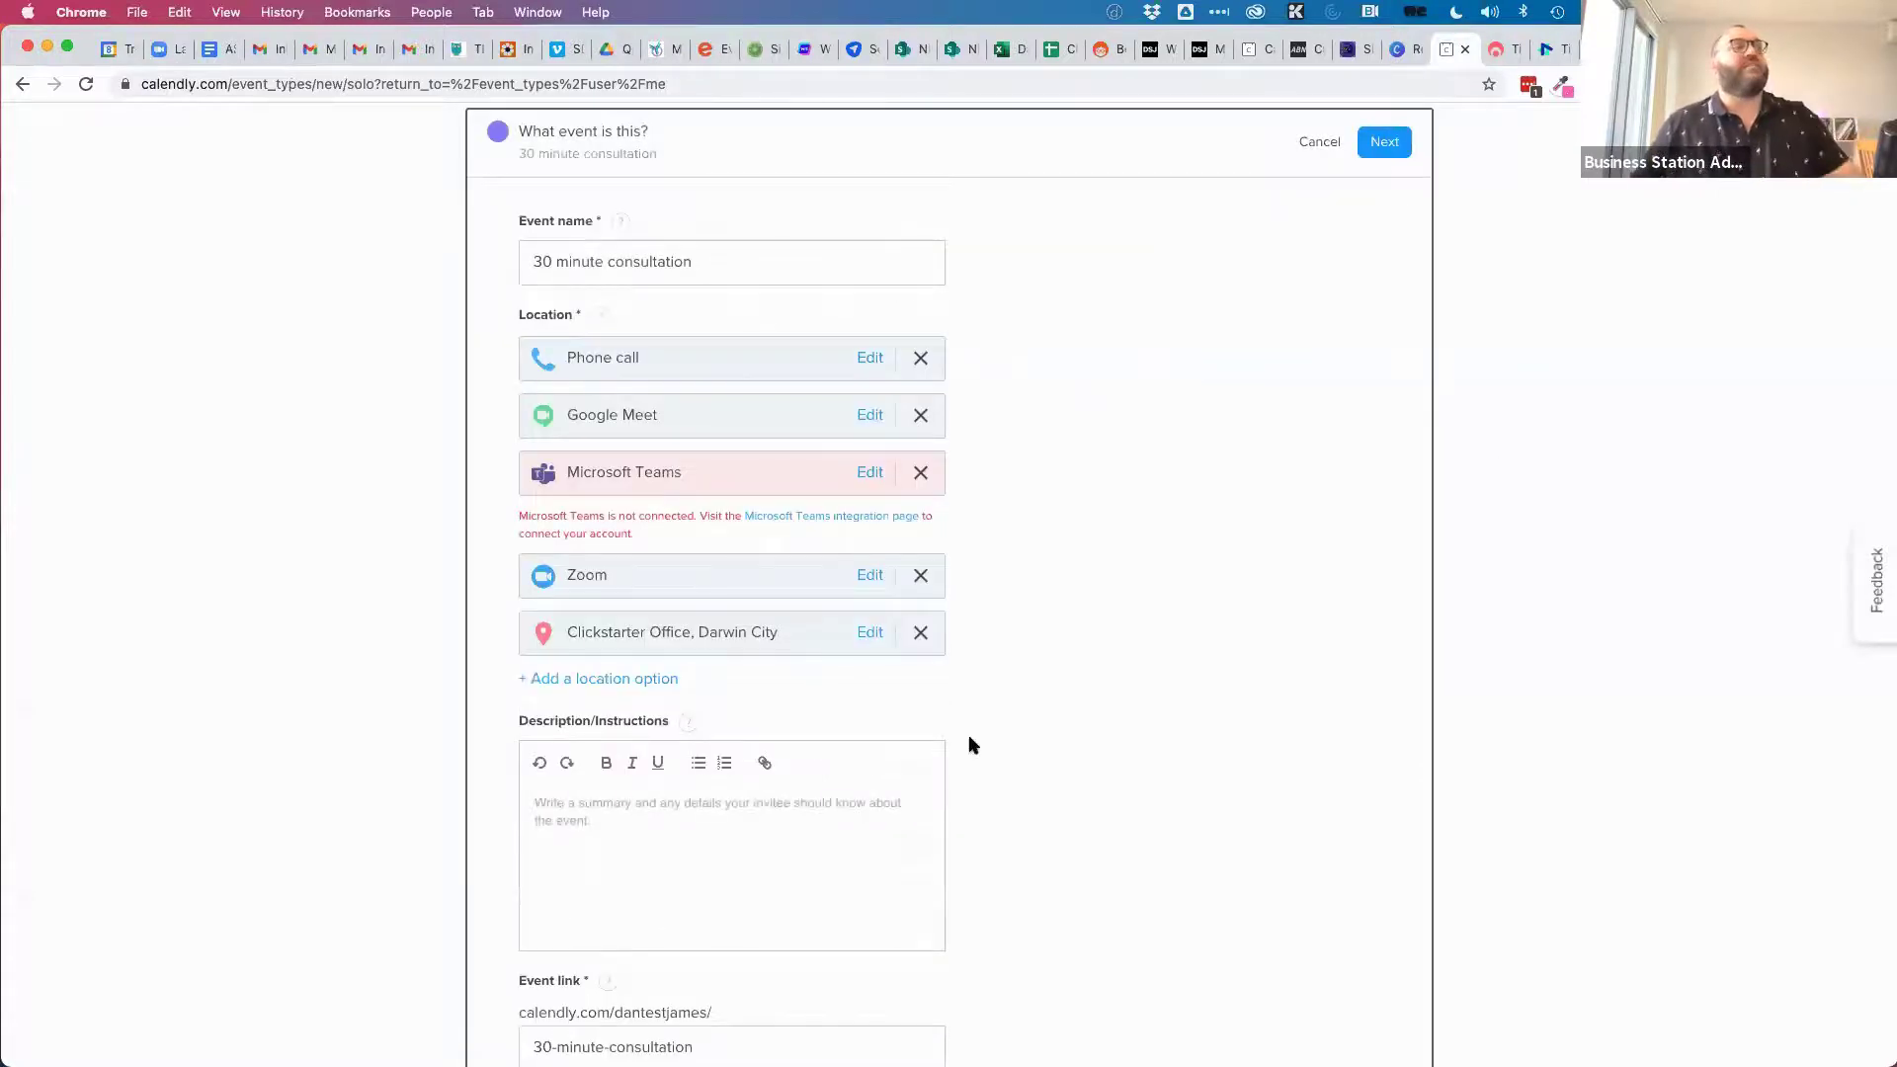
scroll(989, 697, down, 5)
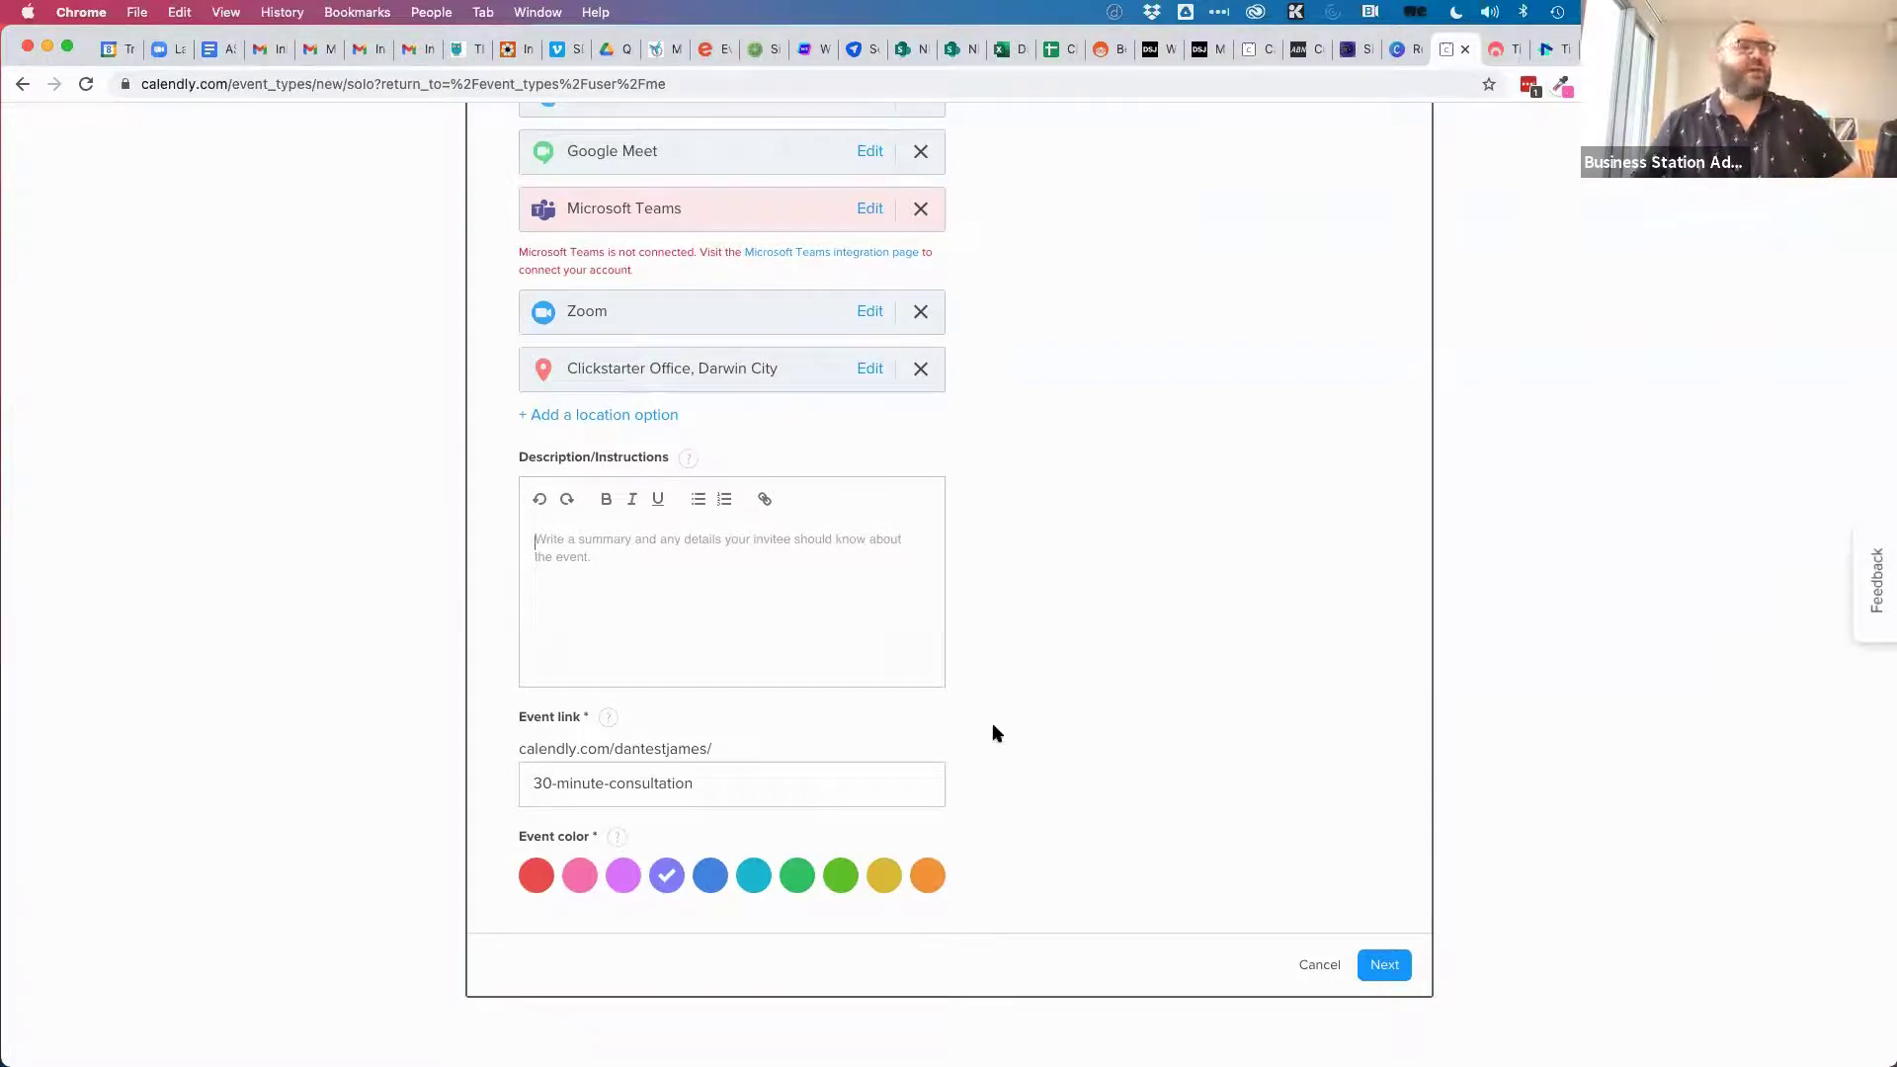
click(1384, 965)
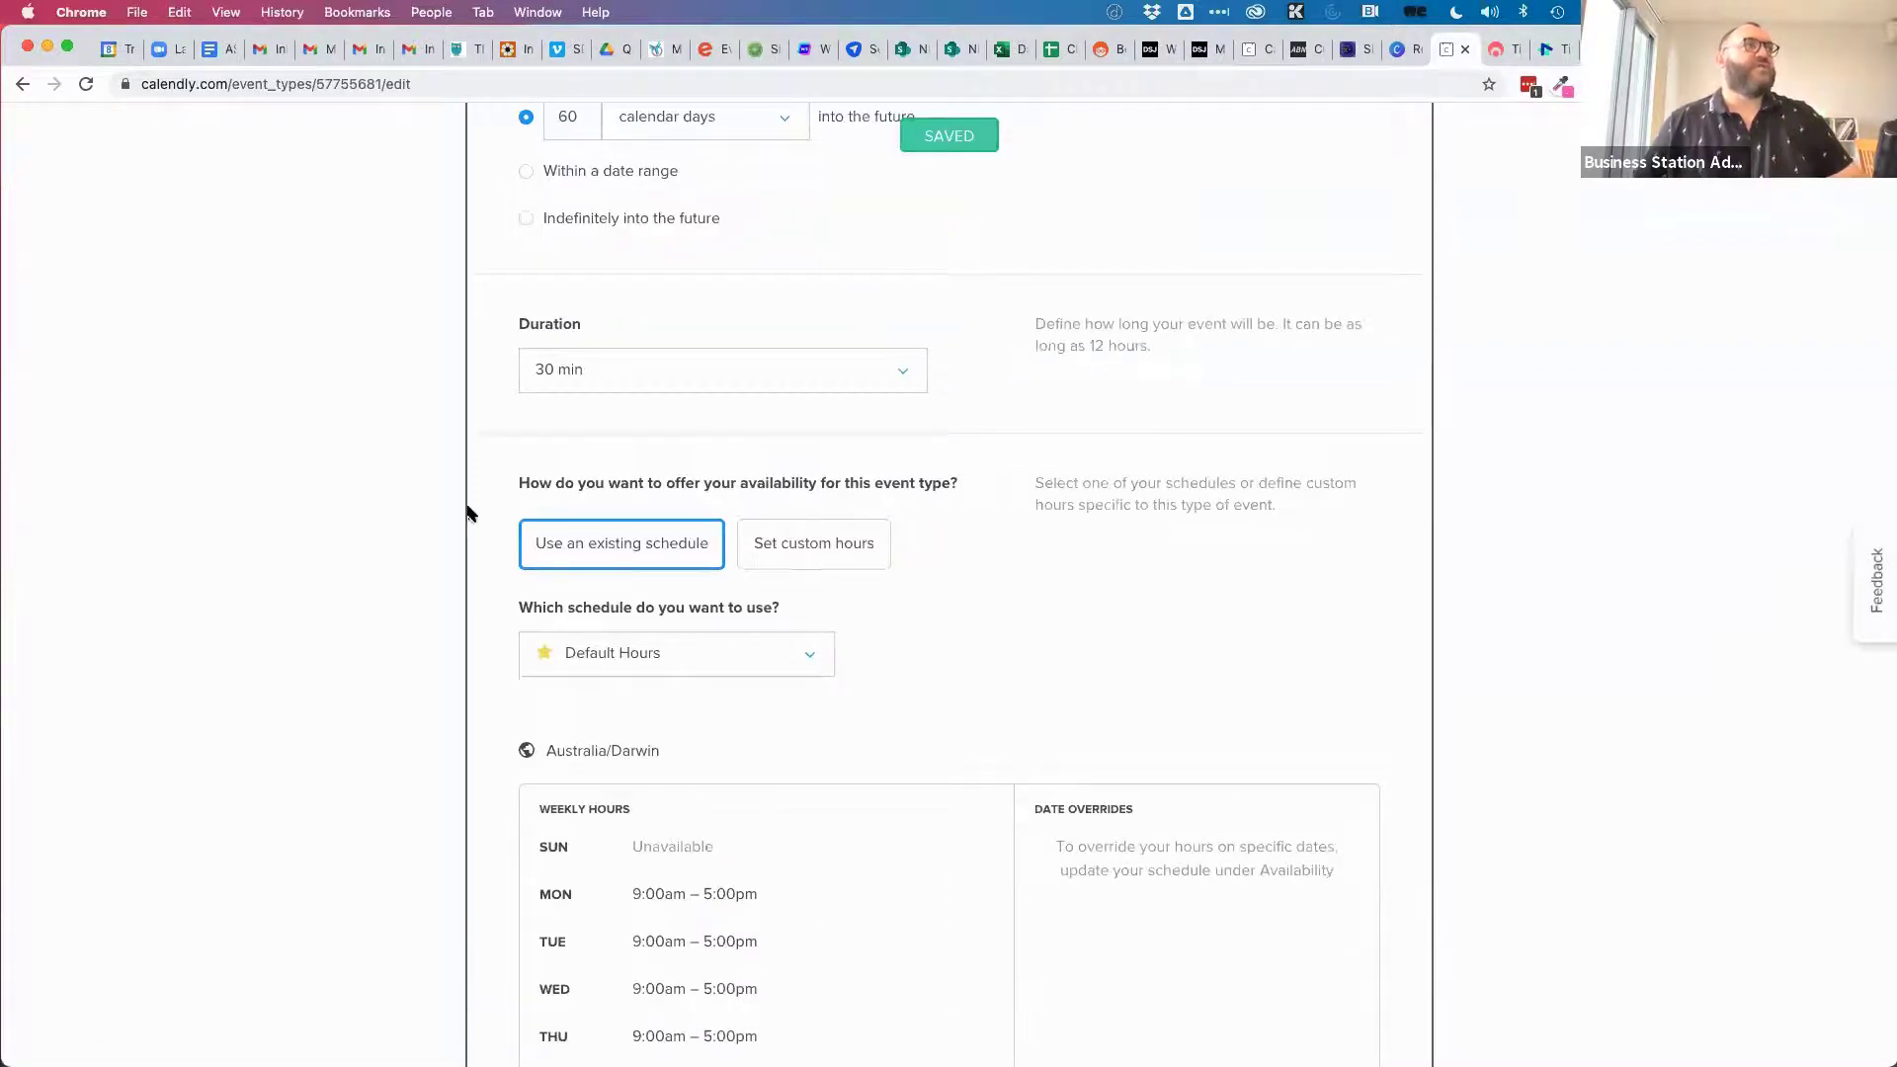
Set the booking date range to 30 calendar days into the future.
scroll(318, 265, up, 2)
scroll(316, 269, up, 2)
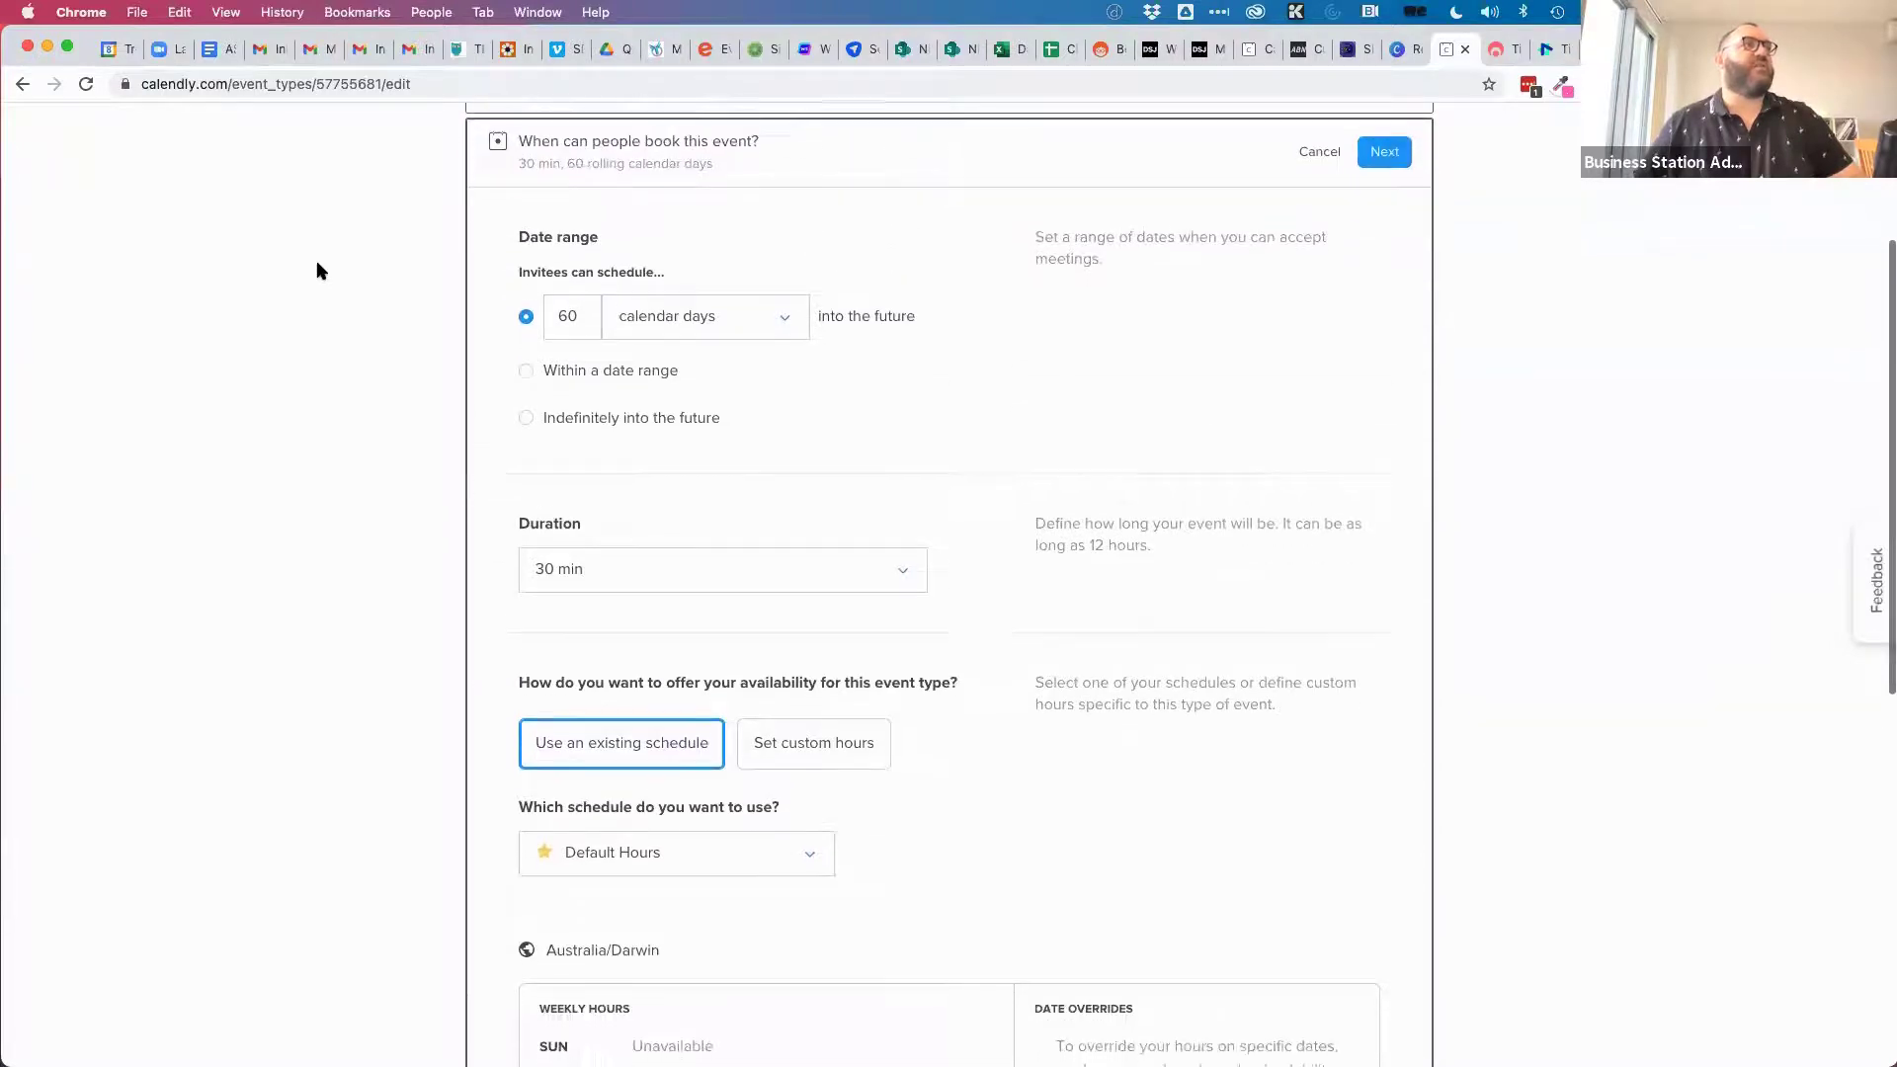
scroll(318, 271, down, 1)
click(789, 313)
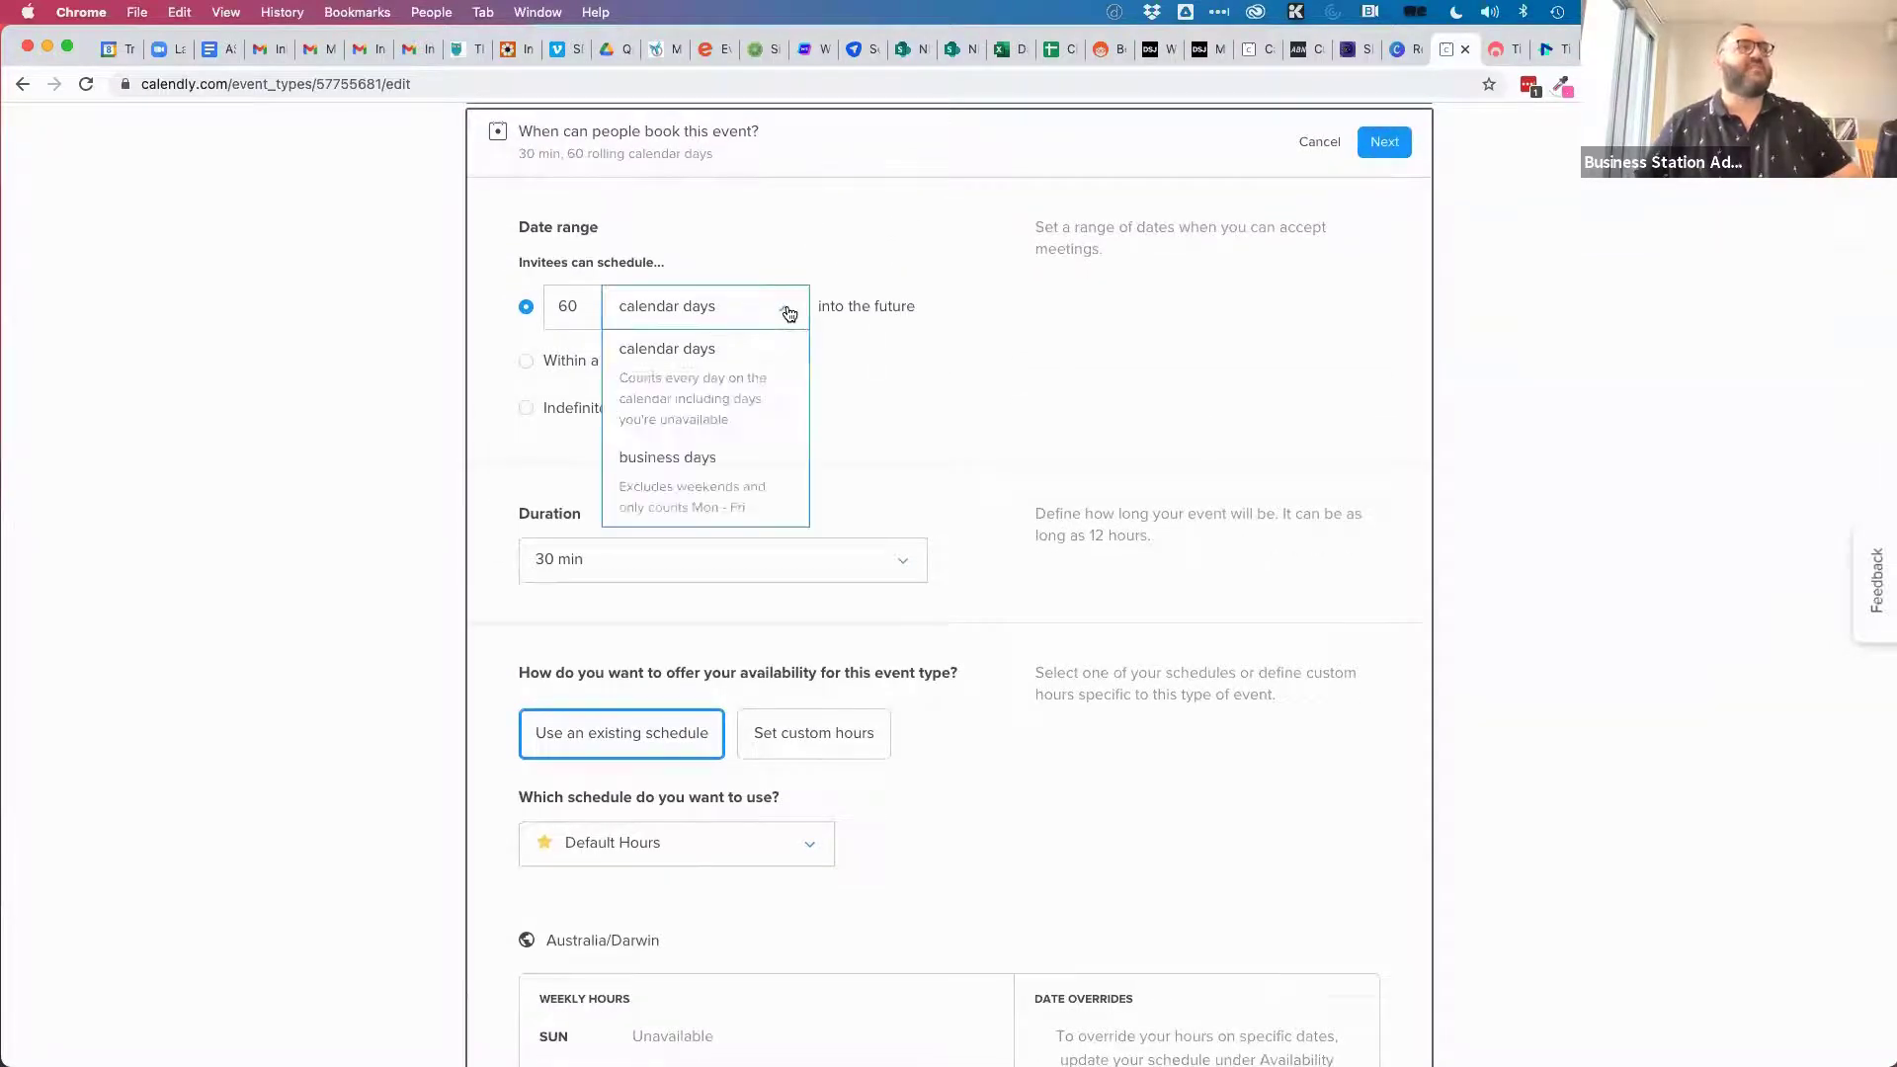
text(30)
click(993, 309)
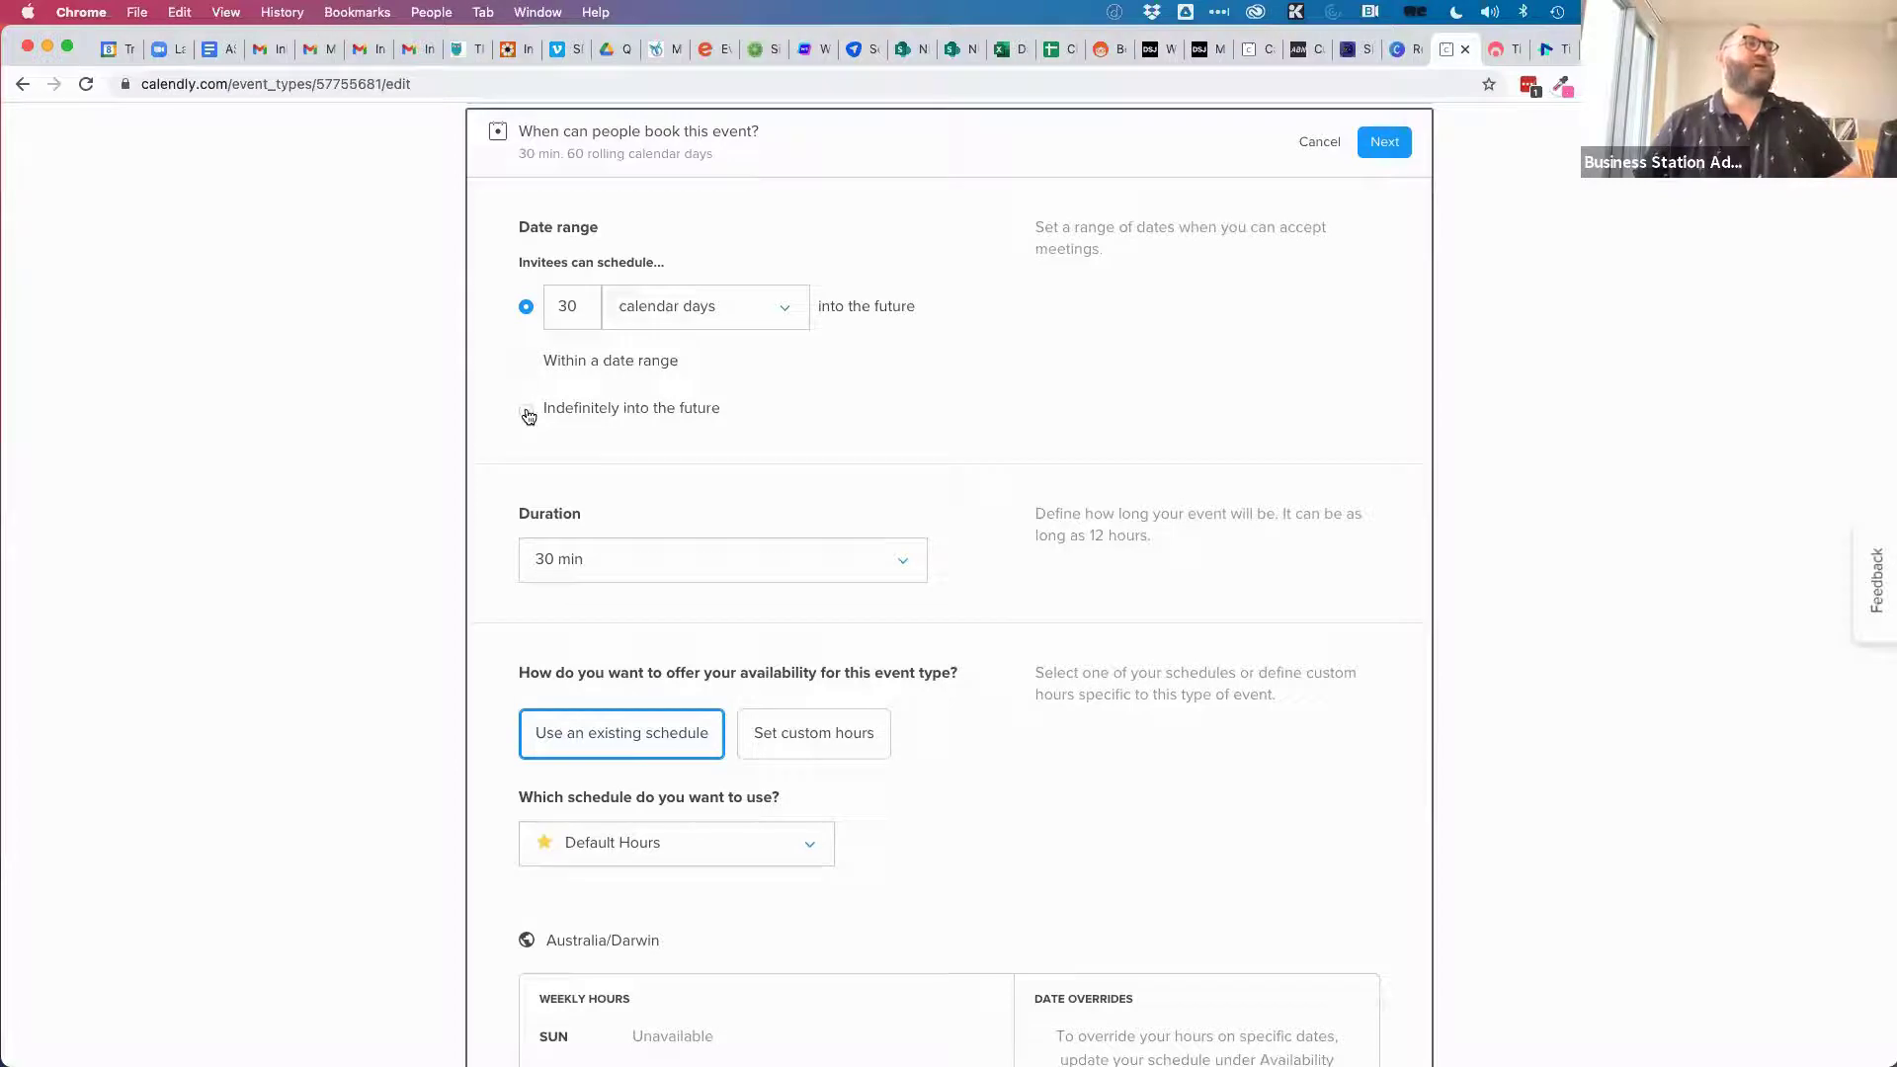
Try a custom 20 min duration, then set the duration back to 30 min.
scroll(940, 386, down, 5)
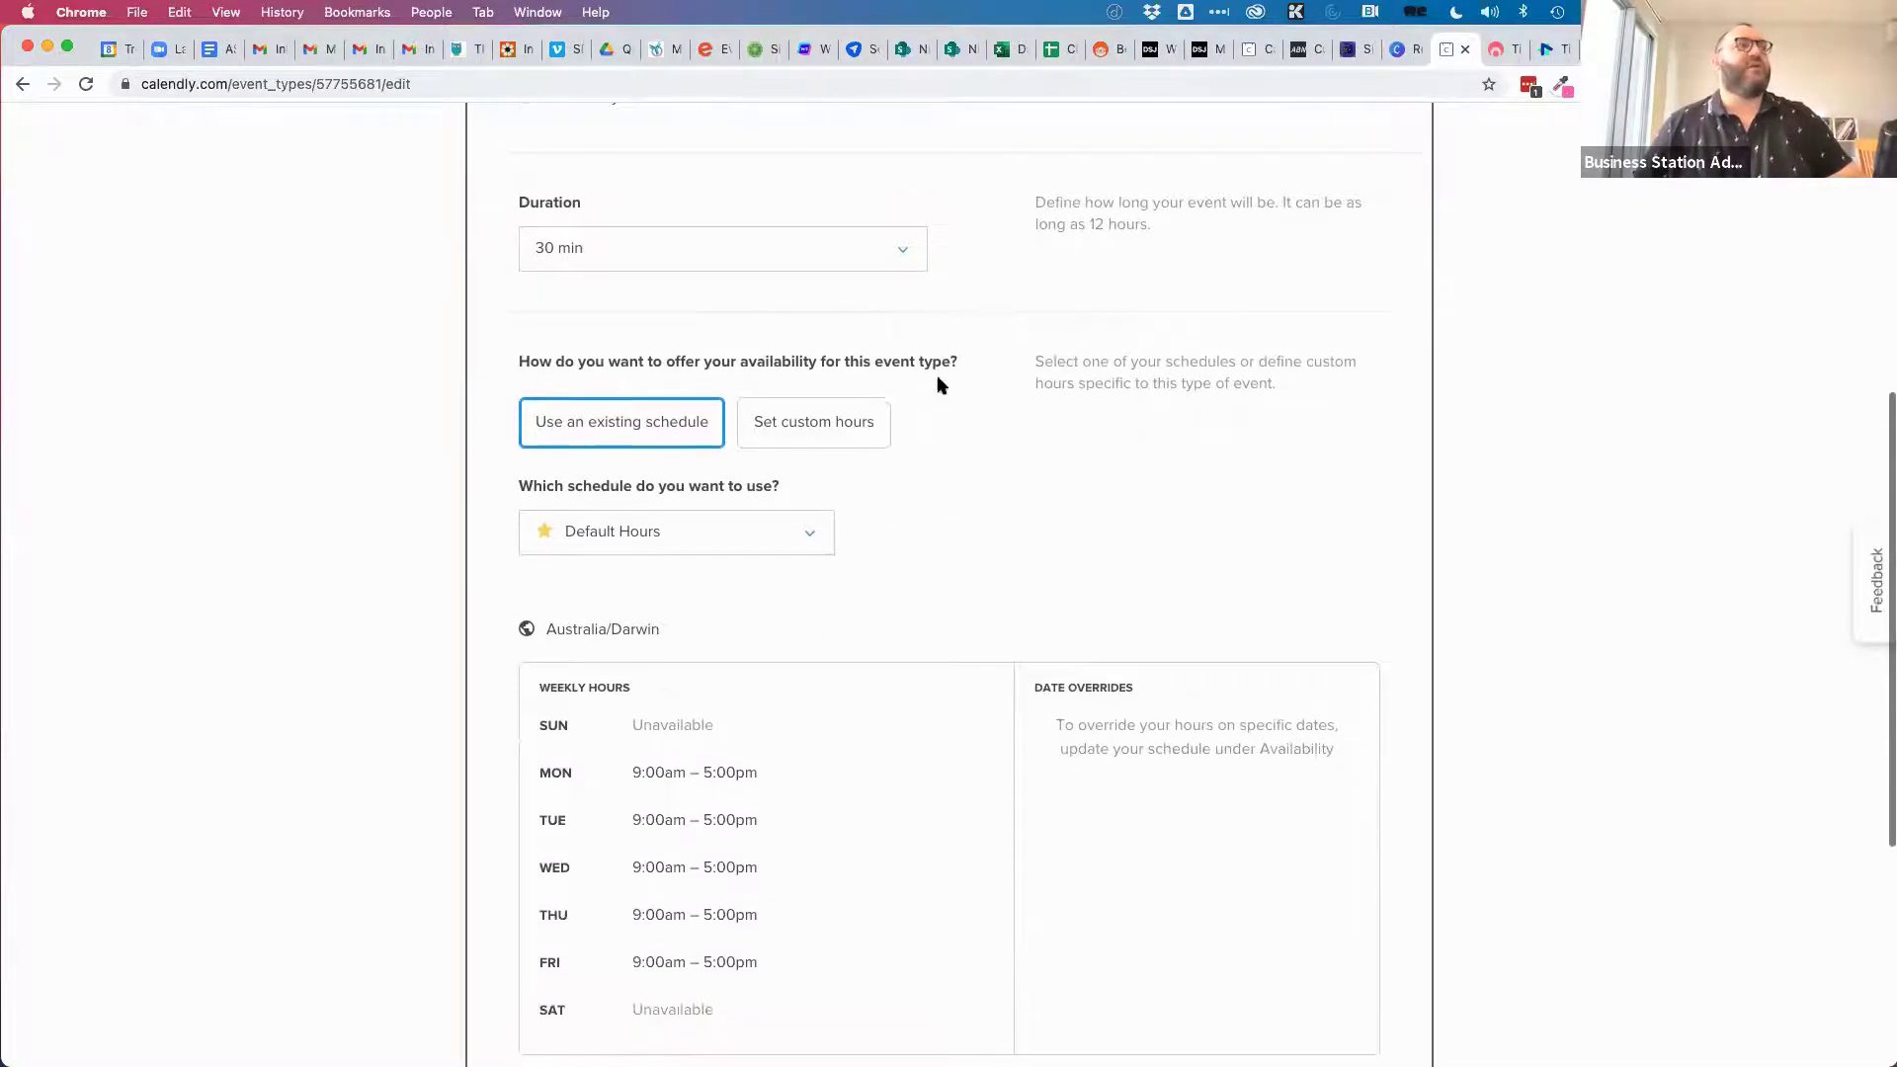
click(903, 258)
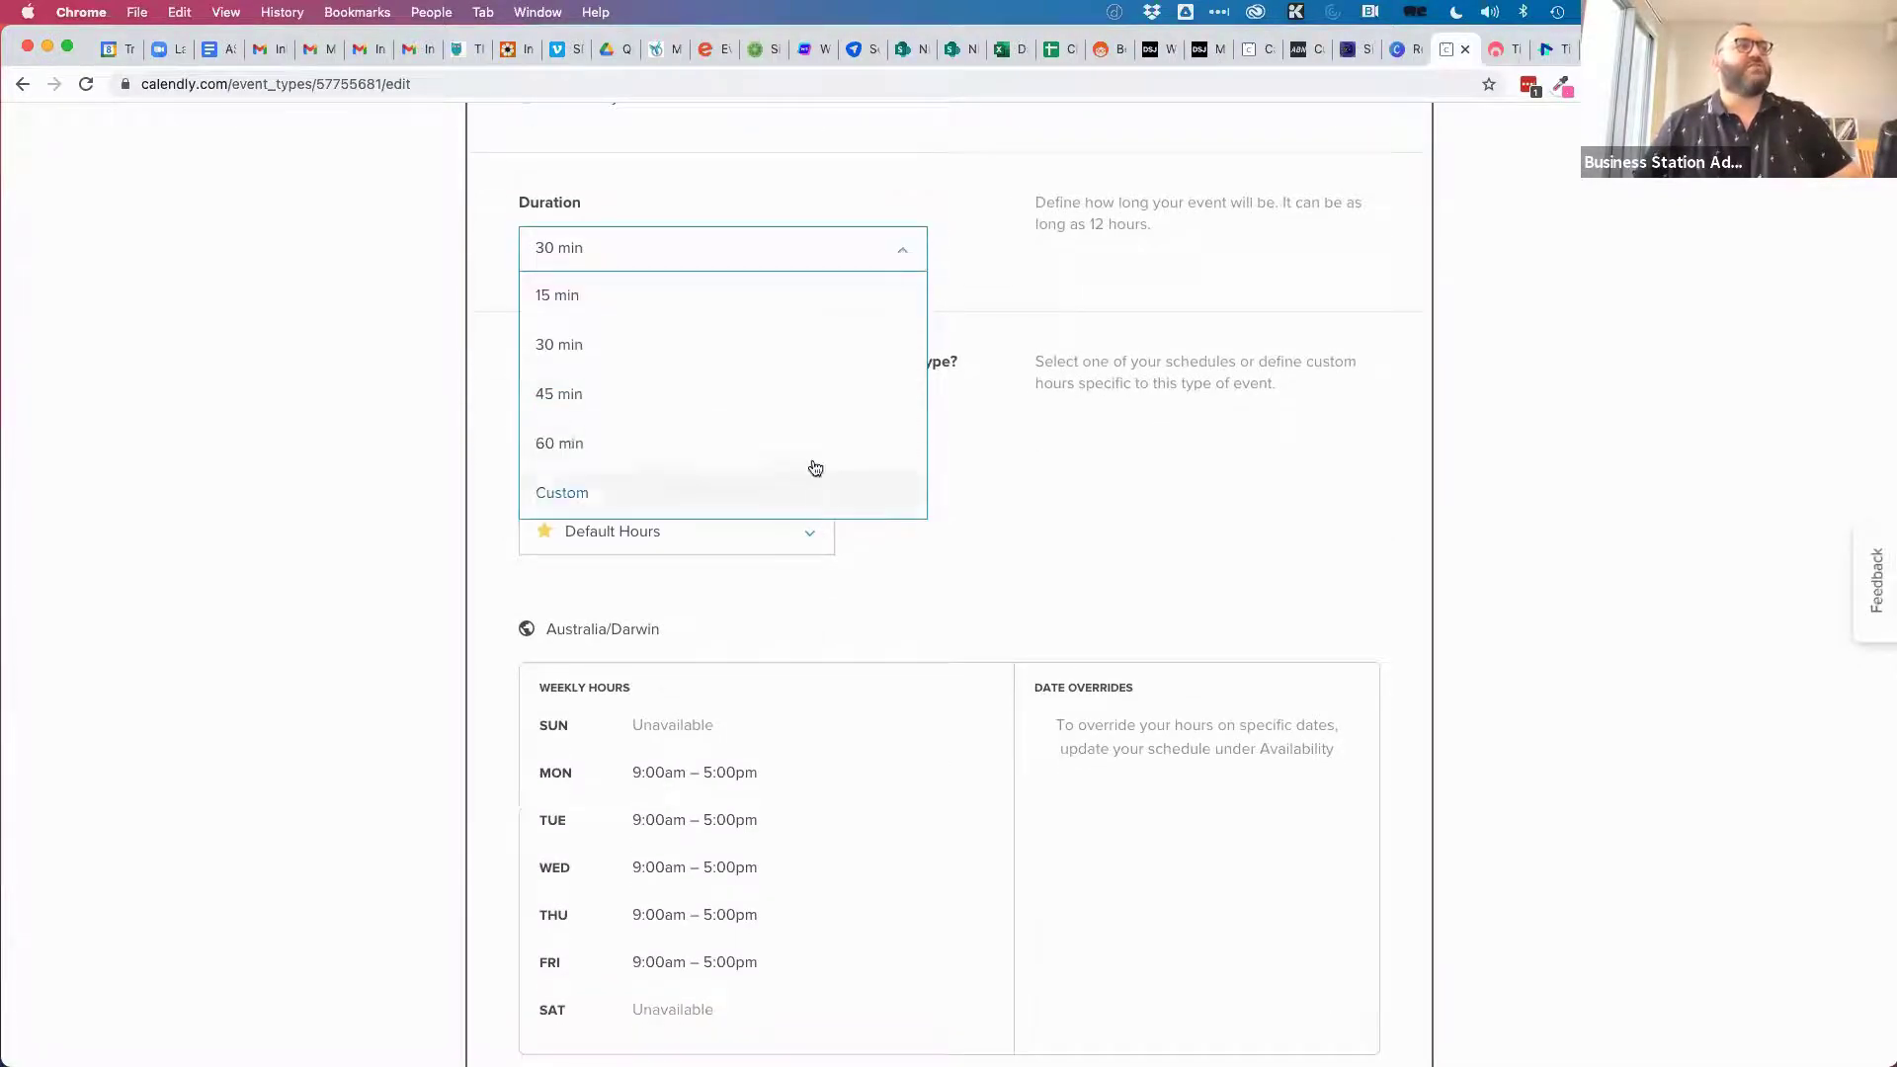
click(778, 489)
click(664, 296)
text(20)
click(1168, 315)
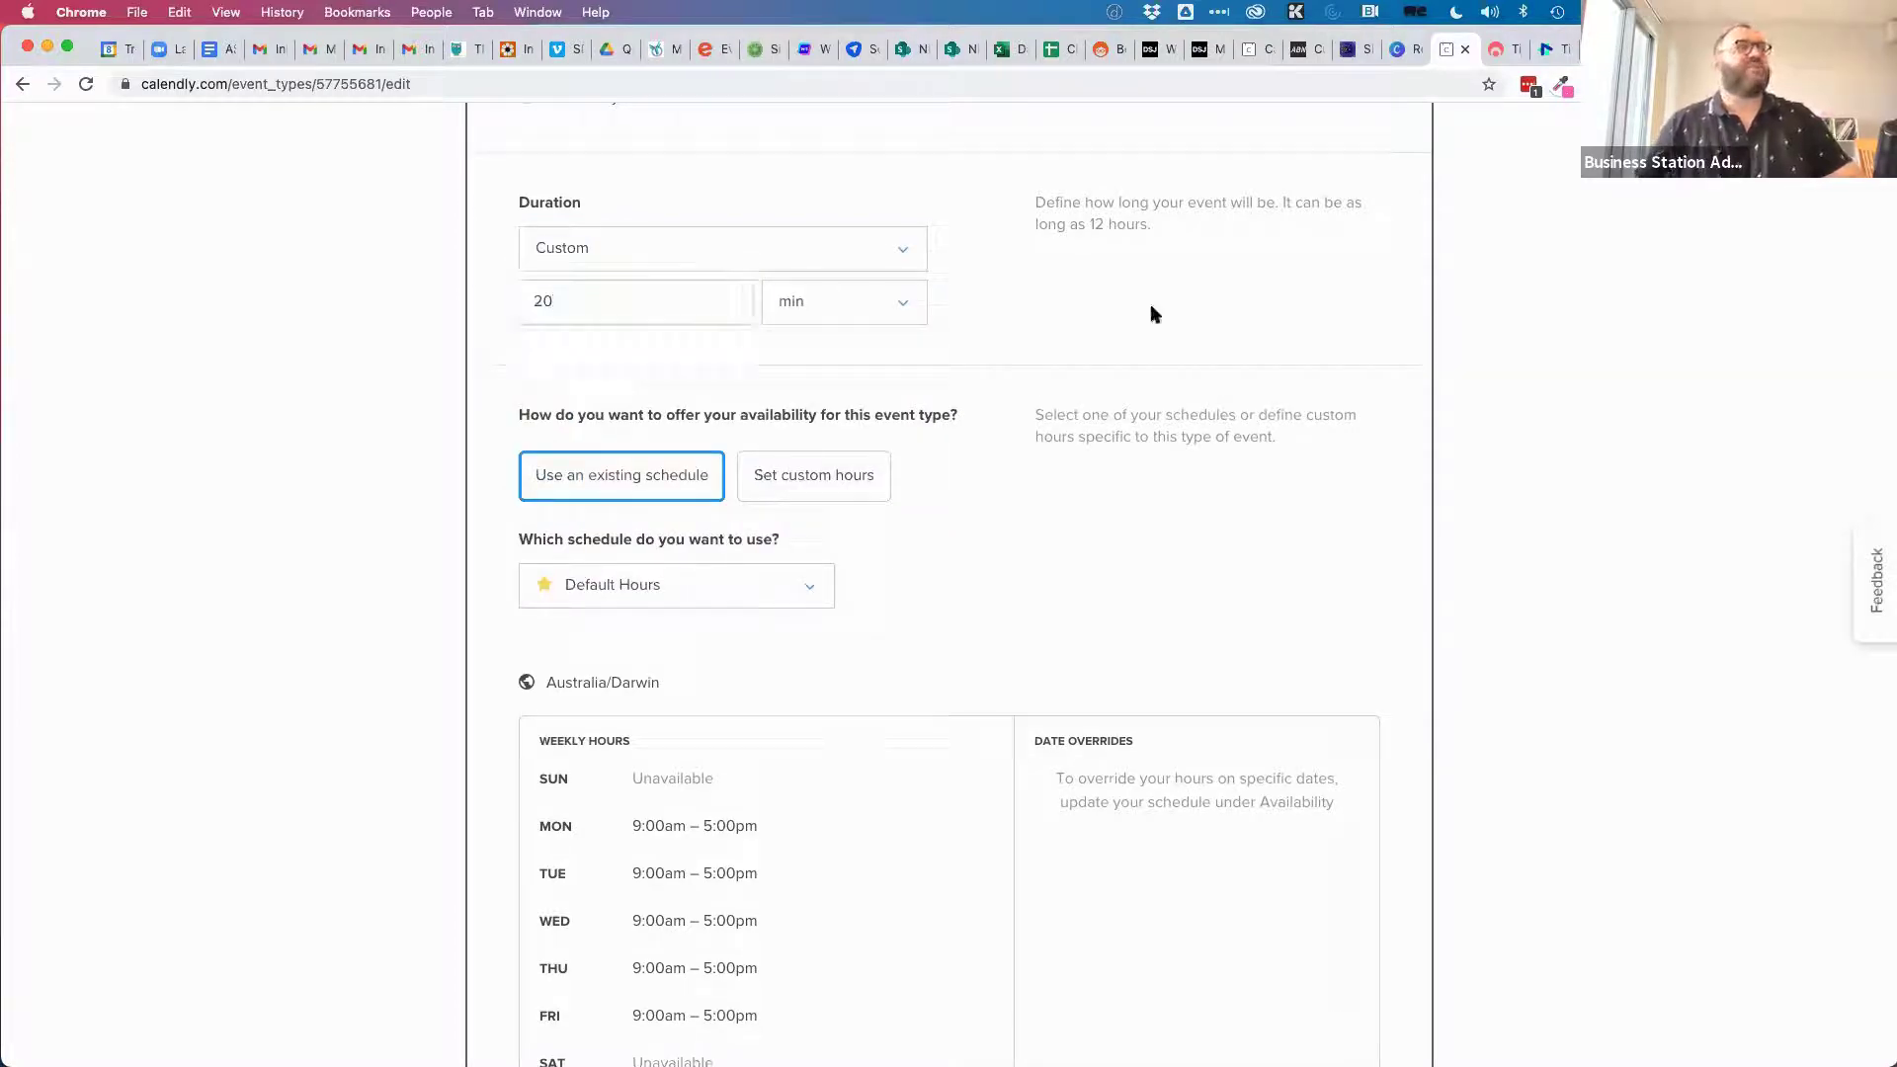
click(889, 256)
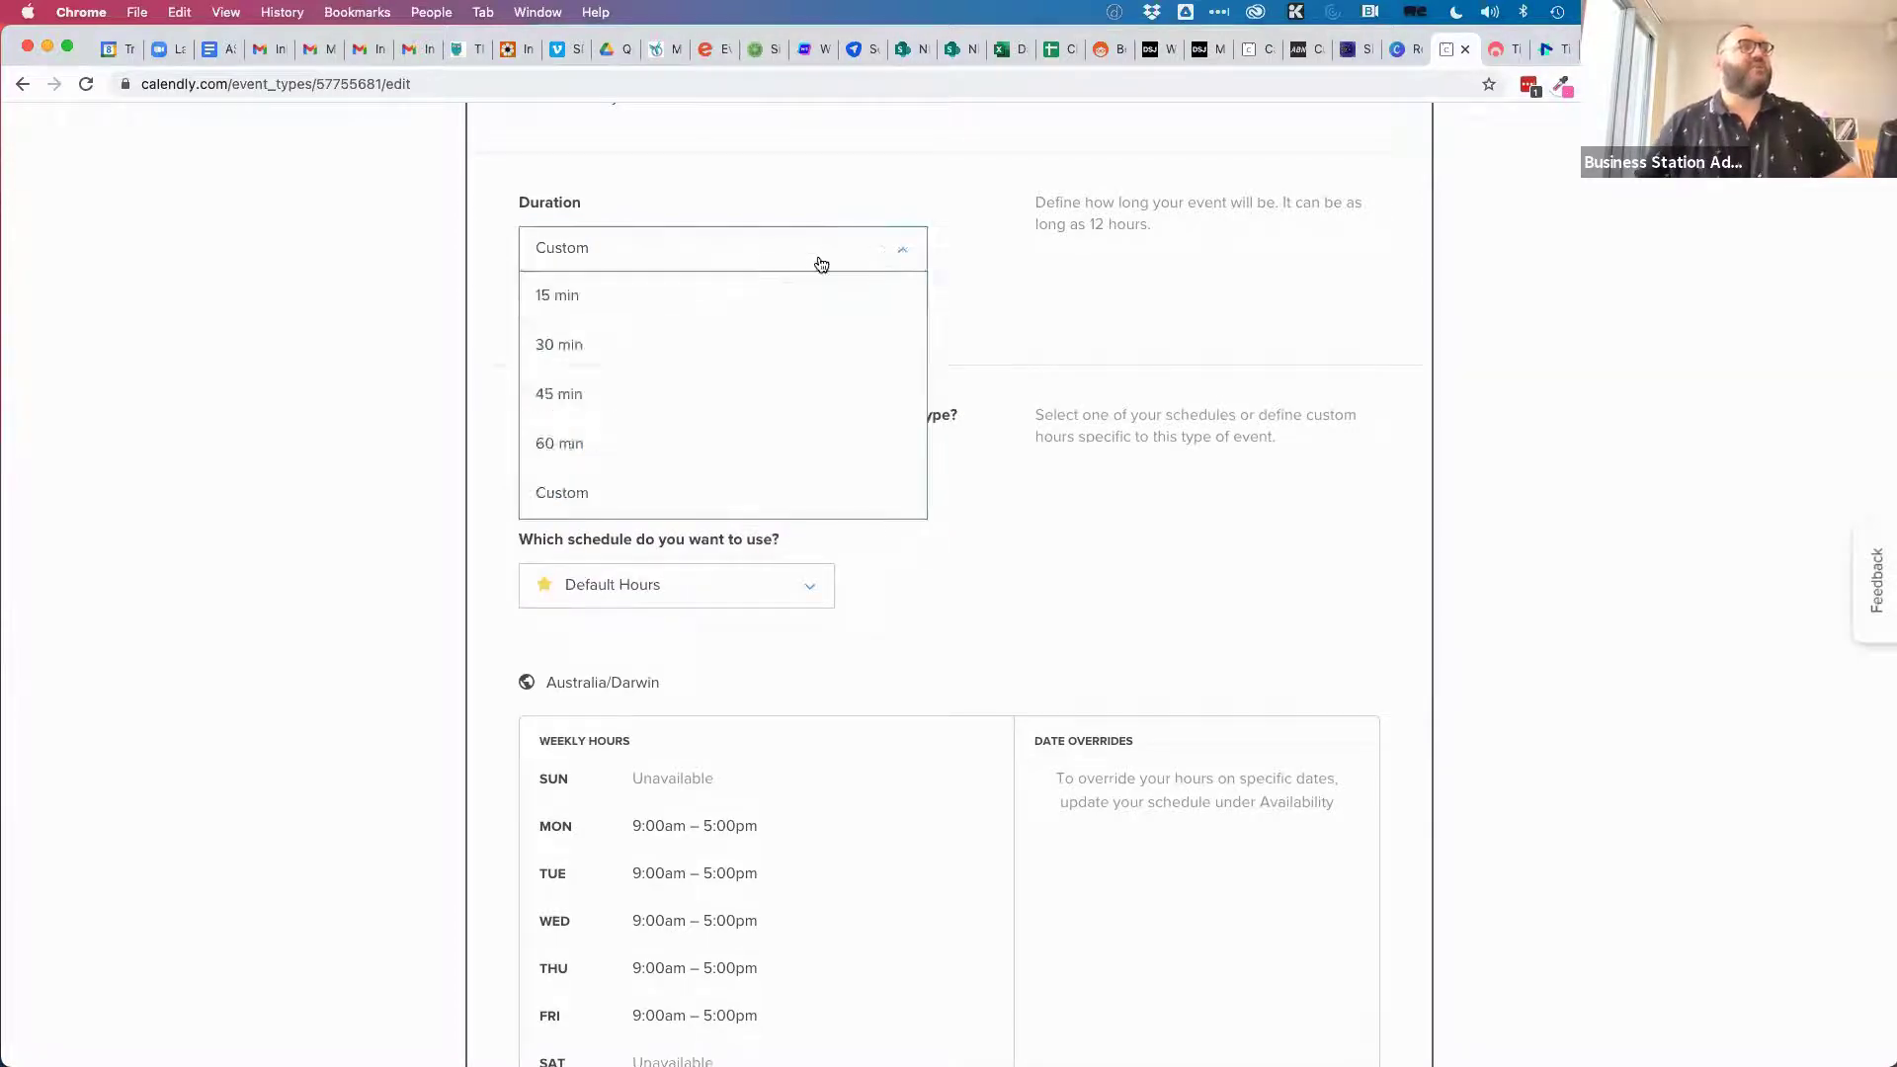
click(607, 346)
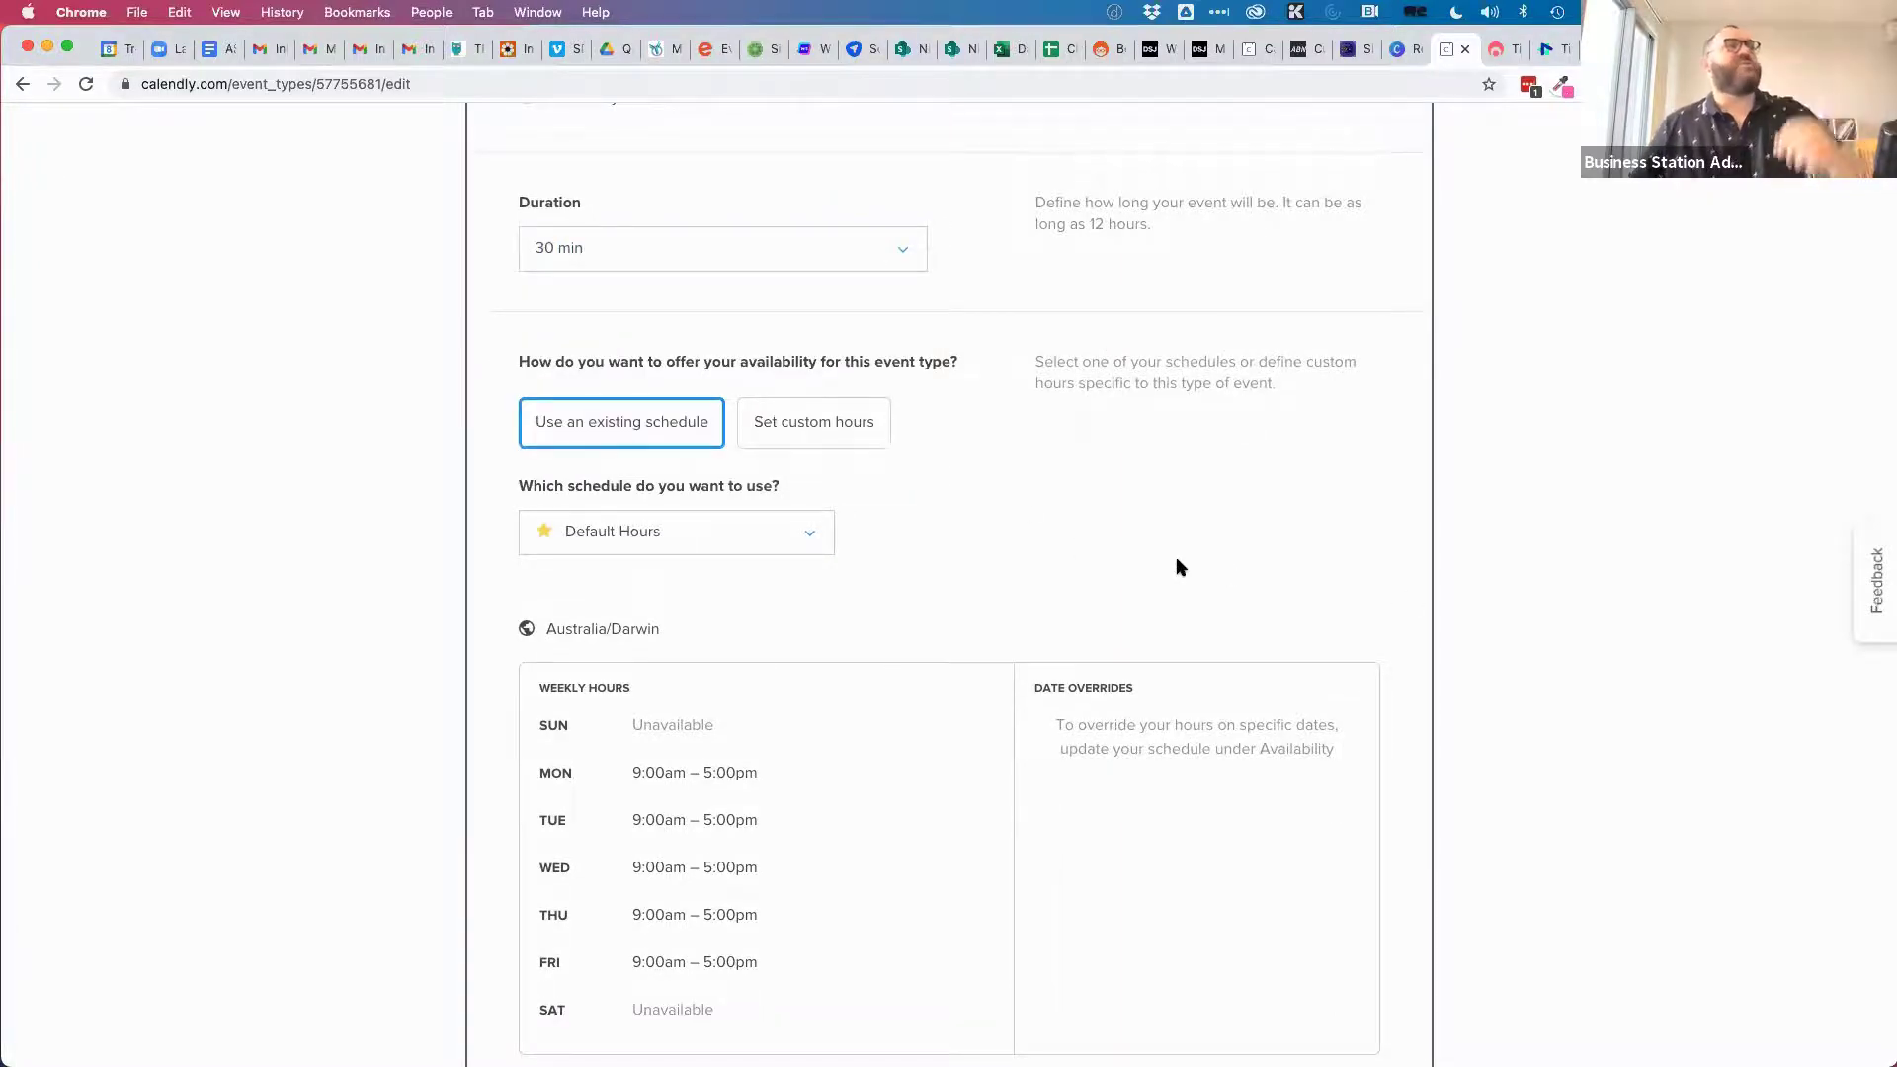
scroll(1011, 520, down, 3)
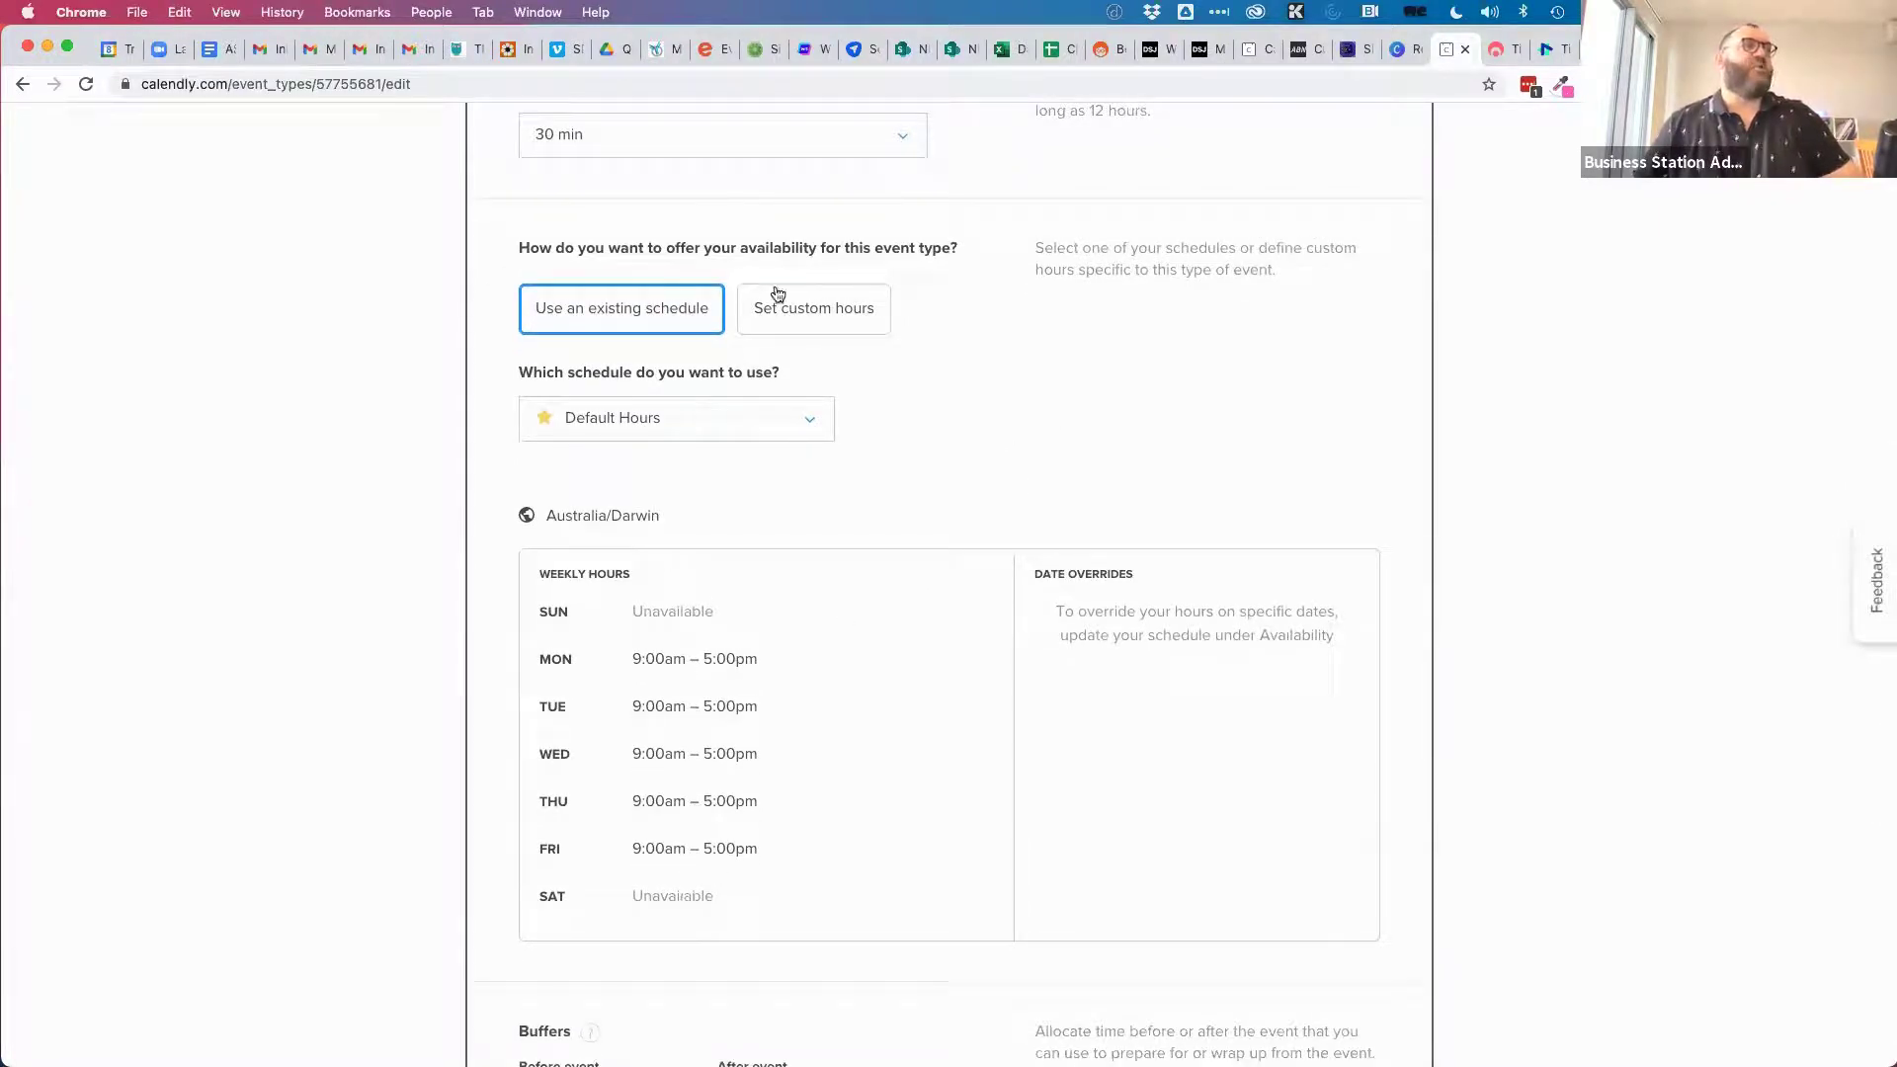
Switch the event to custom hours and add Saturday and Sunday at 9:00am–5:00pm.
click(718, 423)
click(637, 470)
click(834, 310)
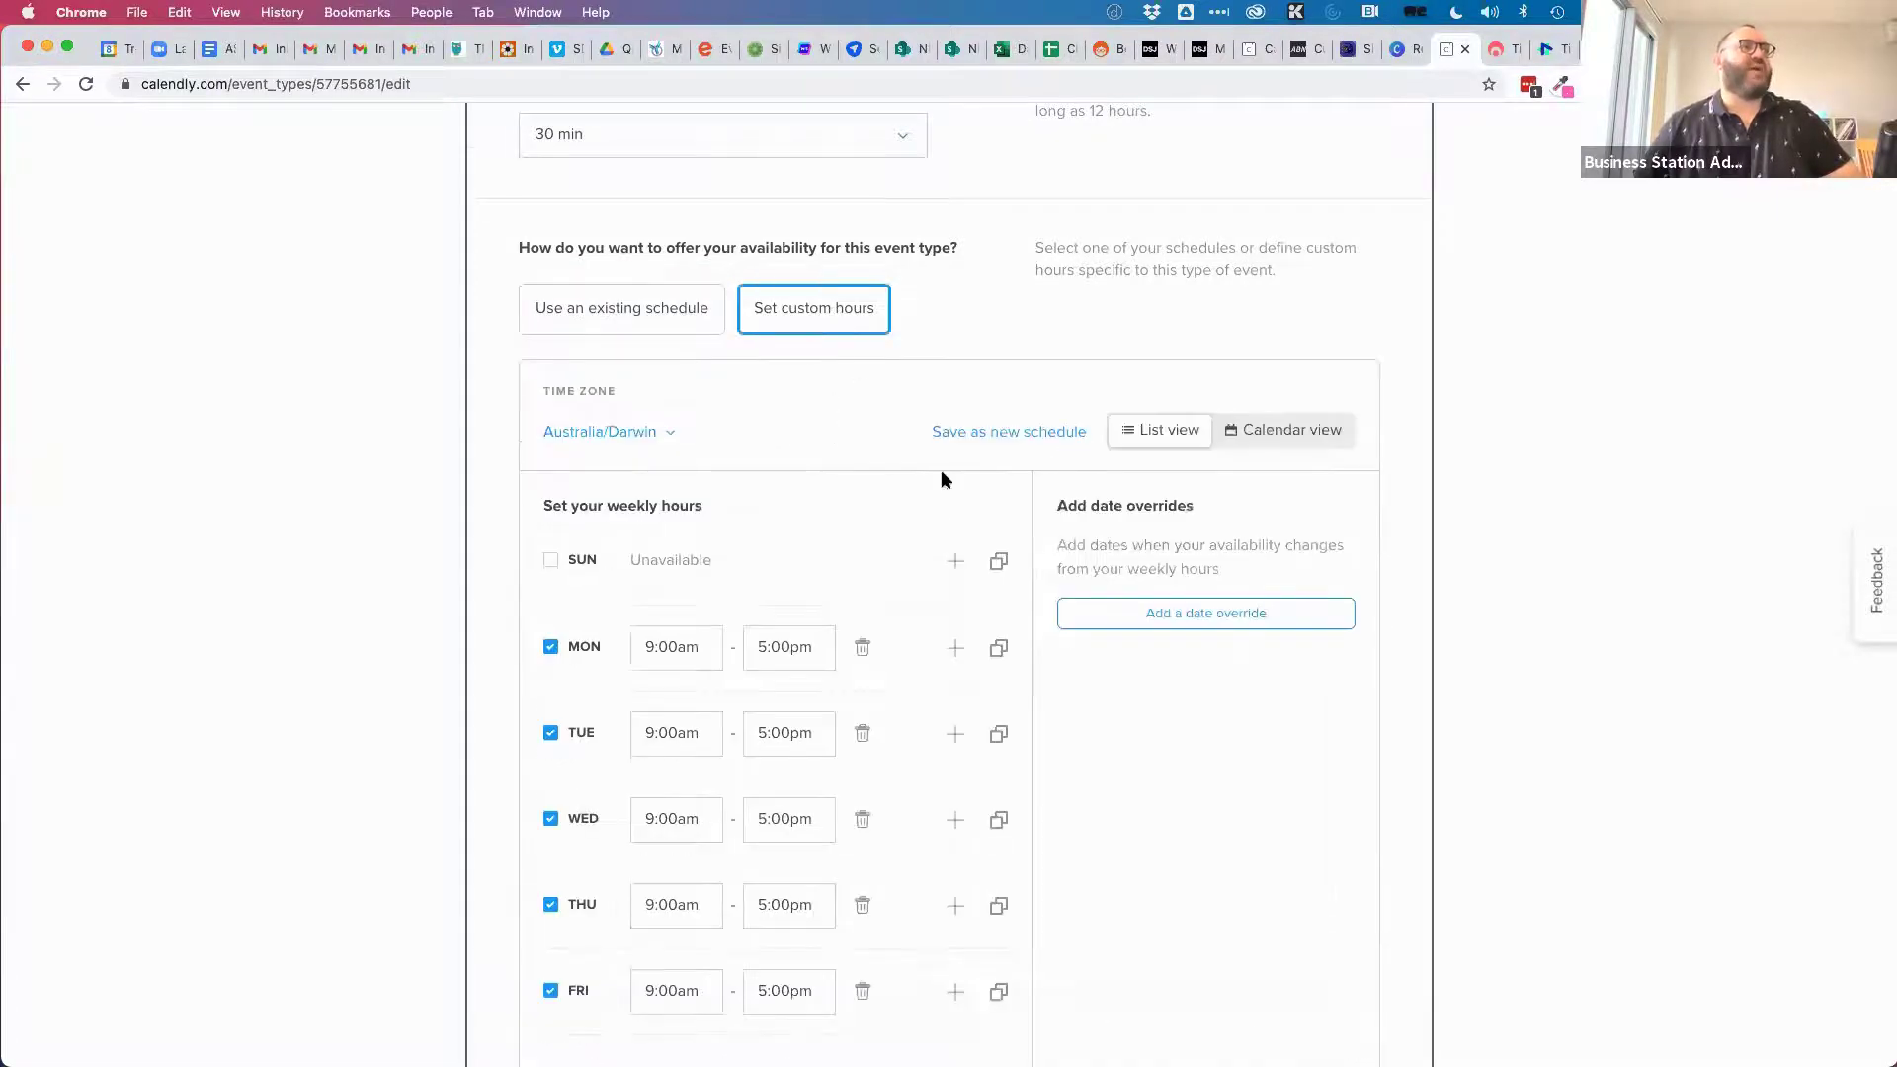
scroll(850, 509, down, 2)
click(550, 966)
click(550, 450)
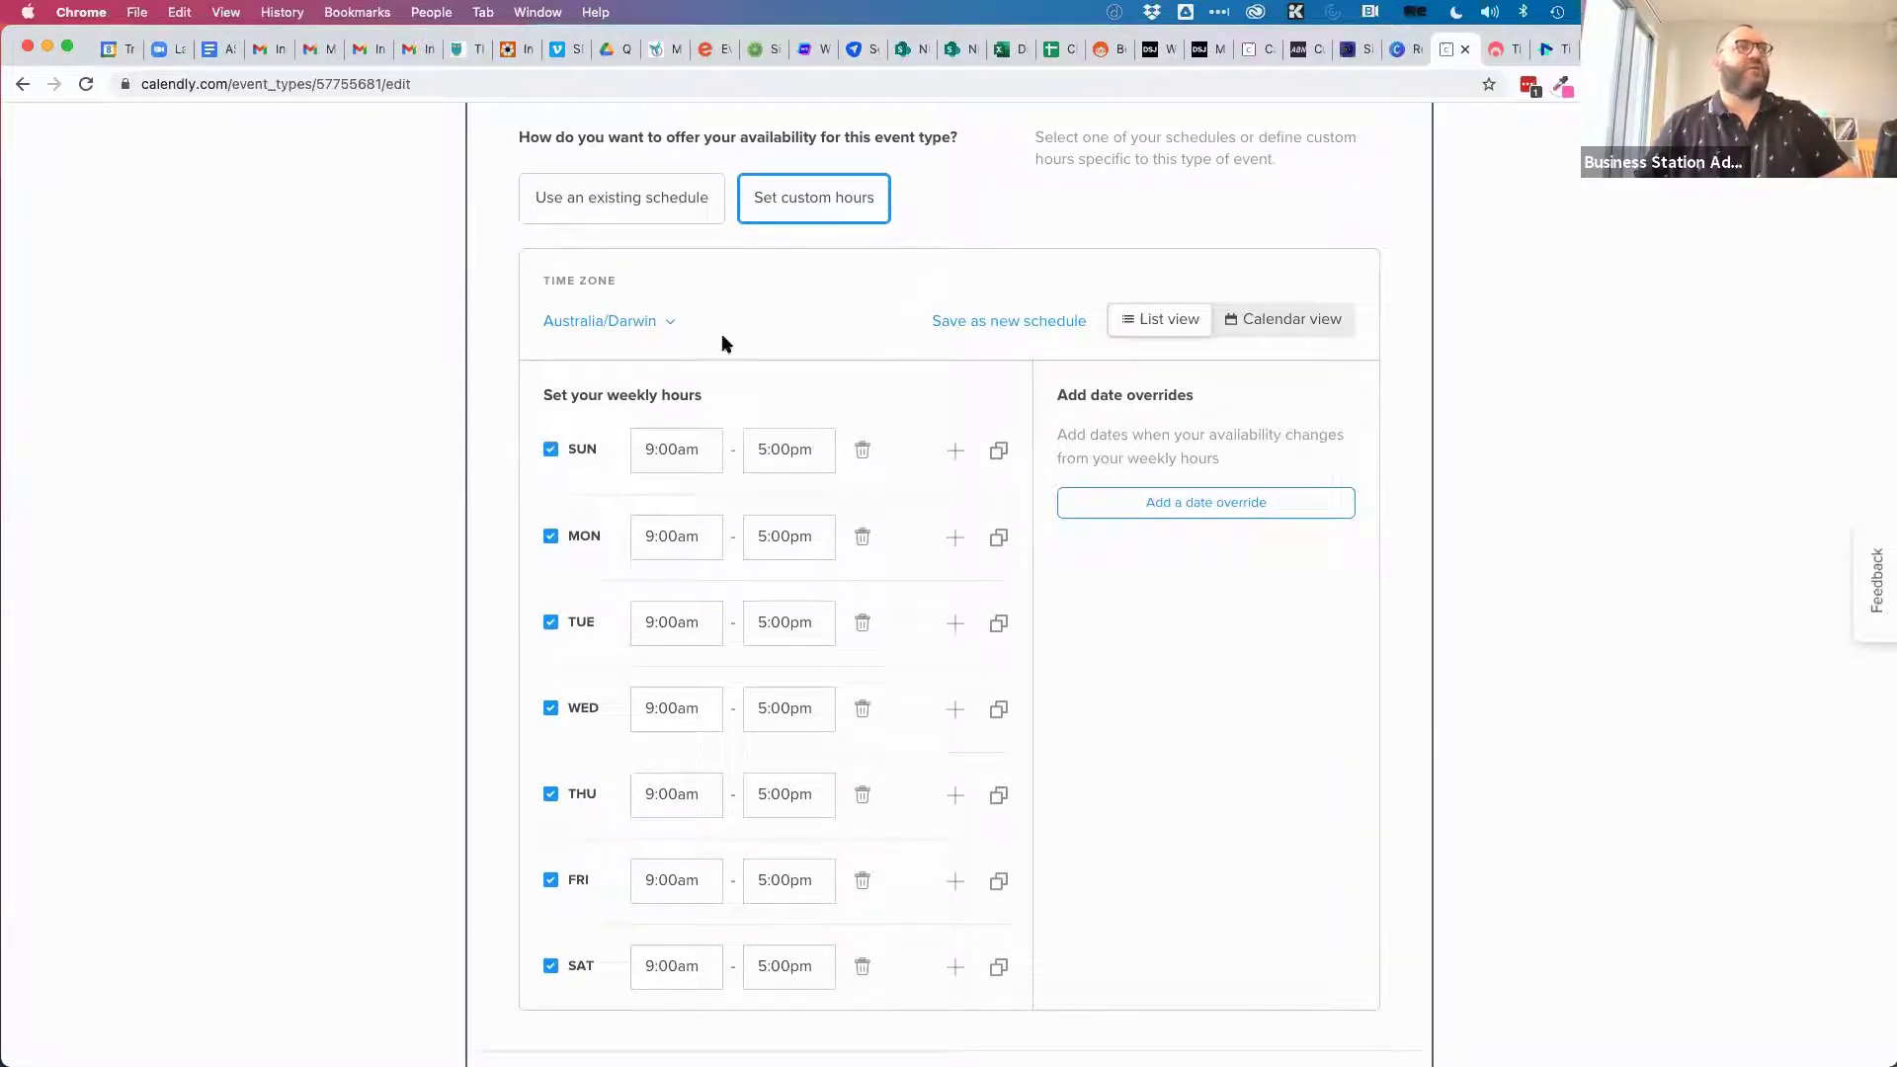
click(1297, 326)
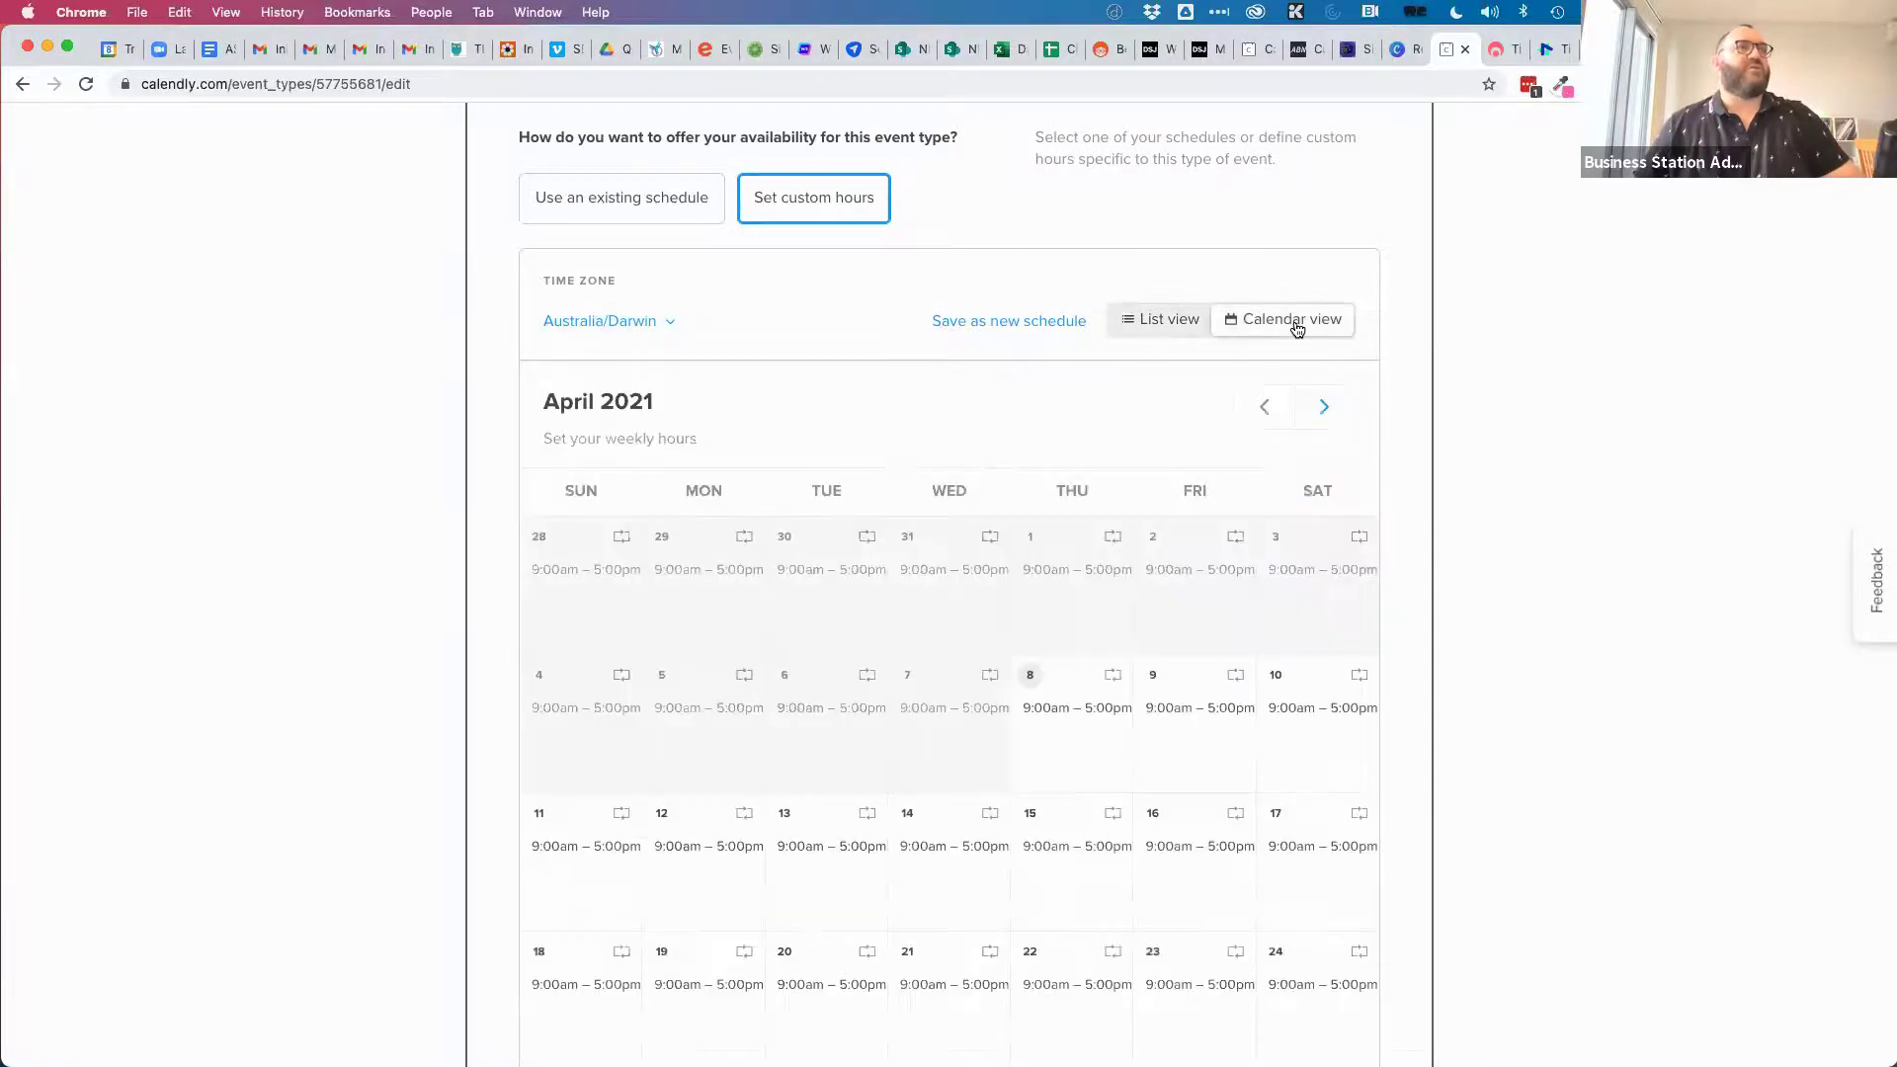
click(1186, 320)
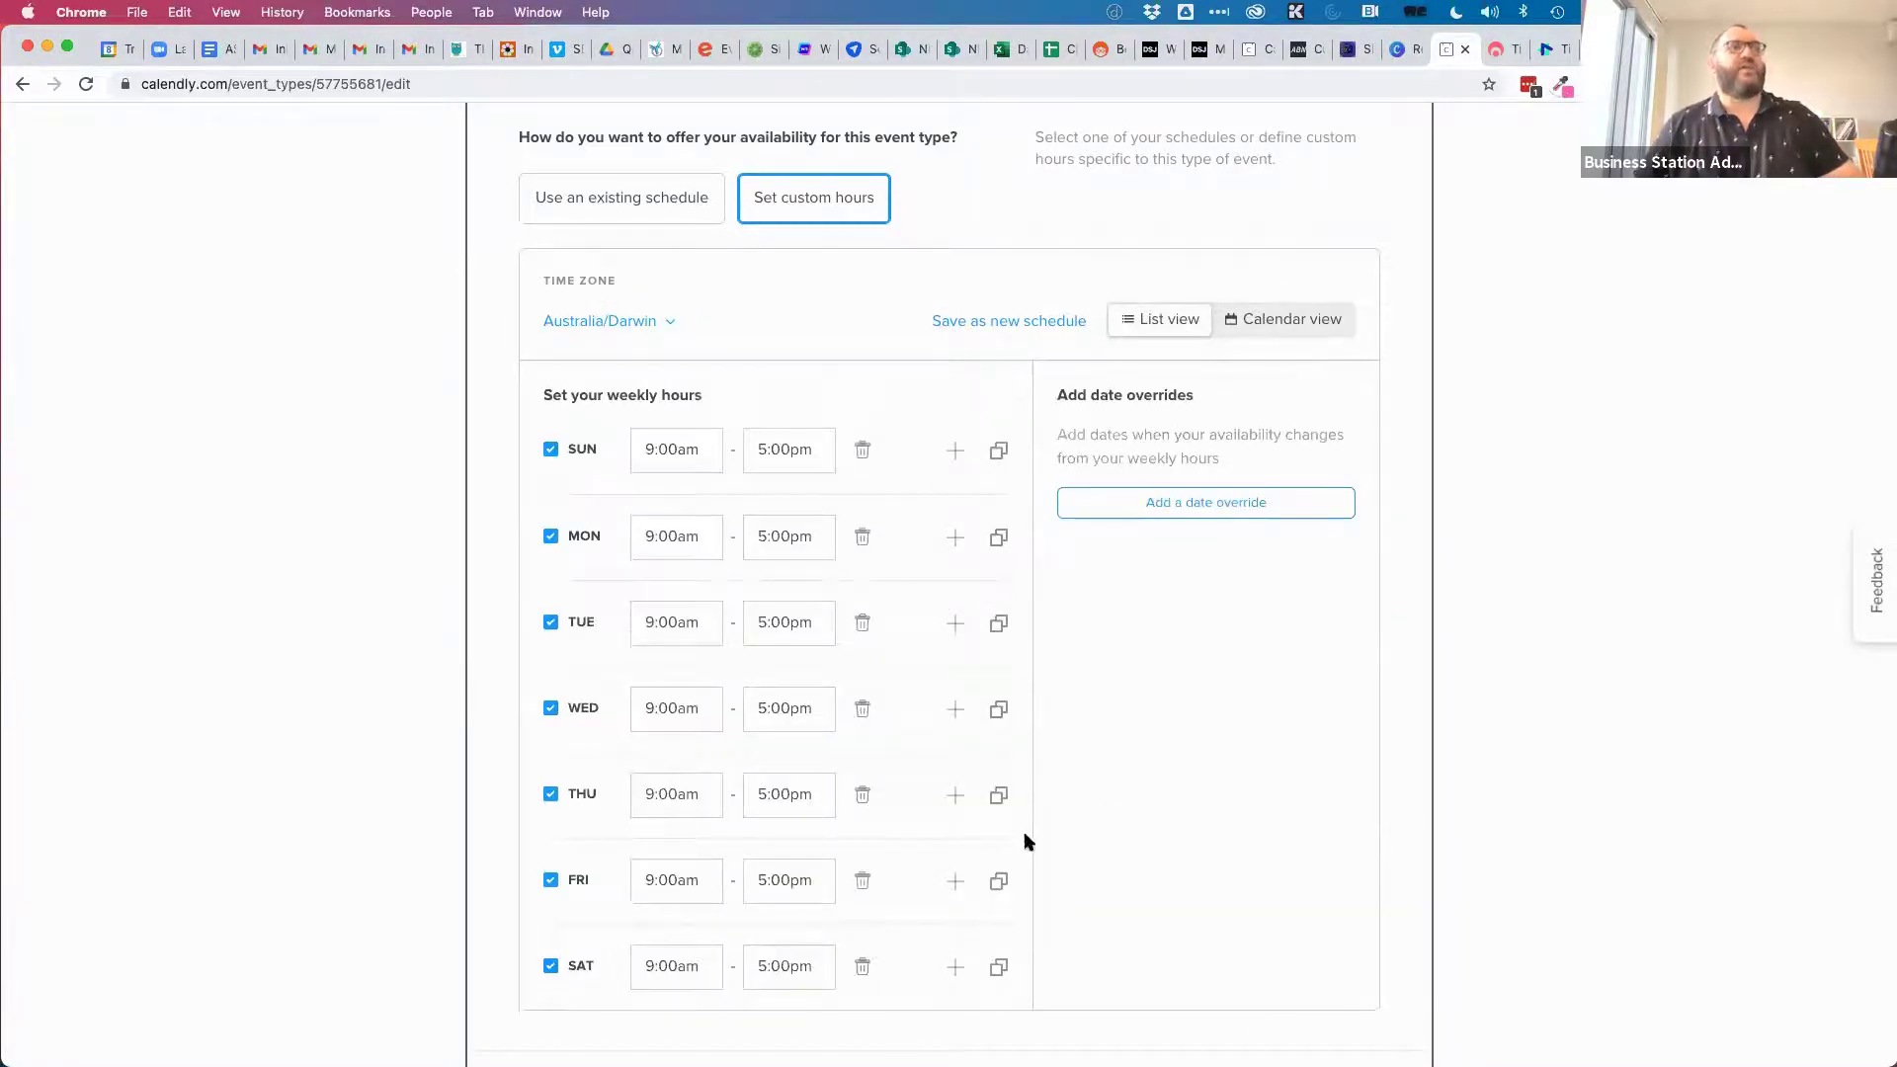
scroll(1228, 834, down, 3)
scroll(1230, 835, up, 1)
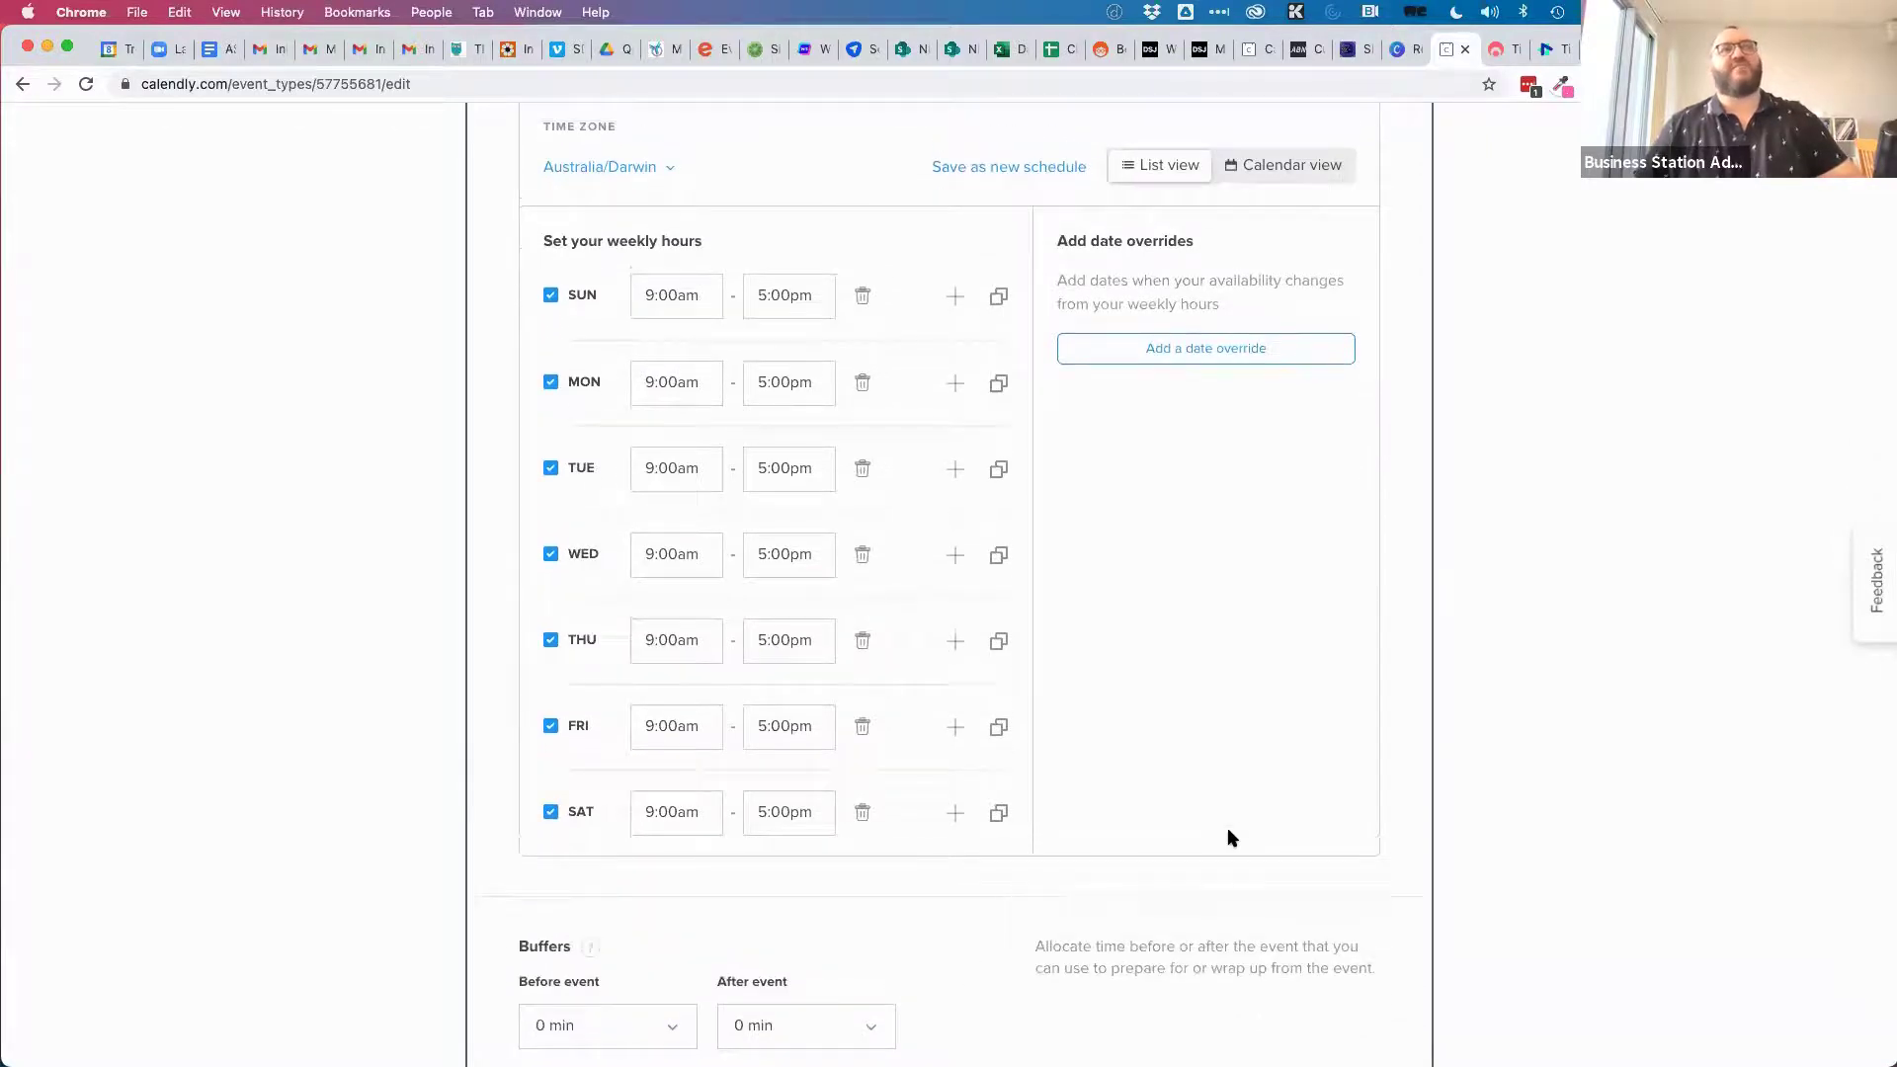
scroll(1272, 460, up, 1)
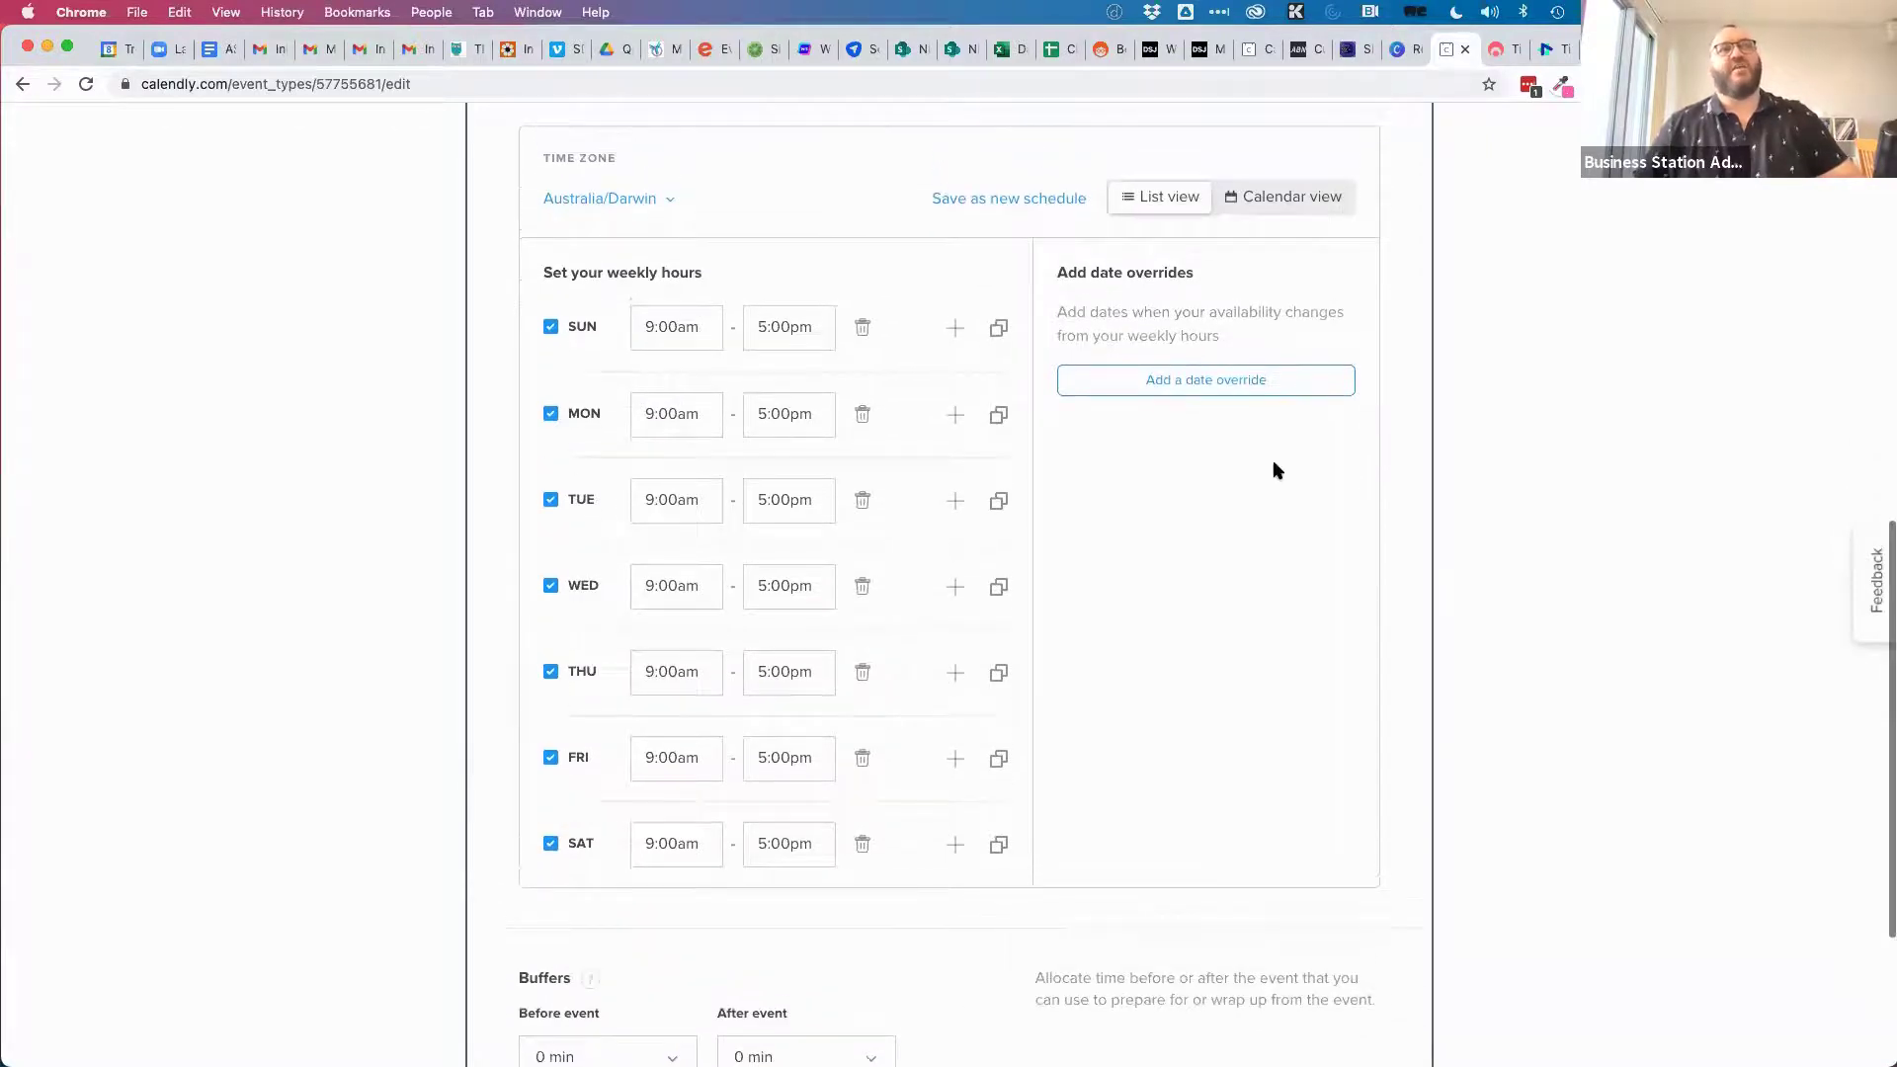
Add a date override making 25 April 2021 unavailable.
click(1198, 385)
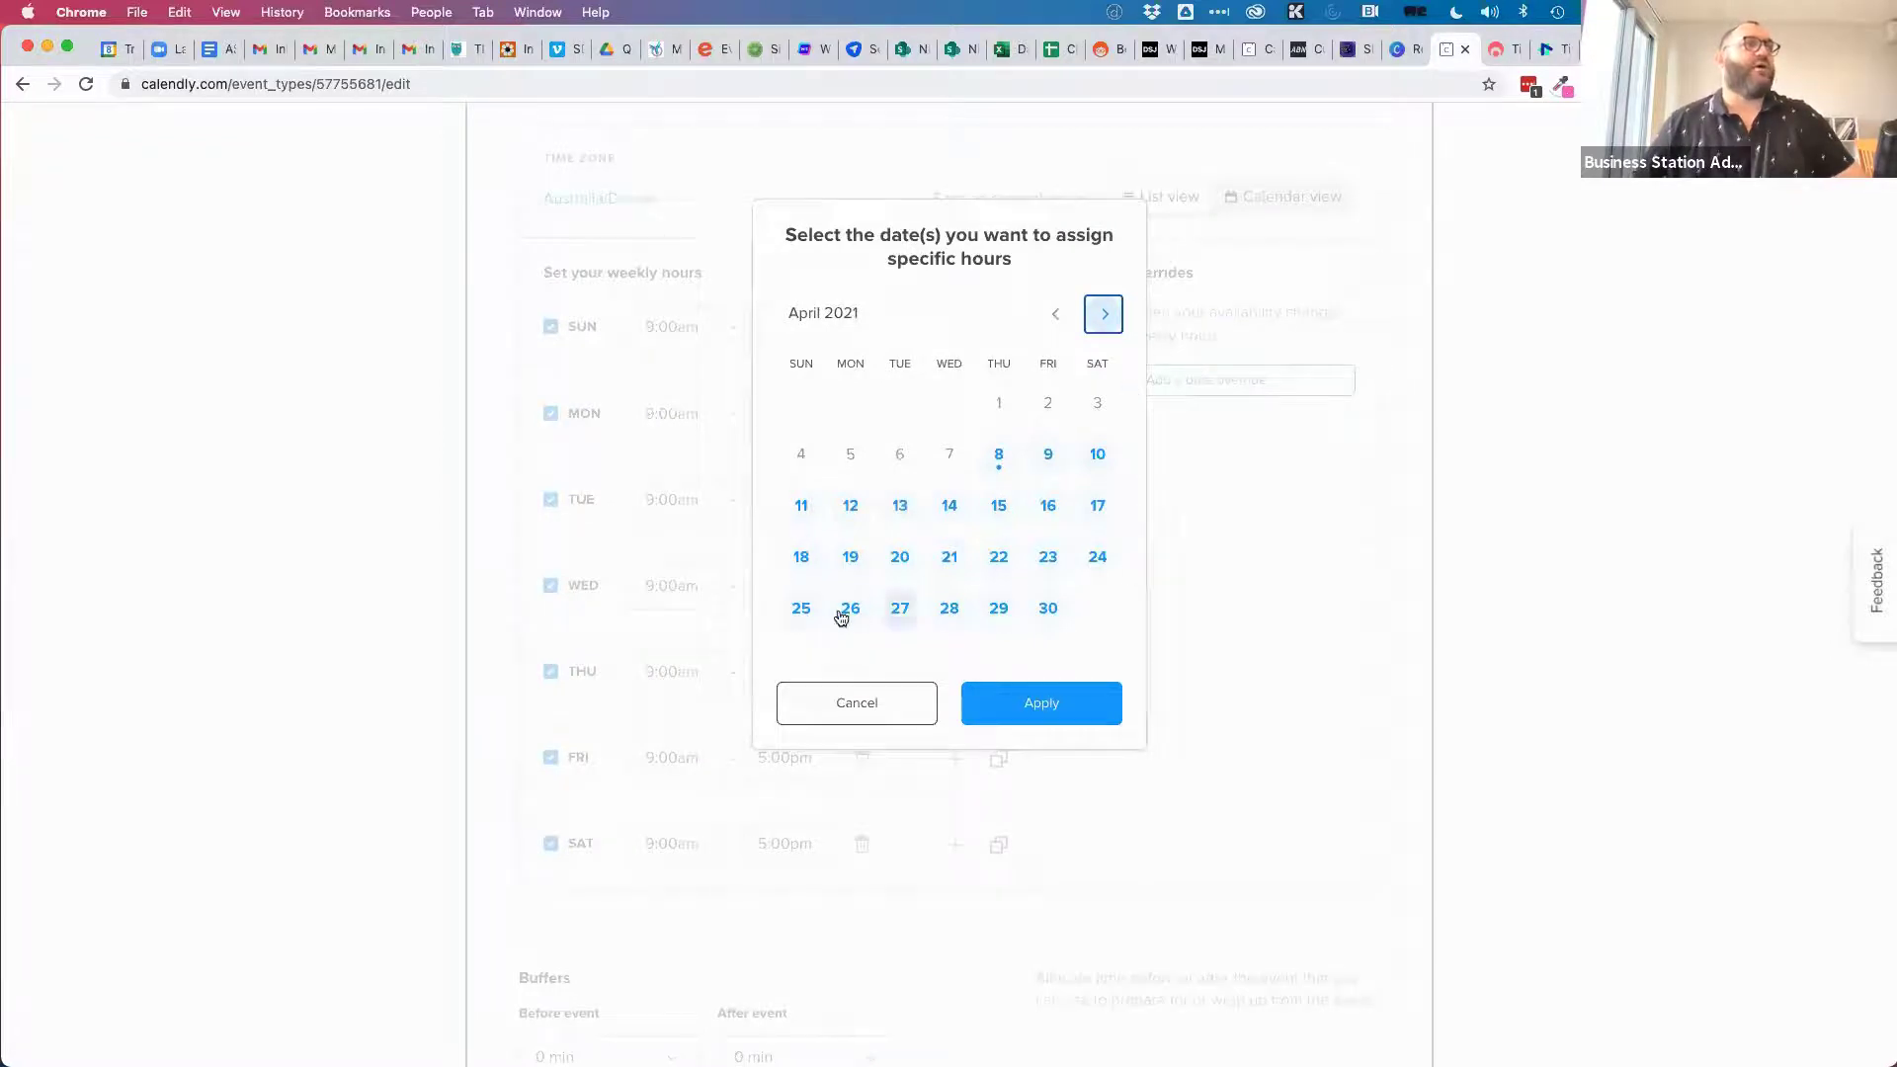
click(800, 610)
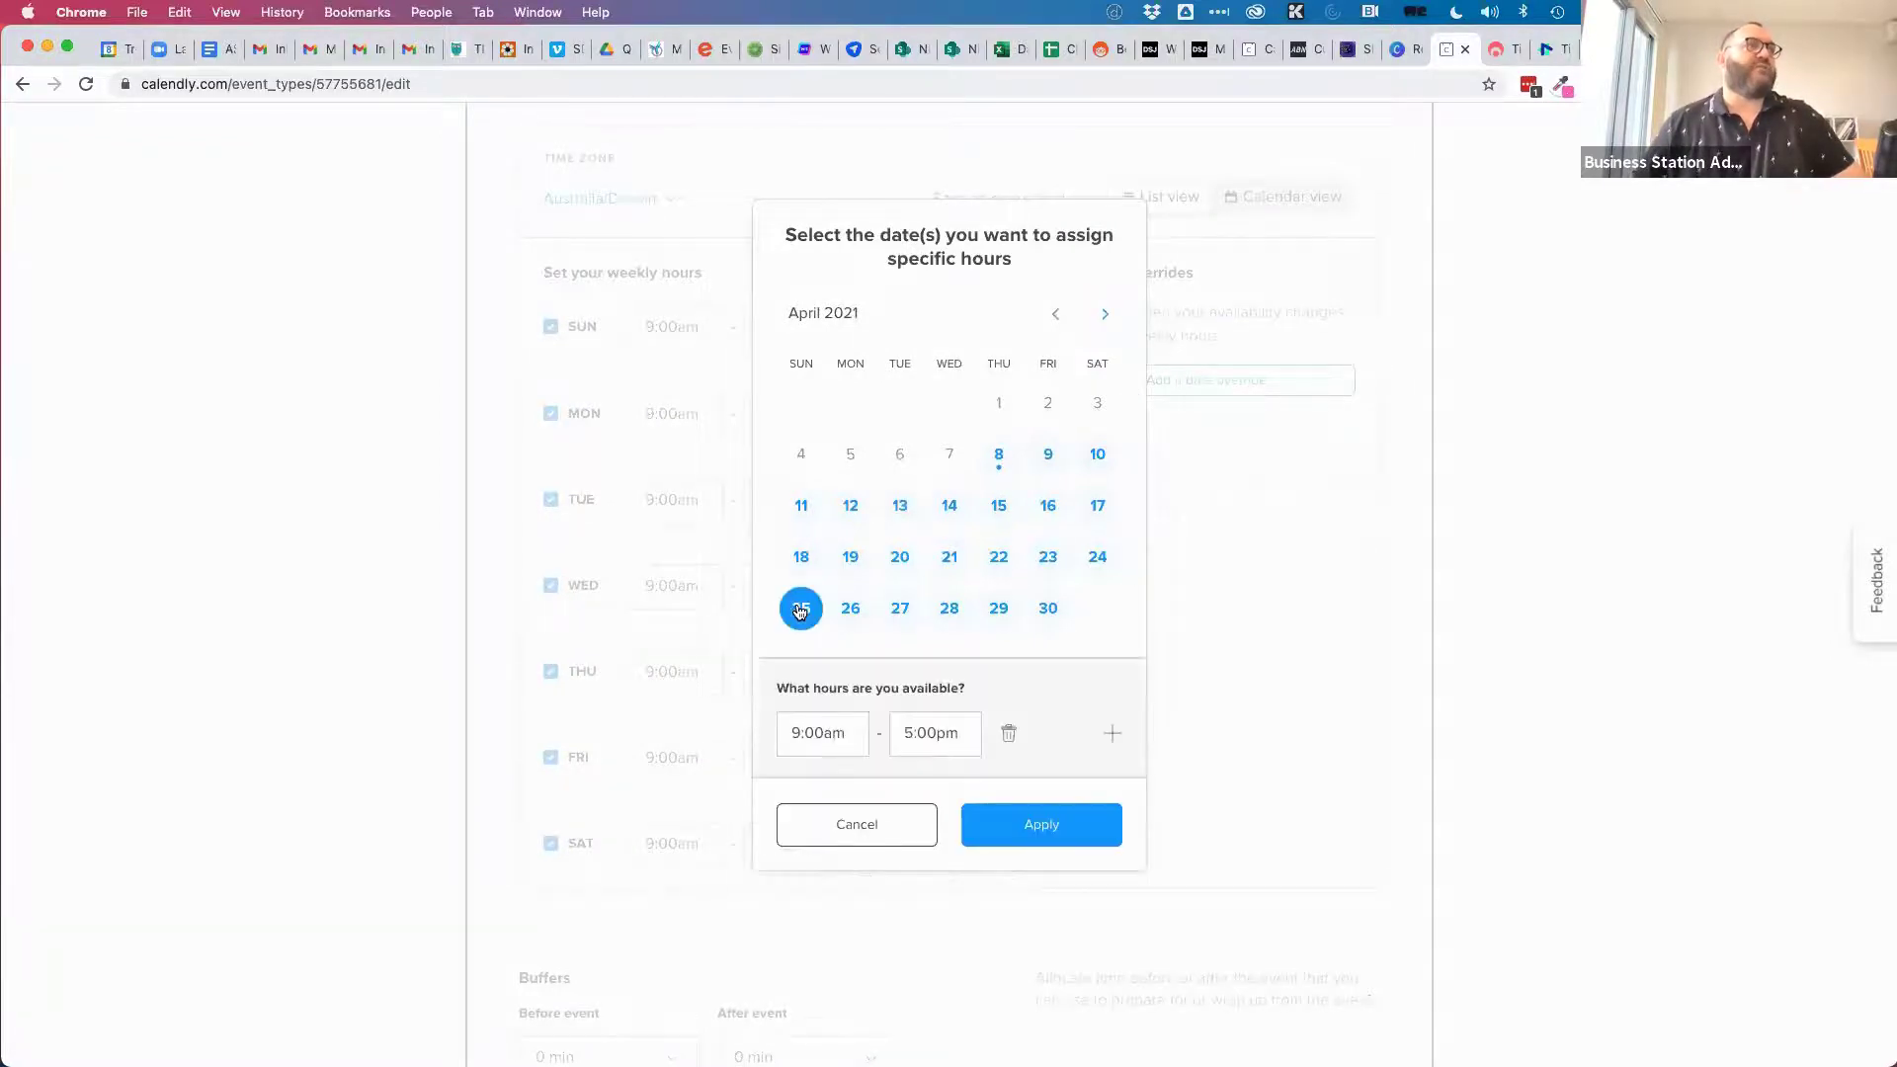
click(1008, 734)
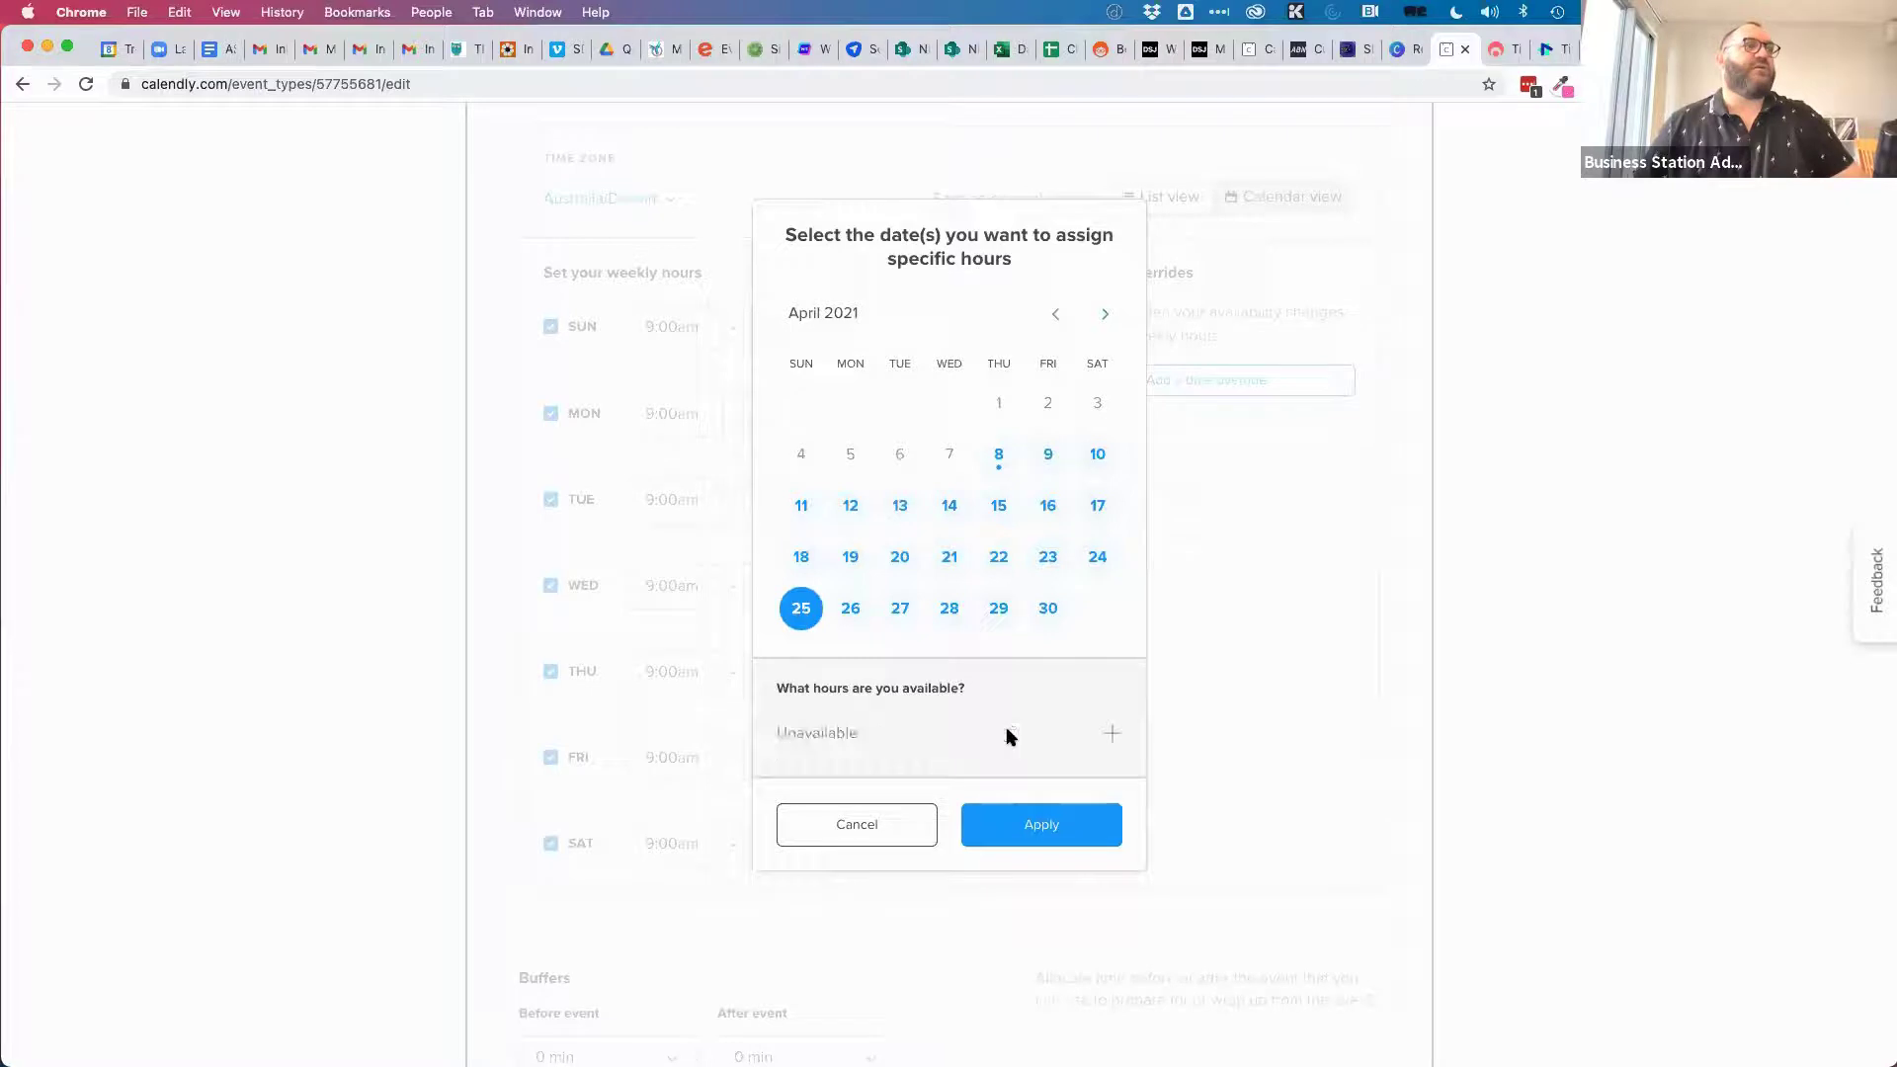
click(1055, 836)
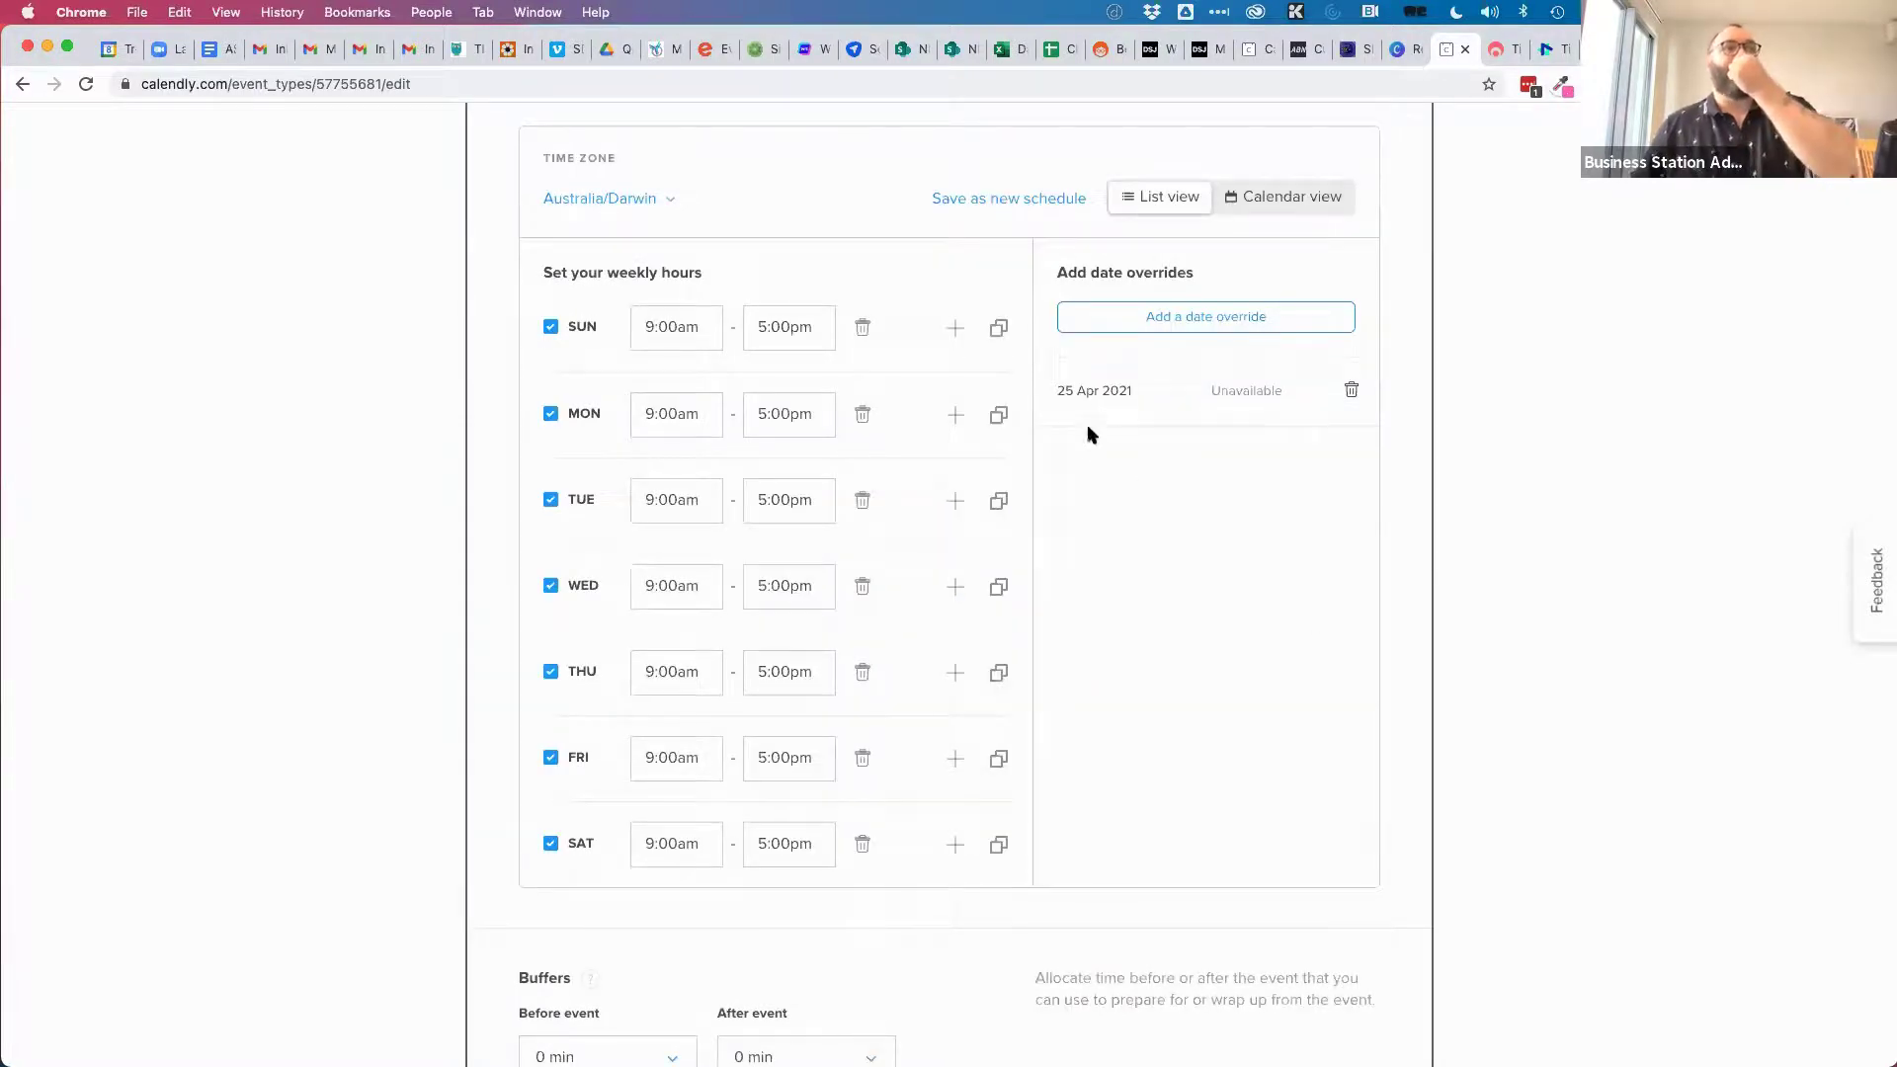
Add a second date override making 25 December 2021 unavailable.
click(1201, 316)
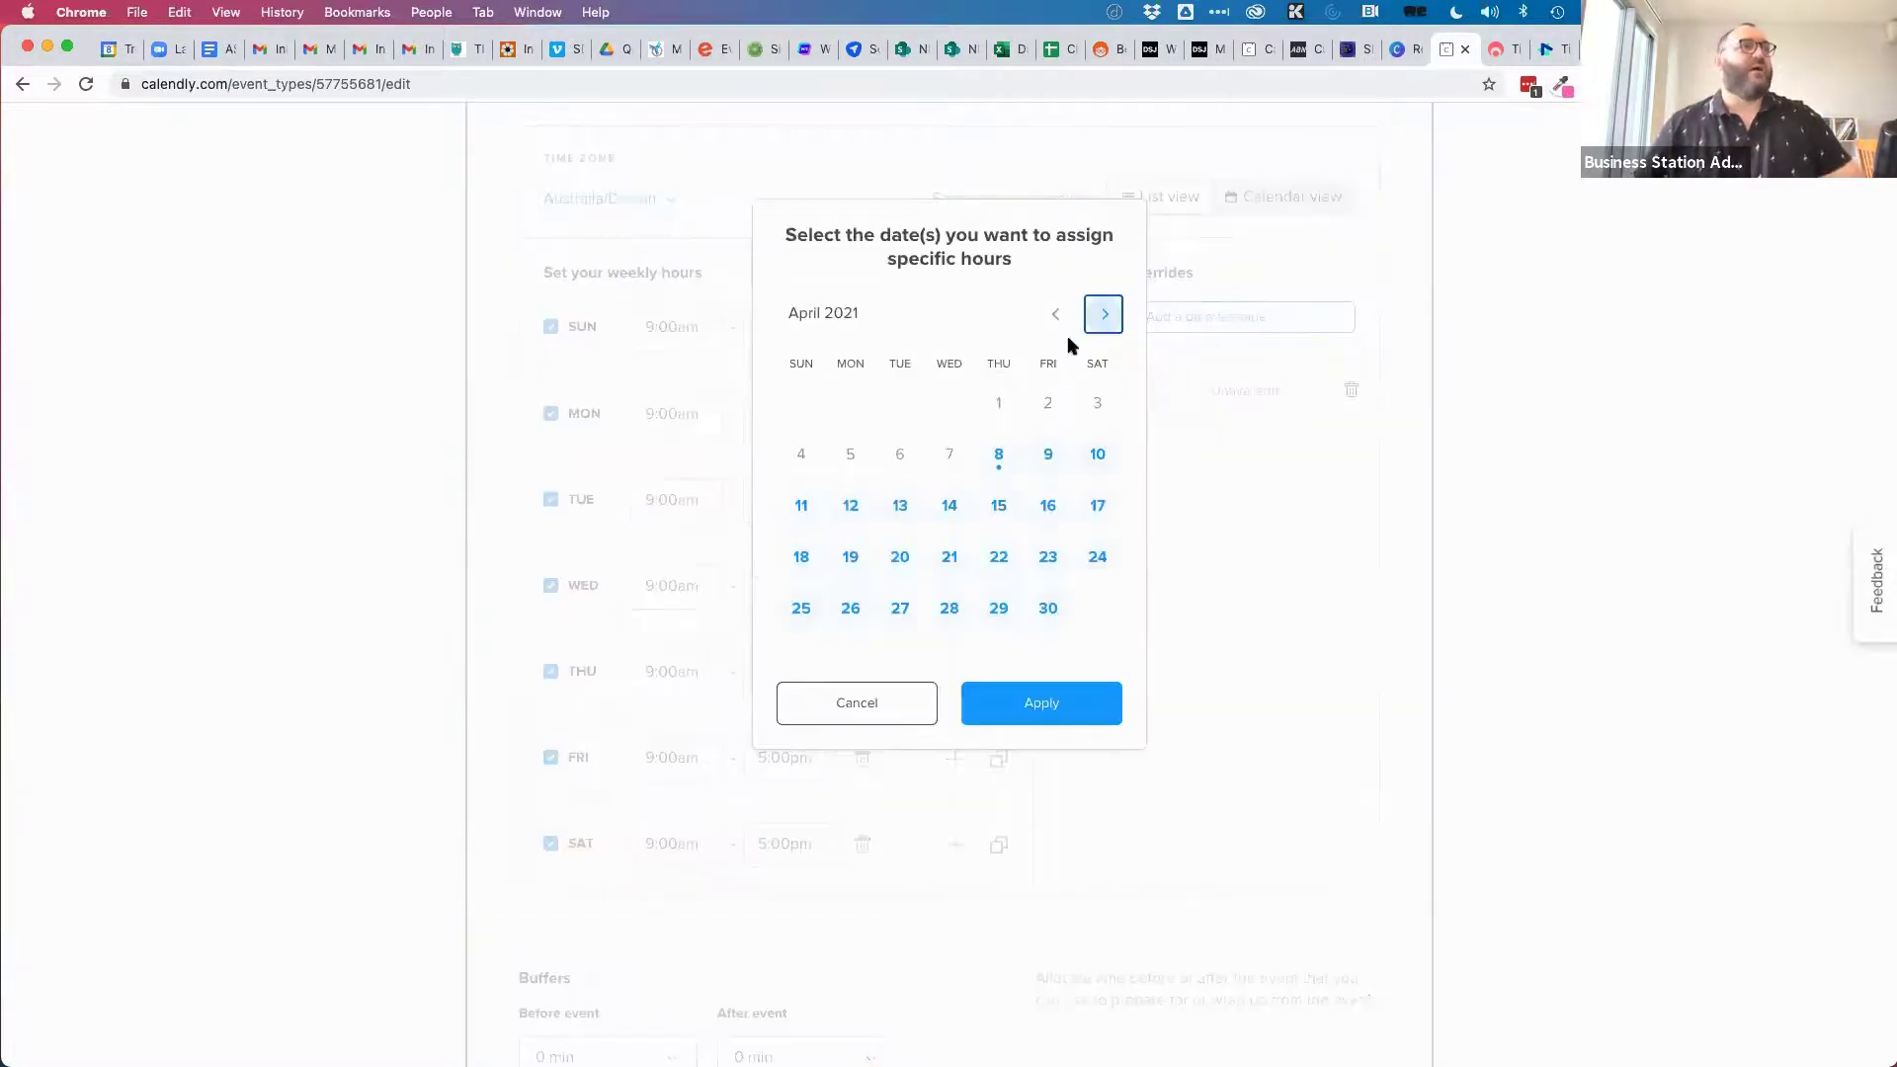
click(1104, 315)
click(1104, 315)
click(1104, 315)
click(1104, 315)
click(1104, 315)
click(1103, 315)
click(1104, 315)
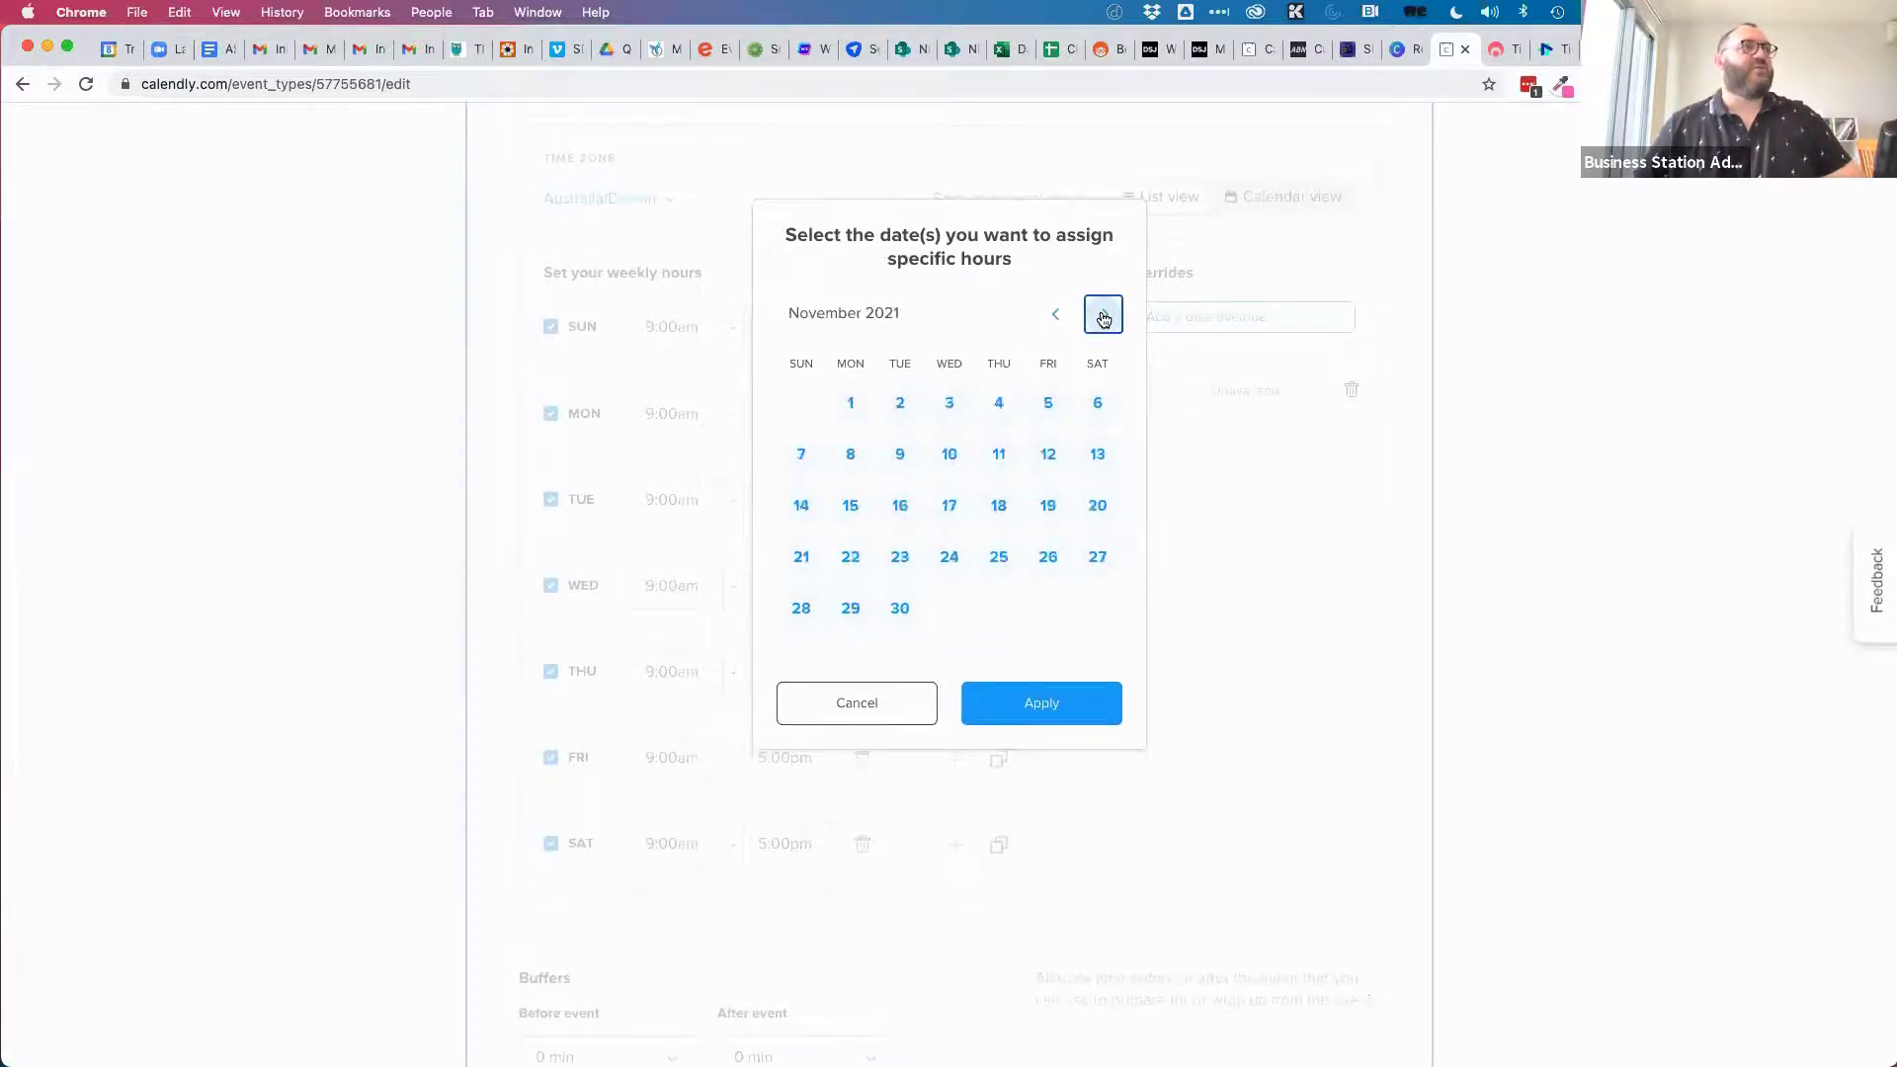
click(1103, 315)
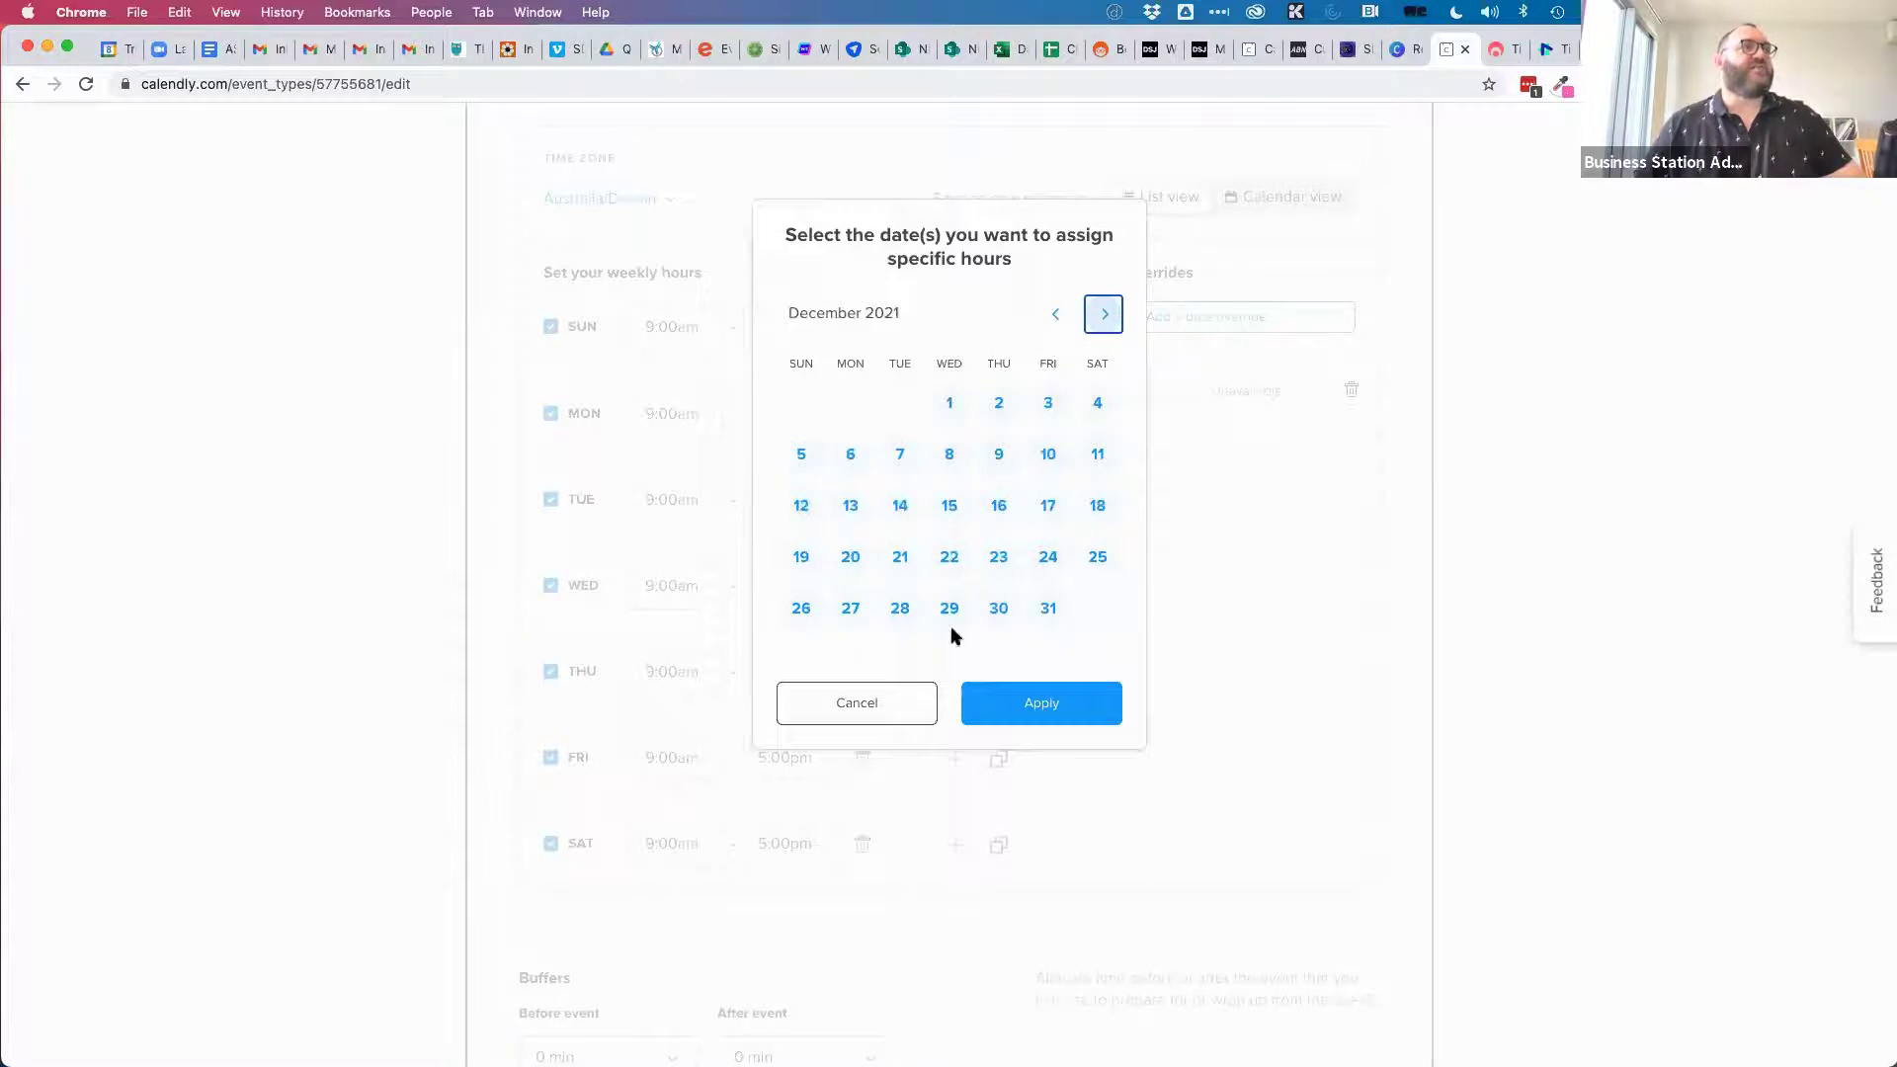
click(1094, 556)
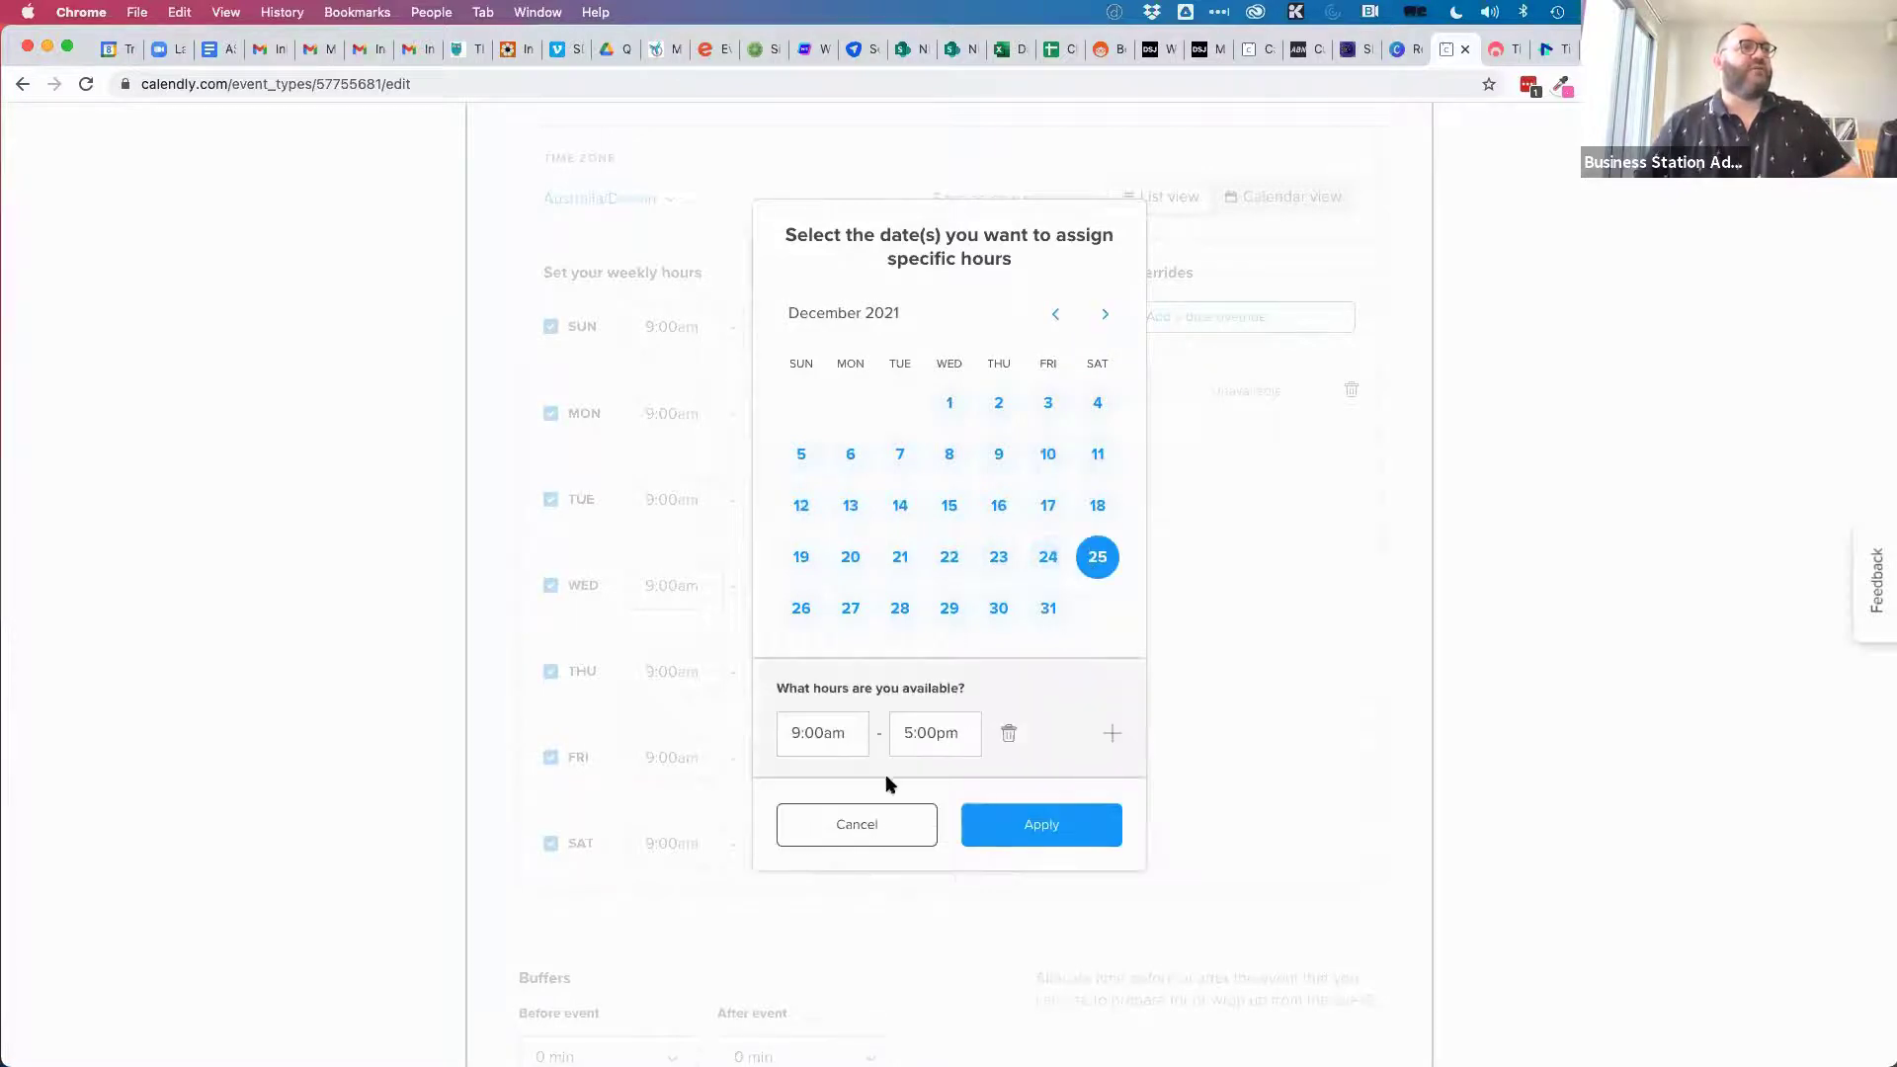
click(1006, 736)
click(1025, 826)
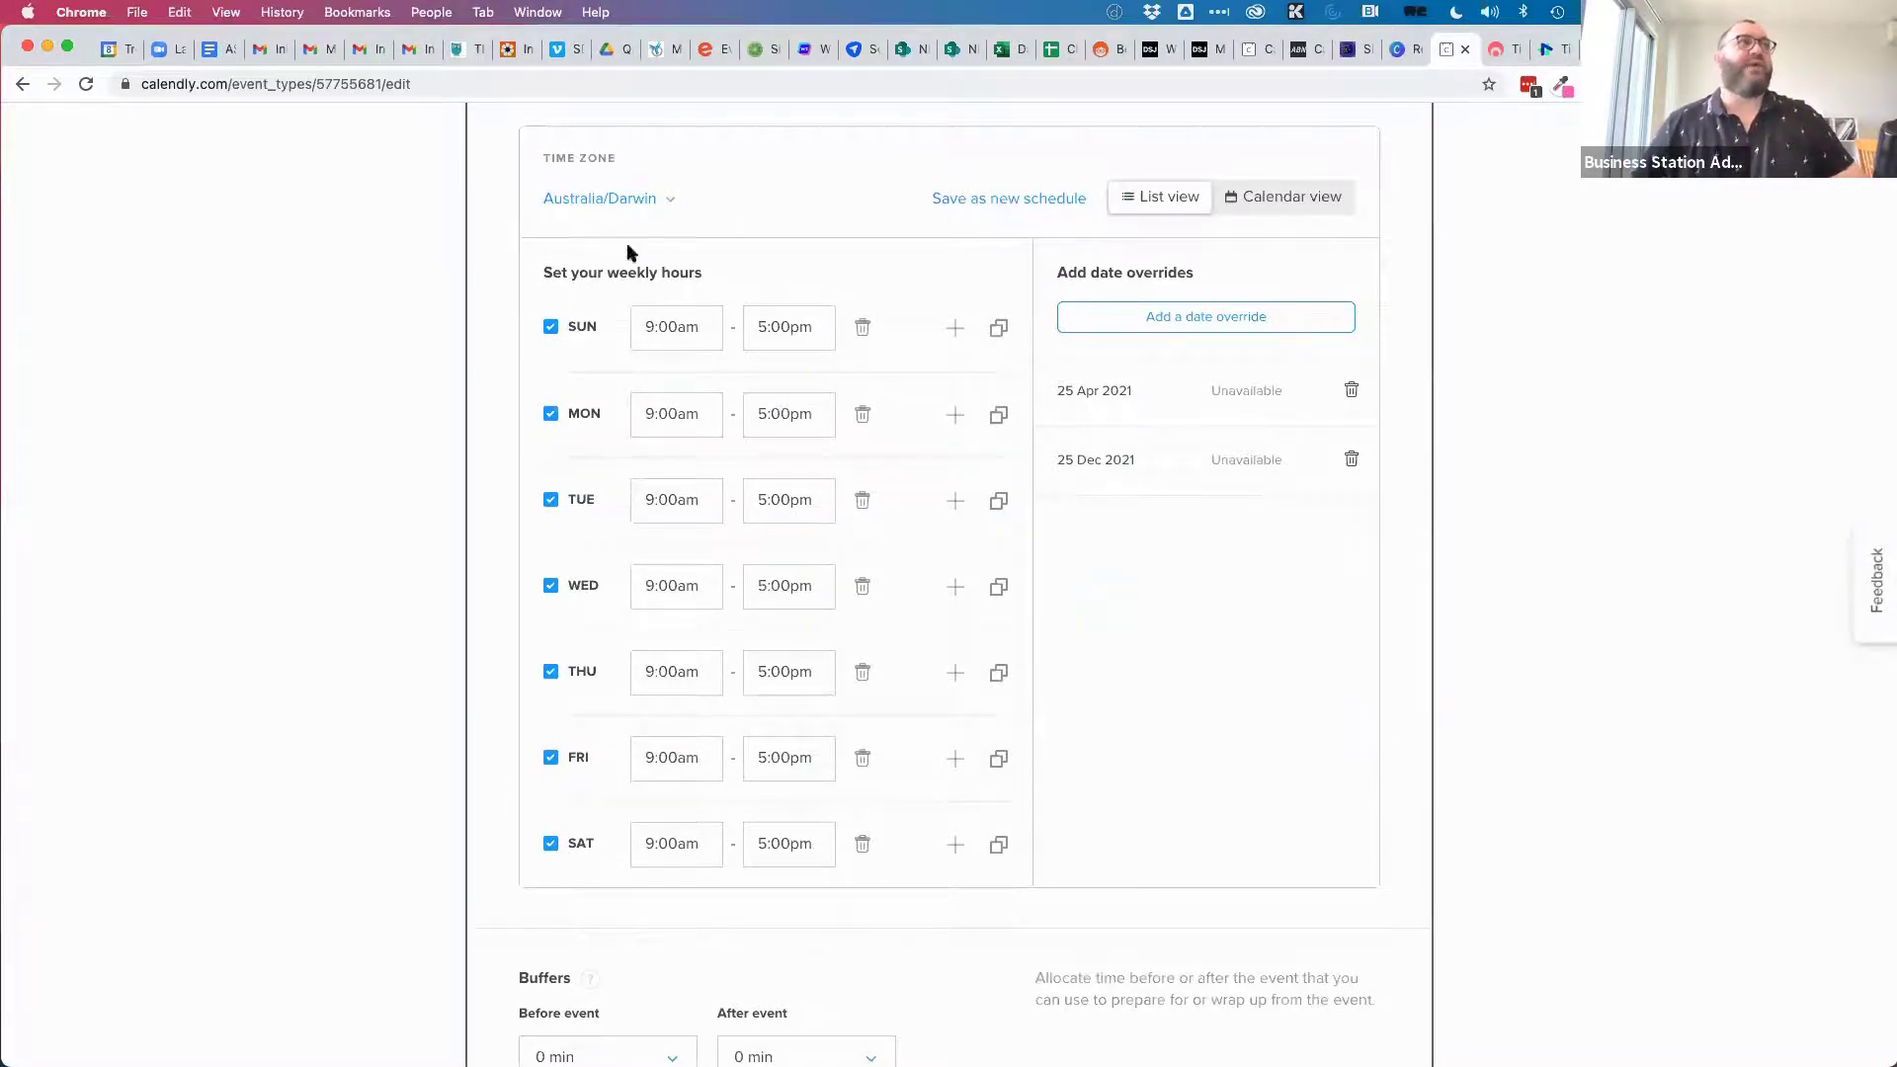
Set both the Before event and After event buffers to 30 min.
scroll(1213, 782, down, 5)
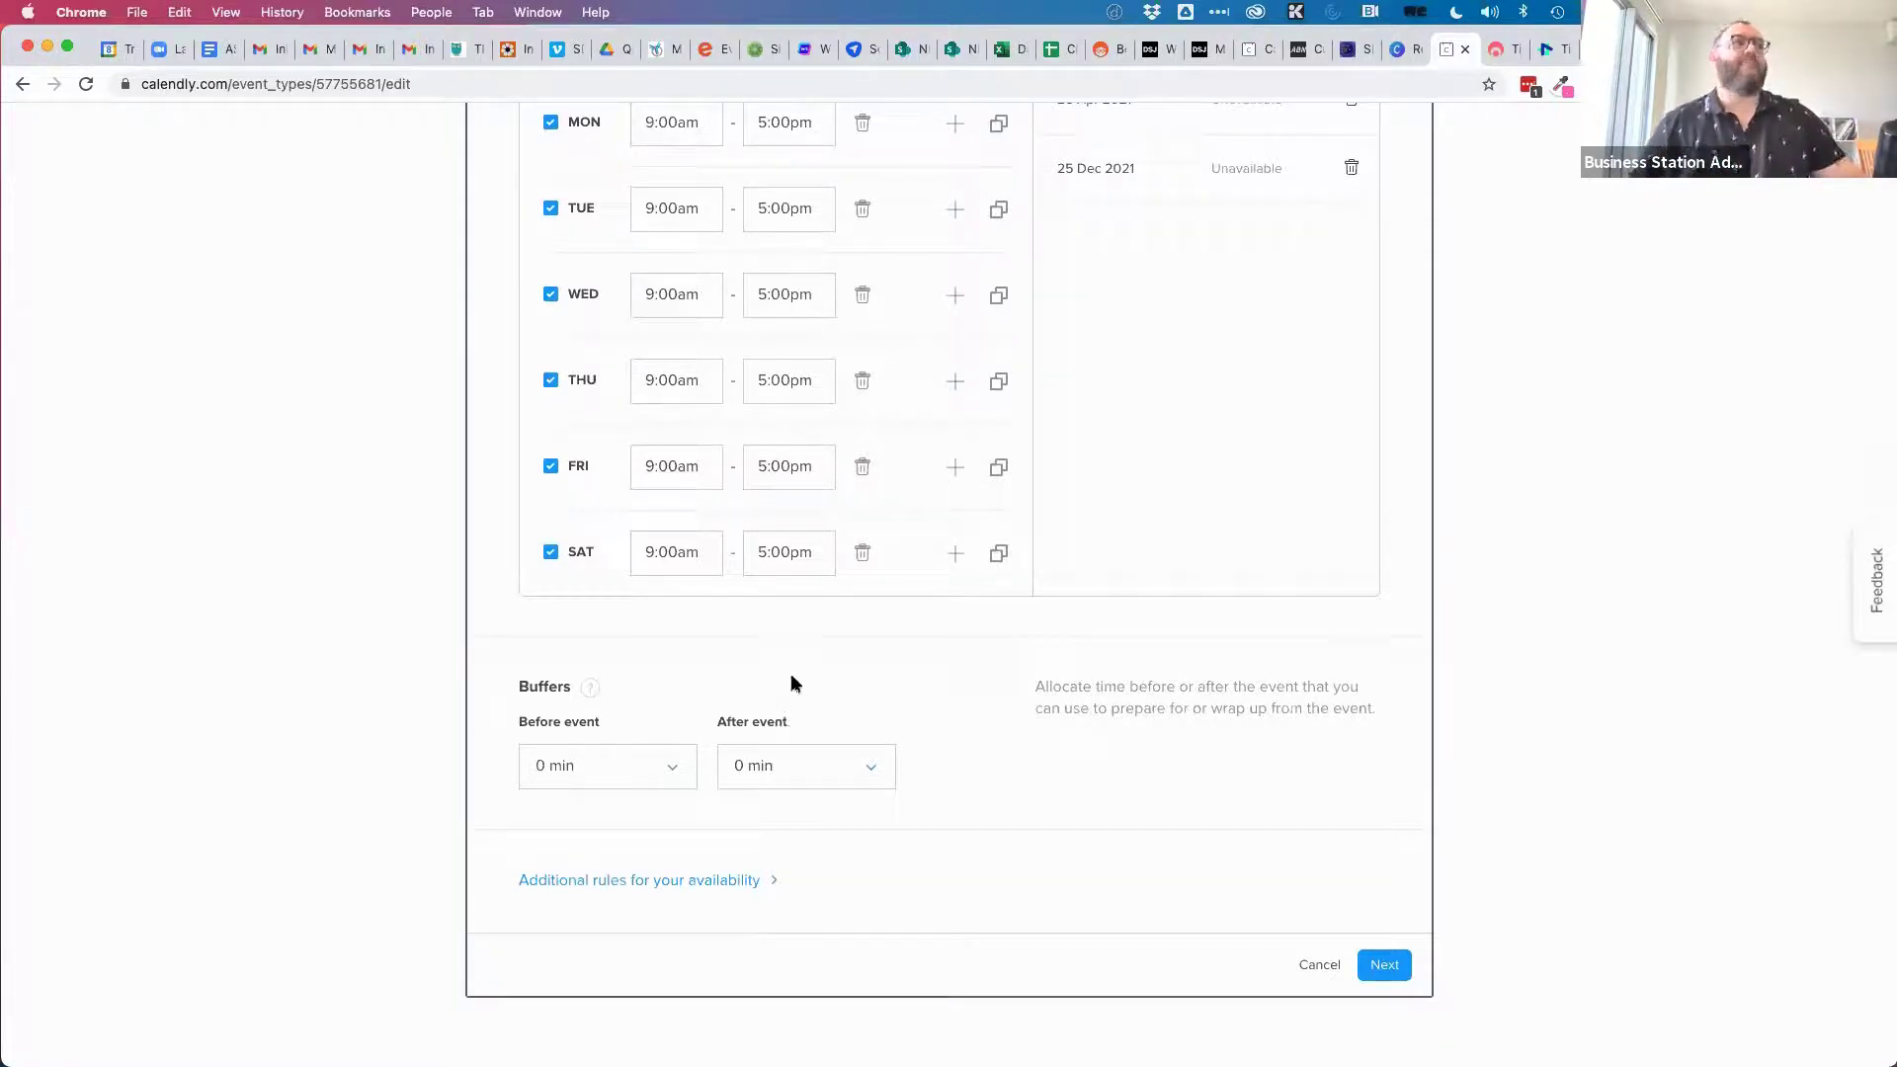
click(672, 776)
click(564, 1004)
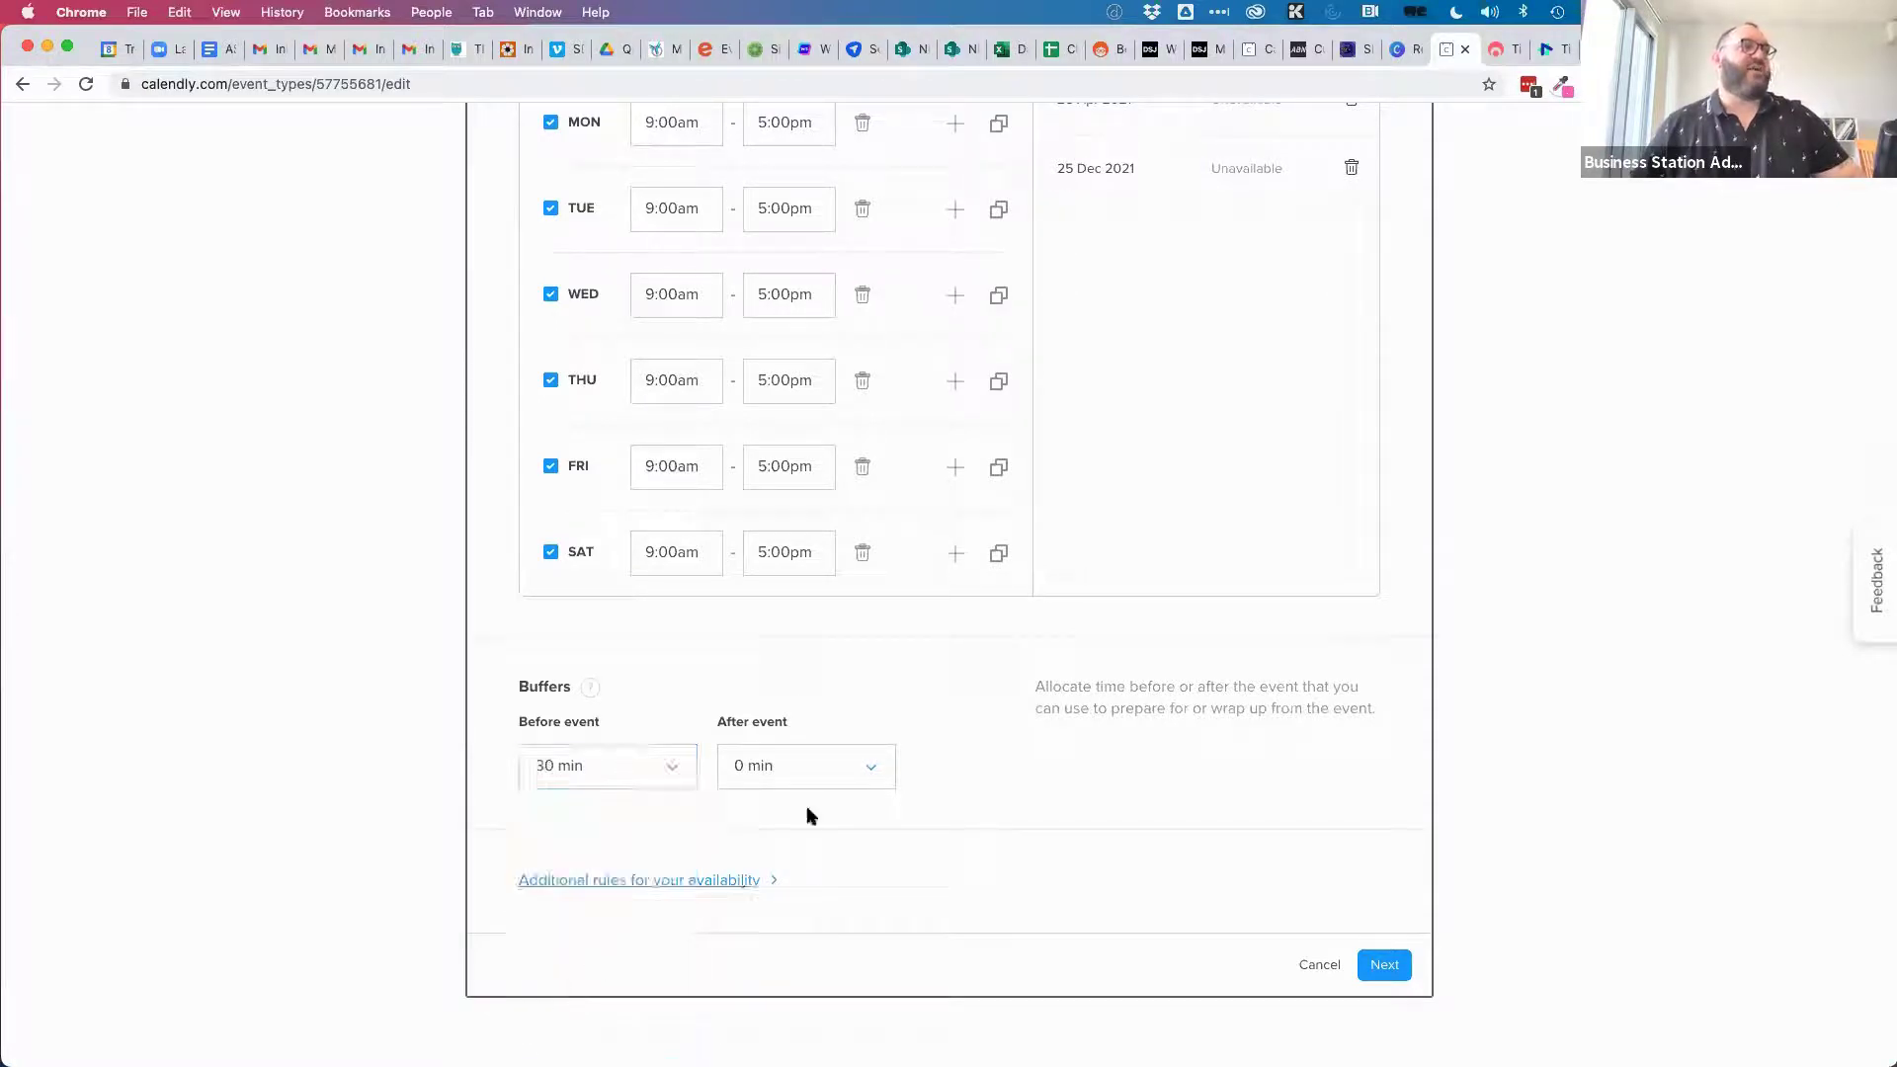
click(839, 766)
click(796, 1003)
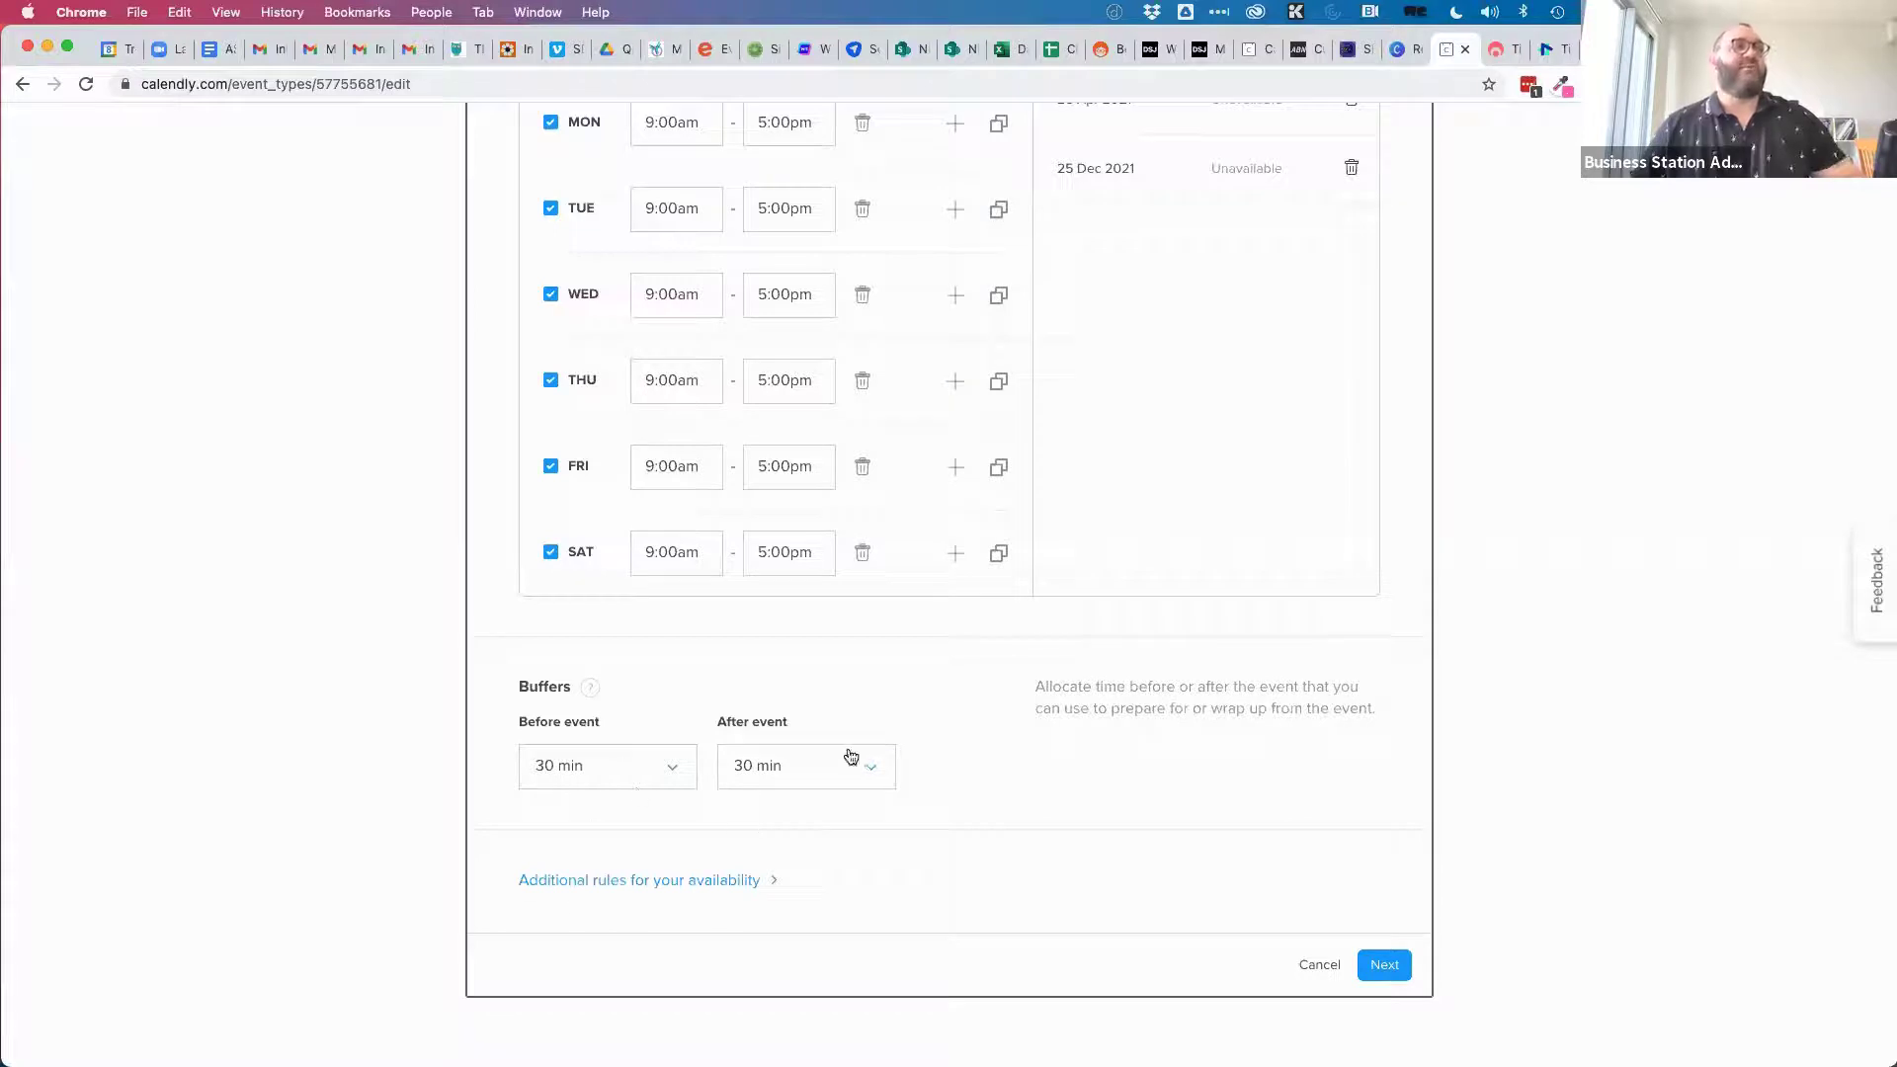
Under Additional rules, set start time increments to 60 min.
click(696, 880)
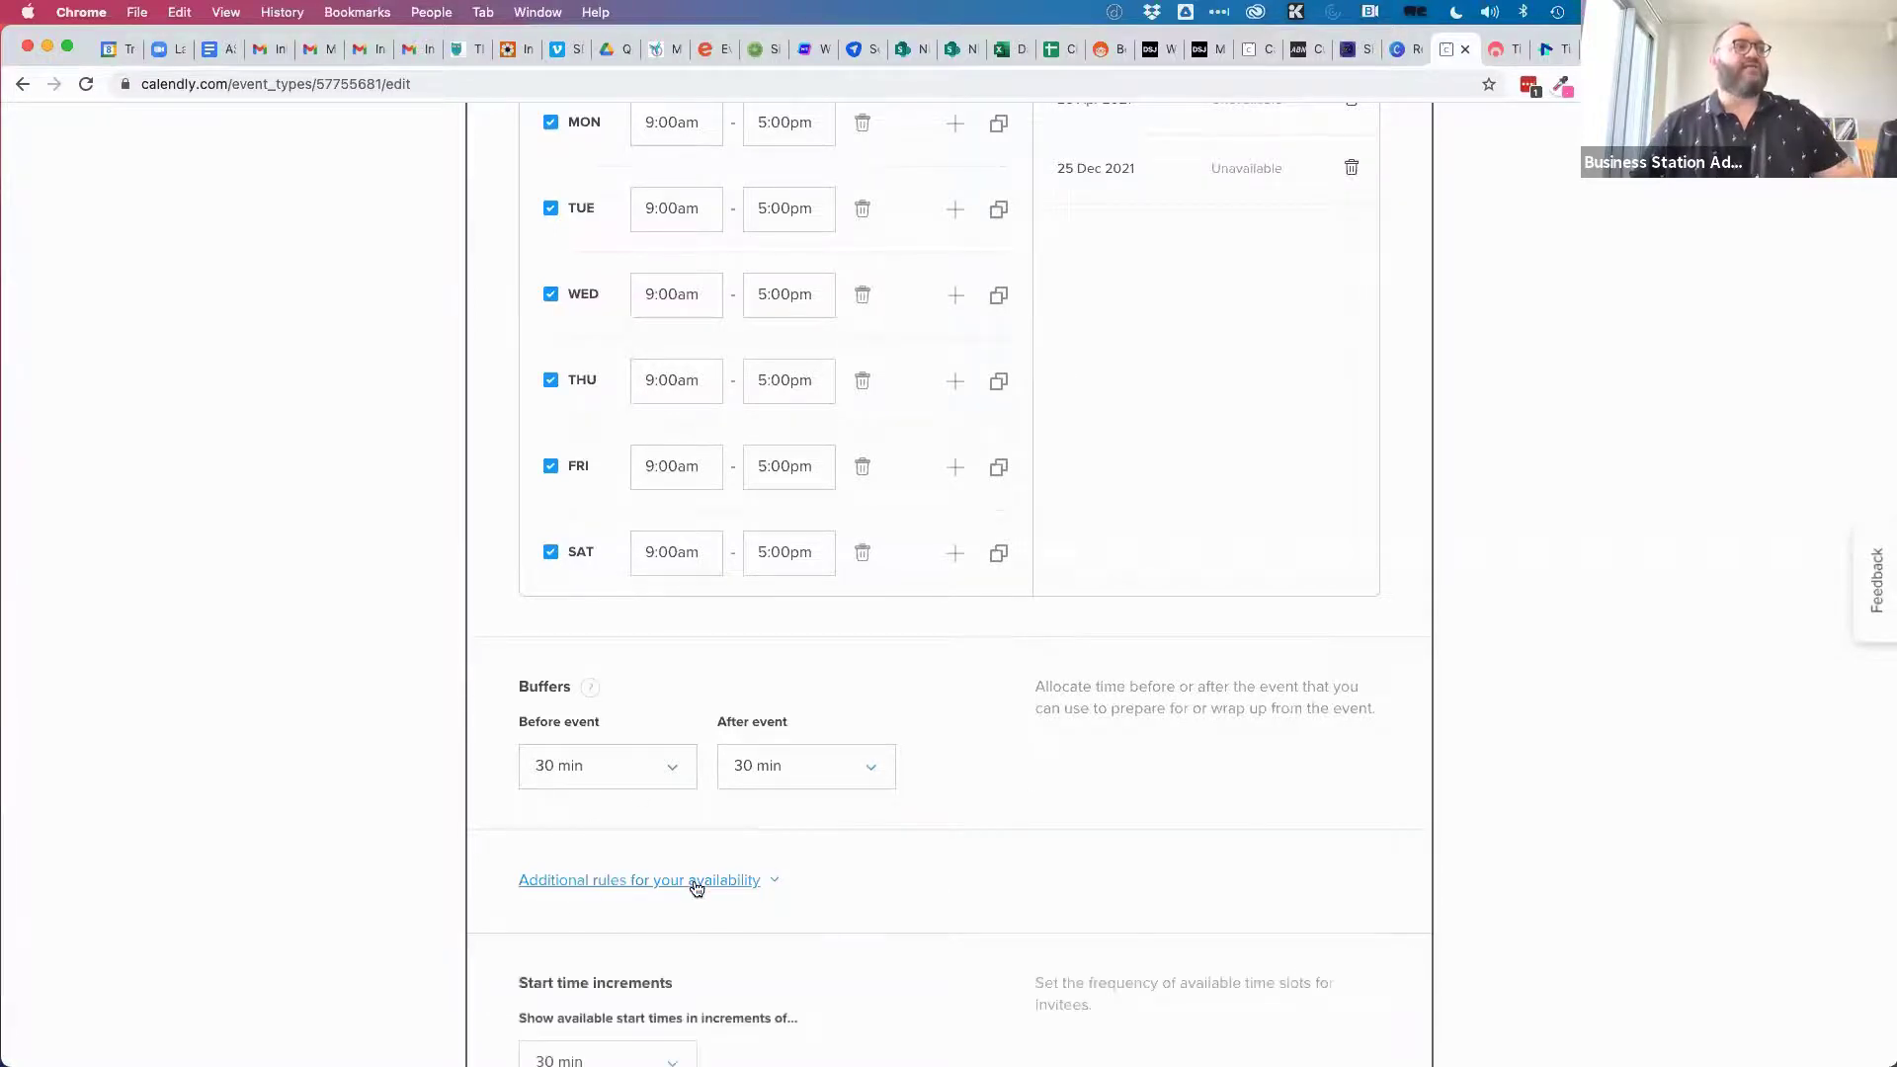
scroll(934, 874, down, 3)
scroll(935, 881, down, 5)
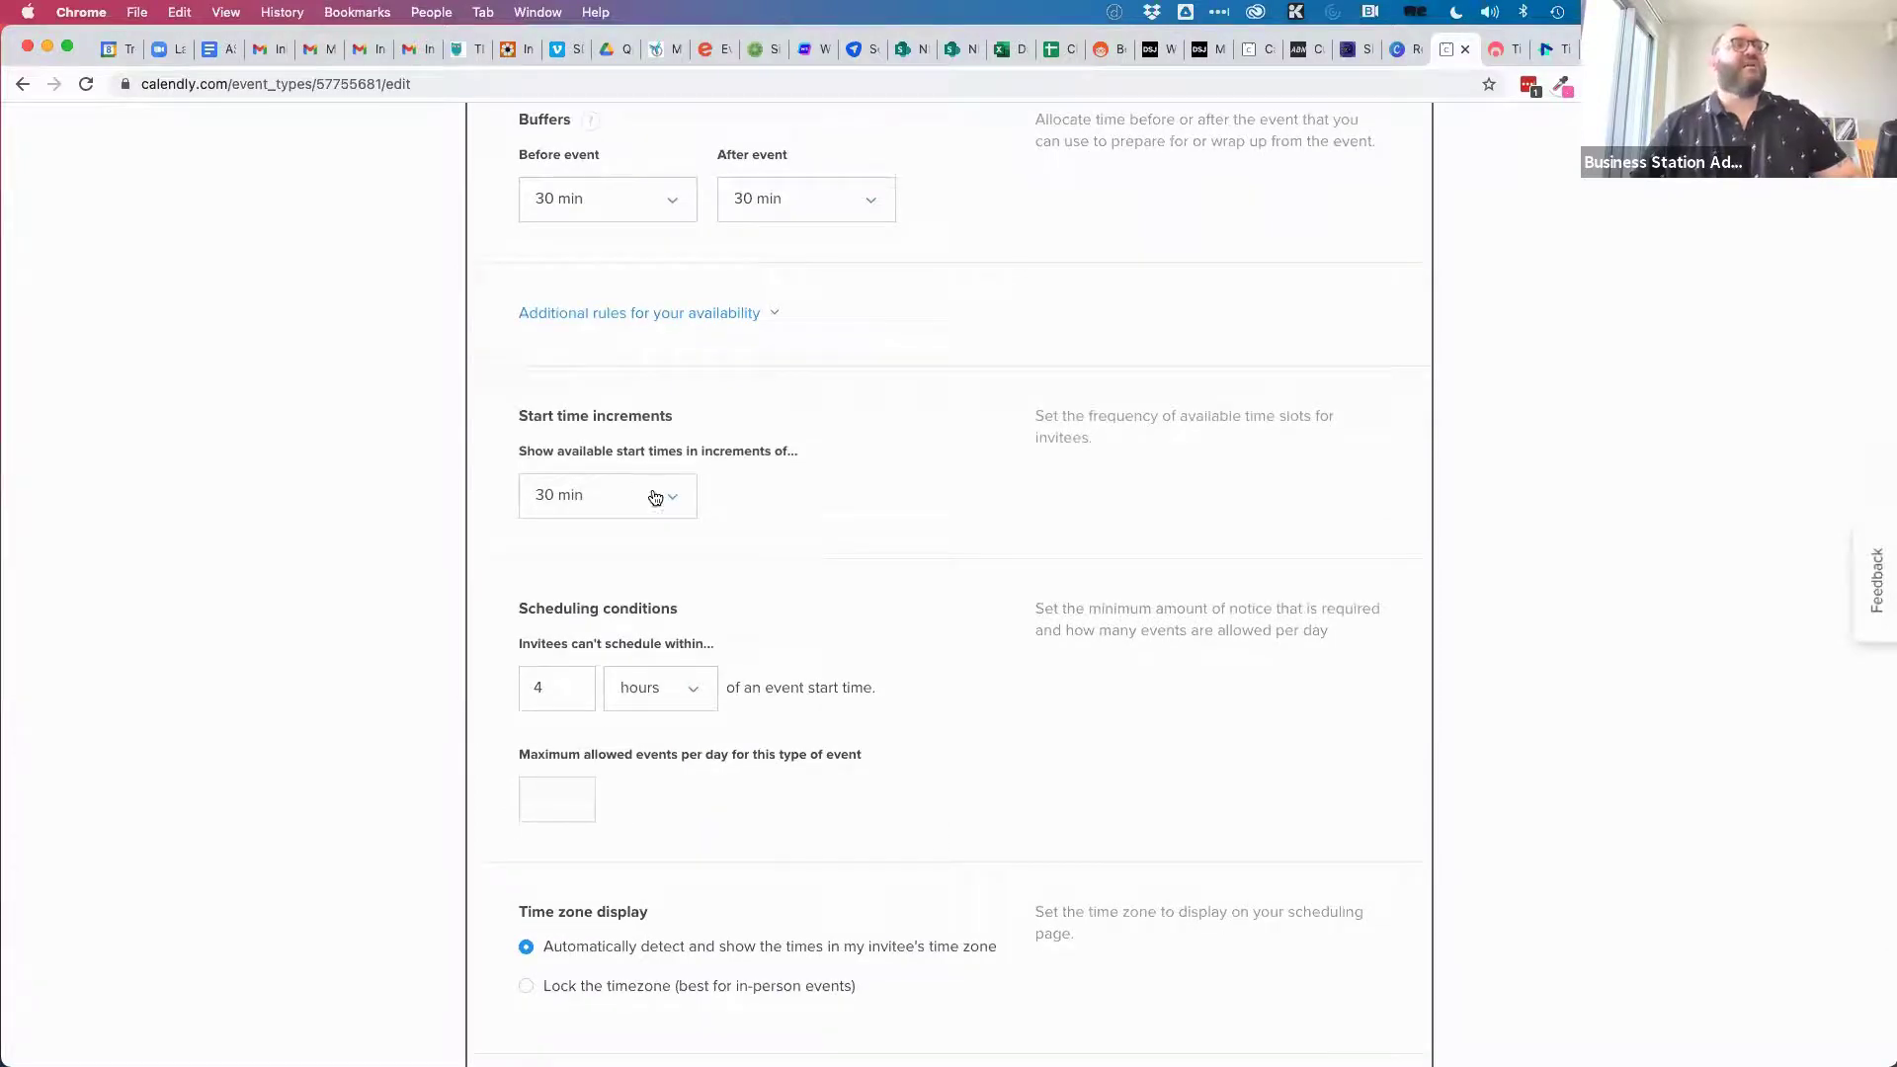
click(657, 494)
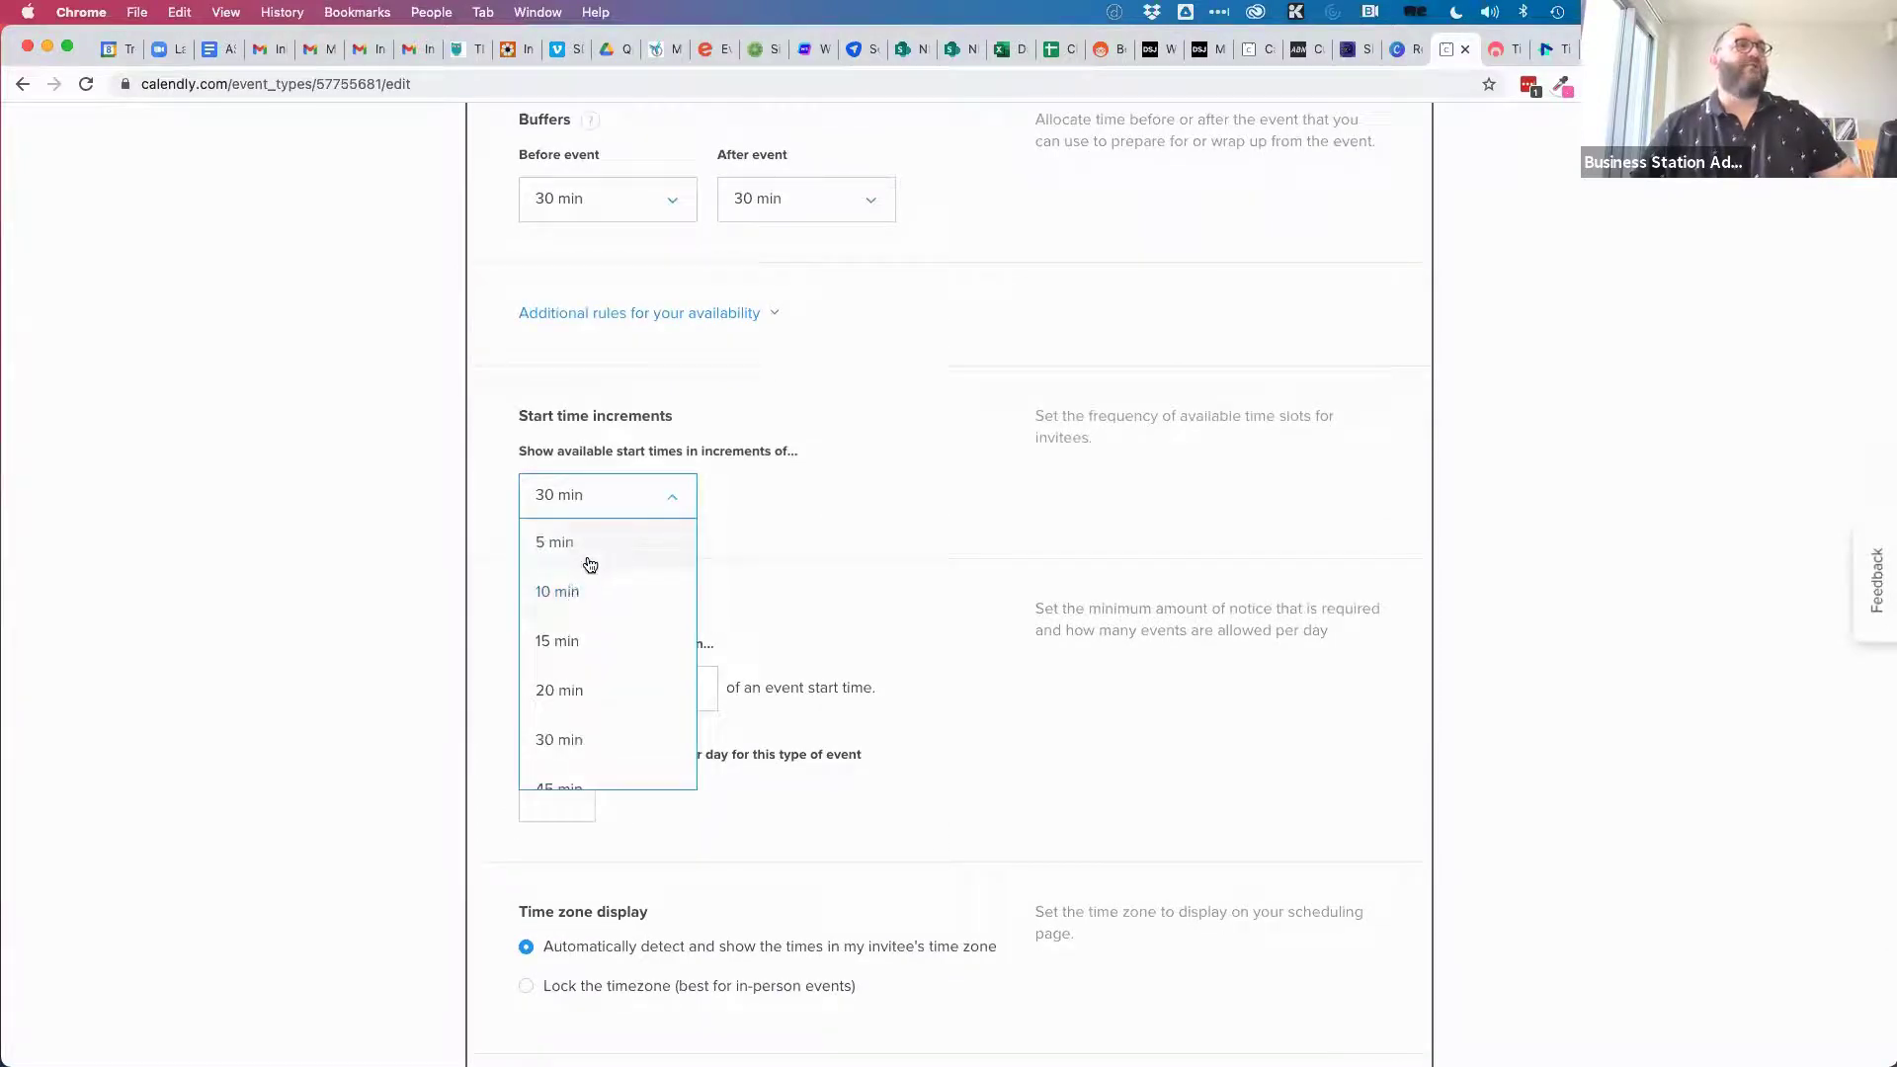
scroll(583, 676, down, 1)
scroll(576, 672, down, 1)
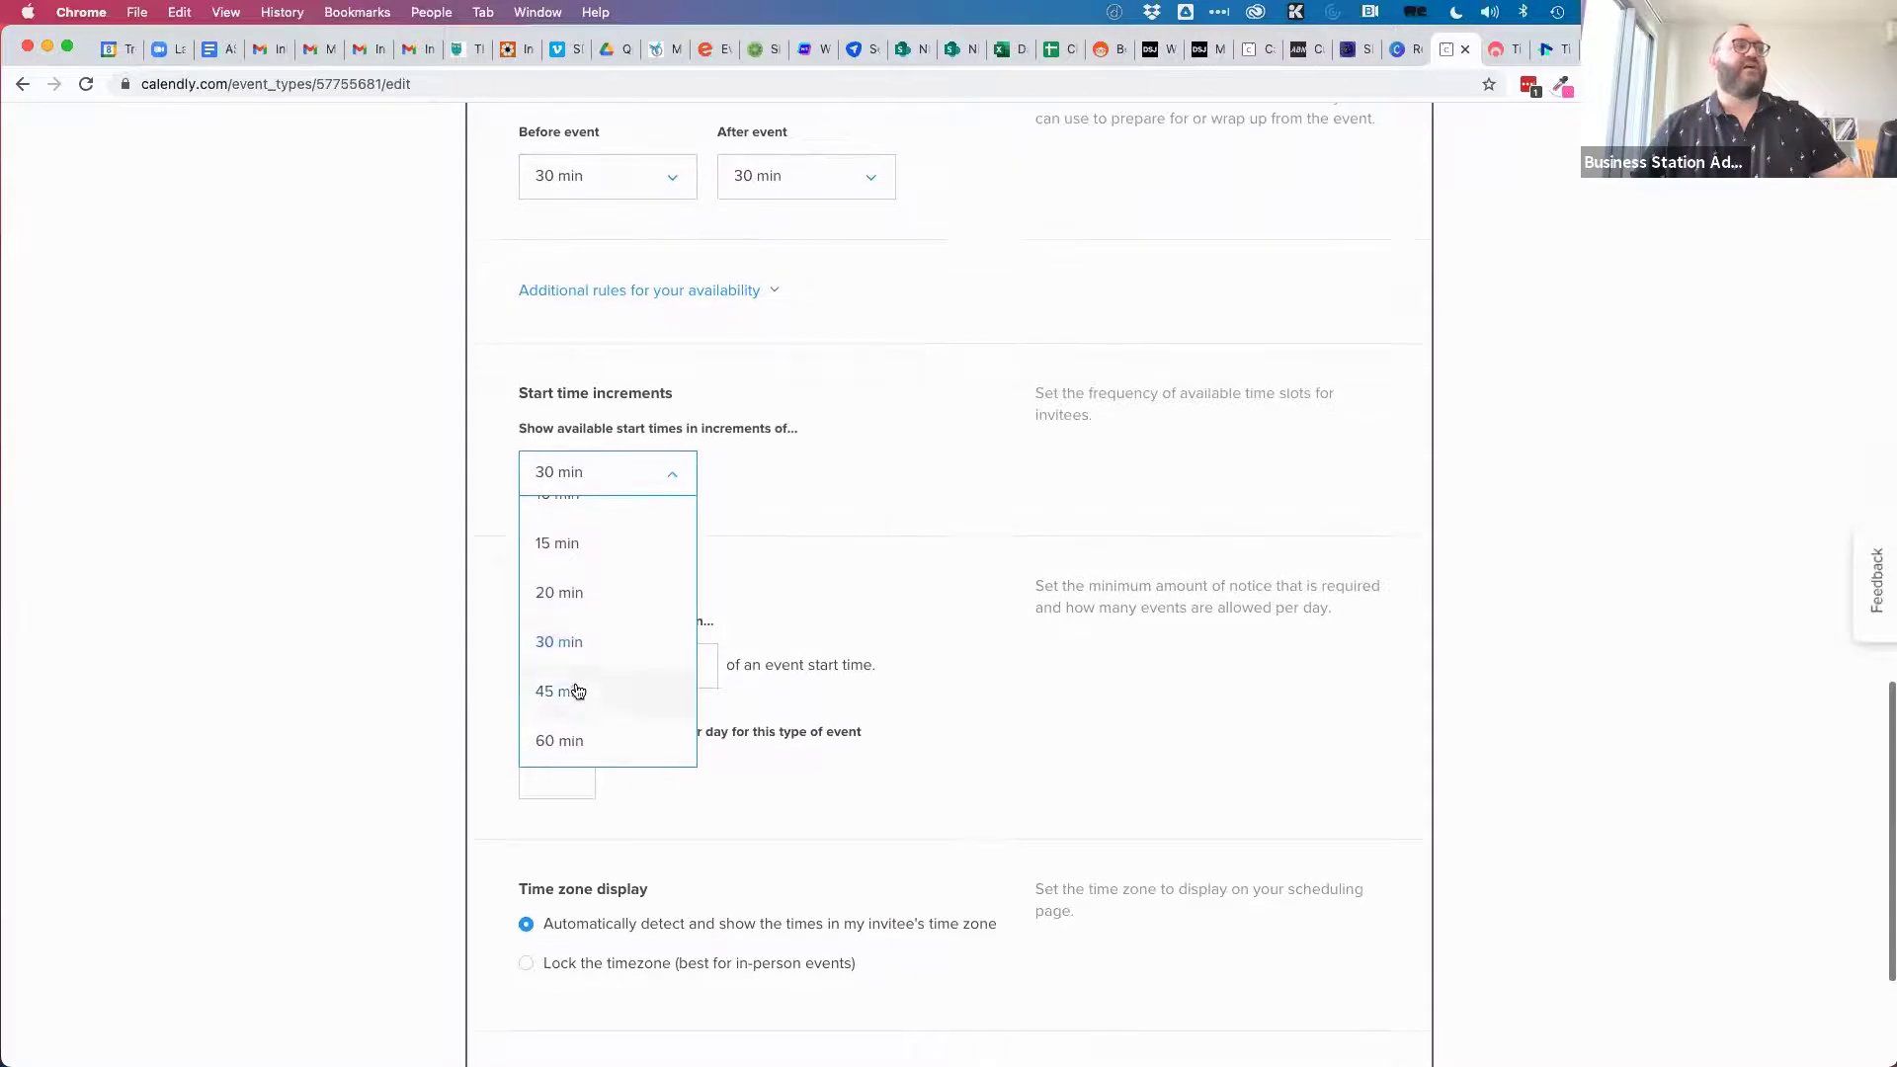
click(569, 743)
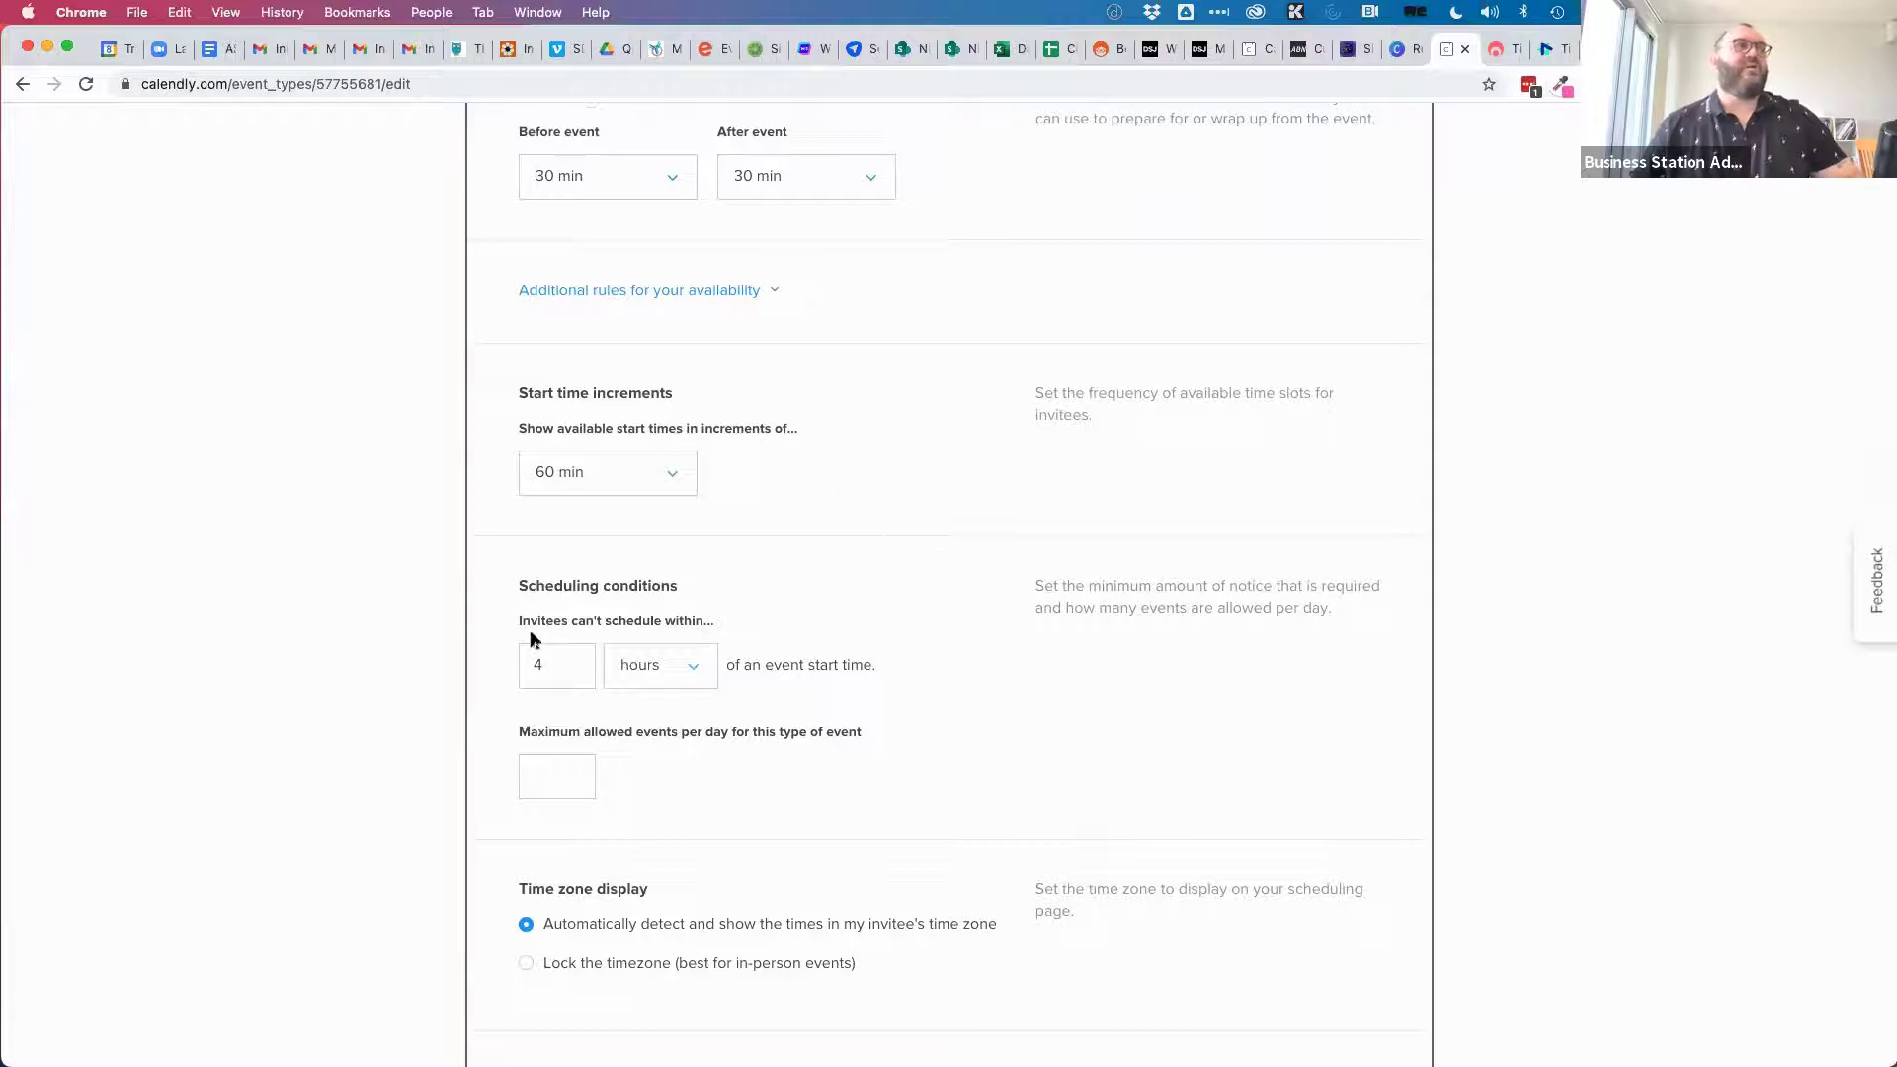
Require 24 hours' minimum notice and limit bookings to 2 events per day.
drag(550, 665, 468, 670)
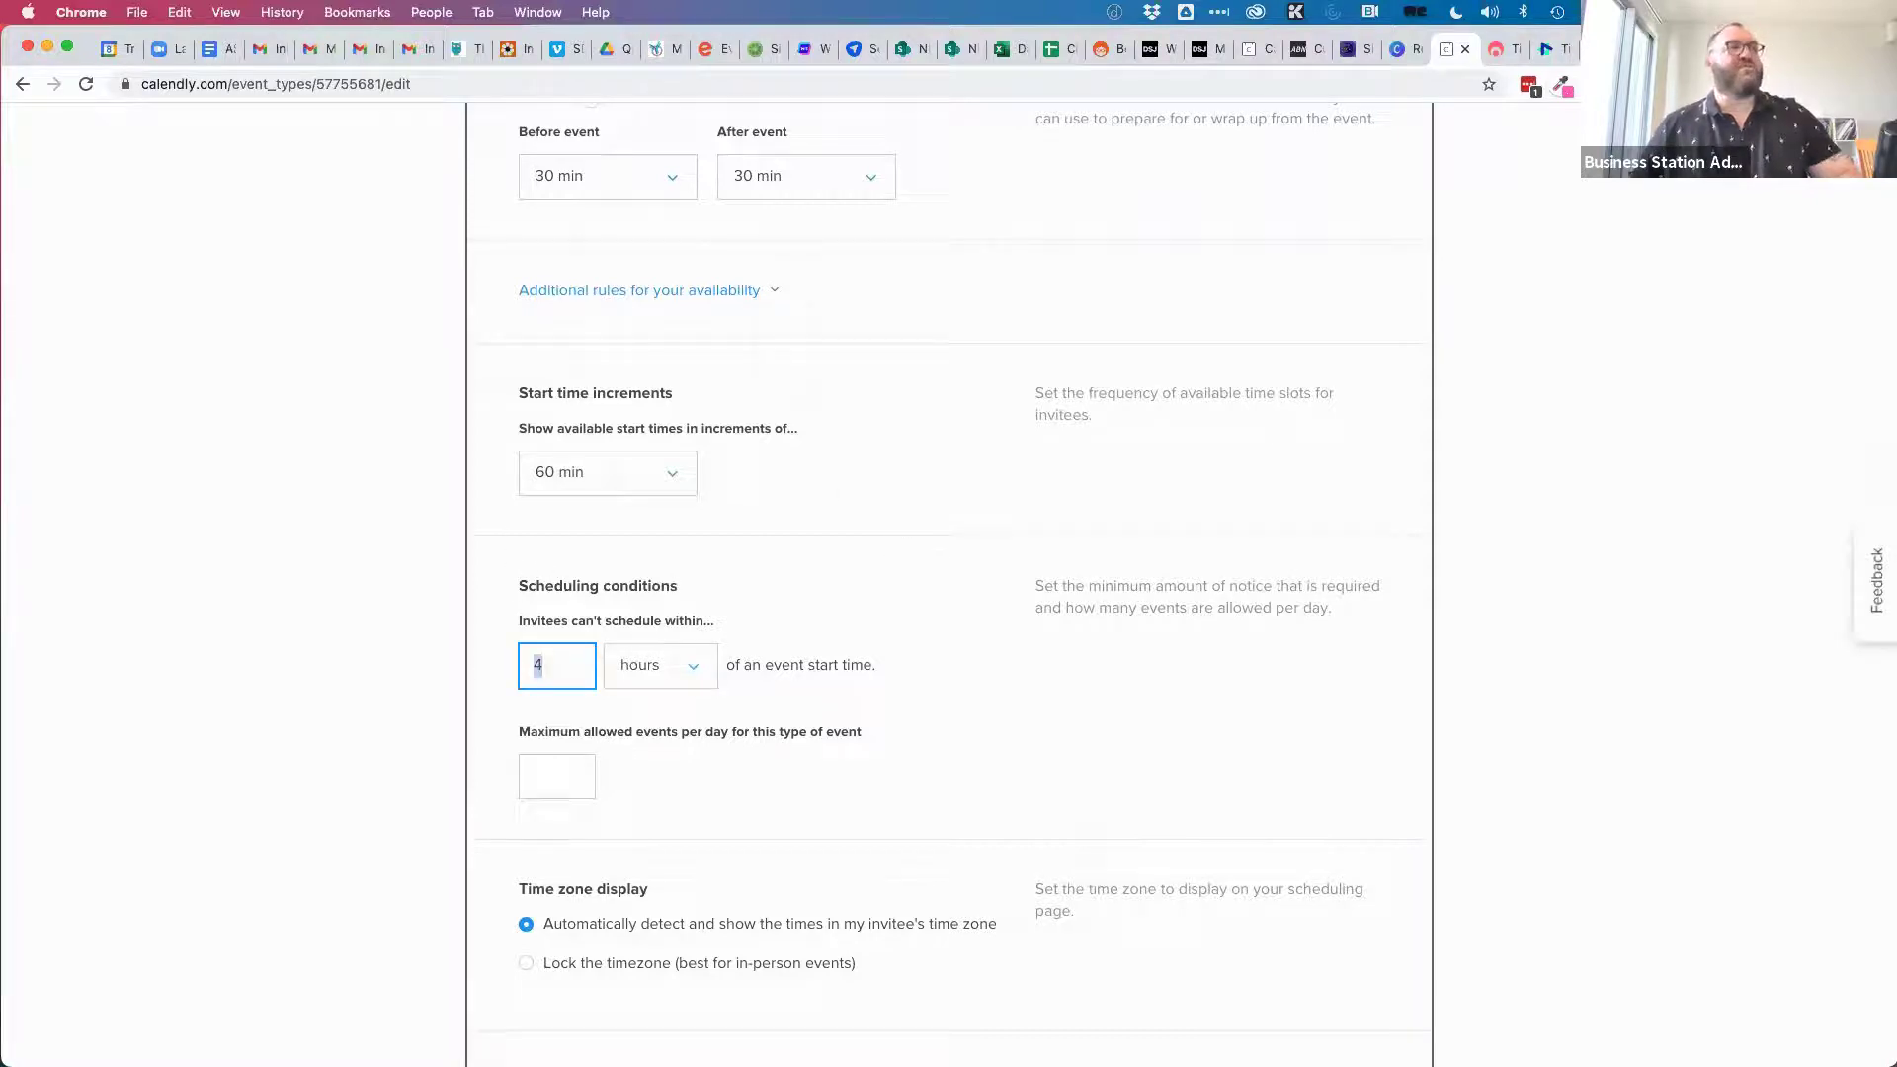
click(868, 588)
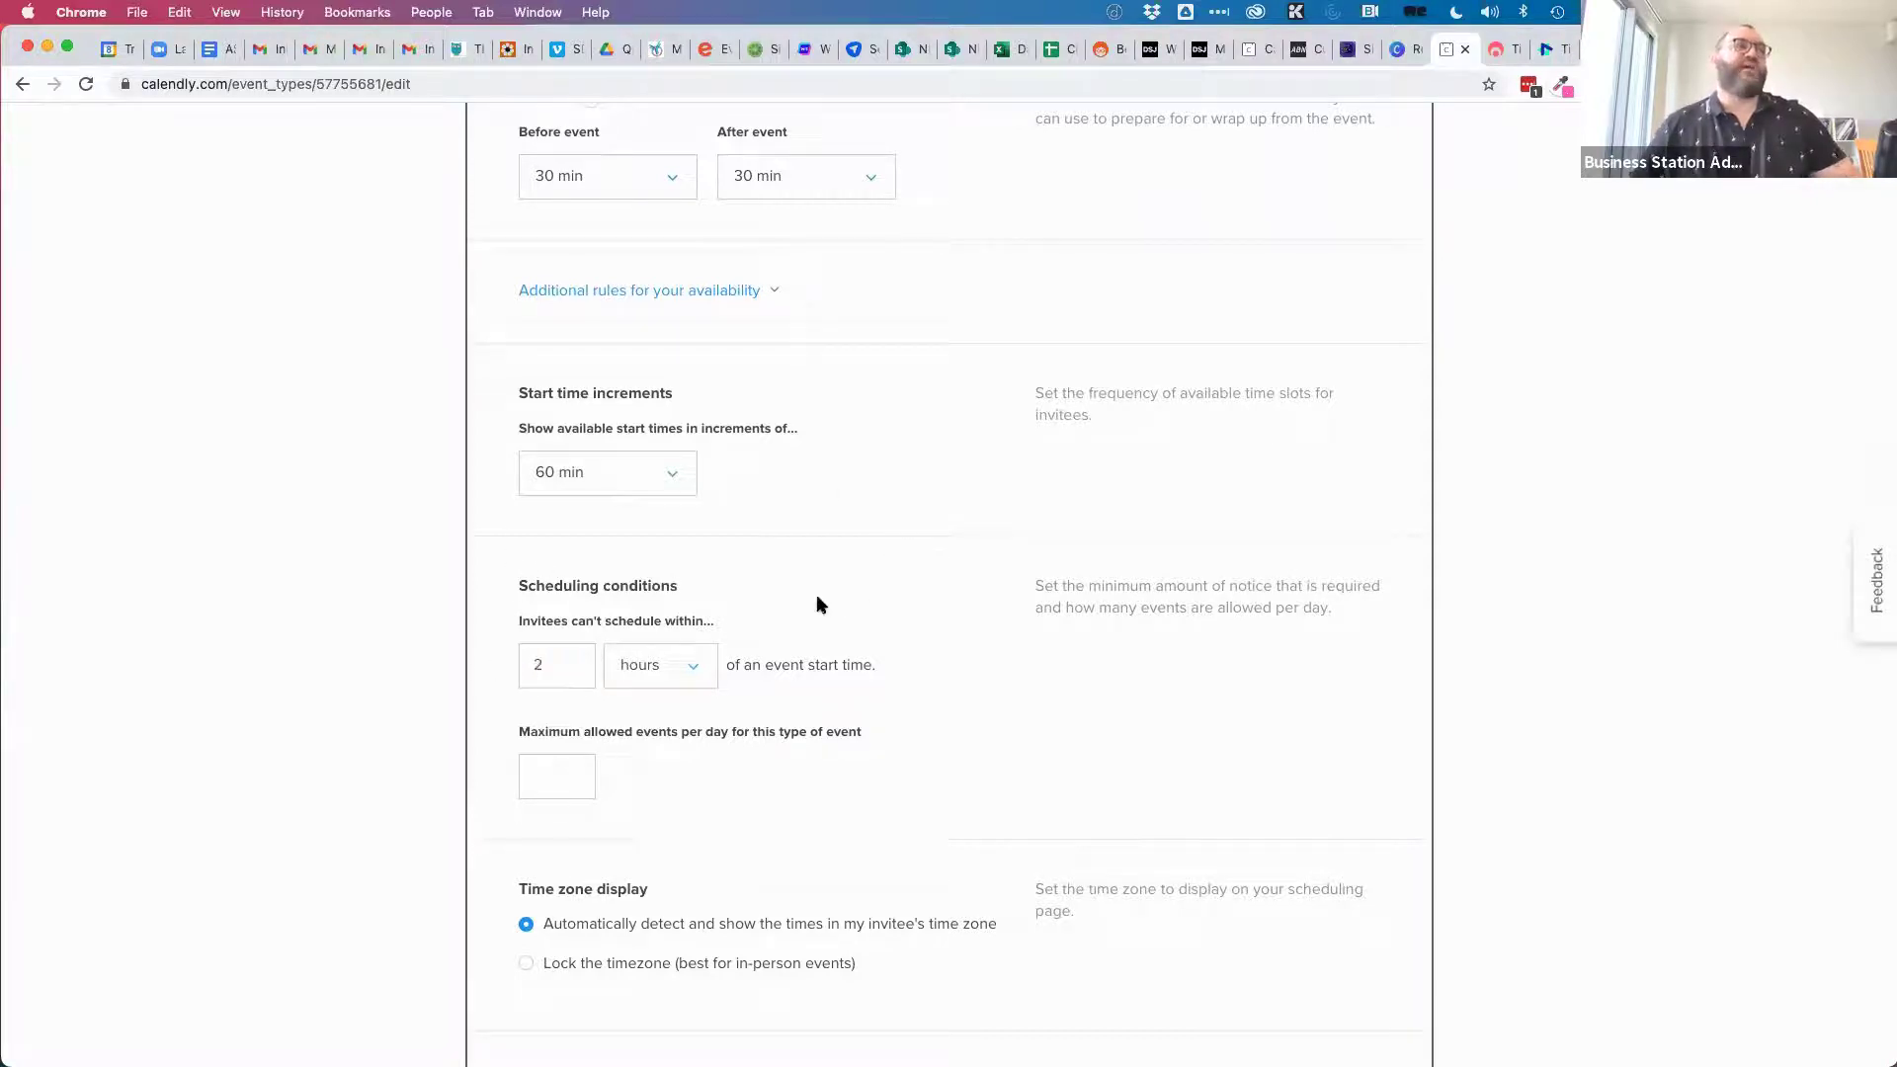
click(554, 662)
text(4)
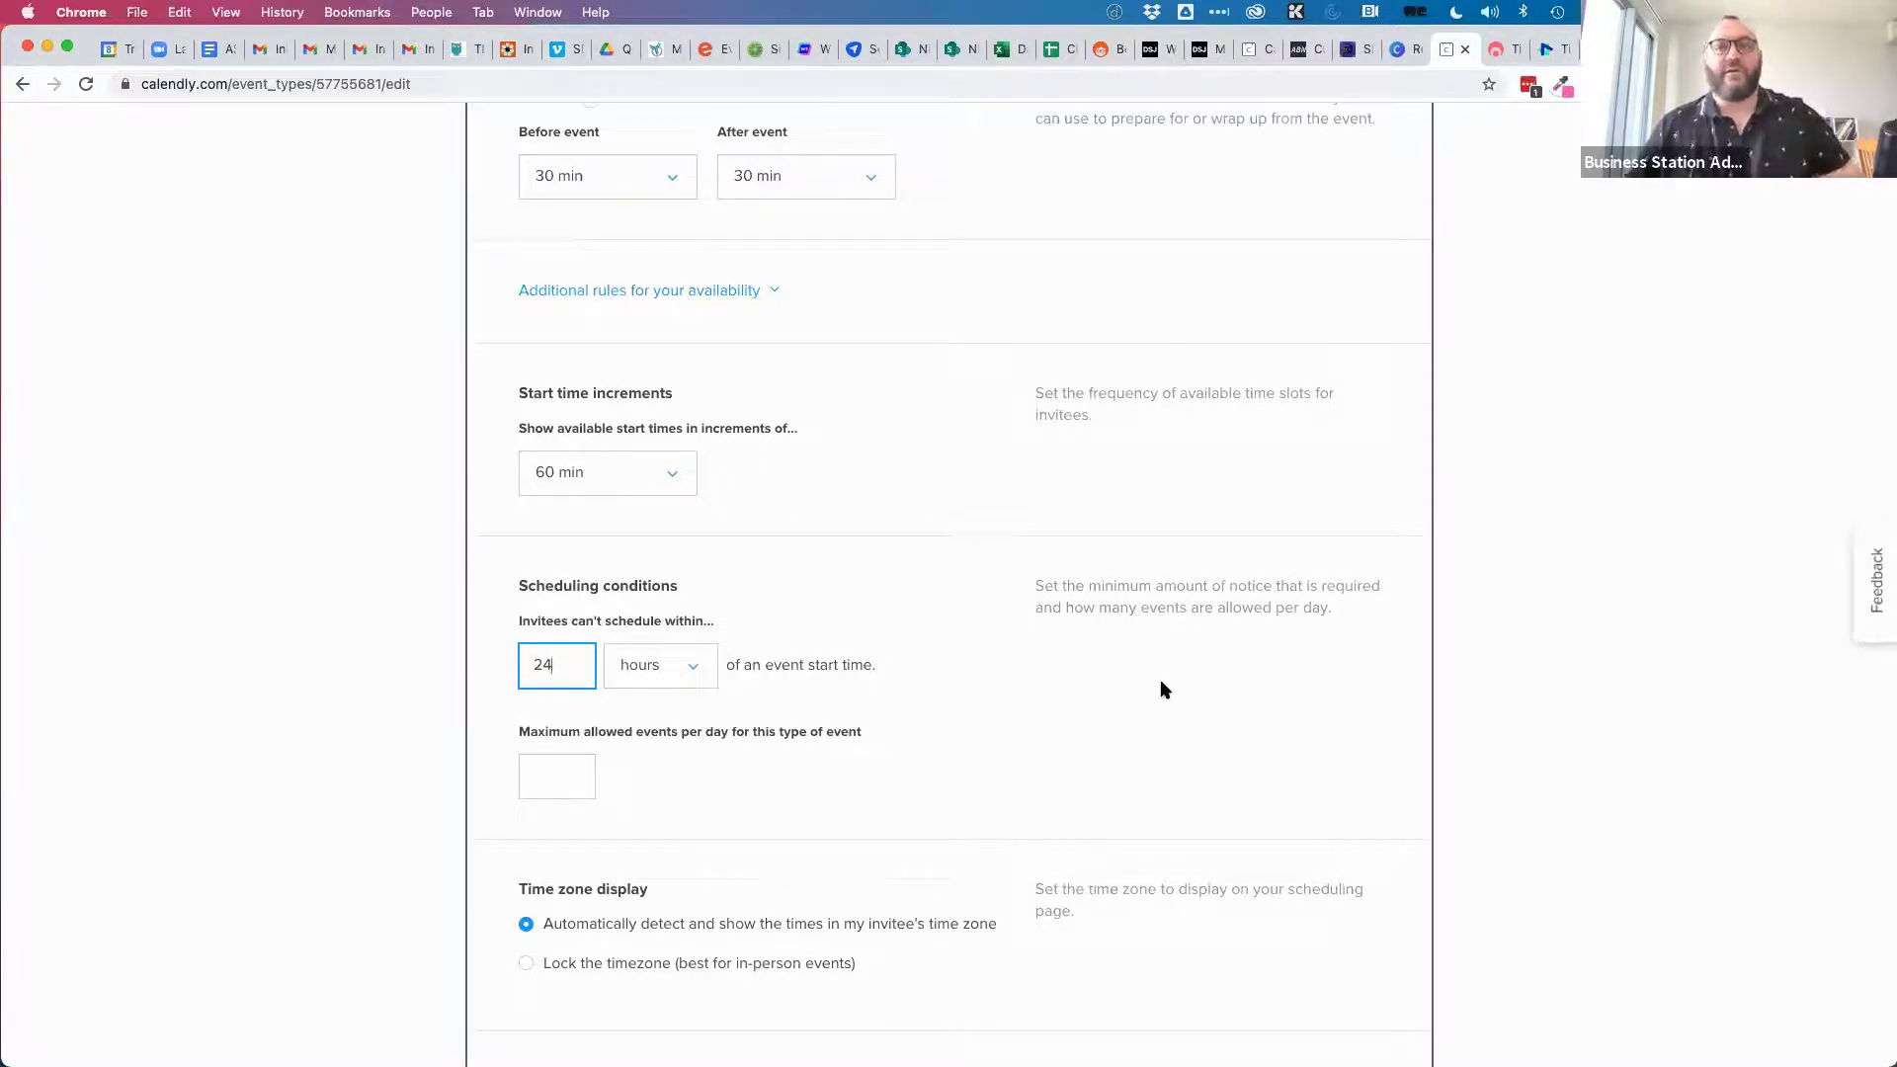
click(569, 782)
text(2)
click(729, 778)
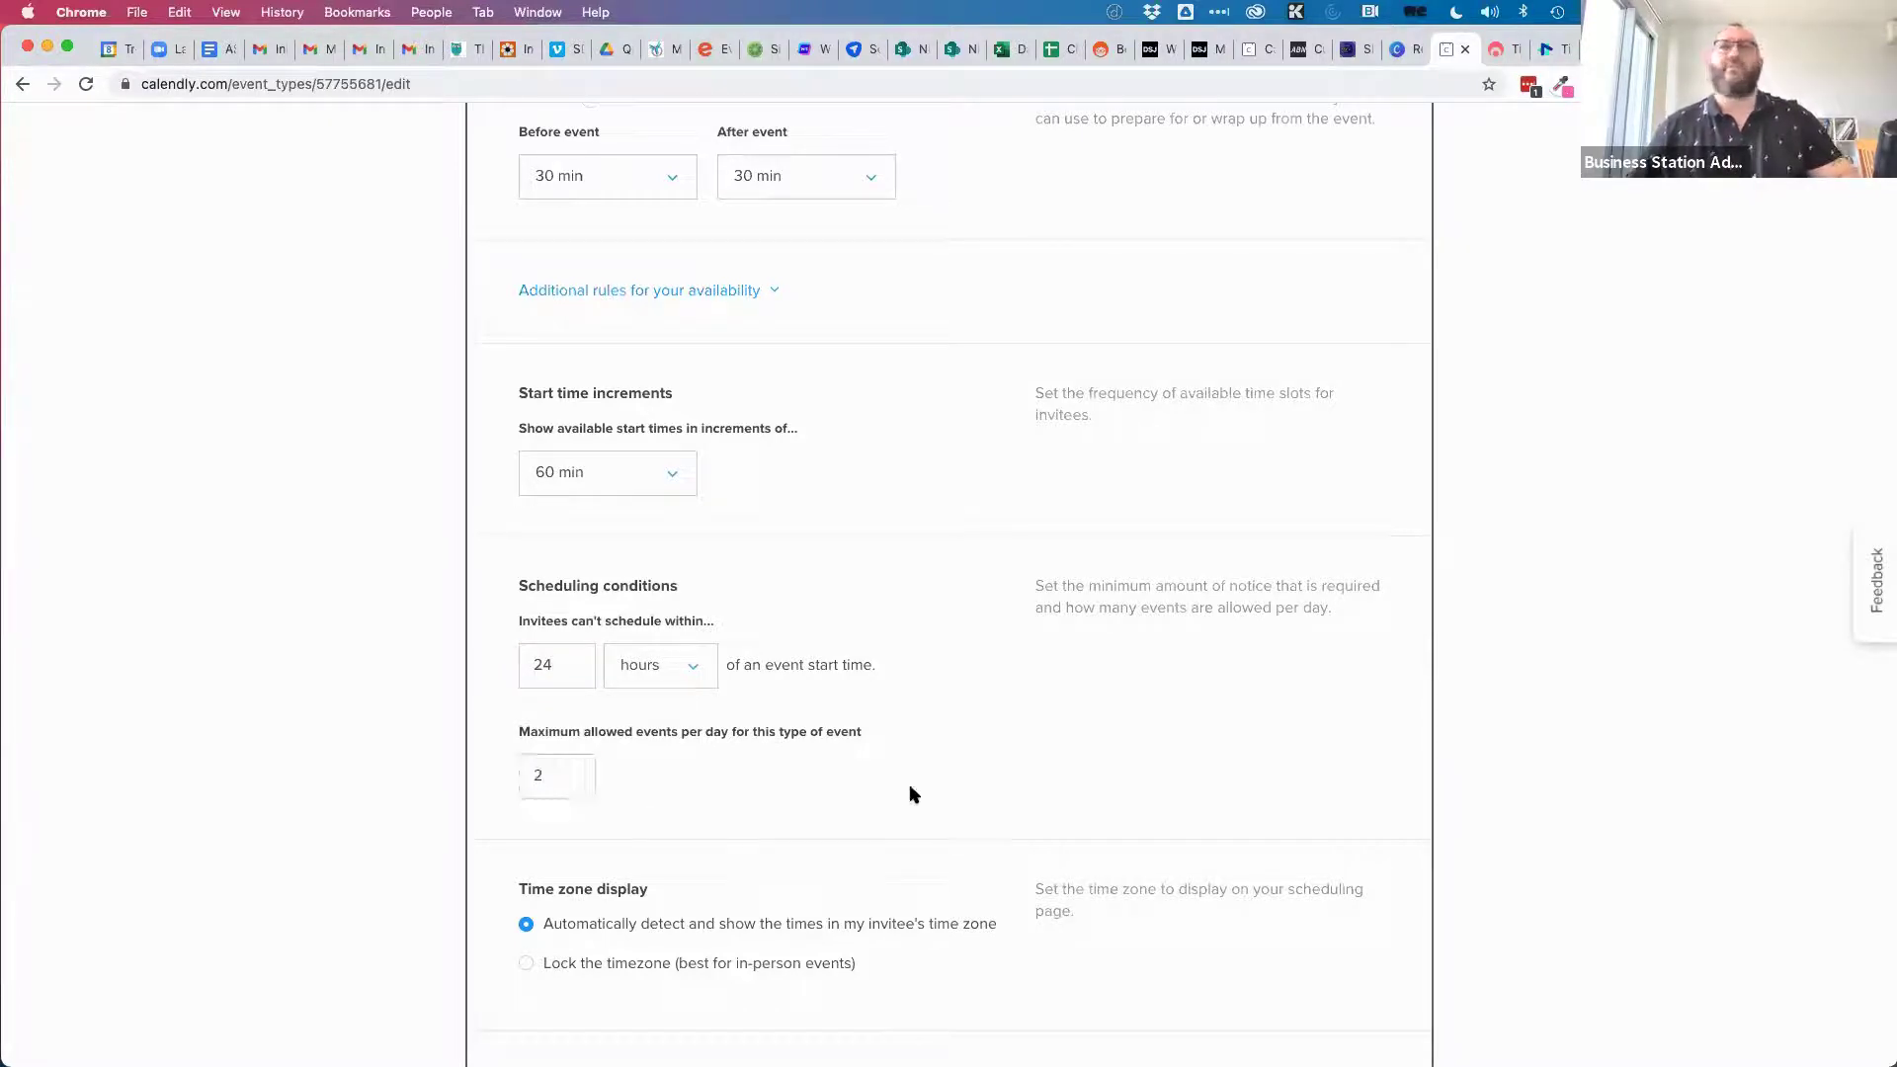
Make the 30 minute consultation a secret event.
scroll(911, 793, down, 5)
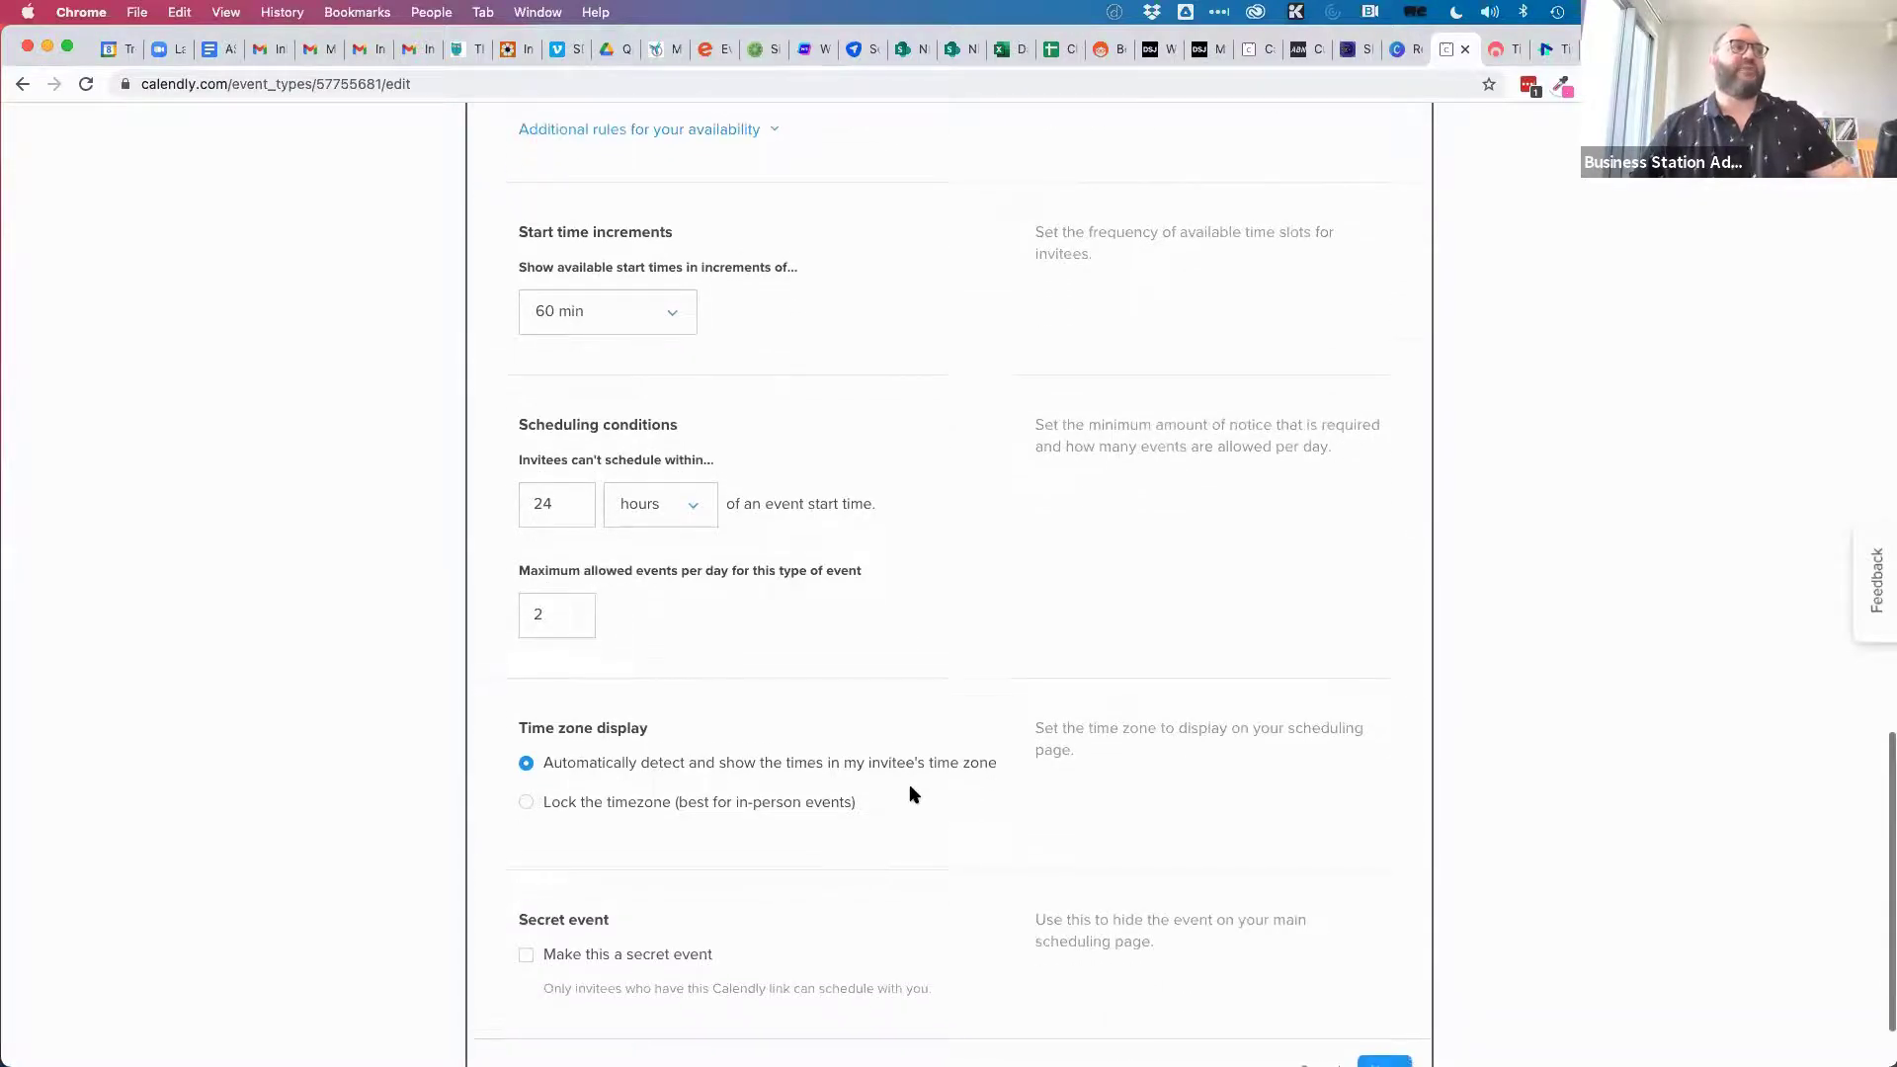
scroll(909, 794, down, 1)
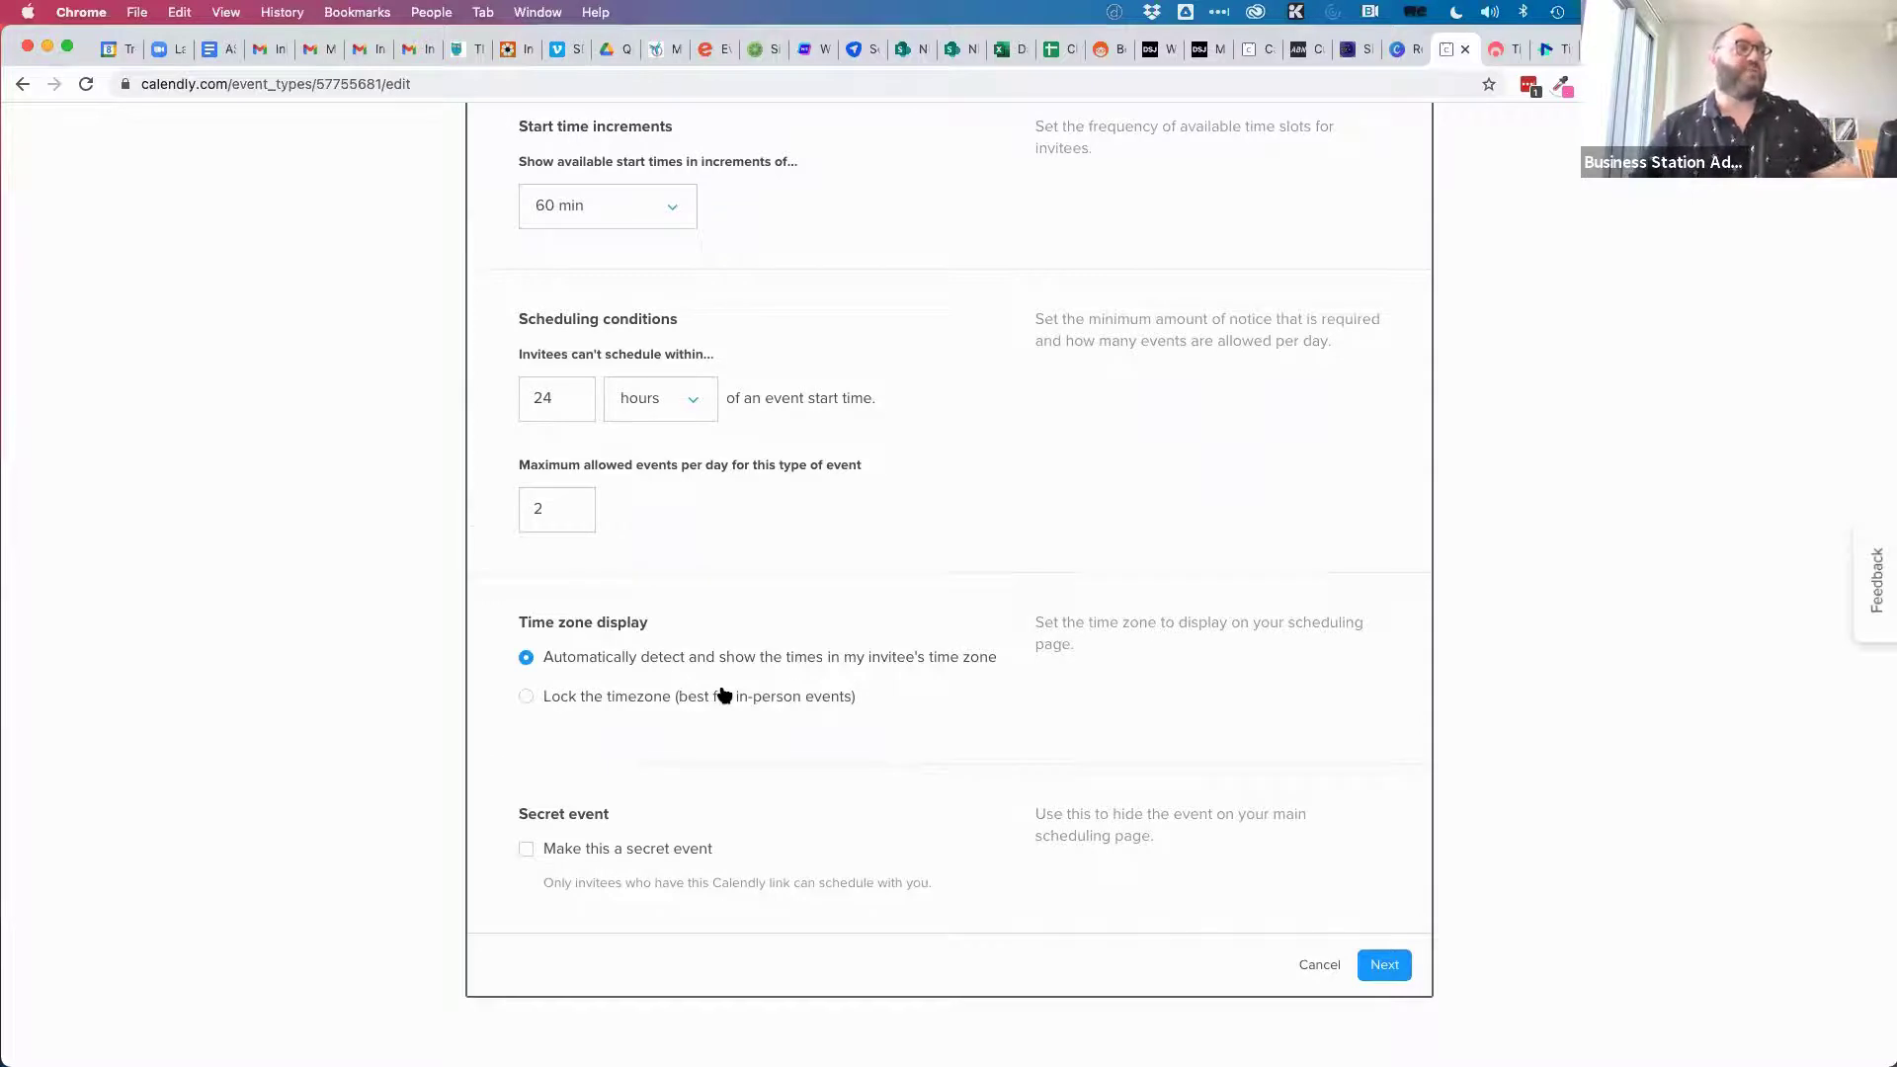
click(526, 850)
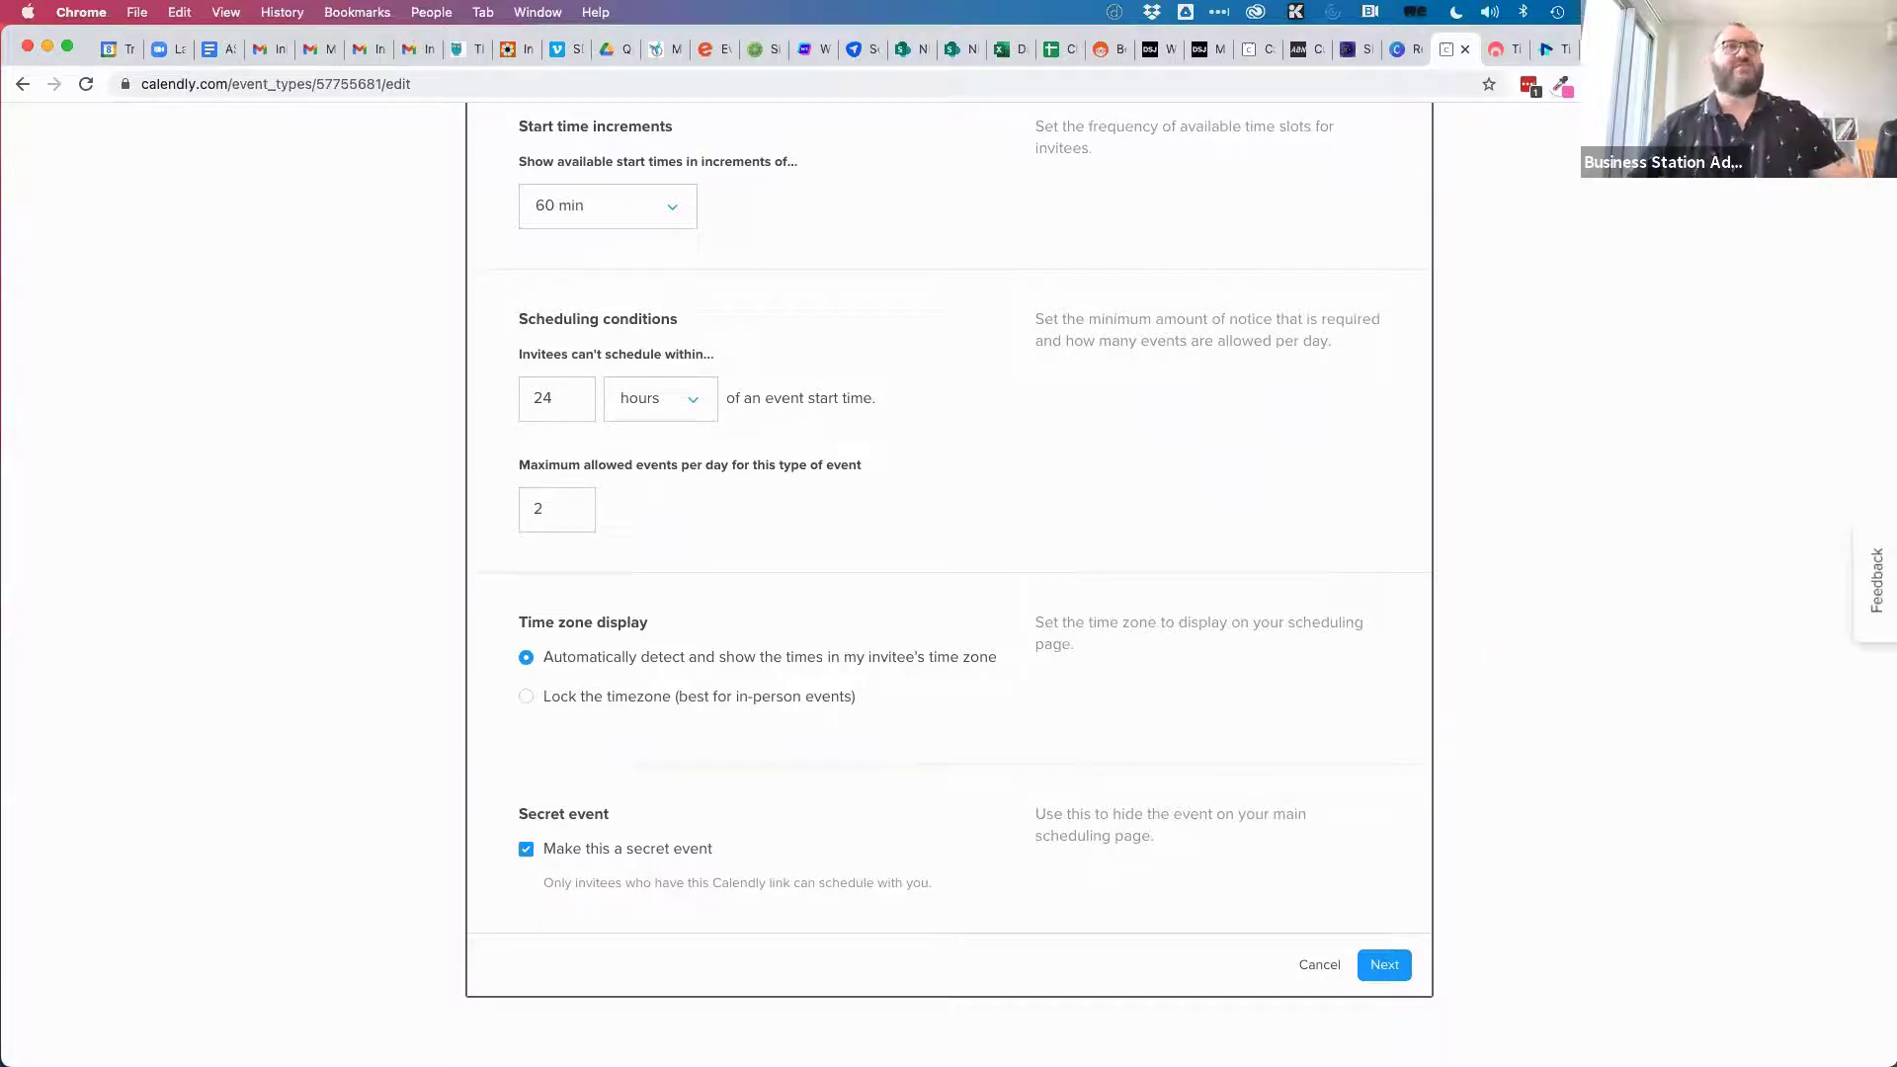
key(super+t)
text(calednly)
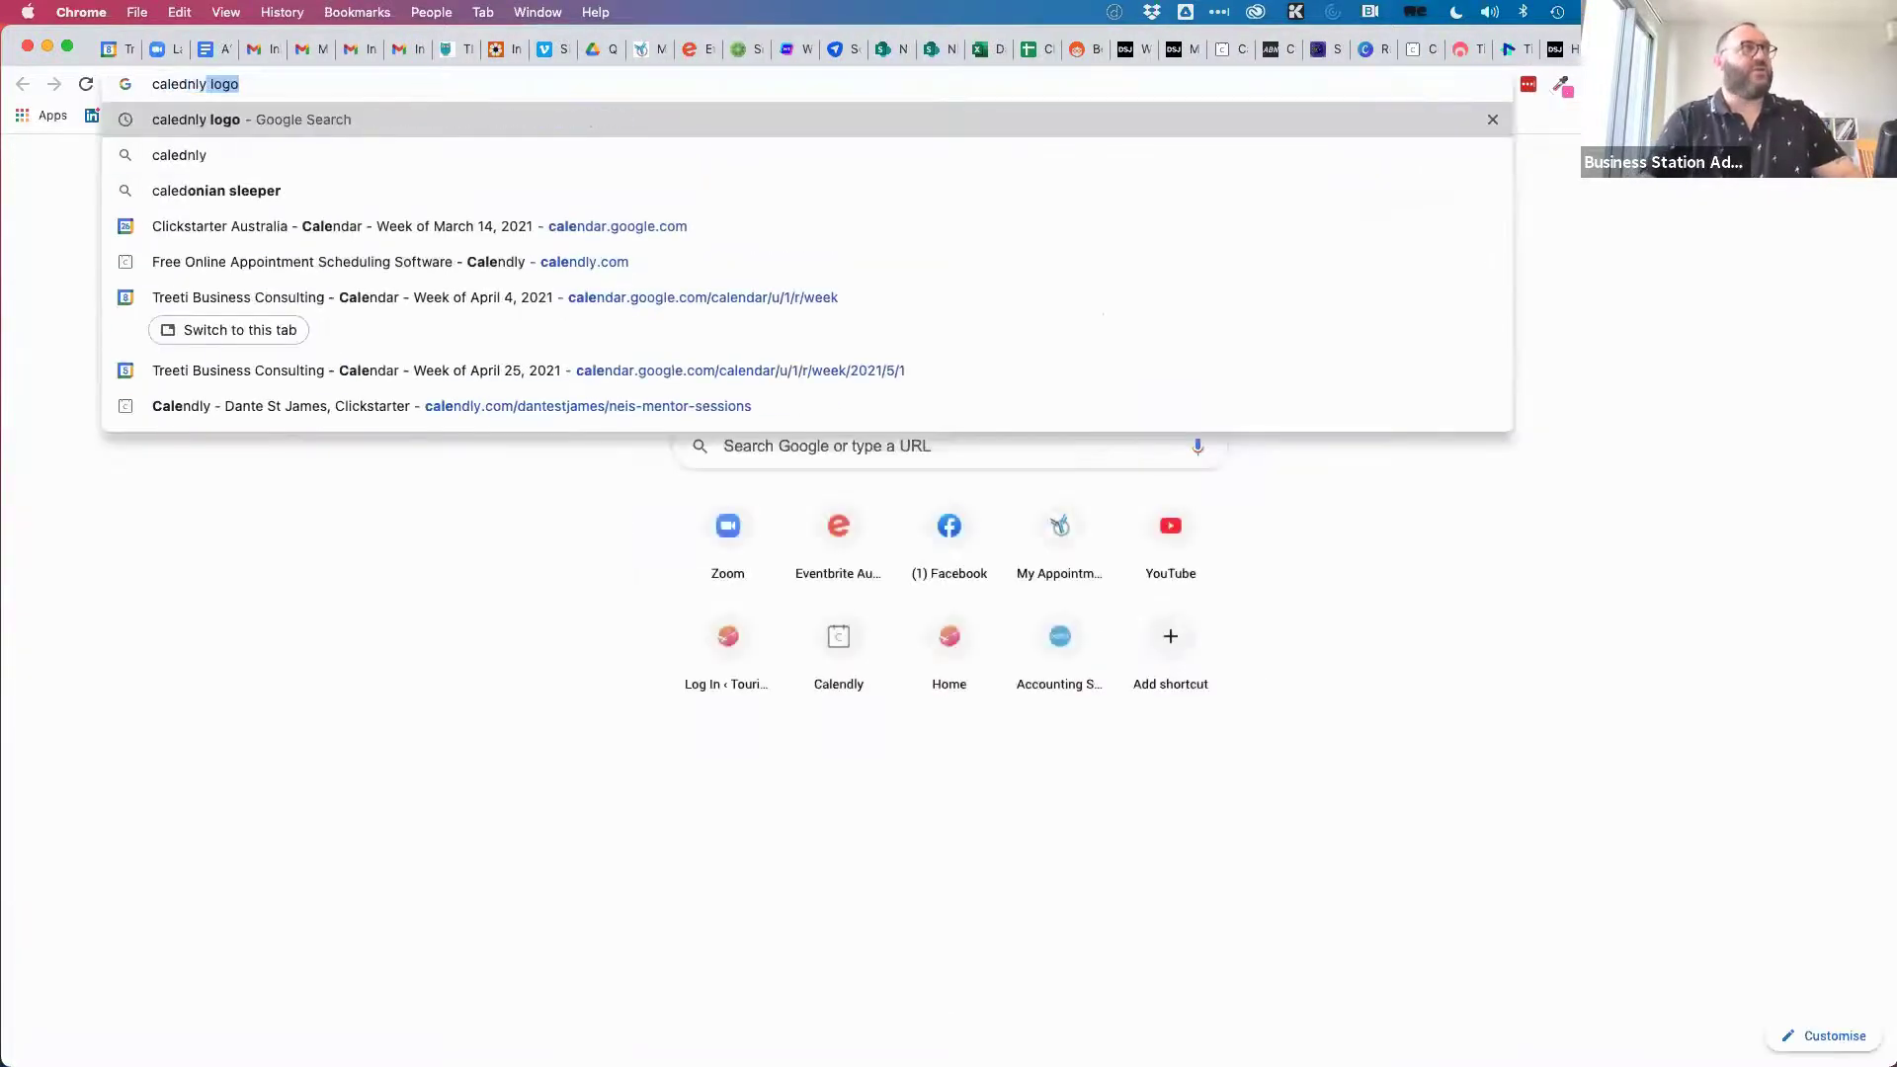
key(BackSpace)
key(BackSpace)
key(BackSpace)
key(BackSpace)
text(e)
key(BackSpace)
text(n)
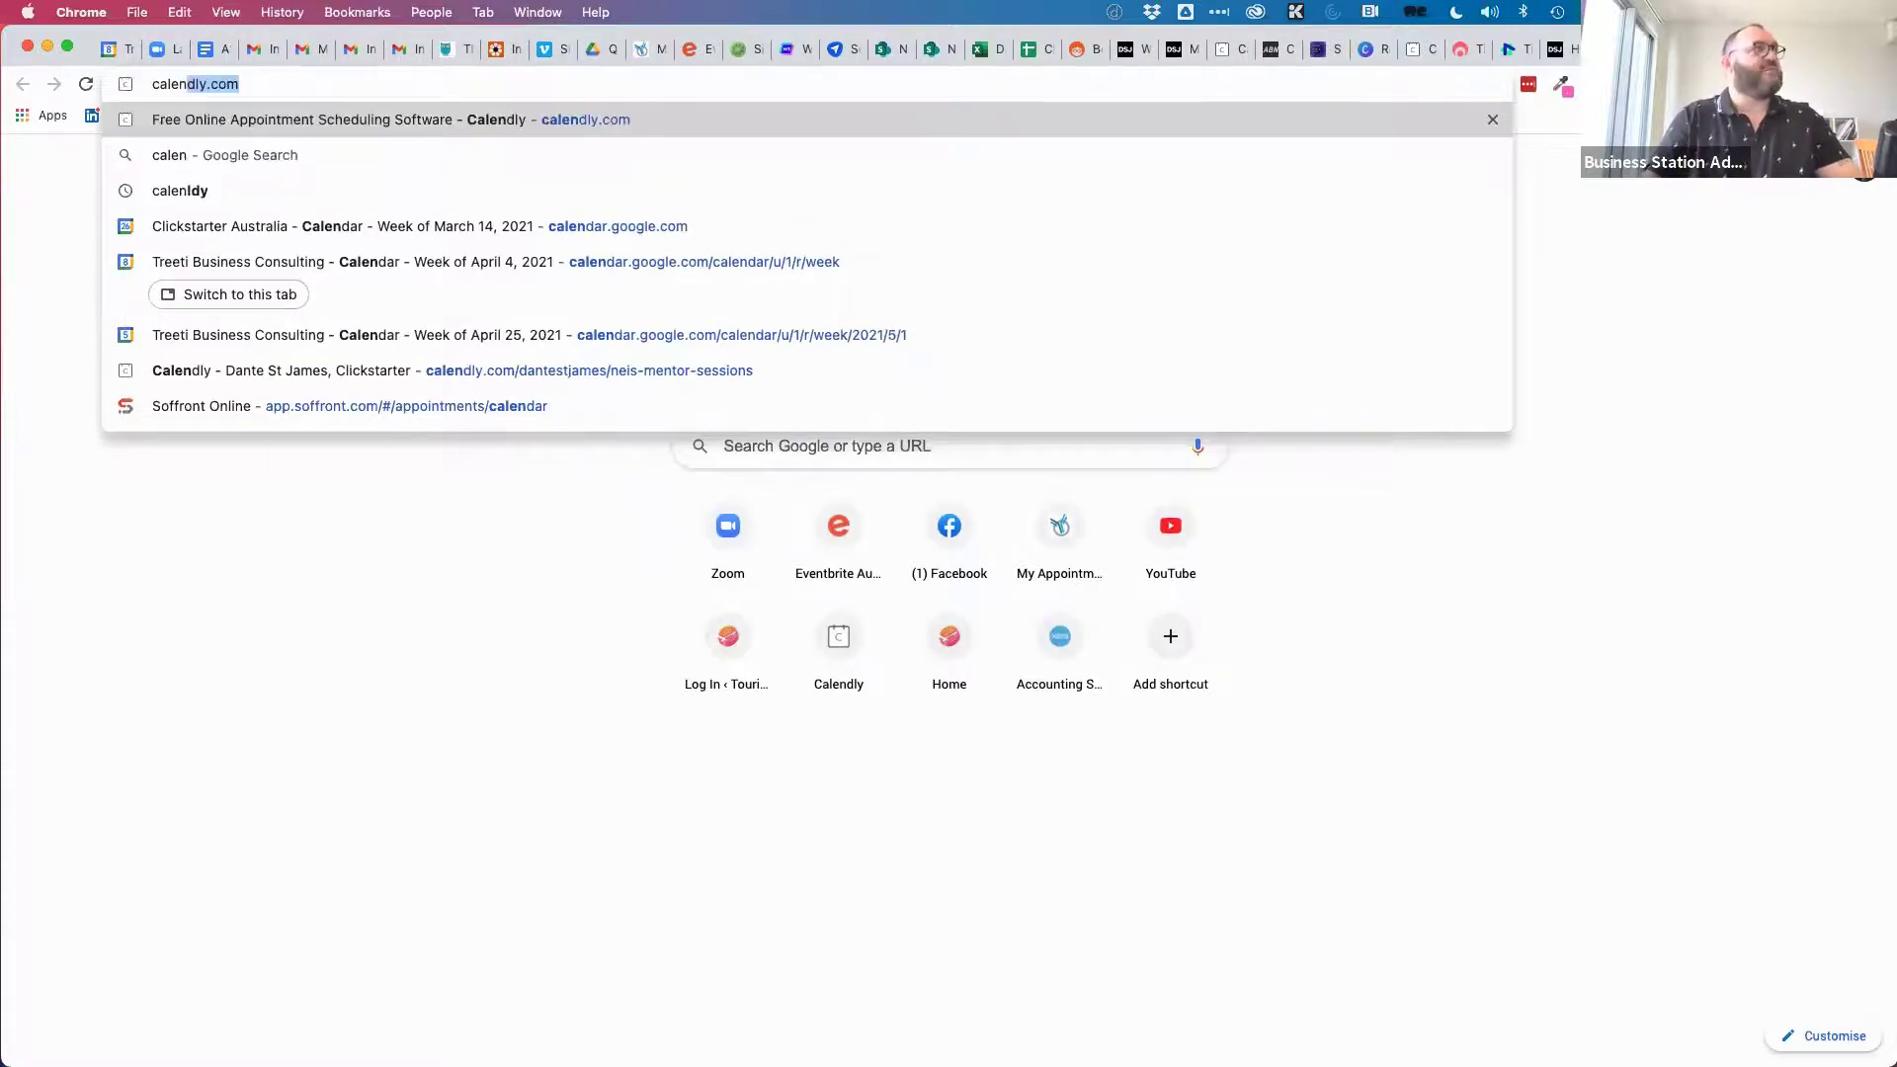
text(dly)
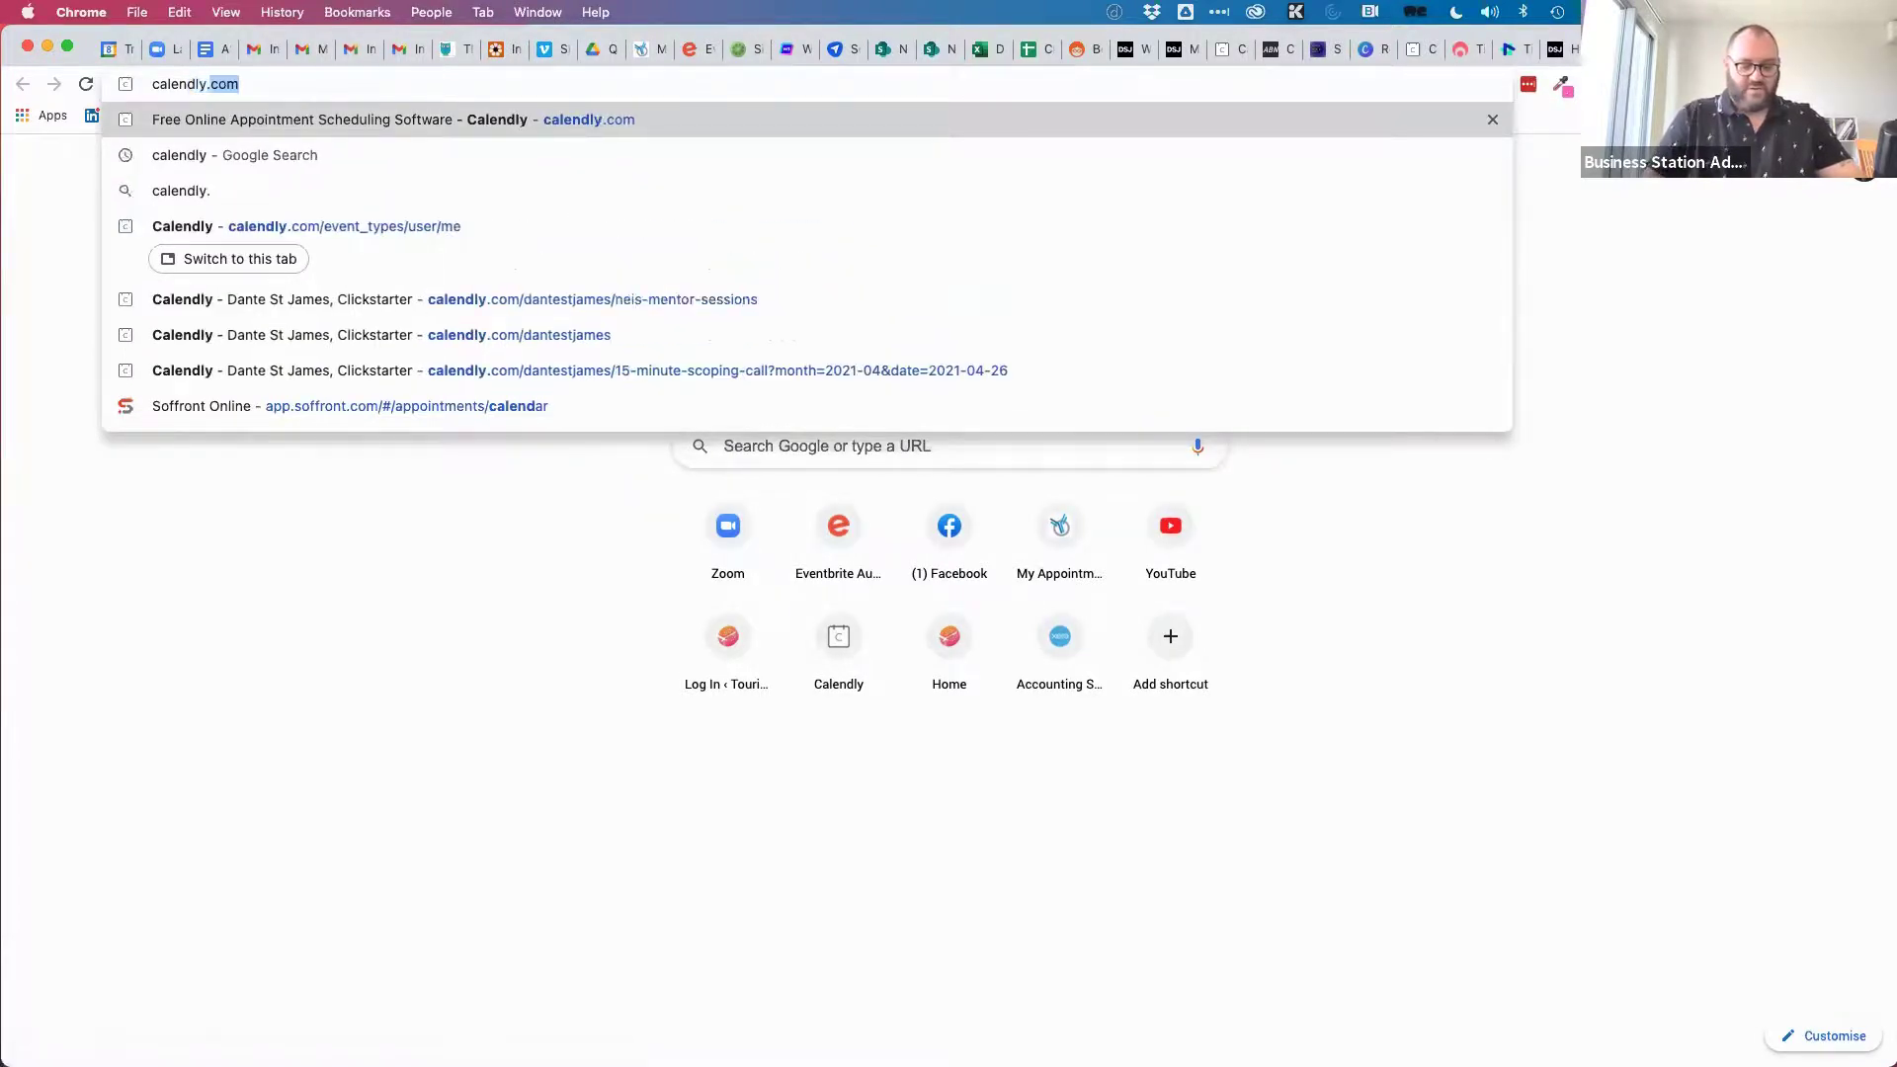
text(.com/dante)
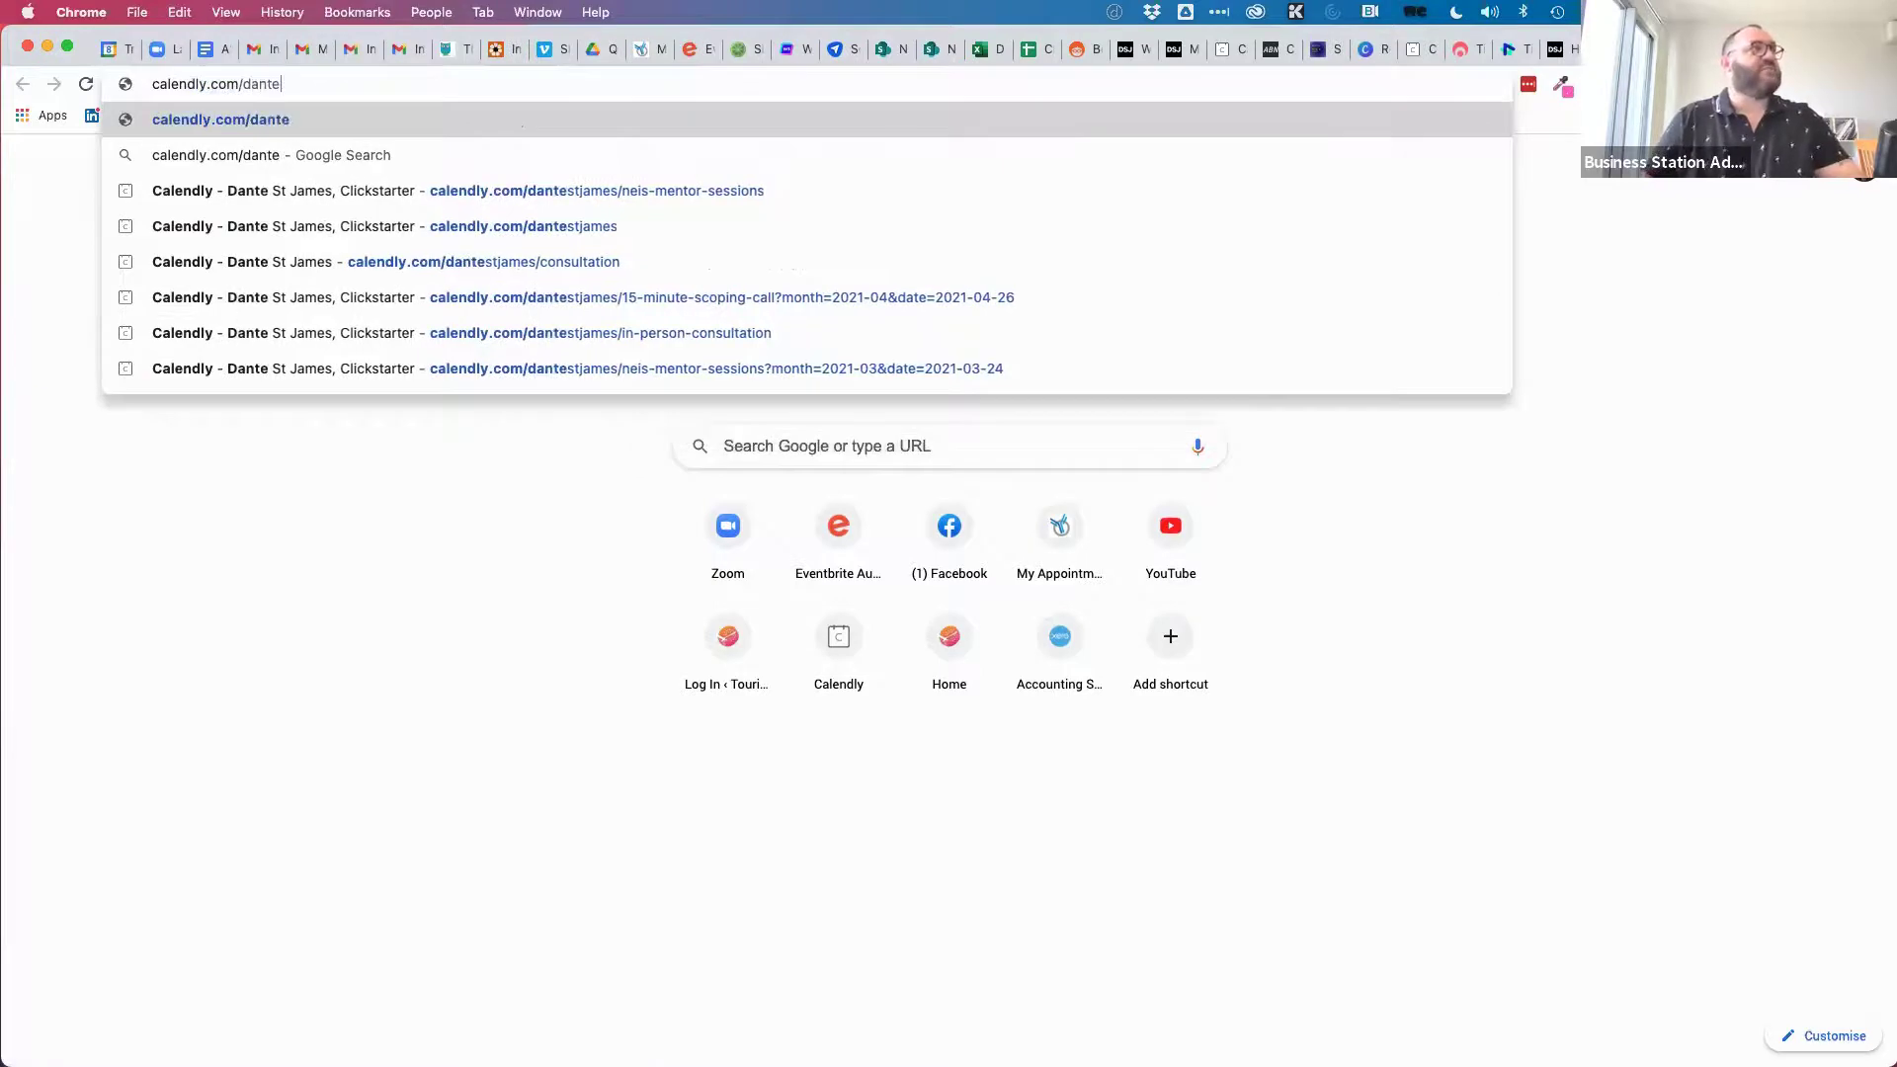
key(Down)
key(Down)
key(Down)
key(Return)
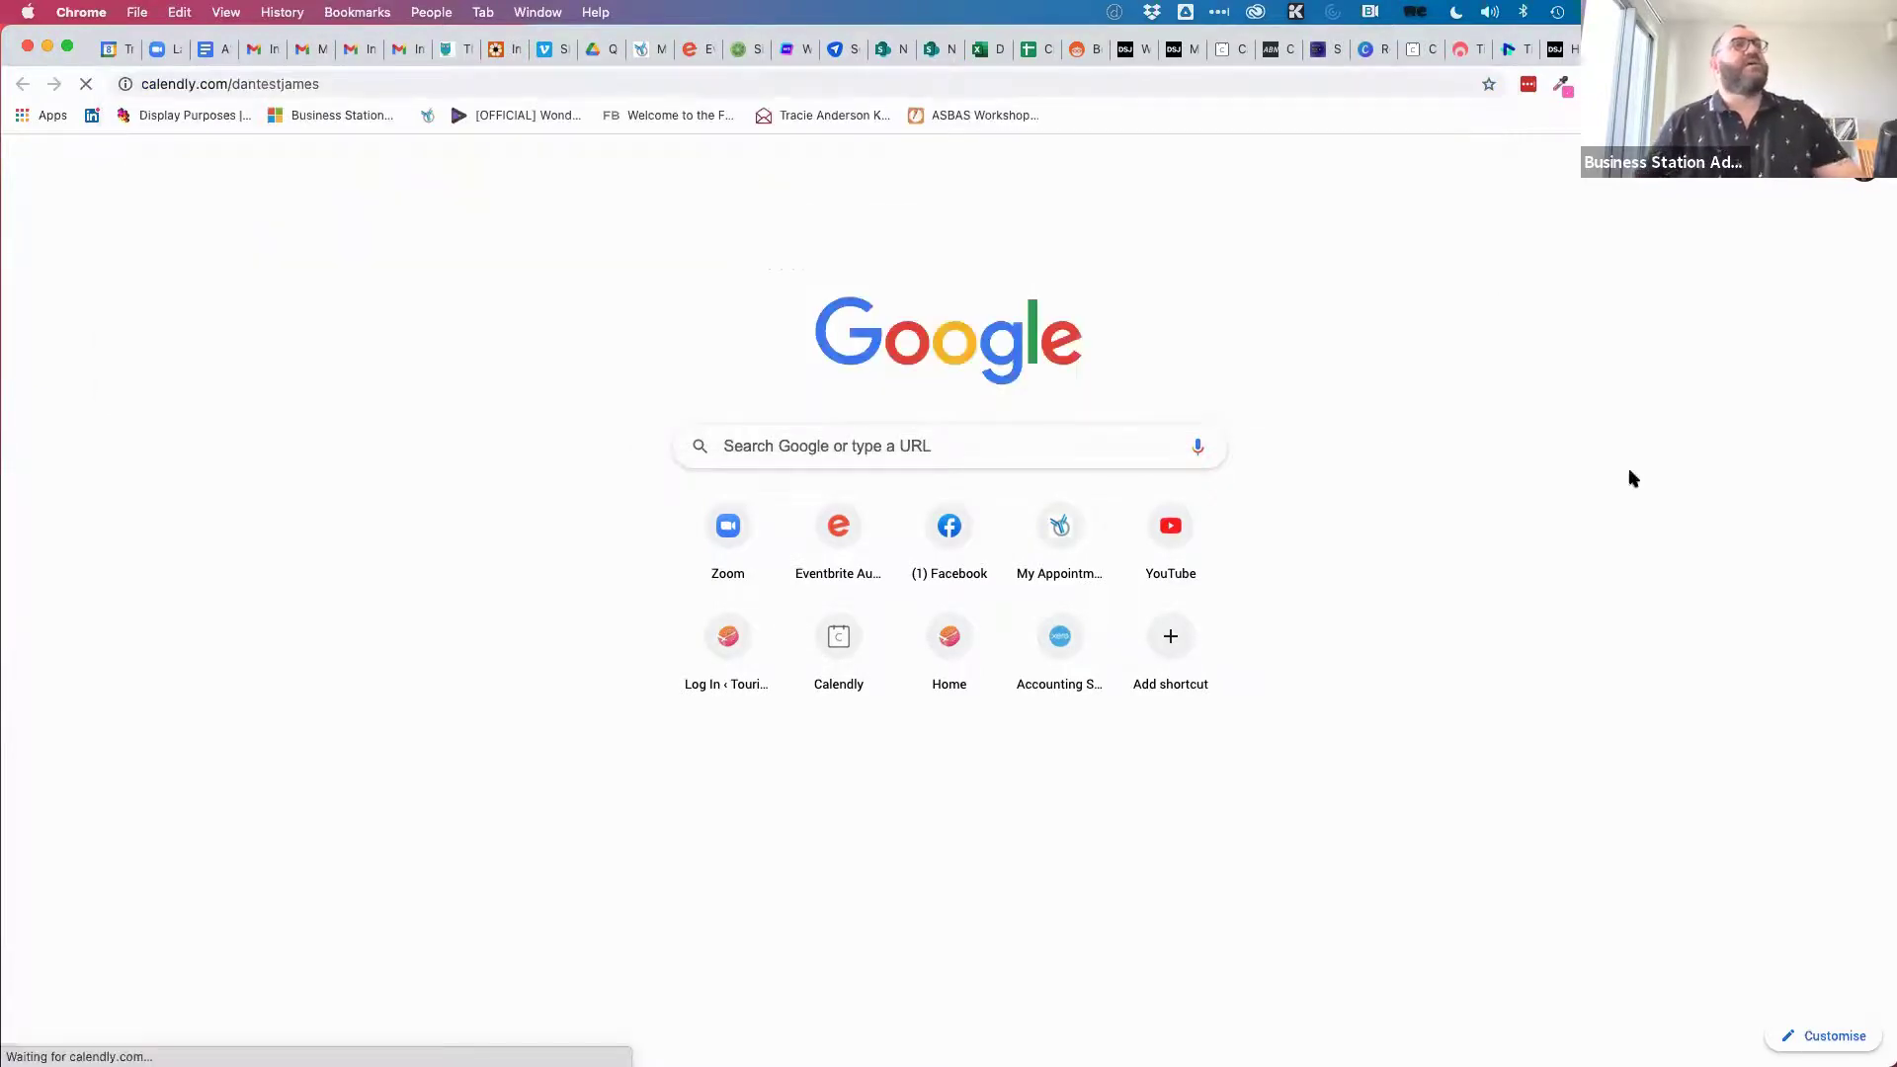
scroll(1536, 657, down, 1)
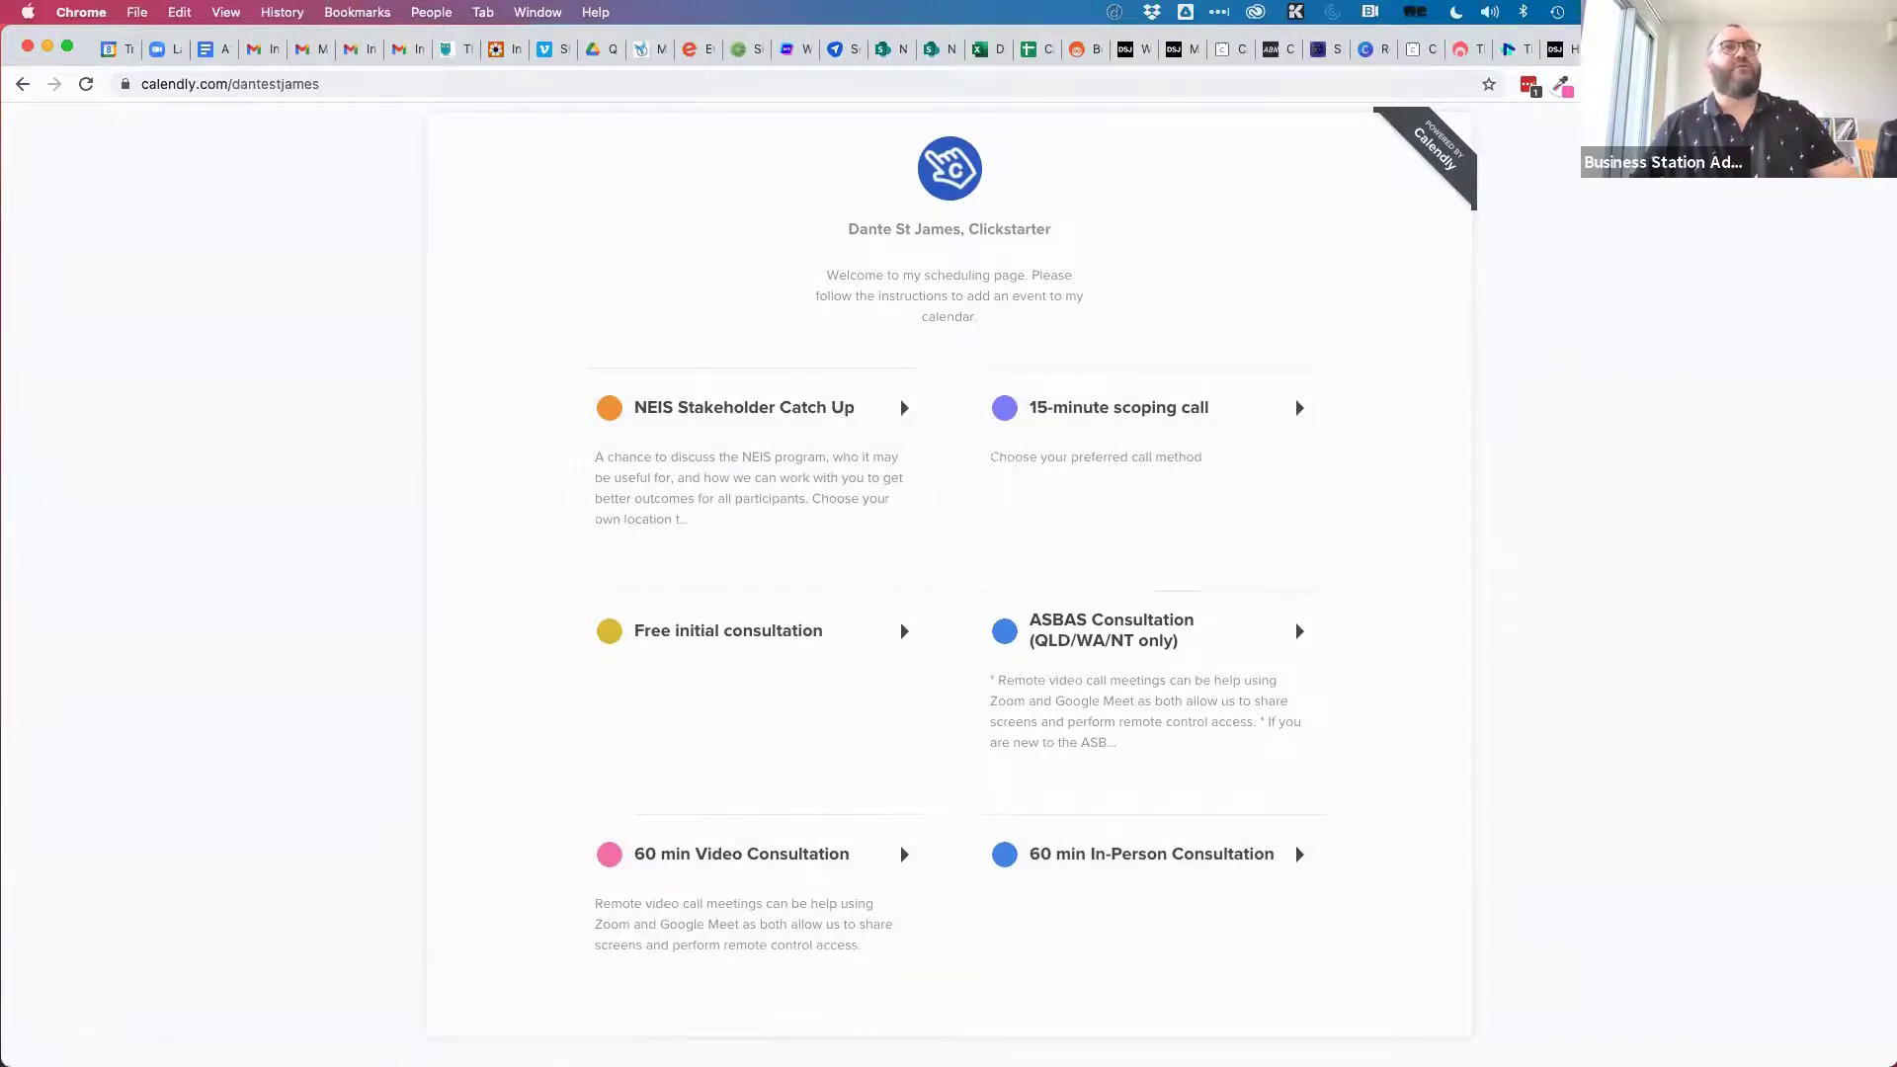
key(super+w)
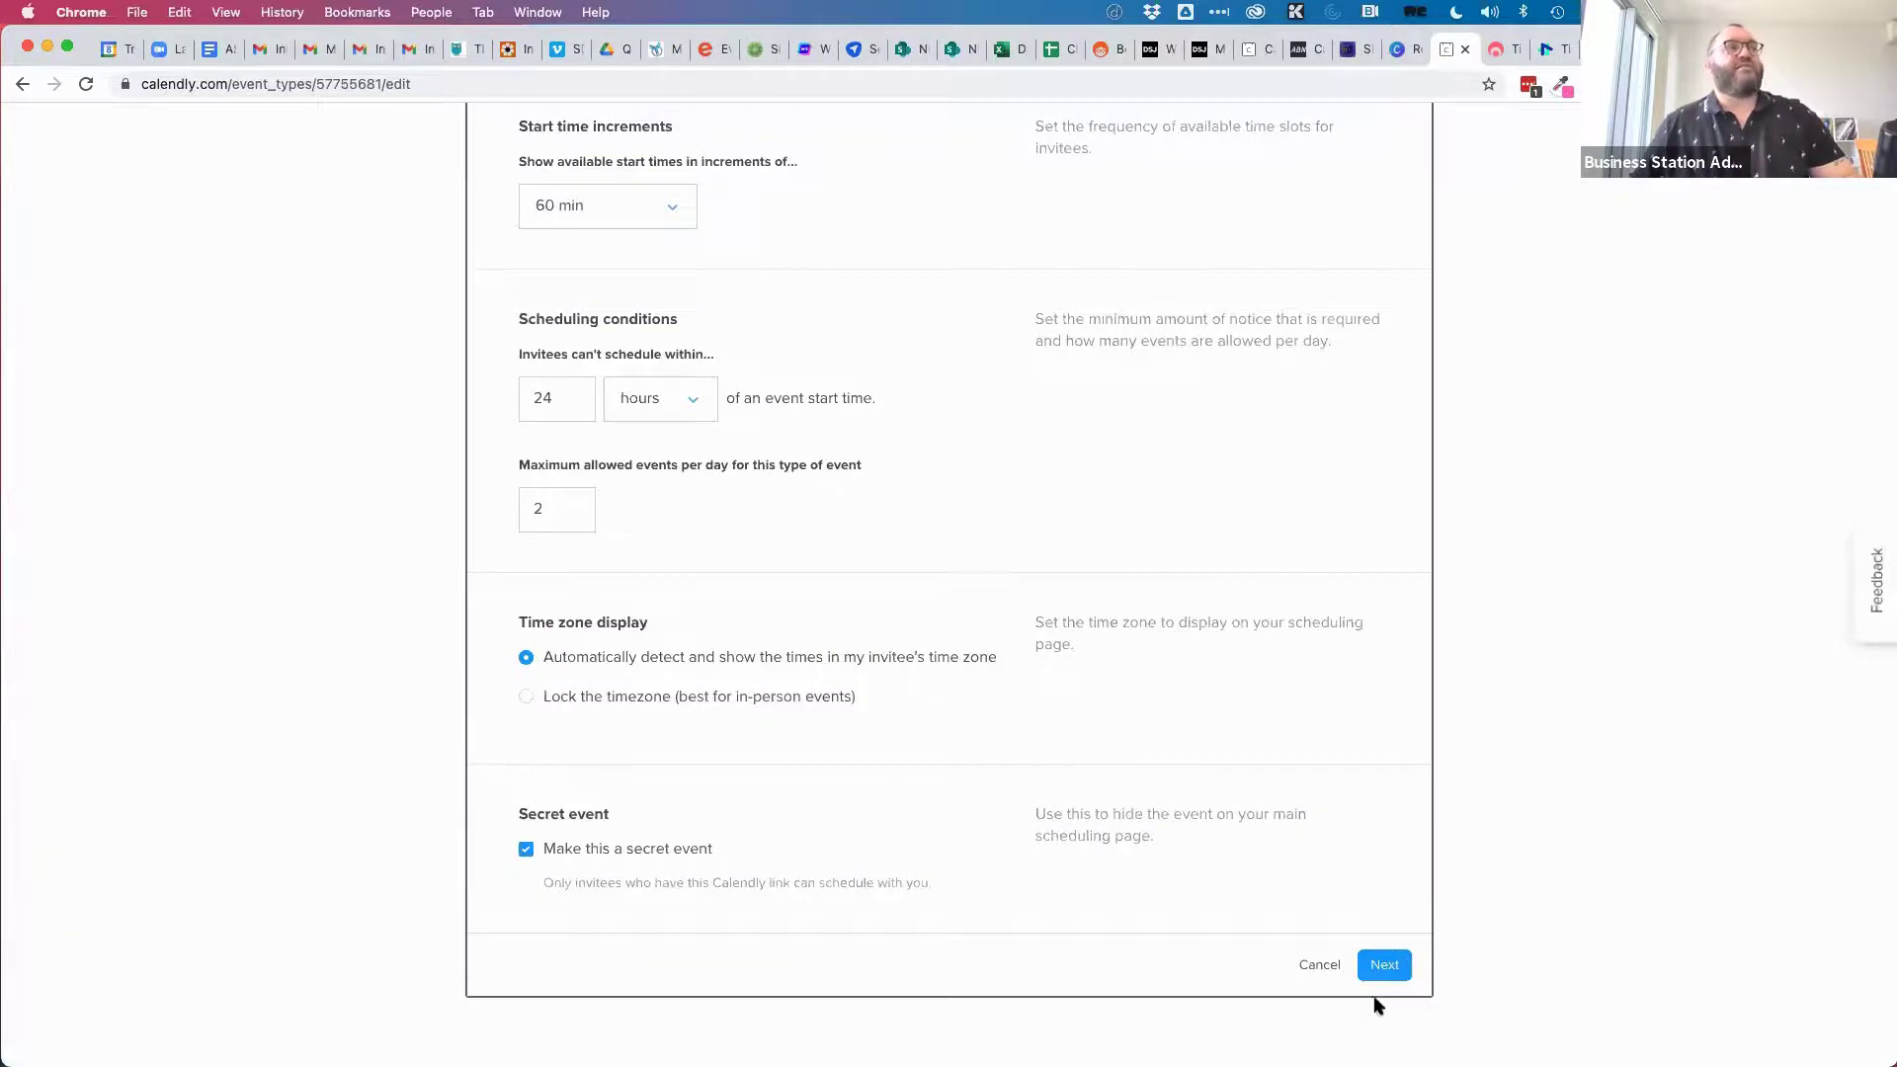
Continue past availability and add a required, multiple-lines Address invitee question.
click(1382, 972)
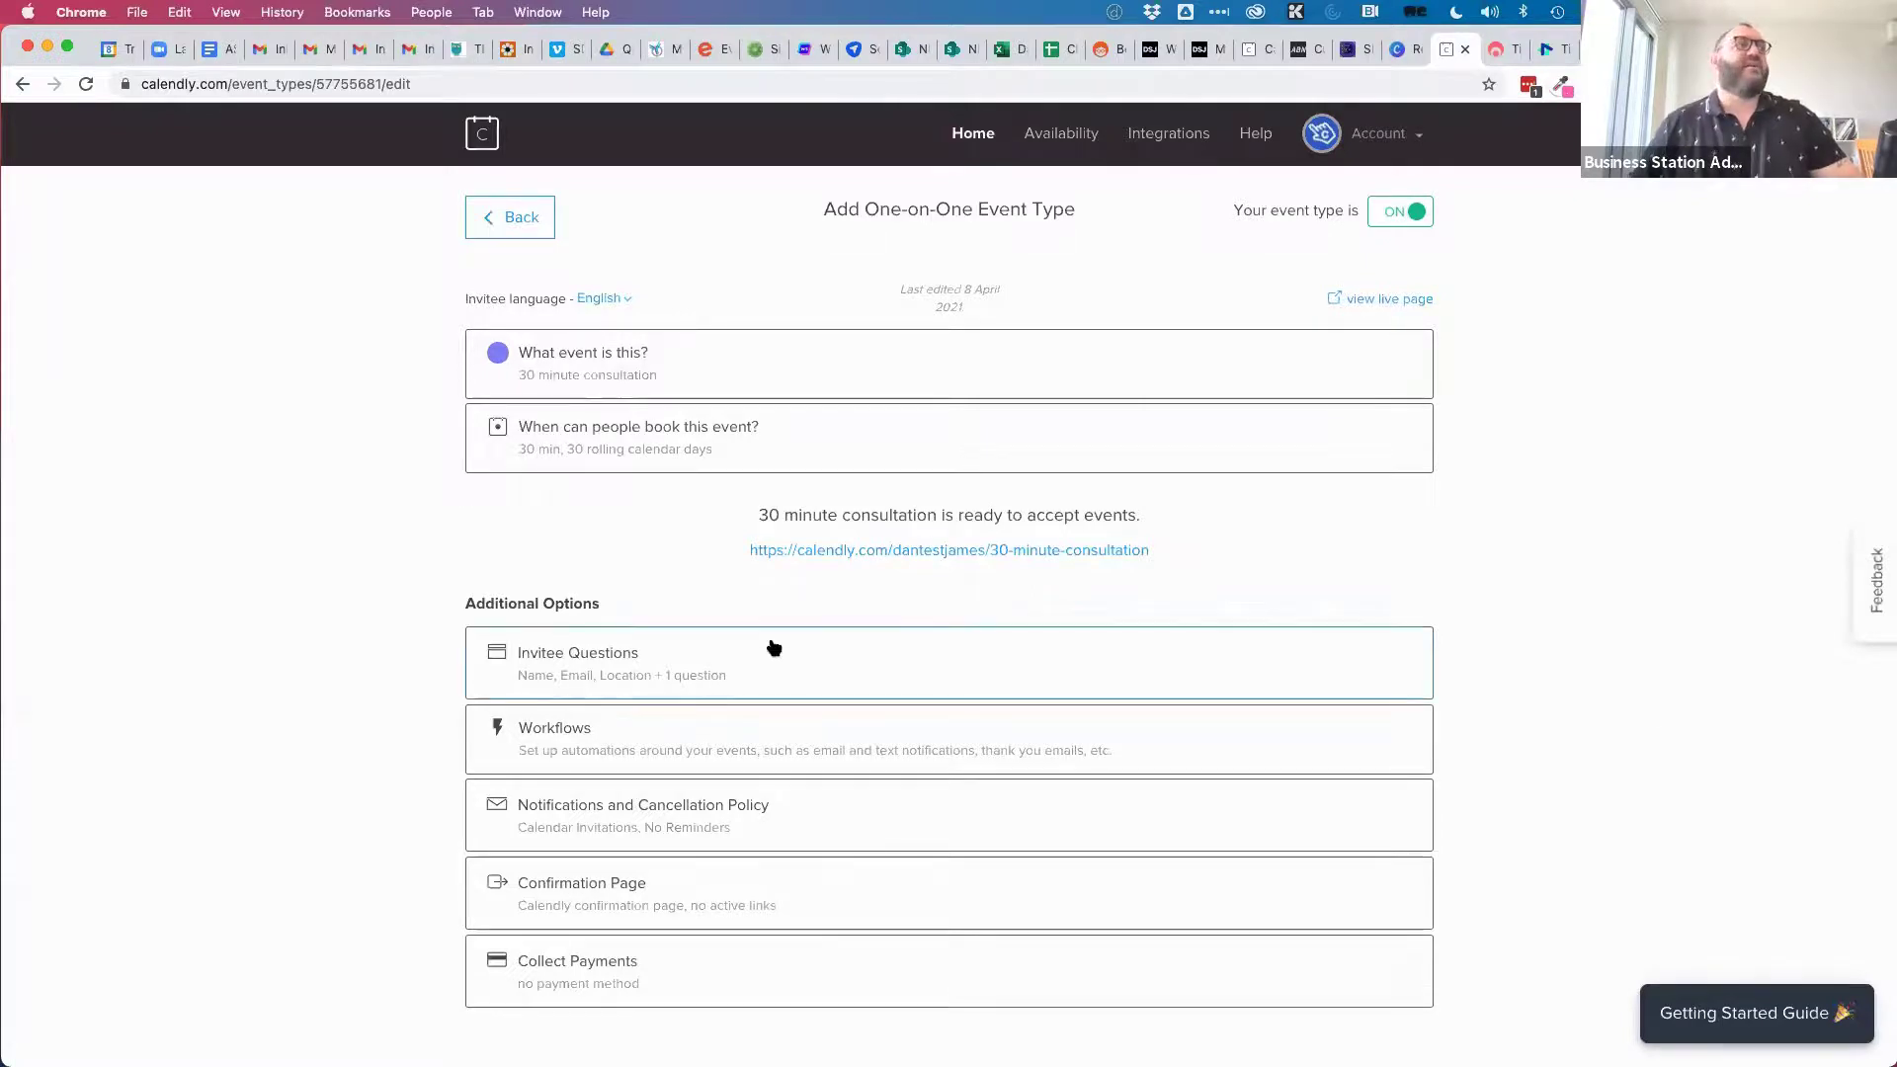
click(598, 671)
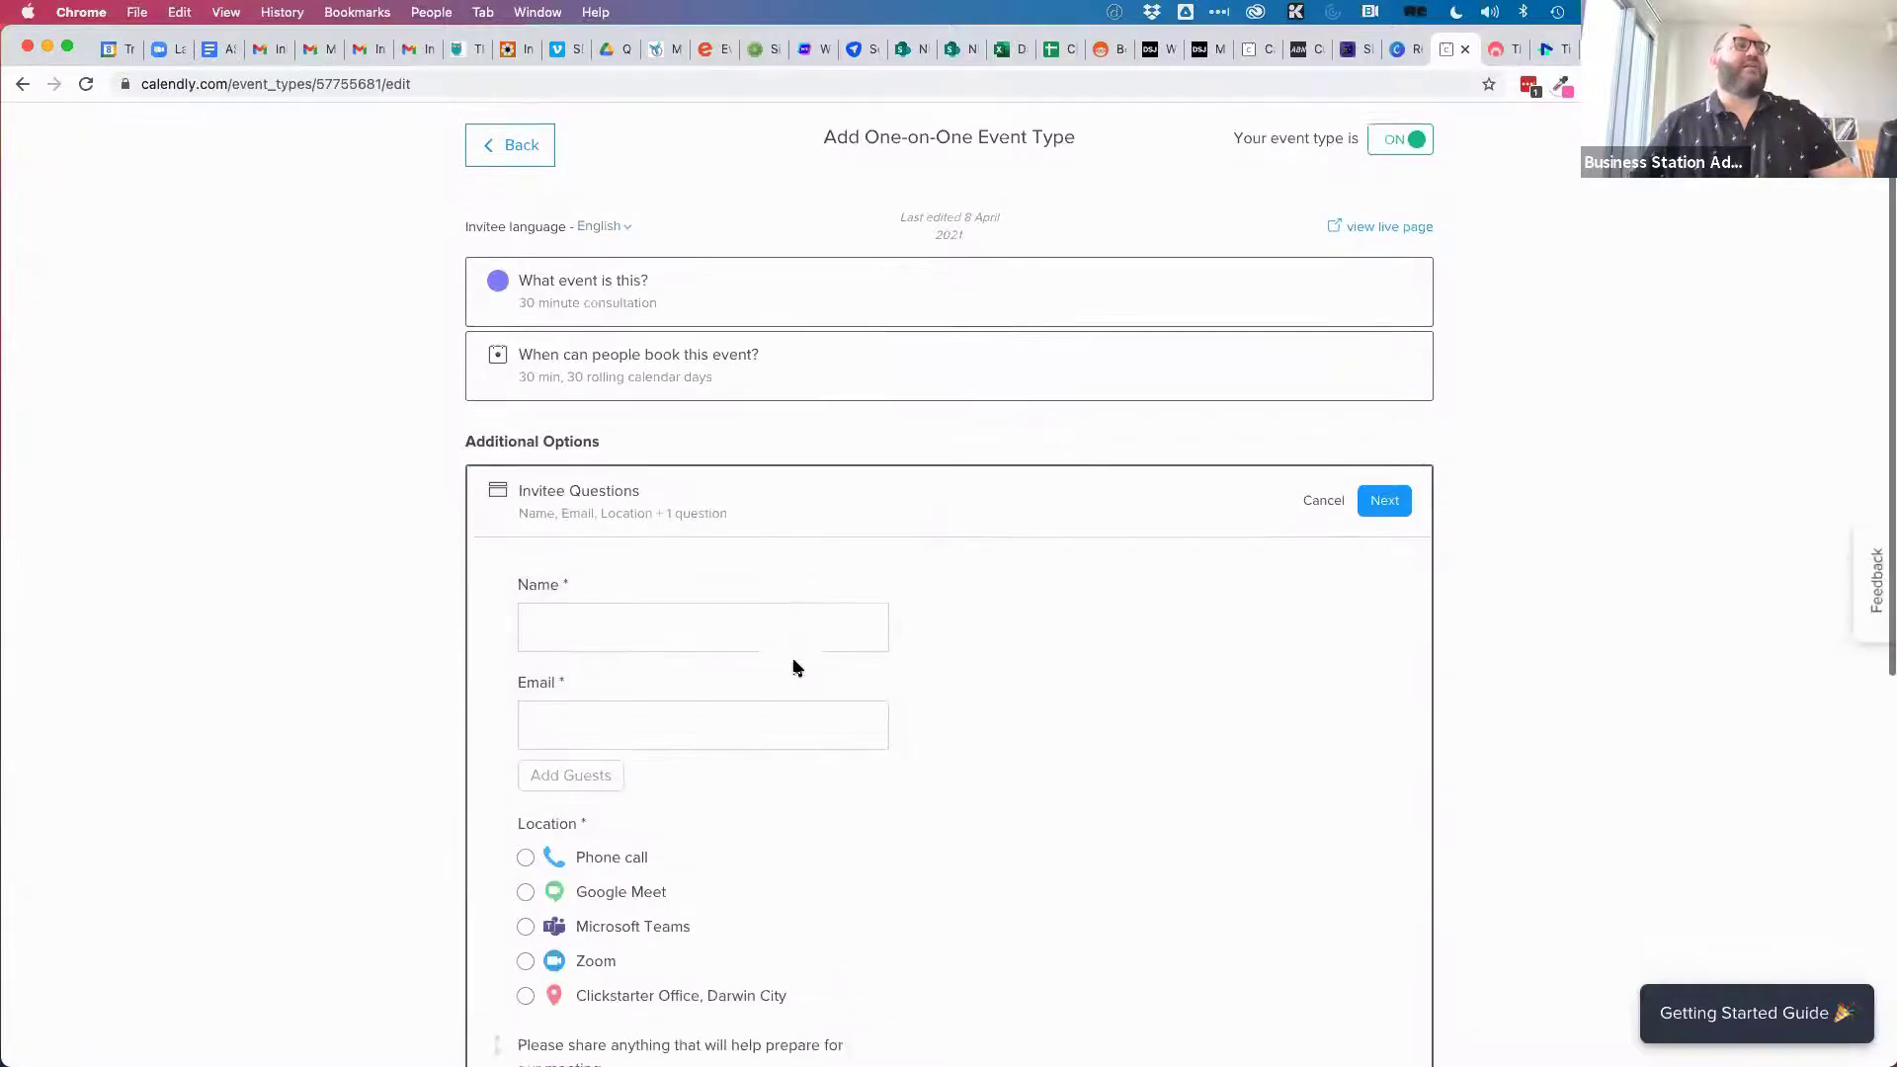
scroll(741, 856, down, 2)
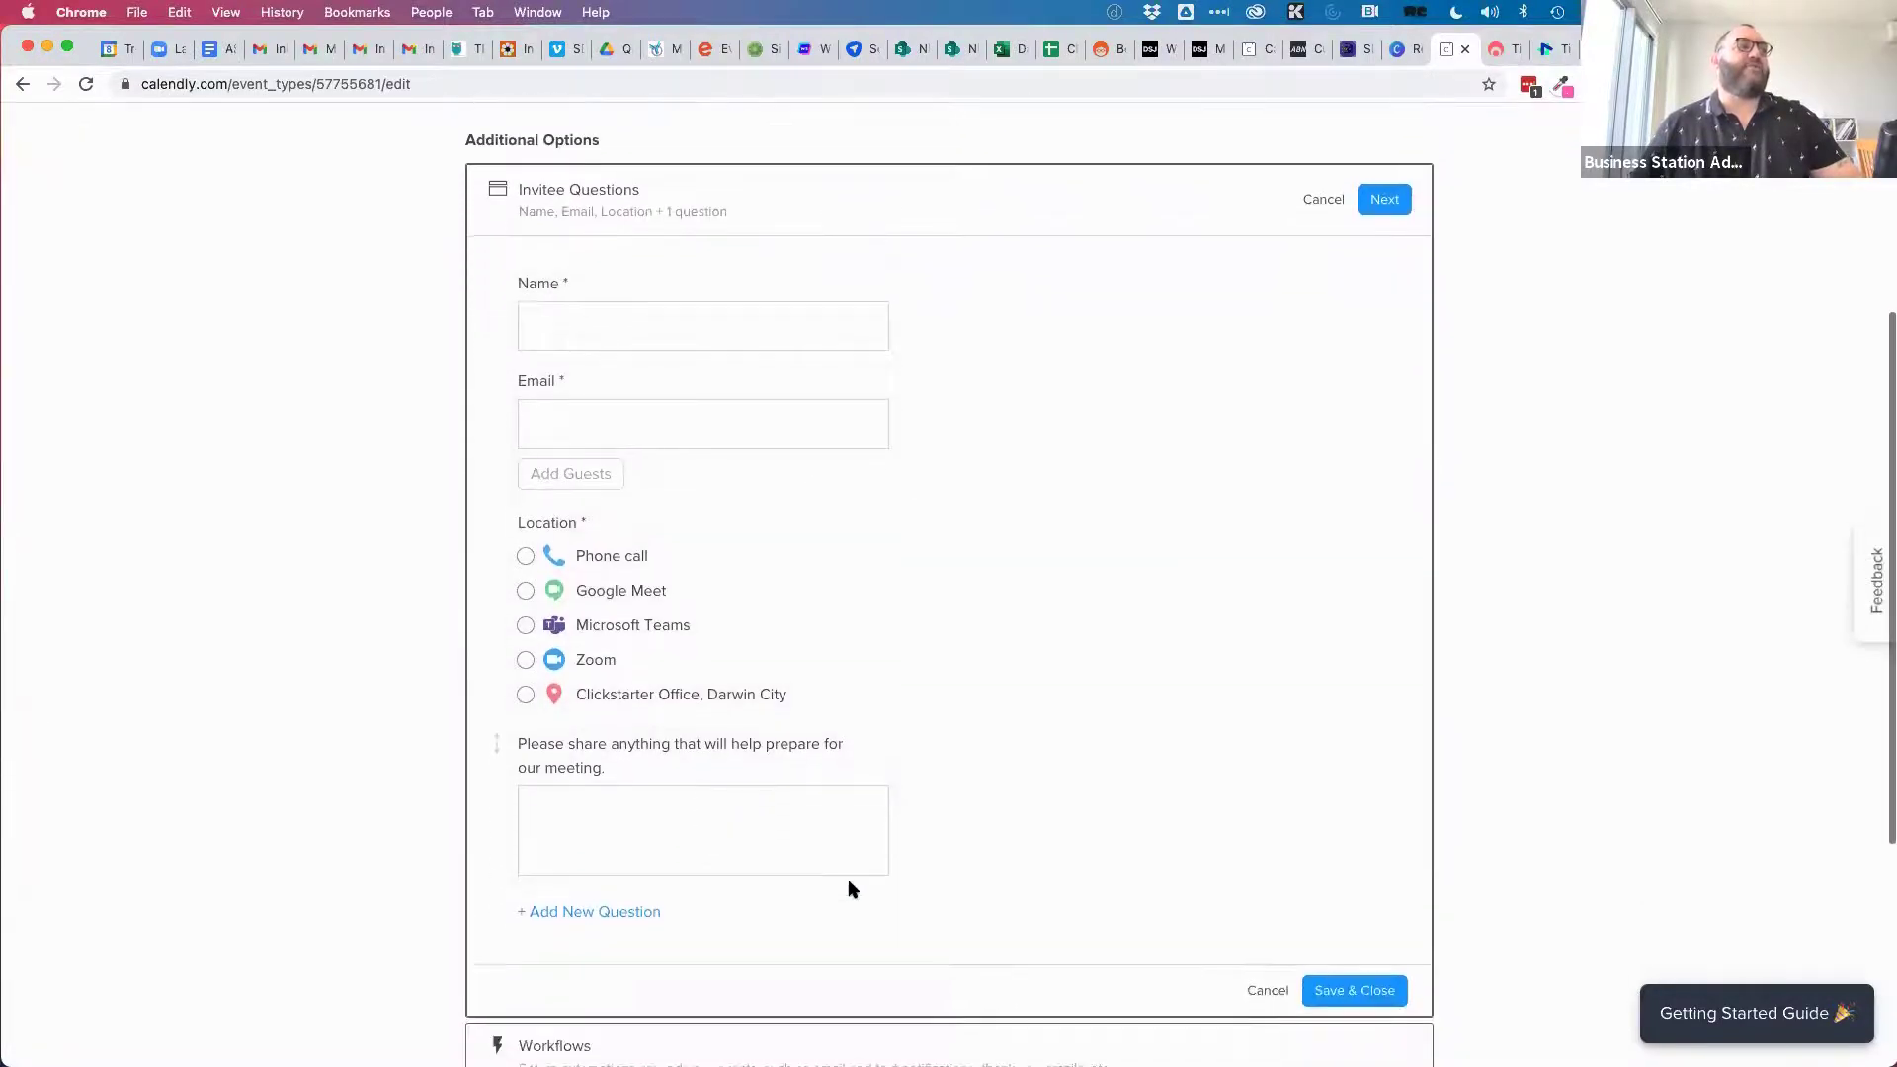
click(560, 899)
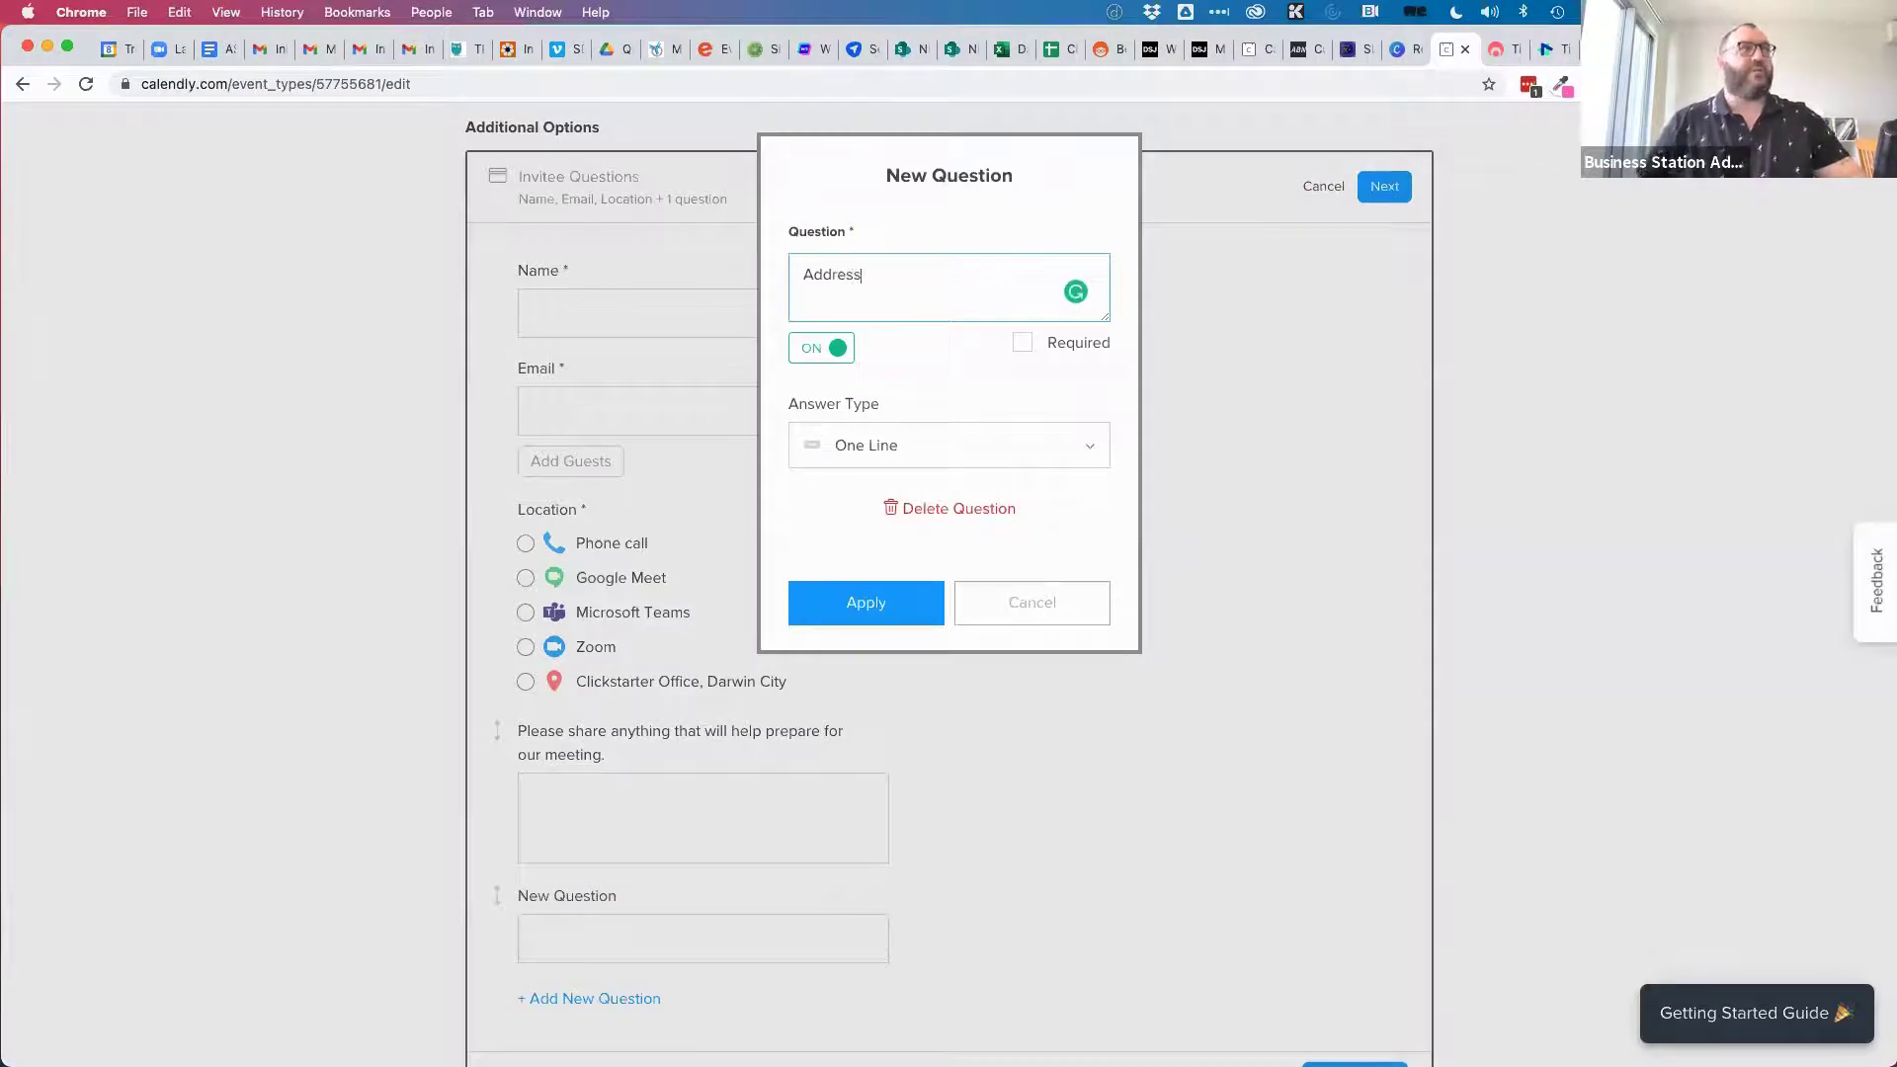
click(876, 446)
click(882, 545)
click(1023, 342)
click(859, 600)
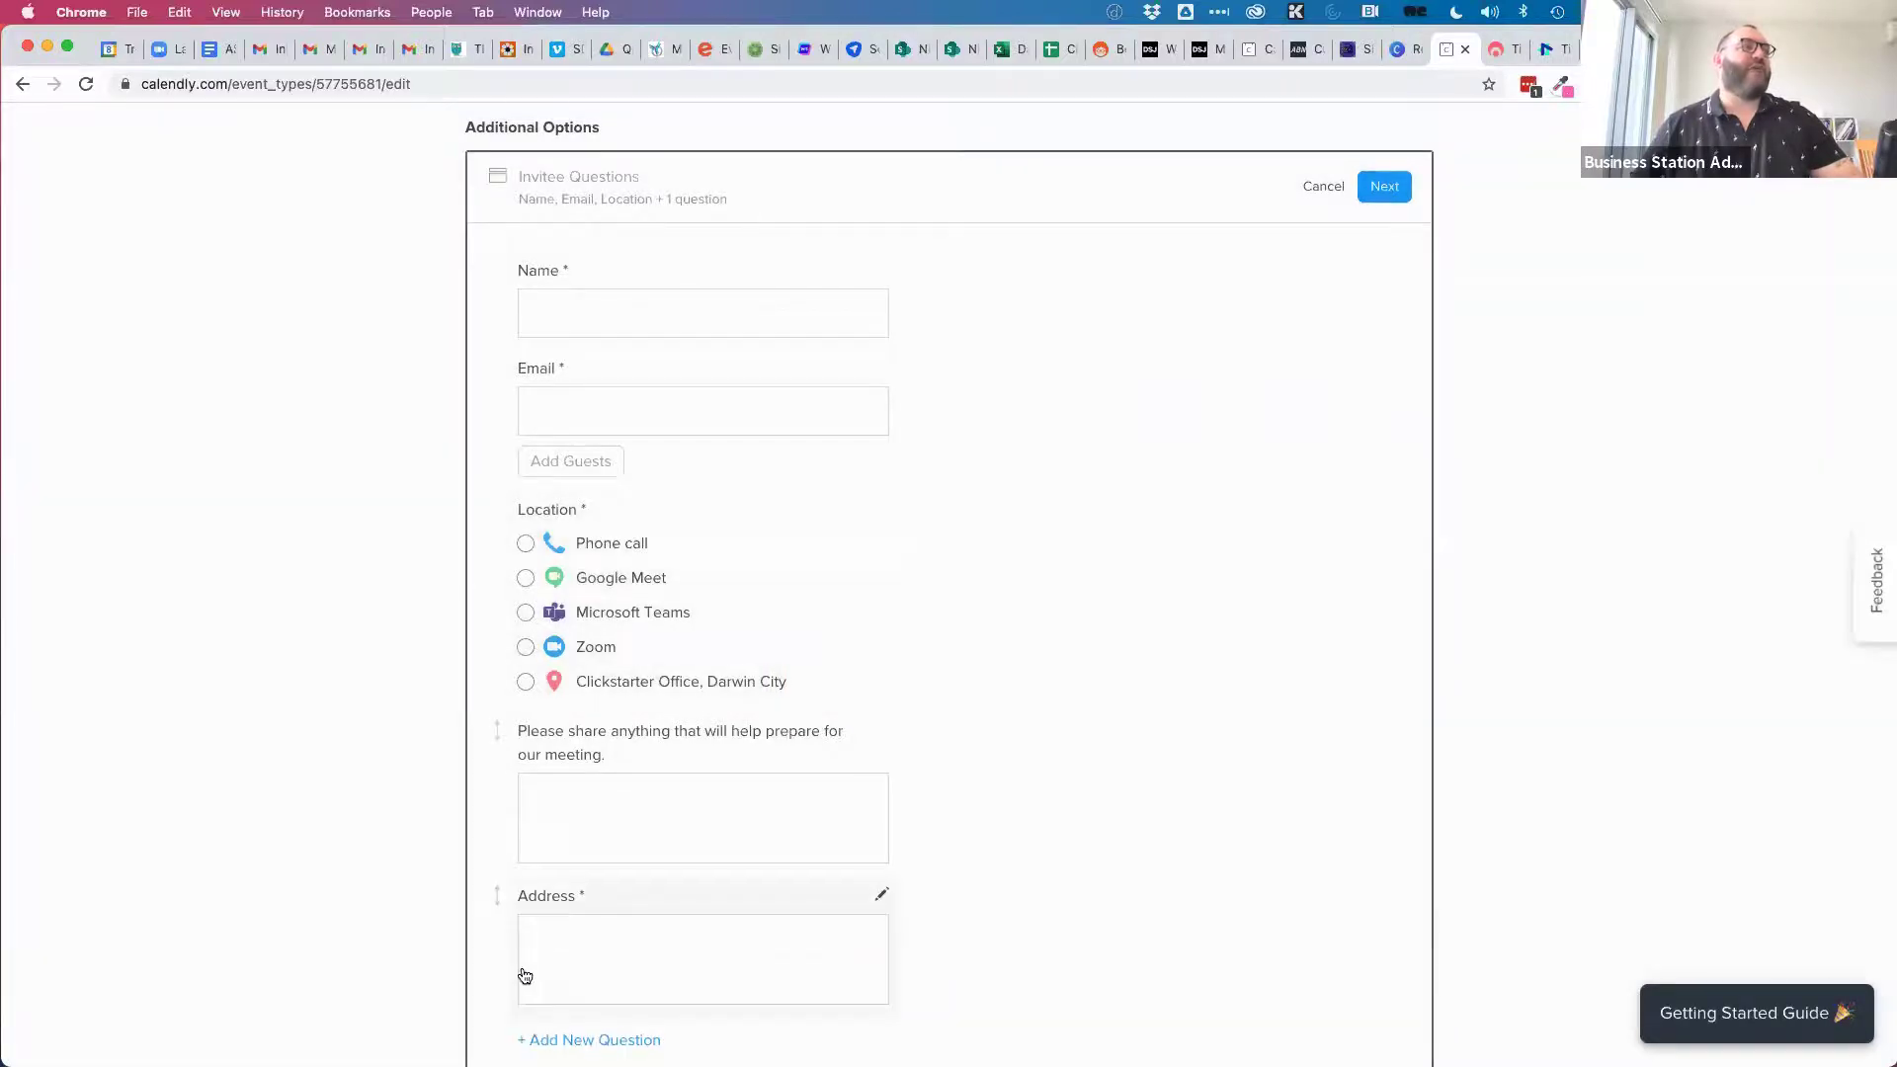
Move the Address question directly below Location and save the invitee questions.
scroll(521, 975, down, 1)
drag(494, 887, 465, 513)
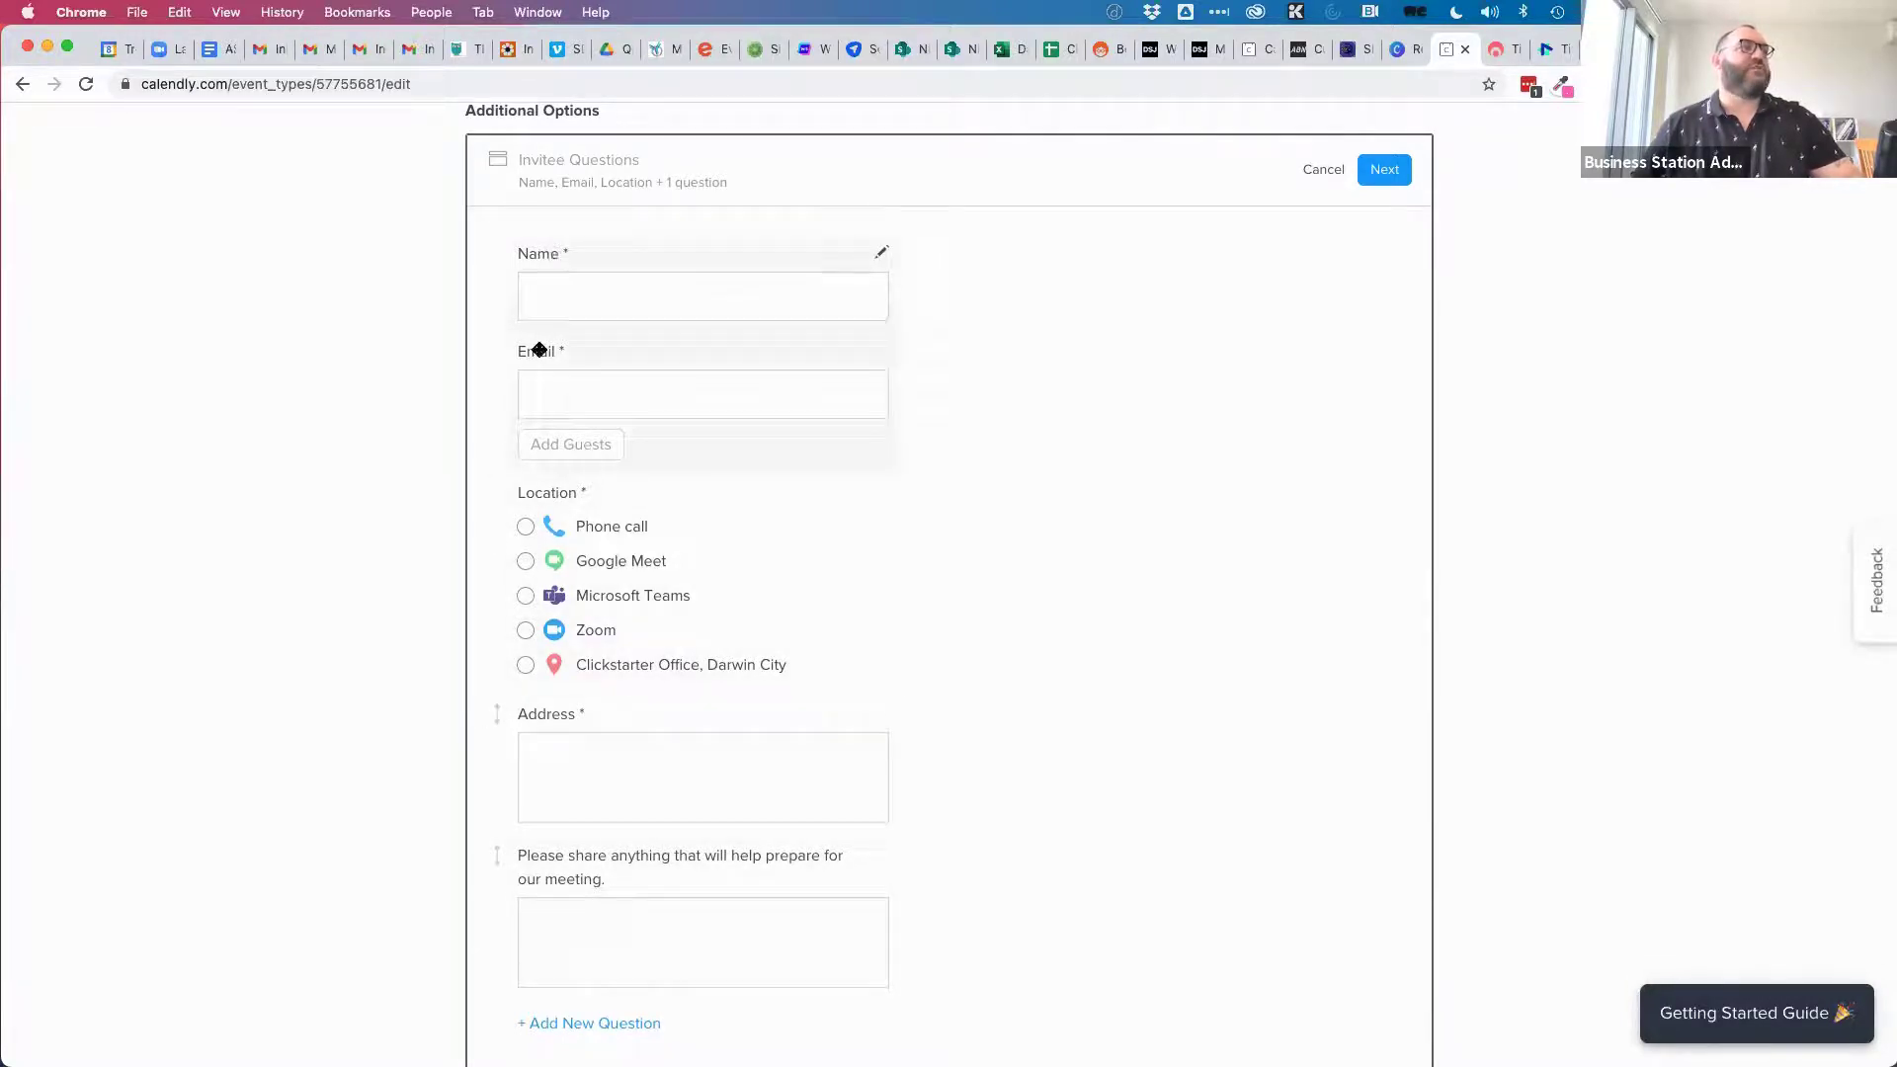
scroll(681, 673, down, 2)
scroll(681, 672, down, 2)
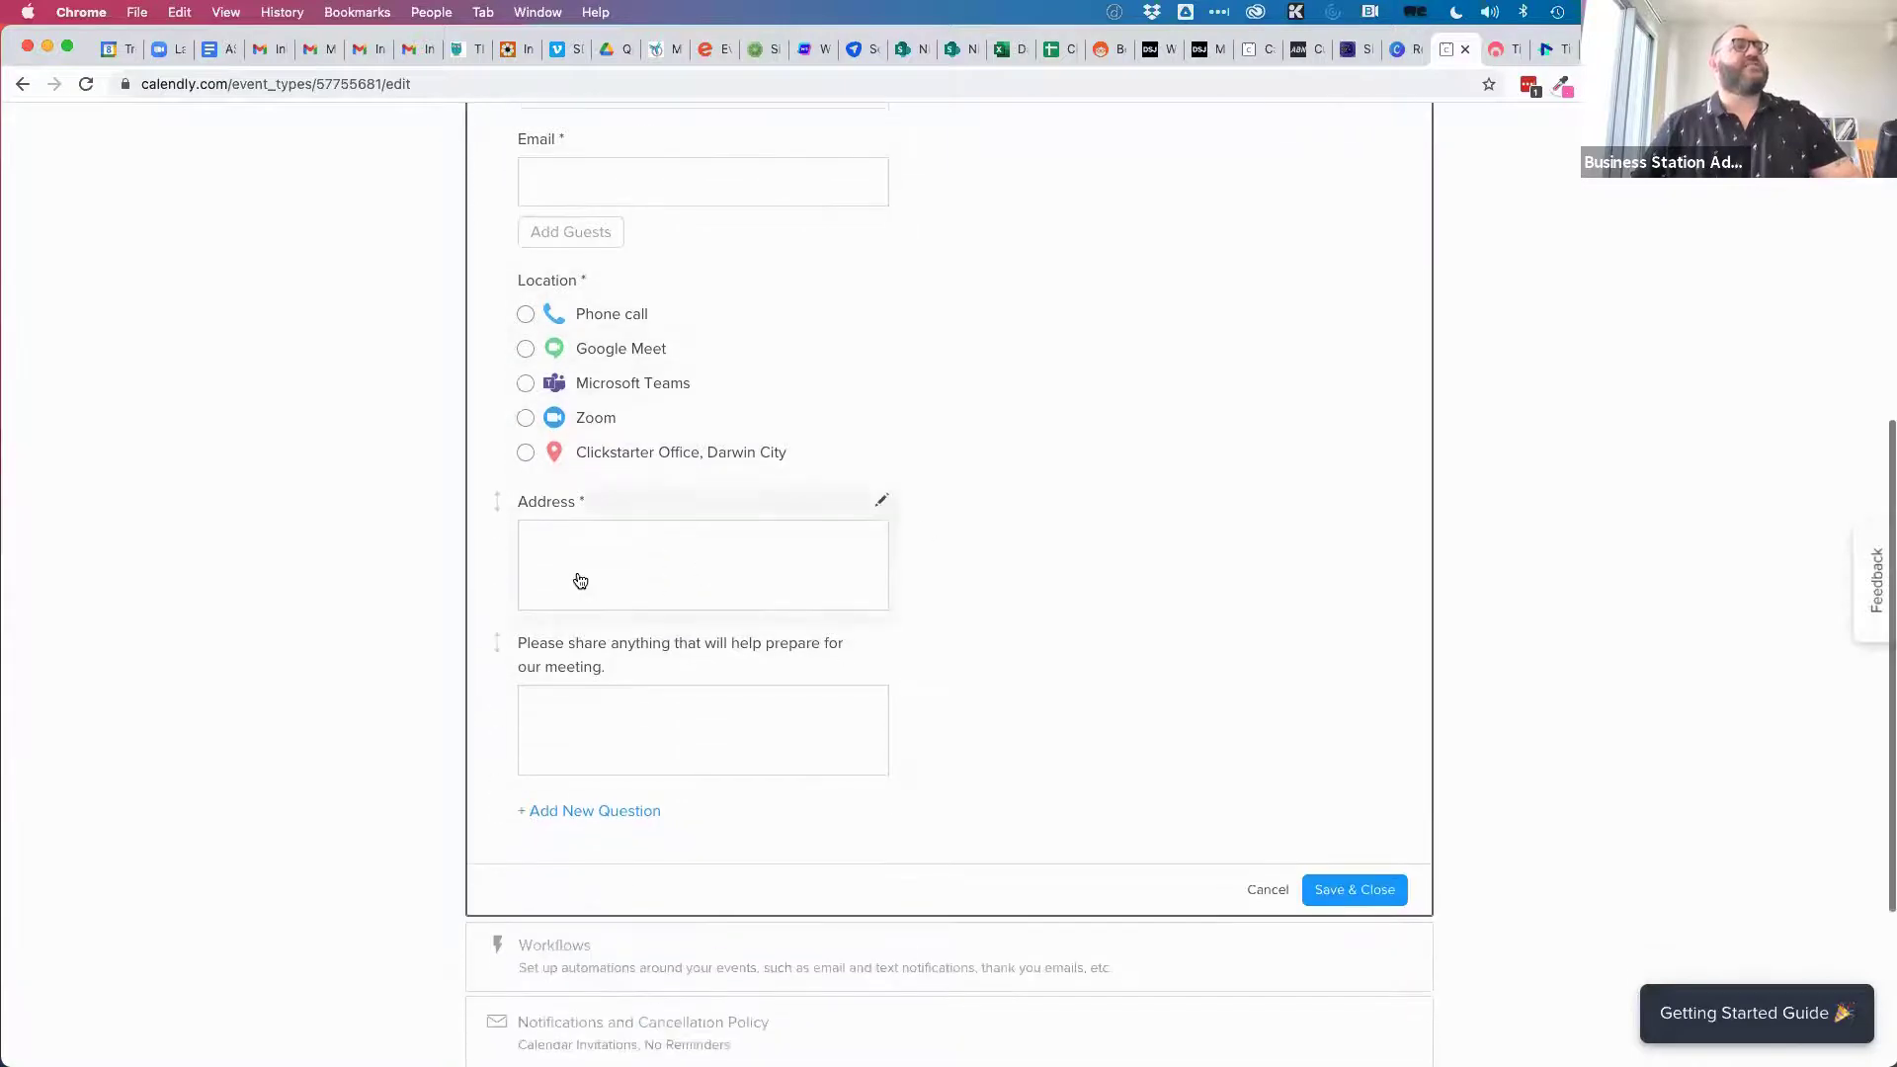
click(1344, 894)
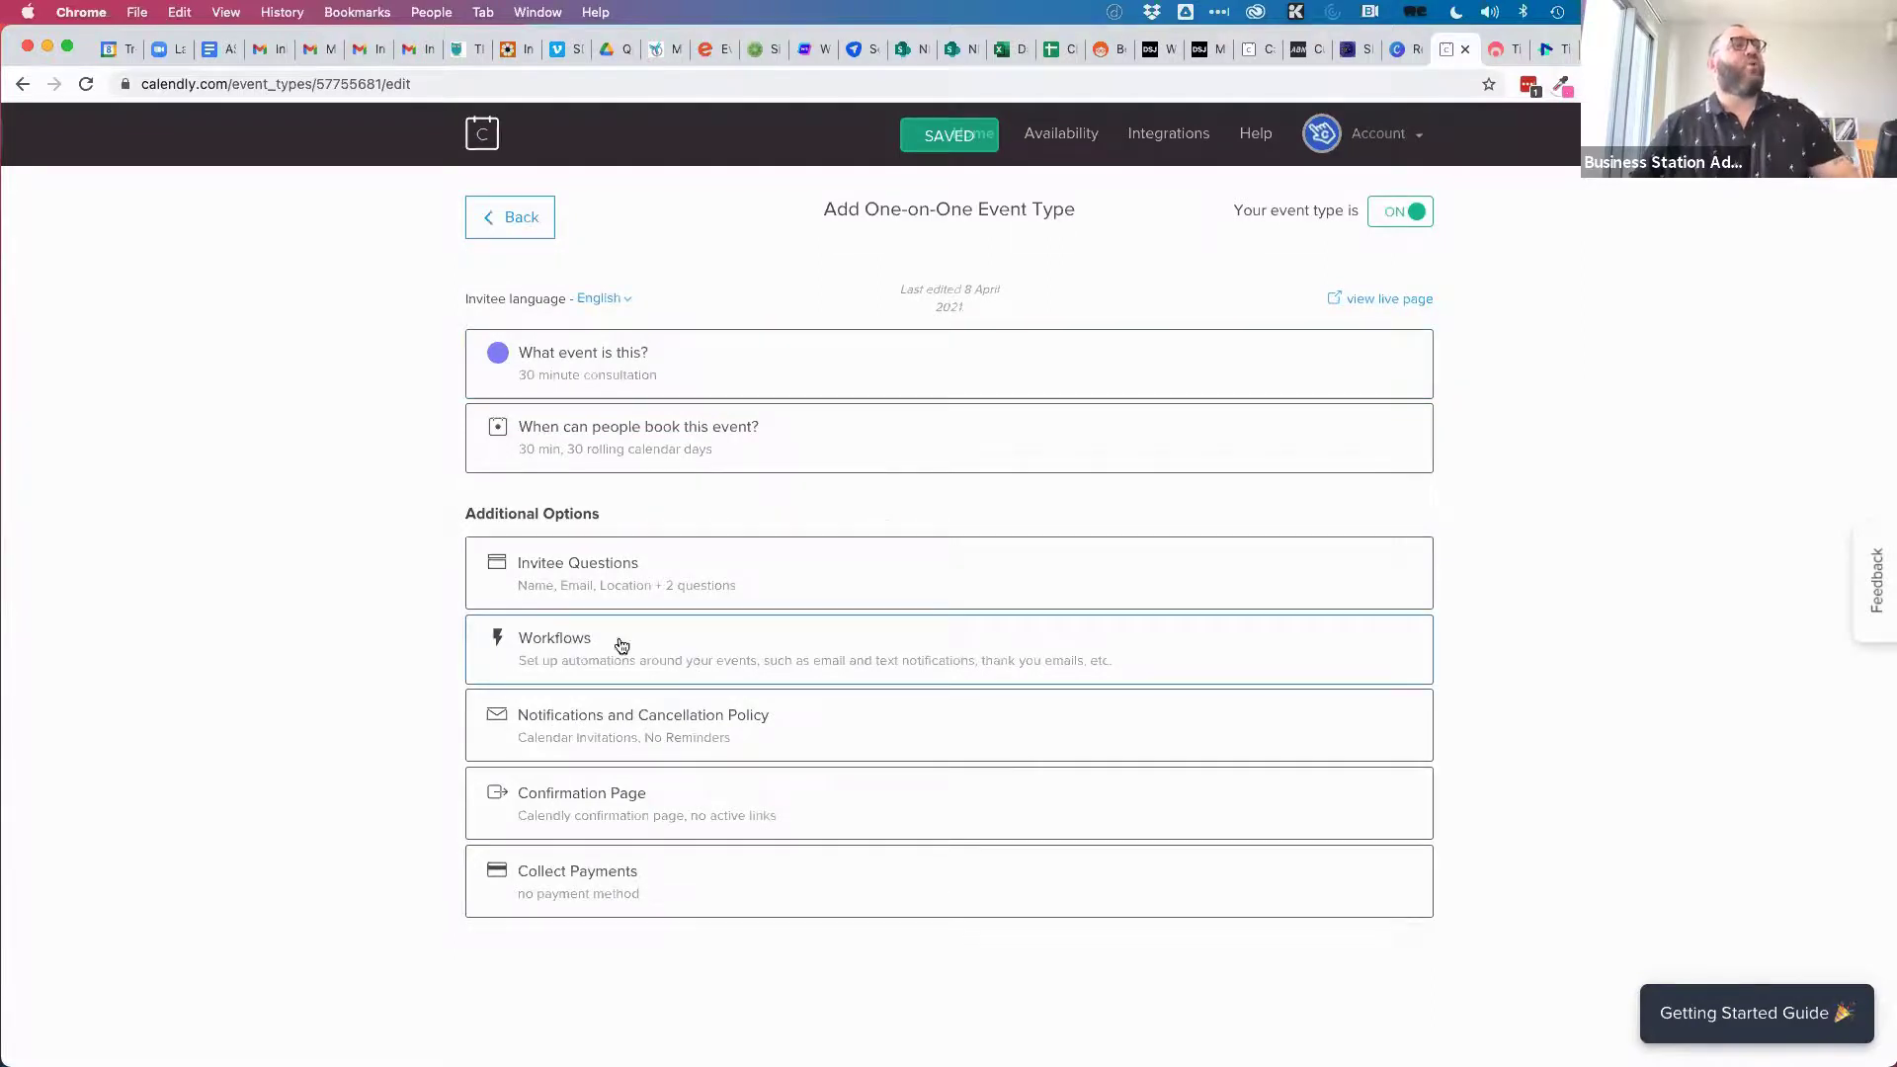
Go to adding workflows for the 30 minute consultation.
click(709, 645)
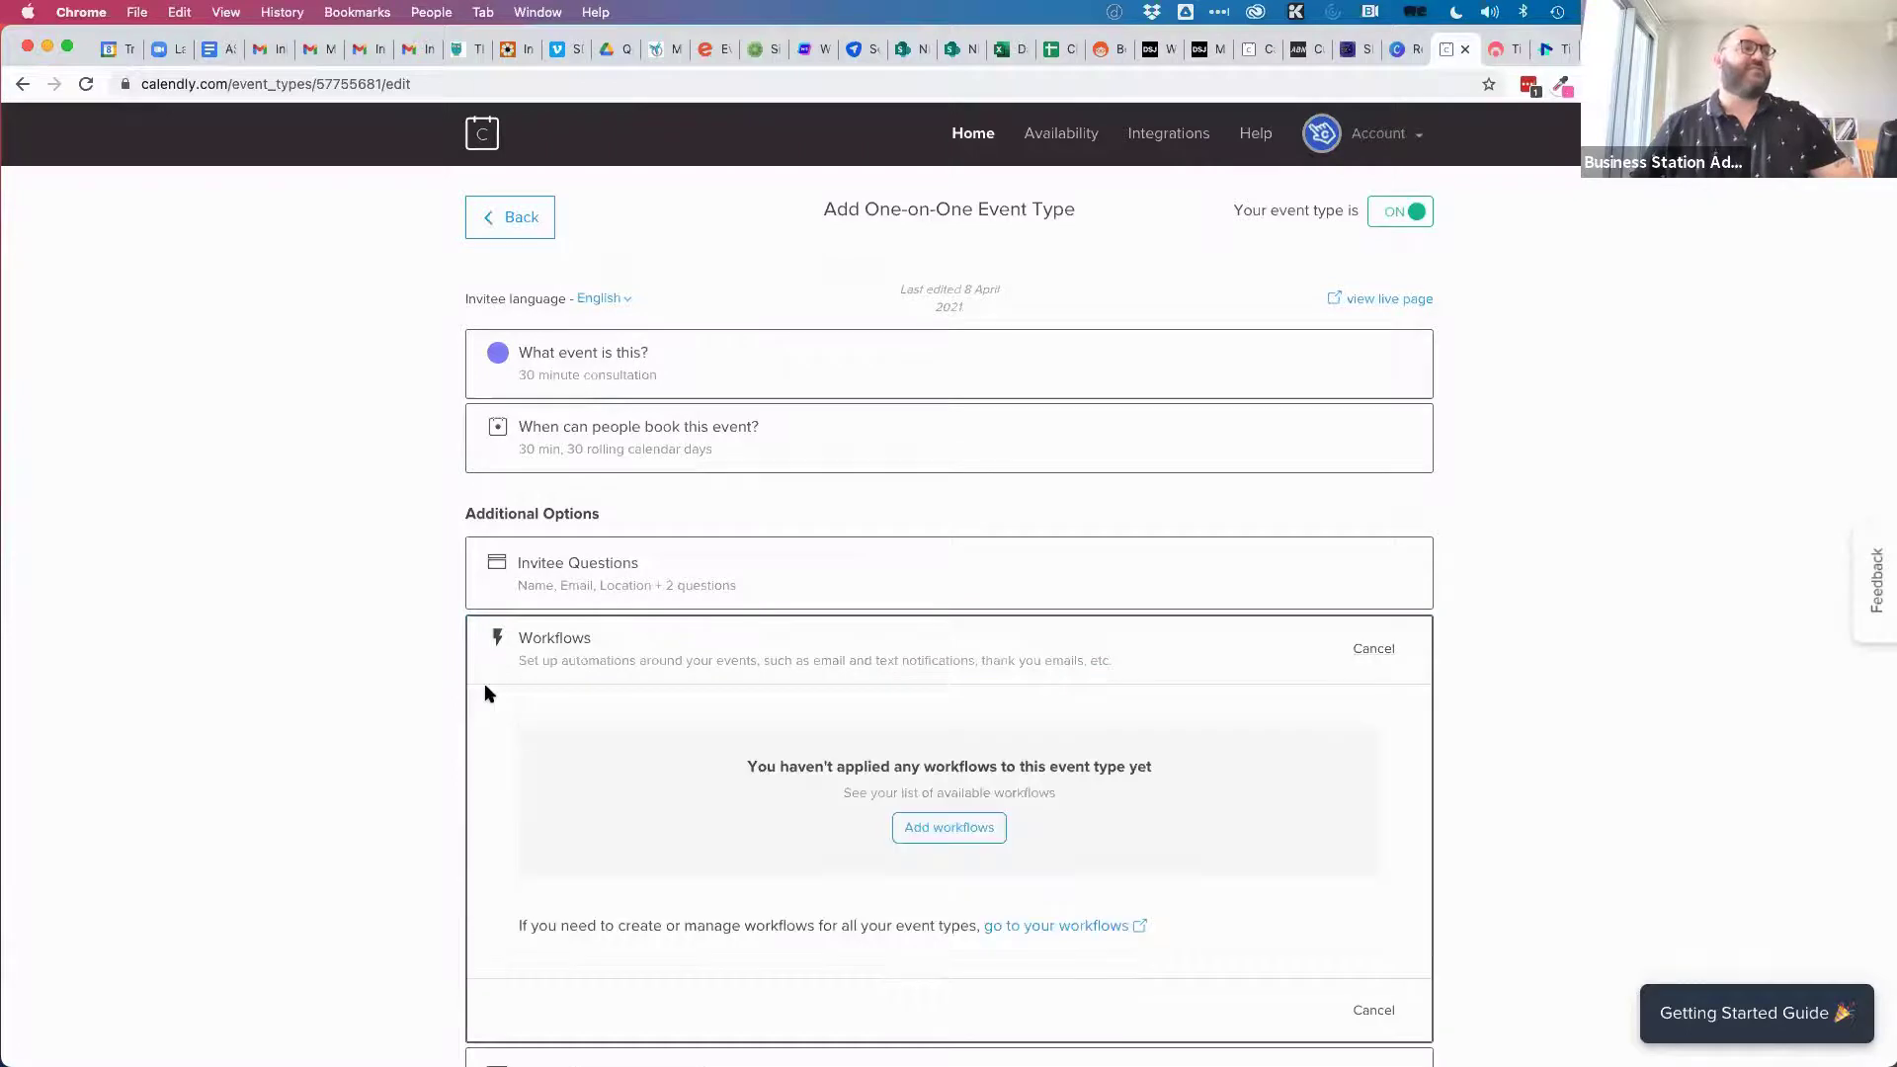
scroll(484, 684, down, 3)
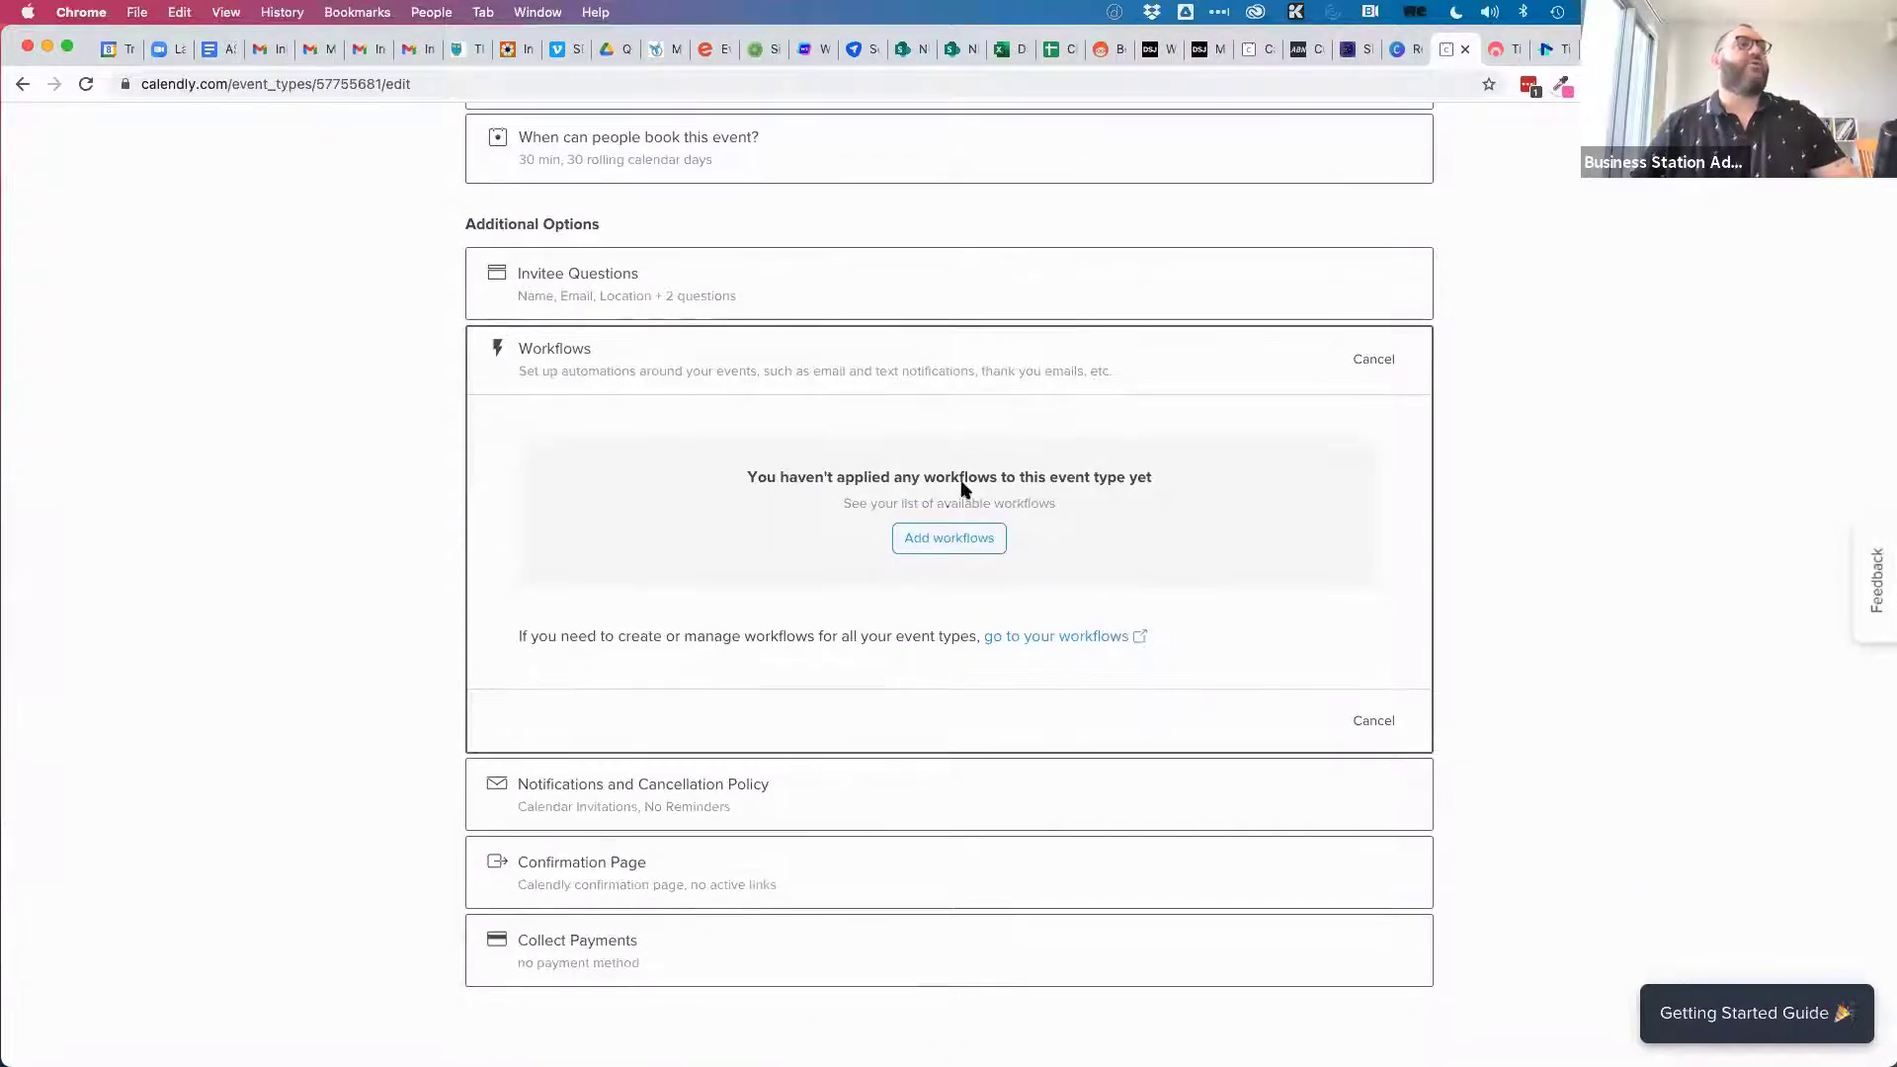
click(951, 541)
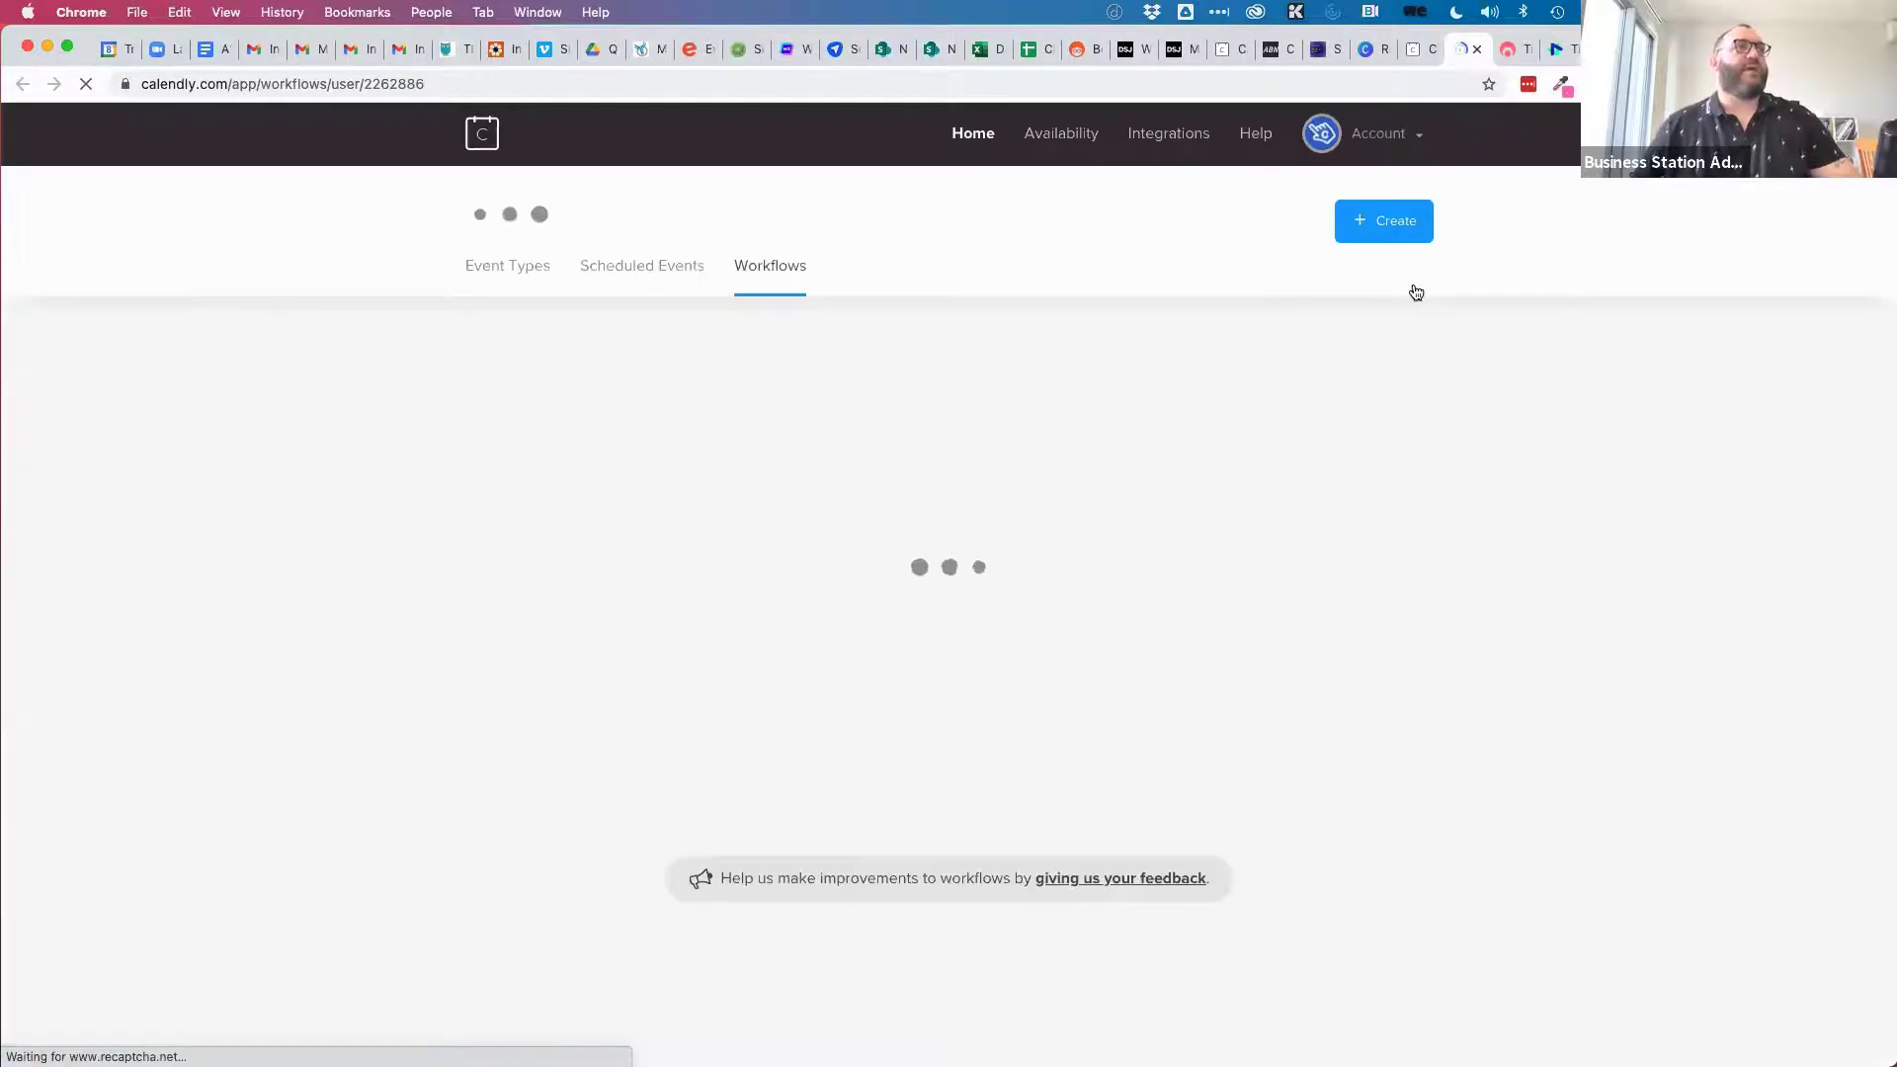
Create a new workflow from the Email reminder to host template.
click(1390, 226)
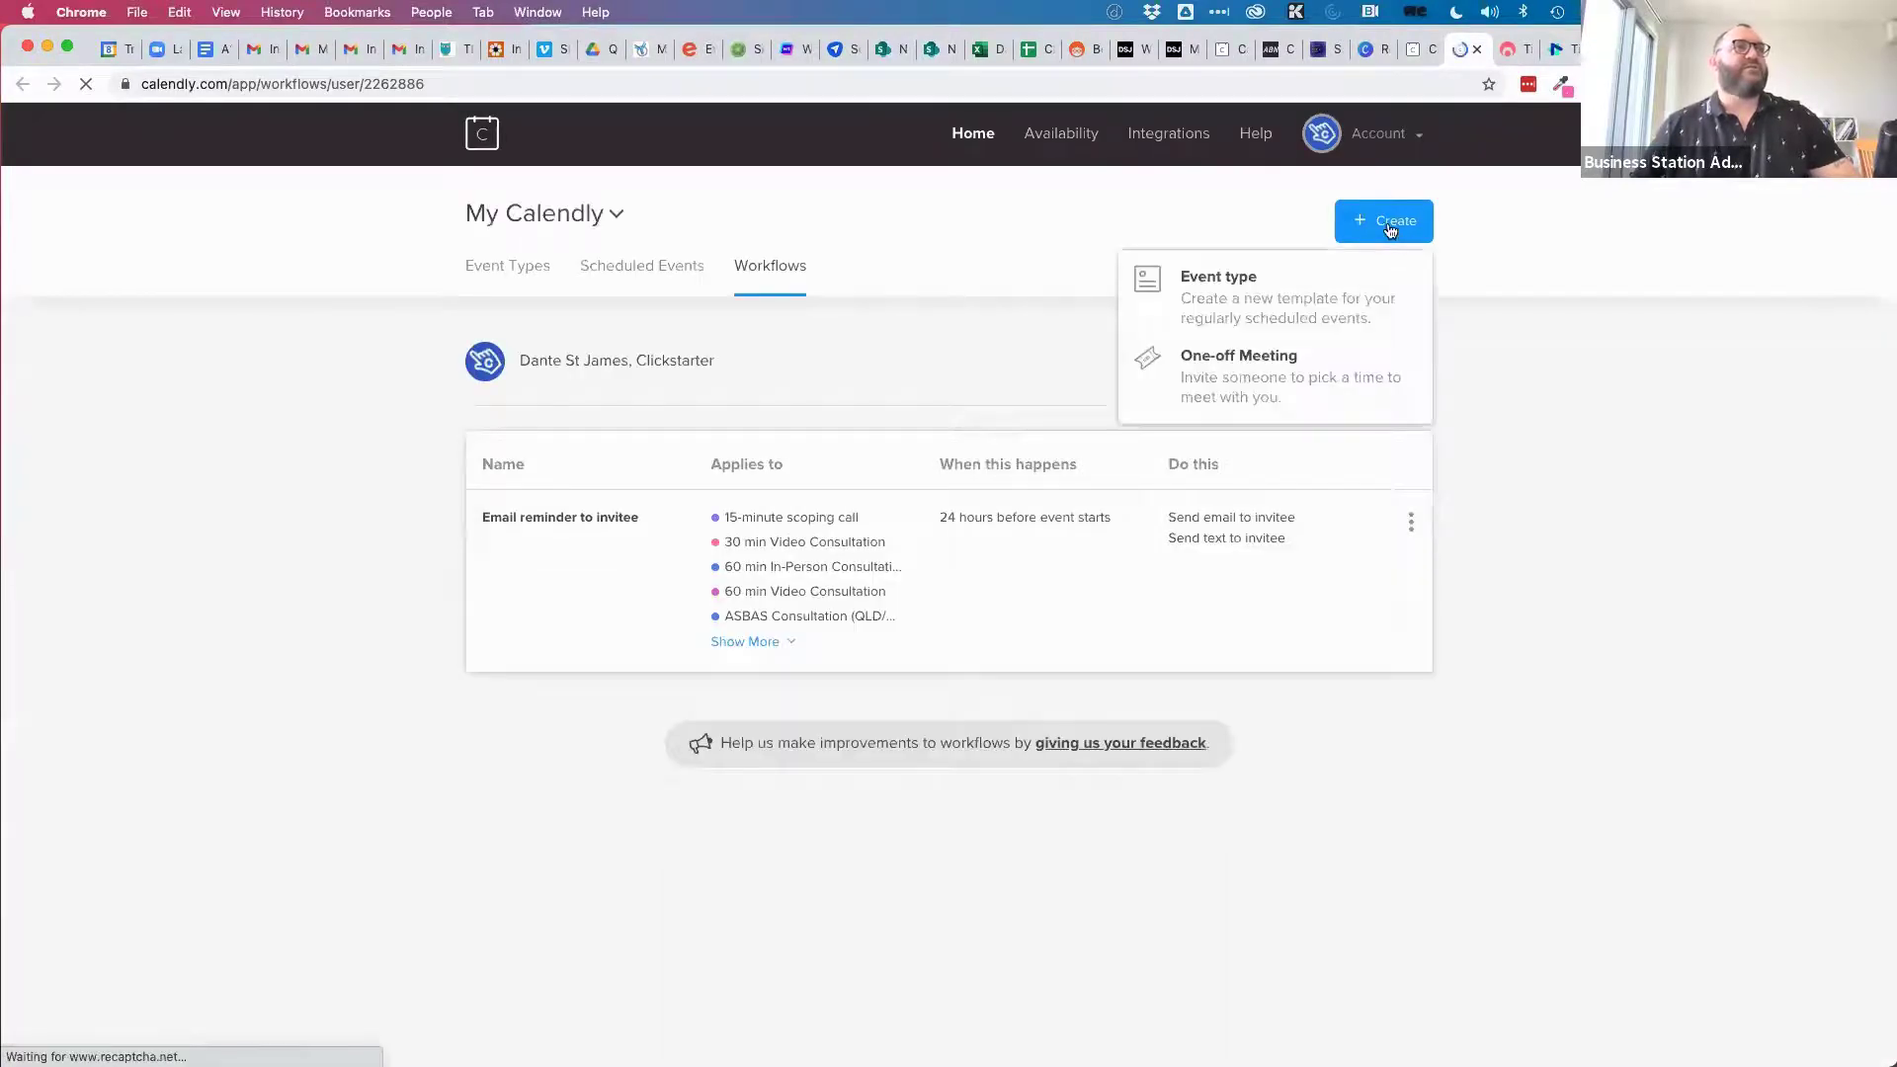
click(1136, 223)
click(1362, 373)
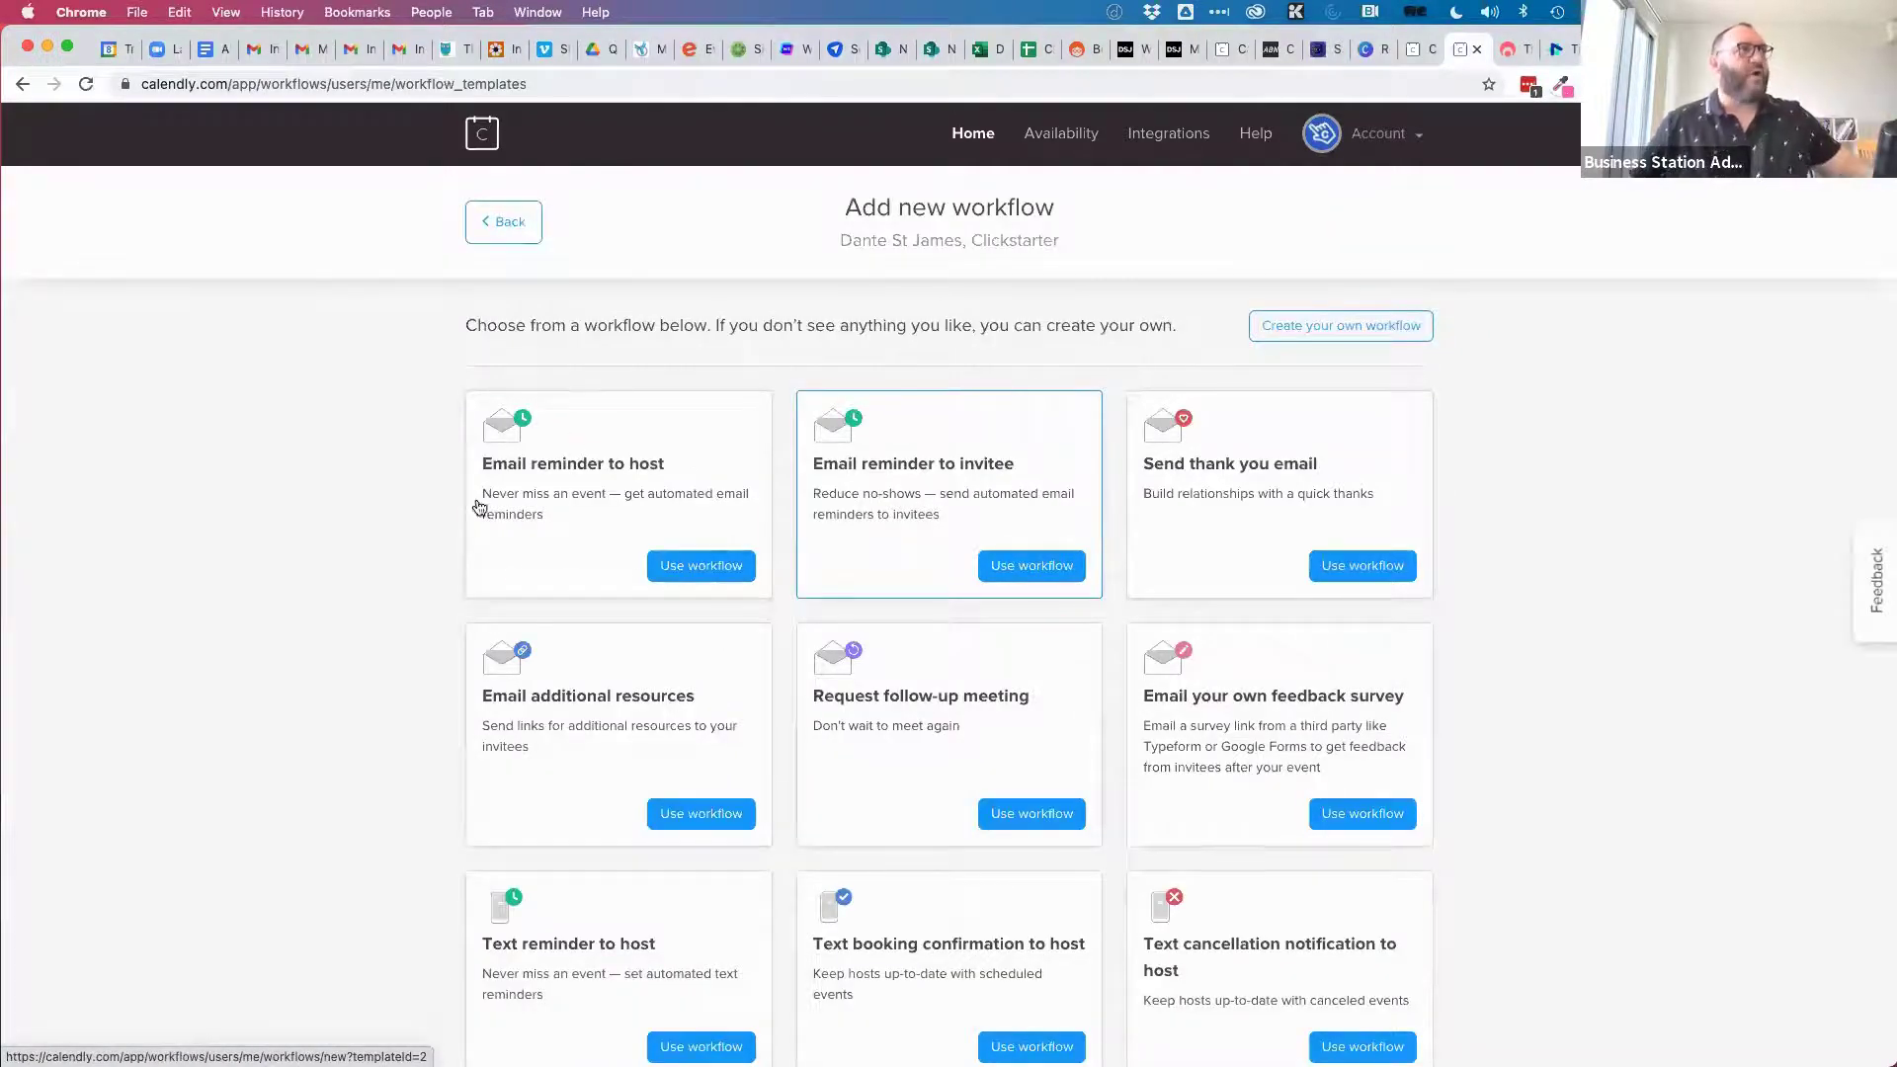
click(699, 565)
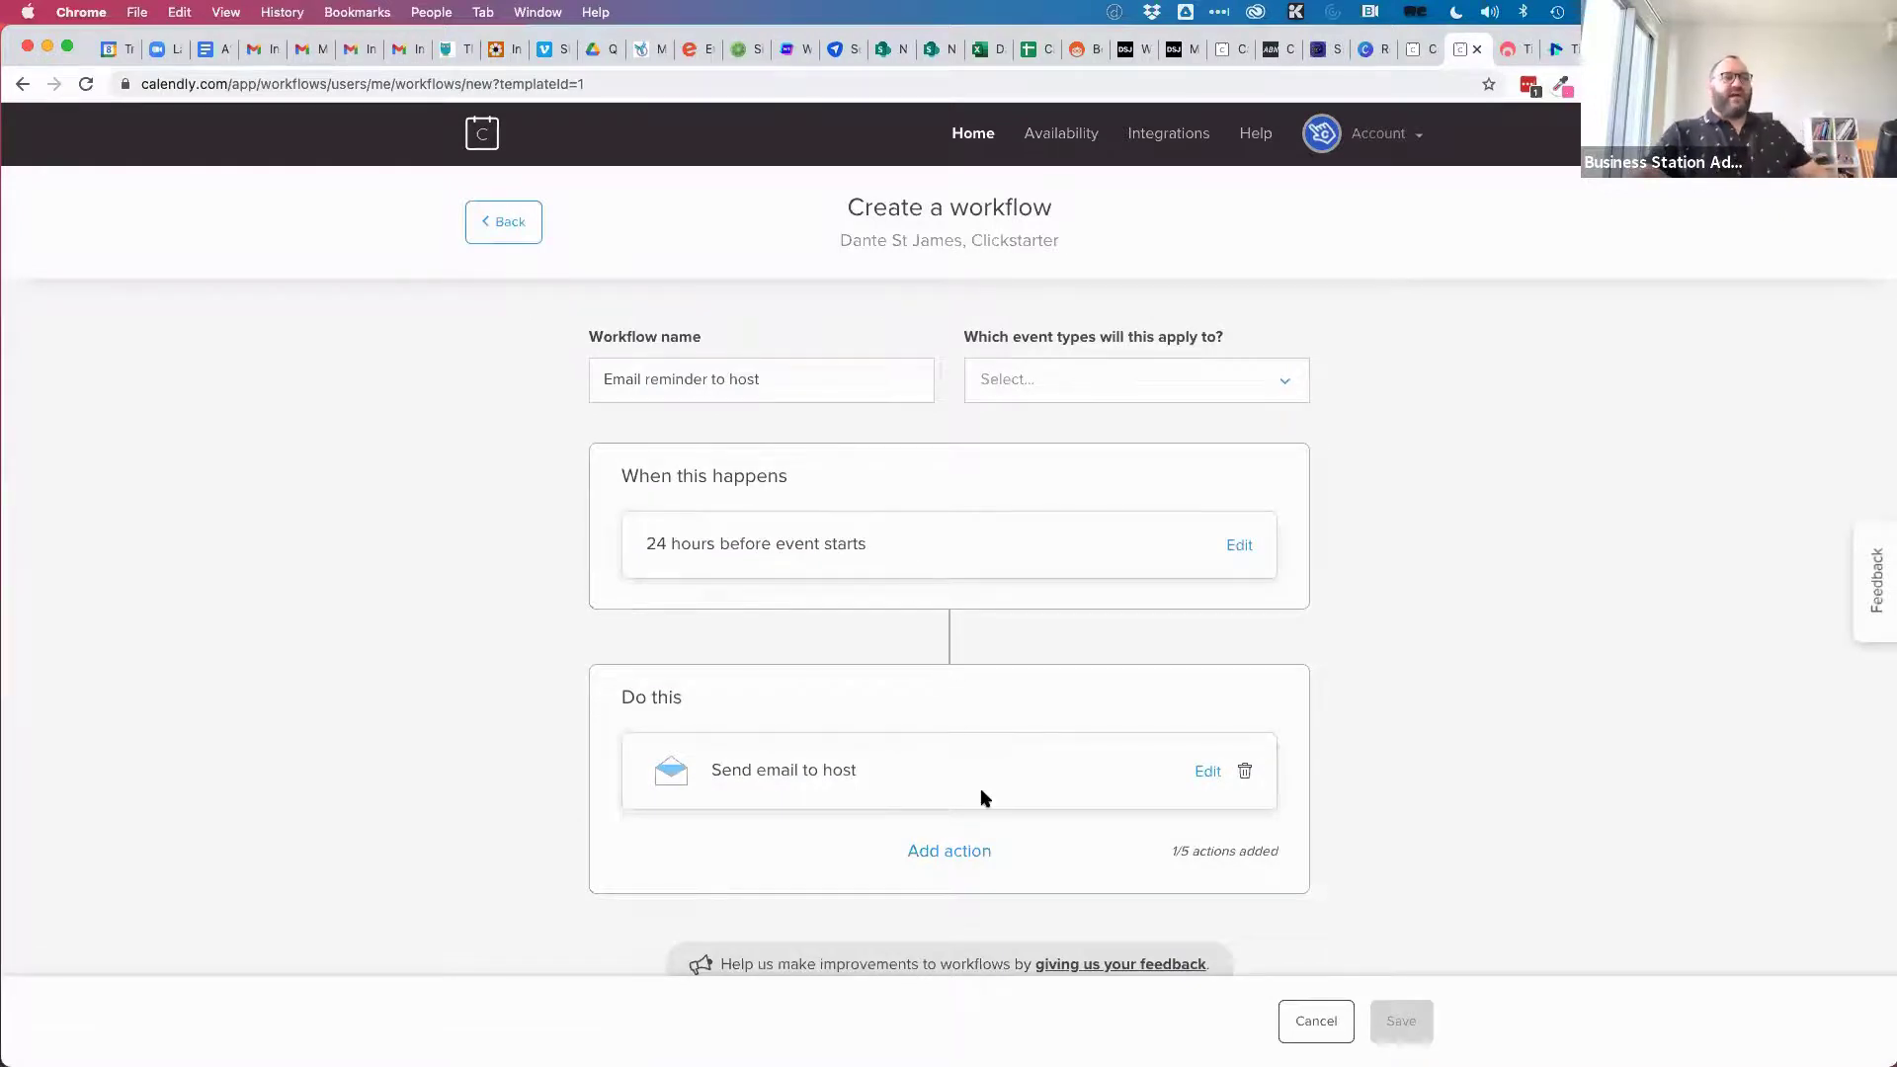
click(1203, 774)
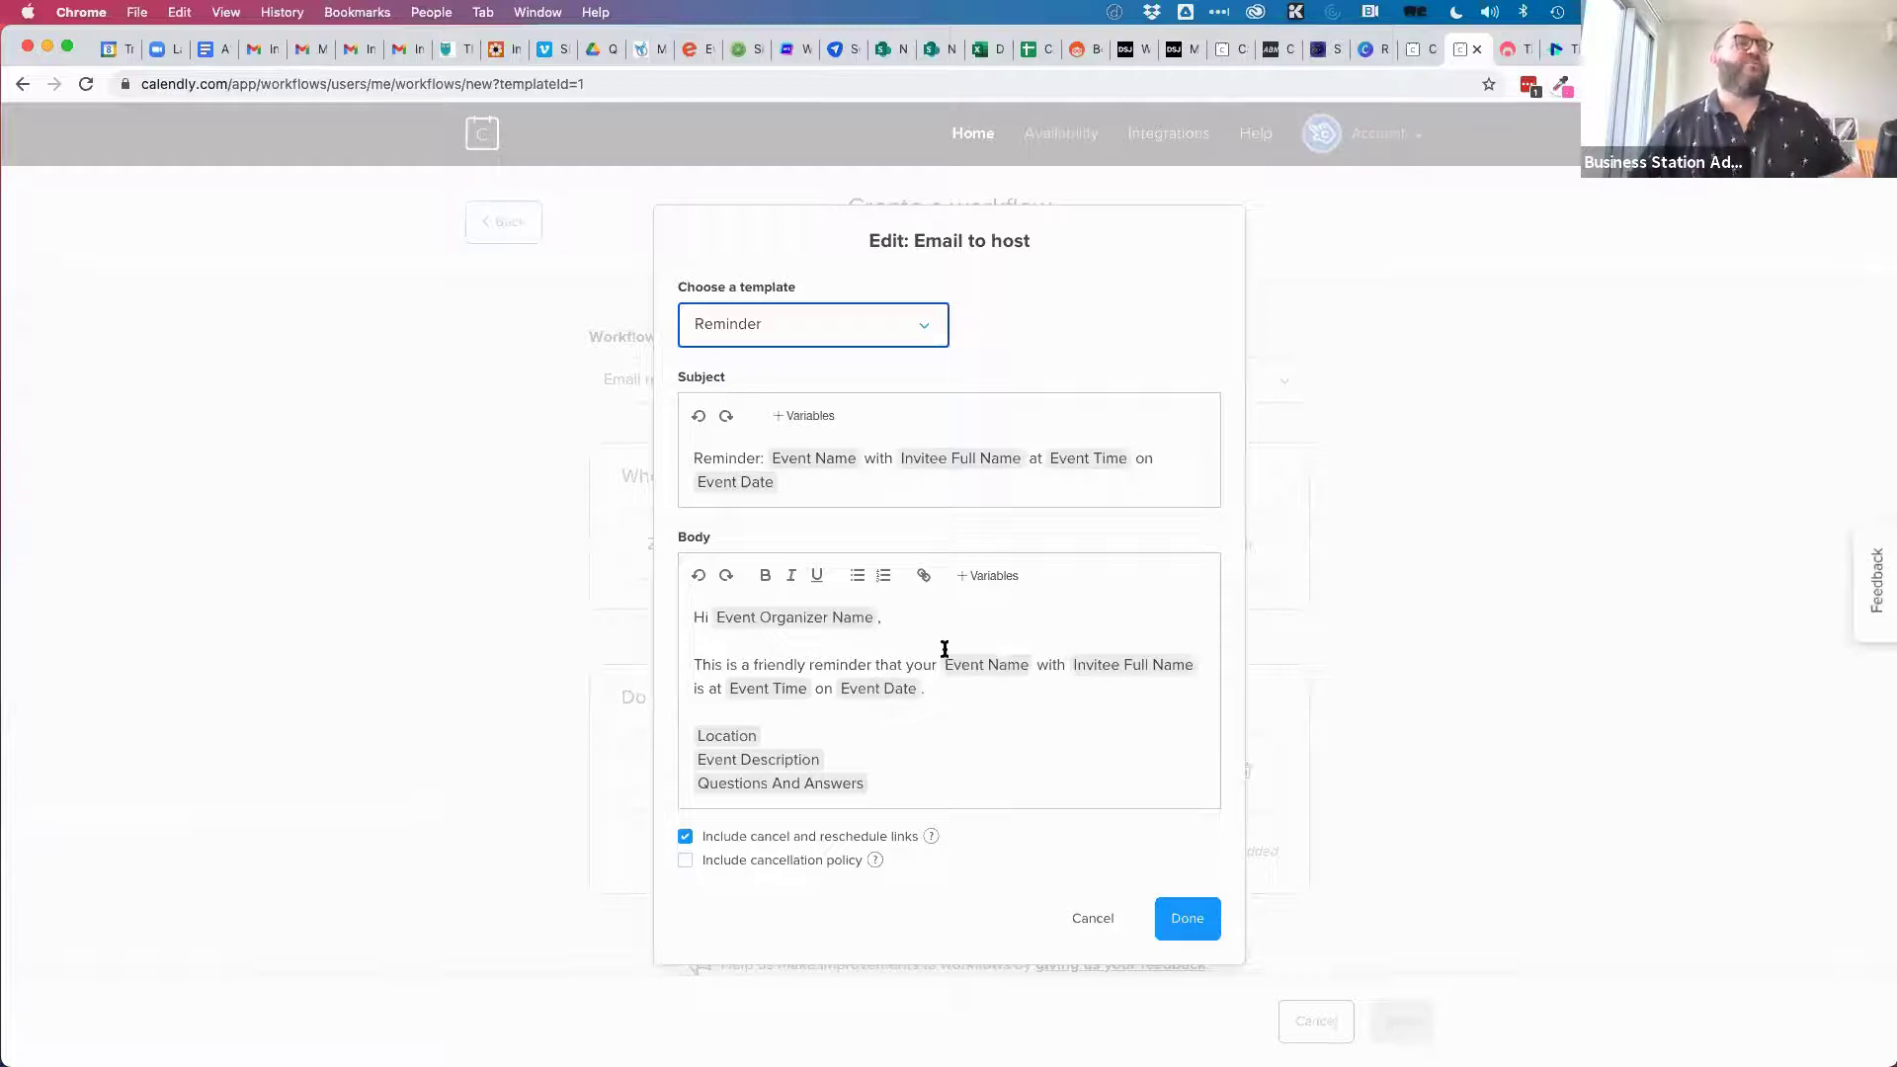
click(1190, 917)
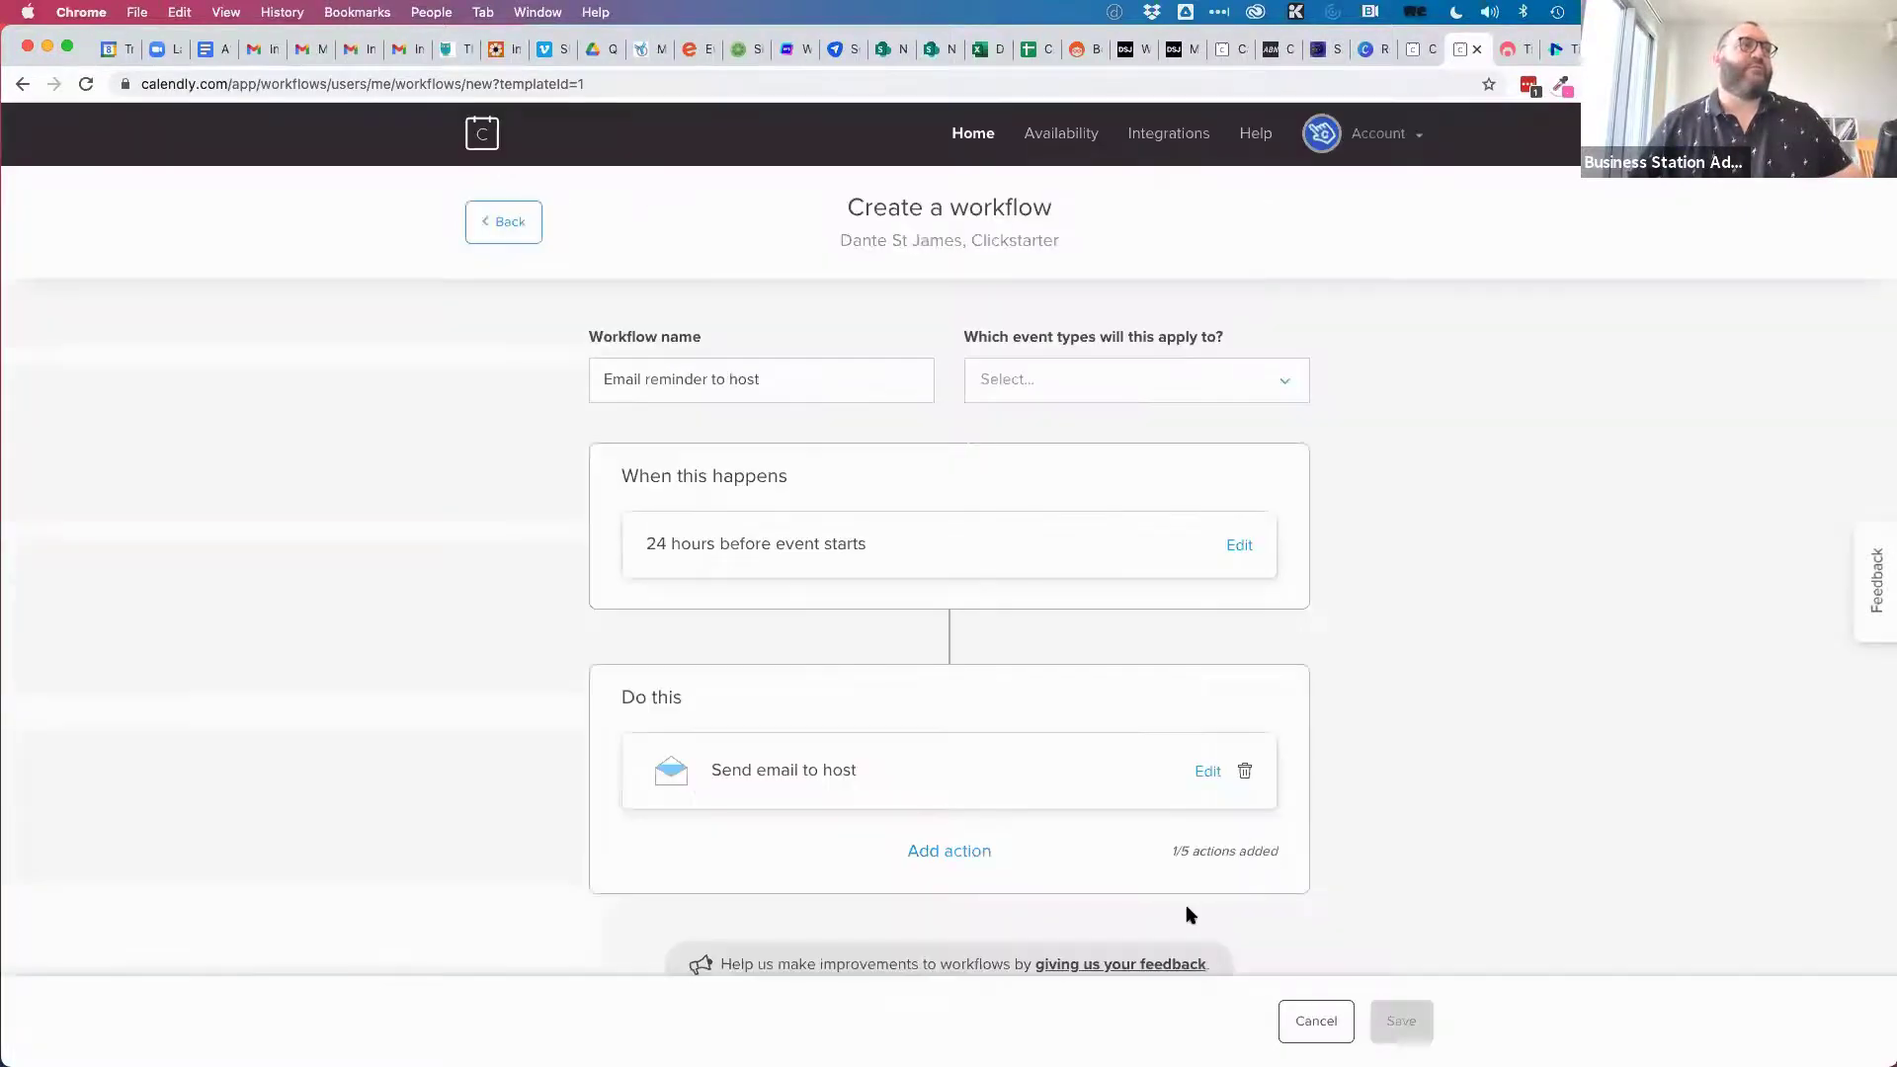
scroll(1373, 797, down, 2)
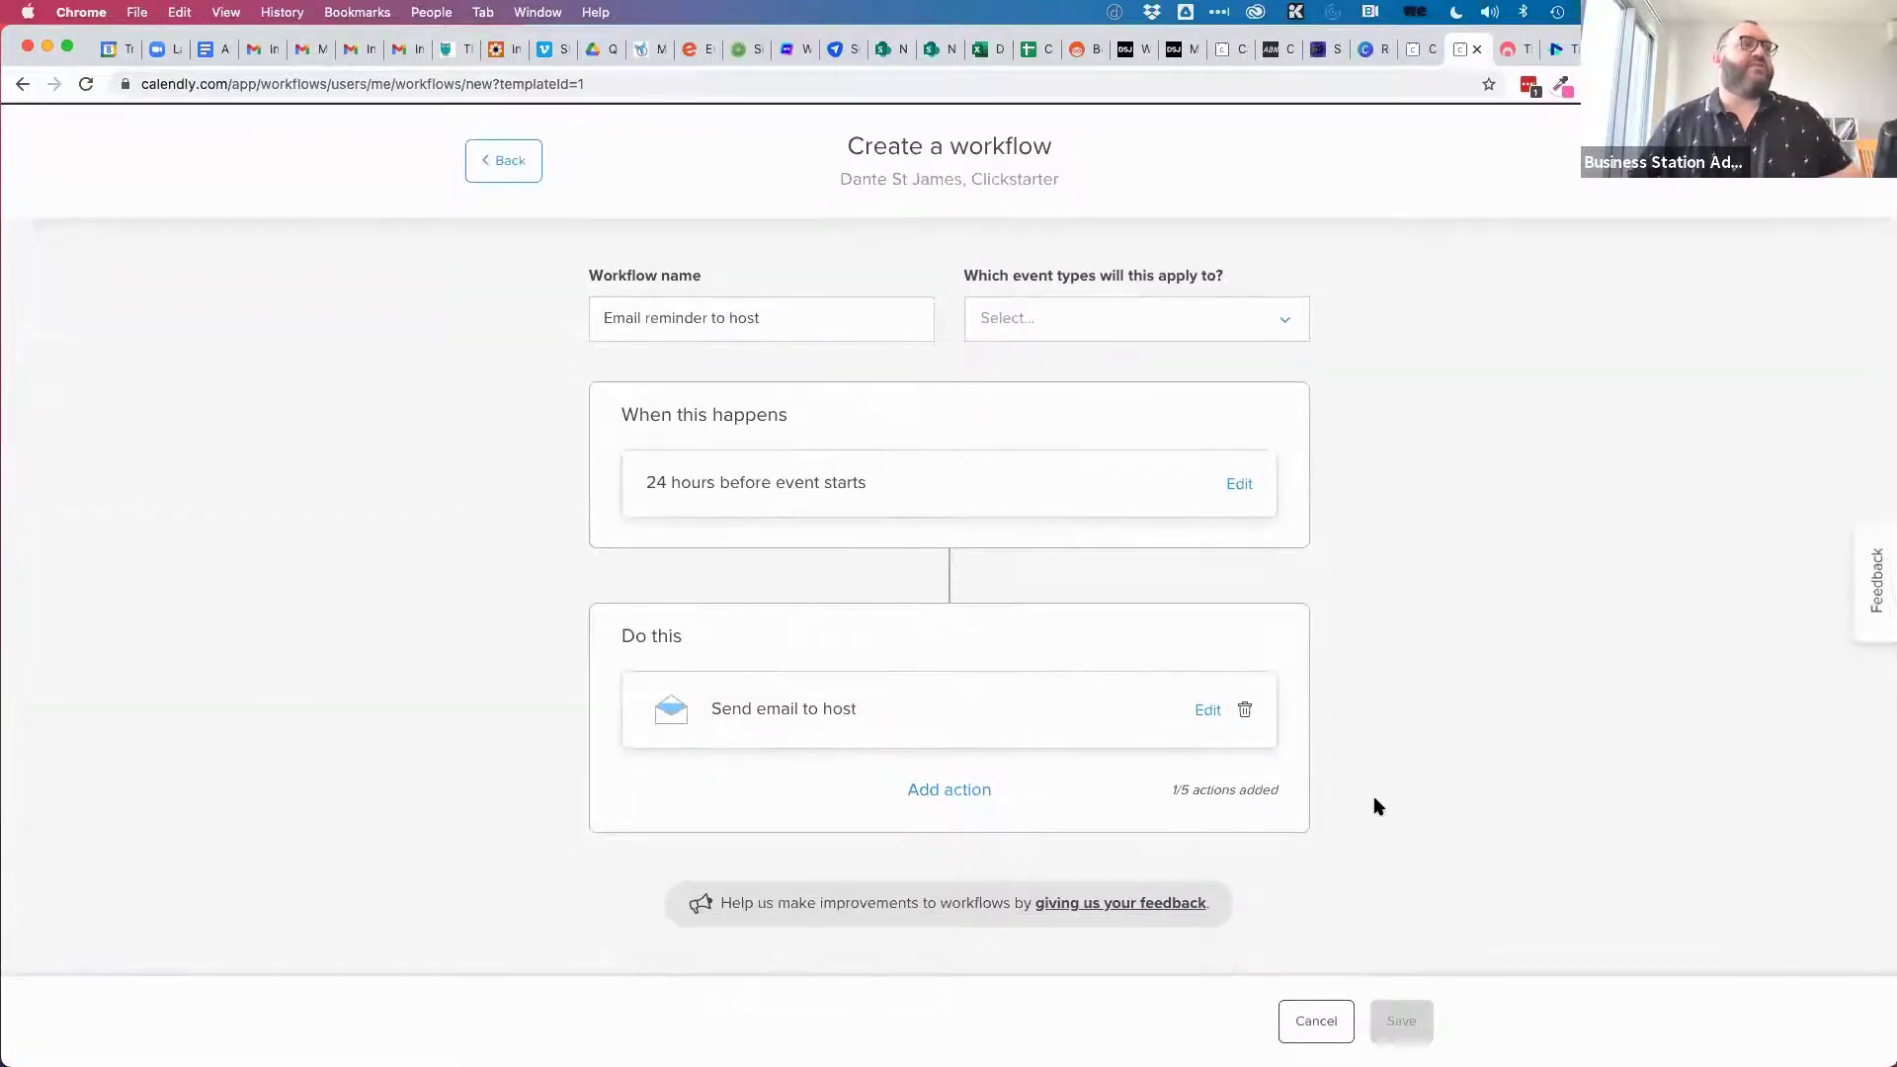
Preview a Send text to invitee action with the Reminder template, cancel it, then delete Send email to host.
click(935, 791)
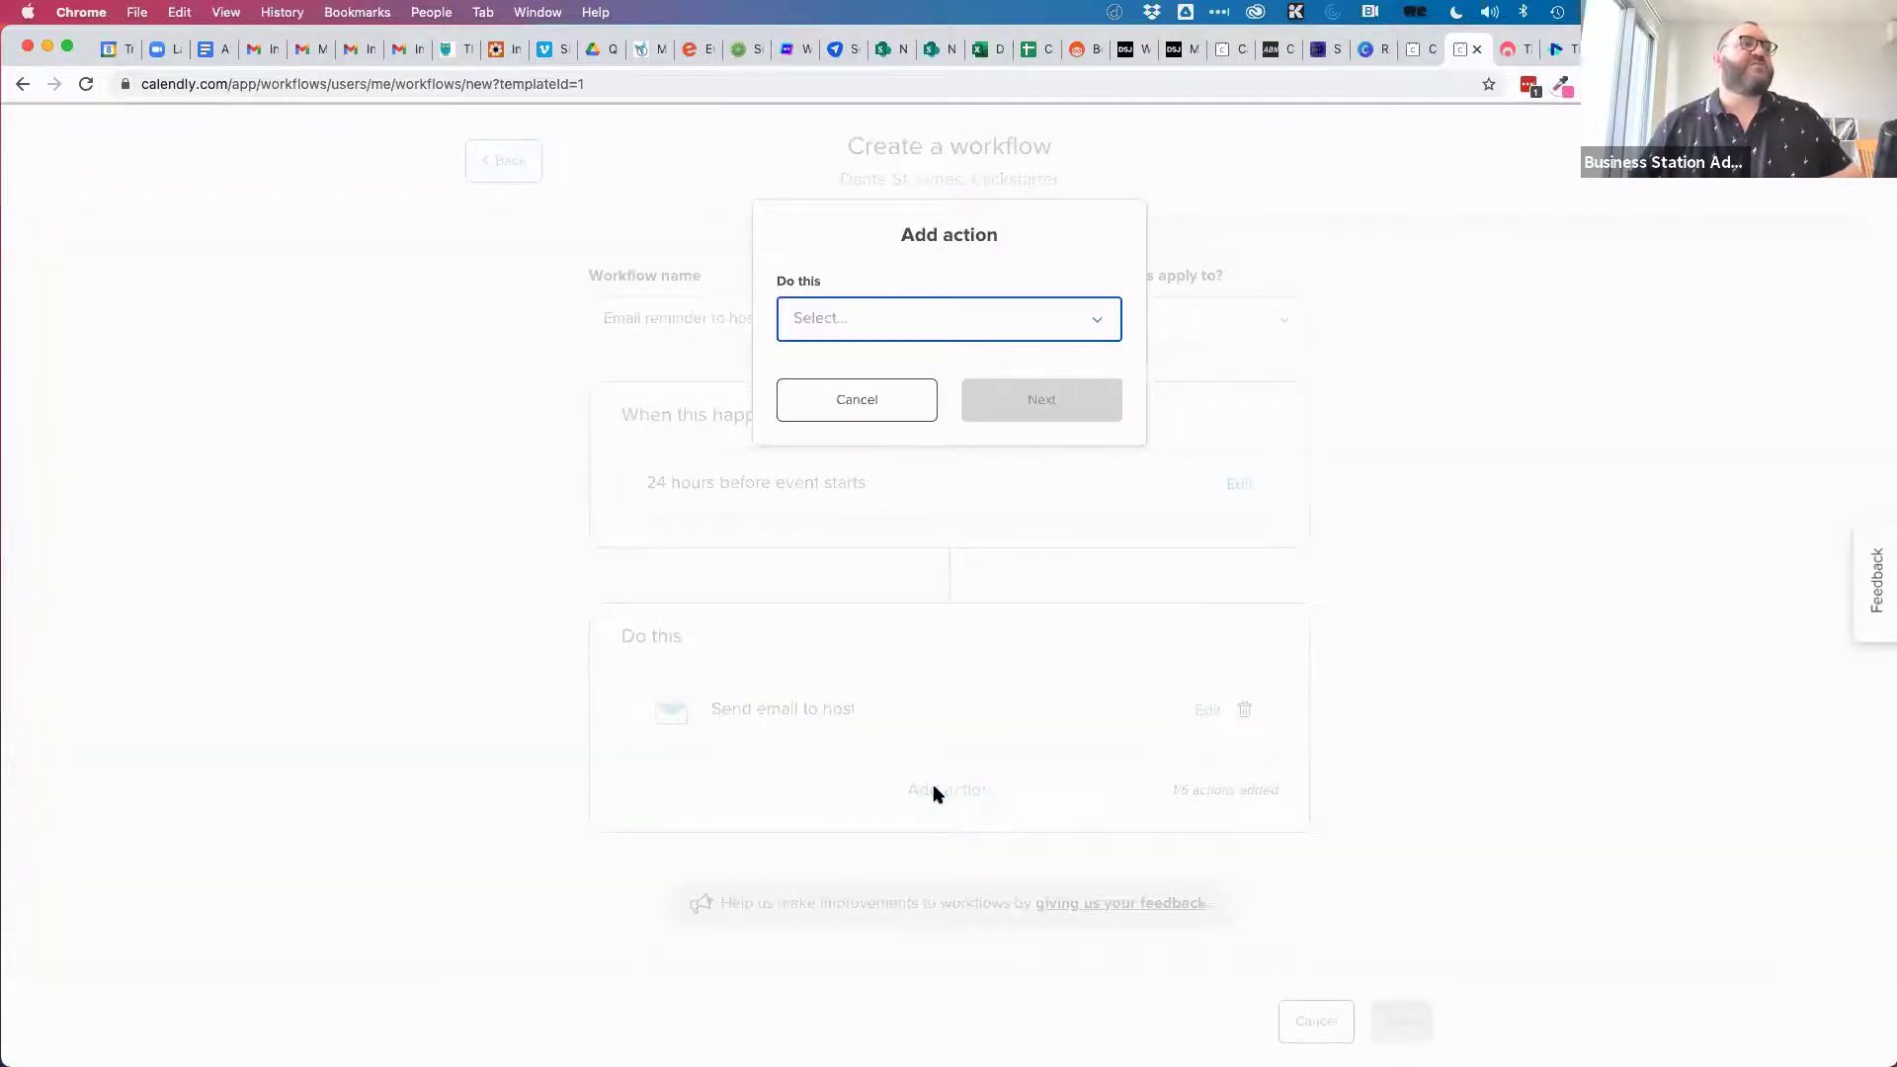
click(1098, 322)
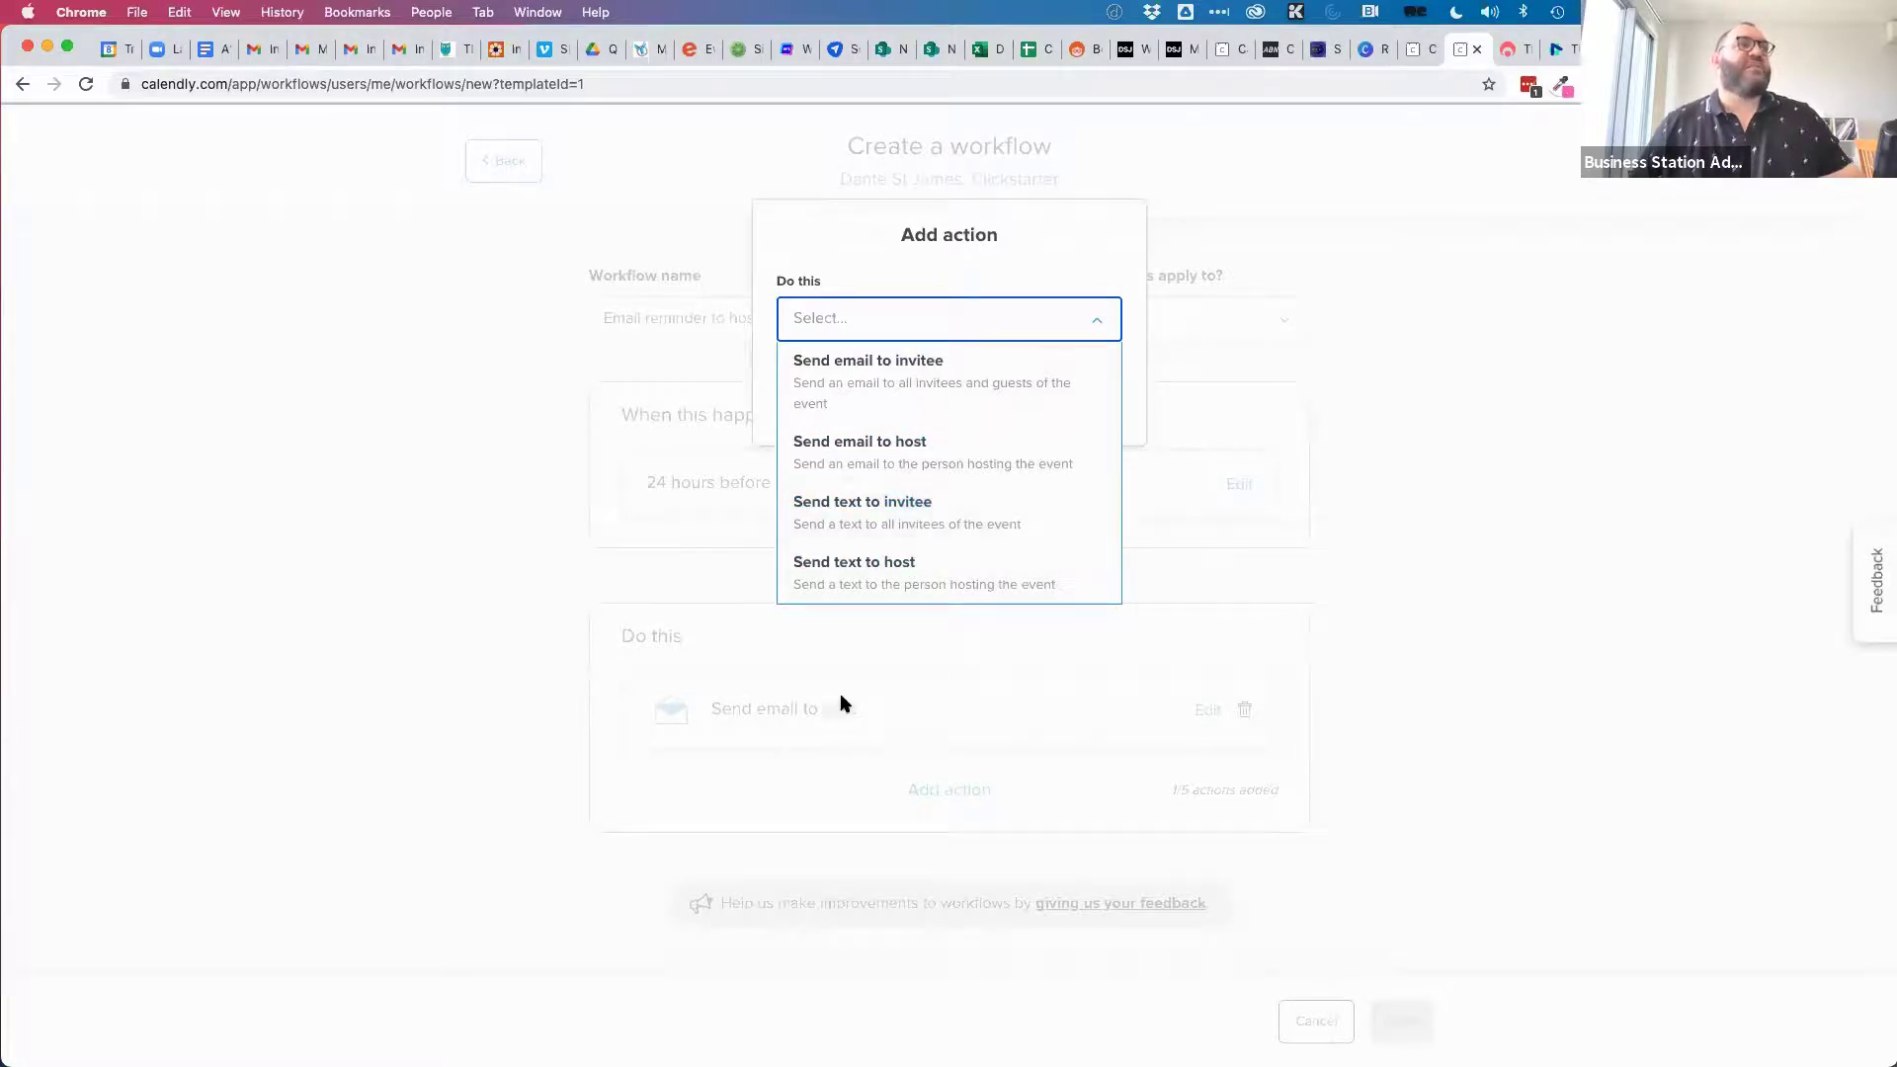
click(937, 511)
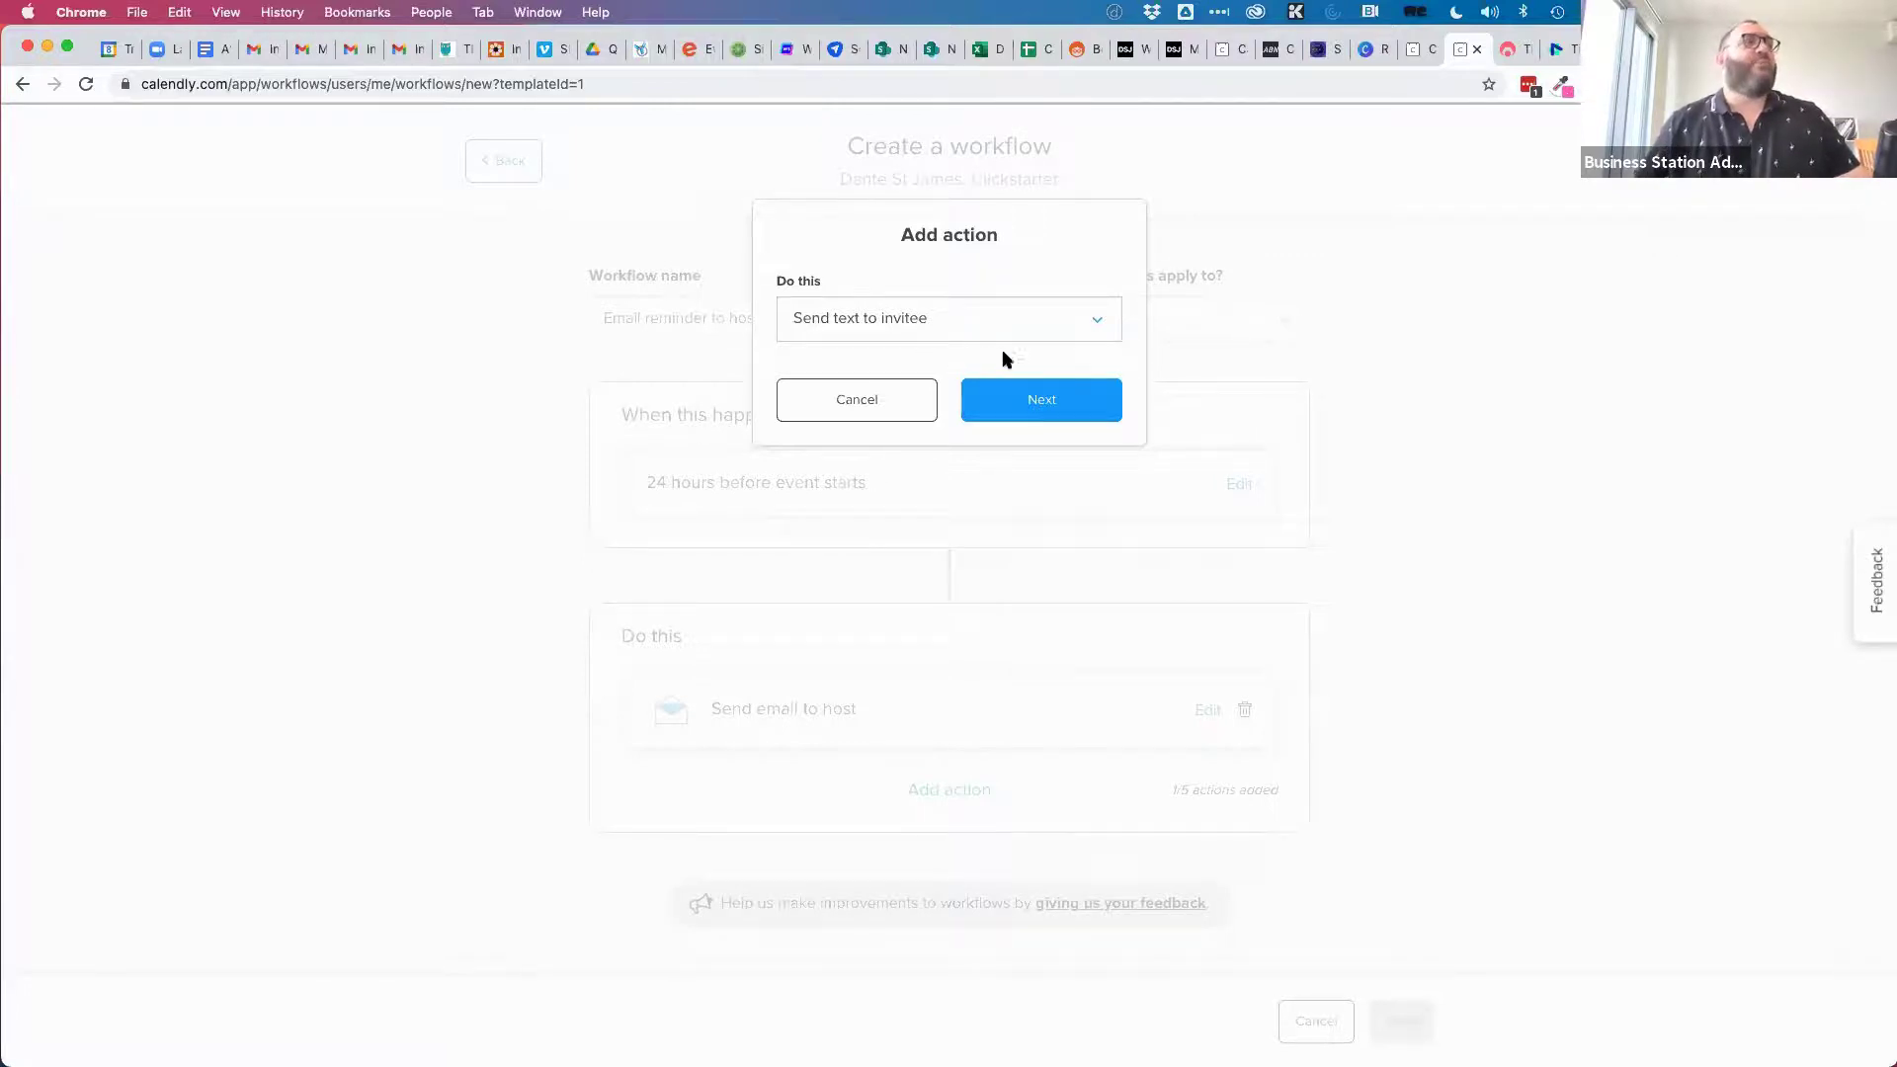
click(1029, 400)
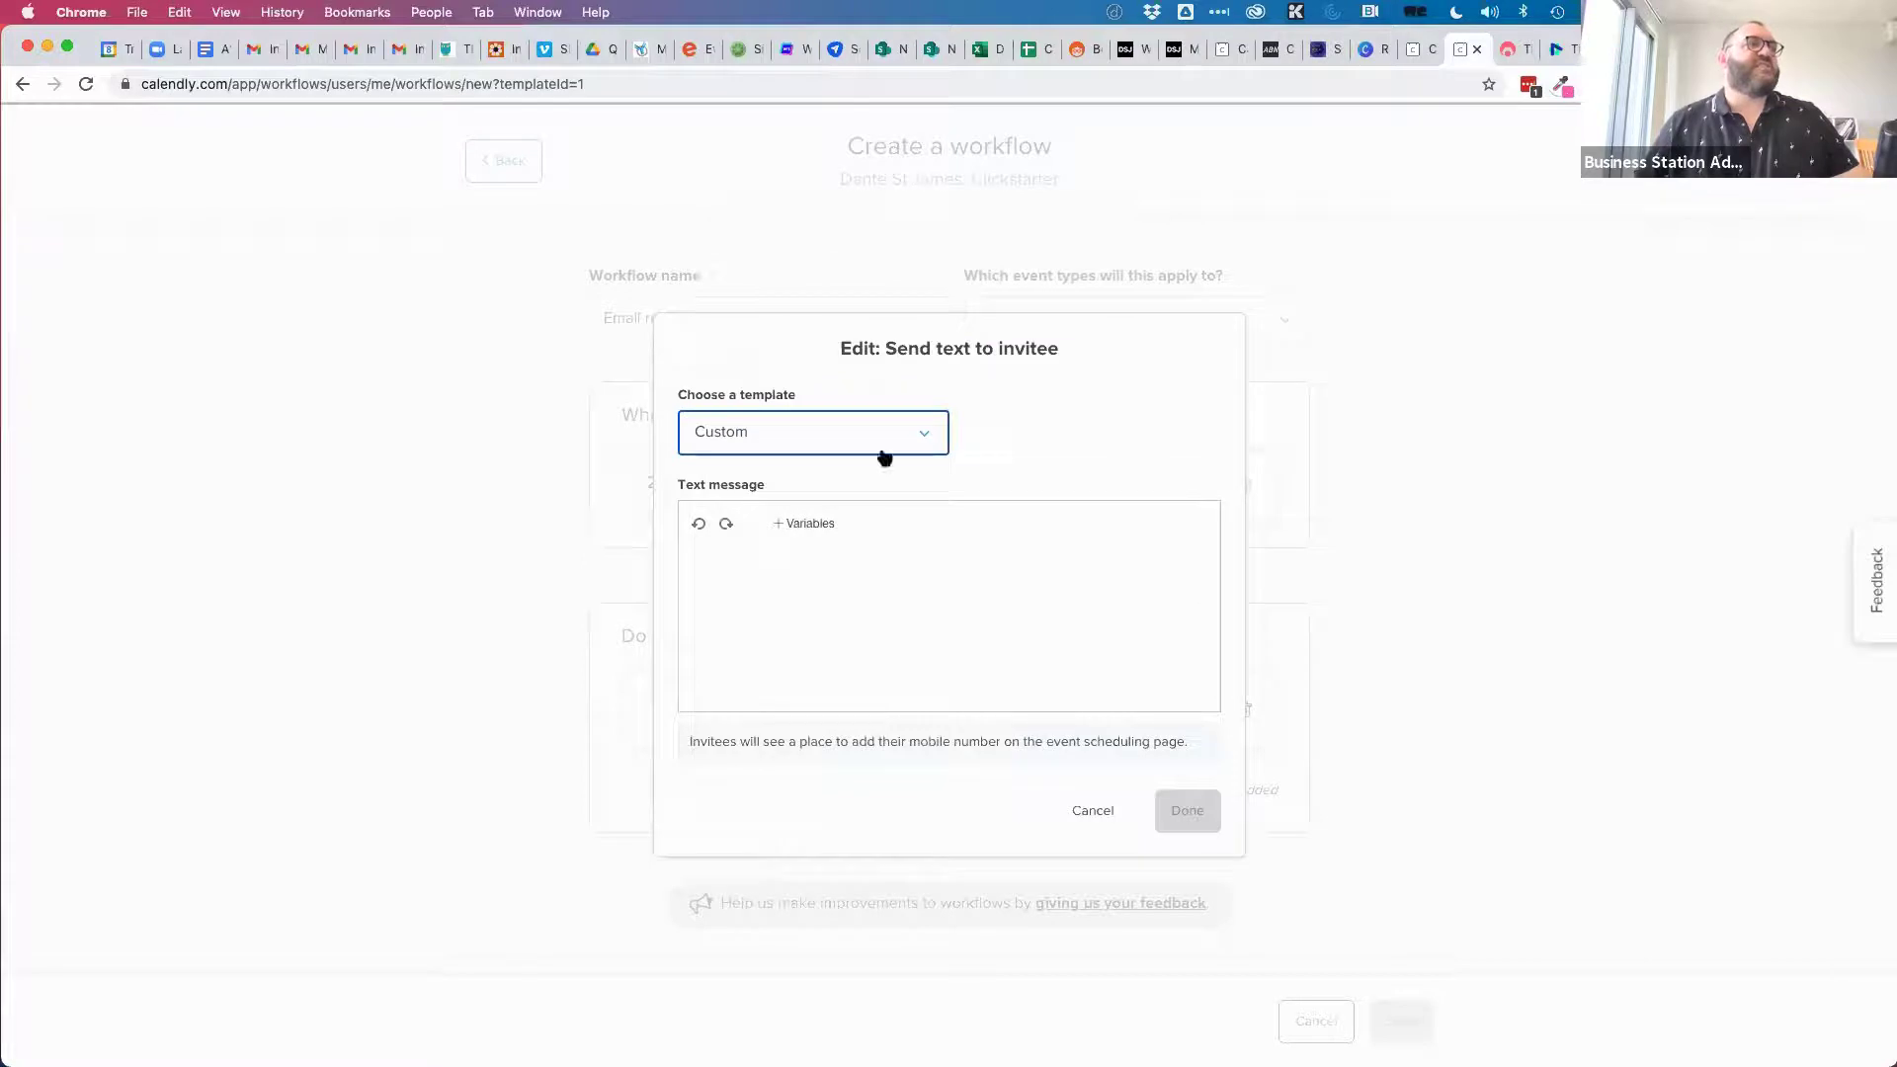
click(786, 440)
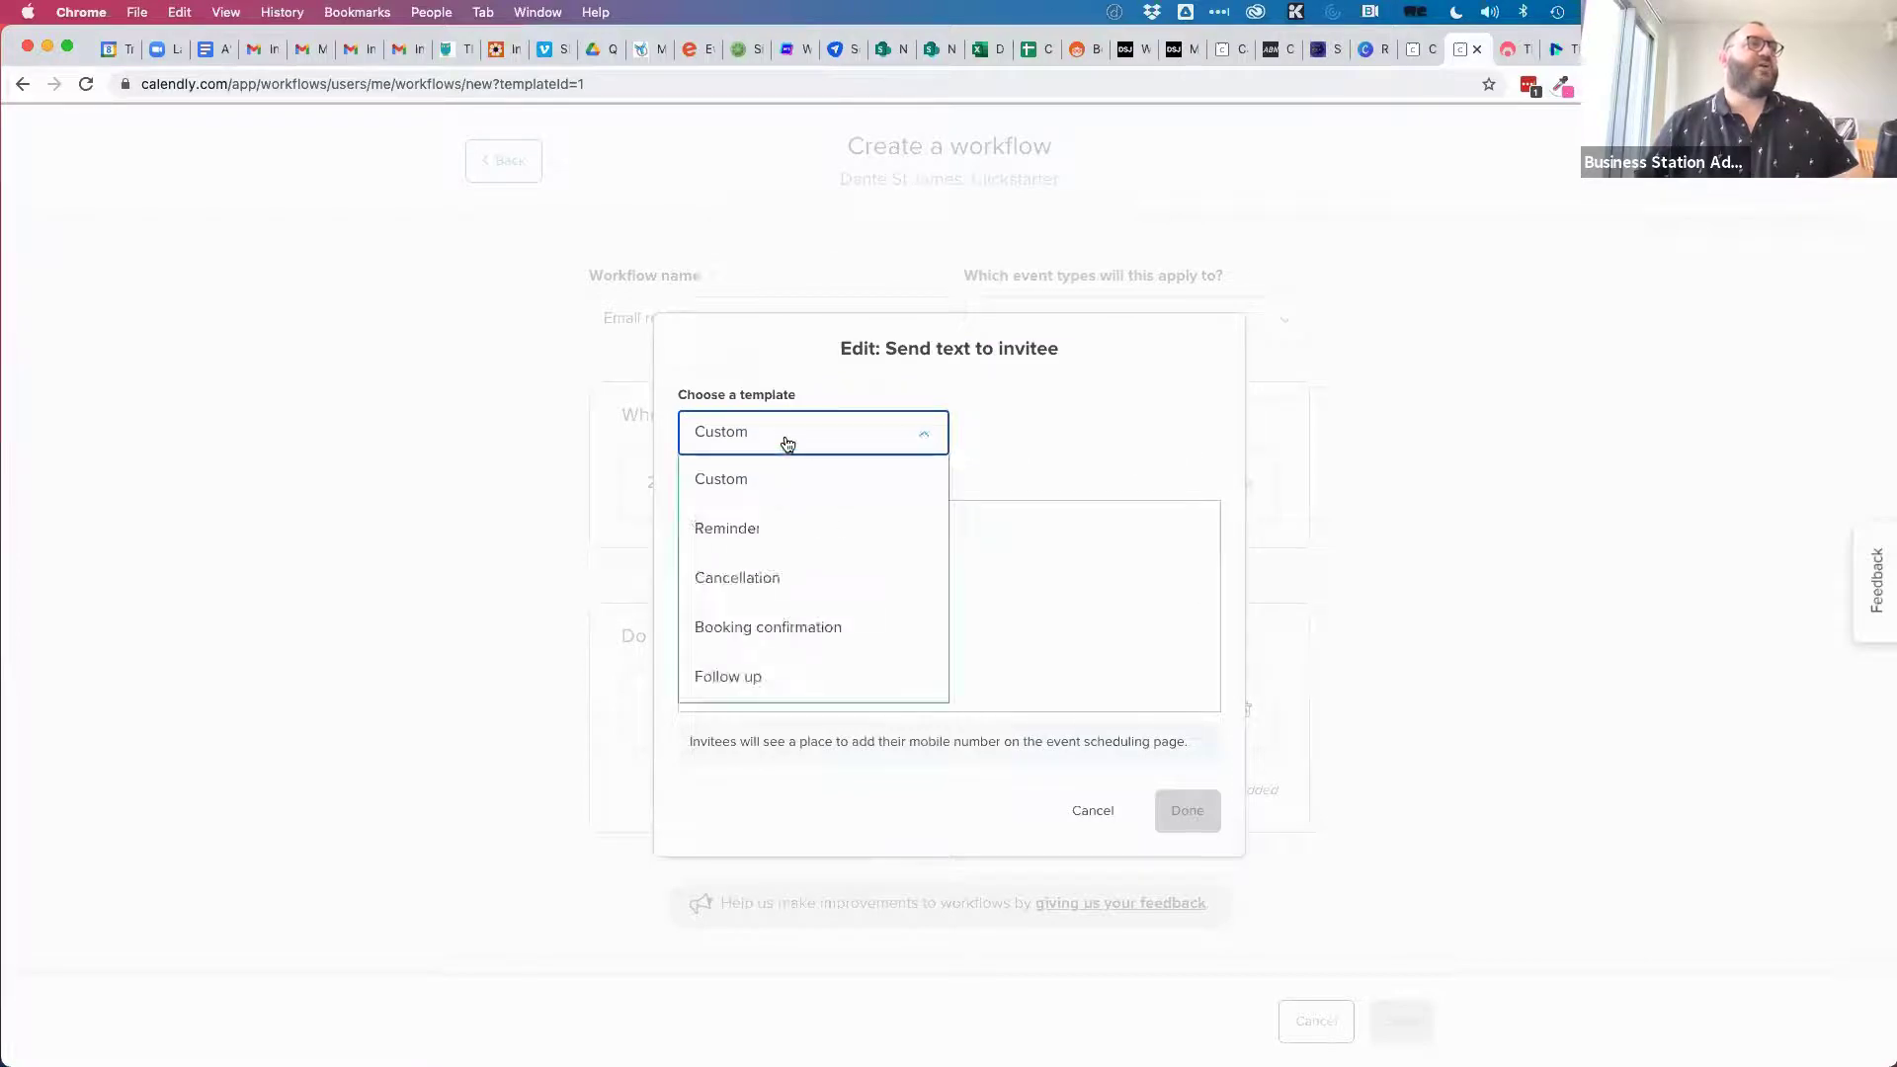
click(754, 535)
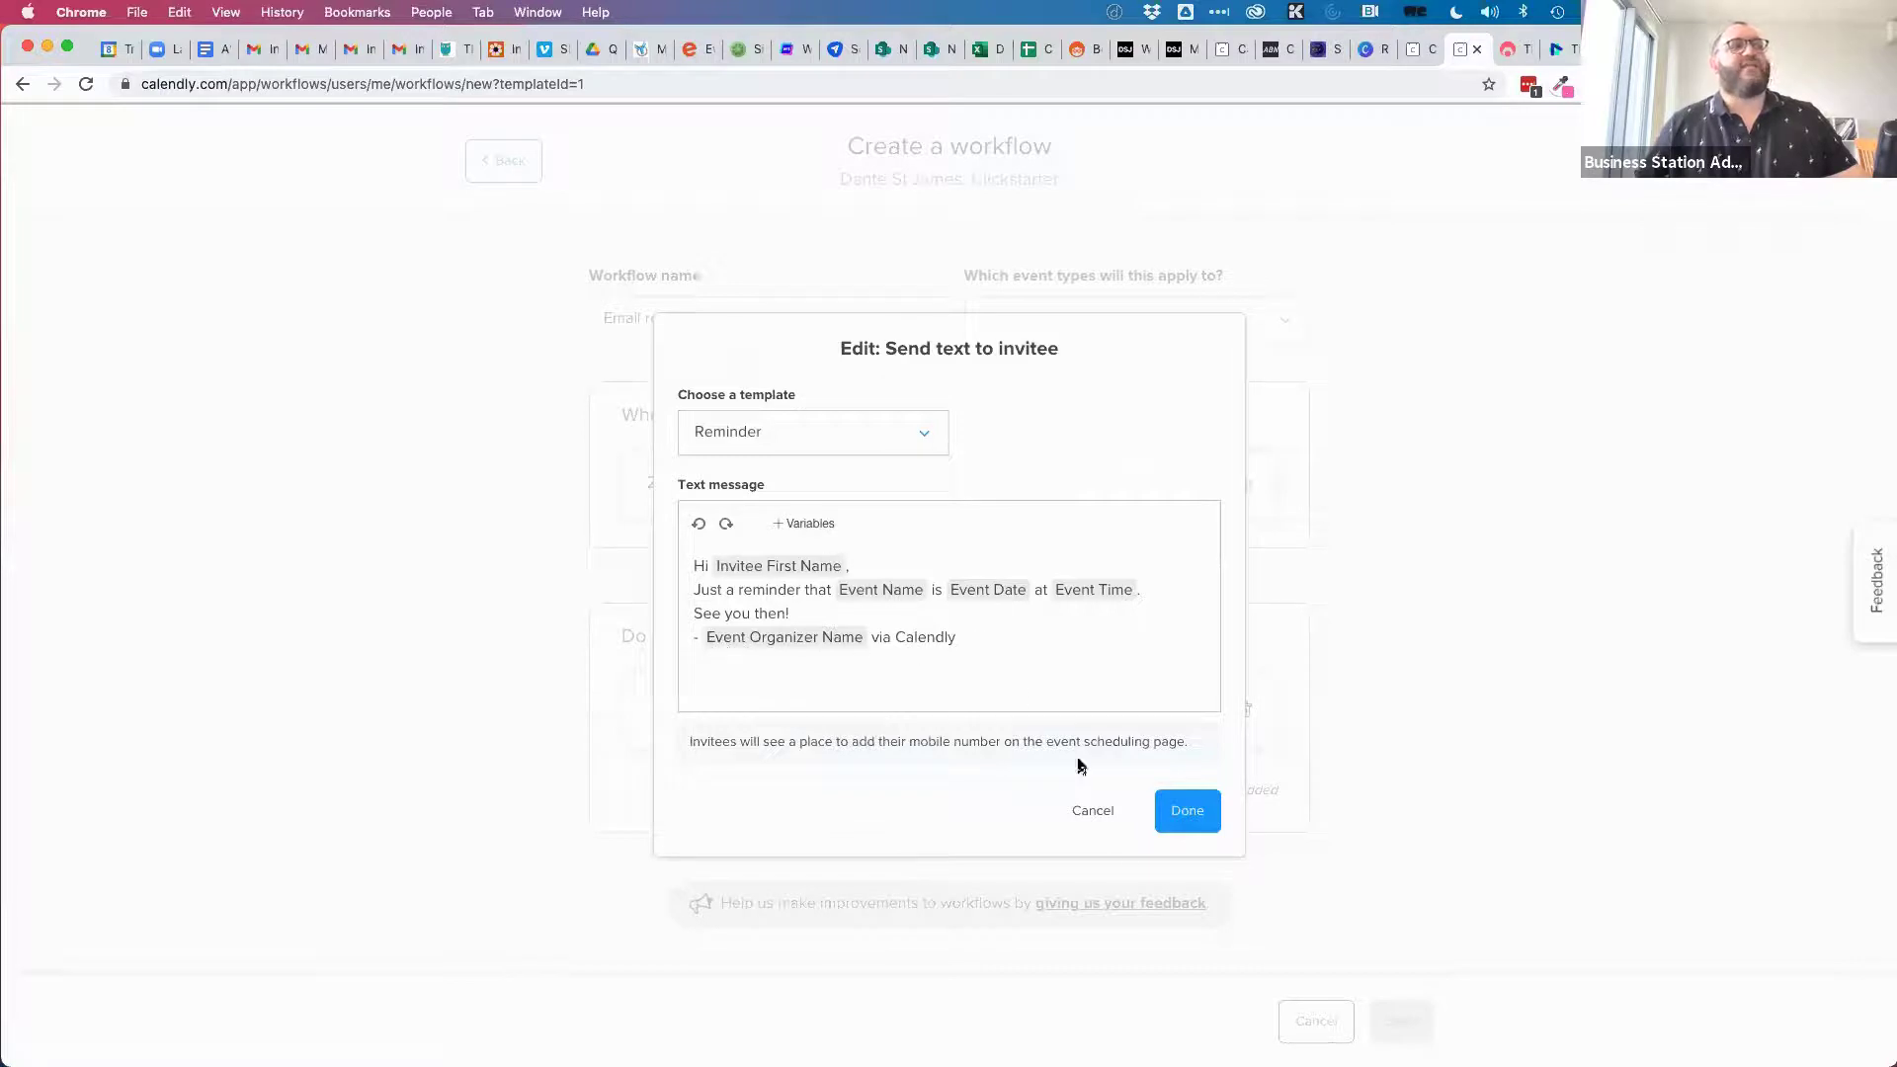
click(1087, 812)
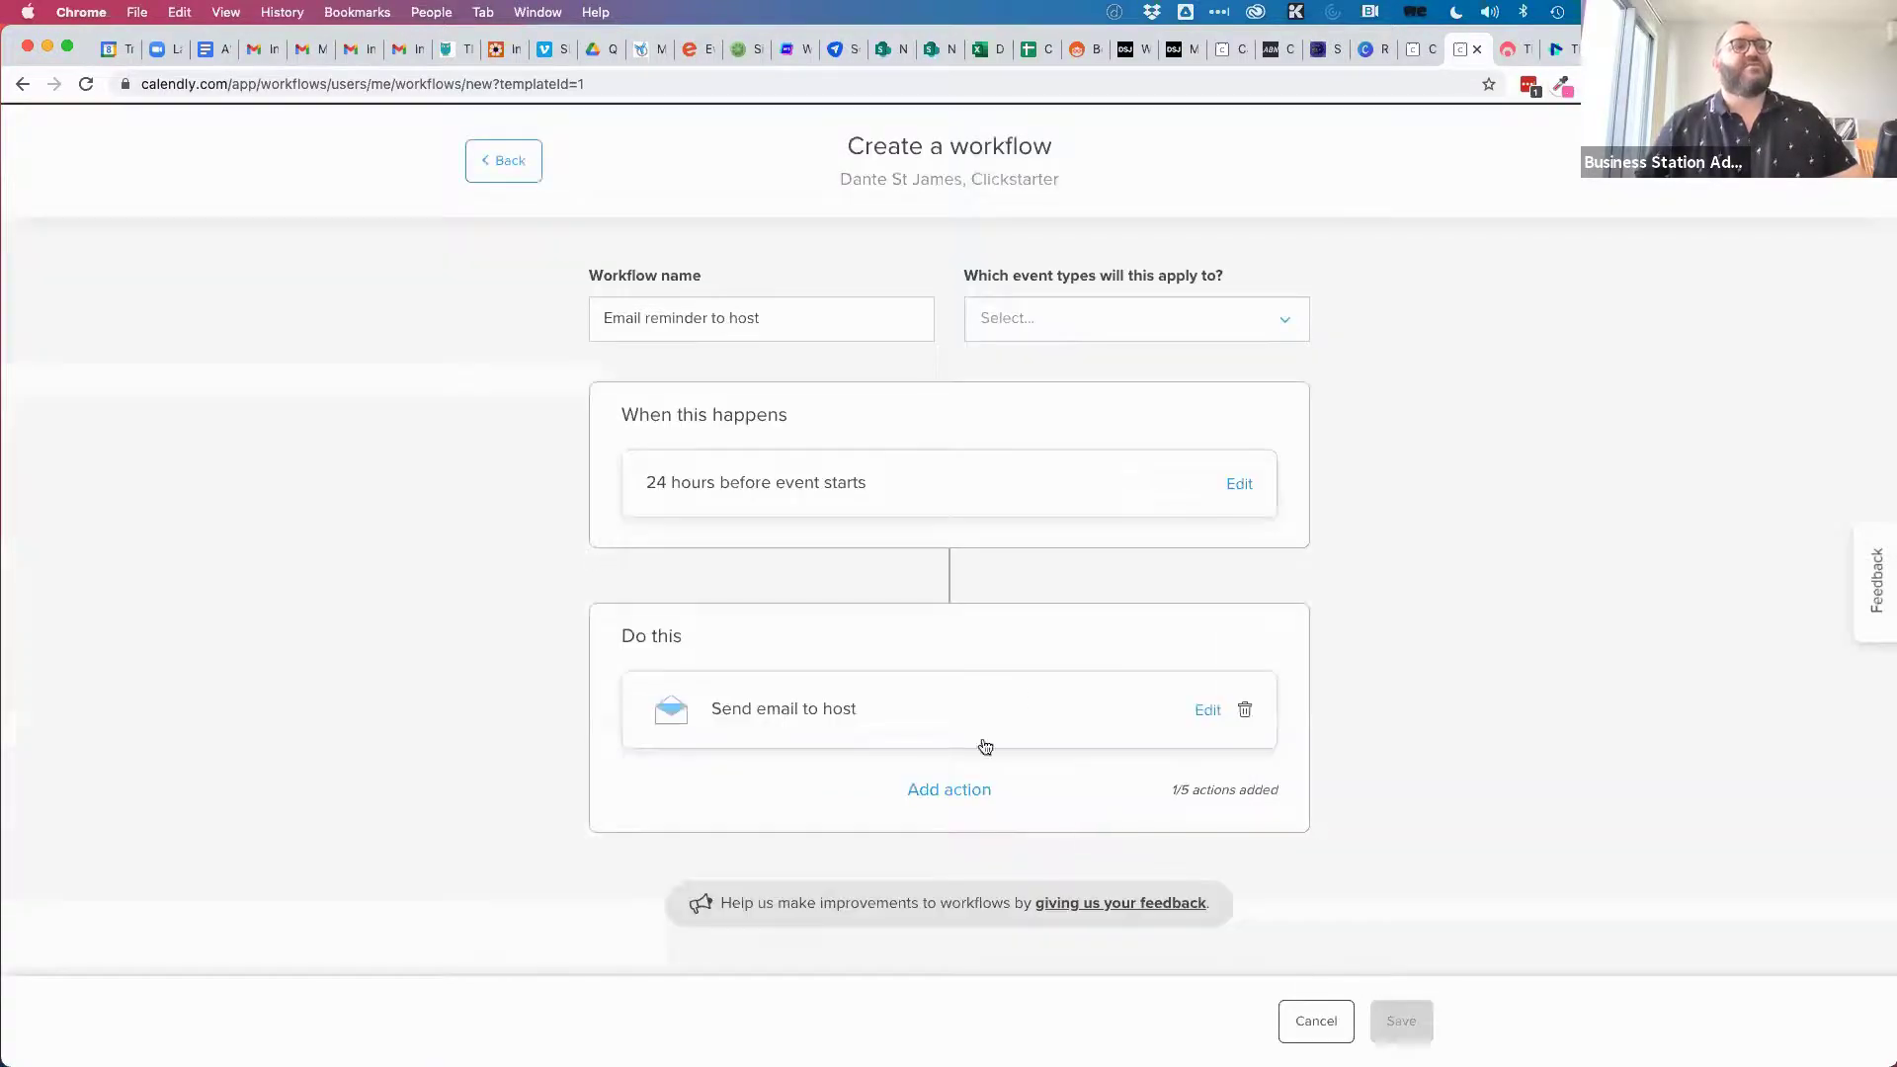
click(1245, 710)
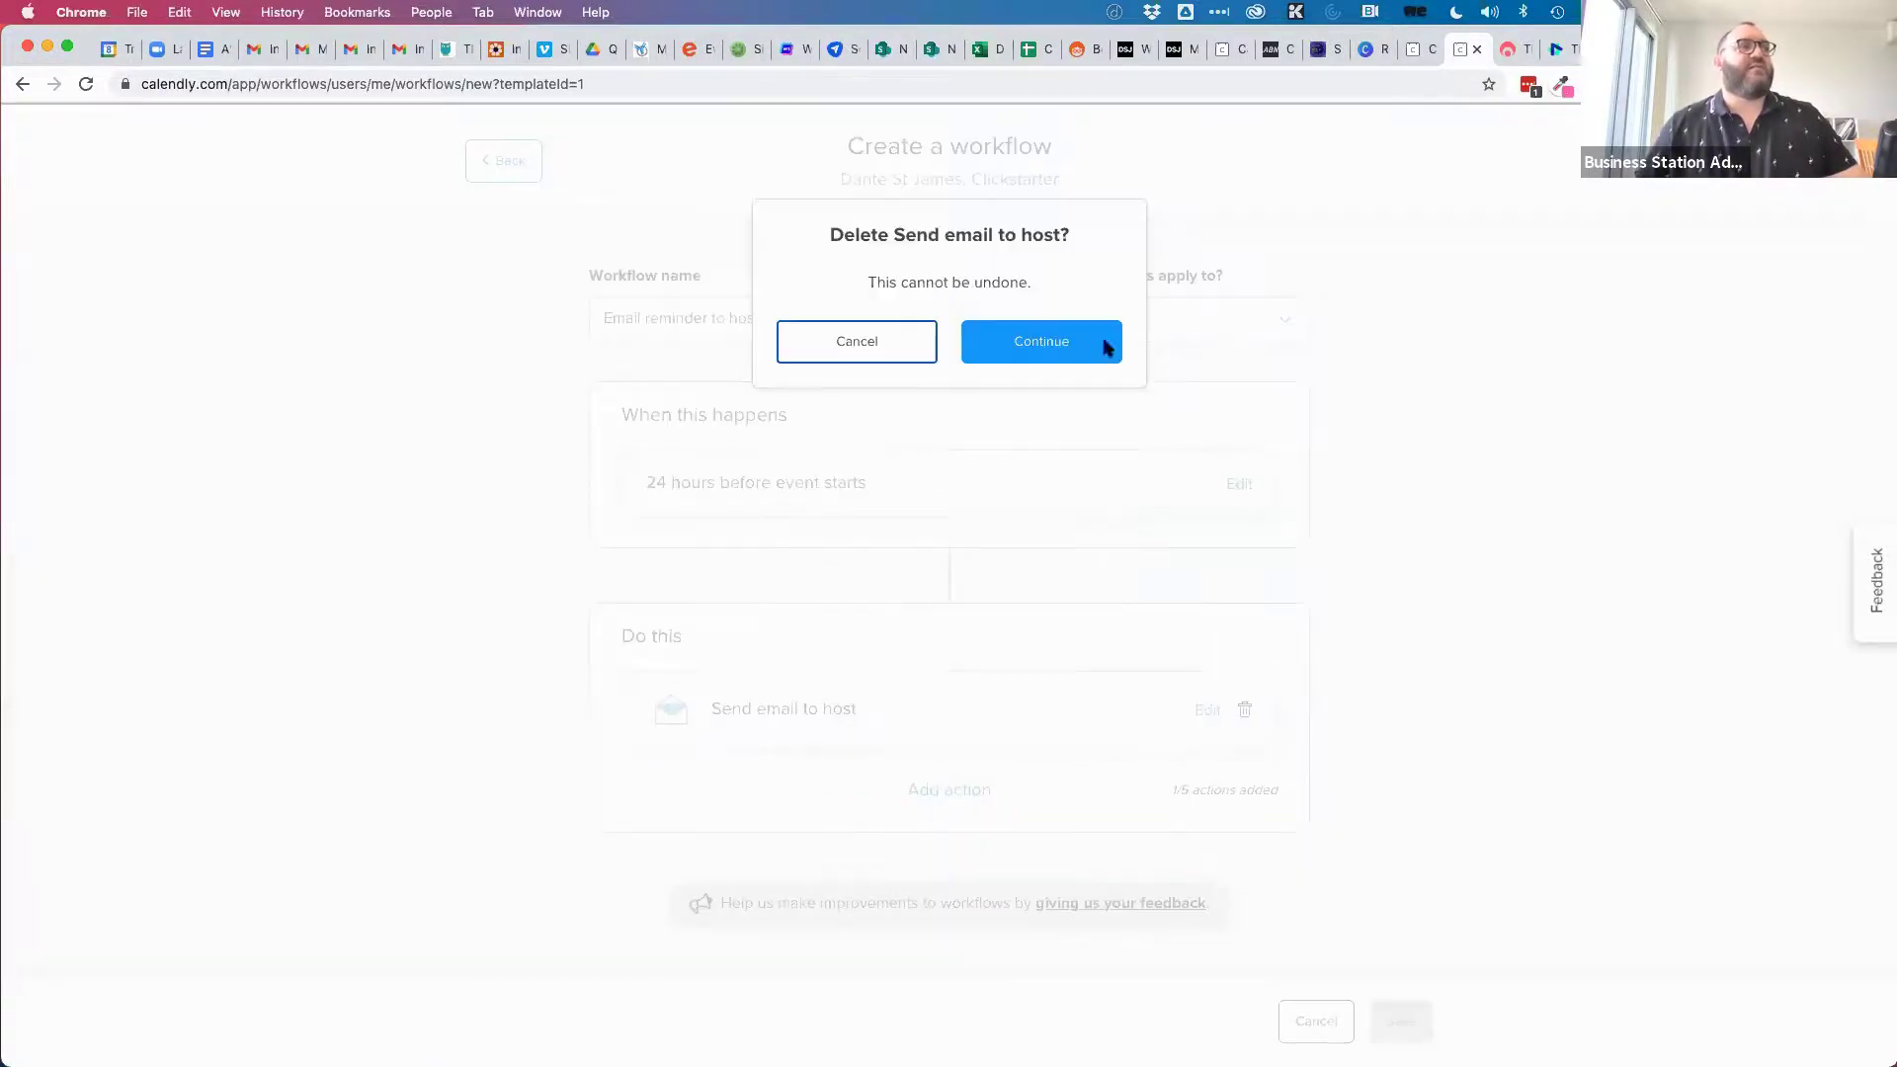
Confirm deleting the Send email to host action and discard the Email reminder to host draft.
click(1086, 341)
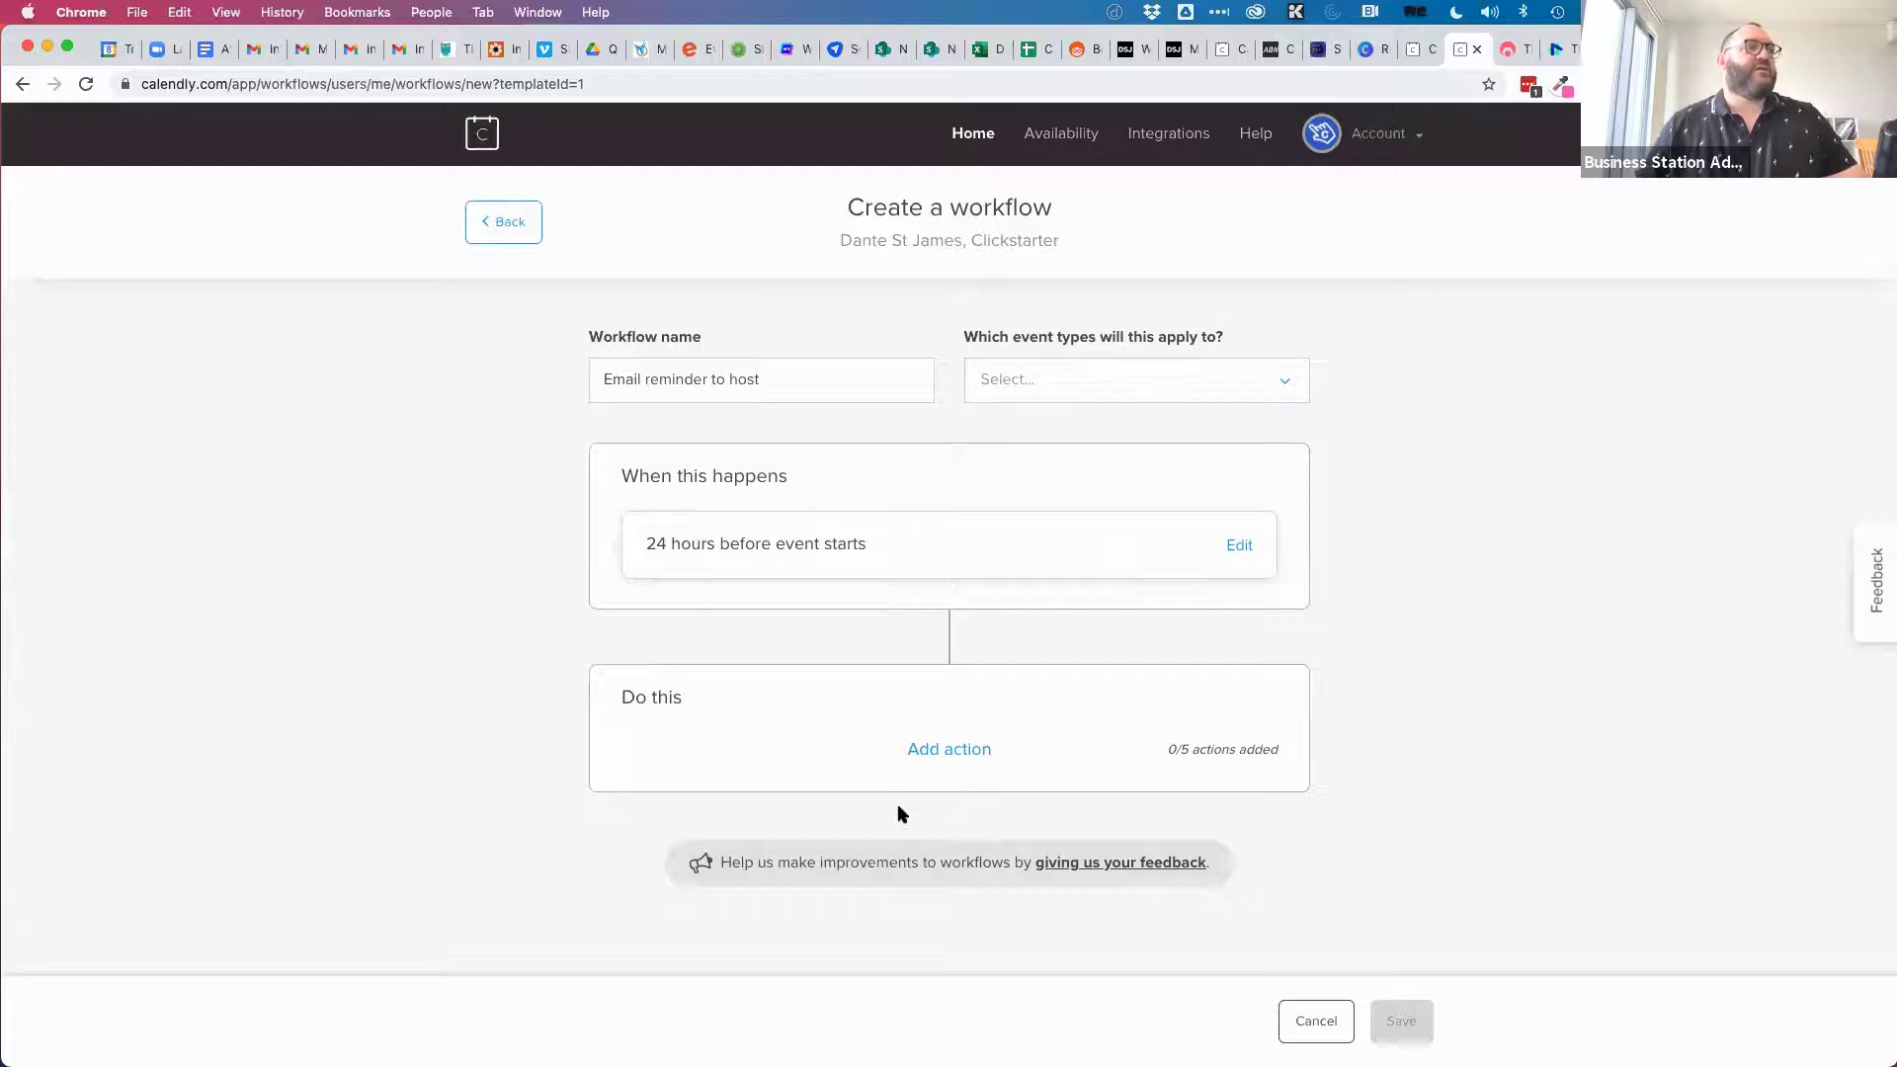
click(1315, 1021)
click(1045, 367)
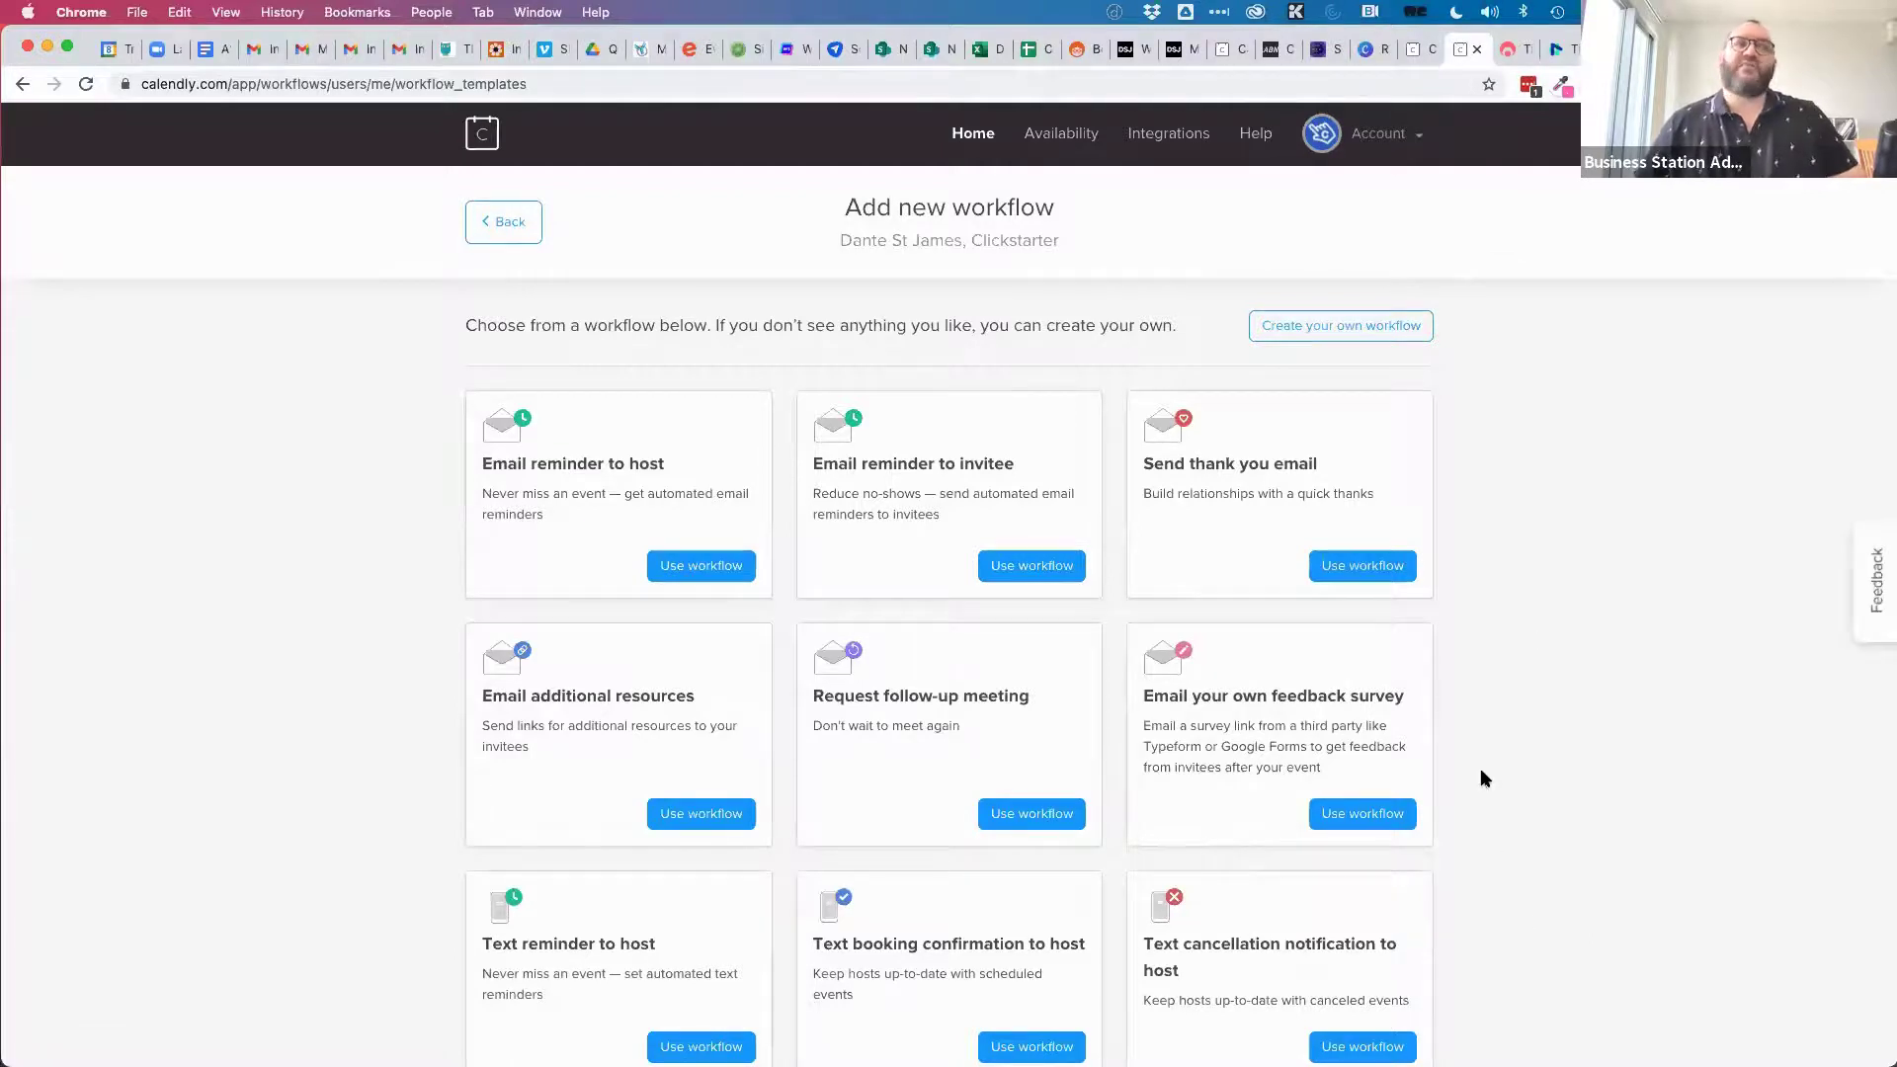
Browse the workflow templates, then go back to the Workflows list.
scroll(1481, 779, down, 2)
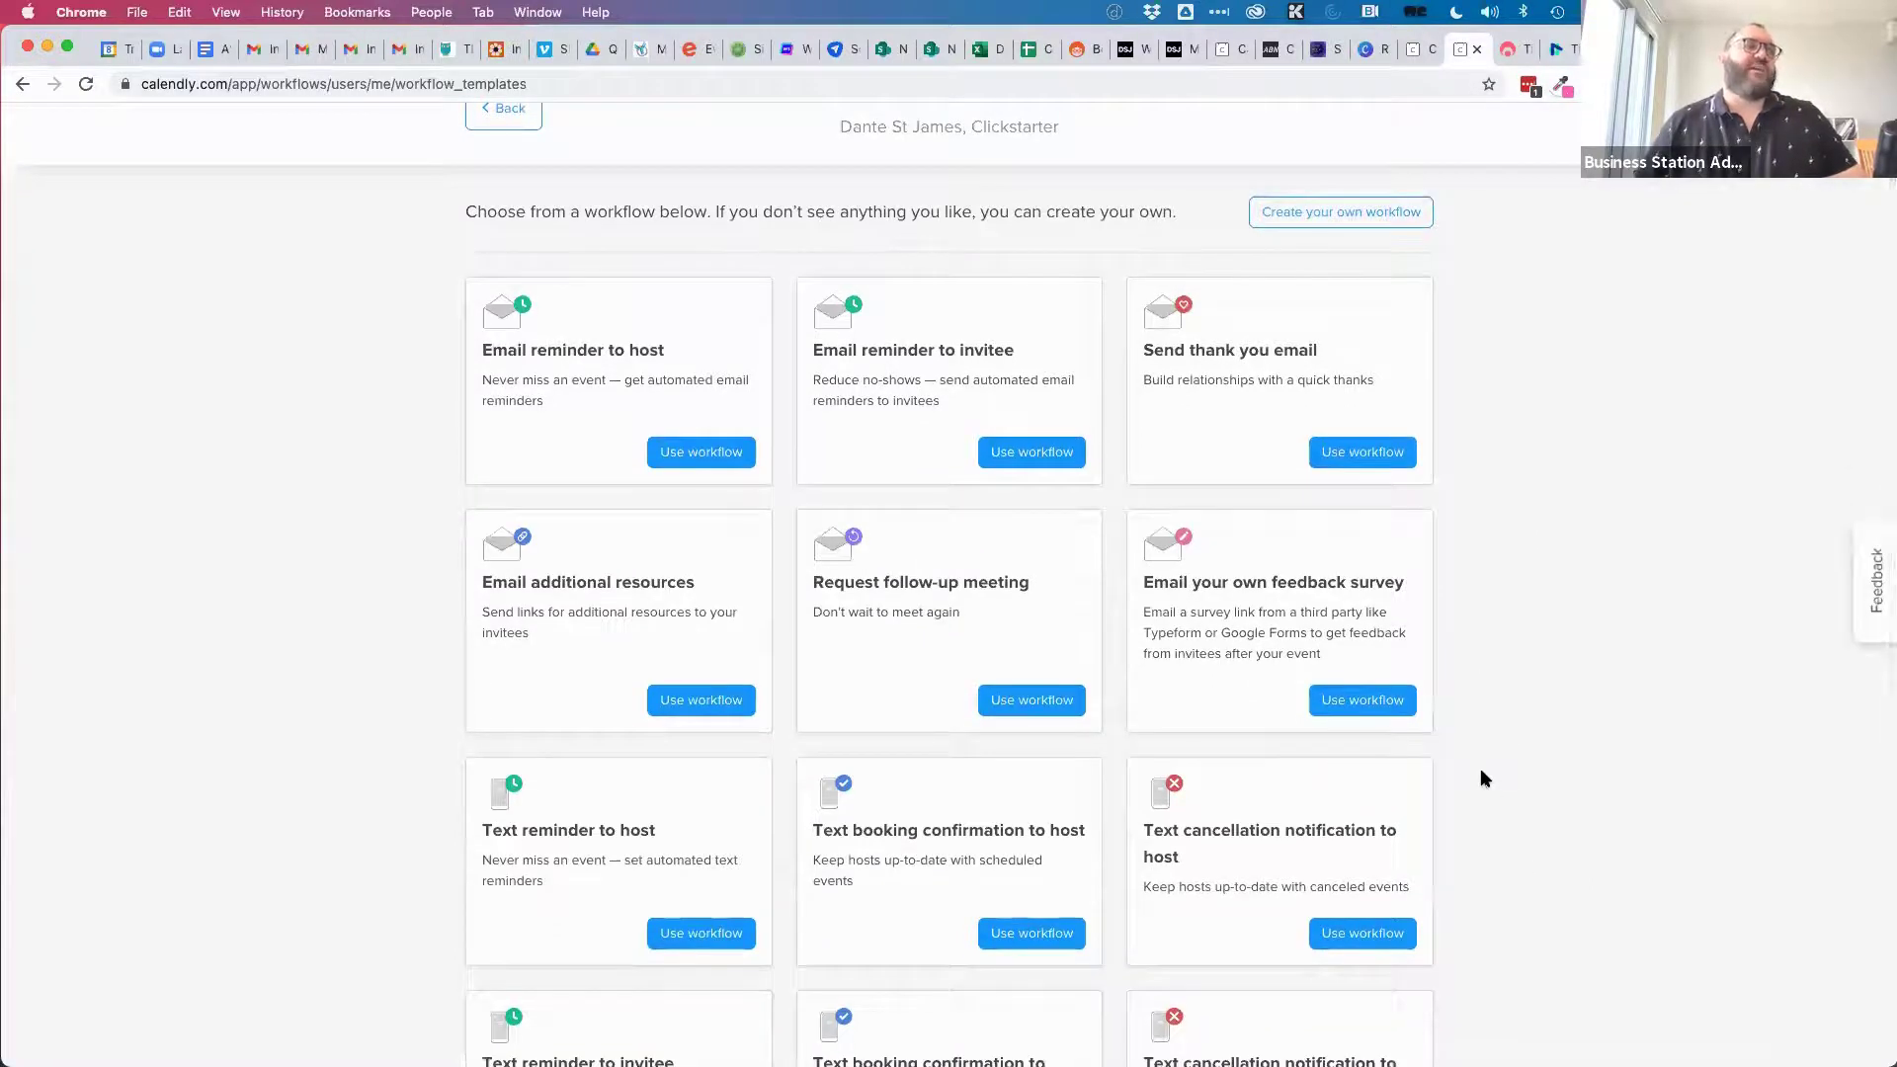
scroll(1481, 777, down, 4)
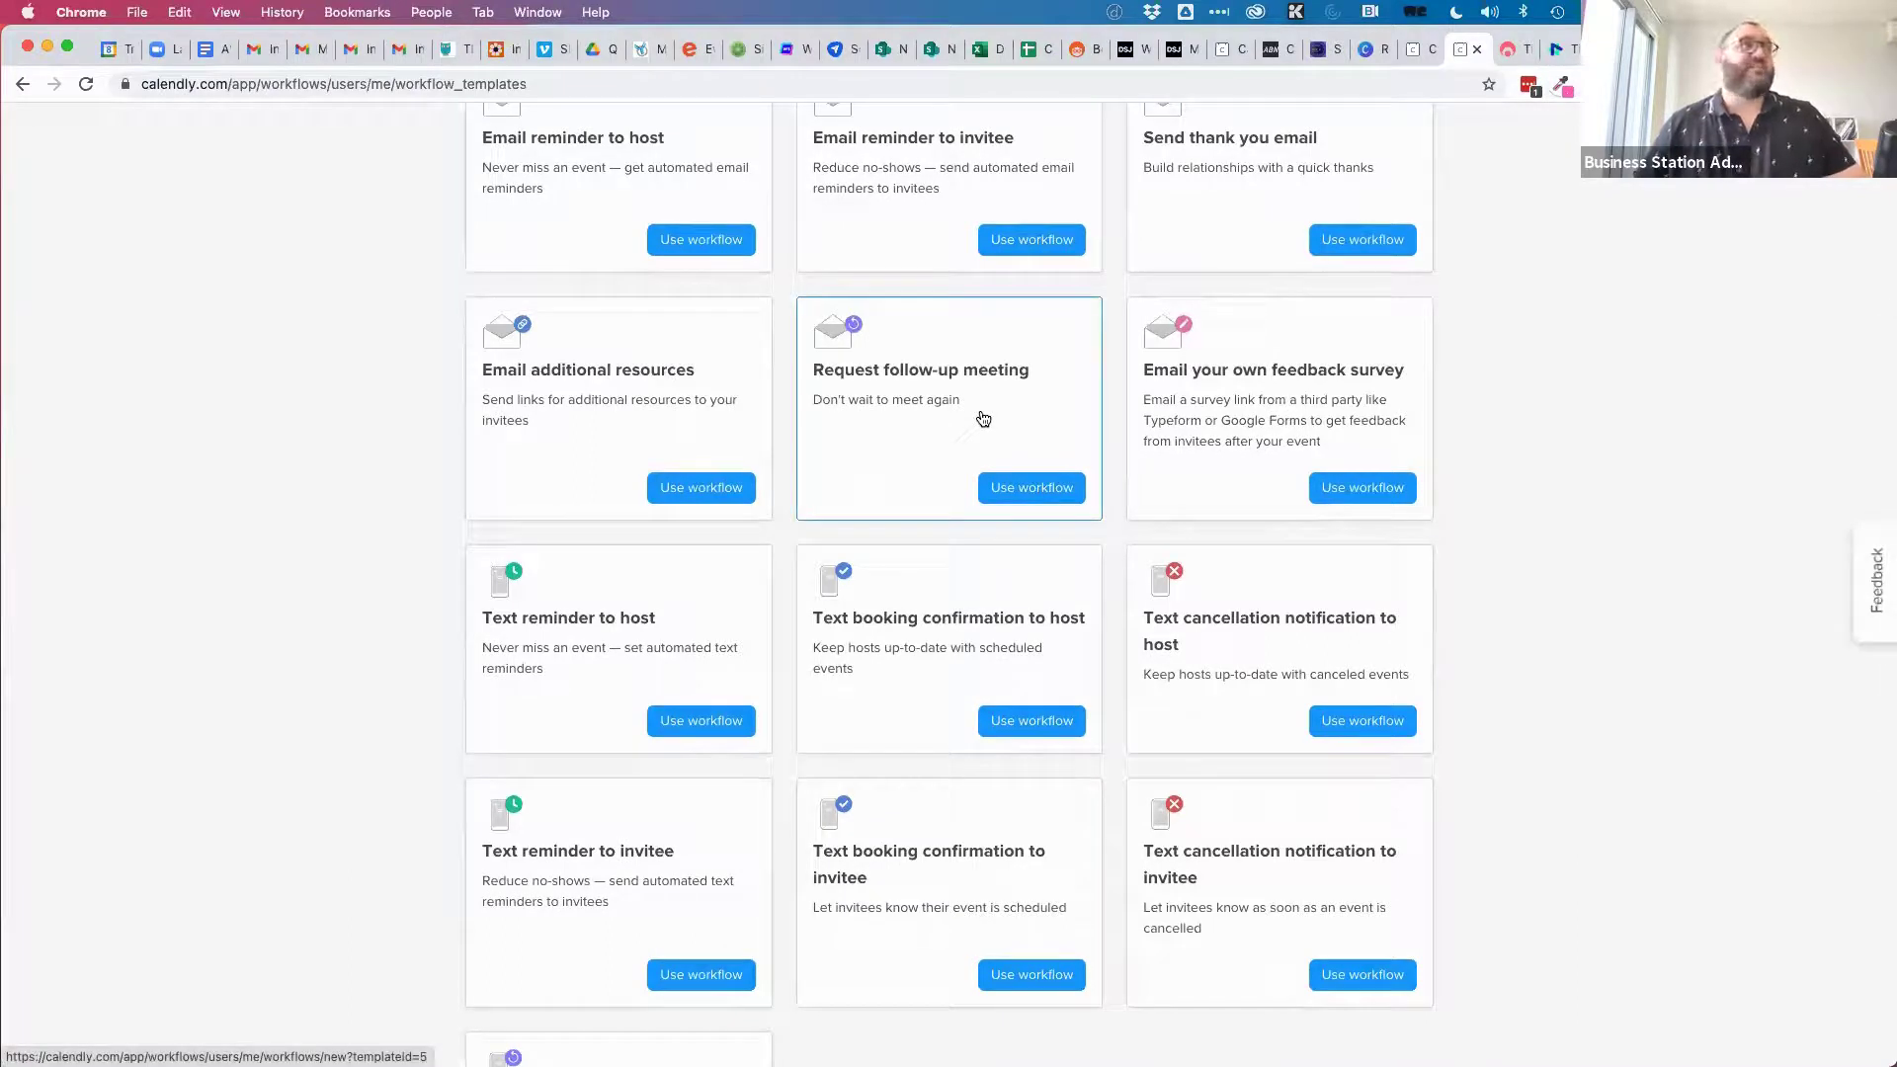
scroll(978, 413, up, 2)
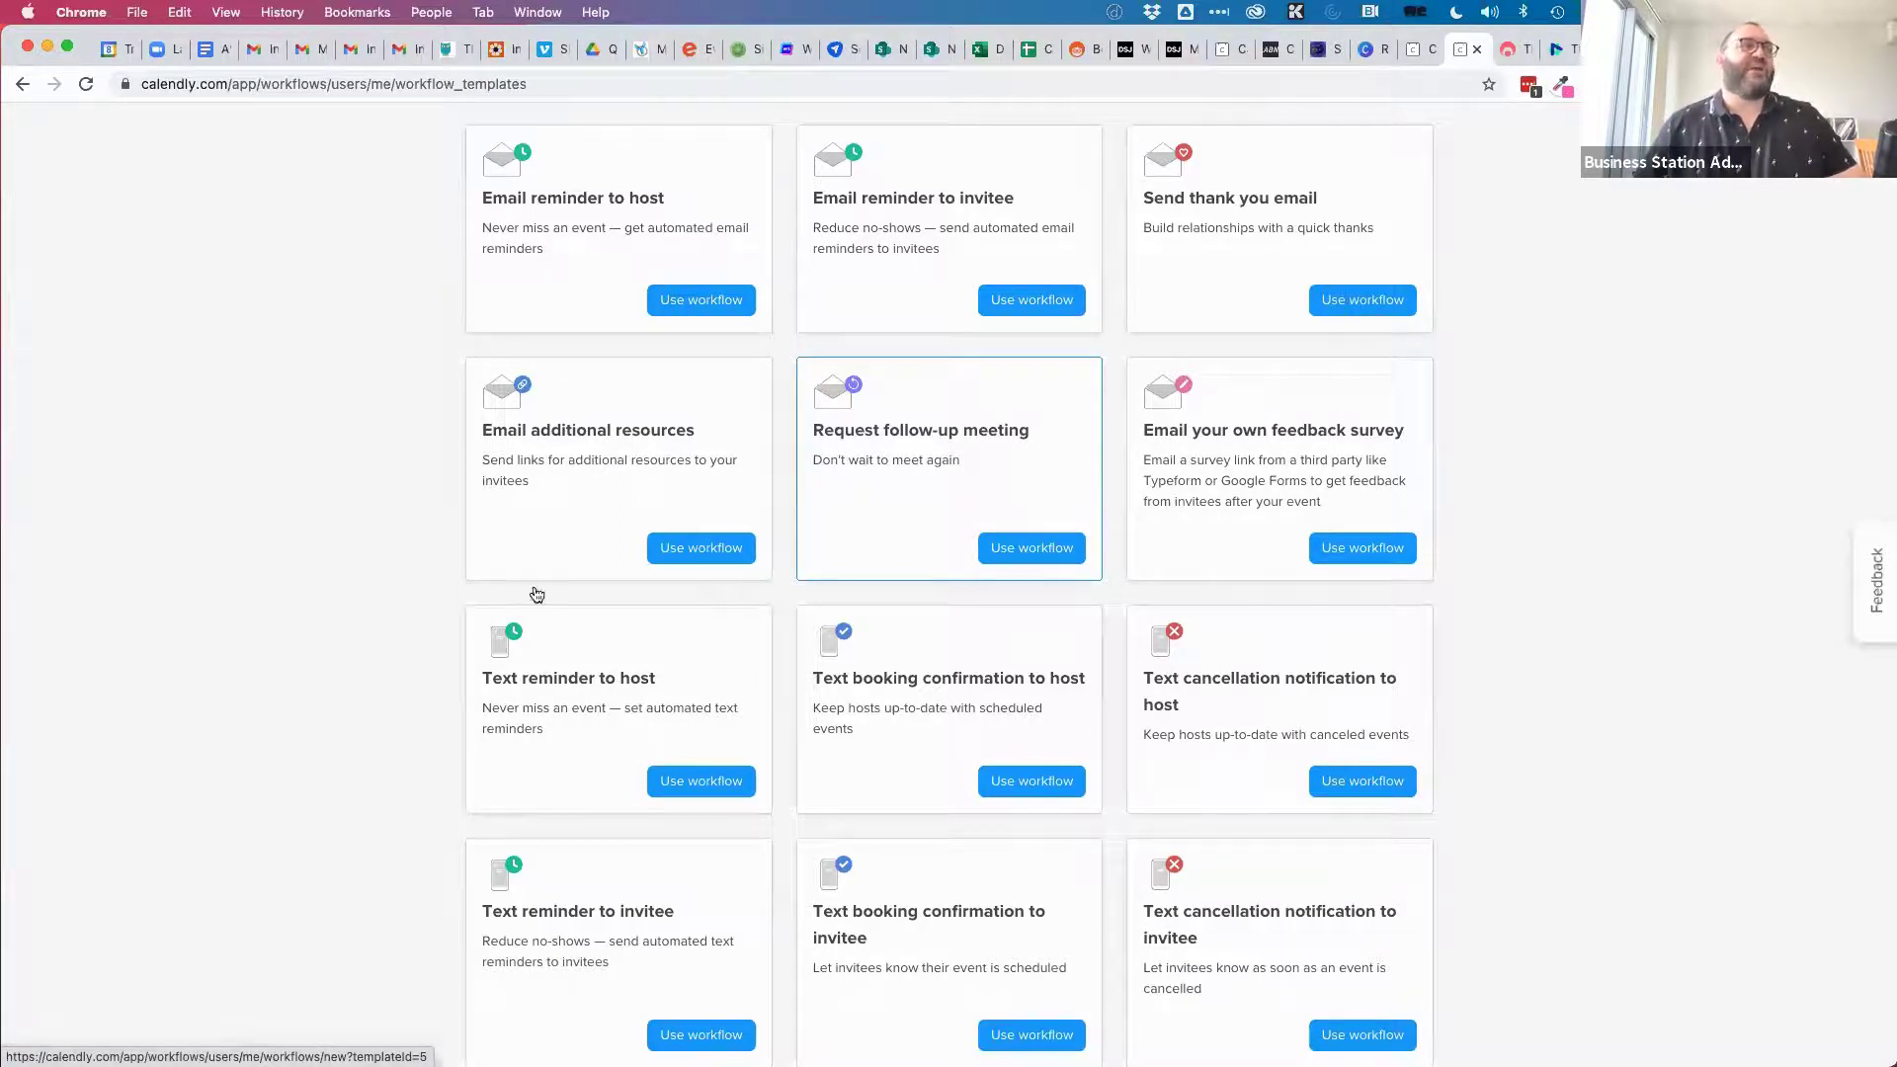
scroll(1479, 779, down, 3)
scroll(1479, 779, down, 2)
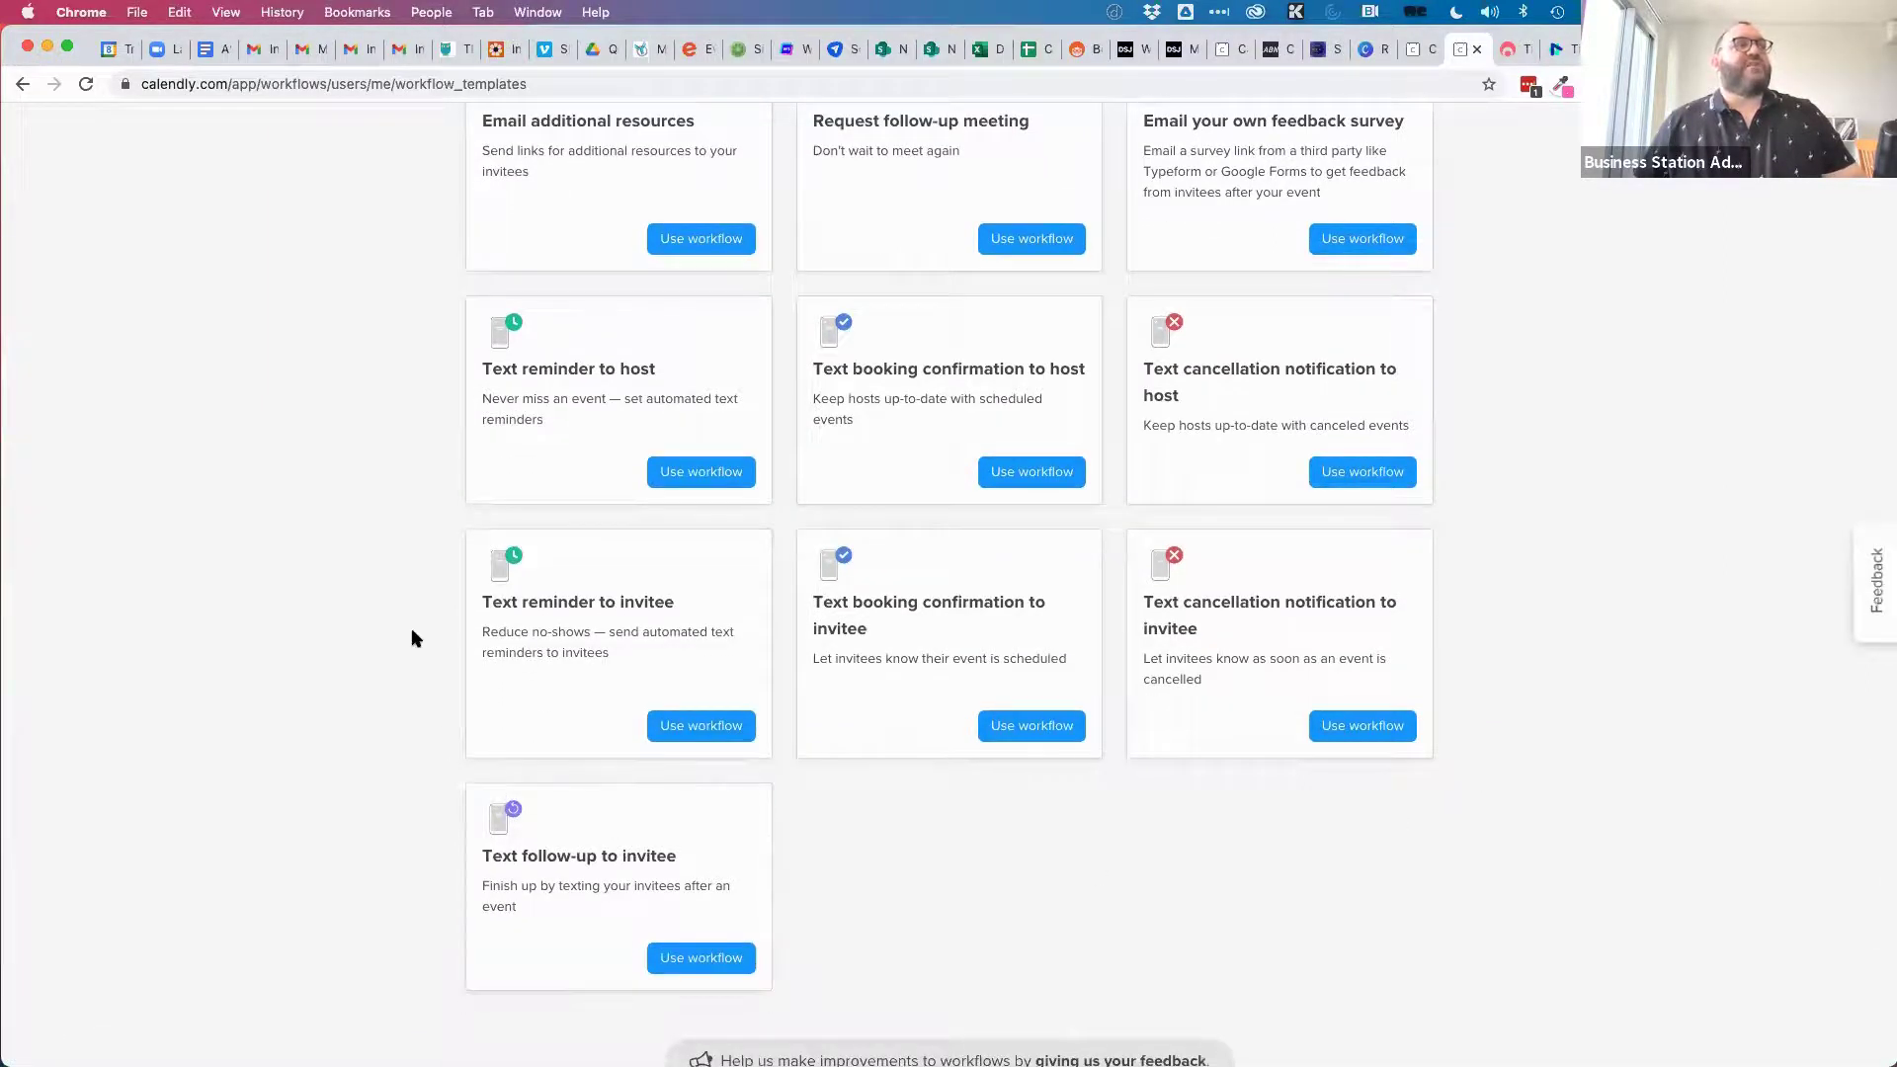
scroll(413, 590, up, 1)
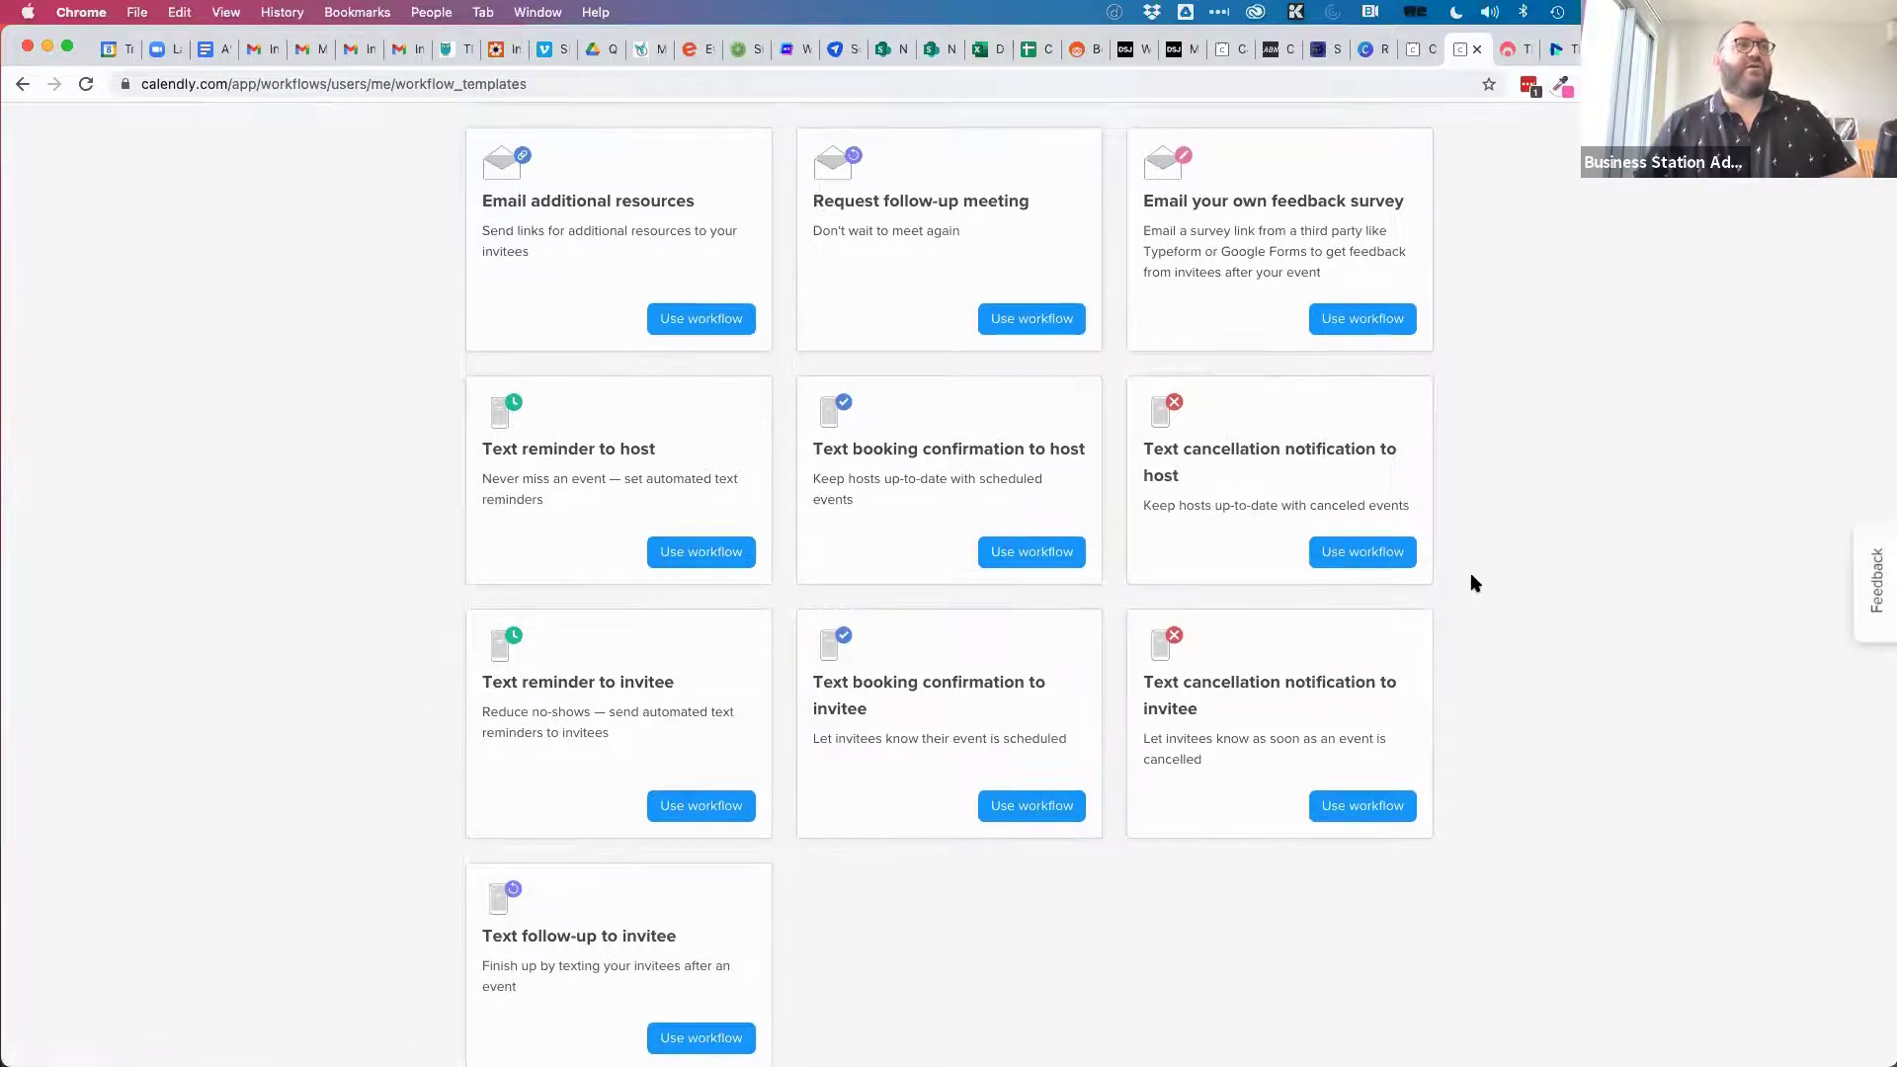
scroll(1472, 581, up, 2)
scroll(1465, 575, up, 5)
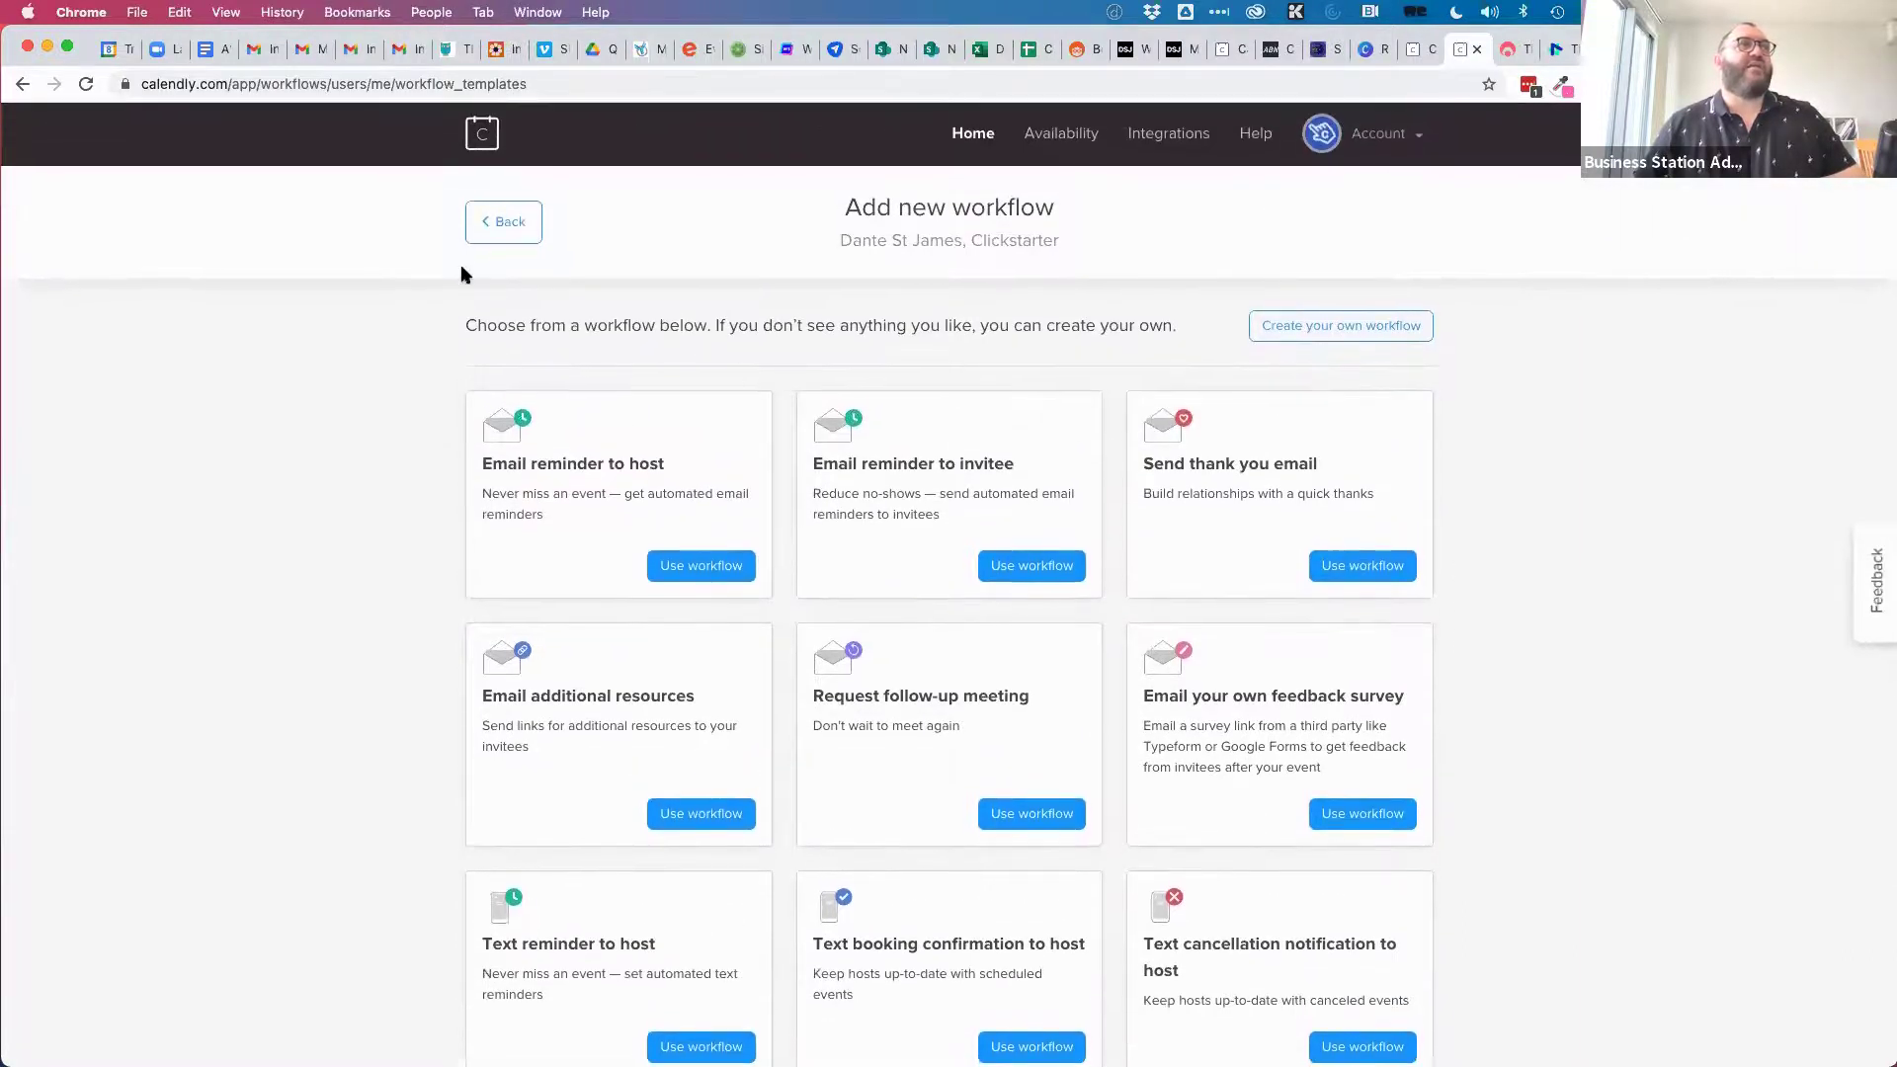
click(525, 222)
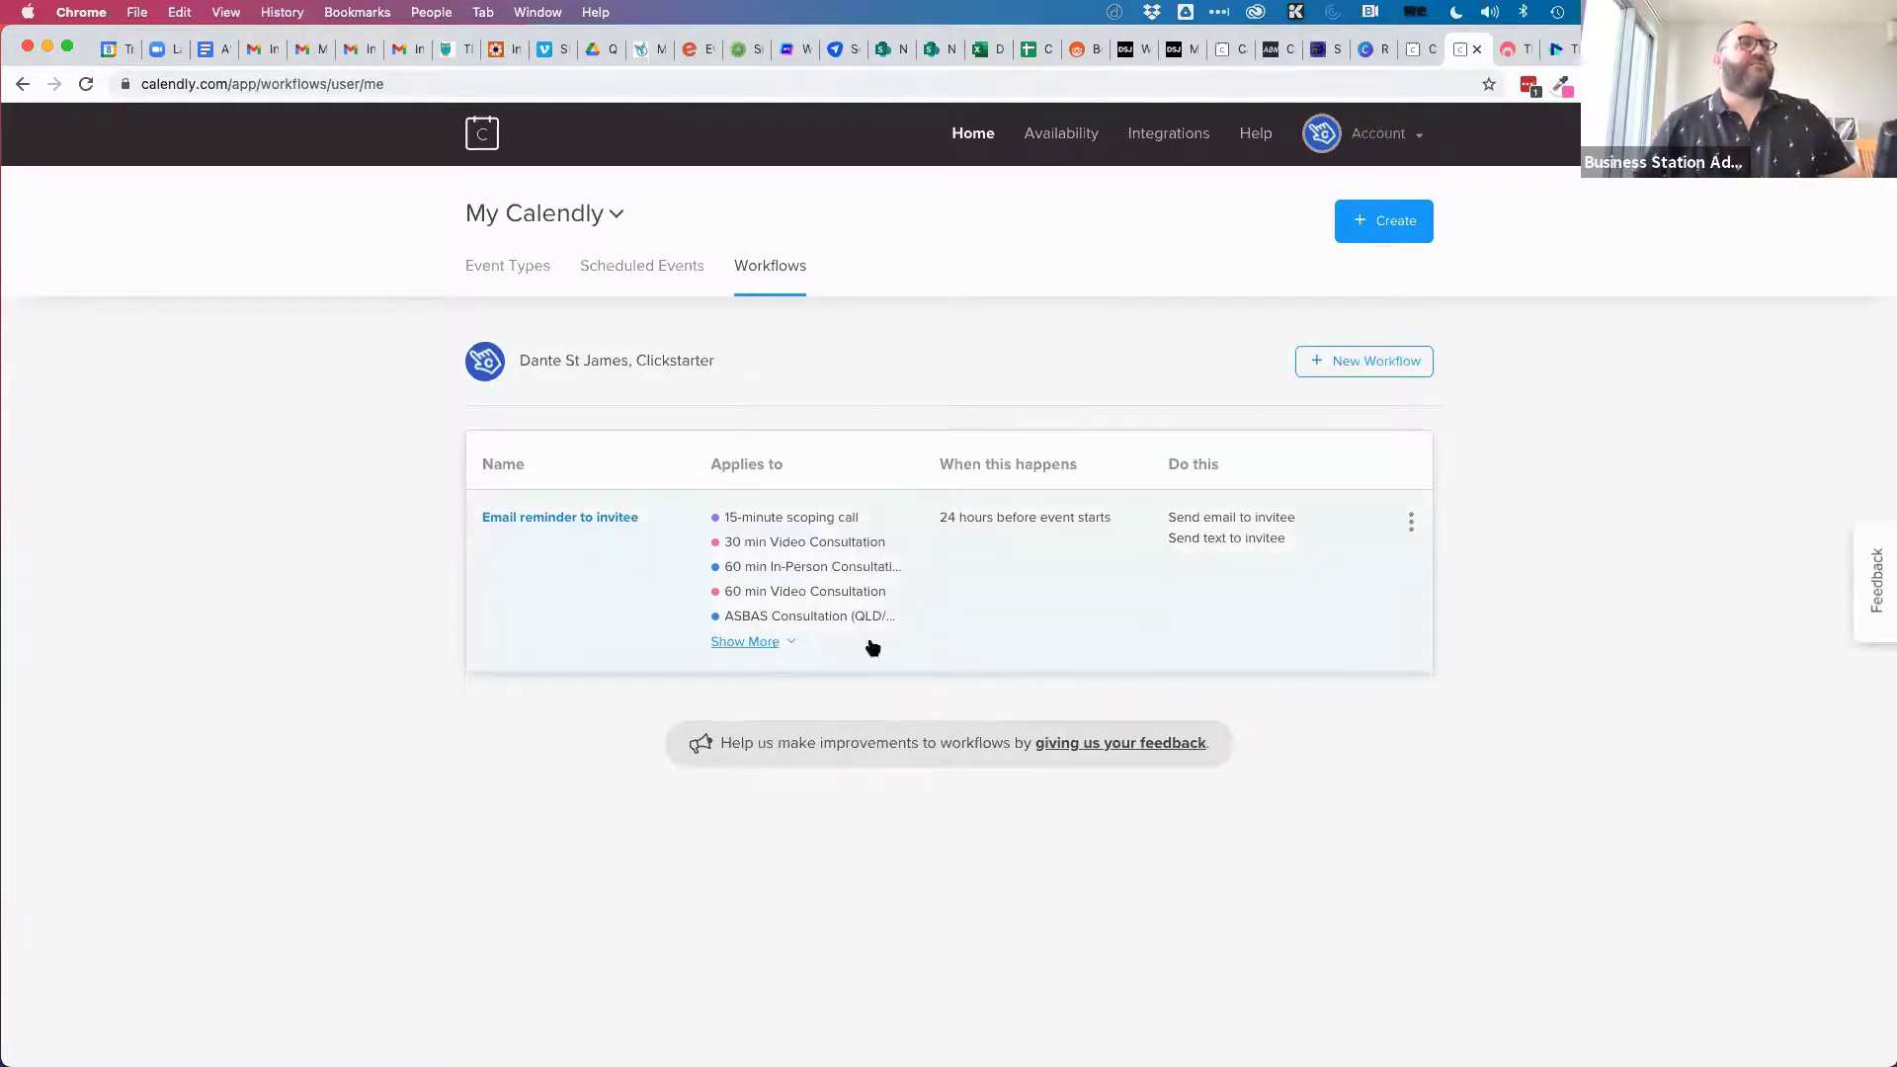
Edit Email reminder to invitee to cover all 12 event types and save it.
click(777, 648)
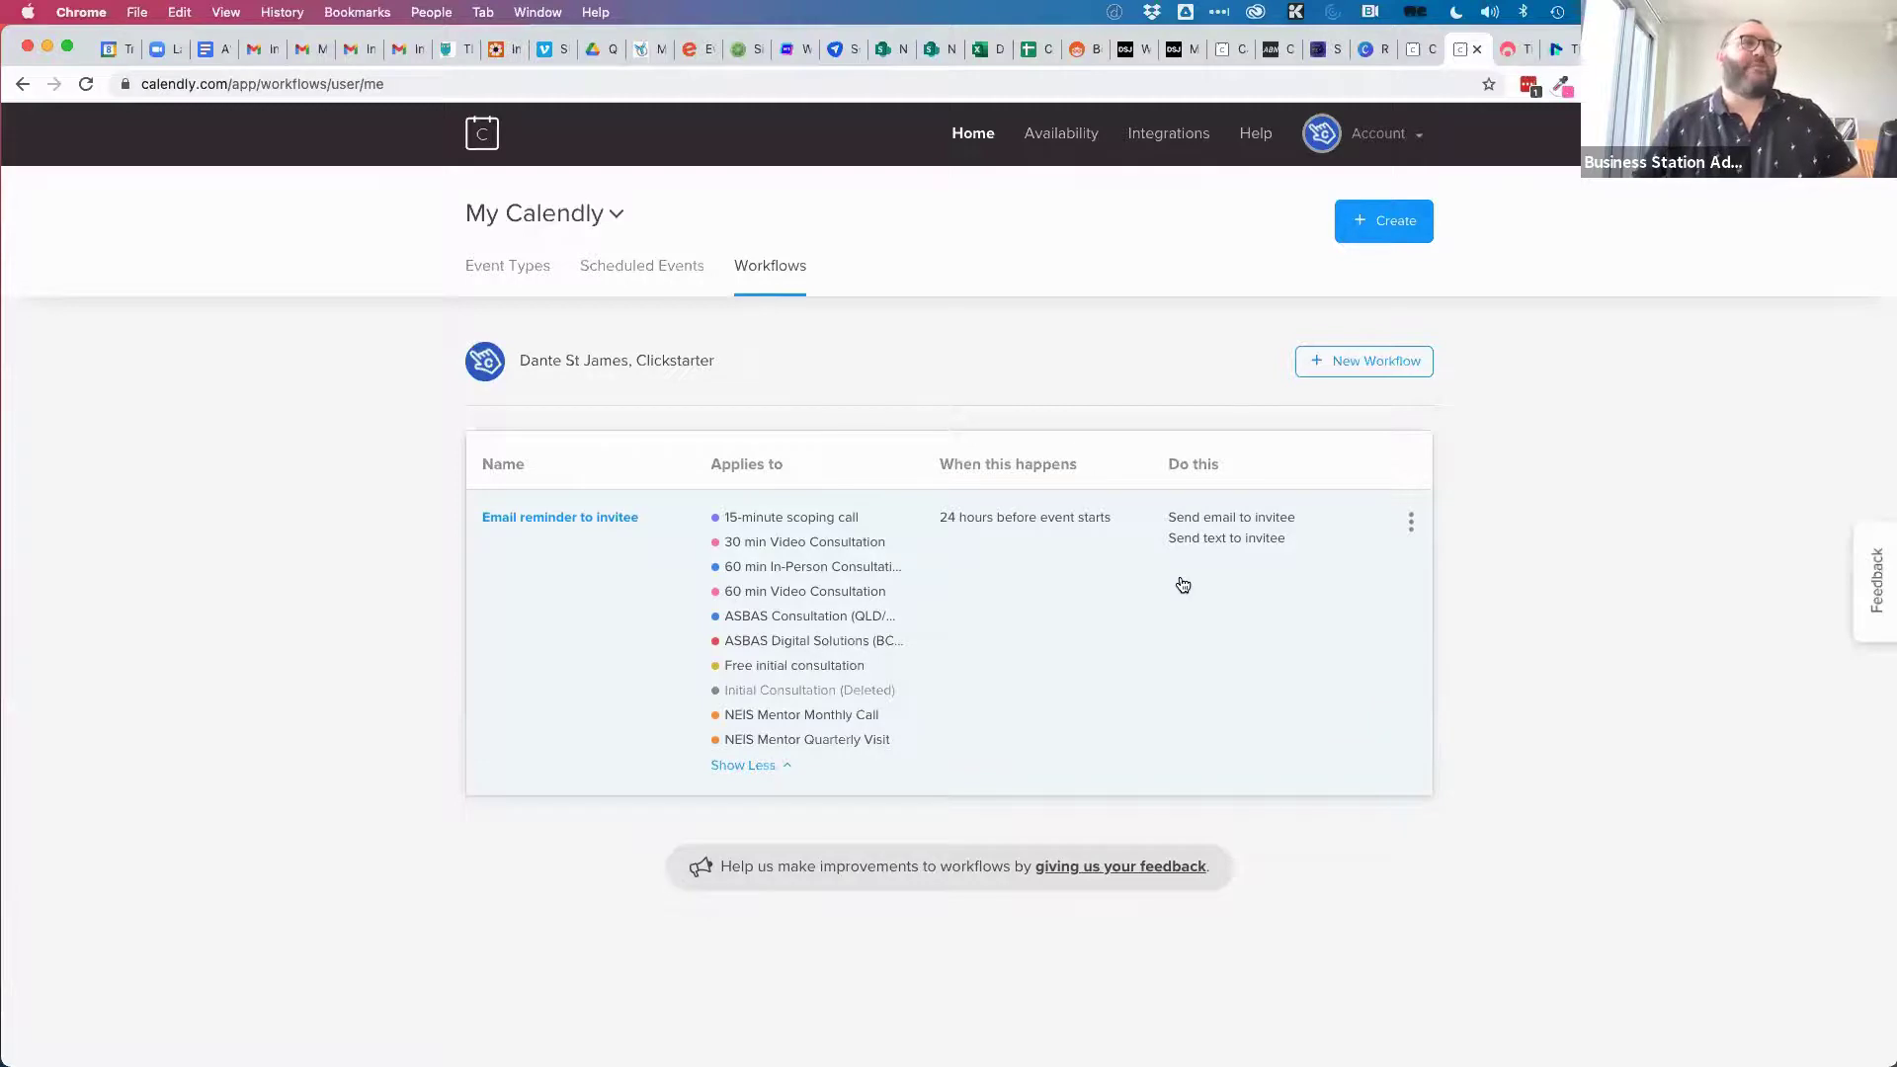
click(1411, 521)
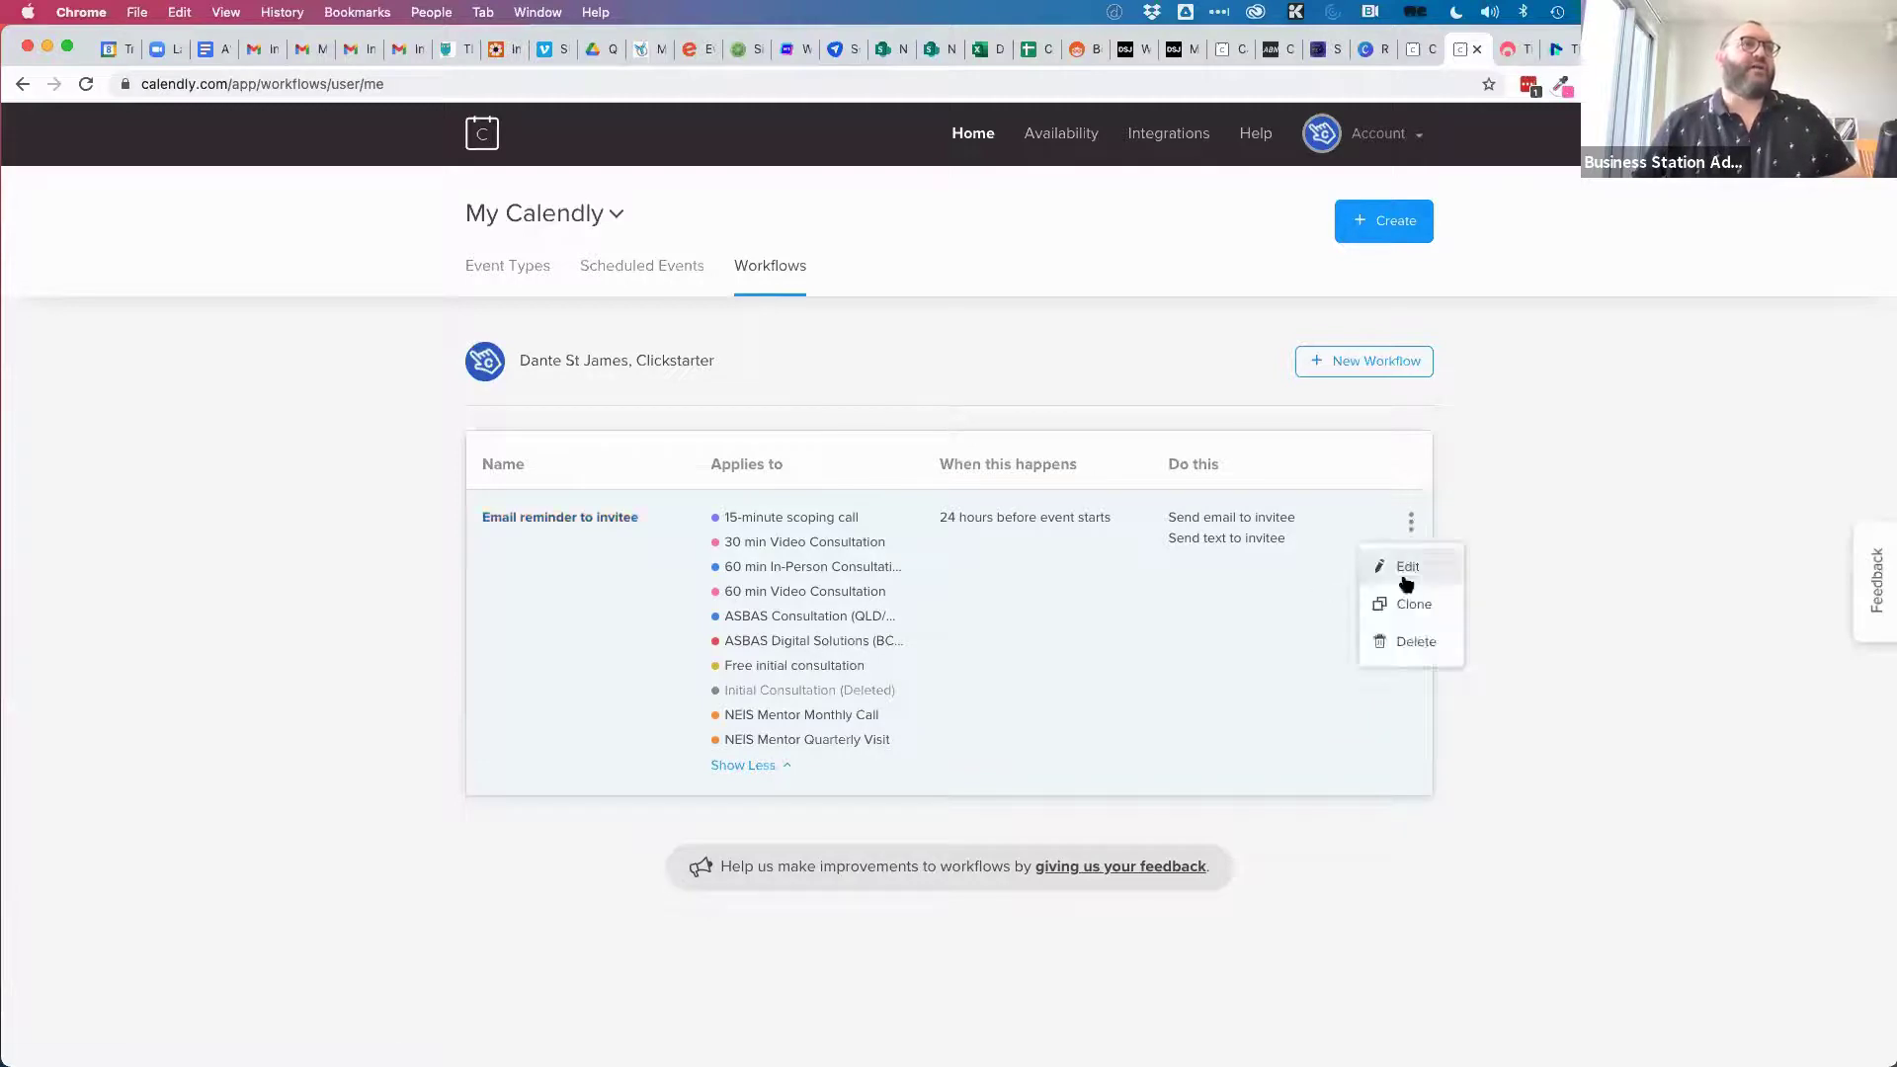
click(1407, 571)
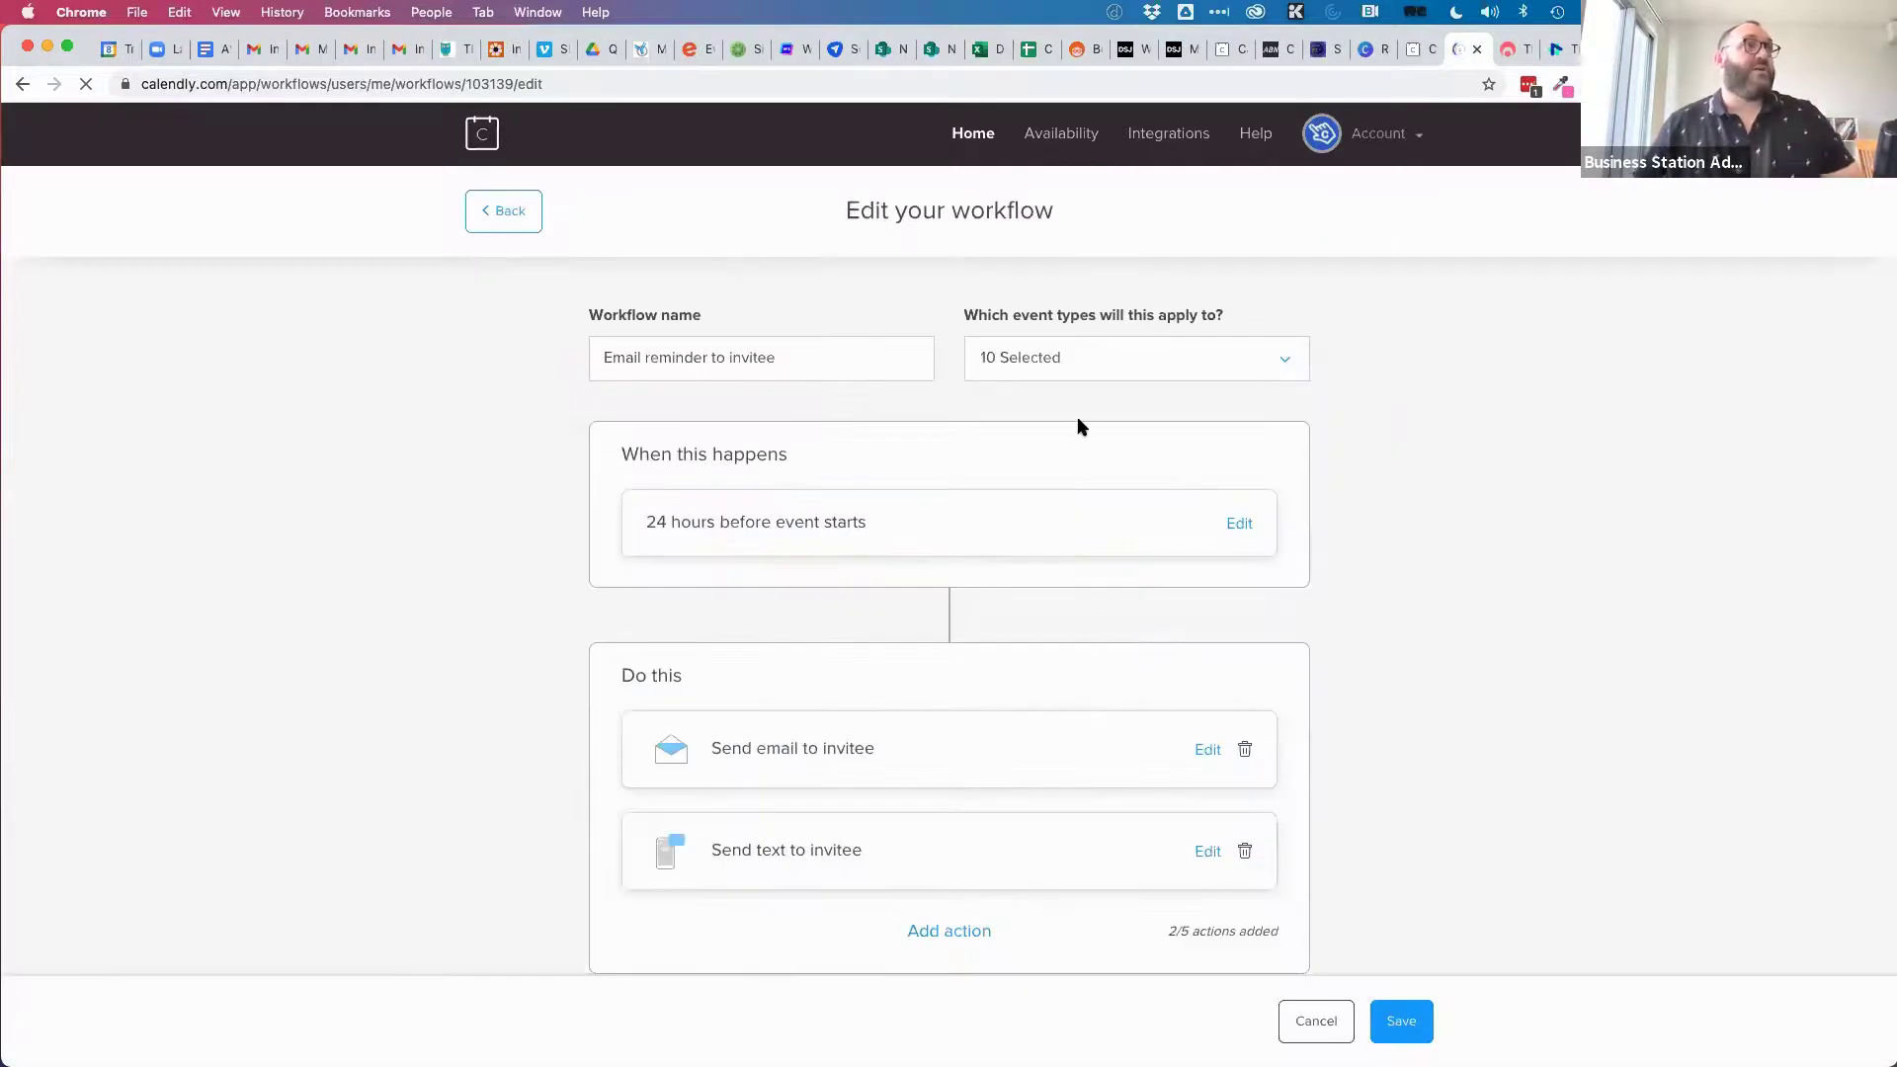
click(1036, 374)
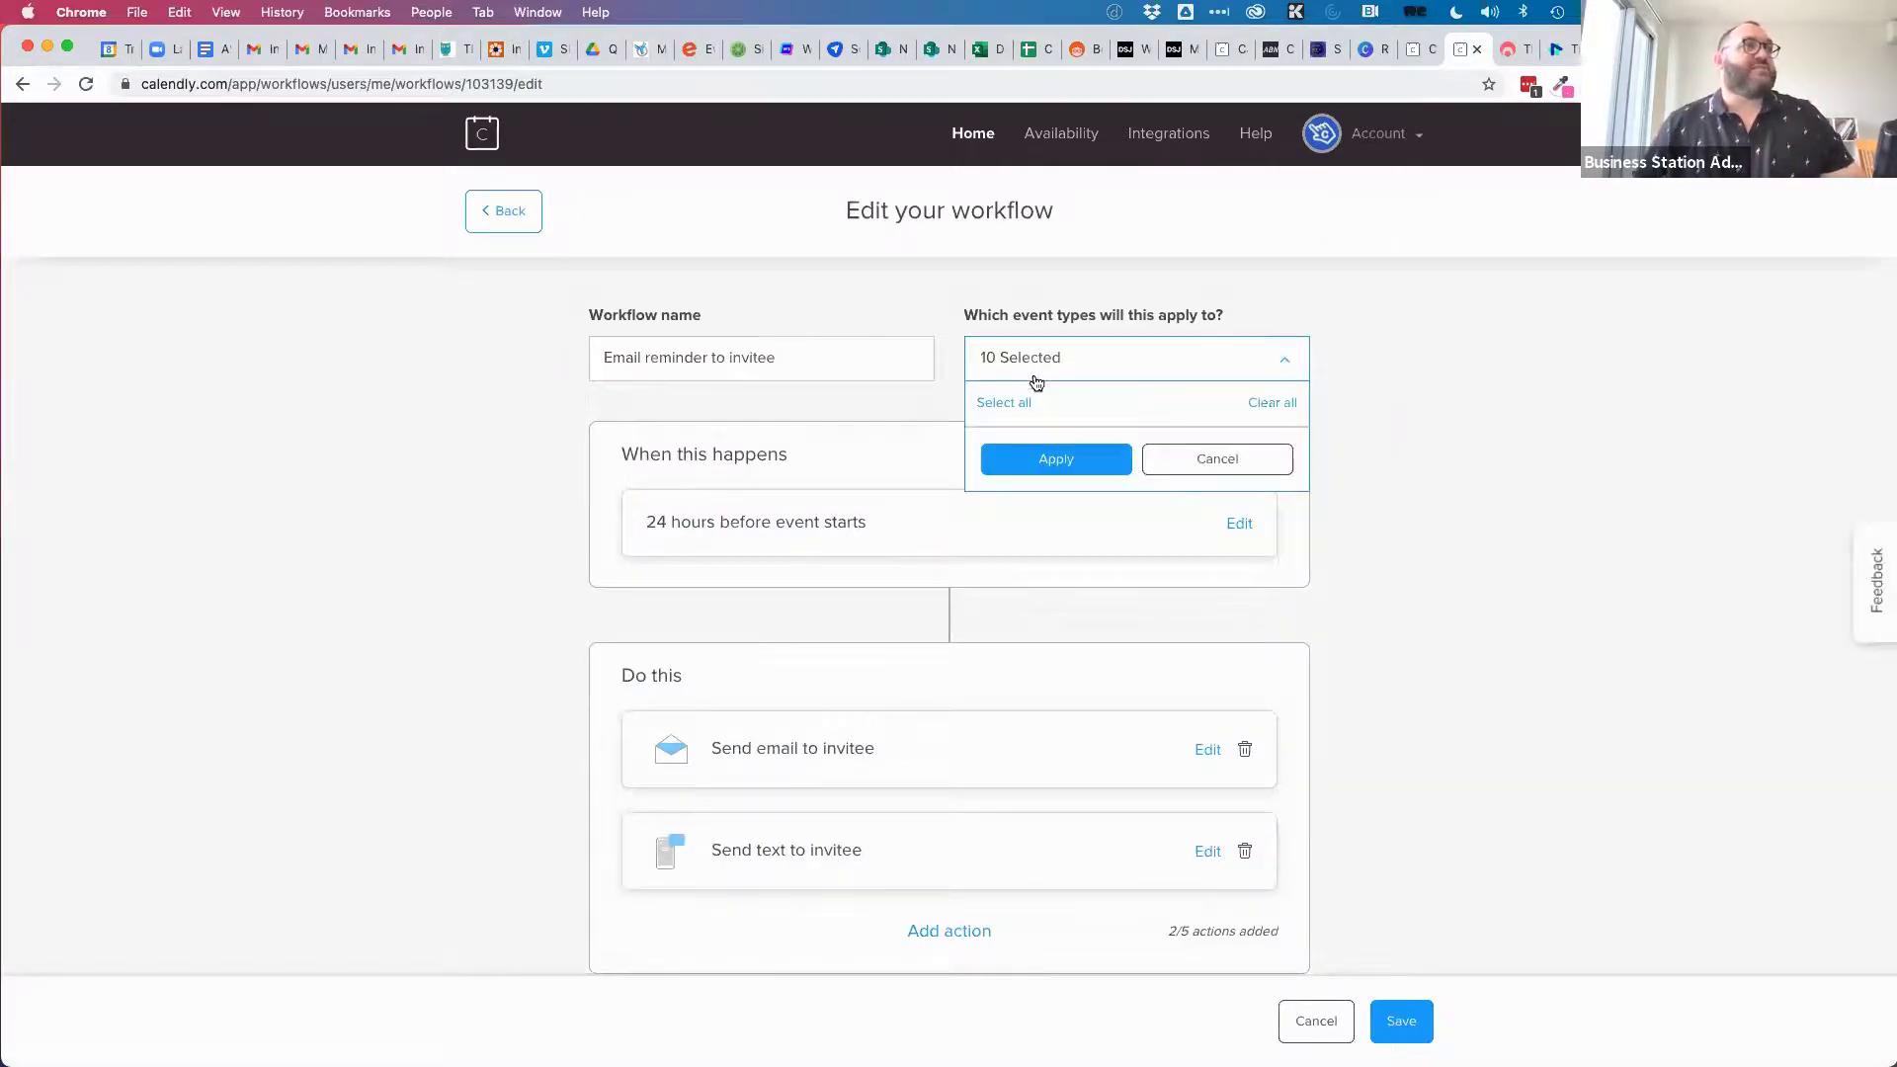
click(1002, 403)
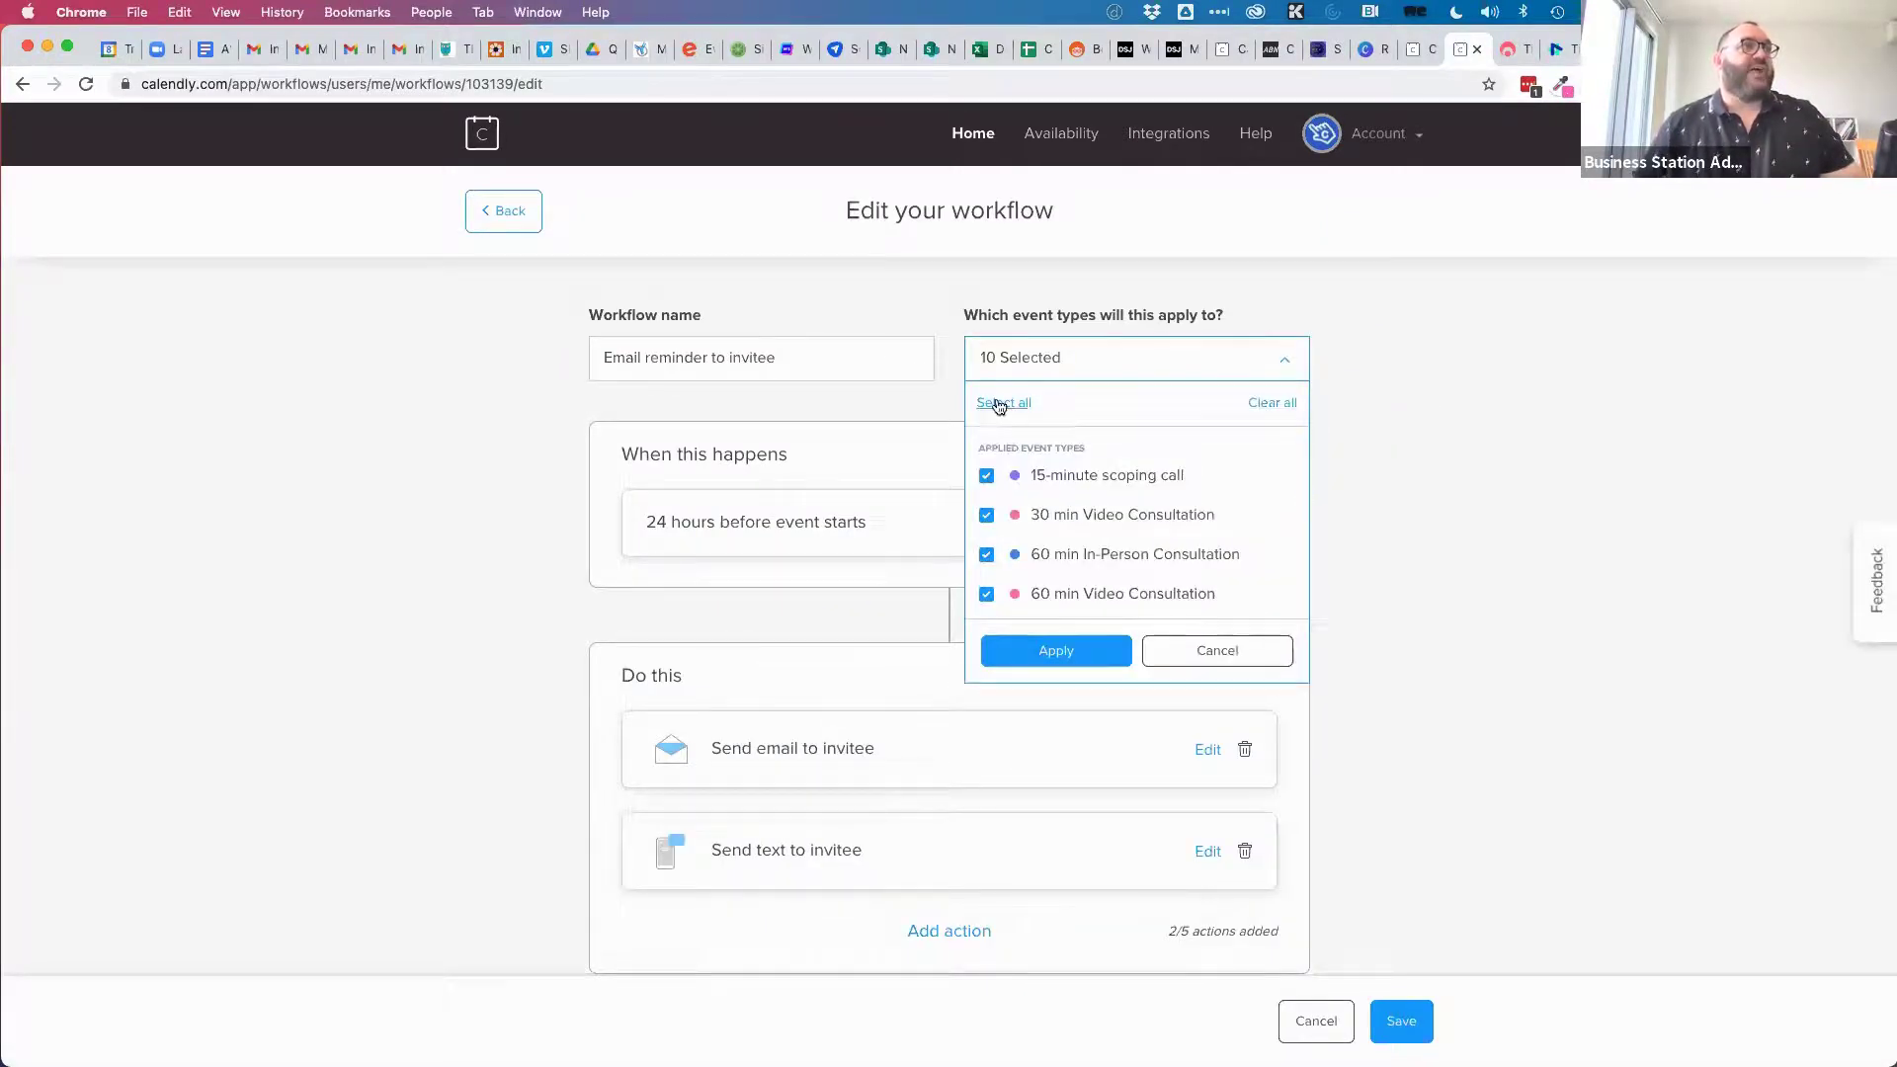
click(1055, 656)
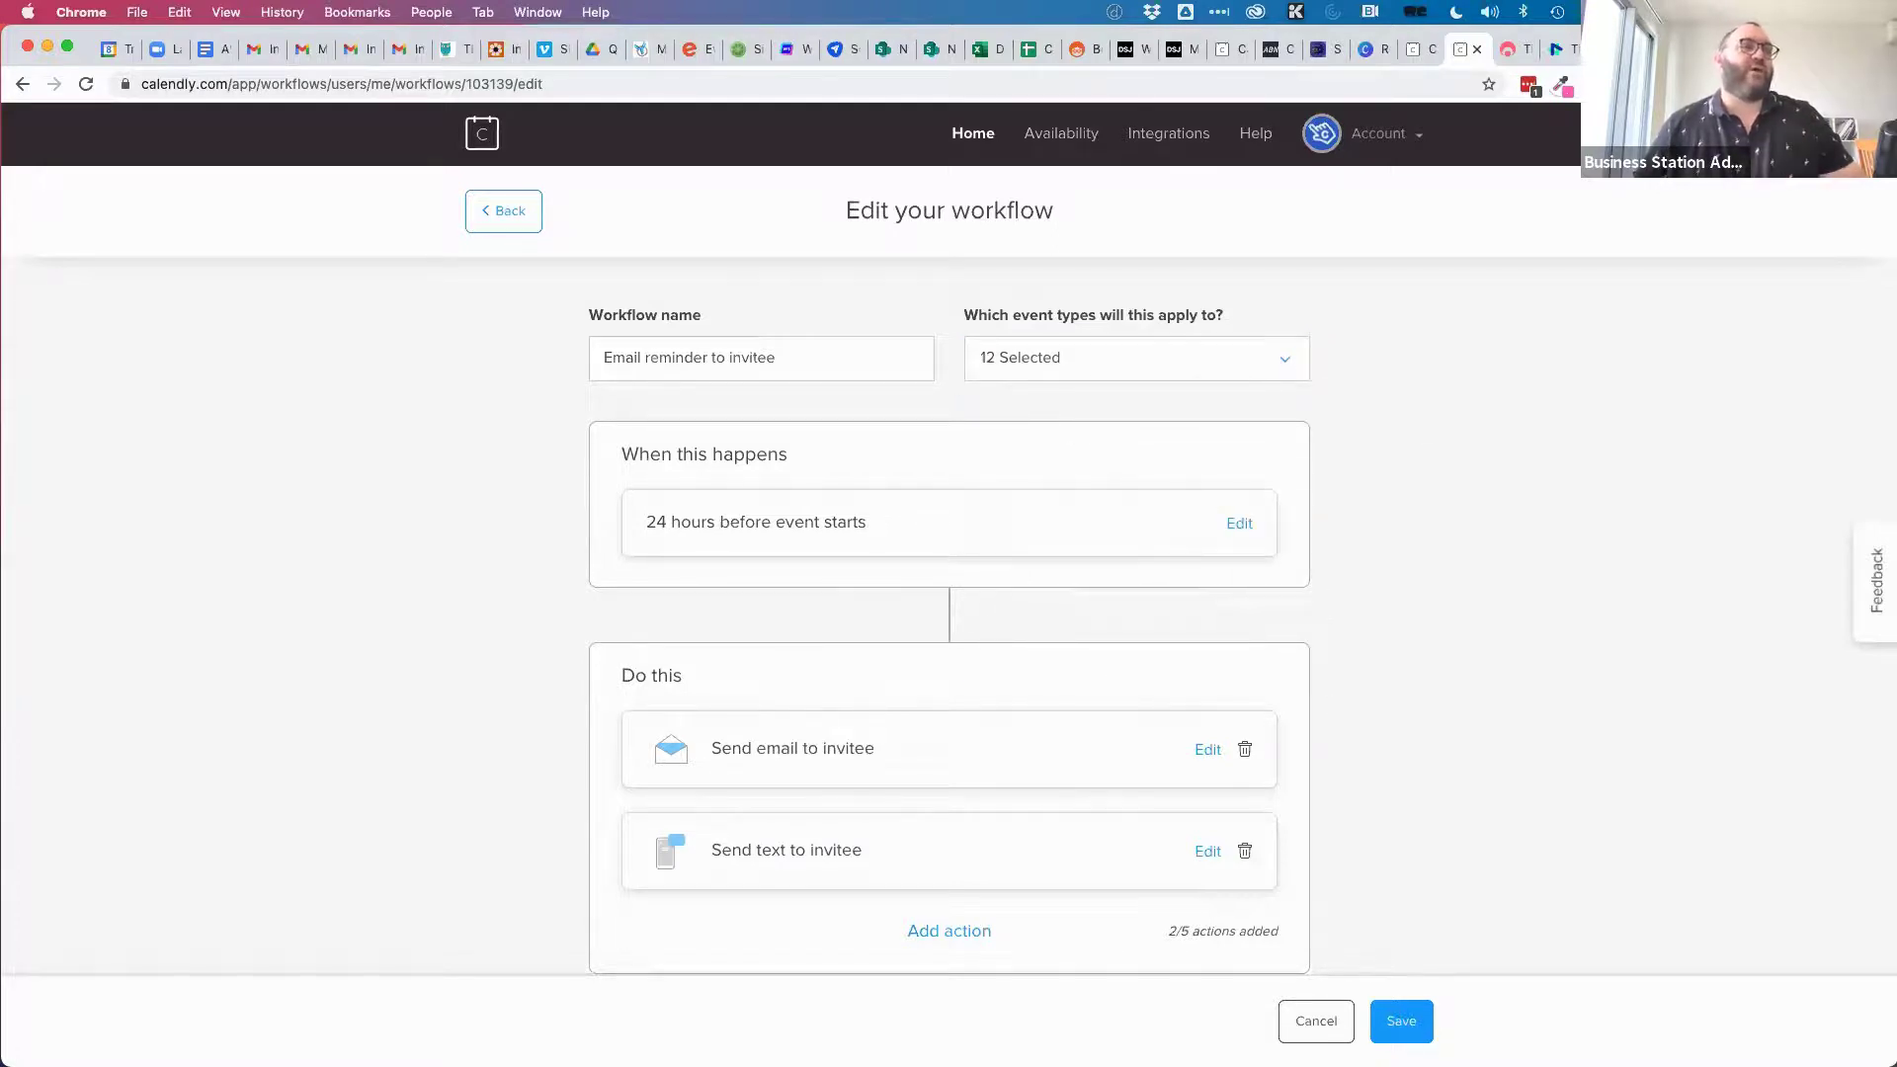
click(1408, 1032)
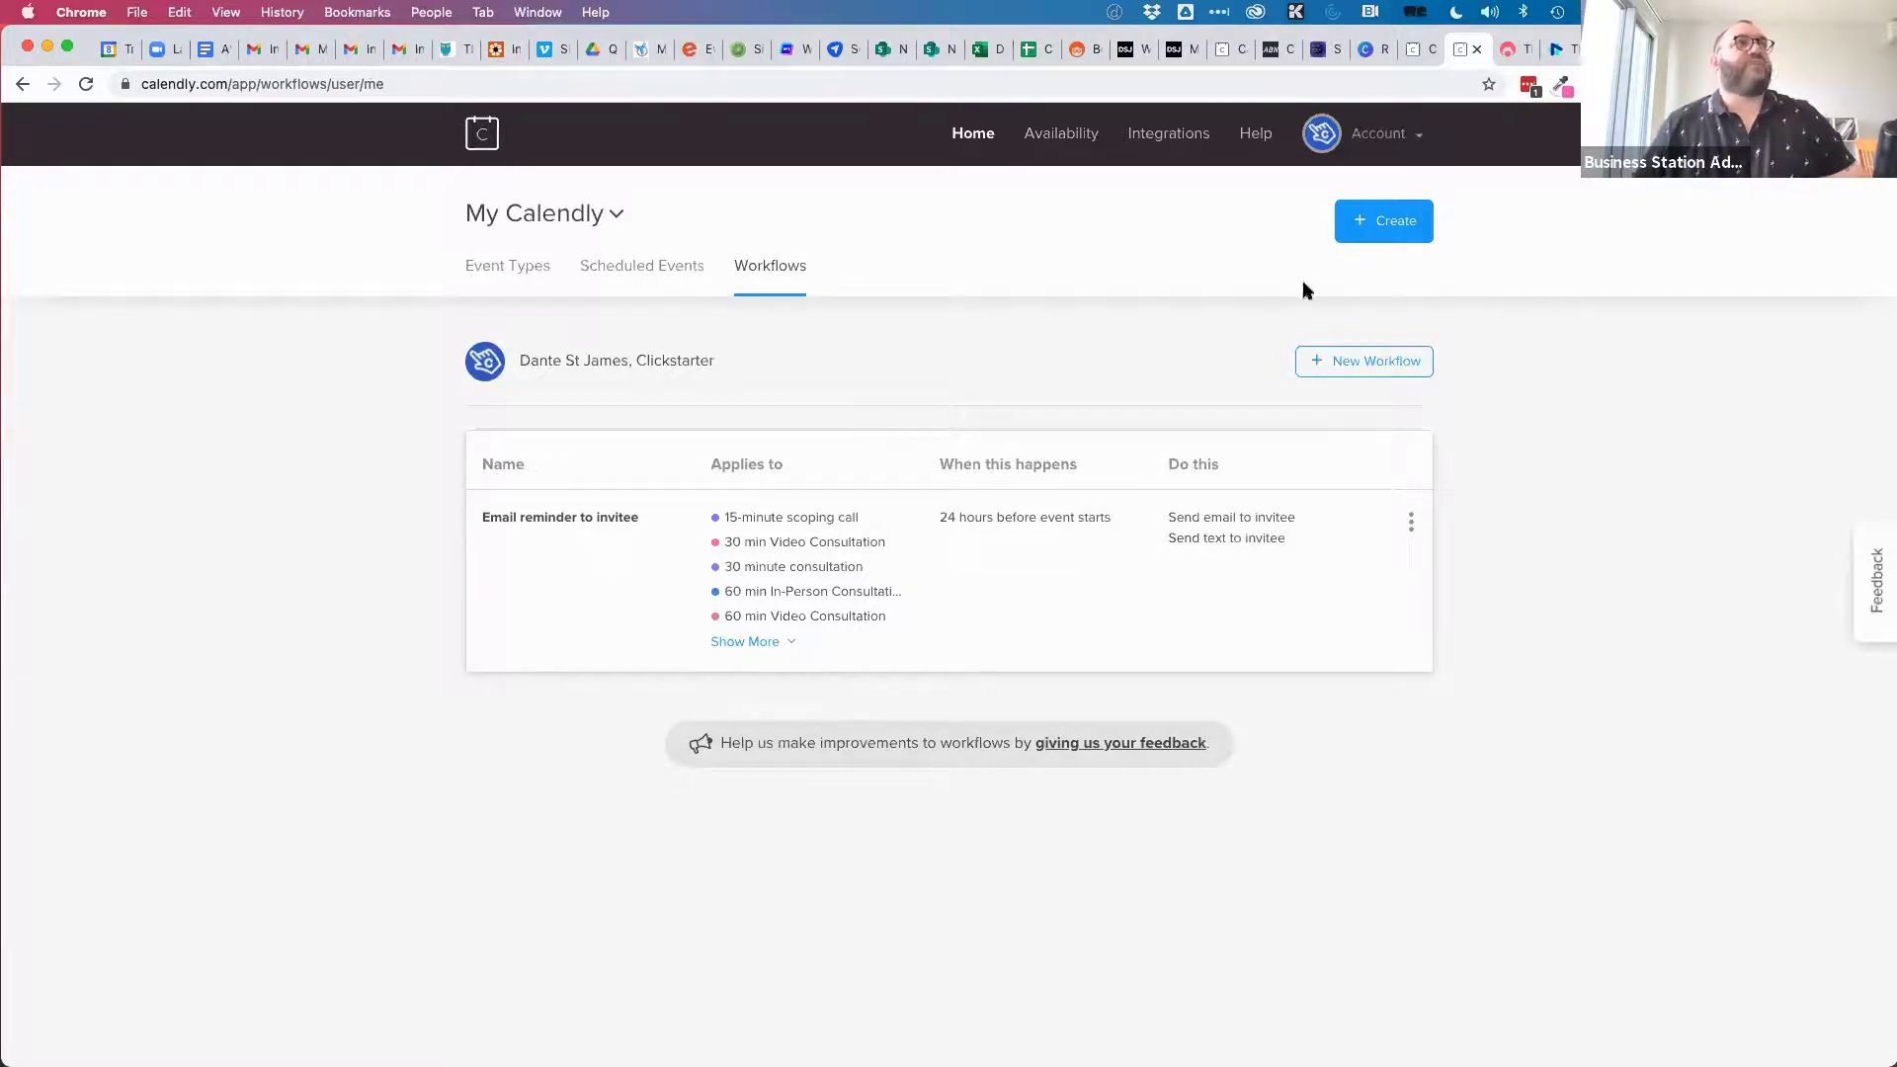
Review the calendar invitation title, body and reminders, then save as Calendar Invitations with no reminders.
click(1417, 52)
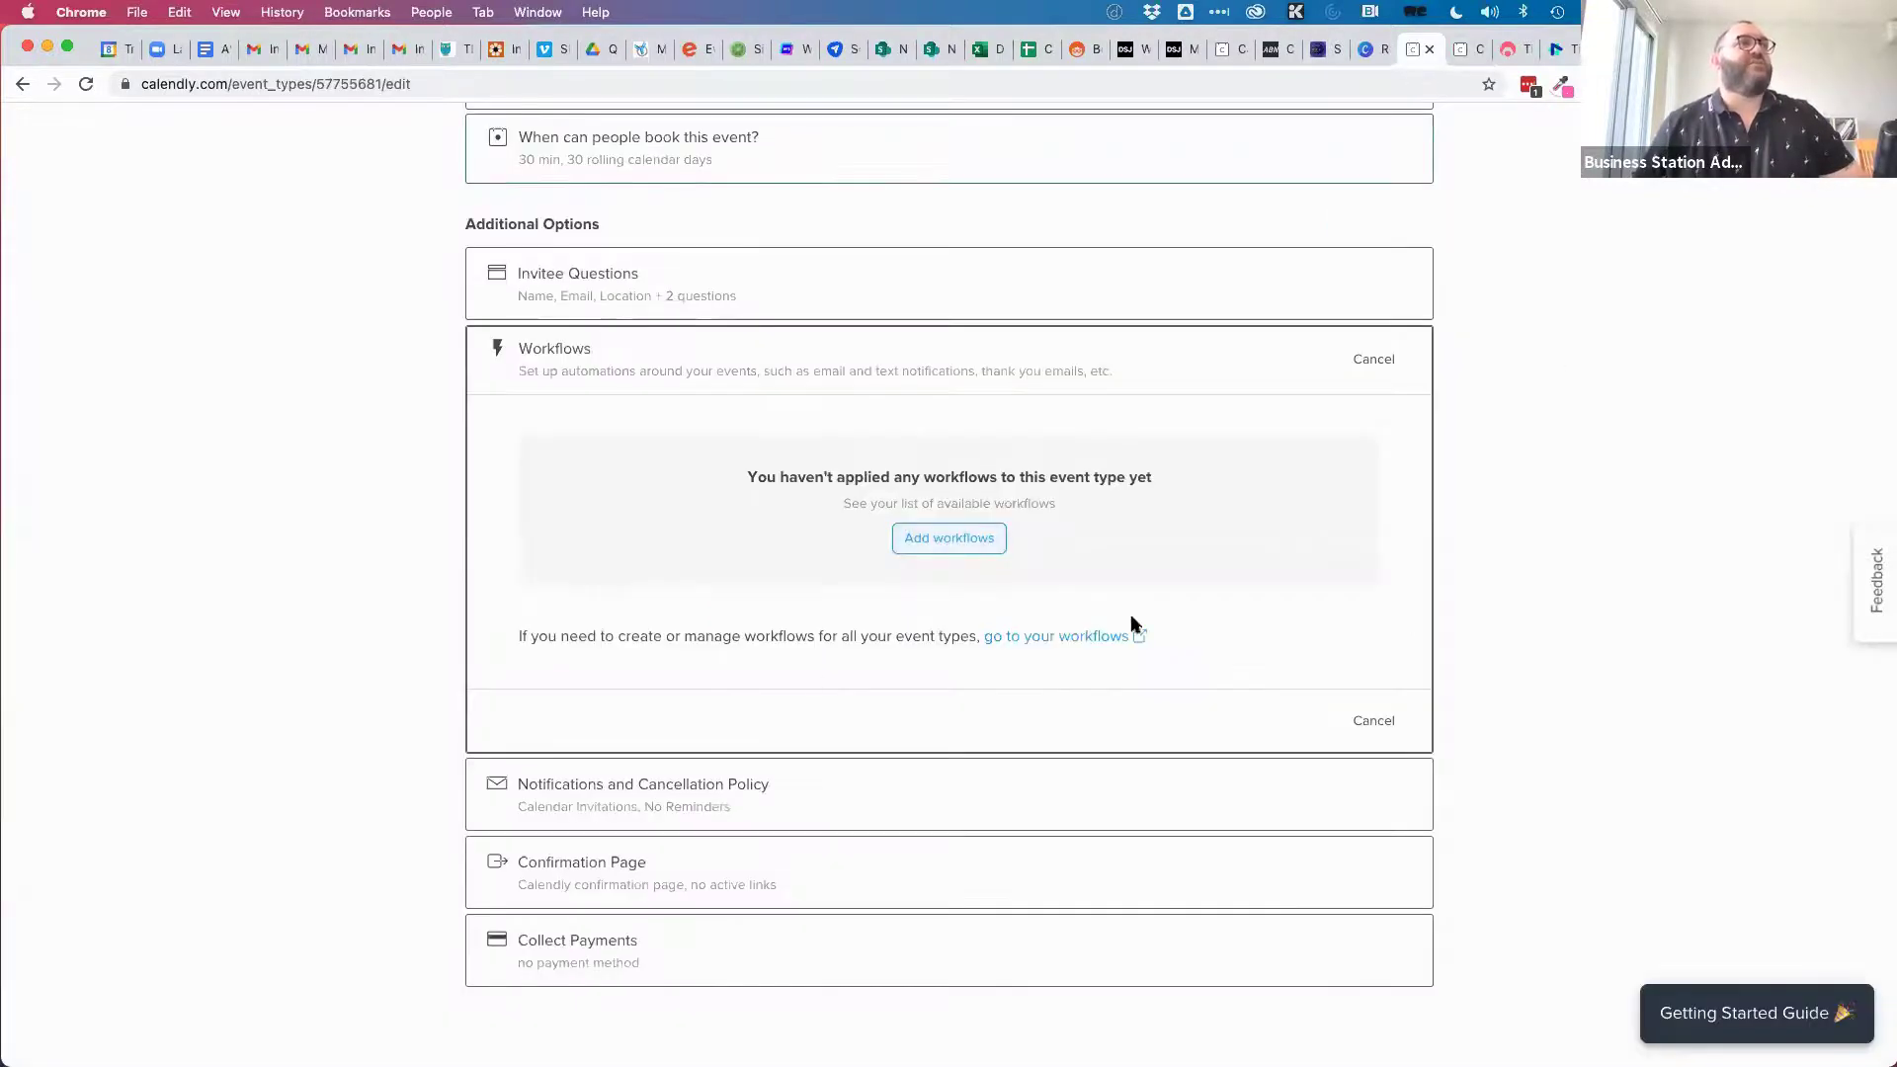
scroll(1314, 731, down, 1)
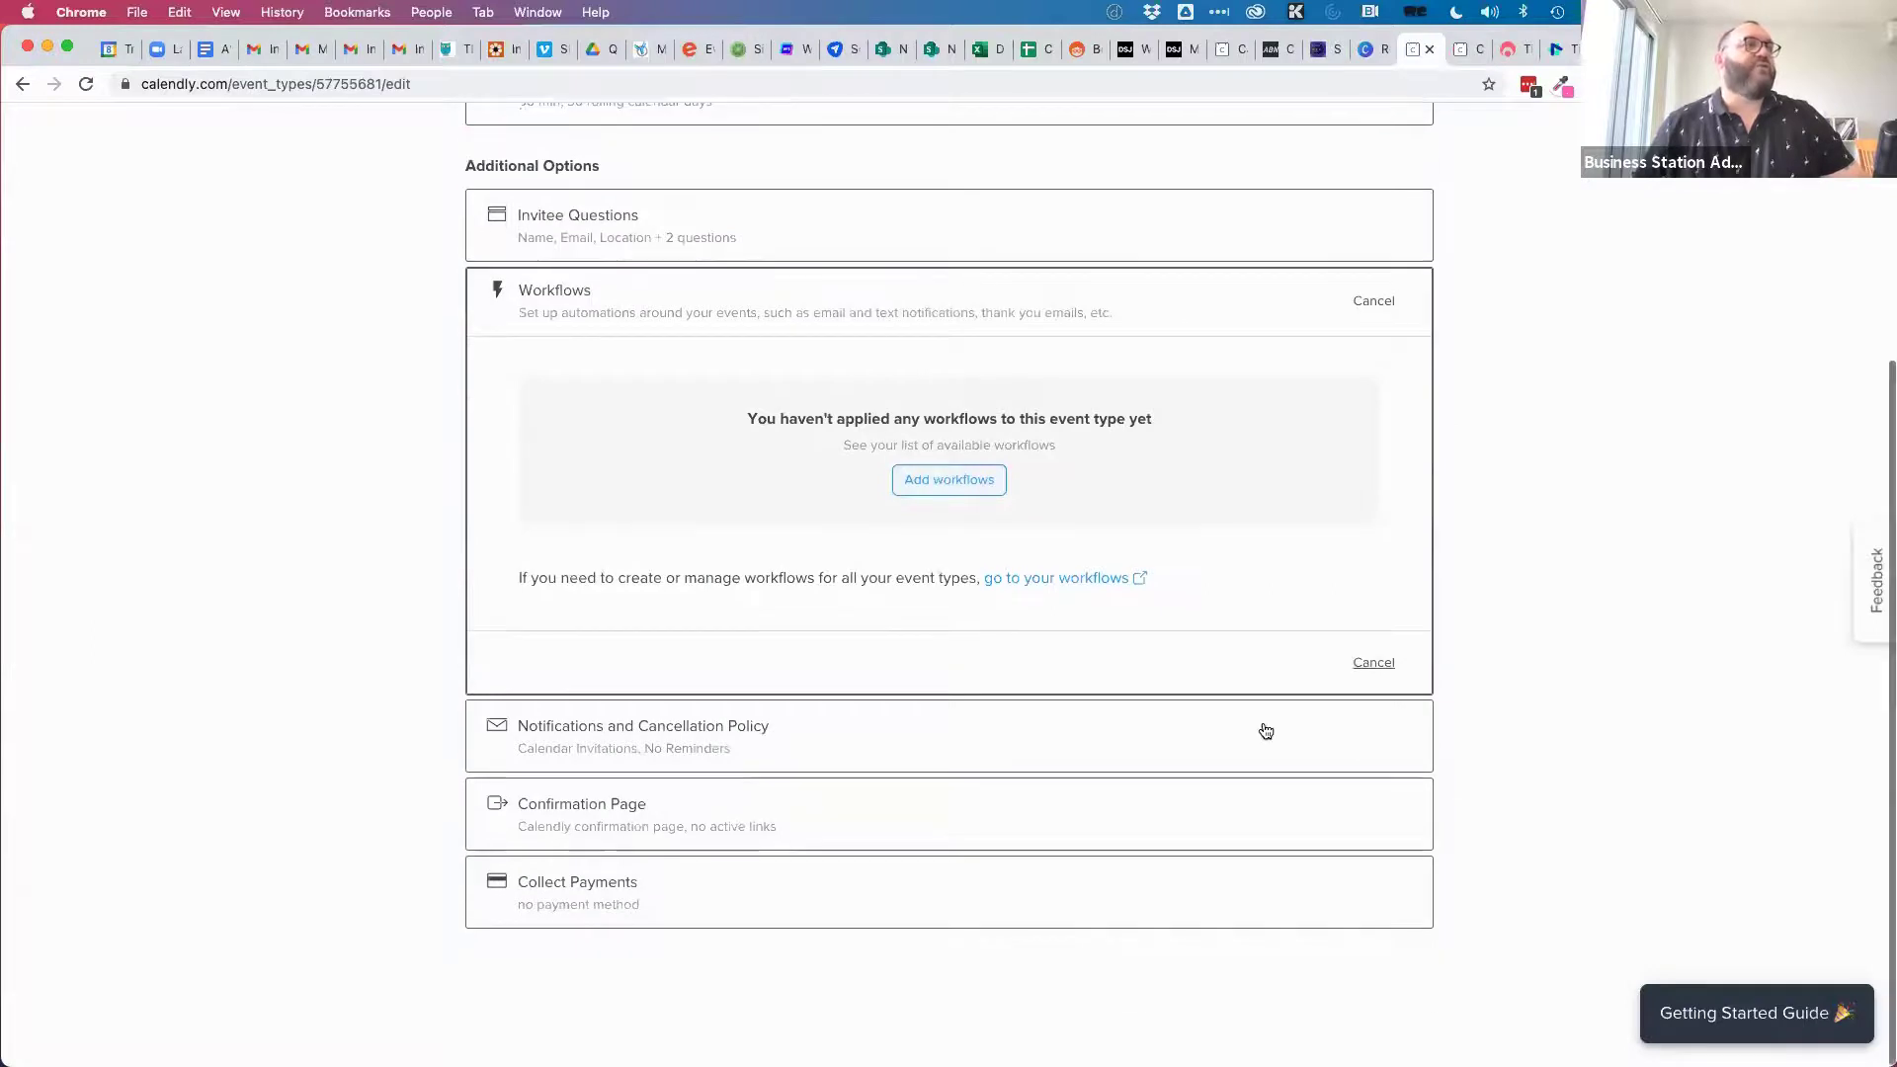
click(790, 729)
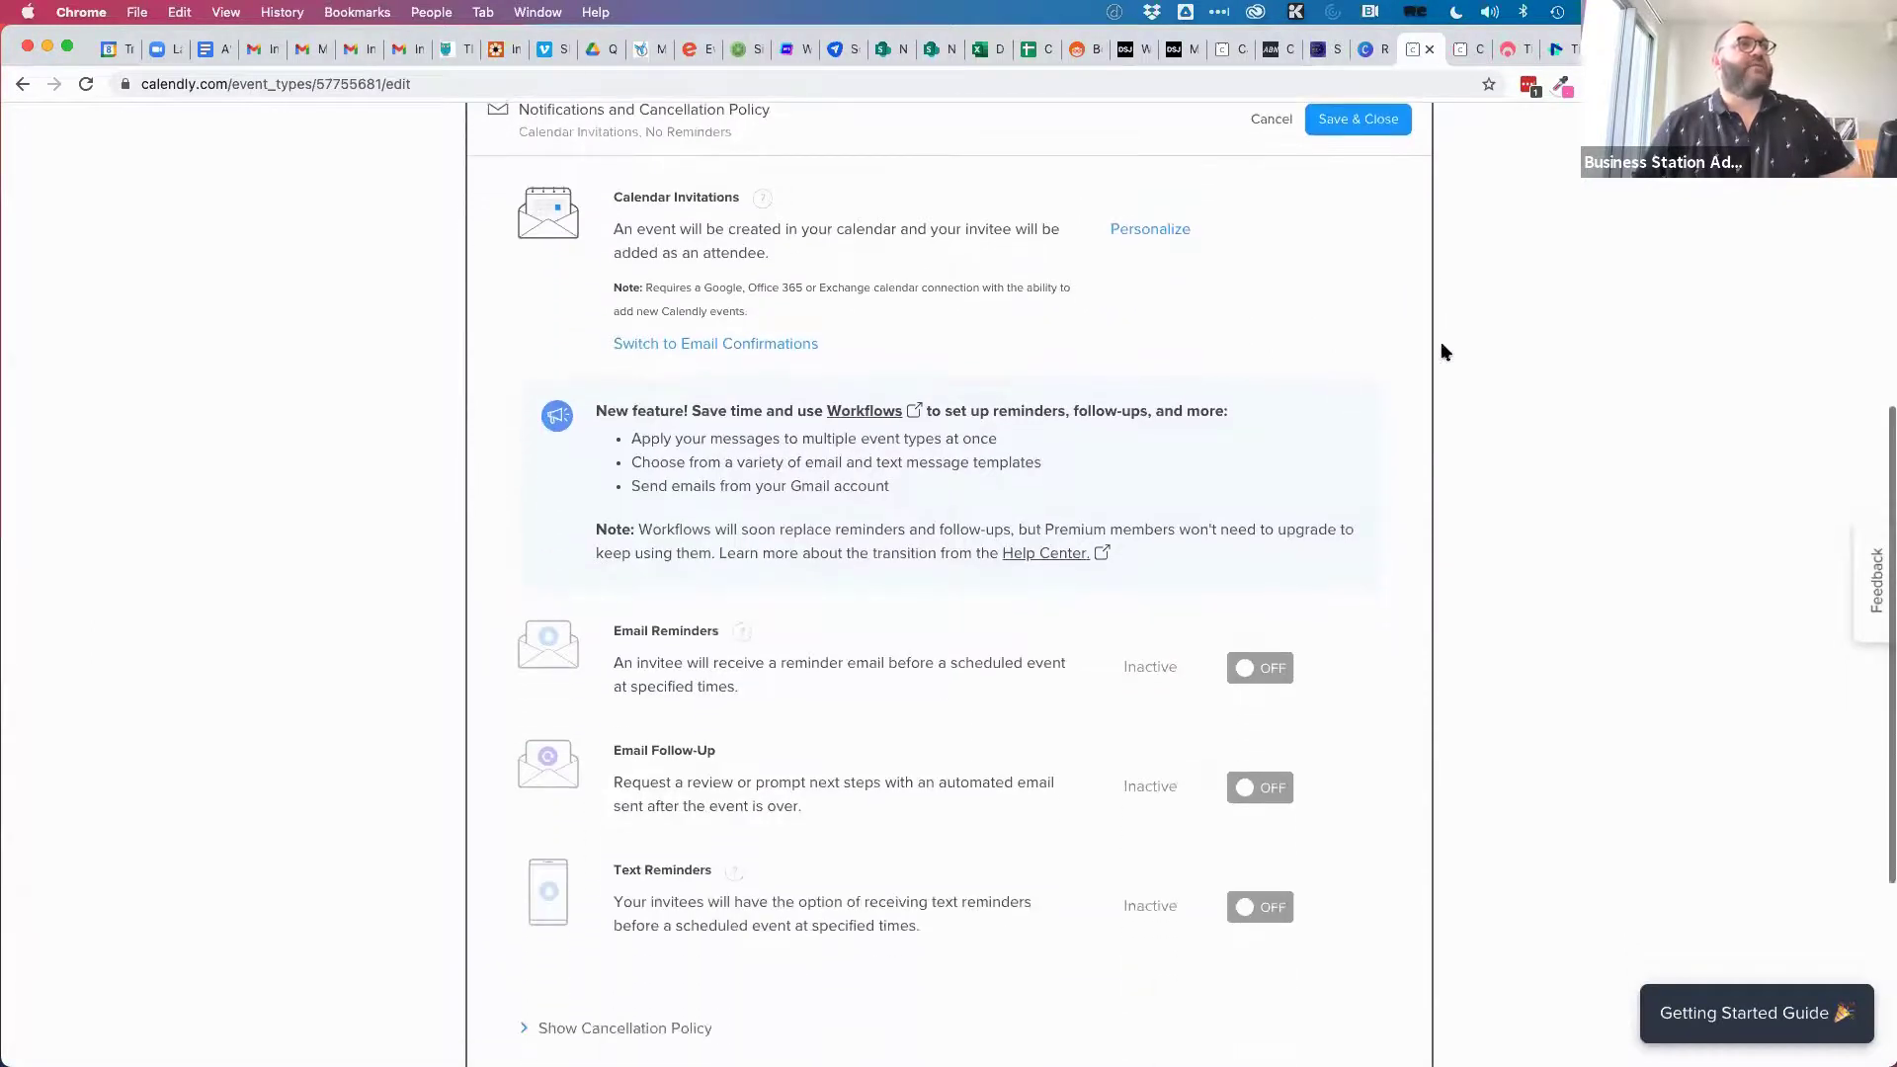
click(1139, 232)
scroll(810, 703, down, 1)
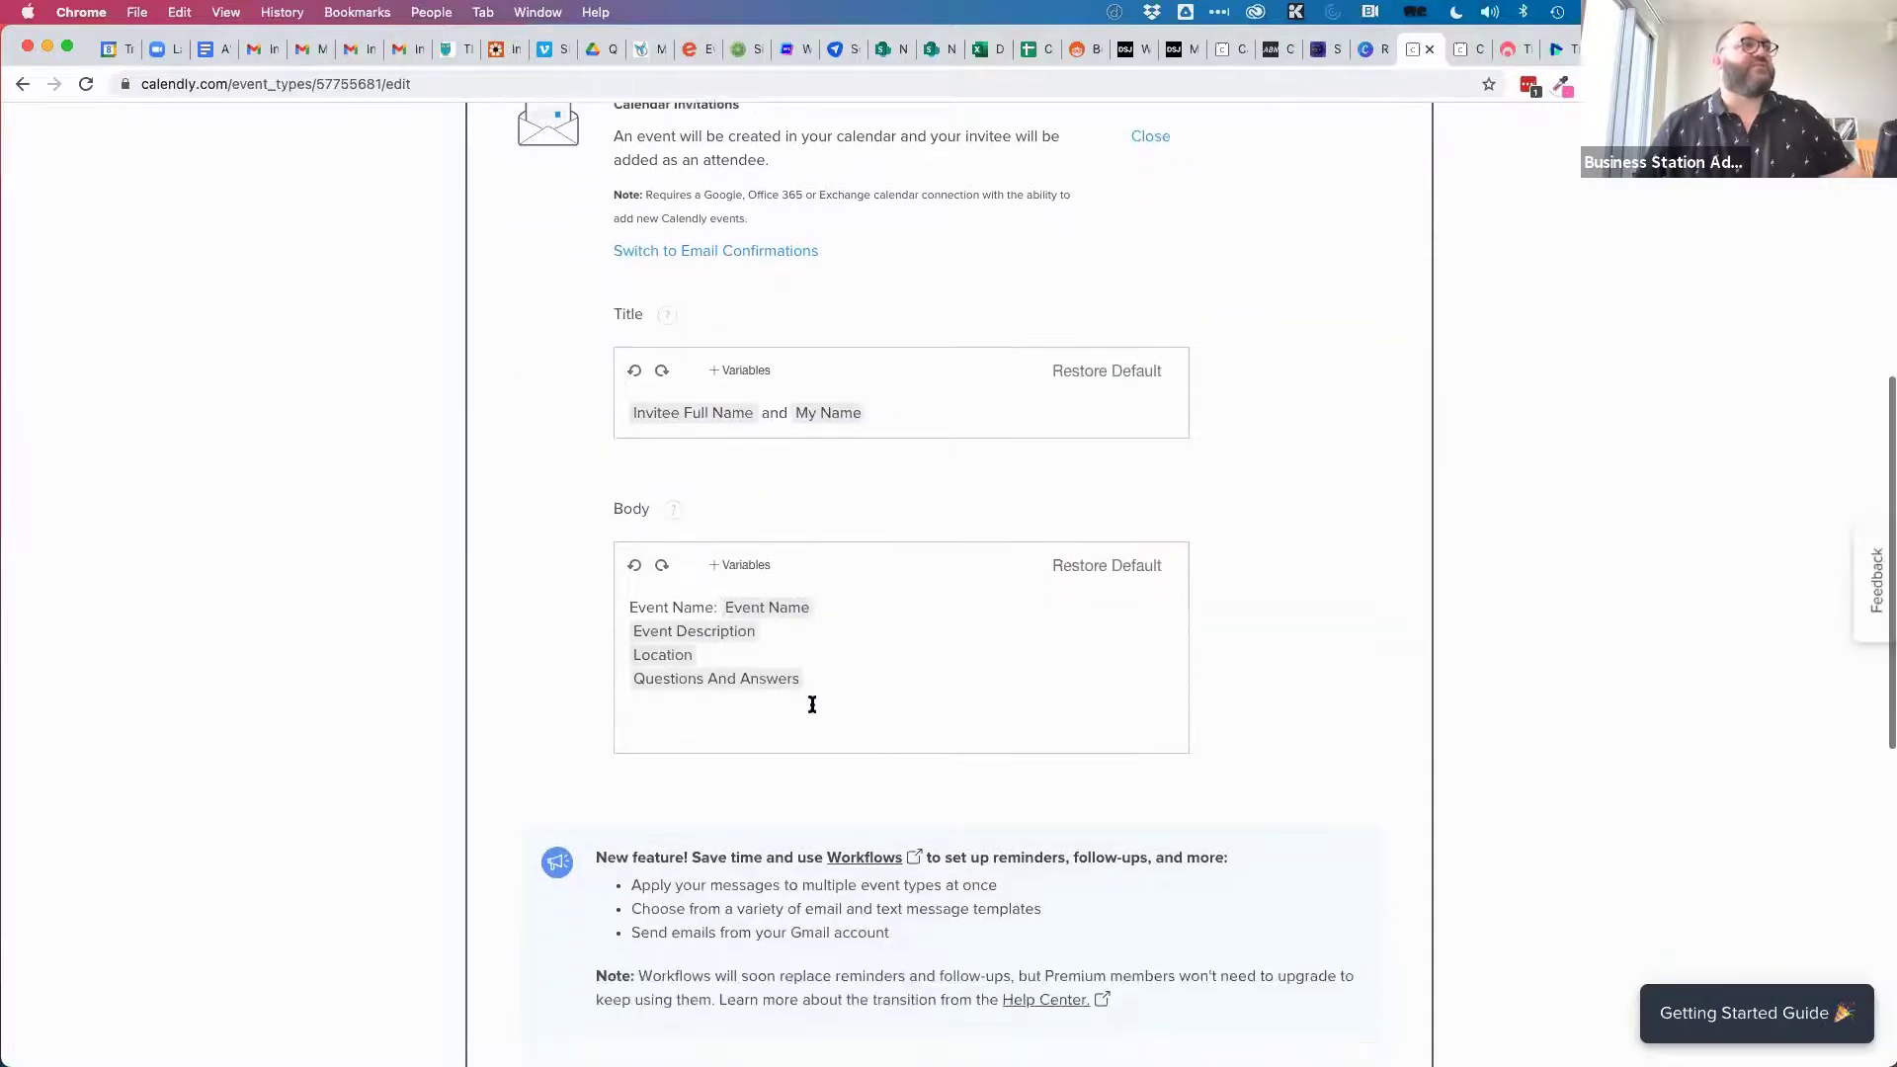
scroll(809, 702, down, 3)
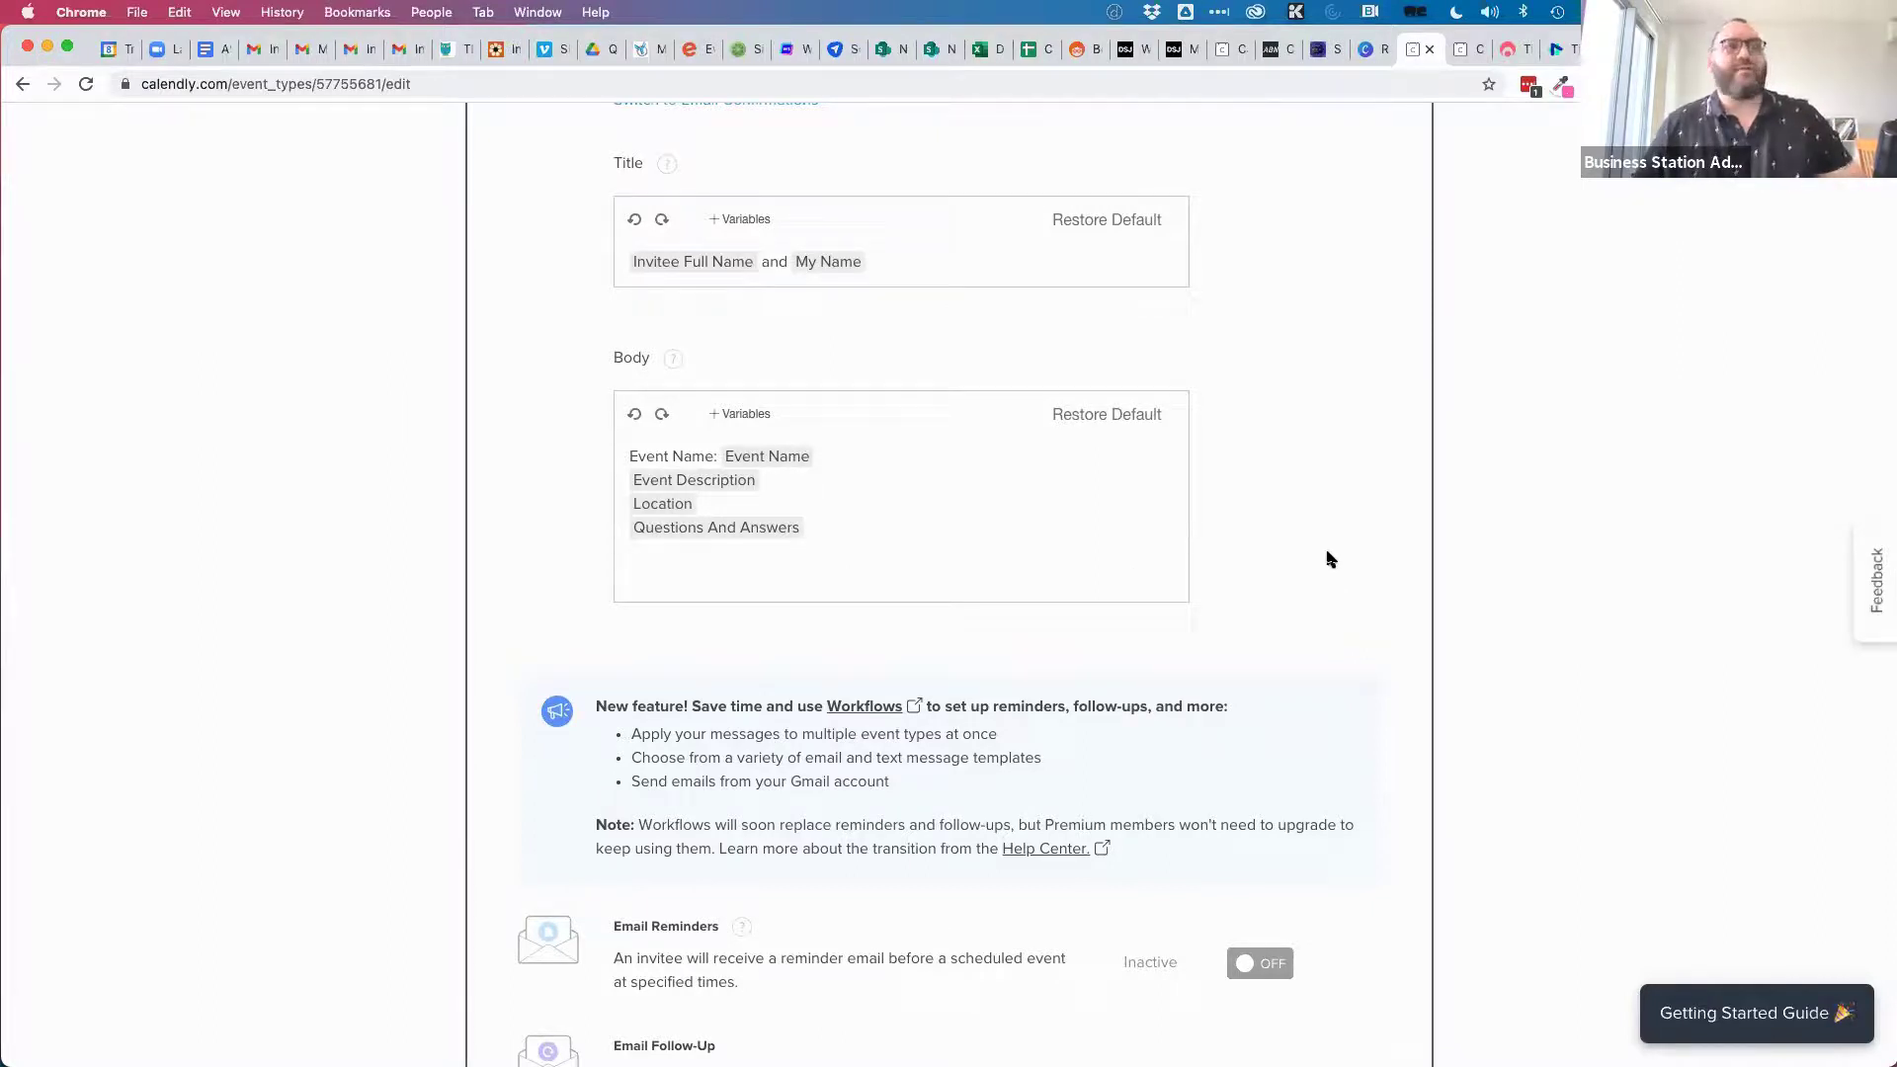
scroll(1306, 601, down, 5)
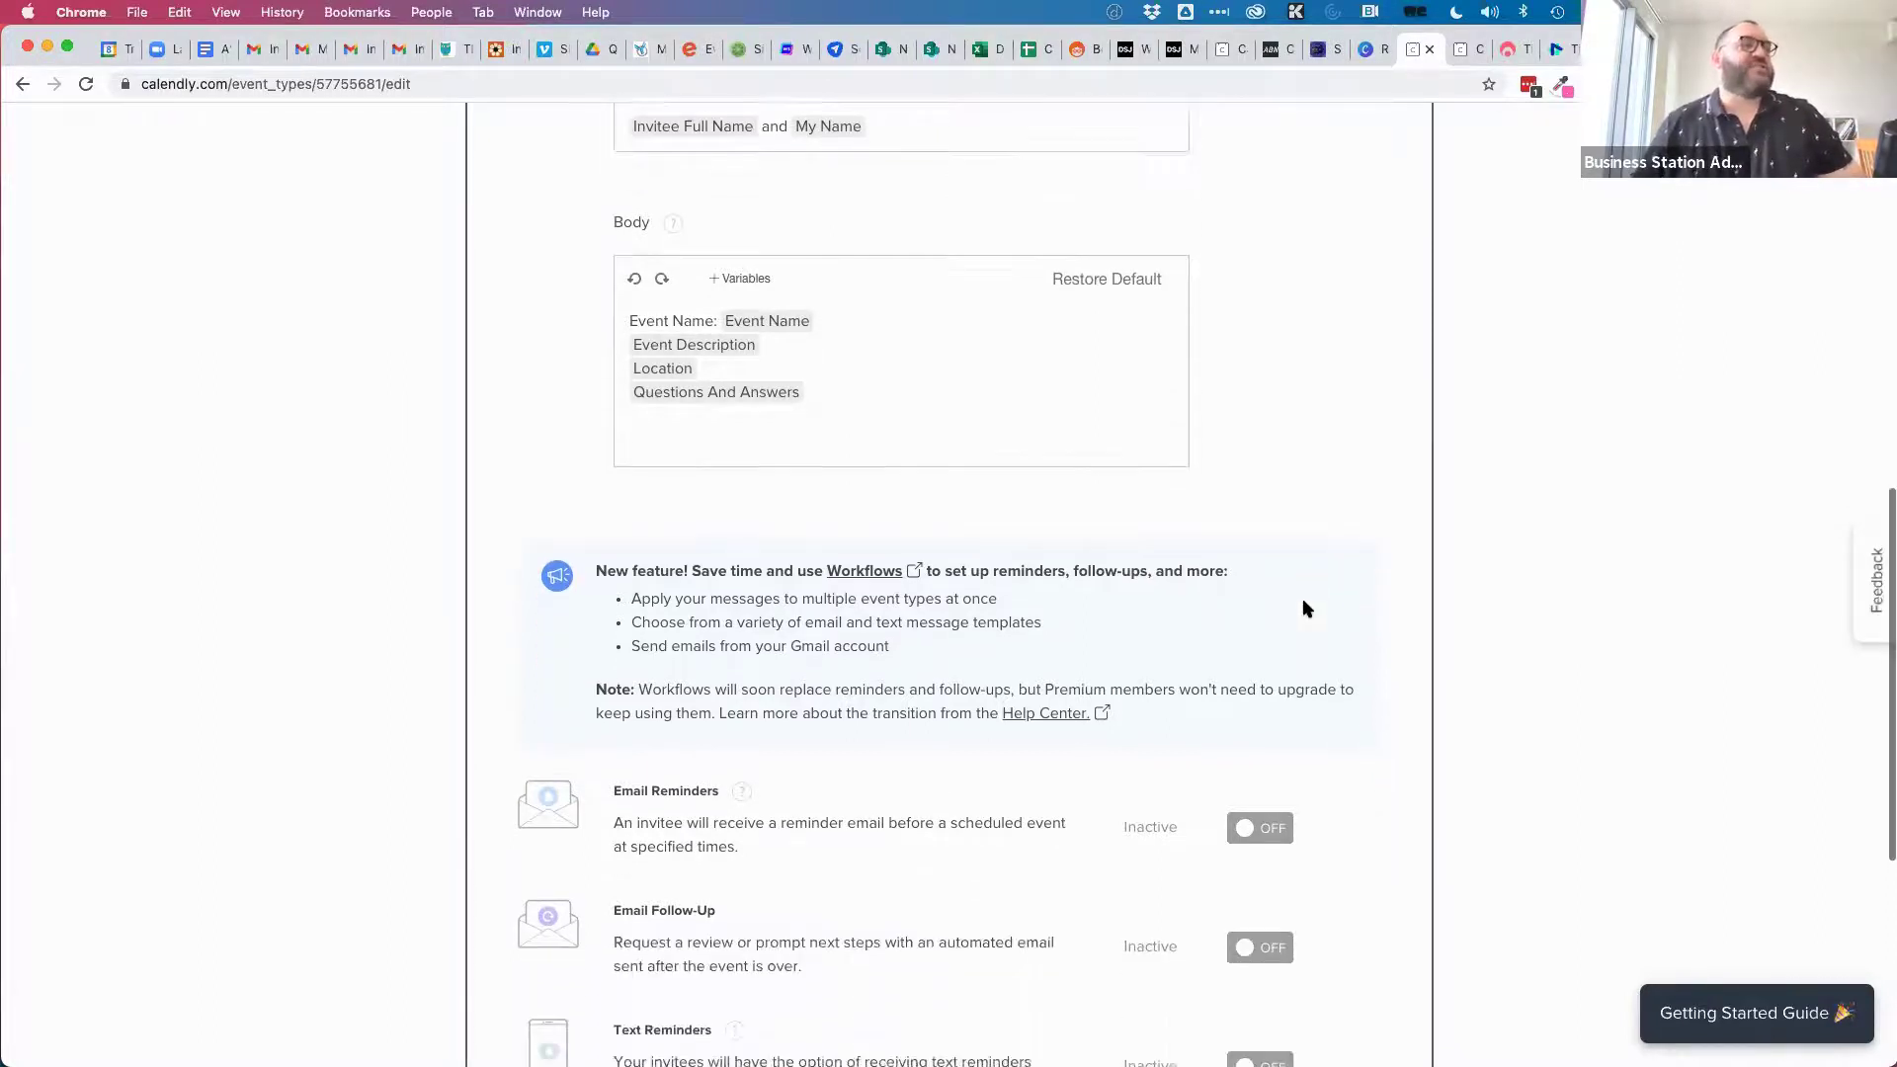
scroll(1306, 605, down, 3)
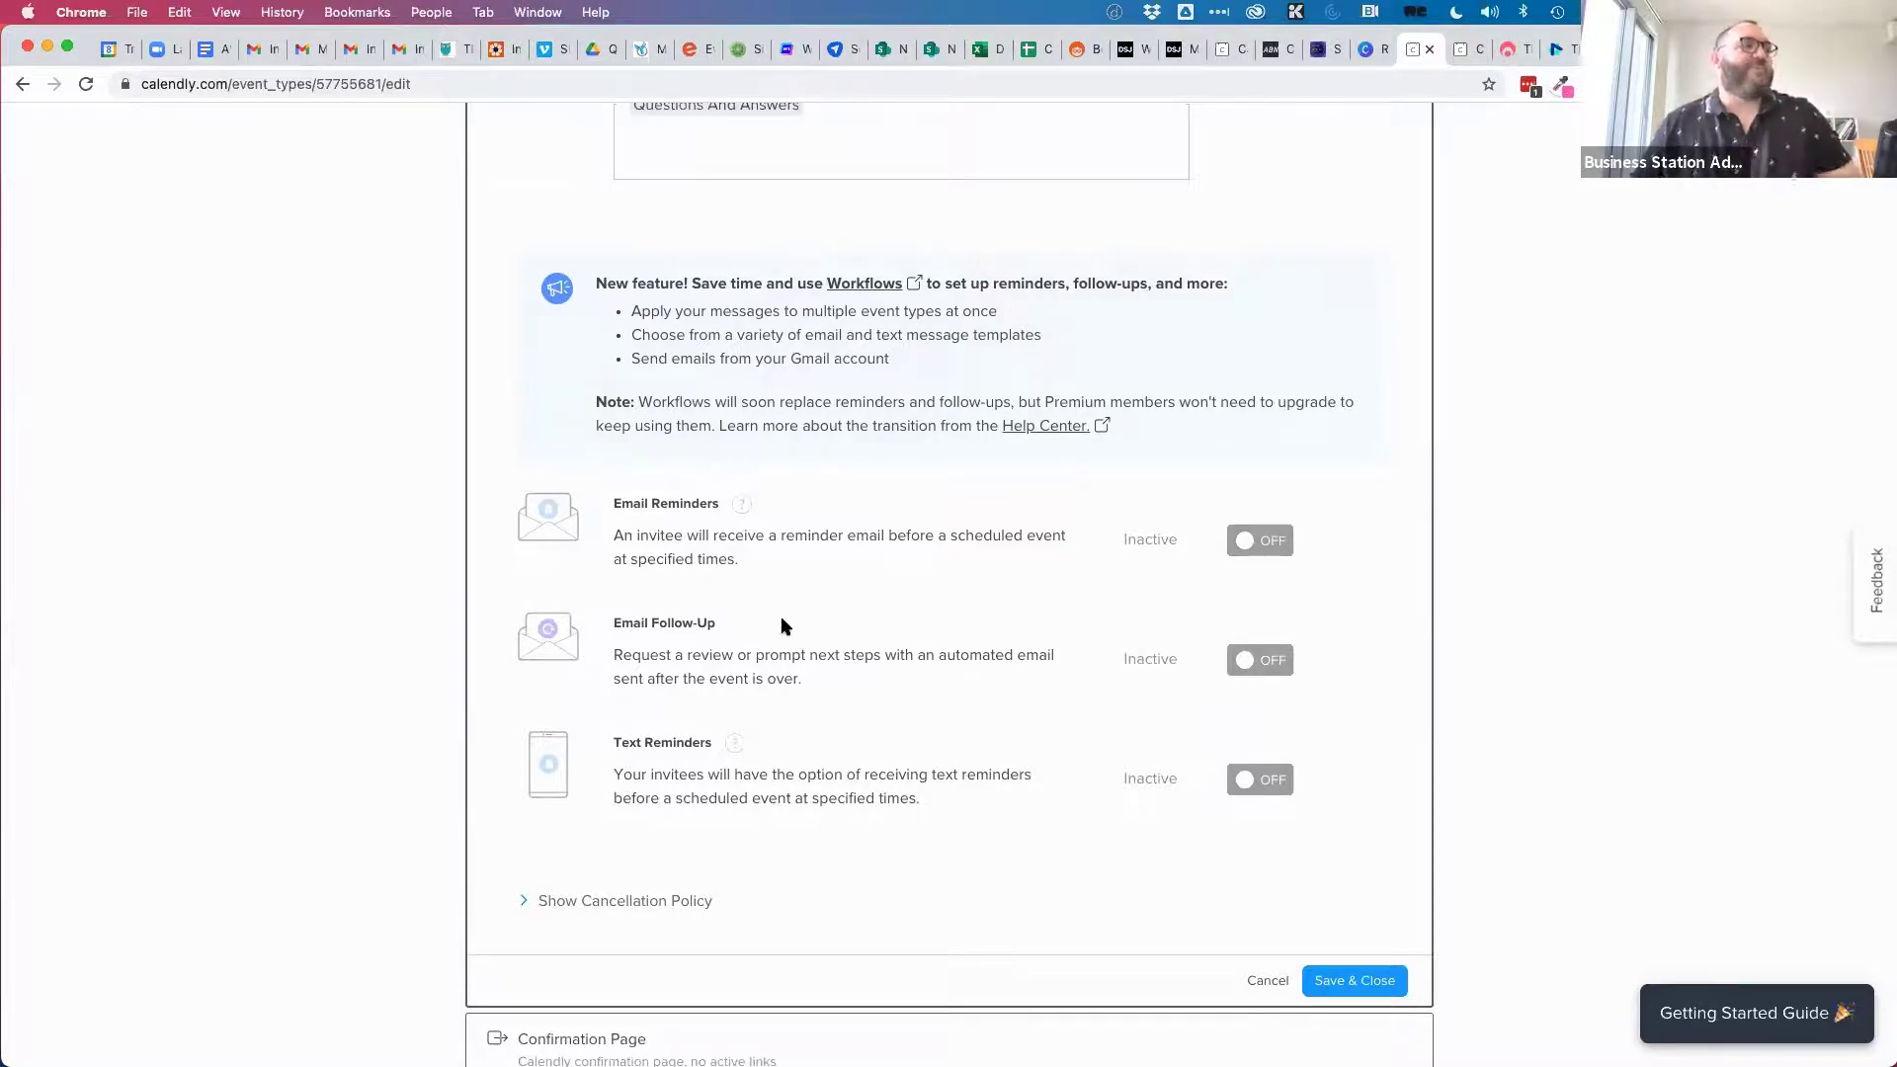
scroll(948, 810, up, 10)
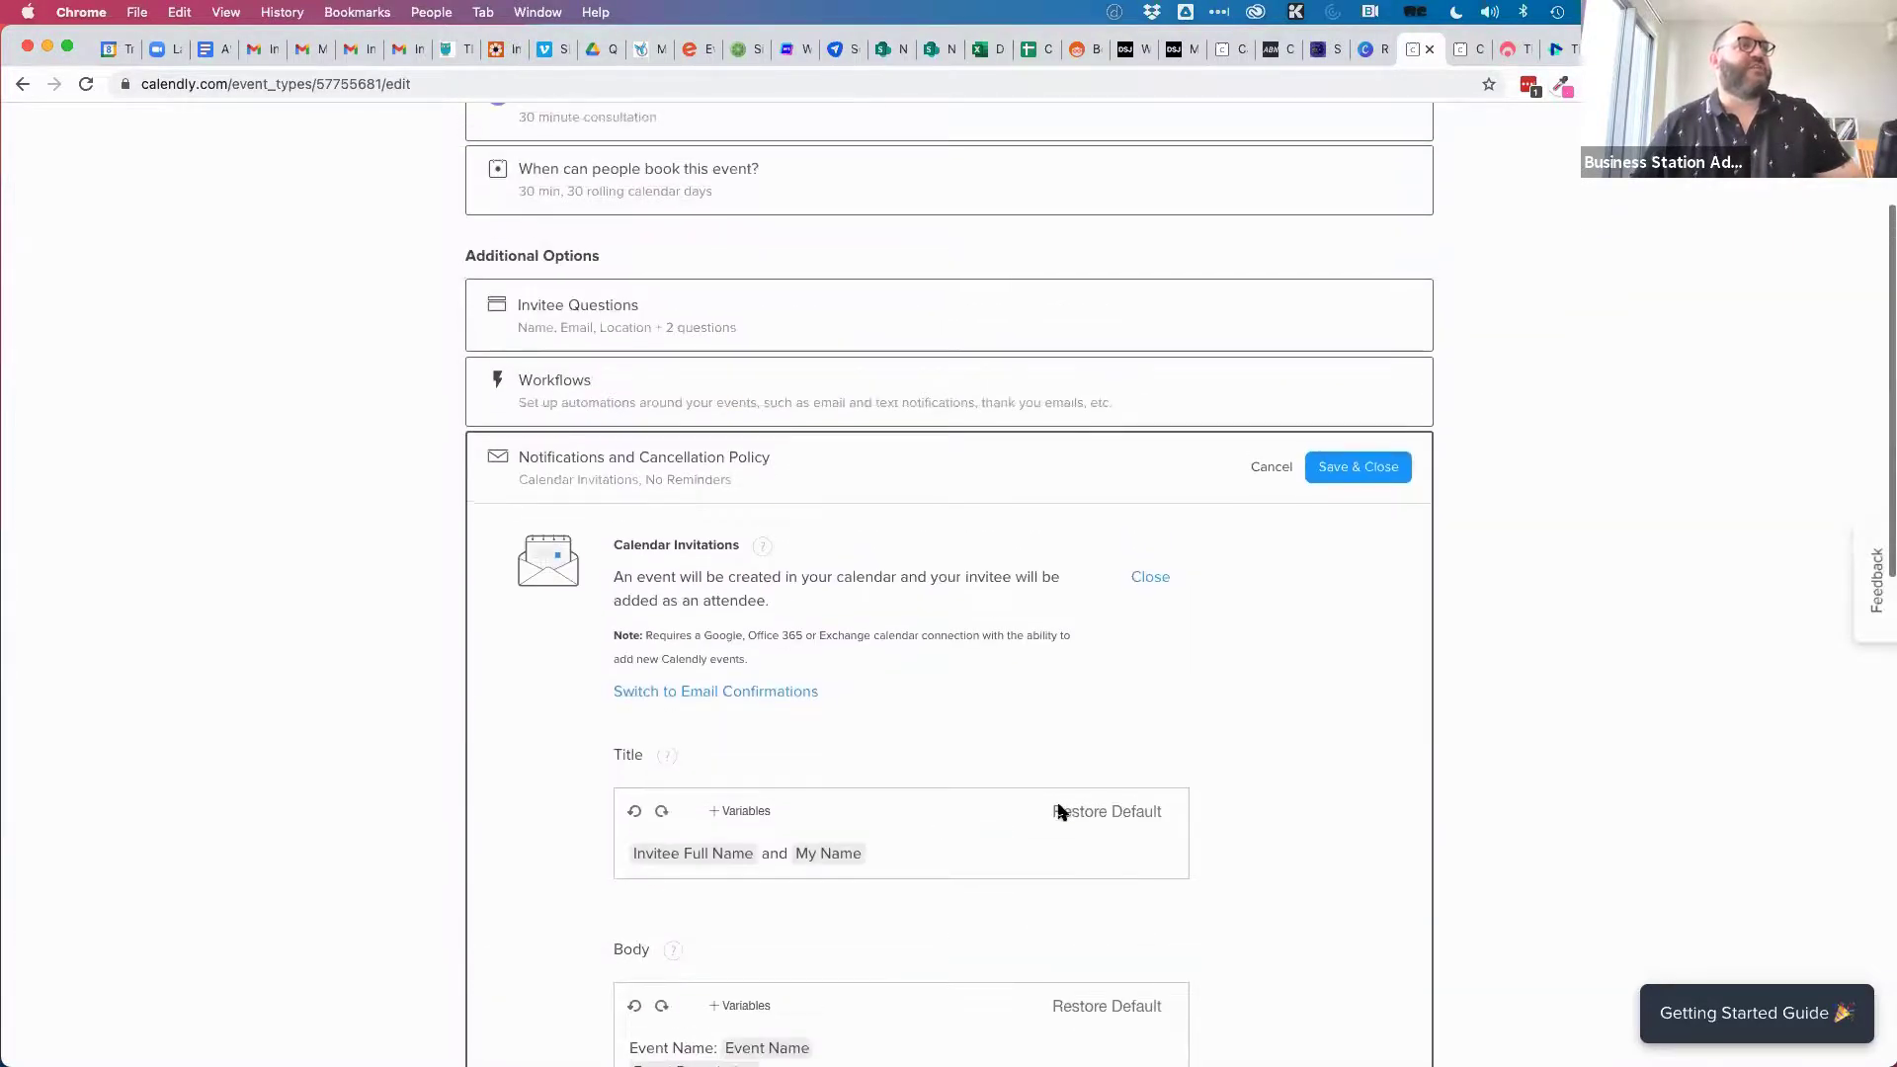
click(1362, 478)
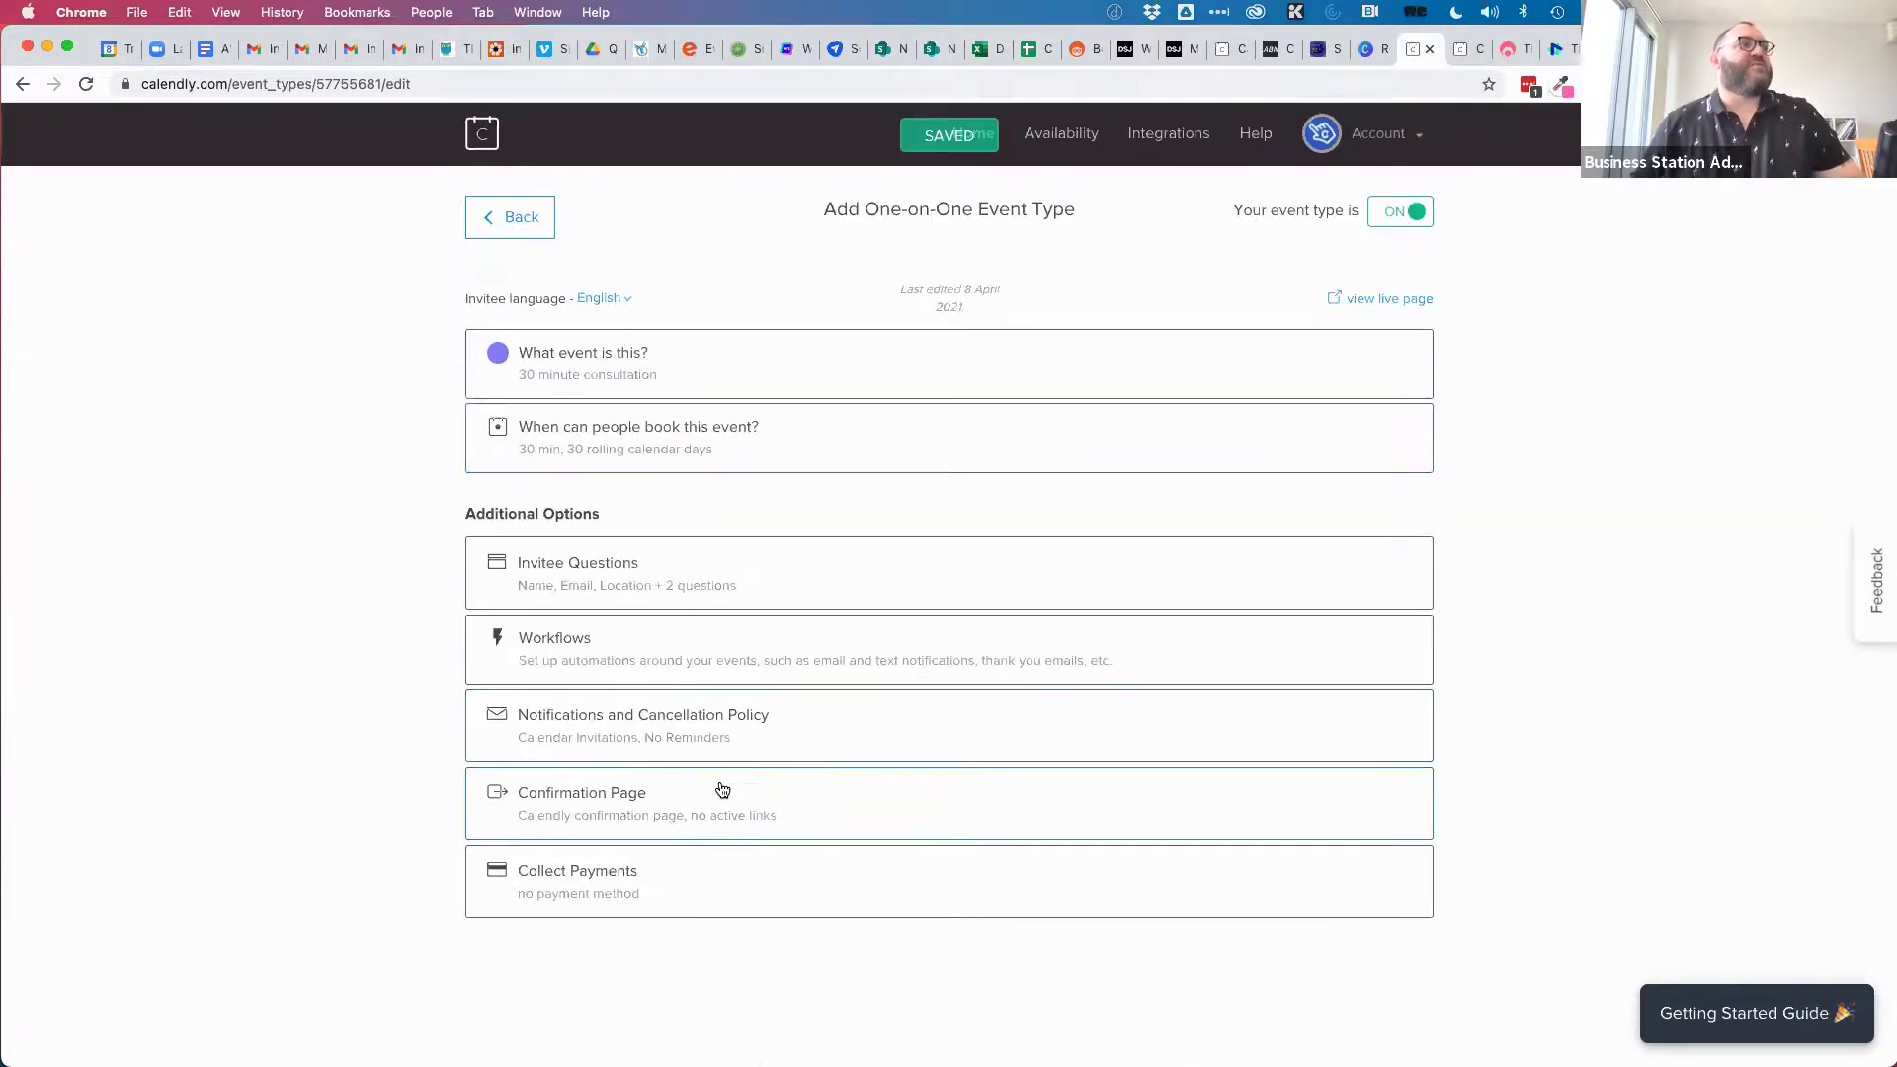
Keep the on-confirmation option as 'Display Calendly confirmation page' and expand Collect Payments.
click(656, 806)
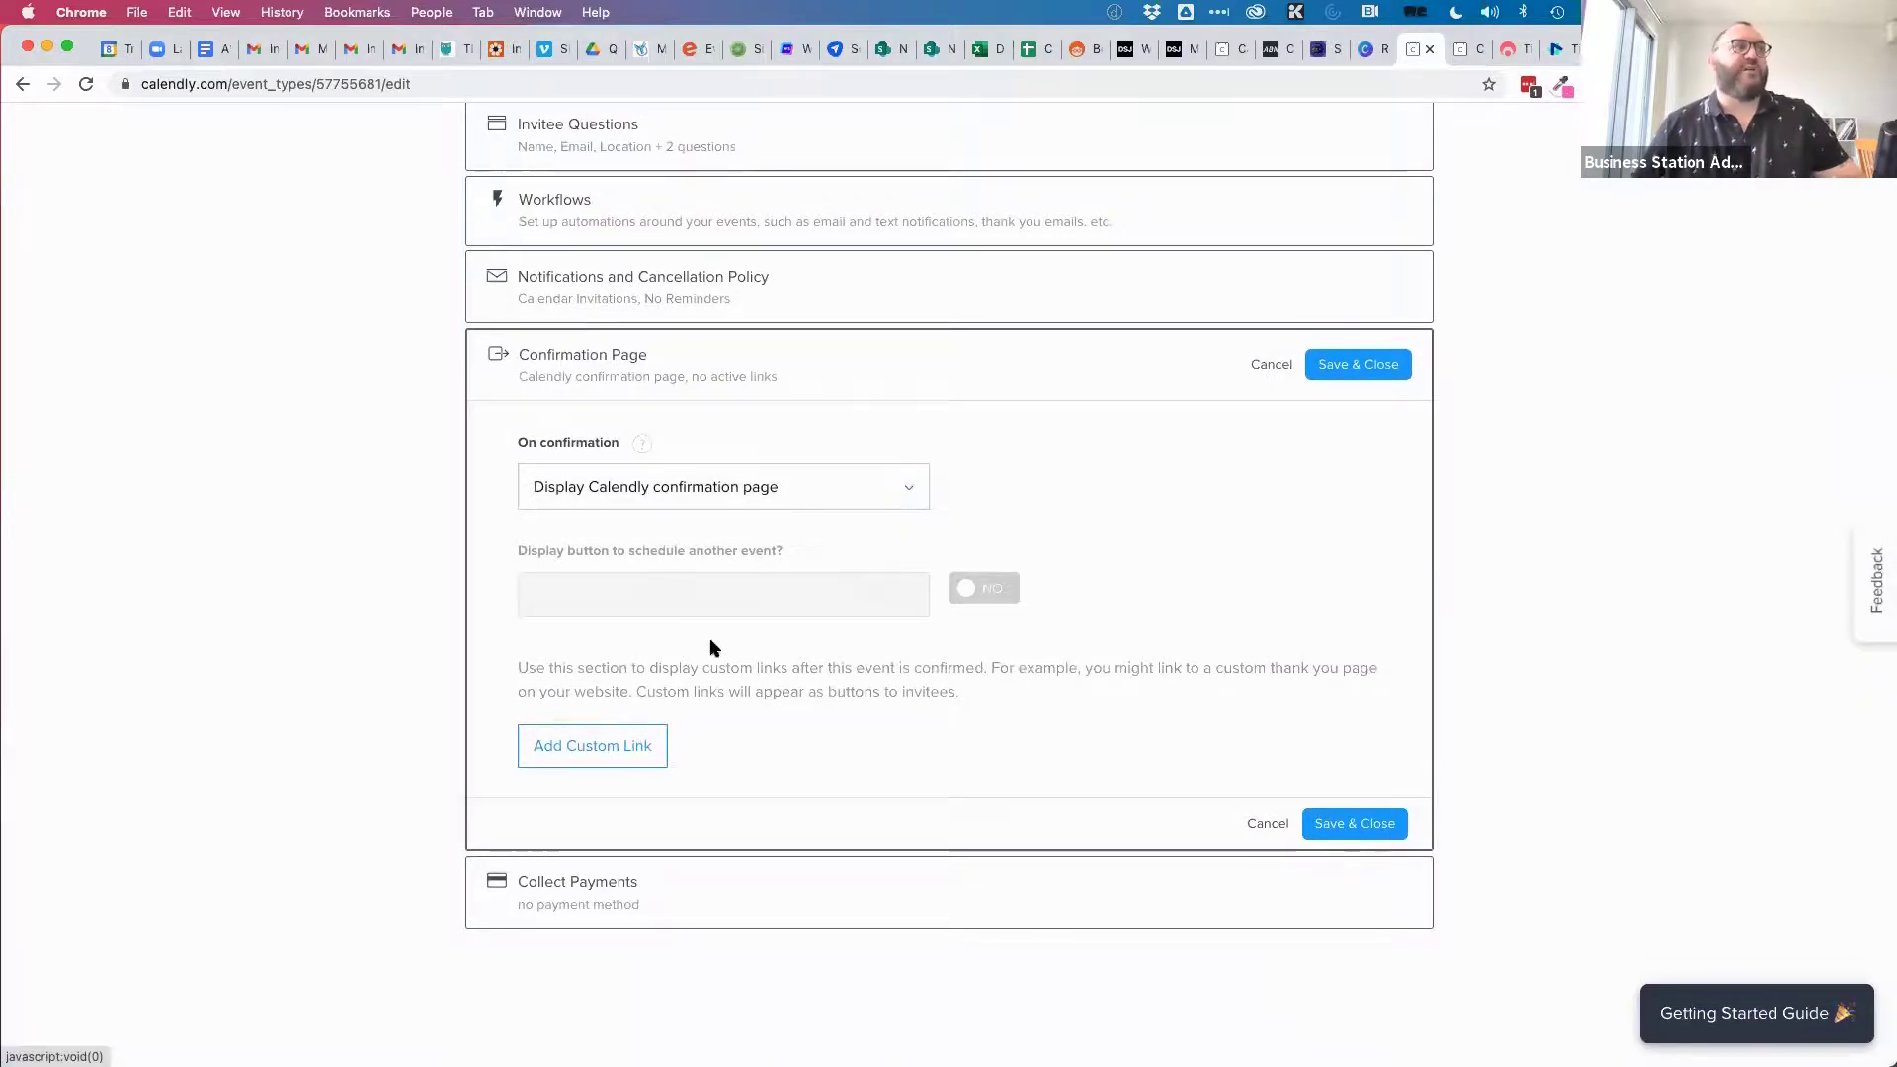
click(892, 494)
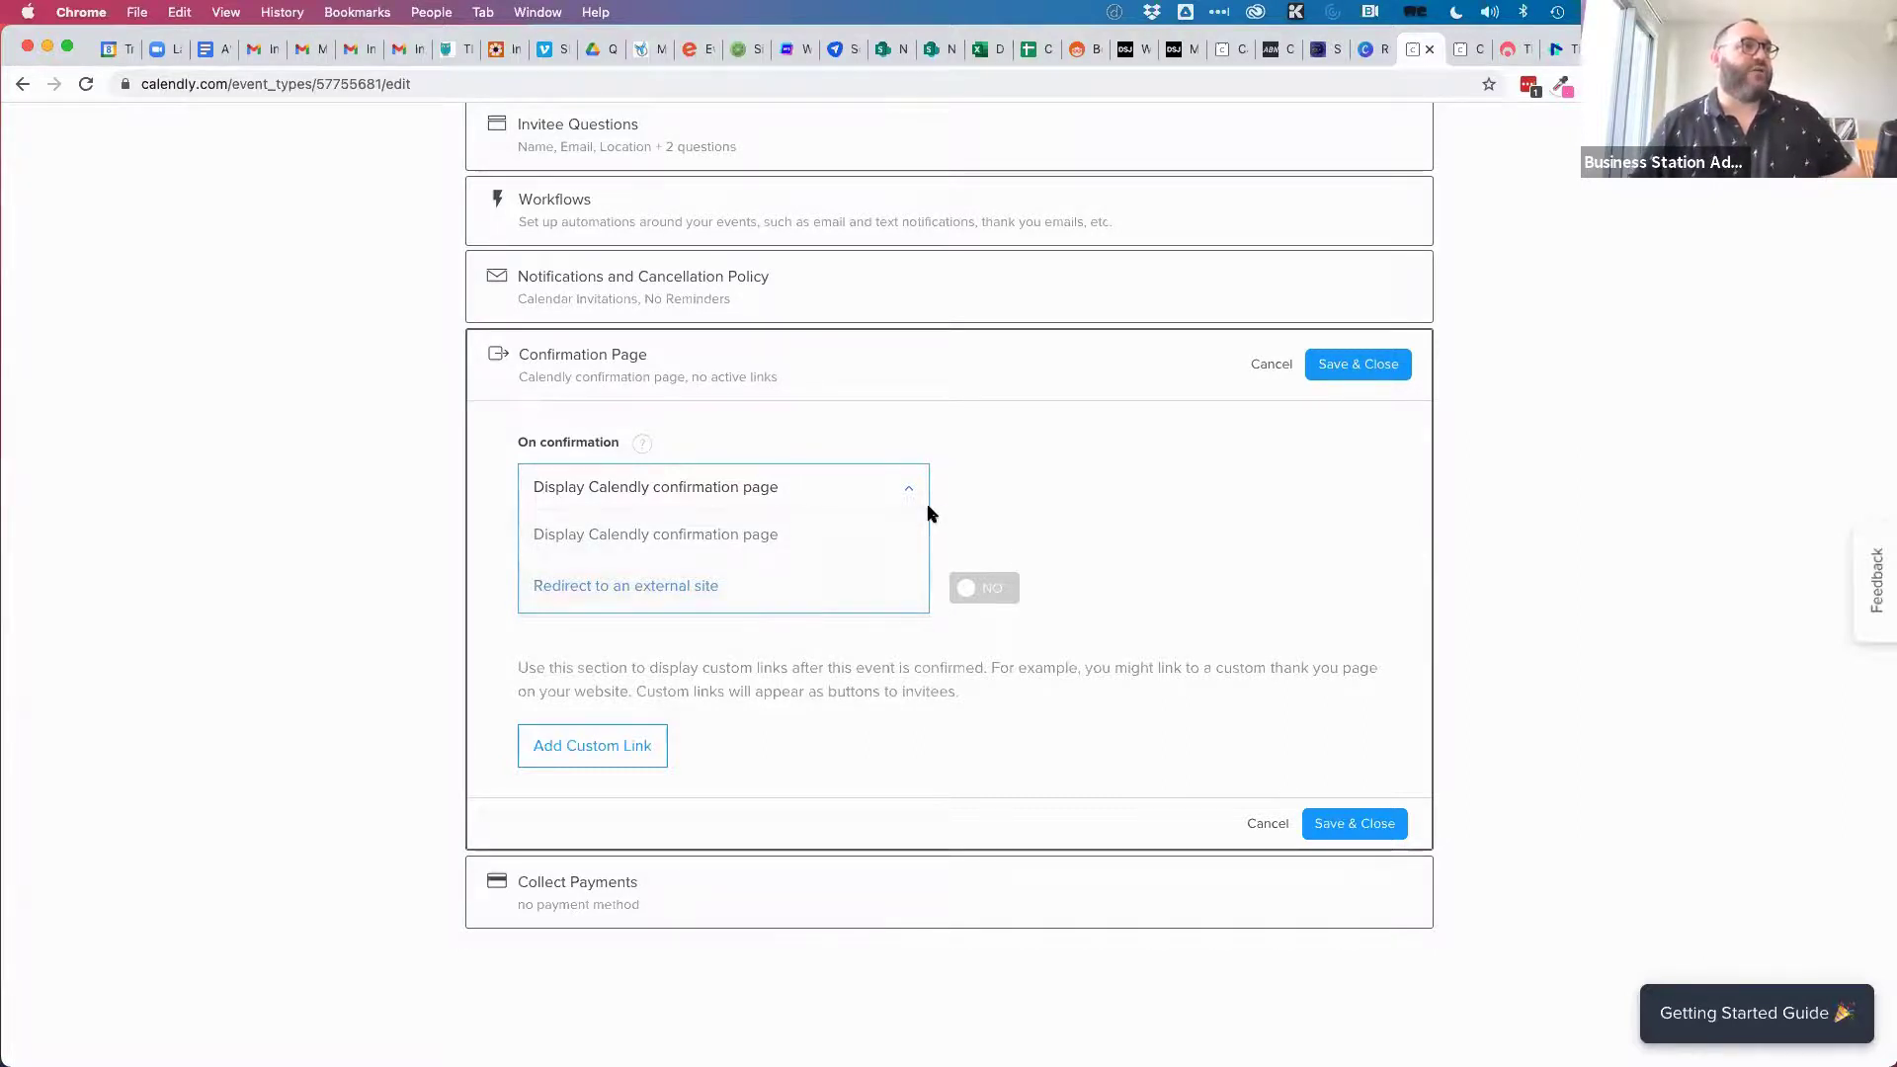
click(858, 487)
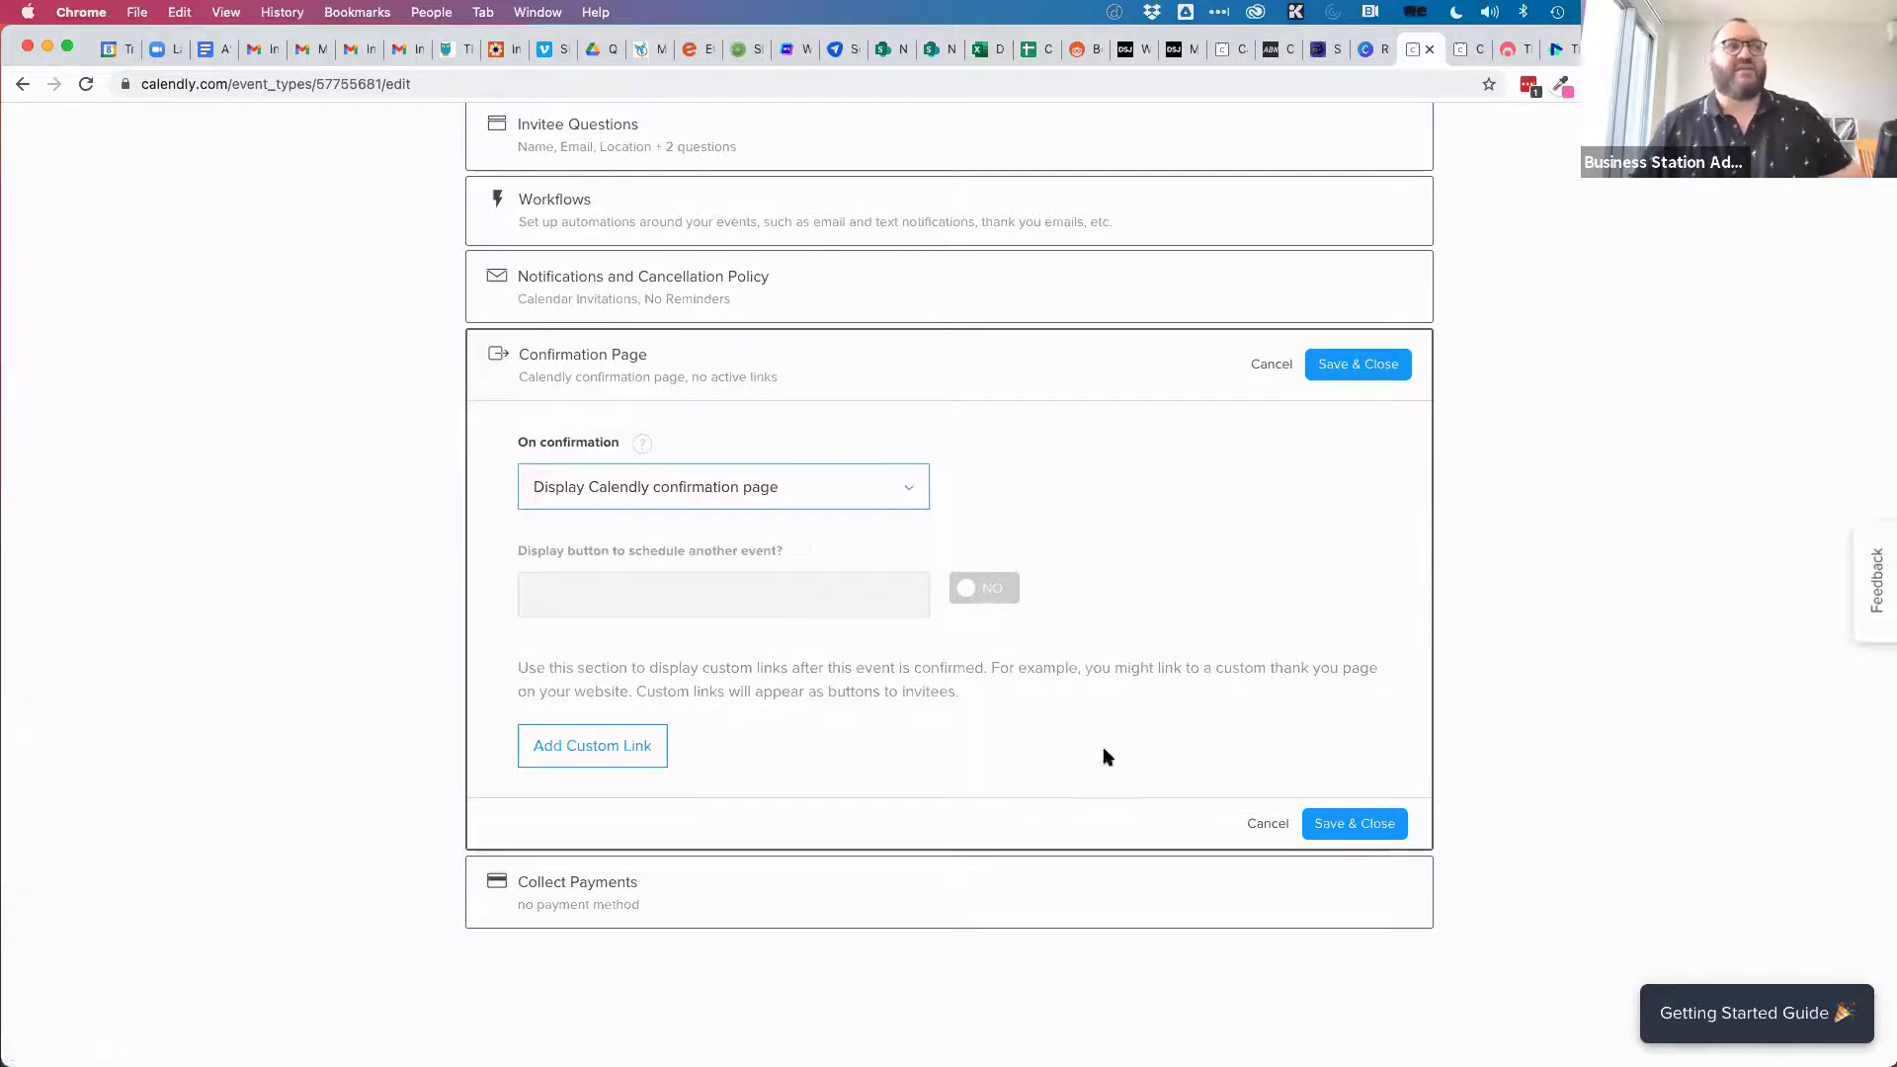
click(675, 886)
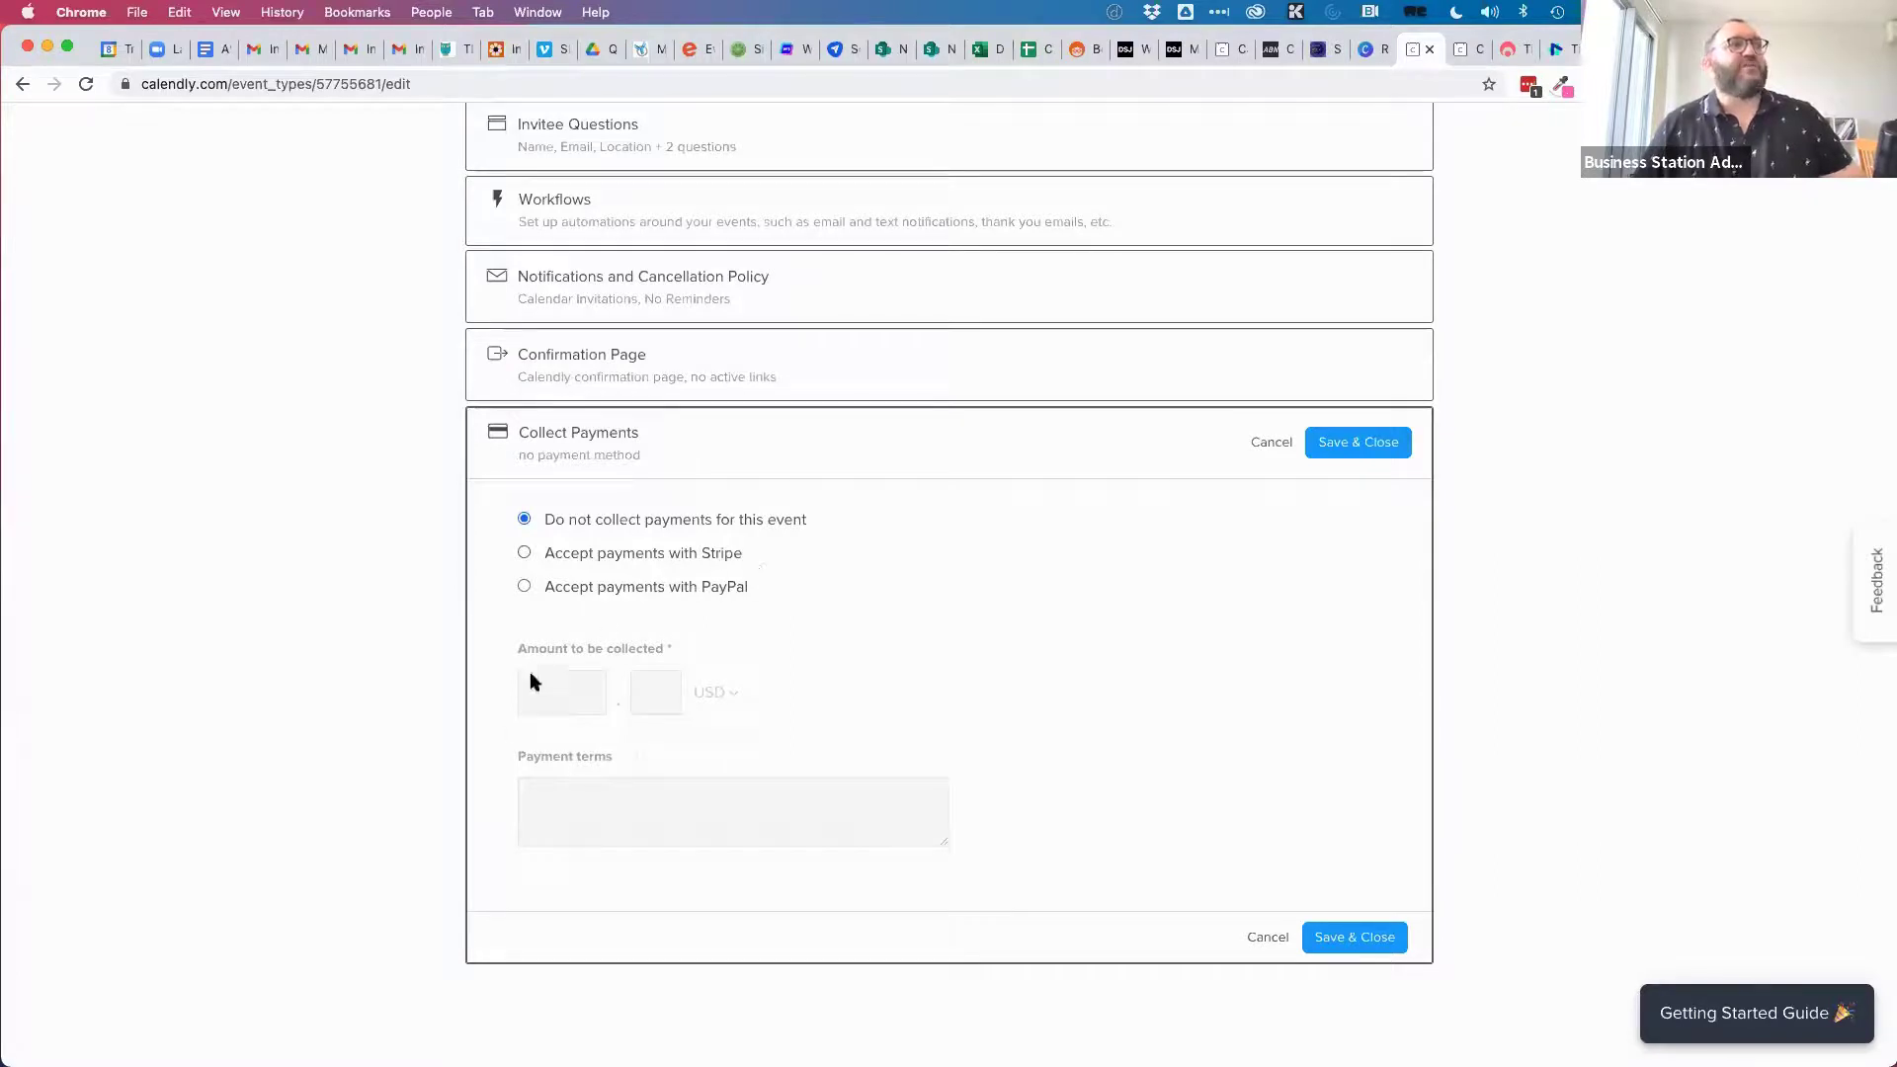
Accept payments with Stripe, charging 120 in AUD.
click(524, 553)
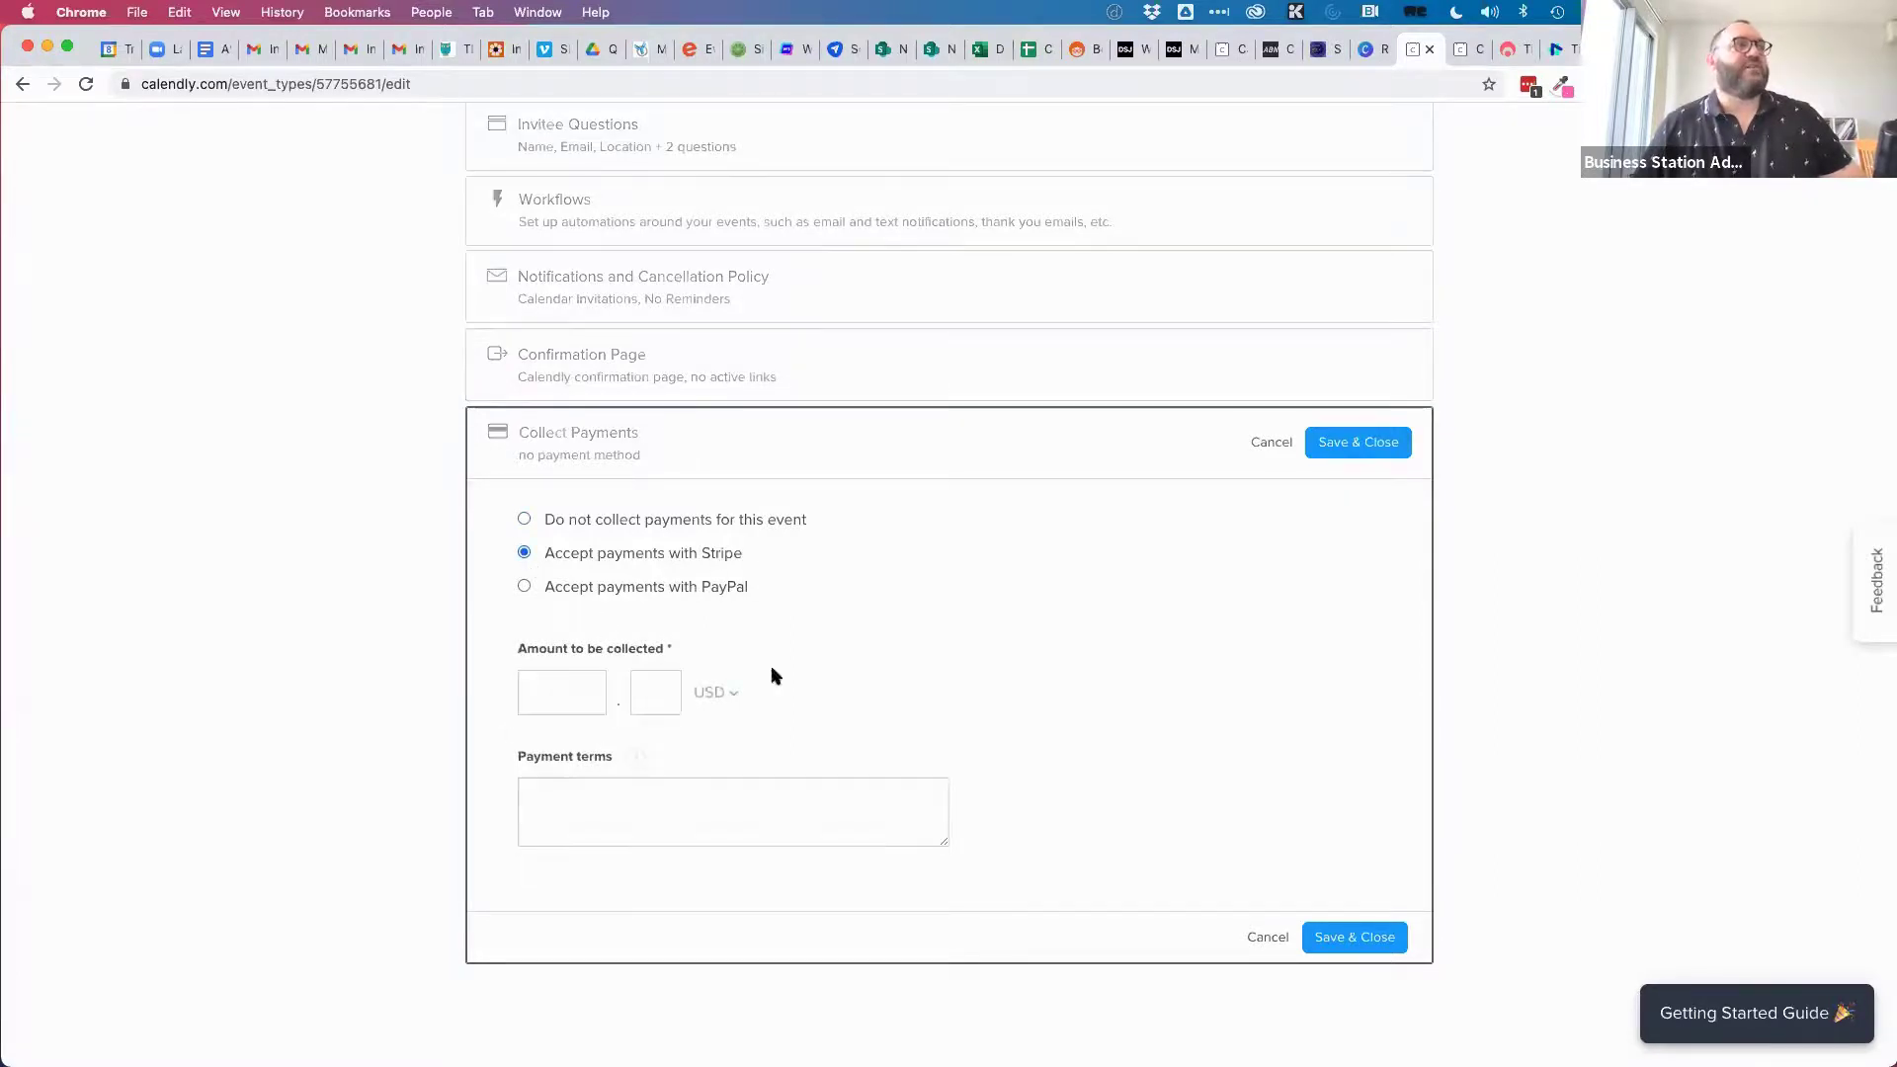
click(712, 694)
click(597, 754)
click(557, 678)
text(120)
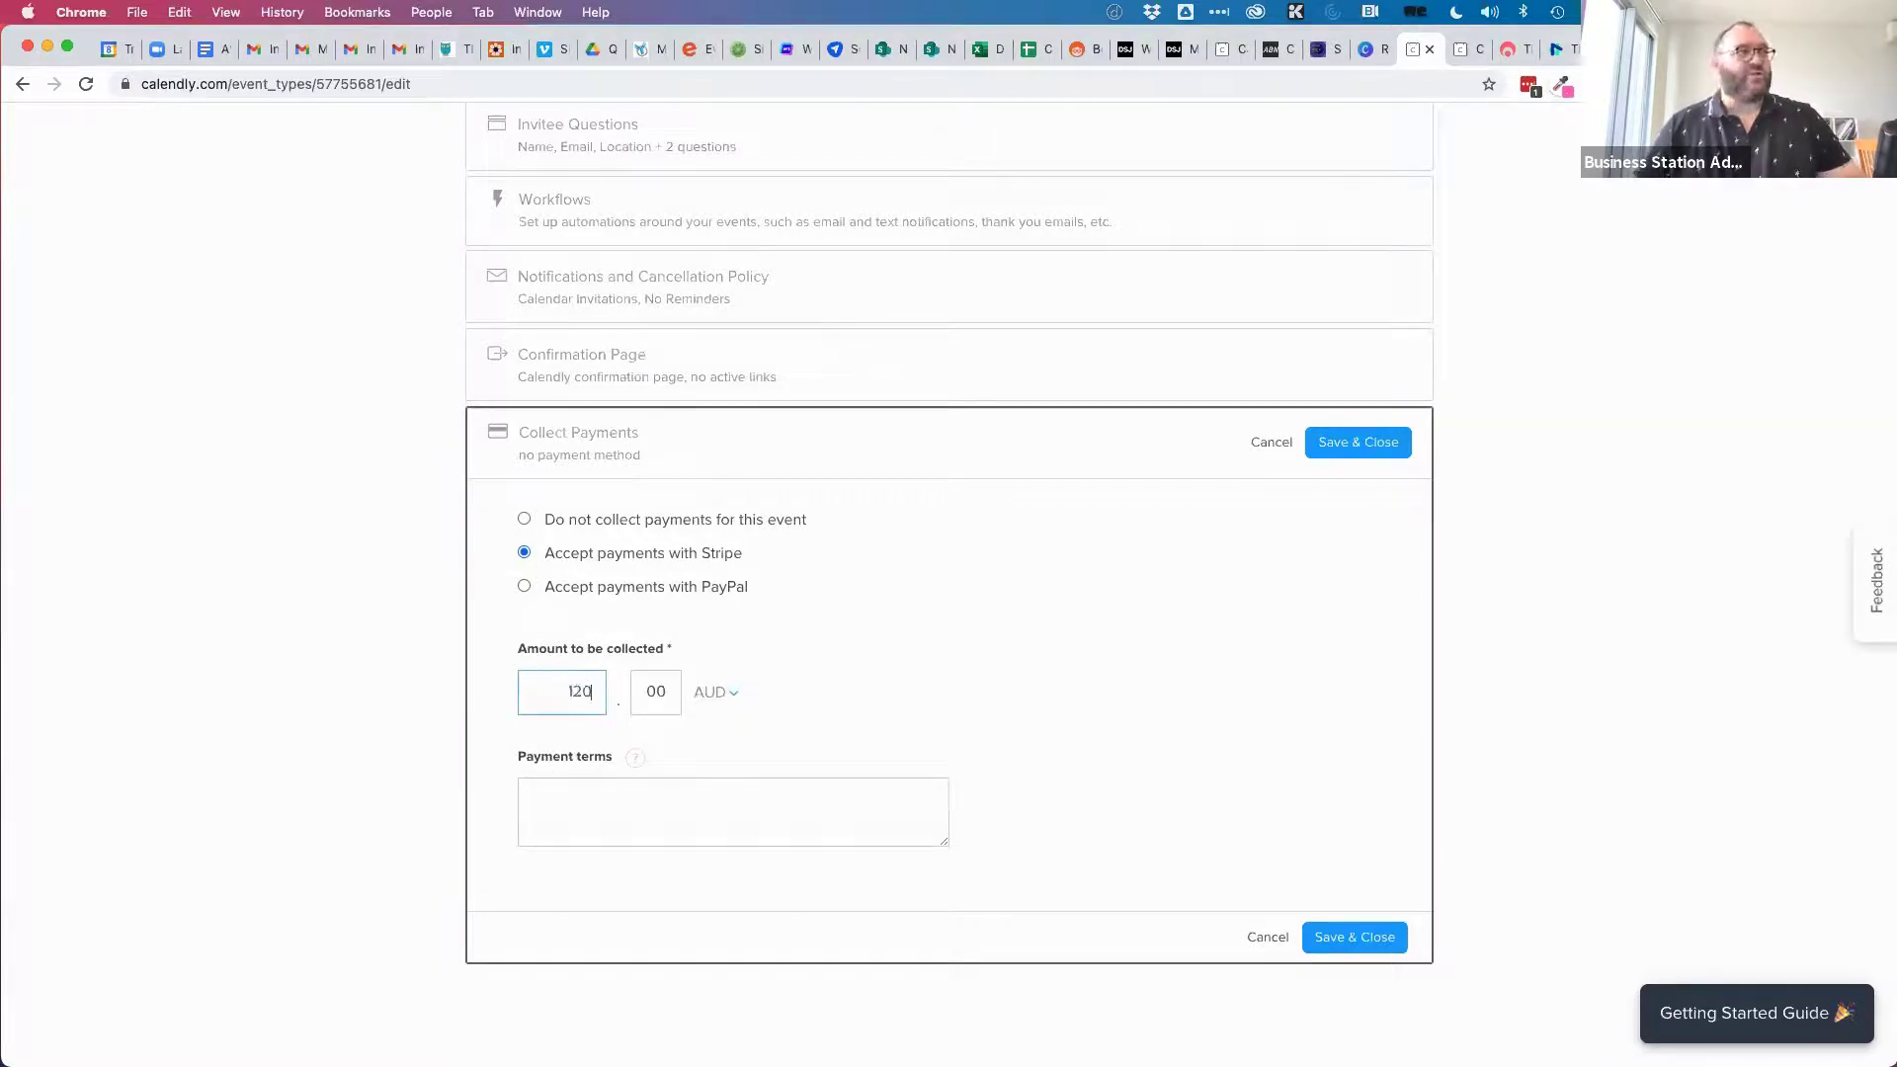
Set payment terms to upfront only, no refunds within 24 hours of the appointed time, and save.
click(624, 791)
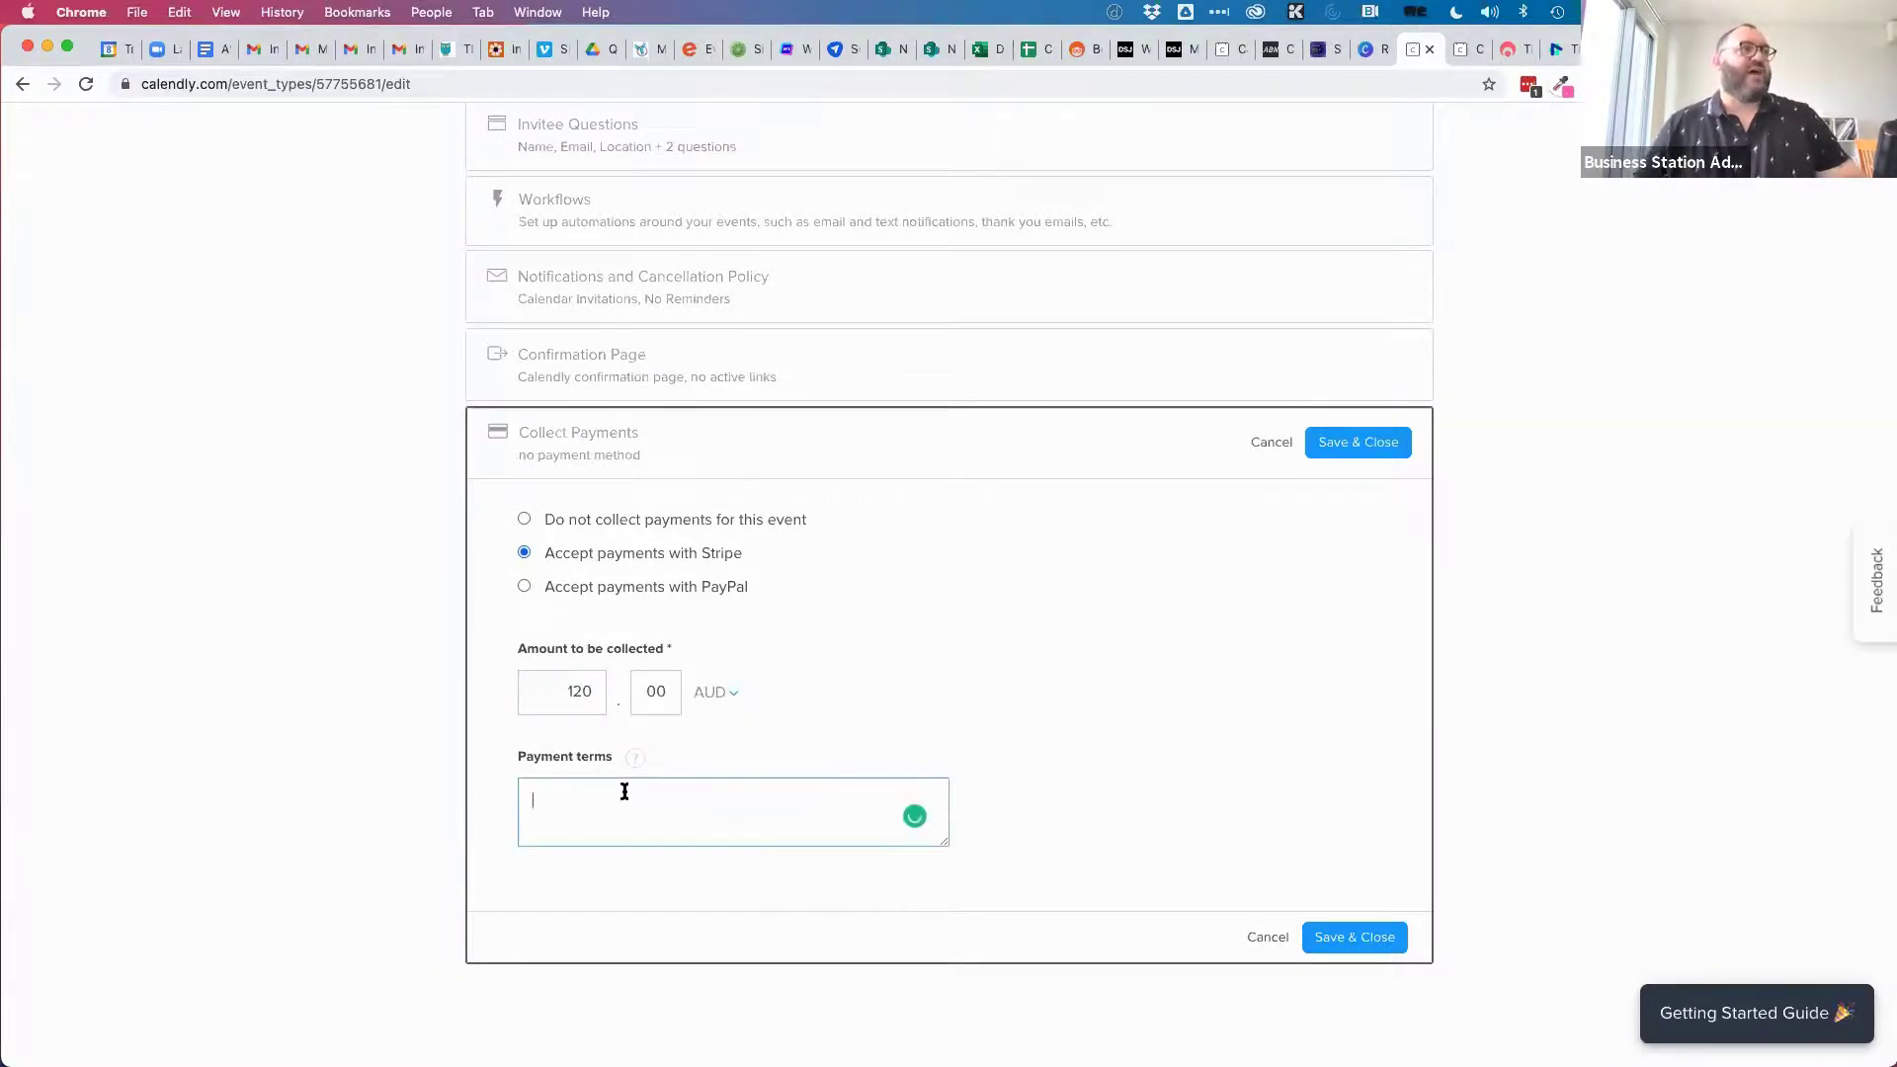
text(Upfro)
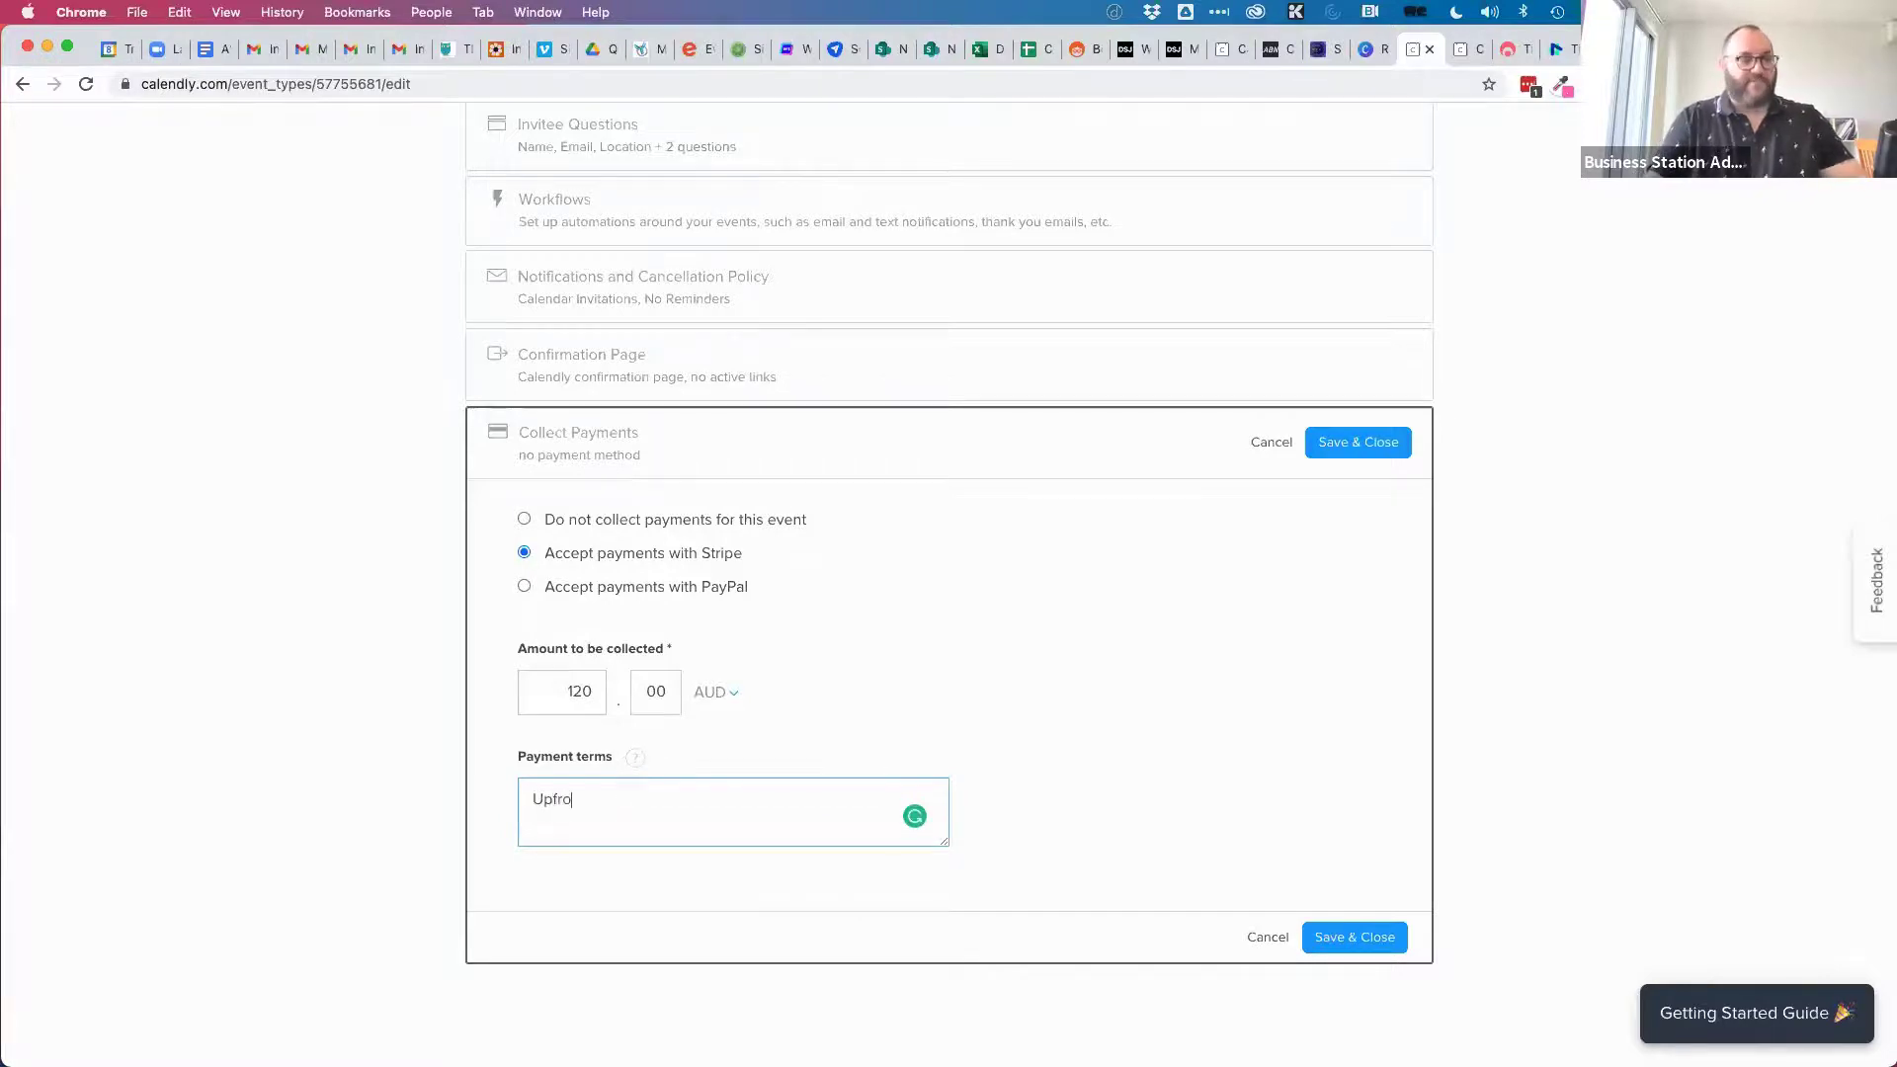
text(nt payments only. REfunds on)
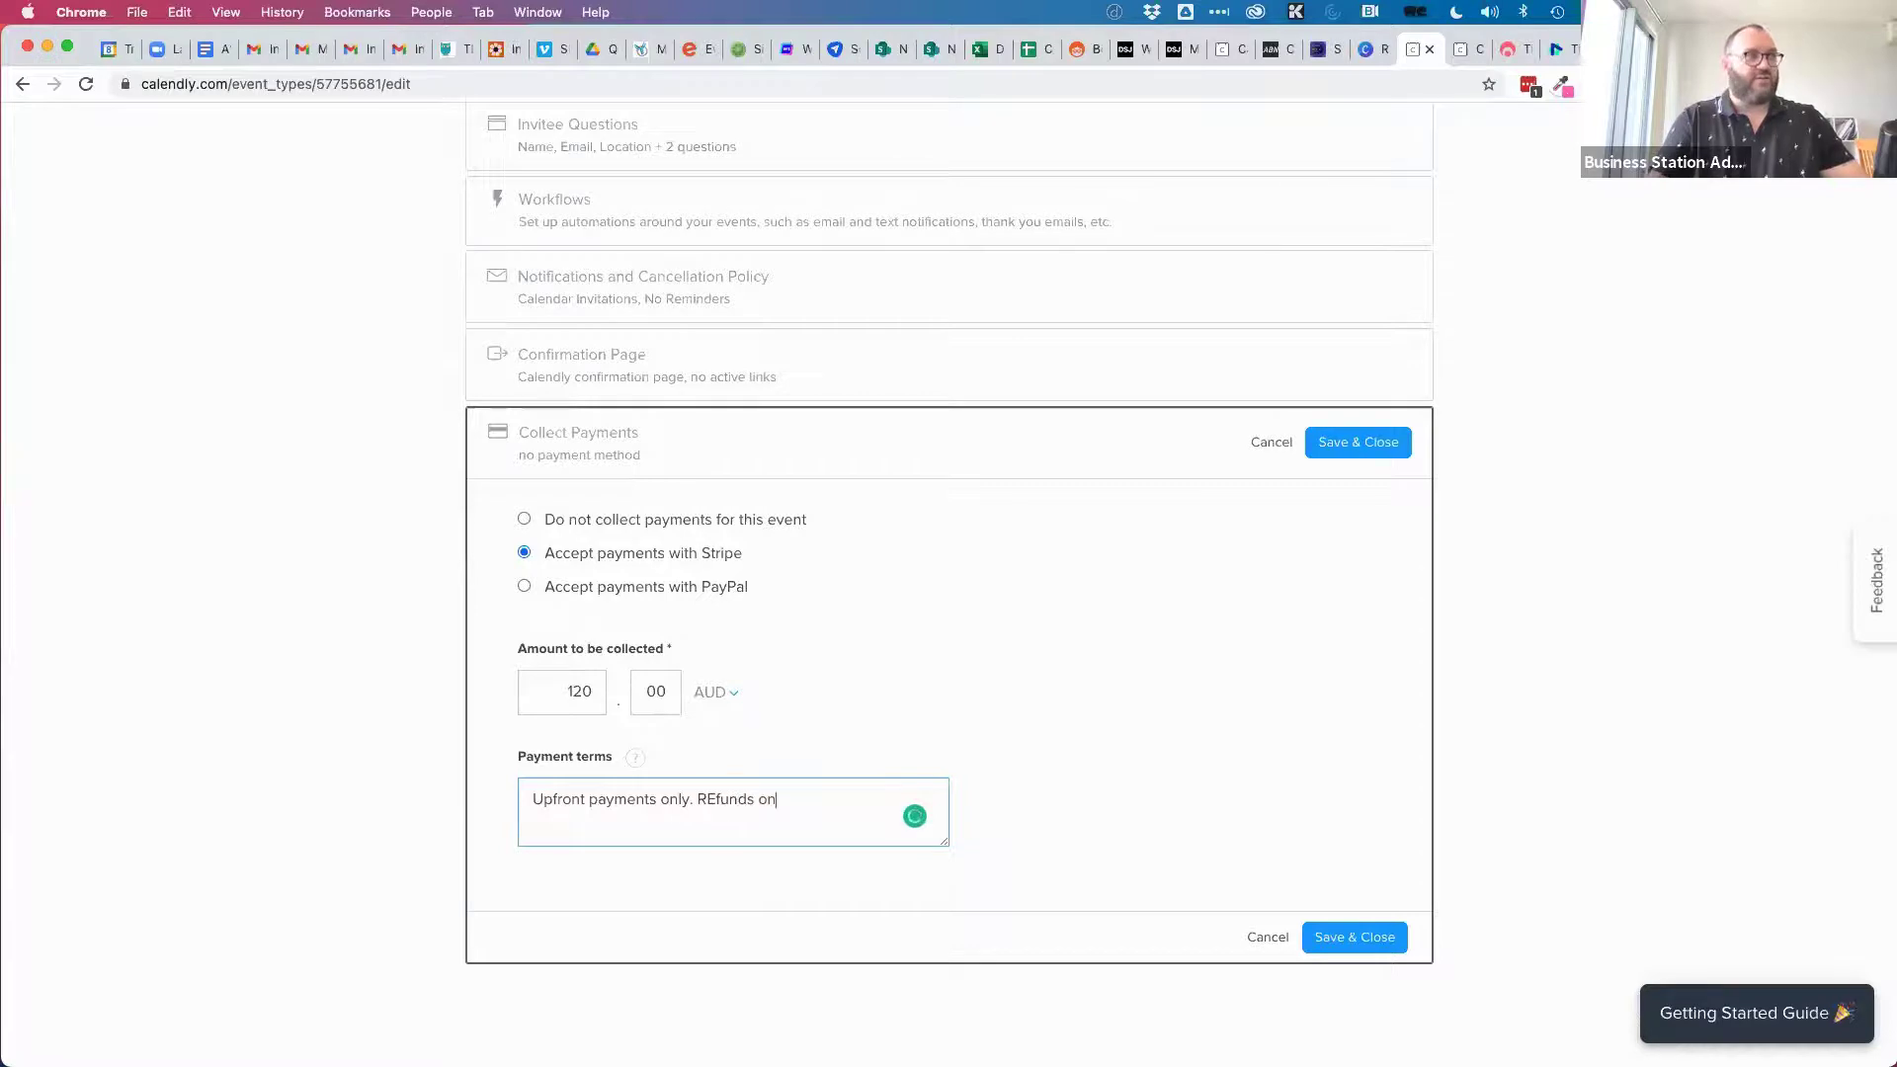
text(ly within)
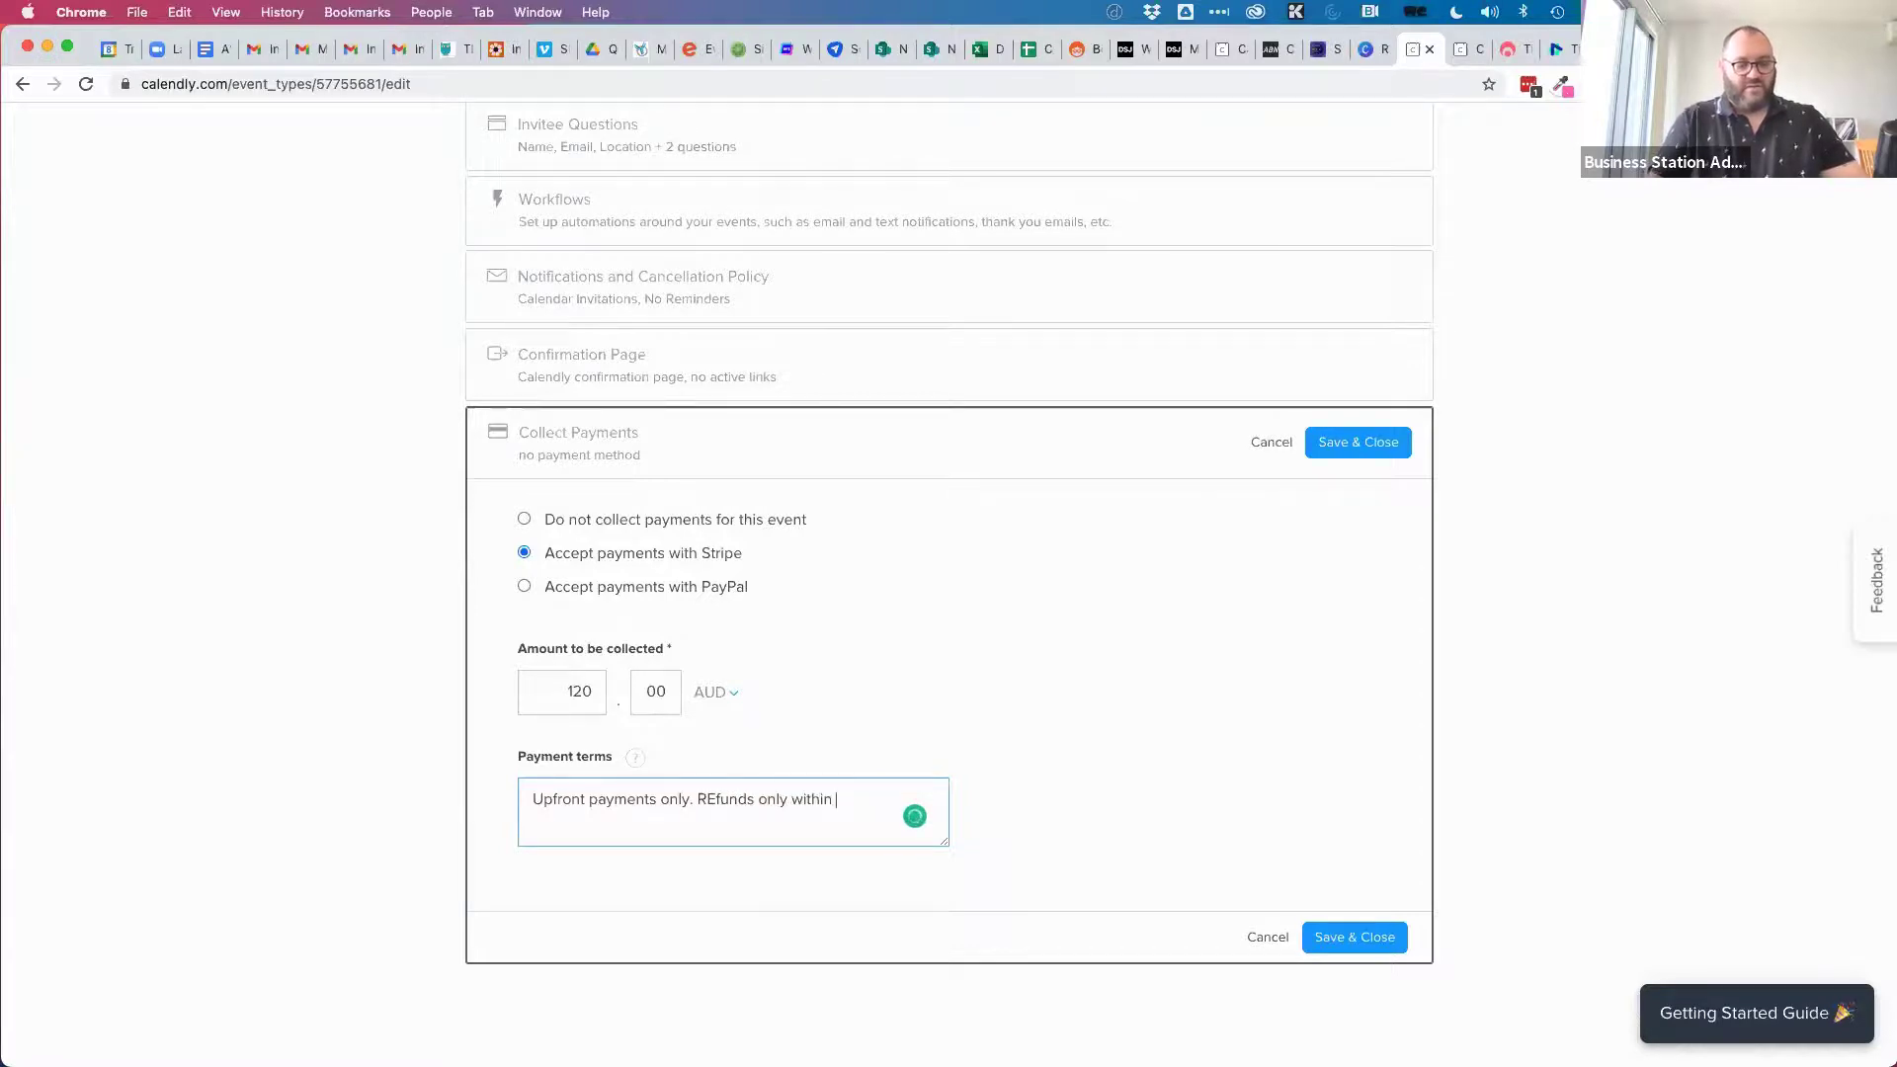
text( 7 days)
key(BackSpace)
key(BackSpace)
key(BackSpace)
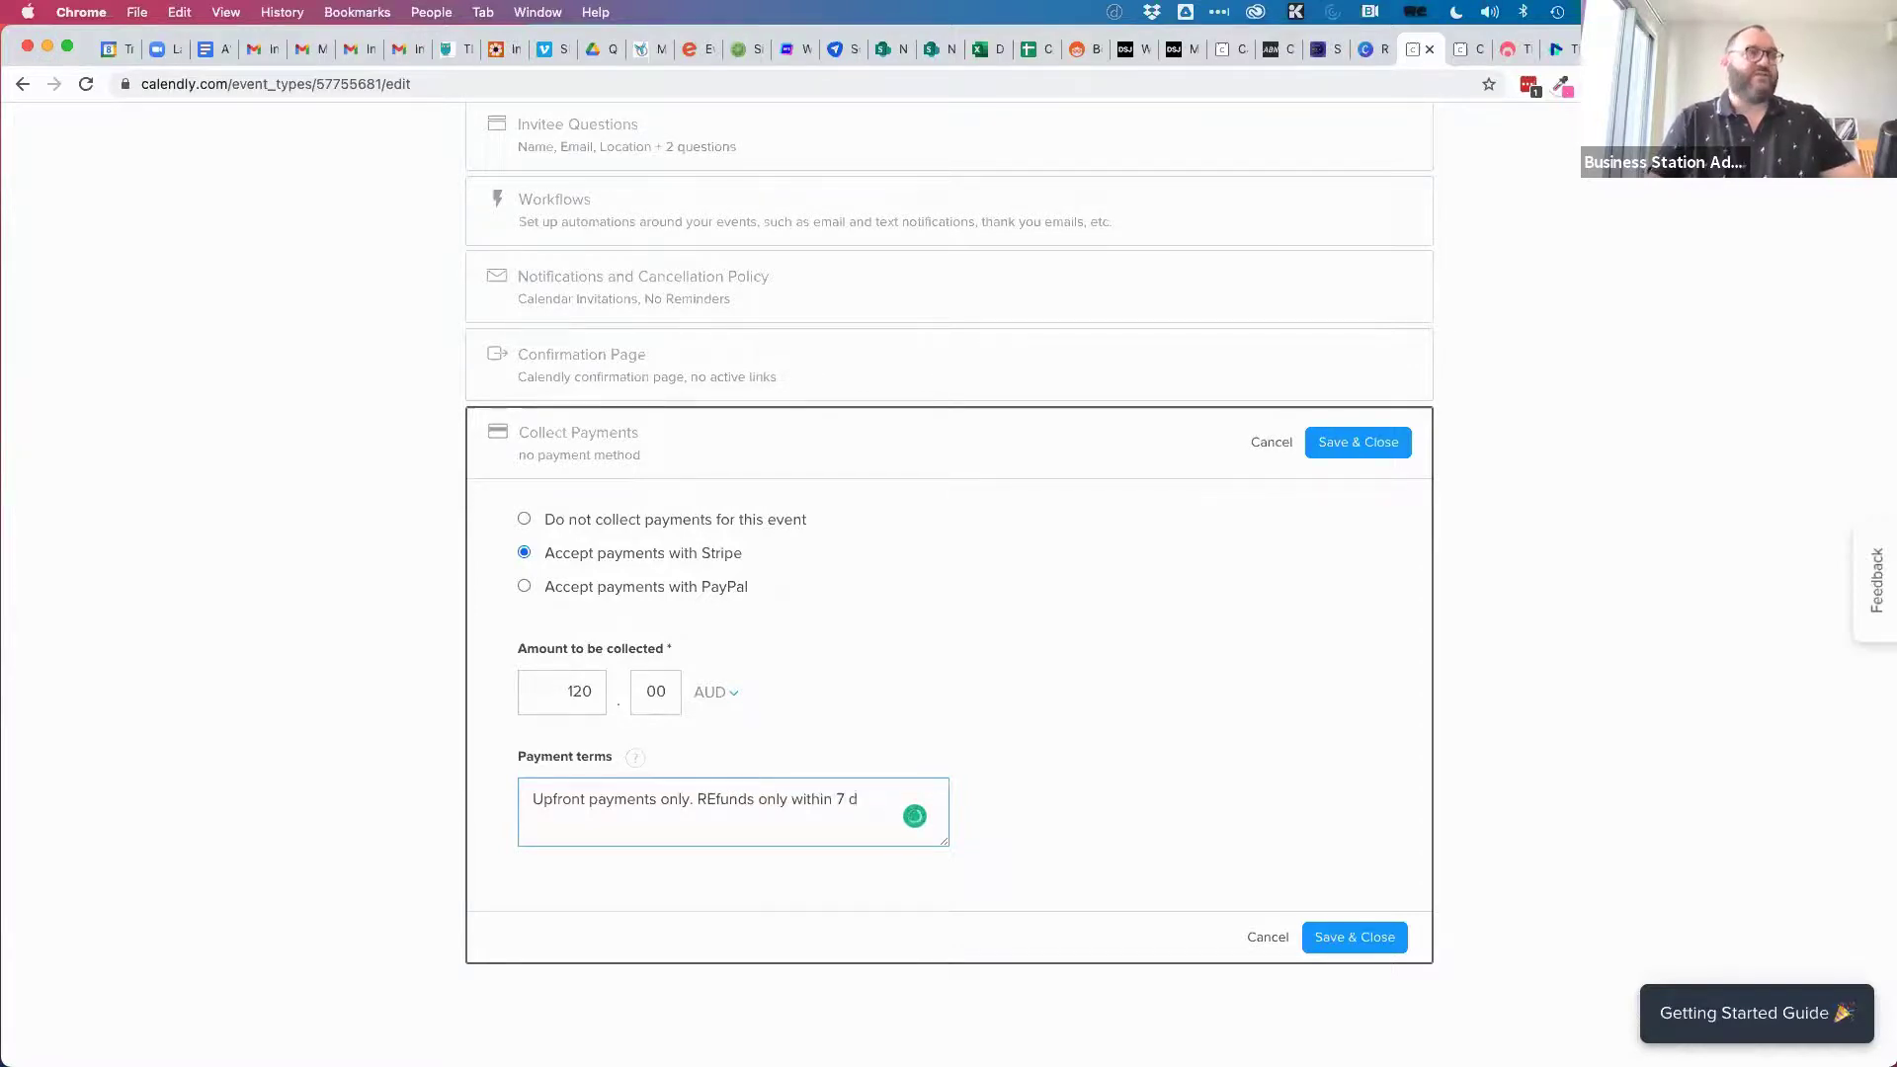
key(BackSpace)
key(BackSpace)
key(BackSpace)
key(BackSpace)
key(BackSpace)
key(BackSpace)
key(BackSpace)
key(BackSpace)
key(BackSpace)
key(BackSpace)
key(BackSpace)
key(BackSpace)
key(BackSpace)
key(BackSpace)
key(BackSpace)
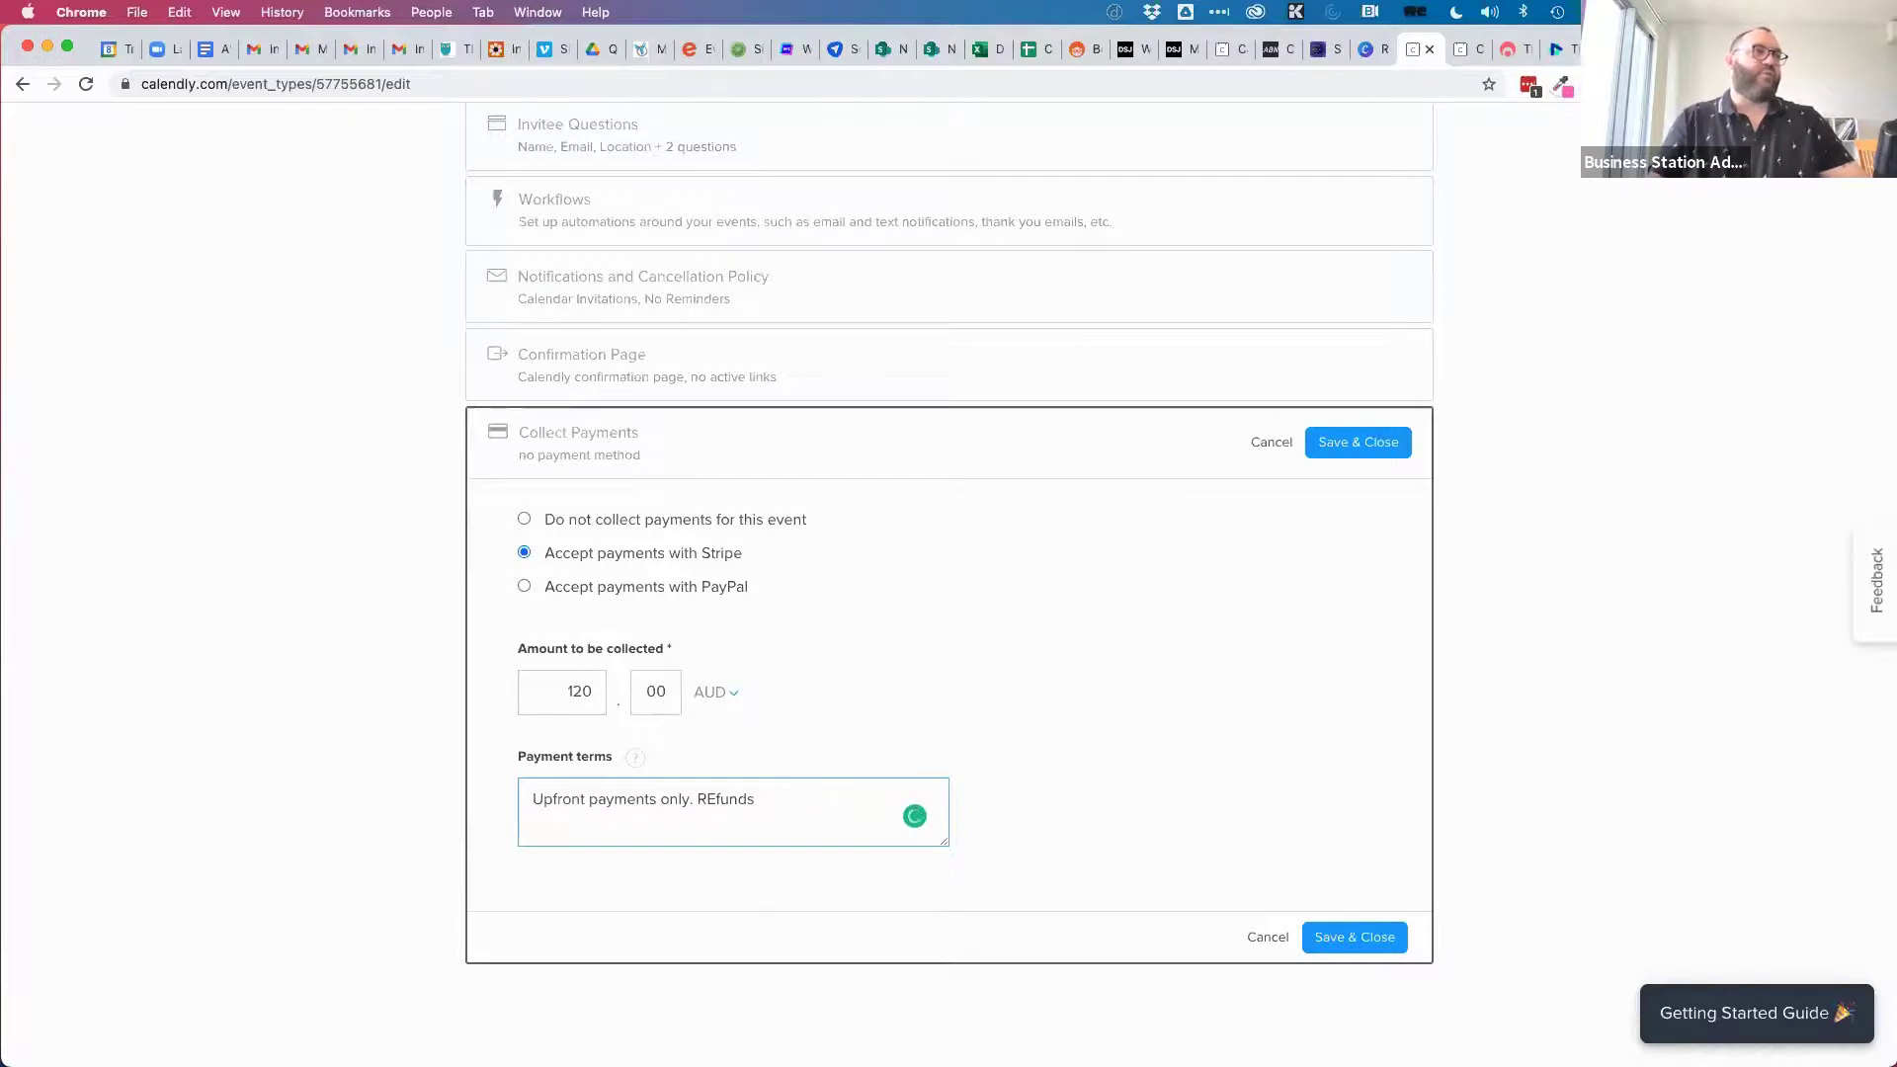
text(efund)
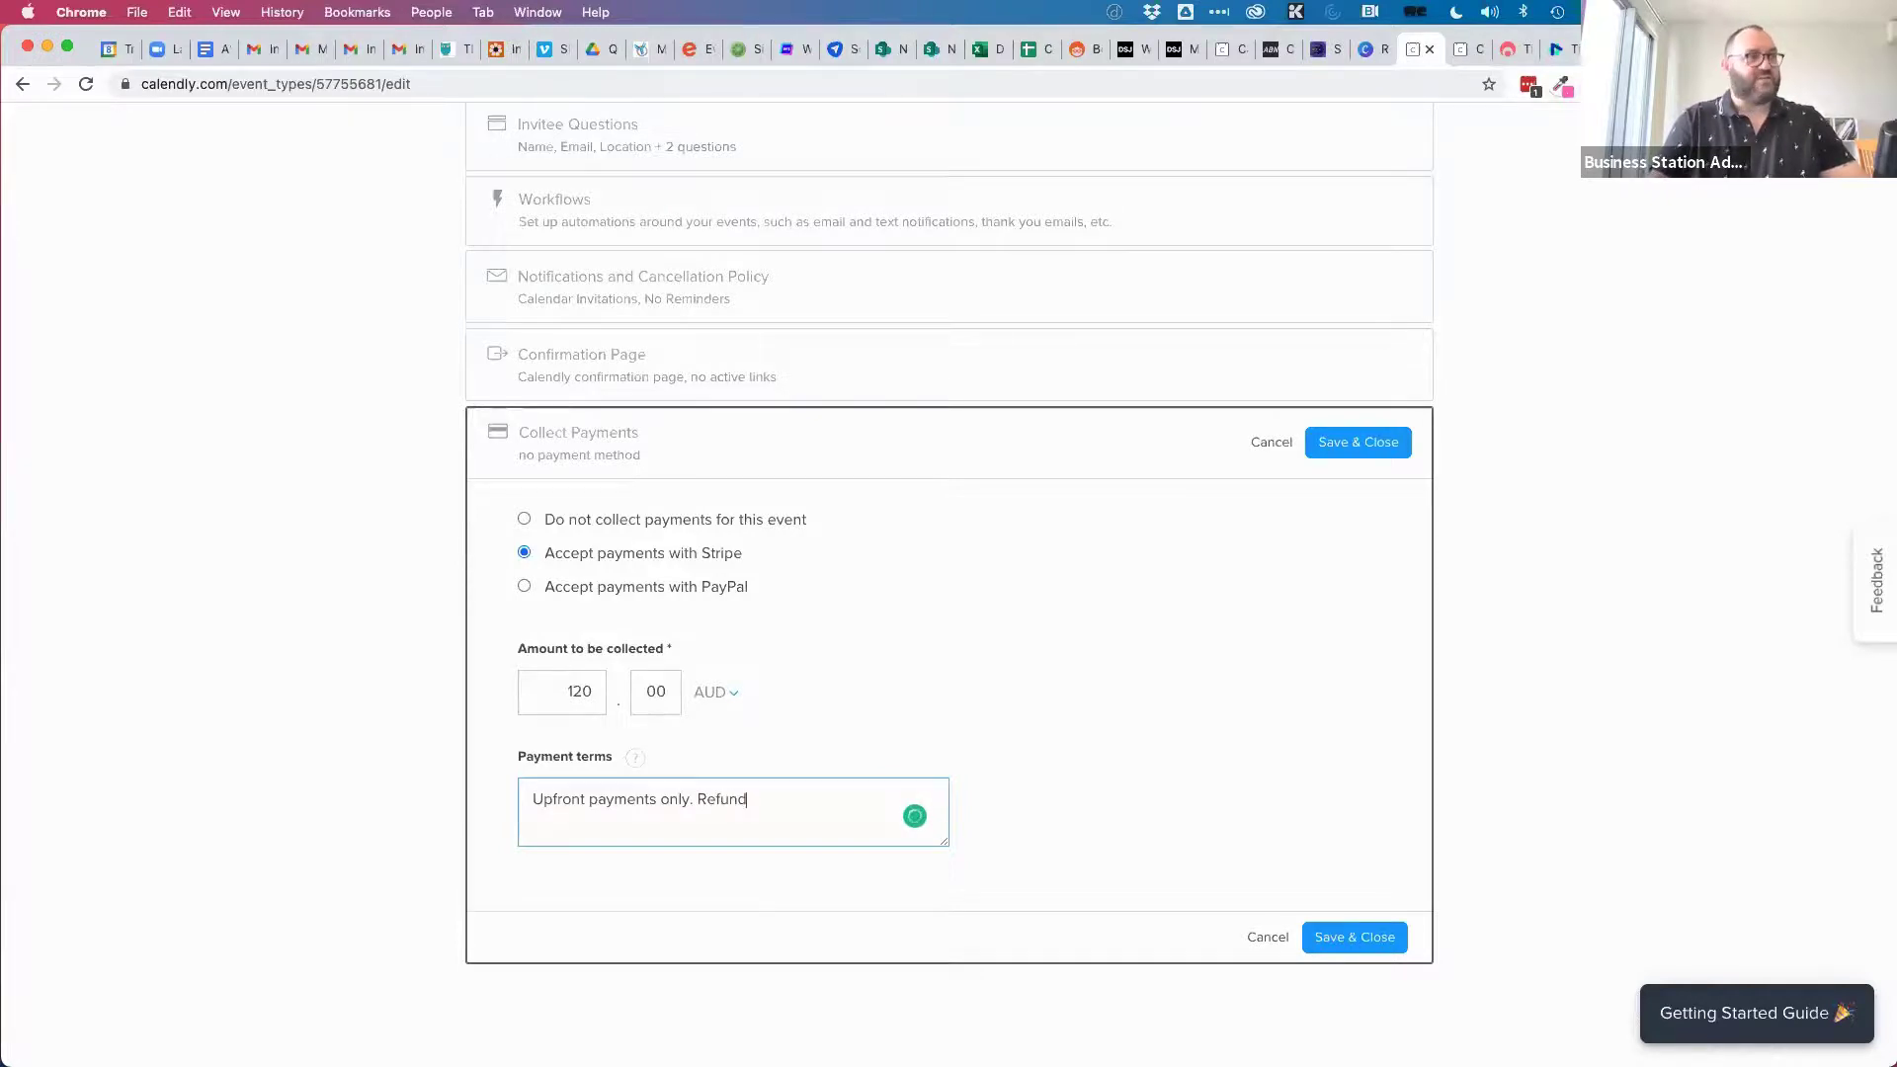
text(s not availa)
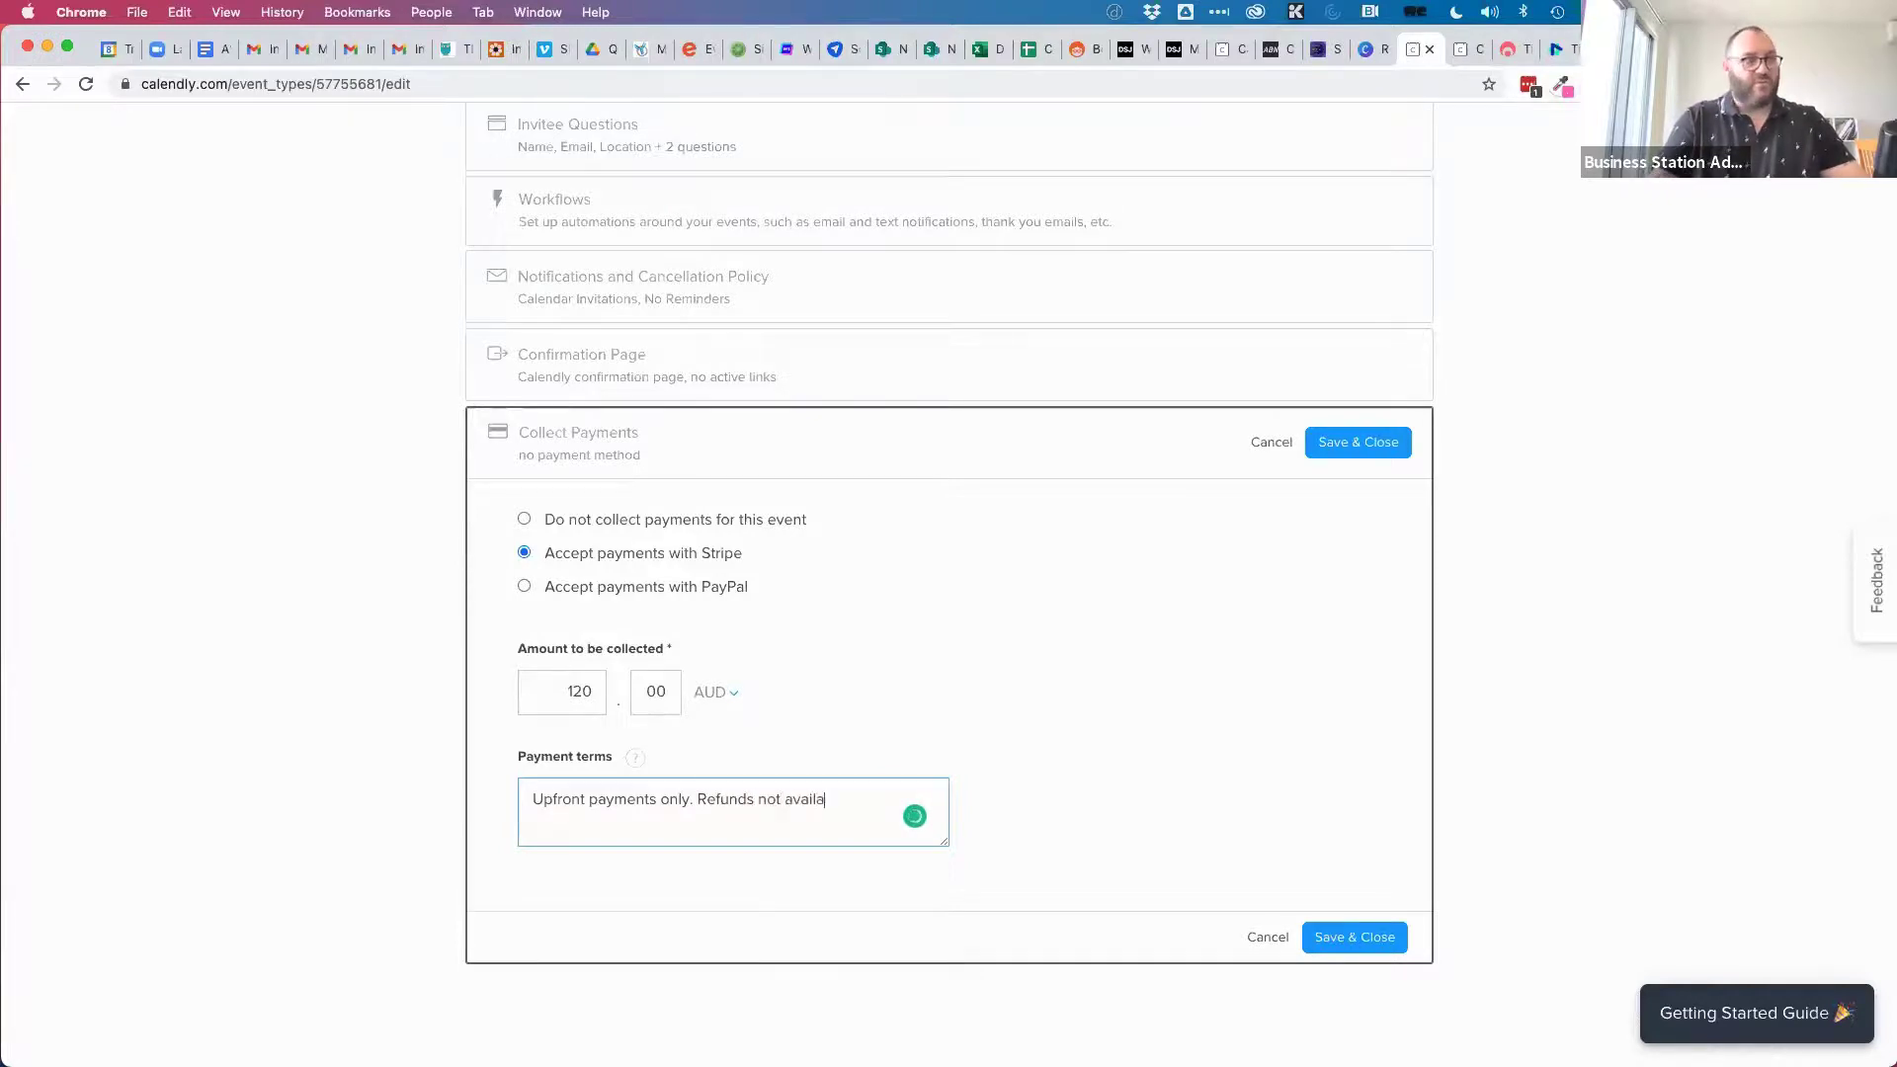
text(ble for cancellatio)
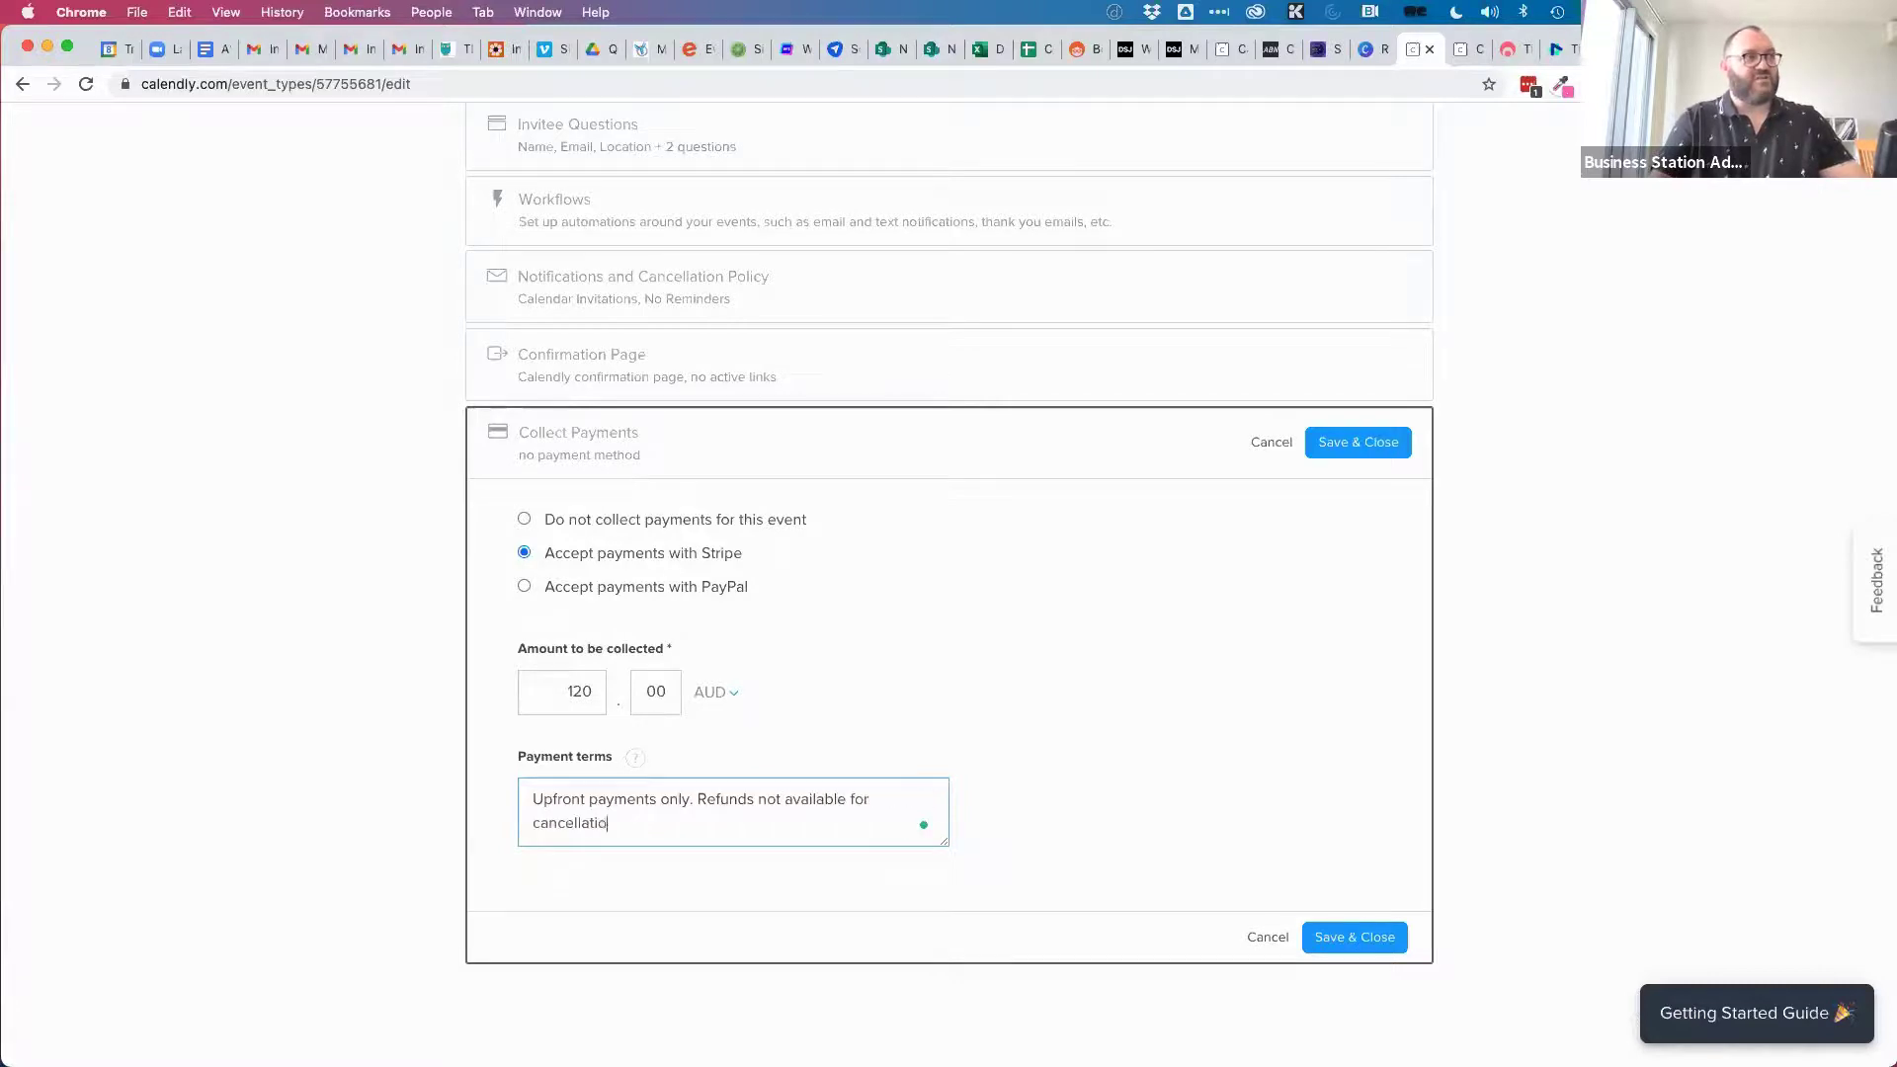
text(ns within 24 hours)
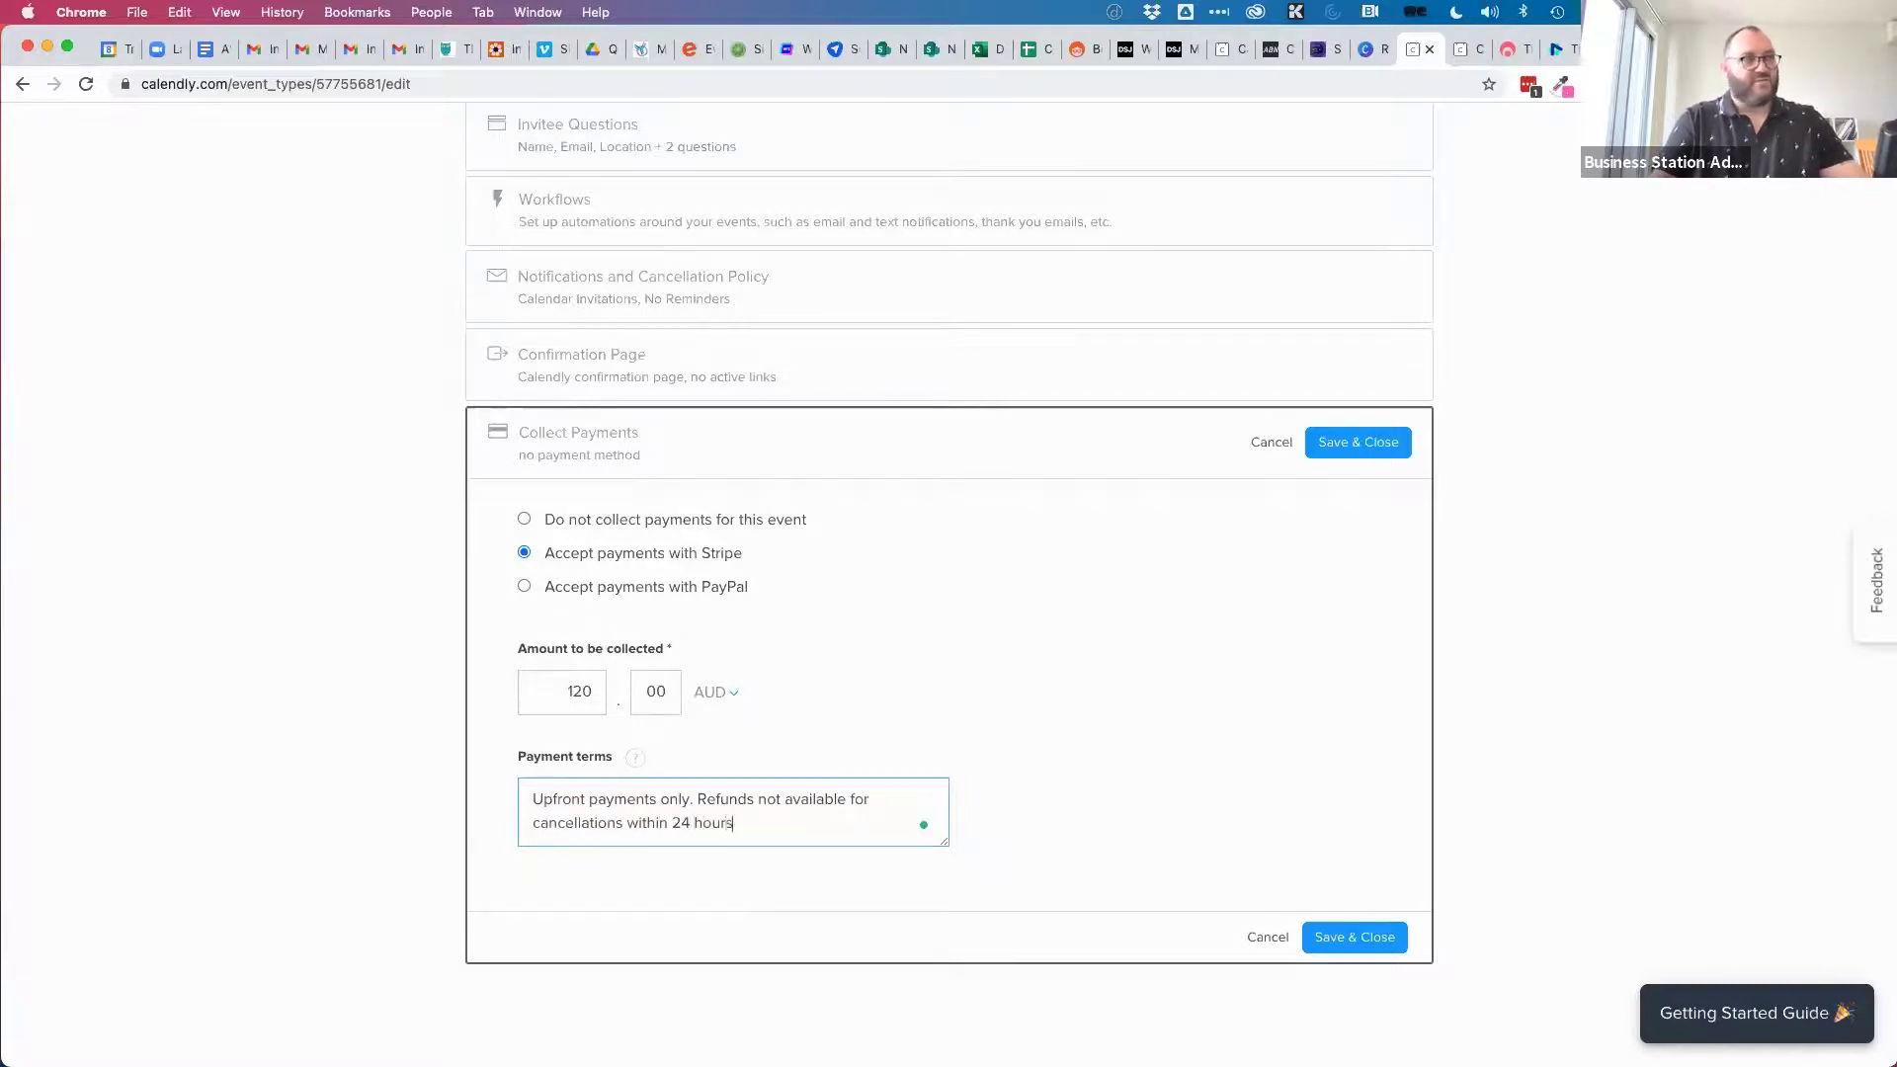
text( of the appointed time.)
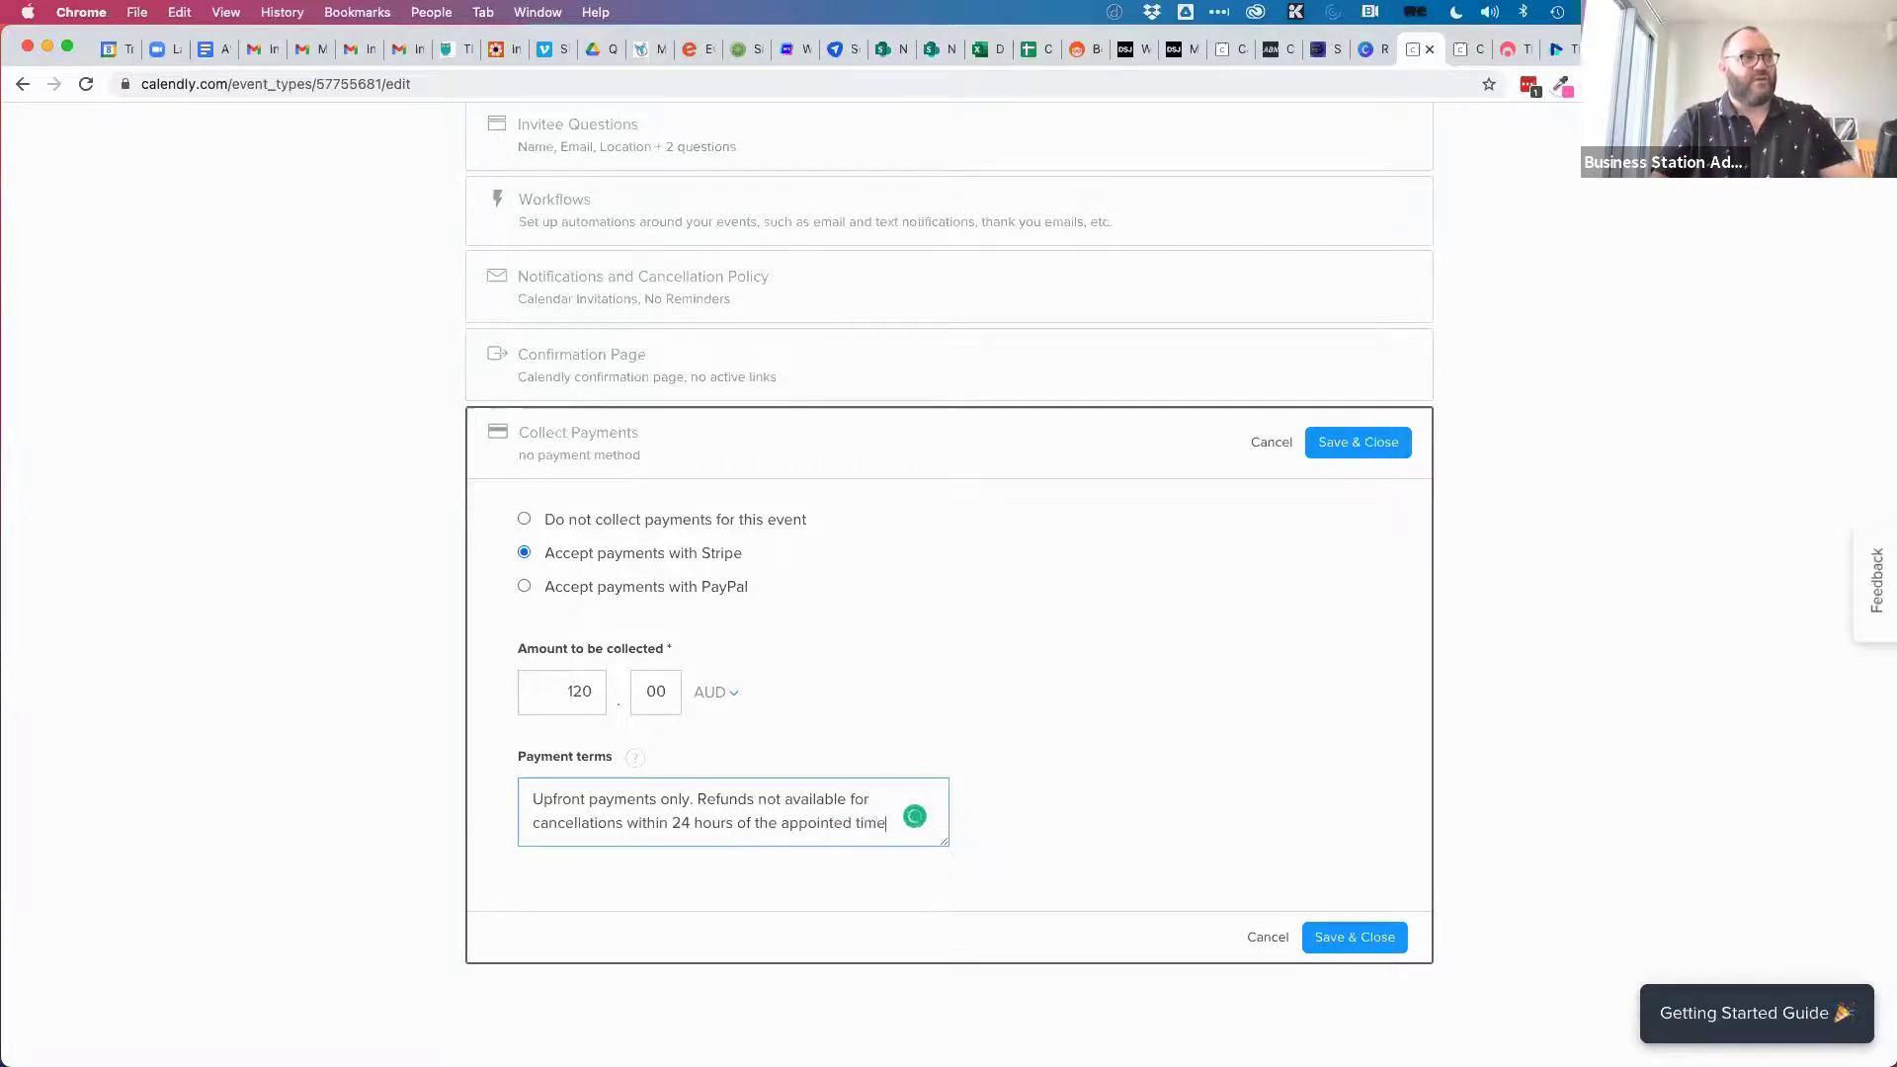
click(995, 736)
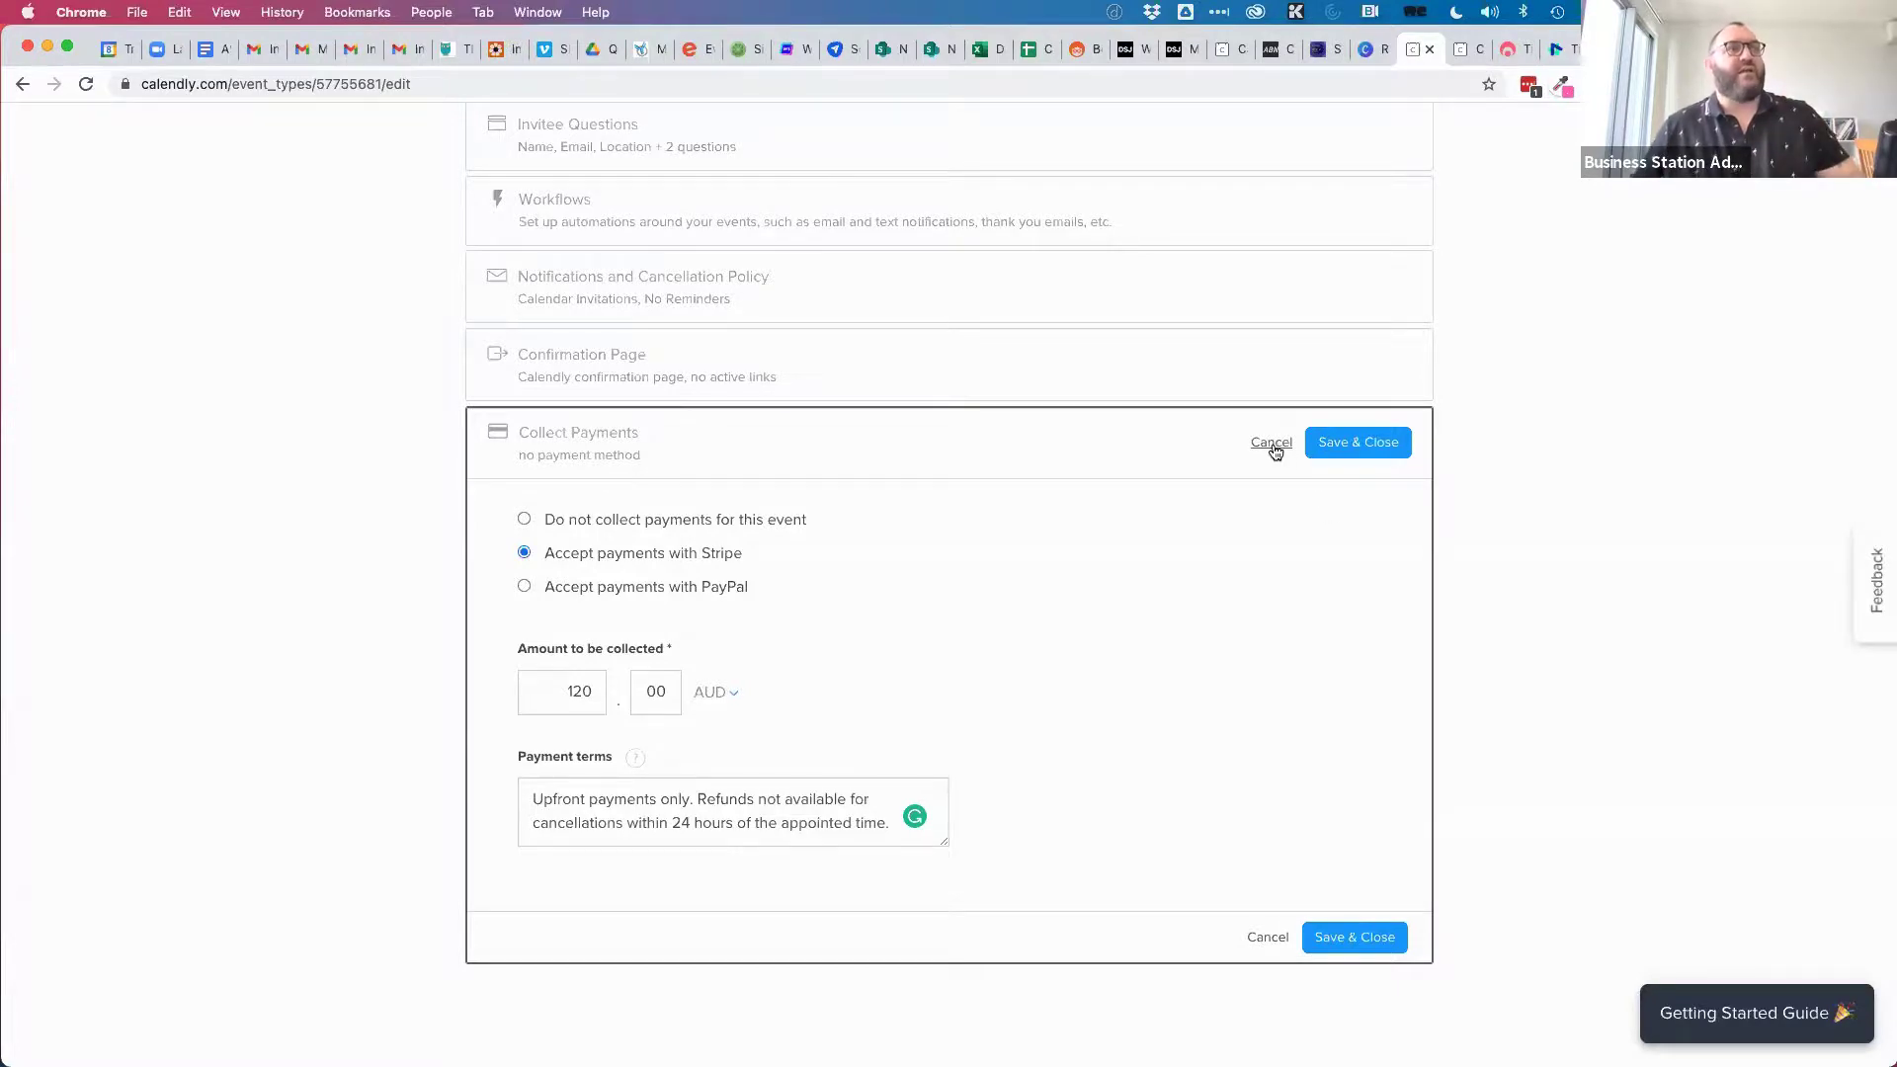
click(1355, 939)
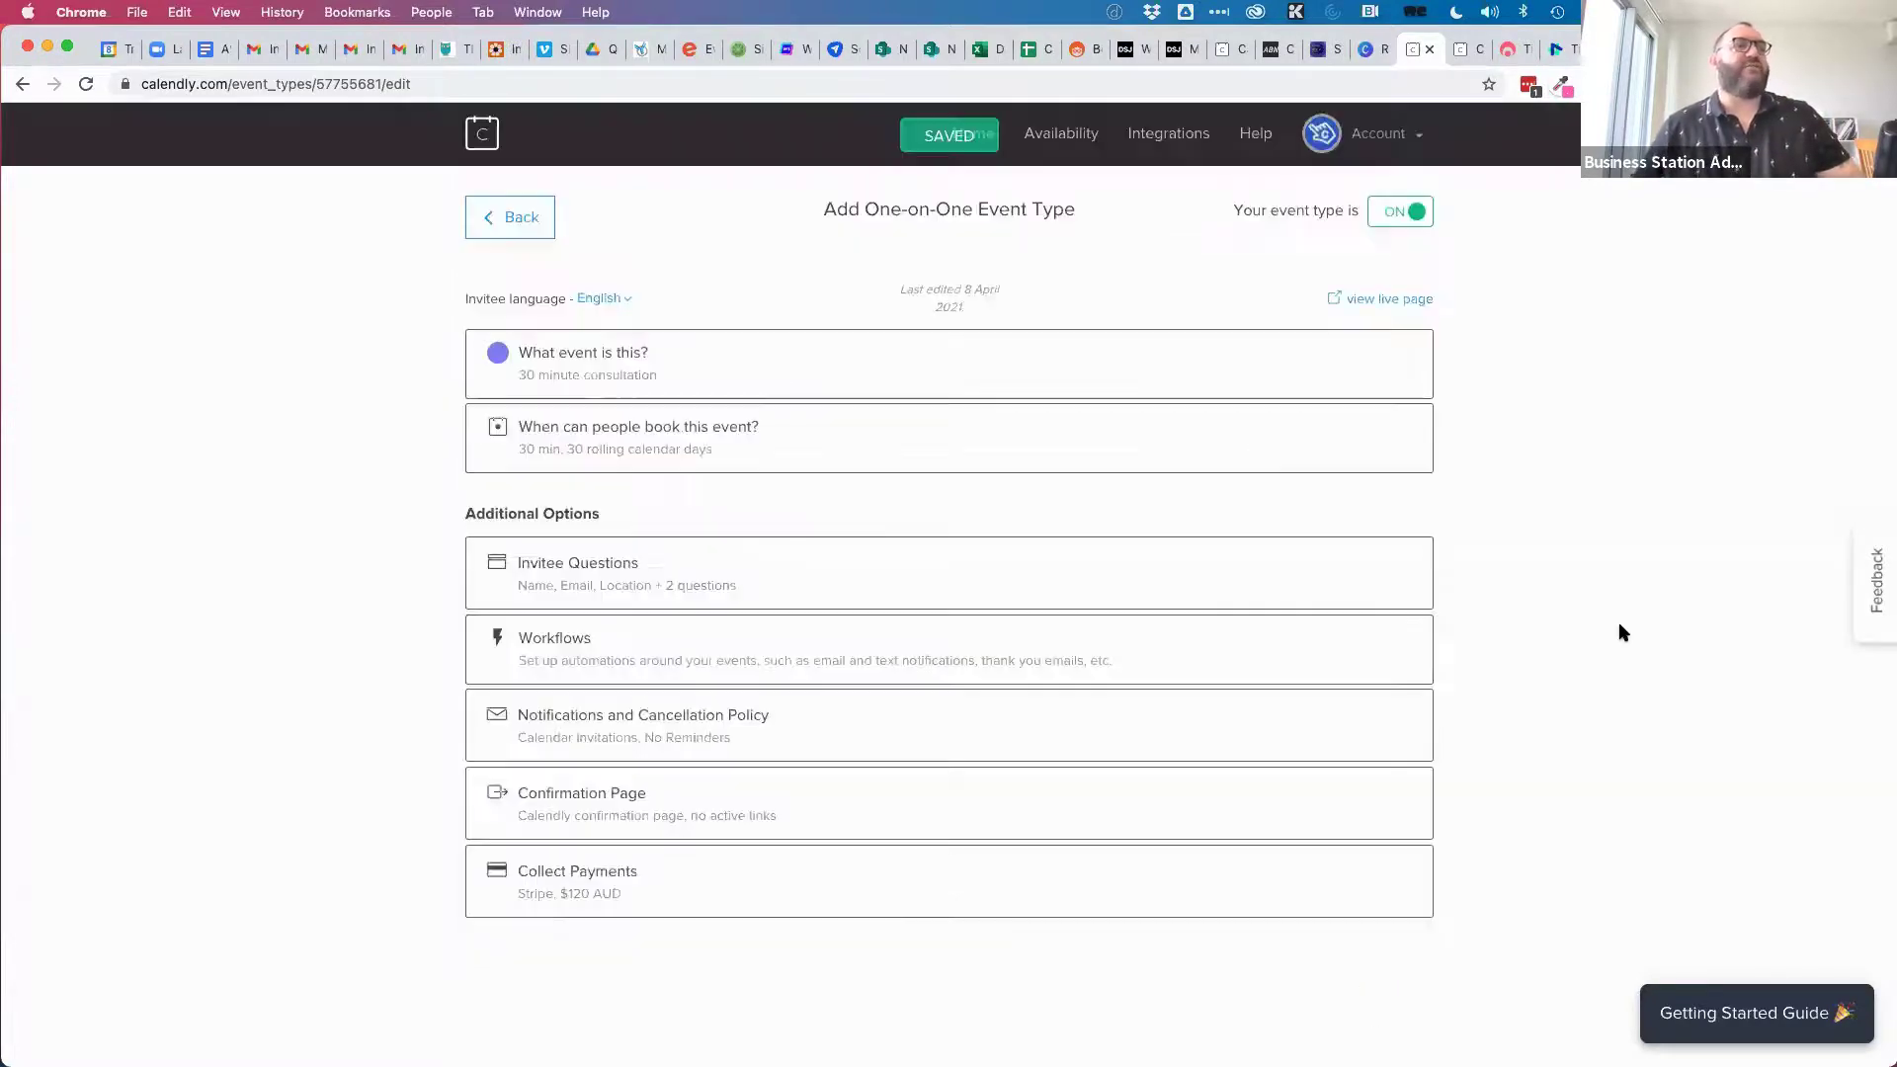
Open the live booking page and confirm the 11:00am slot on April 28.
click(1376, 301)
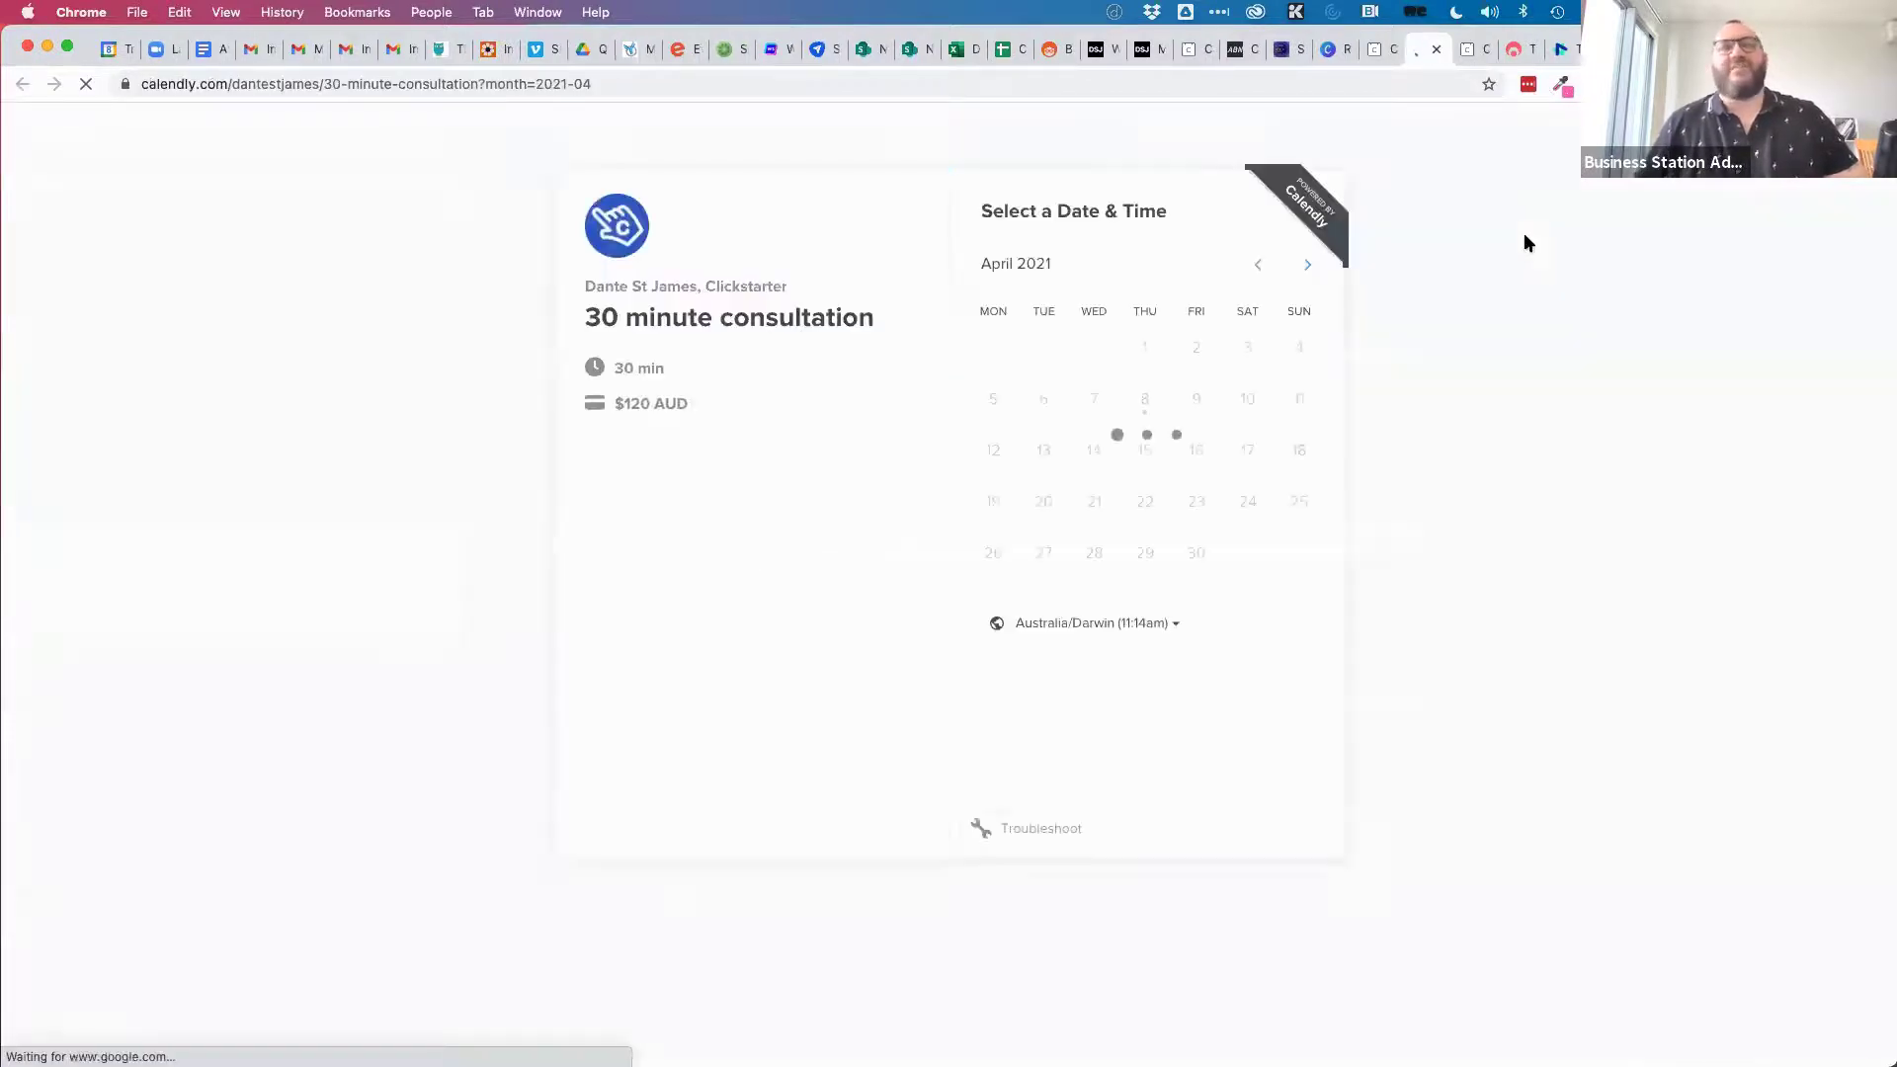
click(1095, 554)
click(1335, 314)
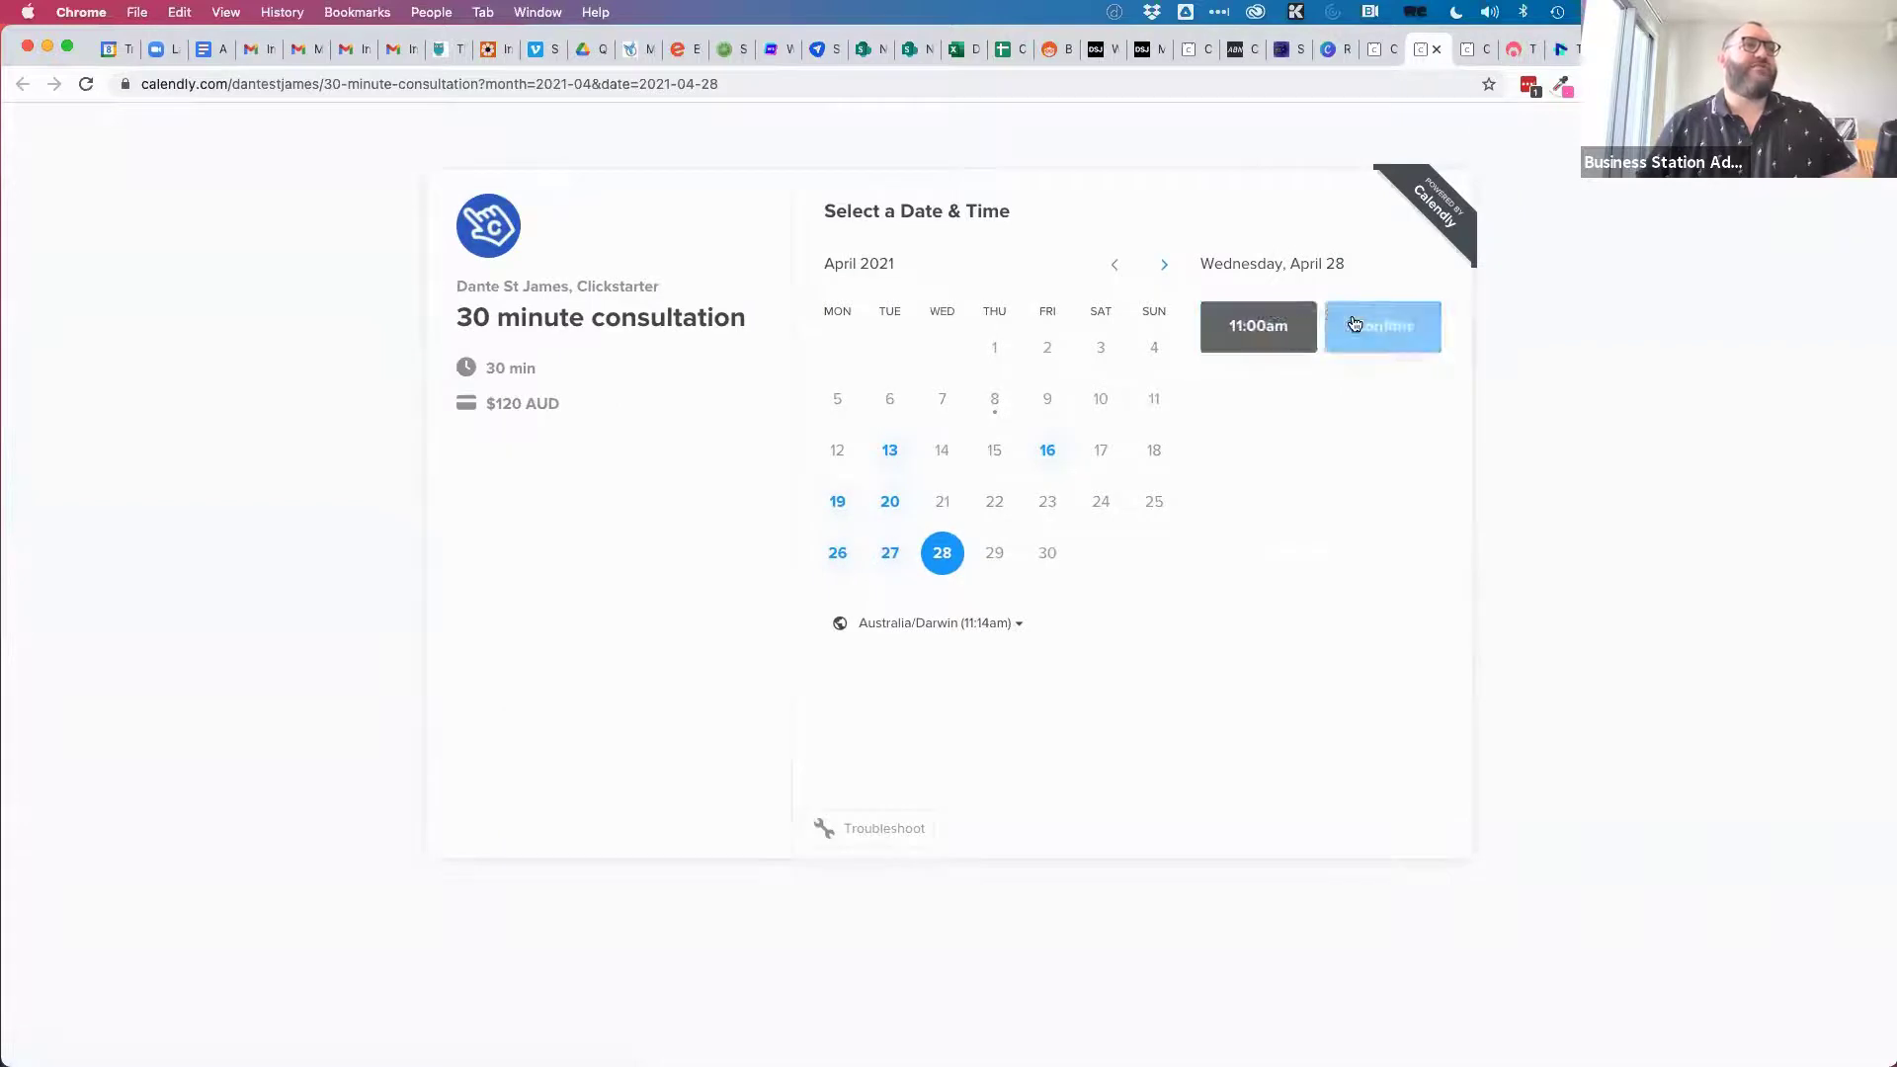
click(1355, 324)
Scroll the Enter Details form to check the $120 AUD Stripe payment and terms.
scroll(952, 732, down, 2)
scroll(953, 732, down, 5)
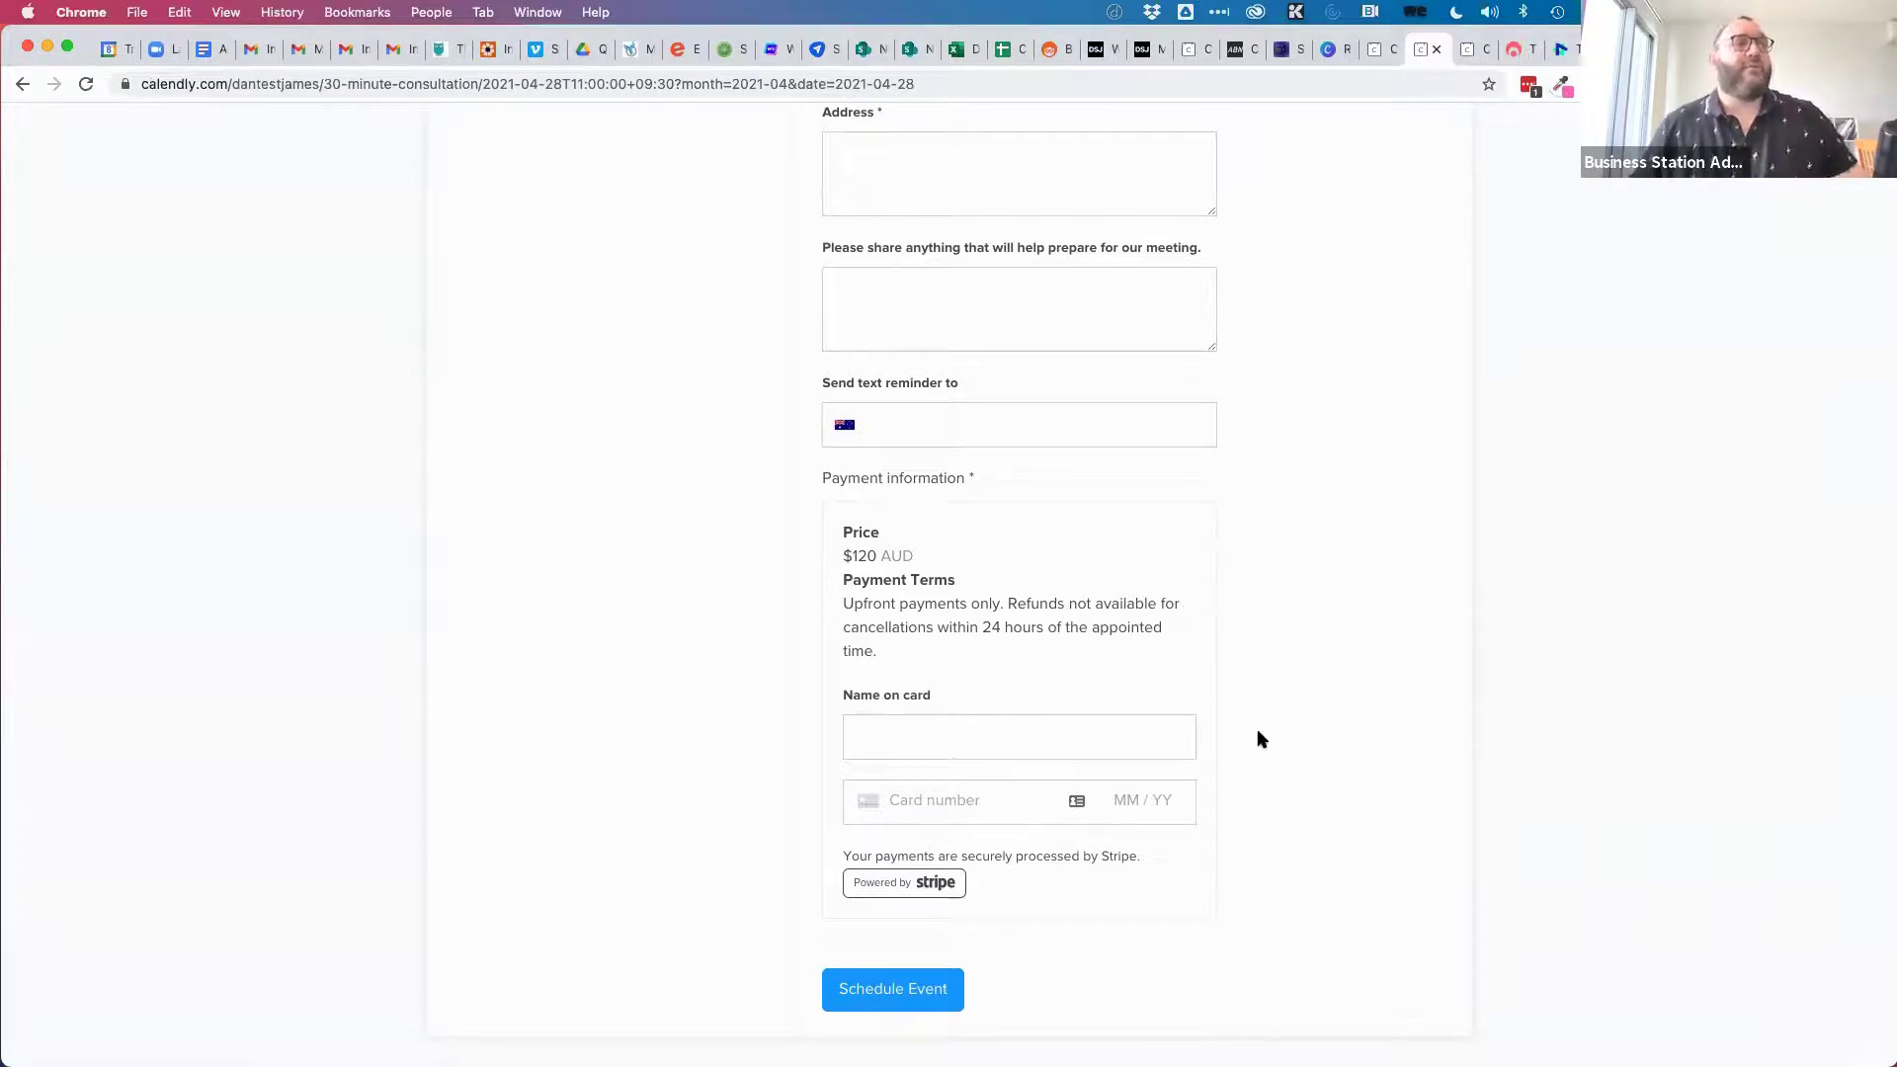
scroll(1307, 590, up, 2)
scroll(1306, 590, up, 5)
scroll(1306, 590, down, 7)
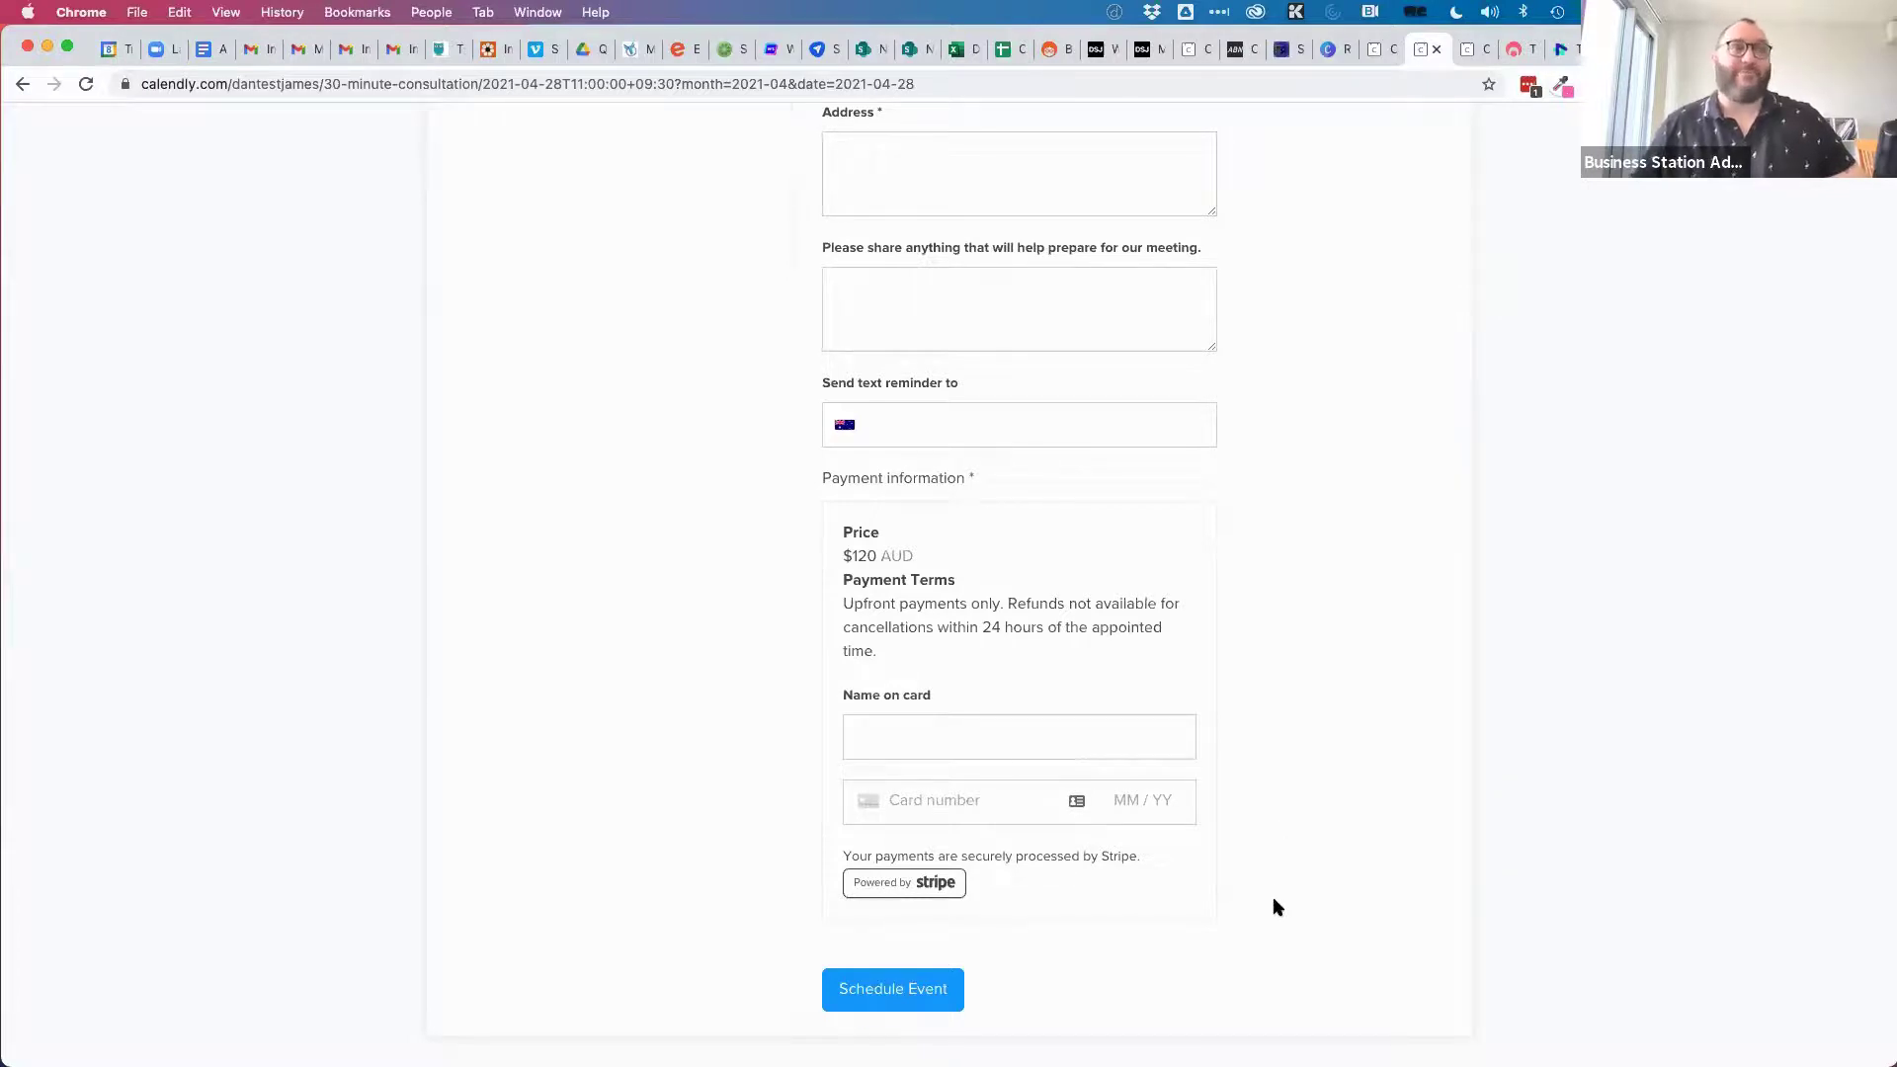
scroll(1271, 711, up, 6)
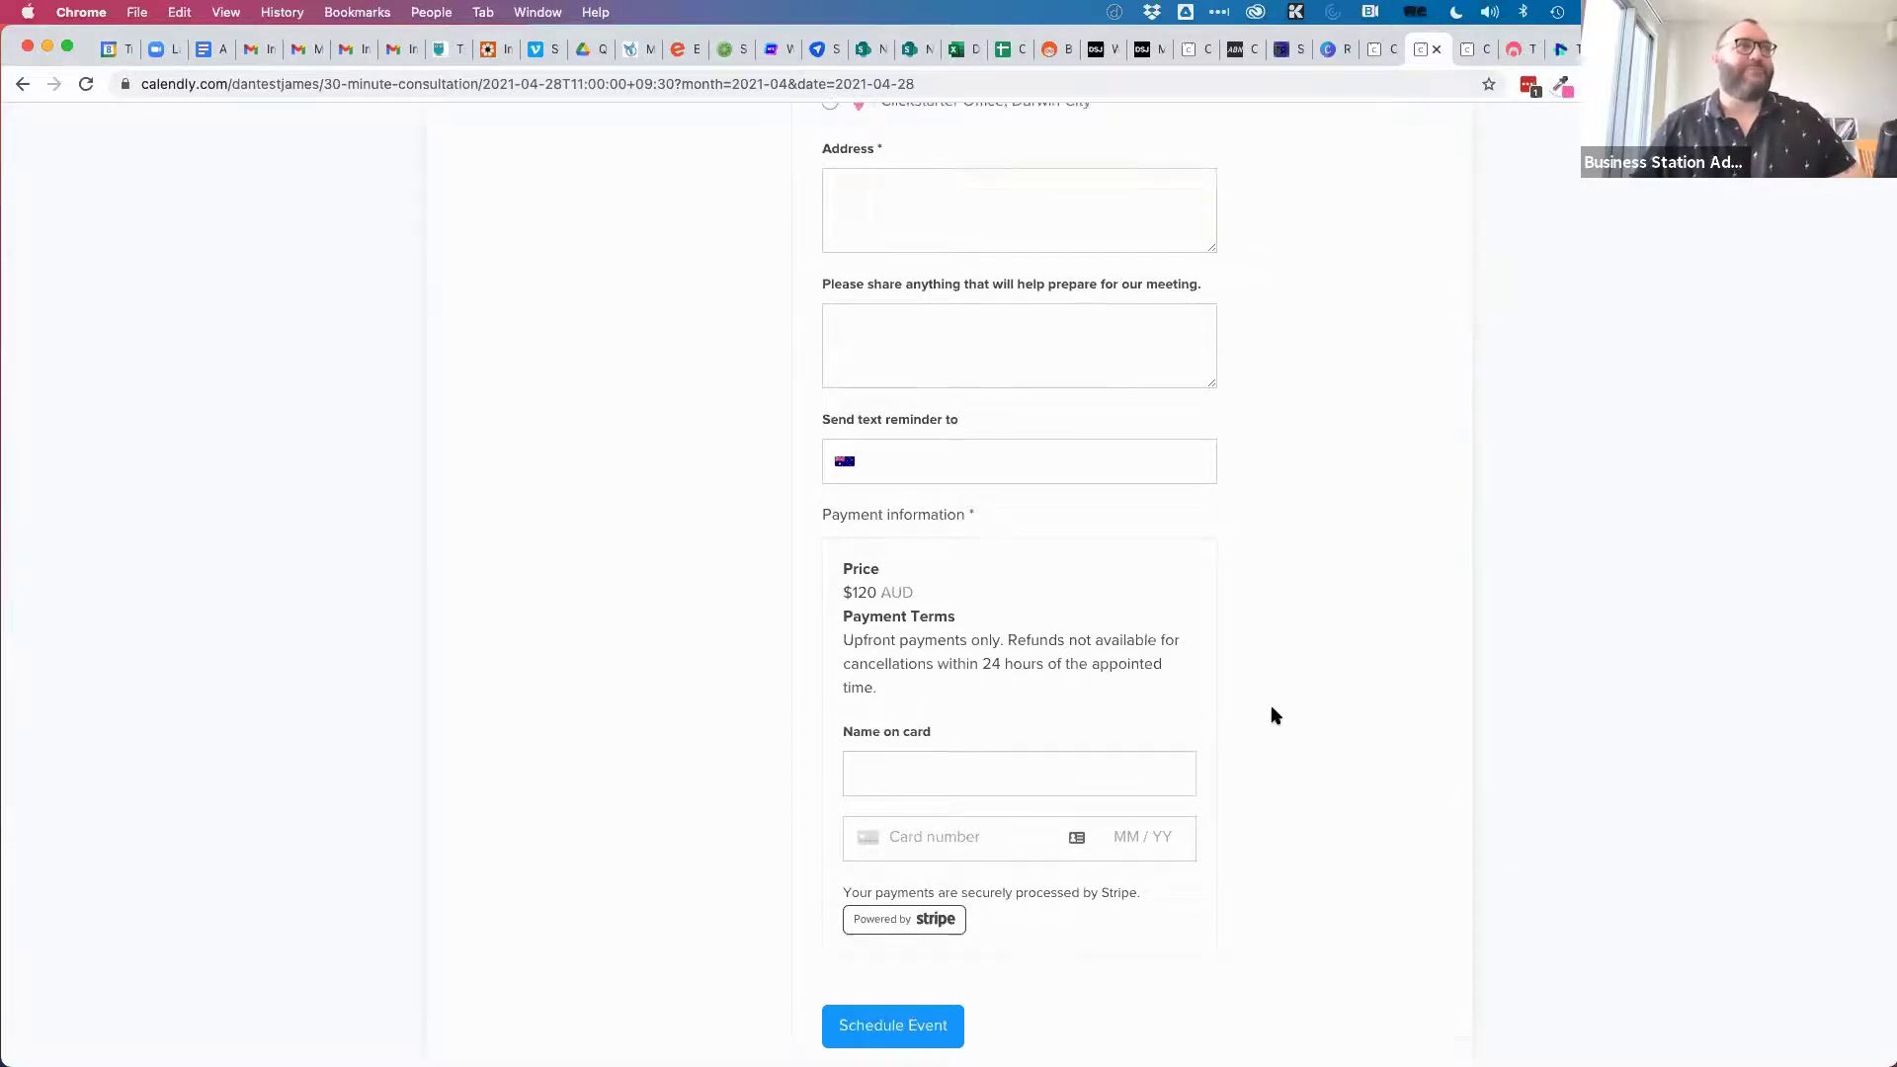
Close the three Calendly tabs and return to the Timely free trial registration page.
click(1434, 55)
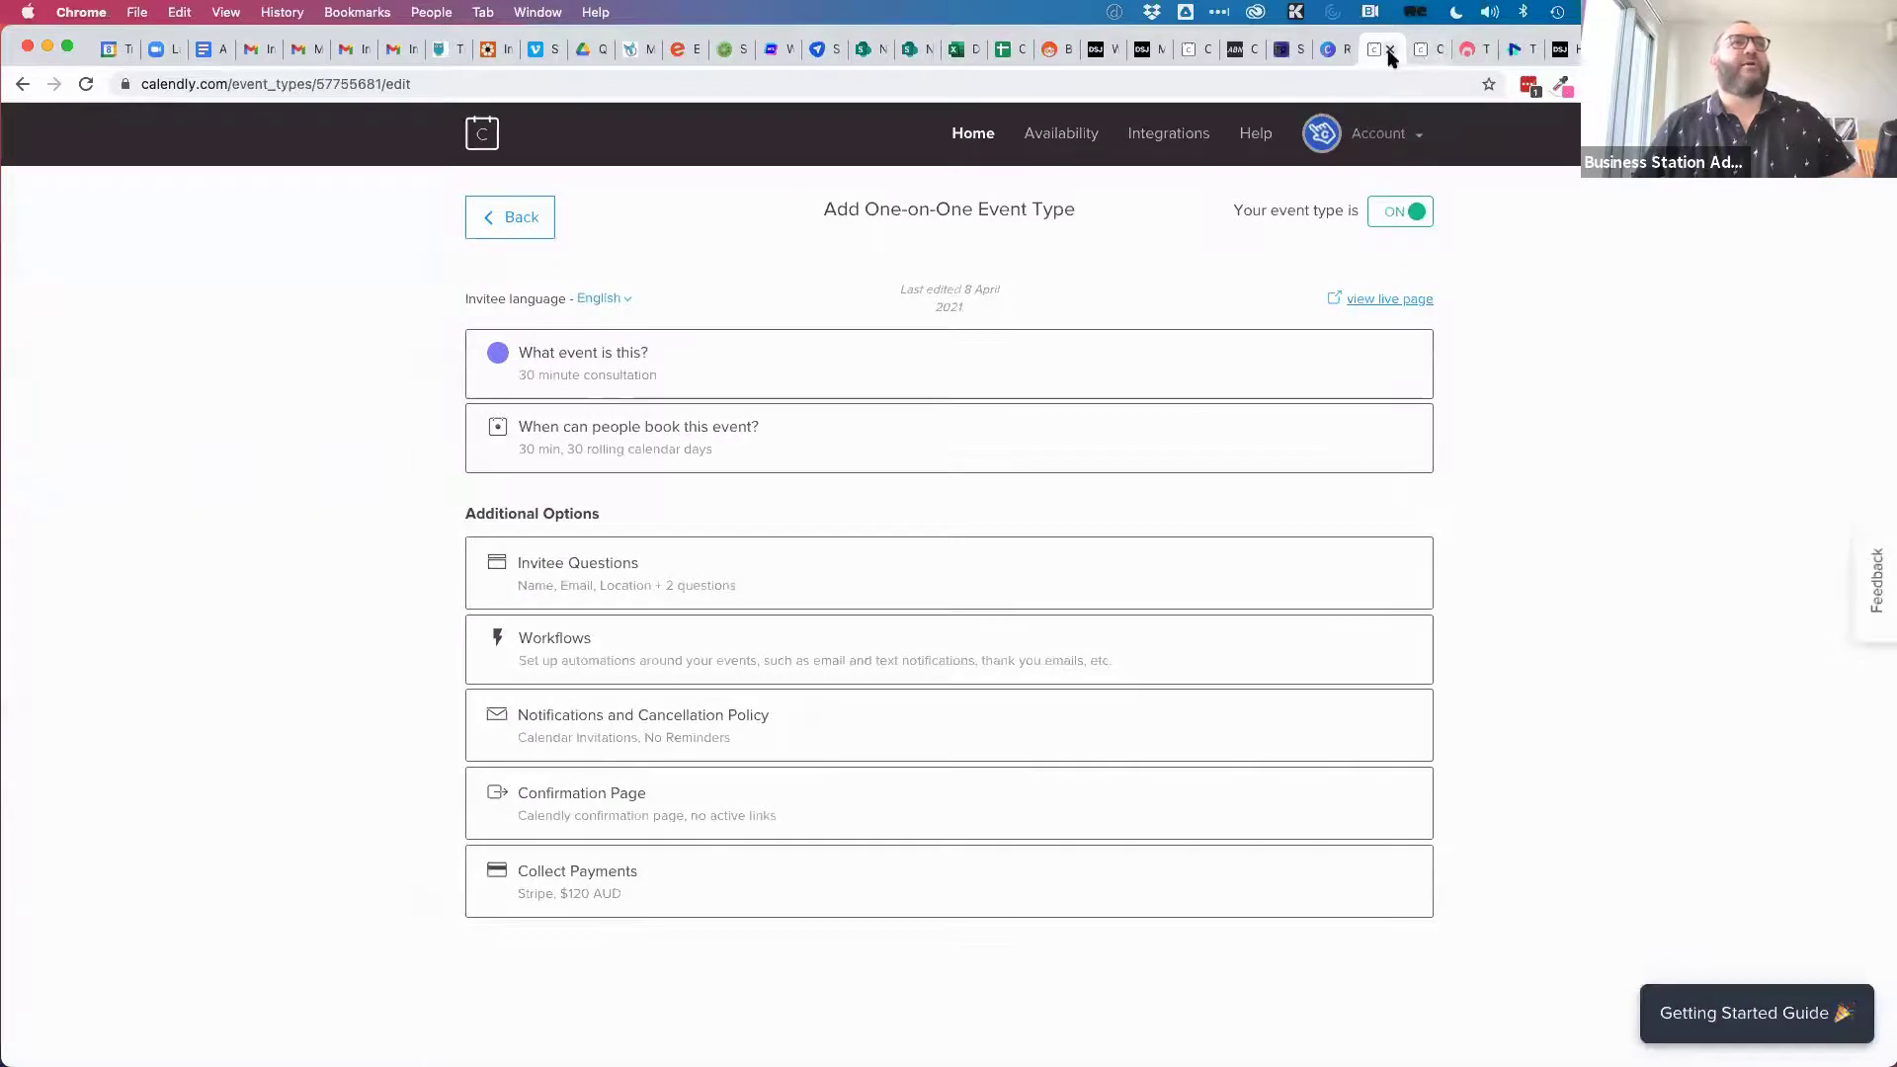
click(1389, 51)
click(1391, 52)
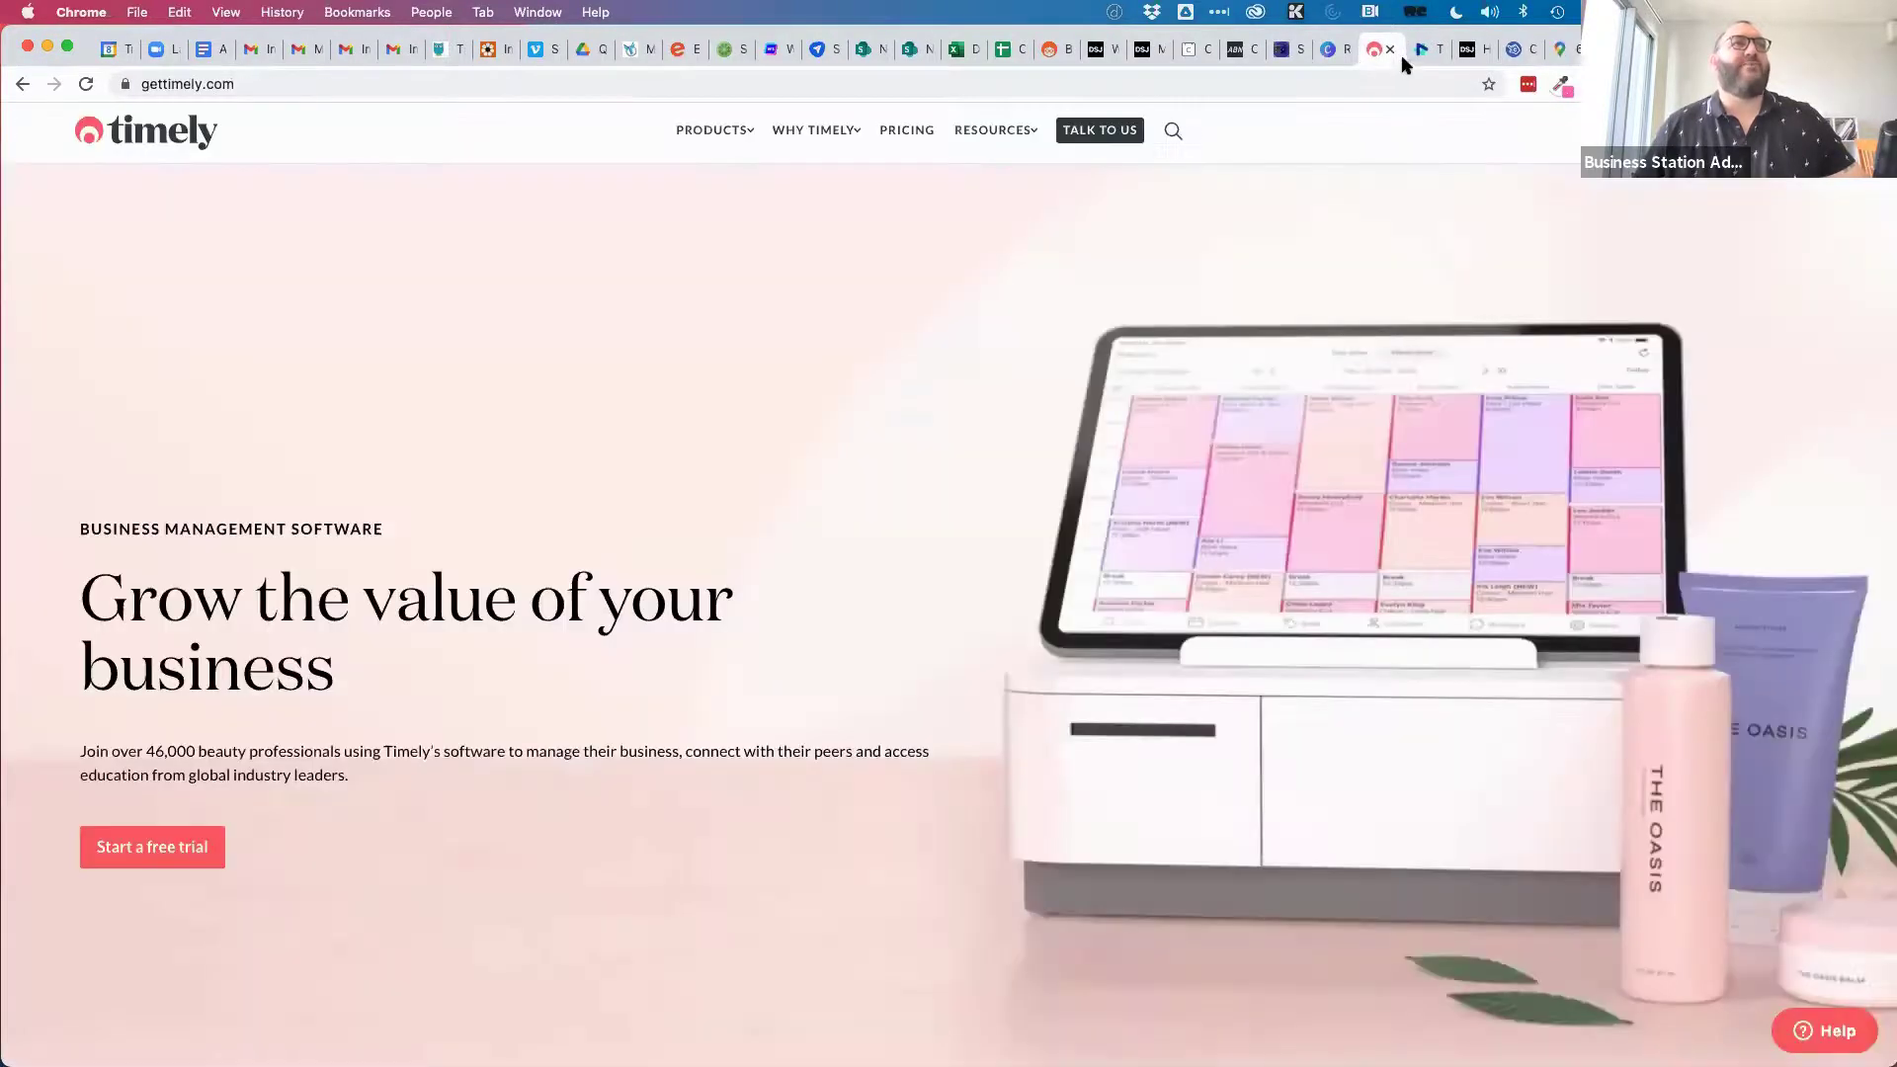
key(super+r)
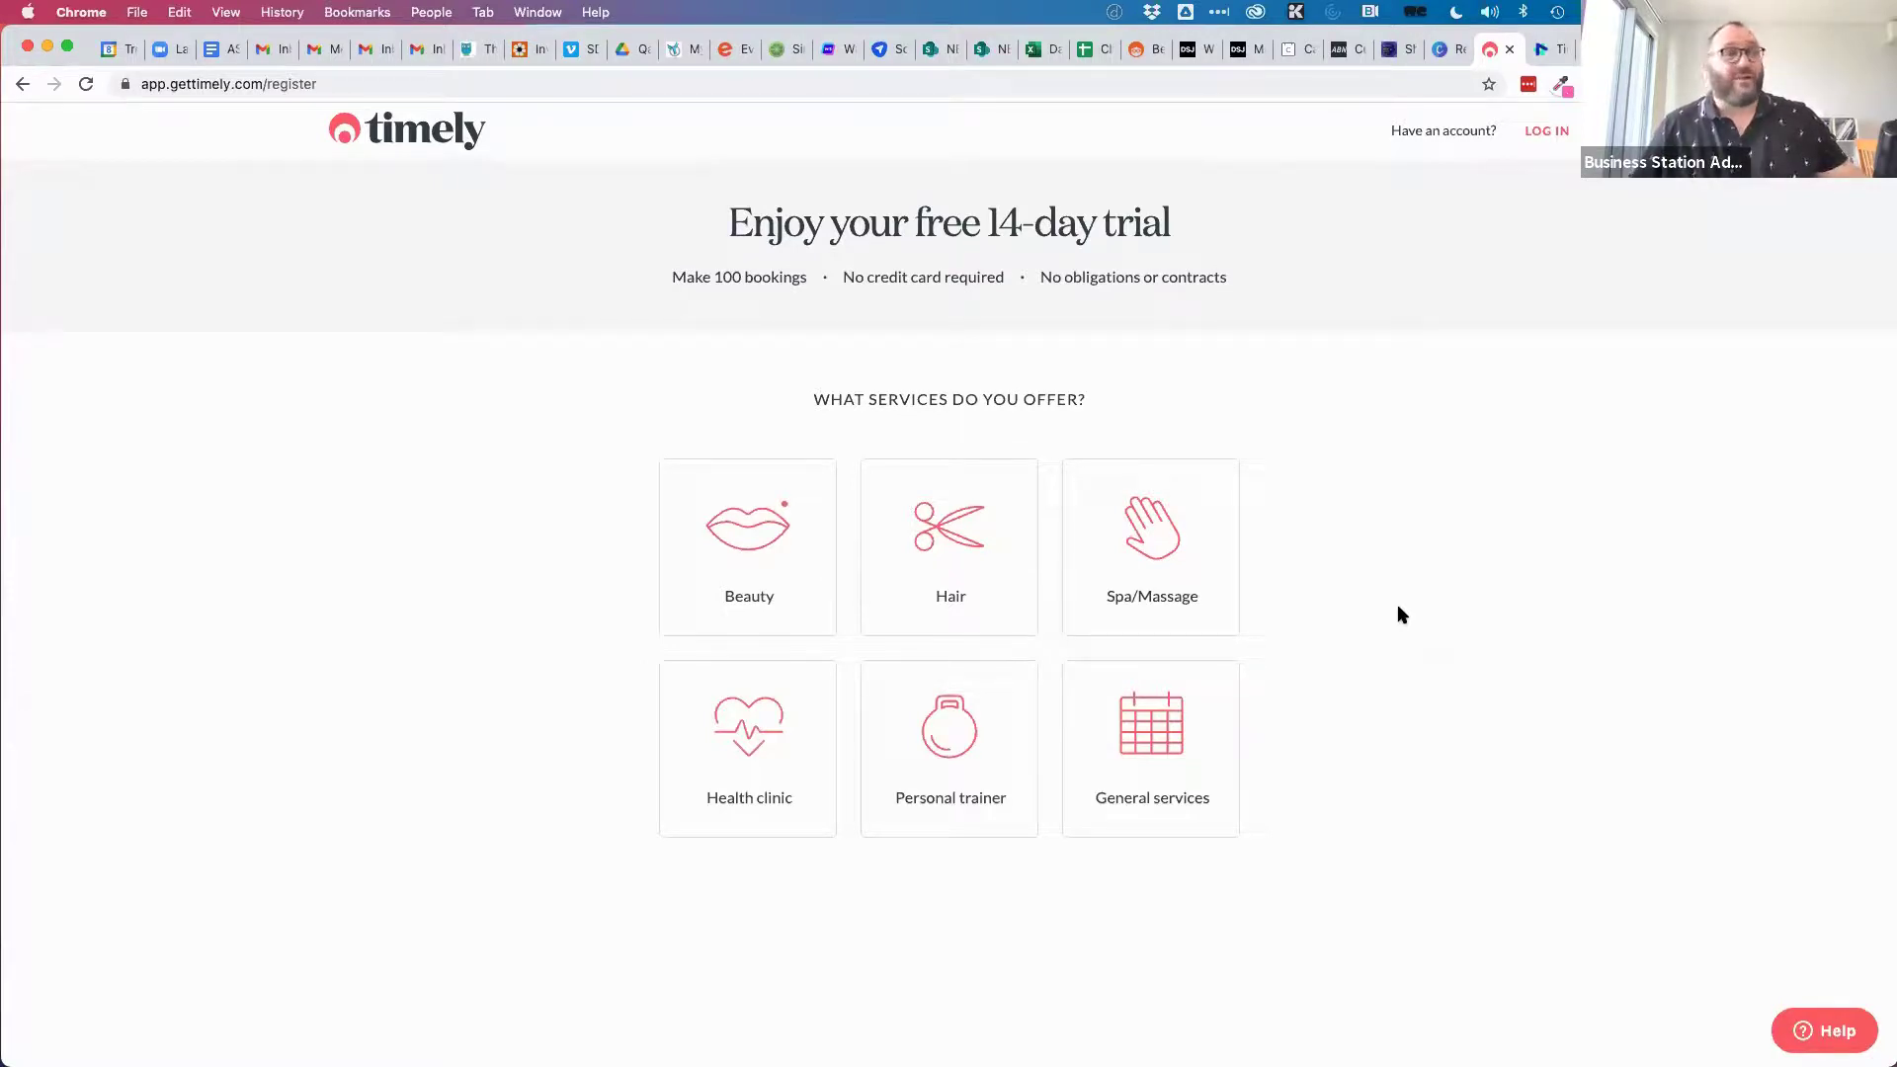
Choose General services, Tutoring / Consulting, and 2 - 7 bookable staff.
click(1164, 725)
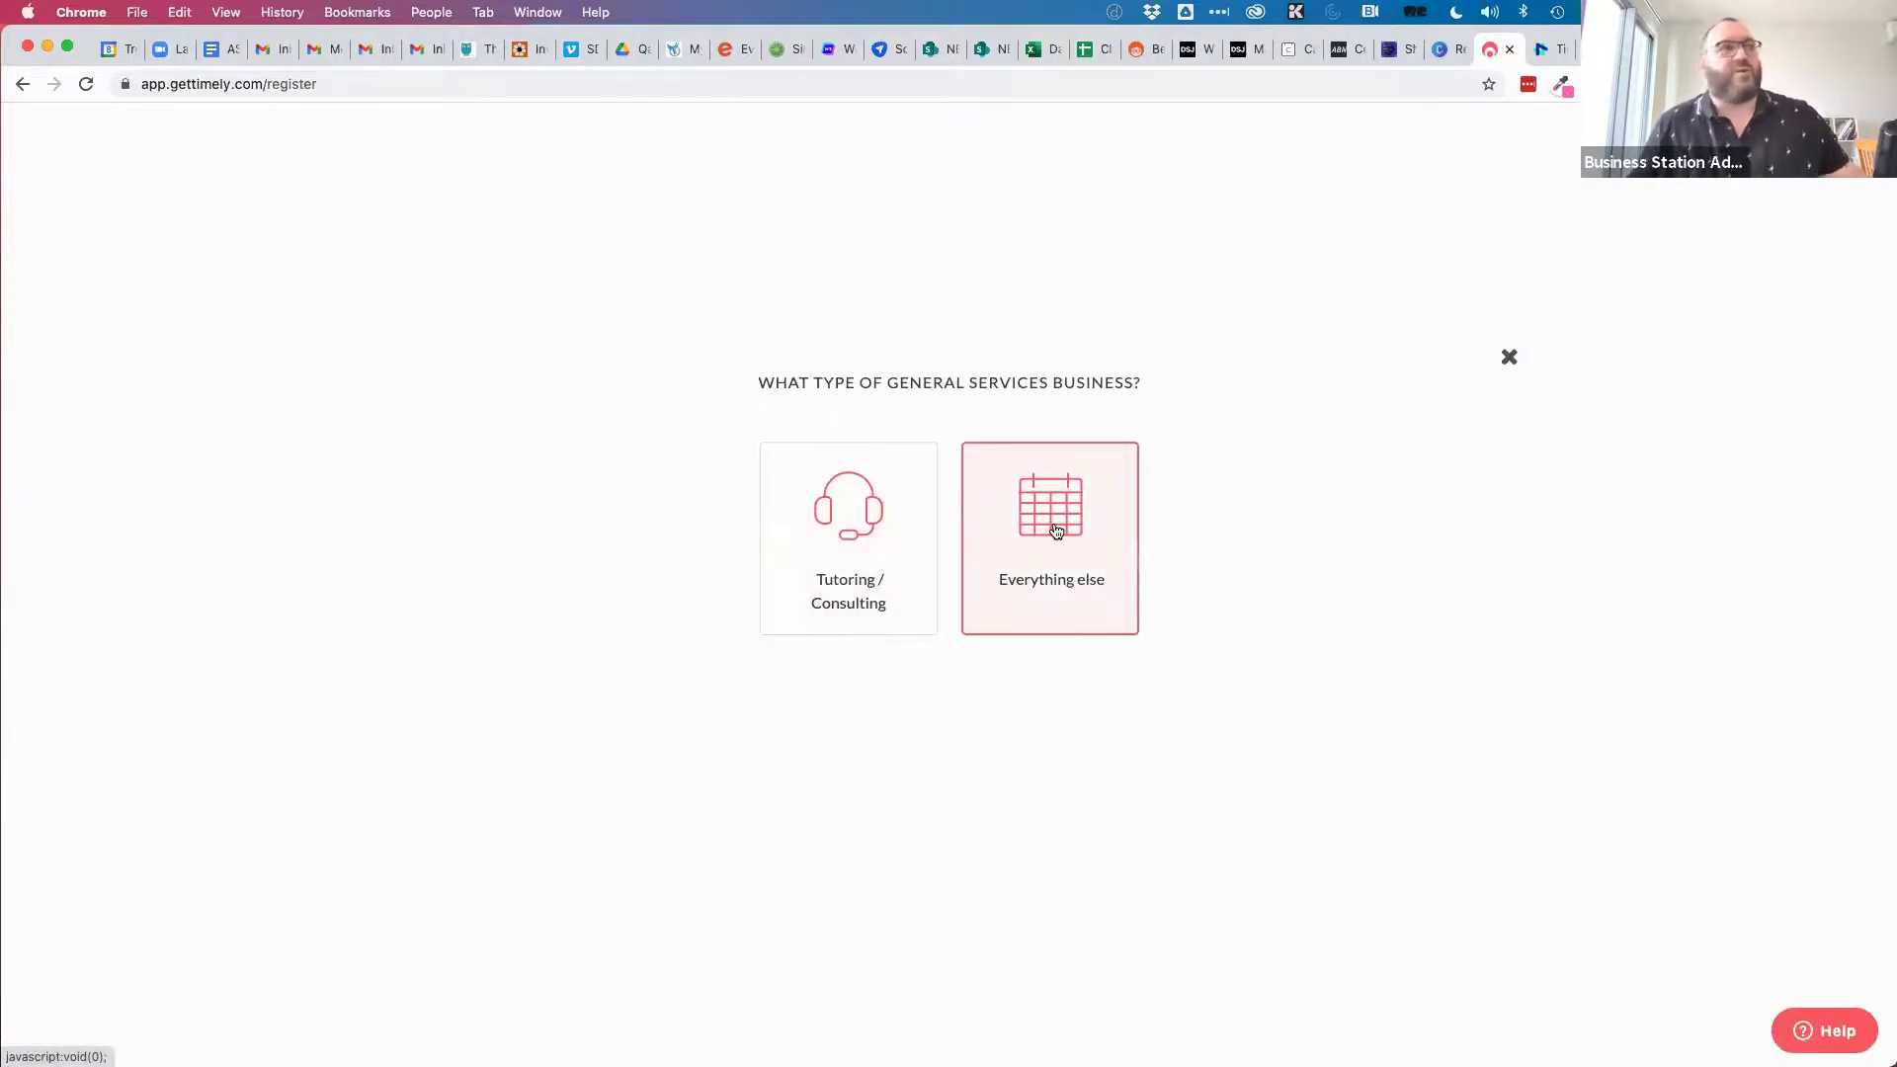
click(839, 538)
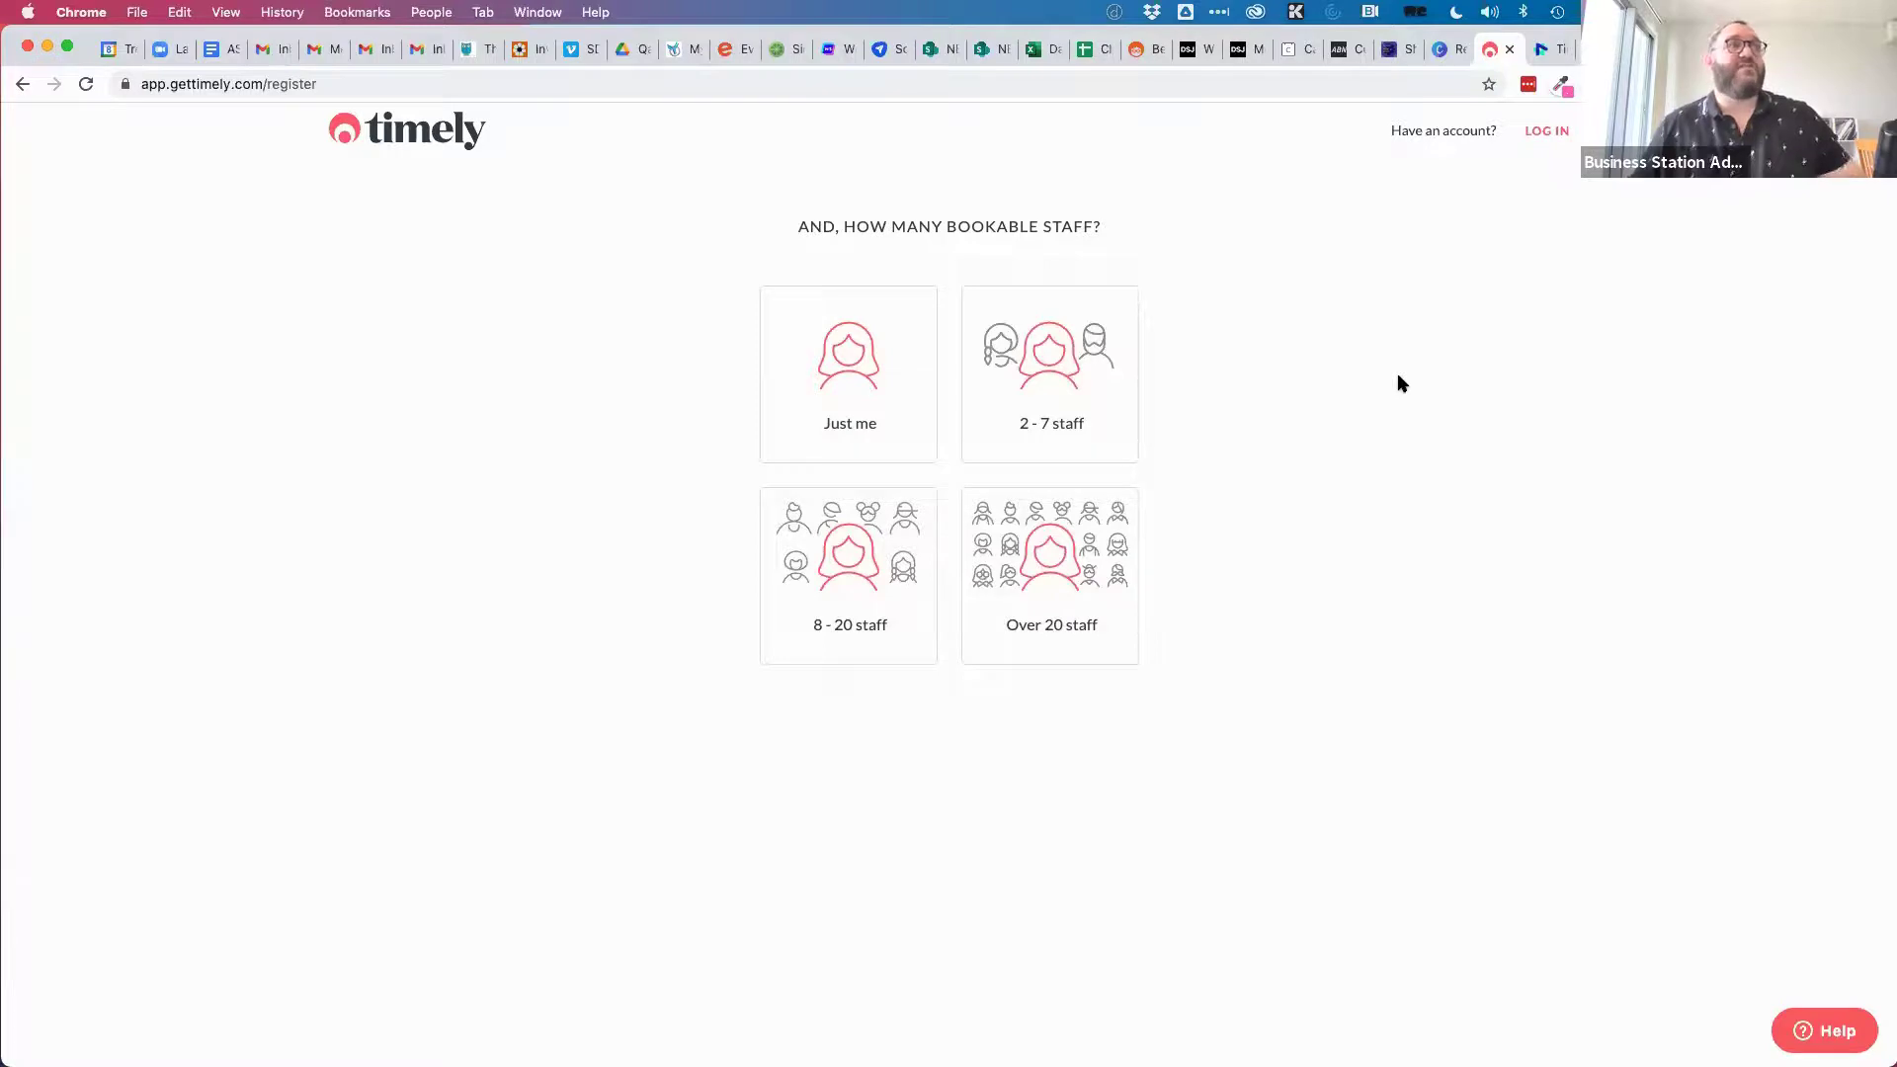
click(1123, 428)
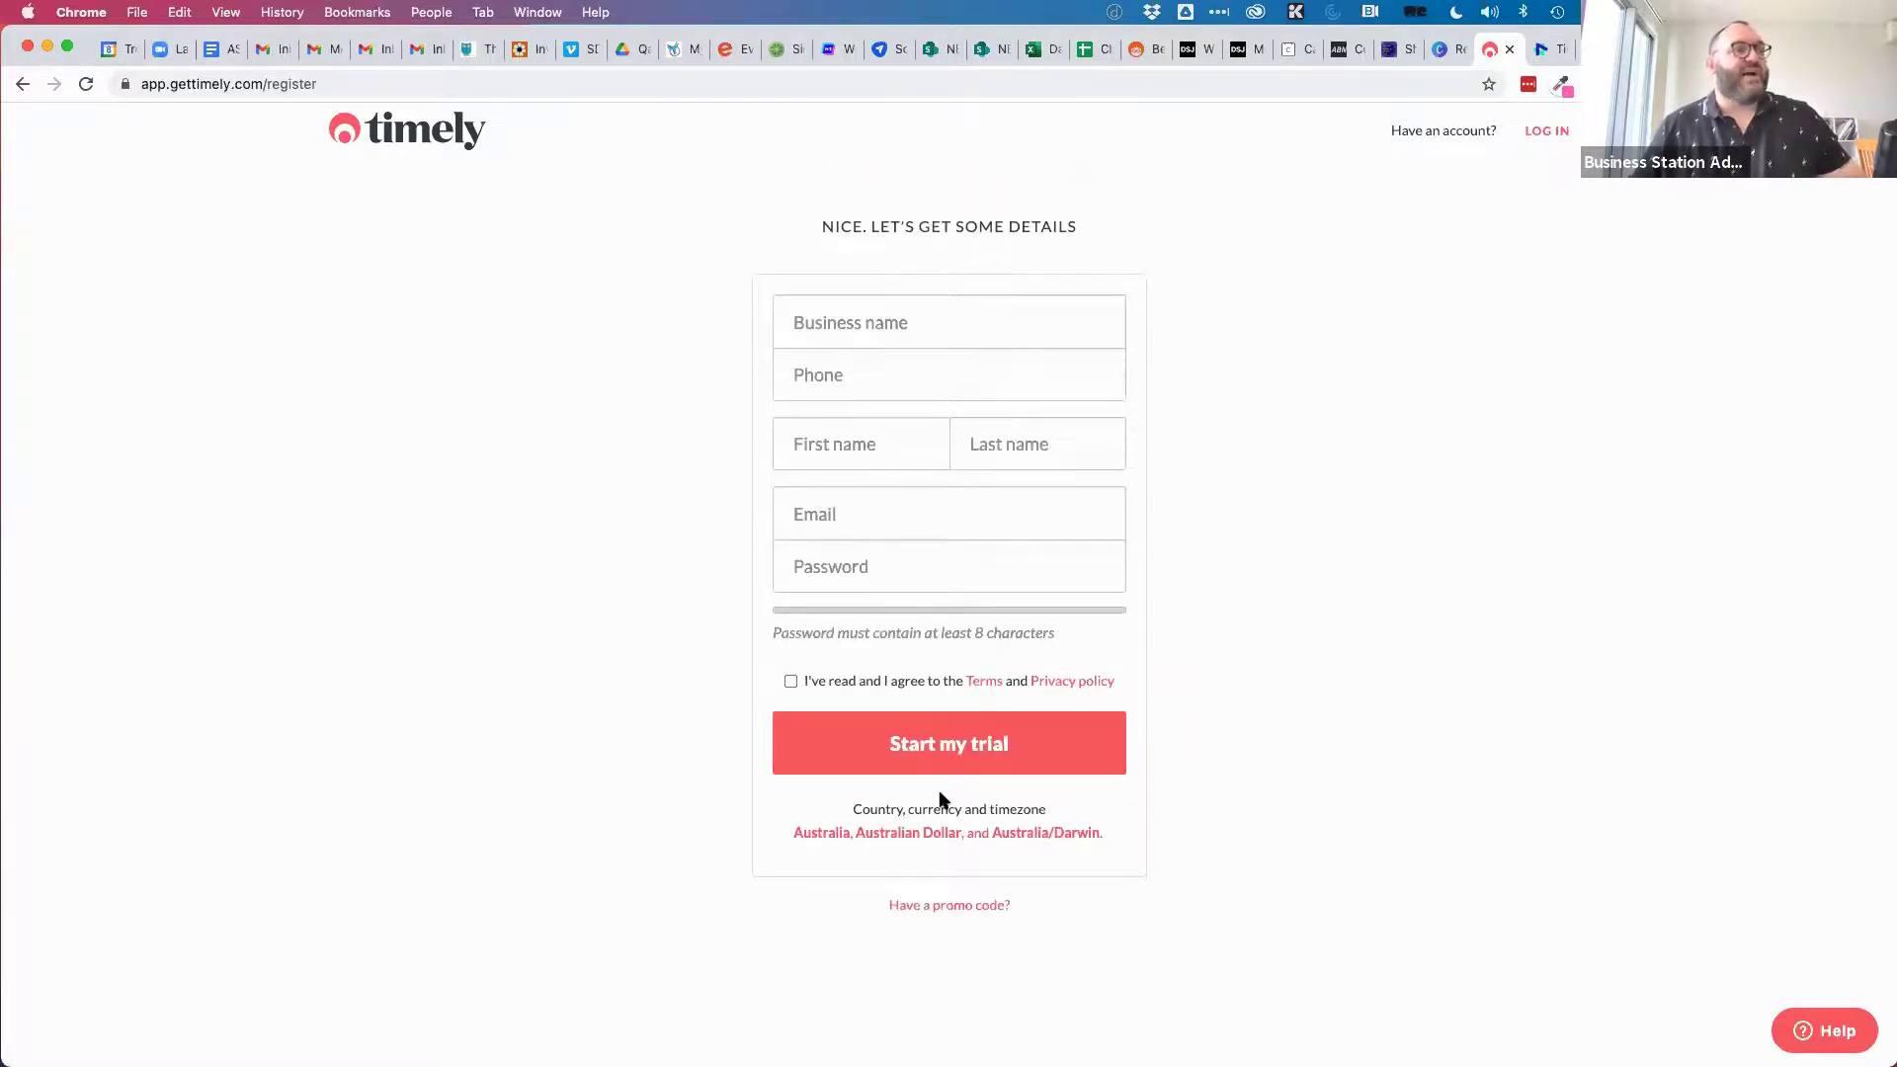
Enter business name Clickstarter, the phone number, and the owner's first and last name.
click(876, 329)
text(Clickstarter)
key(Tab)
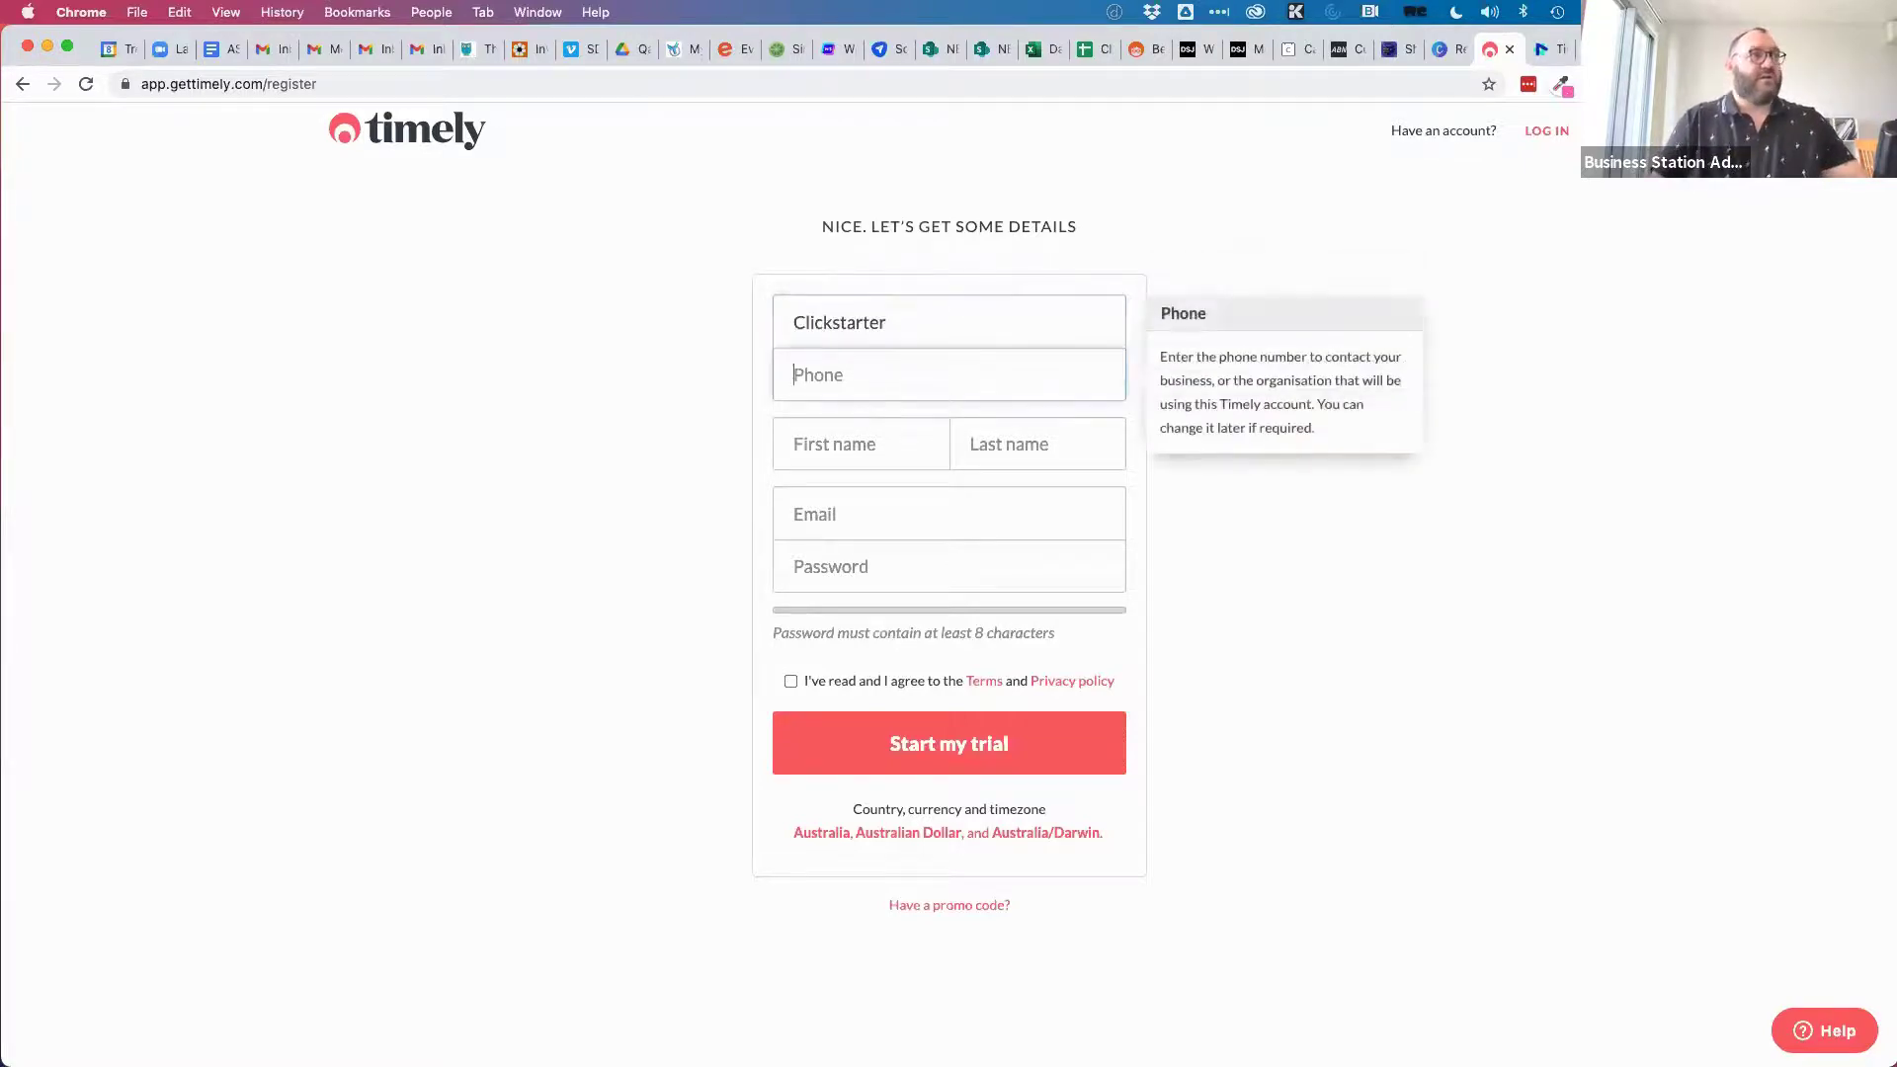
key(Tab)
text(DAnte)
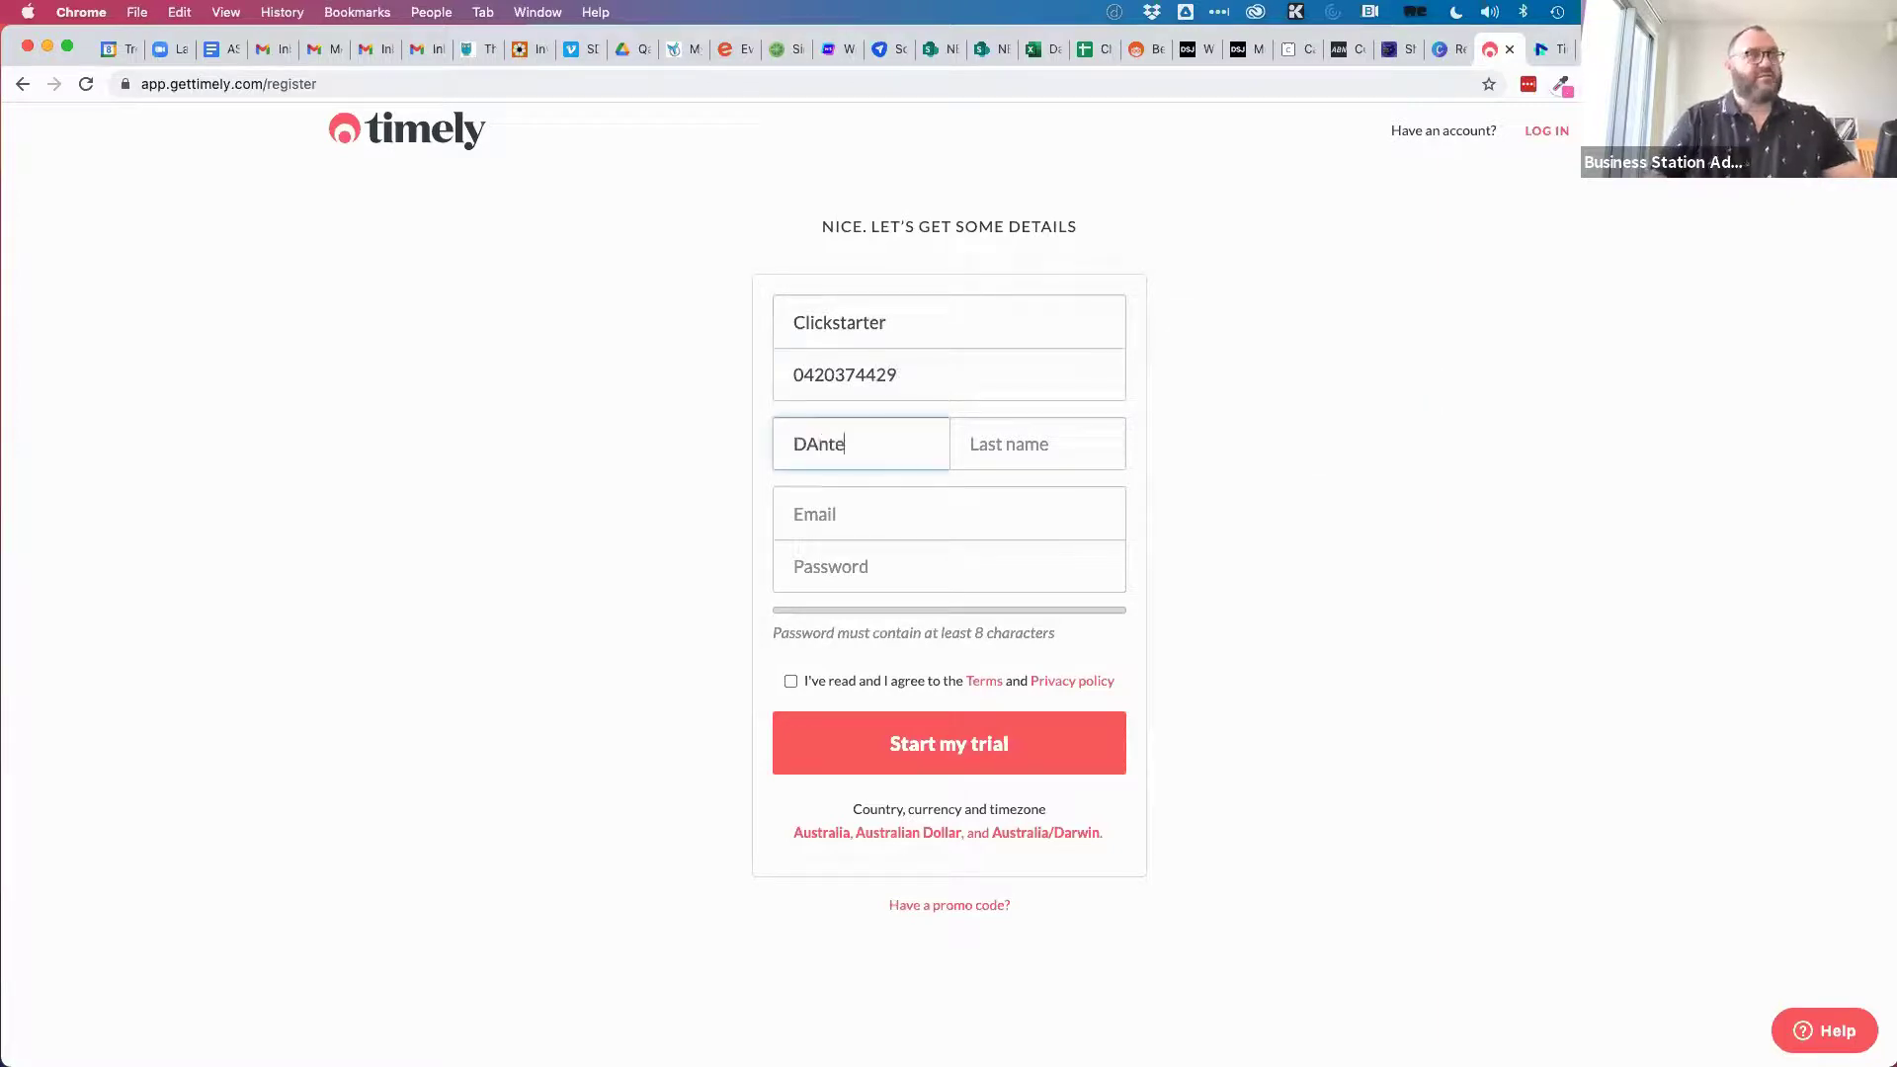
text(mnte)
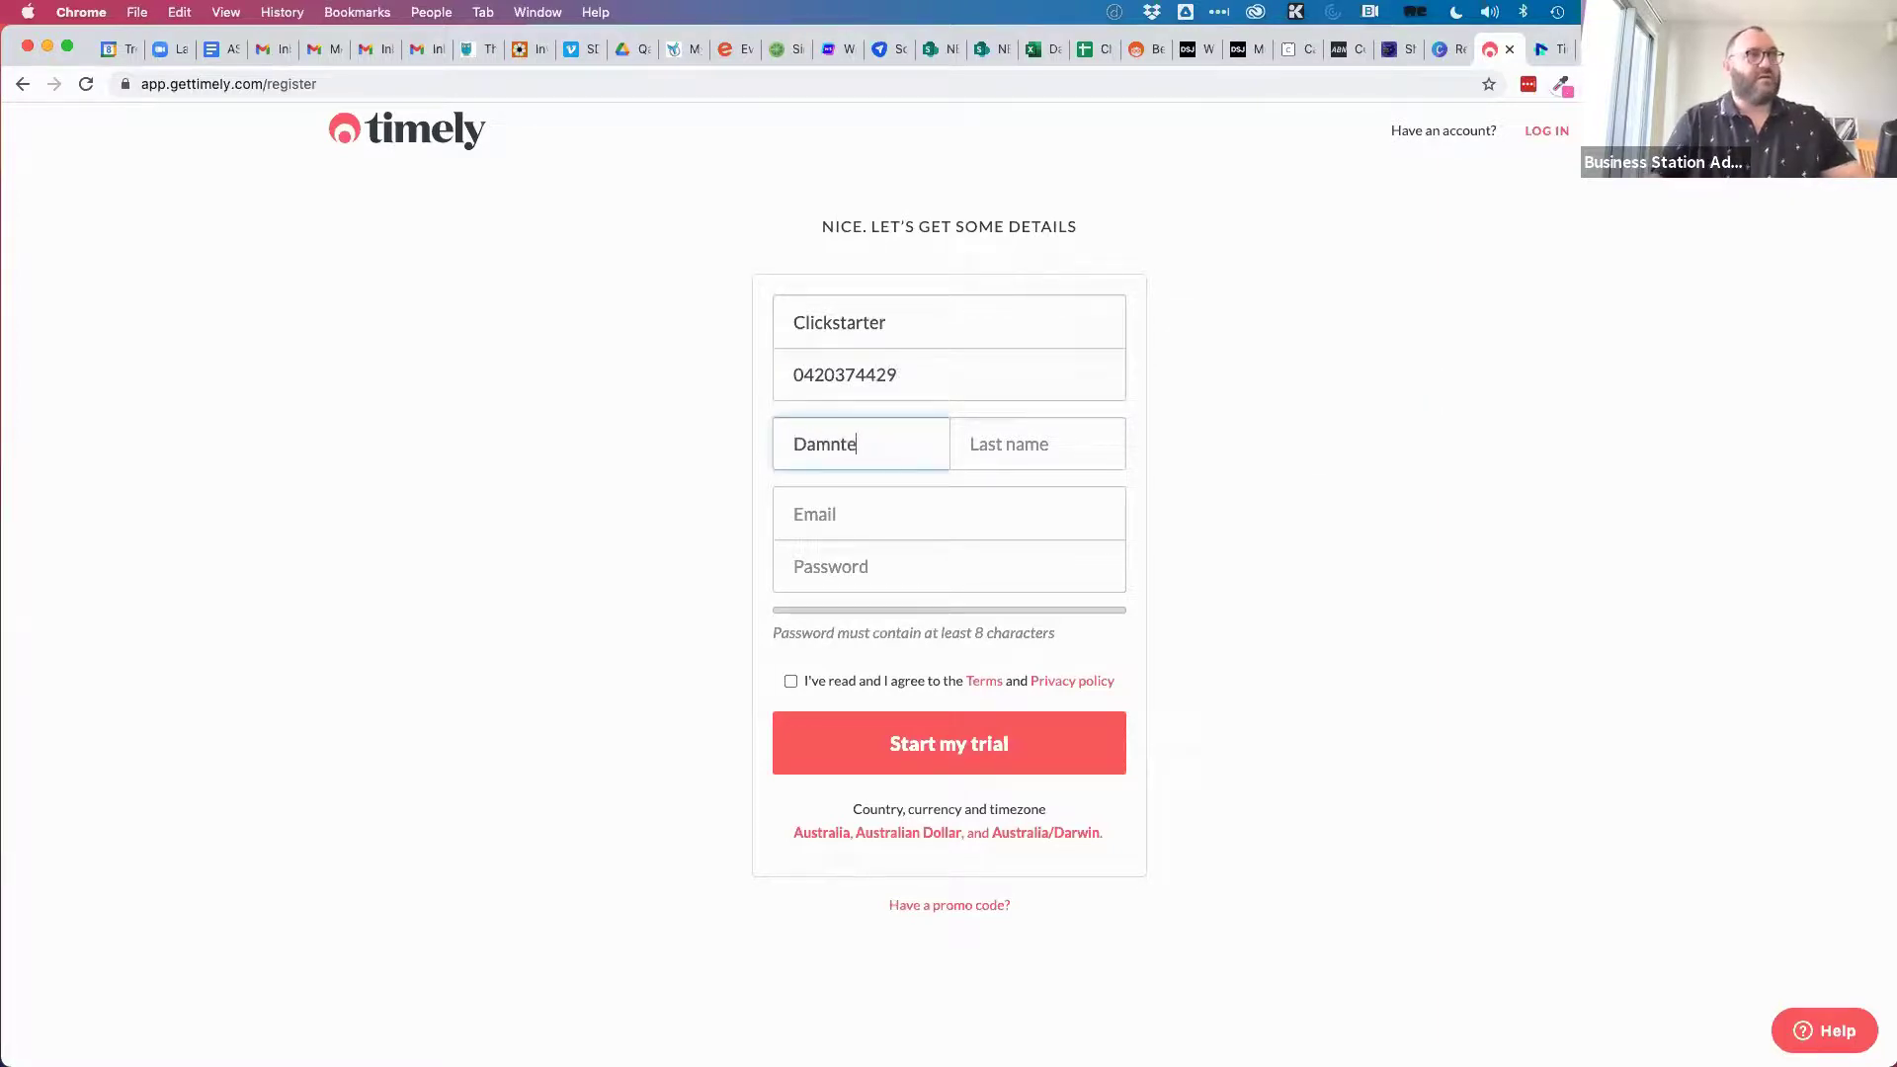
key(Tab)
text(St James)
Fill in the owner's email and a password, accept the terms, and start the trial.
key(Tab)
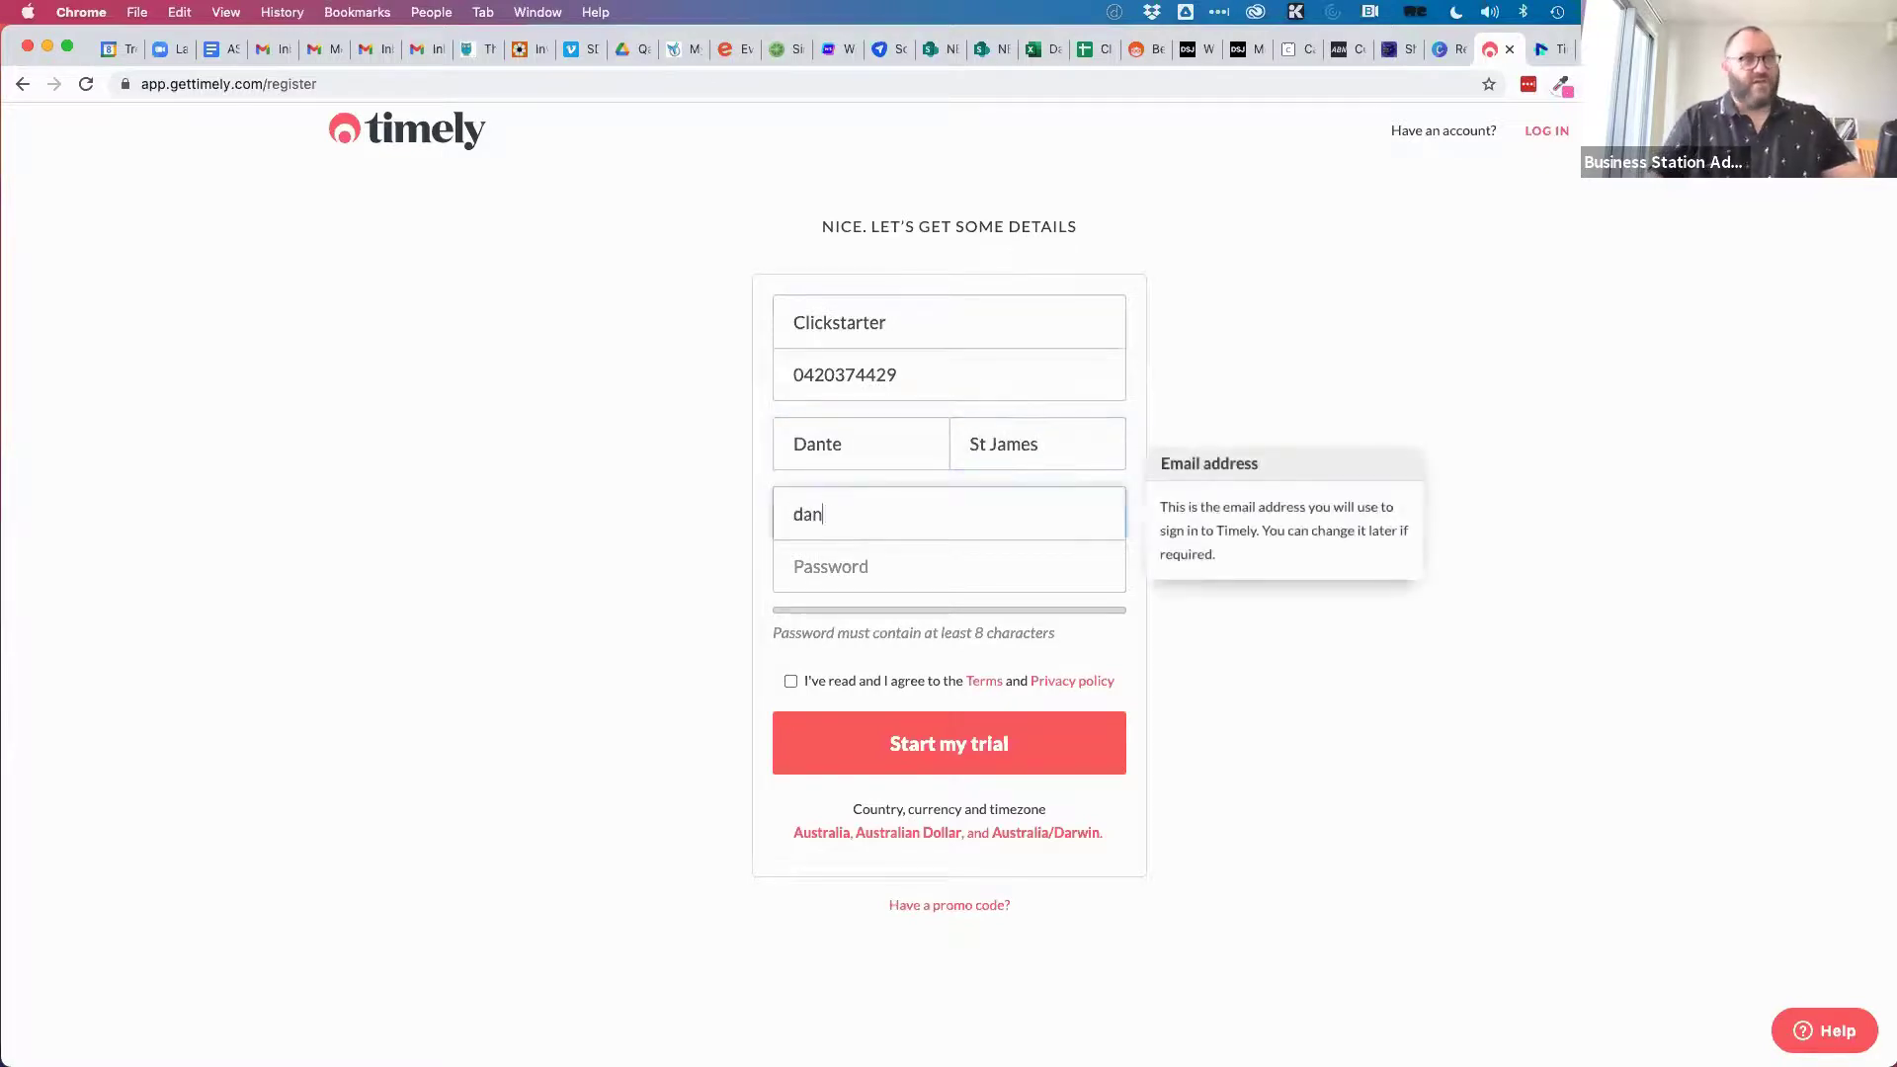
key(Tab)
text(••••••••••••)
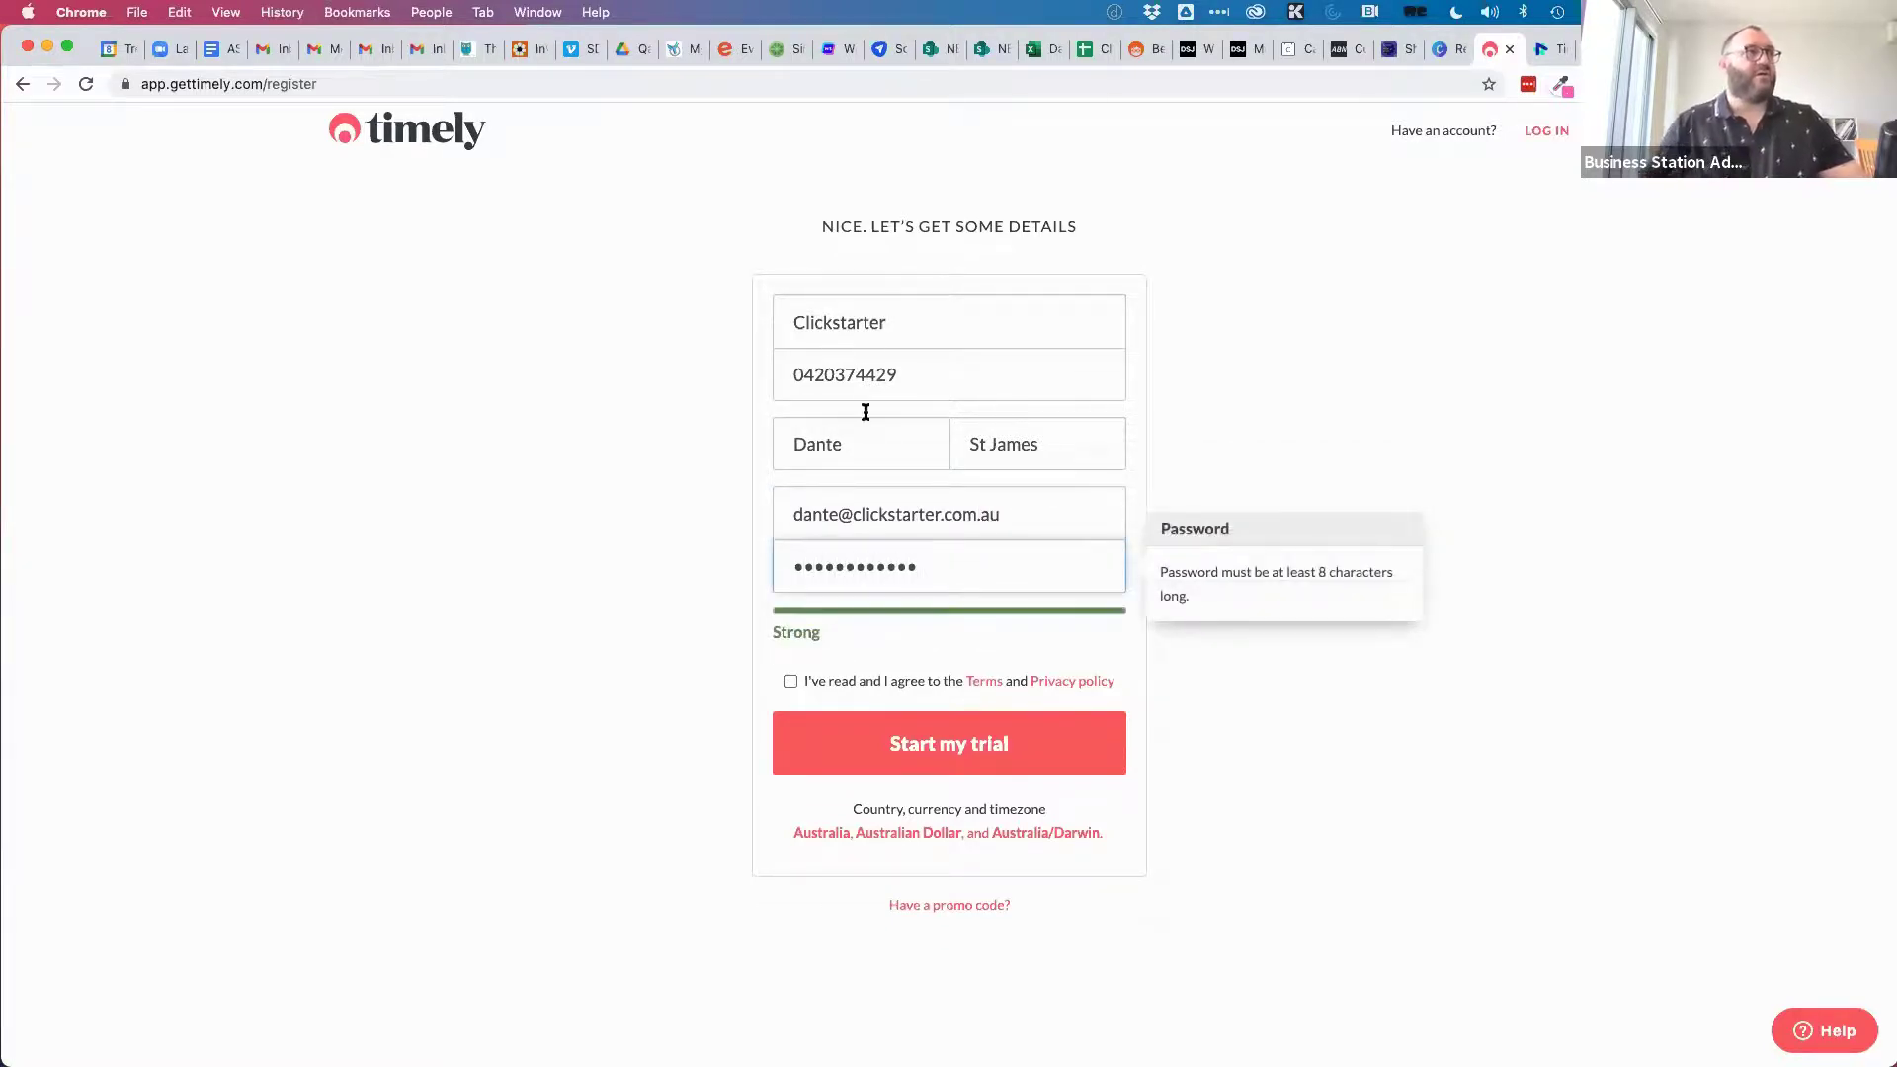
click(790, 681)
click(883, 743)
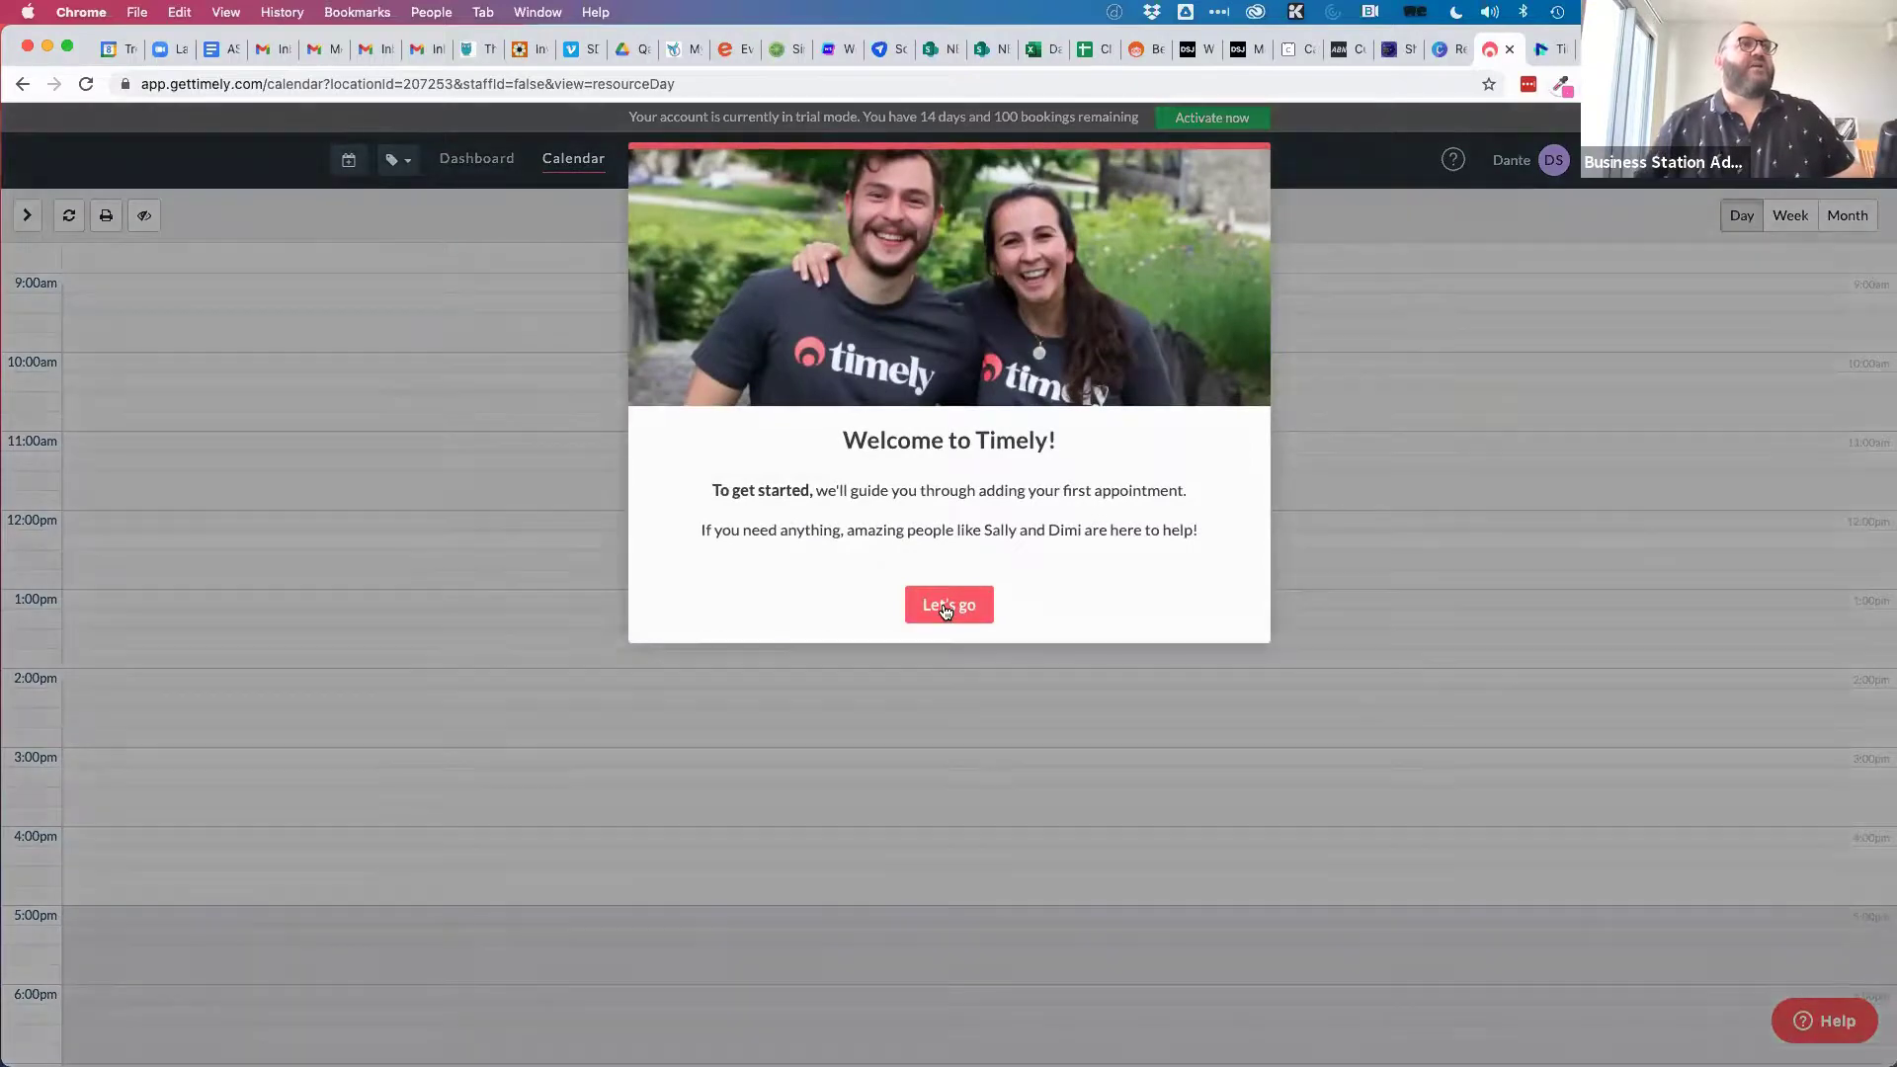
Dismiss the welcome, start the first-appointment guide, and add an appointment at 10:00am.
click(946, 603)
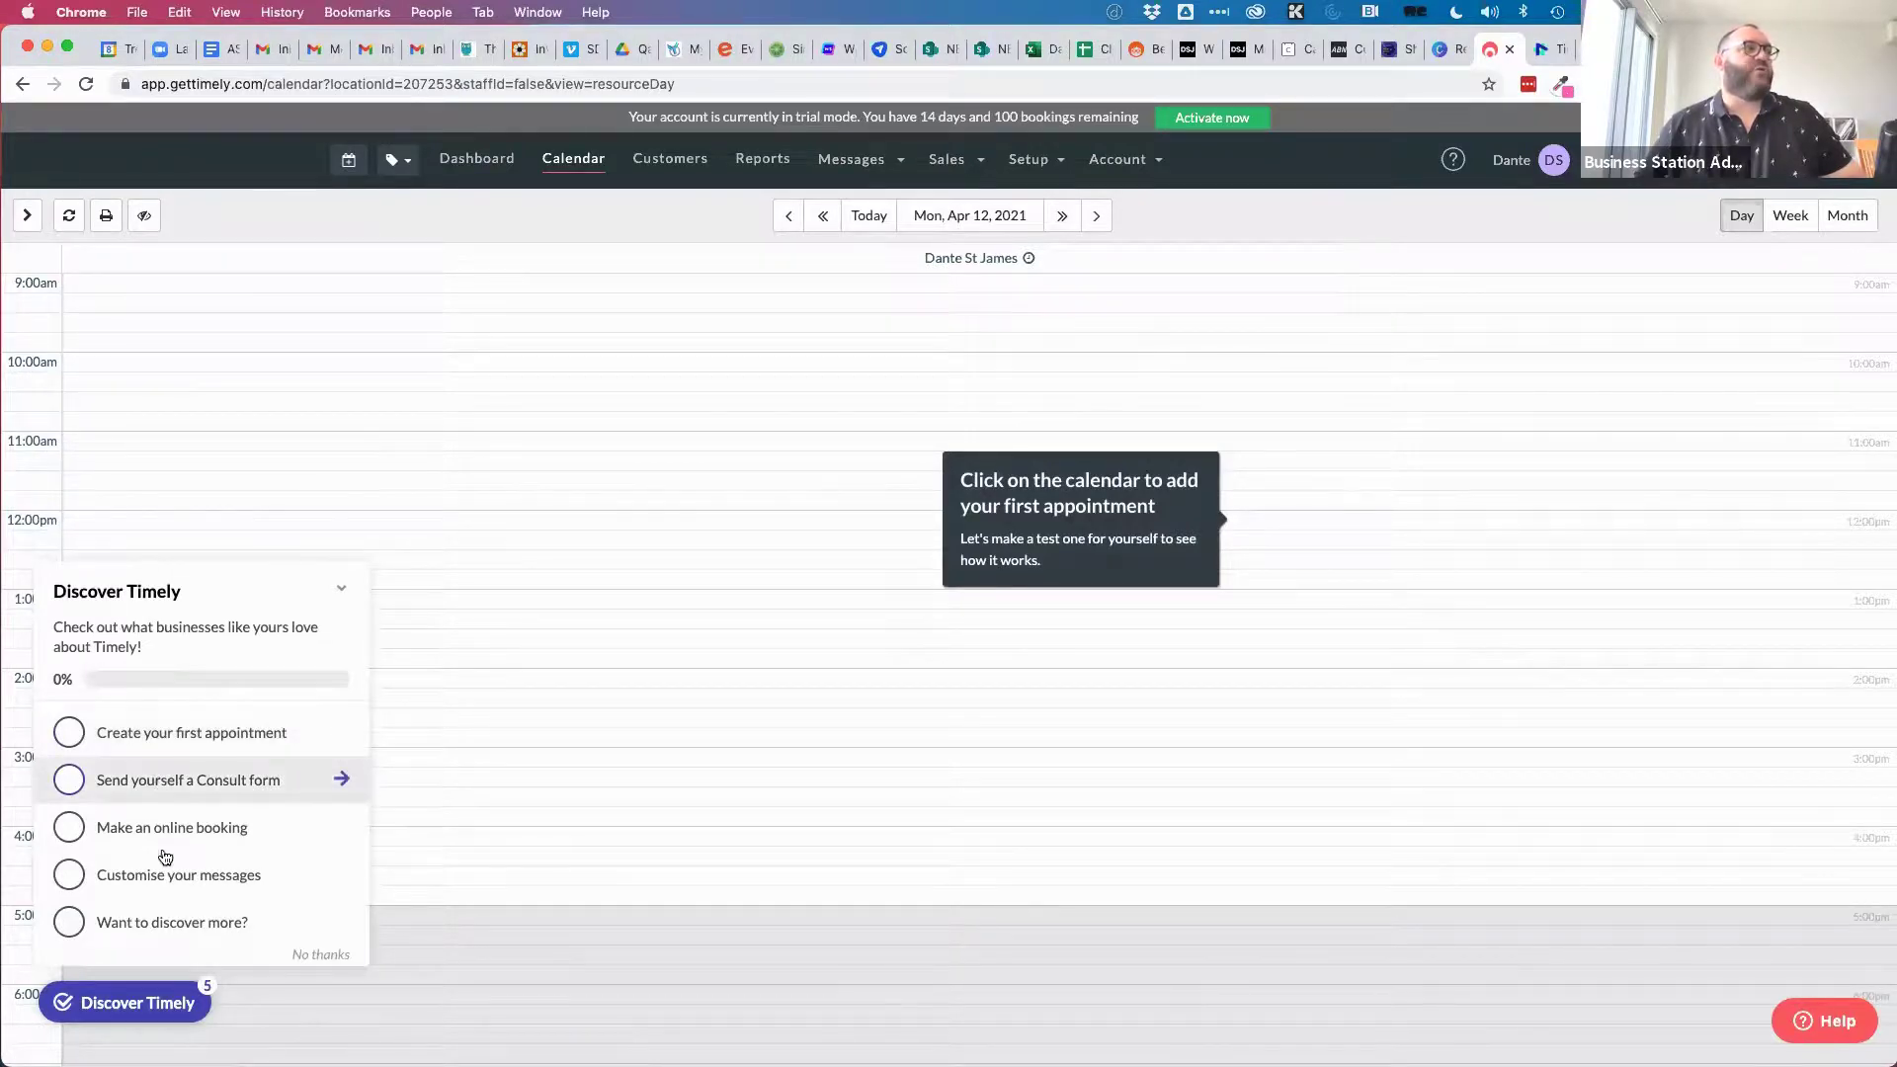
click(158, 732)
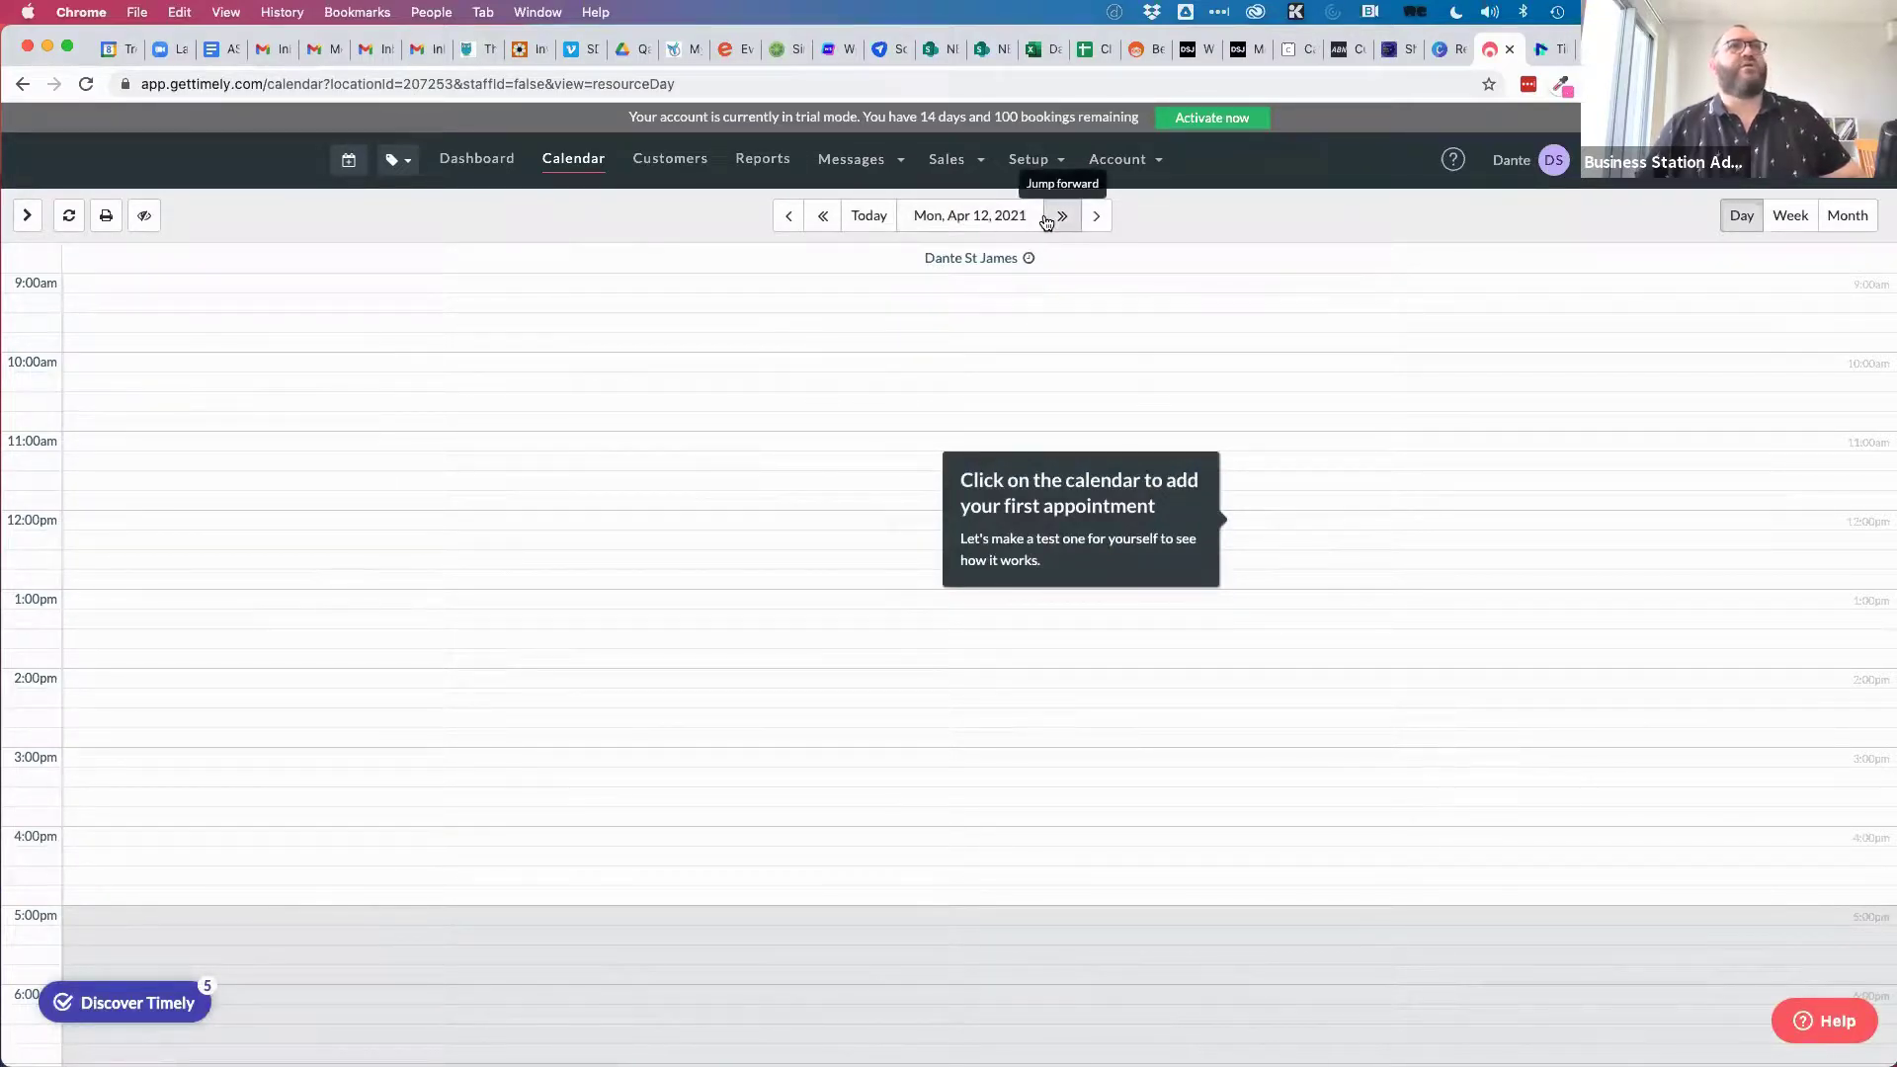
click(138, 371)
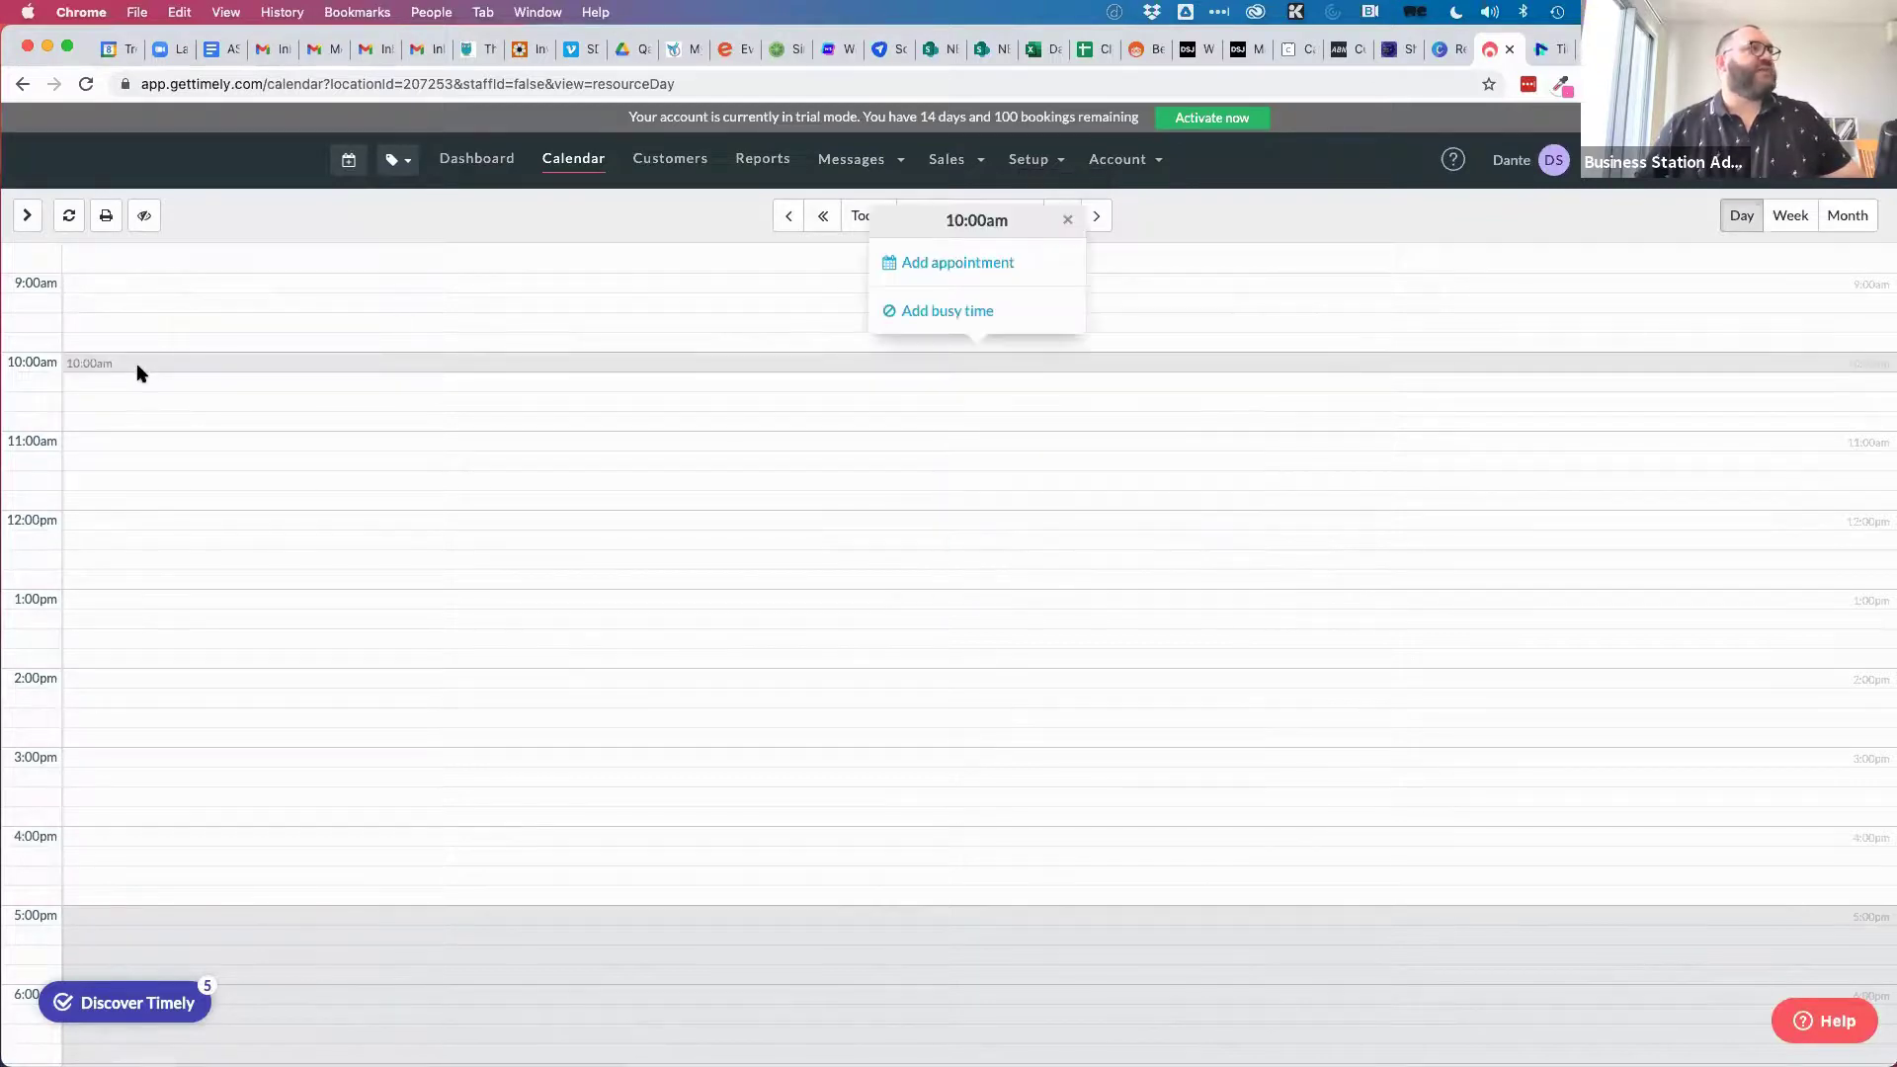
click(931, 263)
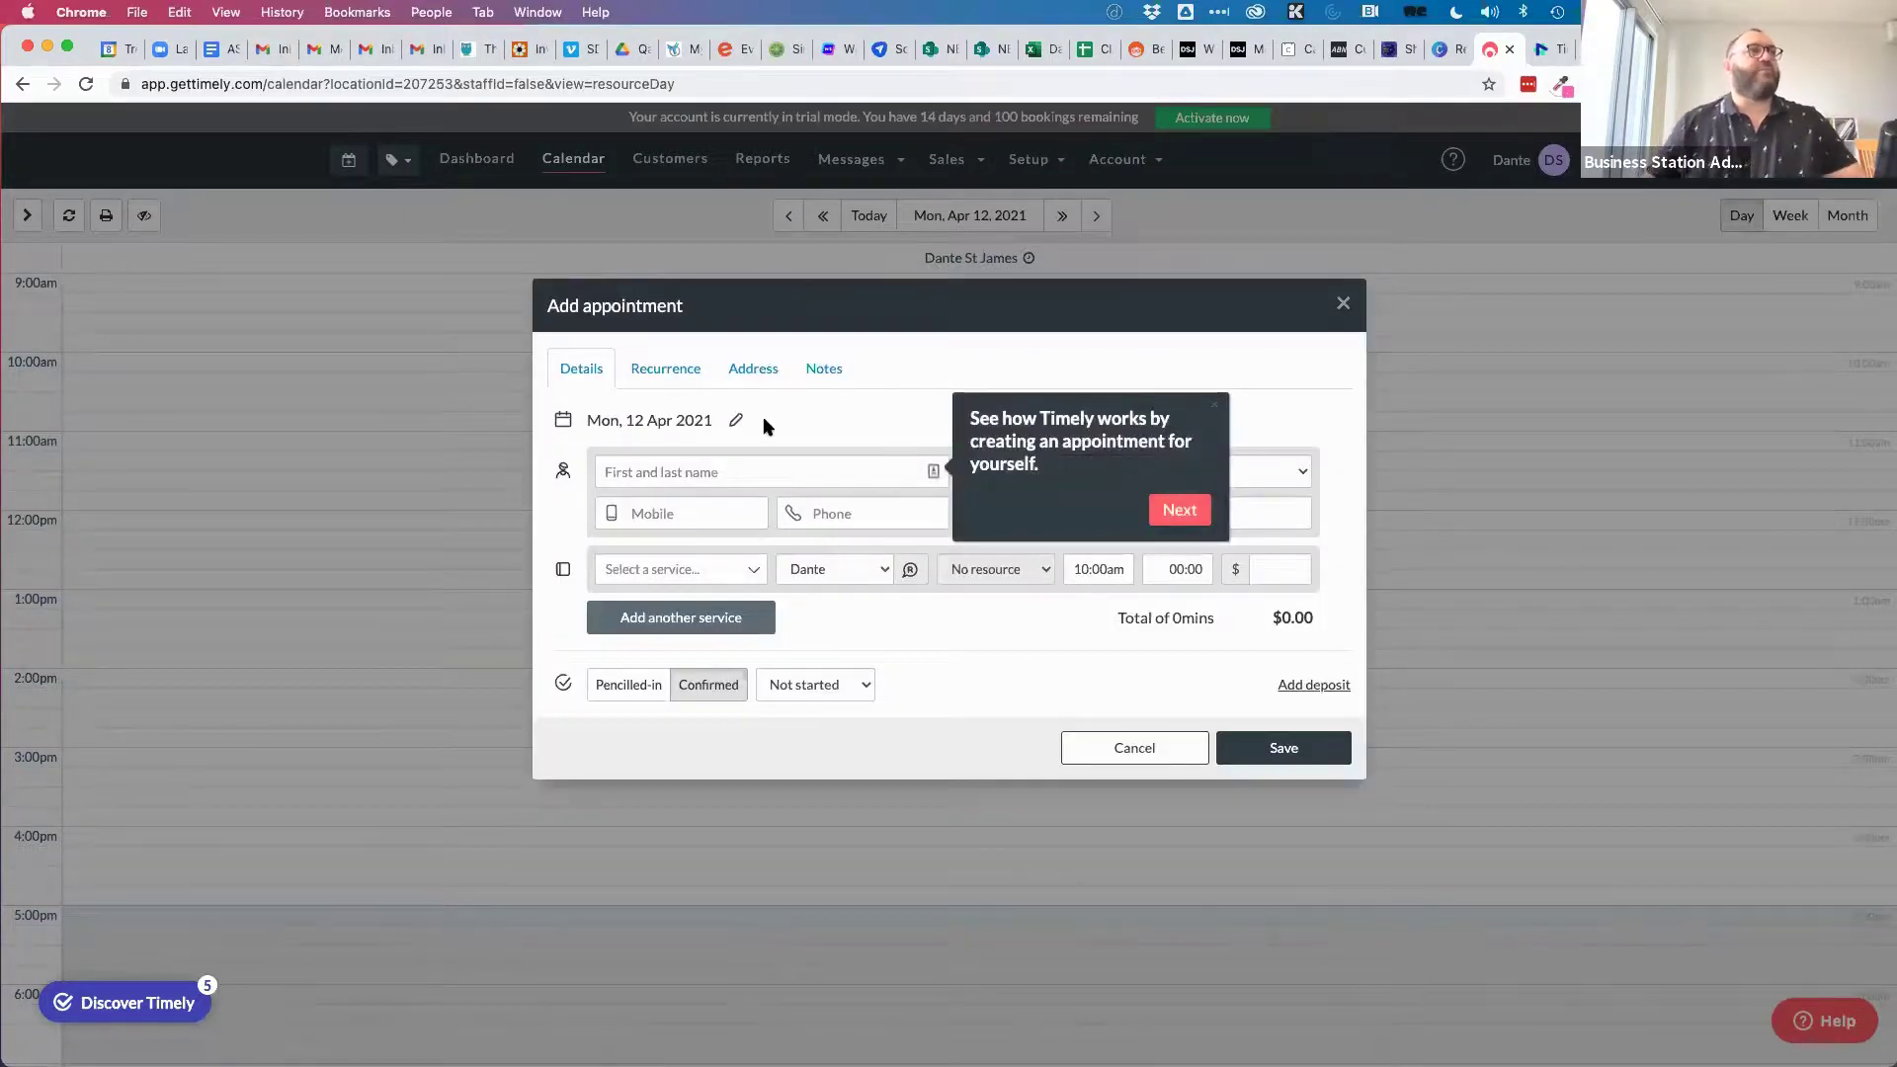
Dismiss the onboarding tip and set the appointment's recurrence to repeat Monthly.
click(1215, 405)
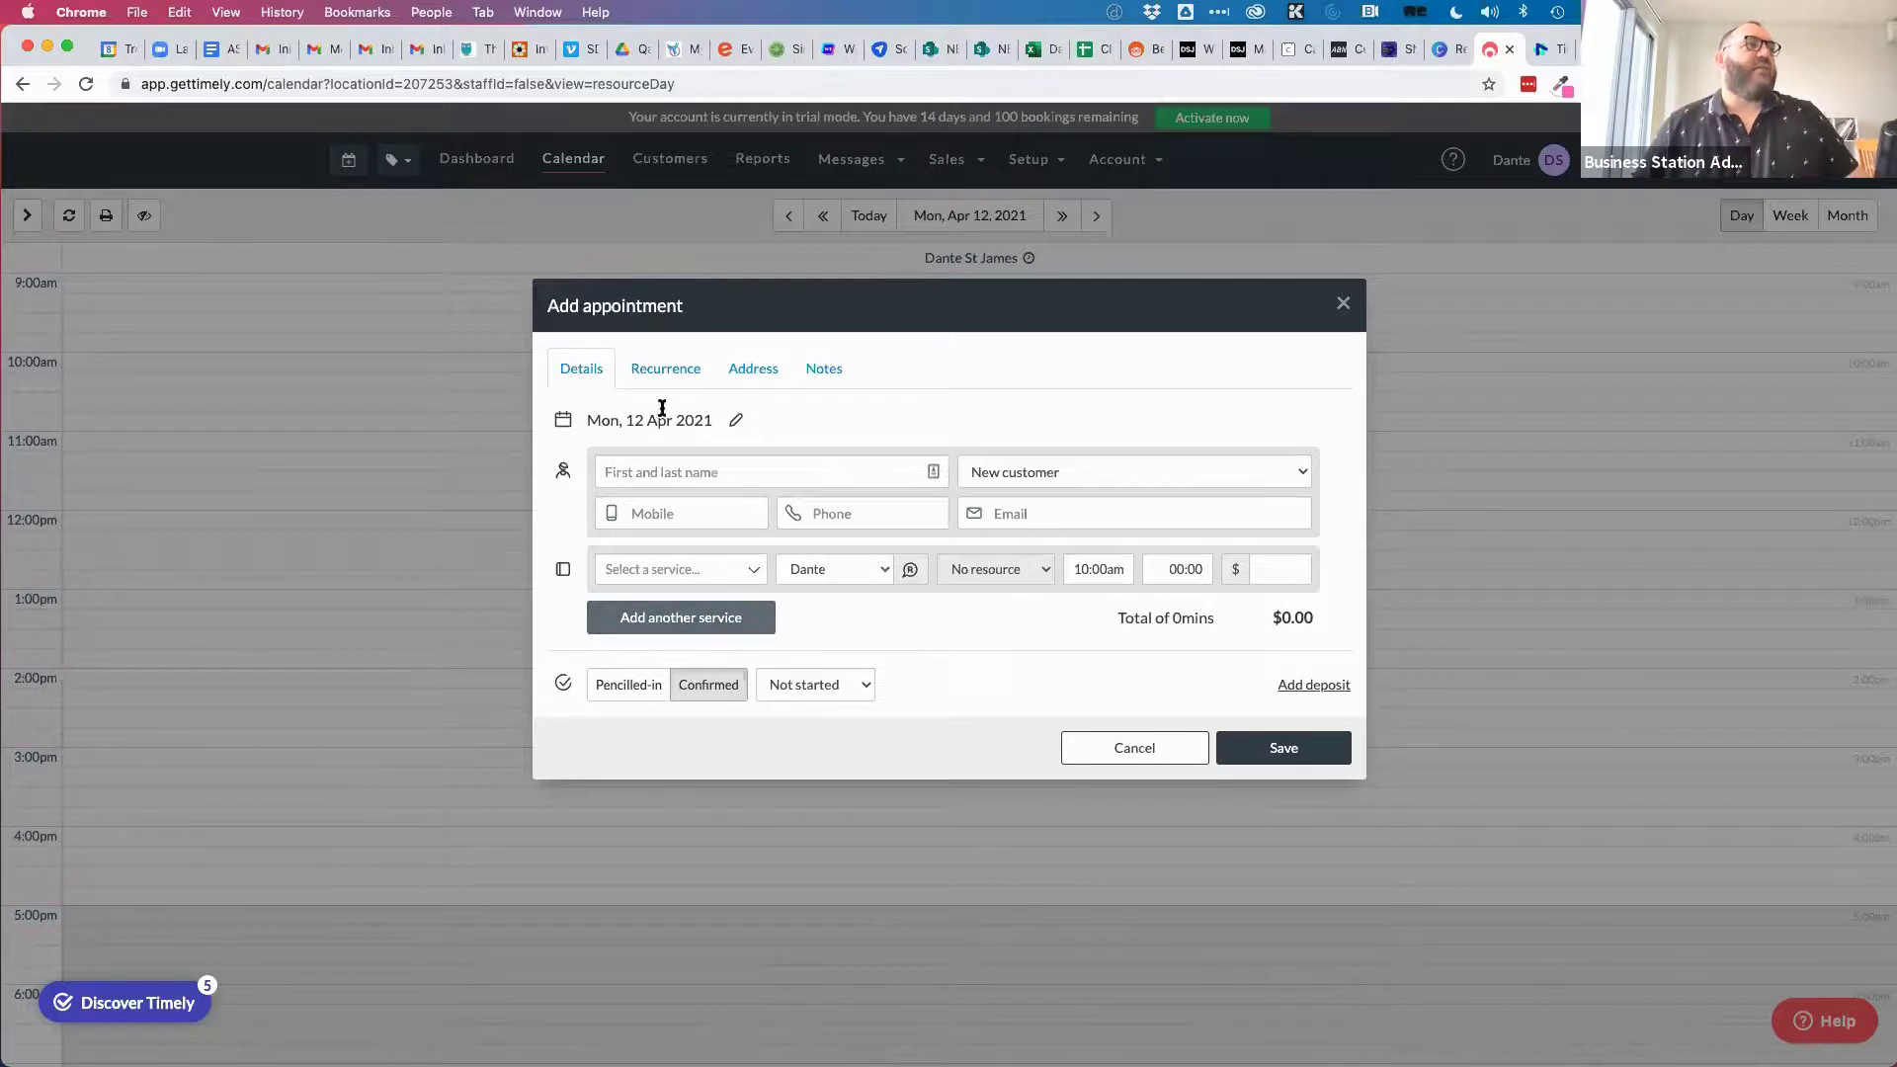
click(654, 374)
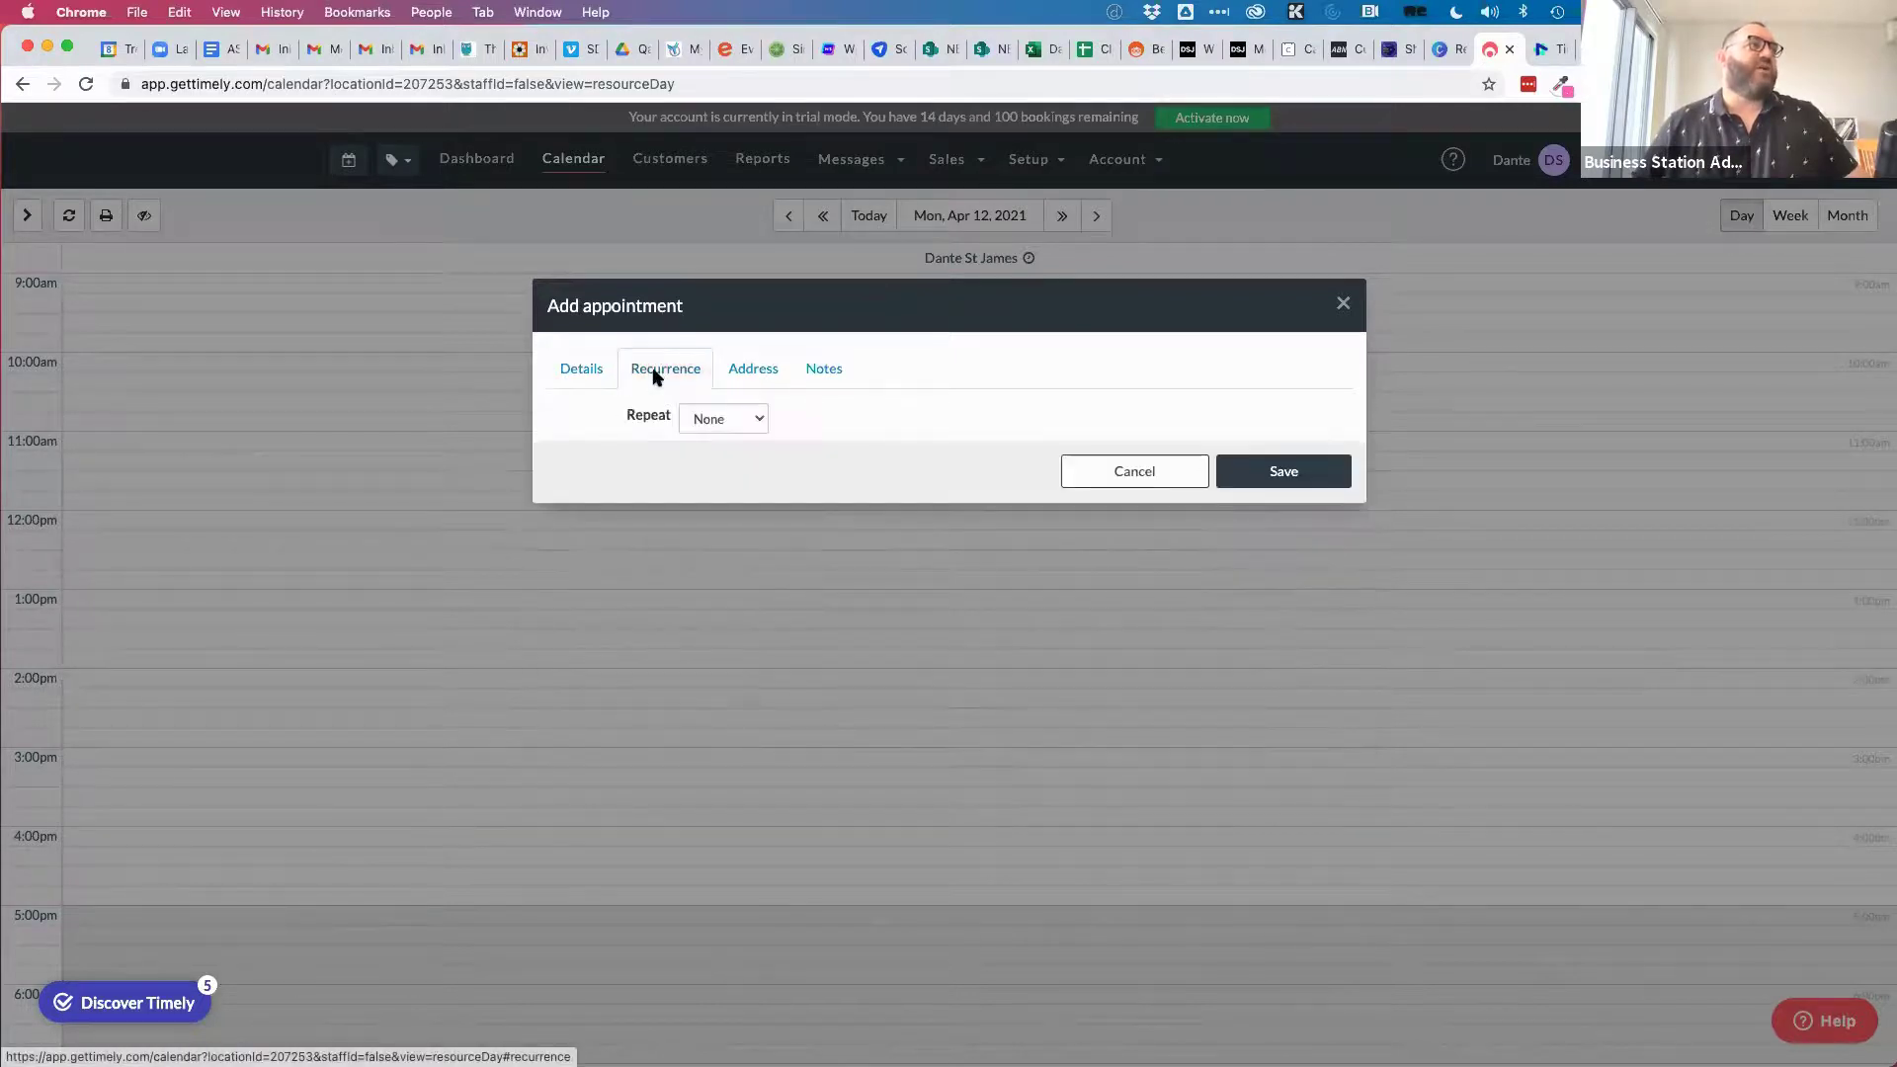
click(727, 421)
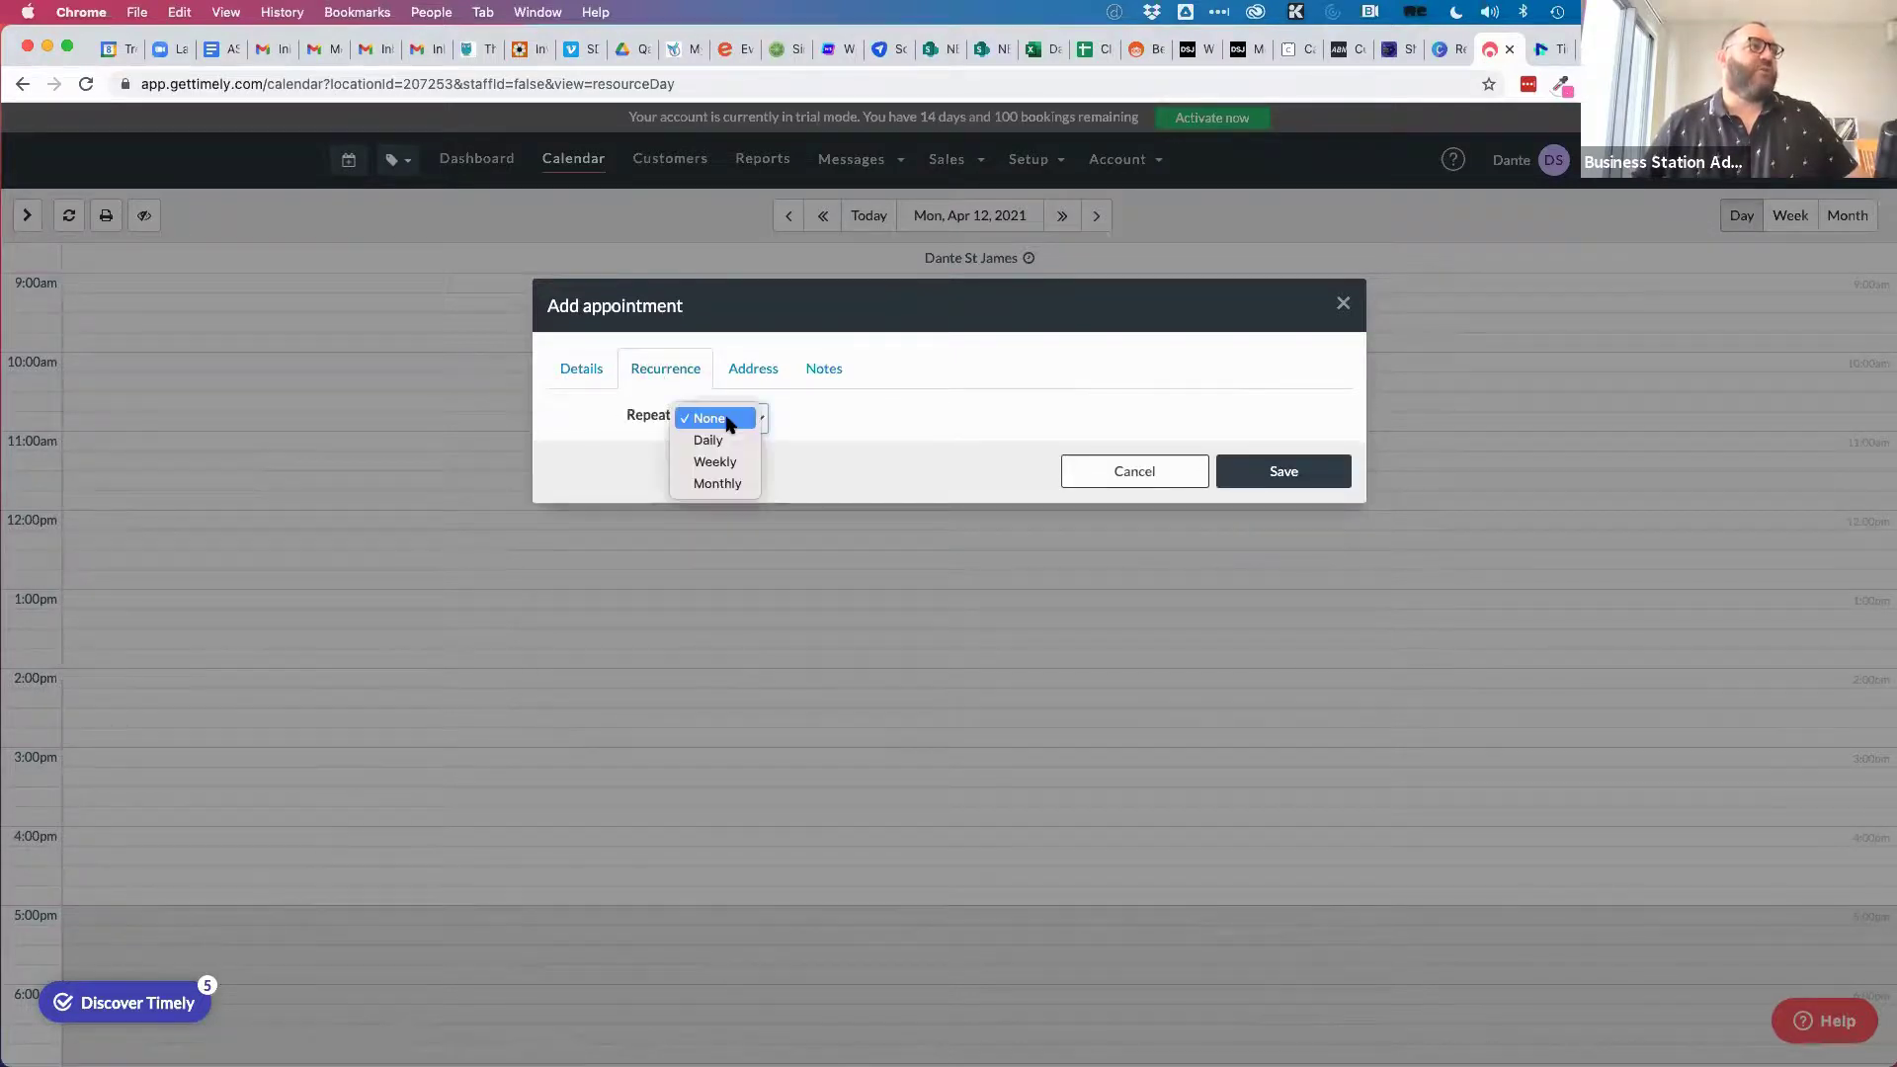
click(574, 377)
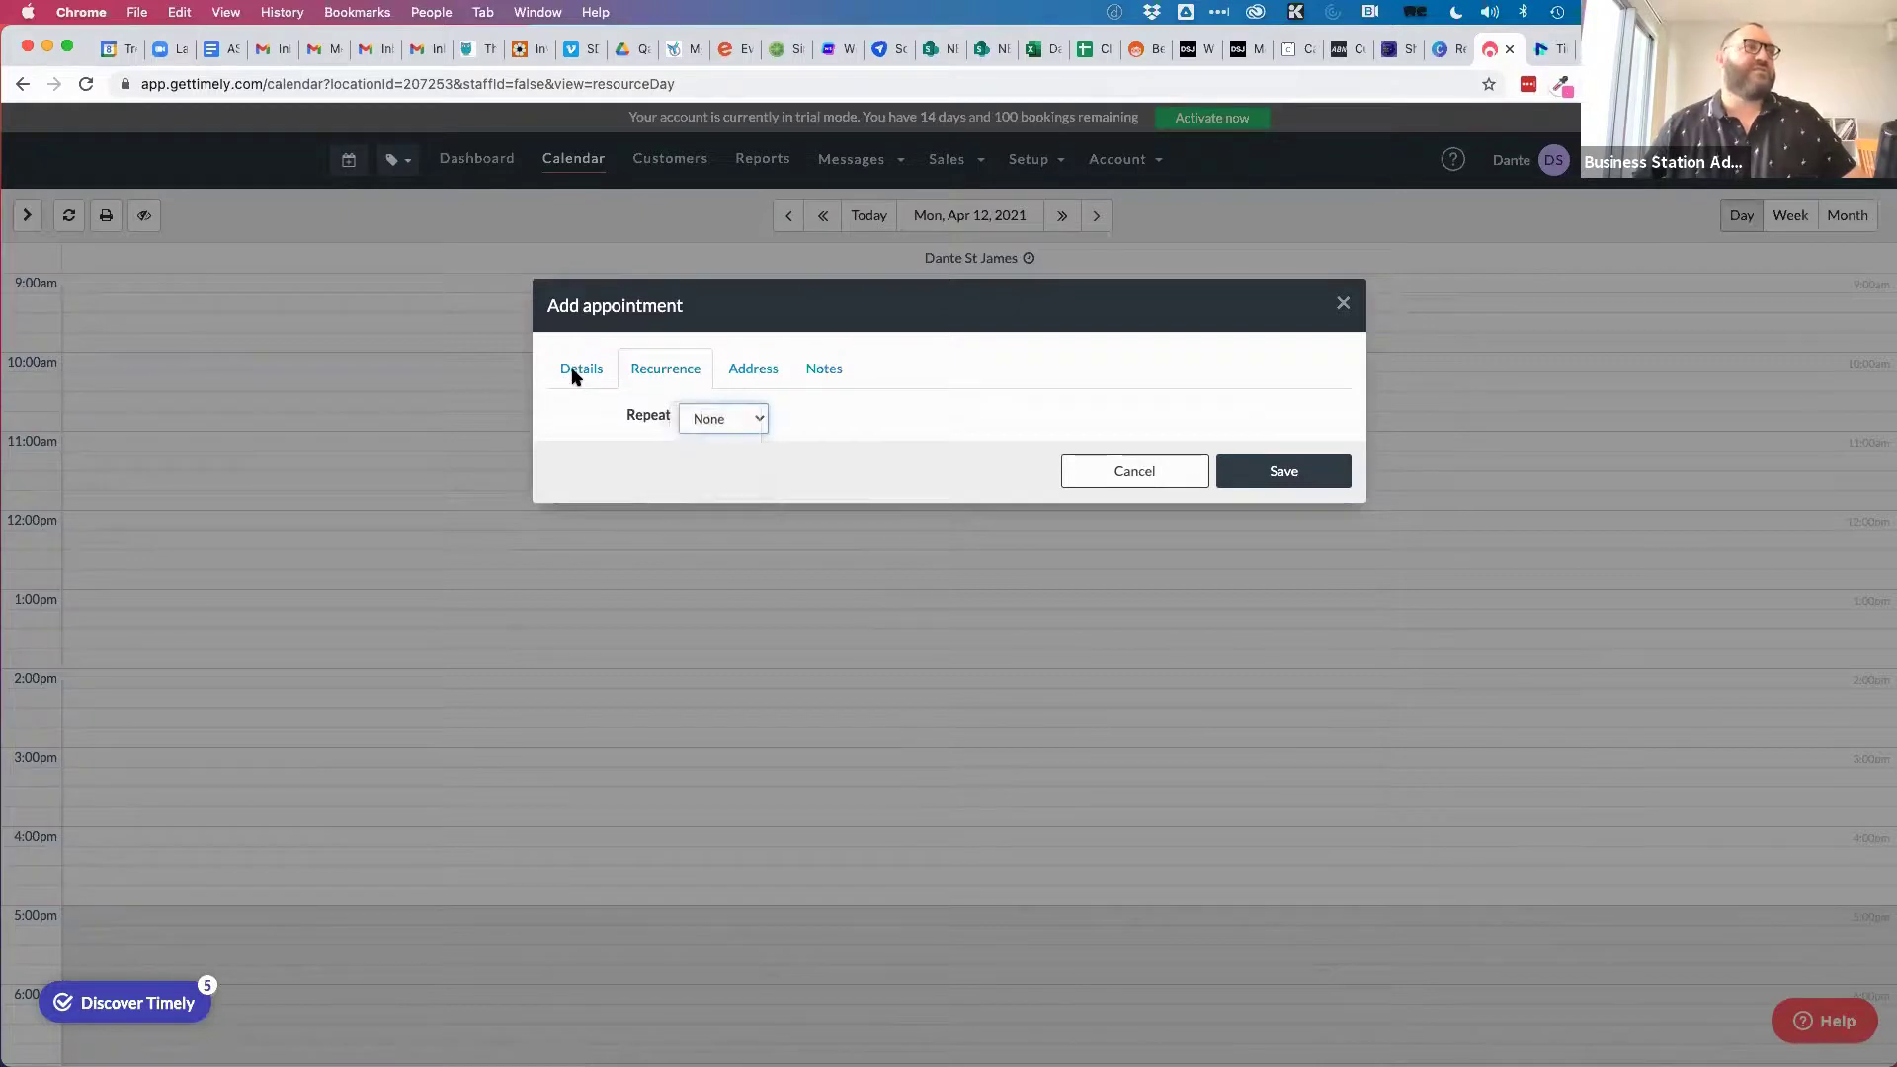
click(578, 372)
click(644, 370)
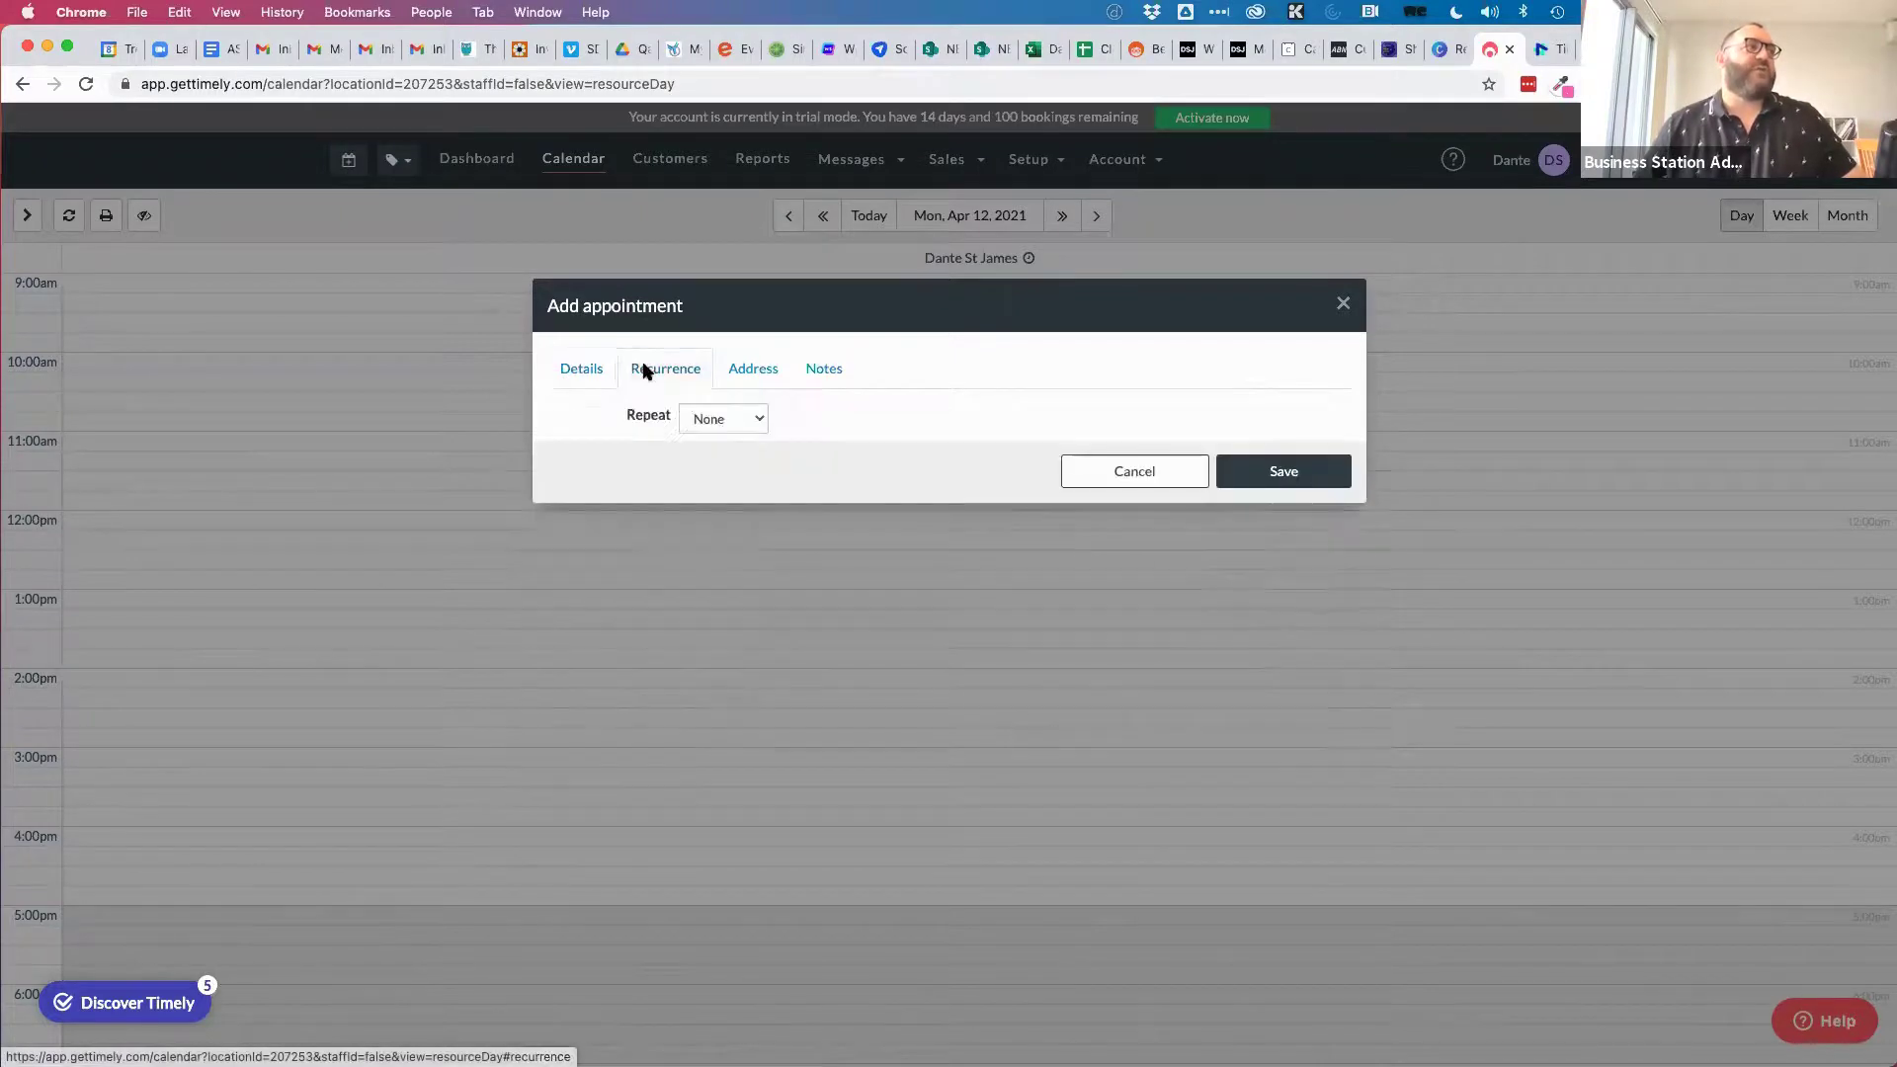
click(756, 417)
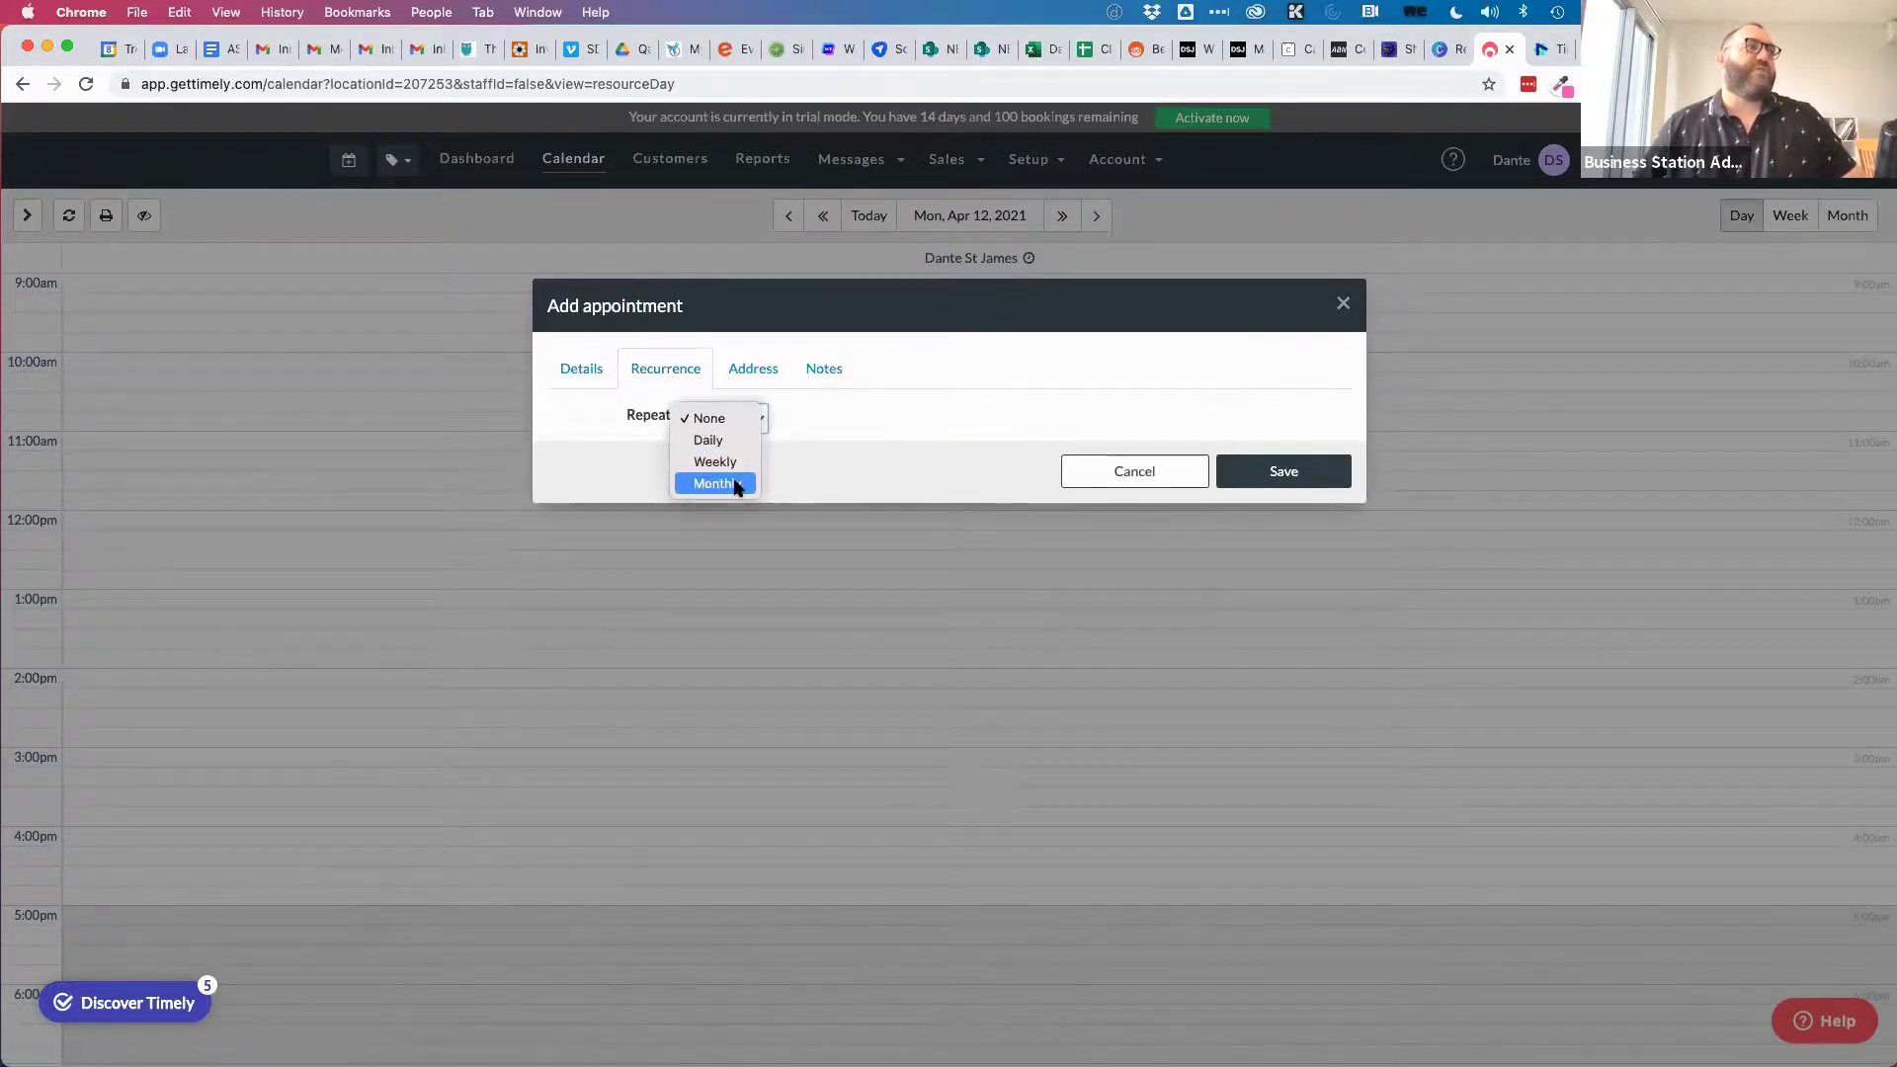
click(736, 486)
Keep the interval at every 1 month and end the series after 6 occurrences.
click(723, 459)
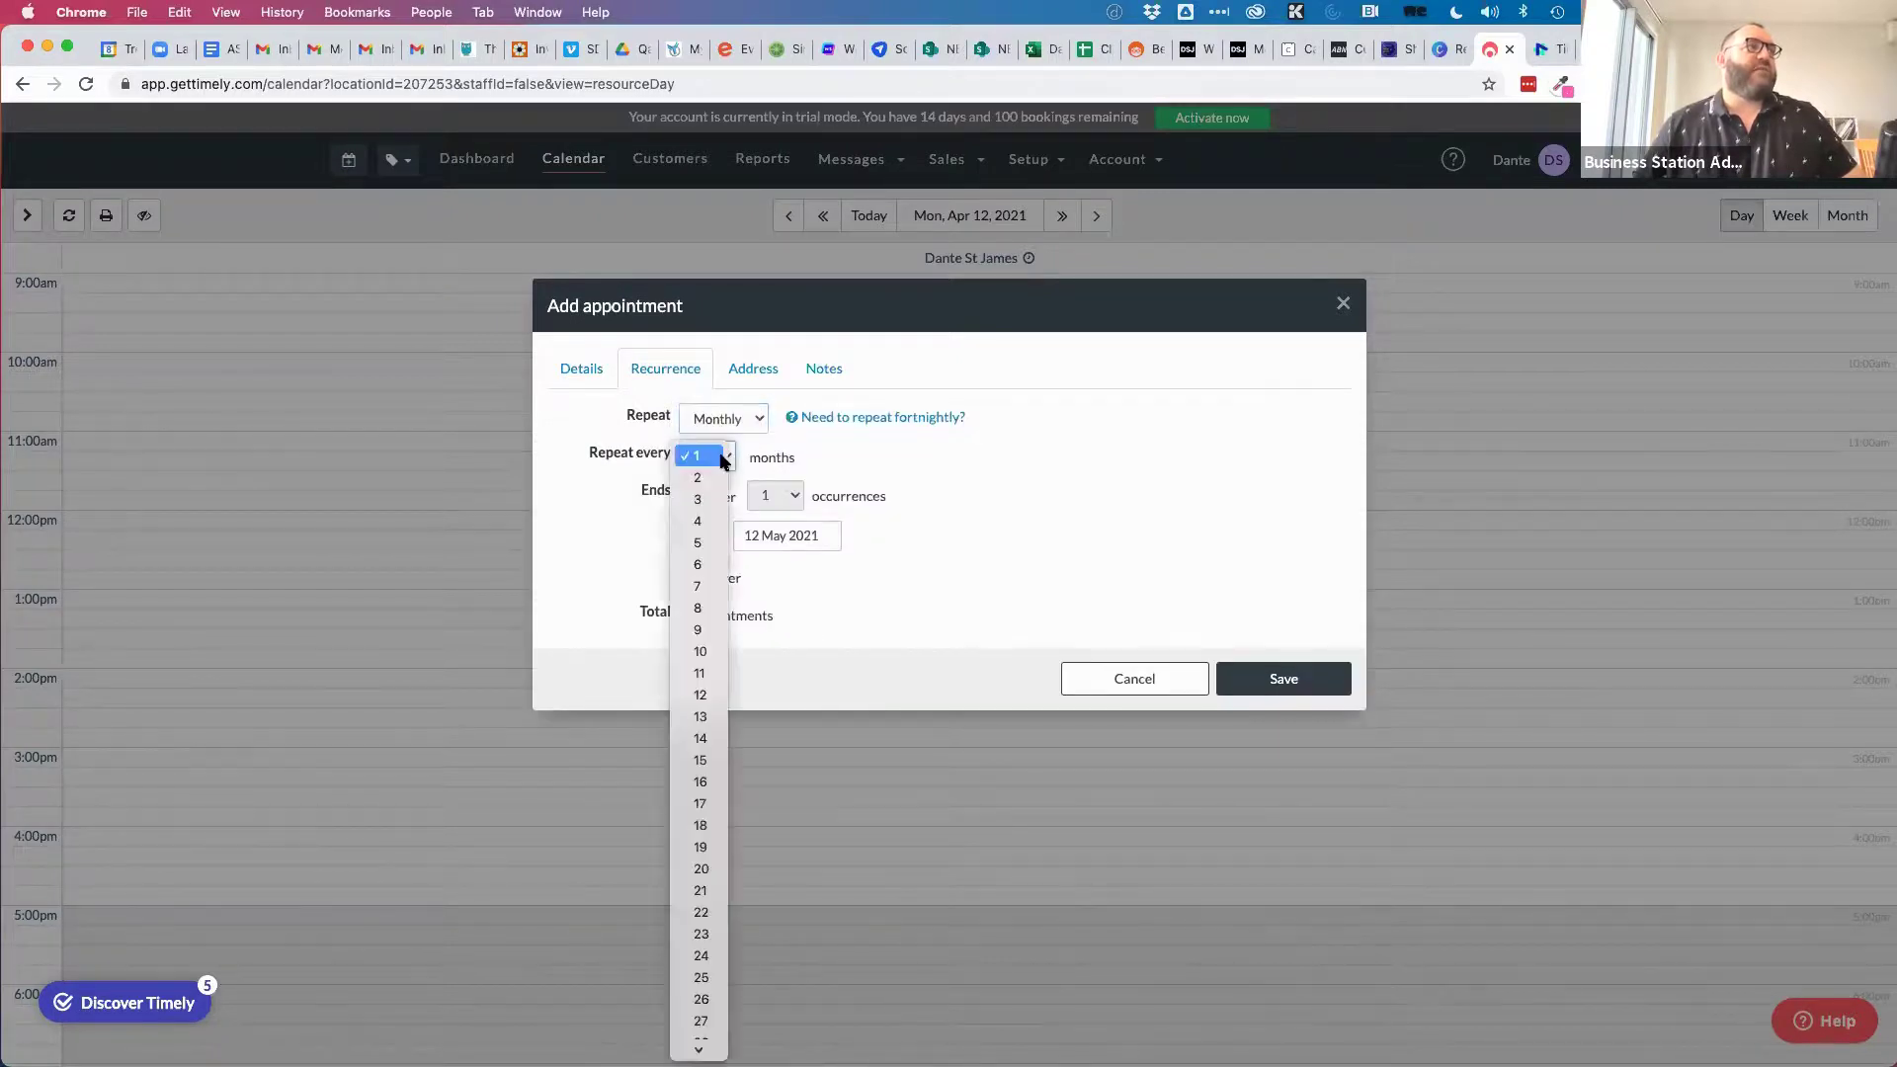
click(723, 456)
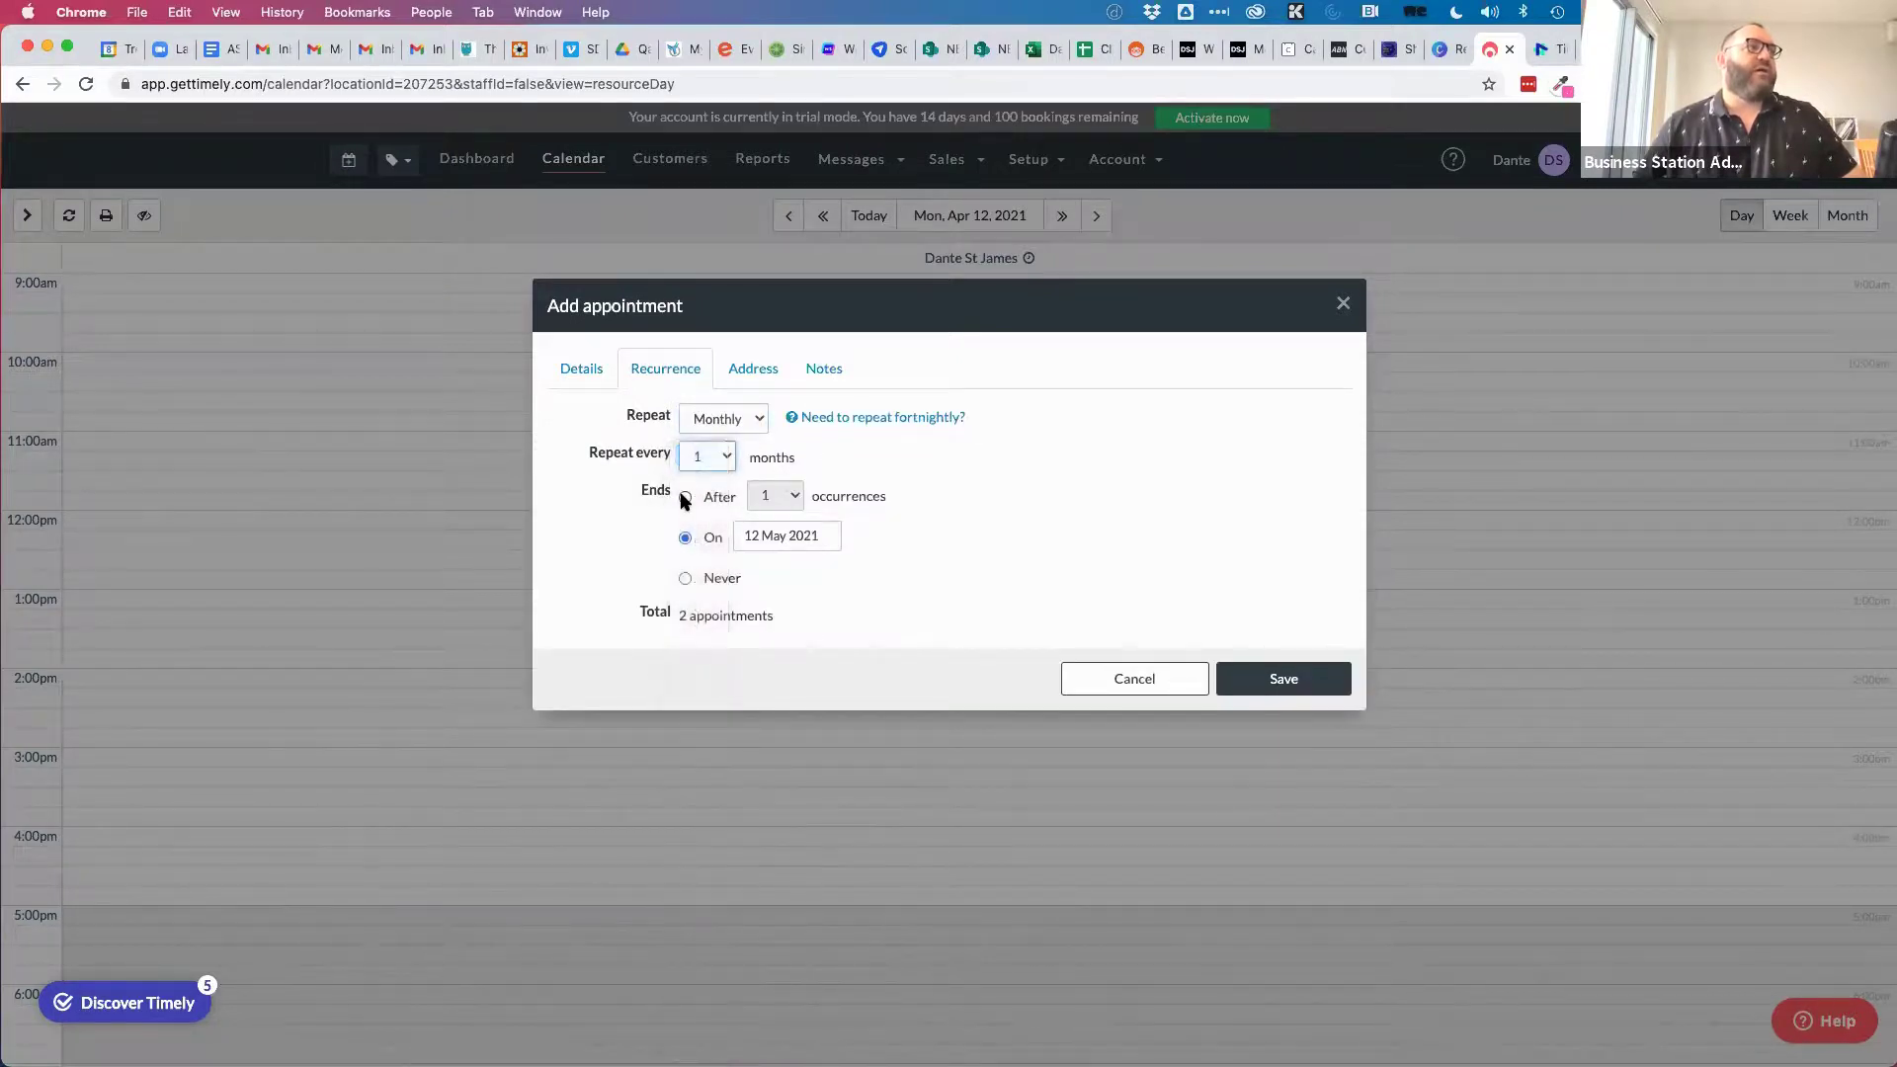
click(704, 499)
click(792, 496)
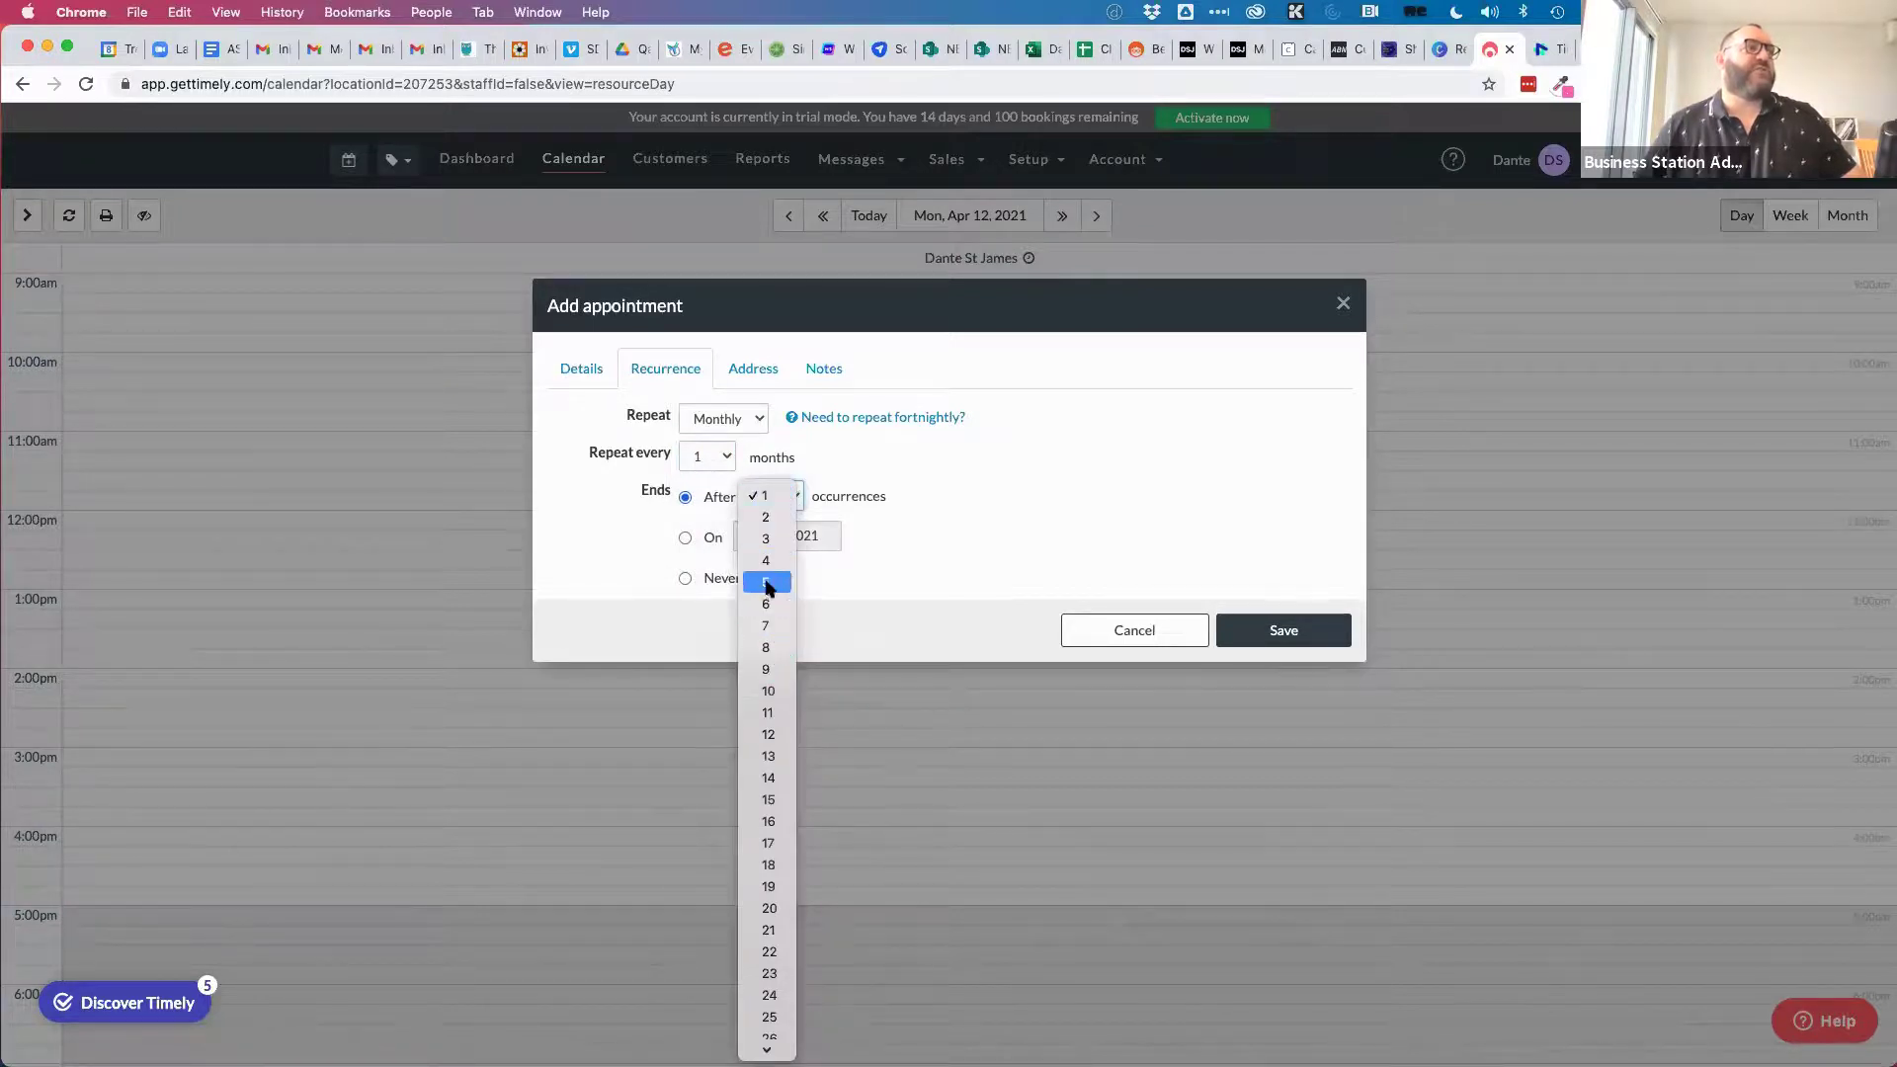
click(983, 514)
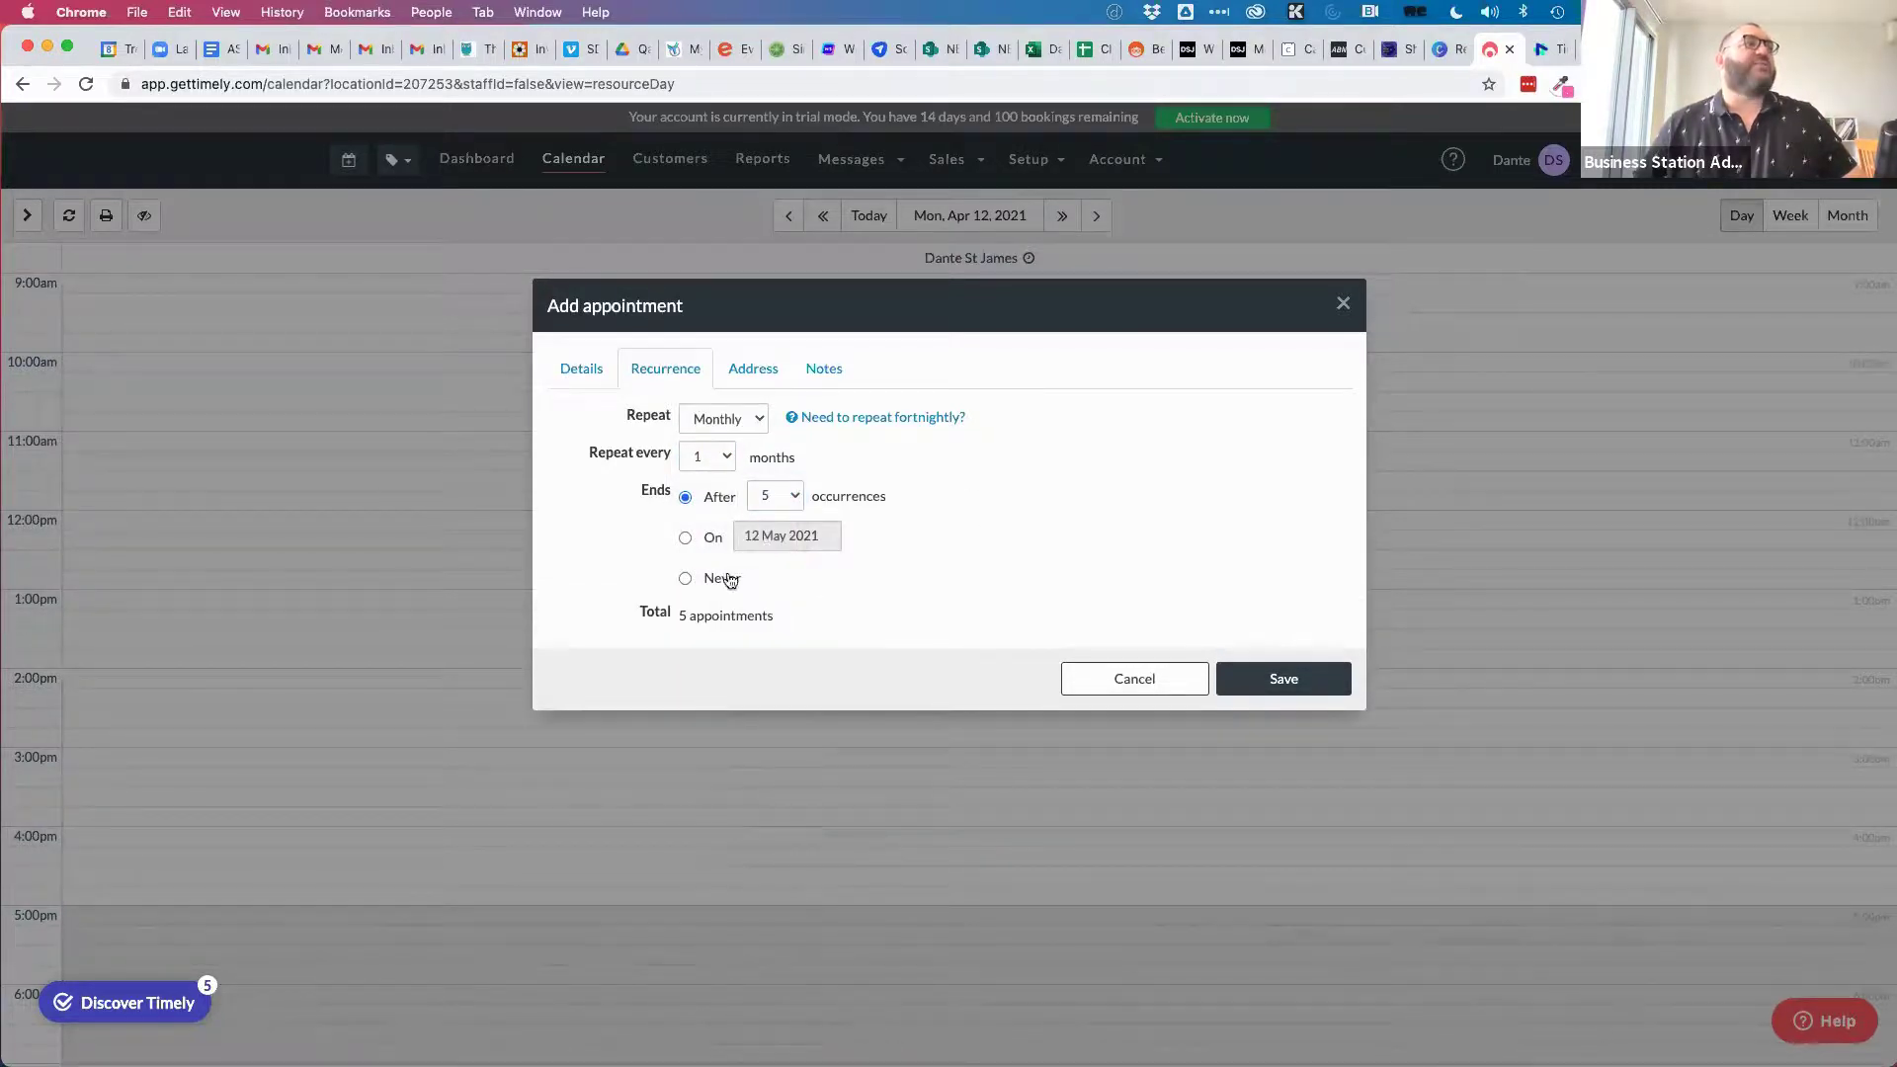
click(775, 496)
click(775, 518)
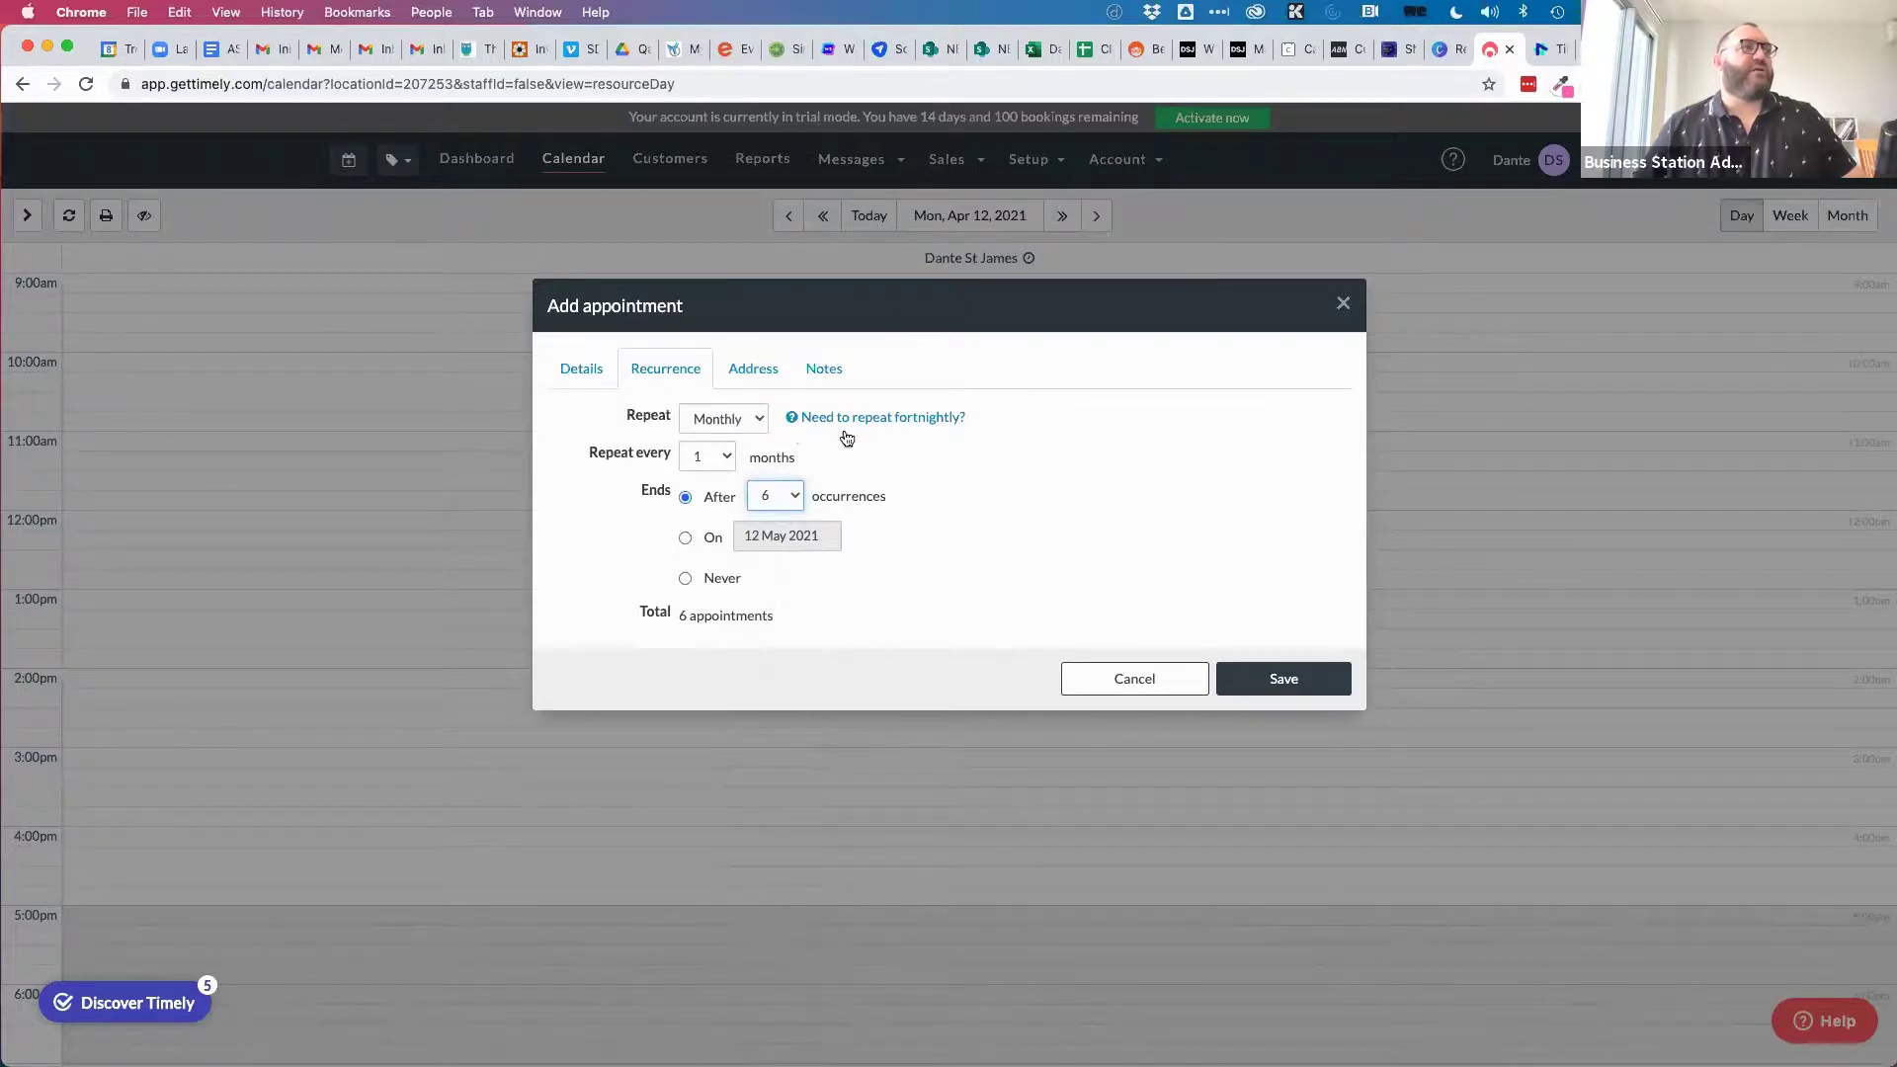
click(750, 373)
Look over the Address and Notes sections, then cancel the appointment and confirm leaving.
scroll(678, 593, down, 1)
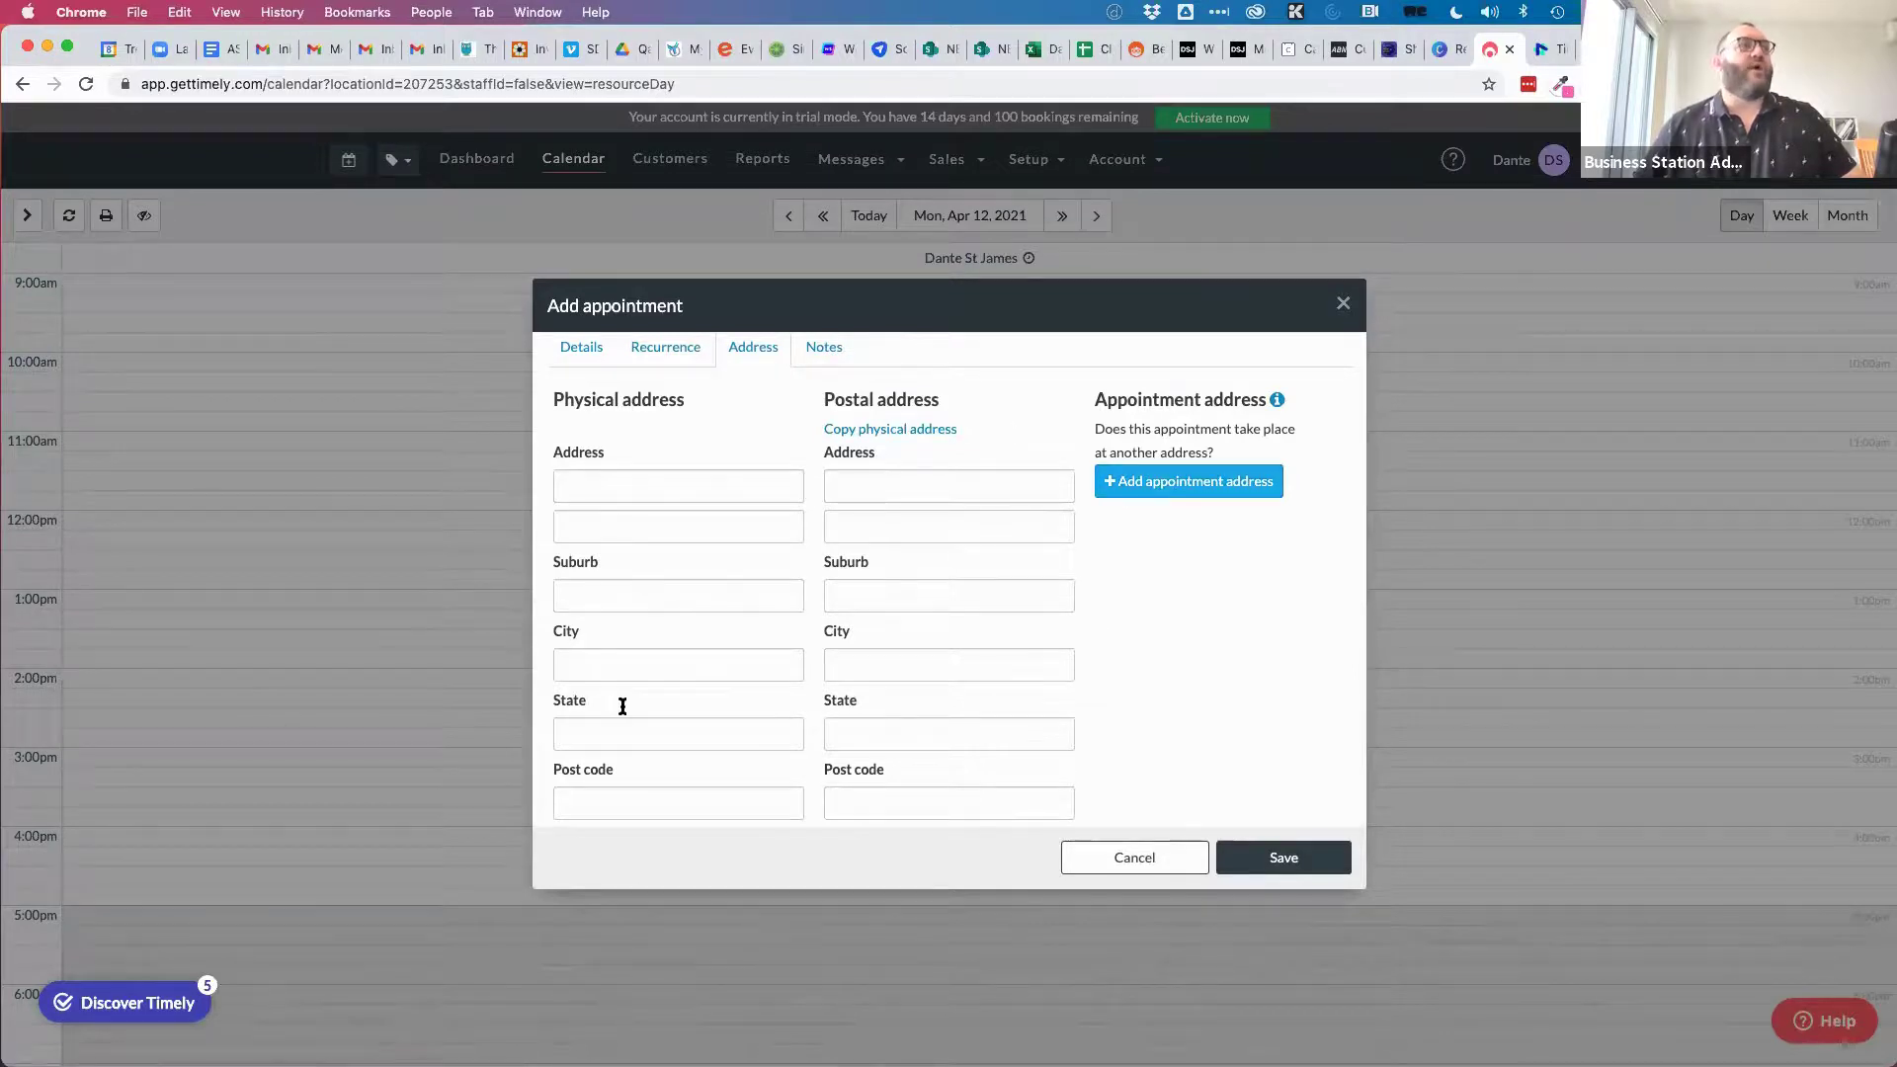
click(817, 352)
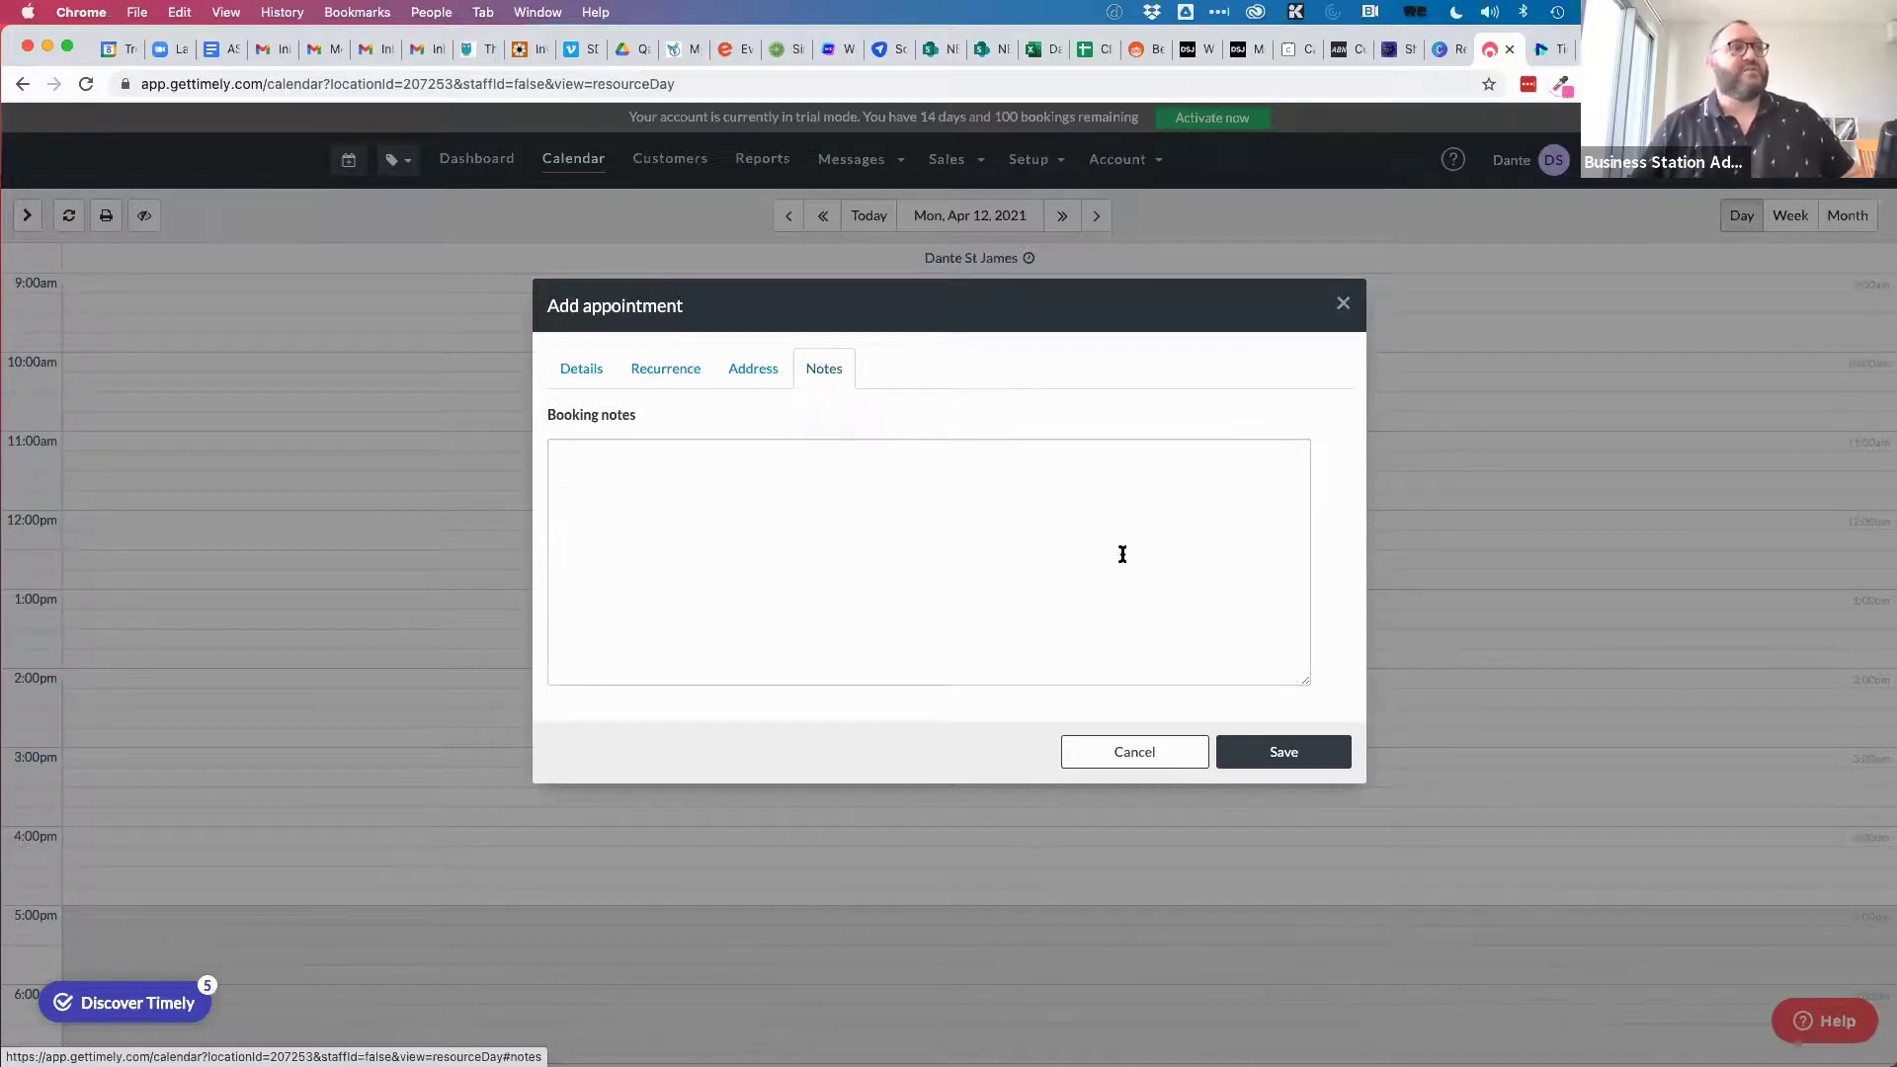
click(1131, 752)
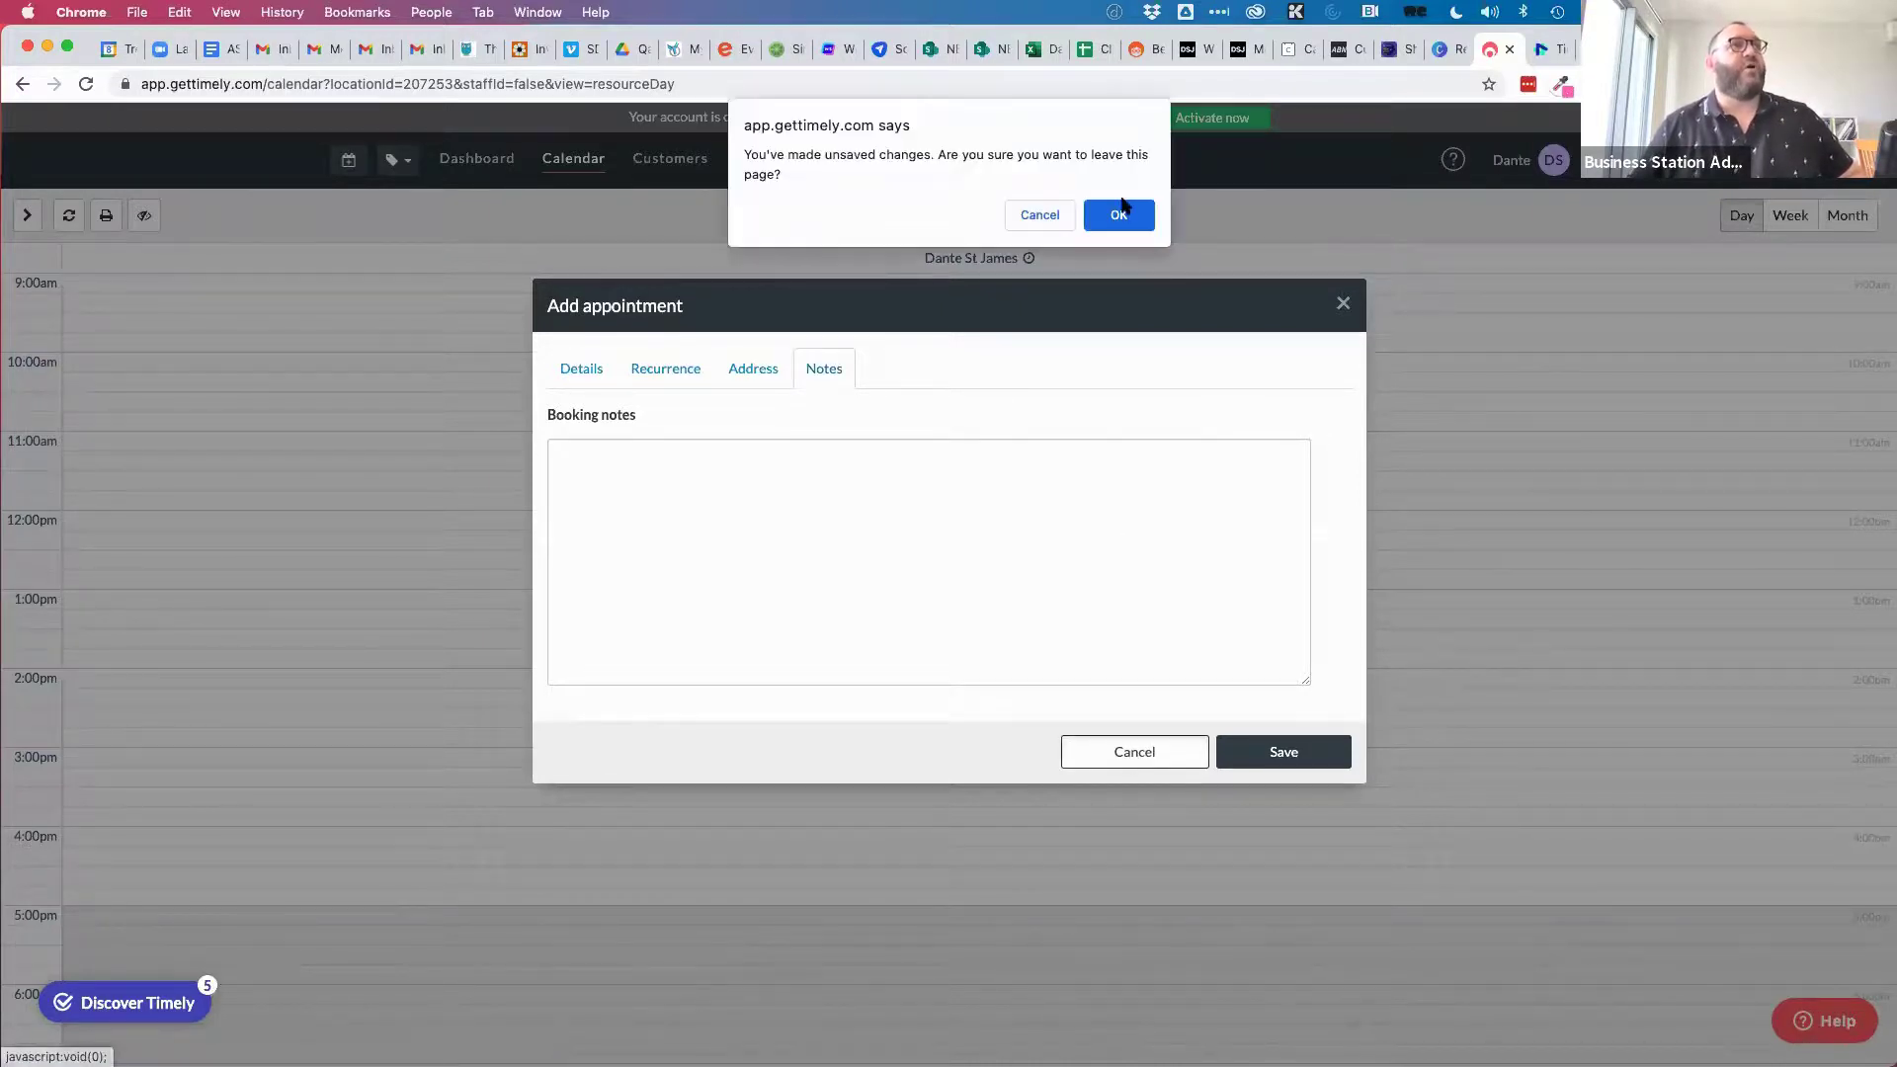
click(1116, 214)
Discard the draft appointment, go to the empty Customers list, and close the Easter Support hours notice.
click(679, 162)
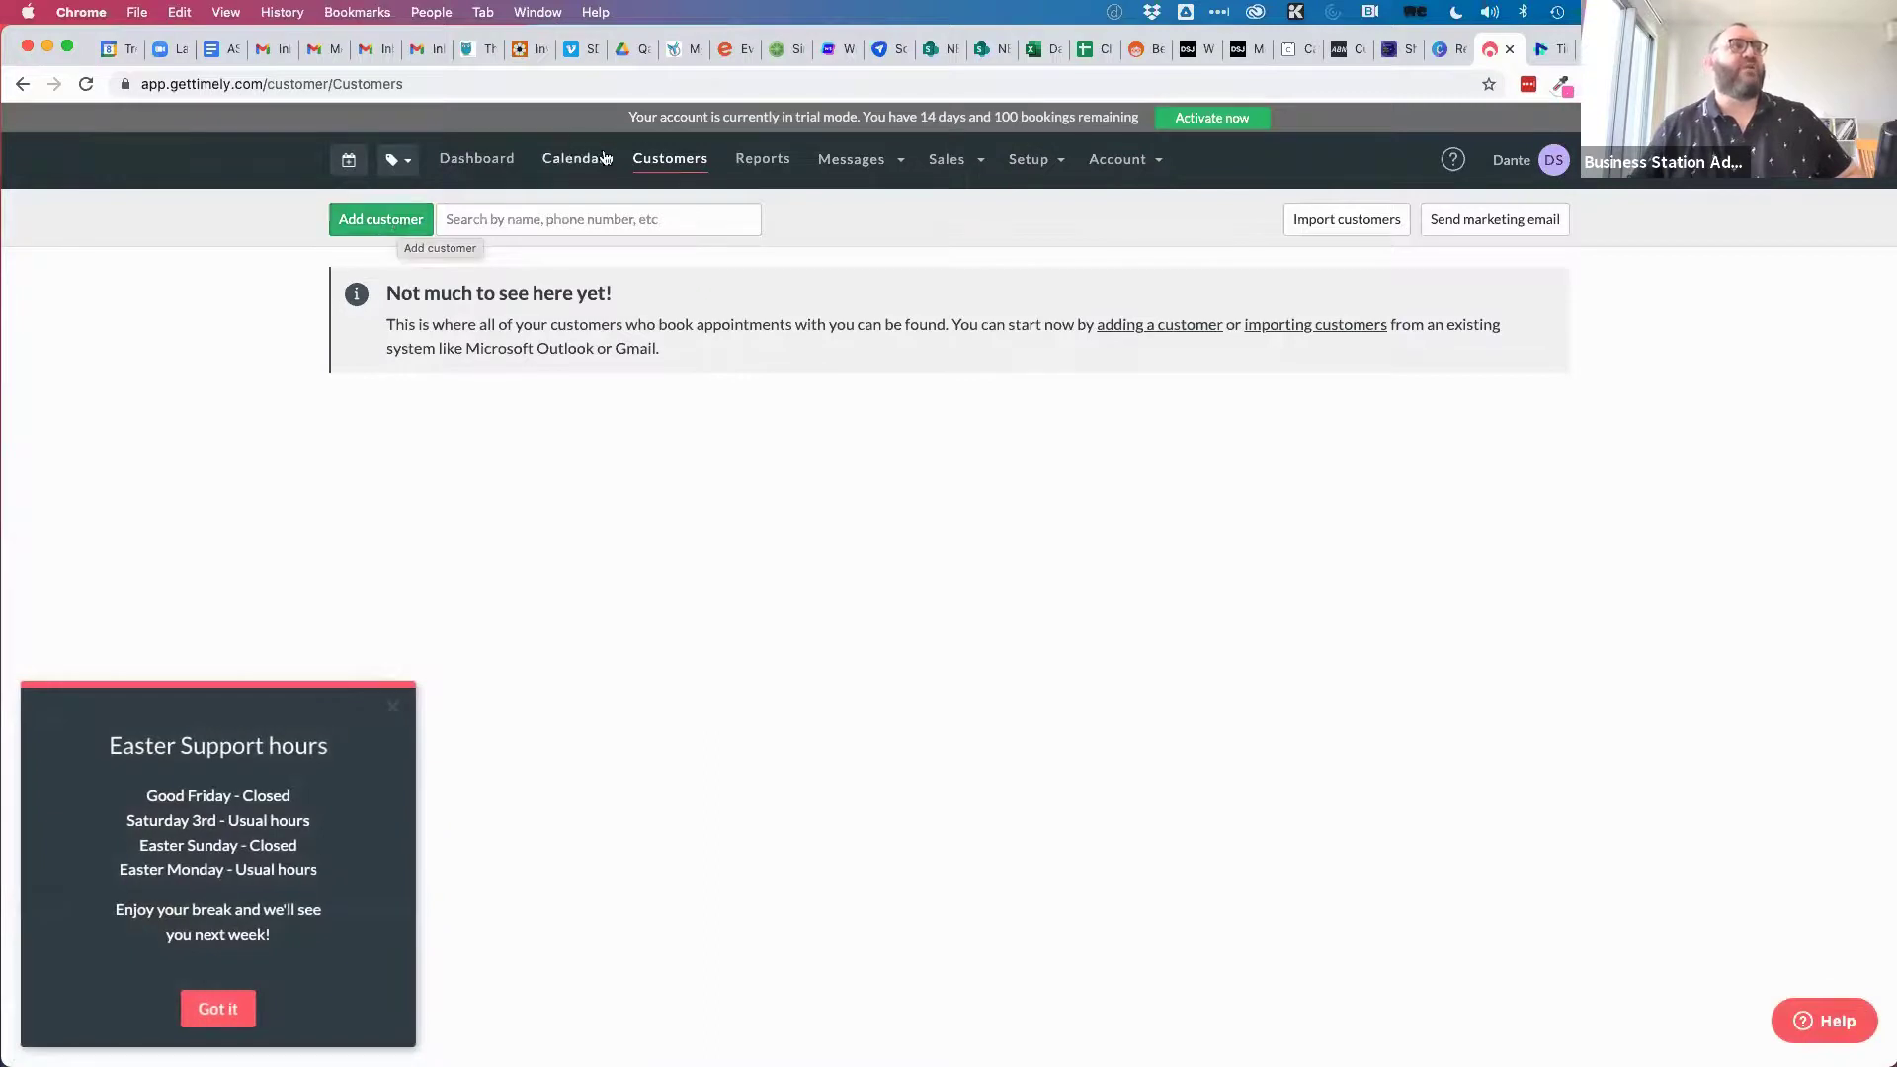
click(391, 706)
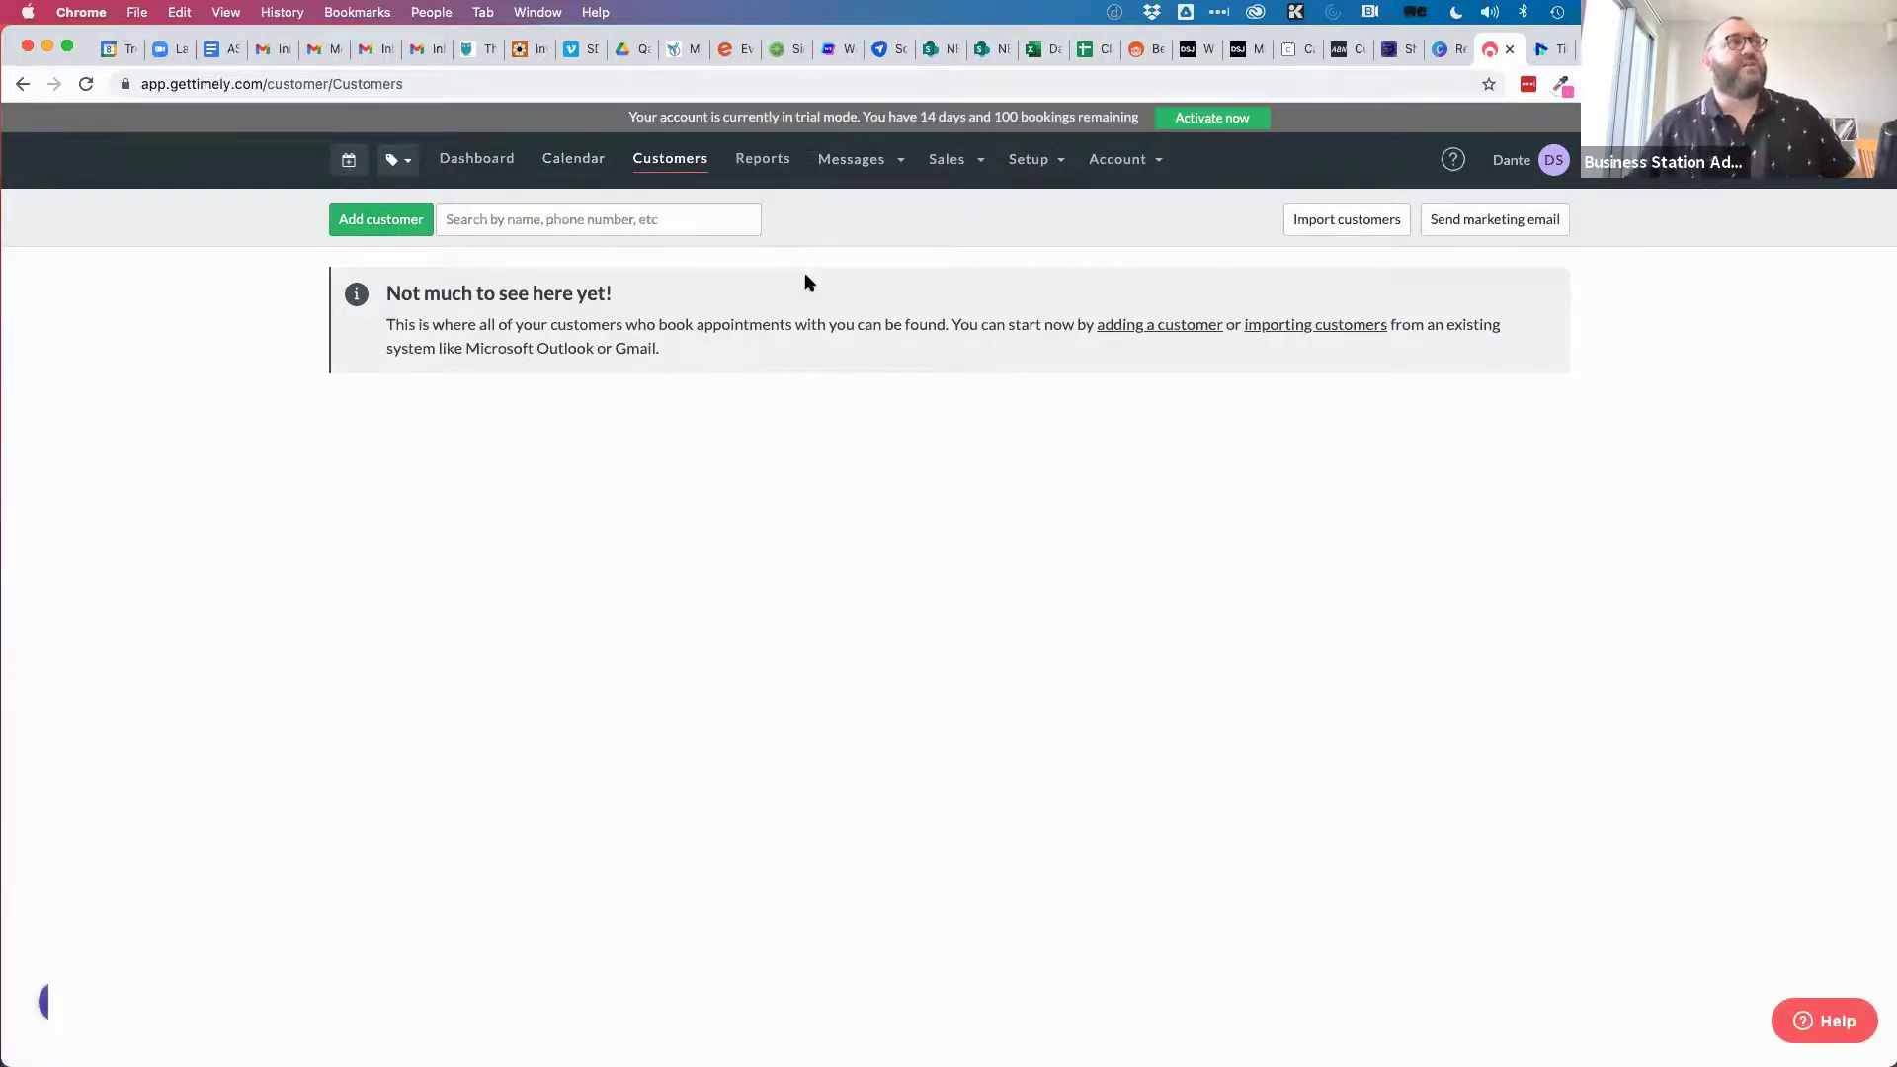
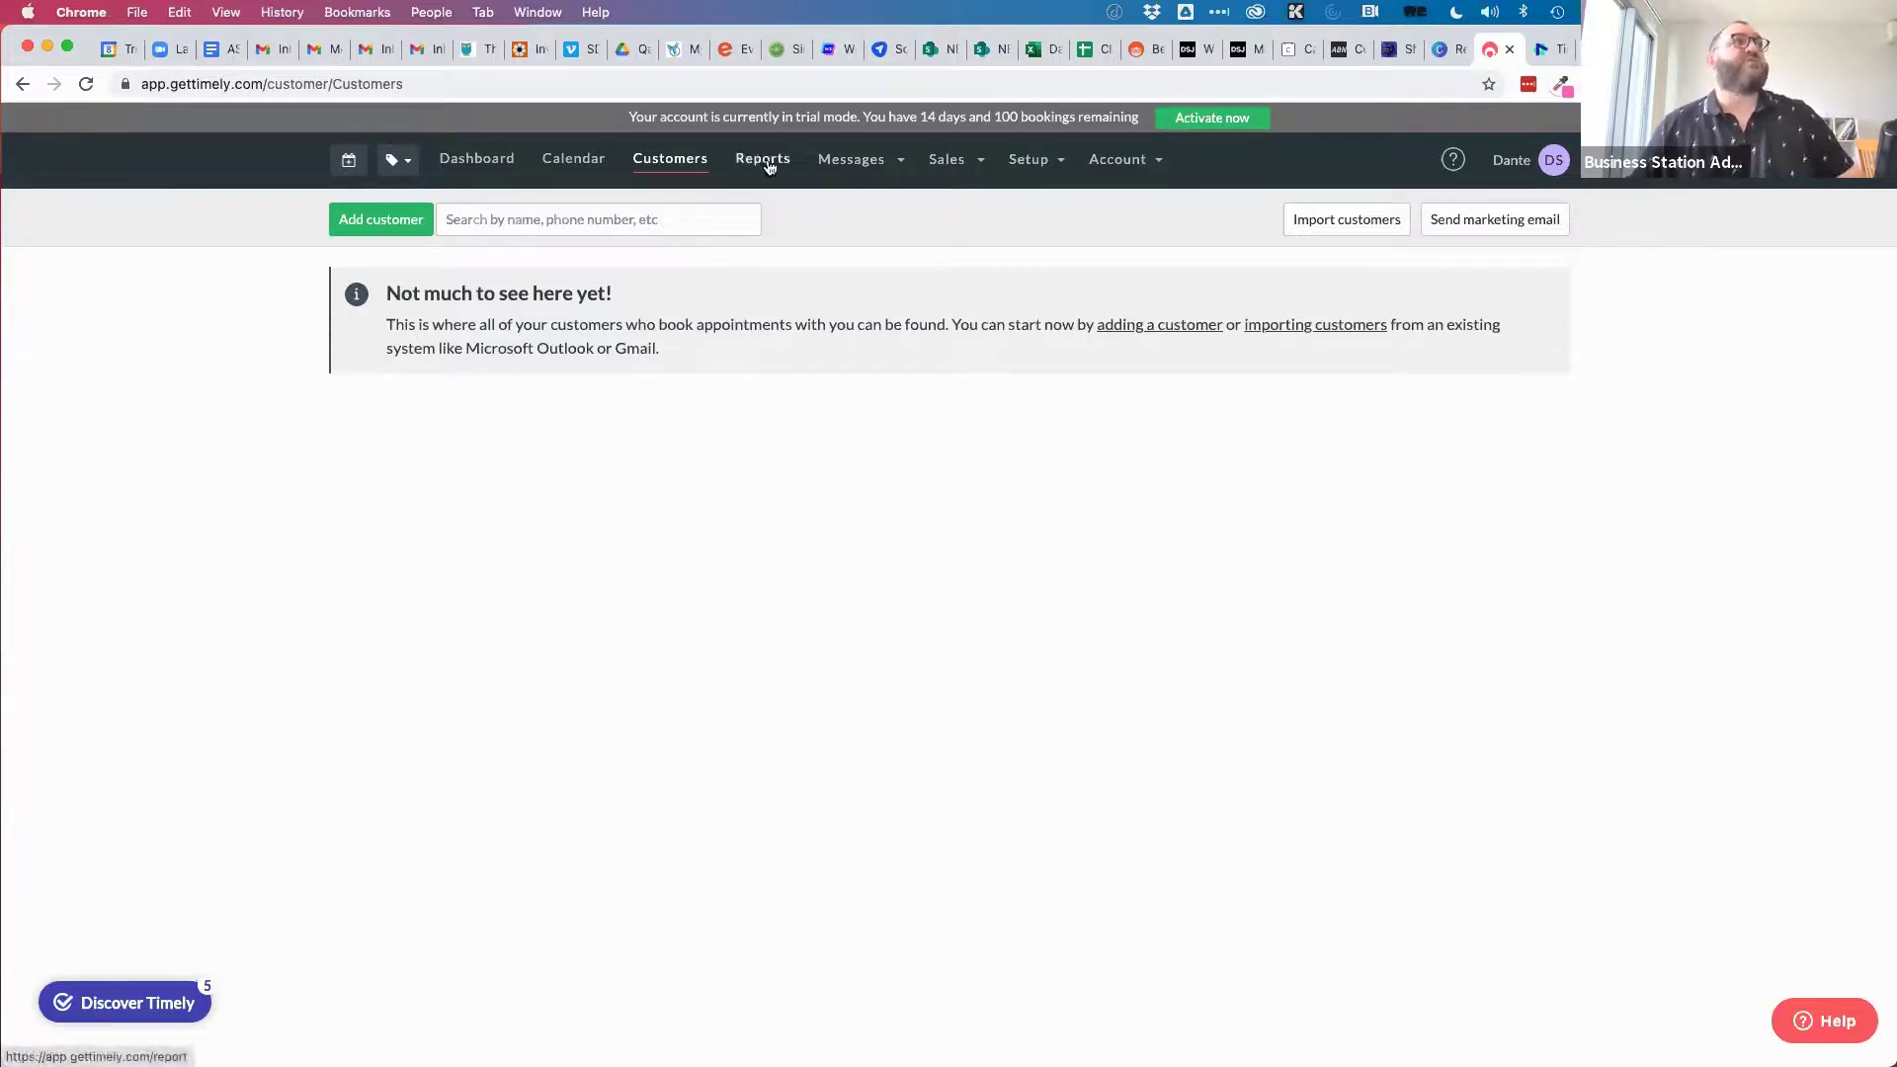
Look through Timely's Messages and Sales menus, leaving the Setup options list open.
click(848, 168)
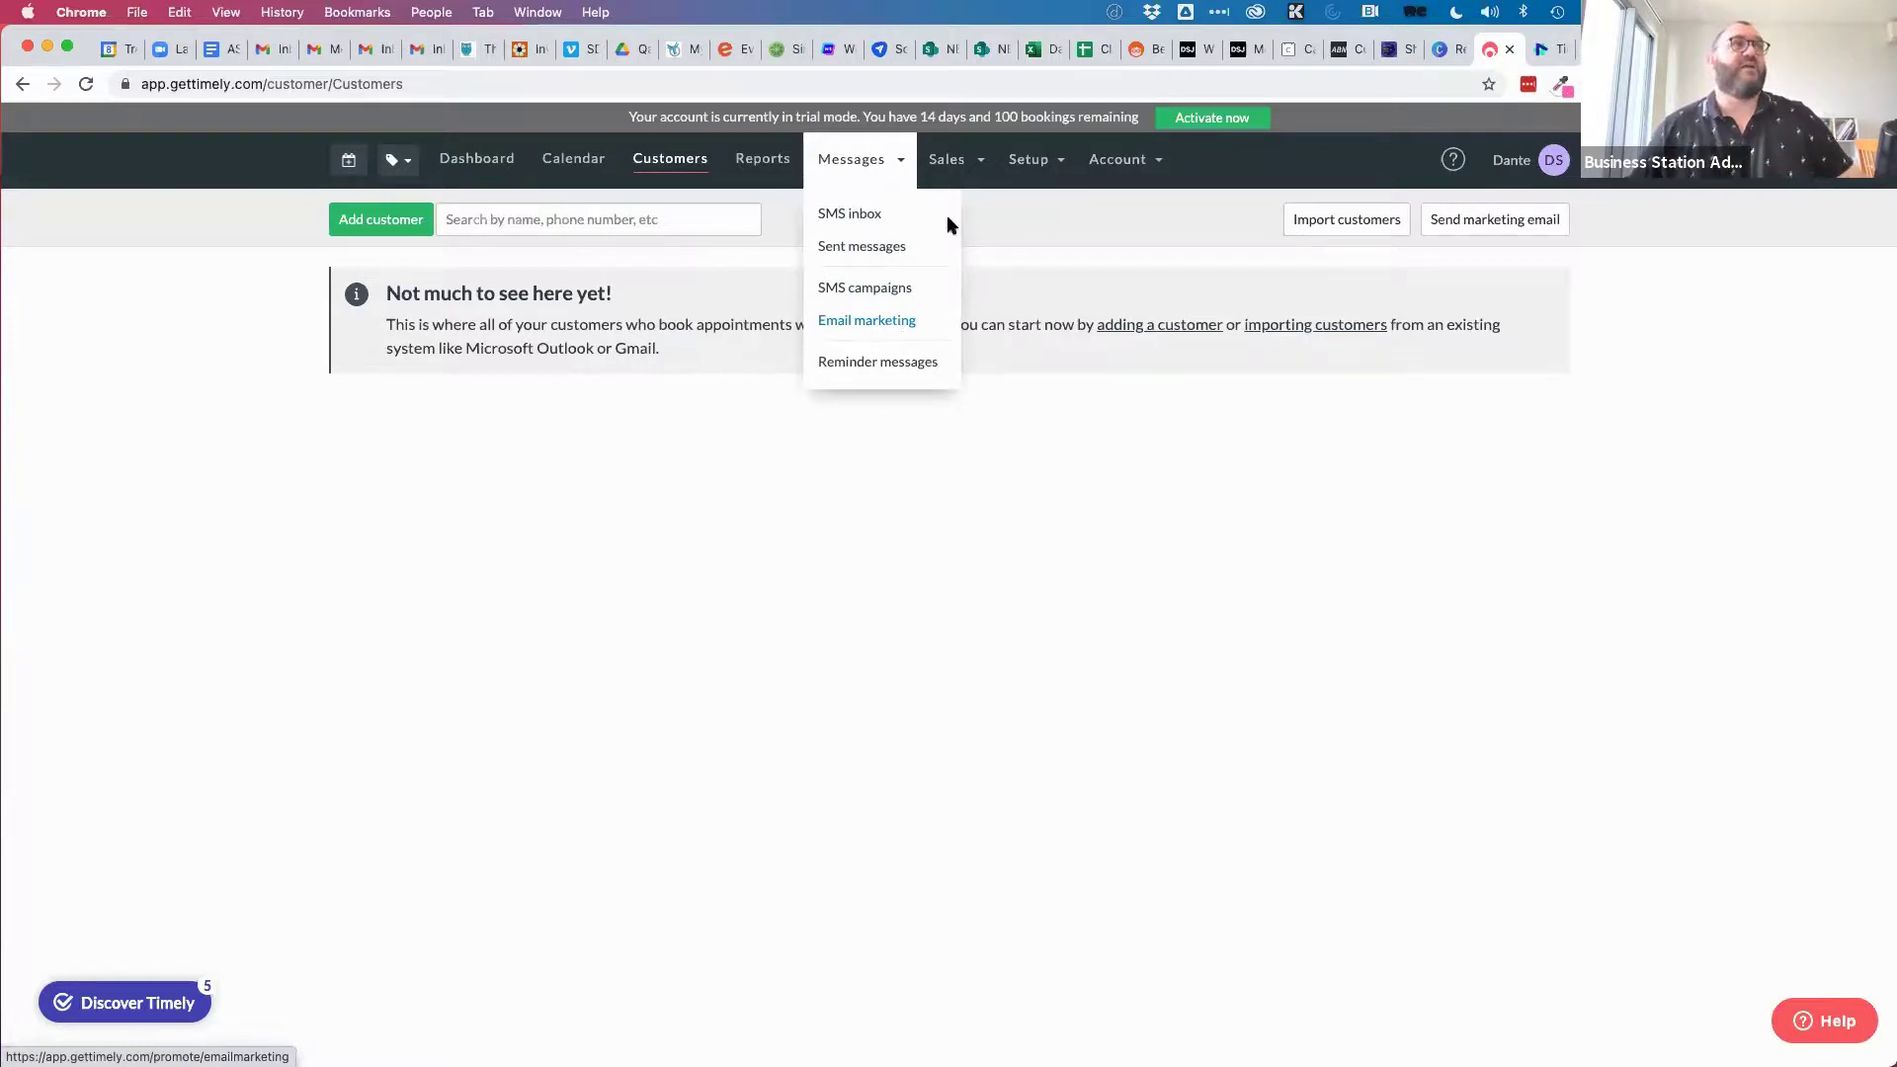
mouse_move(961, 166)
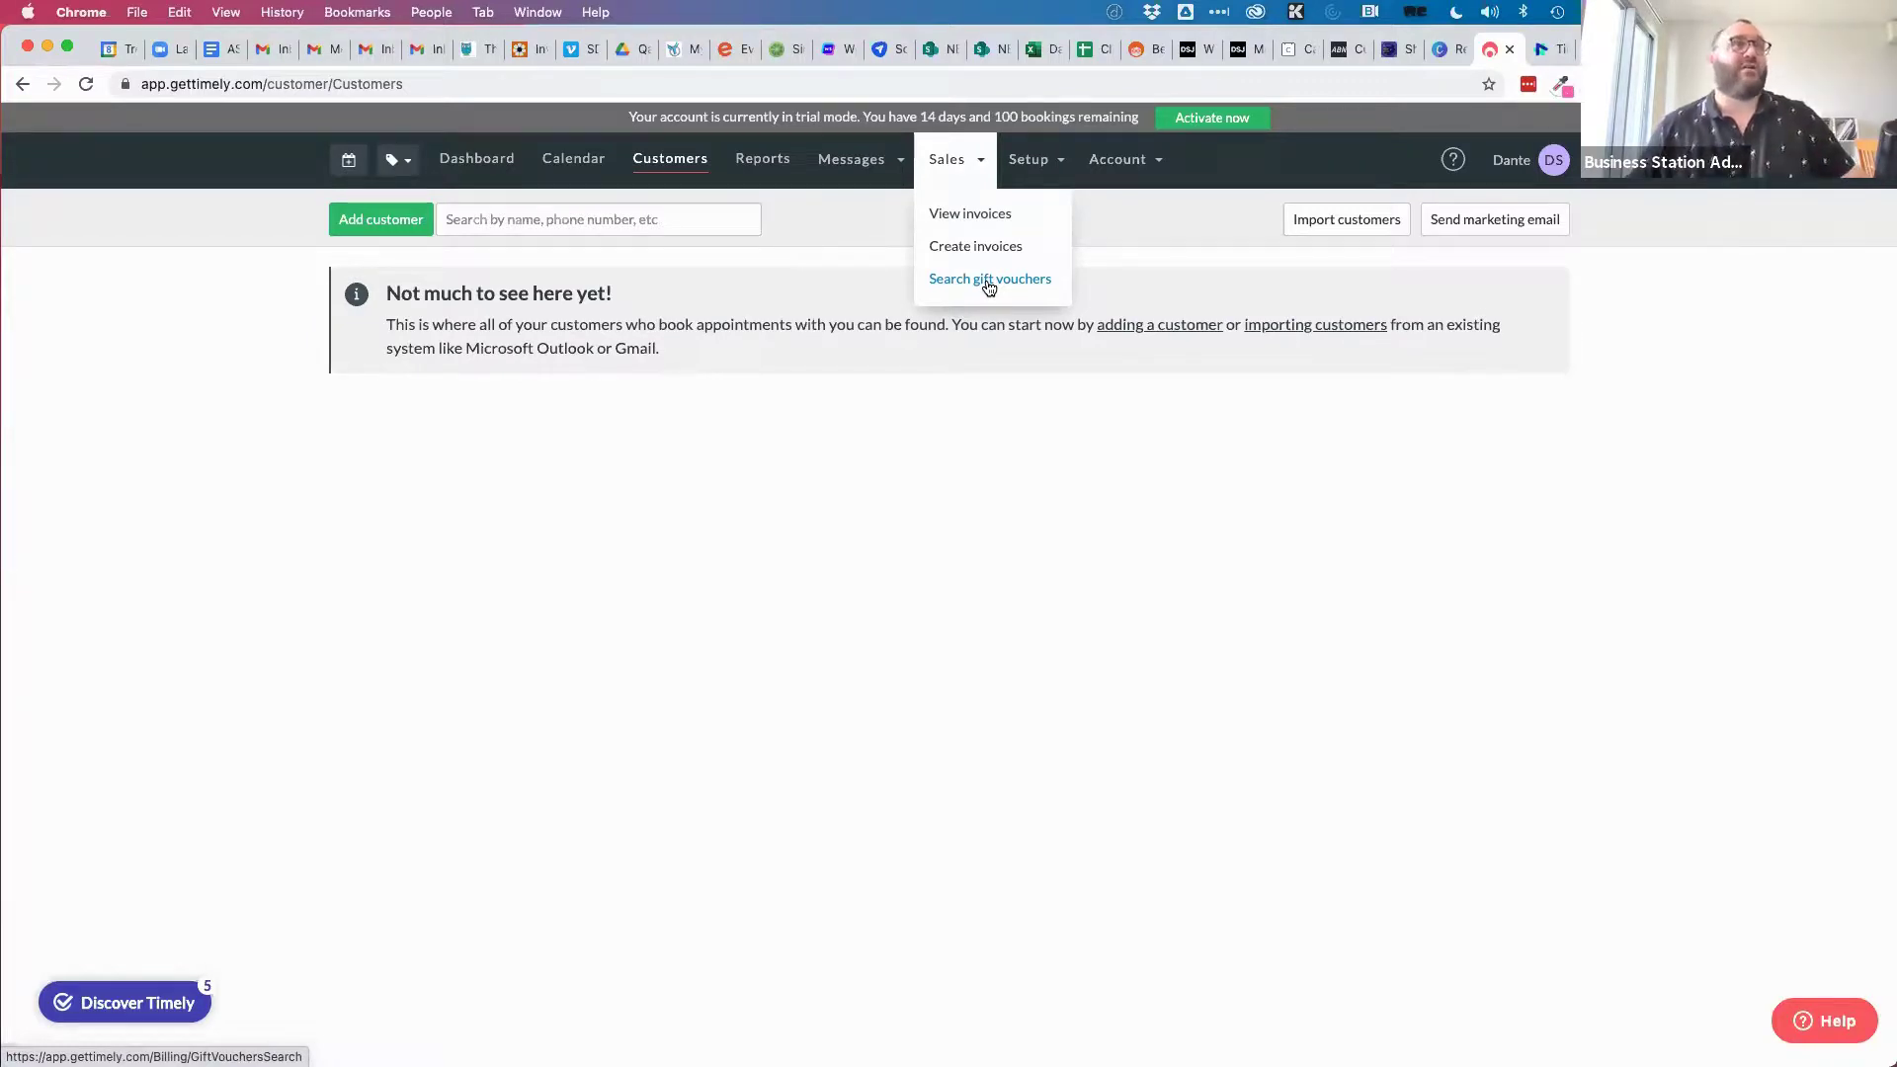
mouse_move(1036, 175)
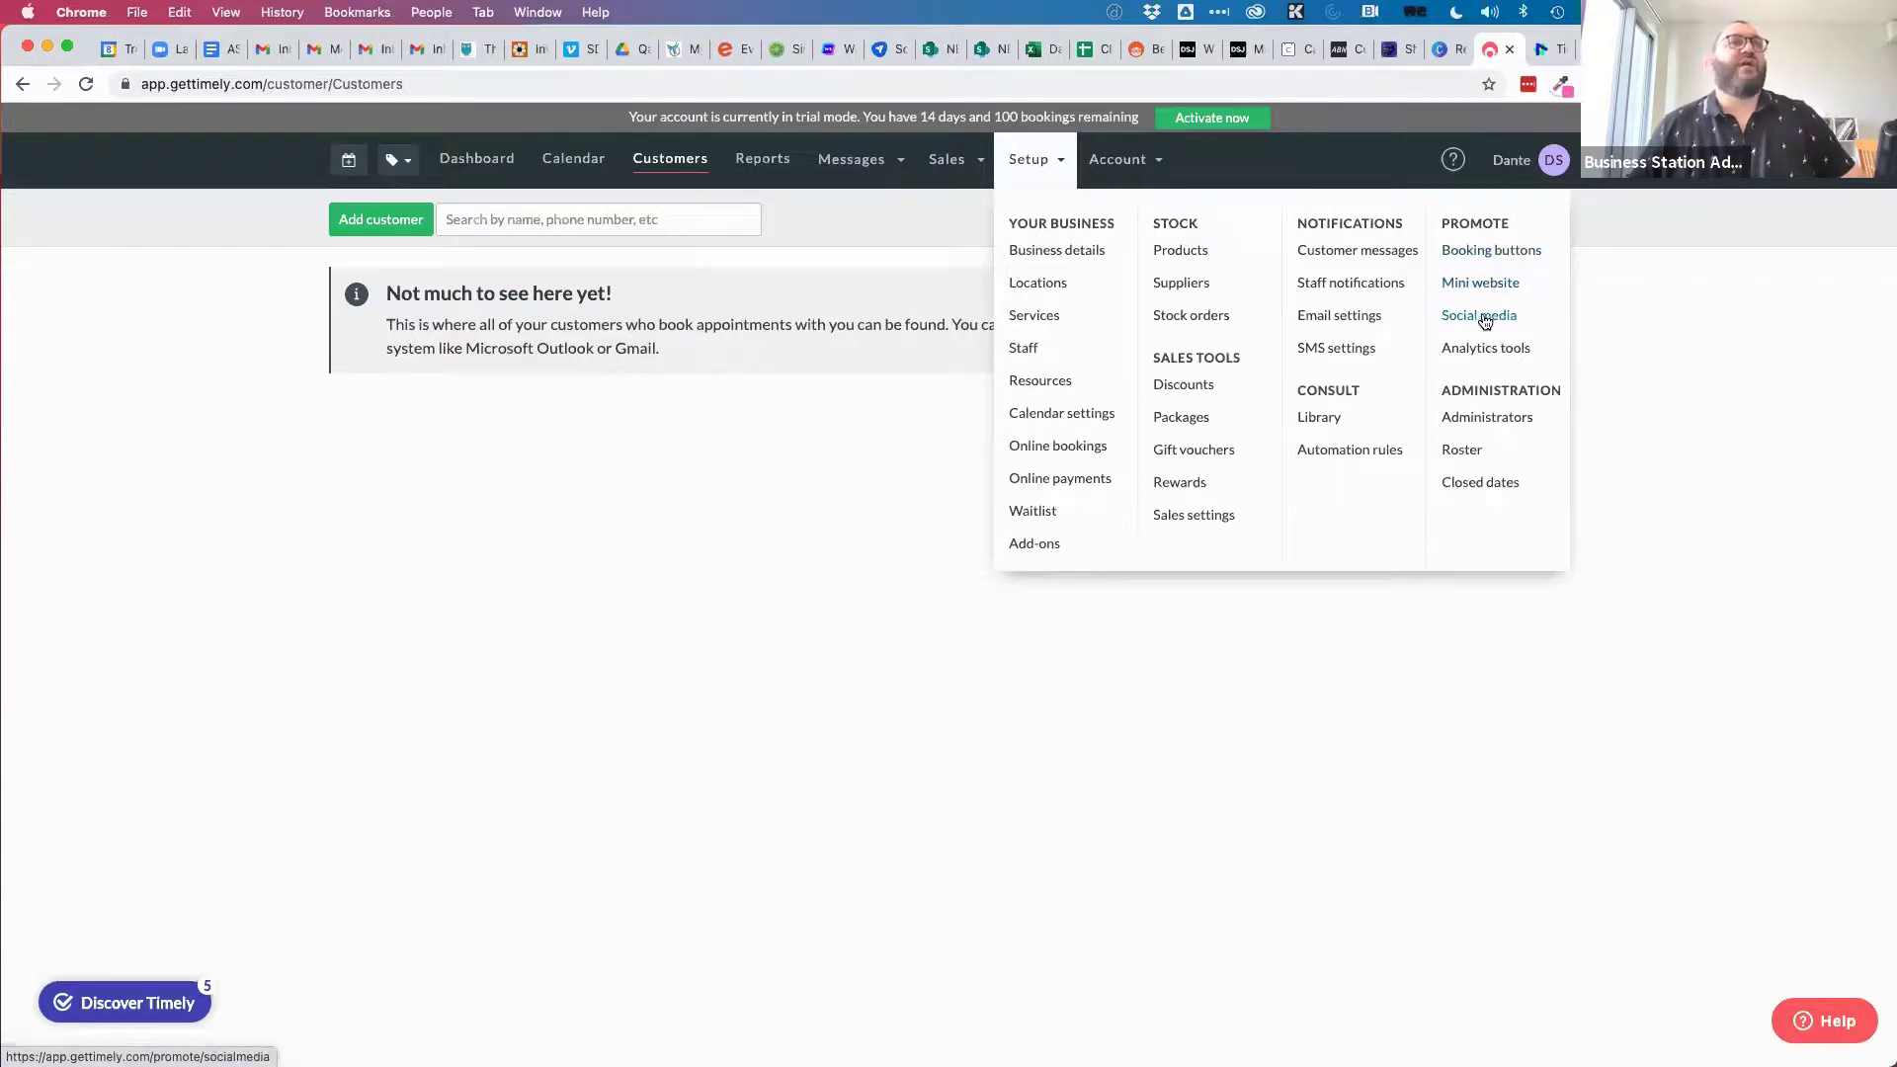
In Booking buttons, switch to the Booking widget builder and set the width to 800.
click(1491, 253)
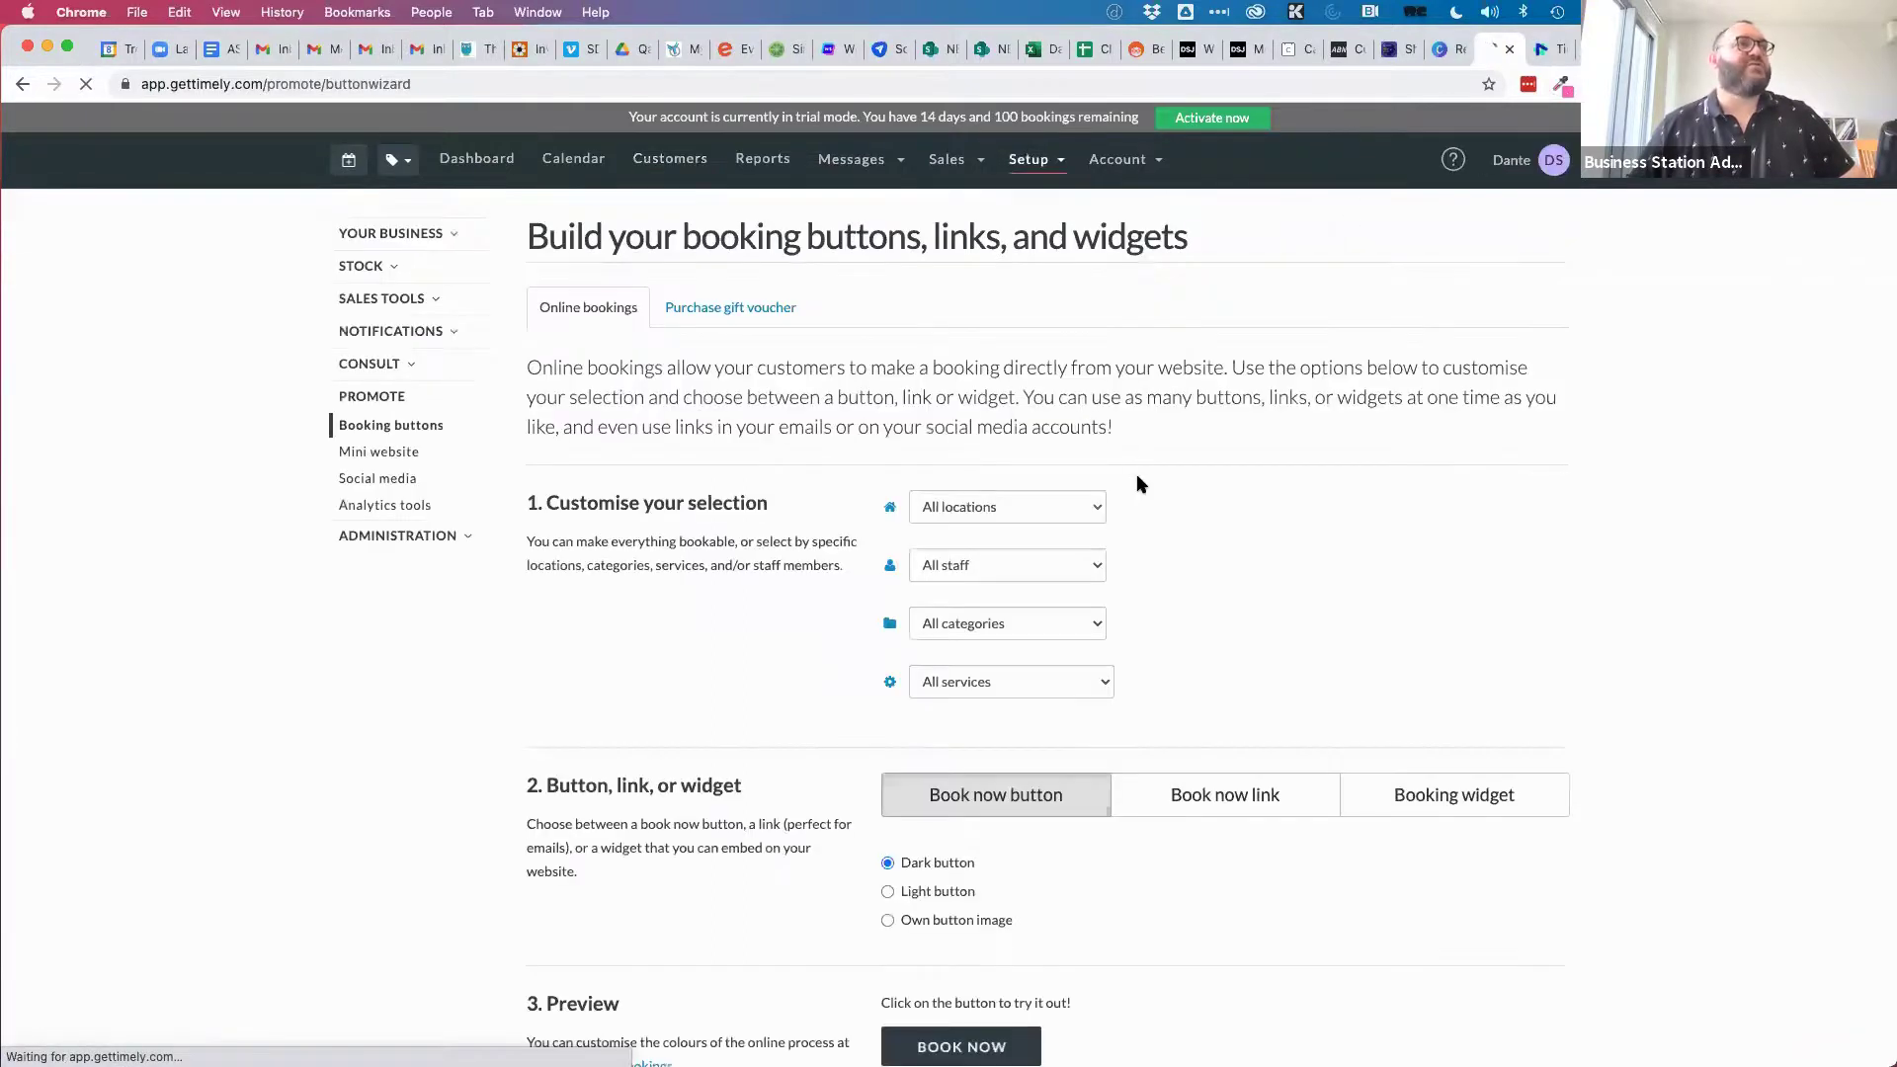
scroll(686, 638, down, 5)
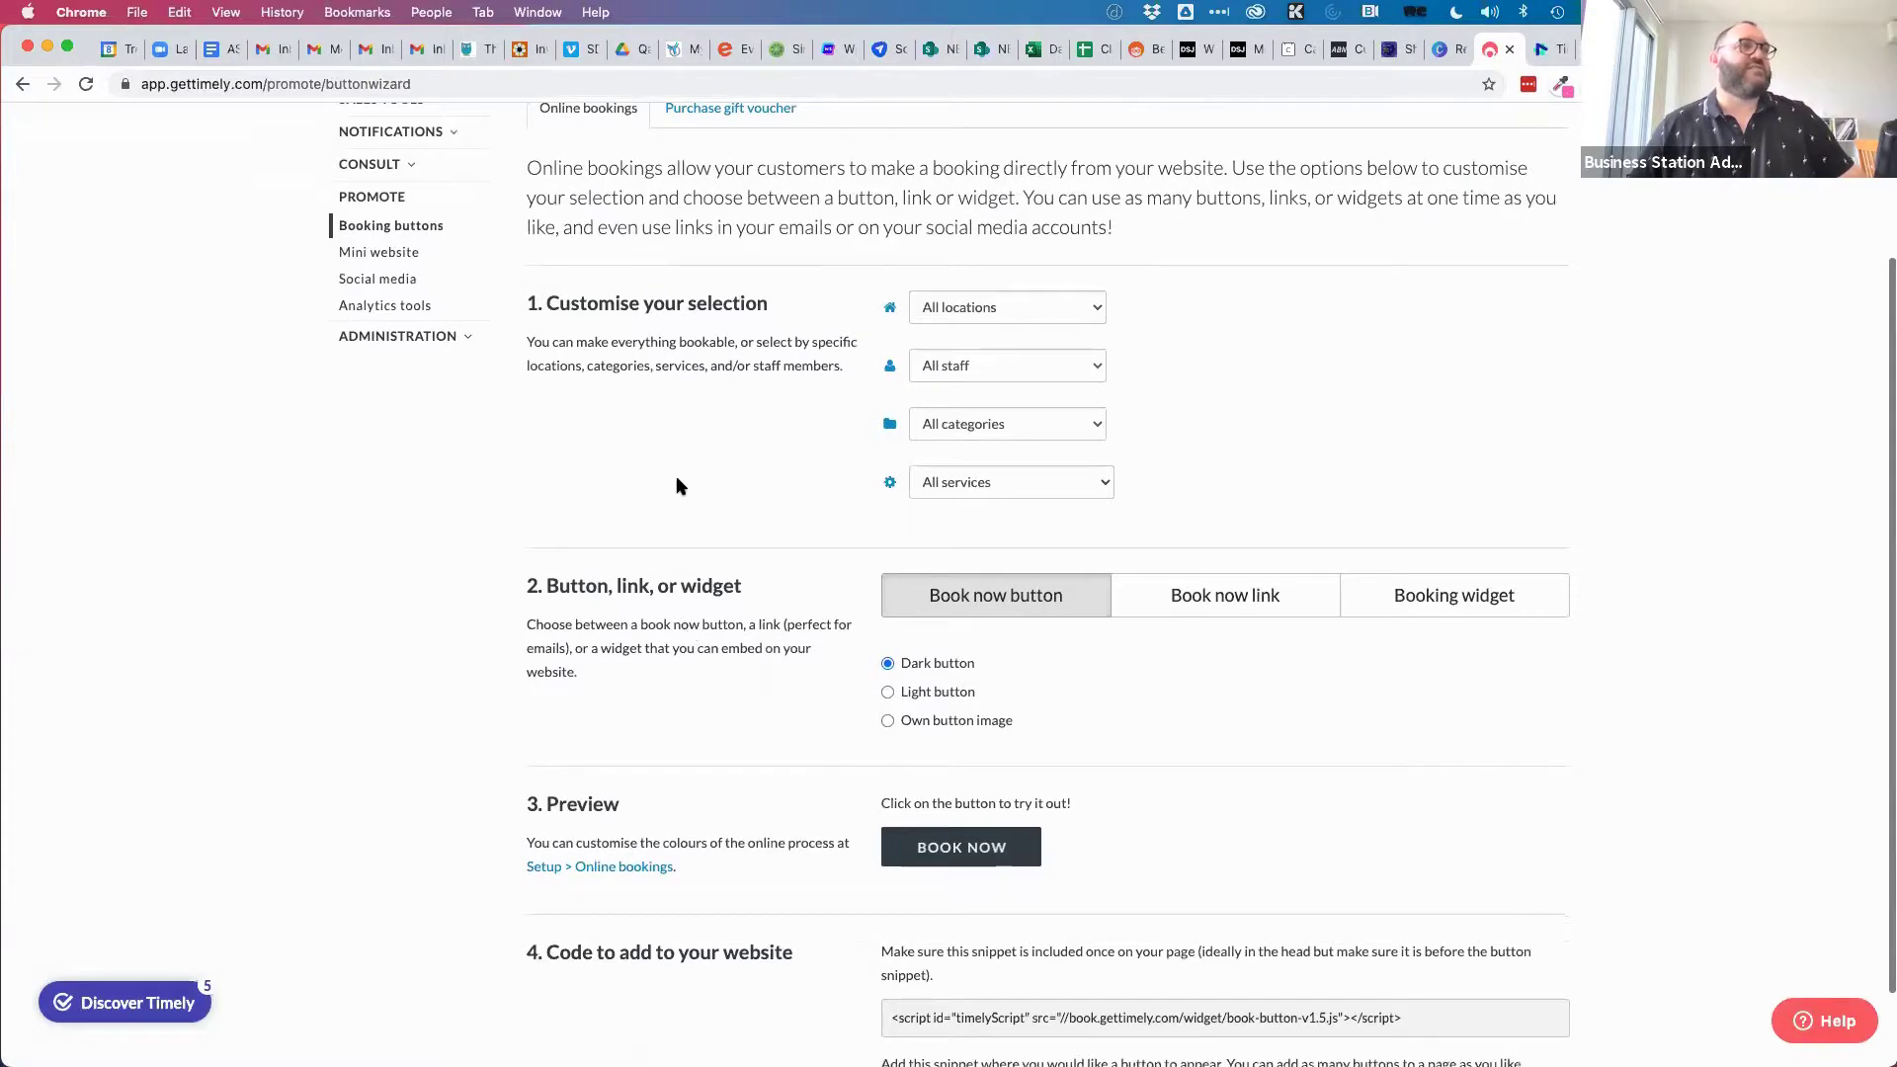
click(1403, 499)
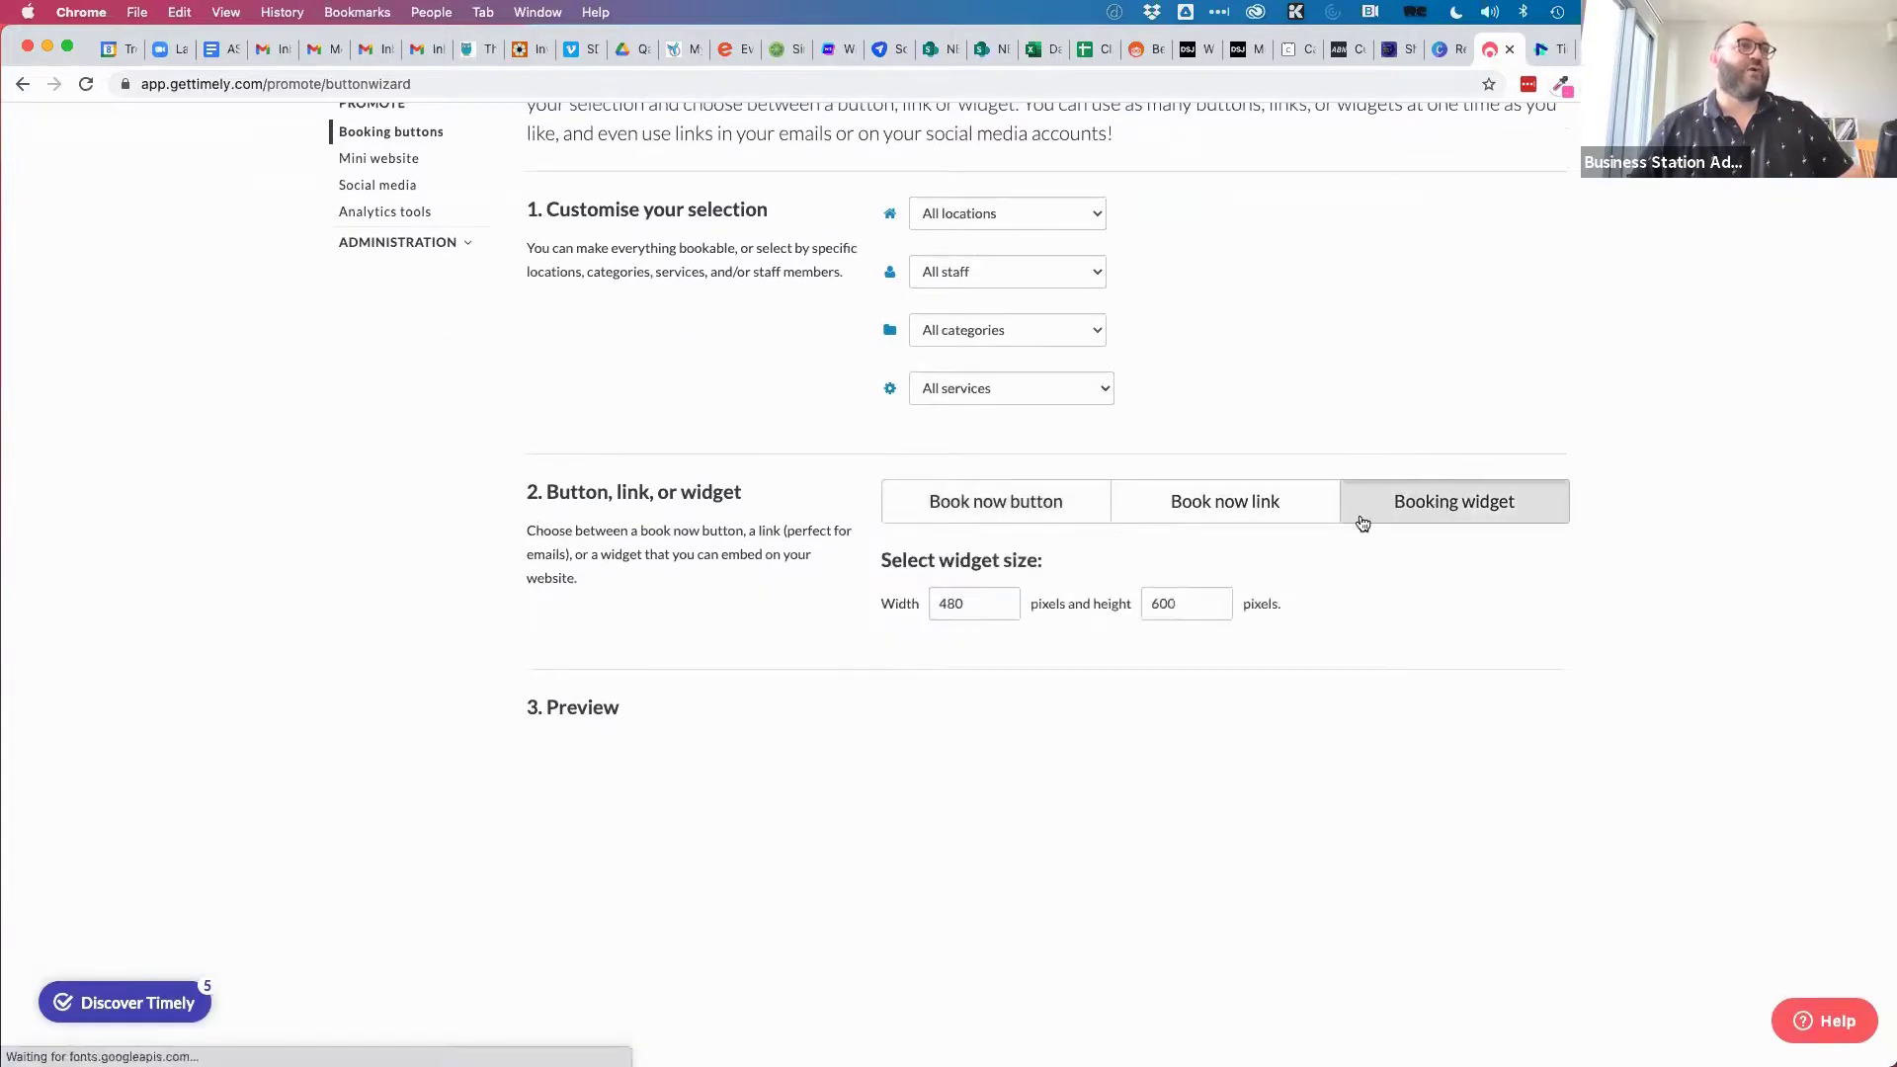
click(911, 600)
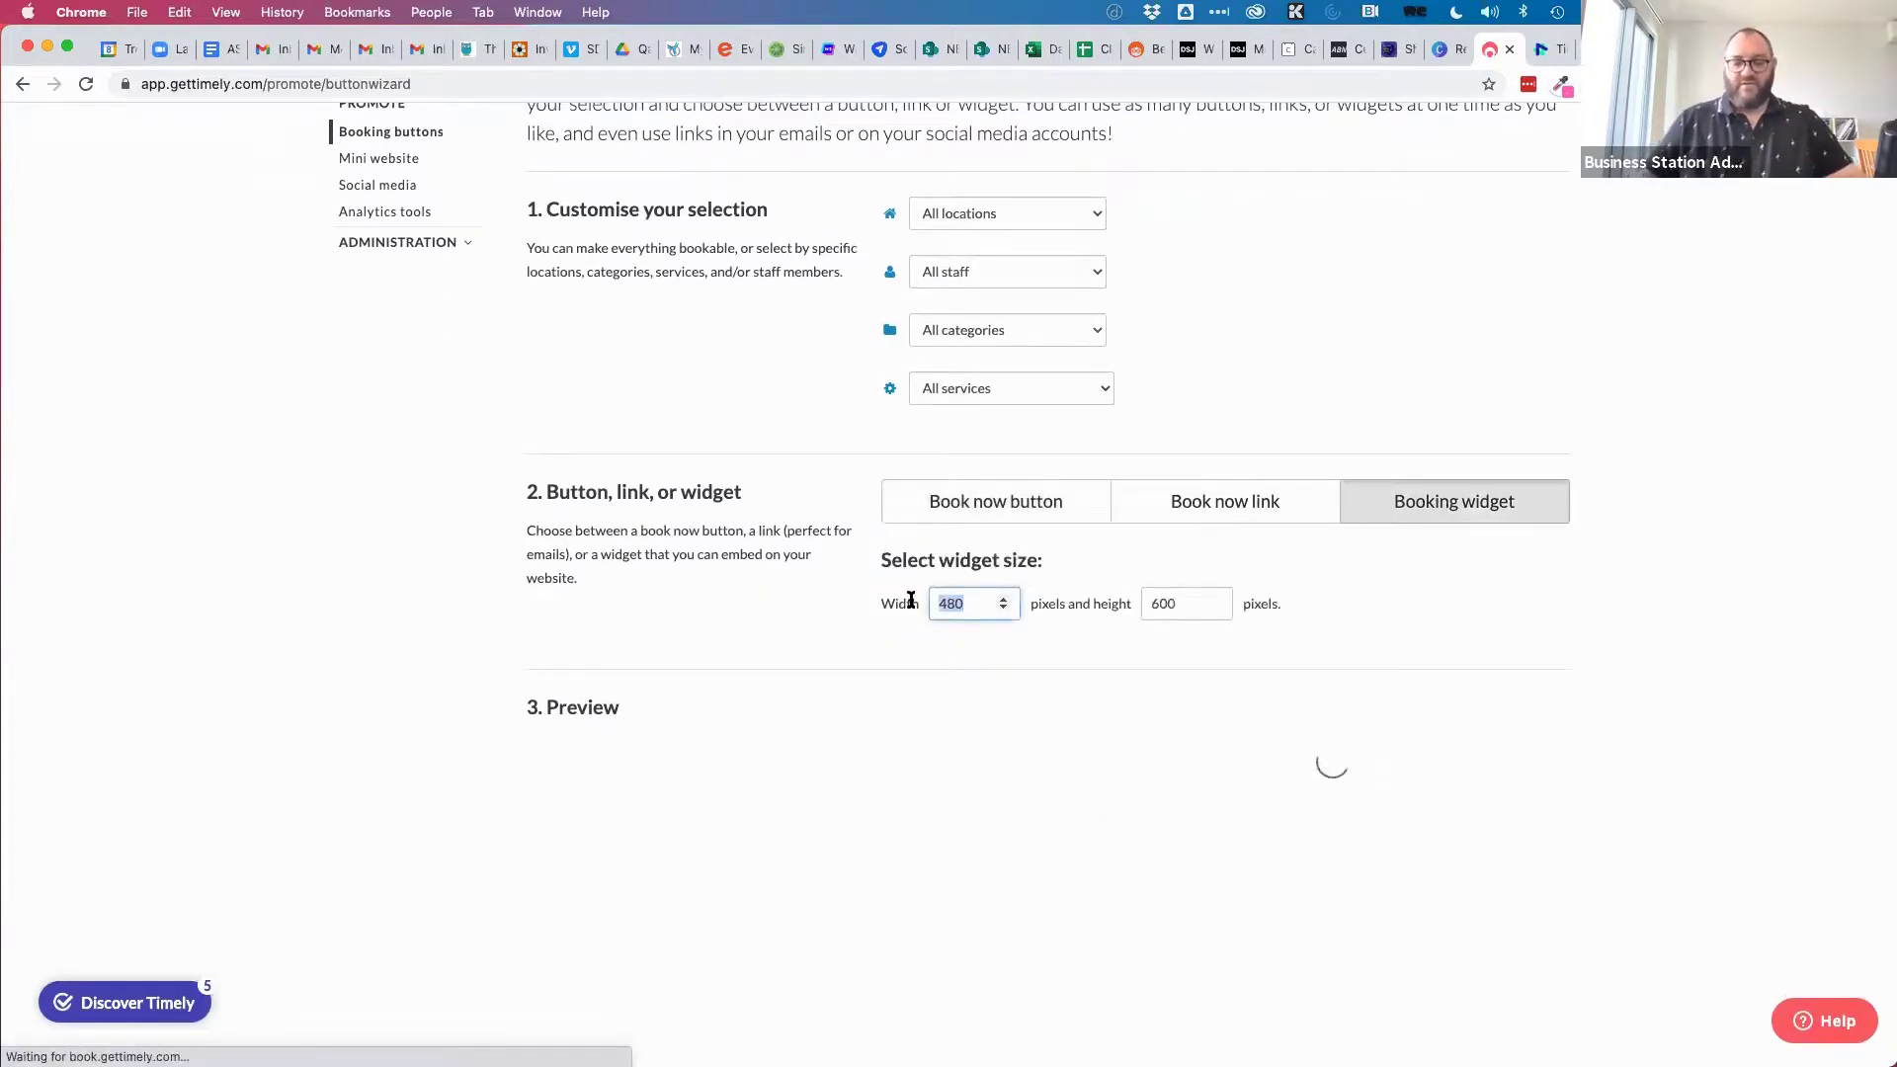
text(800)
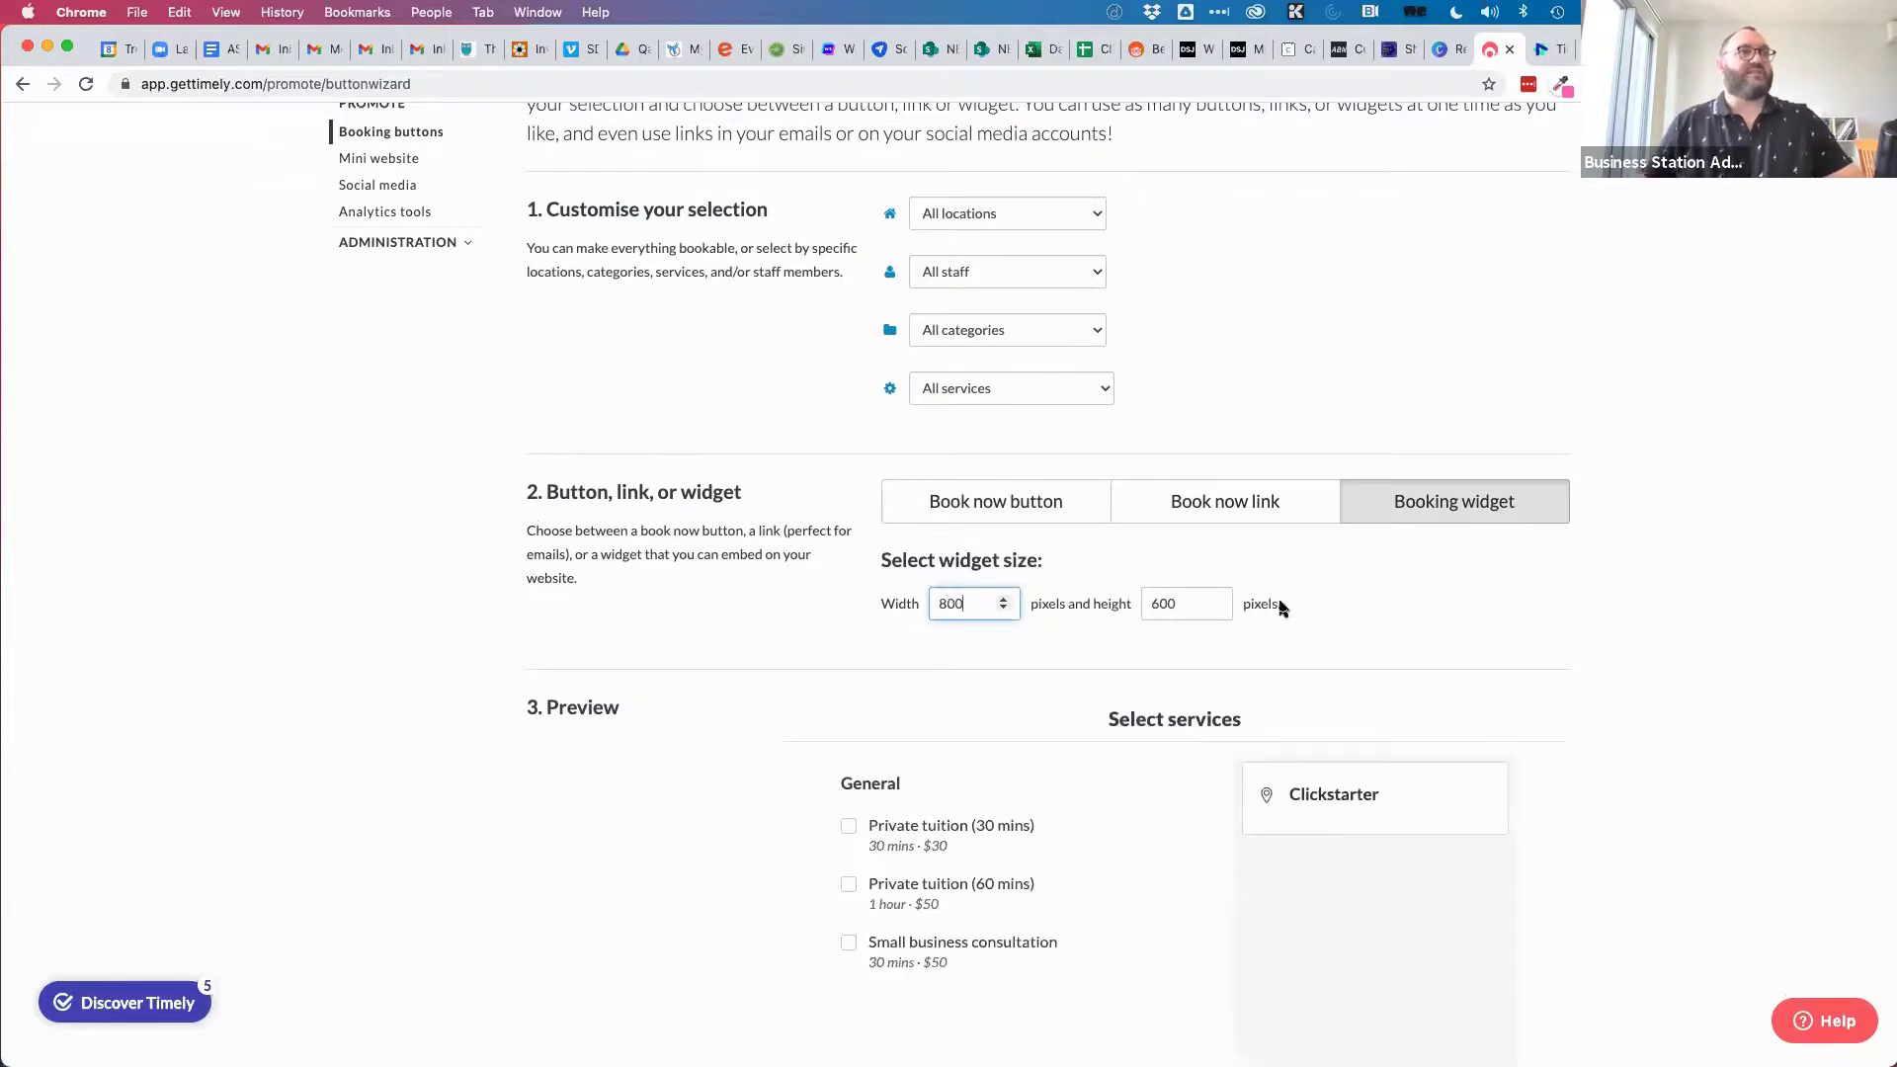
Tick Private tuition (30 mins), Private tuition (60 mins) and Small business consultation in the preview.
scroll(1280, 606, down, 2)
scroll(1279, 606, down, 1)
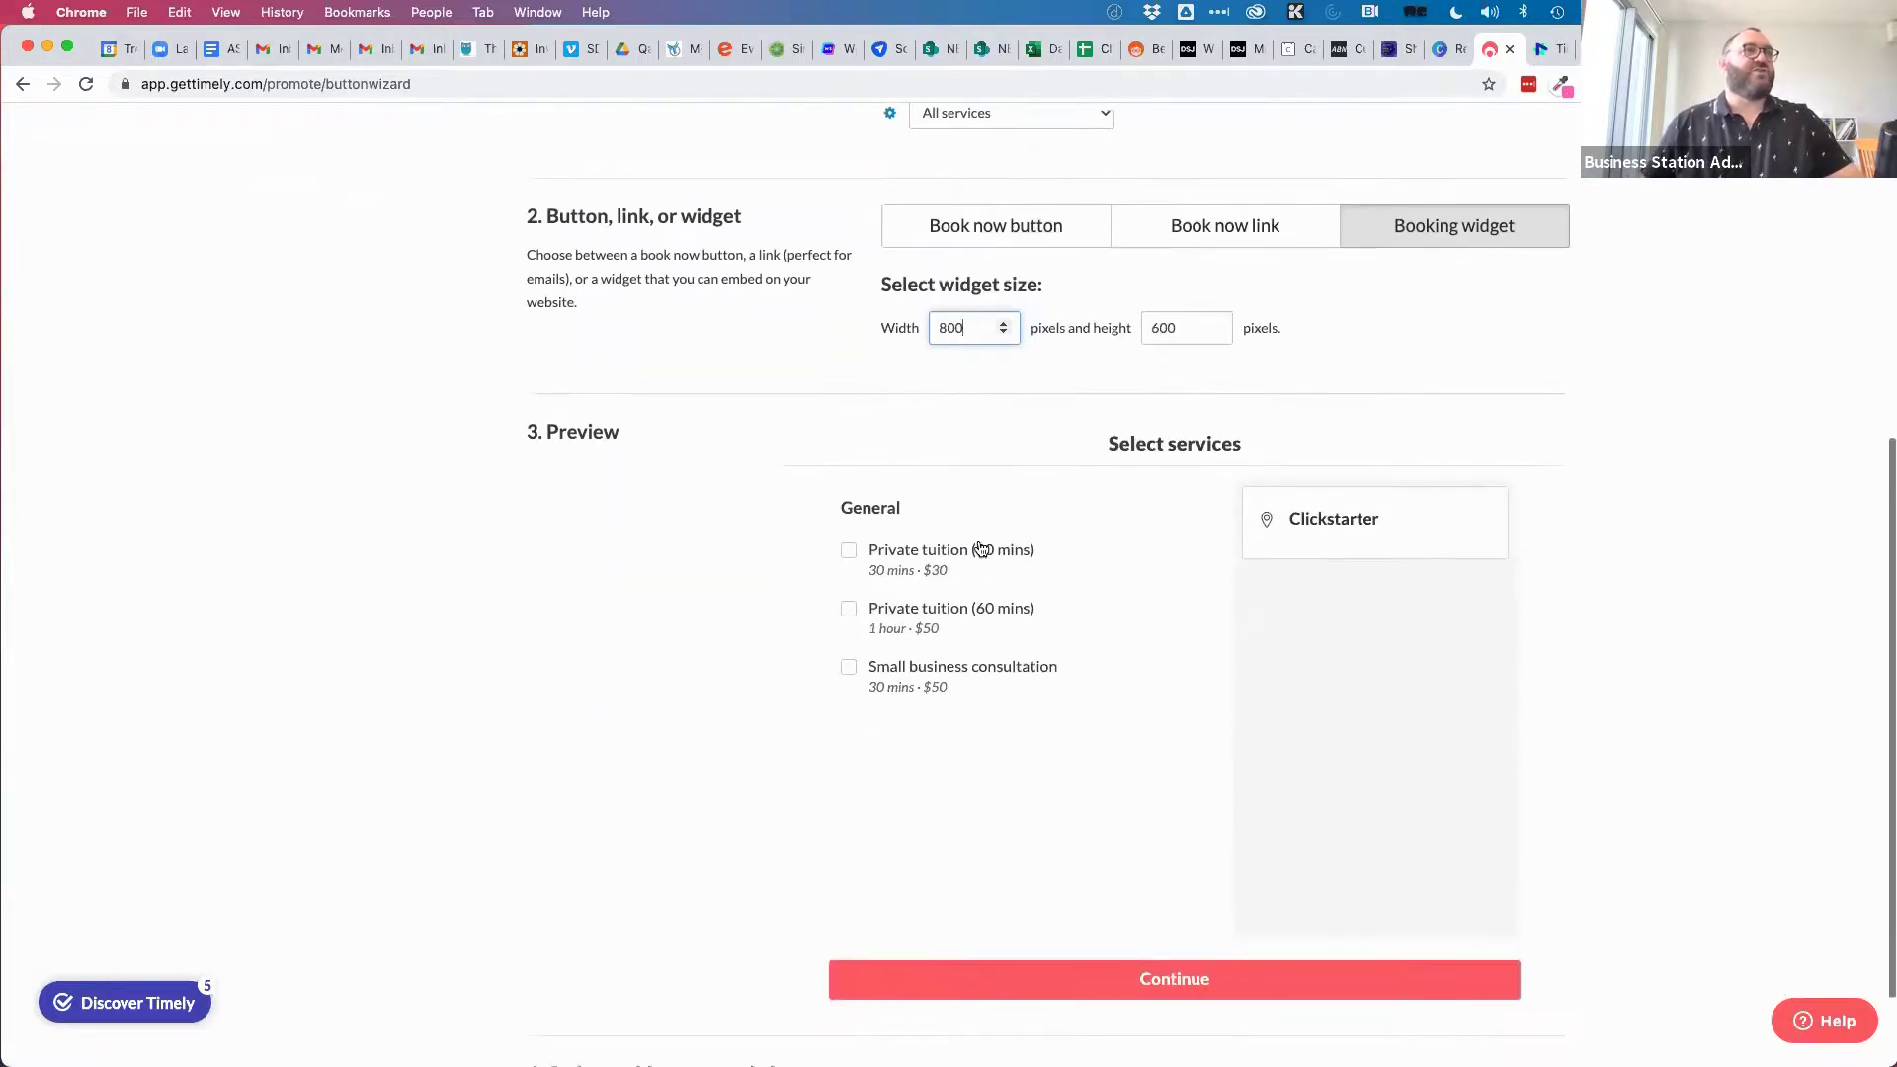
click(849, 551)
click(850, 609)
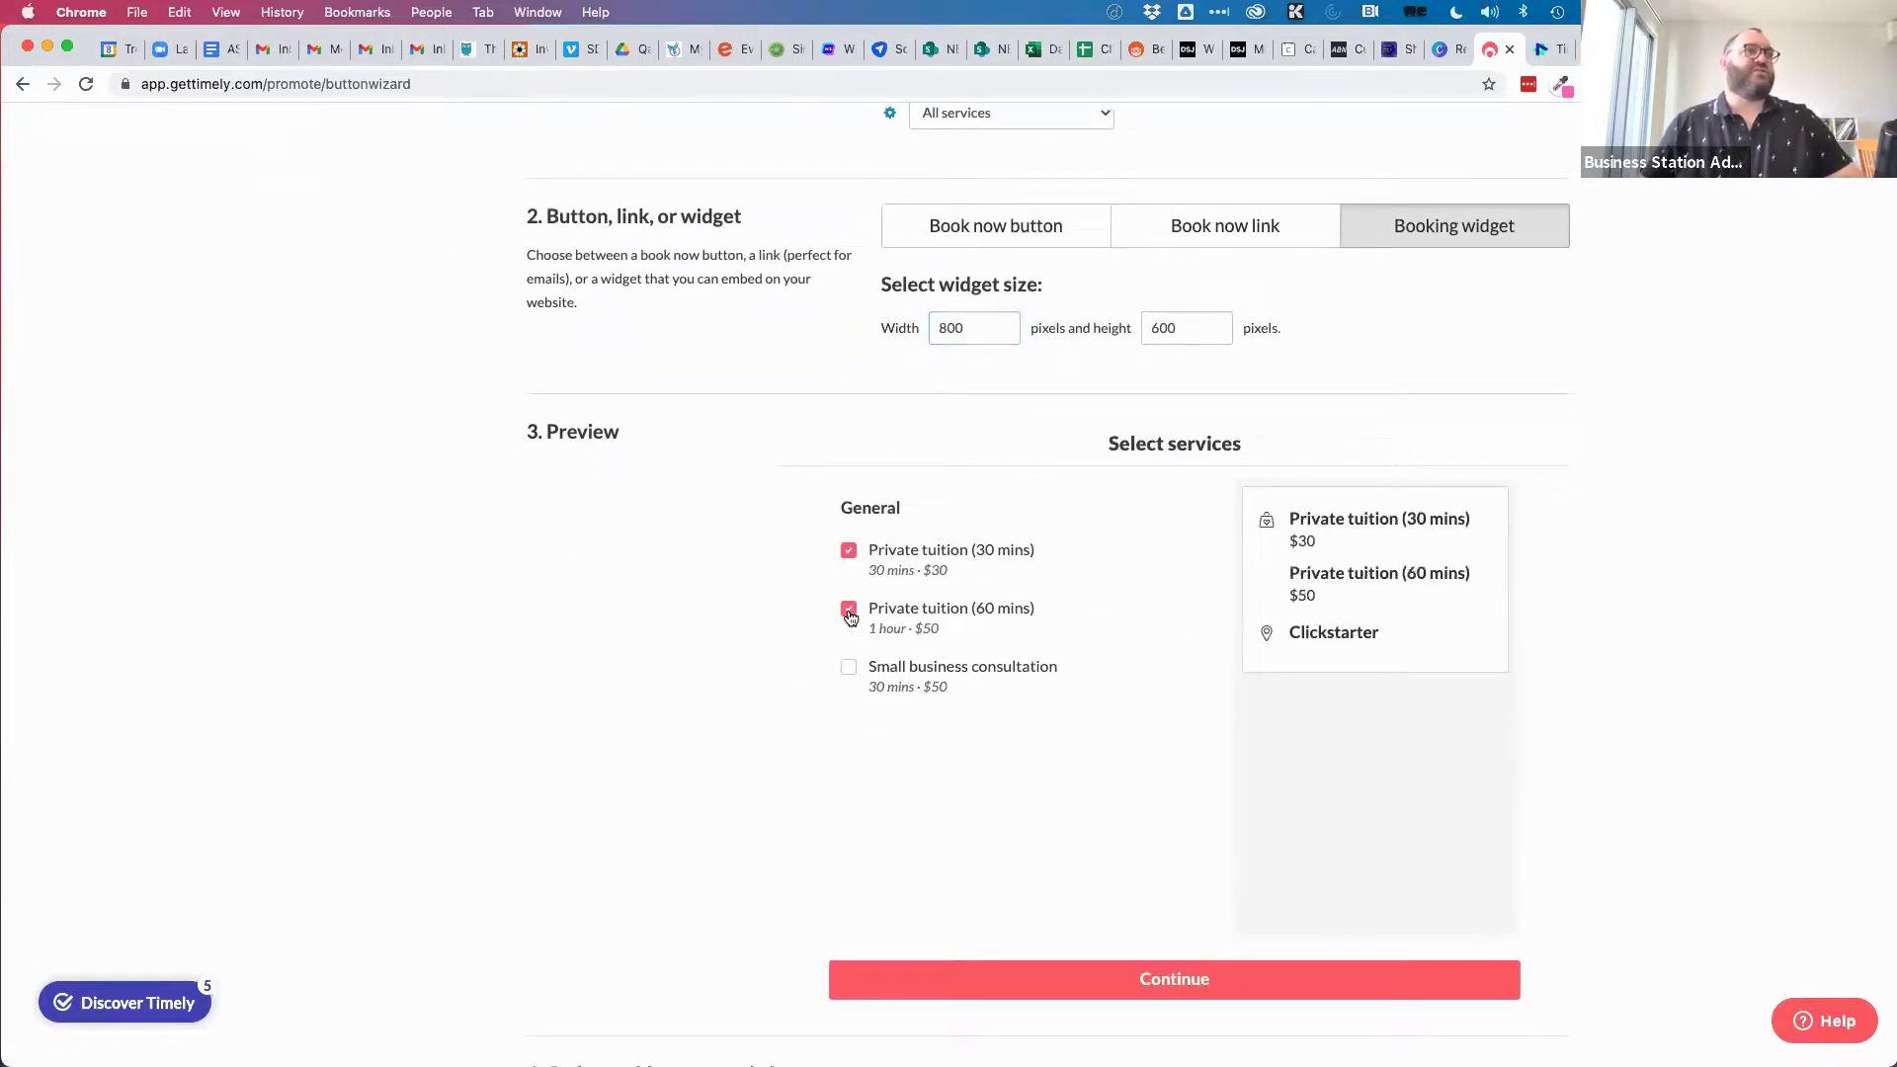
click(850, 668)
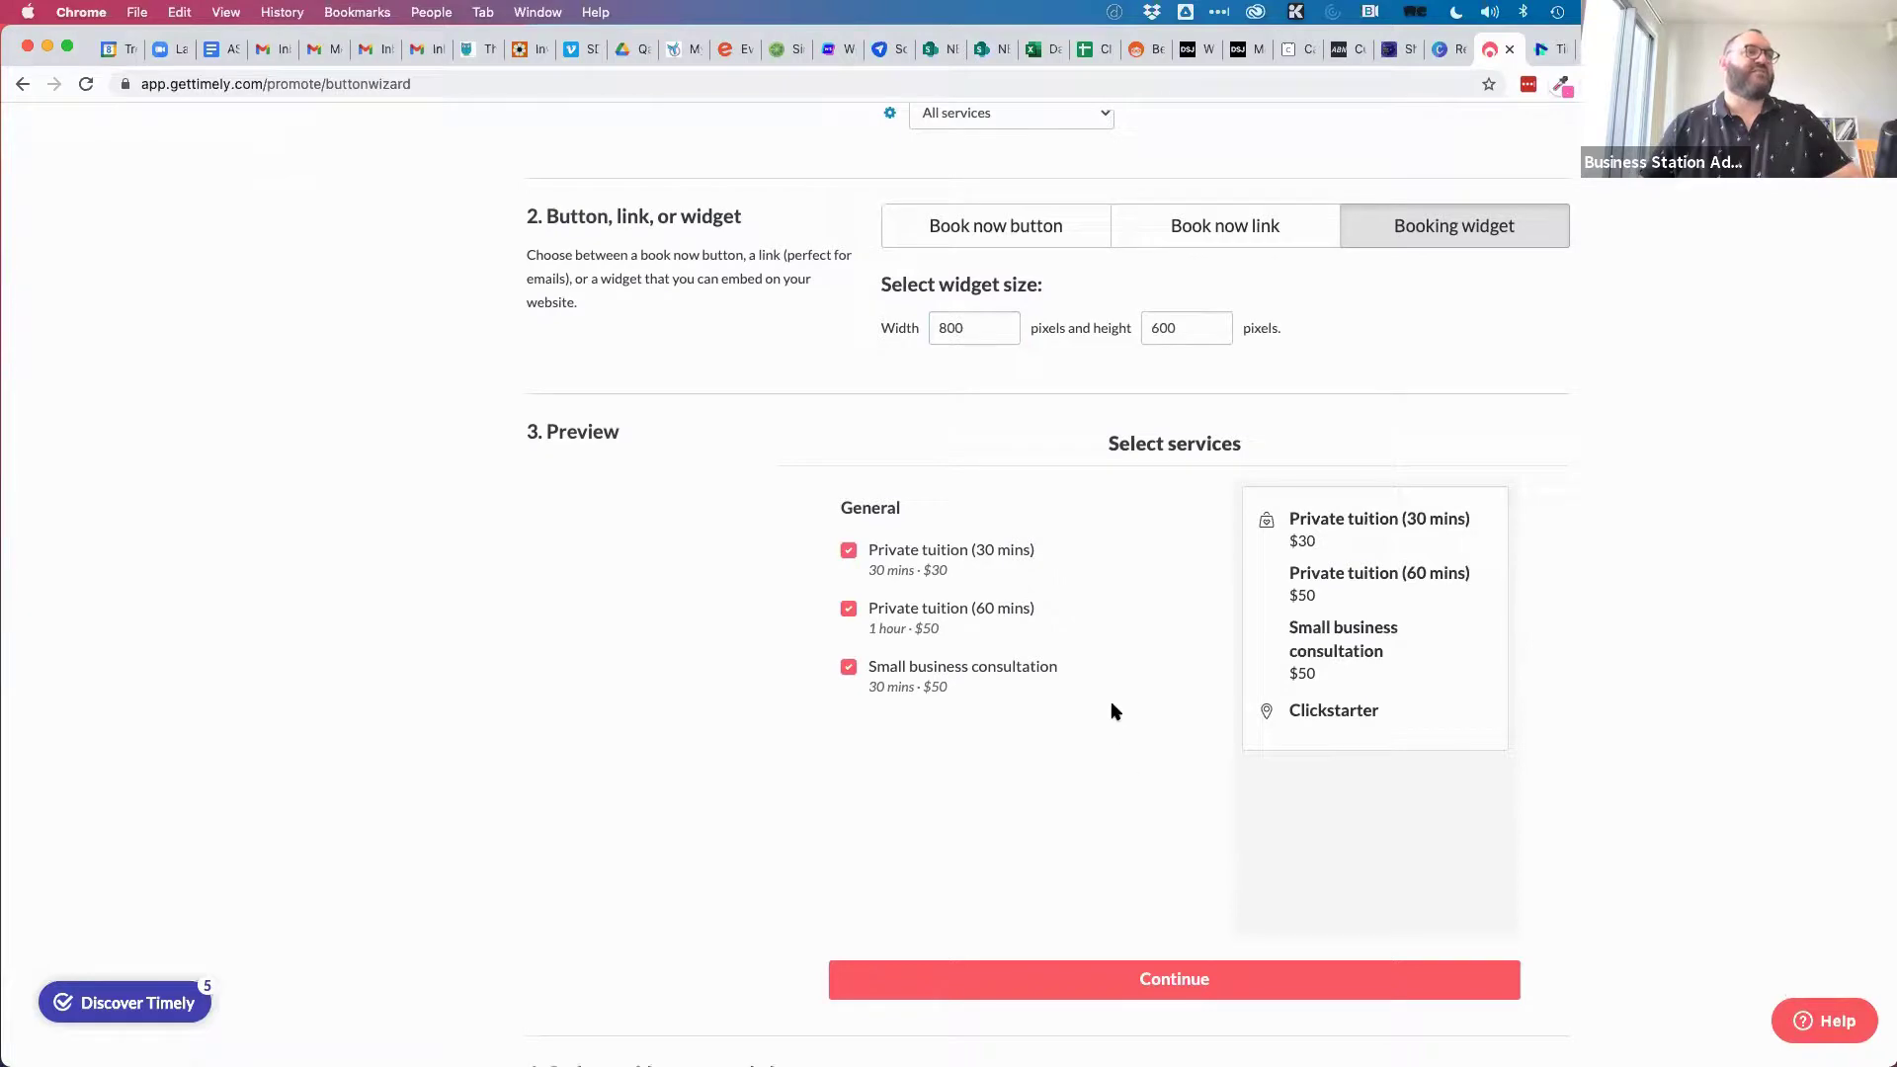
scroll(1131, 702, down, 2)
scroll(1131, 699, up, 1)
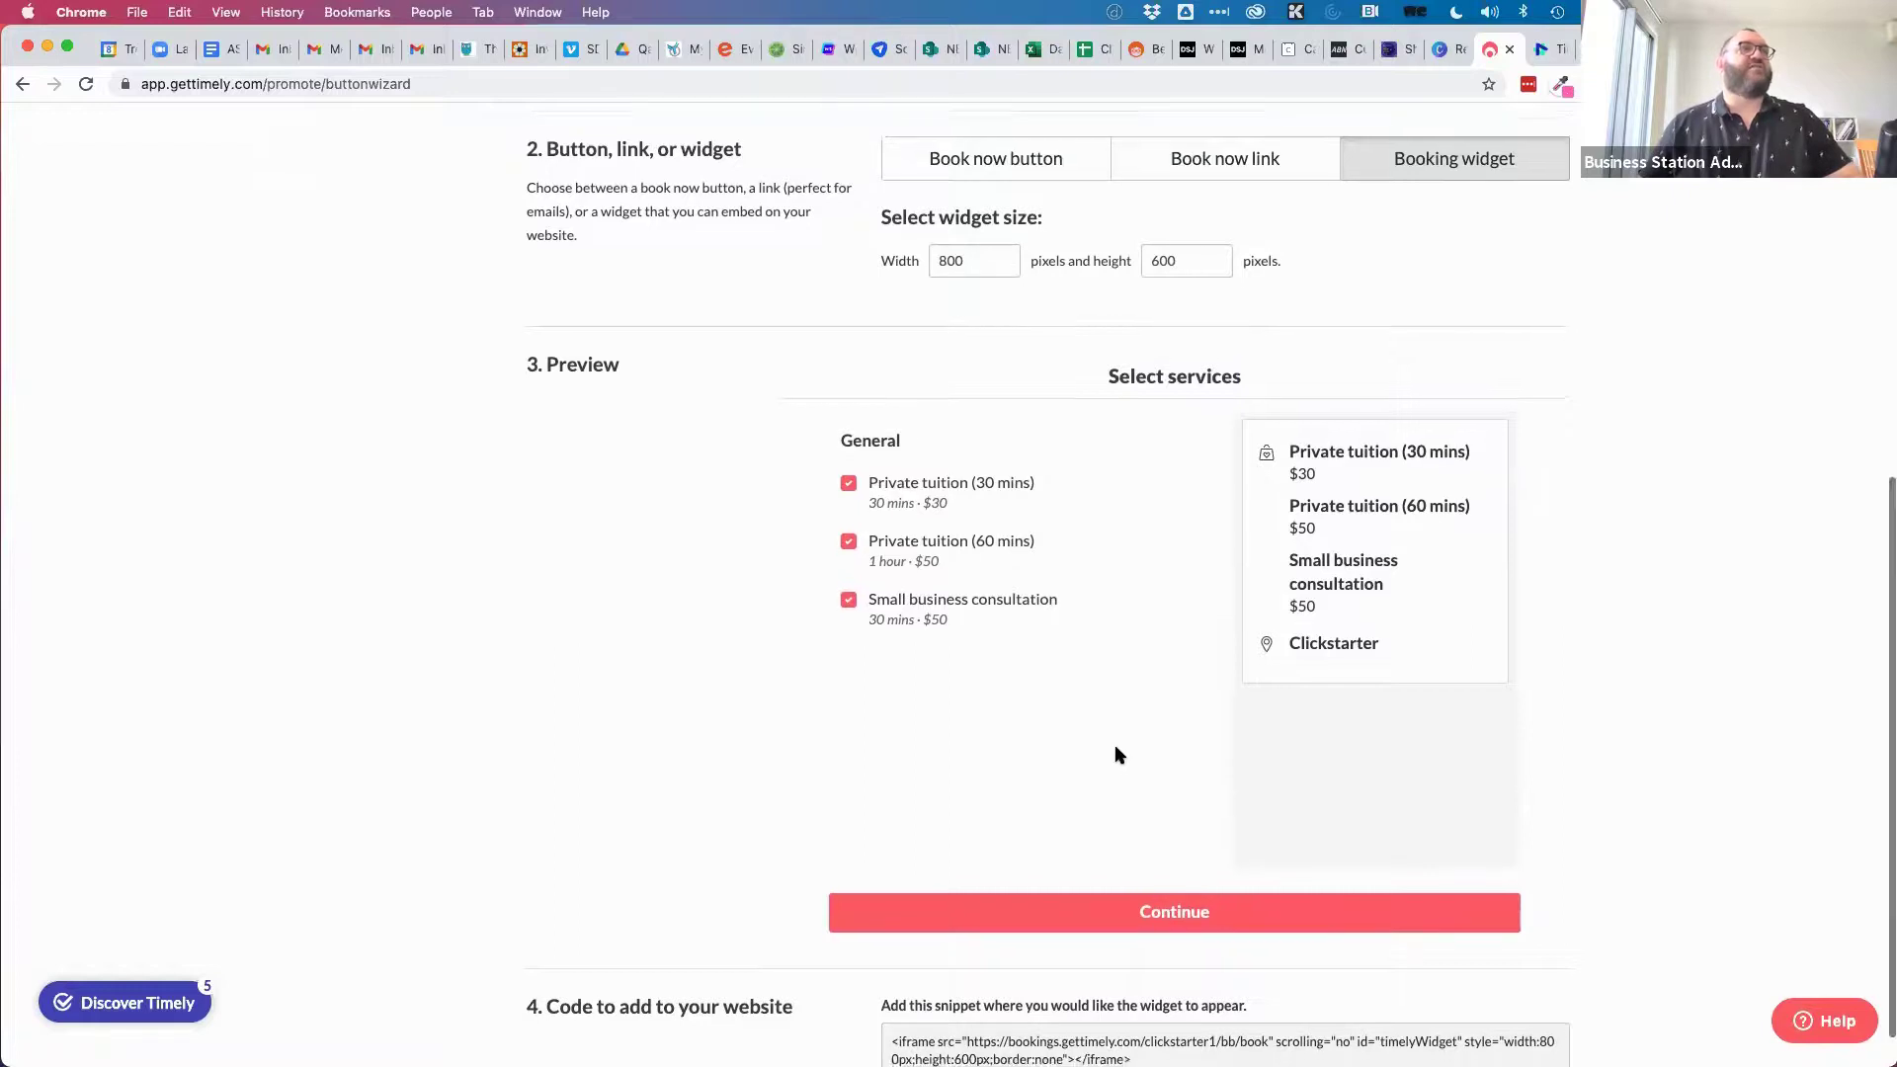
scroll(1114, 754, up, 4)
scroll(1081, 666, up, 4)
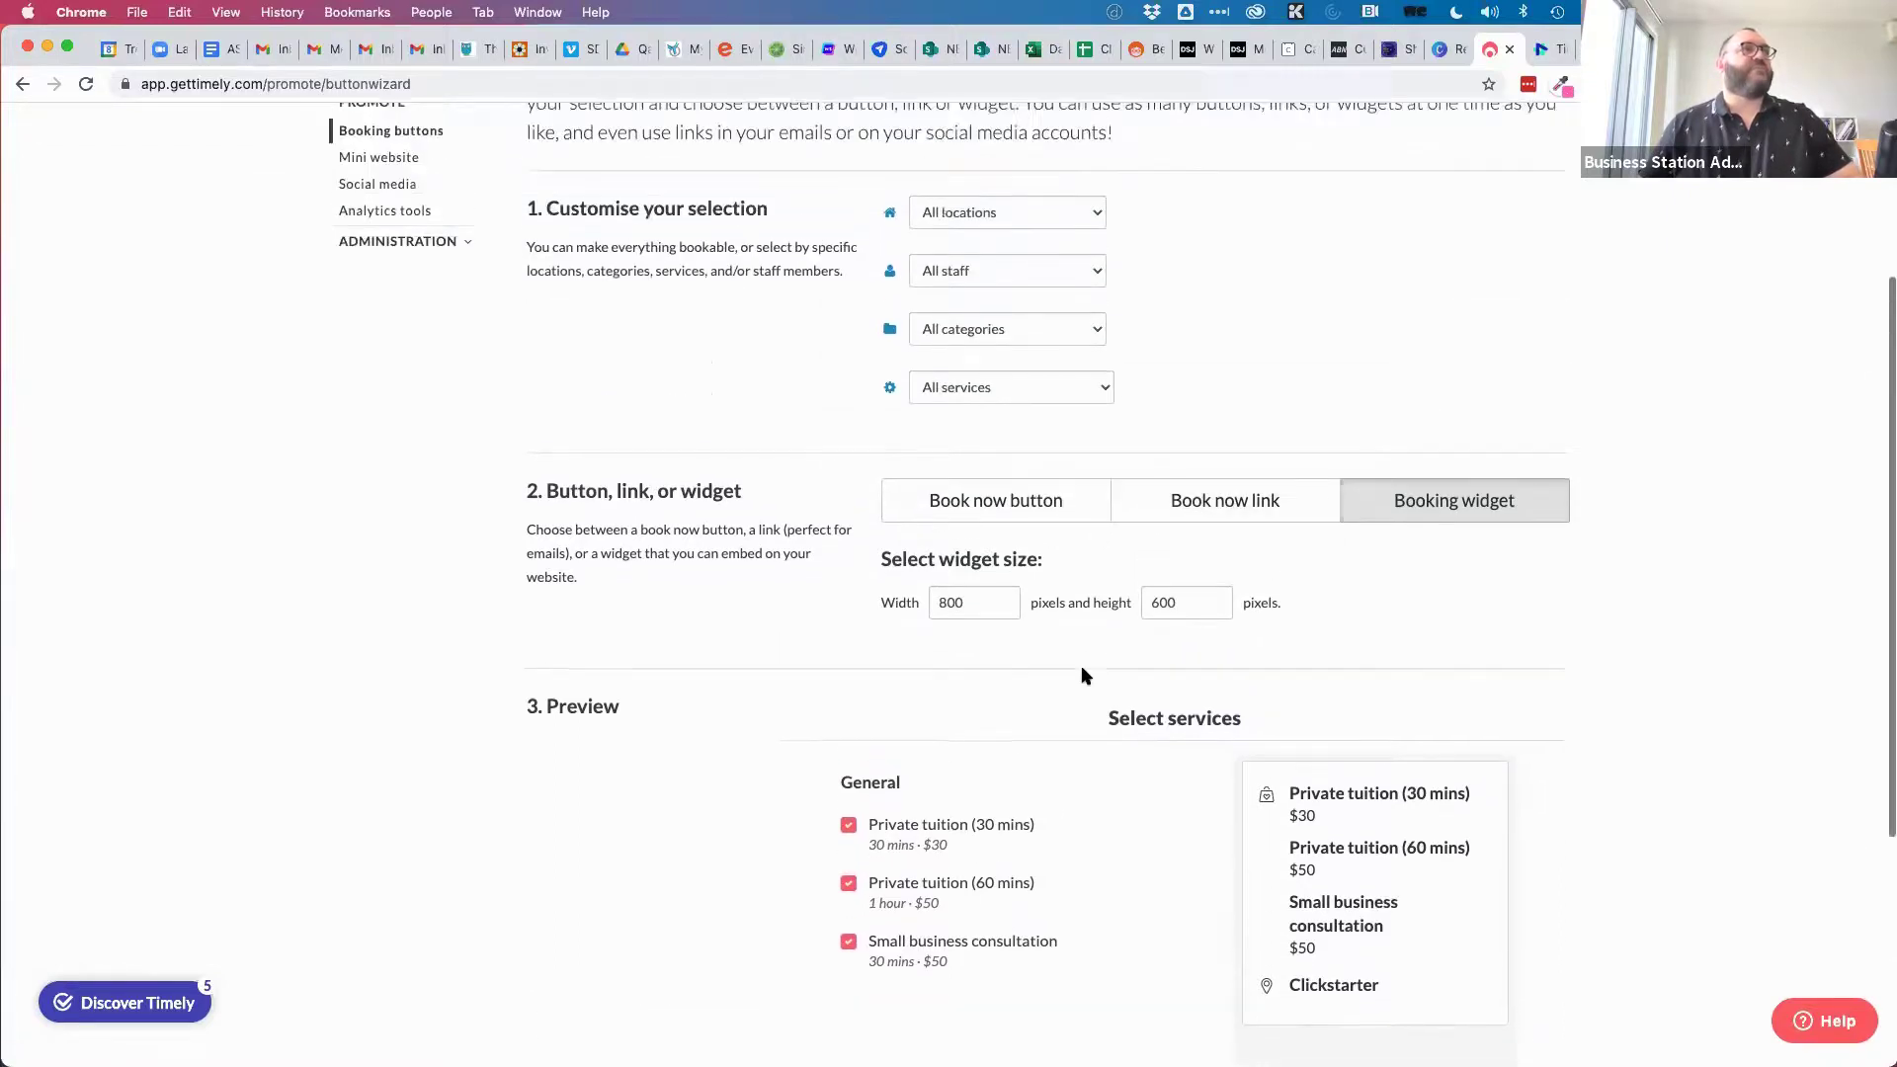
Limit the widget to the Clickstarter location, one staff member and Private tuition (30 mins).
click(1047, 286)
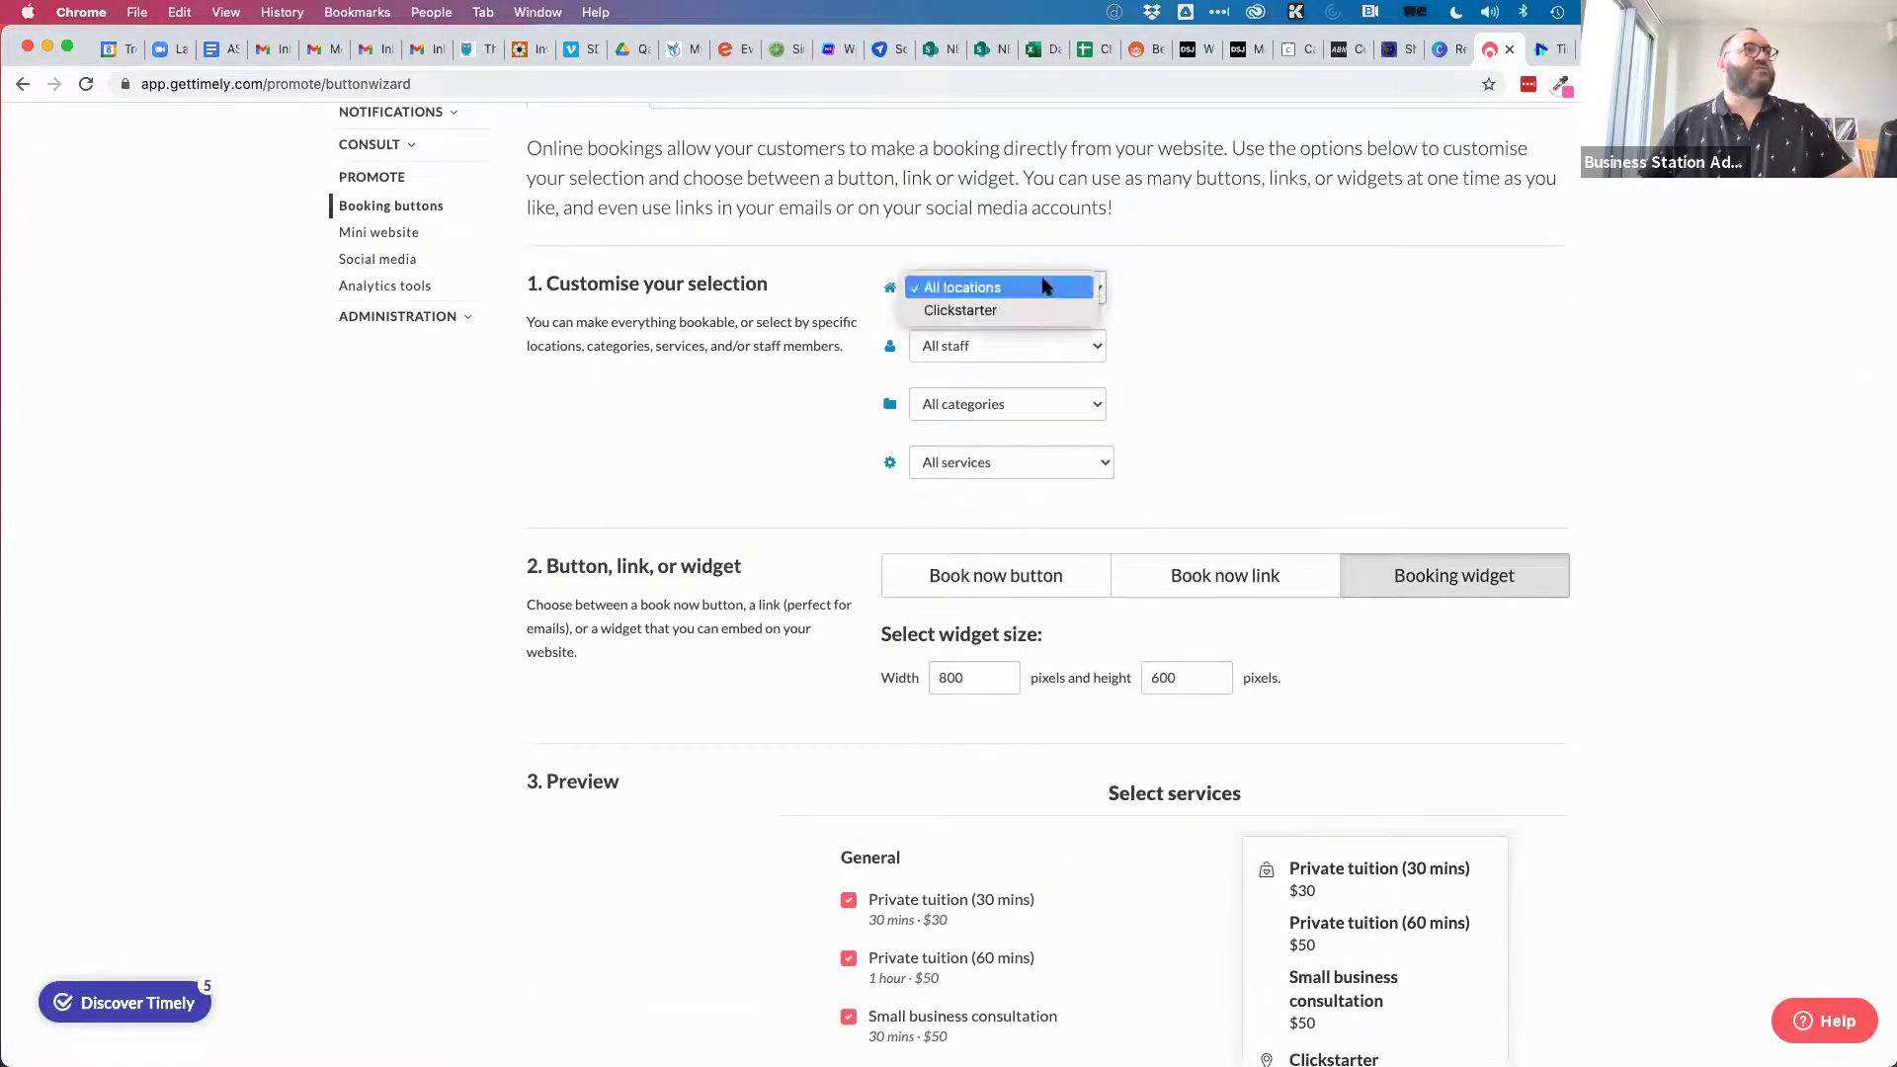
click(978, 309)
click(978, 346)
click(973, 368)
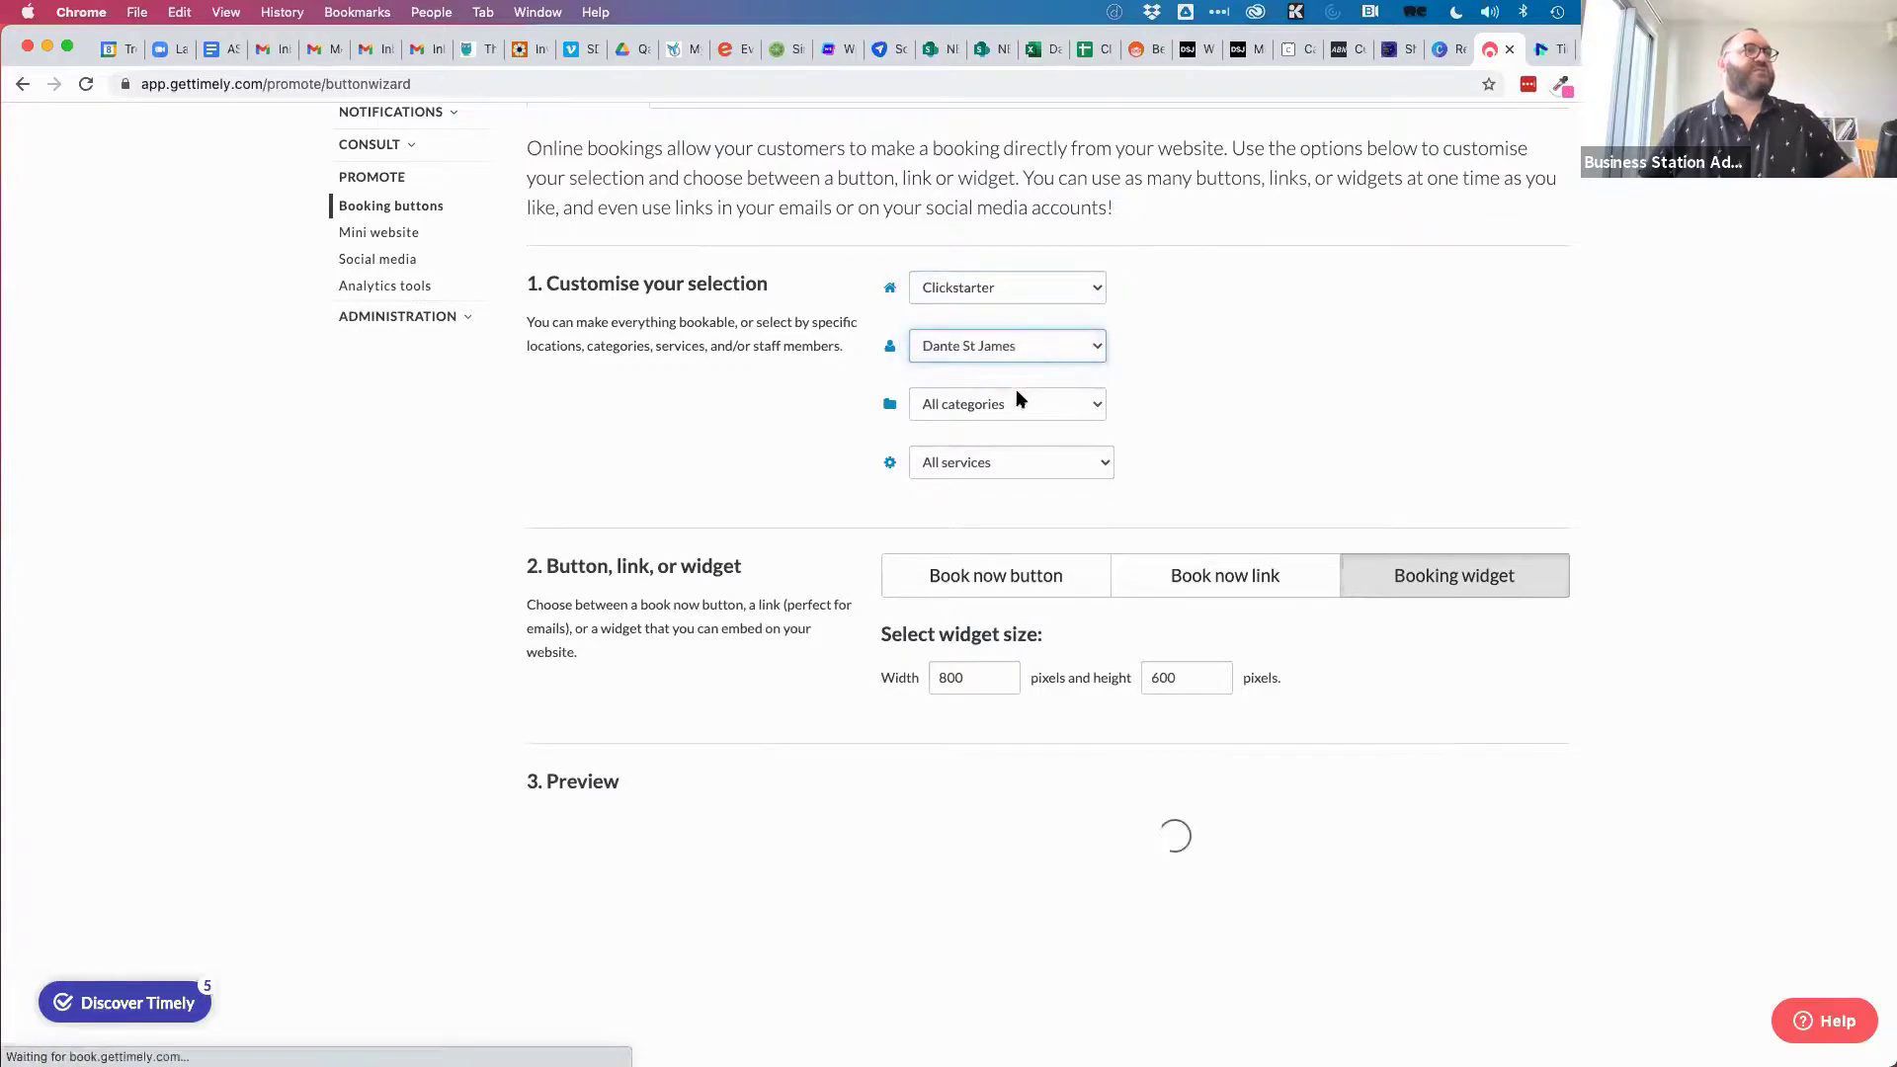
click(1018, 347)
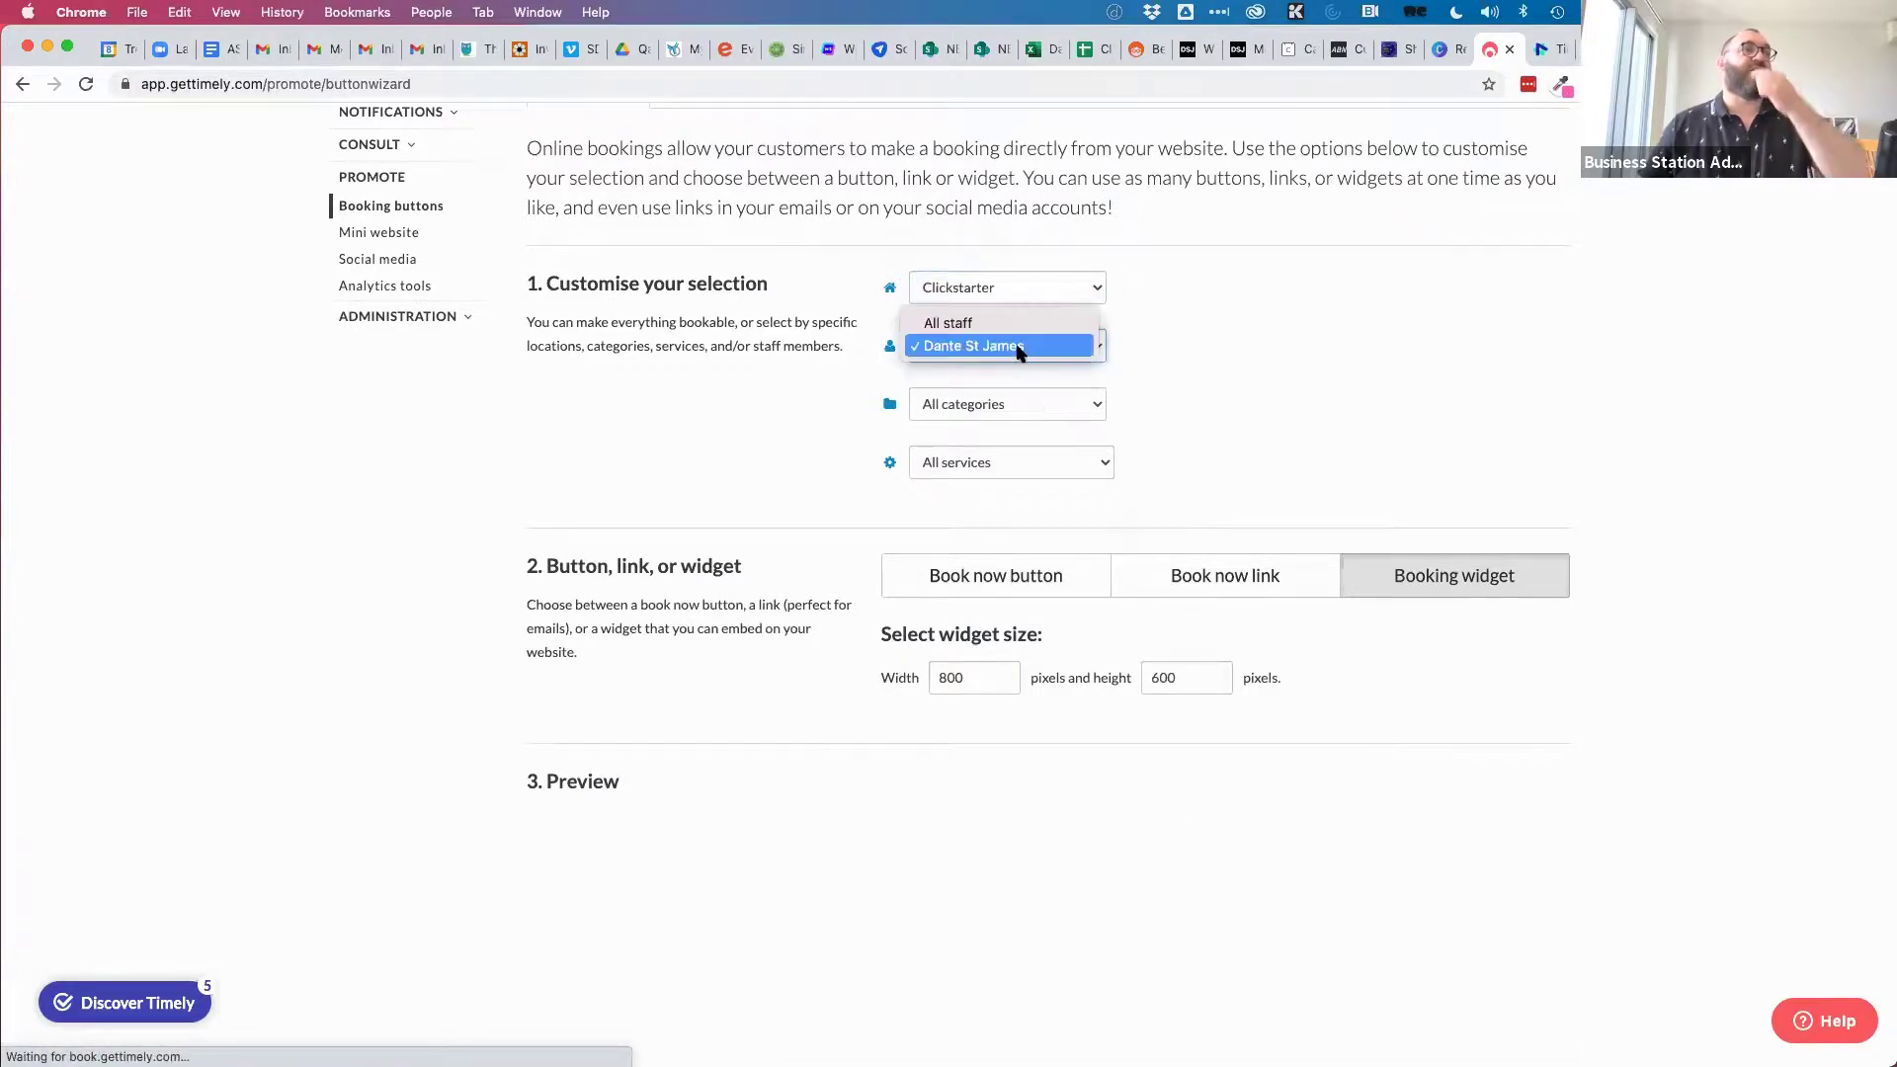
click(1137, 363)
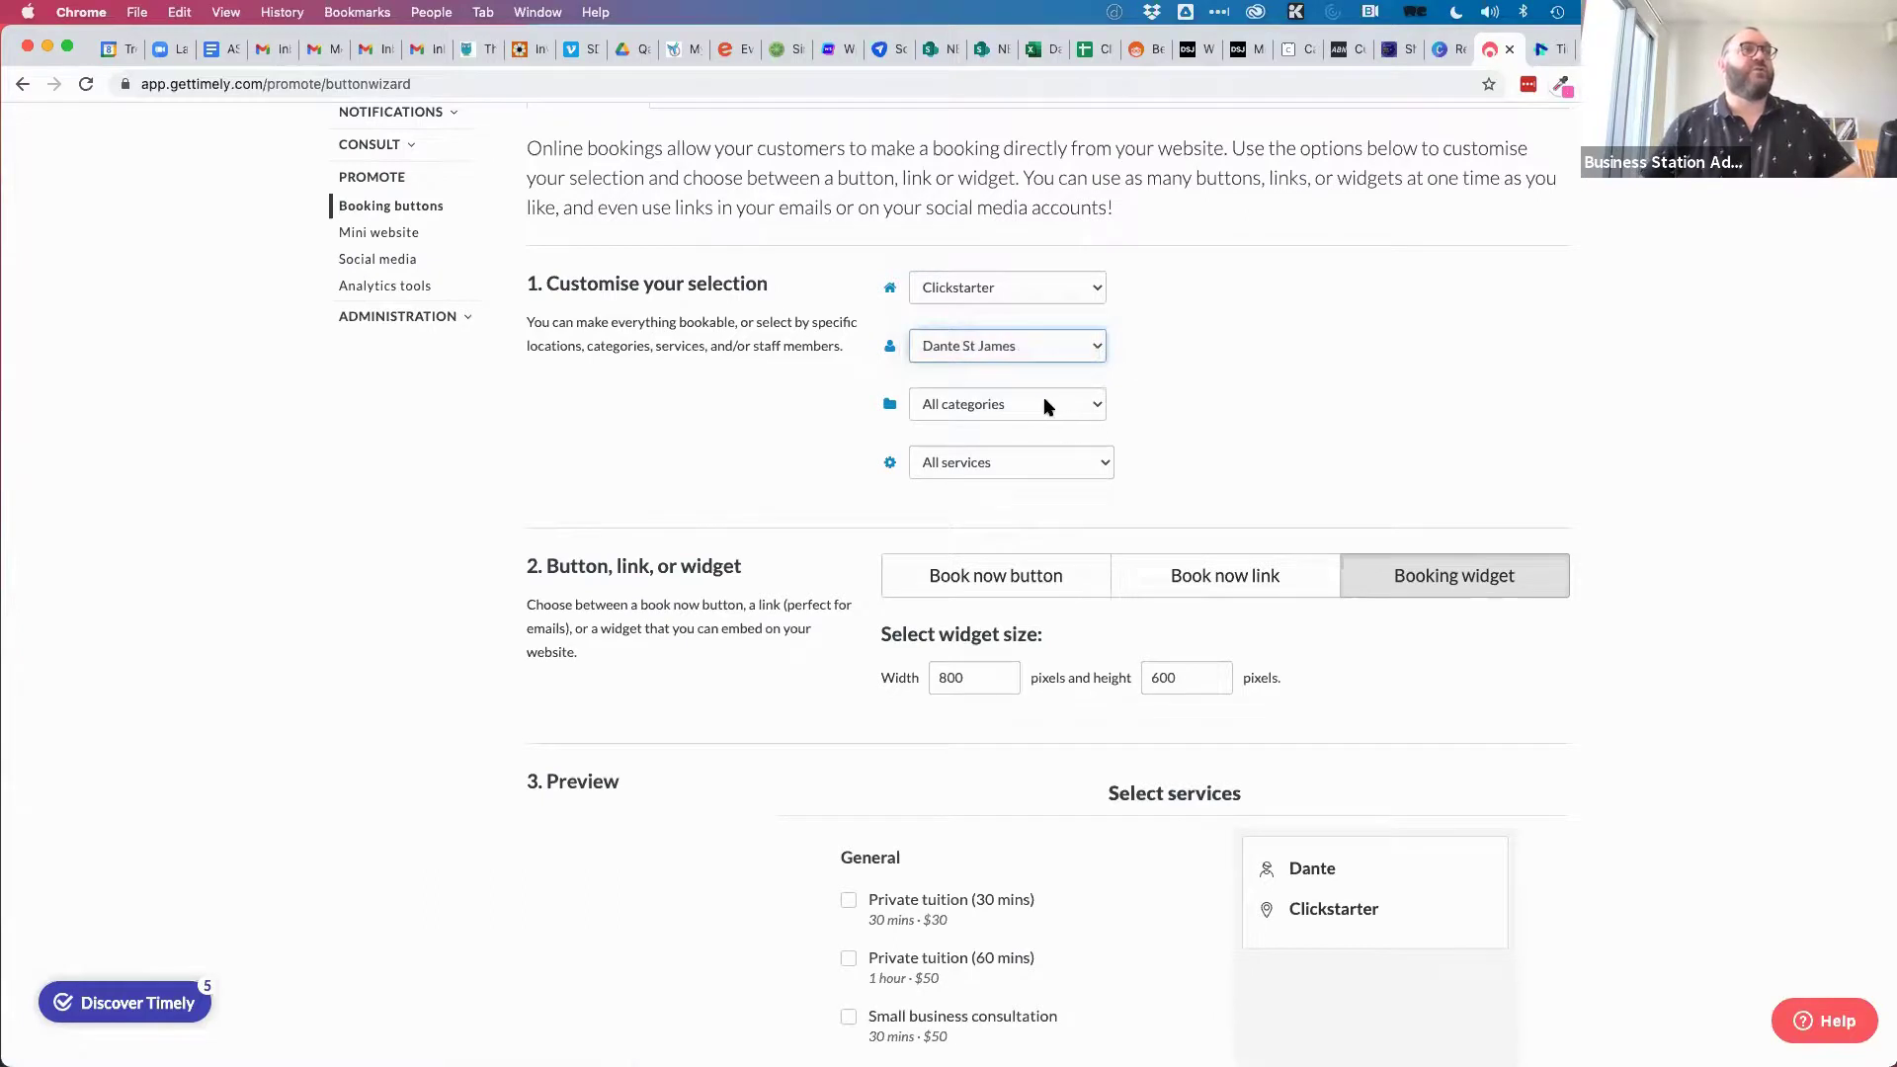
scroll(1111, 484, down, 3)
click(1043, 347)
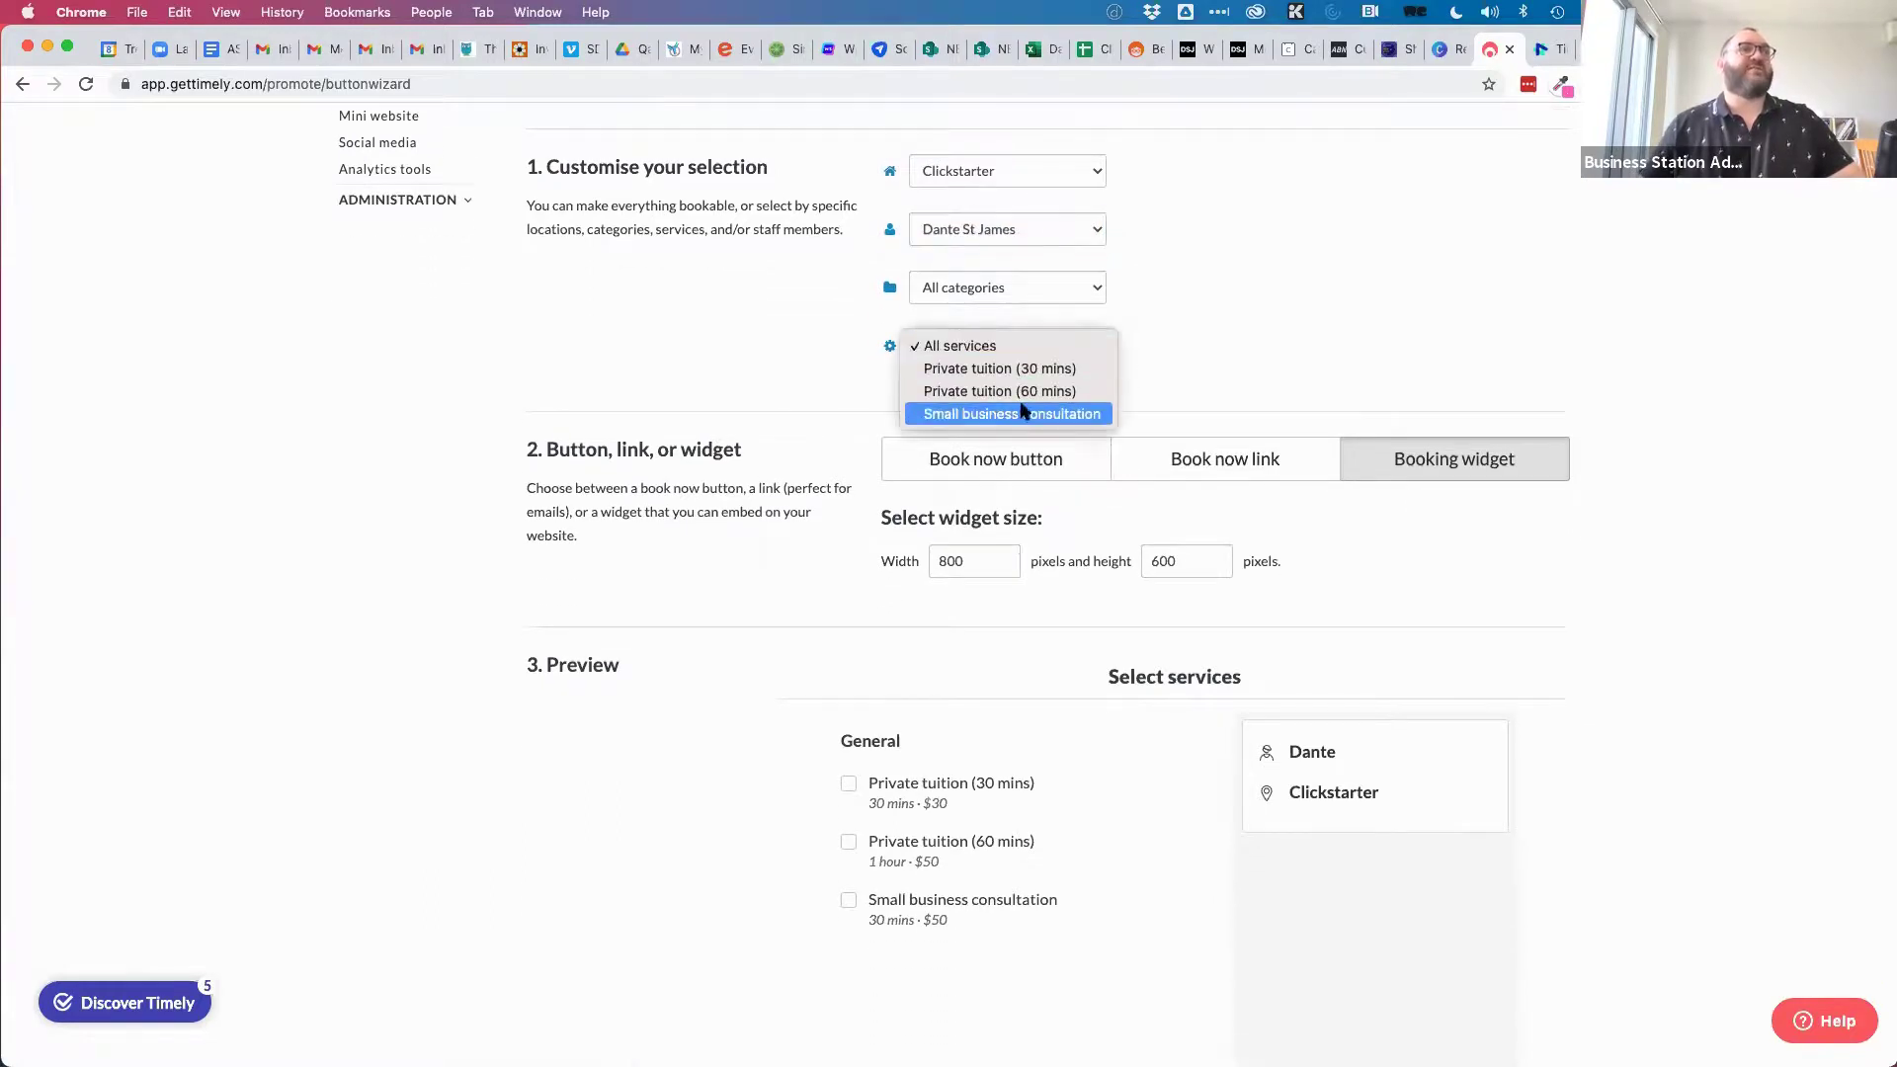
click(1024, 369)
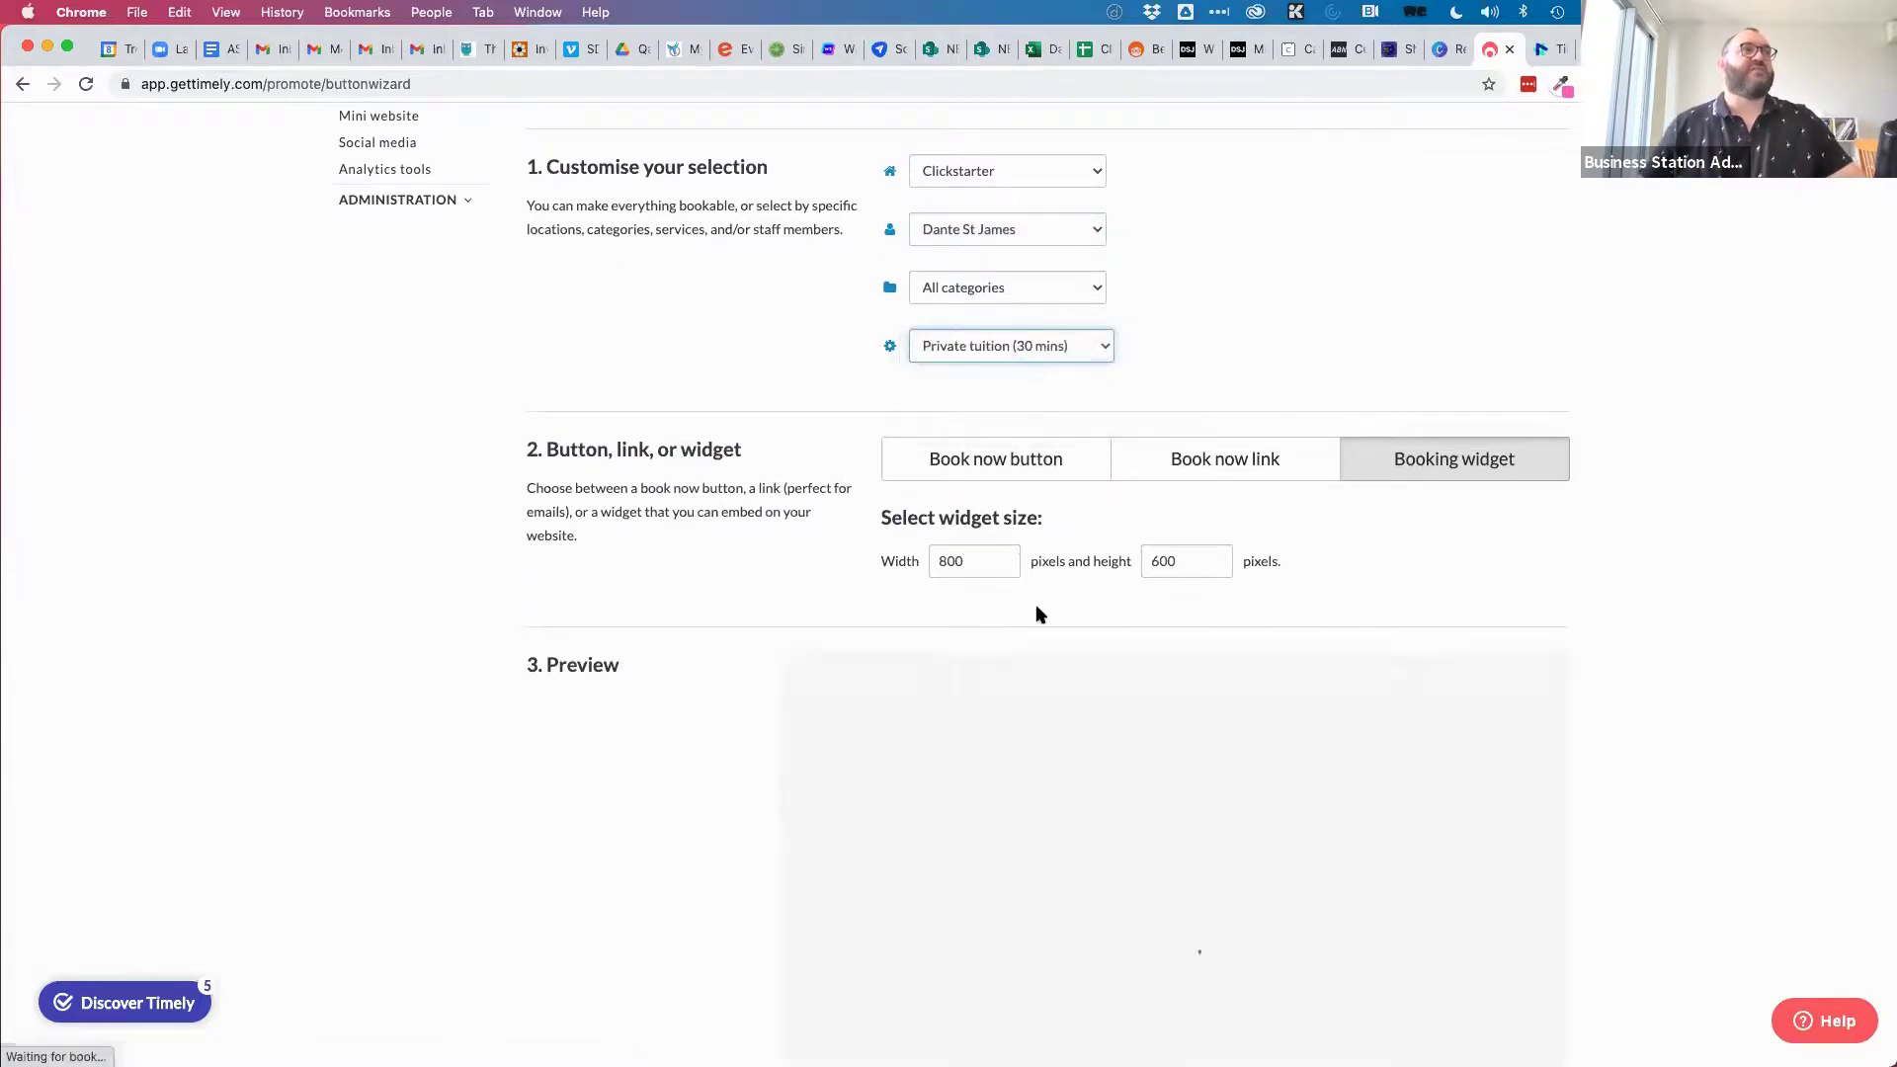
scroll(1462, 601, down, 5)
scroll(1651, 588, down, 2)
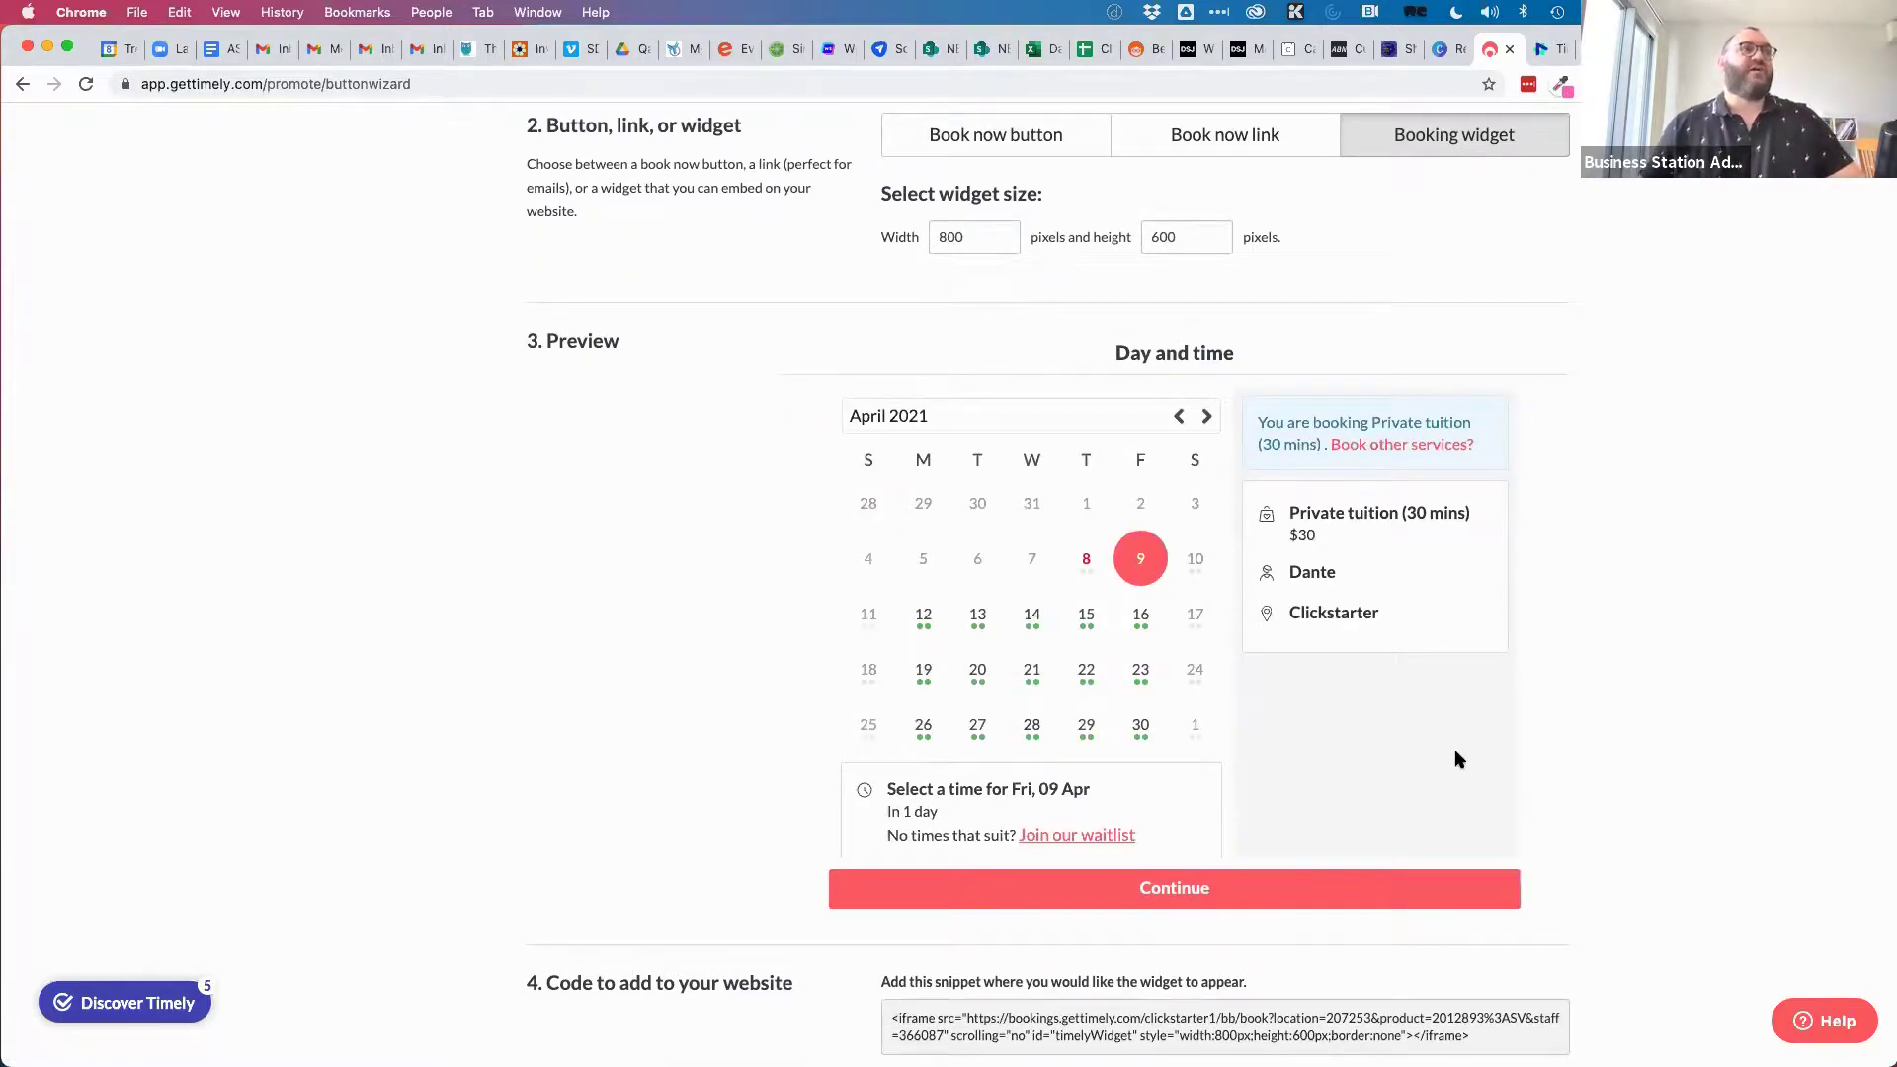
Preview a booking for 13 April at 12:45pm through to the details step.
click(975, 615)
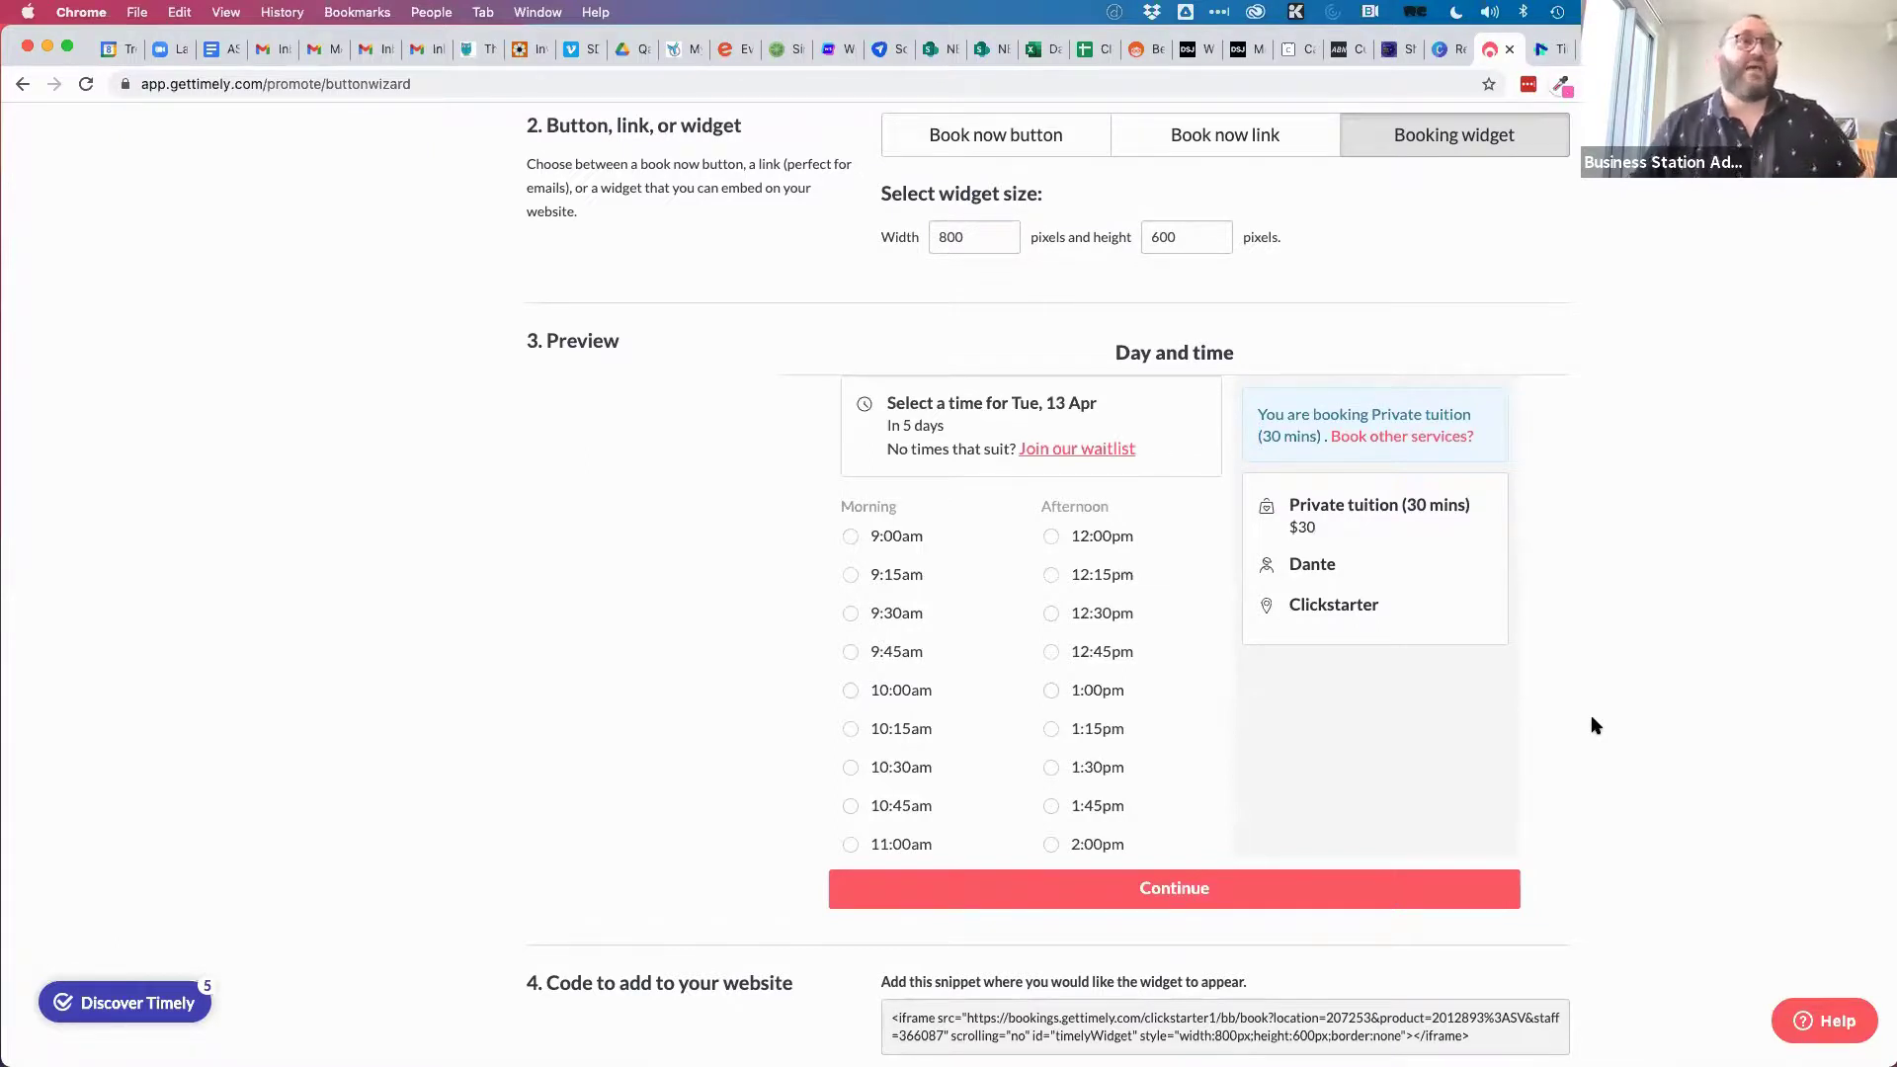
click(1051, 652)
scroll(1241, 697, down, 1)
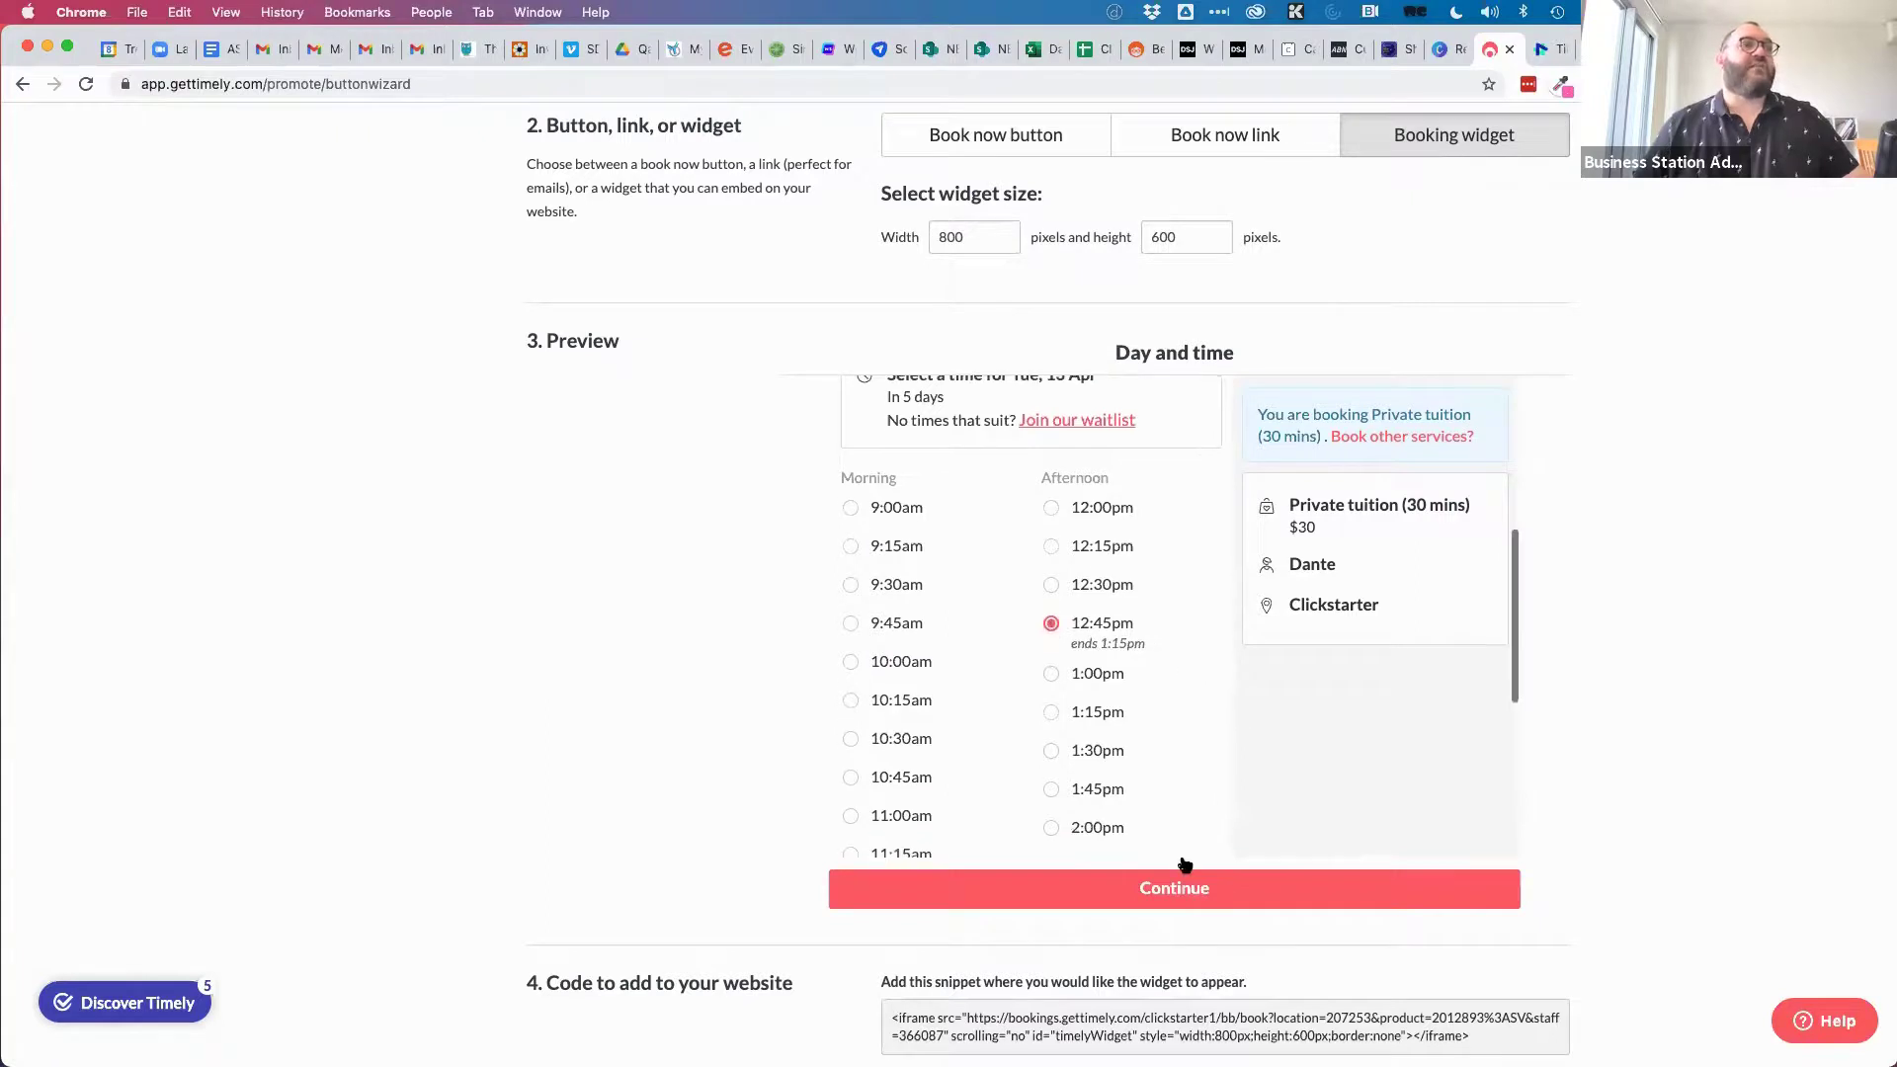
click(1184, 887)
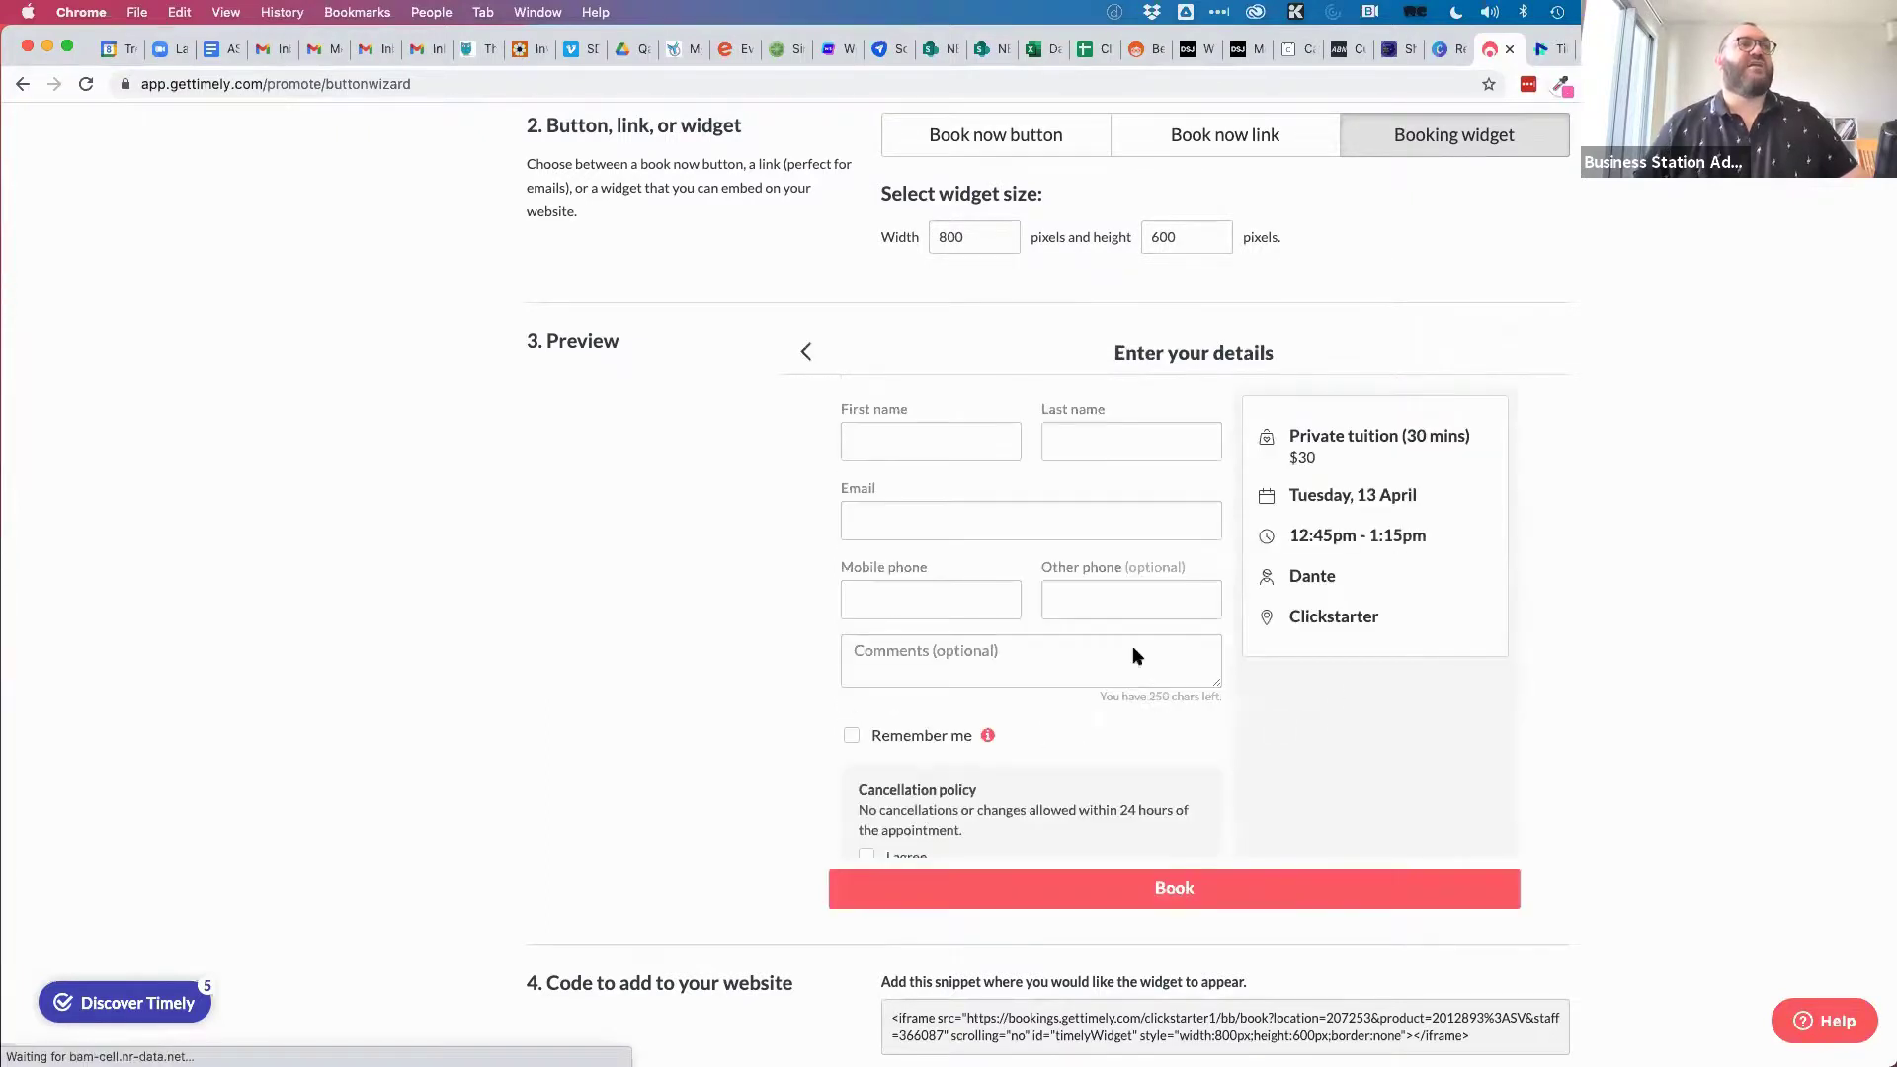
scroll(1383, 761, down, 1)
scroll(1383, 761, up, 1)
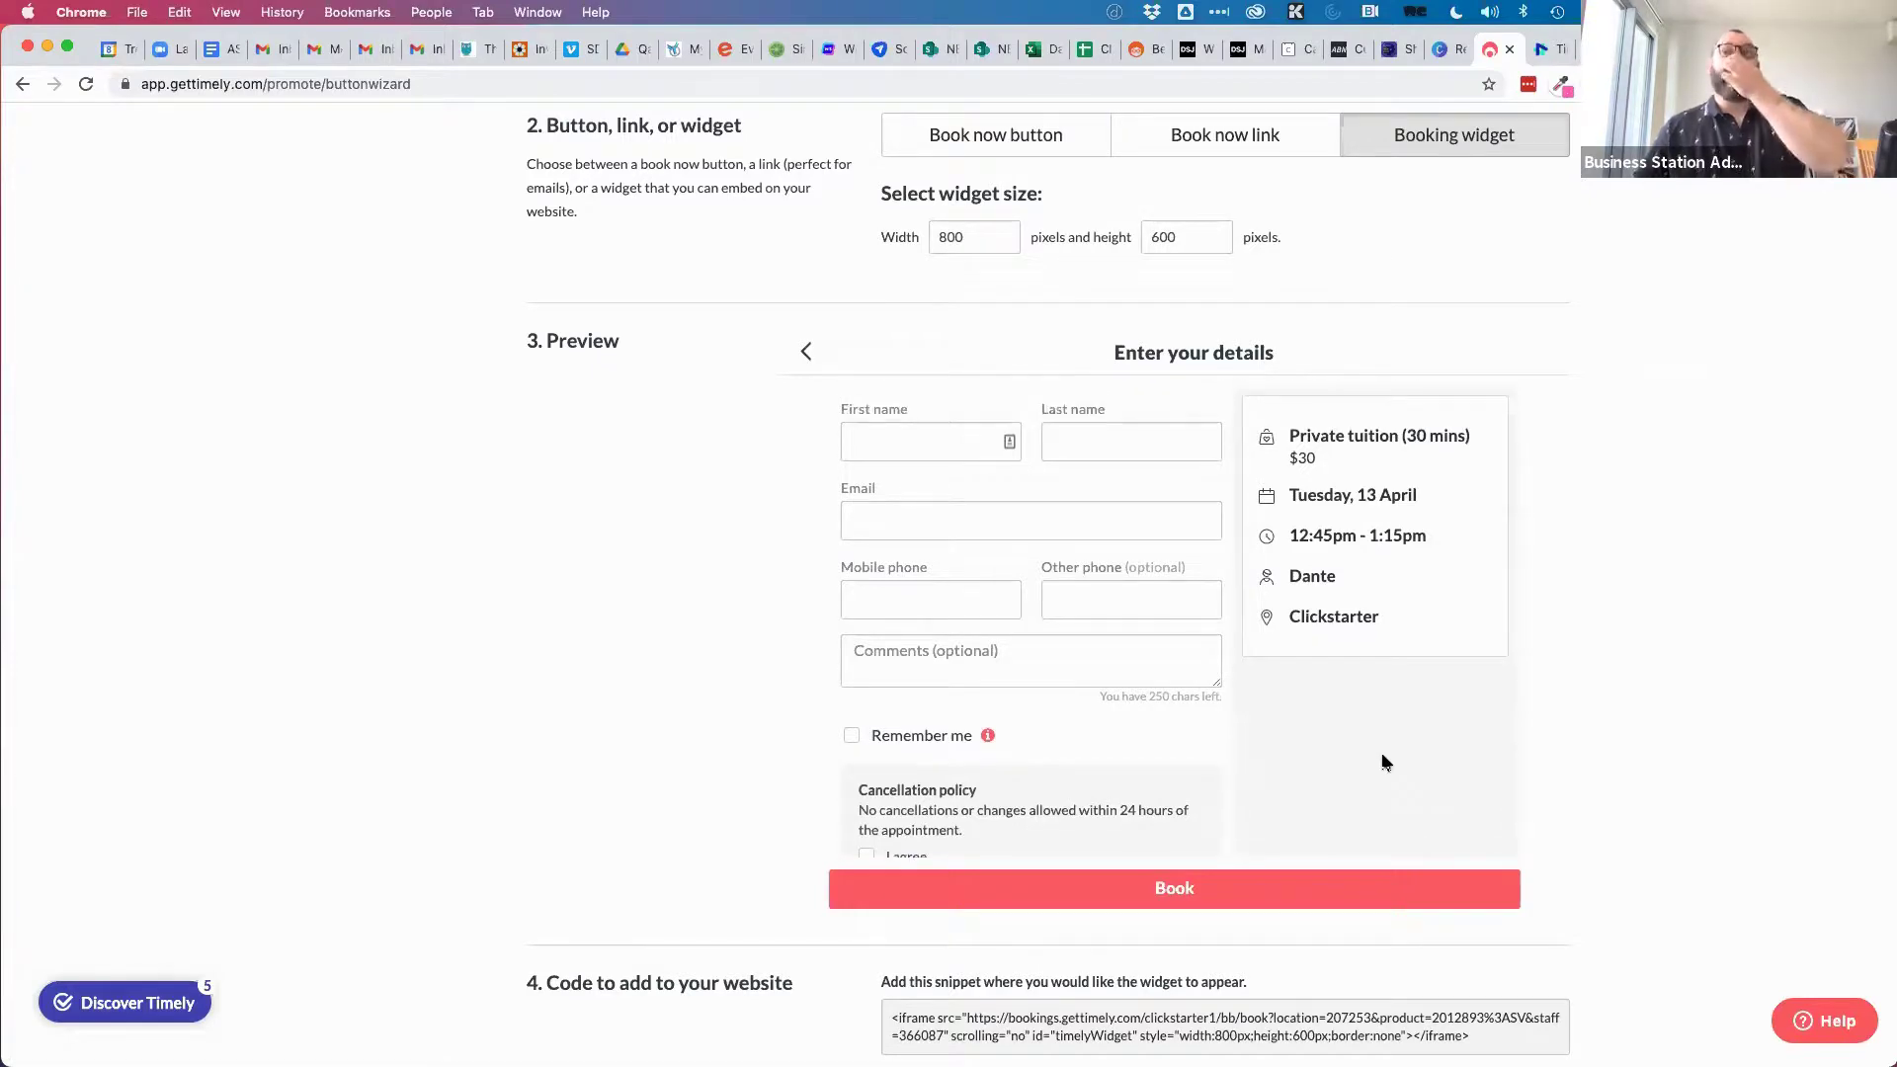
scroll(1606, 577, up, 4)
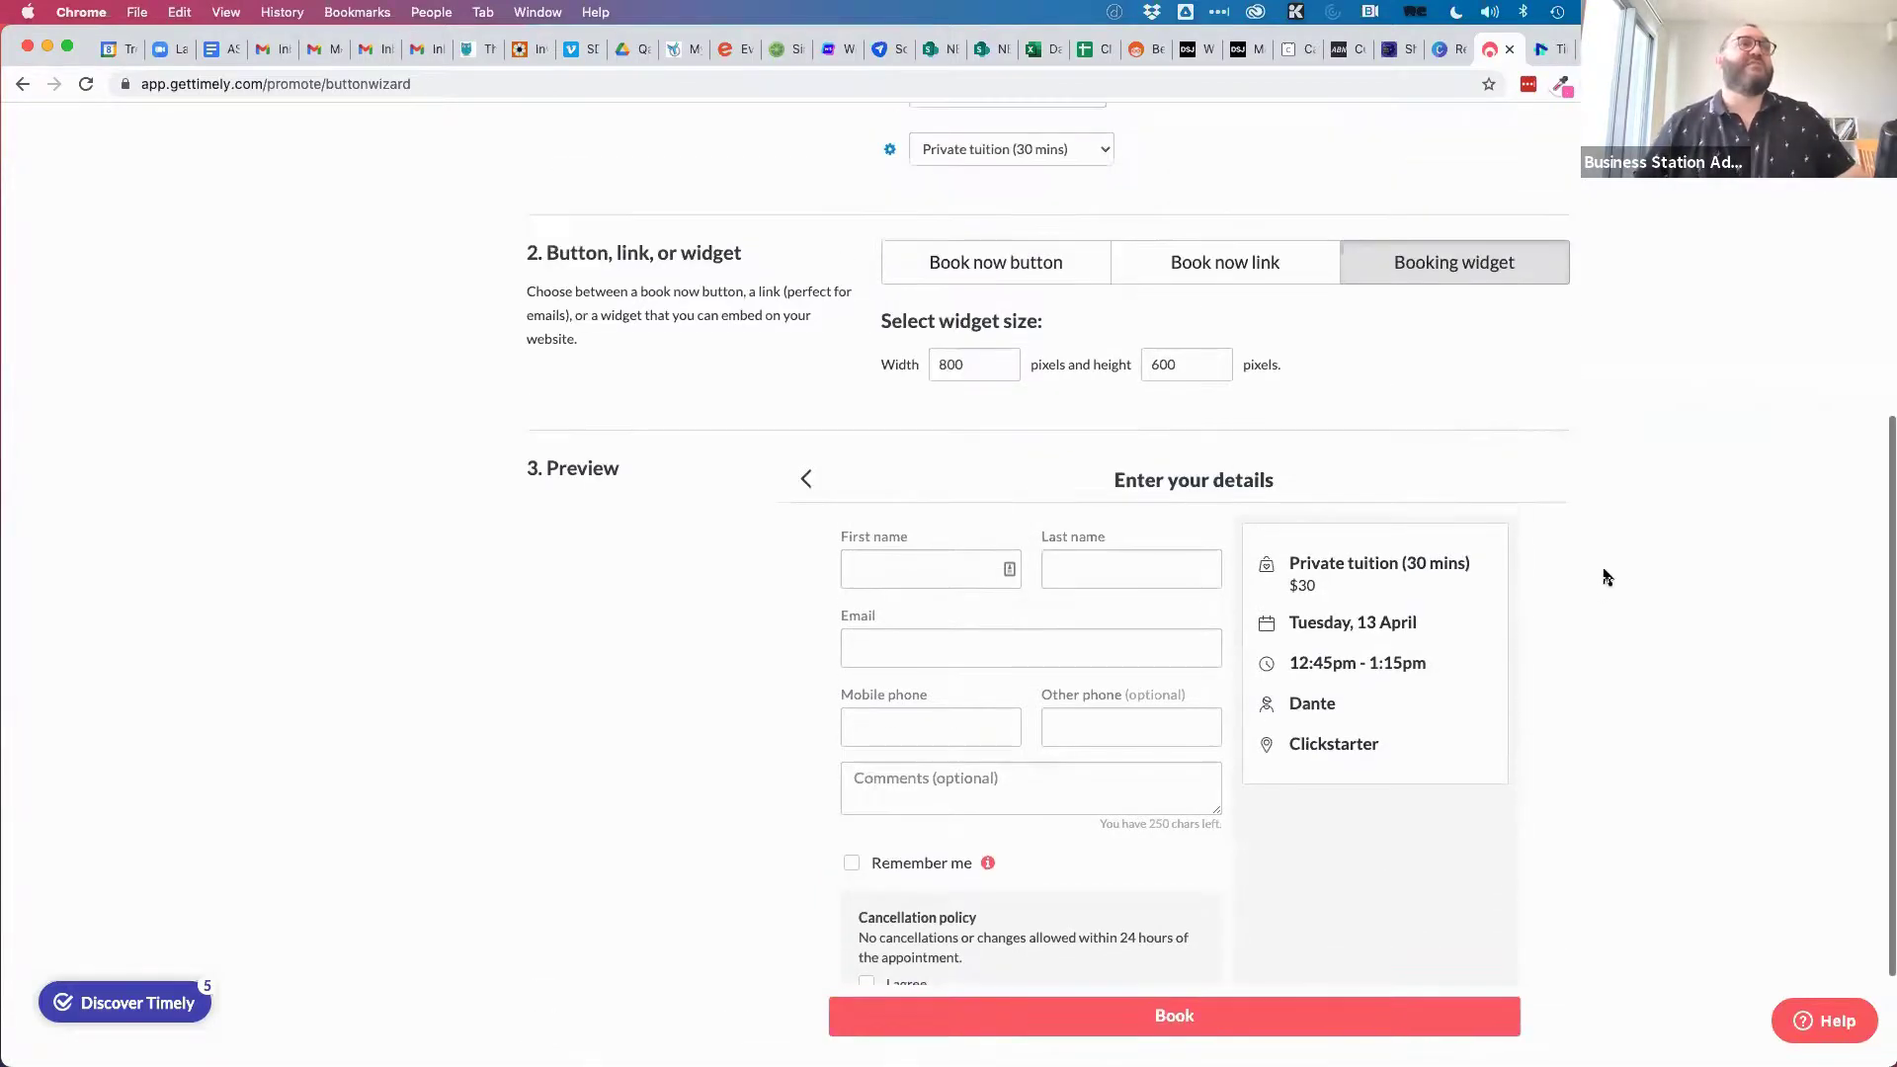
scroll(1605, 577, up, 3)
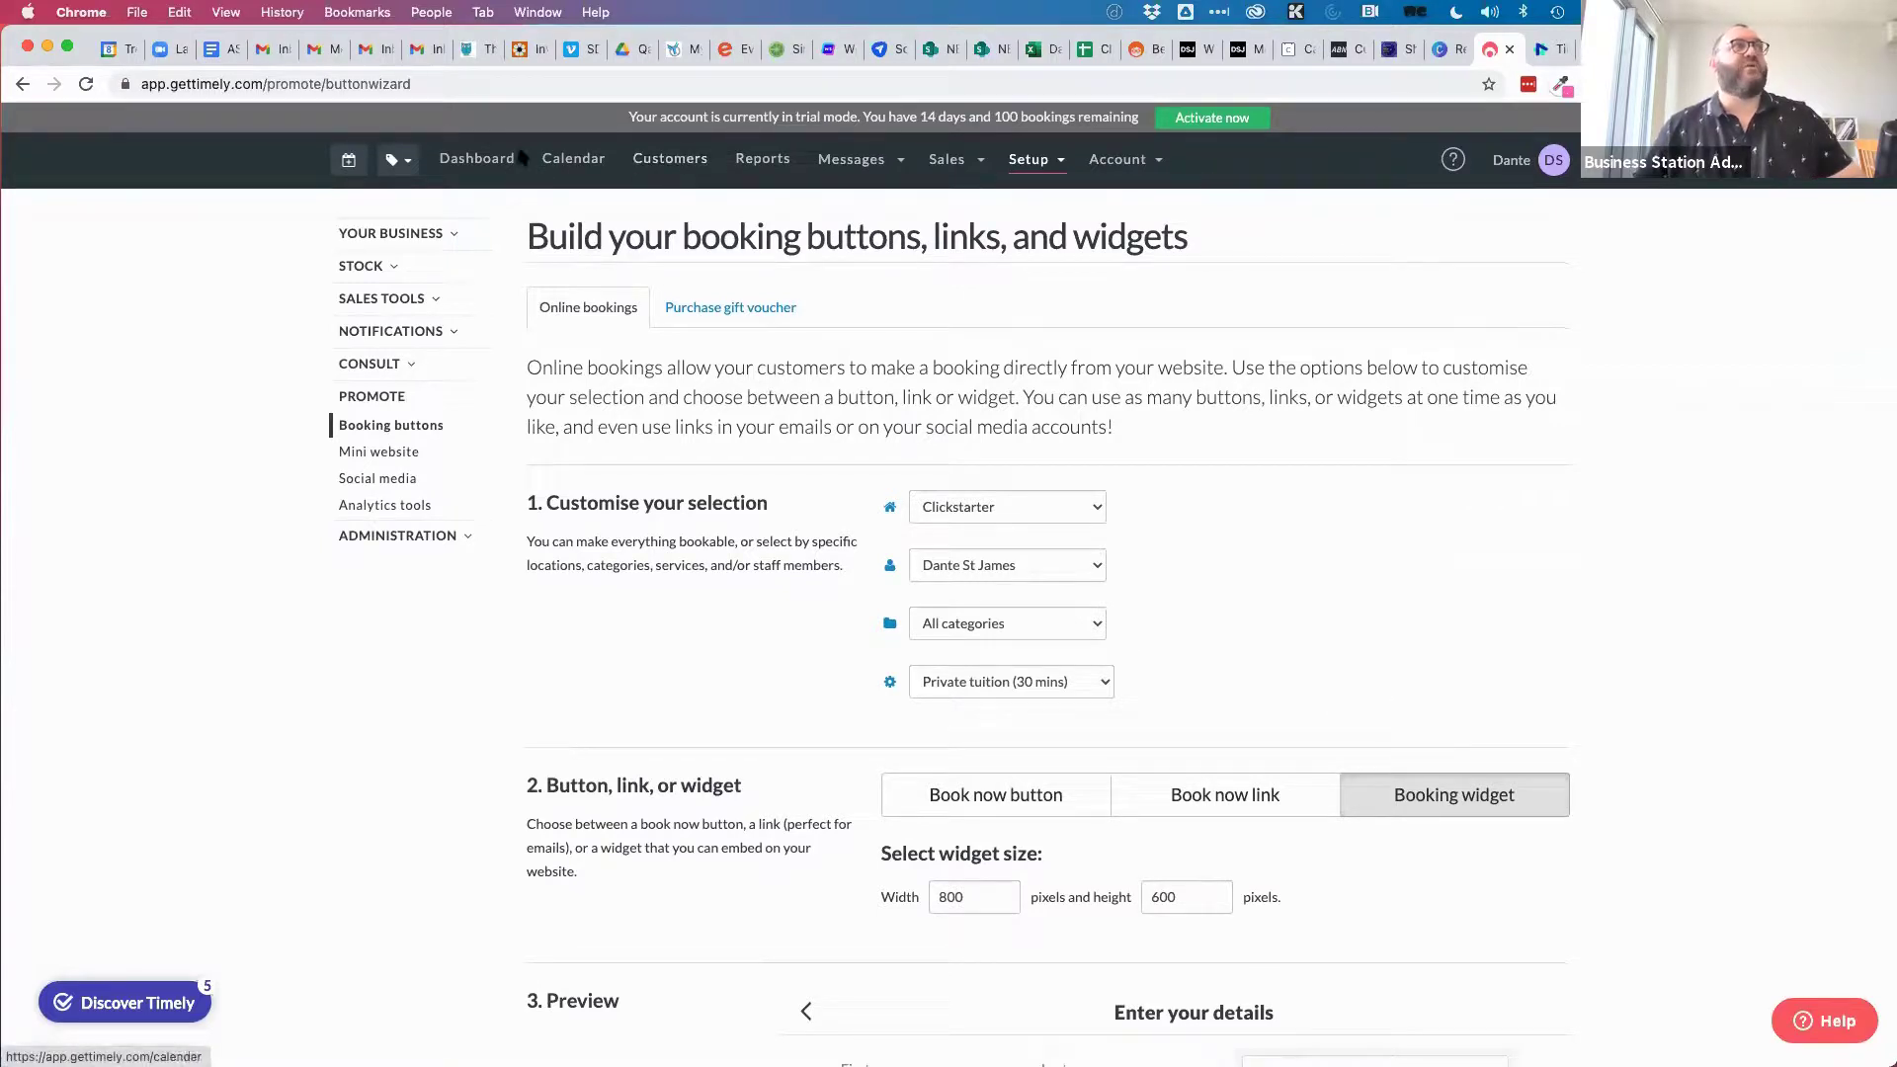
Search Google for 'gettimely' and open the Pricing sitelink of the gettimely.com result.
click(398, 79)
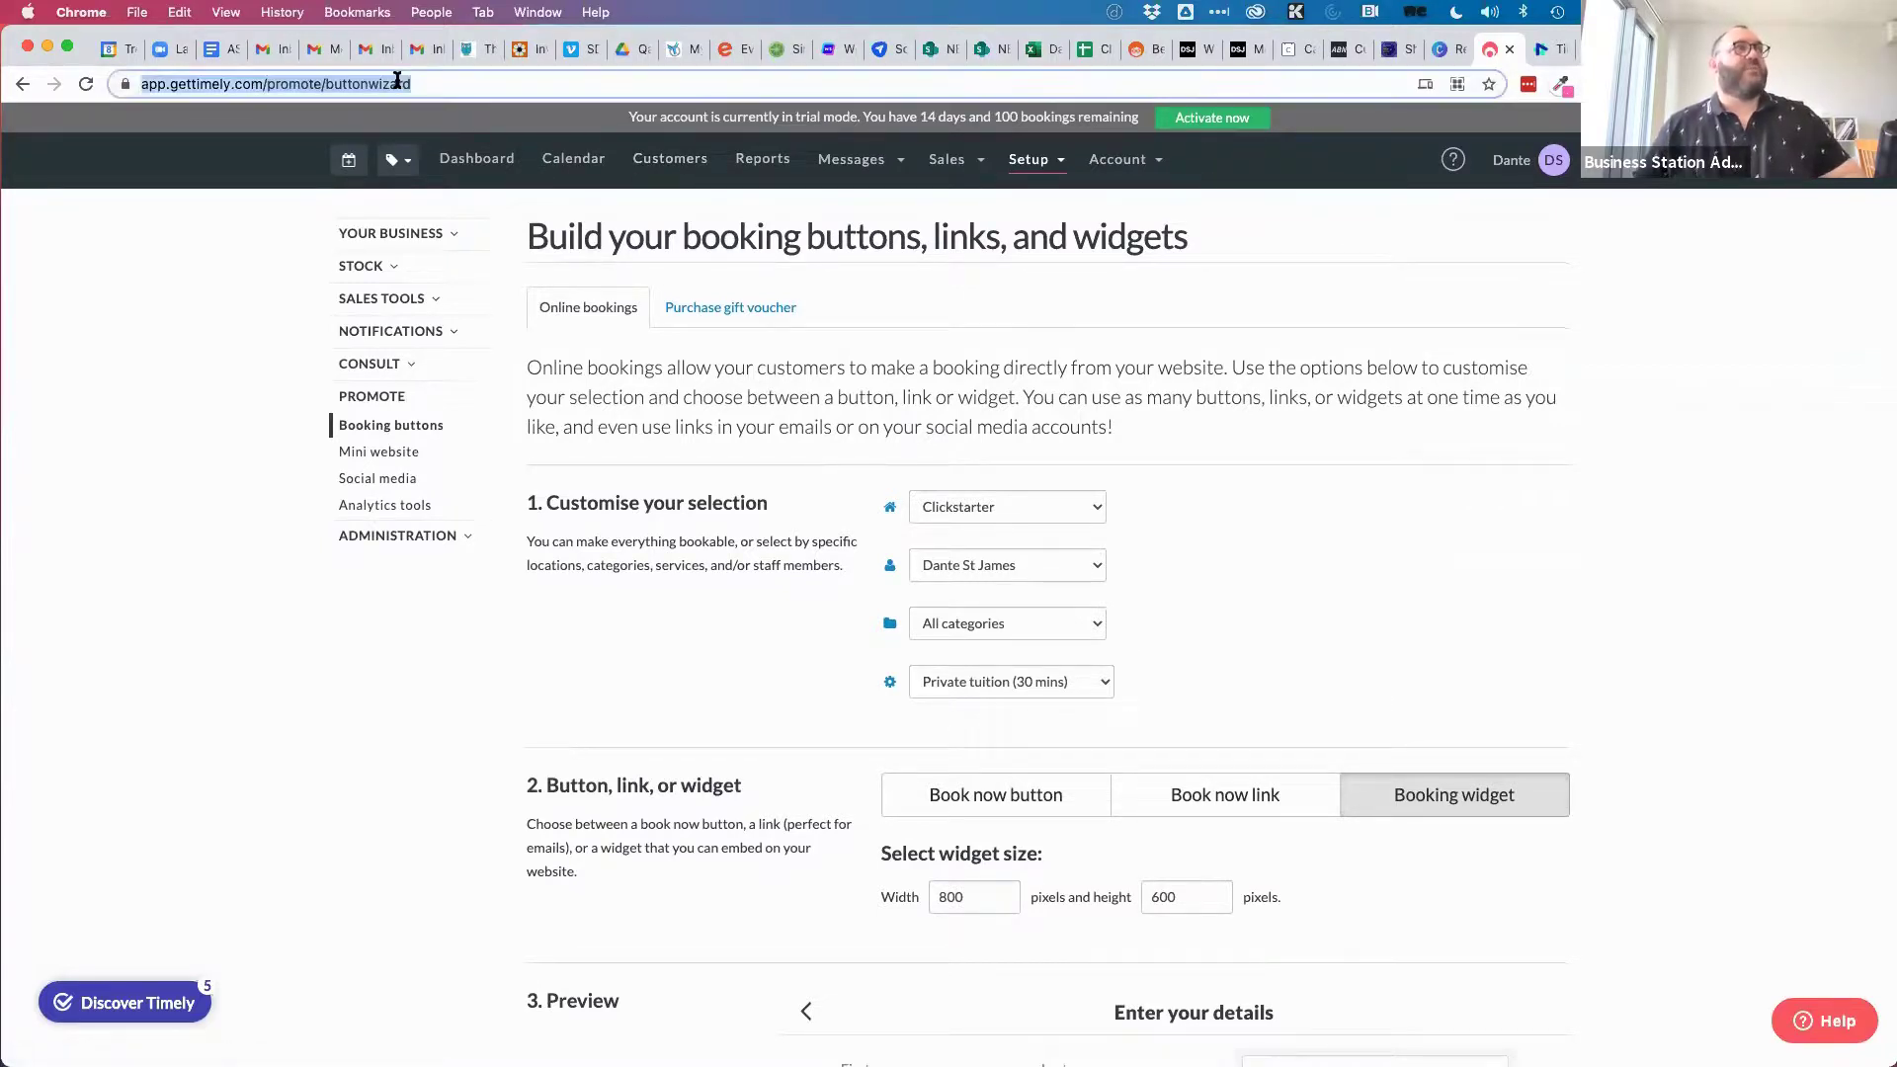
text(timely)
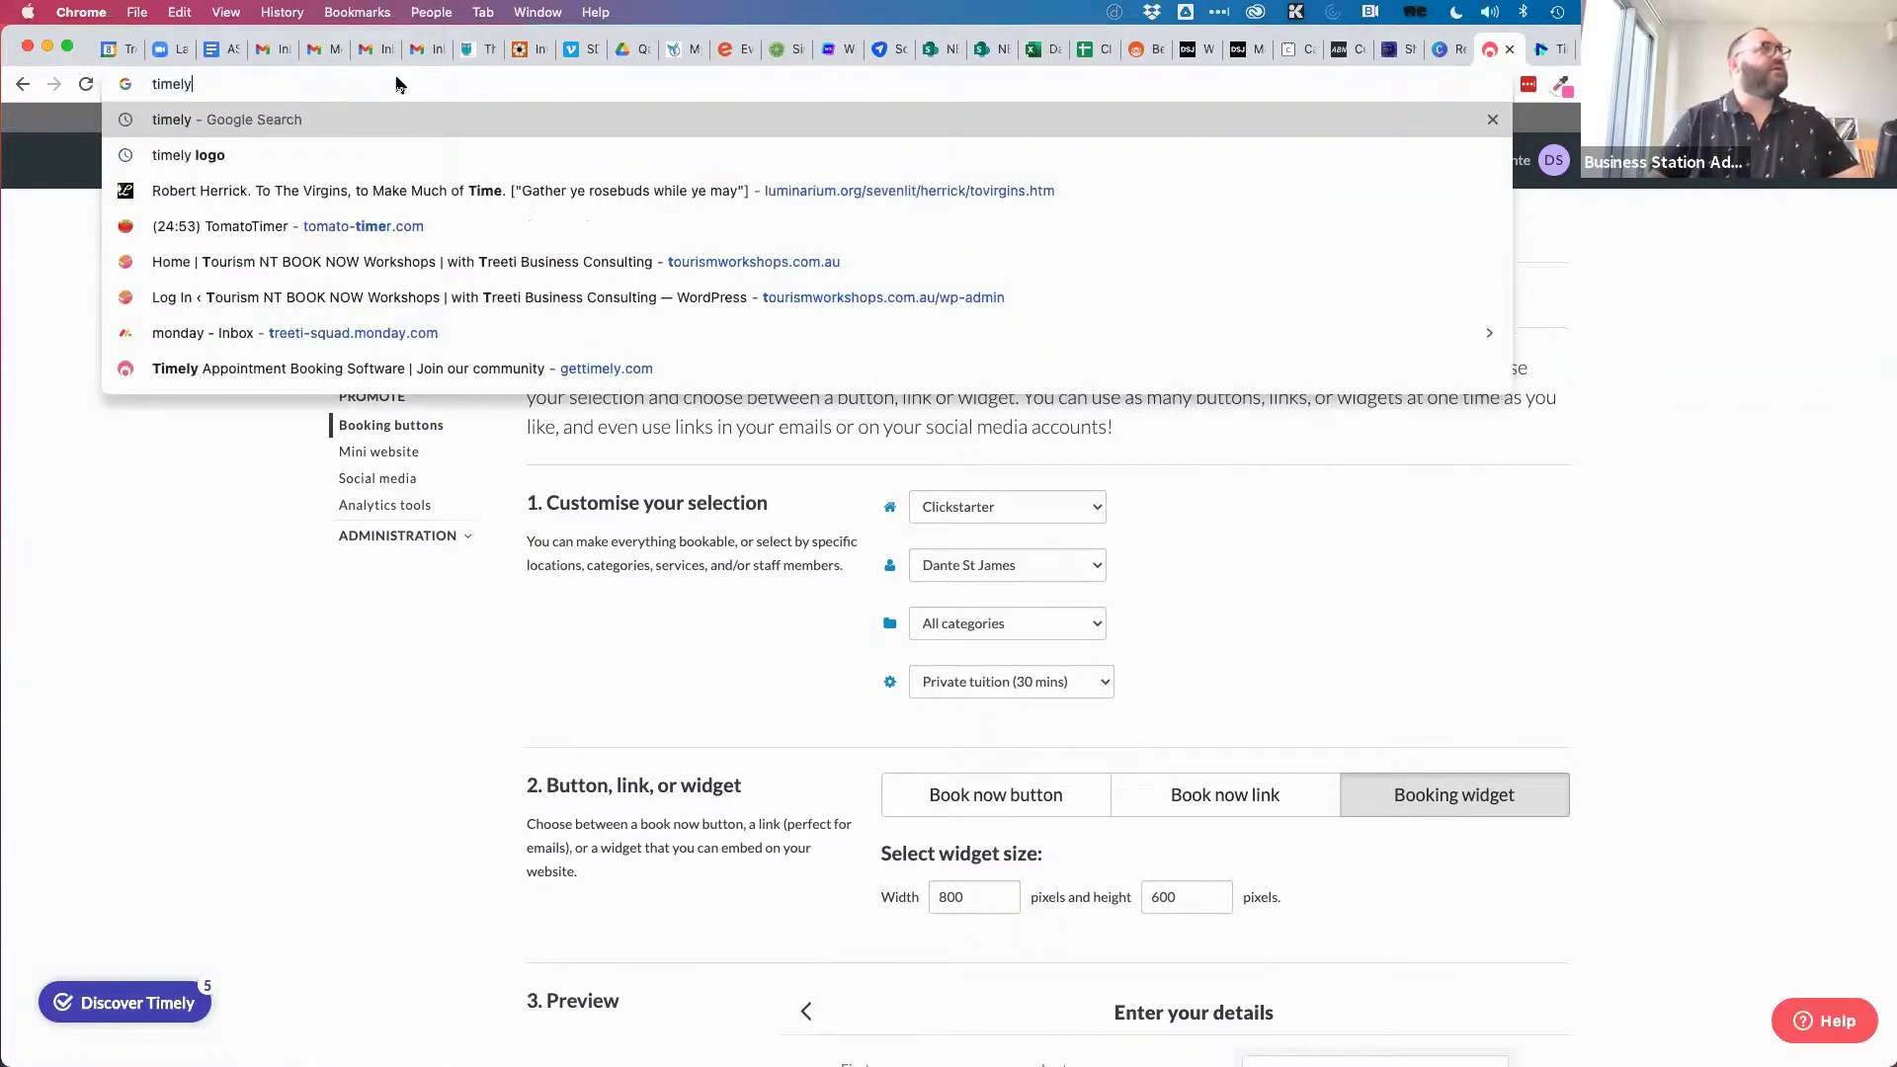
key(BackSpace)
key(BackSpace)
key(BackSpace)
key(BackSpace)
key(BackSpace)
text(gettimely)
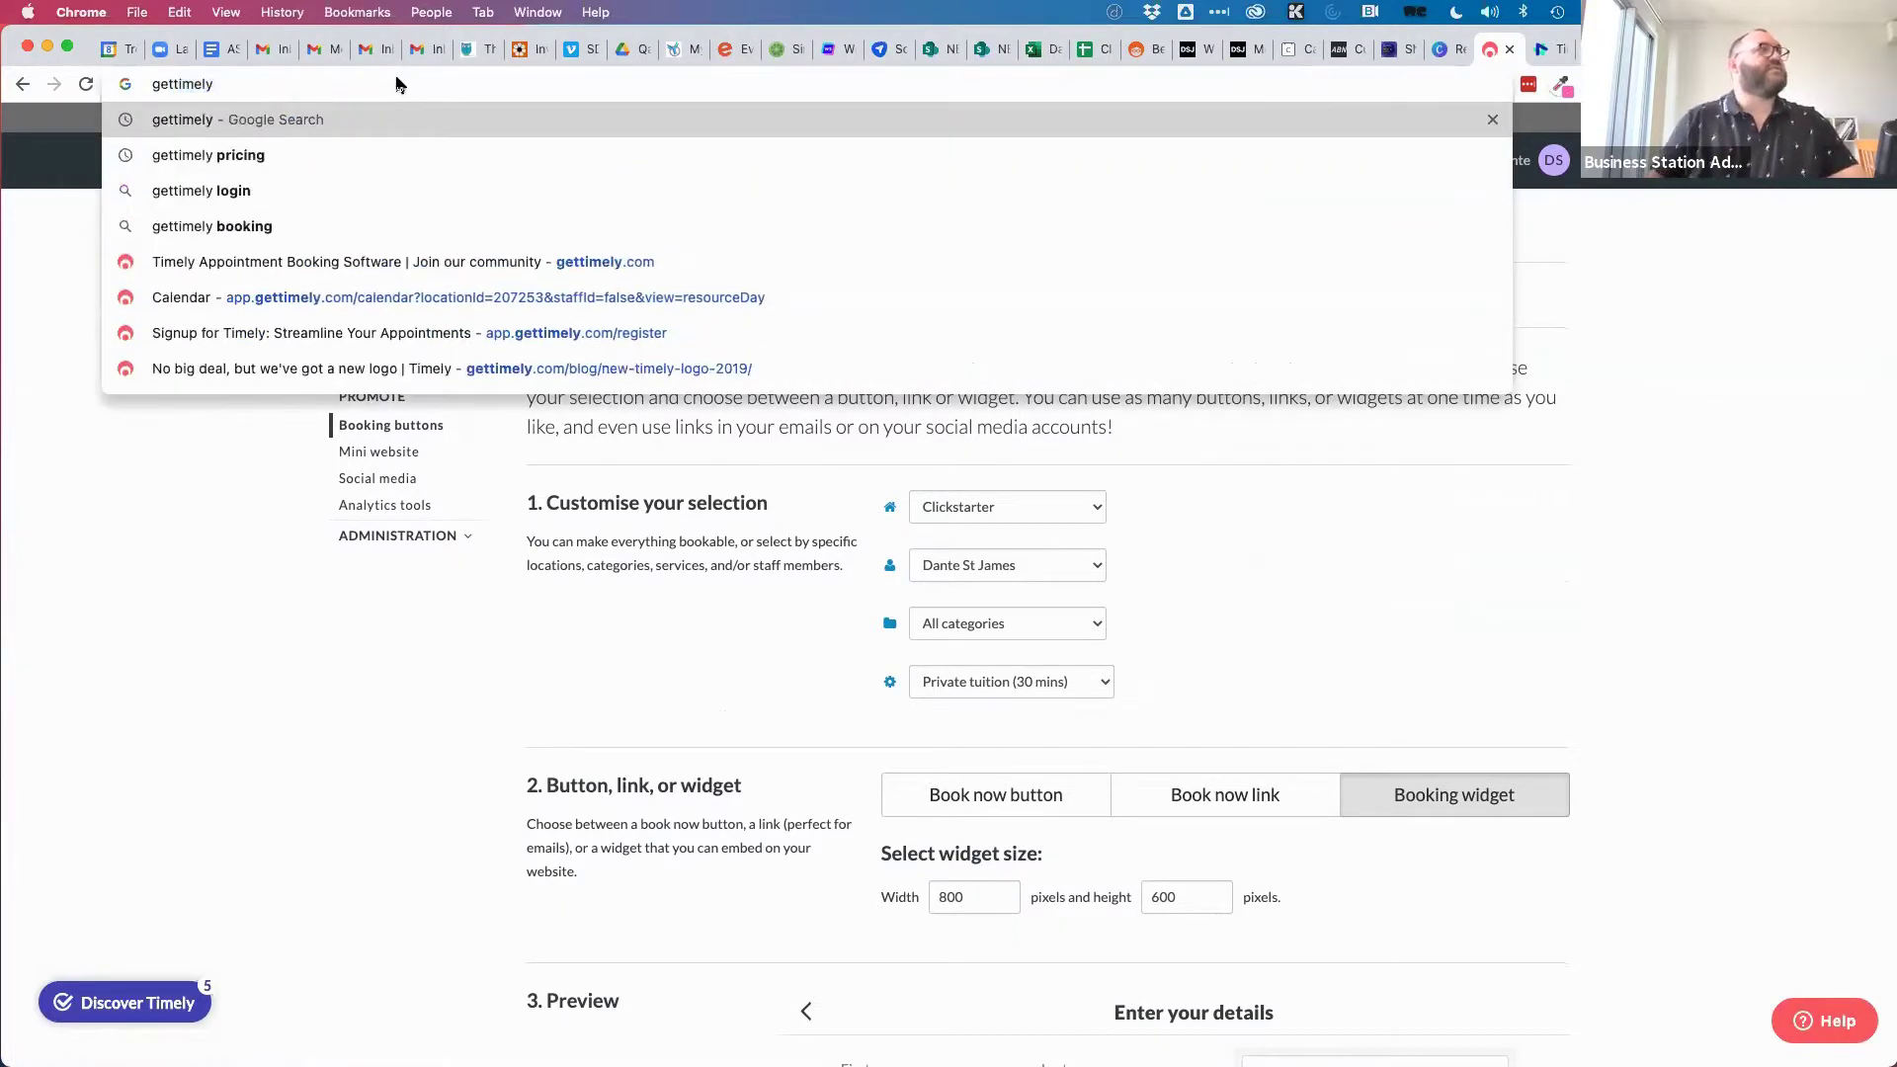
key(Return)
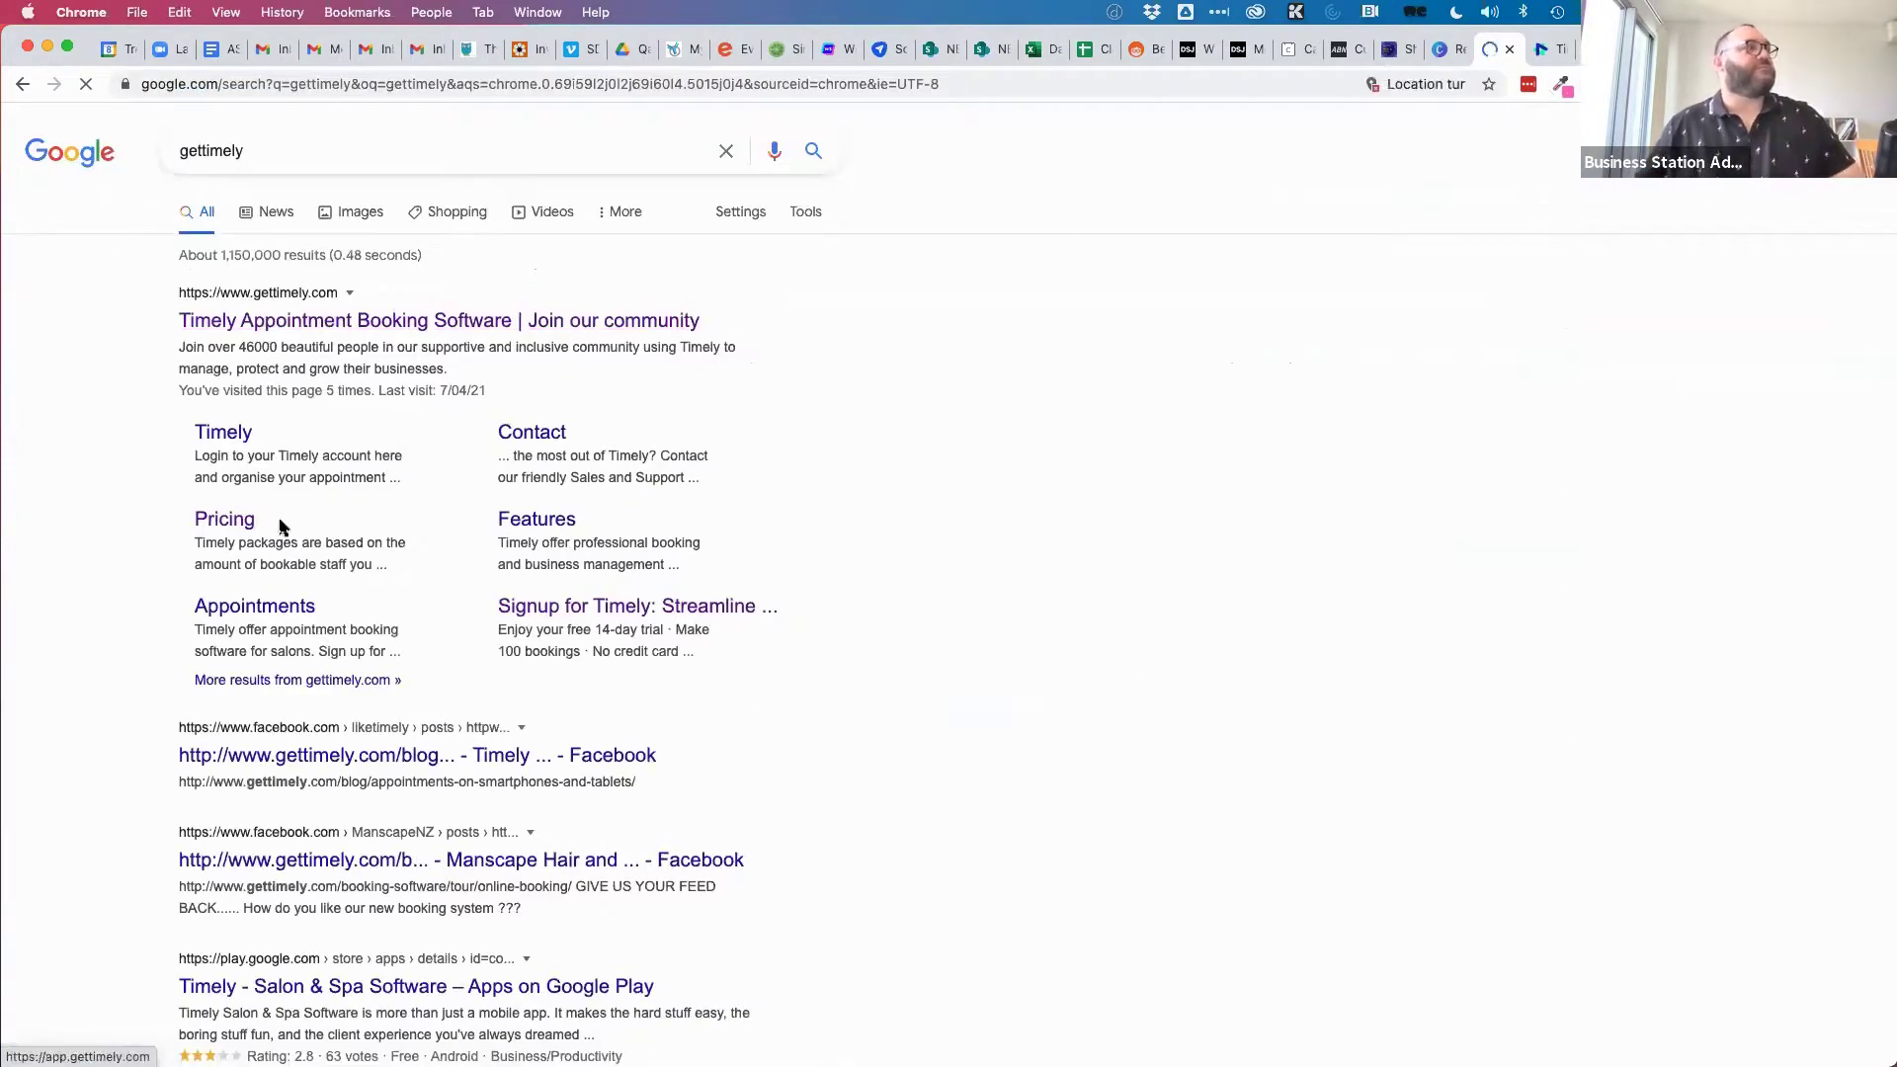
click(227, 521)
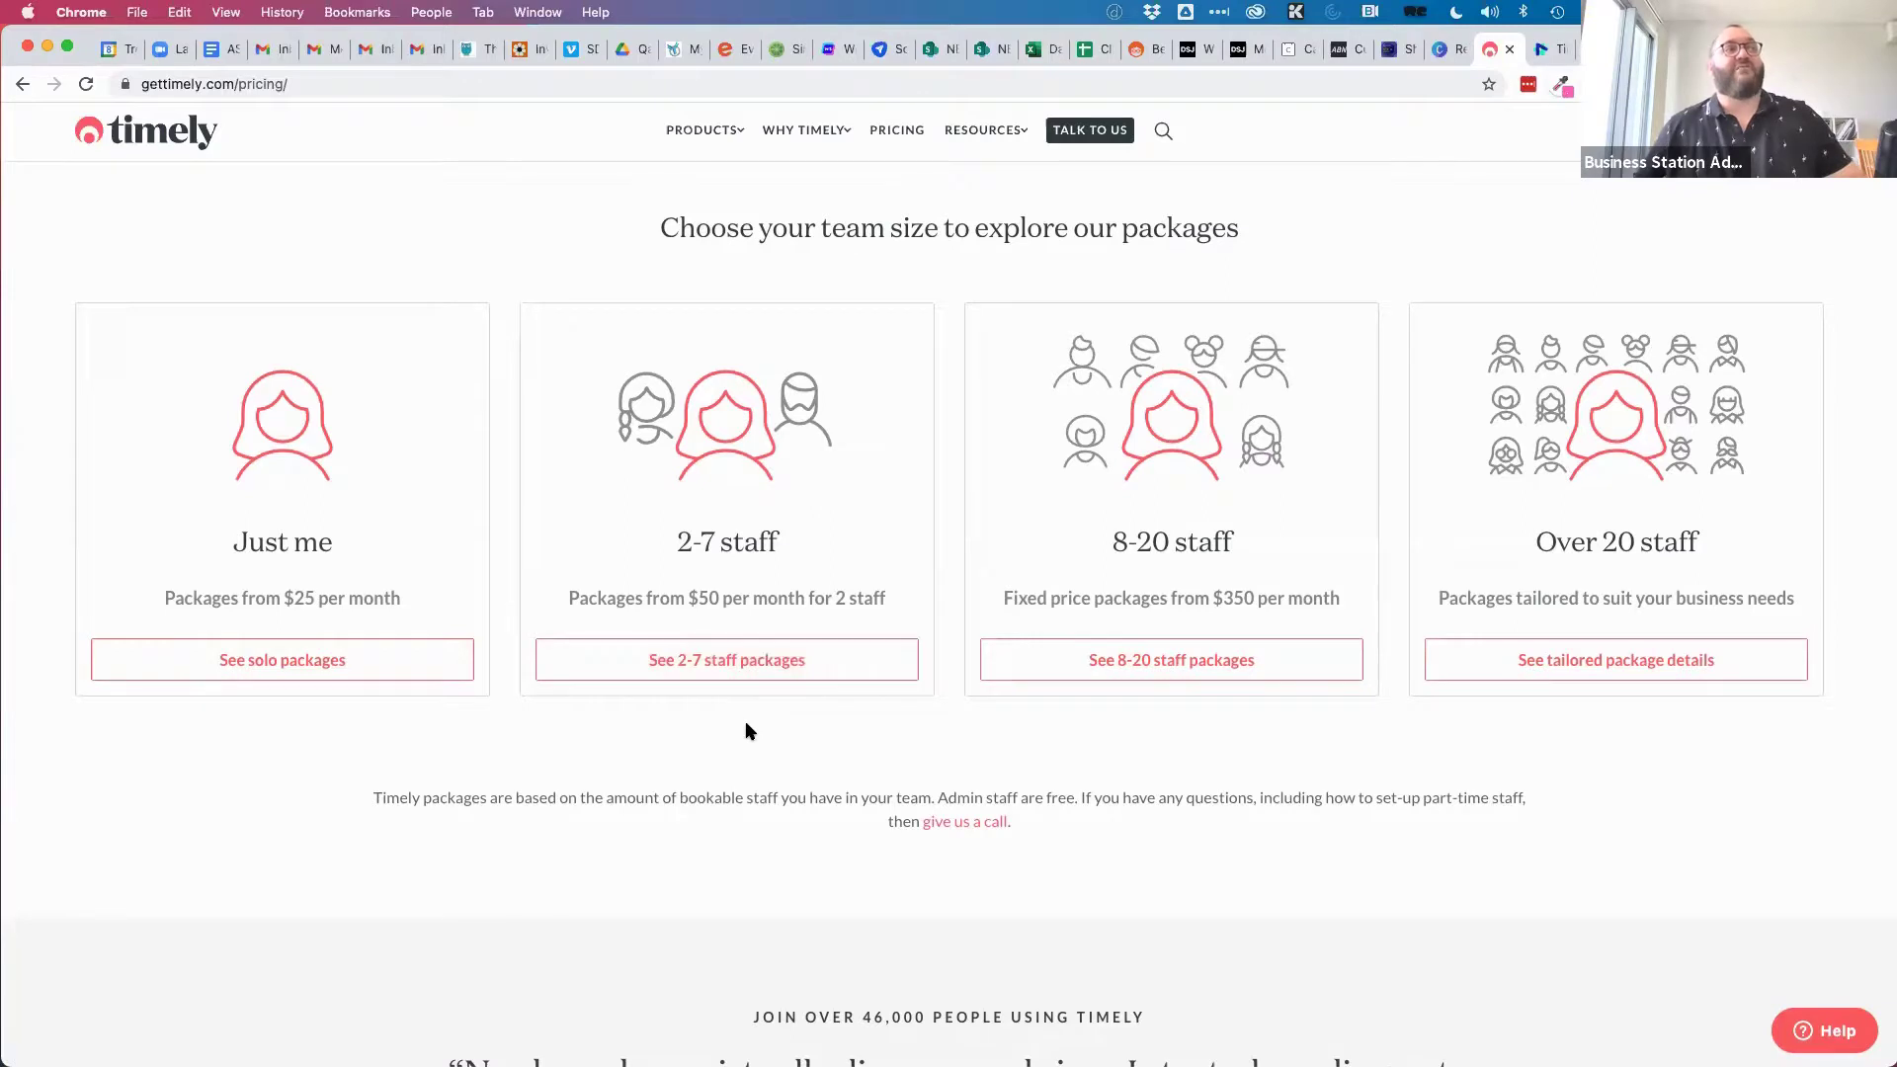
Show Timely's pricing packages for teams of 2–7 staff.
click(723, 677)
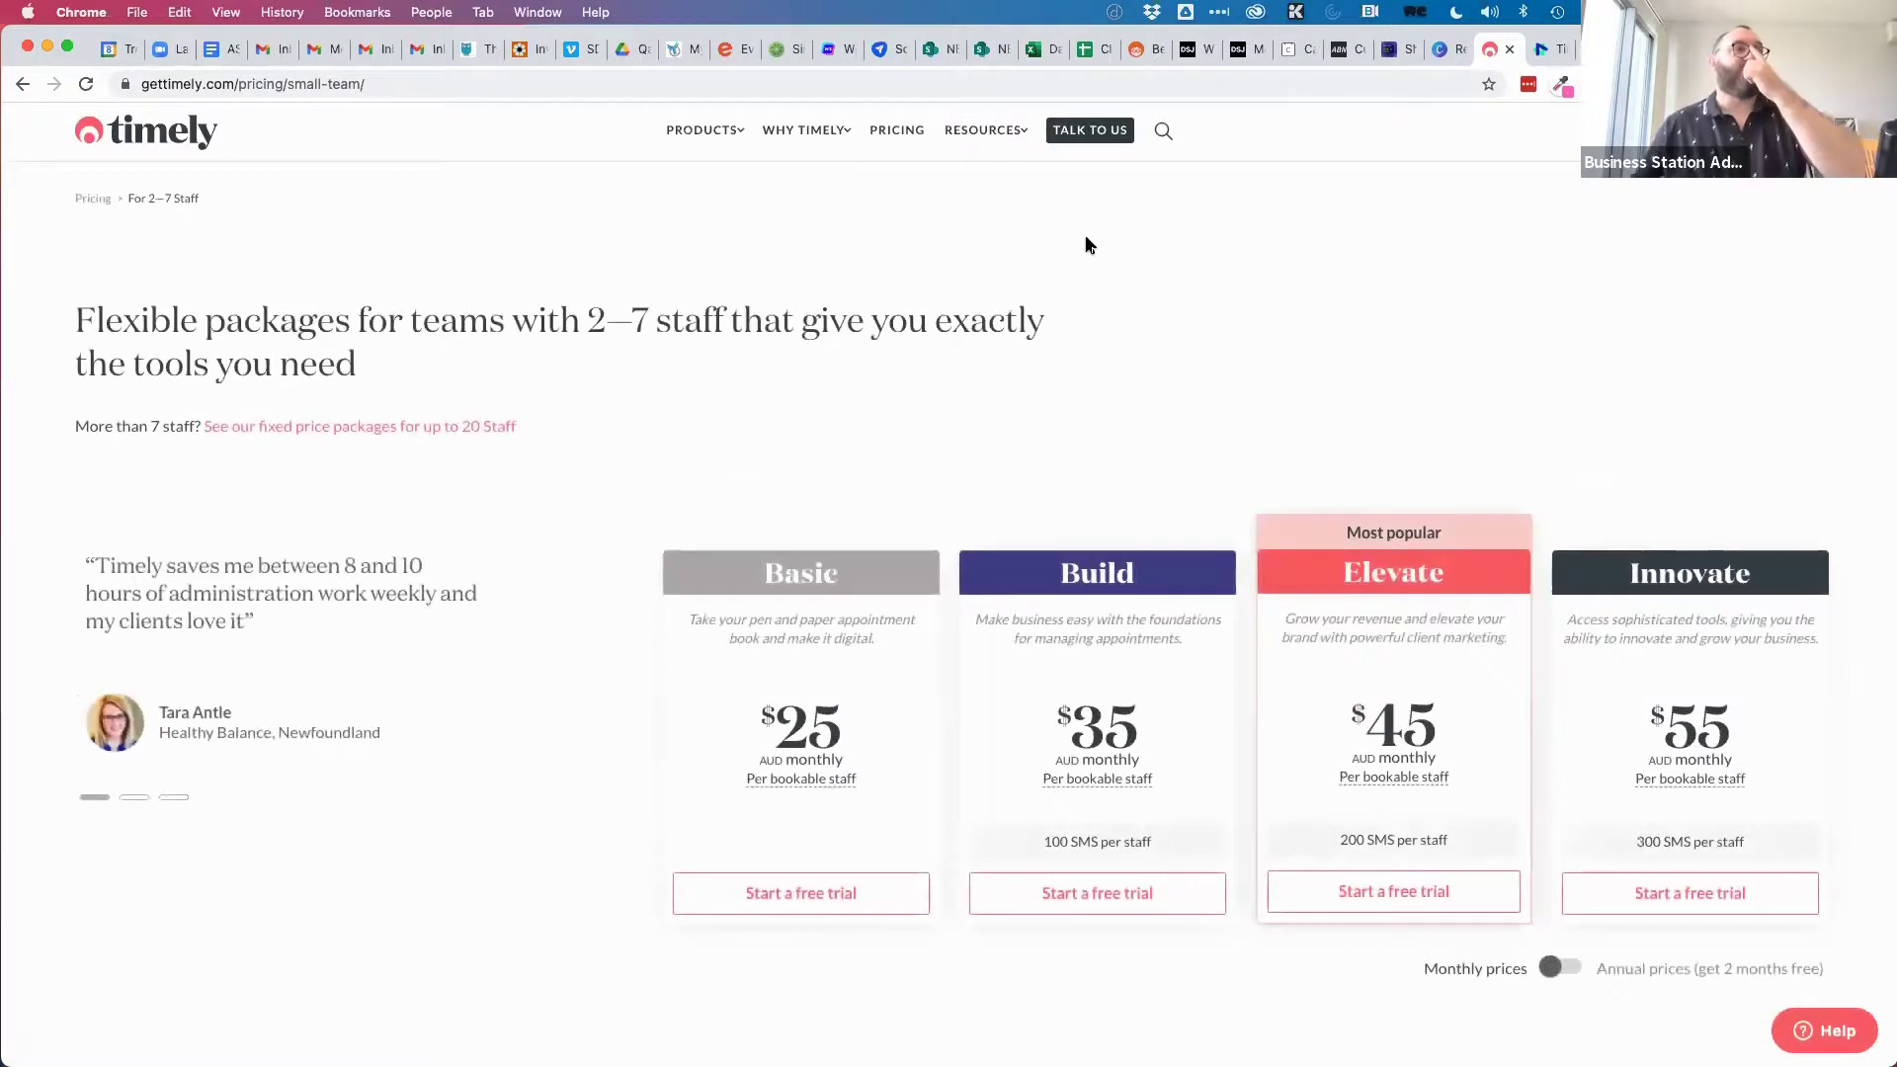
scroll(639, 792, down, 3)
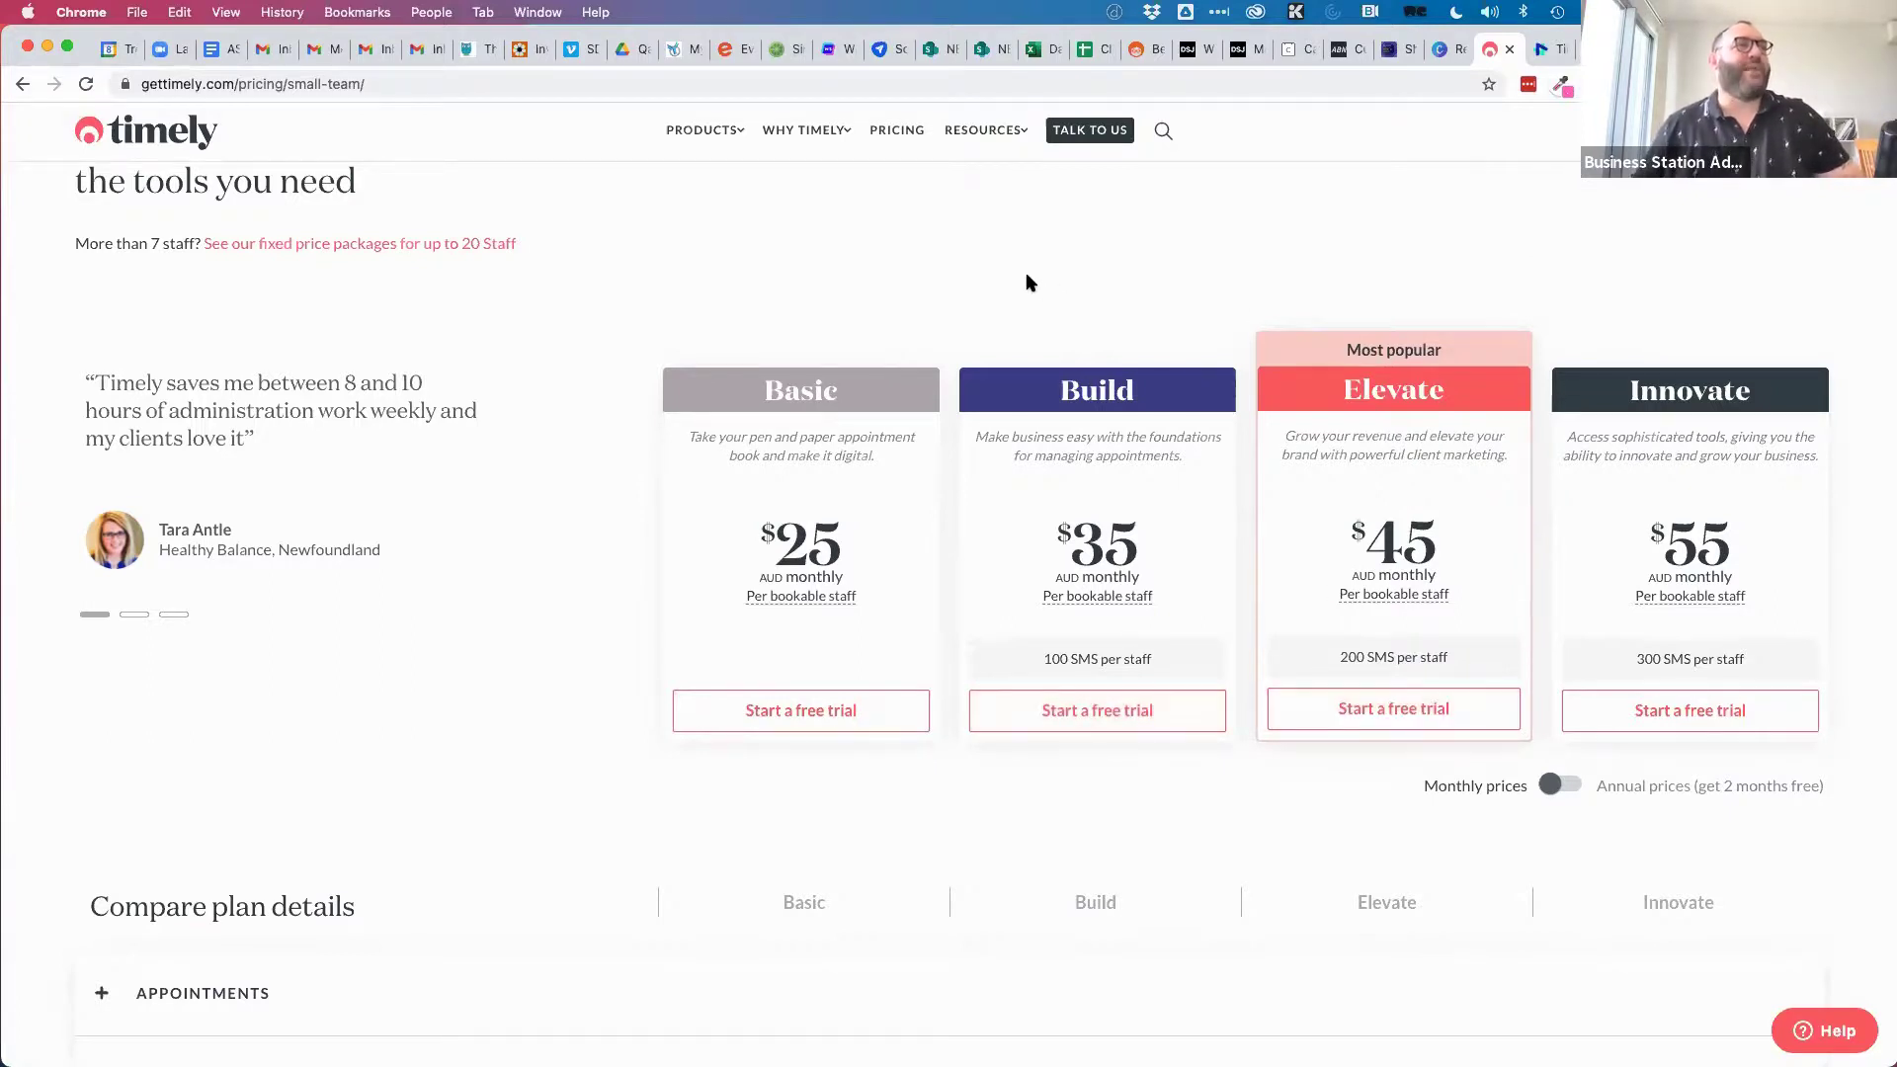
scroll(1186, 237, up, 1)
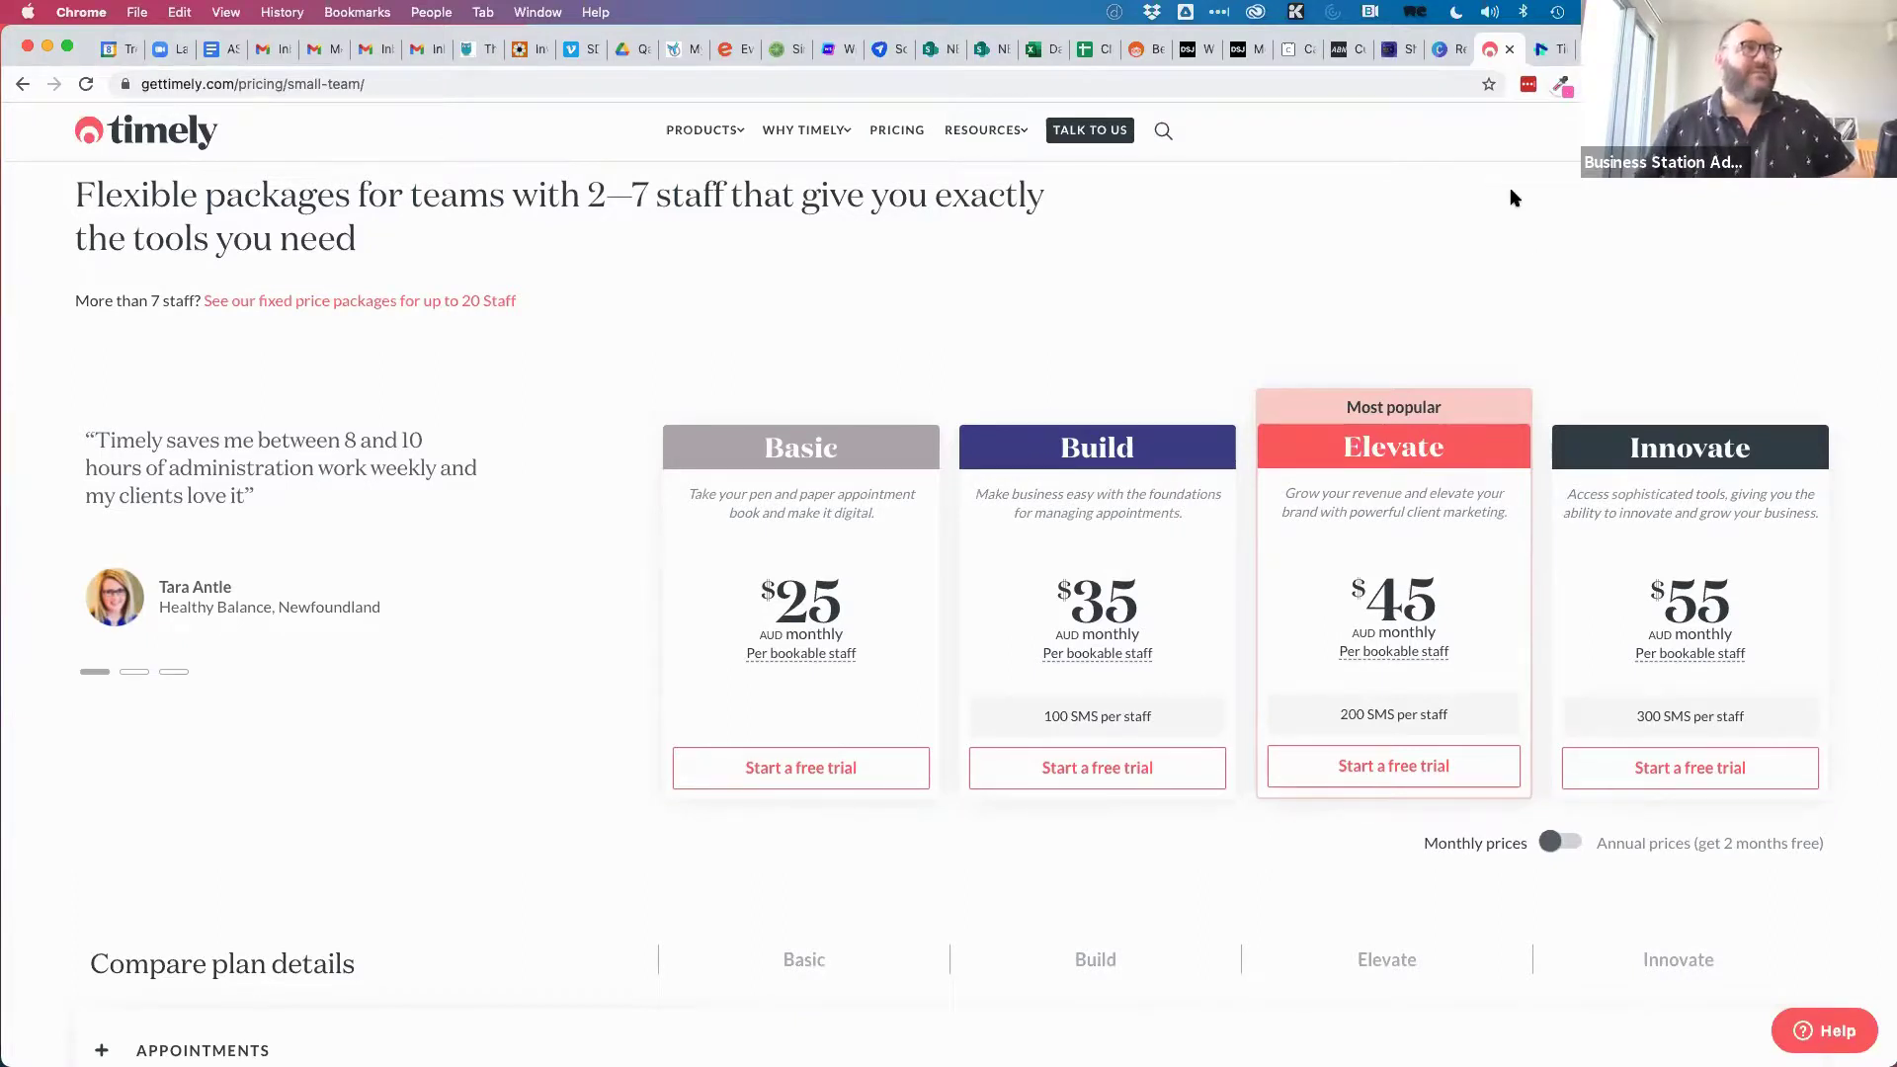
Expand Marketing under Compare plan details to see which plans include it.
scroll(1008, 302, down, 3)
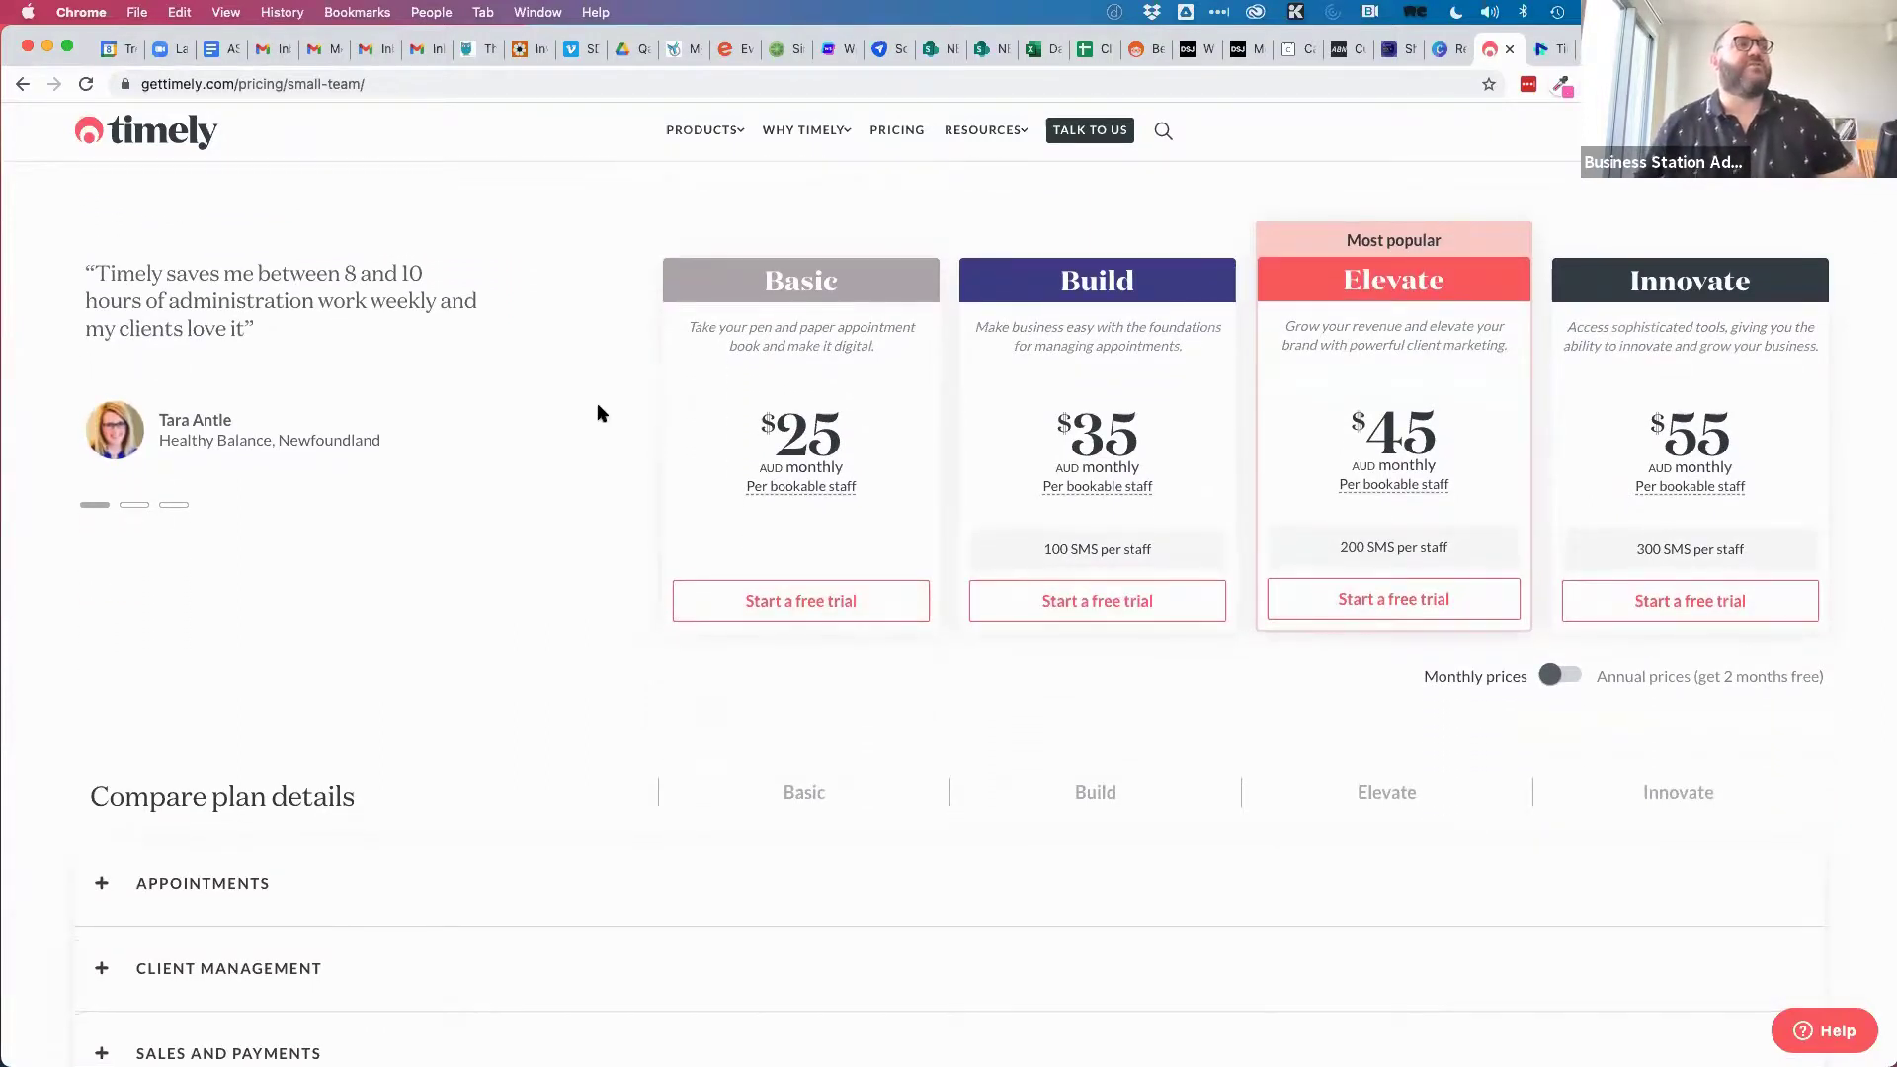
scroll(589, 504, down, 6)
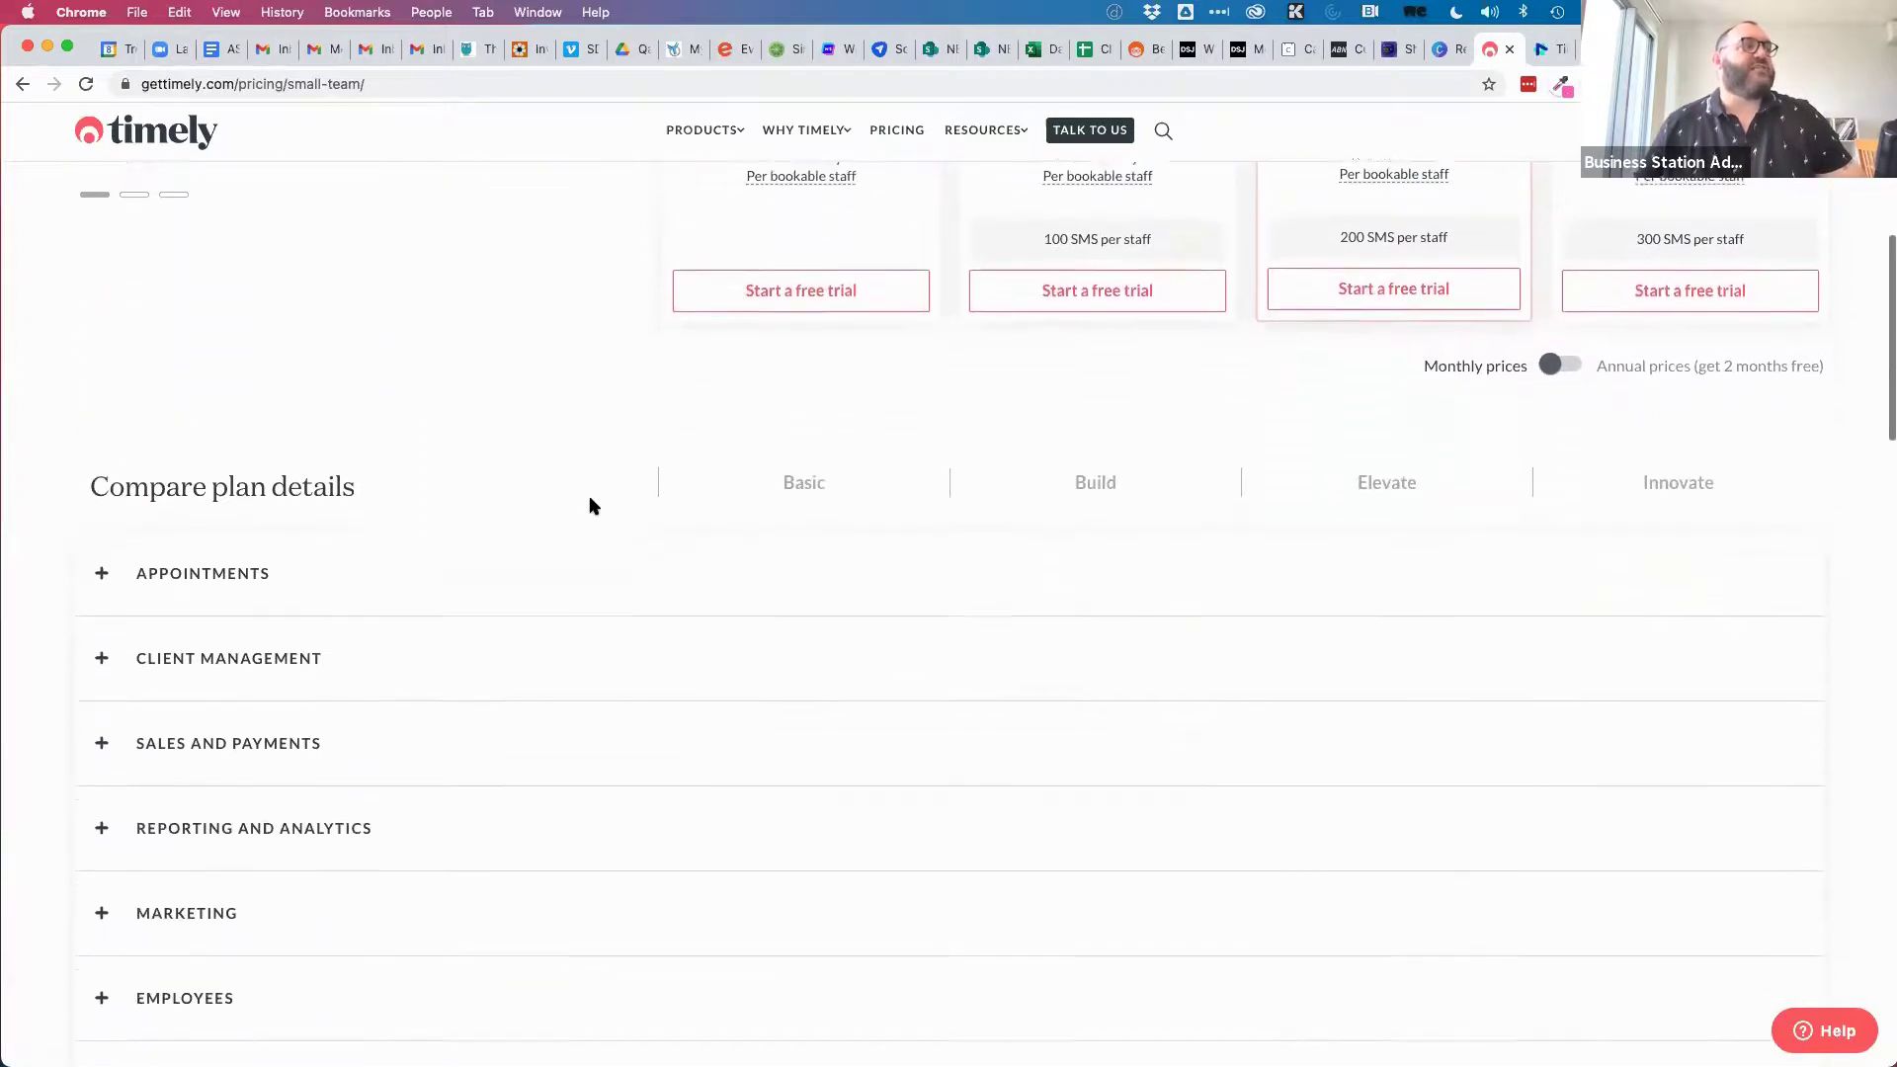
scroll(539, 834, down, 2)
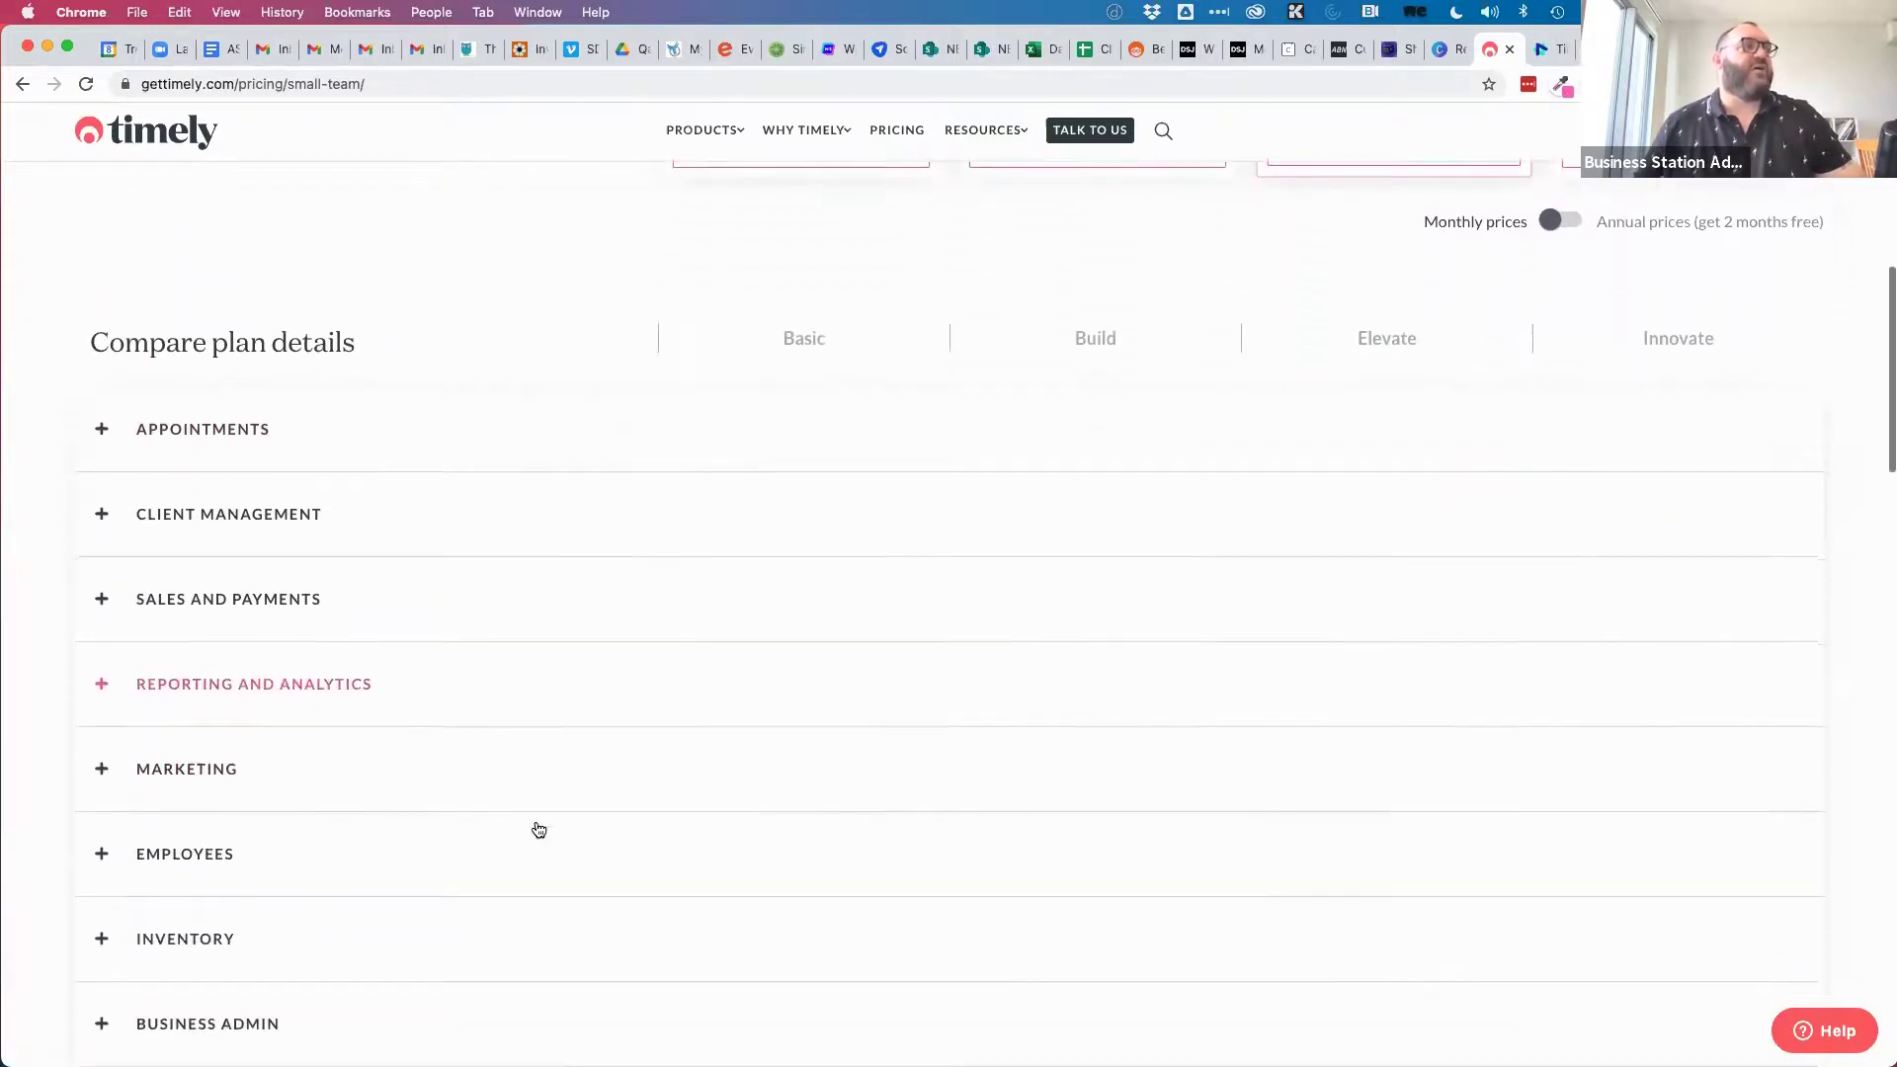
click(442, 777)
scroll(467, 802, down, 5)
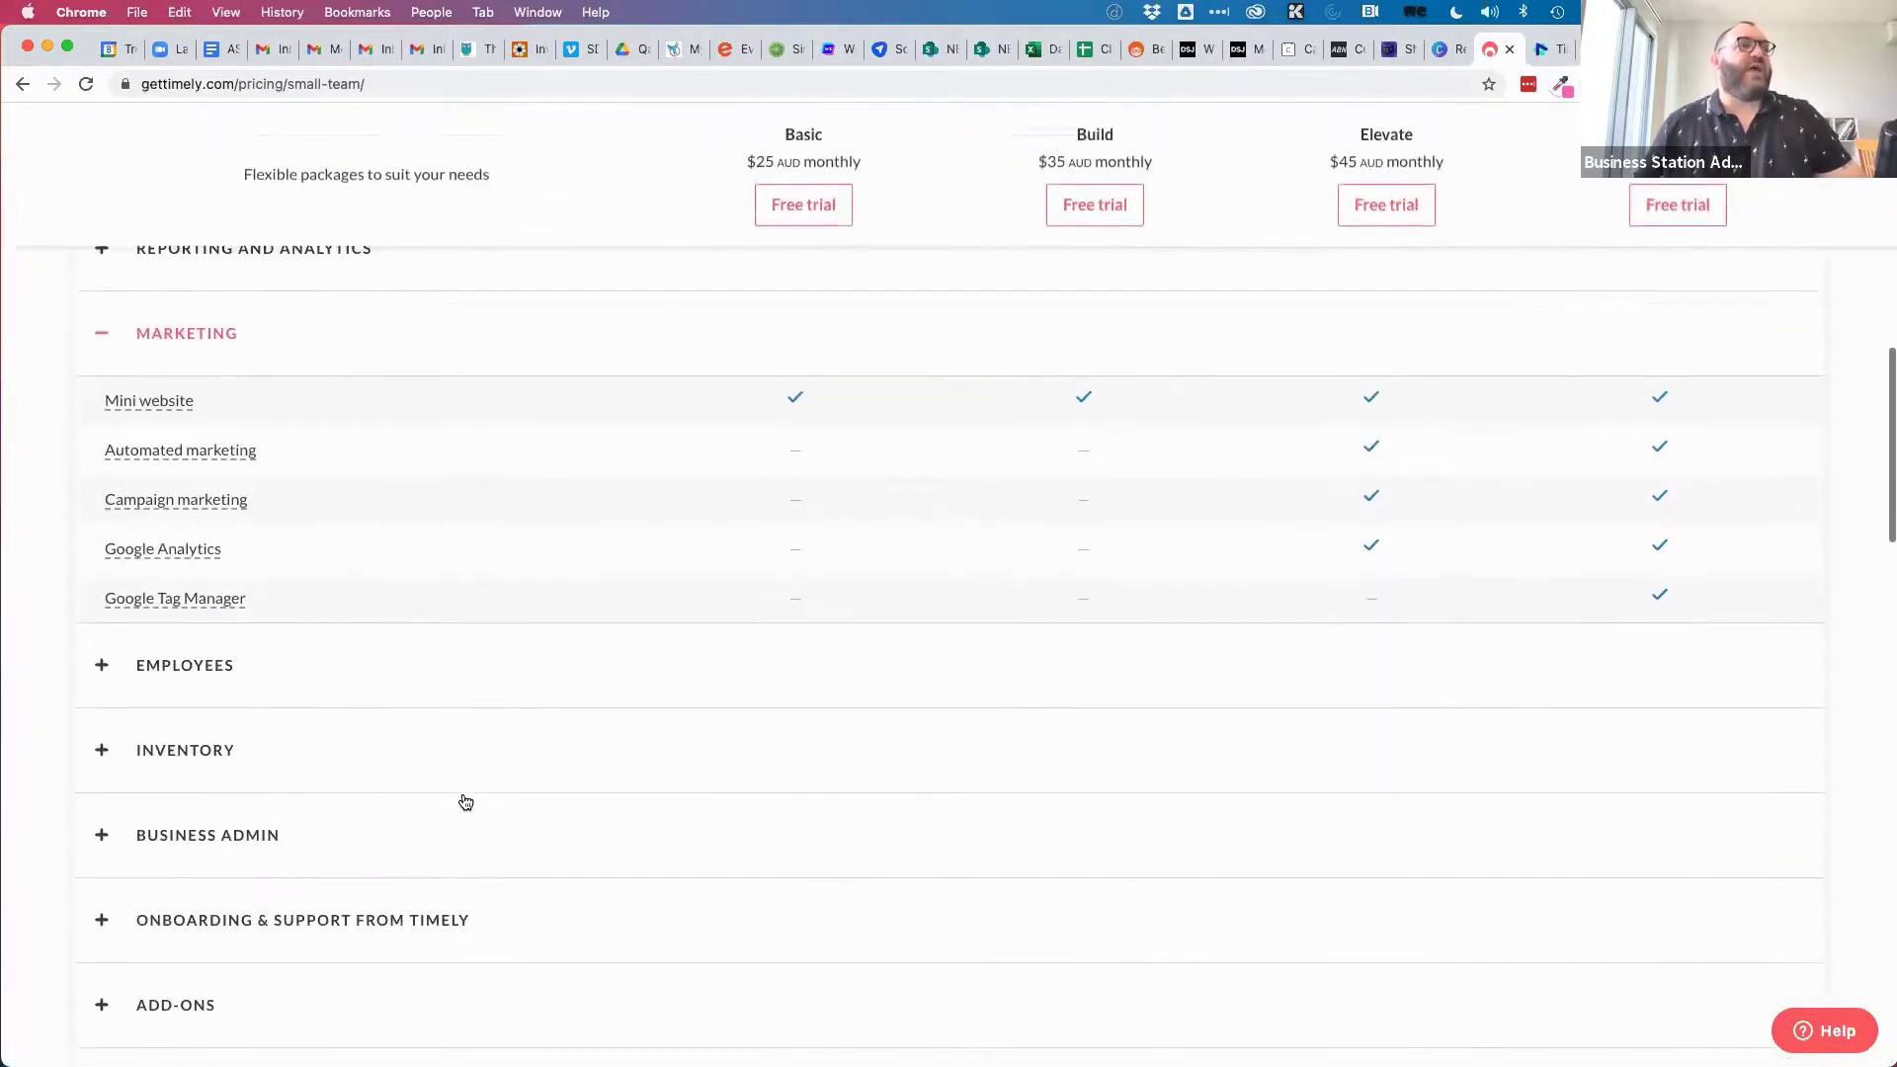
scroll(466, 801, down, 3)
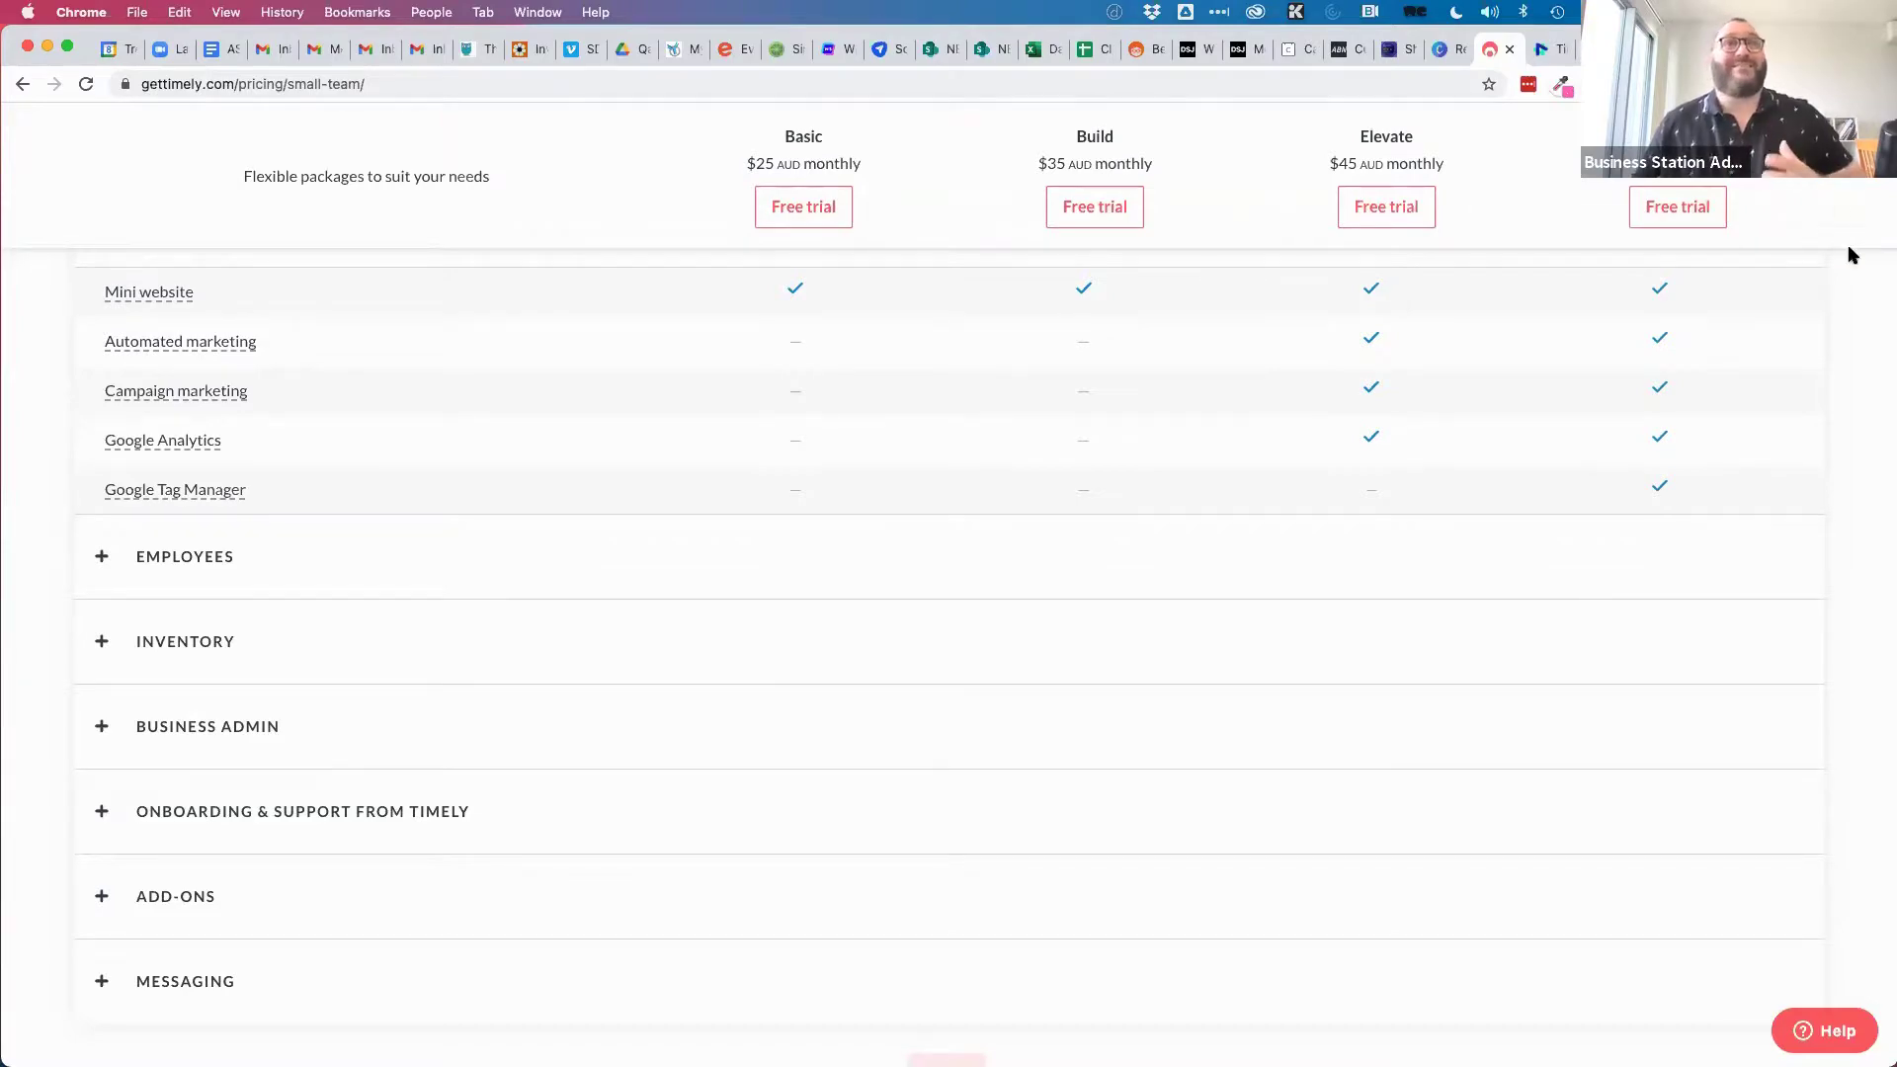
scroll(1842, 393, up, 15)
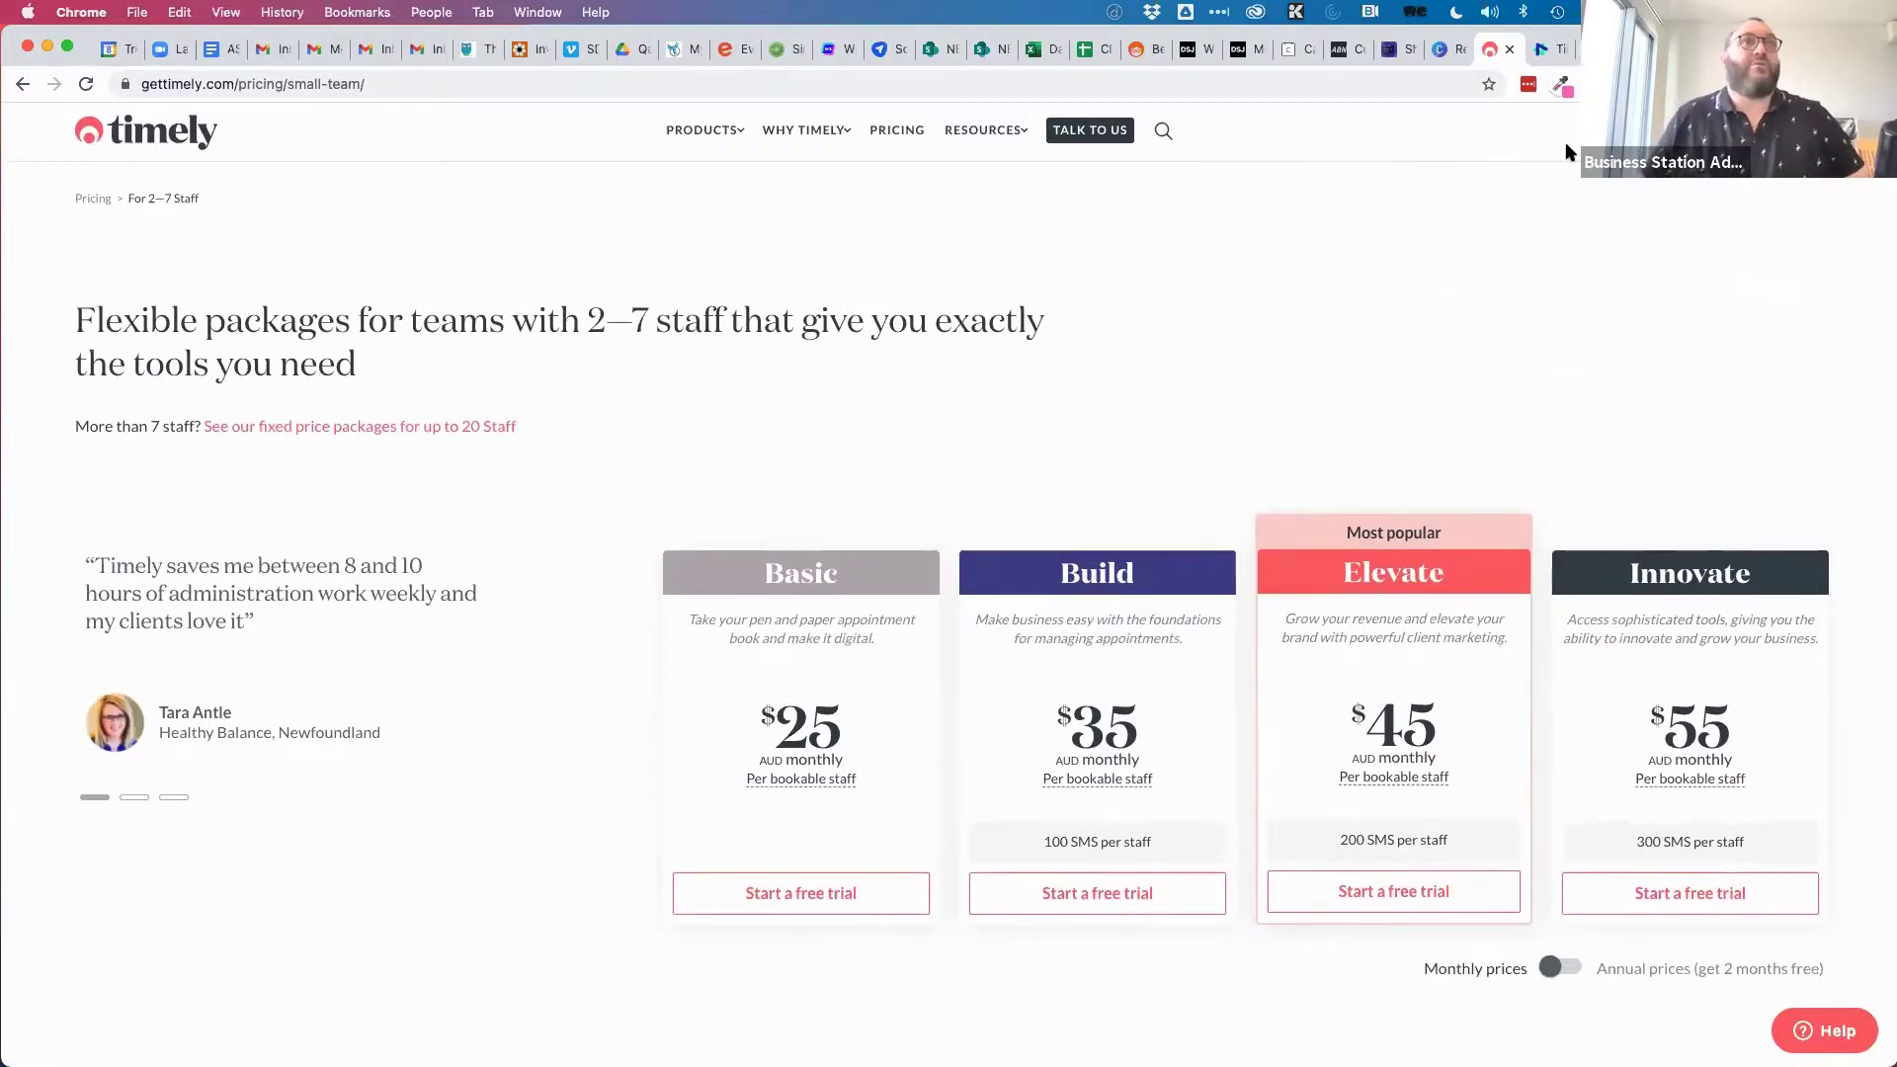
click(1537, 51)
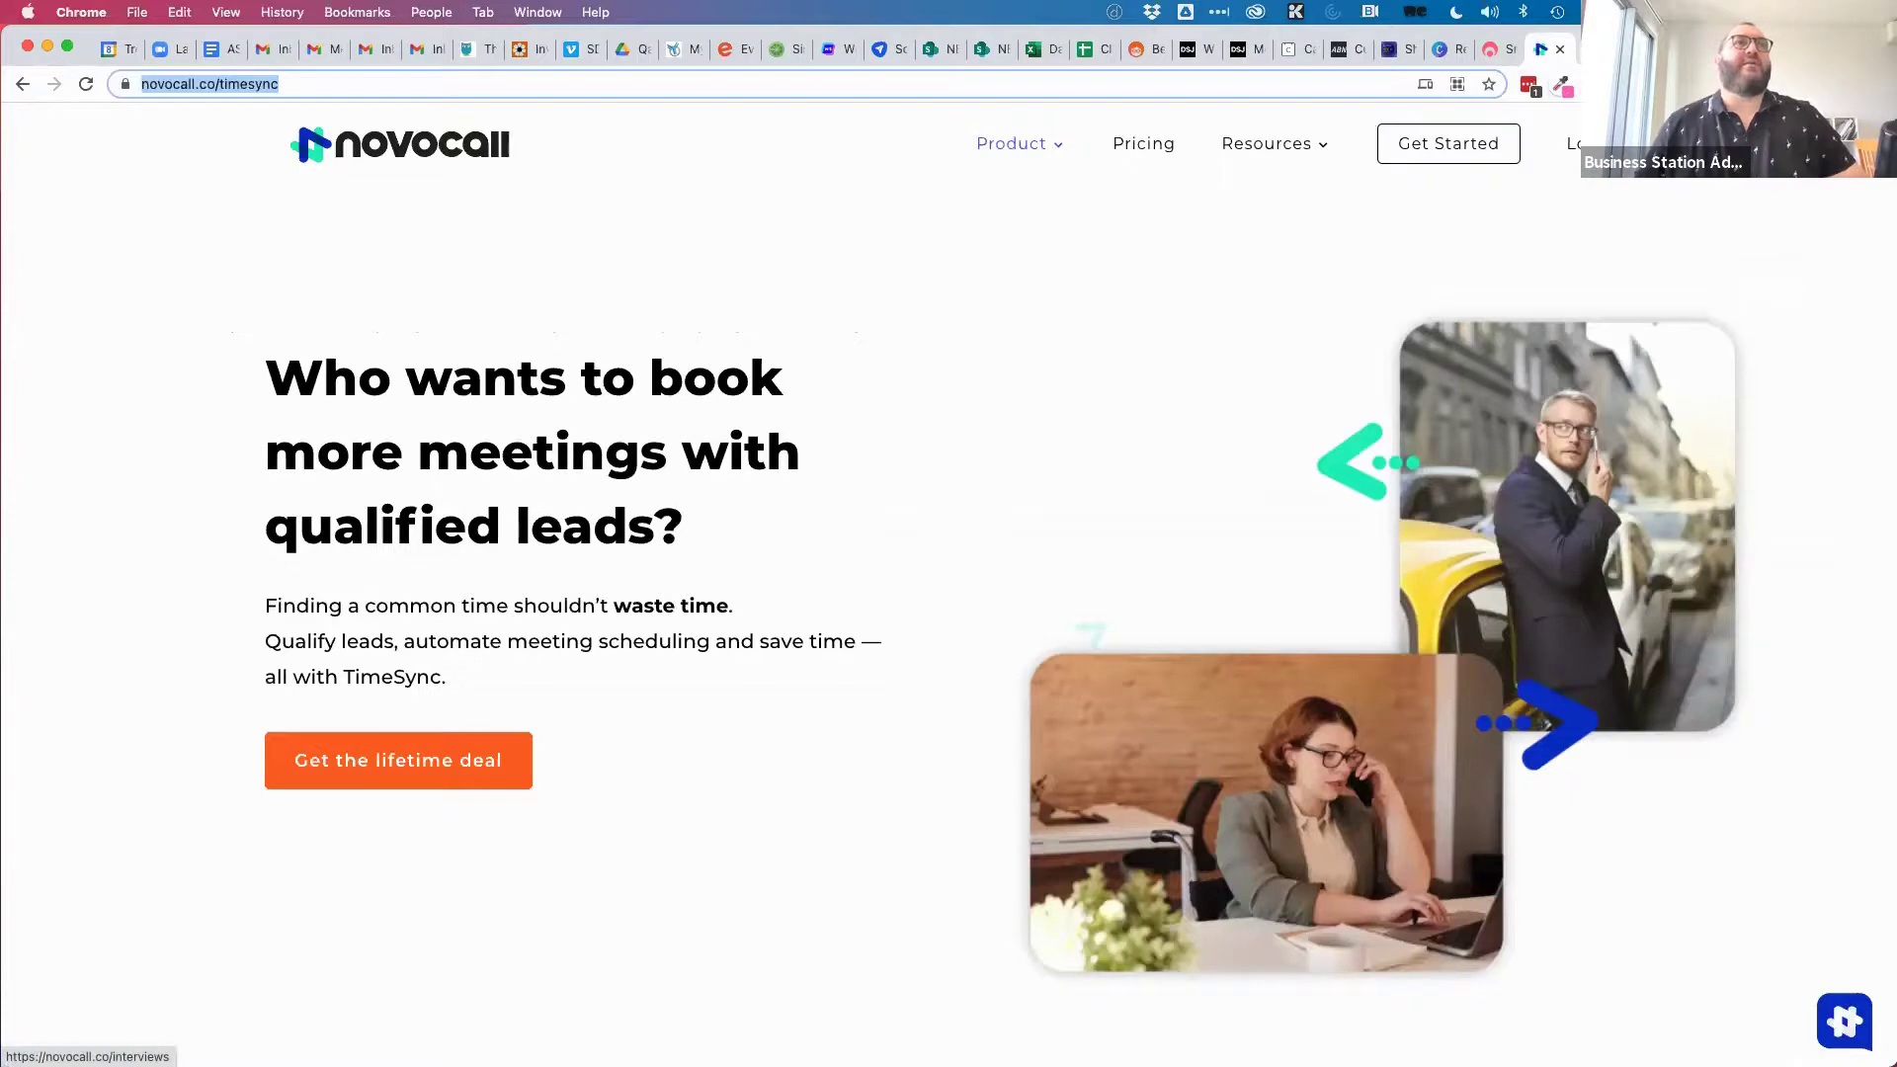
On the consultant's website, book a free call for April 15 at 8:00am up to the details form.
key(ctrl+shift+Tab)
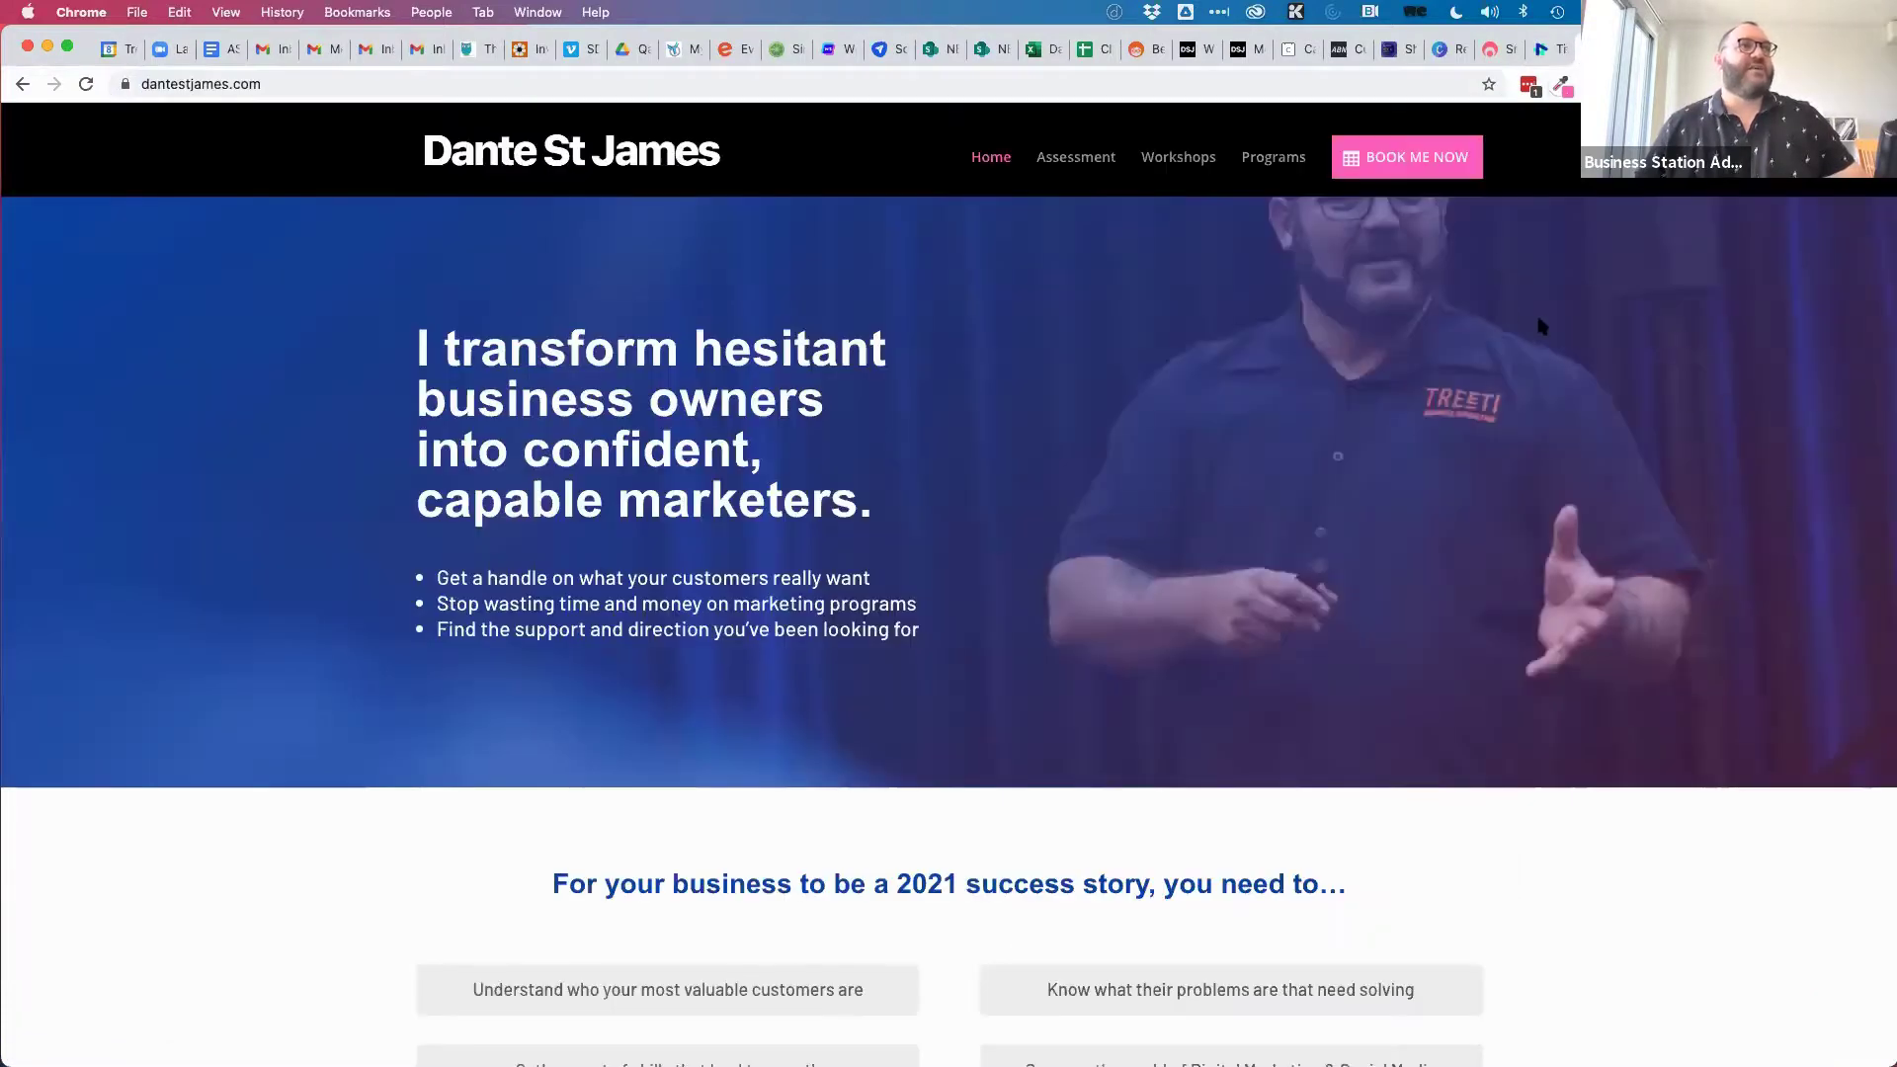
scroll(1478, 707, down, 6)
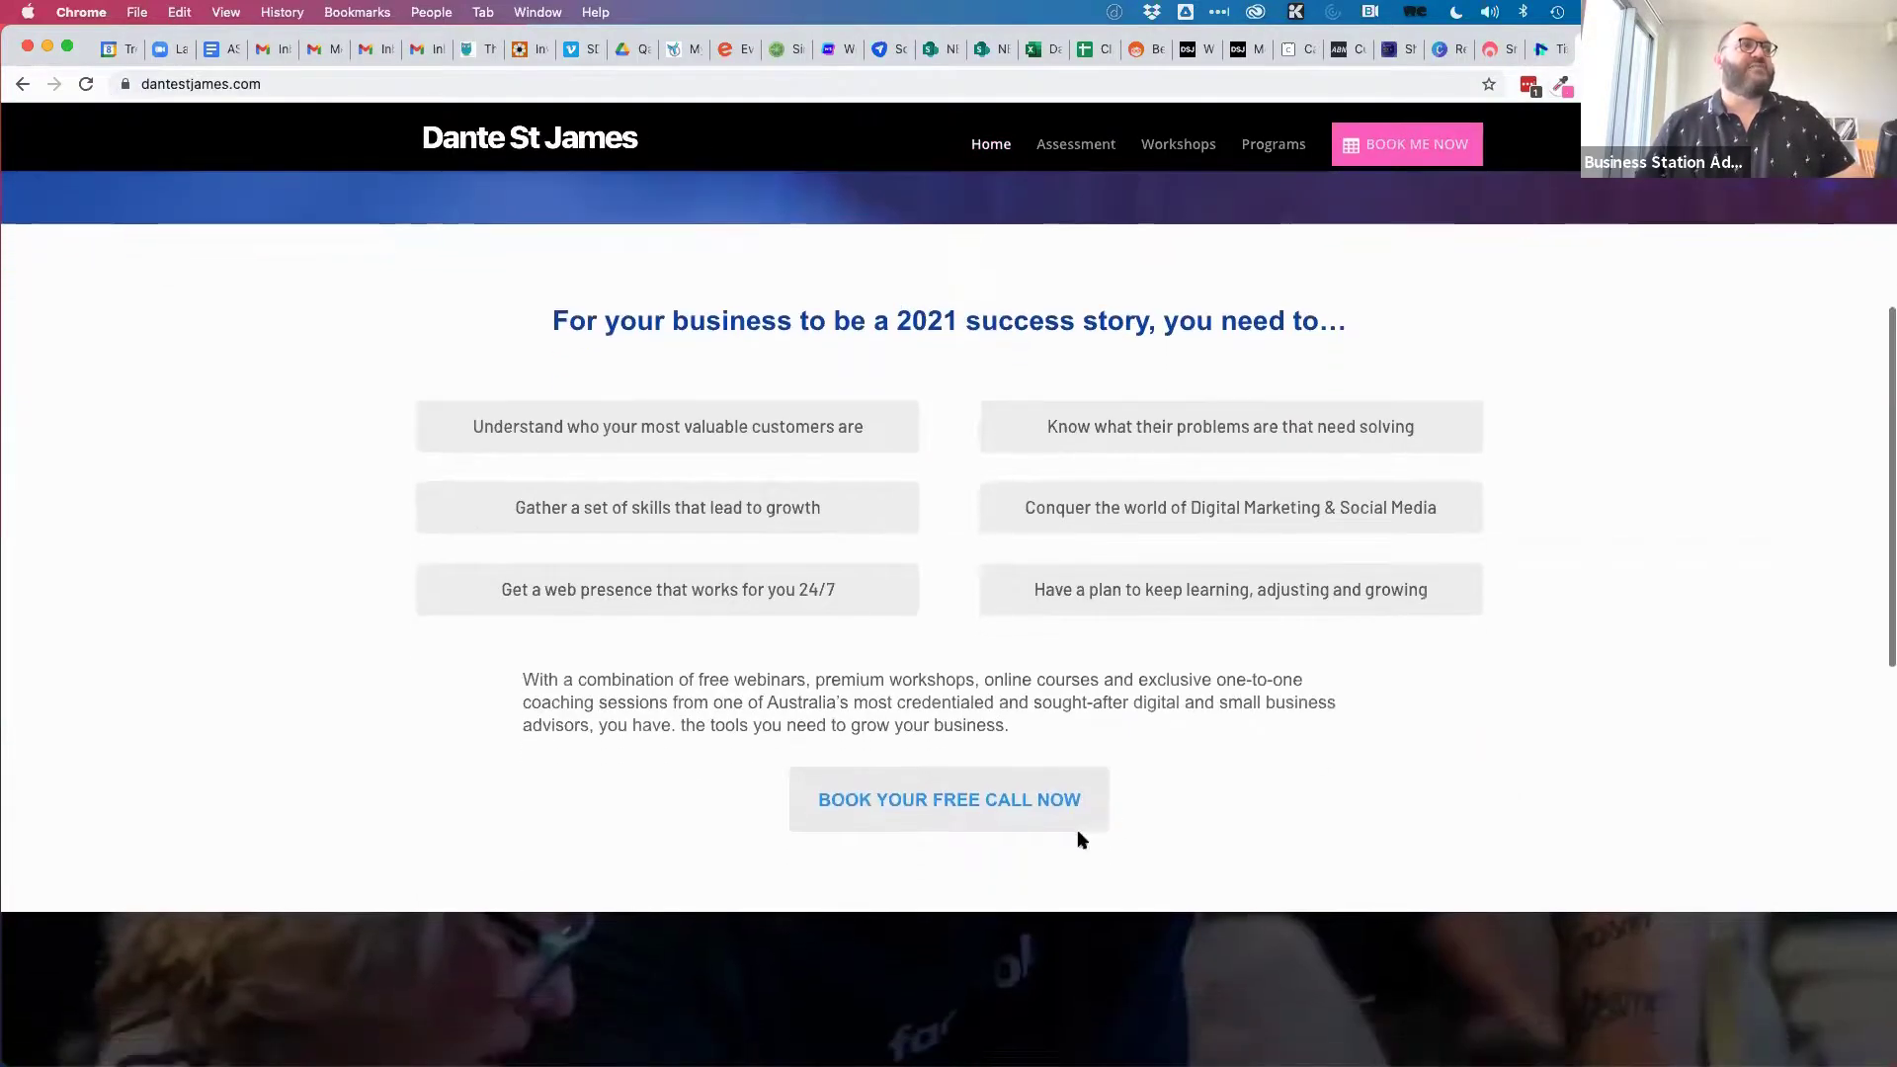
click(976, 801)
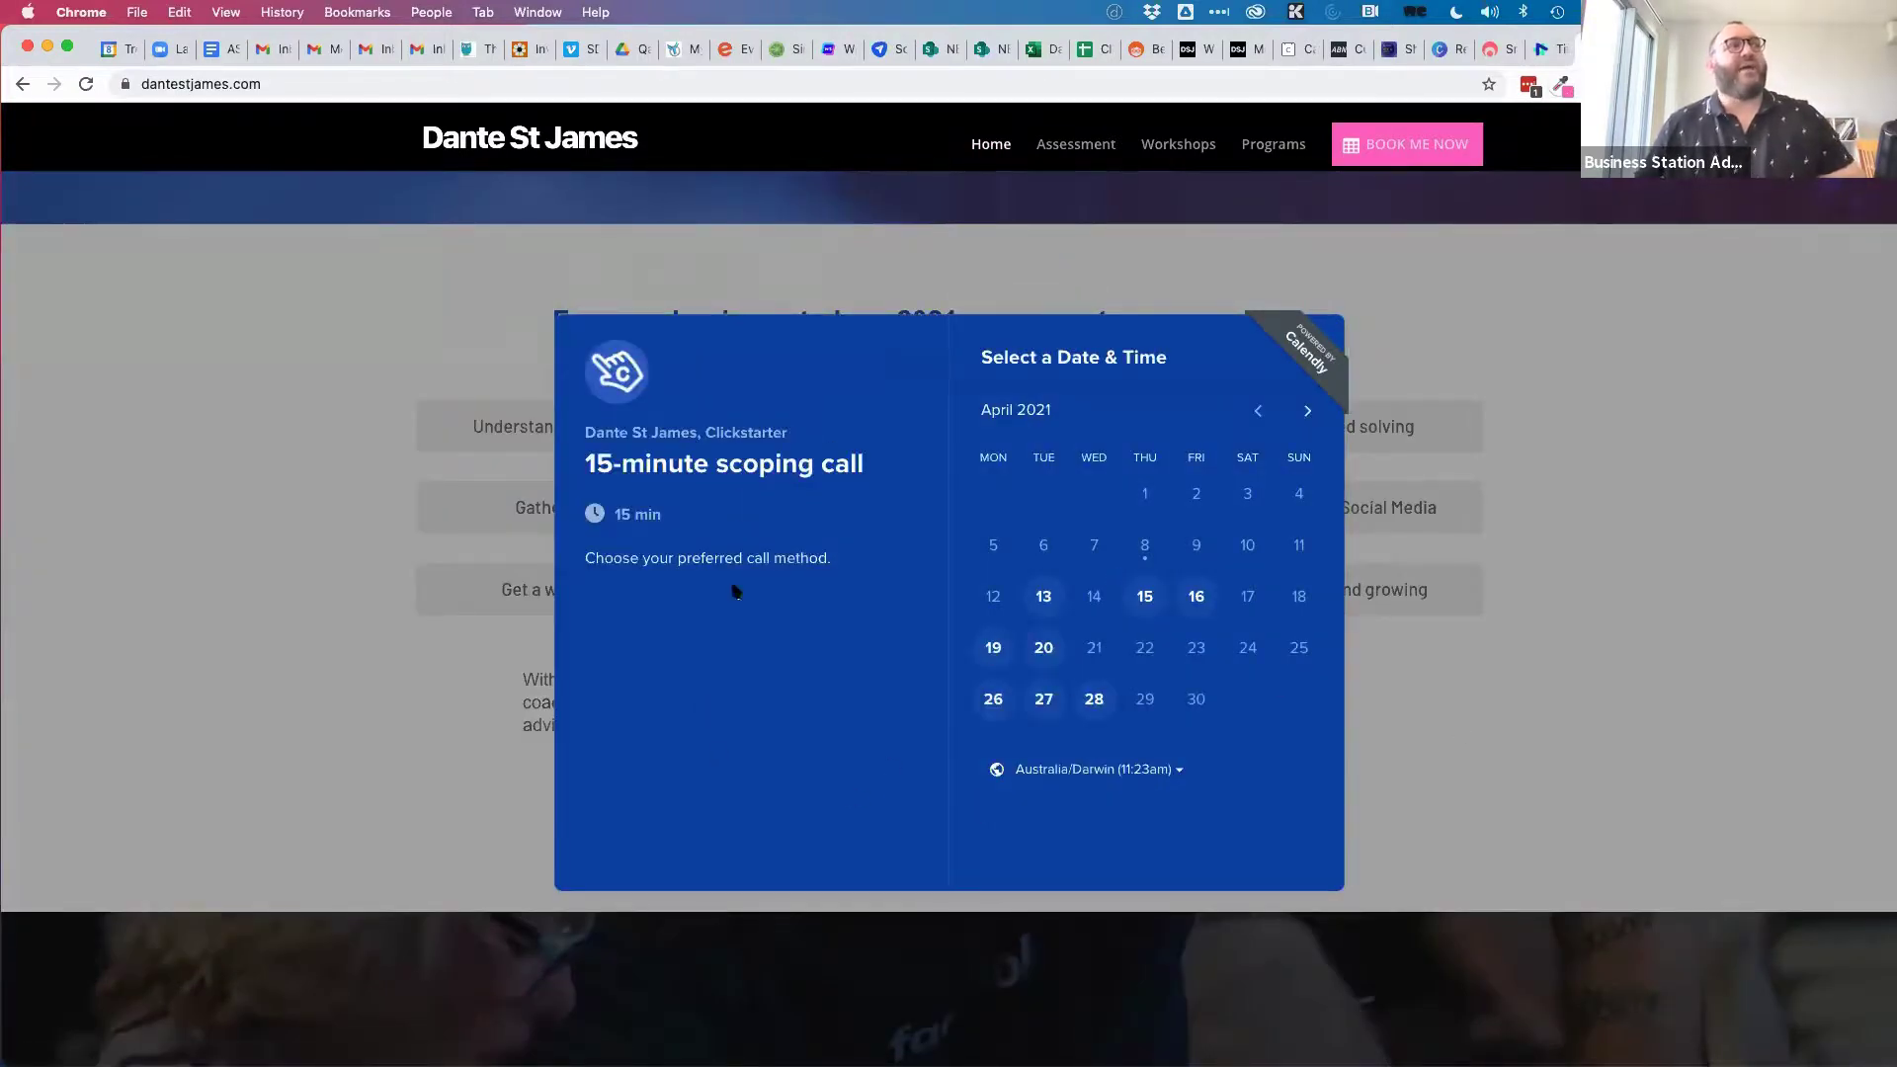
click(1145, 595)
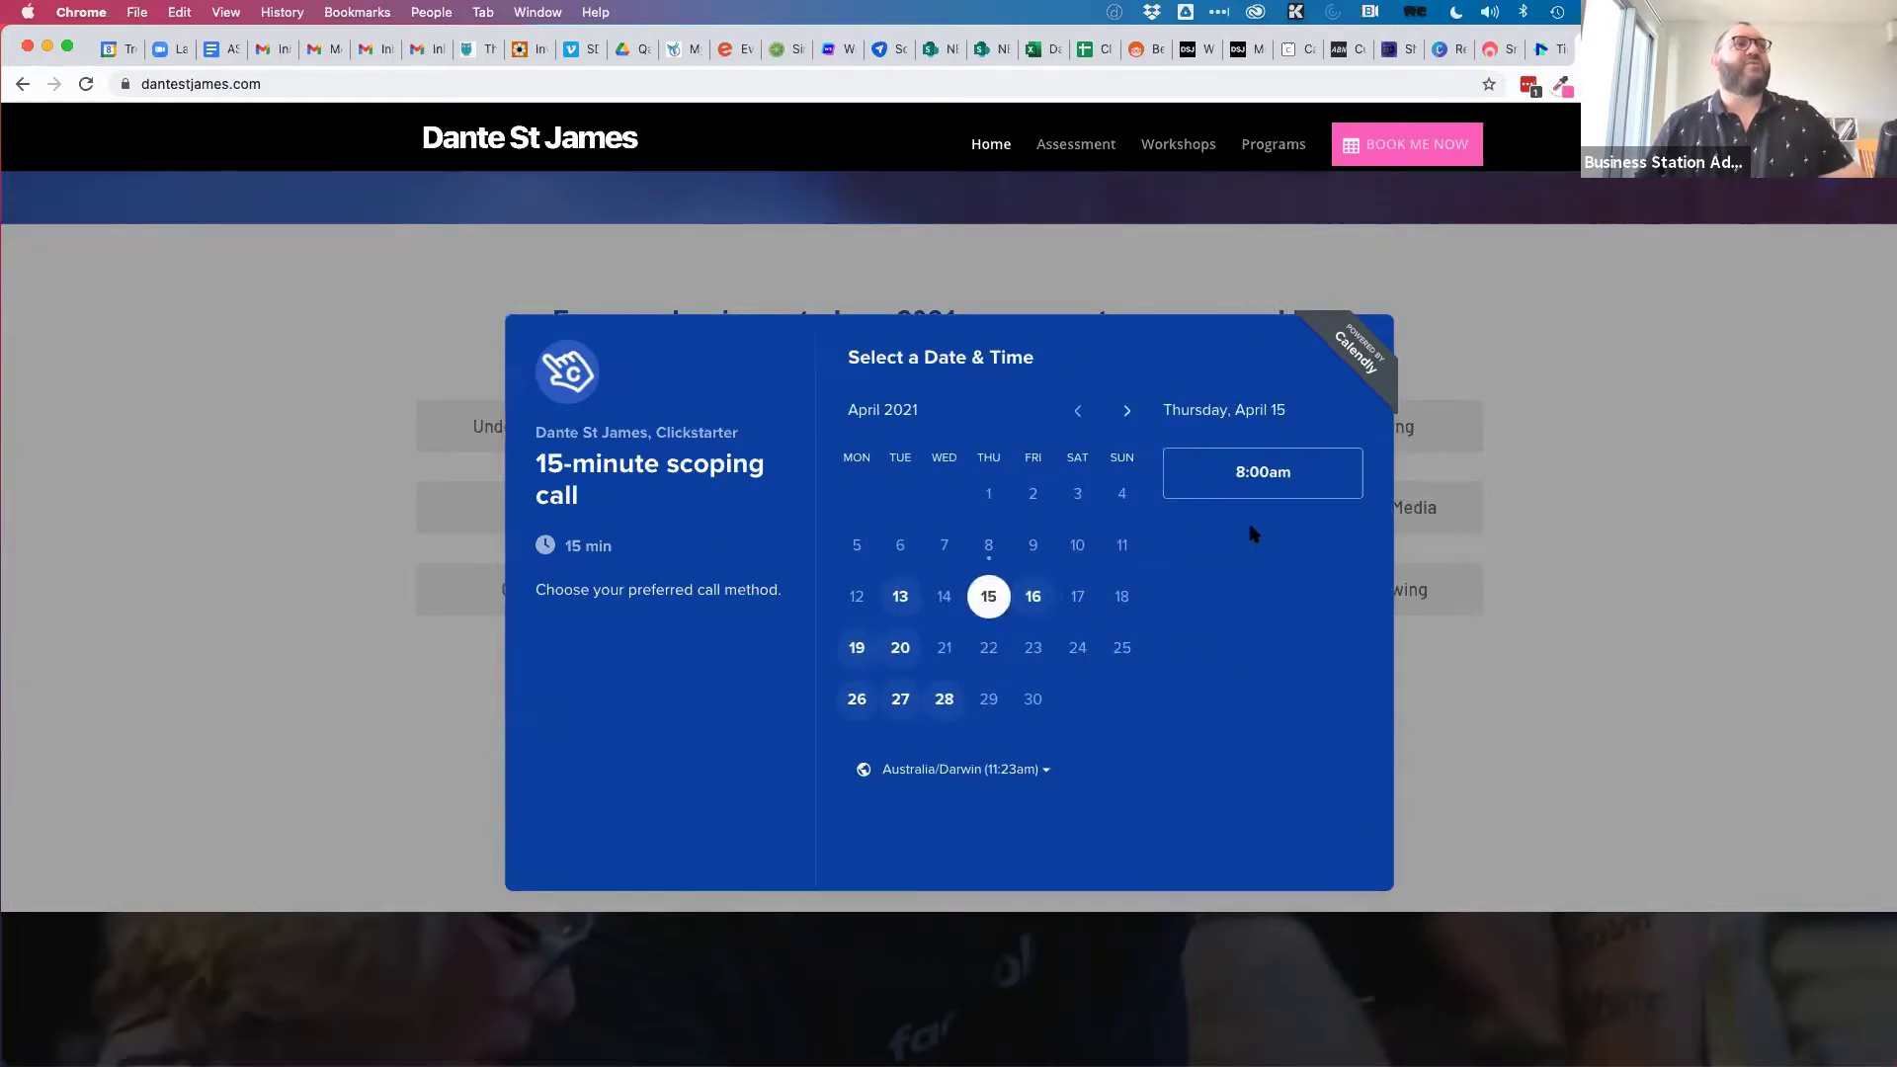
click(1262, 474)
click(1322, 473)
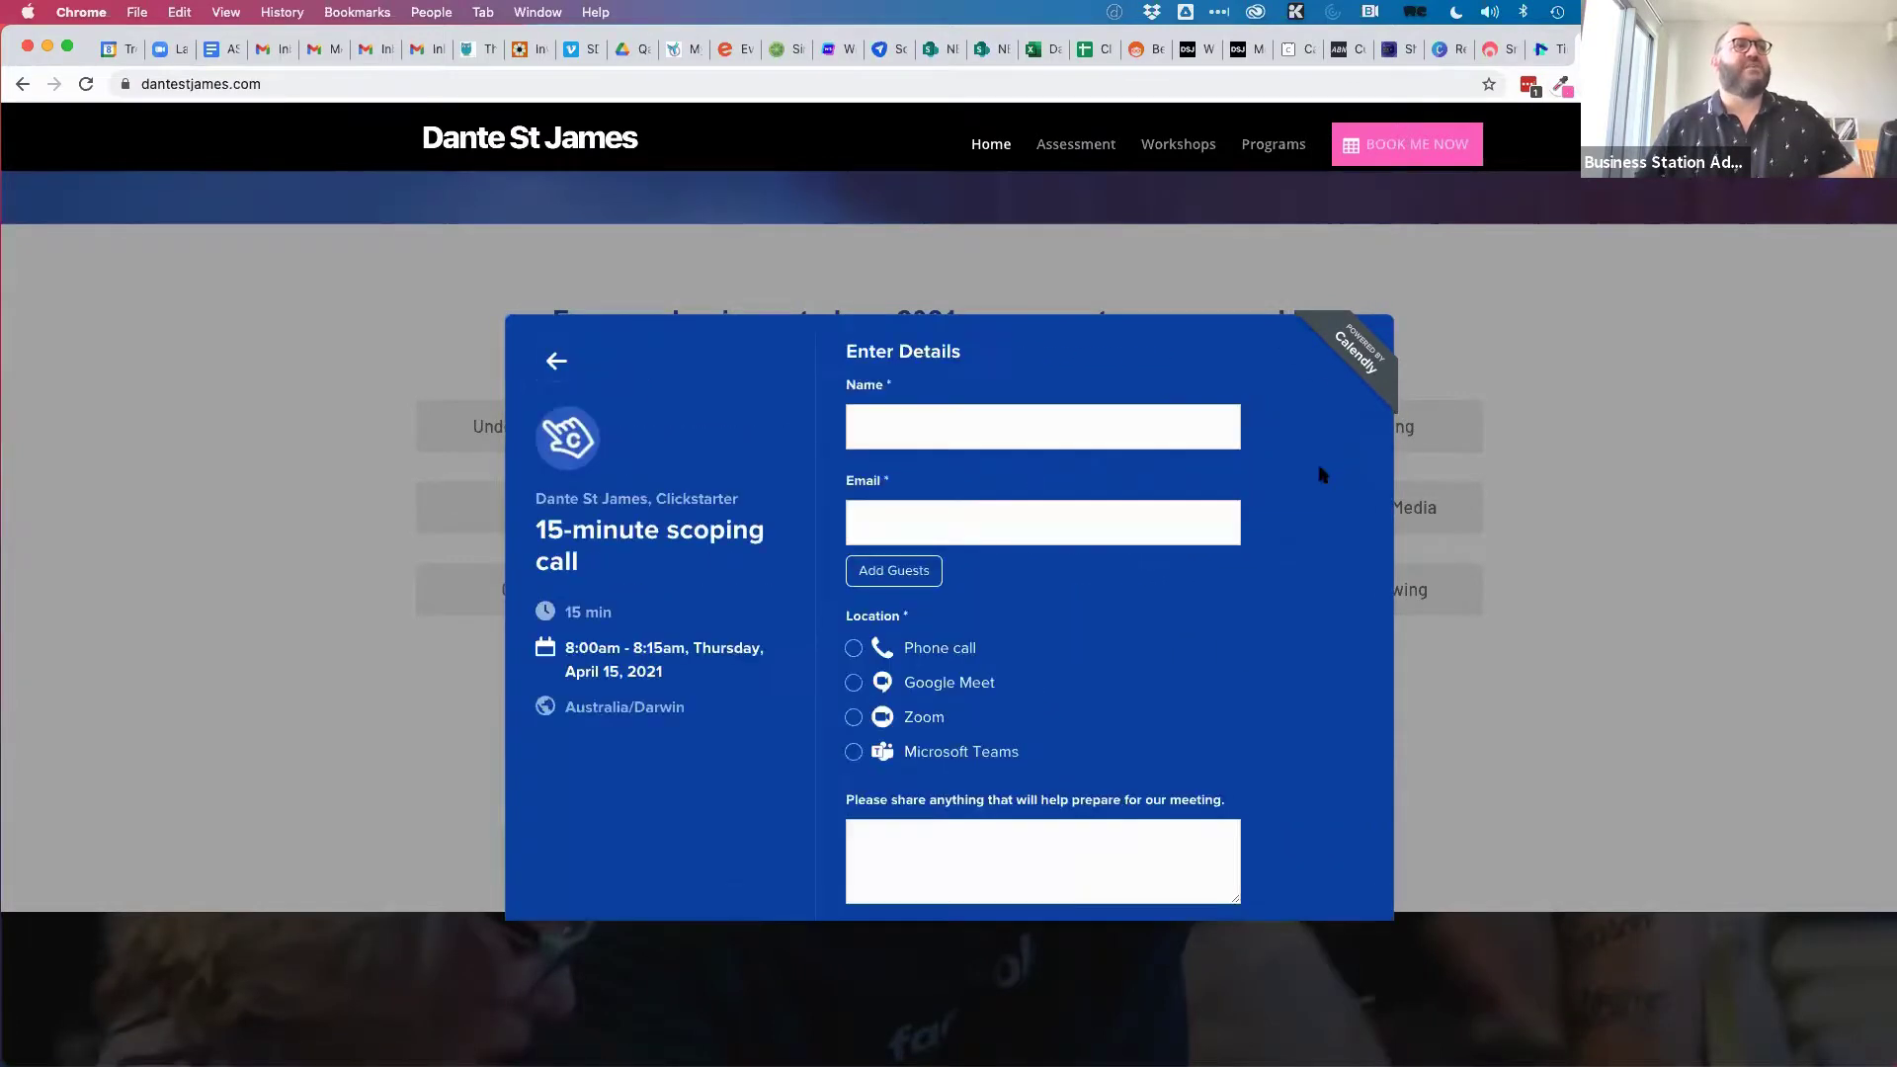
scroll(1285, 766, down, 3)
scroll(1285, 765, up, 3)
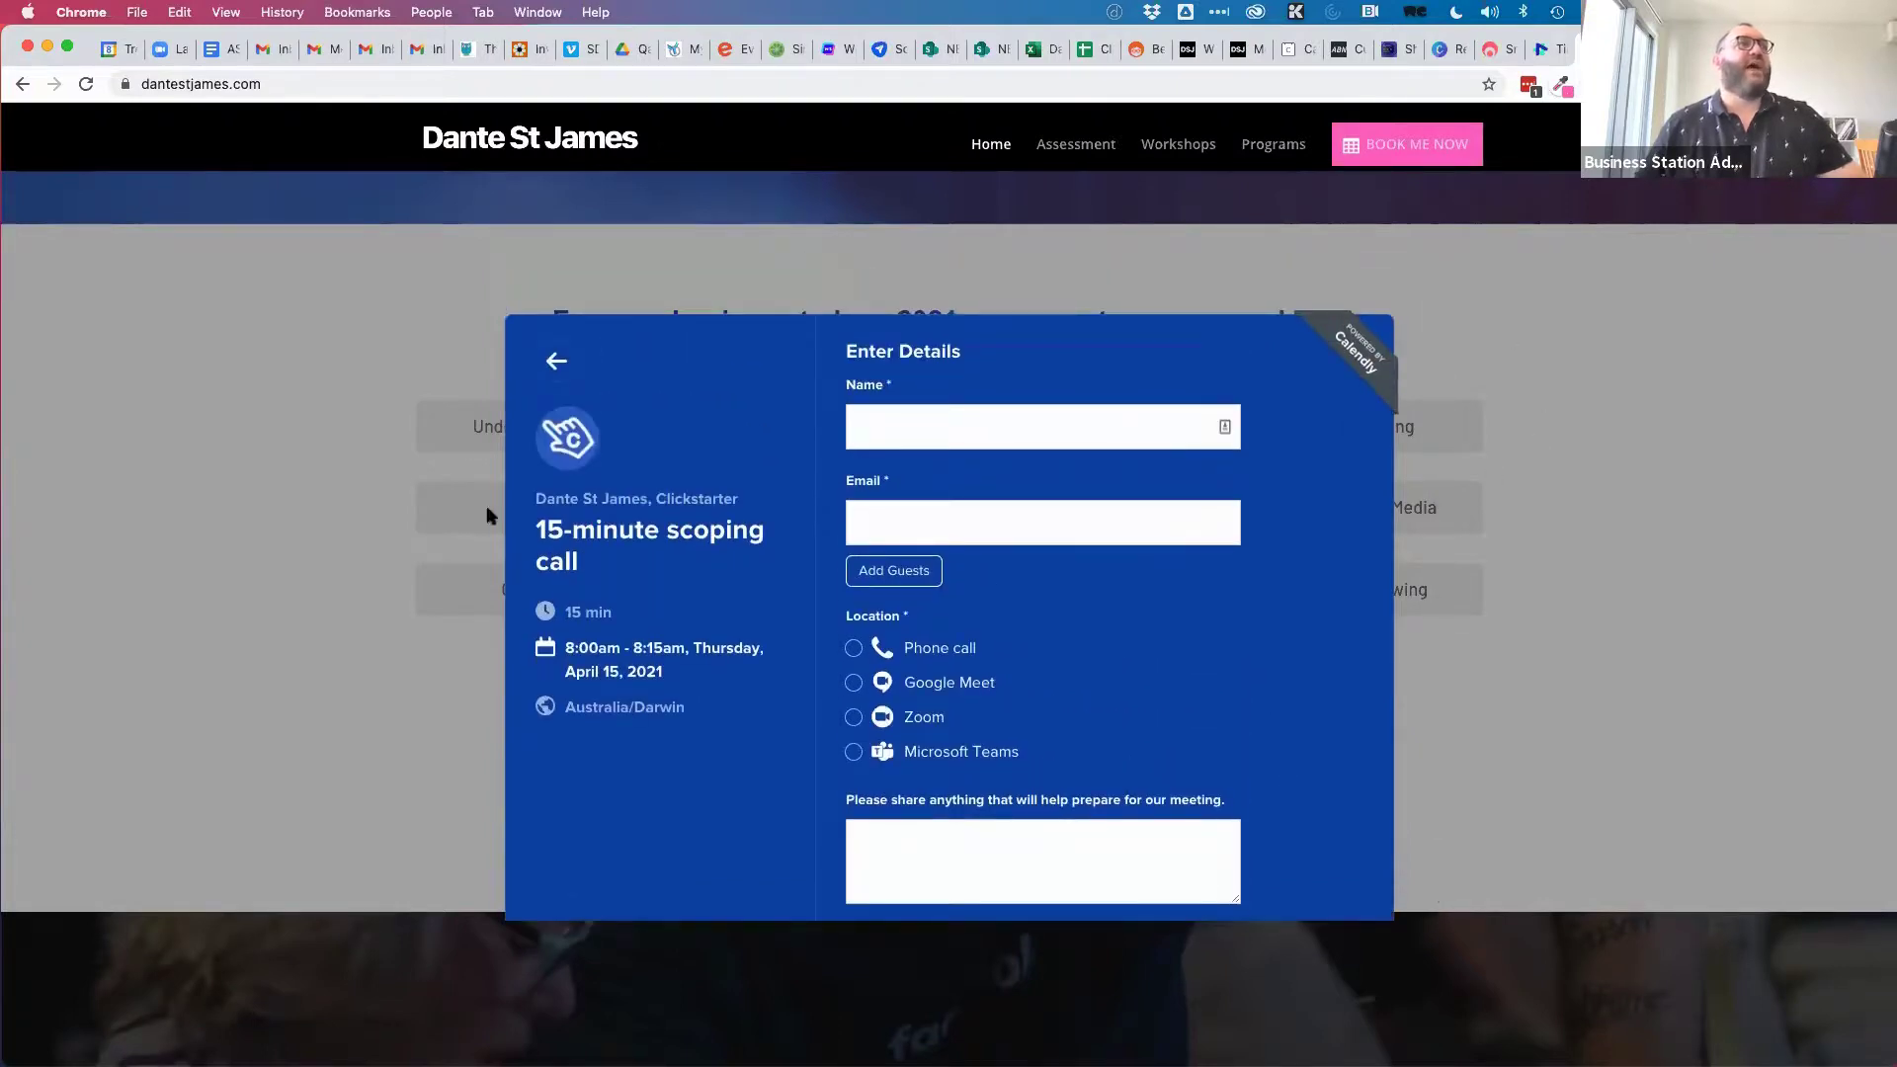
Close the booking popup and go to the coaching page with its booking calendar.
click(1491, 329)
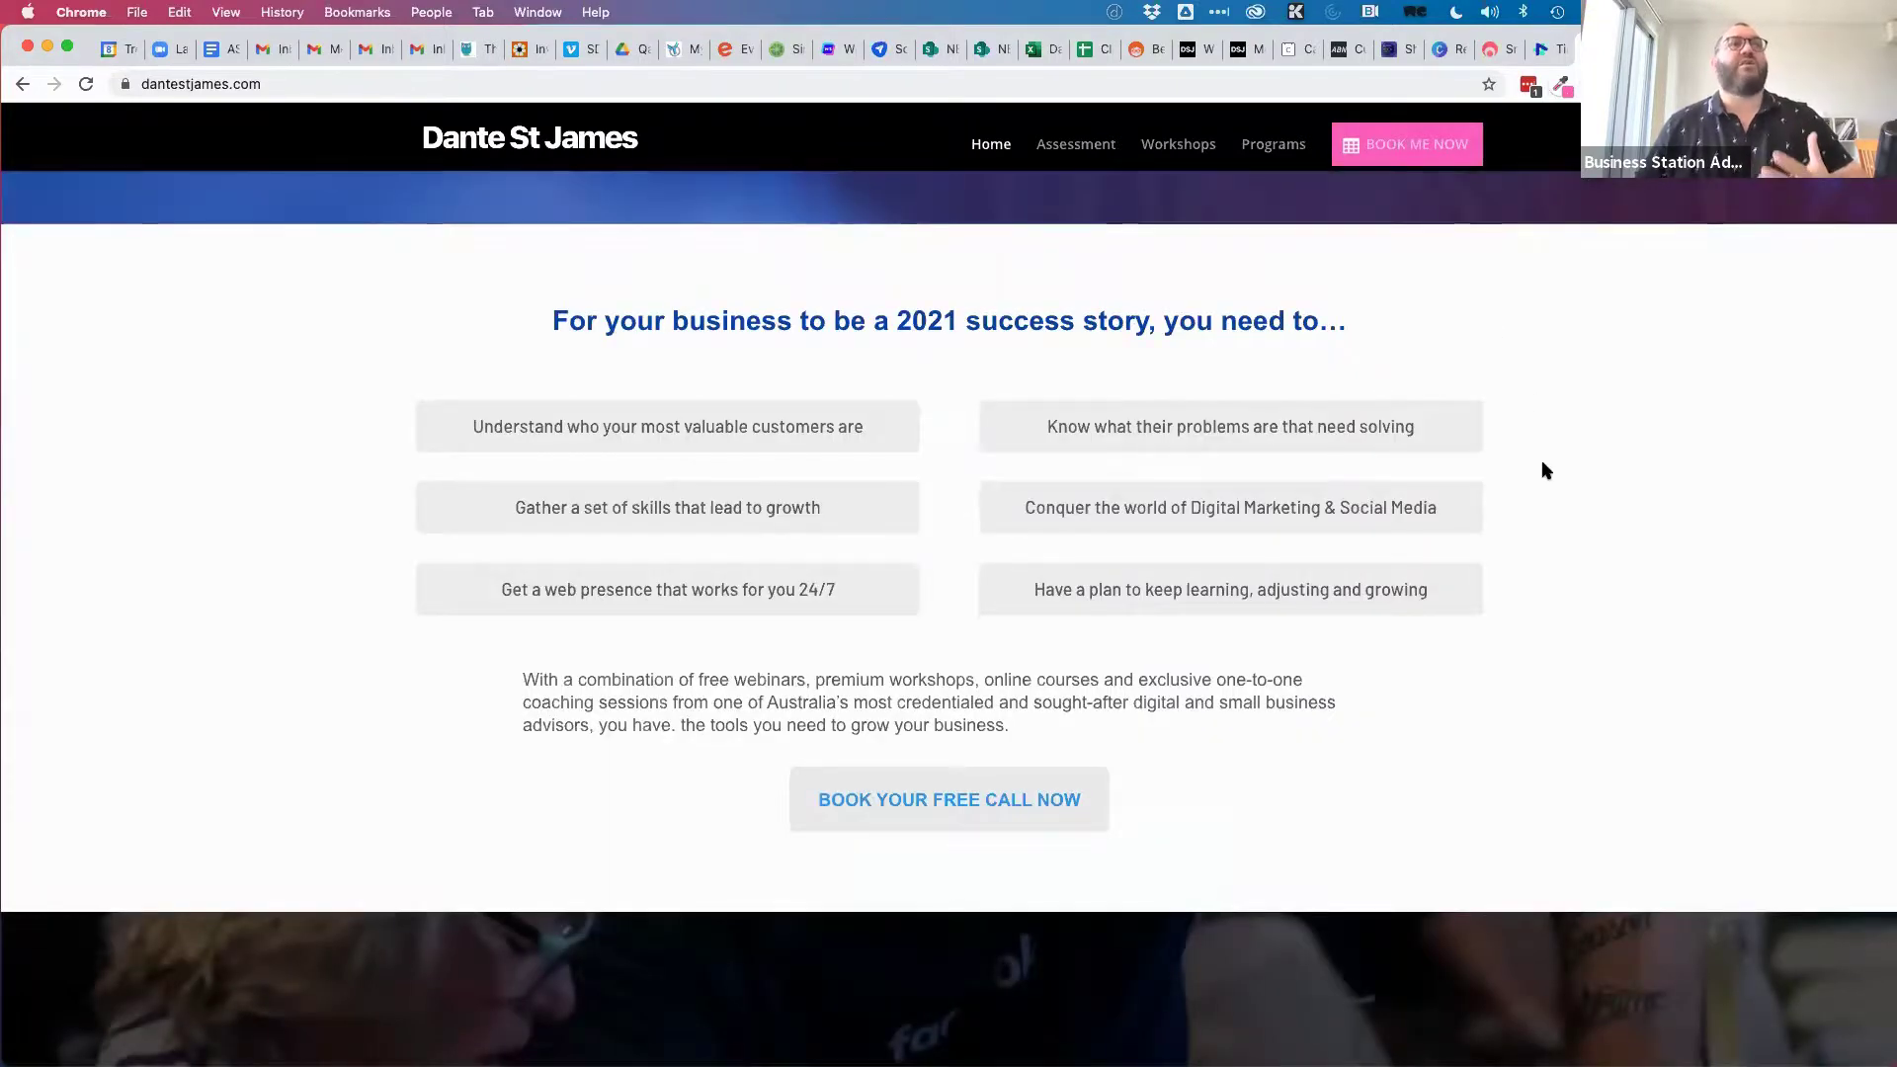
scroll(1537, 471, up, 5)
click(1399, 159)
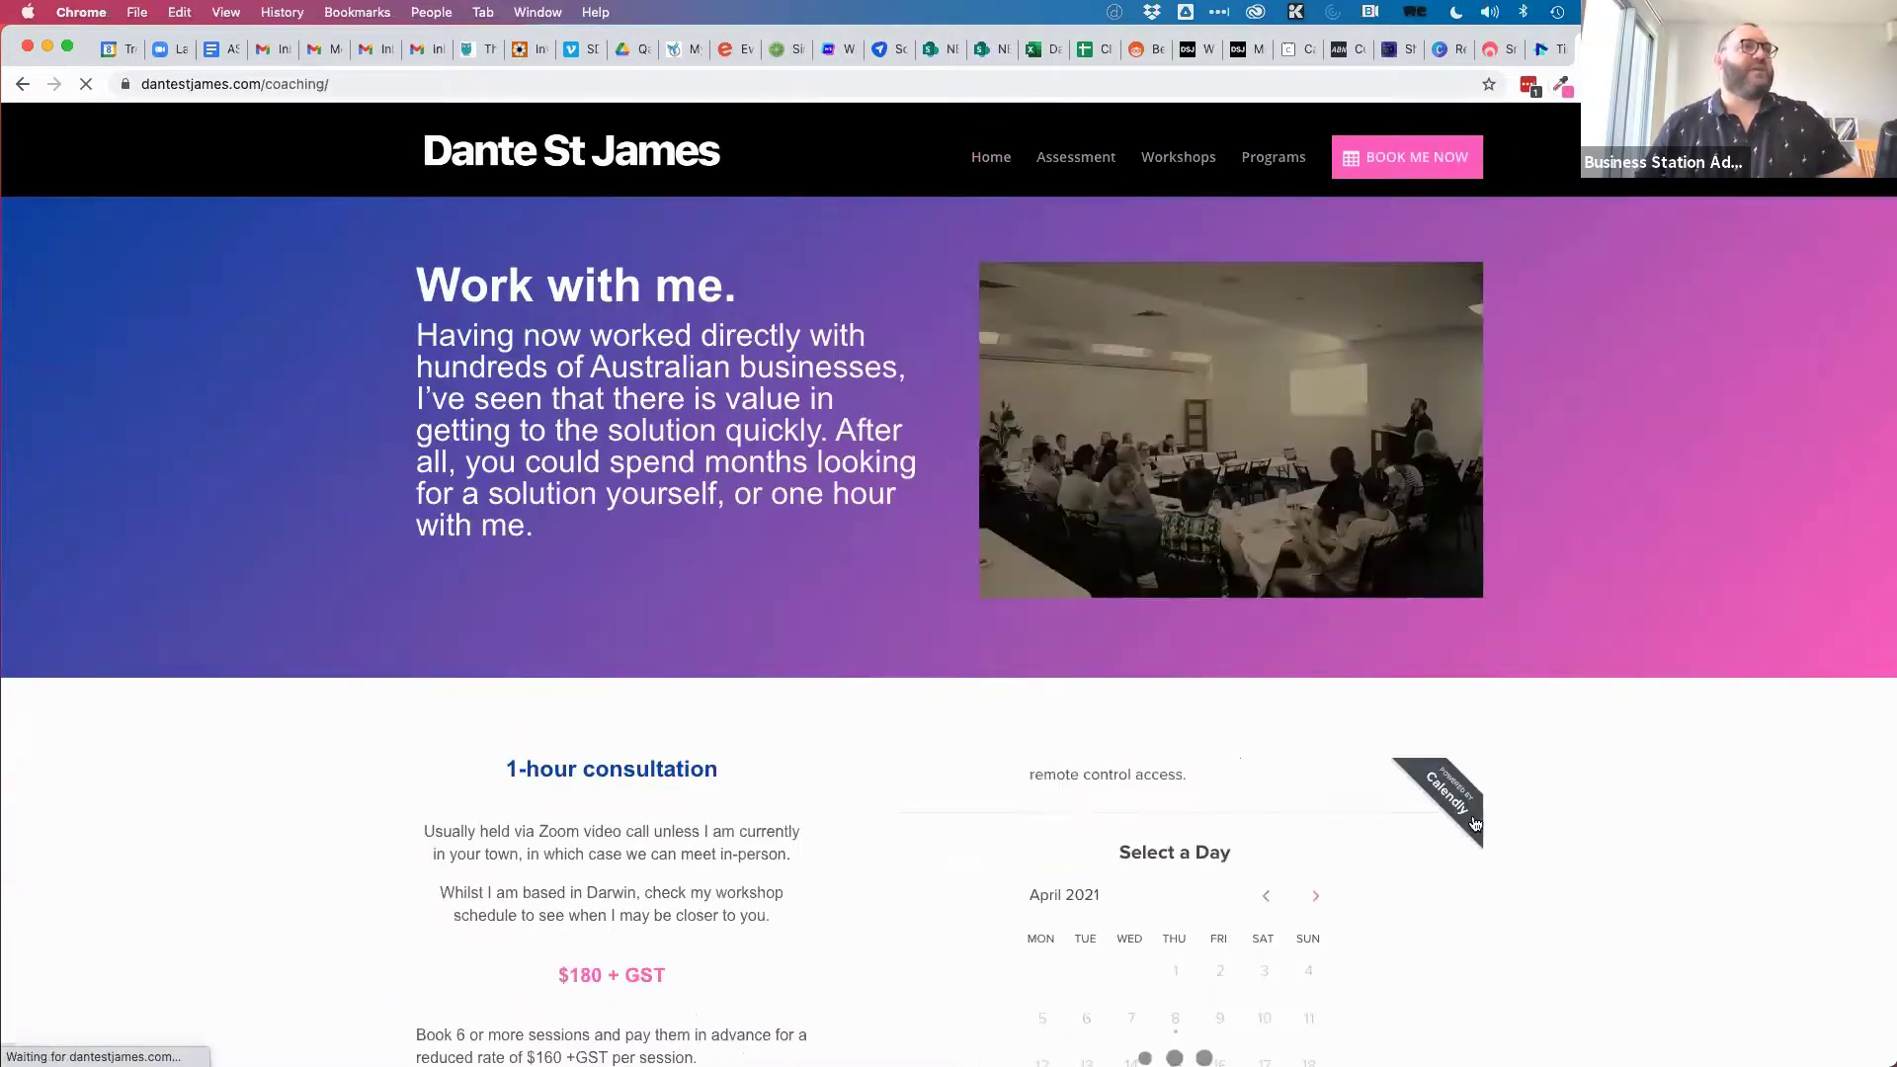
Book the embedded 60 min Video Consultation for Friday April 16 at 11:00am up to the details form.
scroll(1602, 751, down, 5)
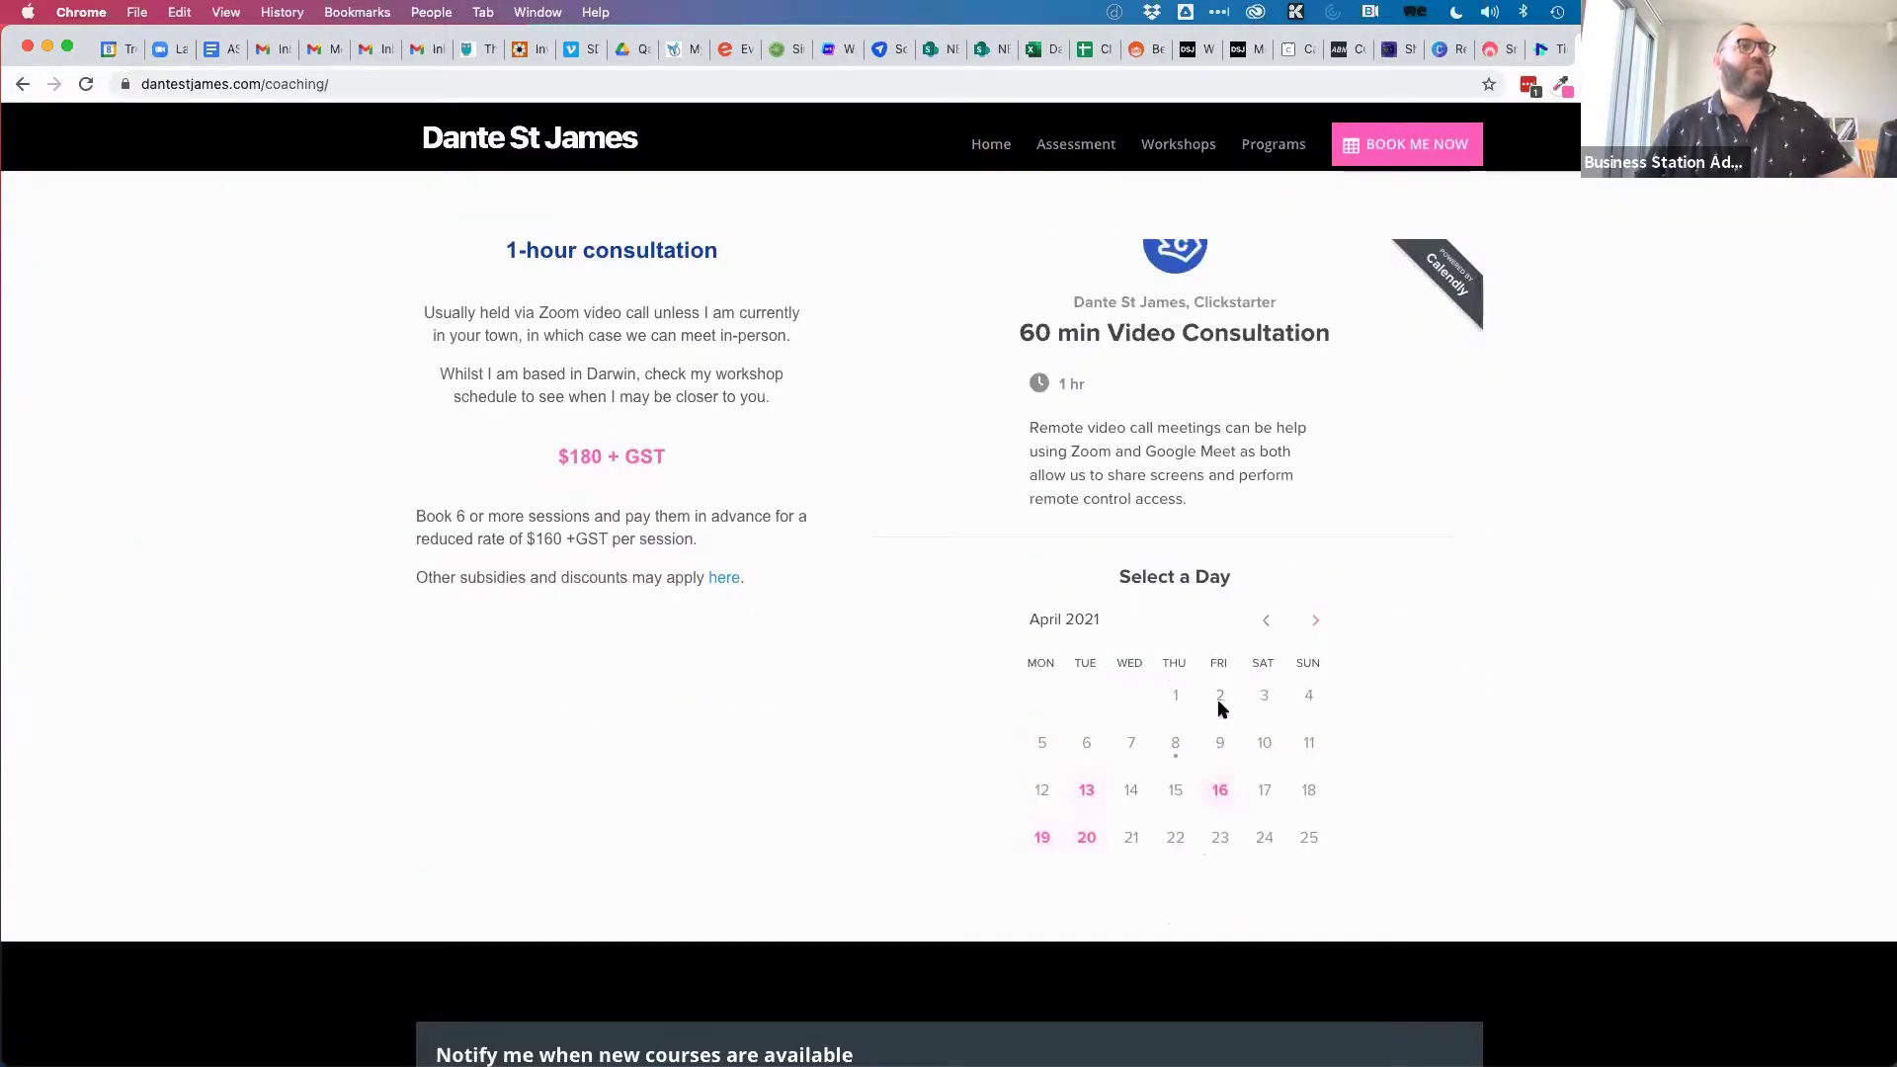
click(1219, 790)
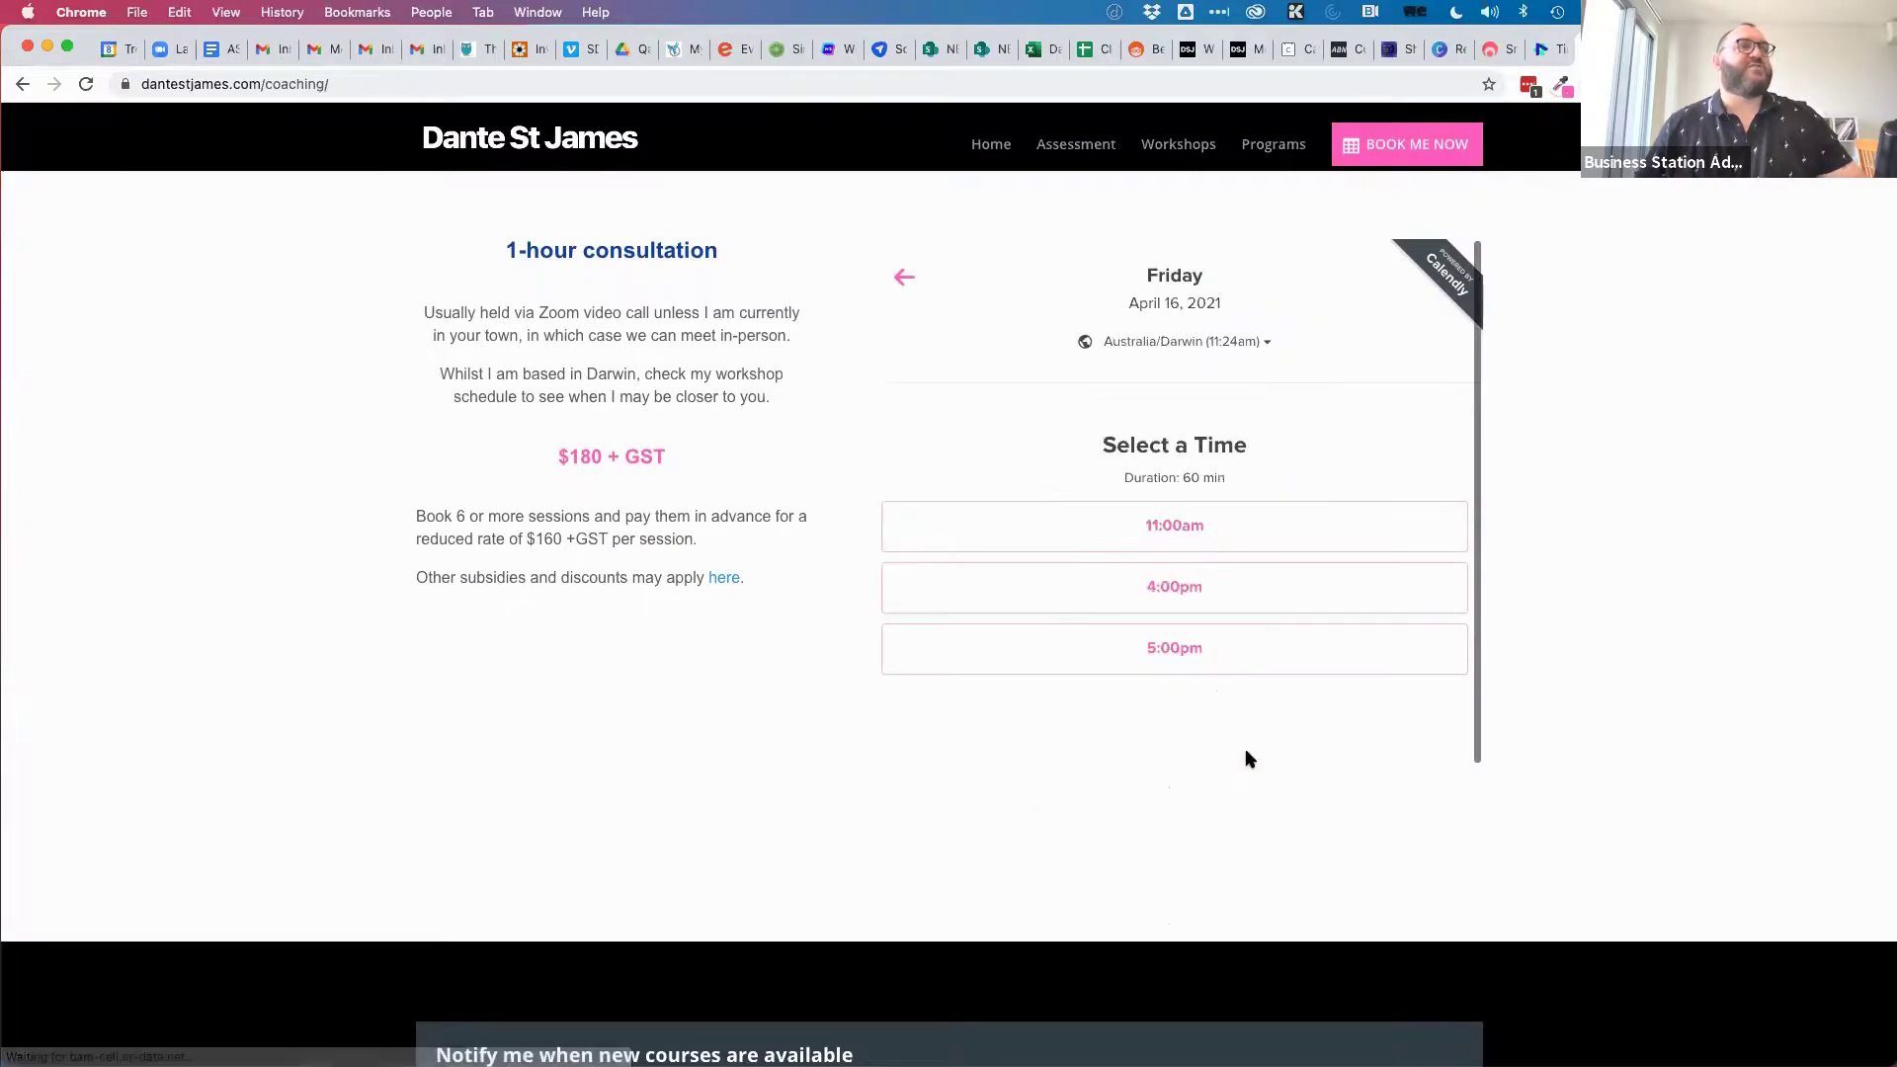
click(1163, 528)
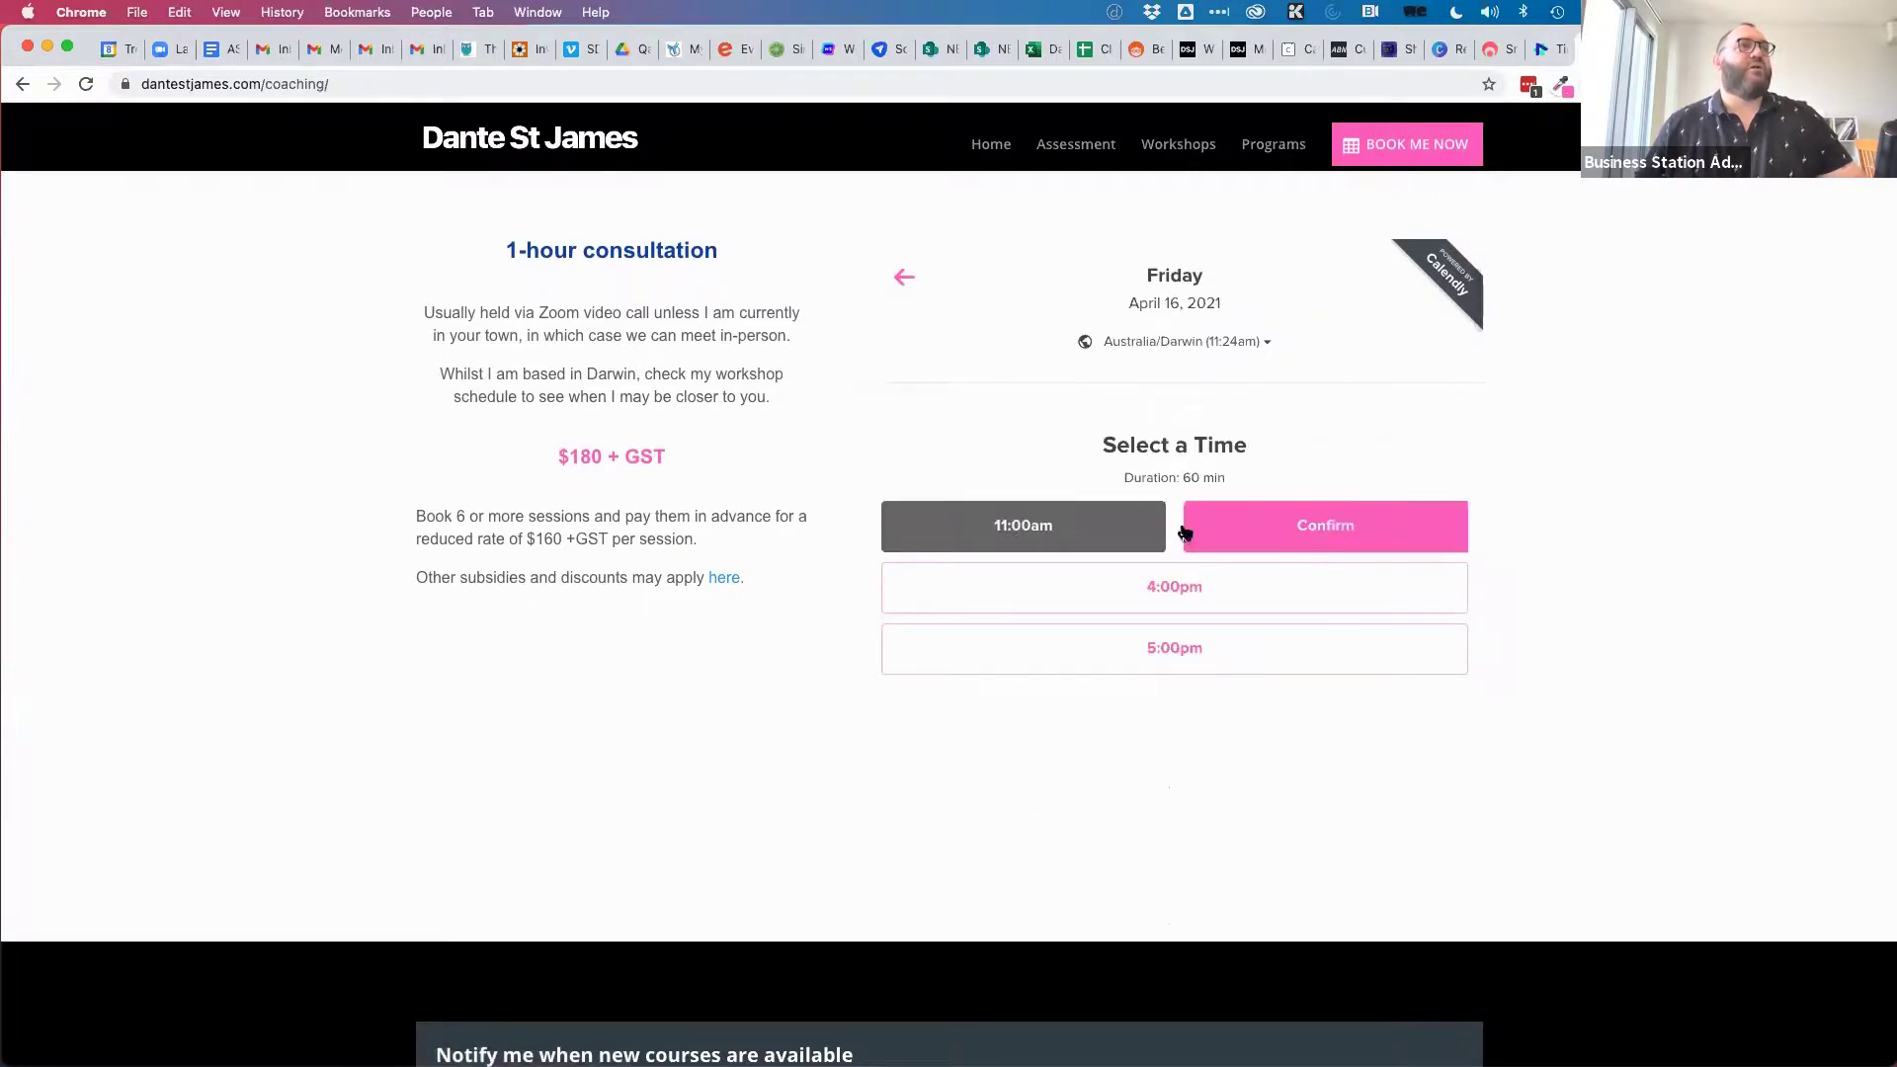
click(1317, 534)
scroll(1411, 514, down, 3)
scroll(1411, 514, up, 3)
scroll(1410, 517, up, 5)
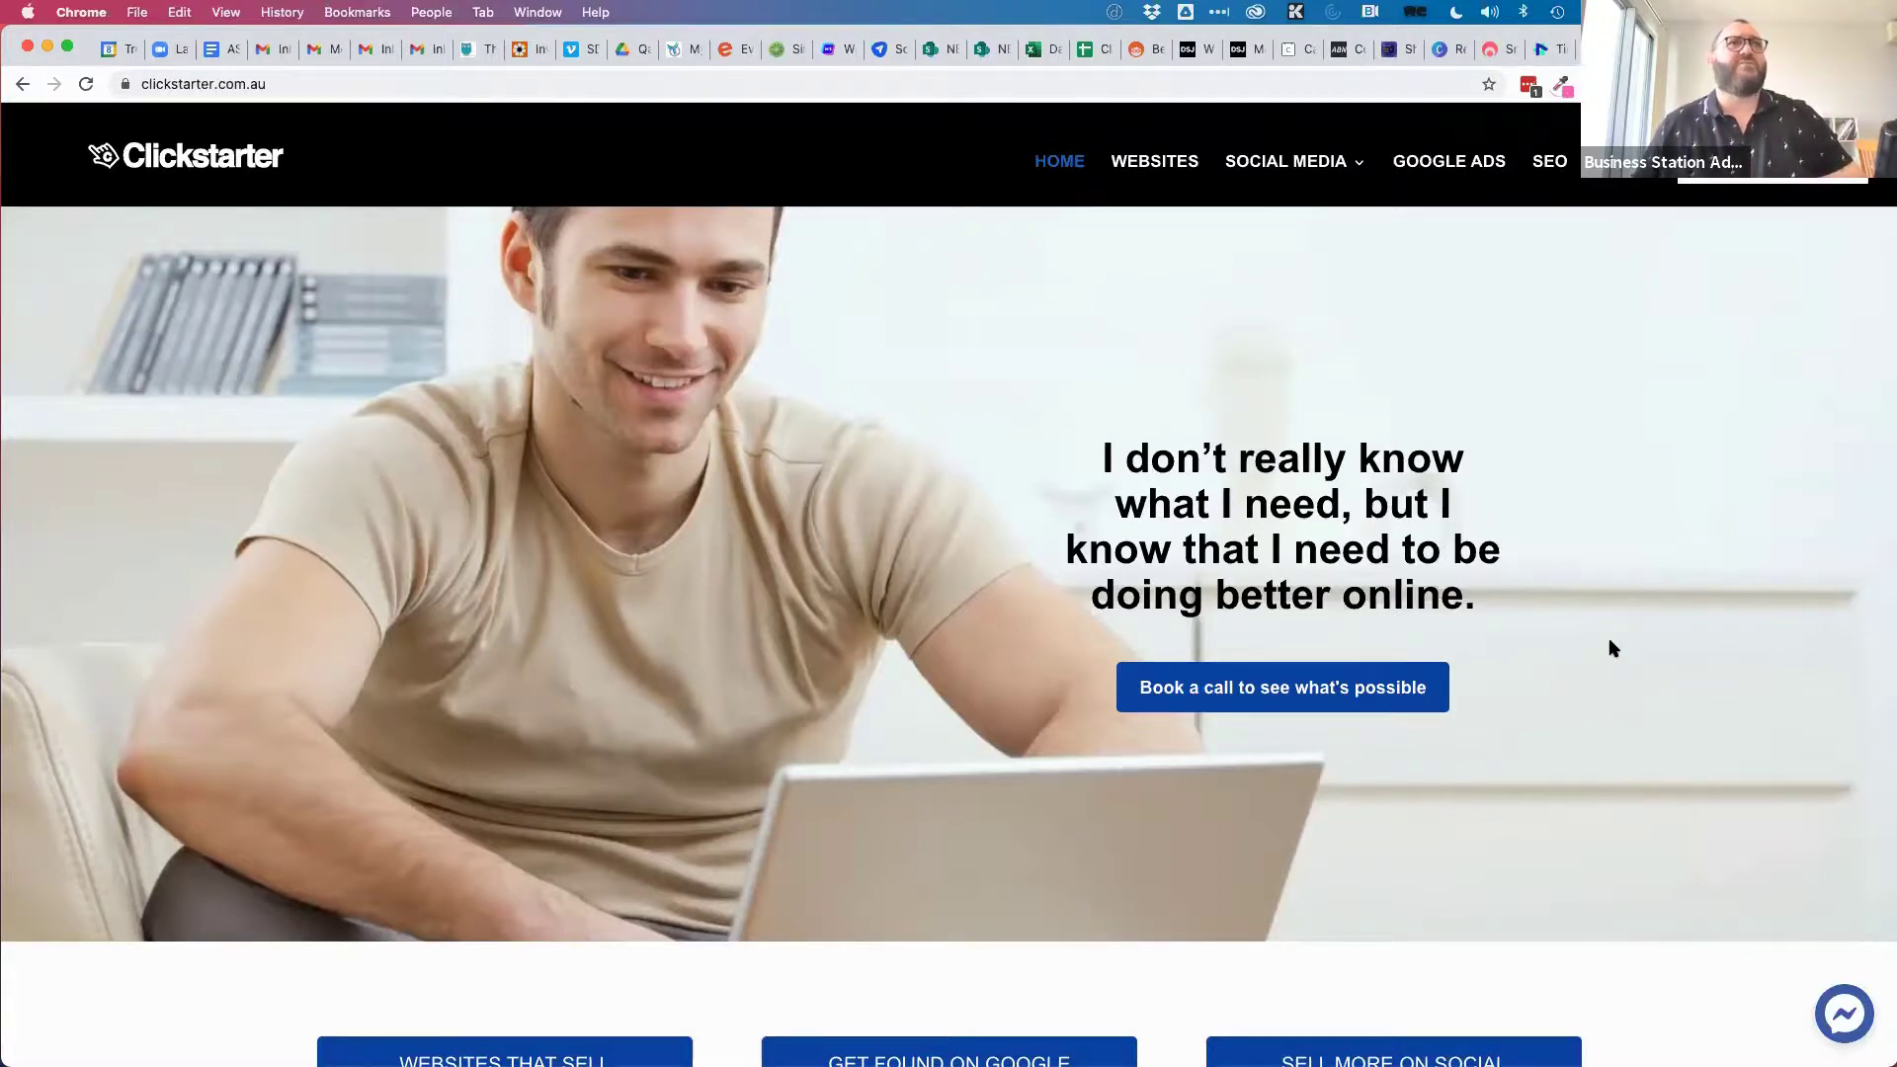
Book the scoping call for 13 April at 09:00 am answering Yes, then load Novocall sign-in.
click(1257, 691)
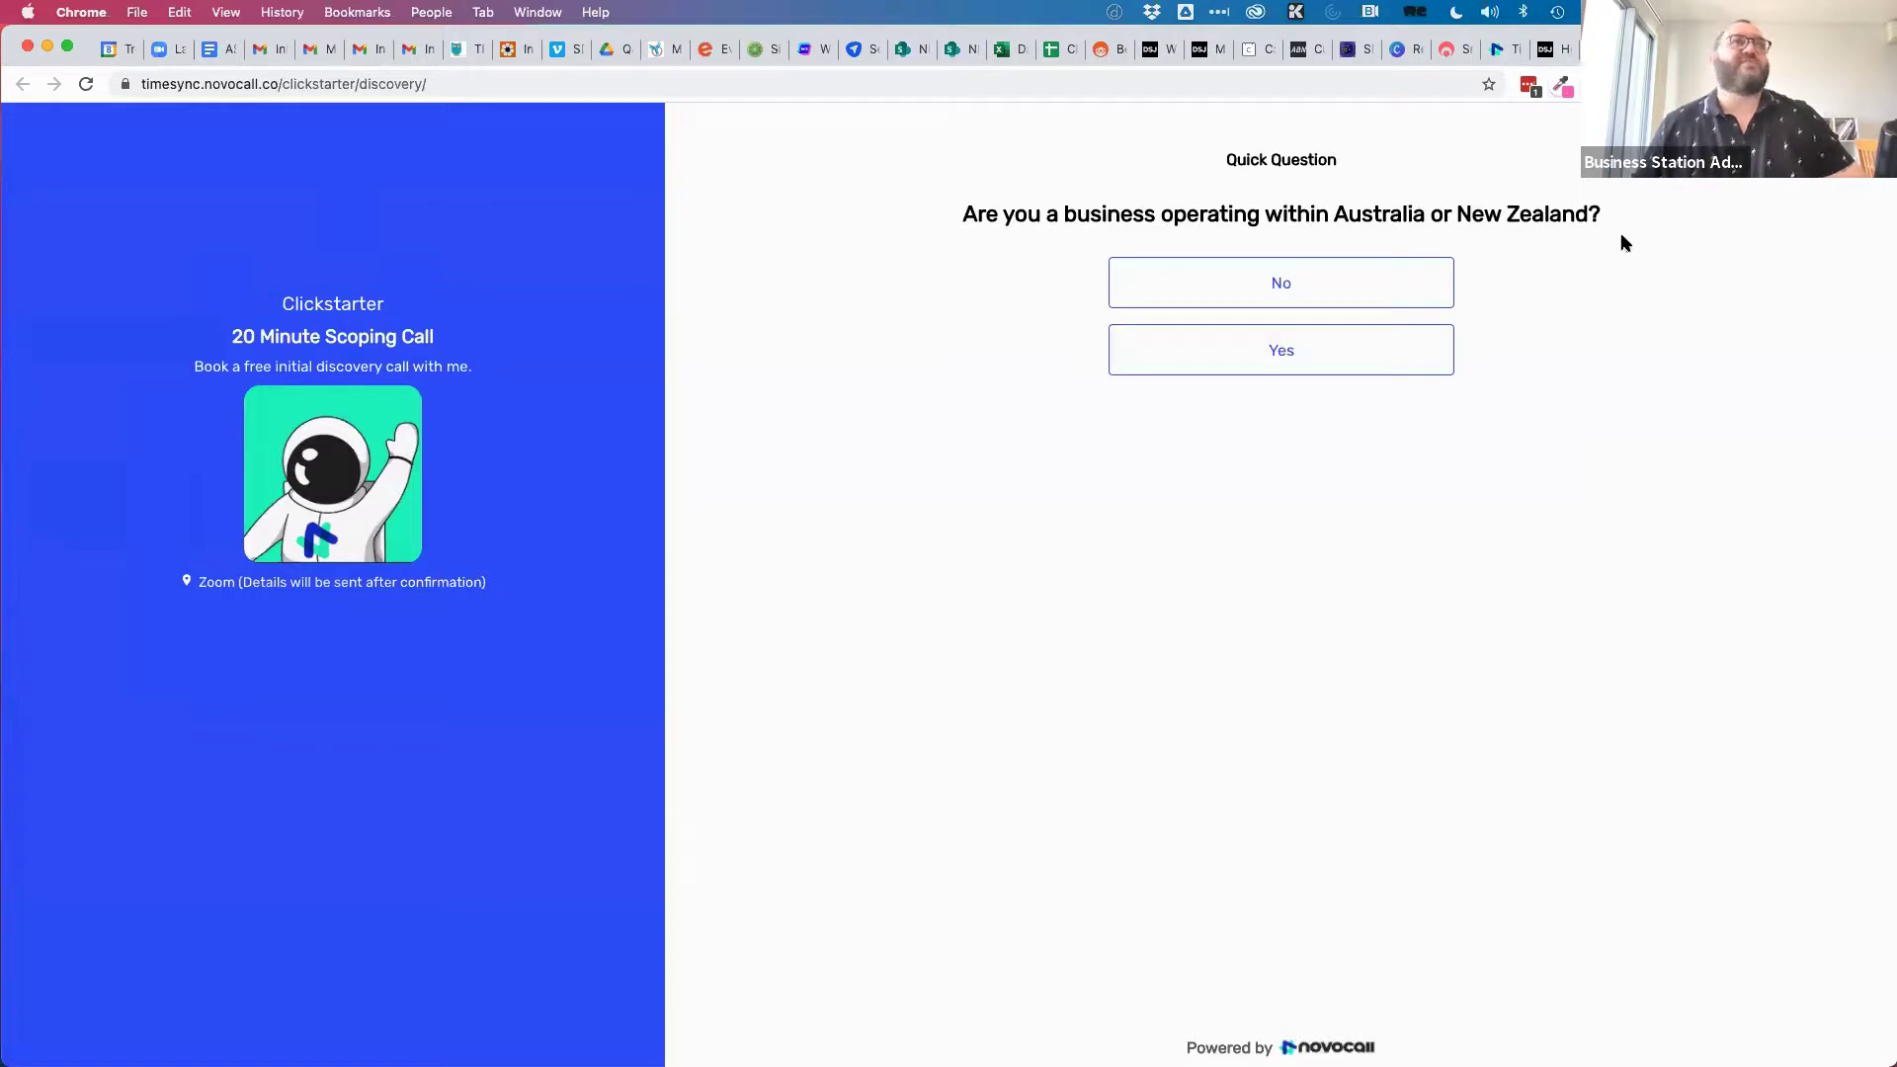
click(1264, 279)
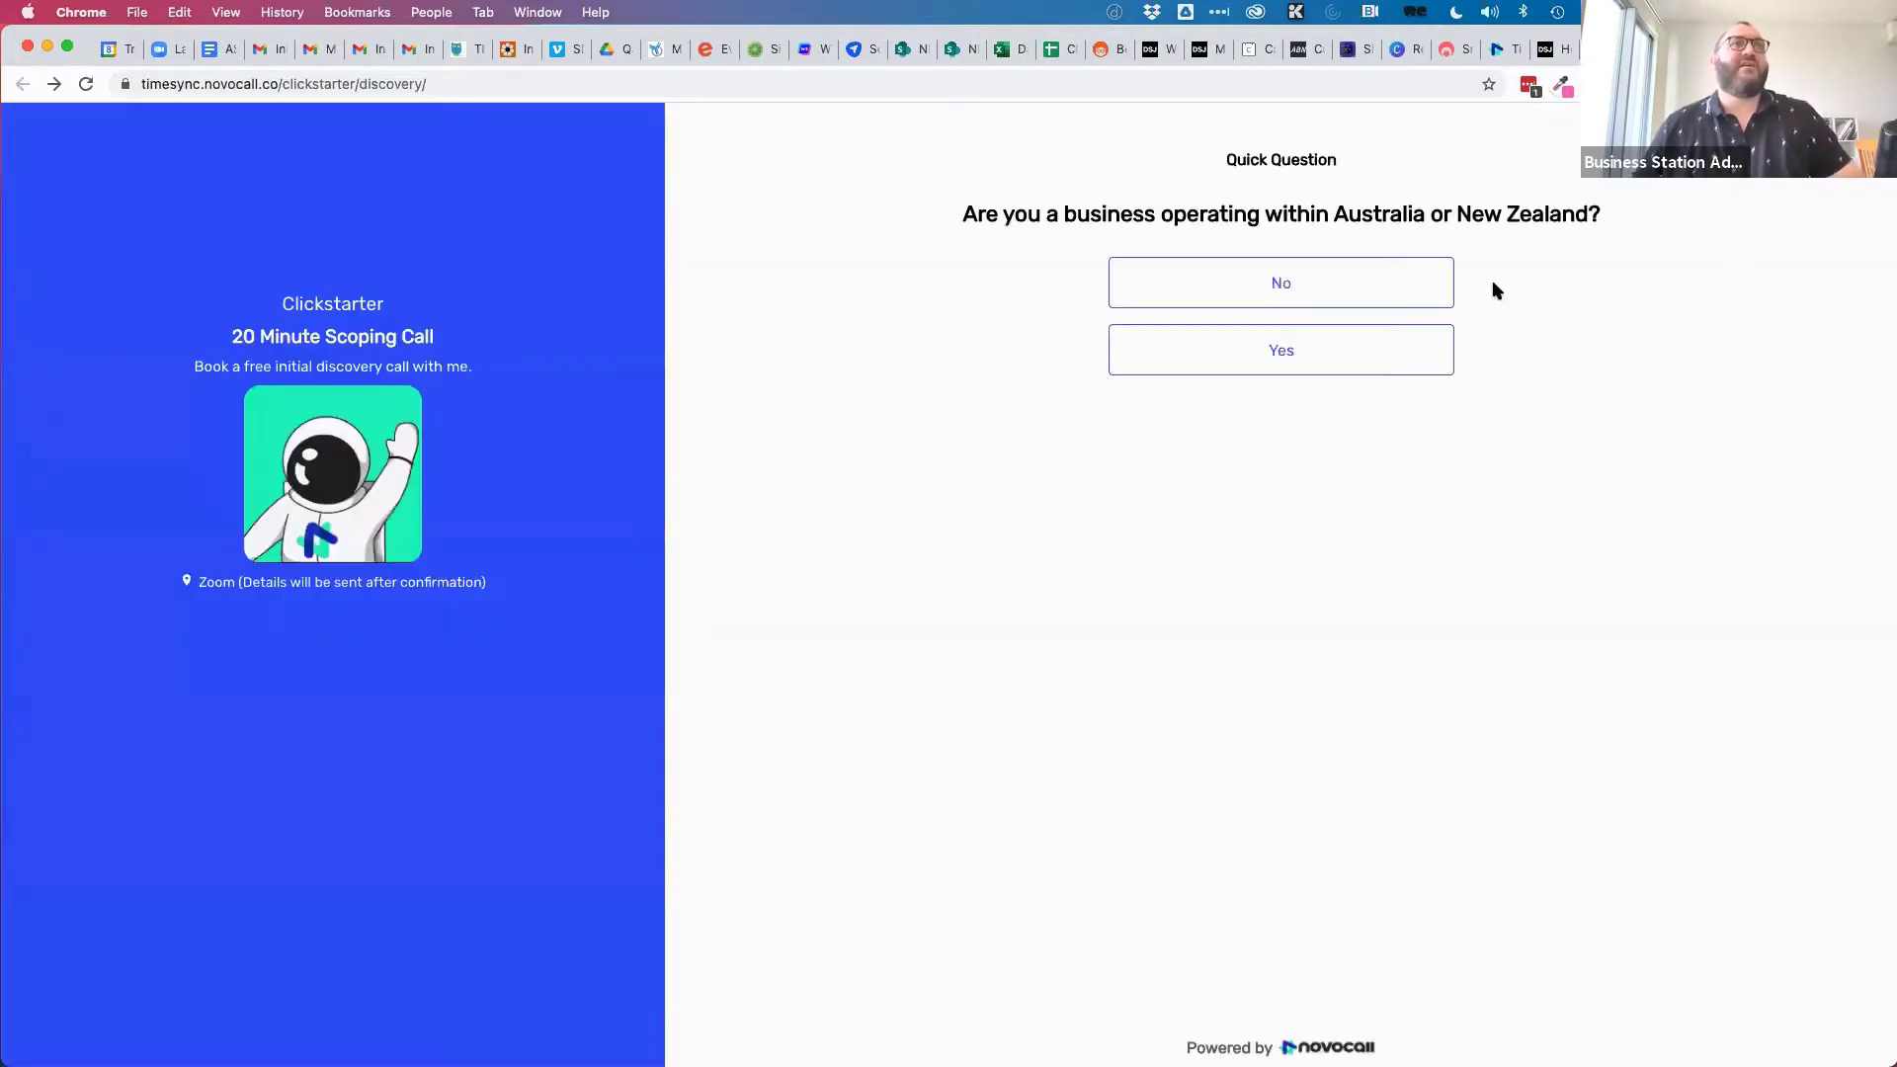
click(1317, 358)
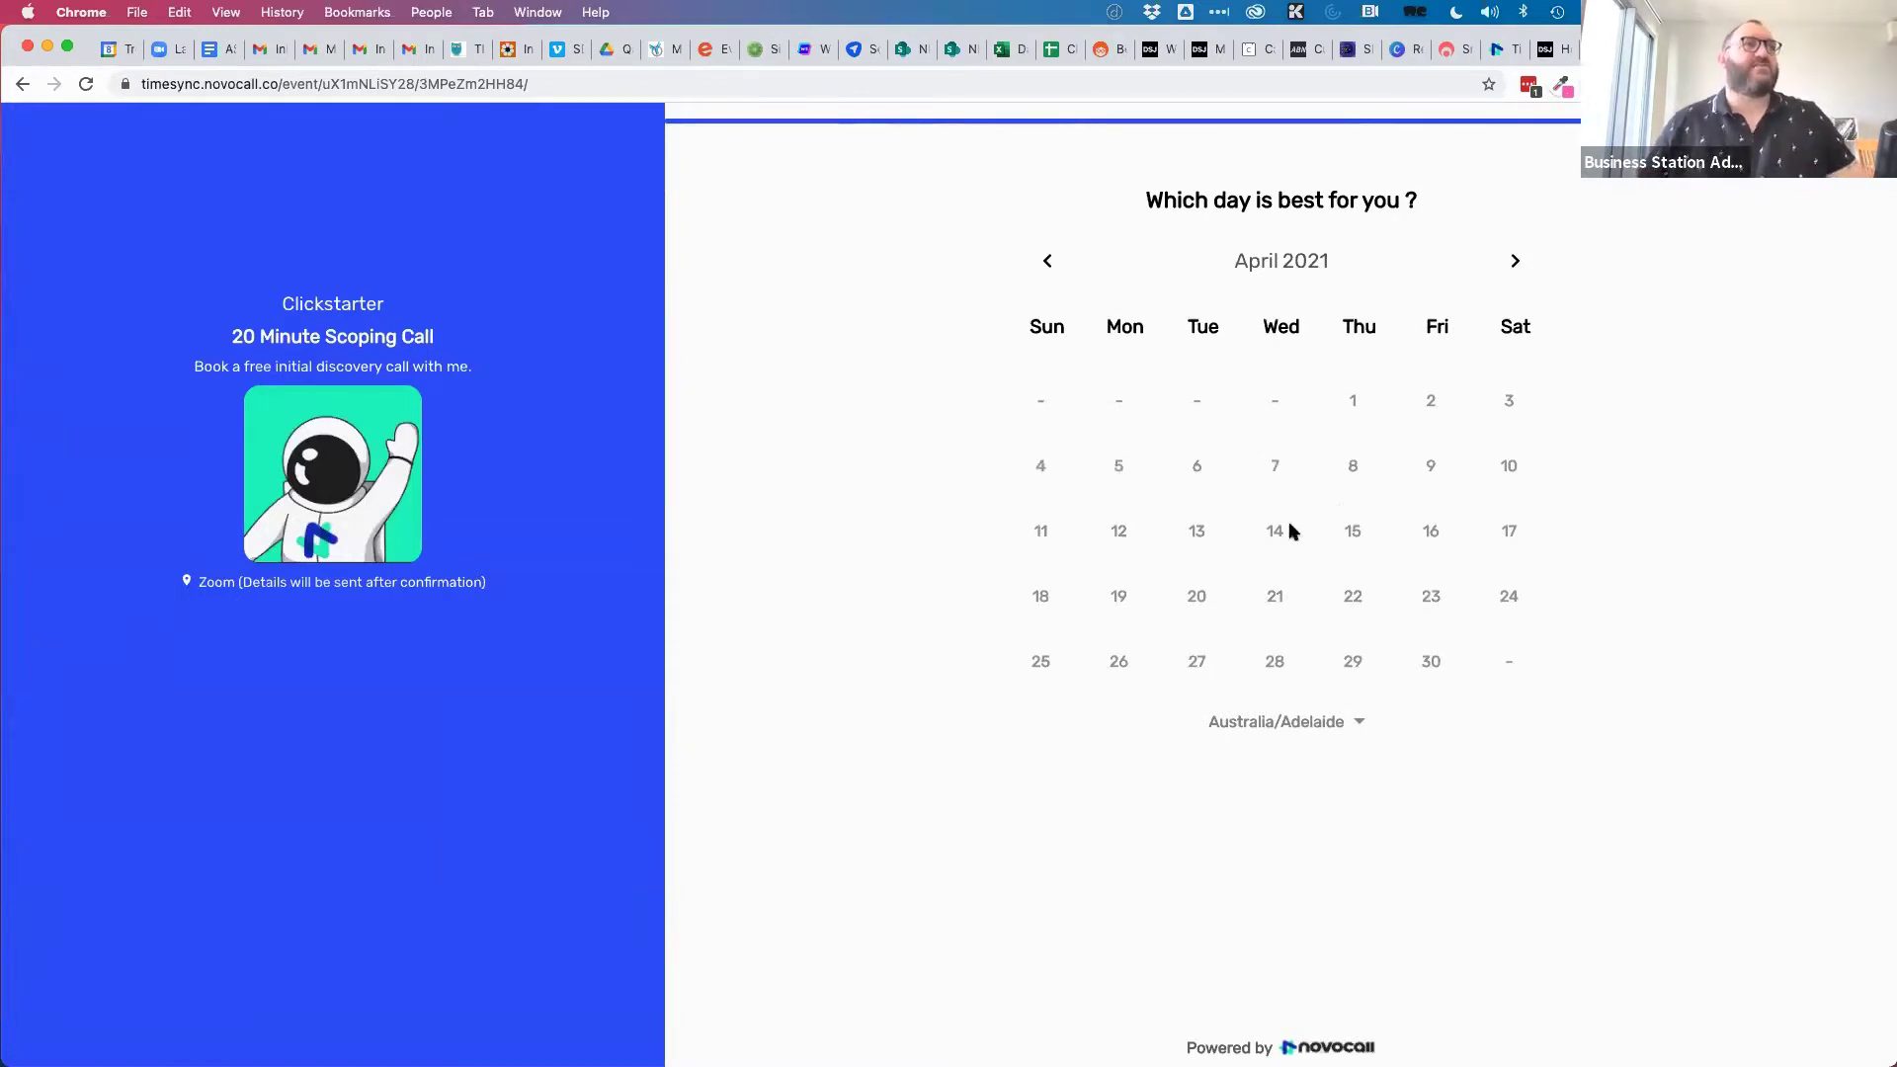
click(1197, 537)
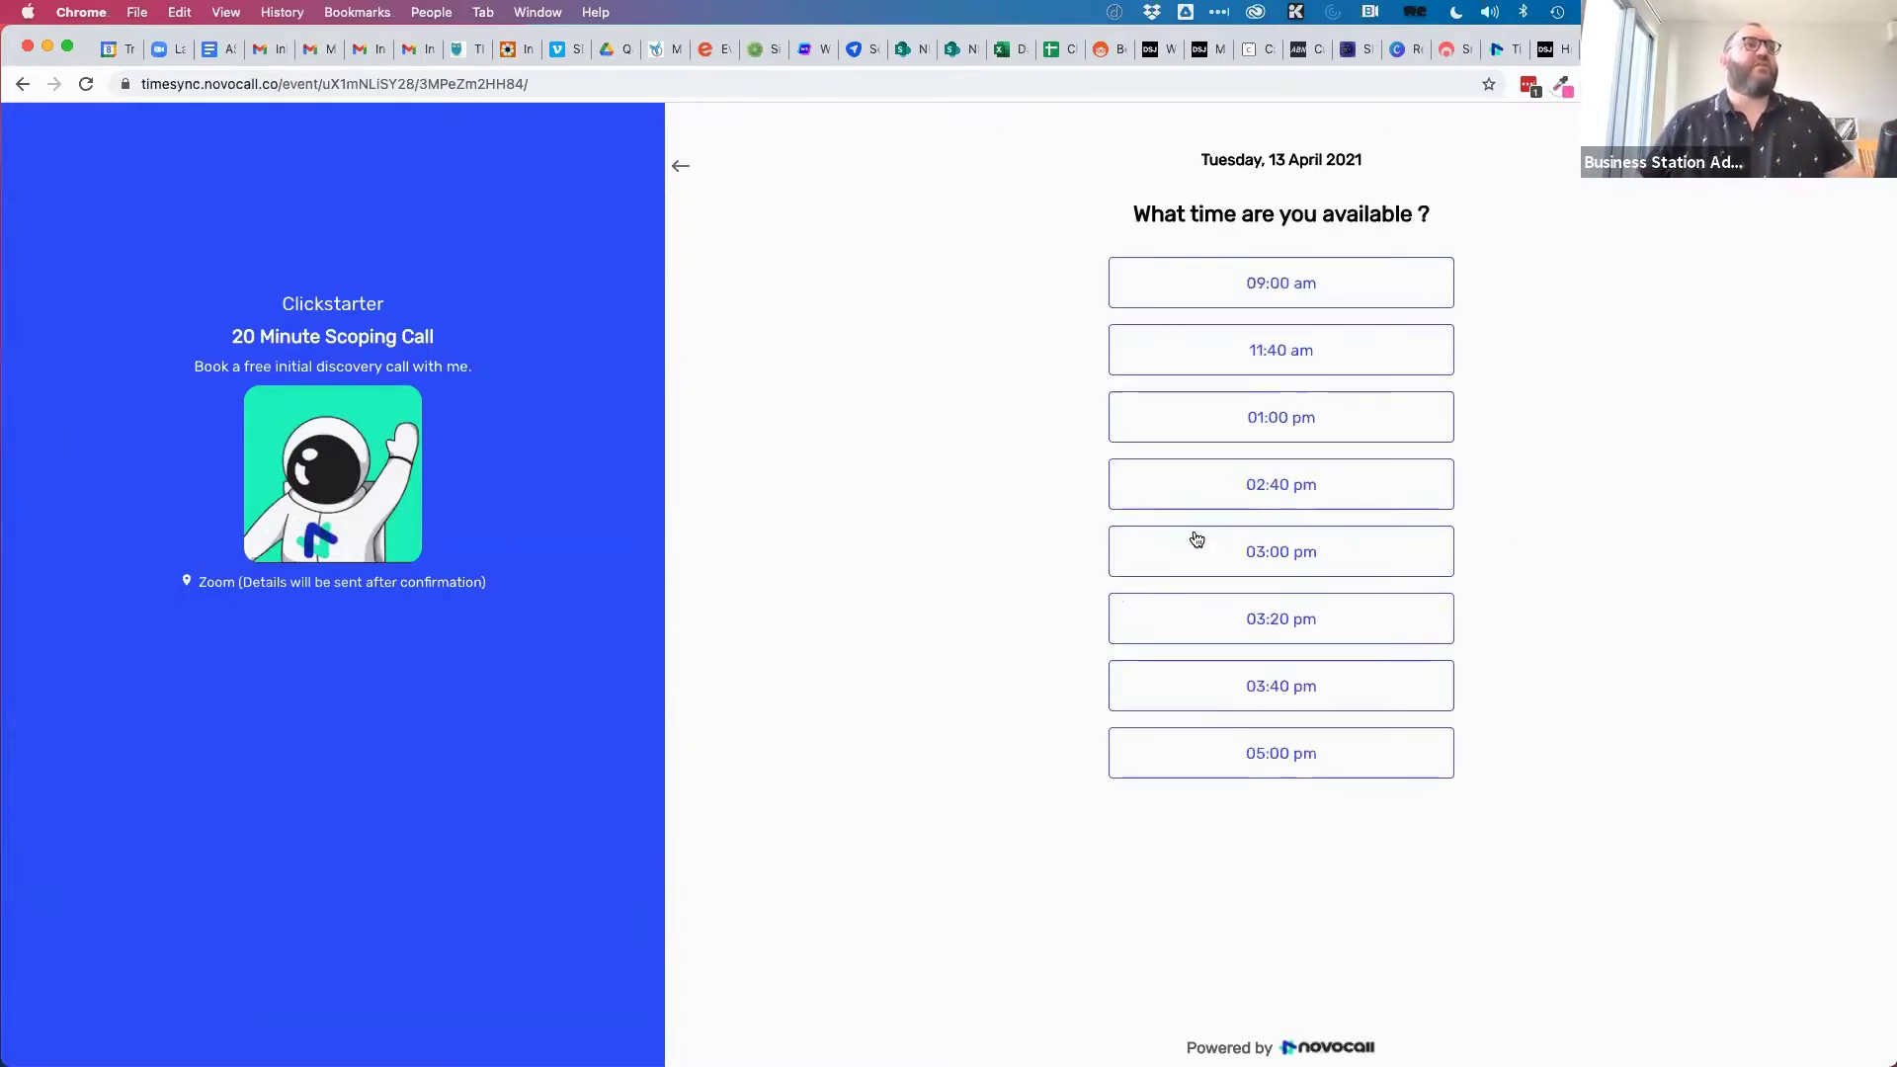
click(1252, 293)
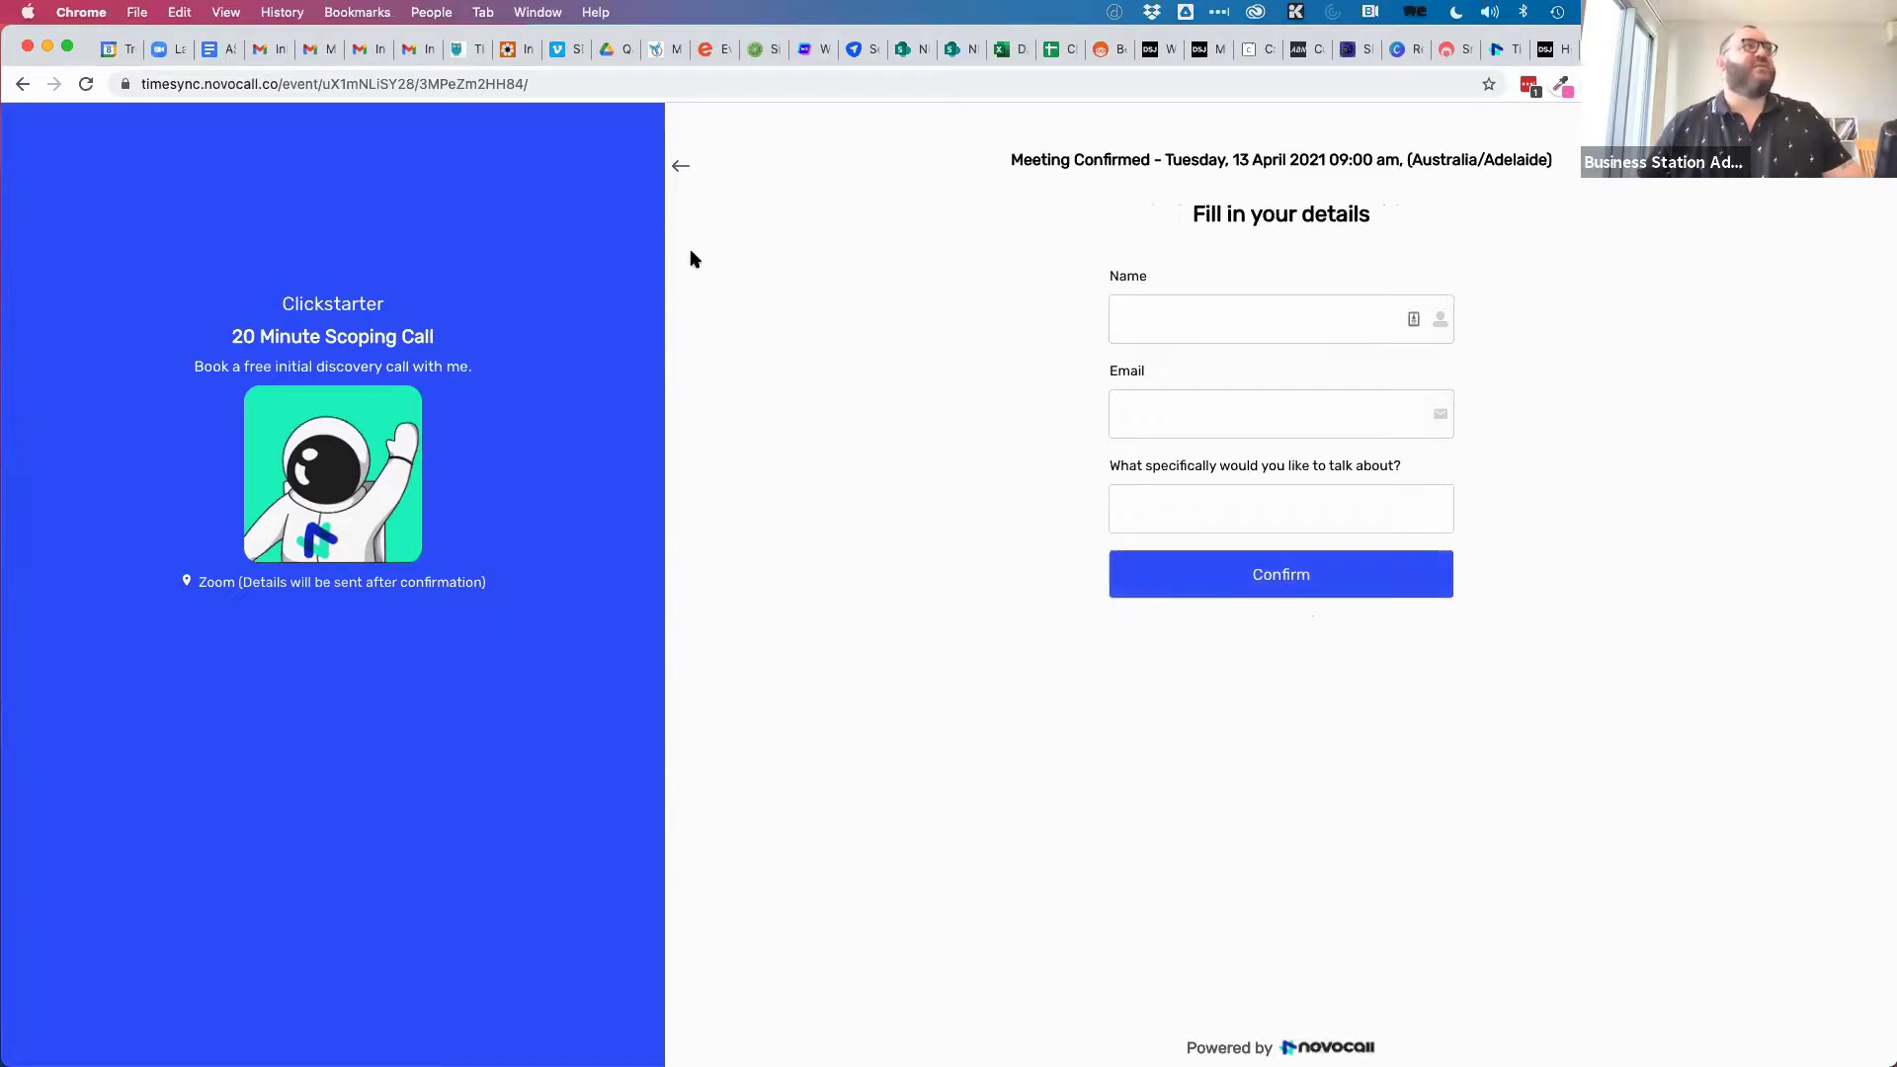
click(1500, 50)
key(Return)
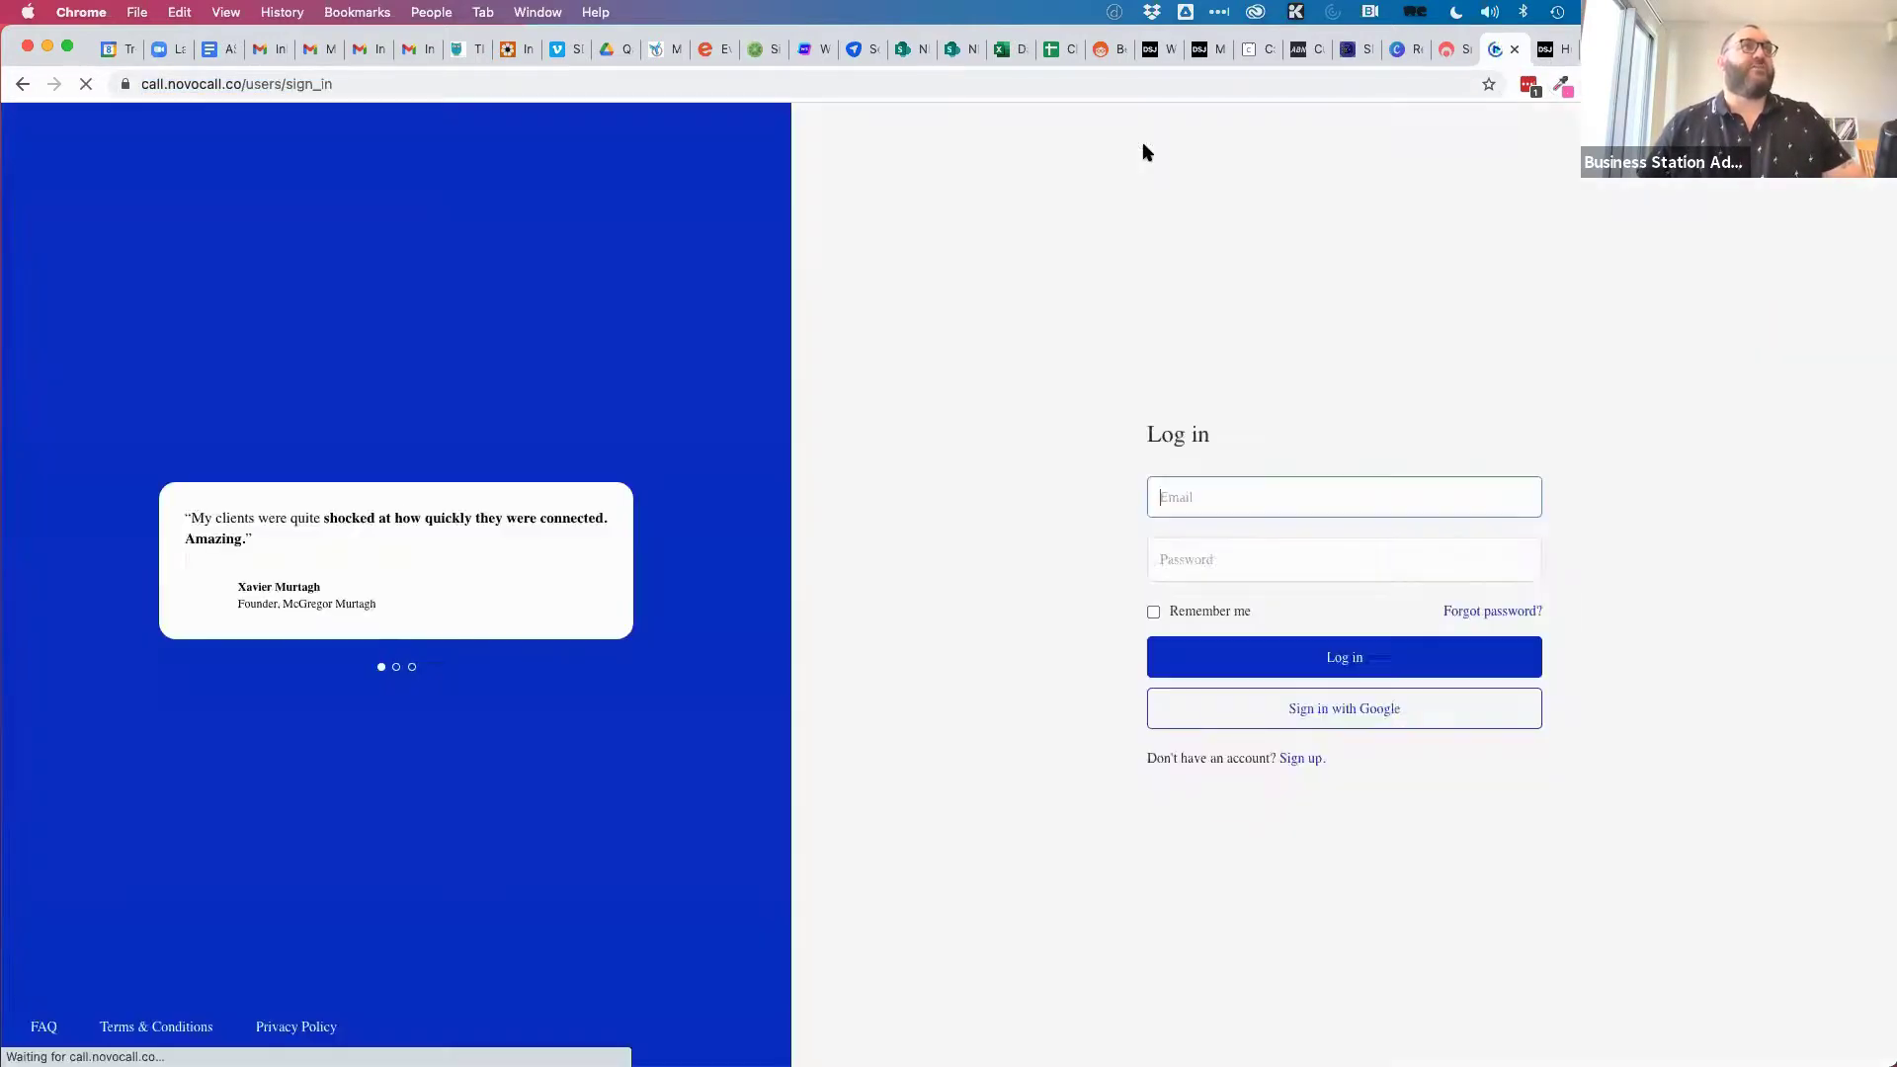
Go back to the TimeSync homepage and scroll through it.
key(super+bracketleft)
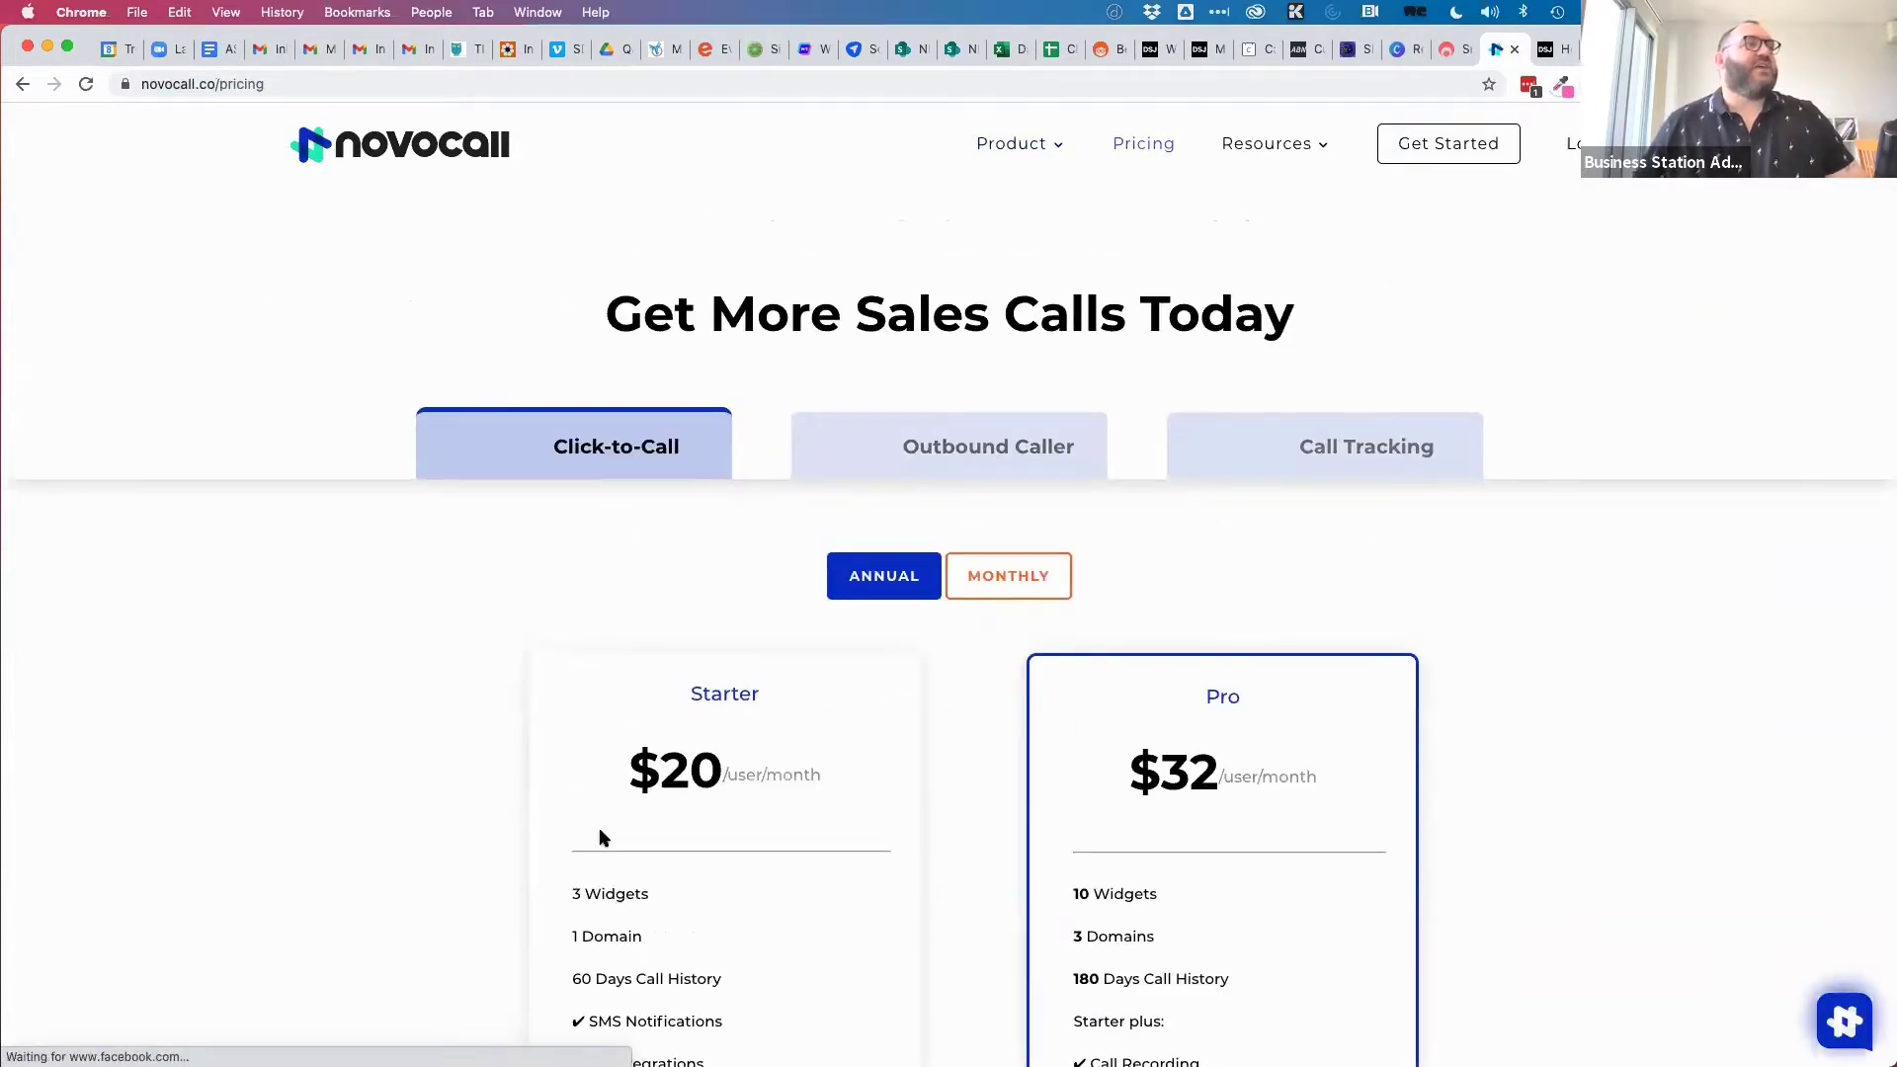
scroll(598, 826, down, 5)
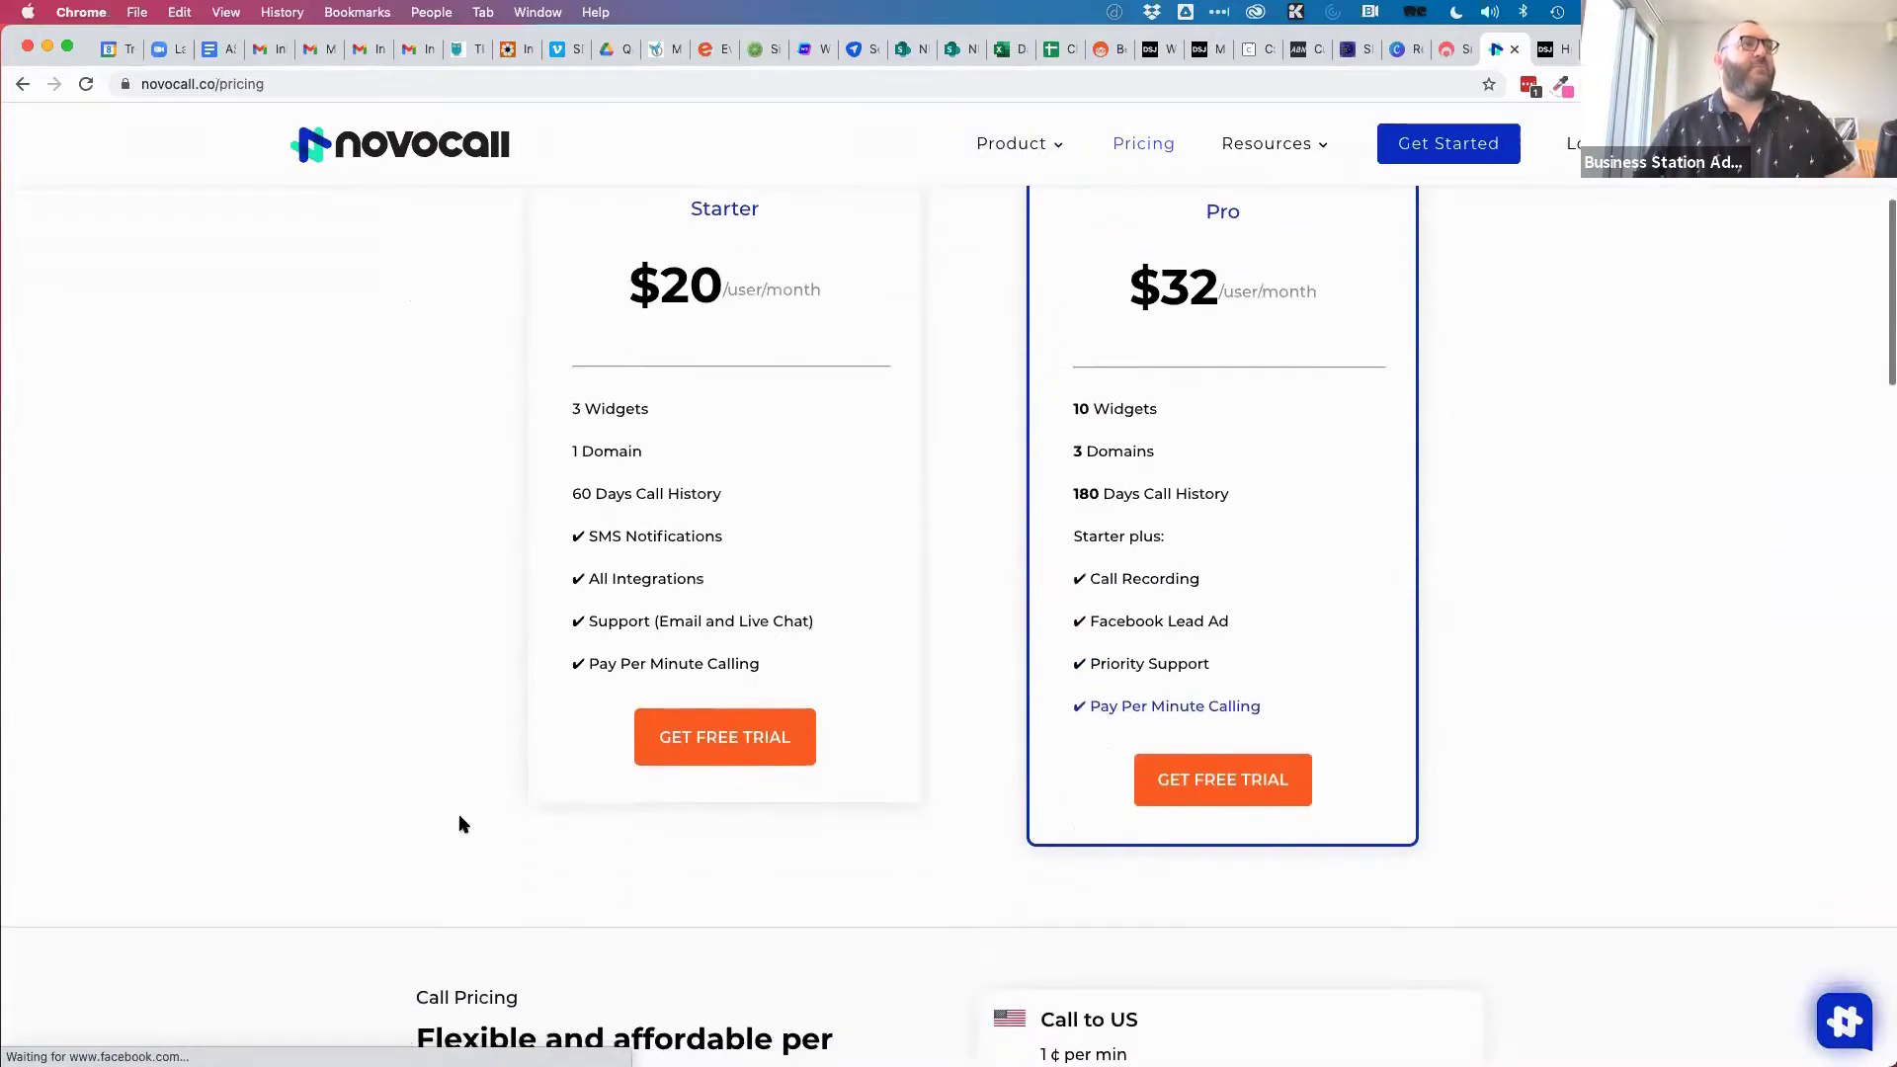
scroll(459, 823, up, 2)
scroll(460, 823, down, 3)
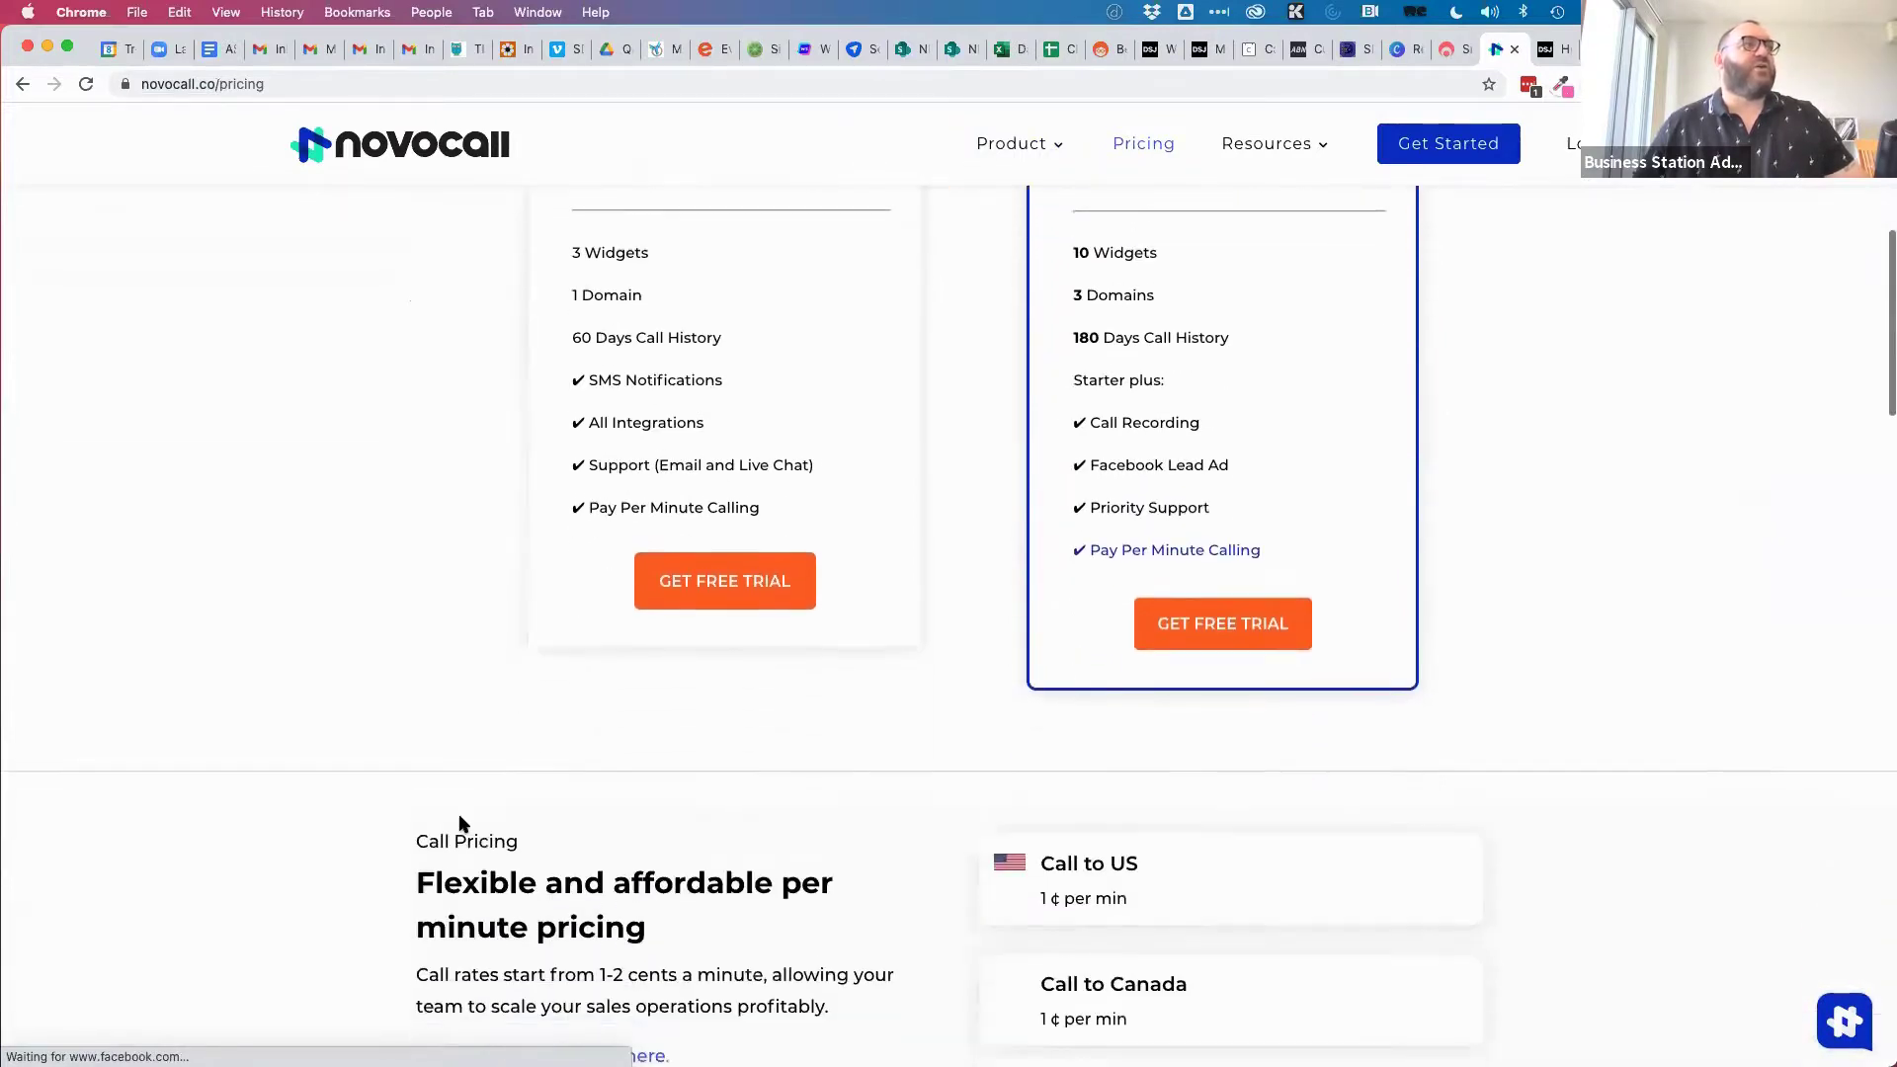
scroll(457, 818, up, 7)
Review the USD$59 TimeSync Lifetime PRO Plan checkout reached from the product page.
click(22, 84)
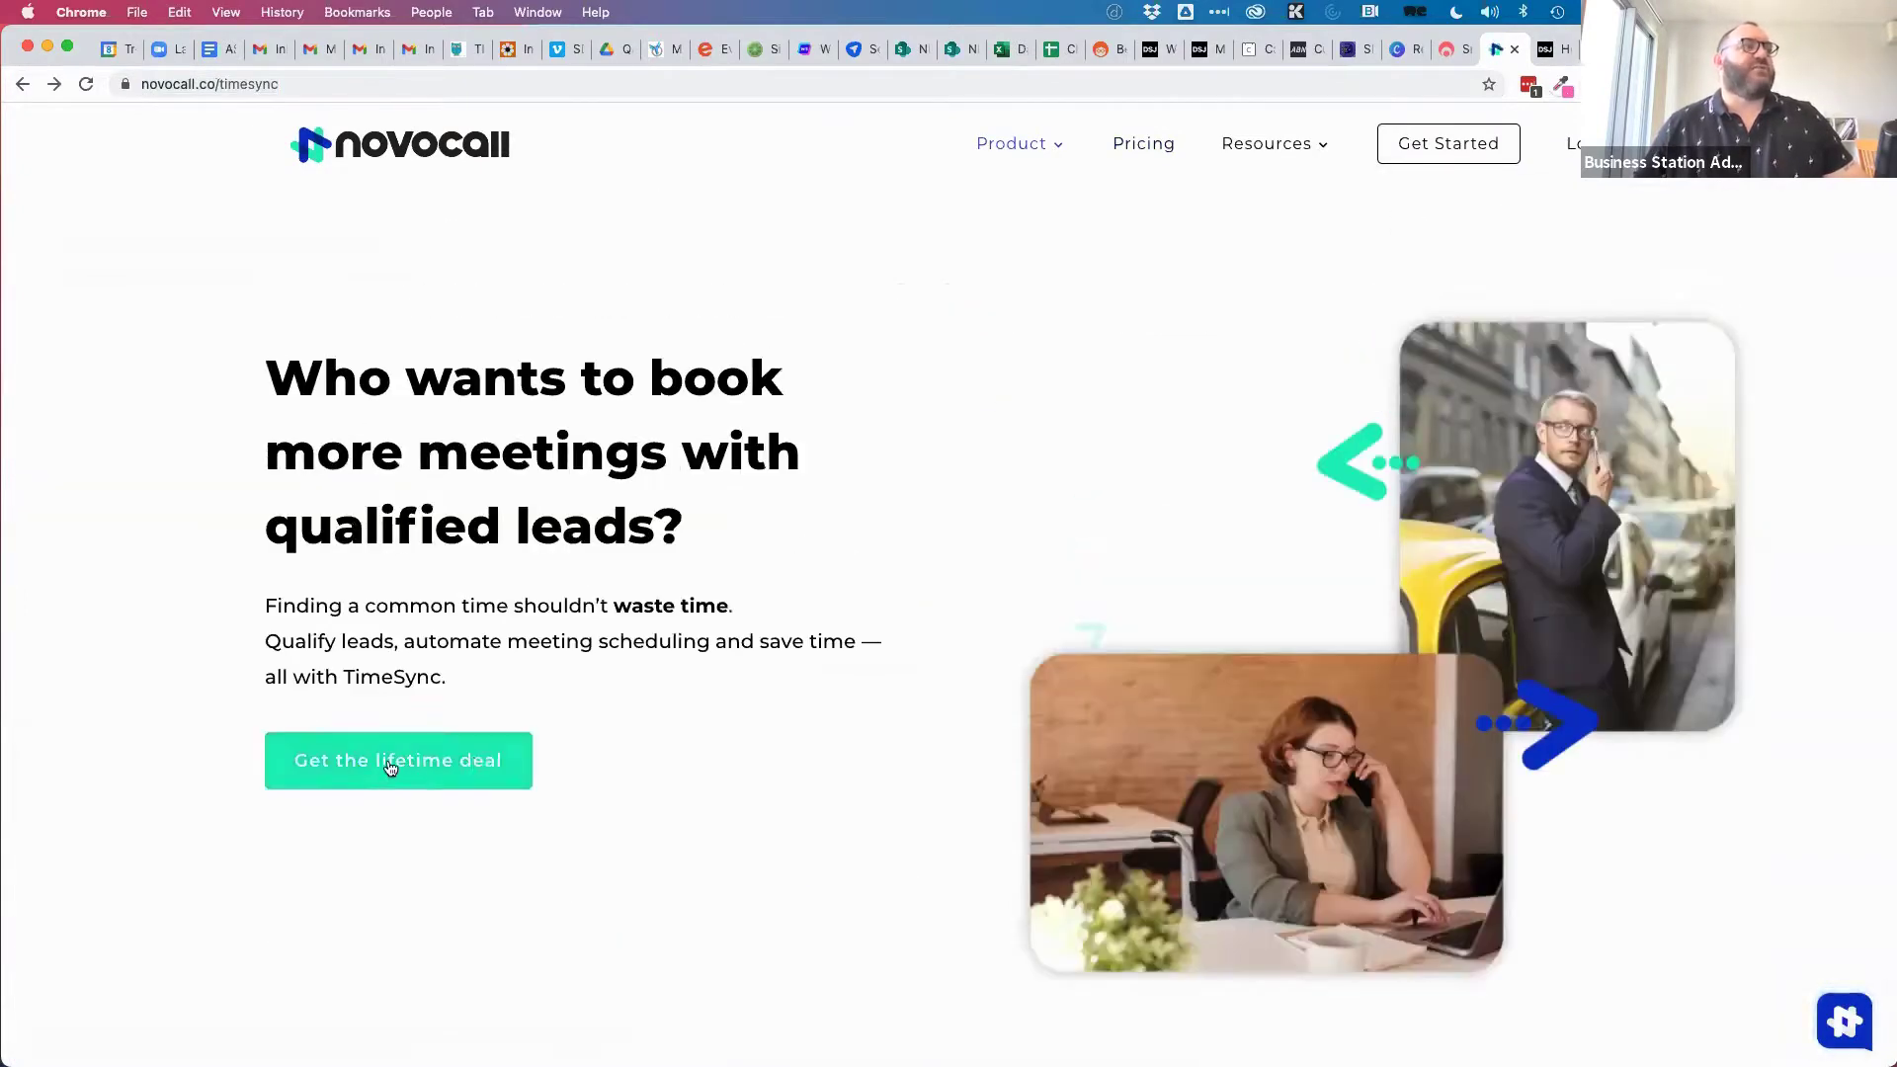
click(408, 774)
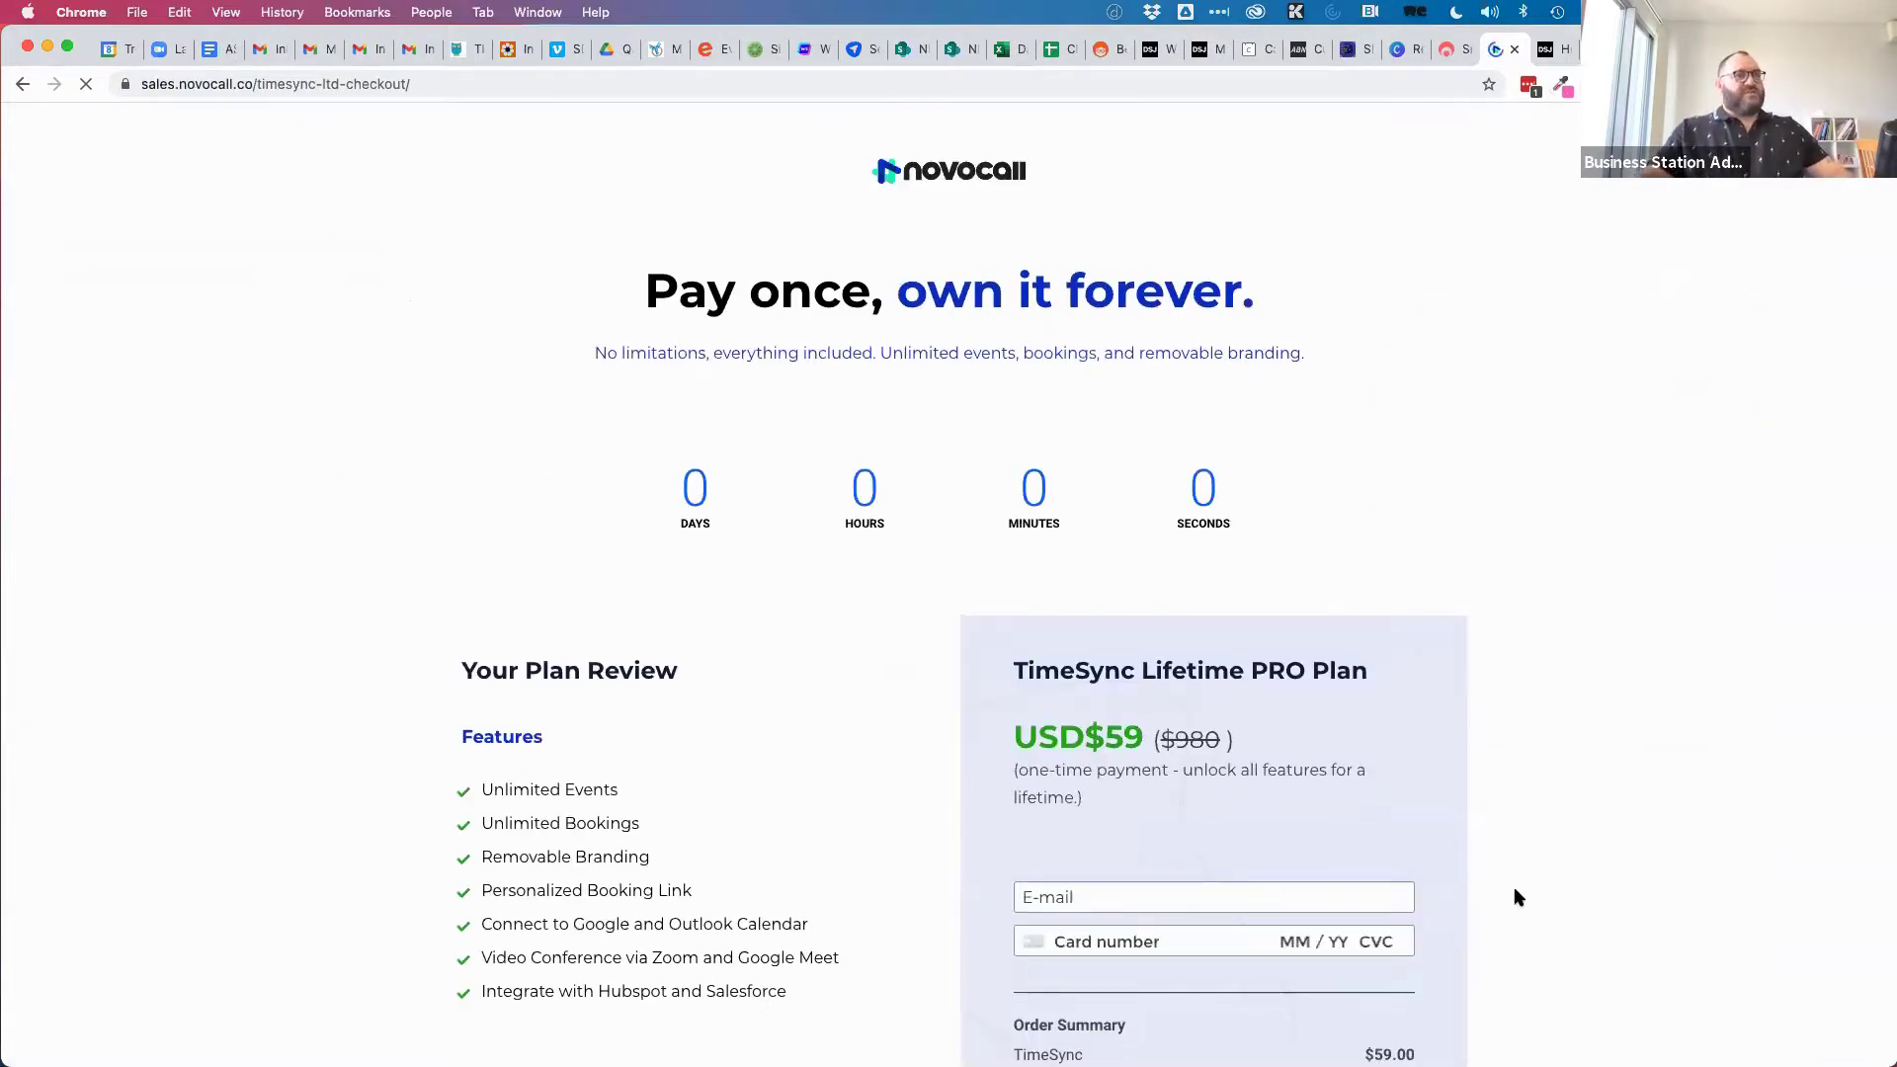
scroll(1518, 897, down, 5)
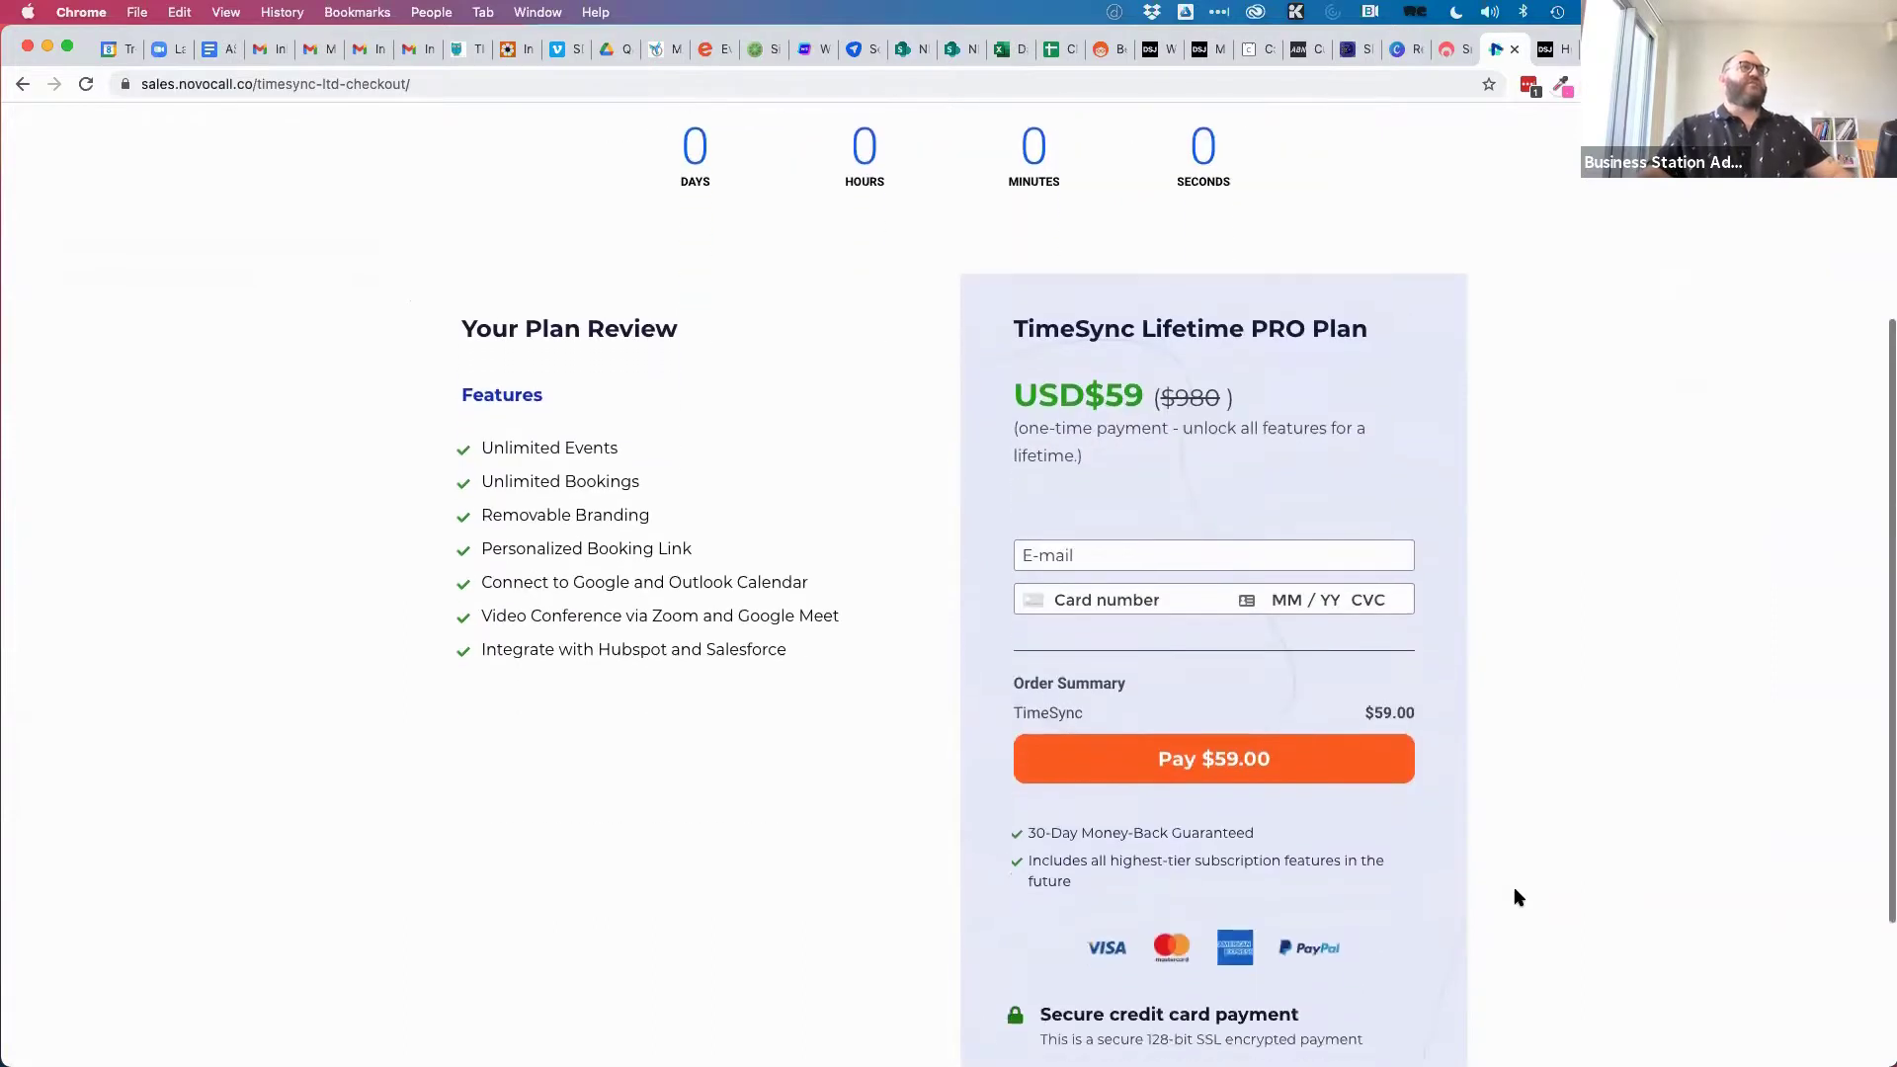
scroll(1517, 897, down, 1)
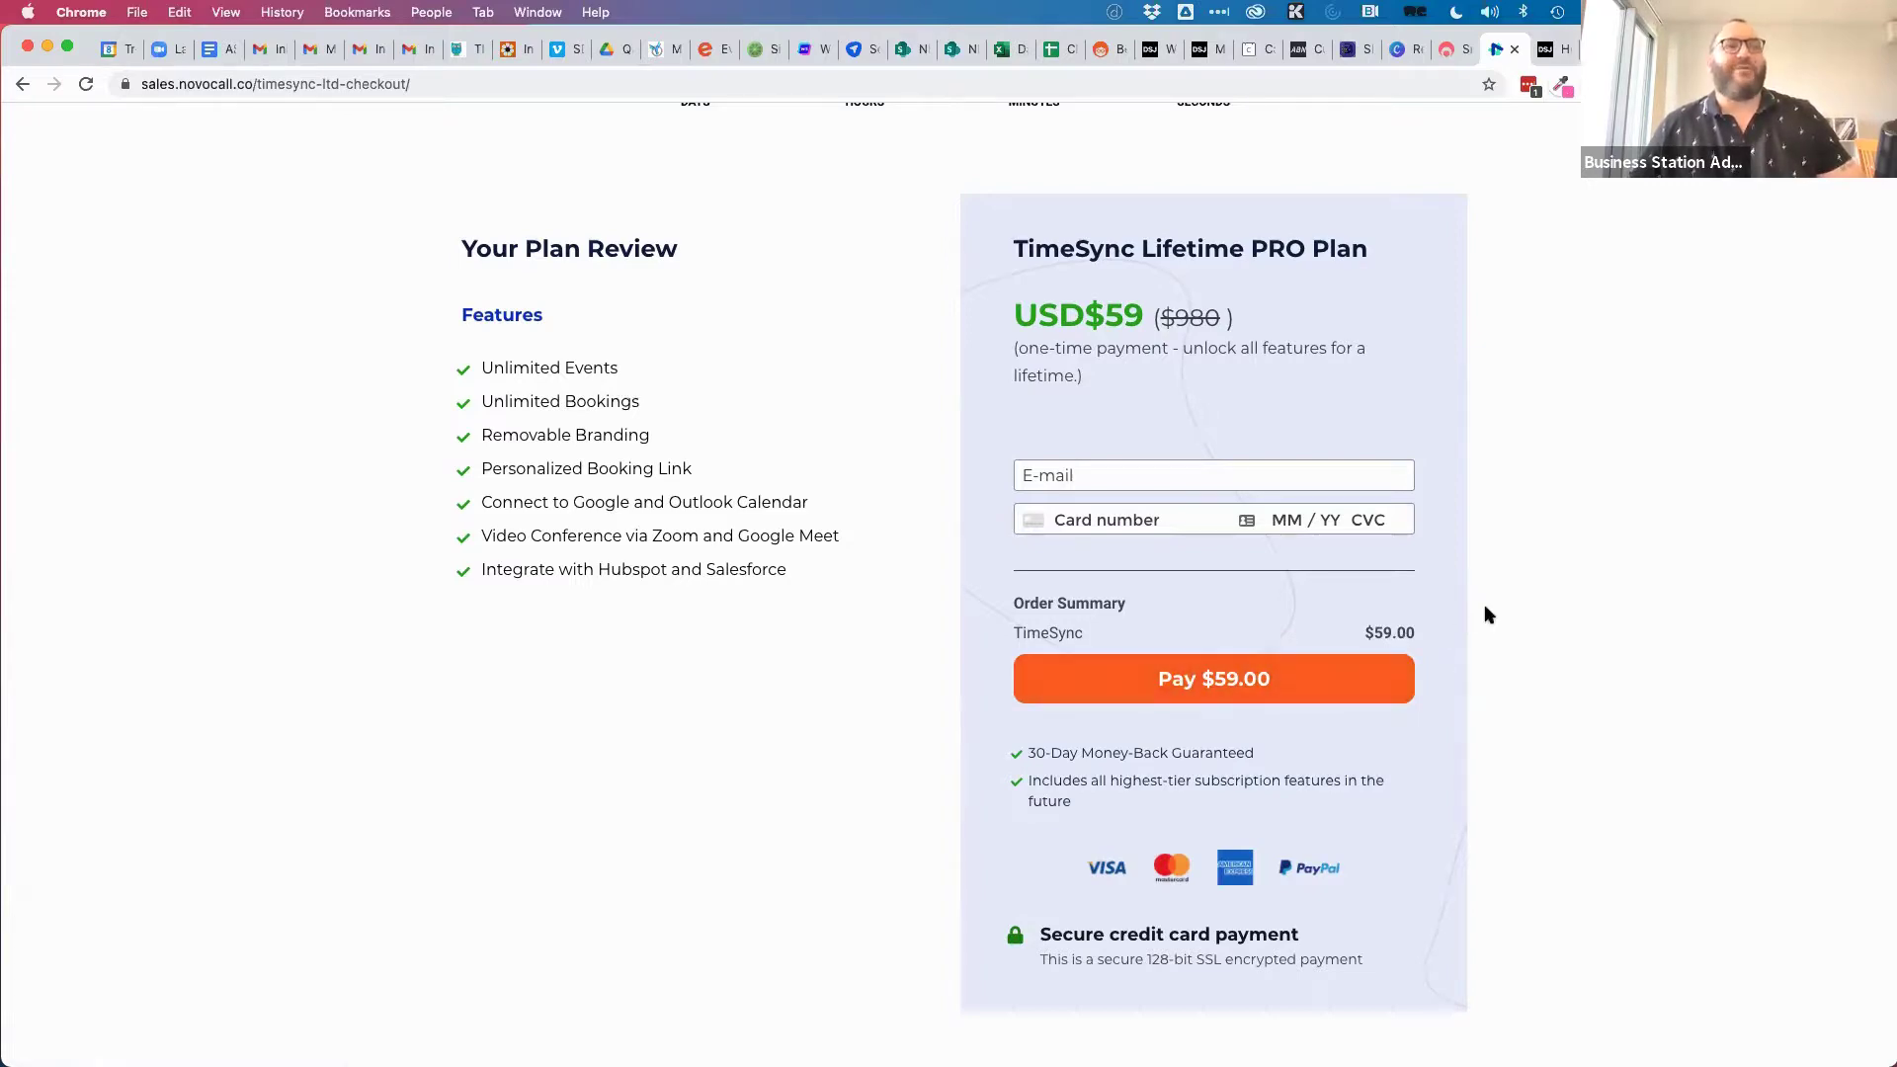
scroll(1528, 465, up, 5)
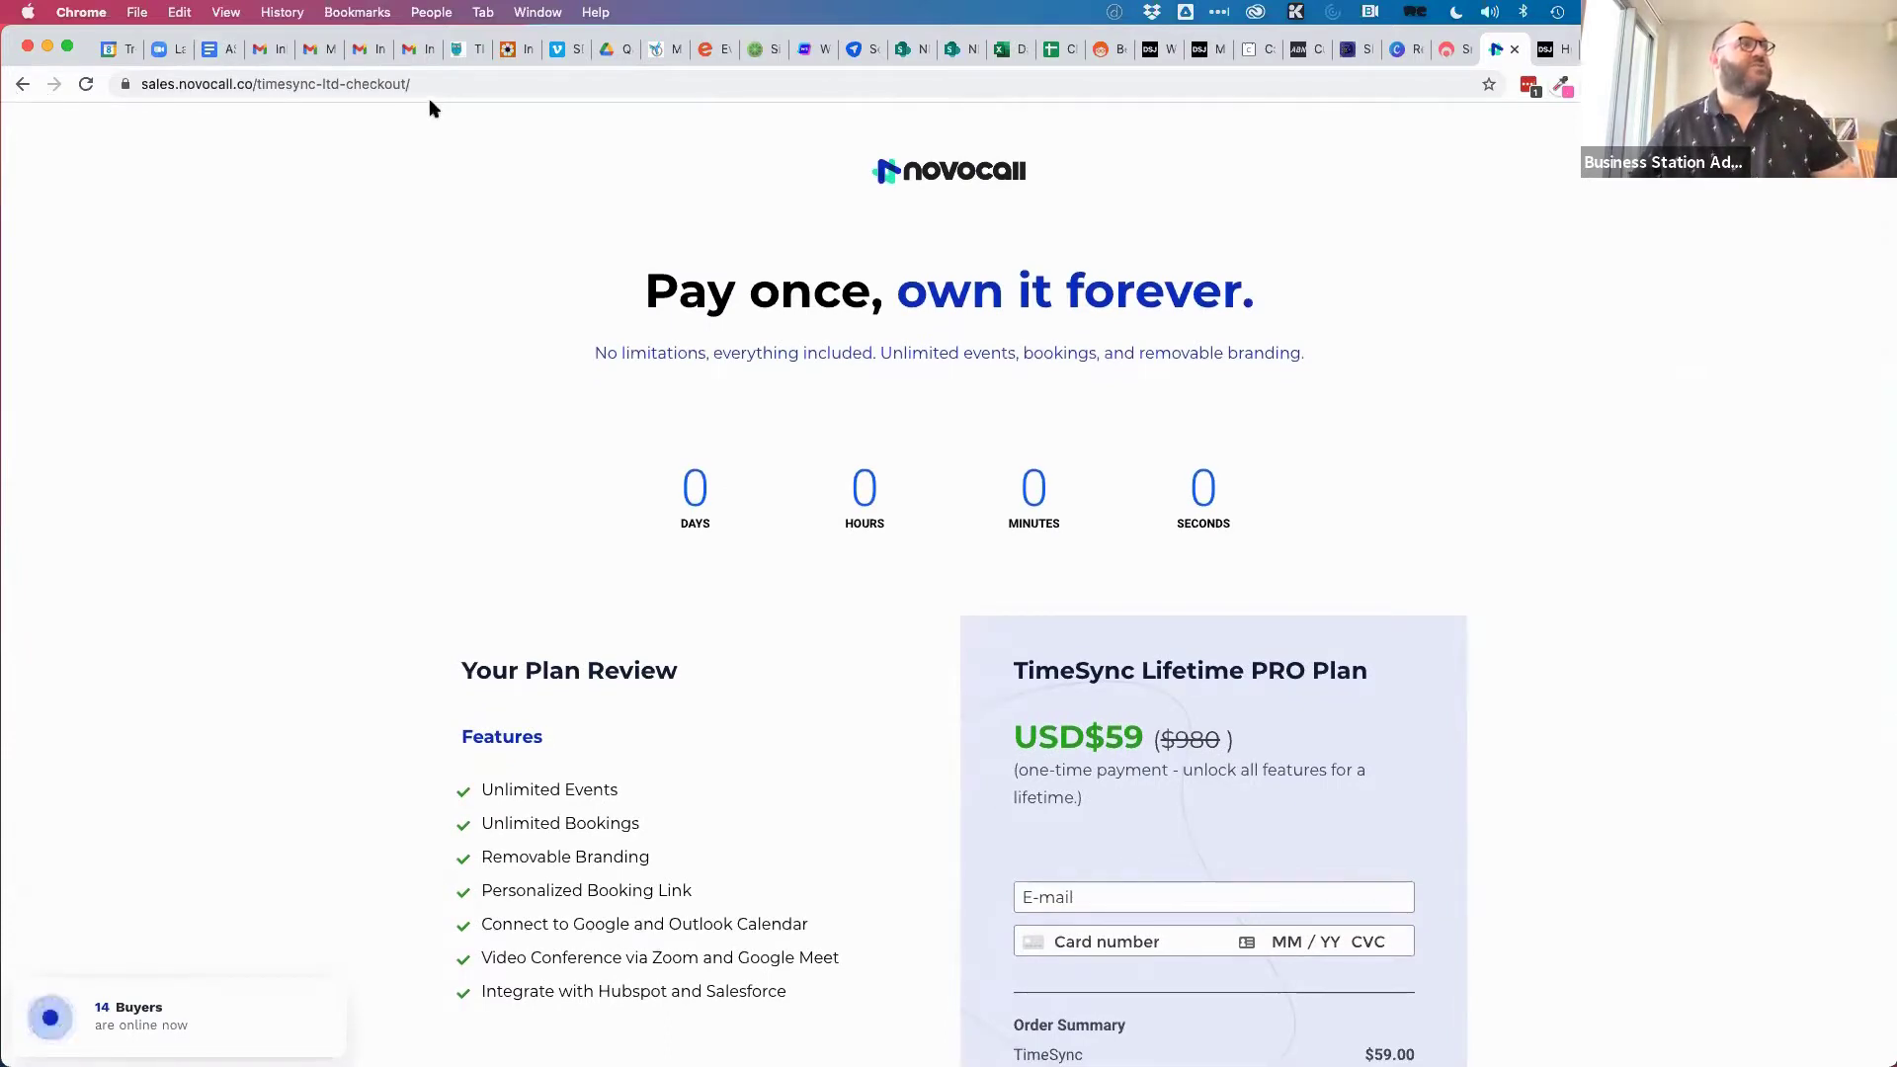
click(1399, 50)
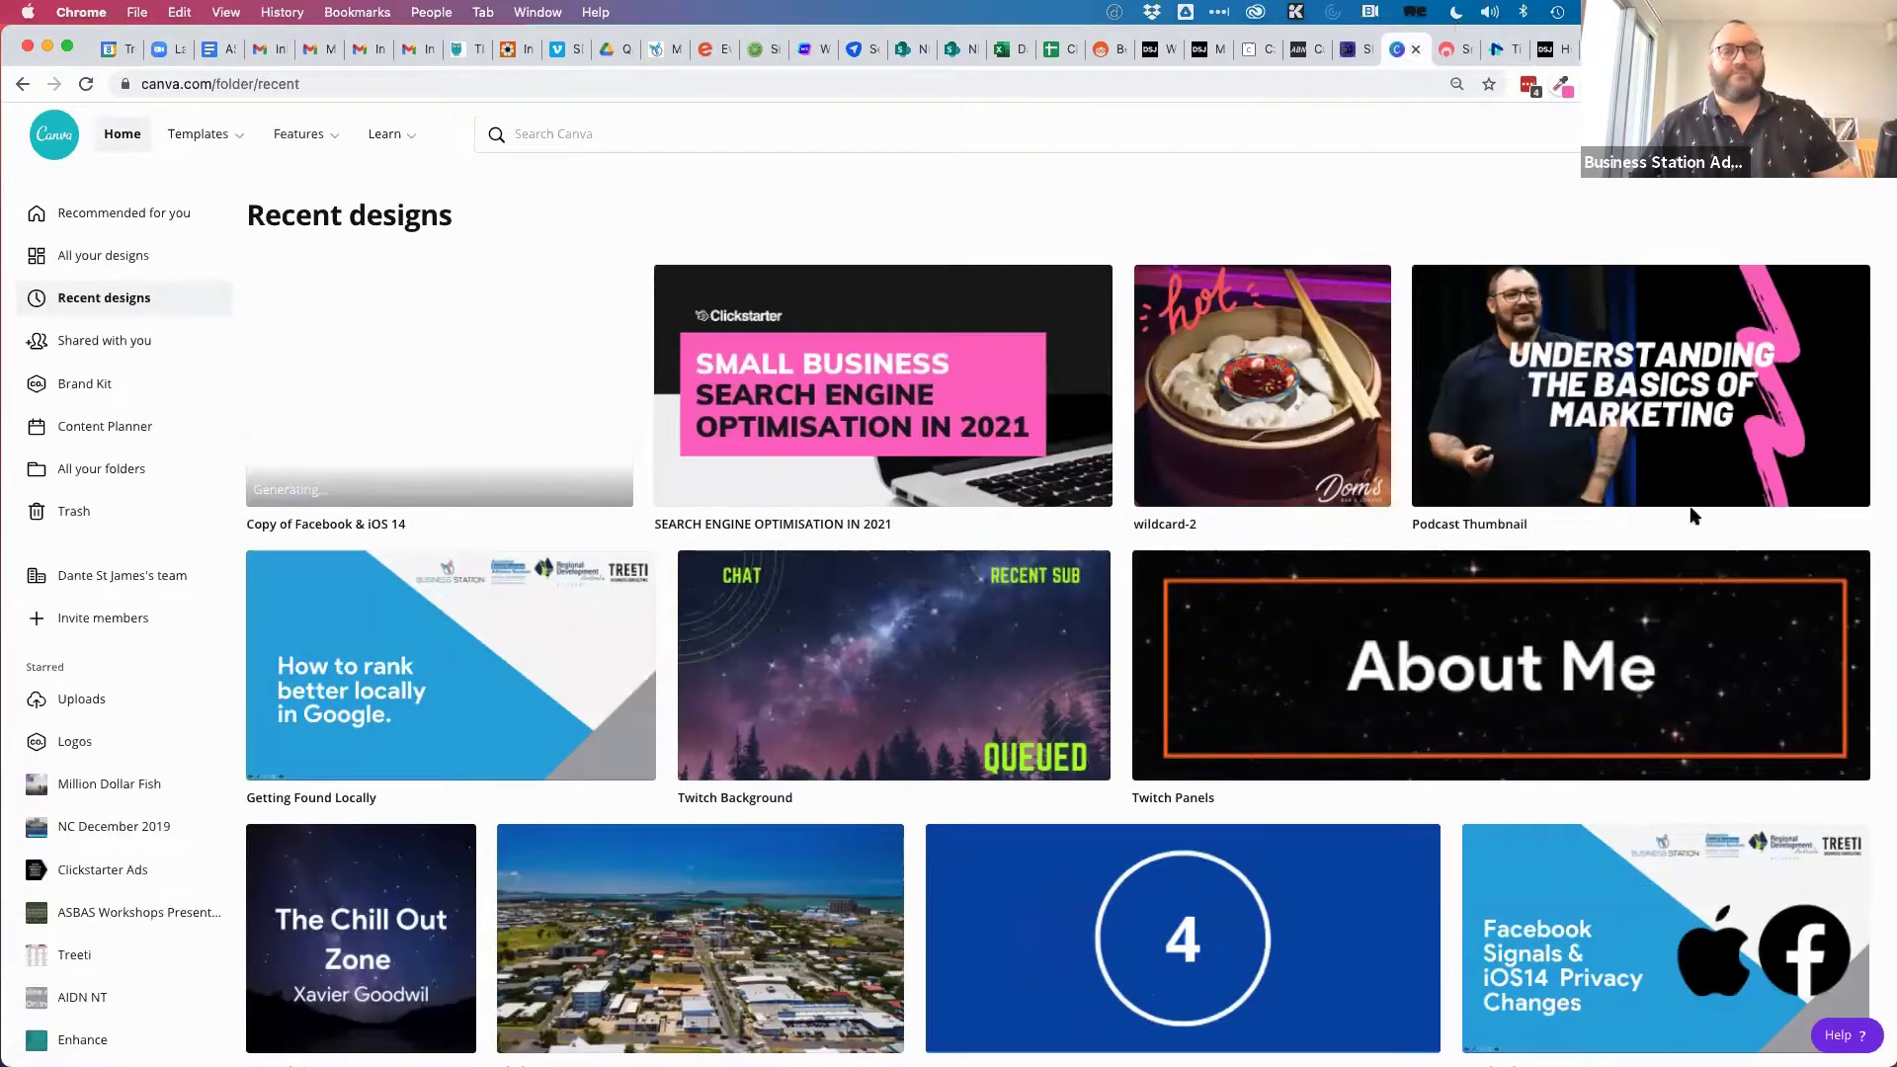
Advance the Canva presentation two slides to Novocall Time Sync, then return to the checkout.
click(1499, 49)
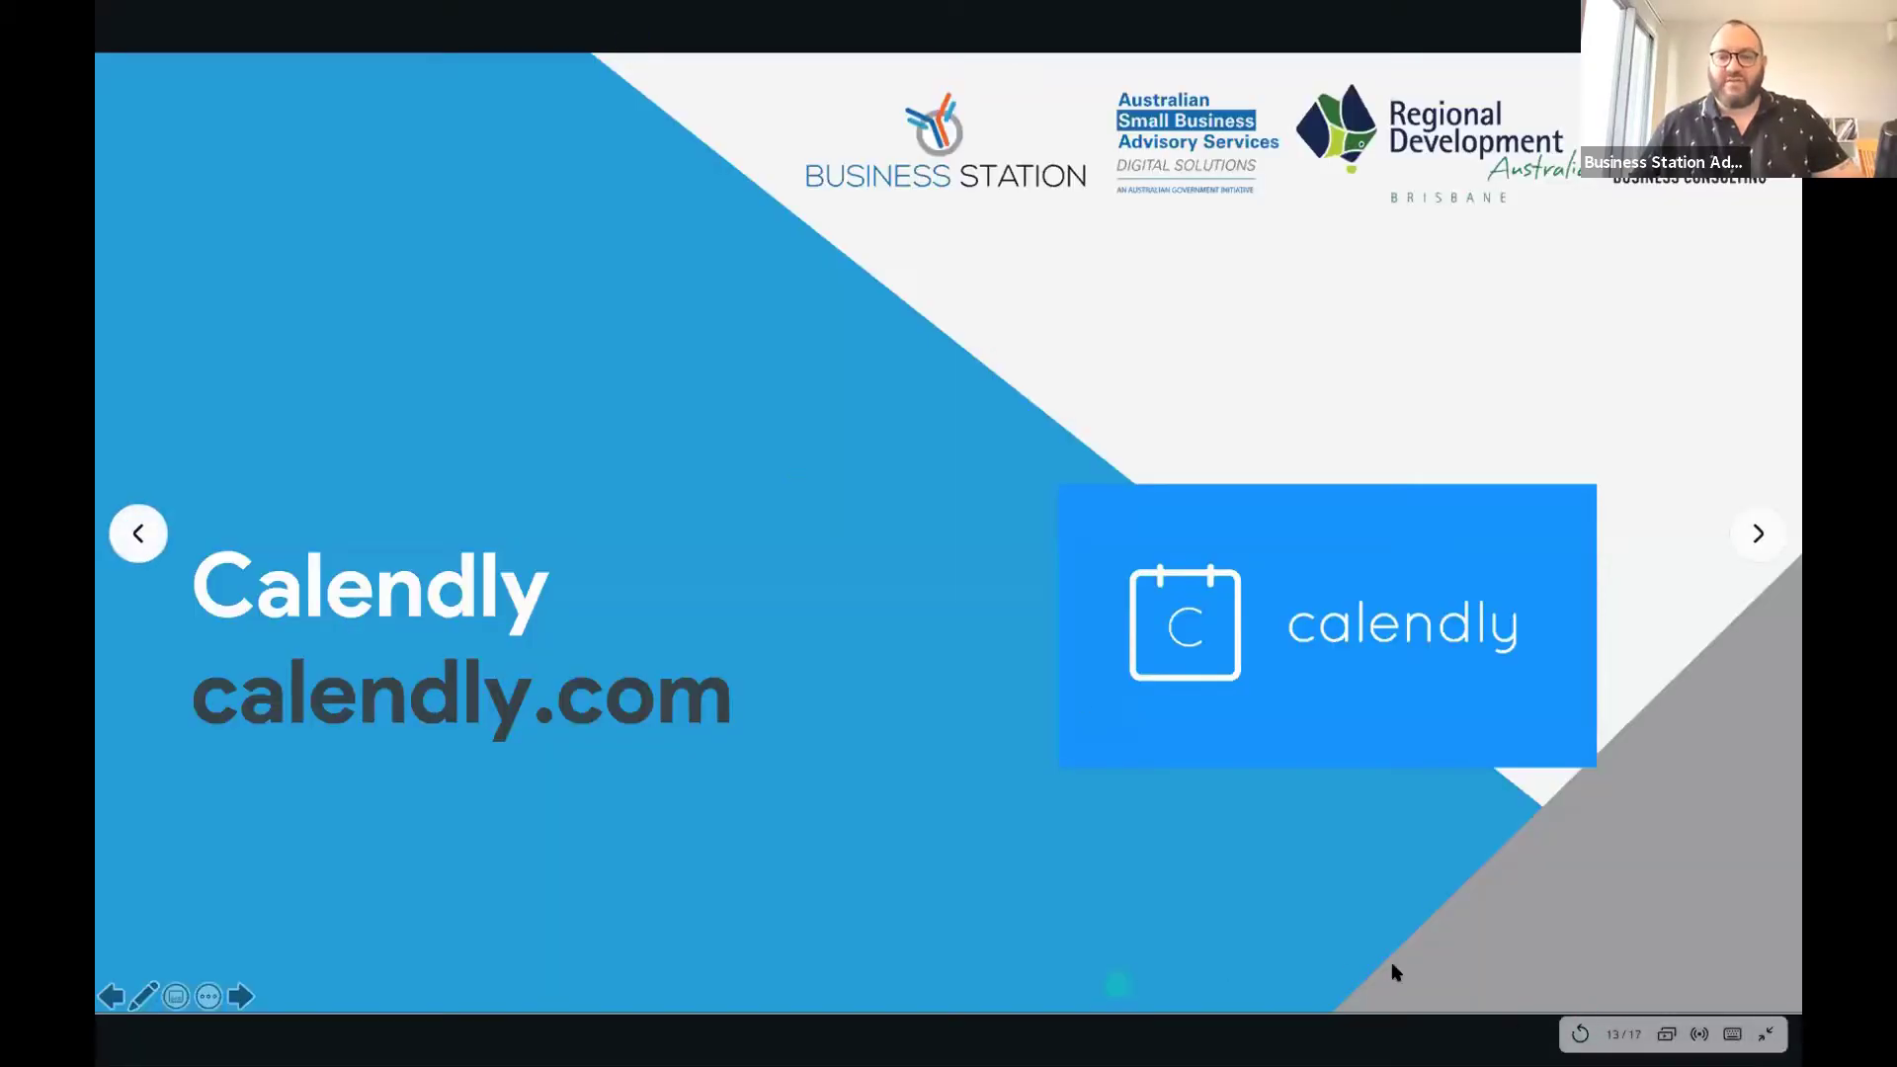
click(1757, 535)
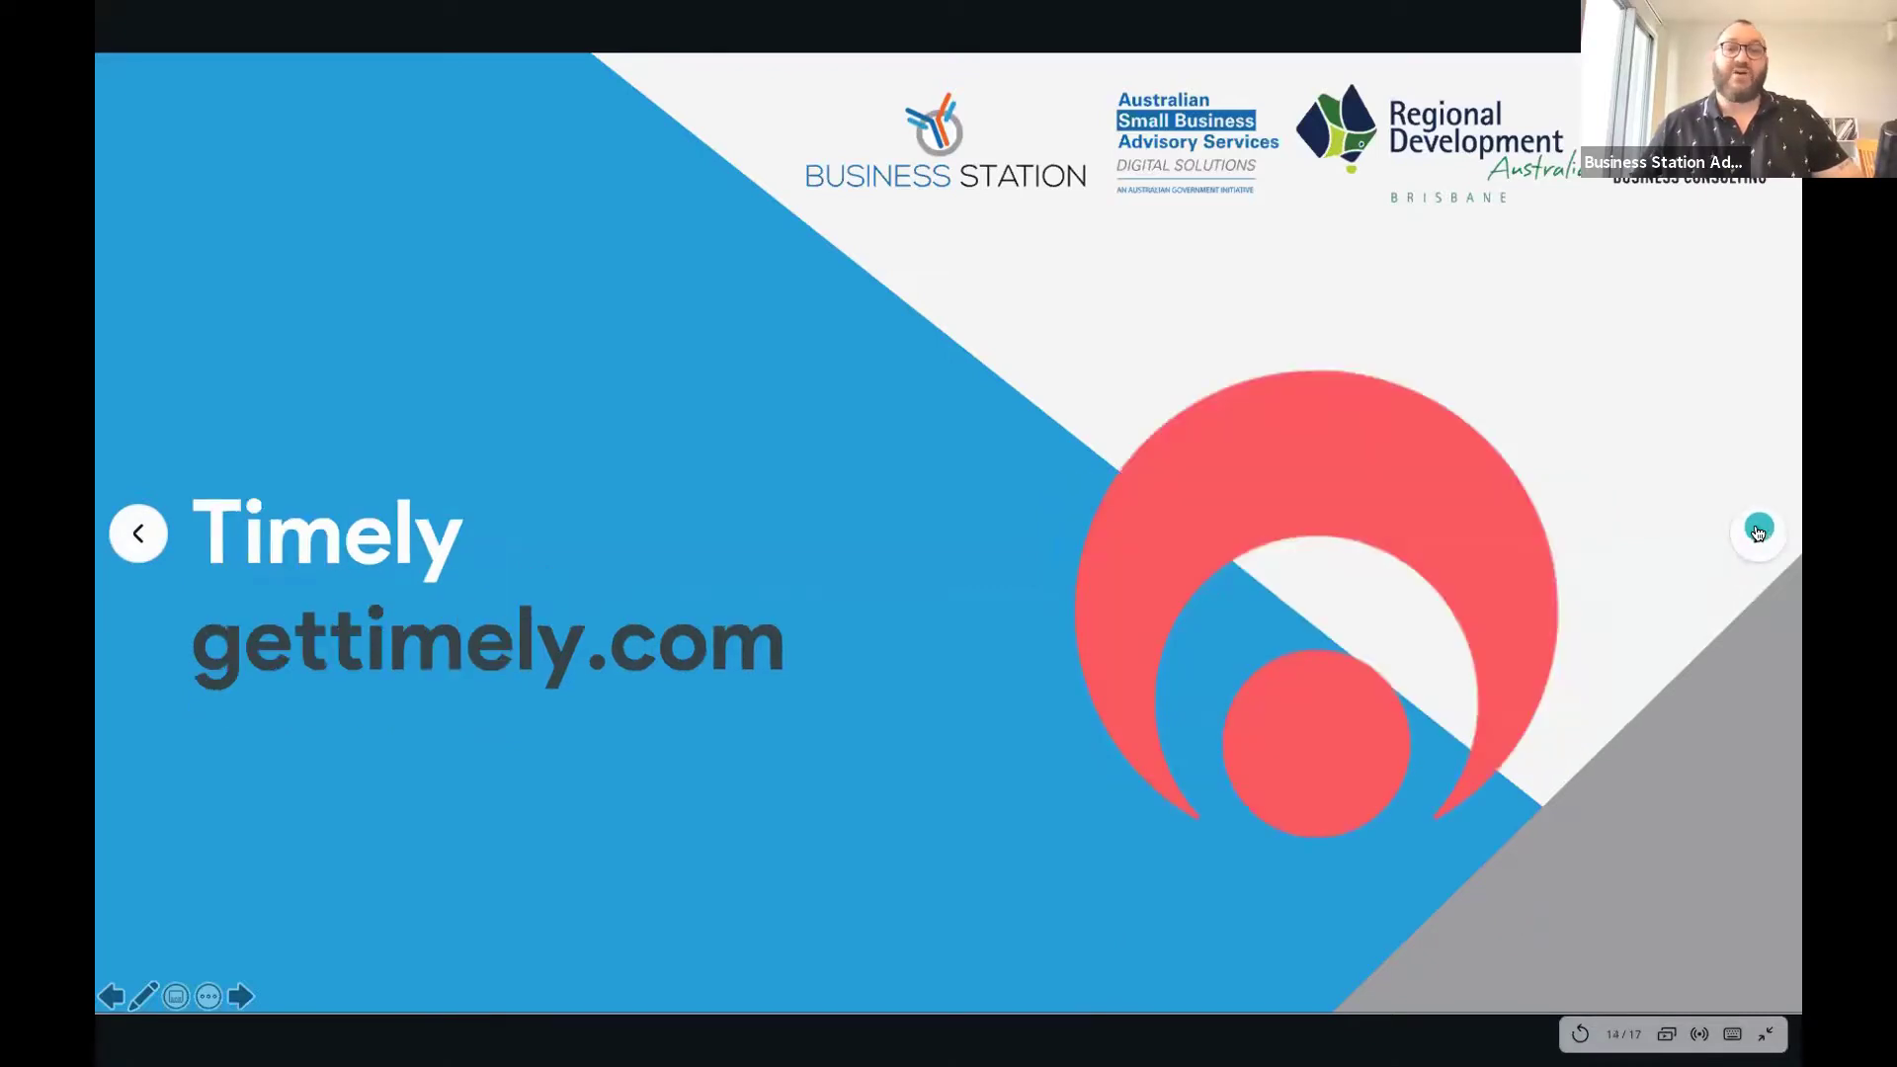
click(1757, 535)
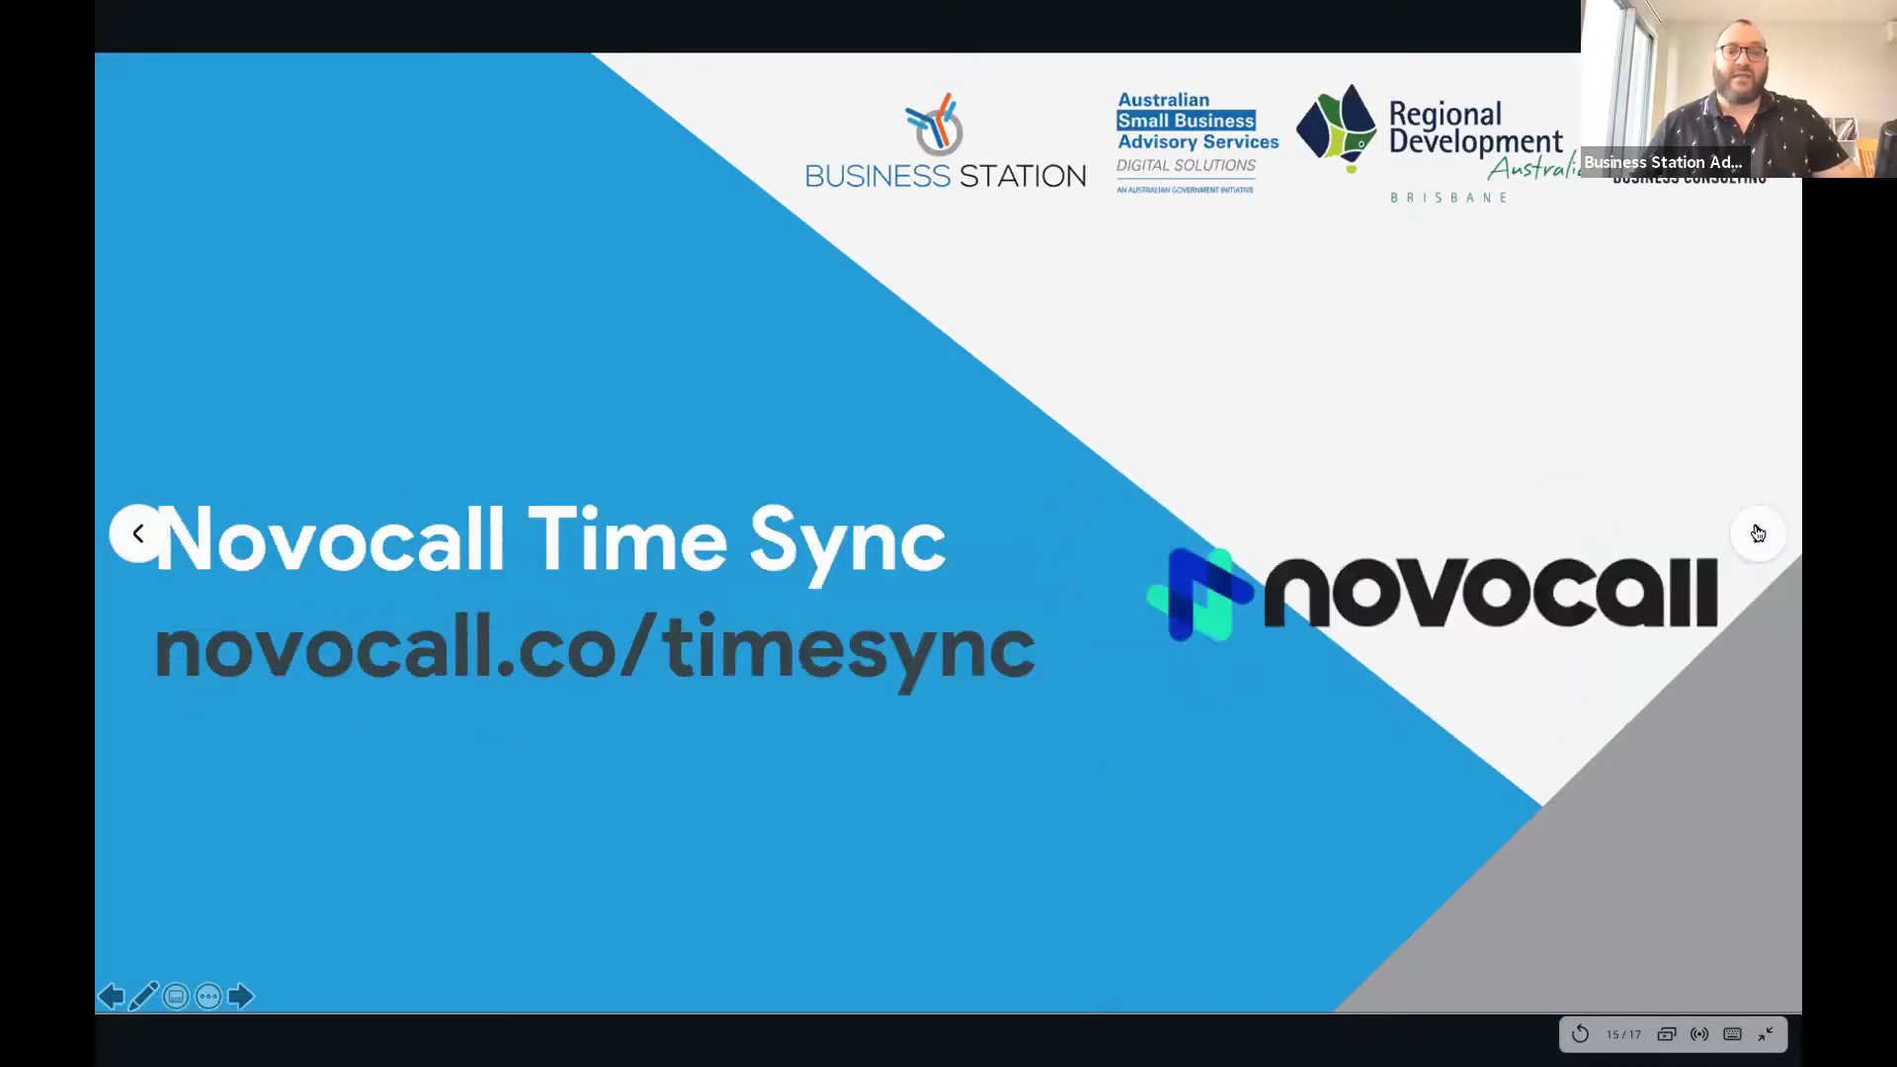
click(1674, 378)
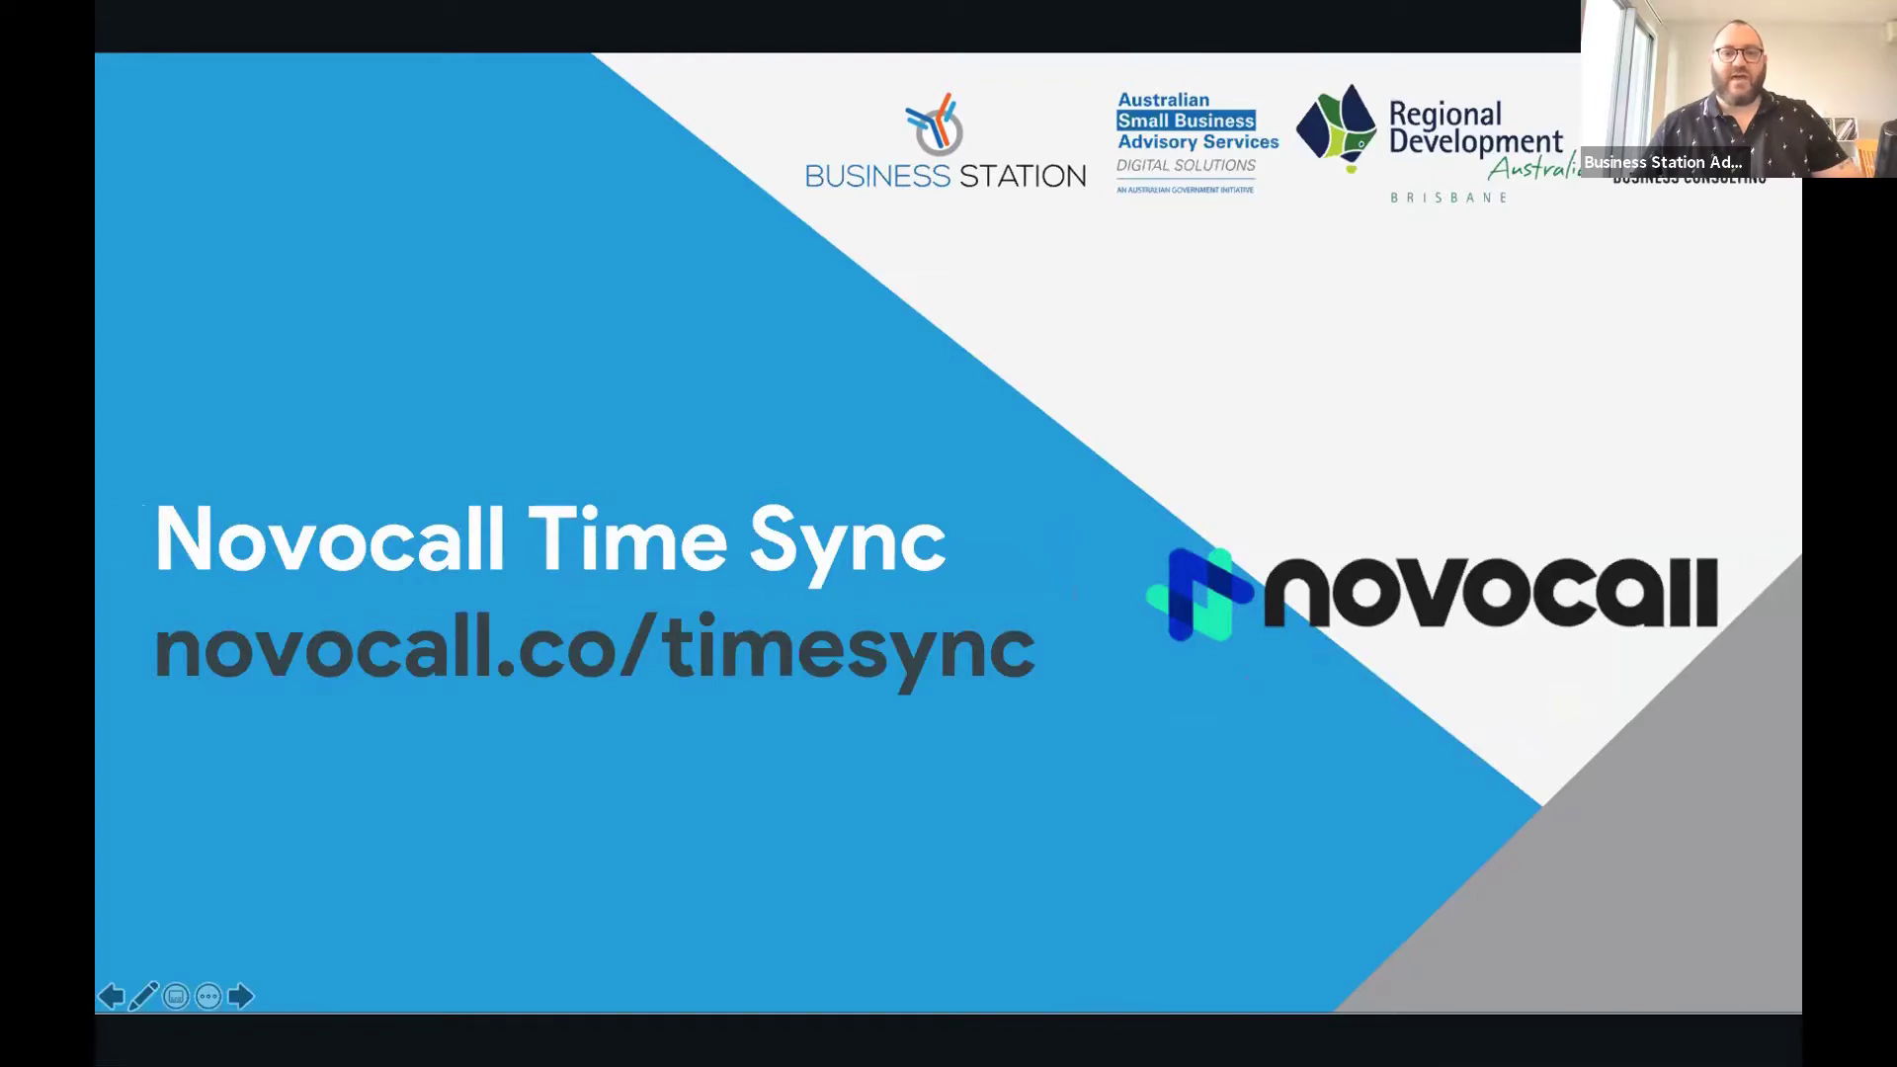
click(1530, 978)
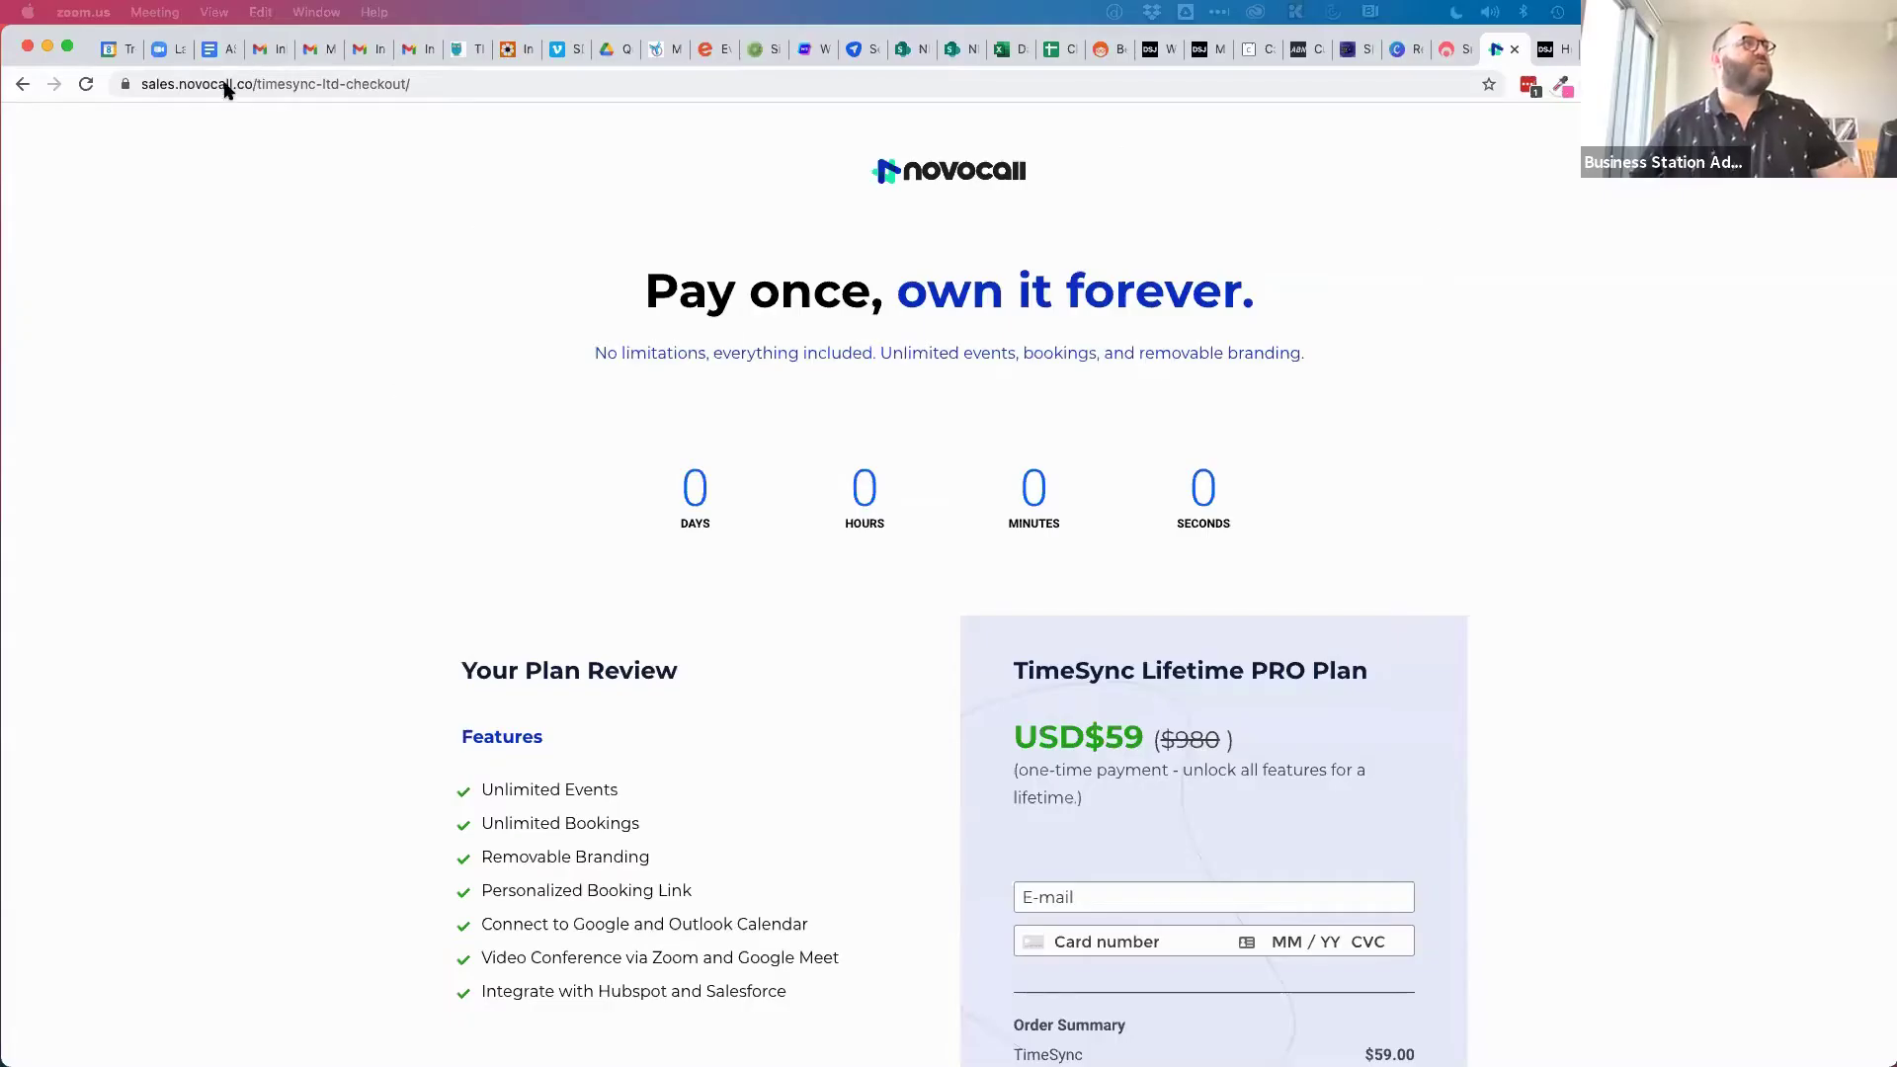
Go back from the checkout page to the Novocall TimeSync product page.
click(225, 87)
click(249, 85)
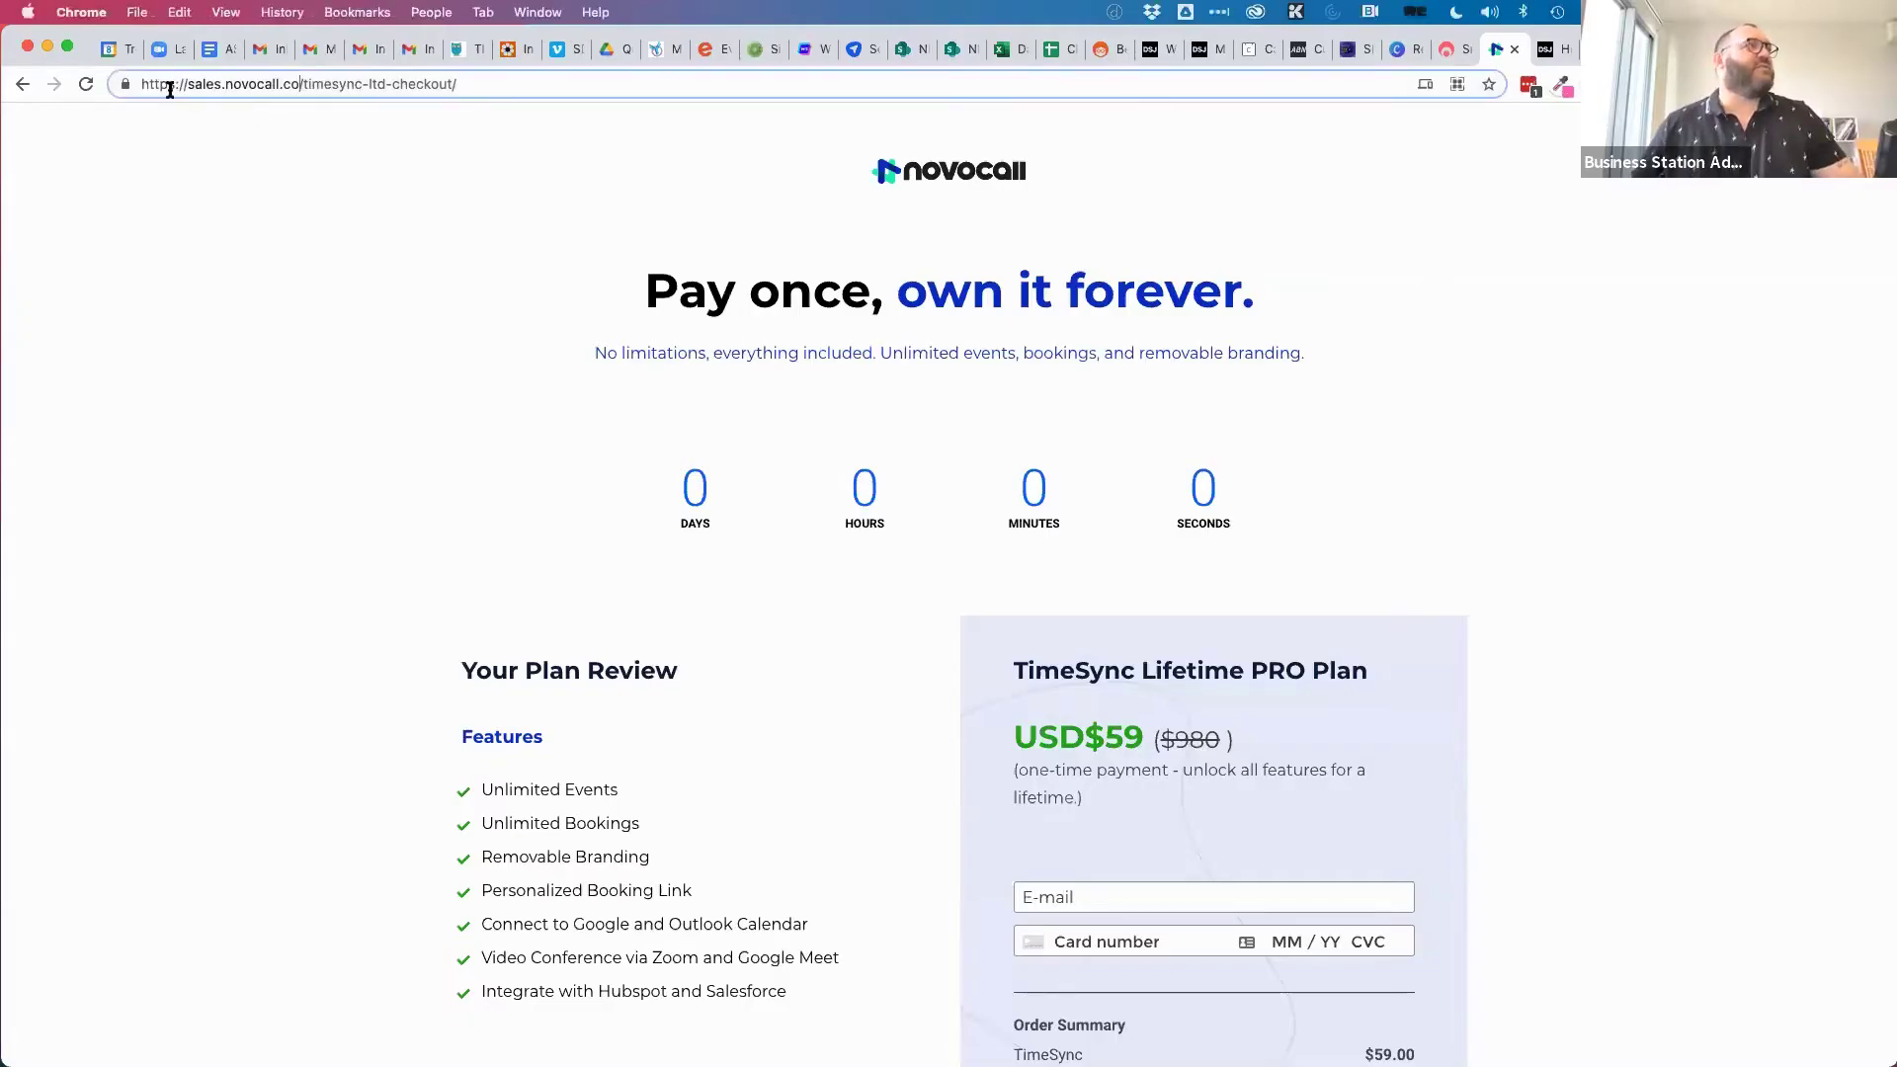
click(23, 85)
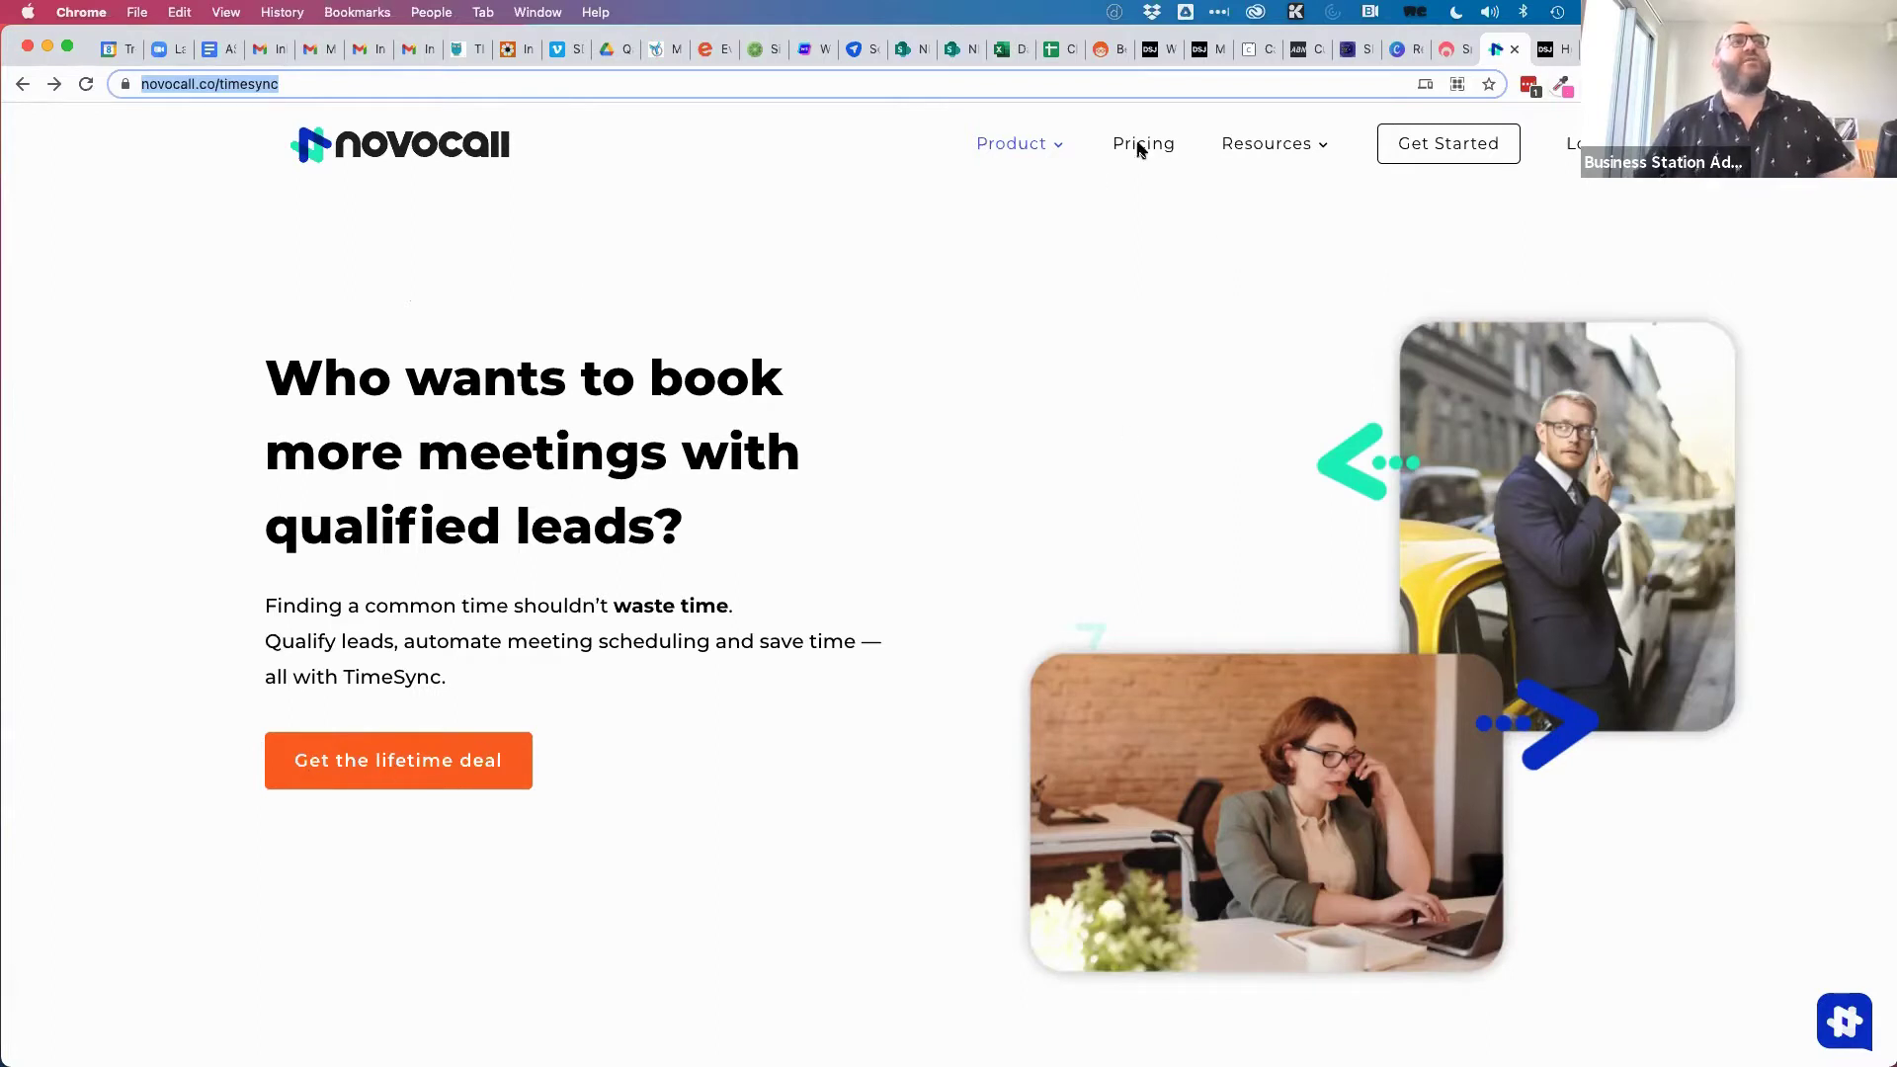
Log in to Novocall using the password manager's saved email and password.
click(1580, 143)
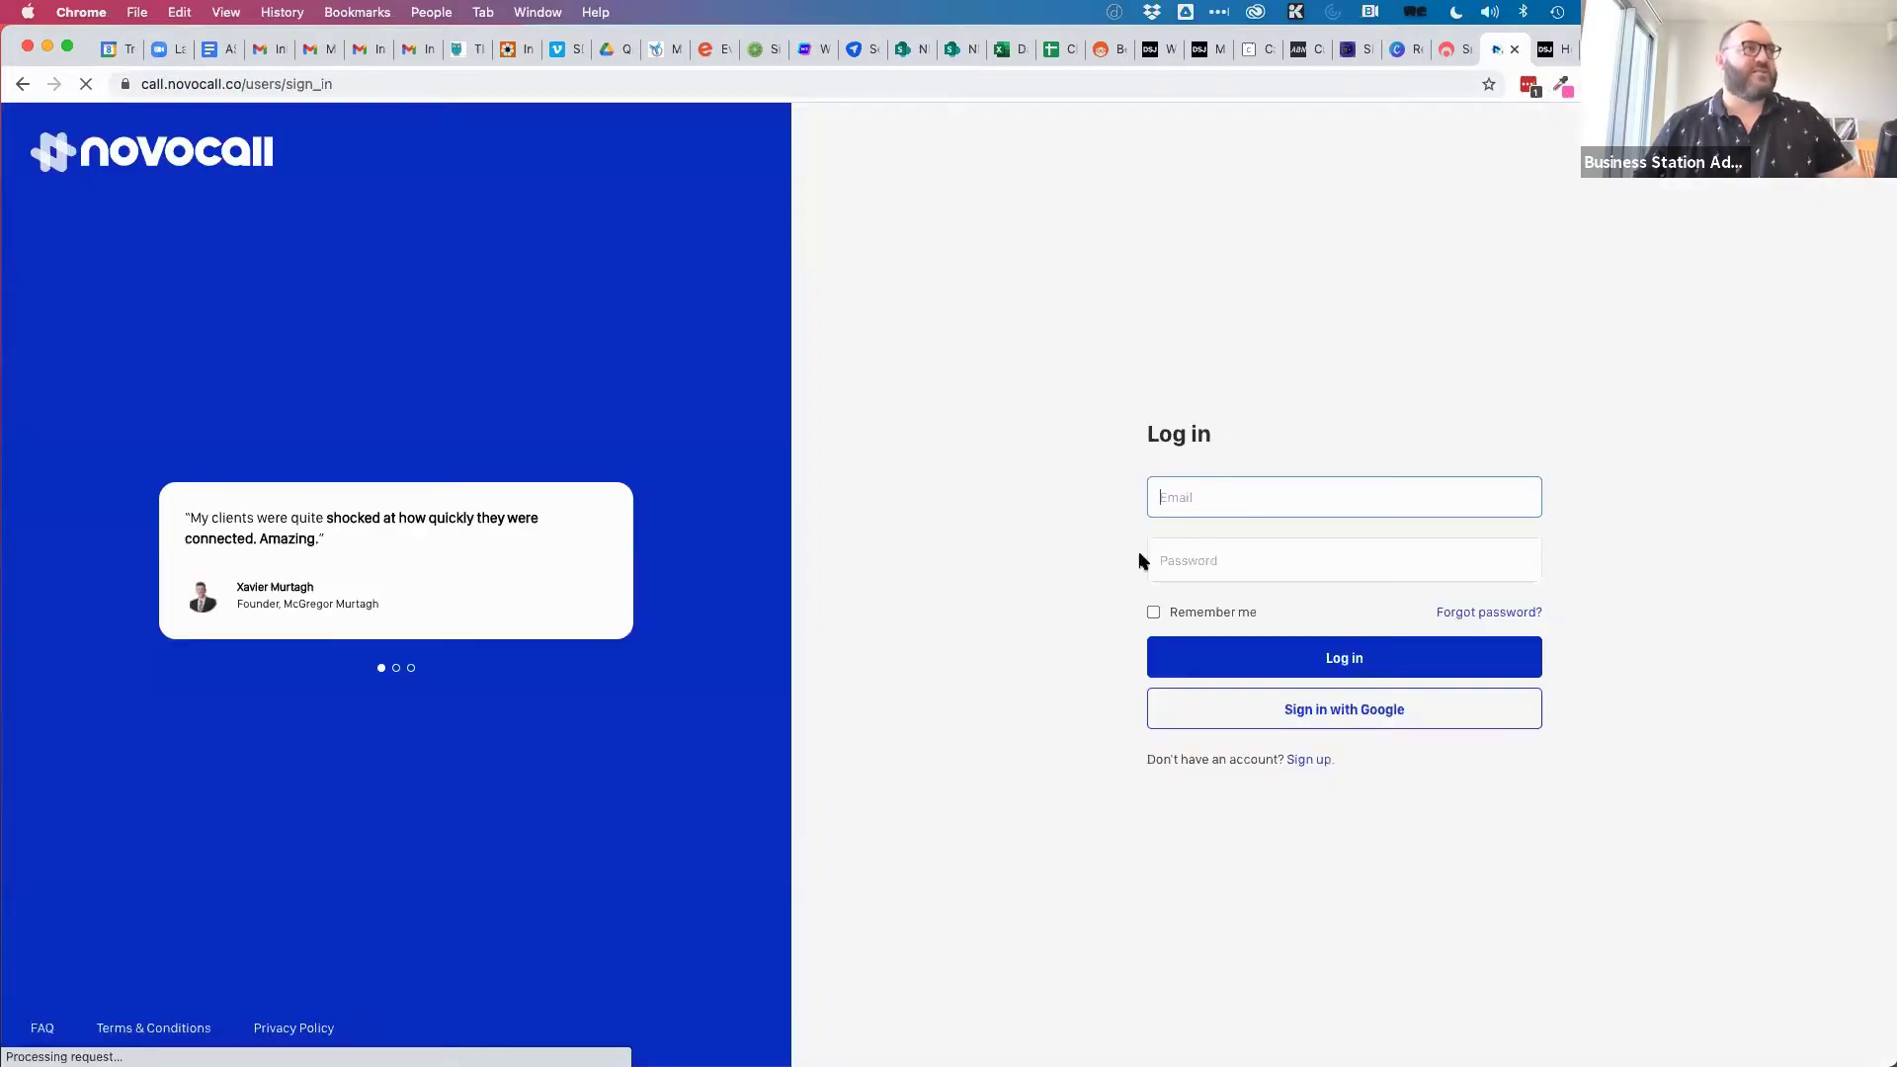
click(1522, 497)
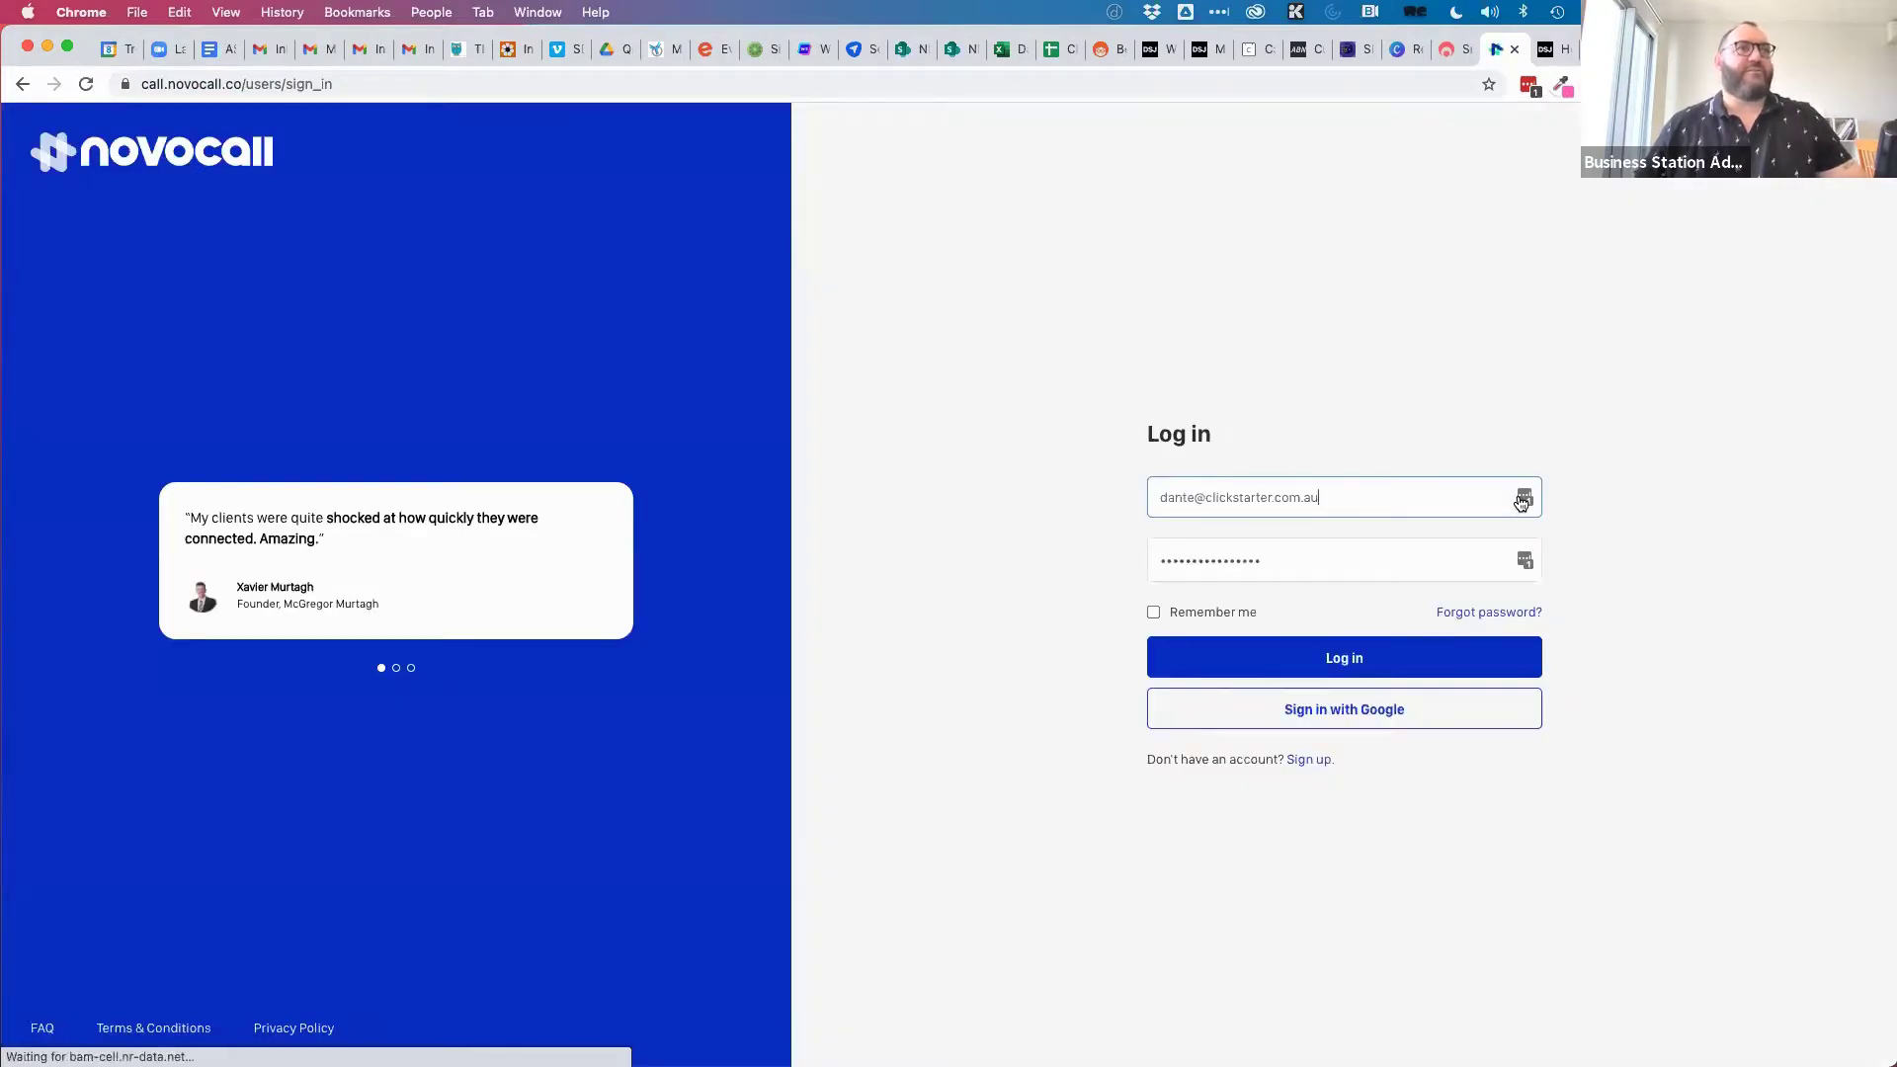
click(1178, 656)
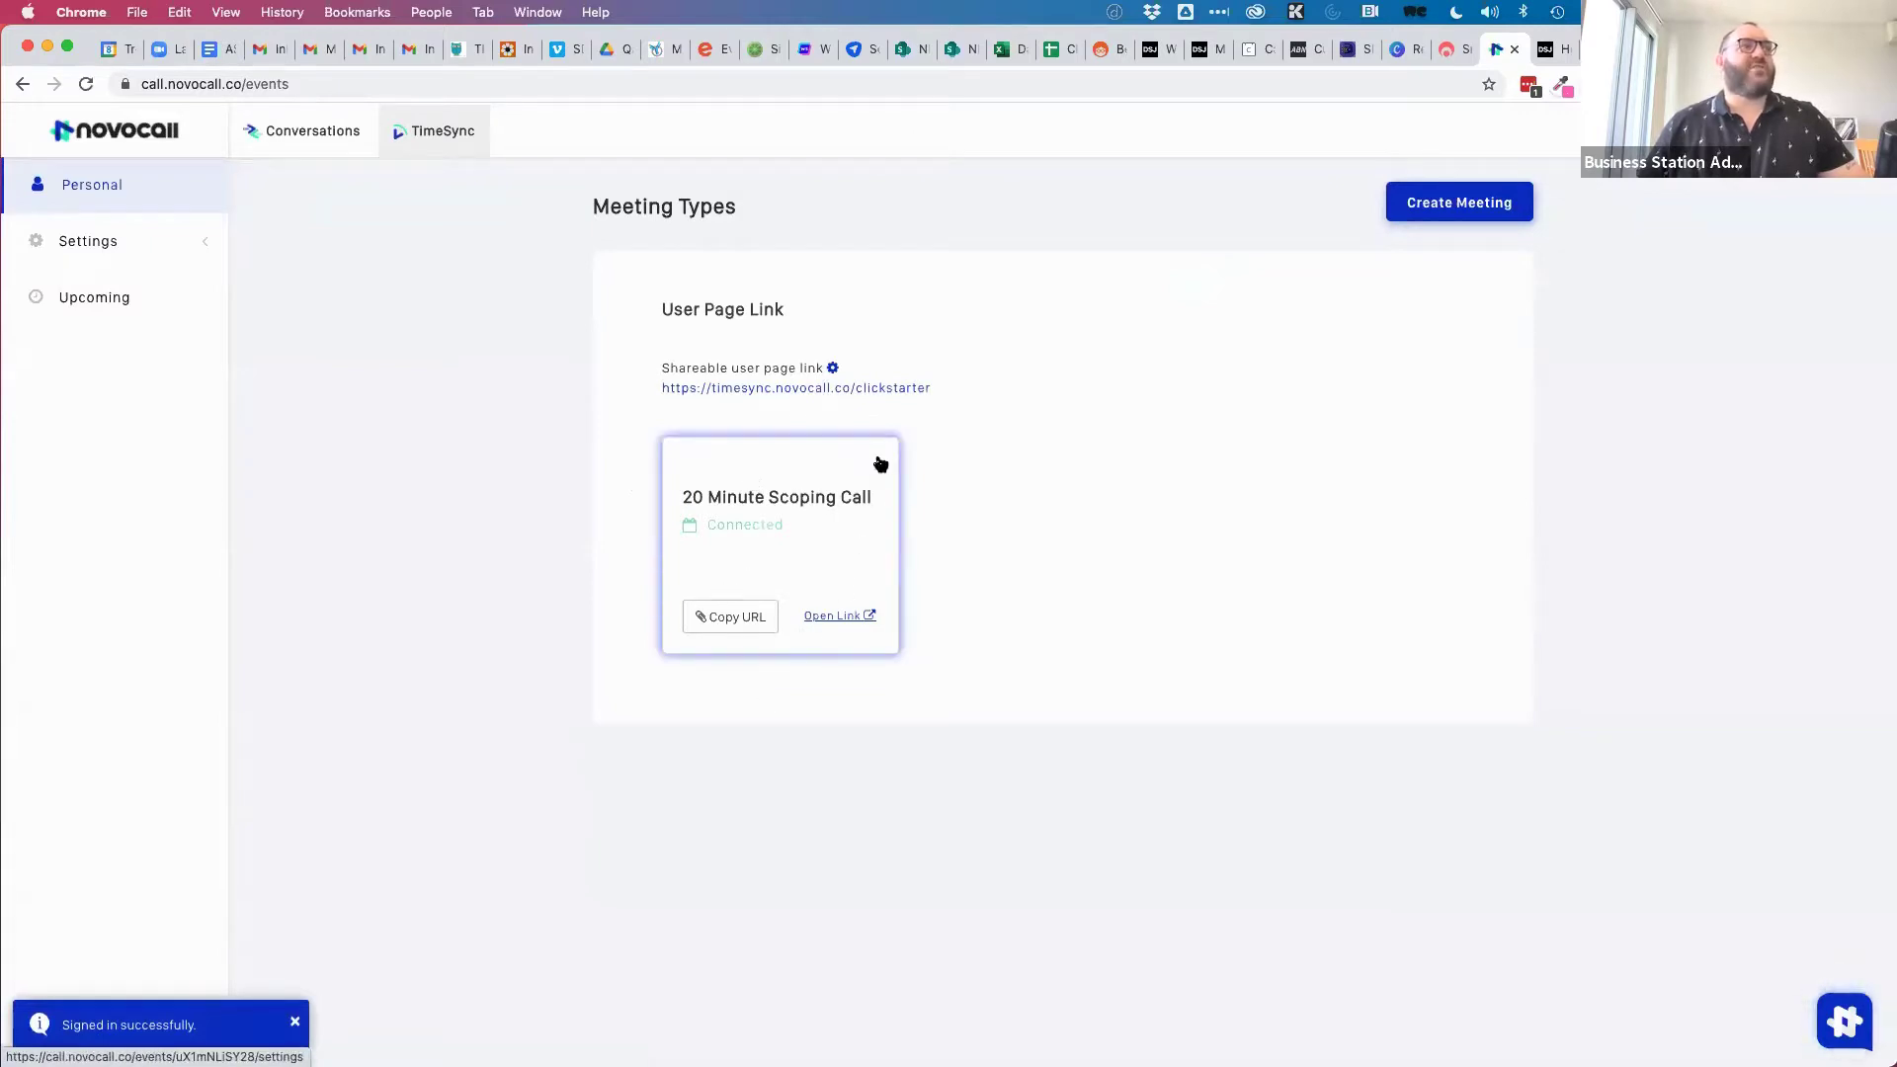
Create a TimeSync meeting named '1 hour session' and start its description with 'It's'.
click(1472, 208)
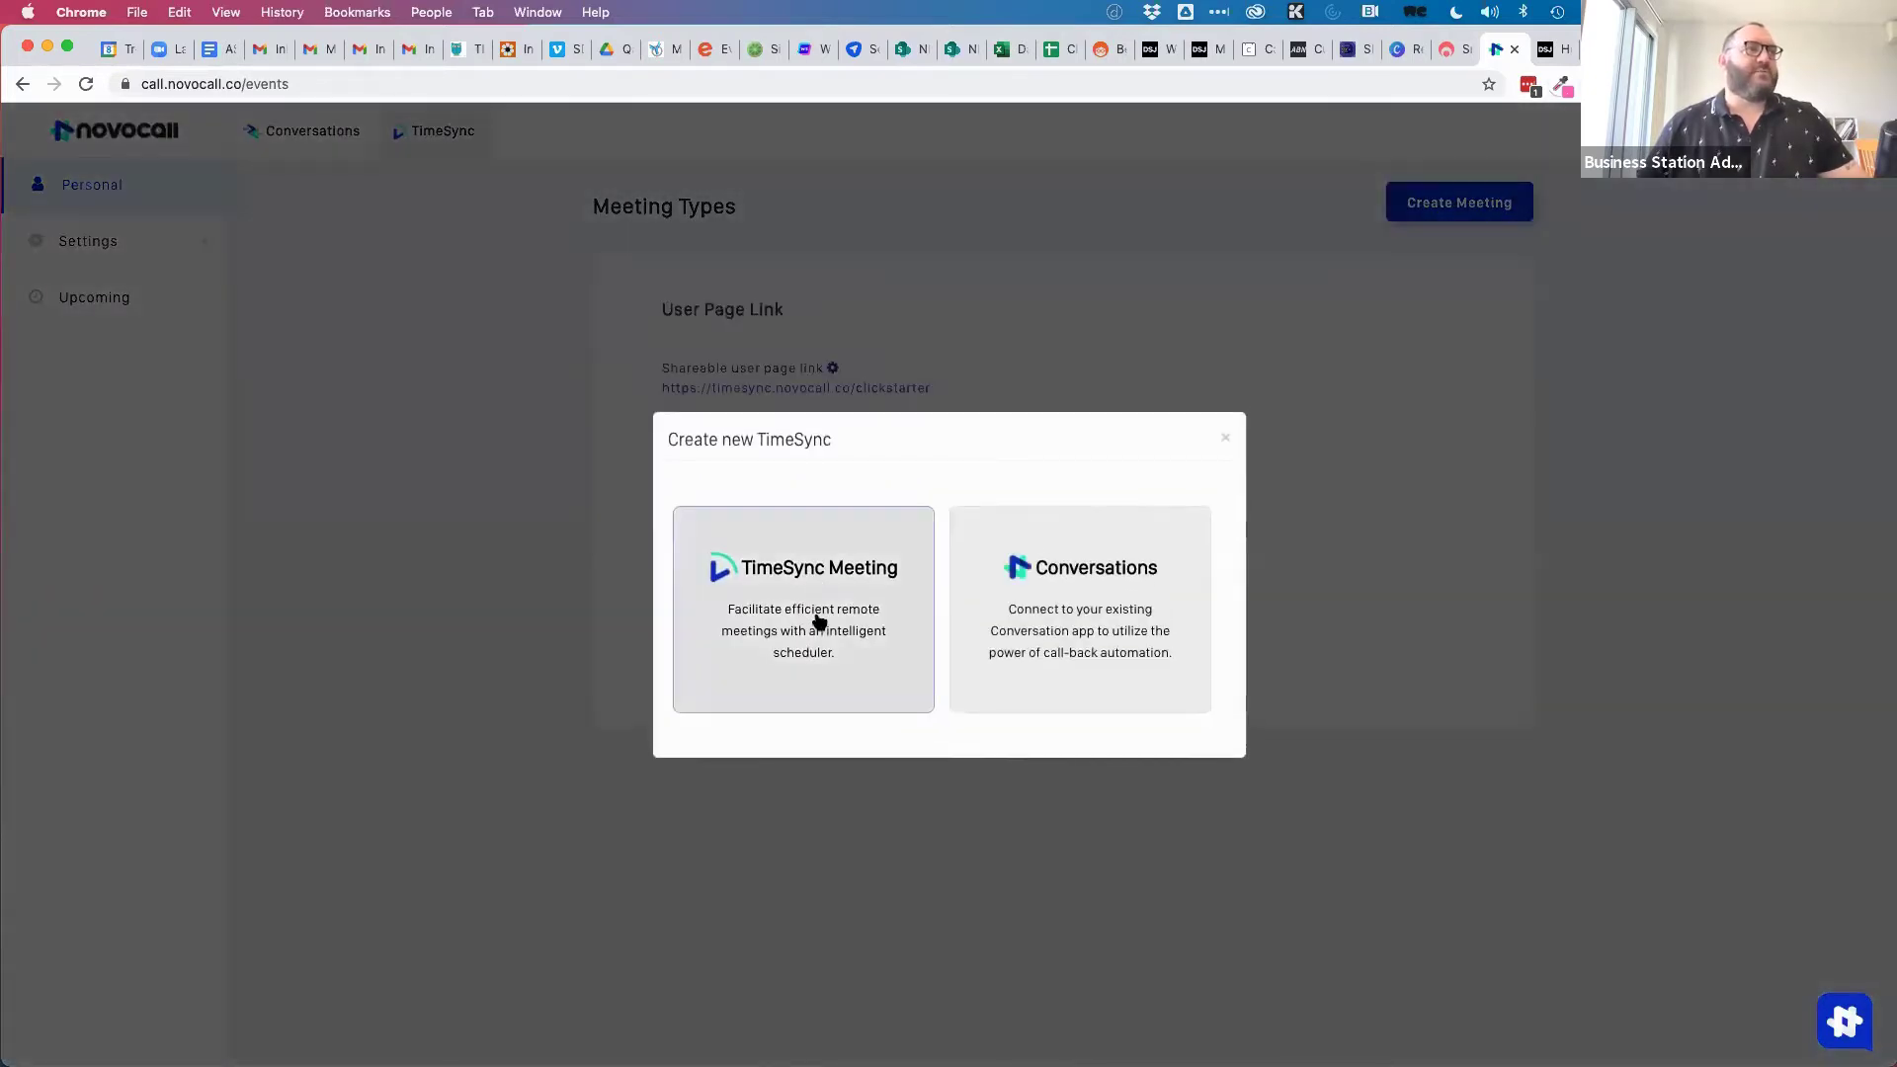
click(818, 619)
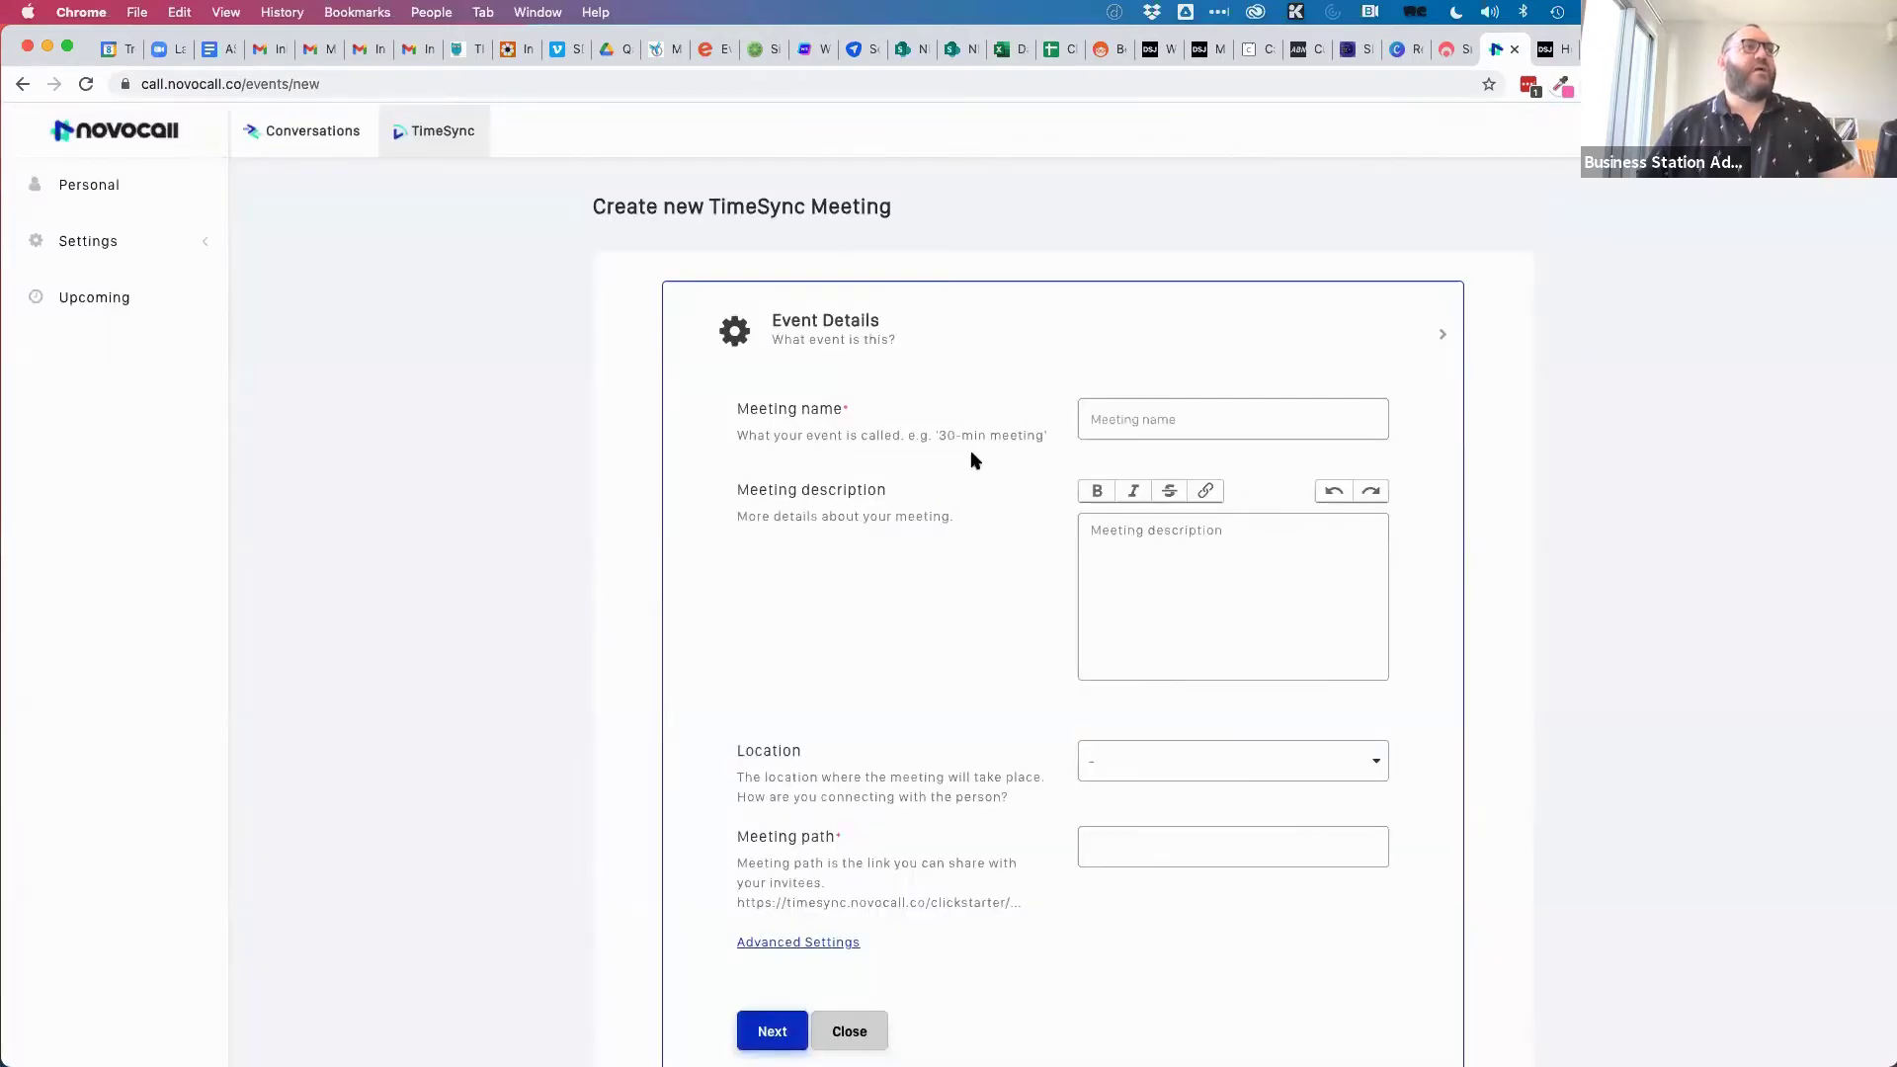
click(1154, 406)
text(1)
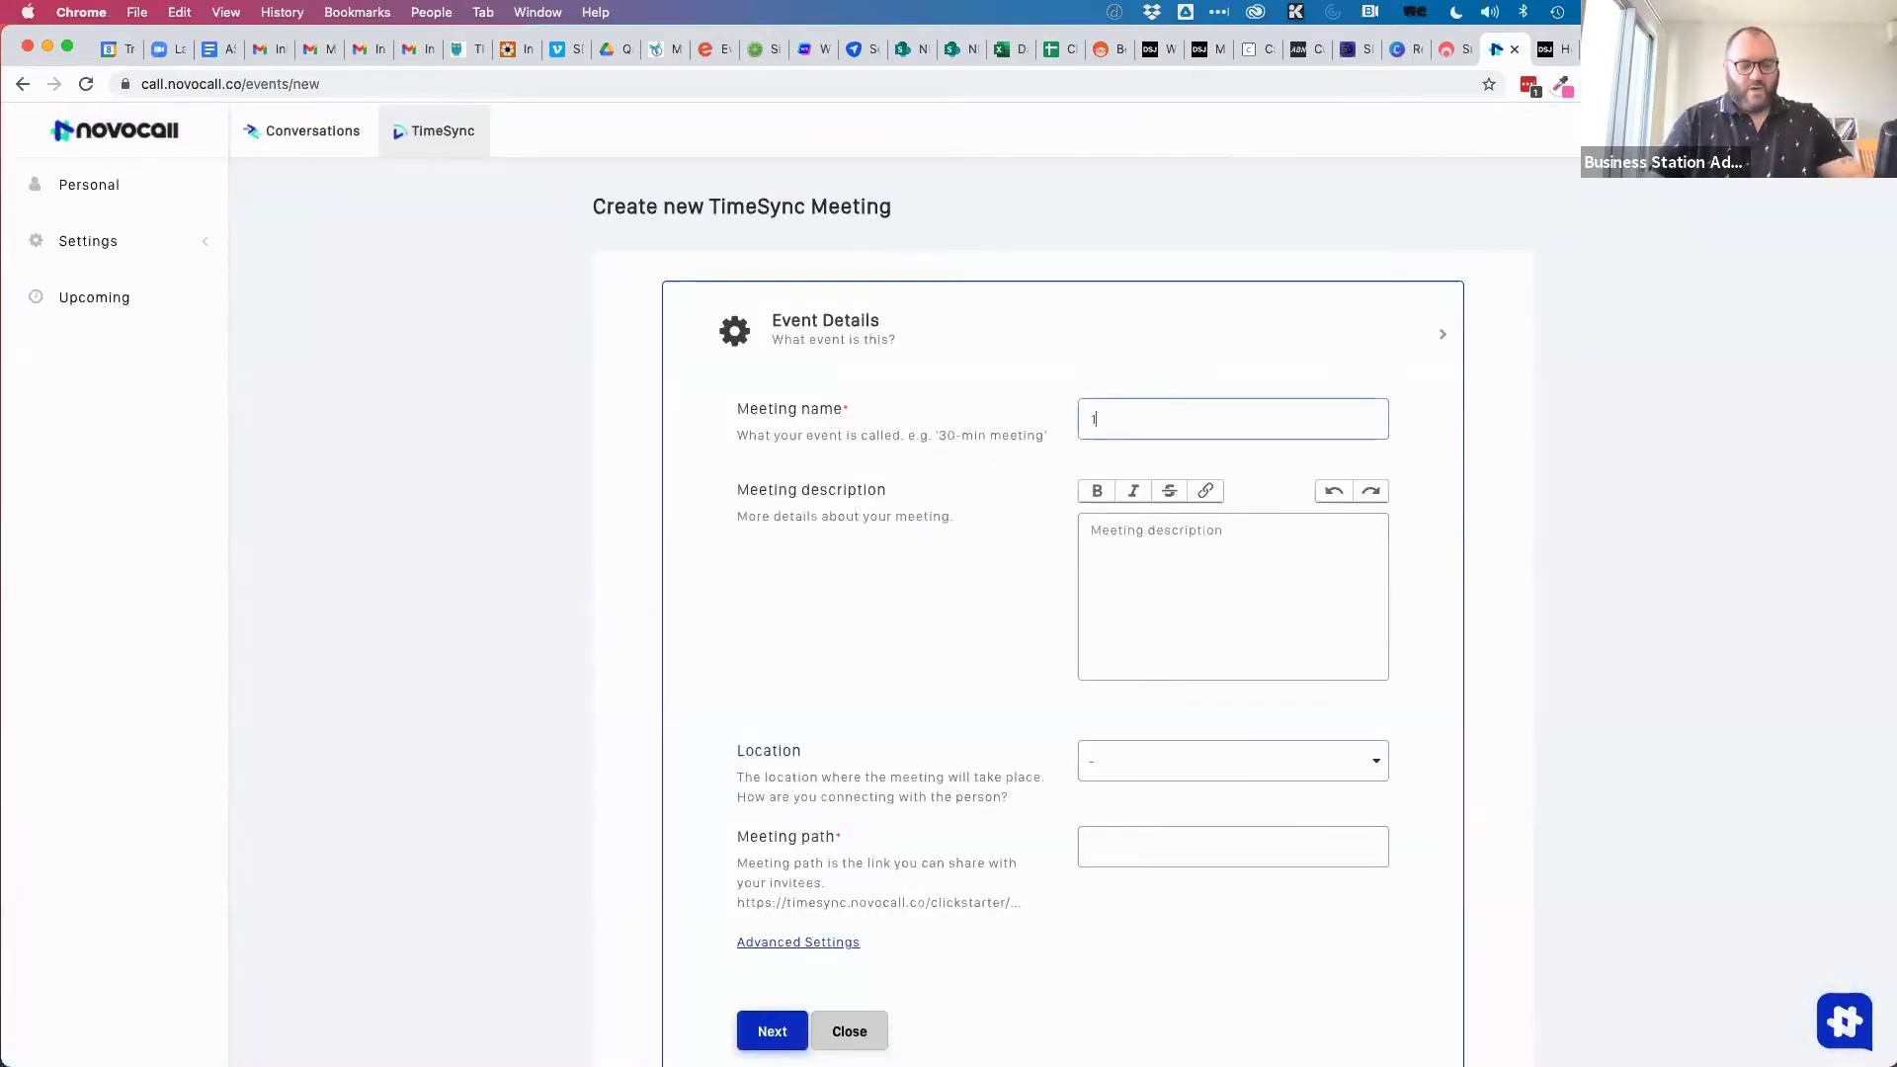
text( hour session)
click(1170, 538)
text(It's a one hour call)
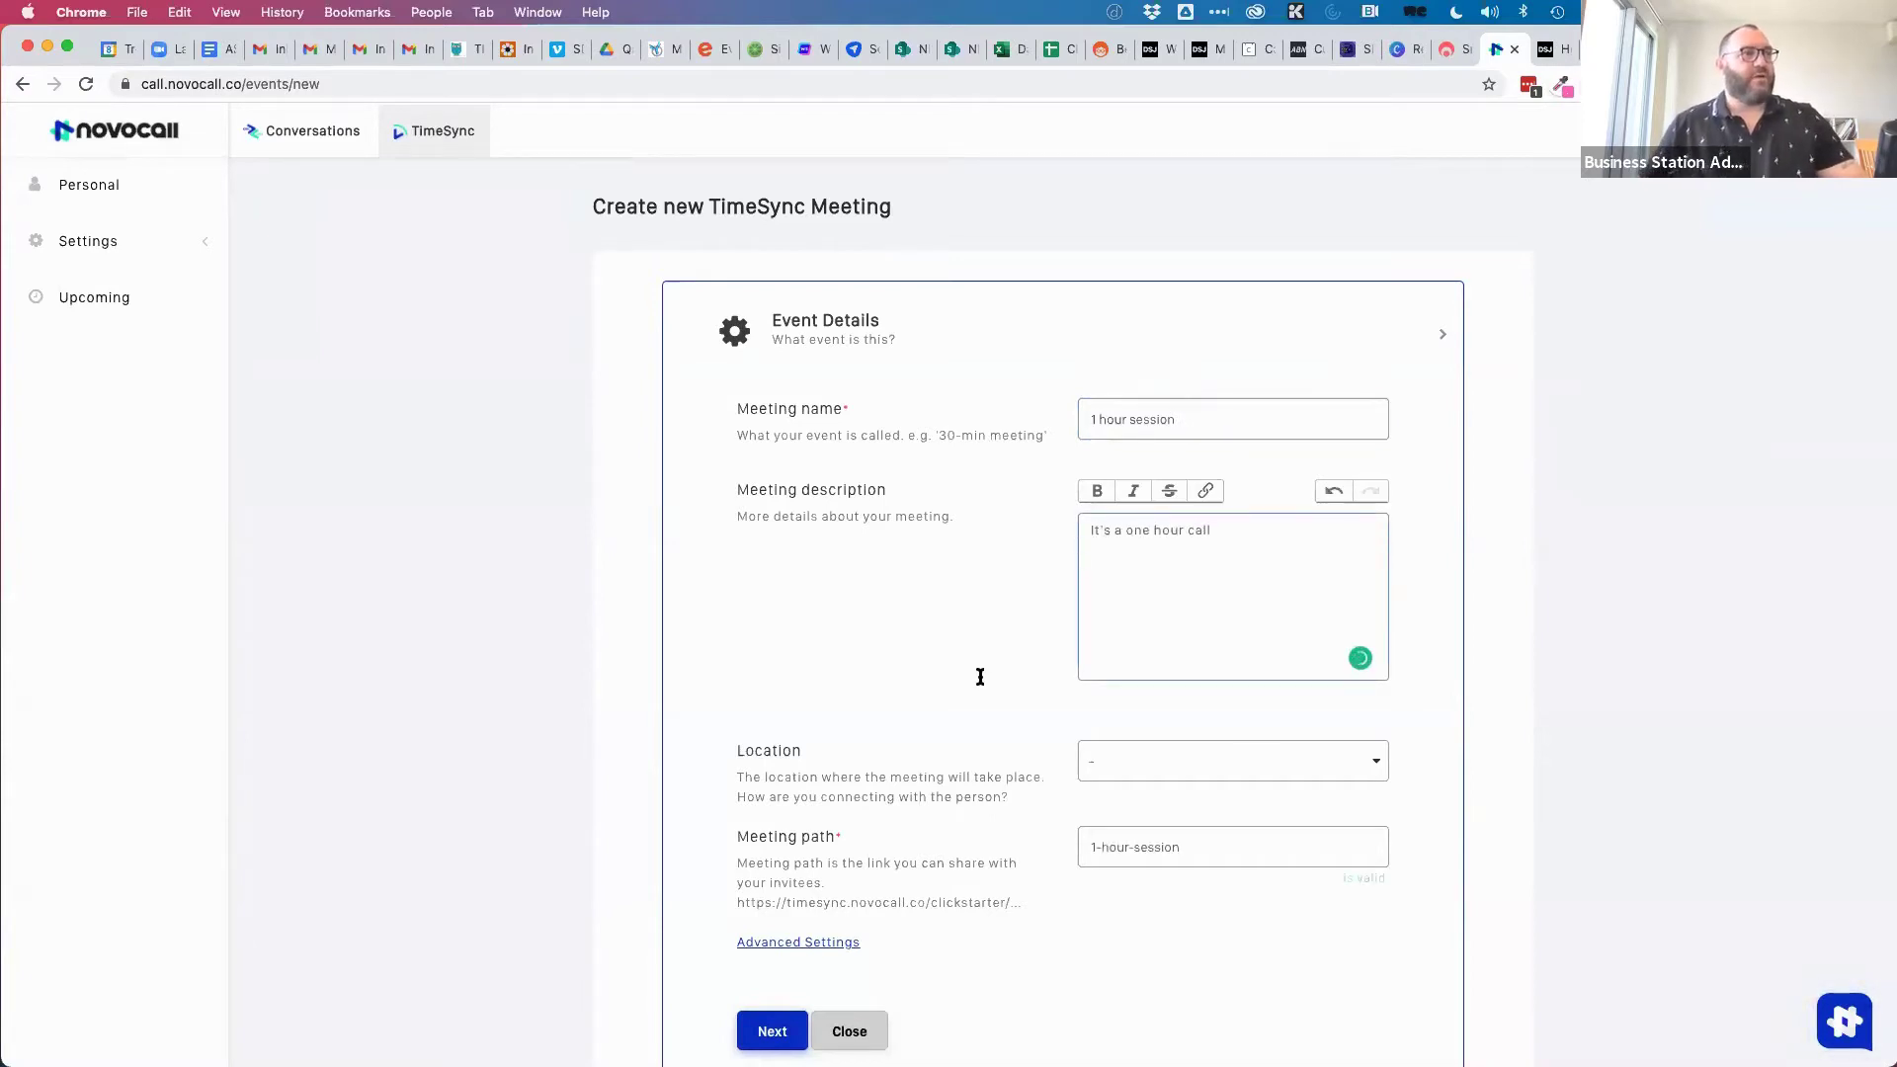
Set the meeting location to Callback and continue to availability.
click(1213, 776)
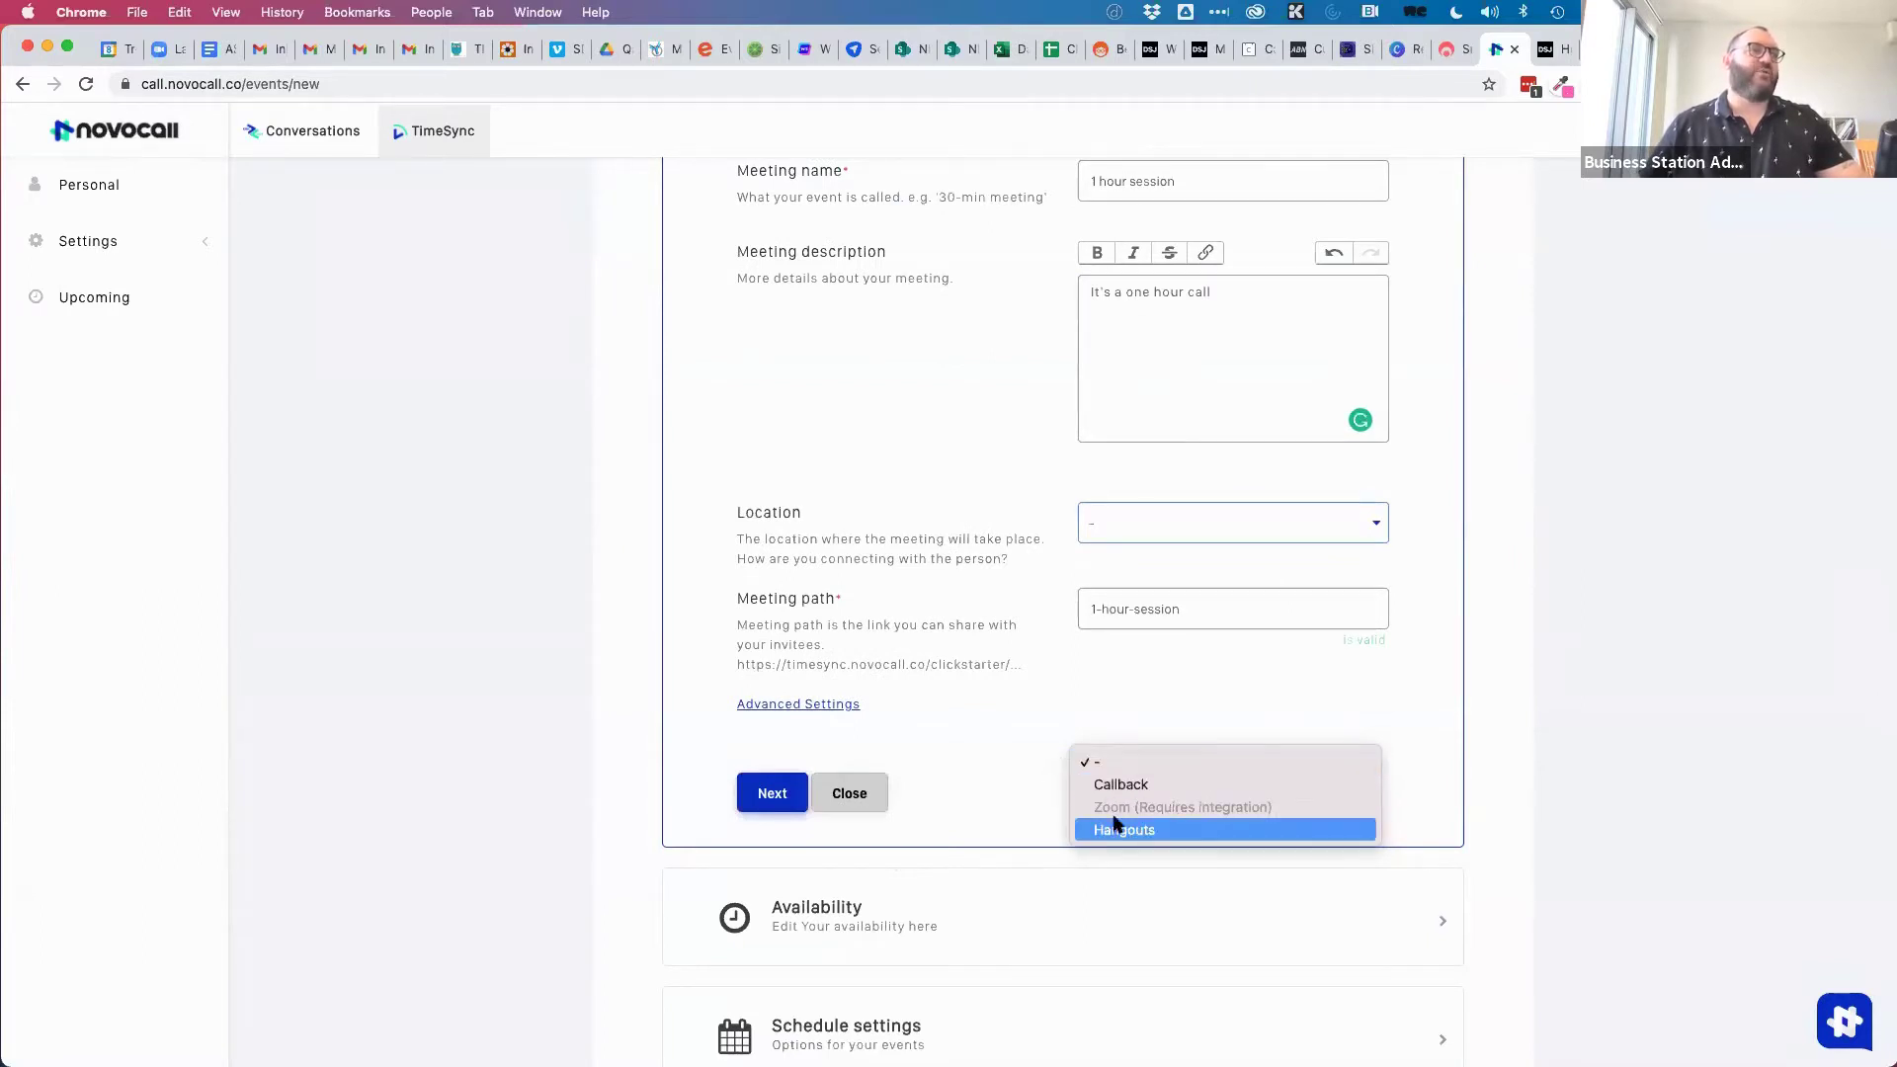
click(1117, 787)
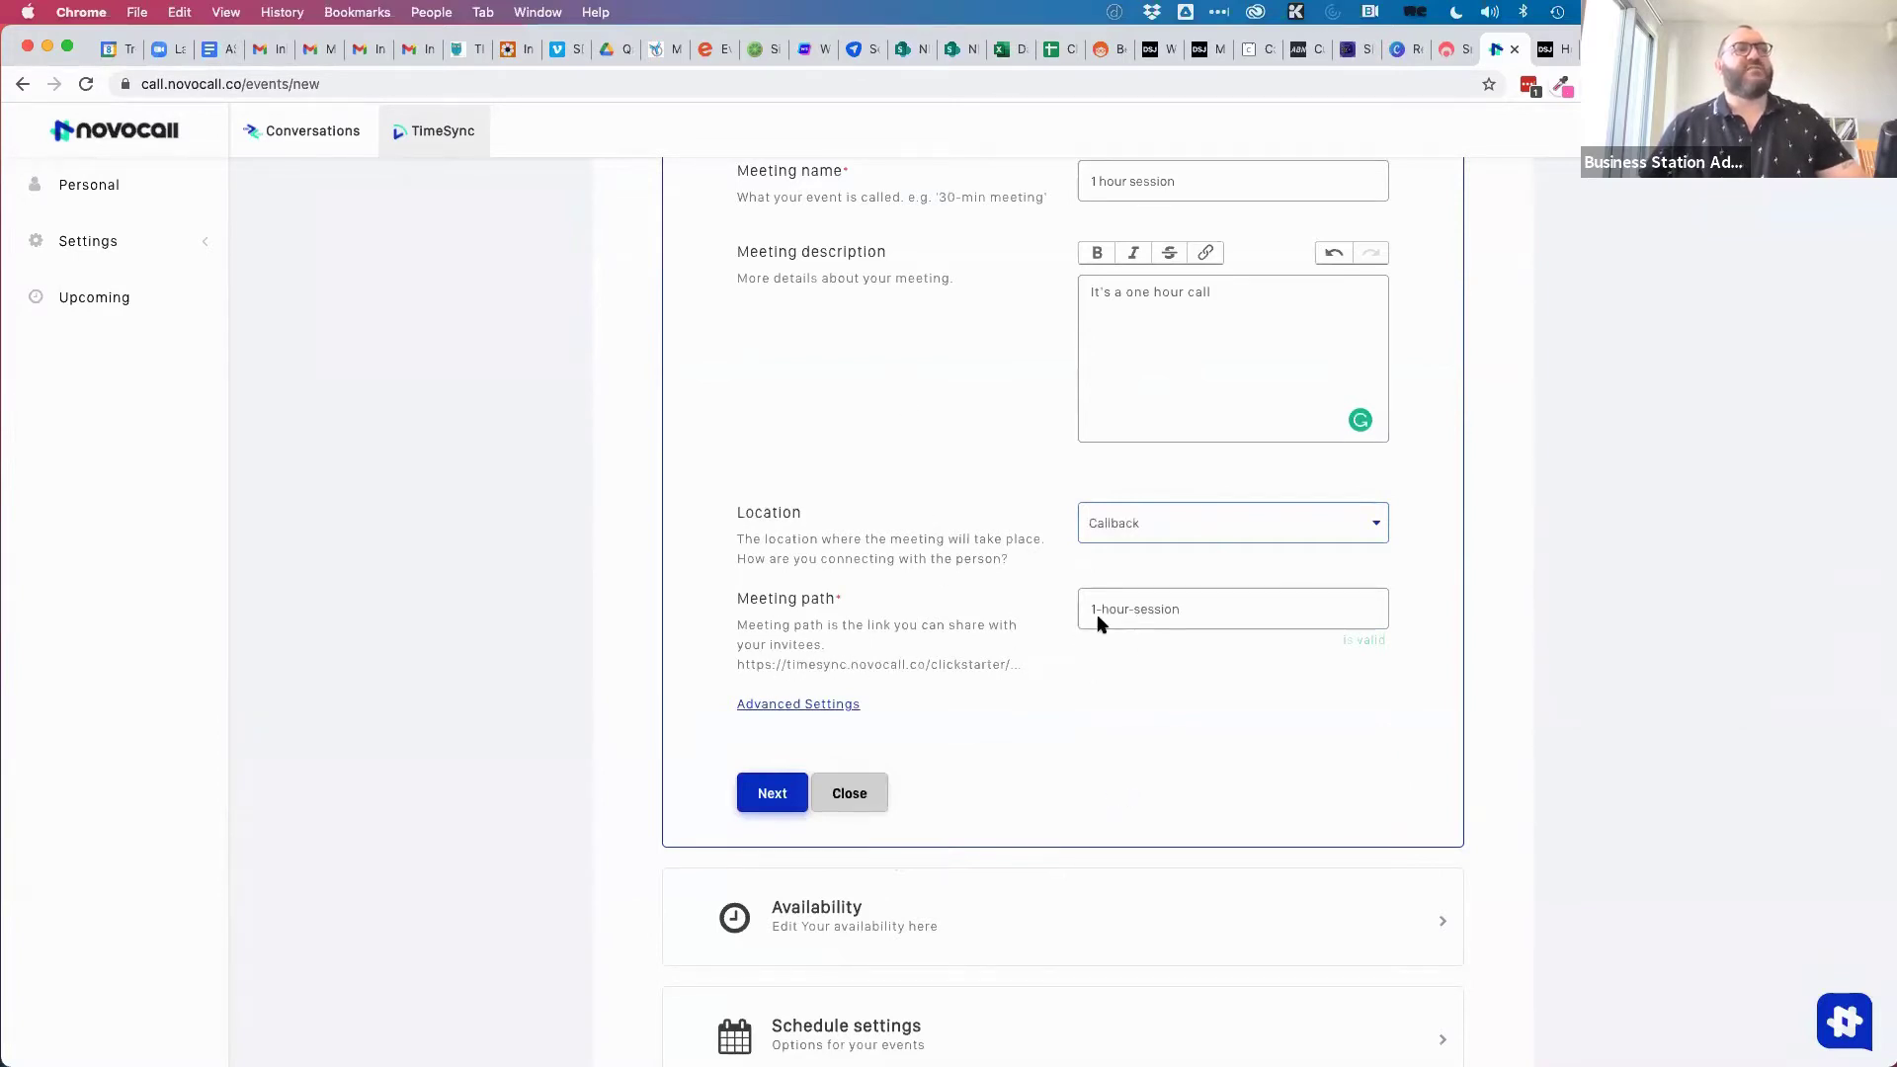
click(761, 792)
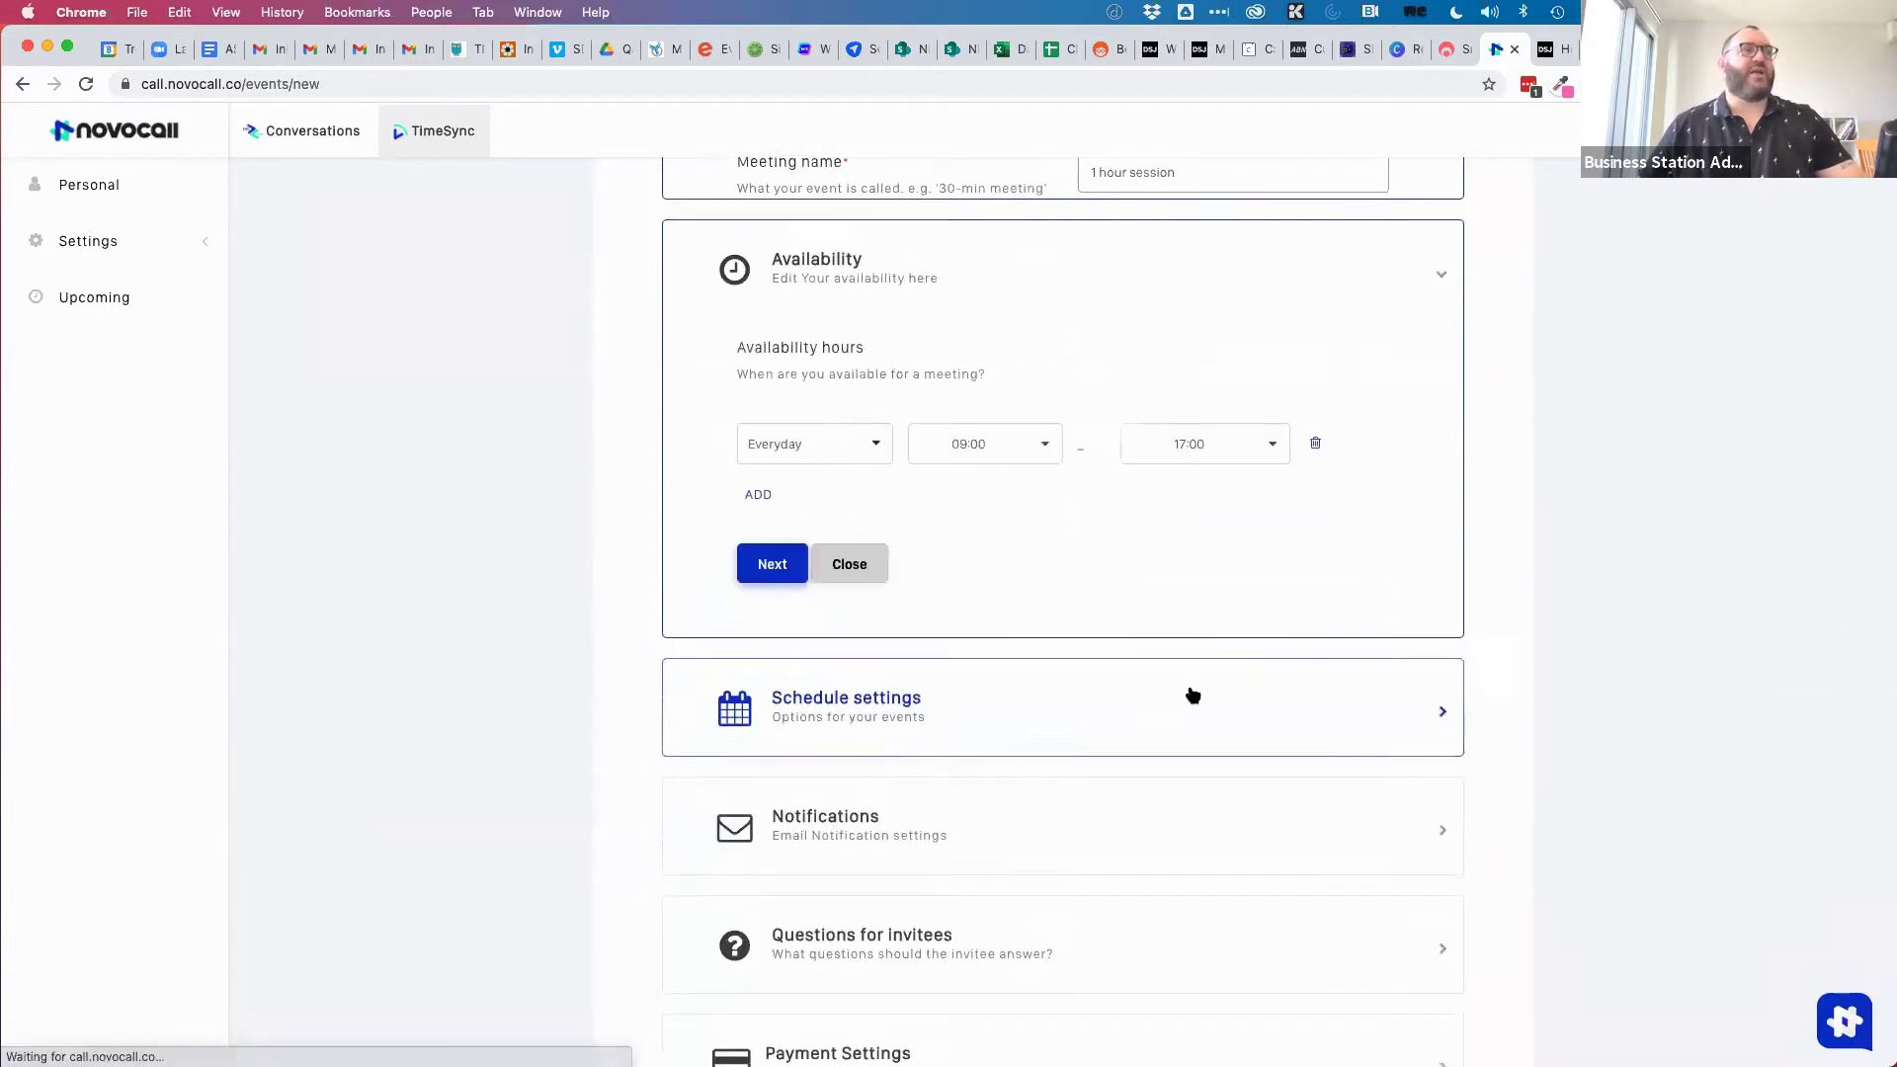
Limit availability to weekdays, keeping a 1 hr duration and a 1 hr event interval.
click(816, 461)
click(807, 483)
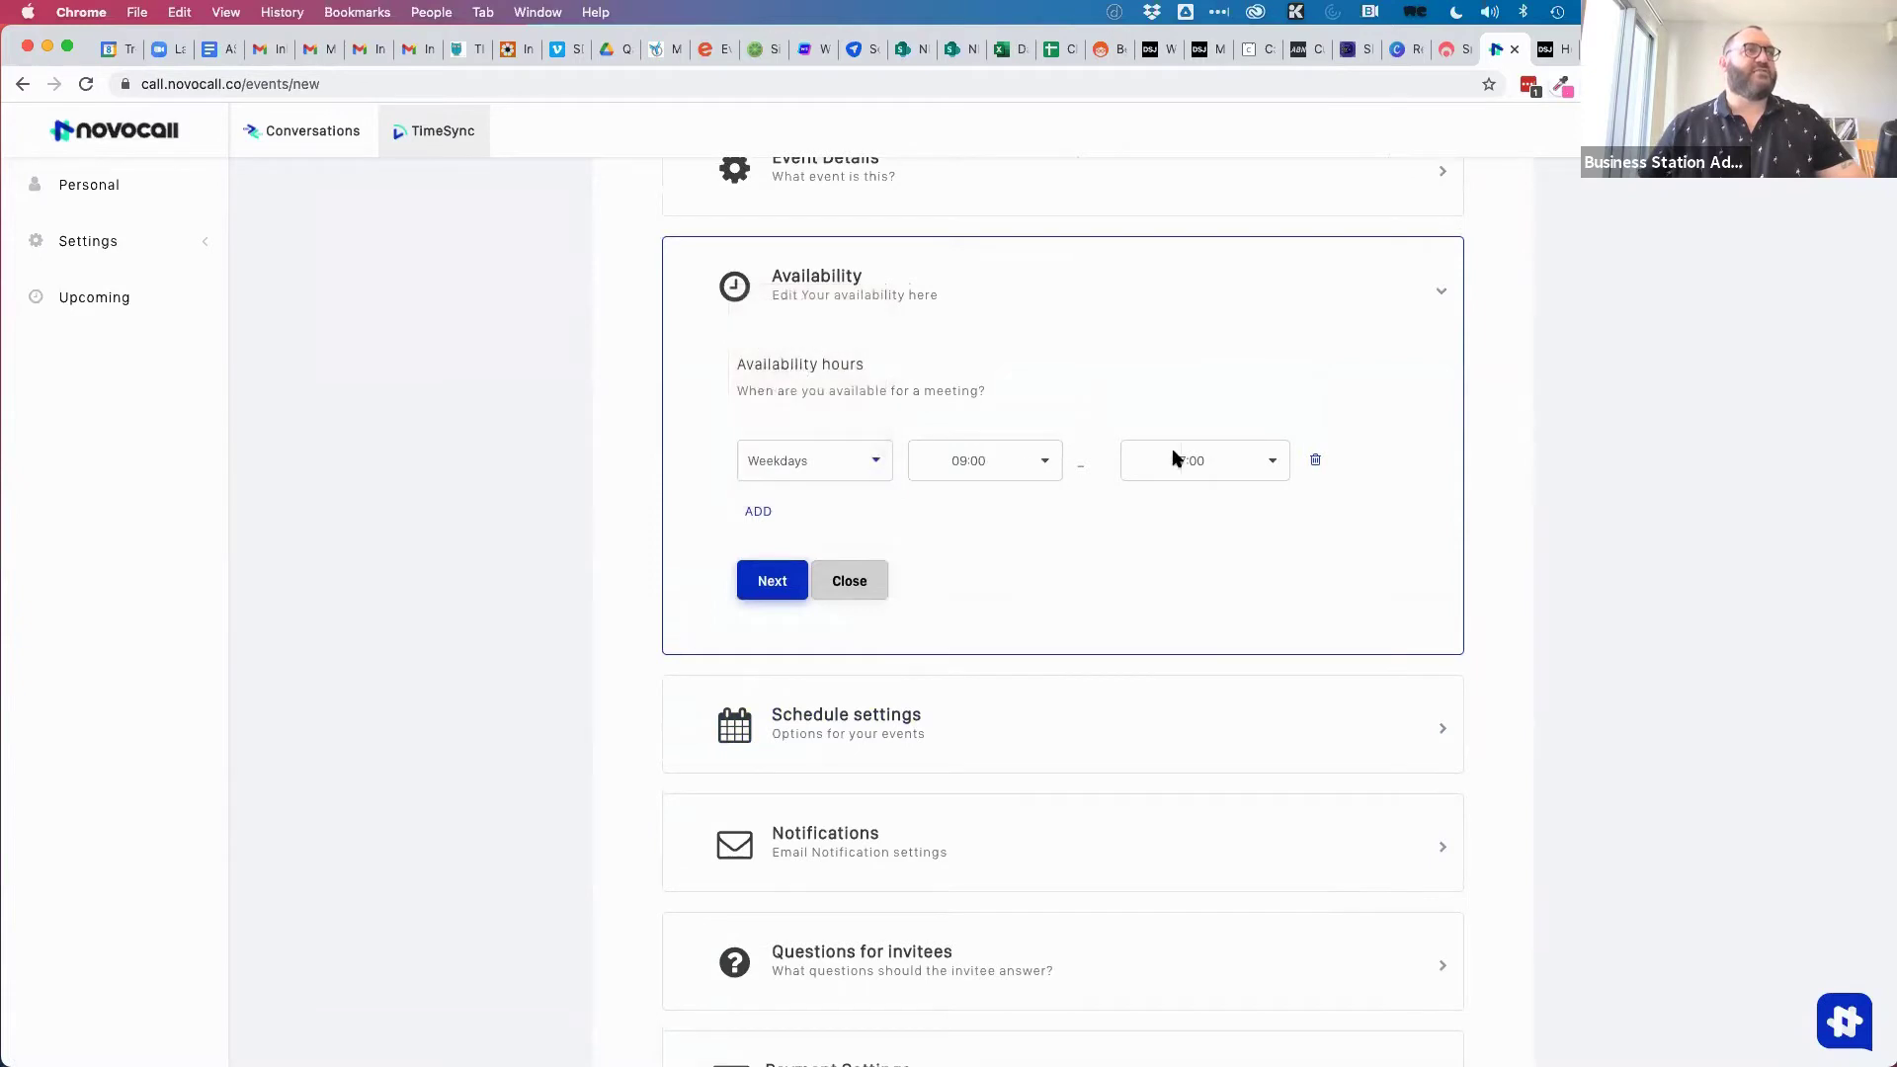
click(791, 577)
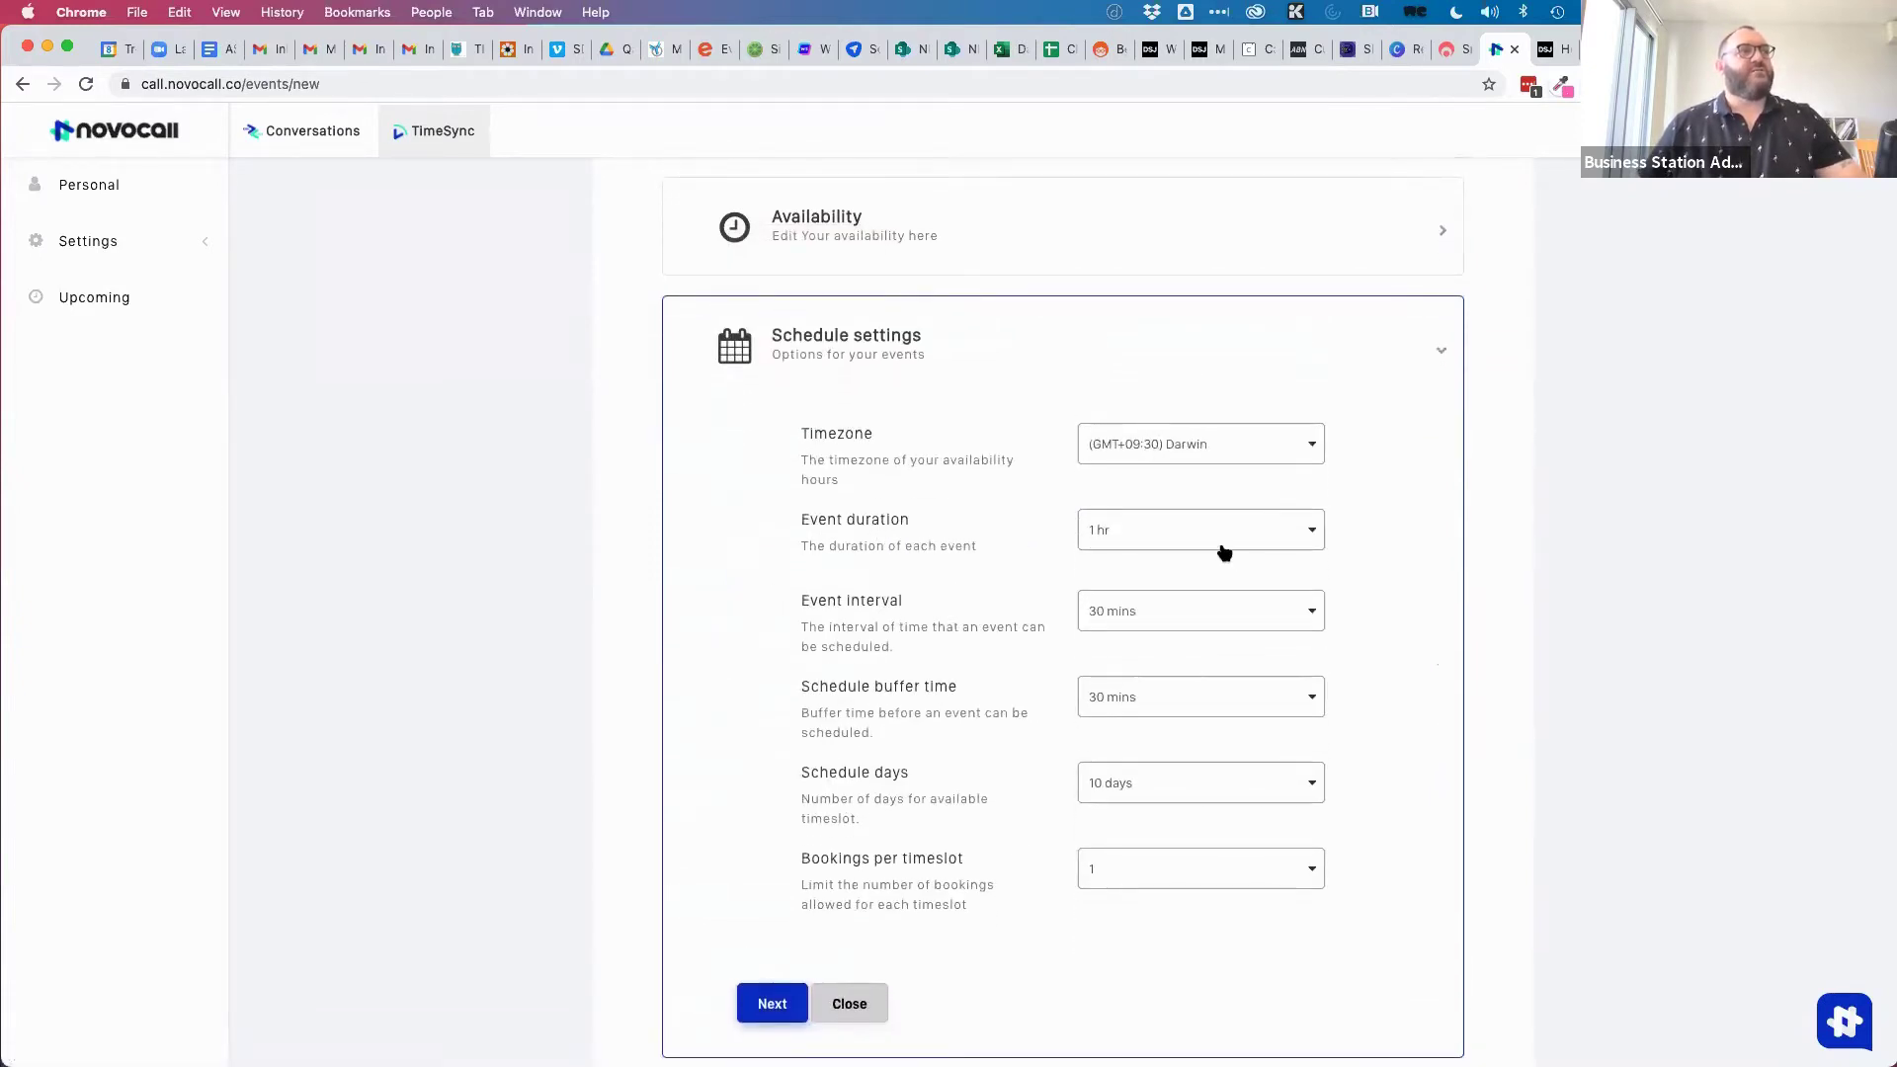
click(1183, 534)
click(1135, 531)
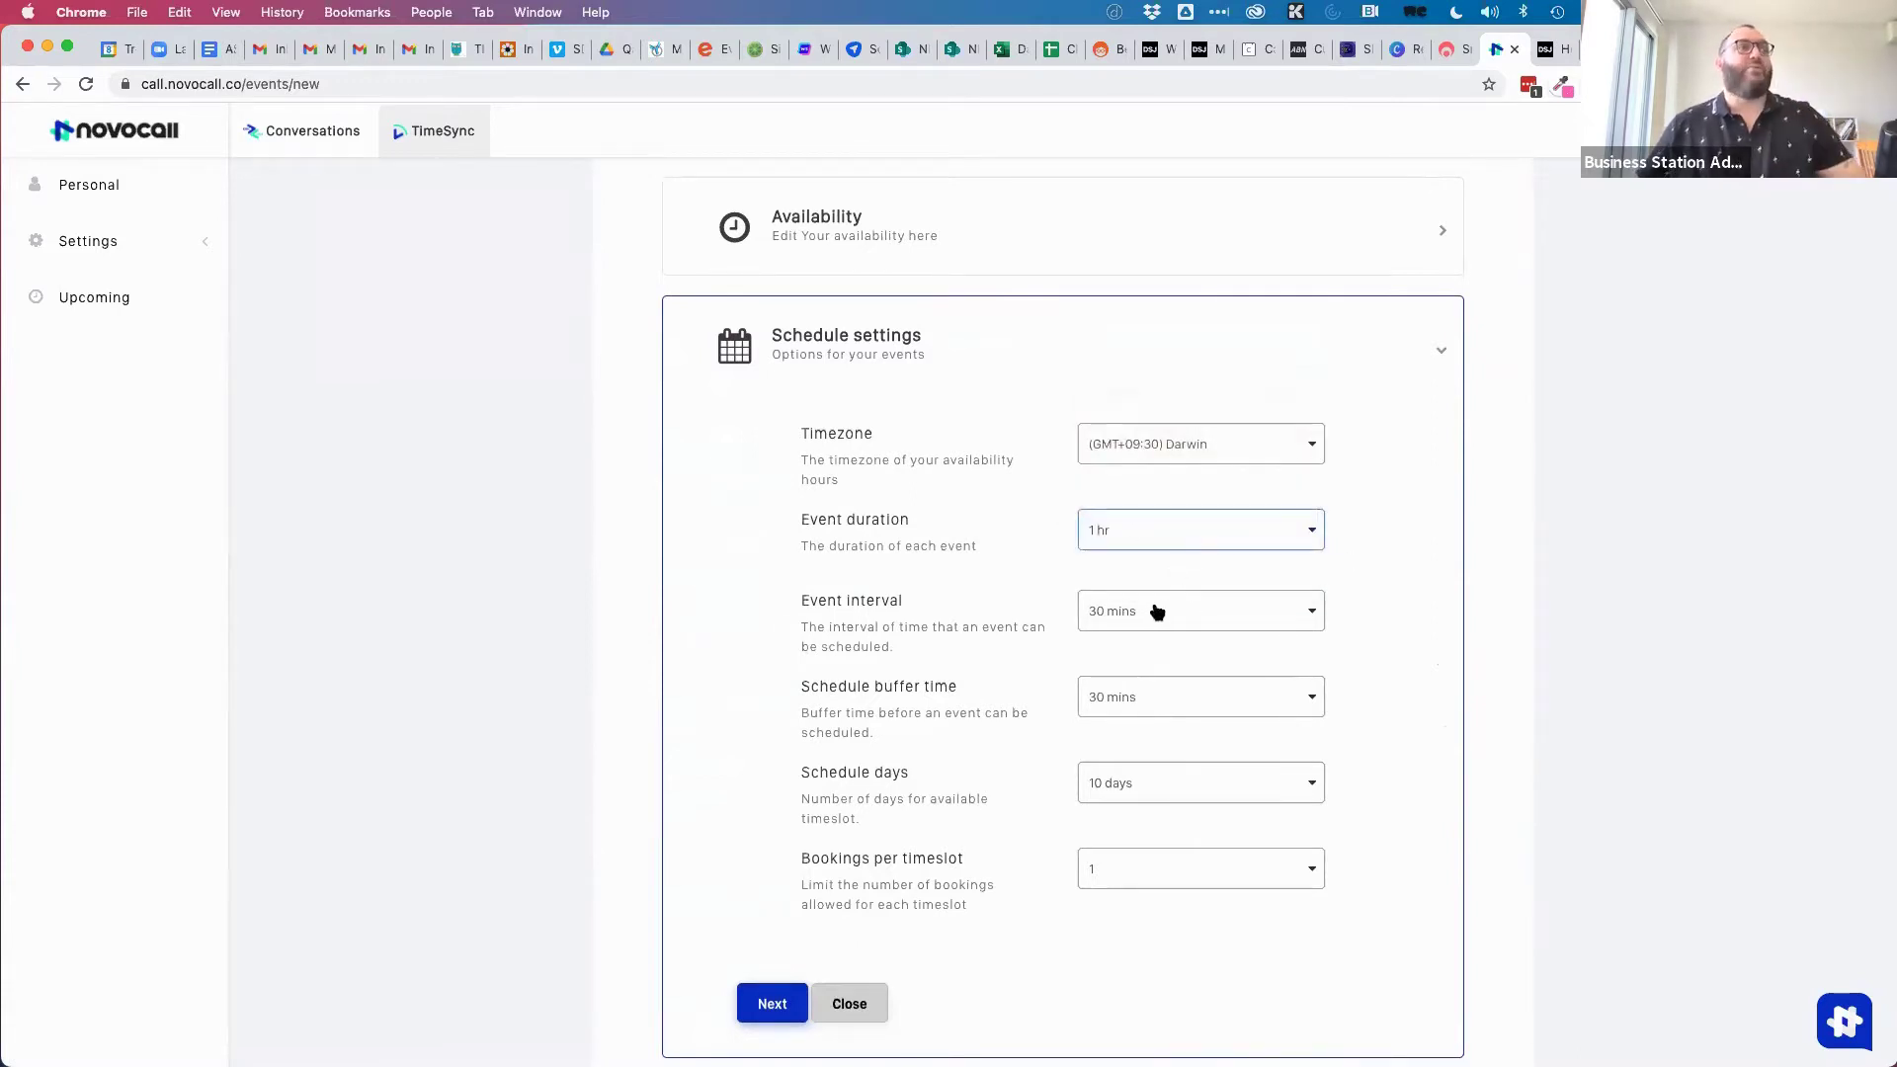
click(1117, 613)
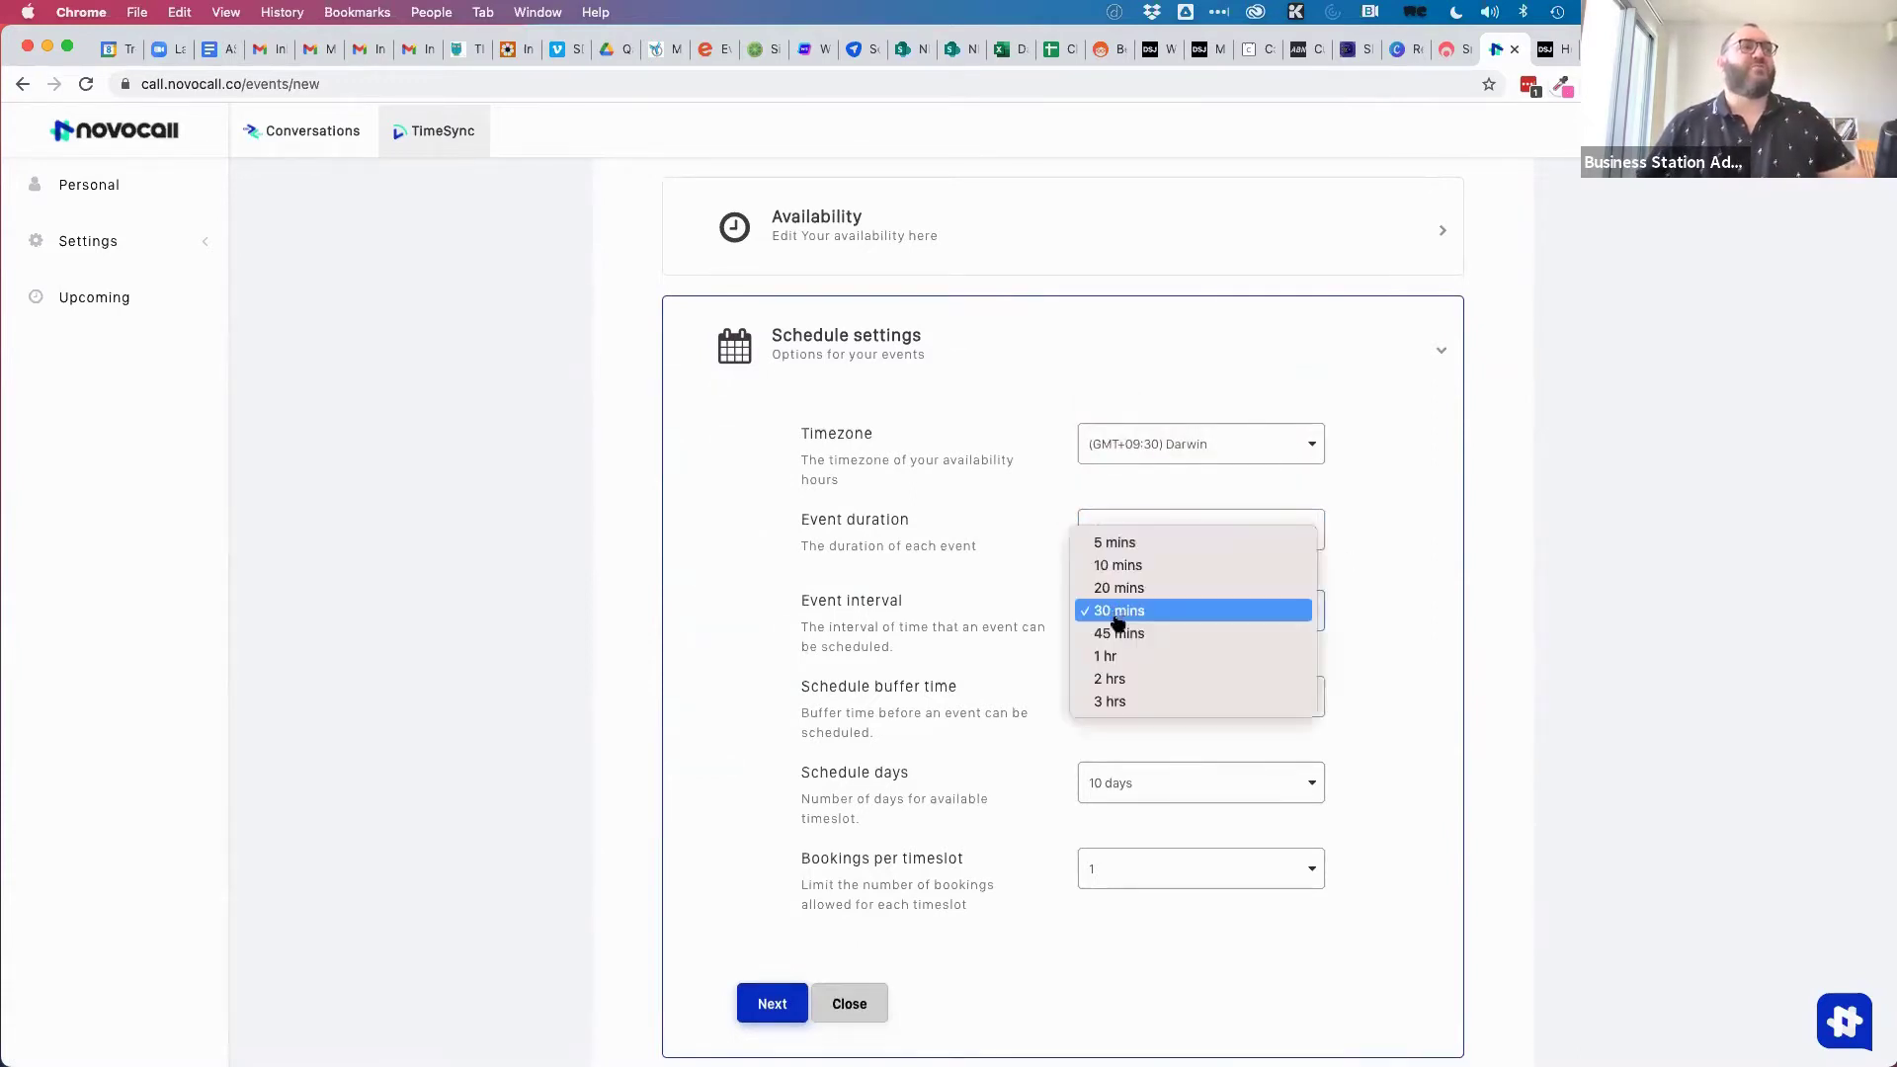
click(1106, 656)
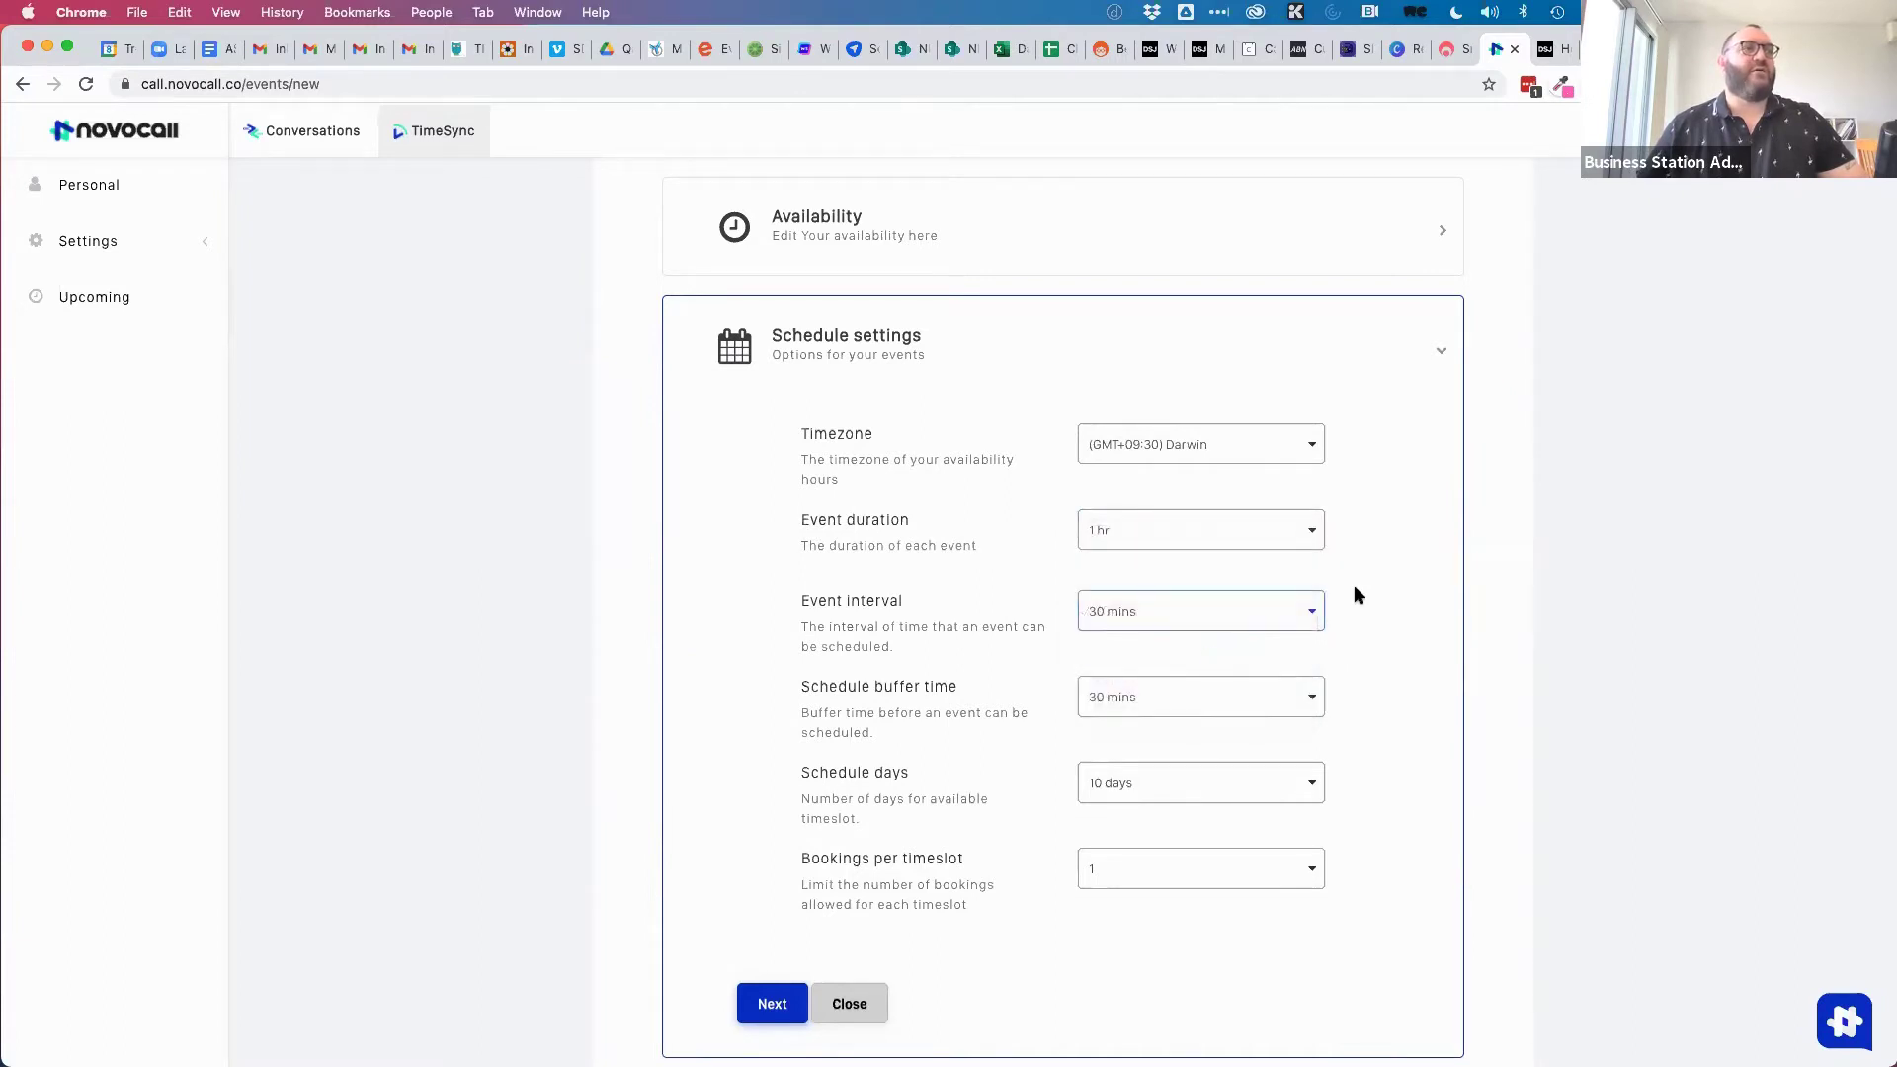
Make slots bookable up to 30 days ahead with 1 booking per timeslot.
scroll(1352, 608, down, 5)
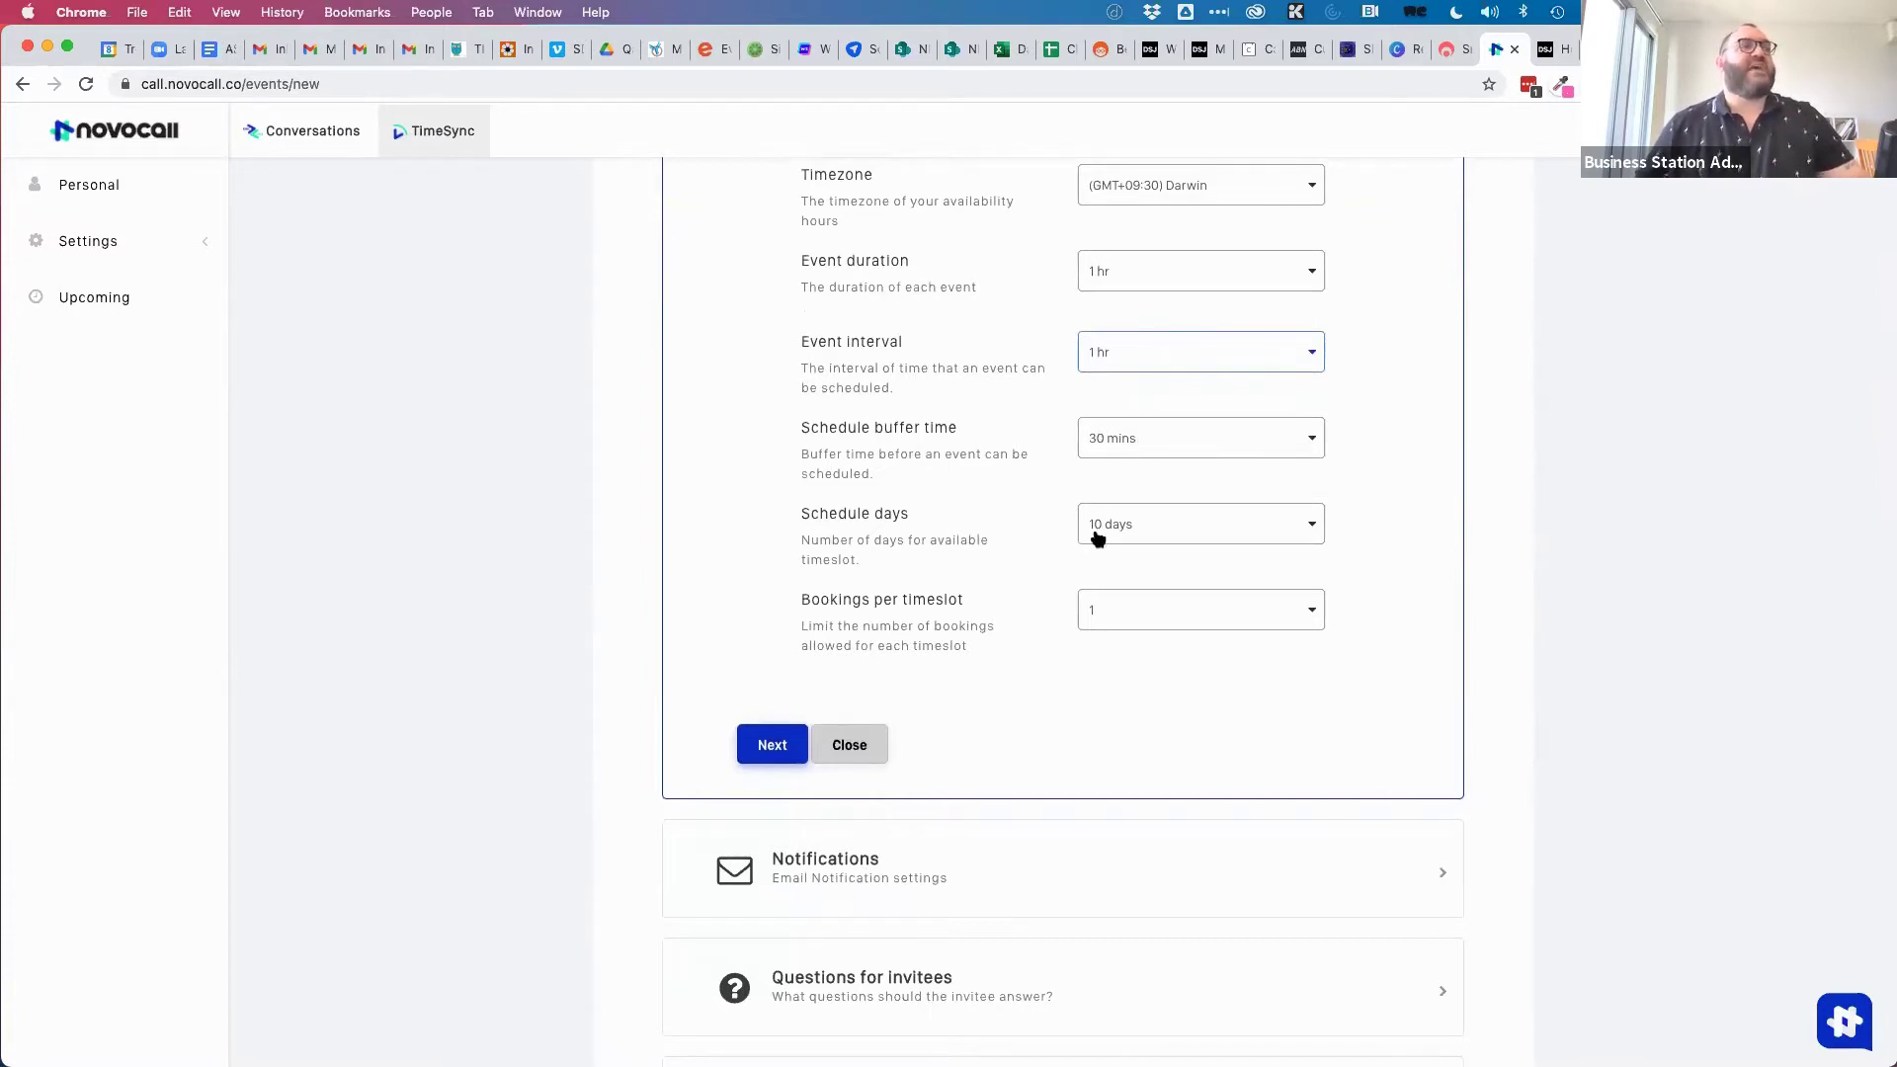
click(1145, 530)
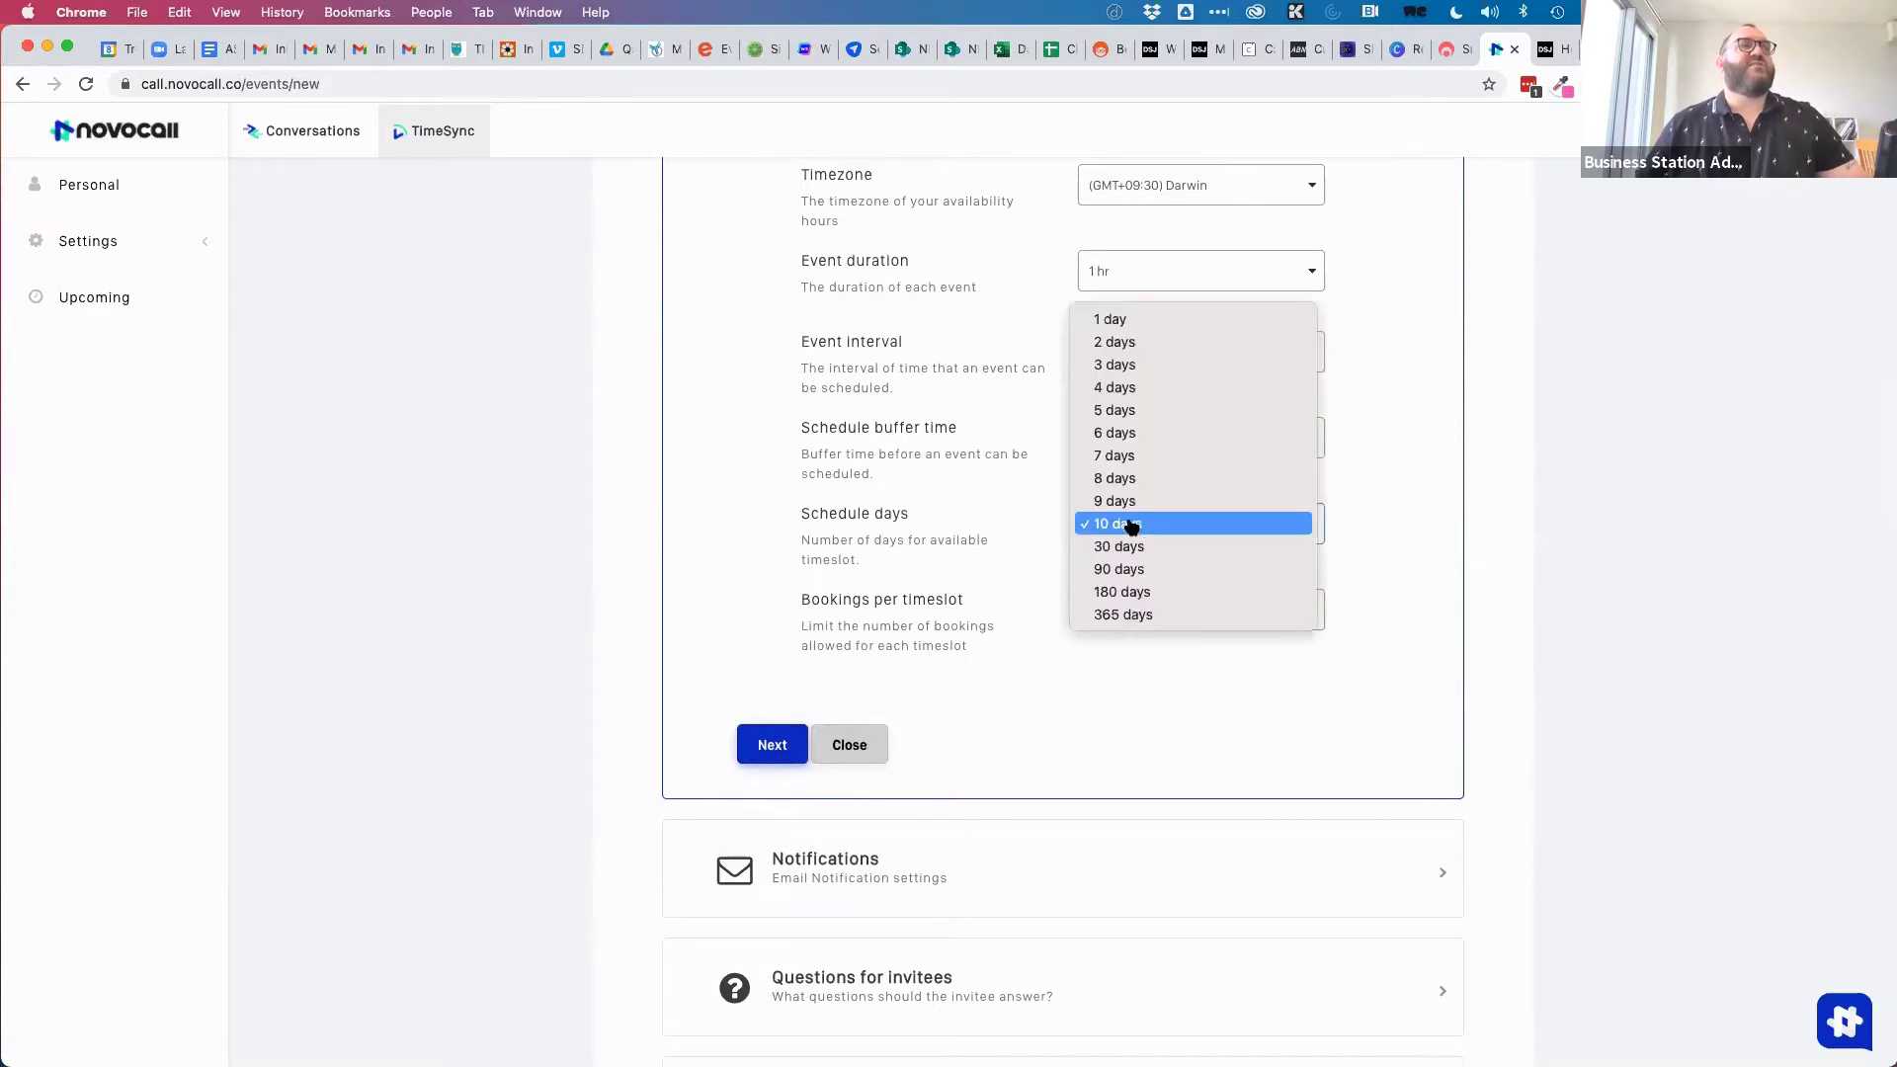
click(1126, 546)
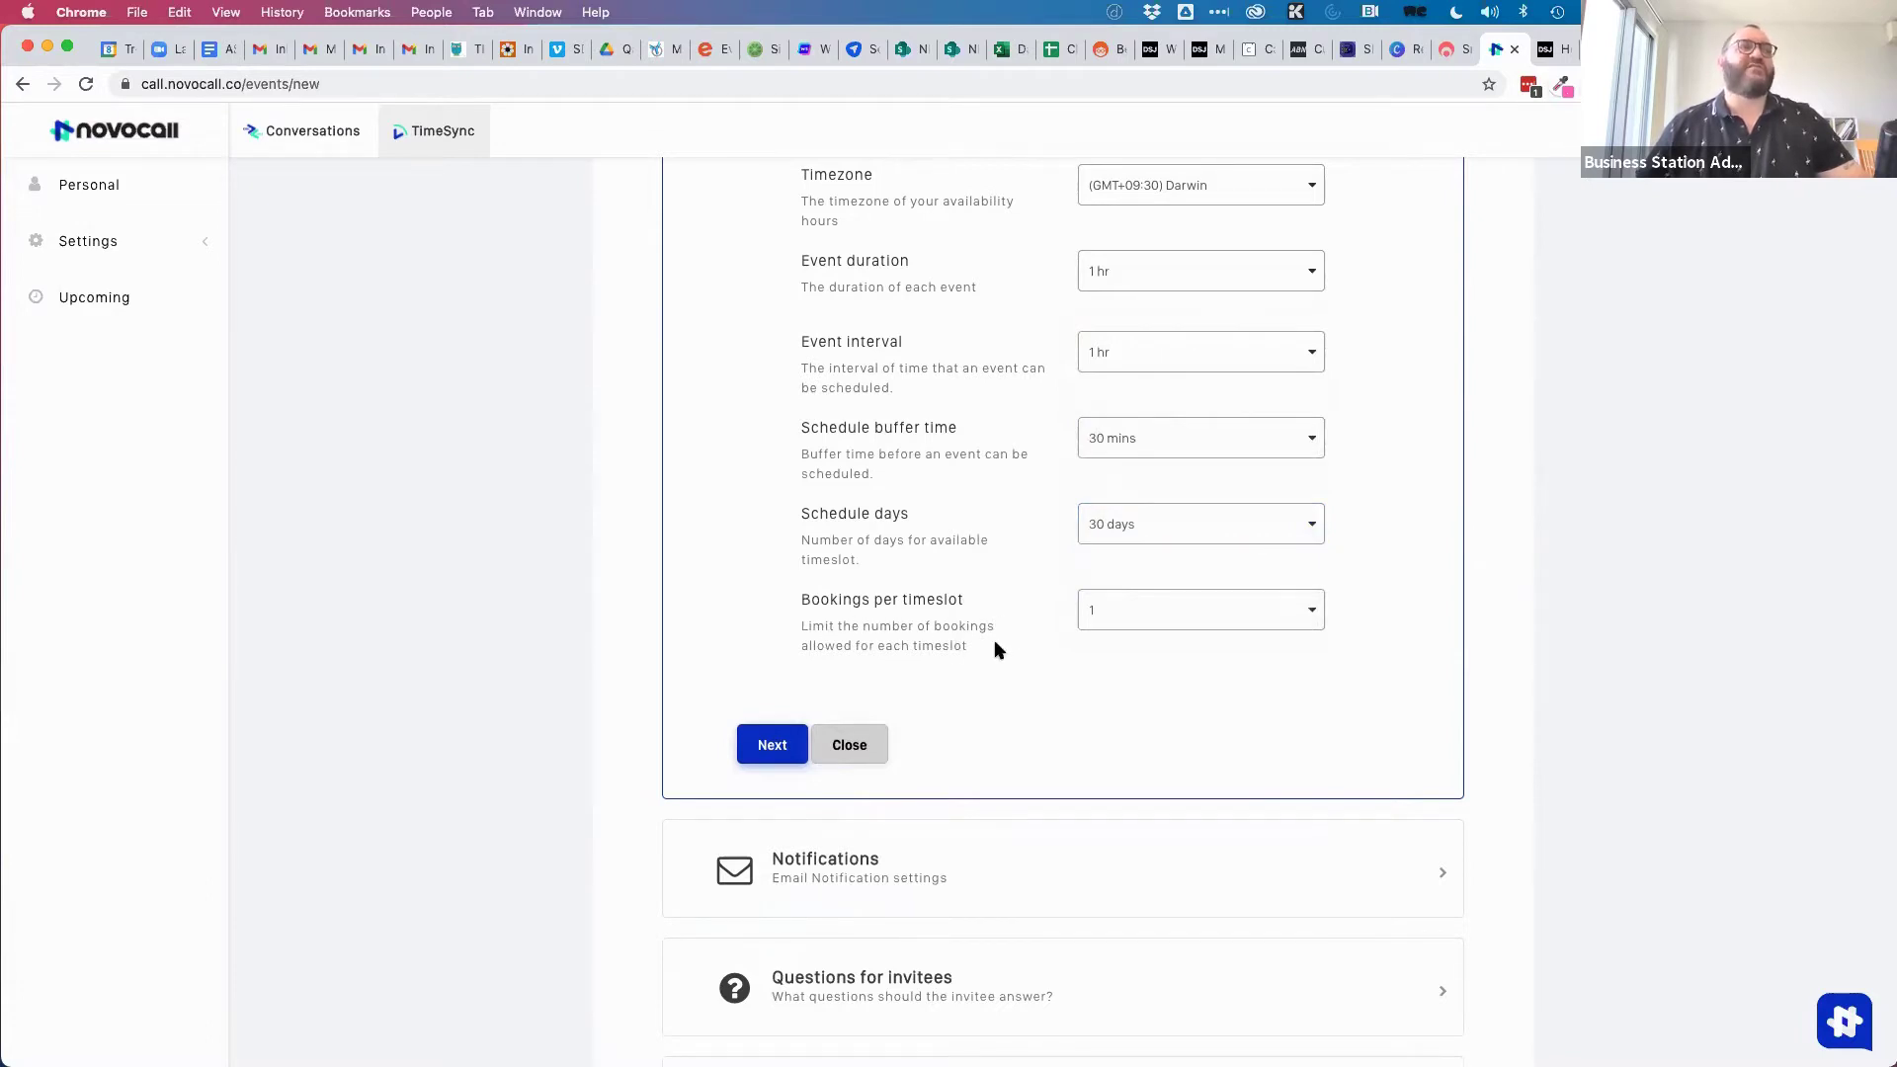
click(1156, 609)
click(1131, 816)
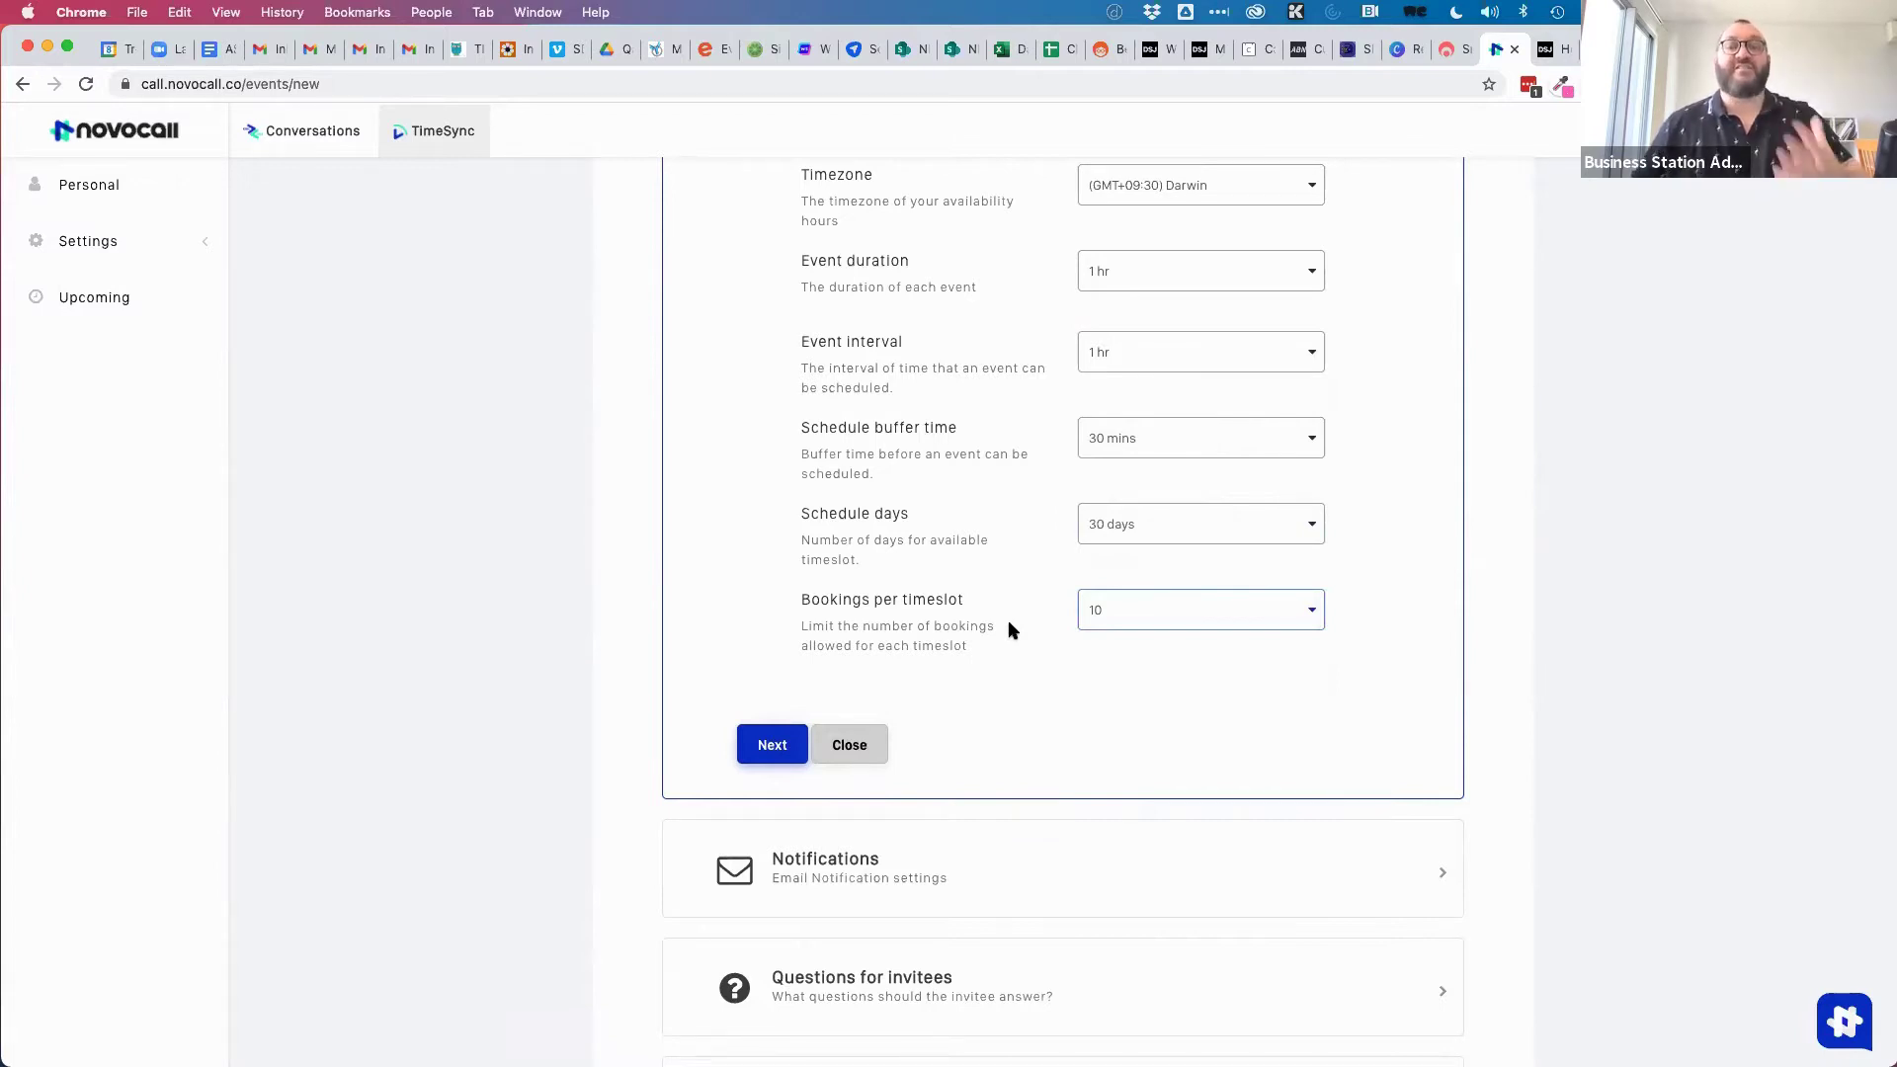
click(1123, 616)
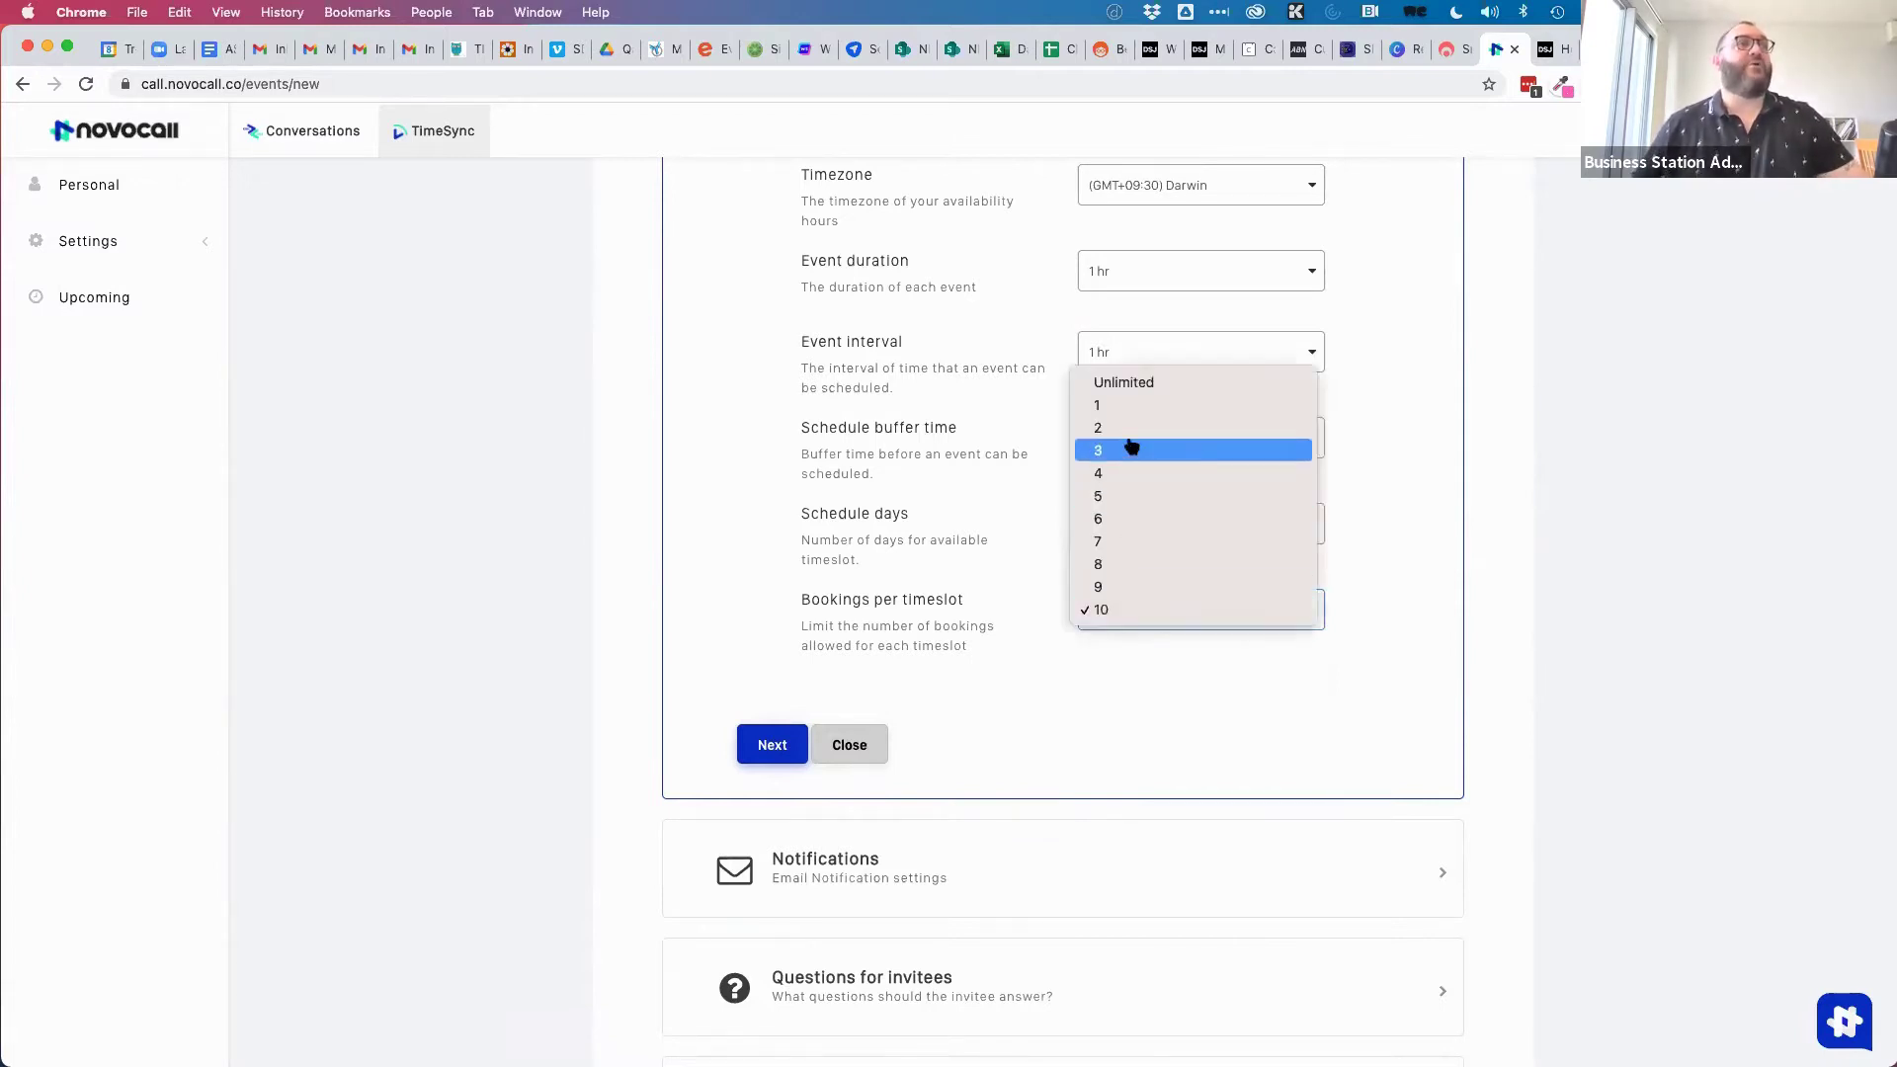
click(1132, 405)
click(771, 744)
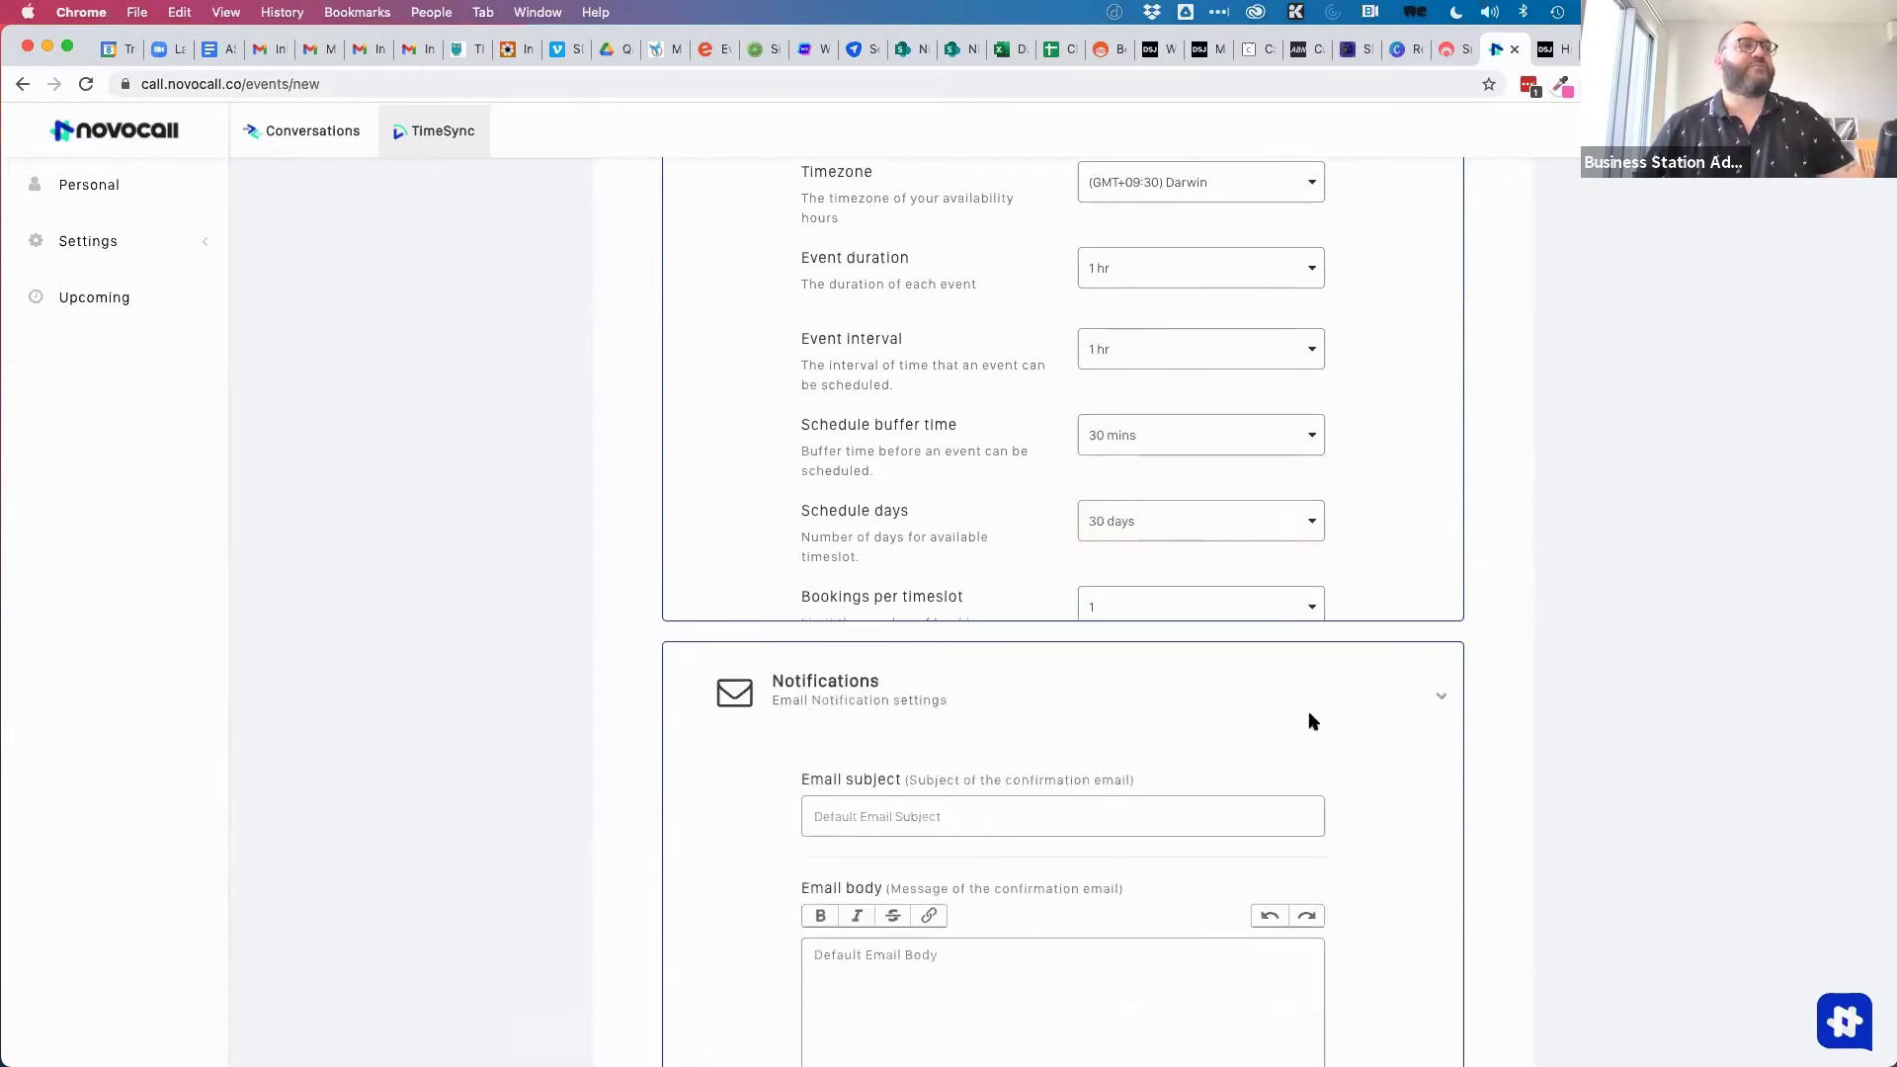
Skip past notifications and make the invitee's name a required field.
scroll(747, 463, up, 1)
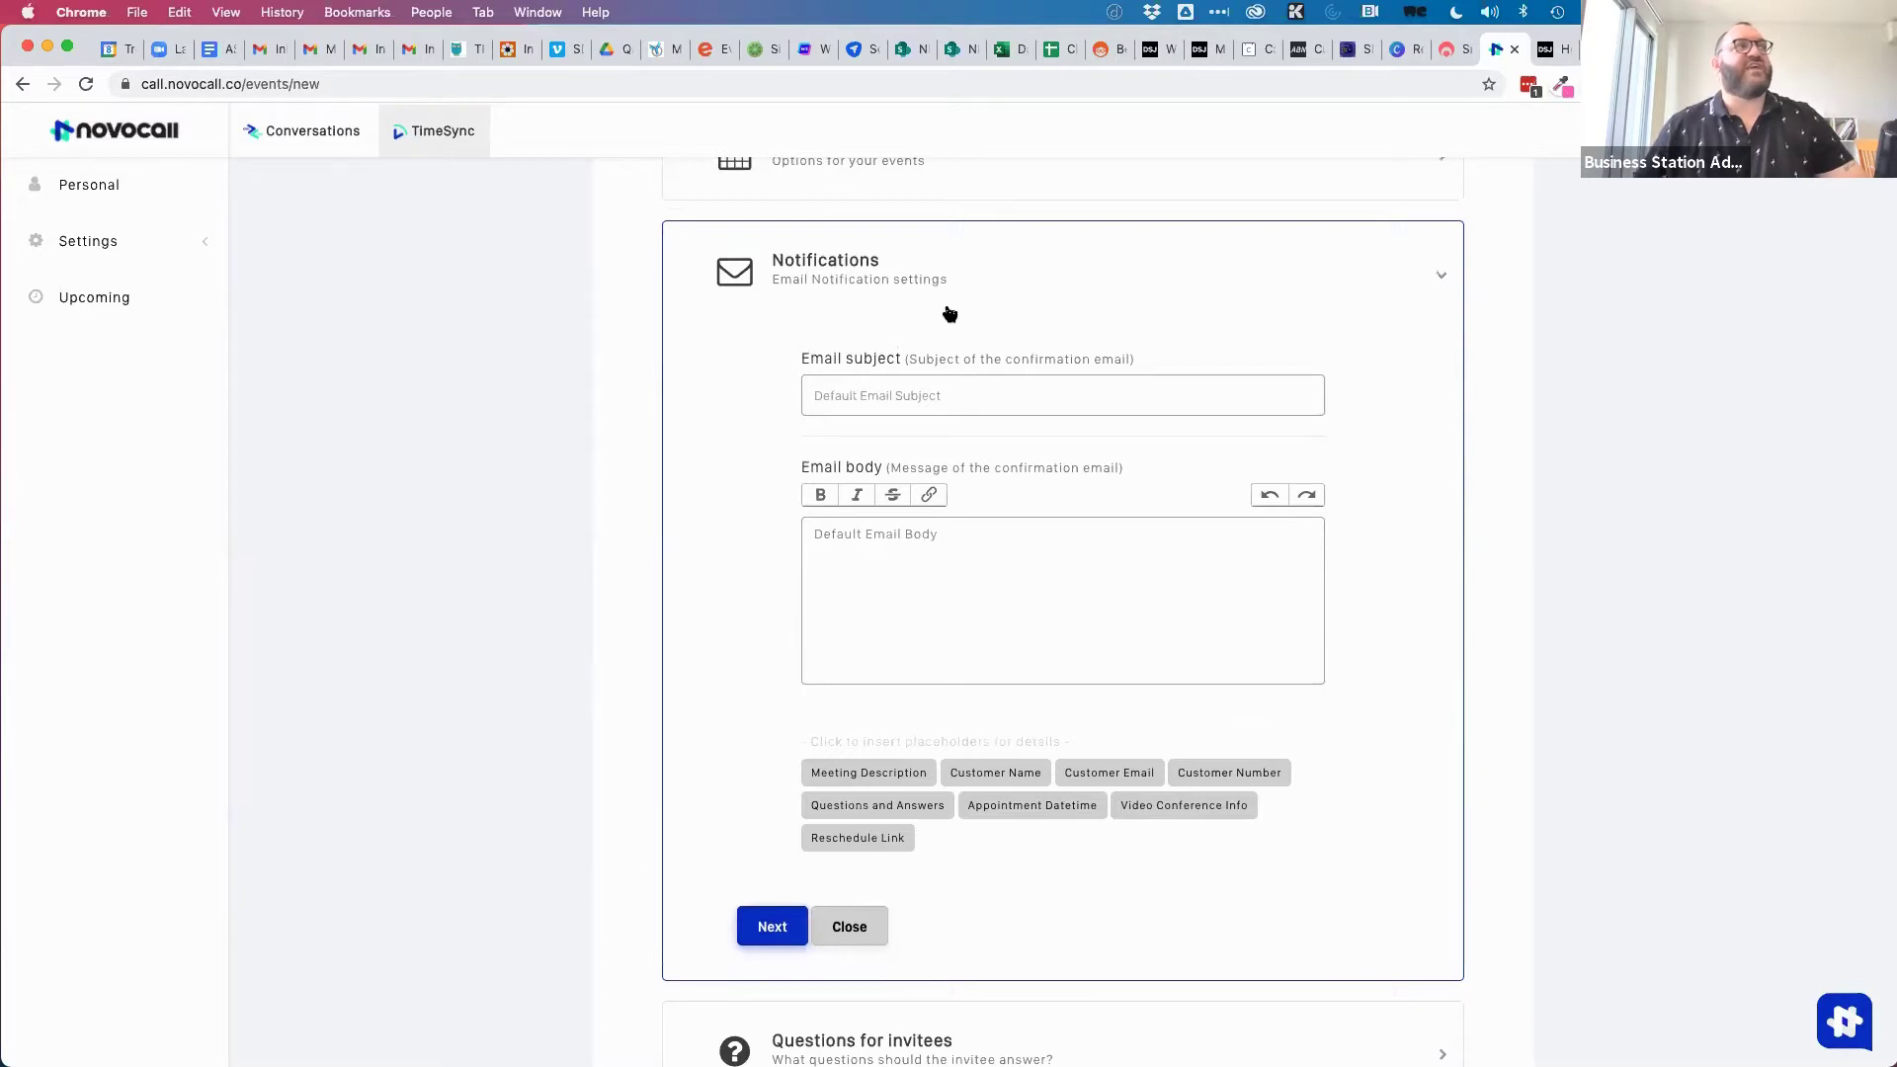
click(795, 914)
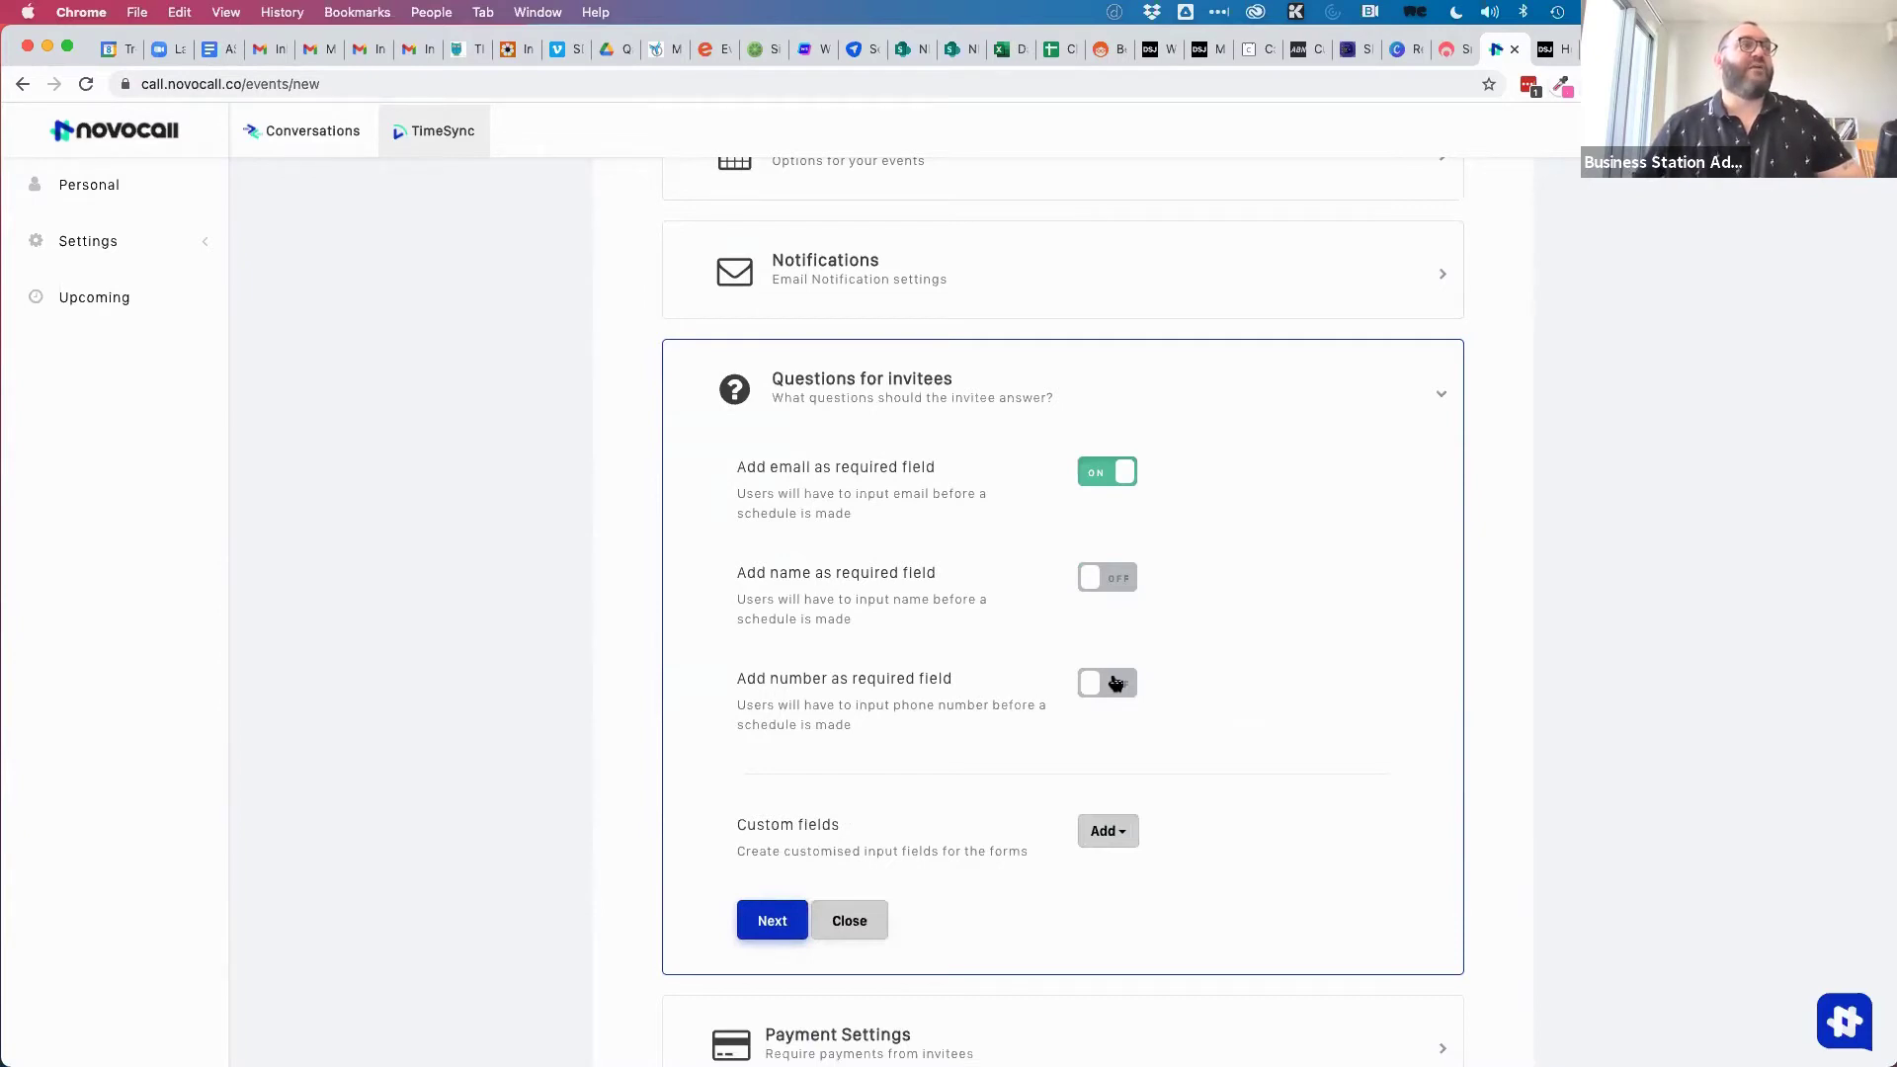
click(1111, 579)
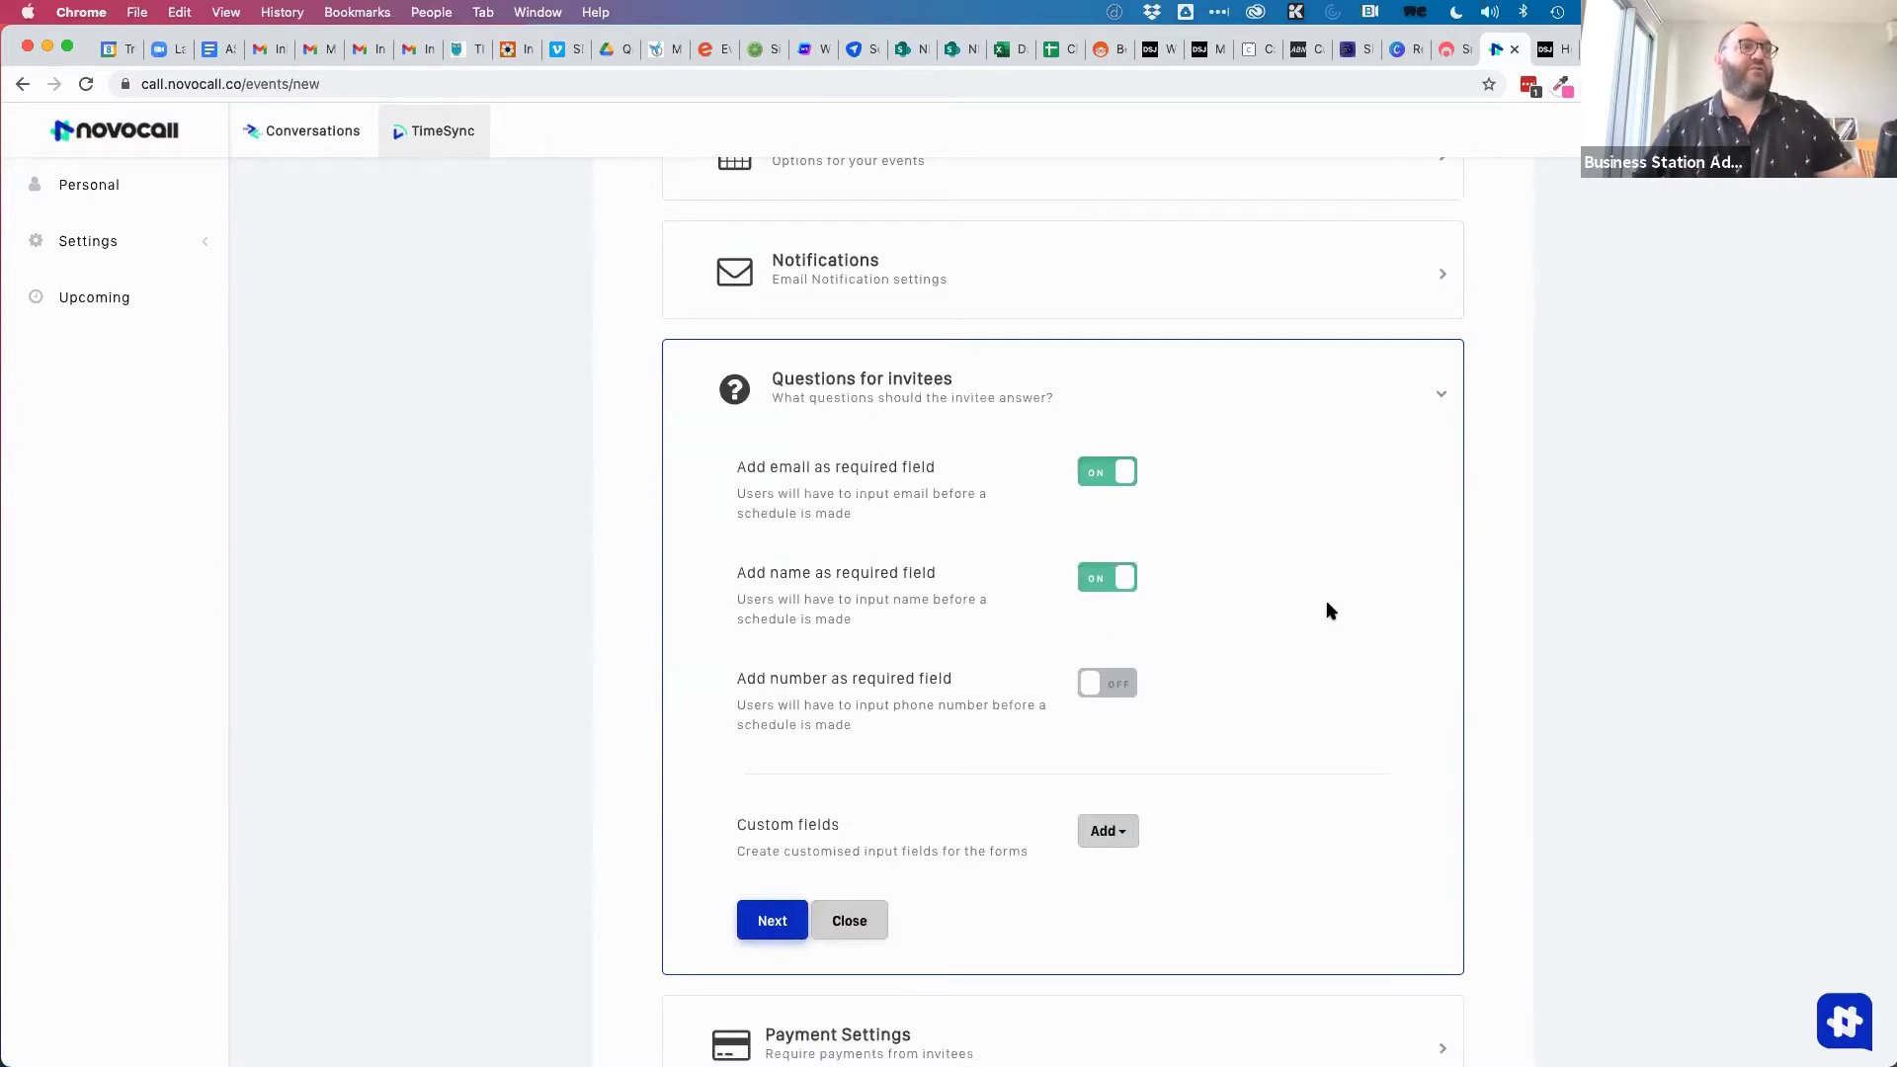
Add a long-text question 'Address for the service' and reach Payment Settings.
scroll(889, 830, down, 2)
click(1127, 741)
click(1144, 793)
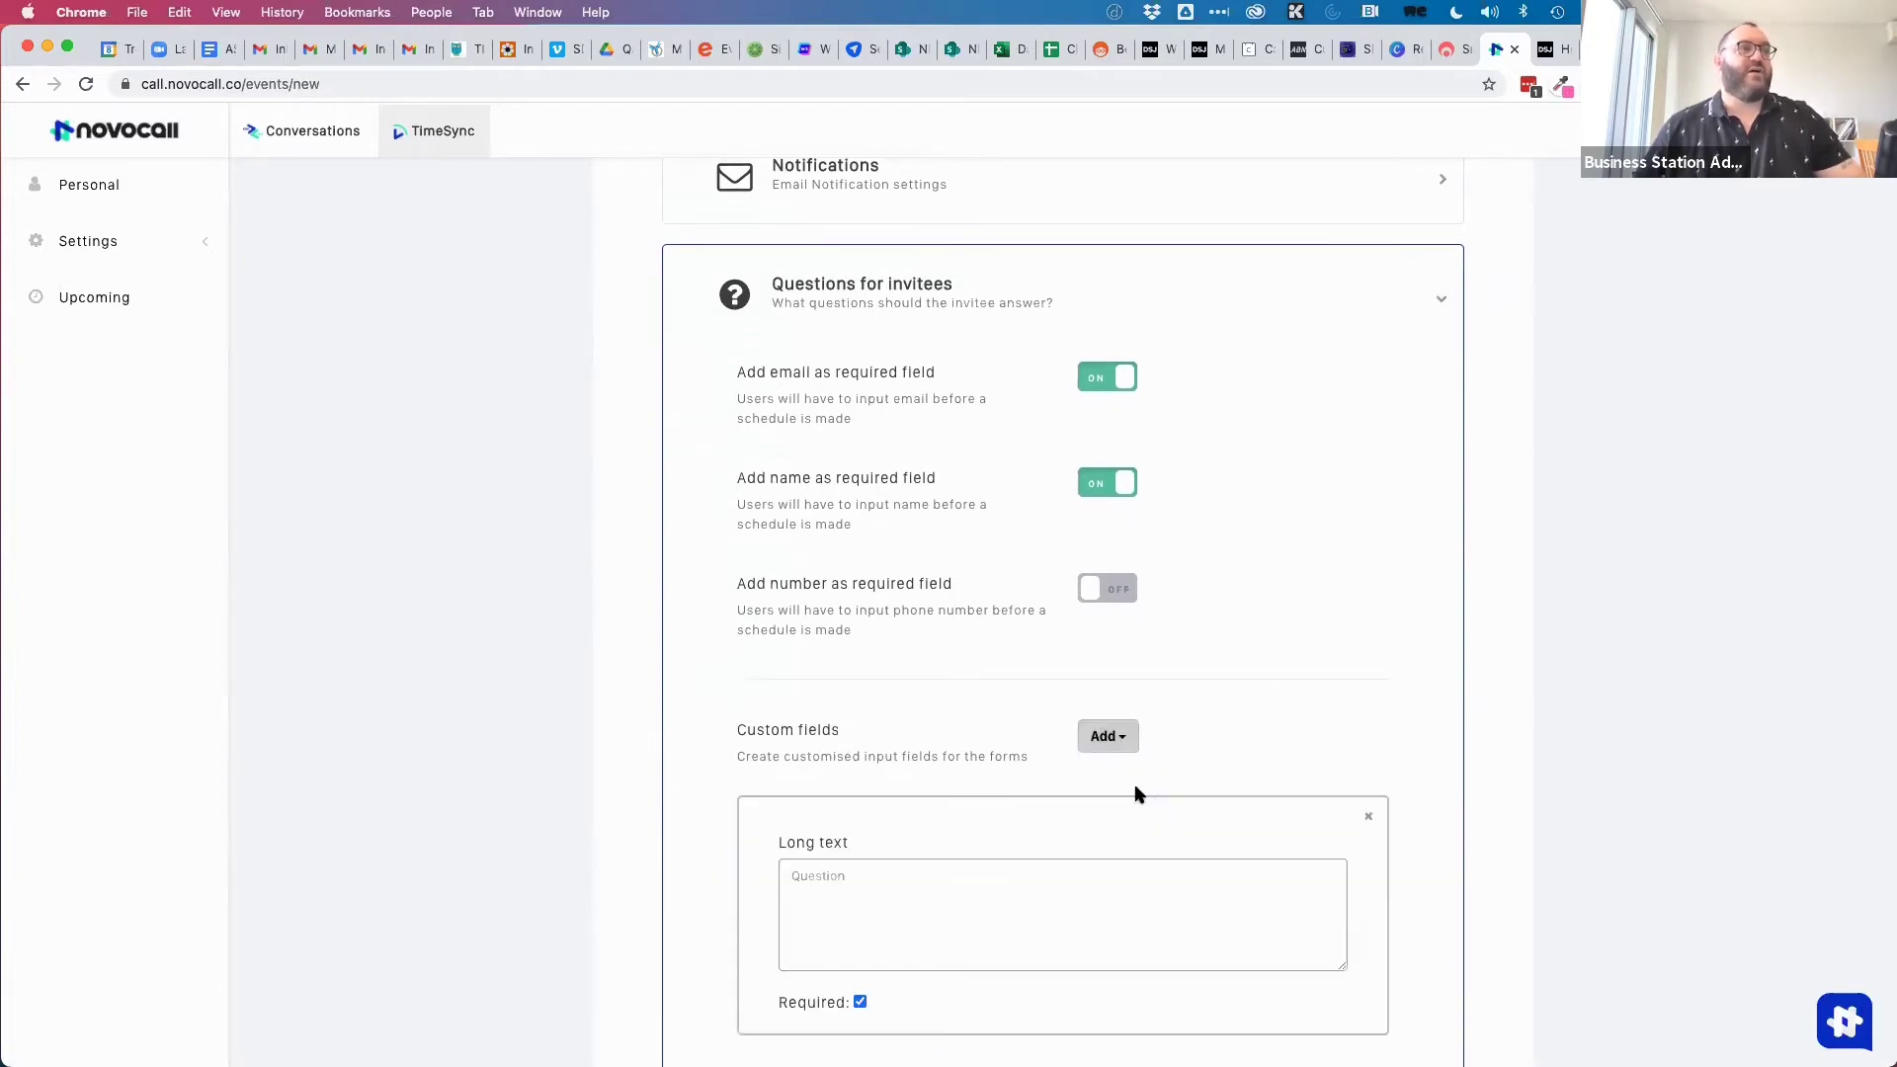
click(861, 877)
text(Address for the service)
scroll(879, 939, down, 3)
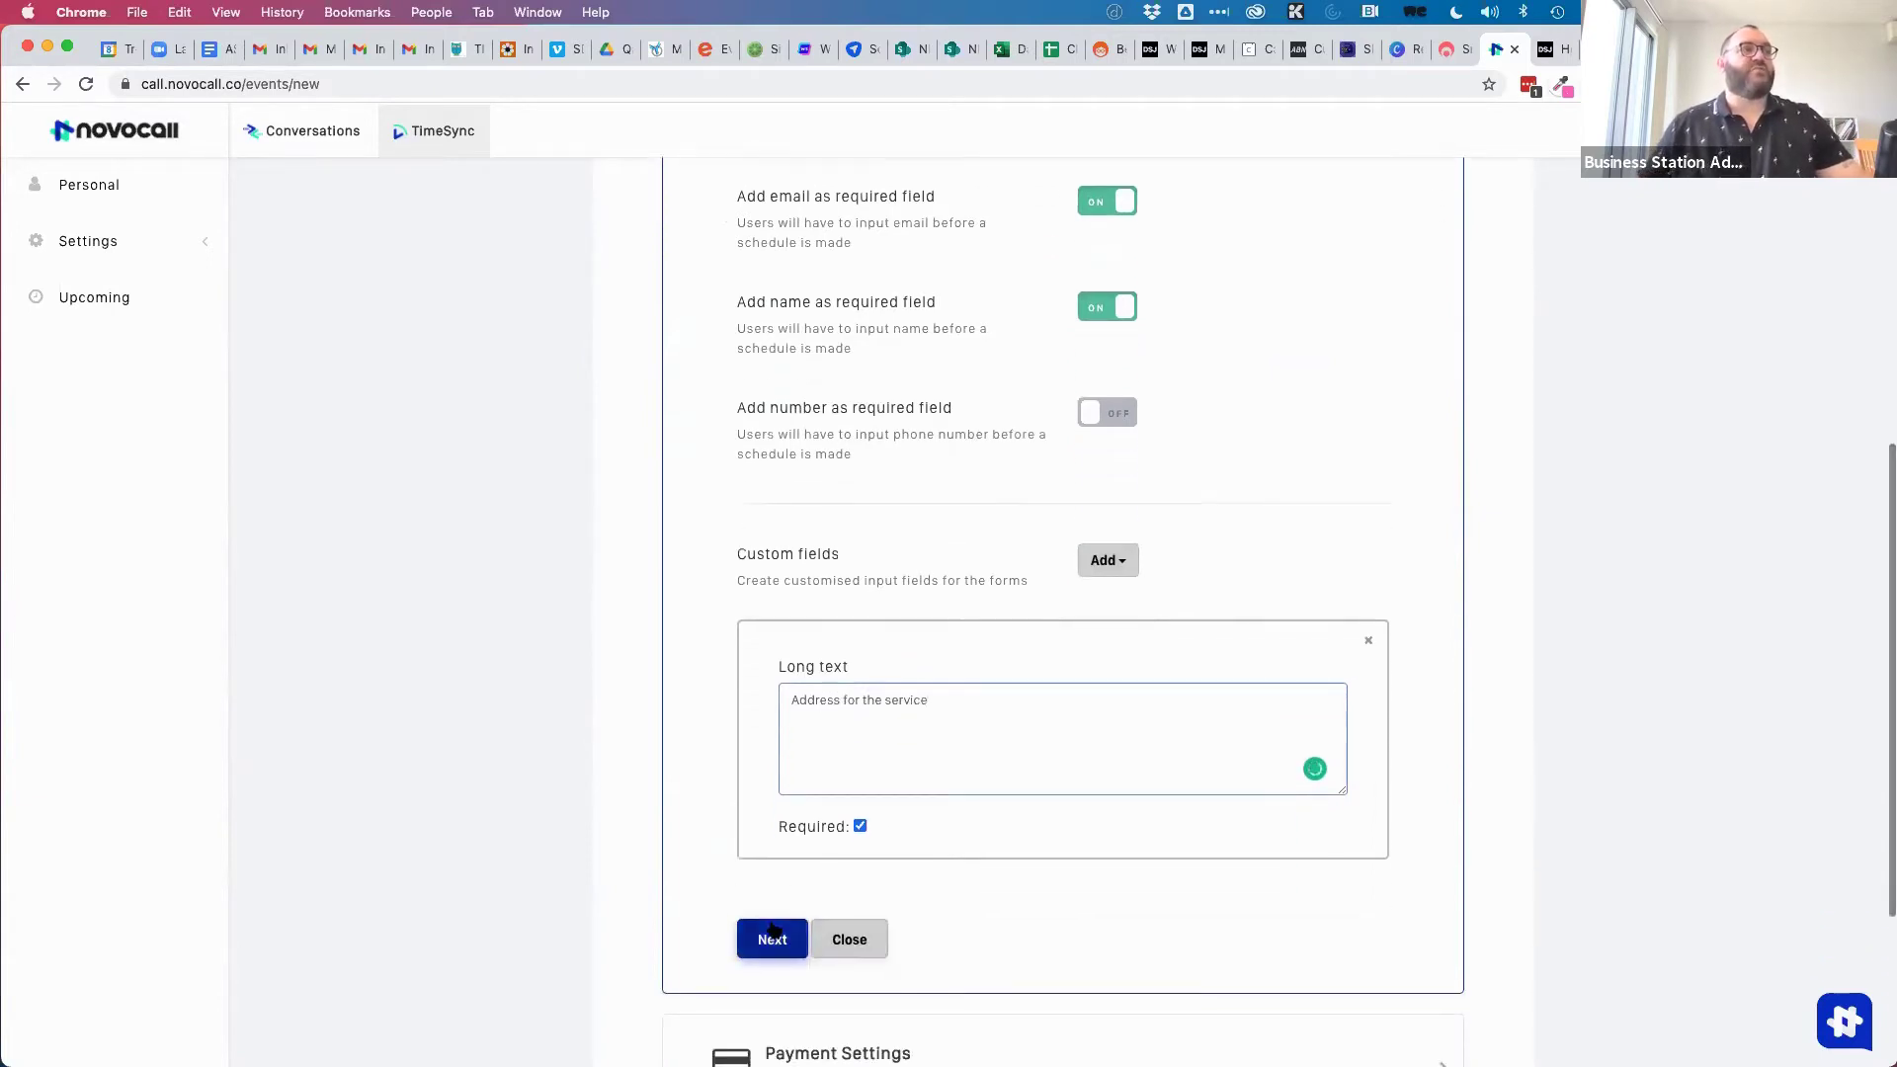
click(773, 934)
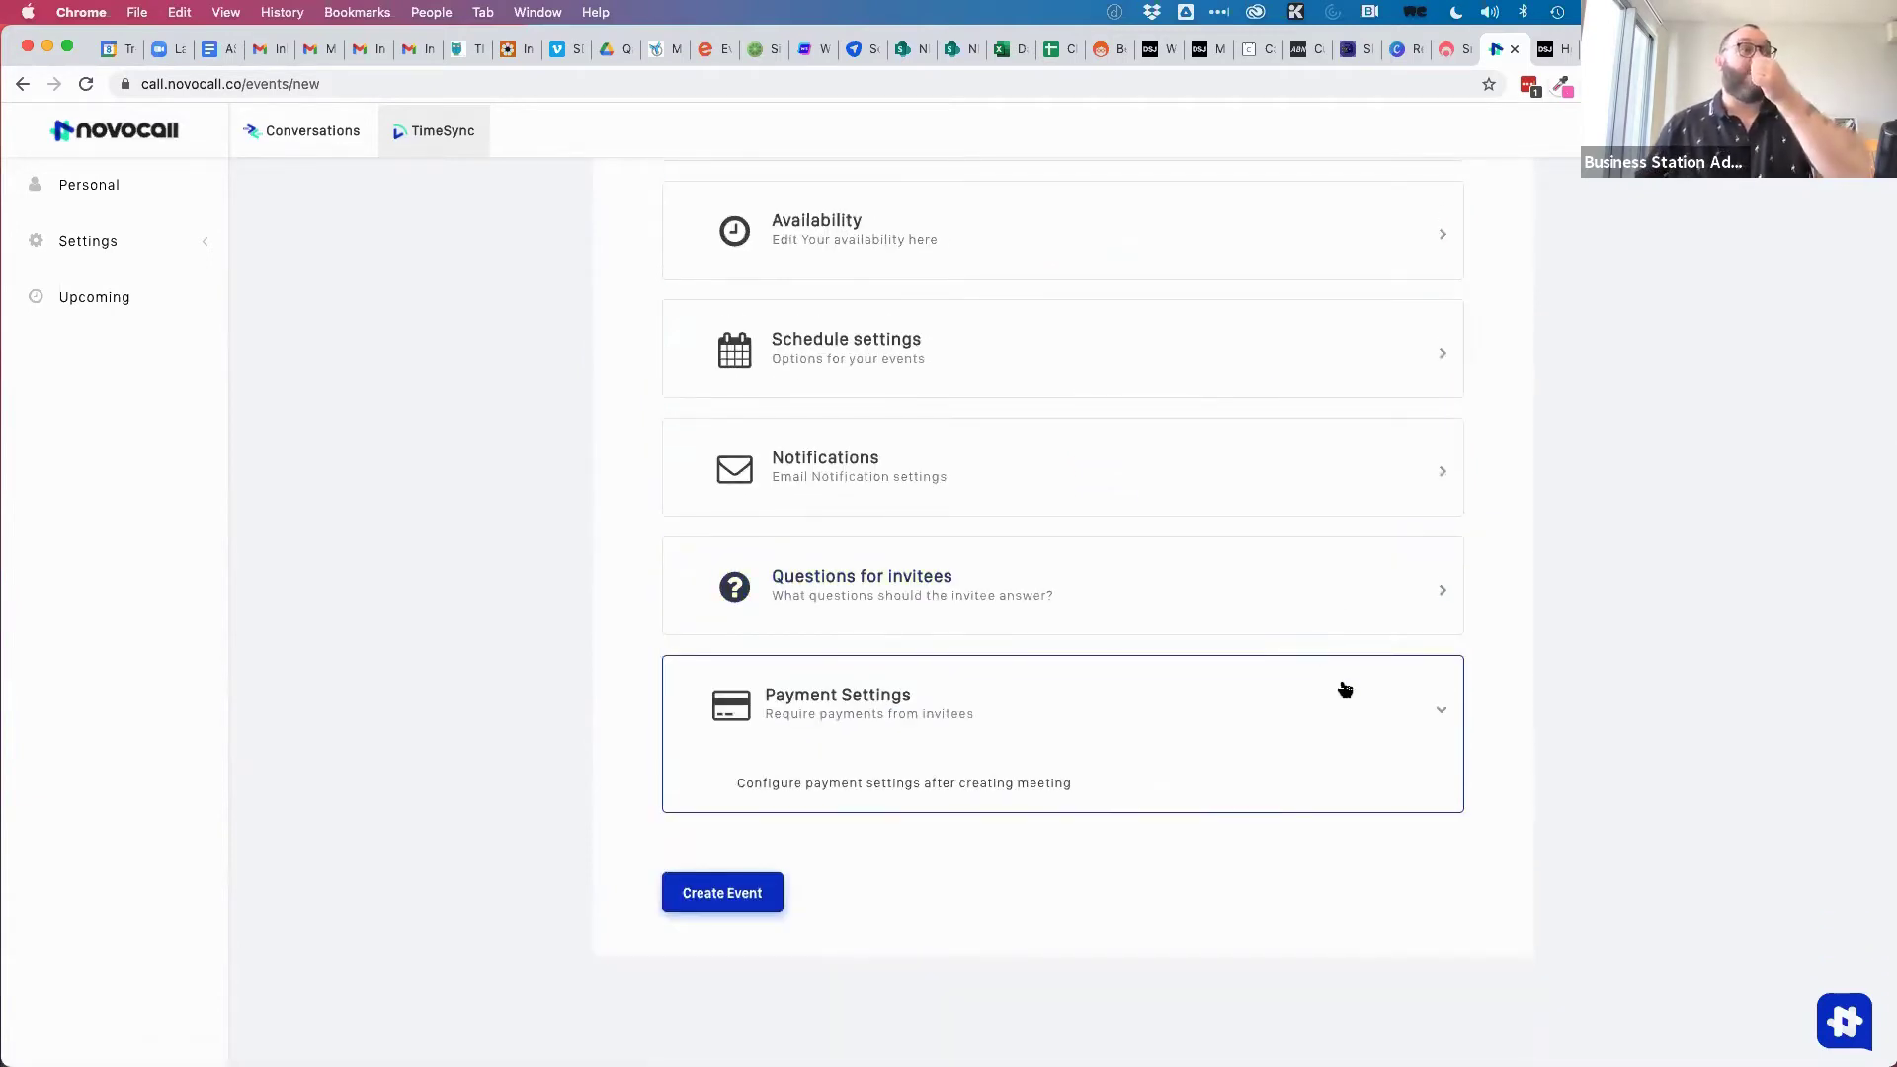
click(966, 718)
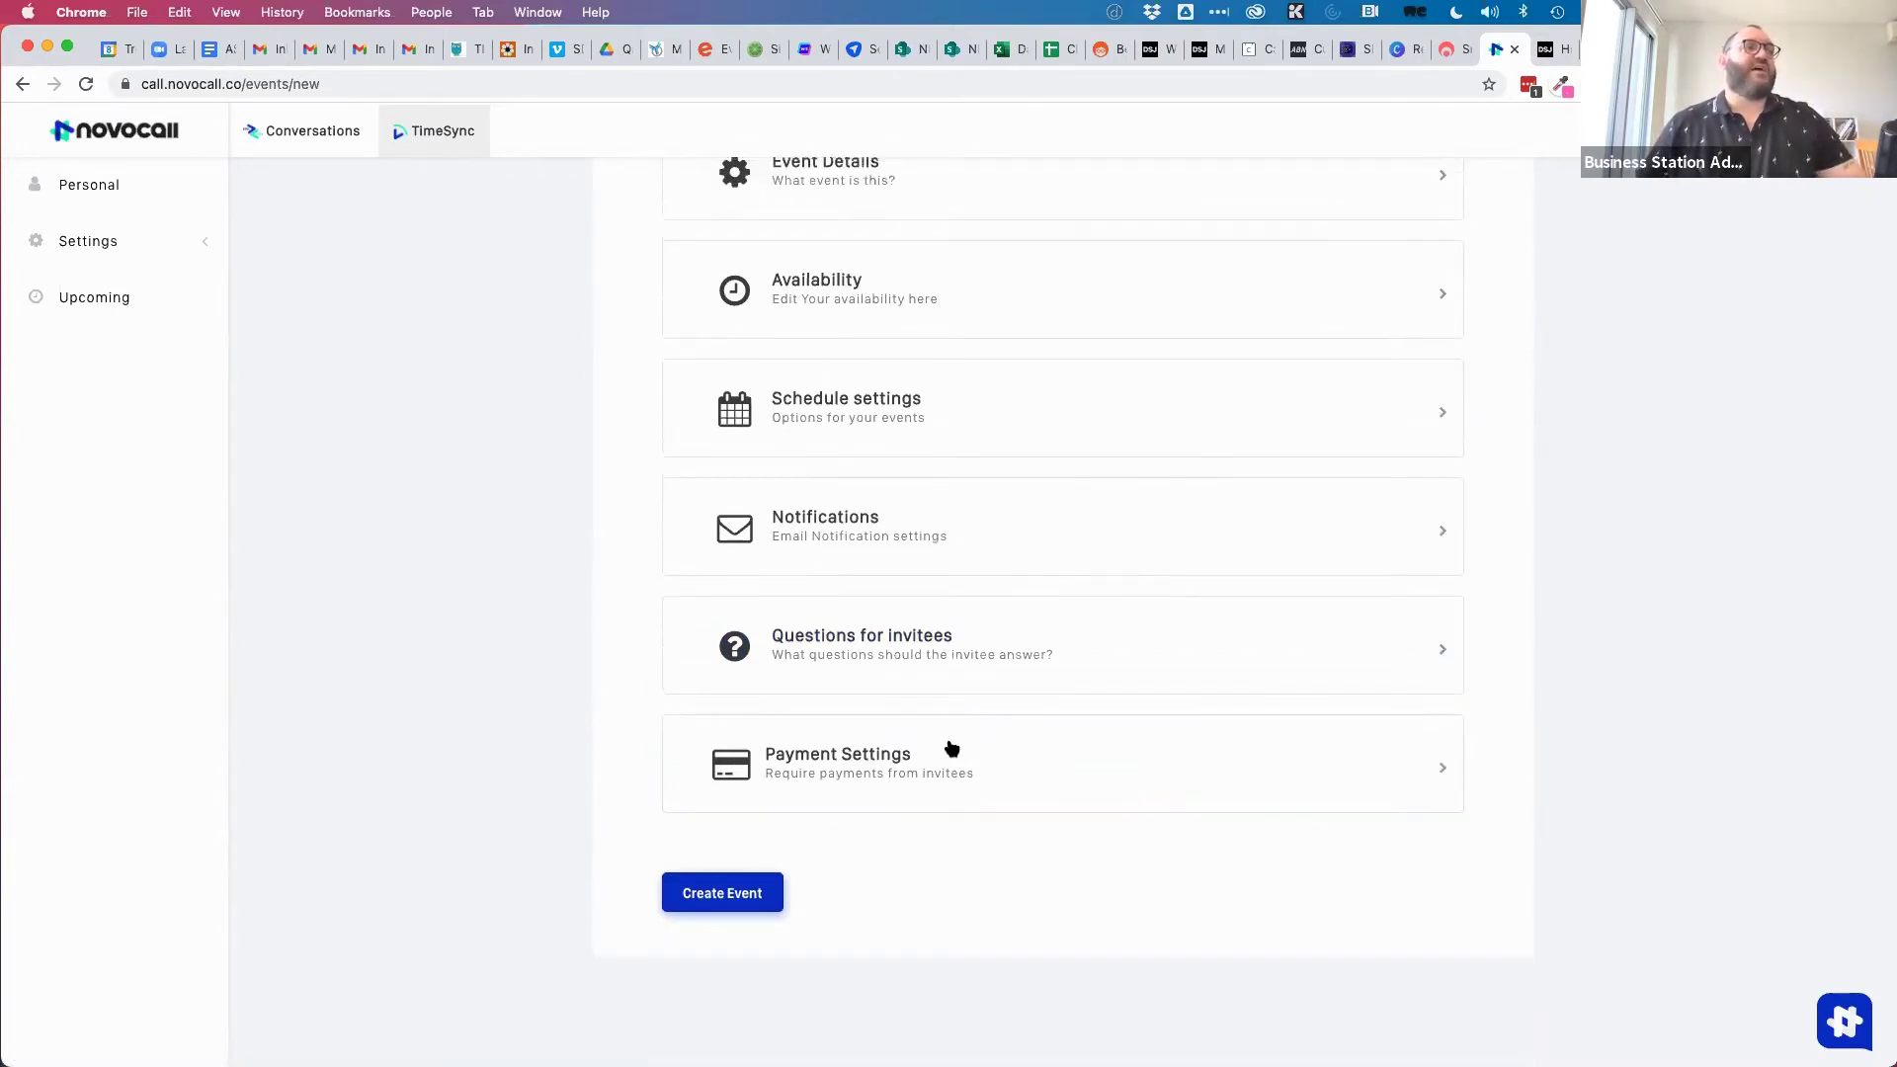
click(933, 764)
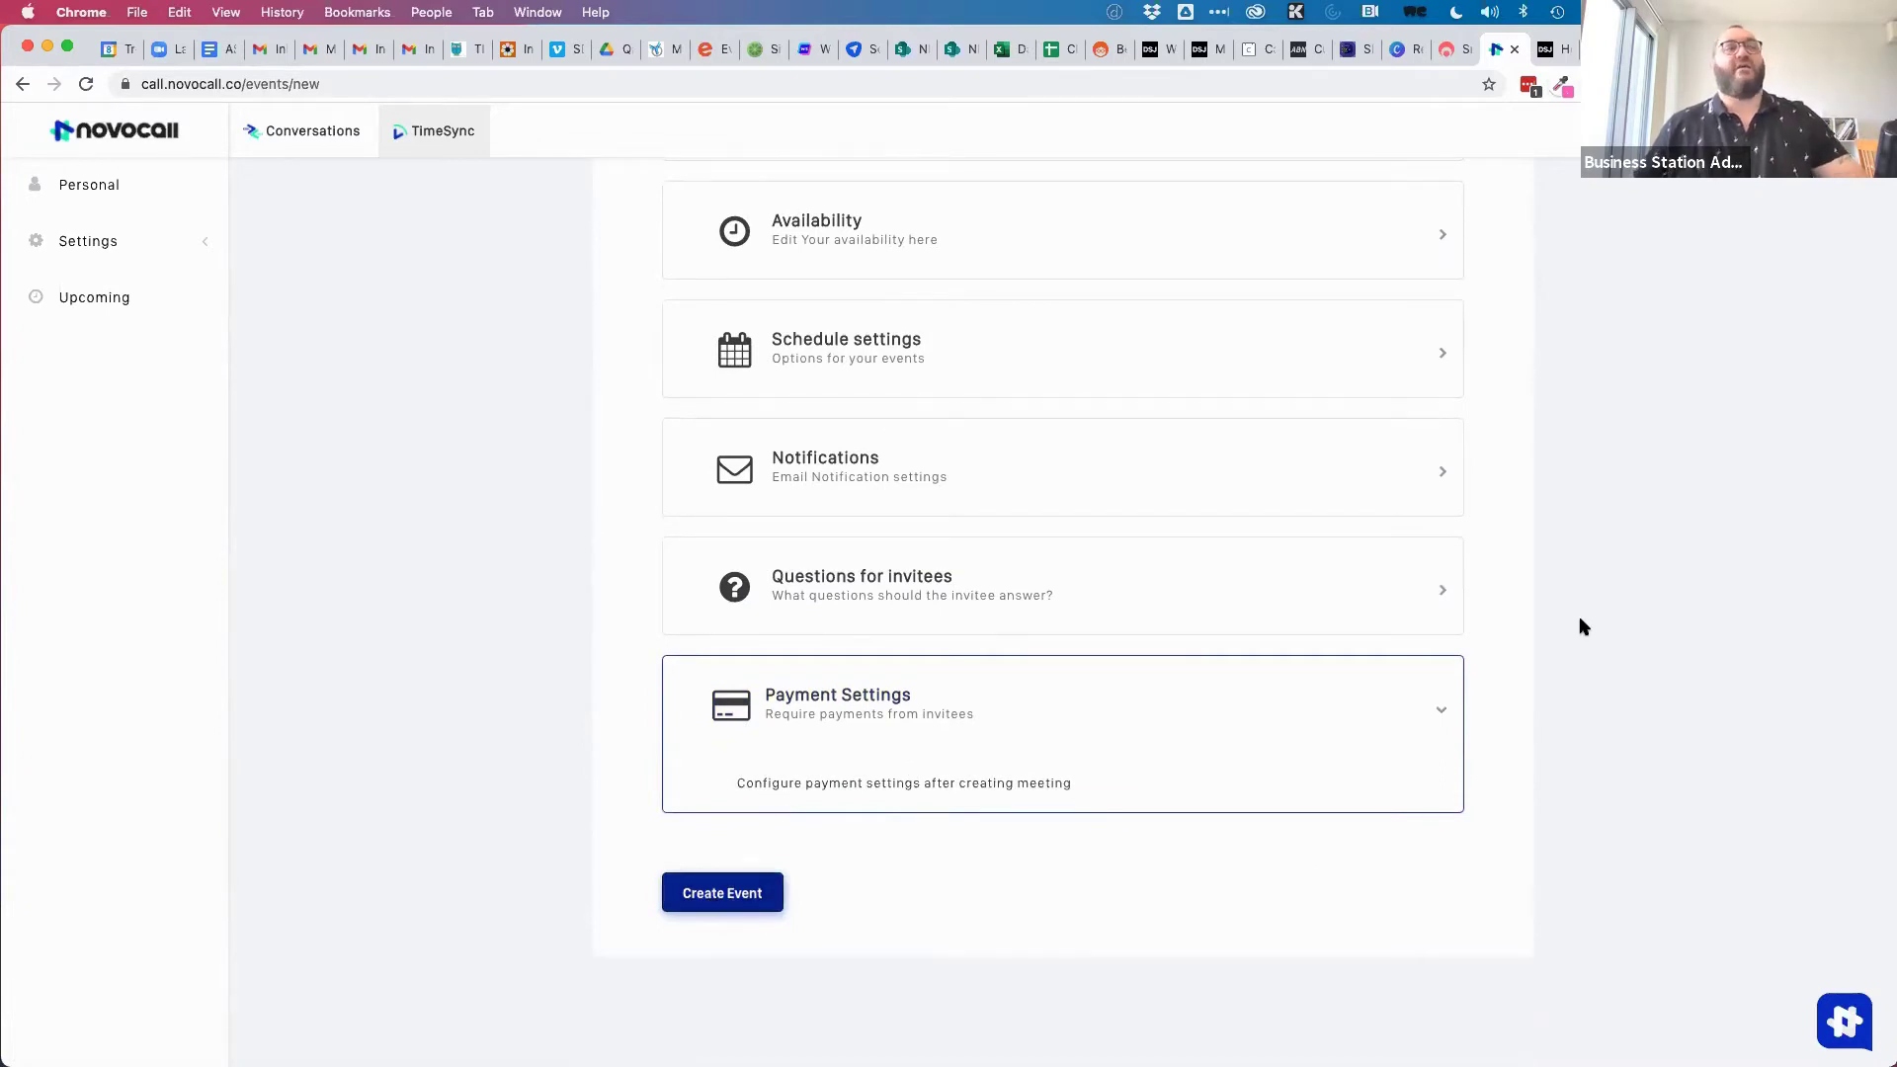
Create the event and test its booking page by picking 15 April at 12:00 pm.
key(Return)
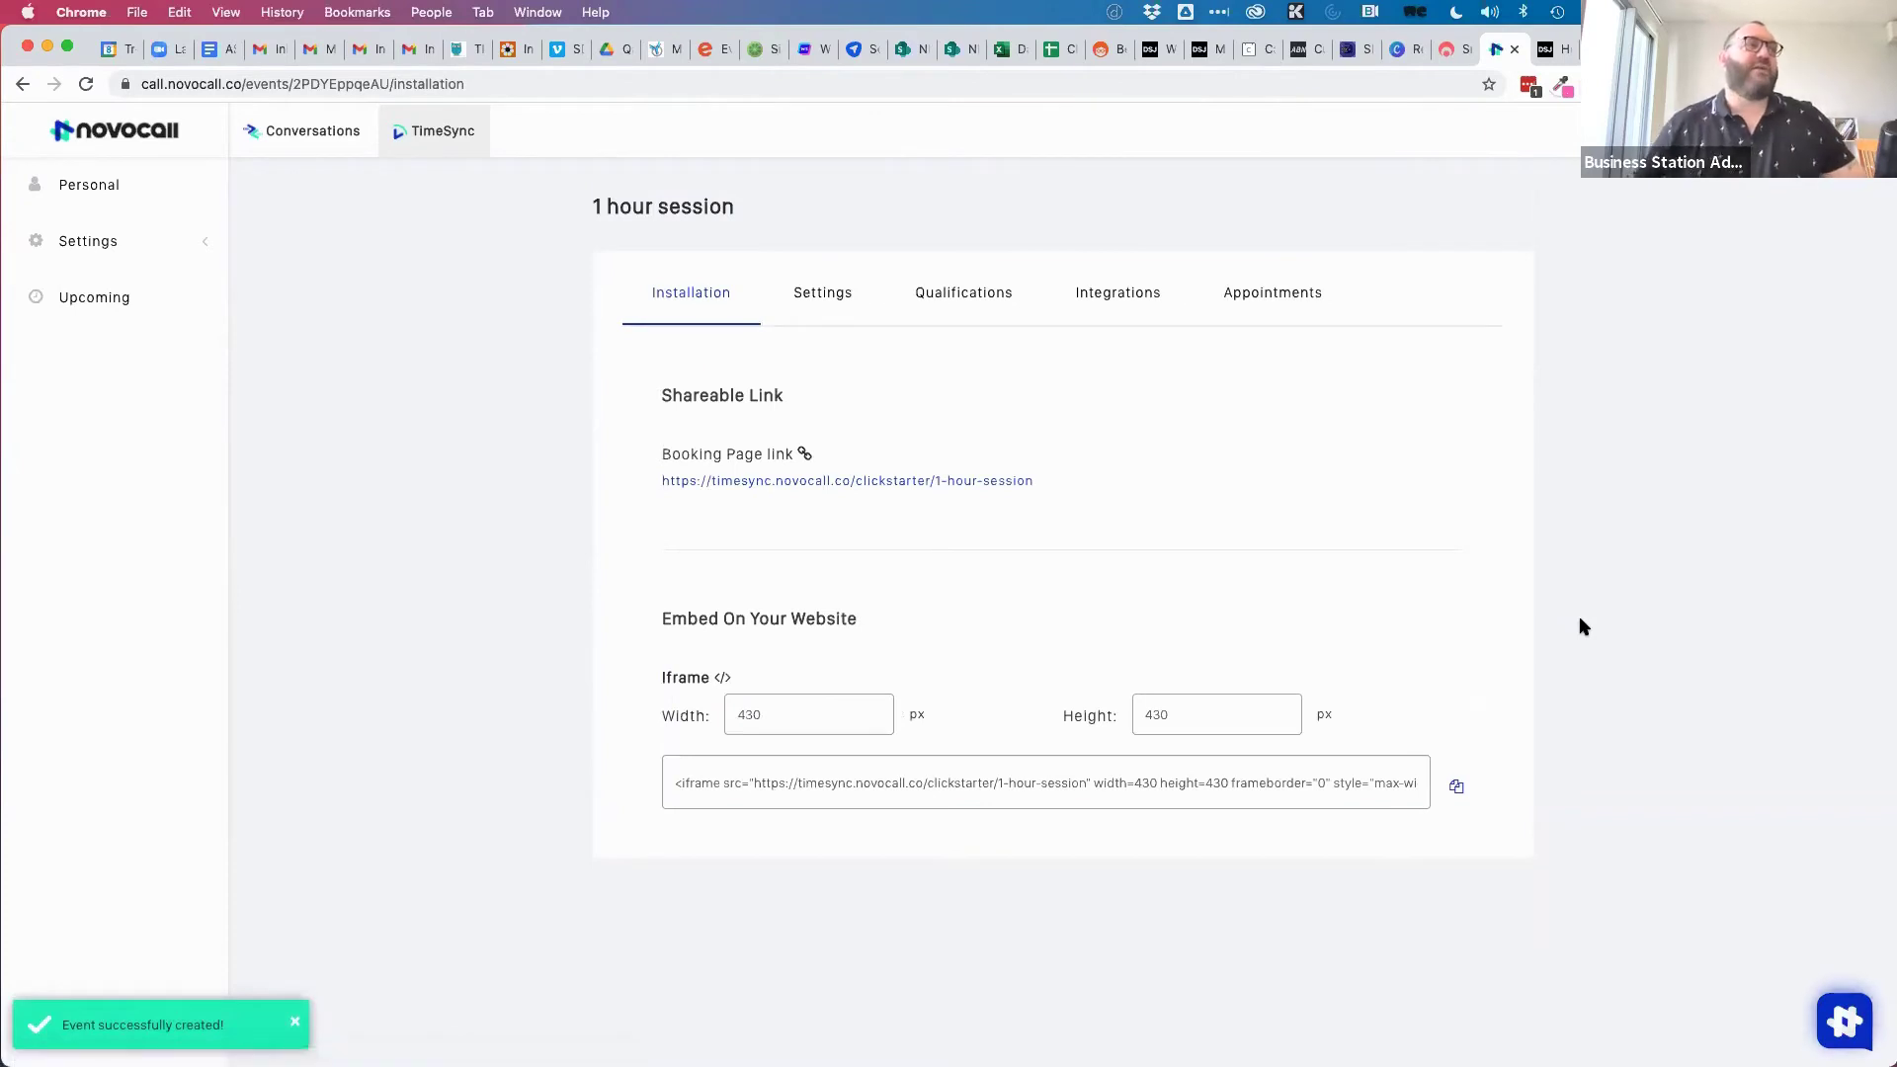
click(936, 483)
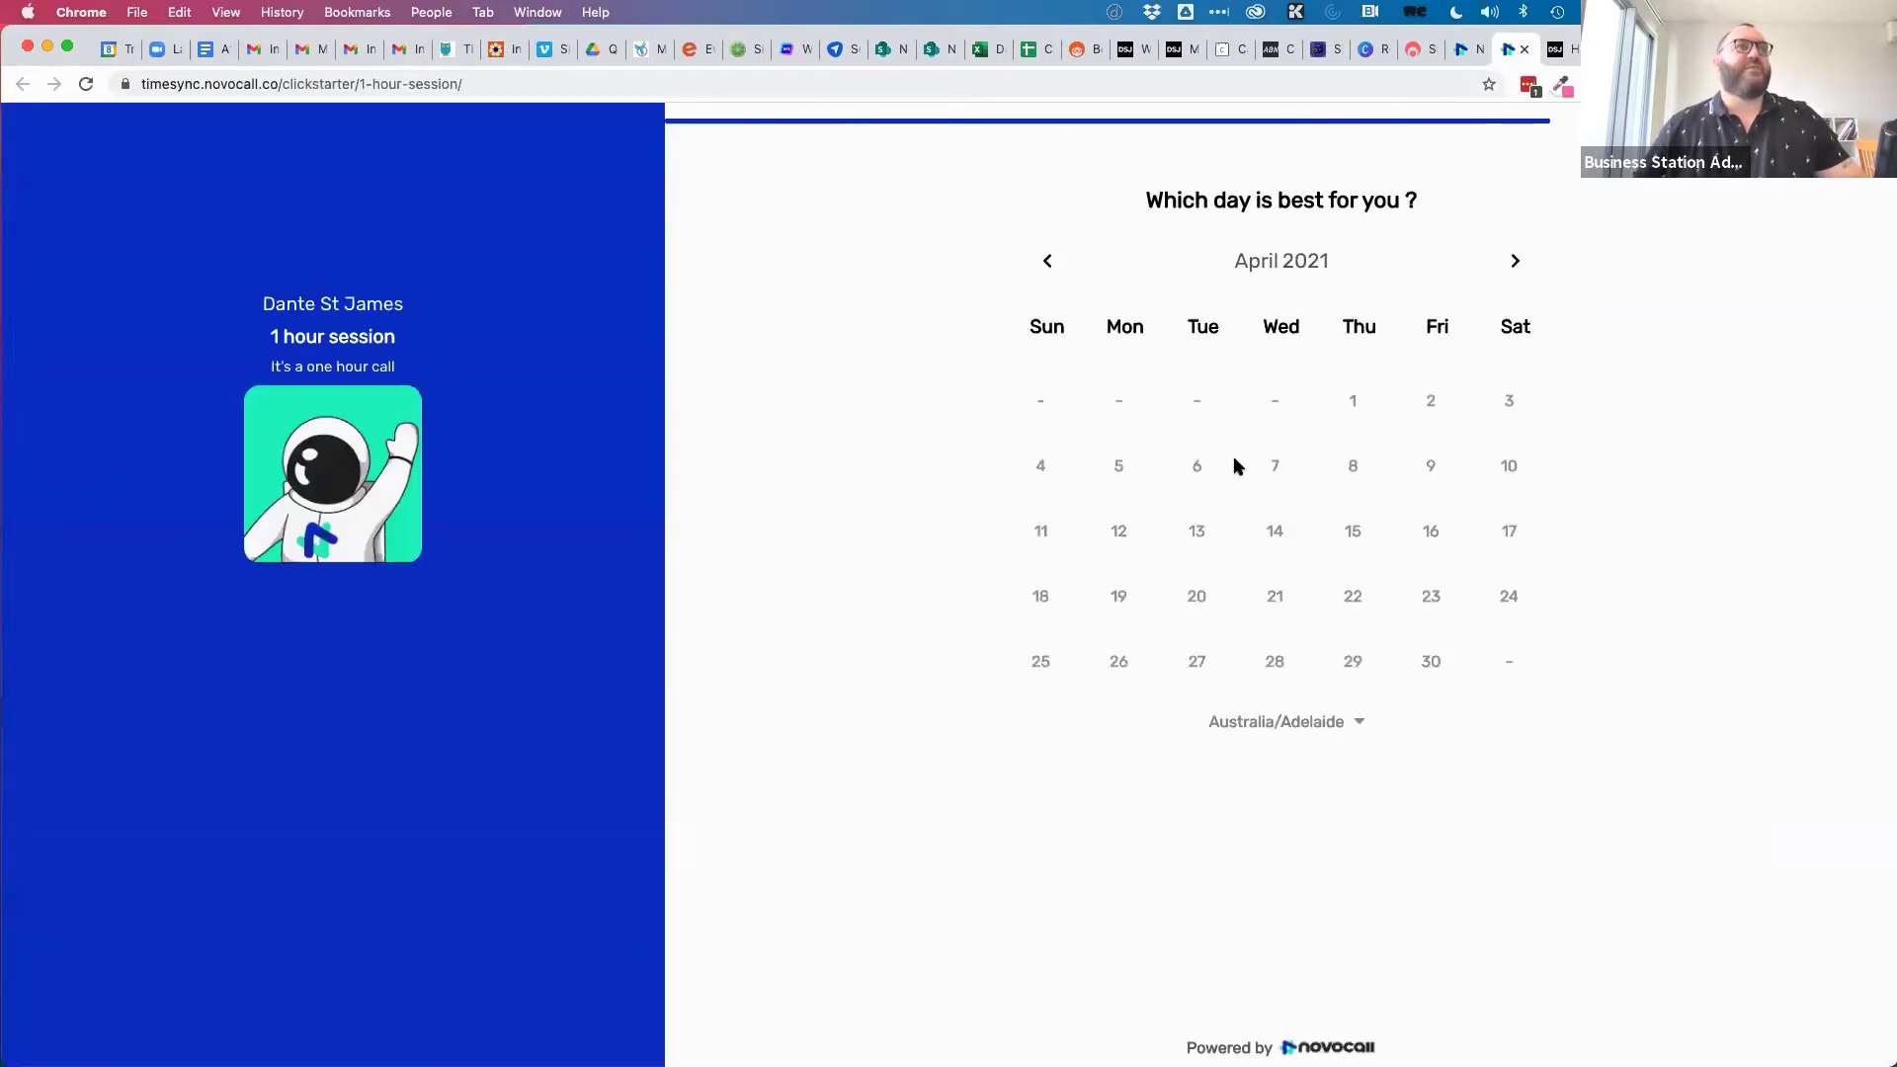
click(1353, 531)
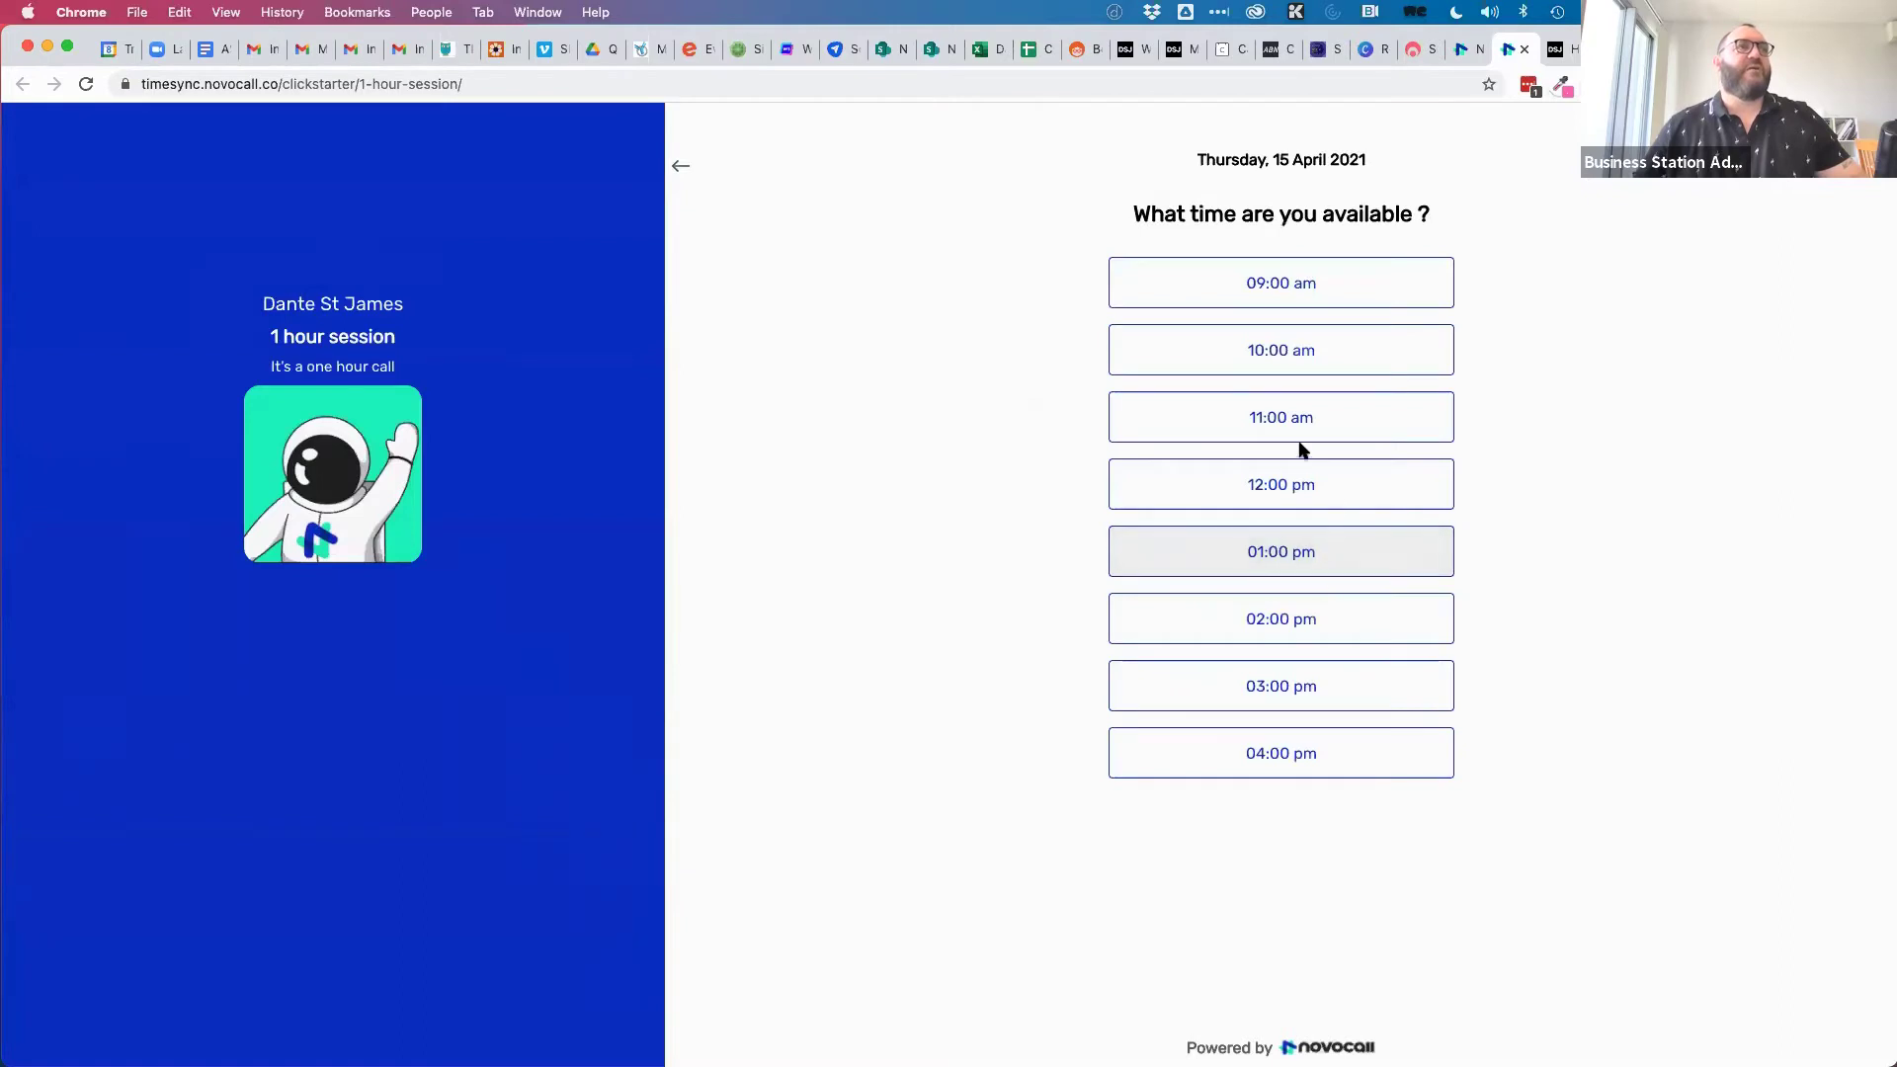
click(1292, 485)
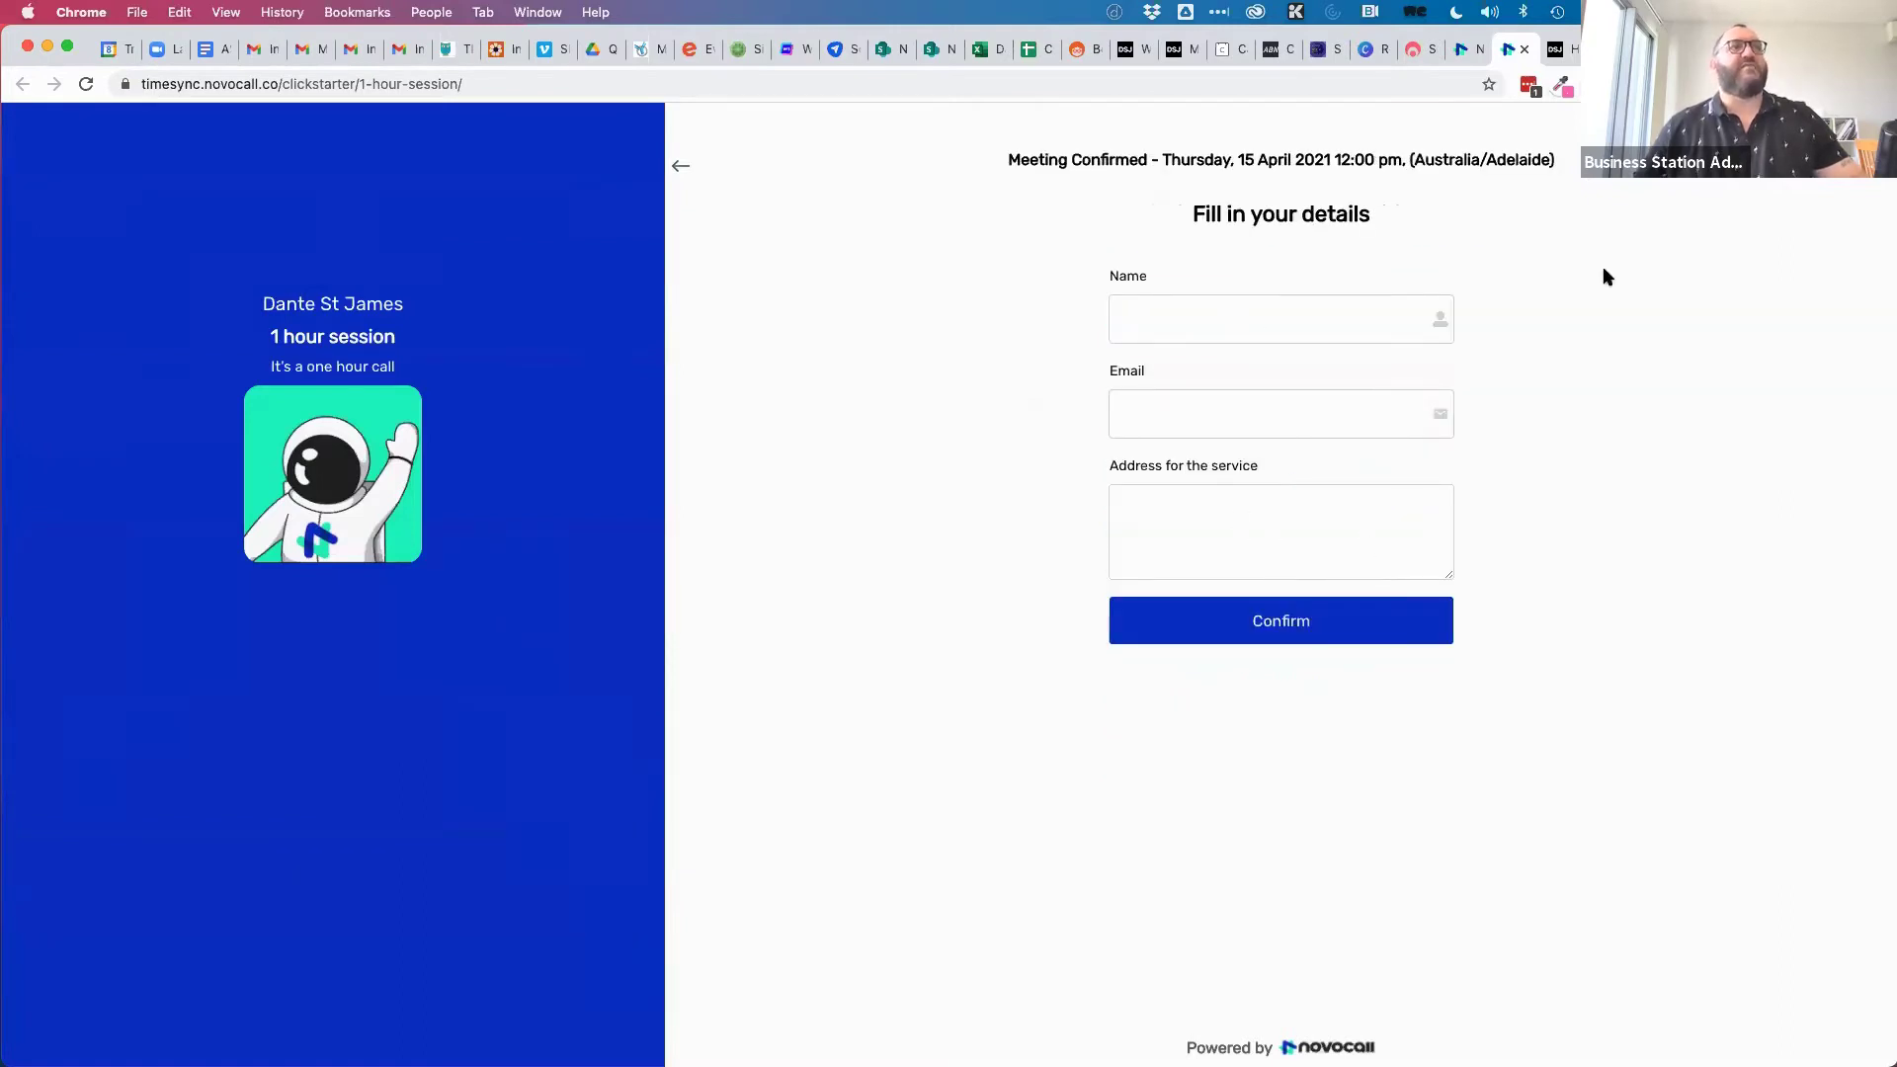
click(1525, 49)
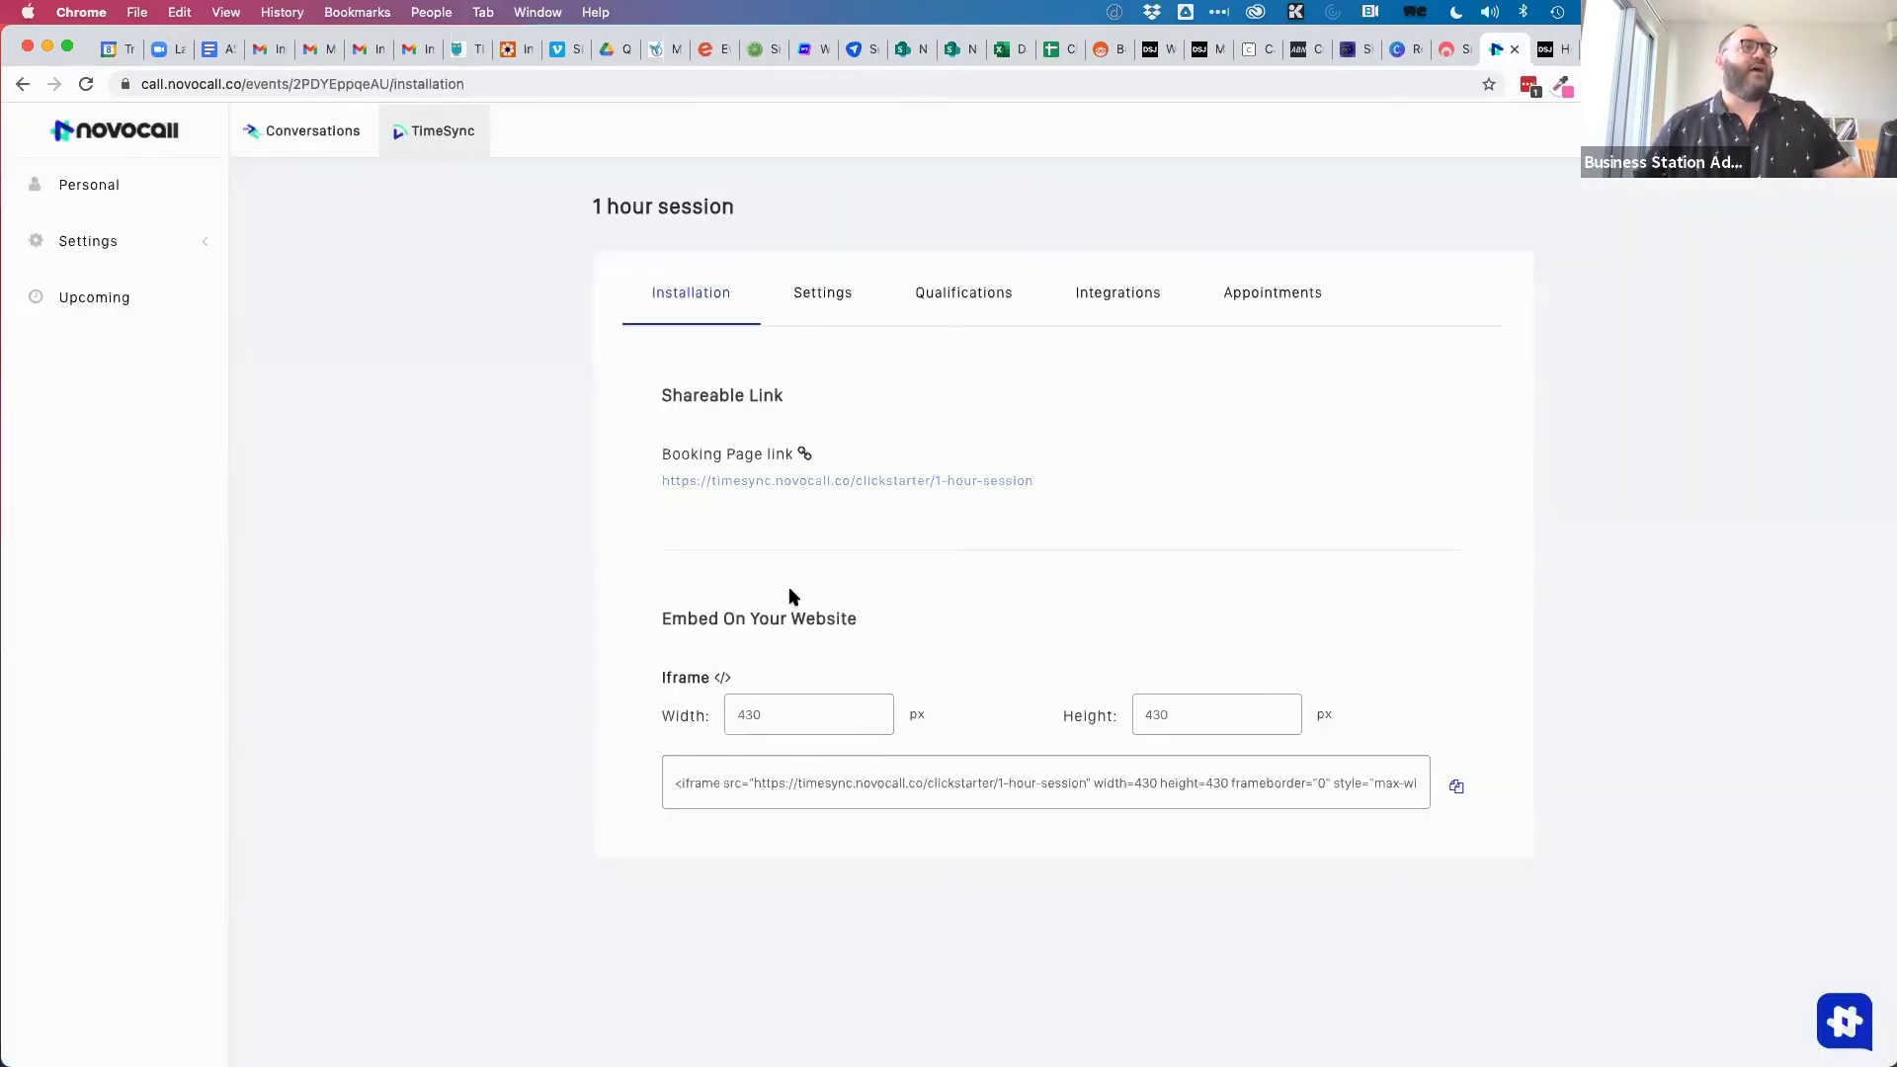
Size the iframe embed to 800 × 600, copy its code, and view Upcoming appointments.
drag(815, 713, 667, 718)
text(800)
key(Tab)
text(600)
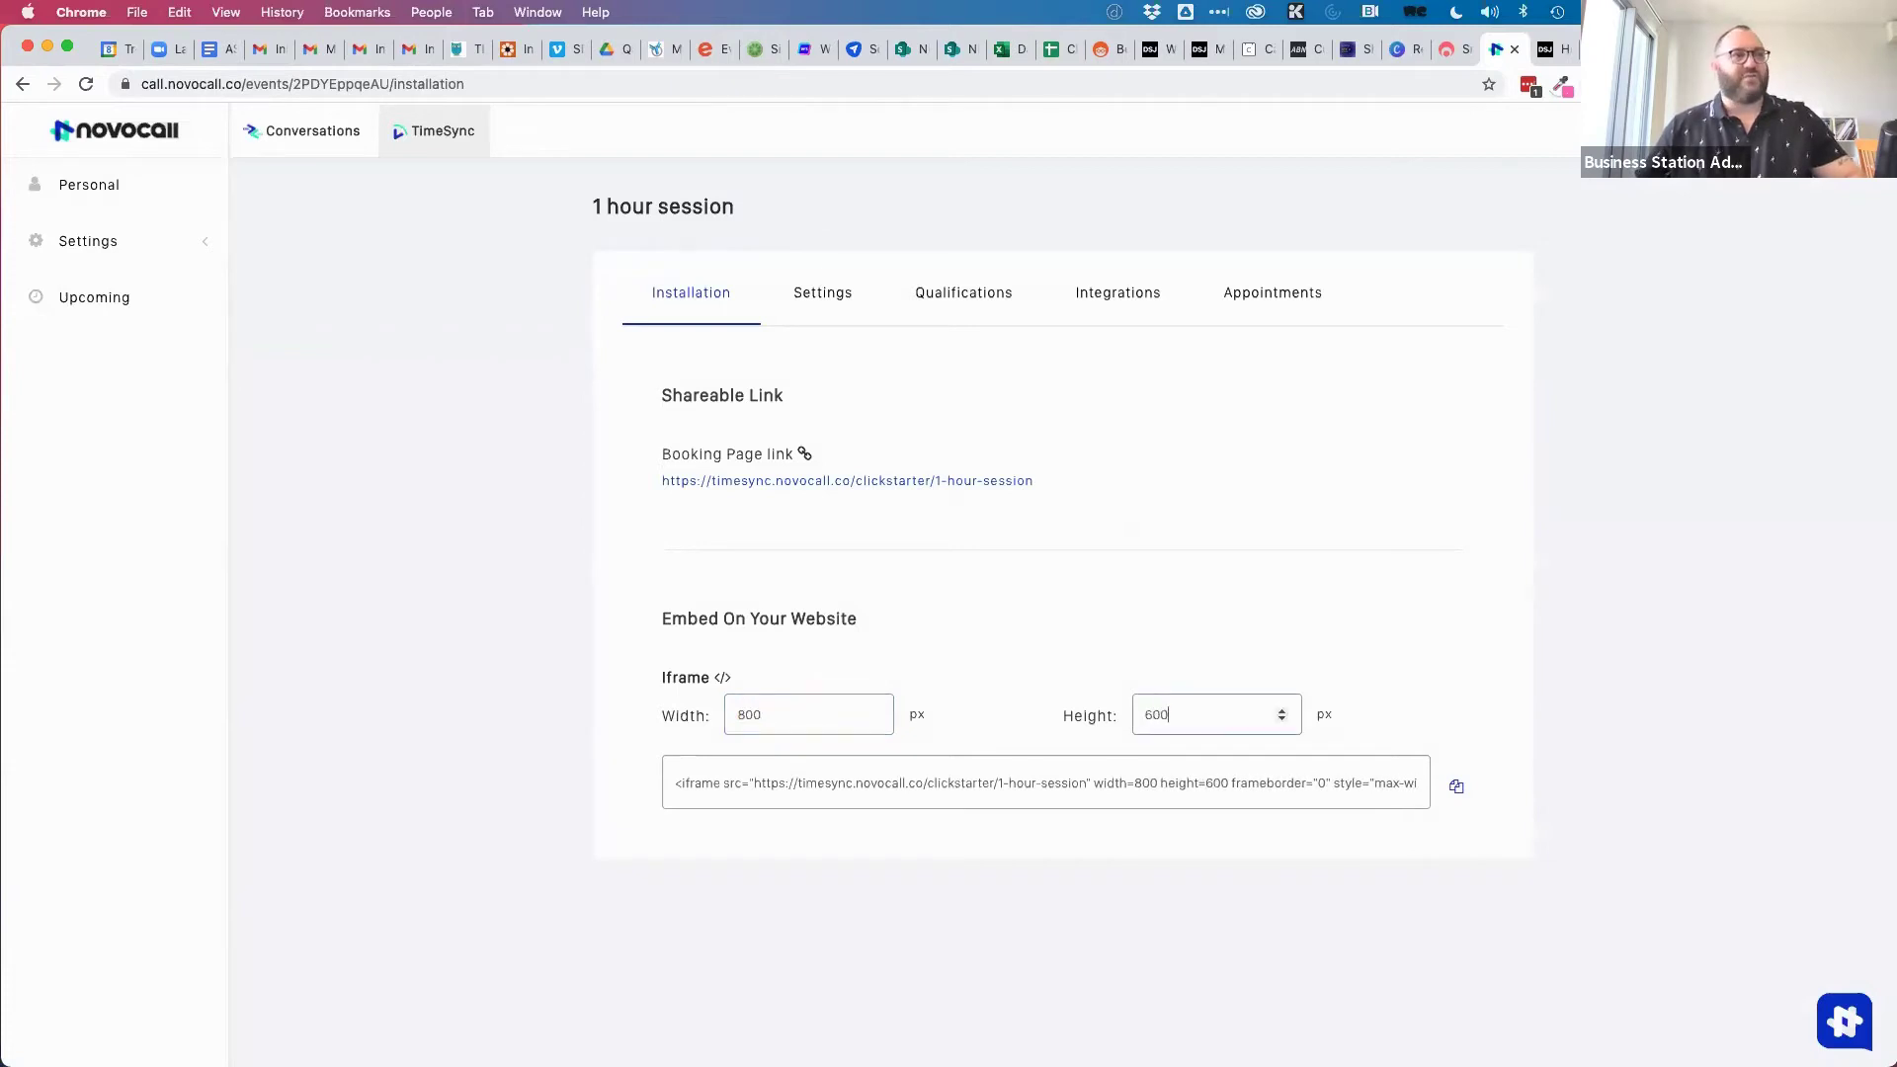
click(1458, 788)
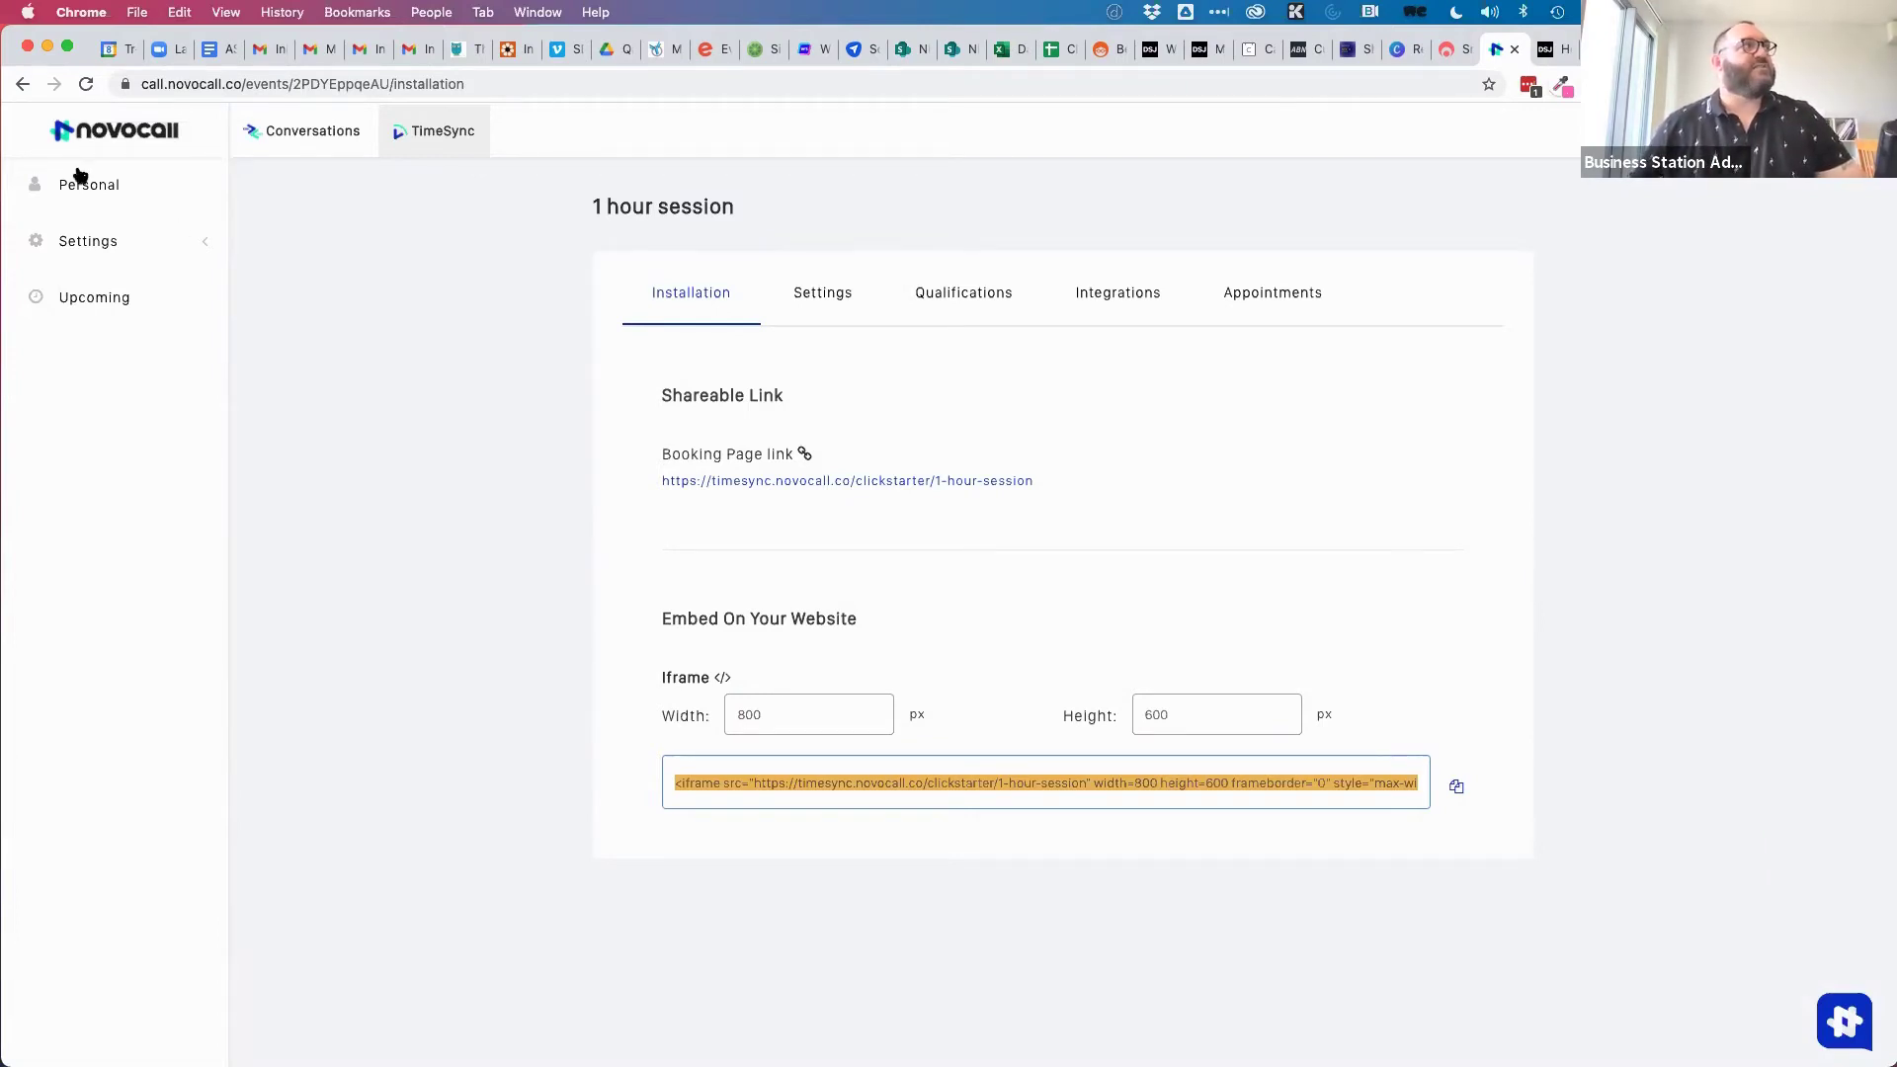
click(94, 298)
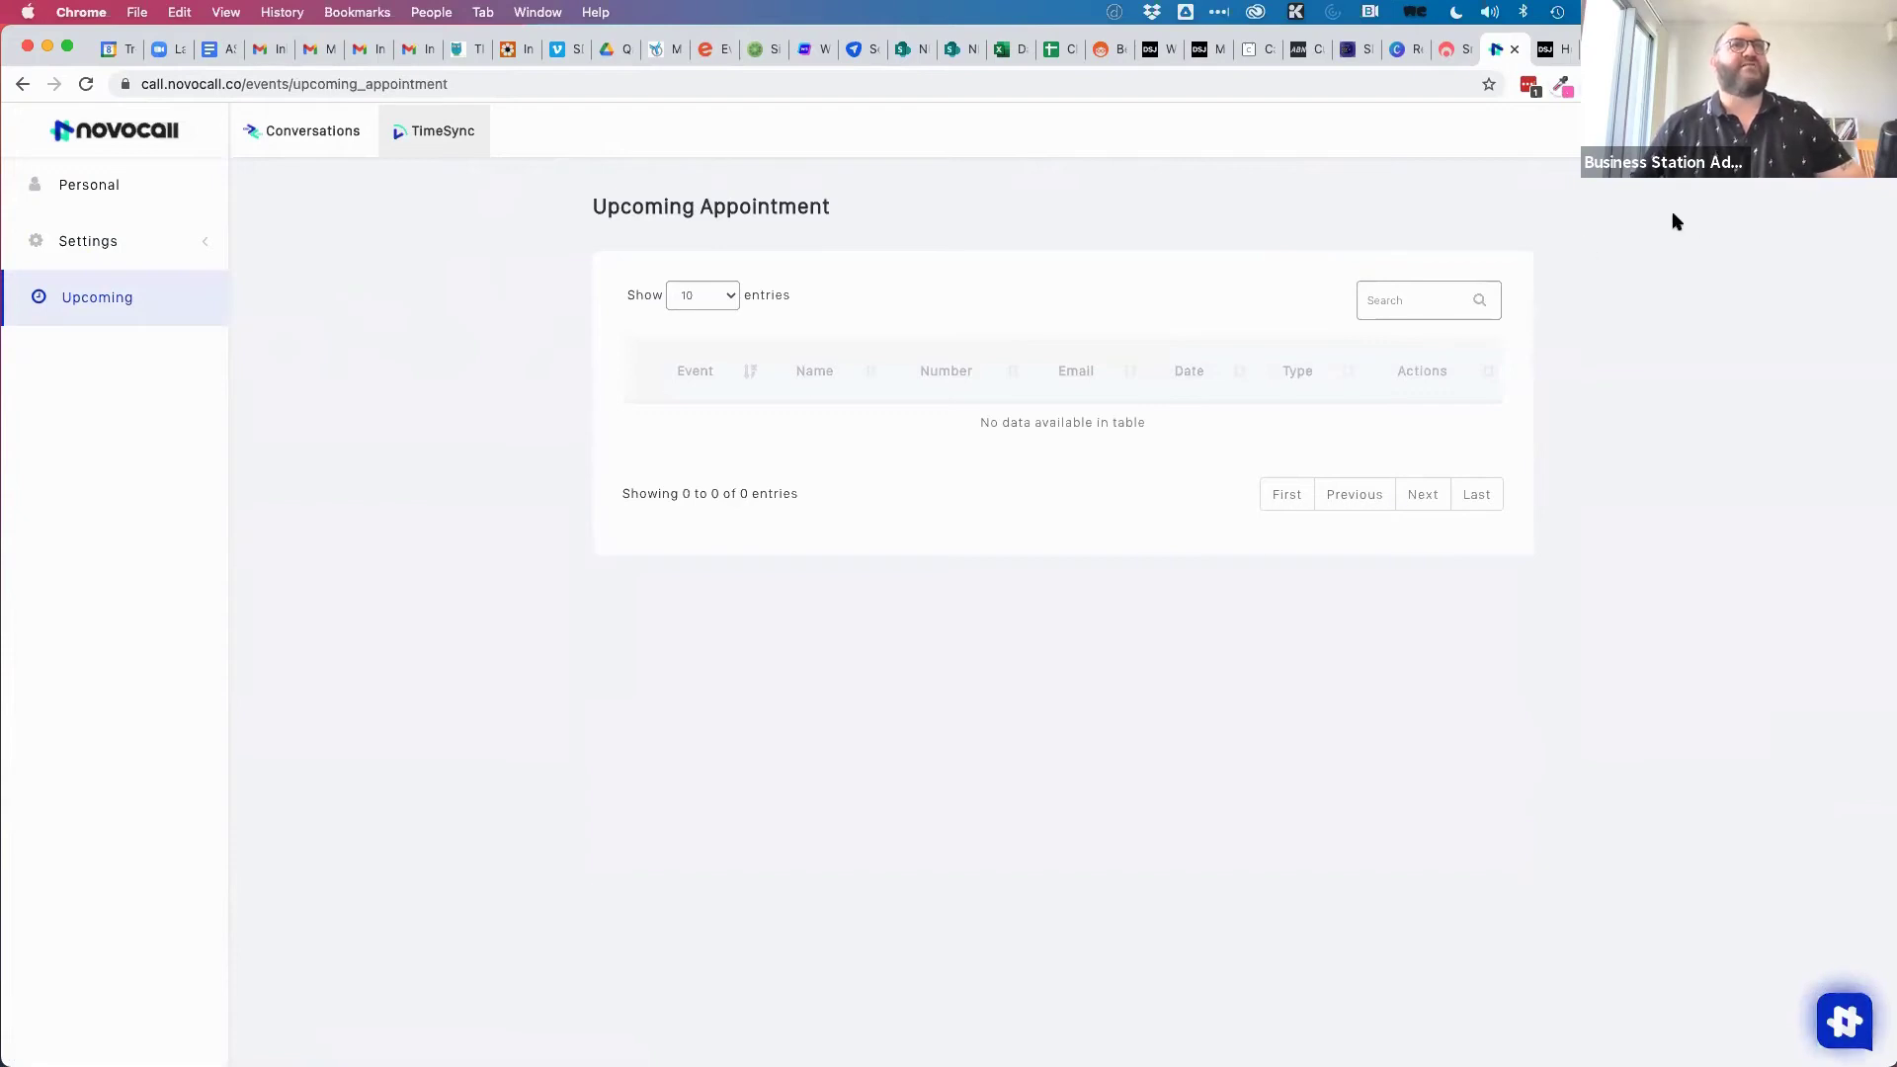
Review the User Page settings, then return to the Personal meeting types list.
click(91, 243)
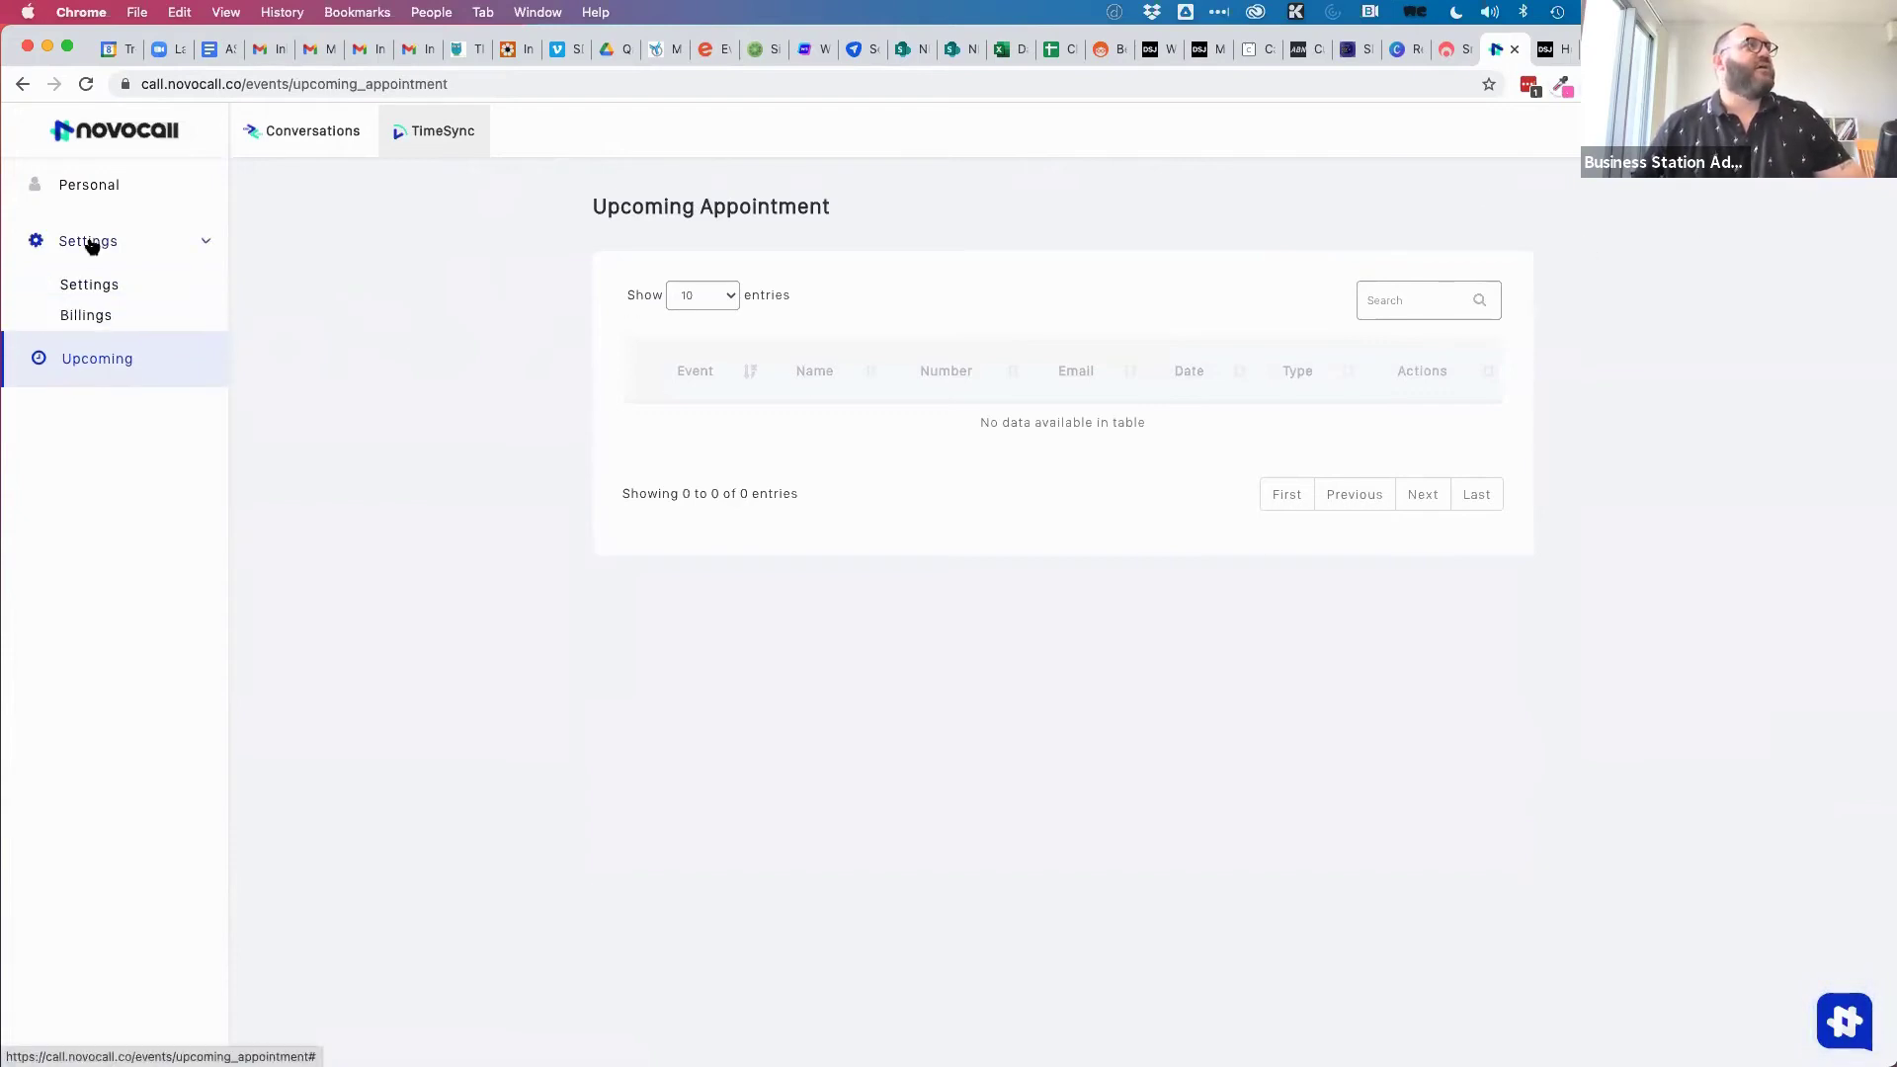
click(87, 287)
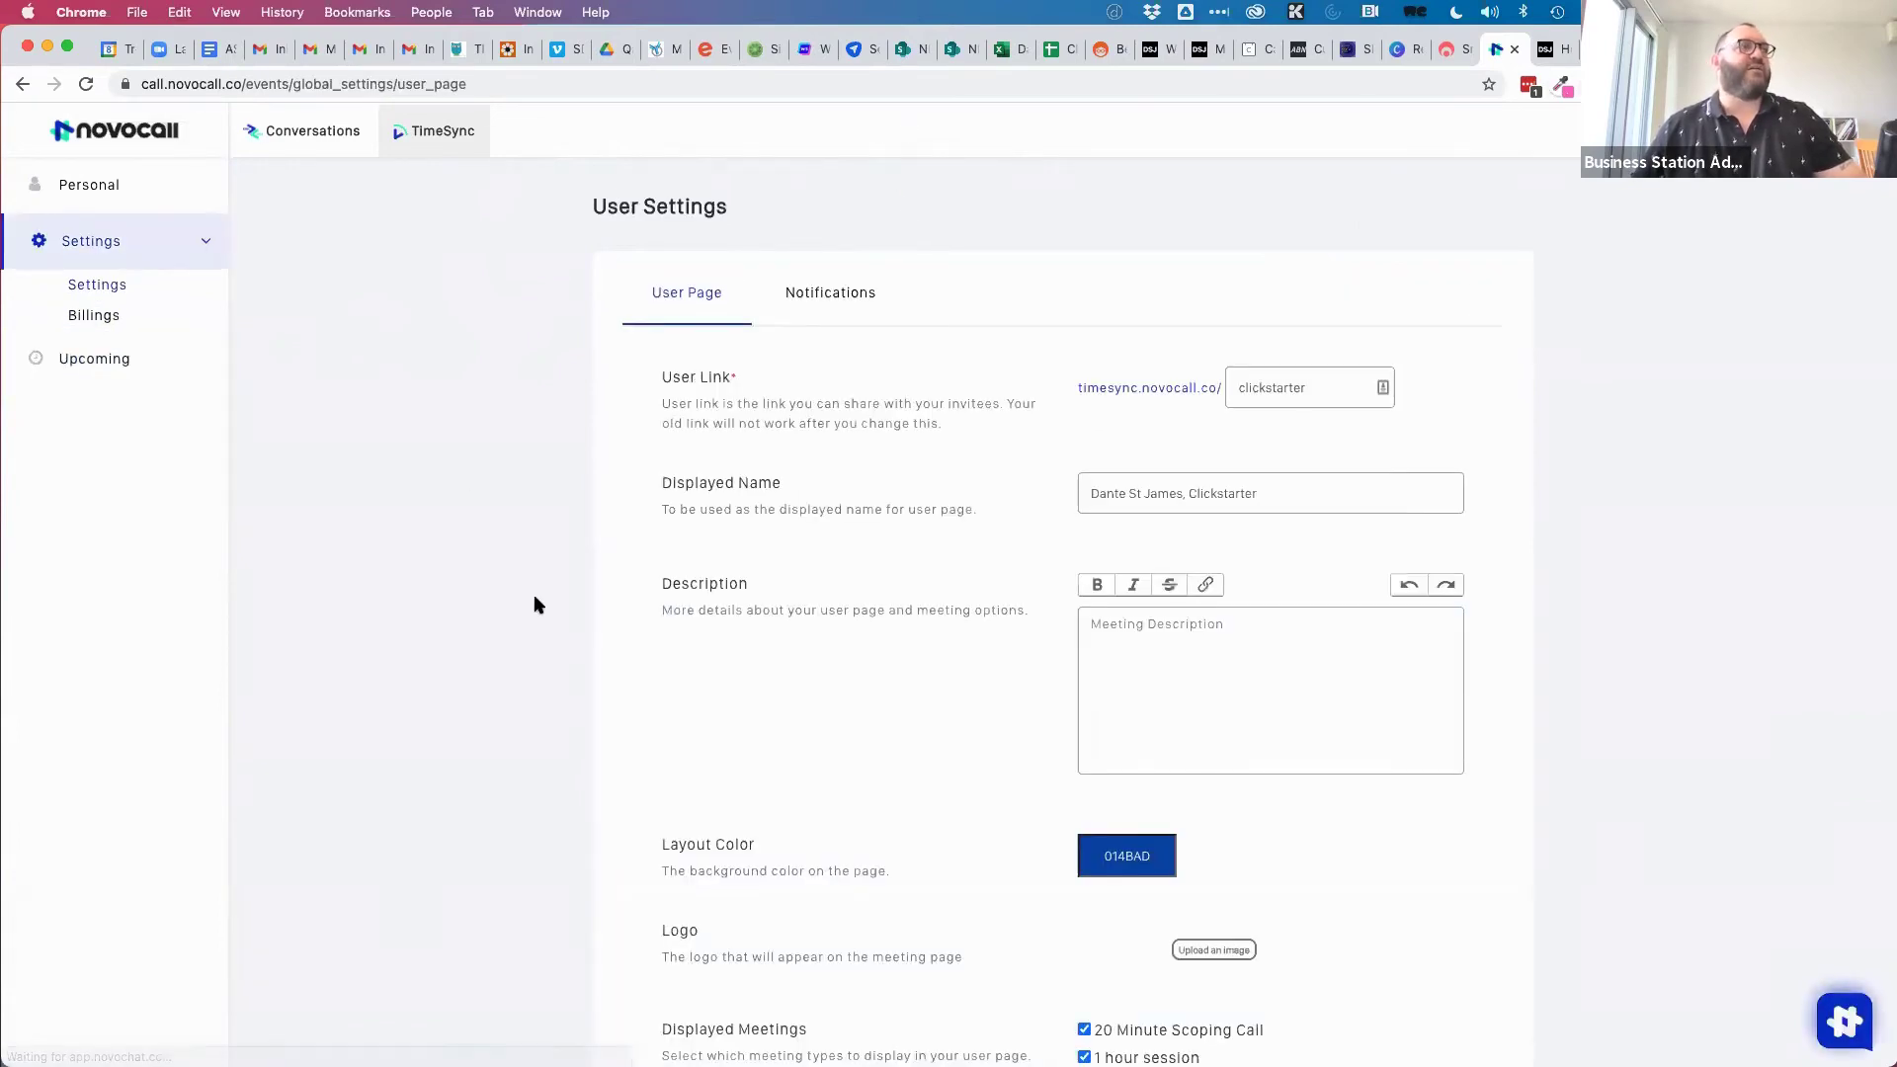
scroll(535, 594, down, 5)
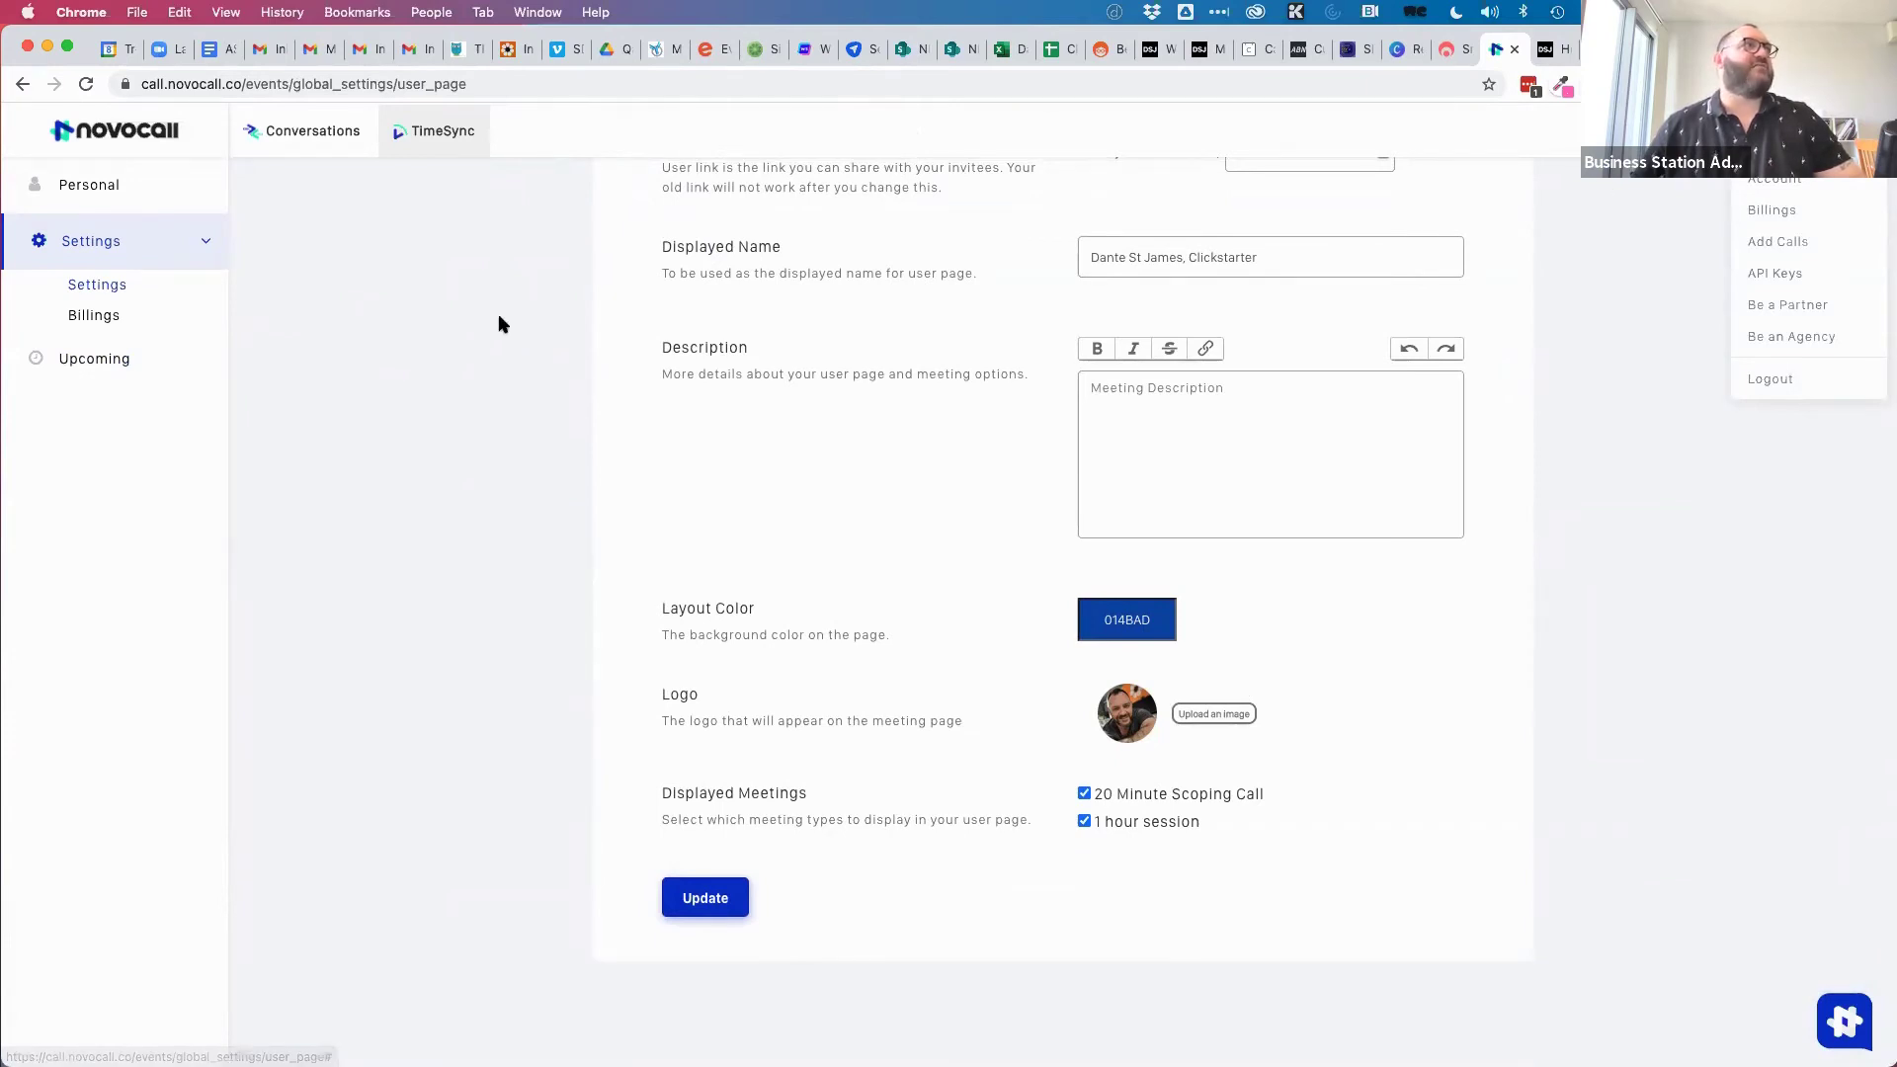
click(89, 188)
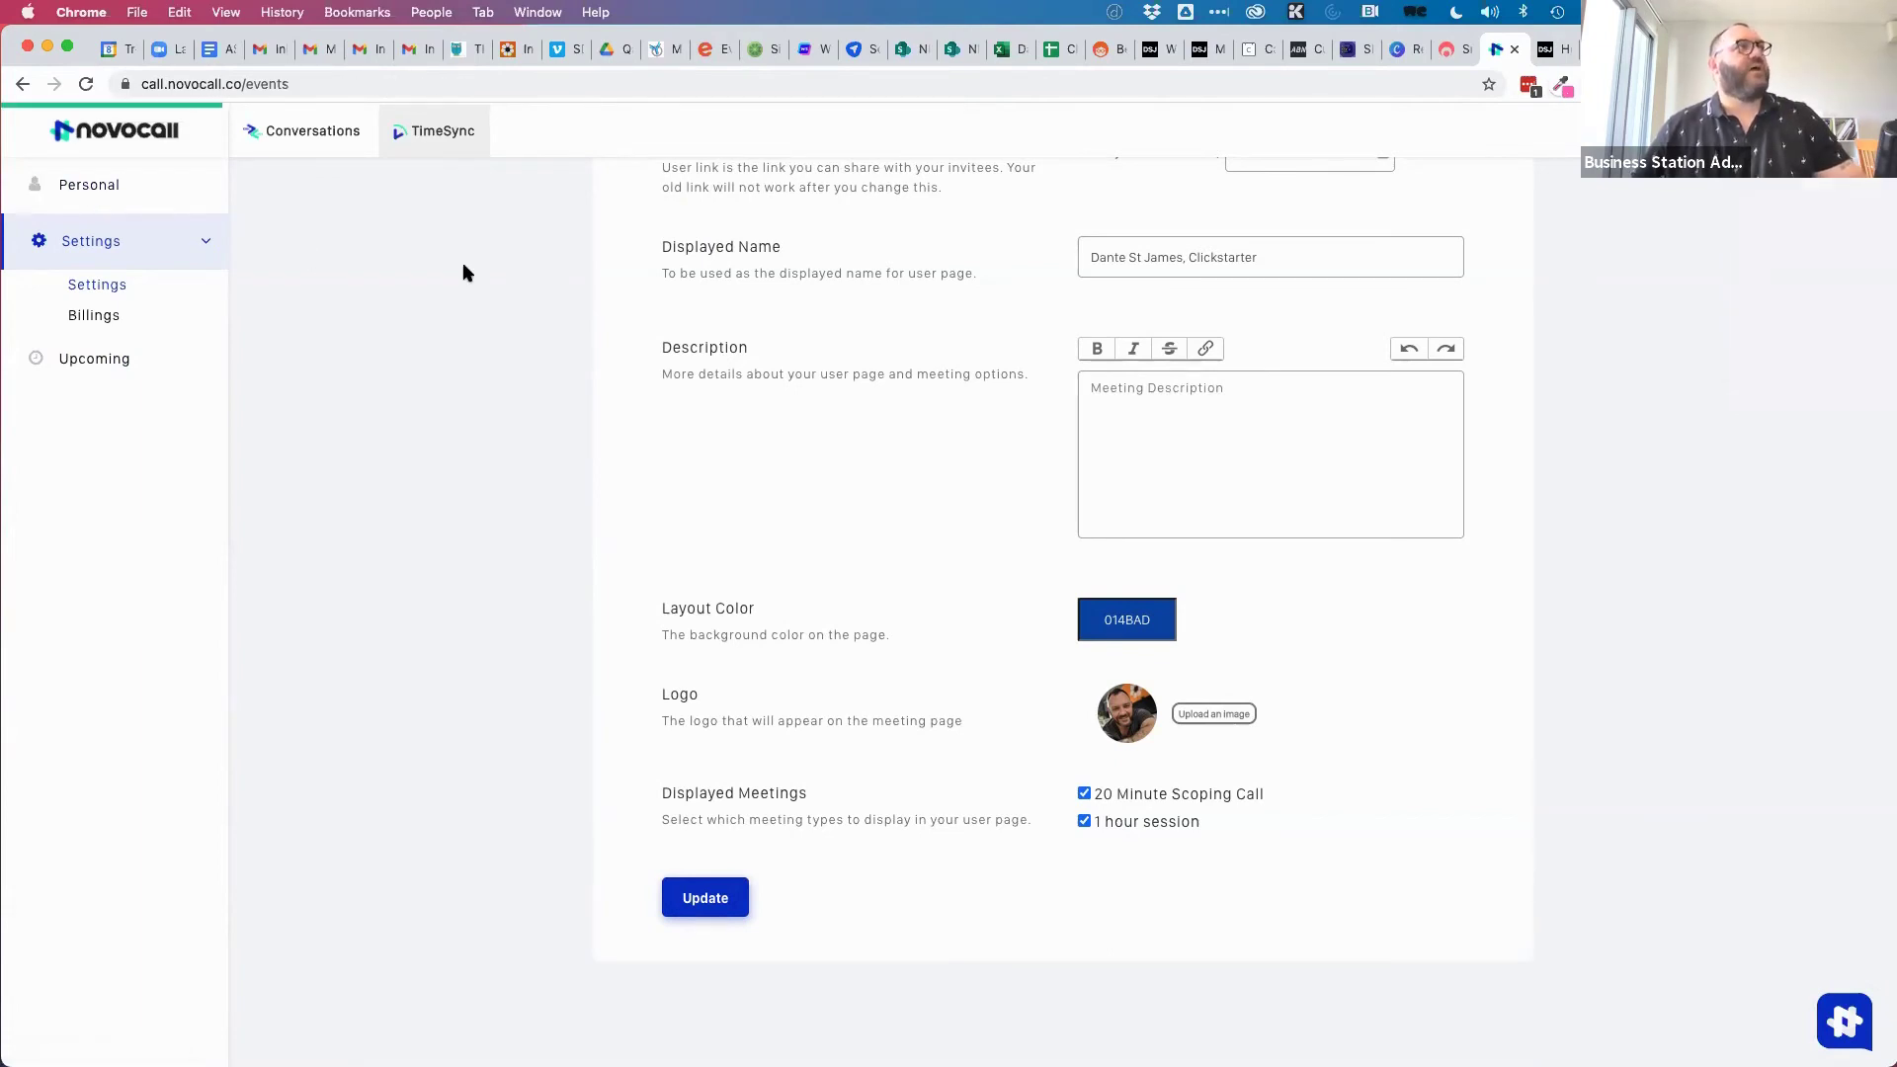